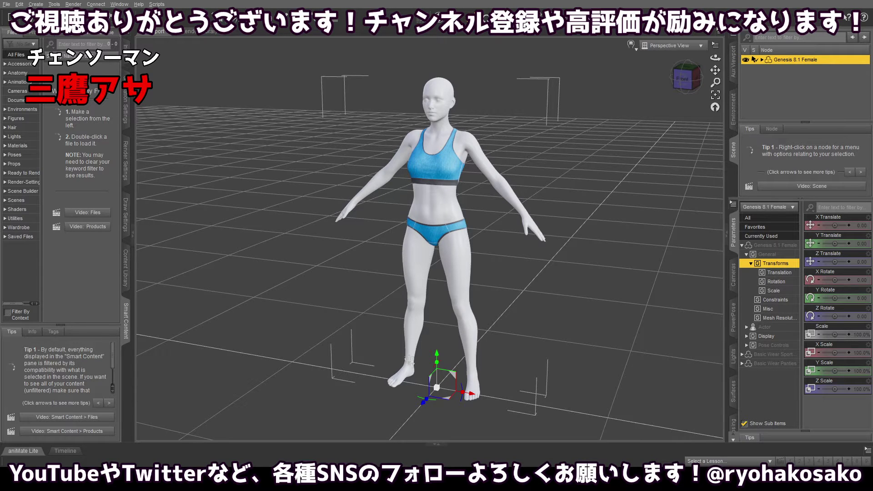
Lower the figure's left arm toward the body by bending the left shoulder to about -27.
click(504, 122)
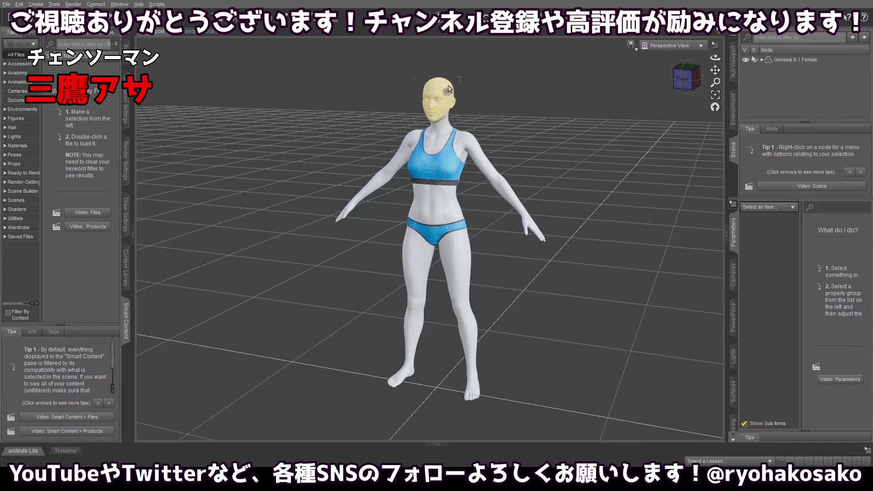
click(682, 81)
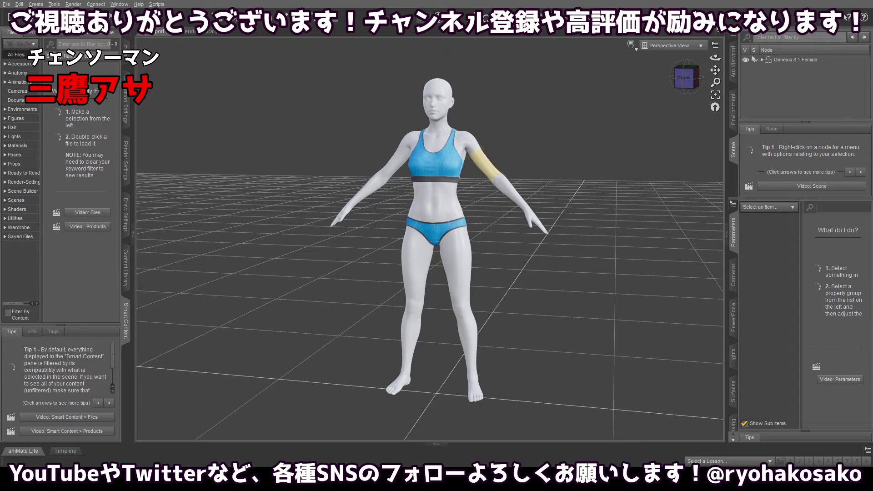
click(483, 139)
drag(481, 167, 482, 164)
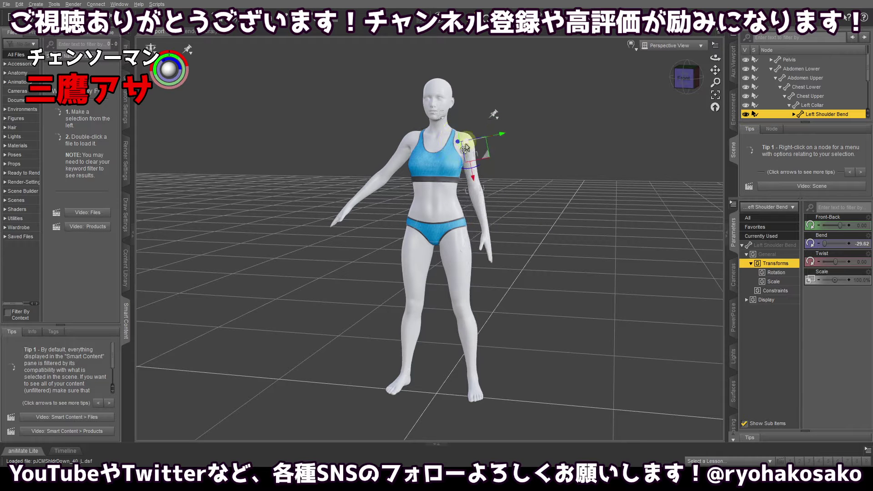
drag(686, 80, 651, 88)
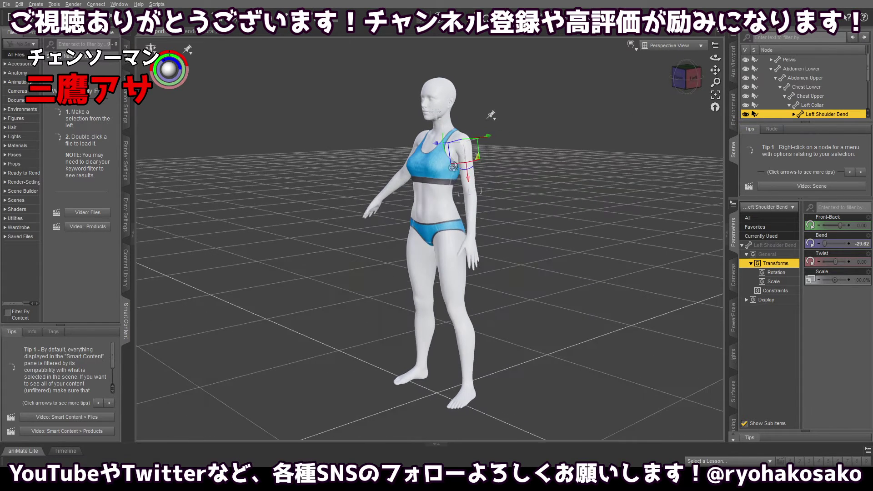
drag(463, 167, 429, 150)
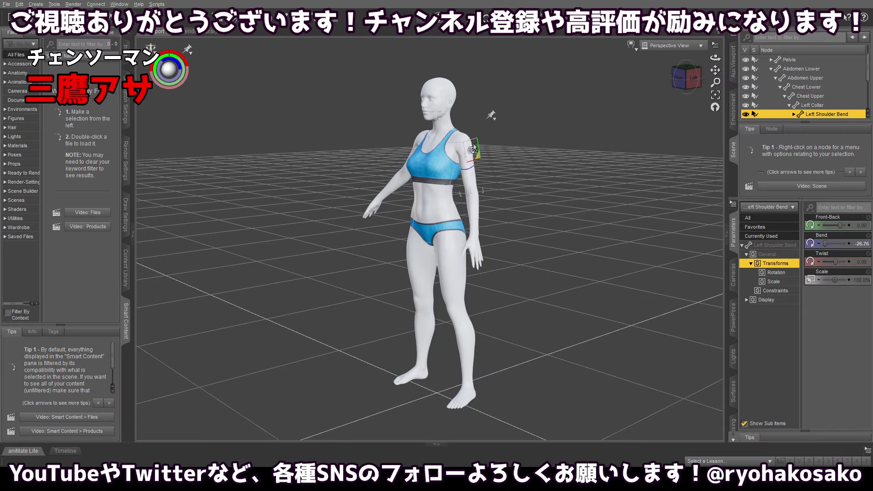
click(527, 115)
Raise the left arm above the head, rotating the left collar to about -24 twist, 17 front-back and 31 bend.
click(459, 152)
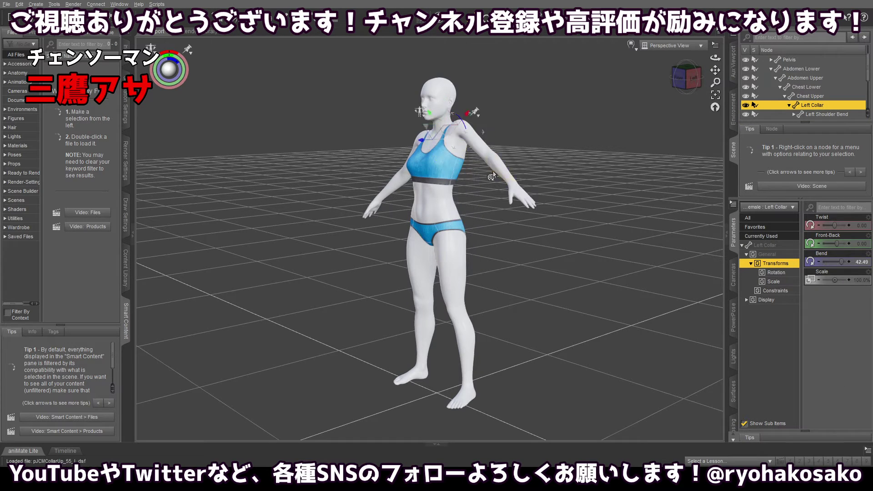
drag(471, 245, 444, 80)
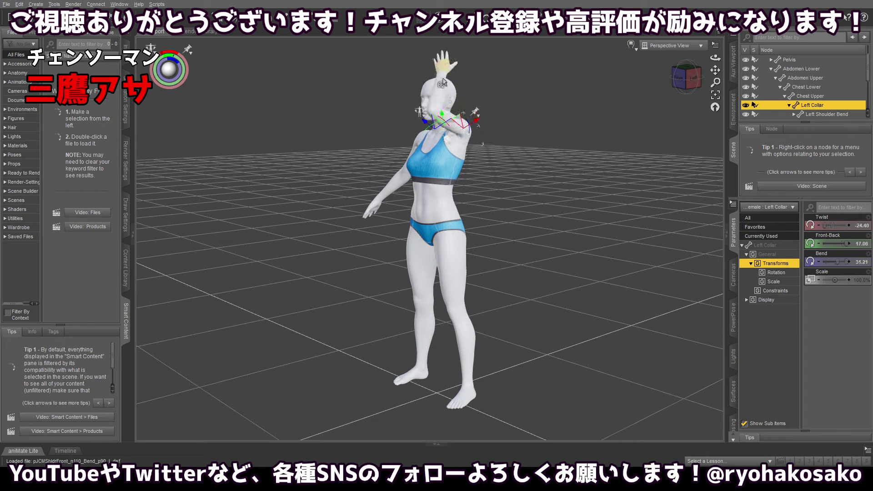
Pose the left arm with the hand raised beside the head, left shoulder about -13 front-back, 51 bend and -89 twist.
drag(679, 81, 695, 81)
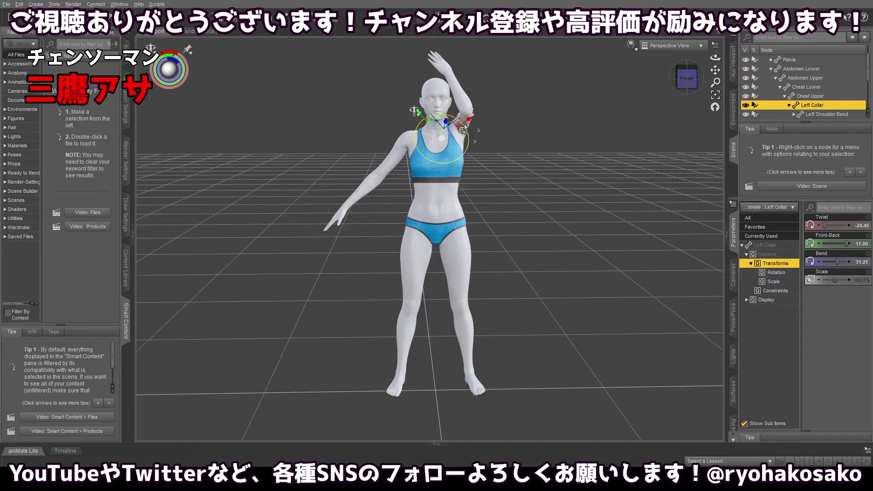
click(461, 125)
drag(481, 131, 491, 116)
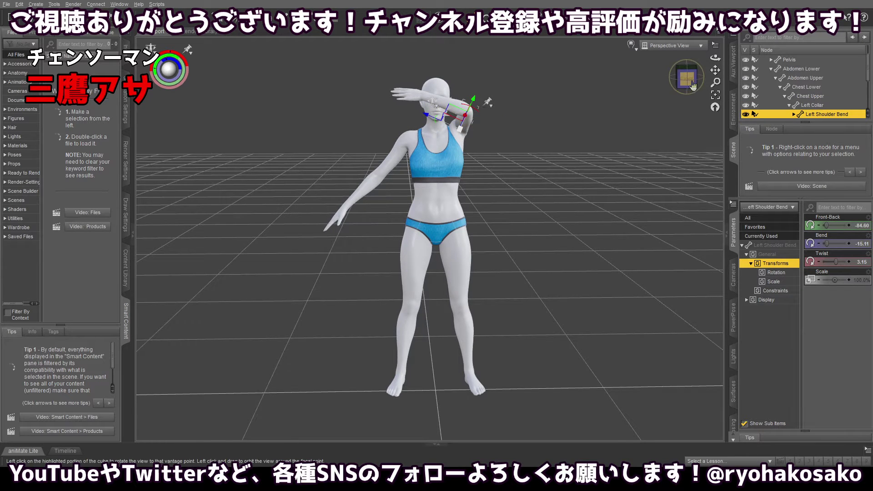
click(676, 78)
drag(427, 124, 468, 82)
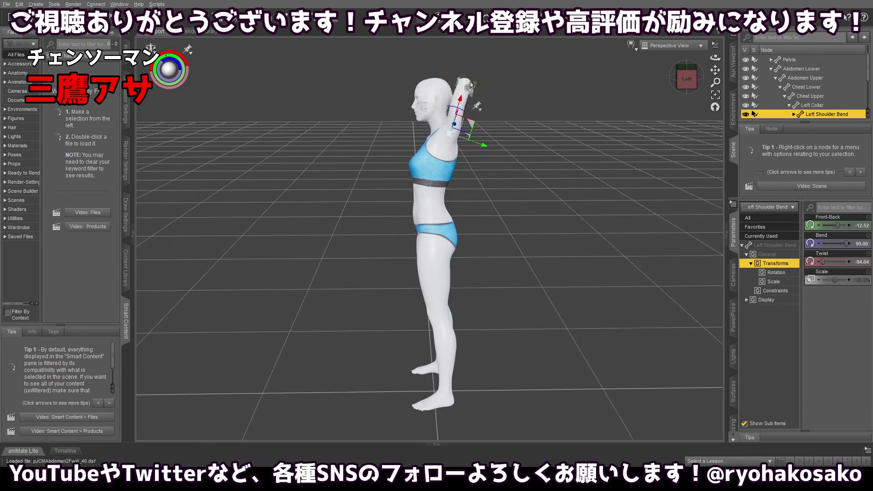
click(690, 82)
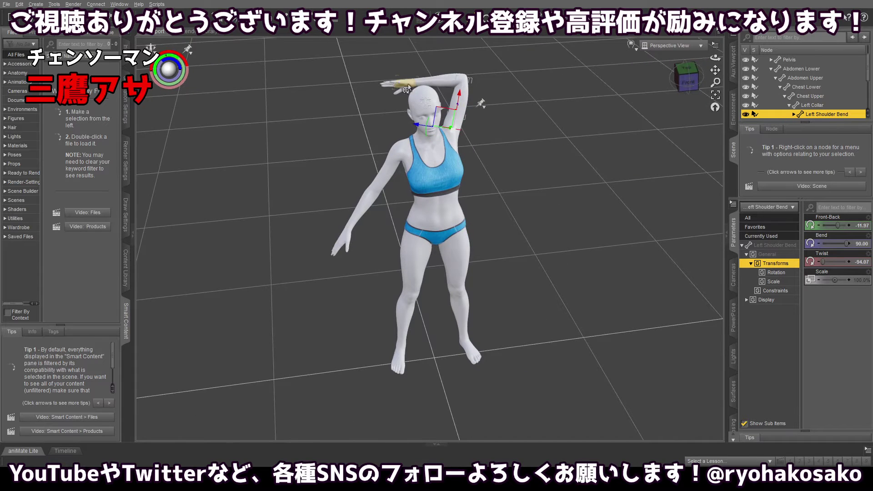
drag(411, 87, 457, 84)
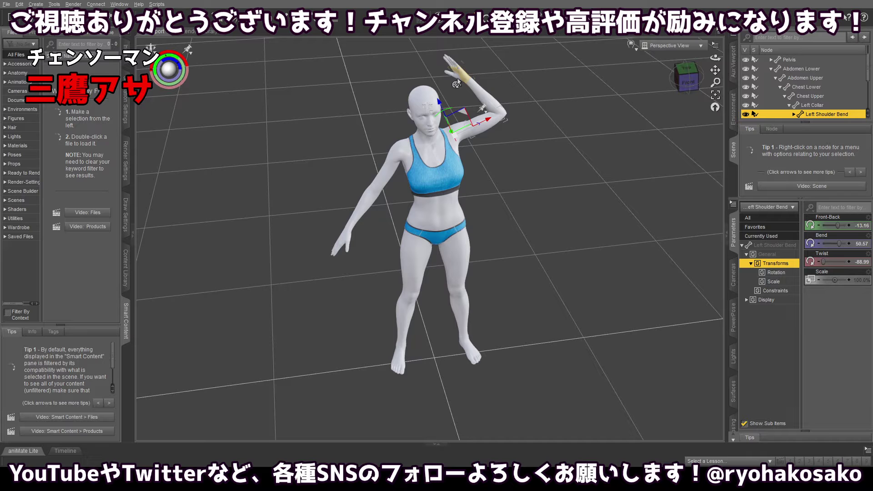
click(687, 81)
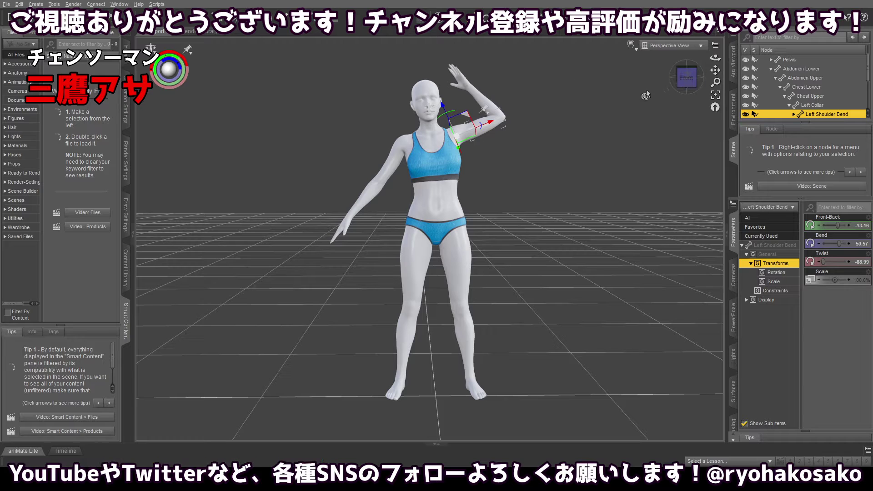
Swing the right arm forward with the right shoulder at about 28 front-back, -11 bend and 73 twist.
click(356, 205)
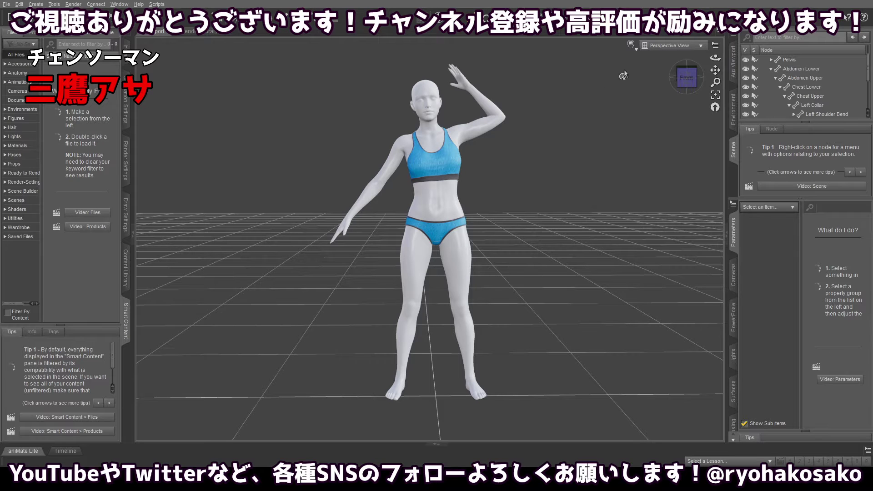
drag(685, 81, 681, 59)
click(389, 175)
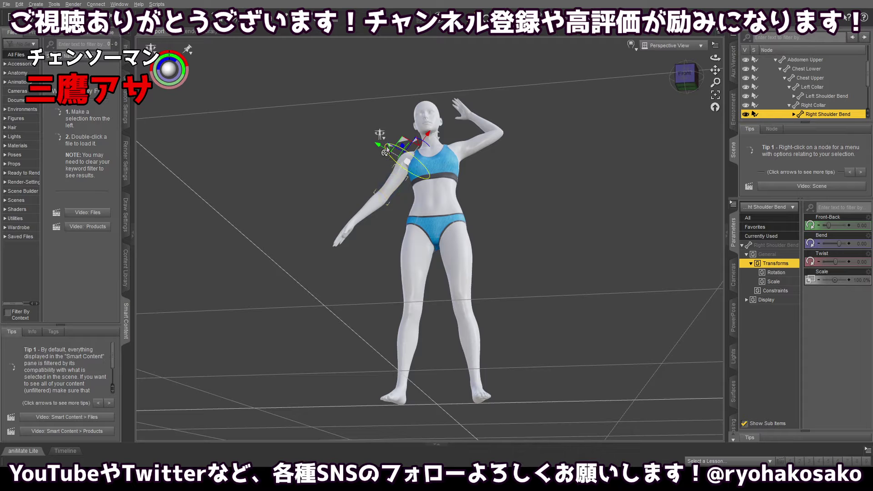
drag(391, 150, 368, 138)
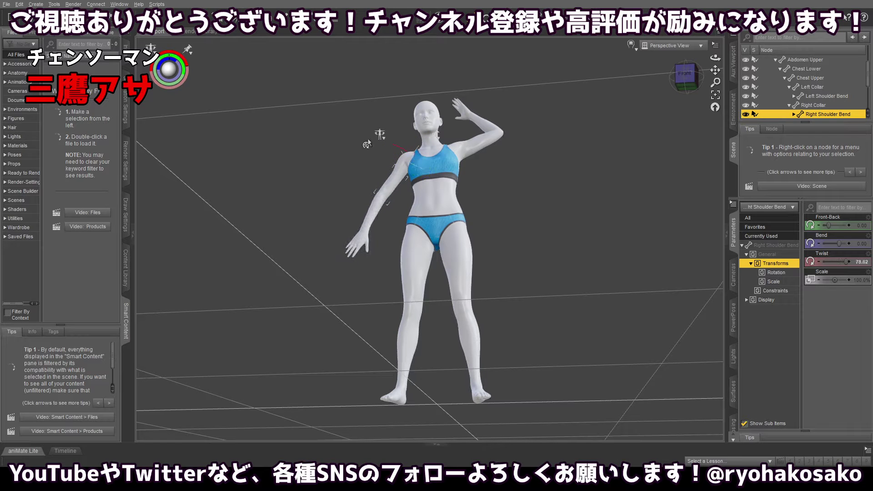
click(696, 76)
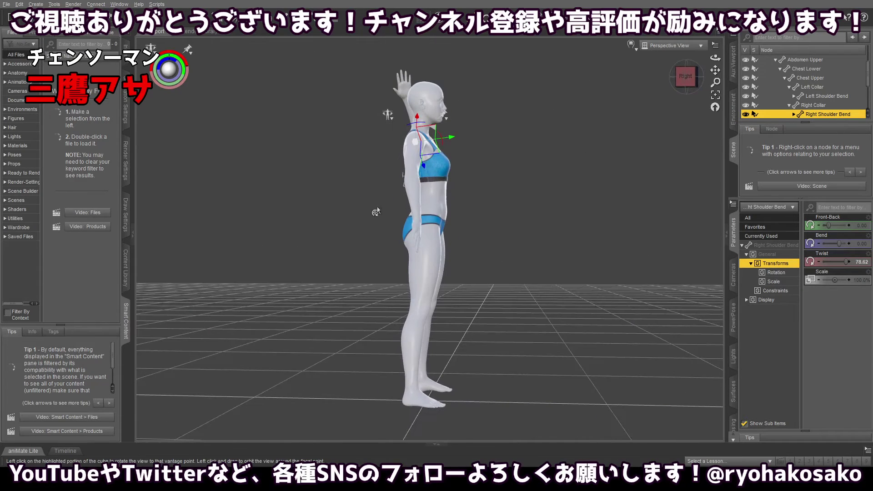
drag(417, 229, 478, 200)
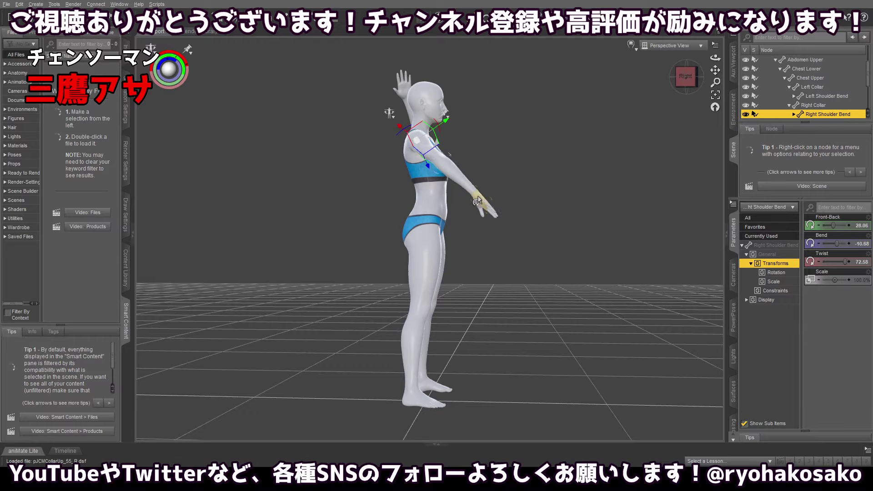
Bring the right forearm in front of the torso with the forearm at -20 bend and about 2 twist.
click(699, 76)
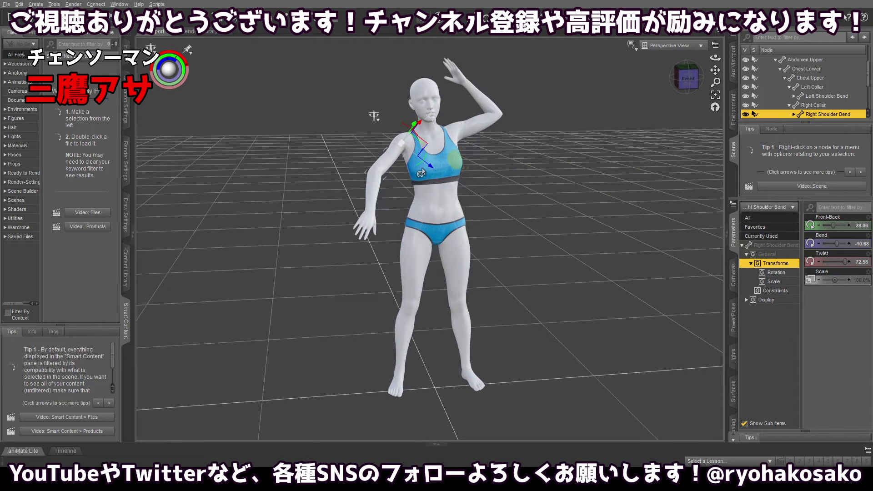
click(371, 183)
drag(399, 181, 441, 236)
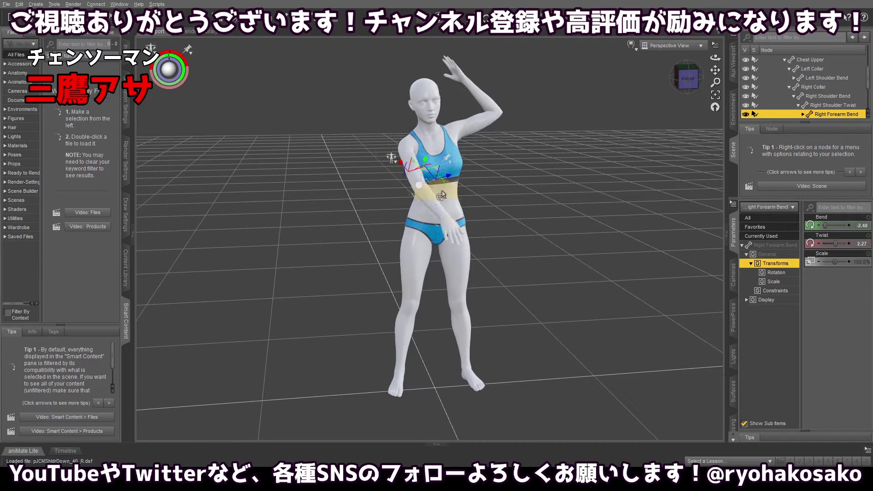
drag(445, 186, 458, 186)
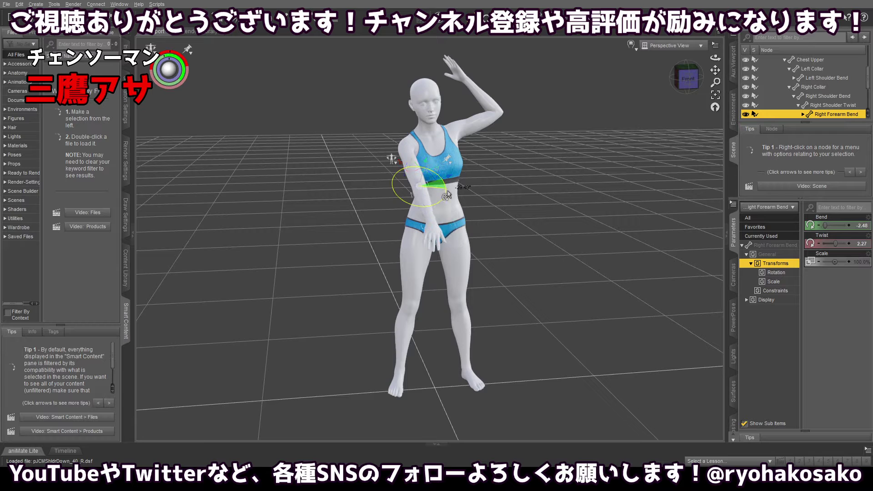
Move the right leg inward next to the left one by rotating the right thigh about 16 side-to-side.
drag(686, 85, 685, 63)
click(685, 78)
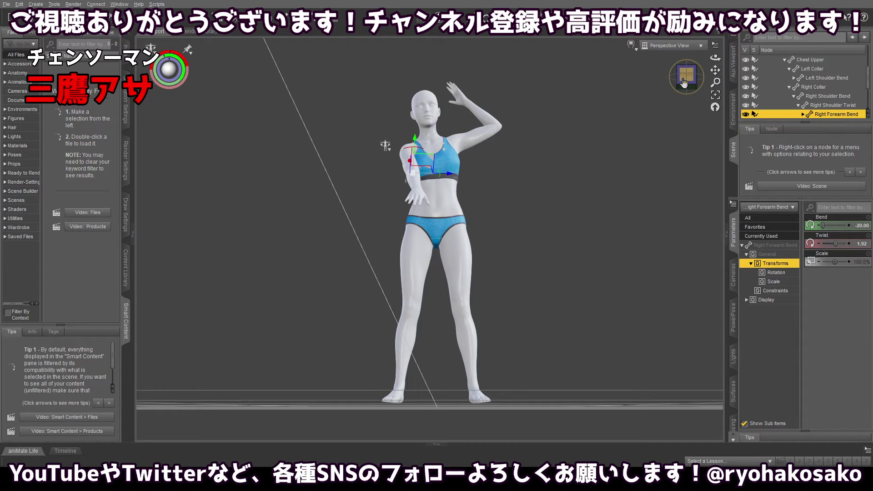
click(416, 275)
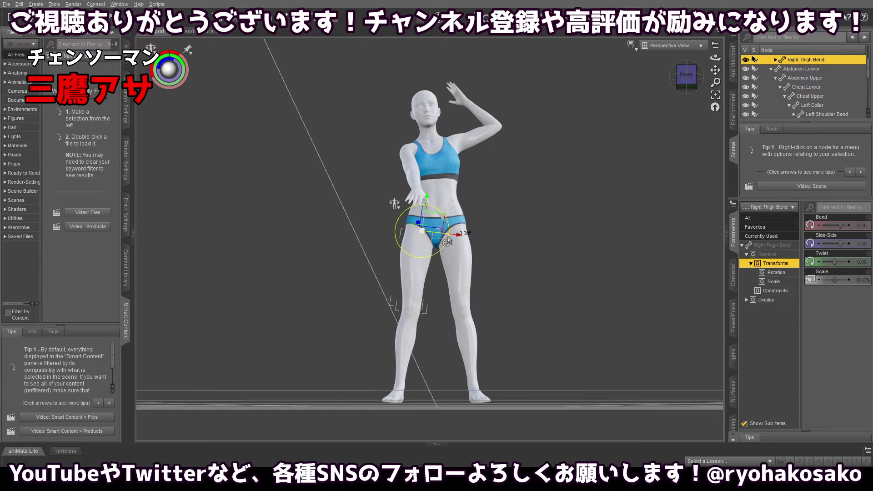
drag(457, 234, 448, 237)
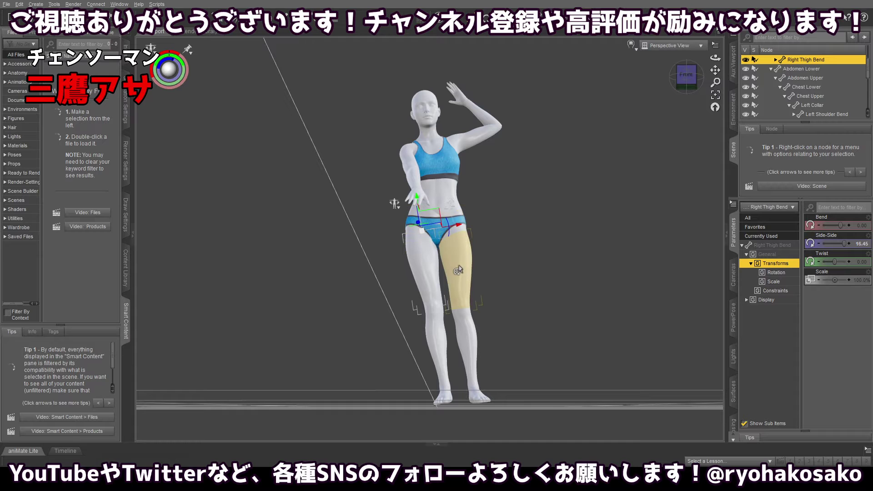
Lift the left foot behind the figure by bending the left shin to about 100.
click(455, 284)
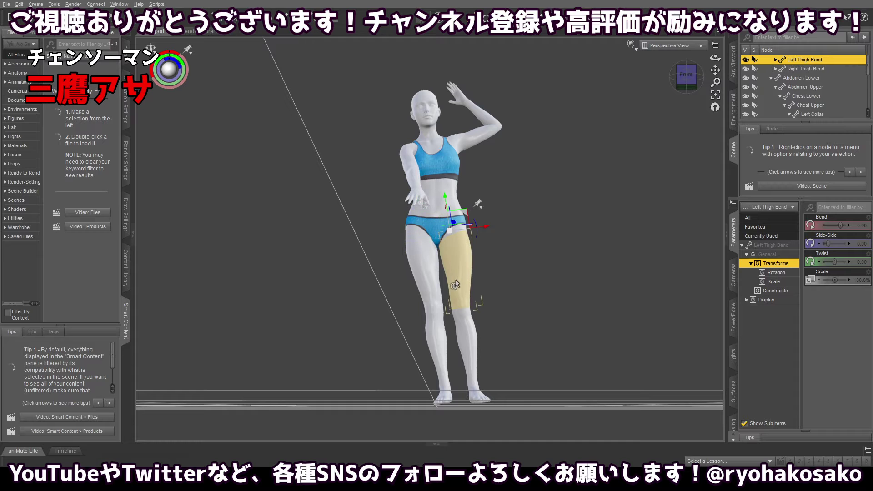
click(687, 77)
click(438, 325)
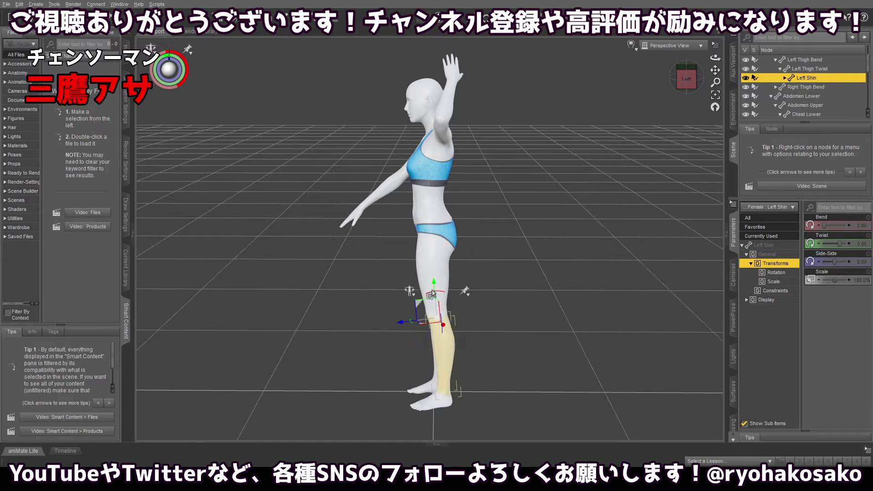
drag(433, 291, 417, 295)
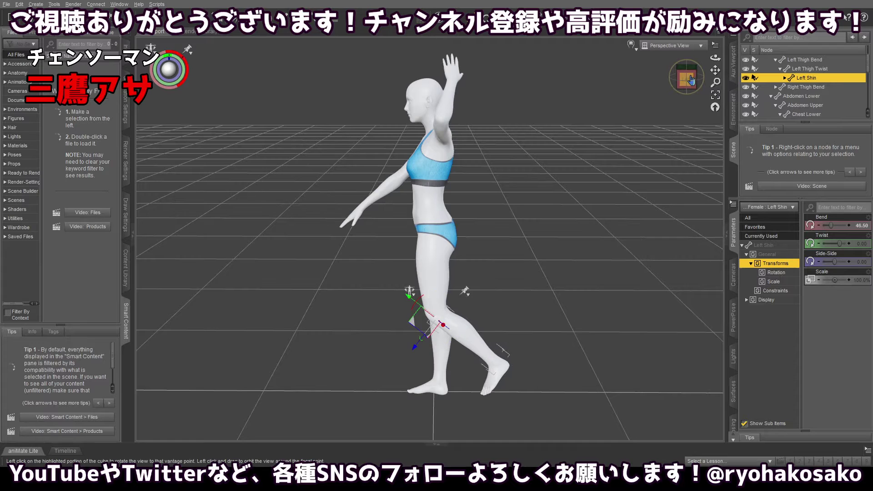
drag(687, 78, 700, 80)
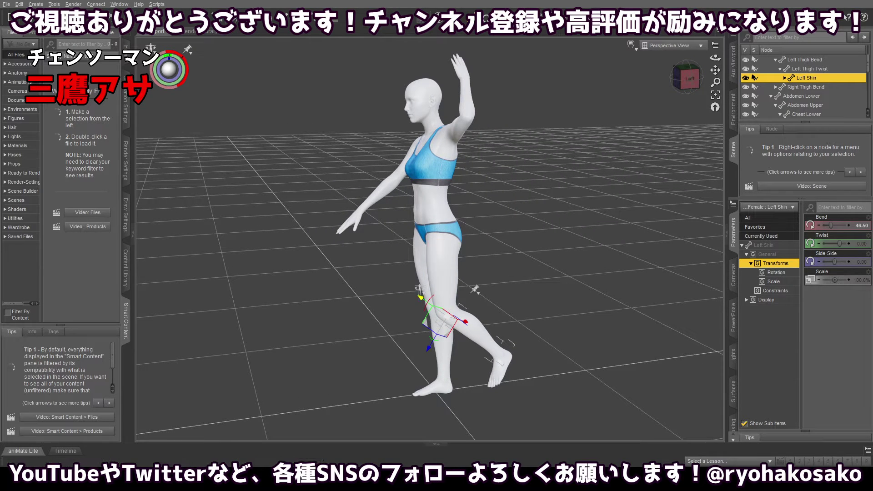
drag(427, 300, 421, 319)
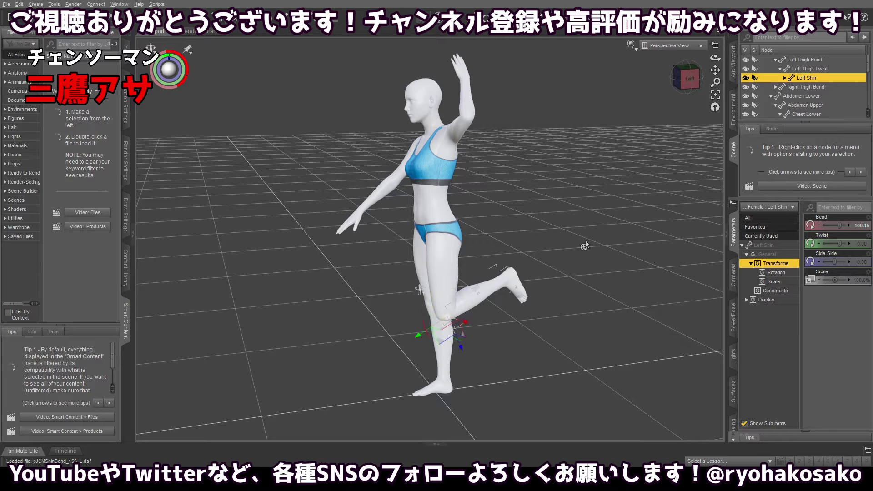
Bend the right hand upward at the wrist to about -67 so the palm faces forward.
drag(688, 78, 716, 68)
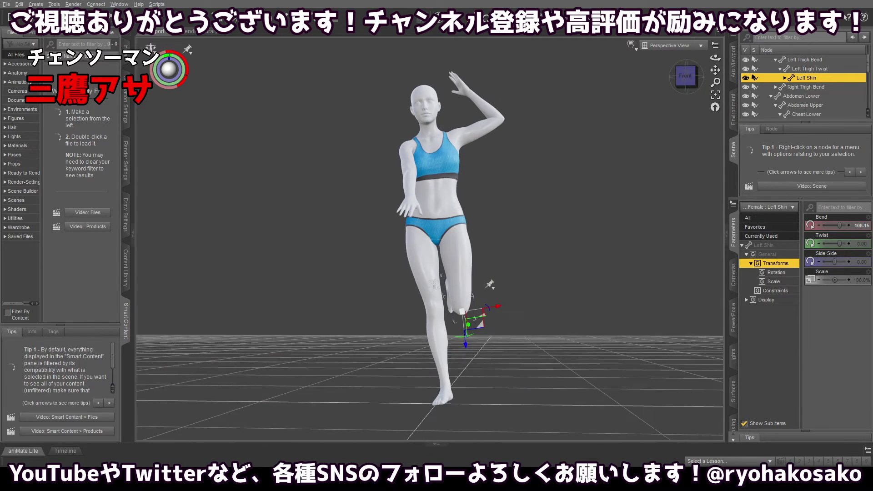
click(416, 200)
click(696, 75)
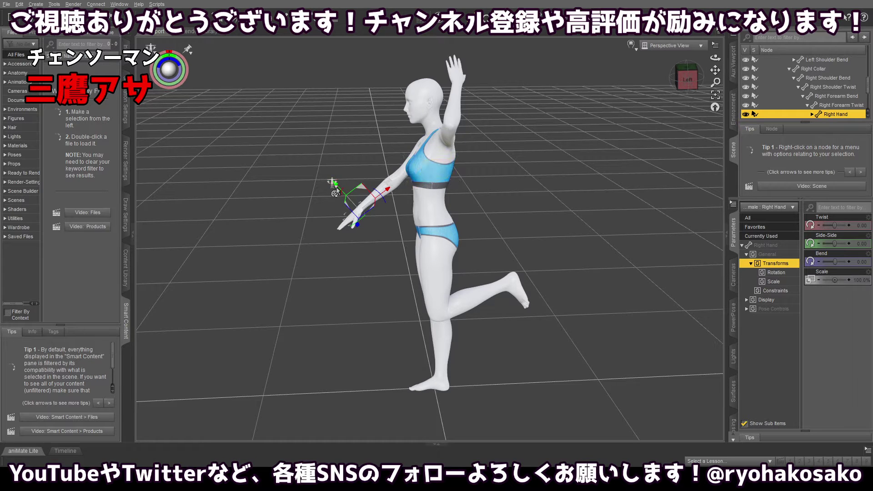
drag(378, 195, 386, 217)
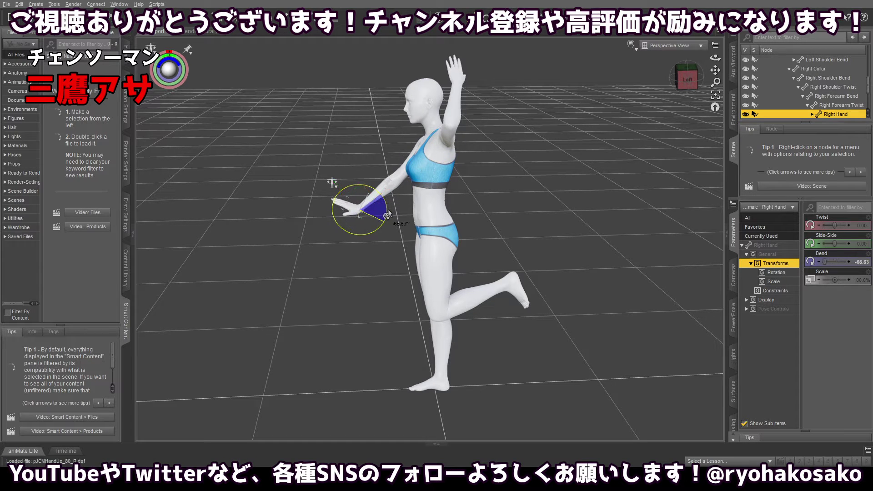
drag(686, 83, 696, 83)
drag(331, 187, 372, 160)
Rotate the right hand's middle finger downward at its base joint and deselect it.
drag(686, 83, 696, 83)
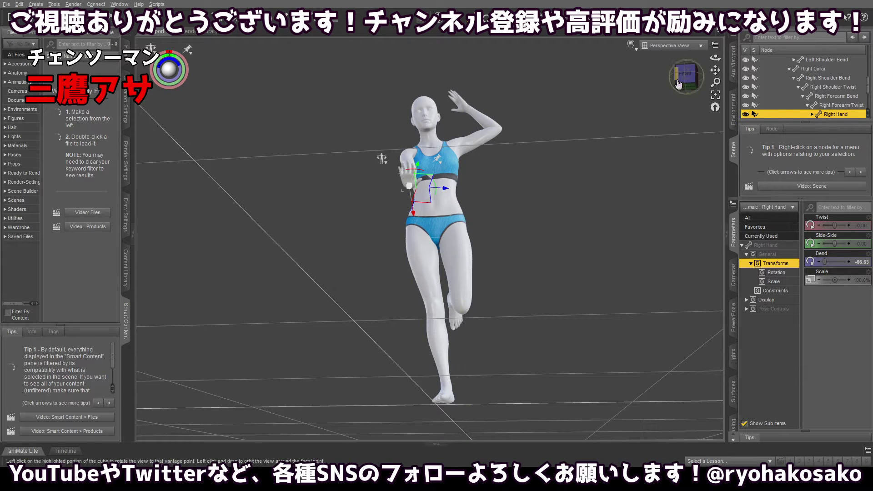
click(686, 85)
drag(686, 85, 696, 100)
click(546, 178)
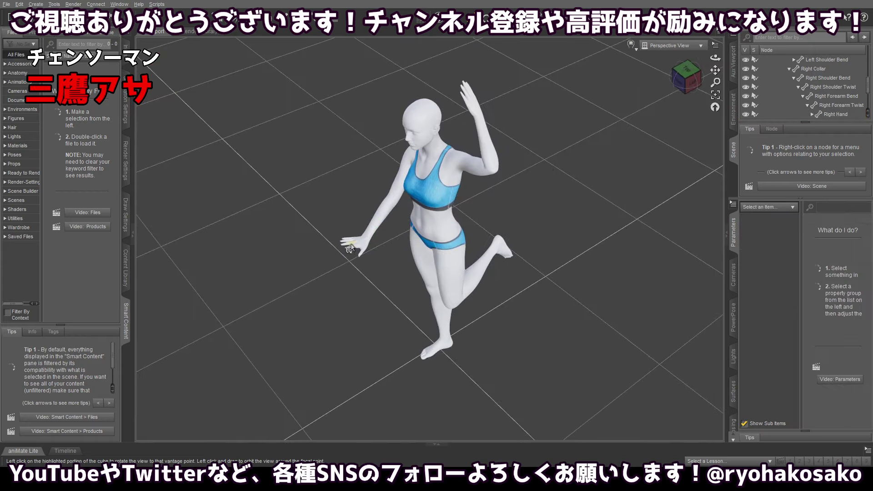
click(355, 242)
drag(381, 258, 356, 249)
click(515, 238)
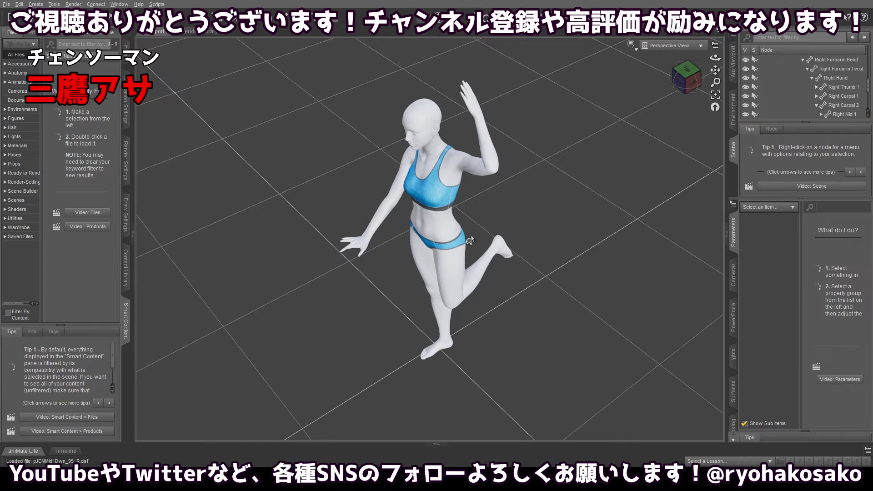
Bend the right hand's ring finger downward at its base joint and deselect it.
mouse_move(669, 89)
mouse_down()
mouse_move(696, 83)
mouse_move(655, 89)
mouse_up()
click(399, 256)
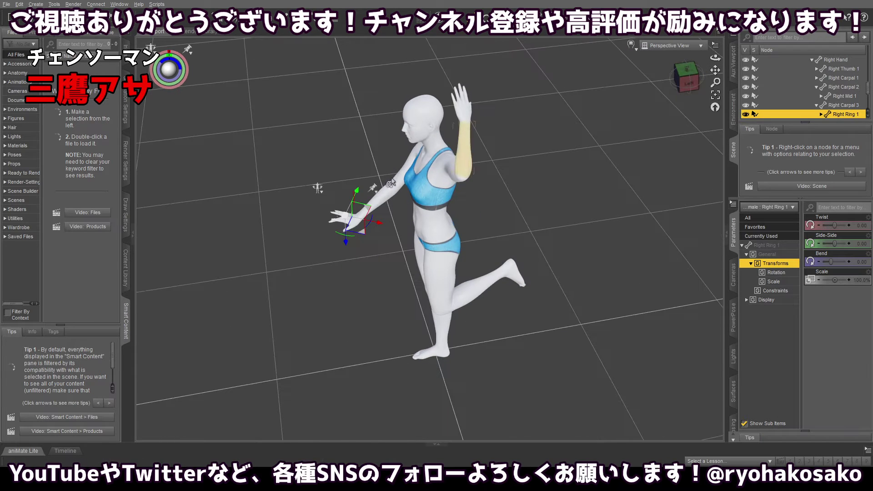
drag(366, 227, 375, 217)
drag(682, 82, 619, 128)
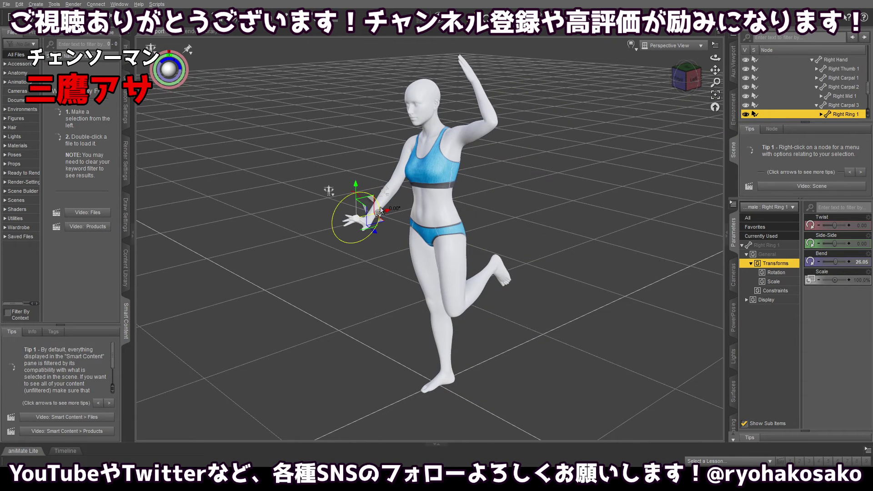
drag(379, 212, 375, 206)
click(333, 193)
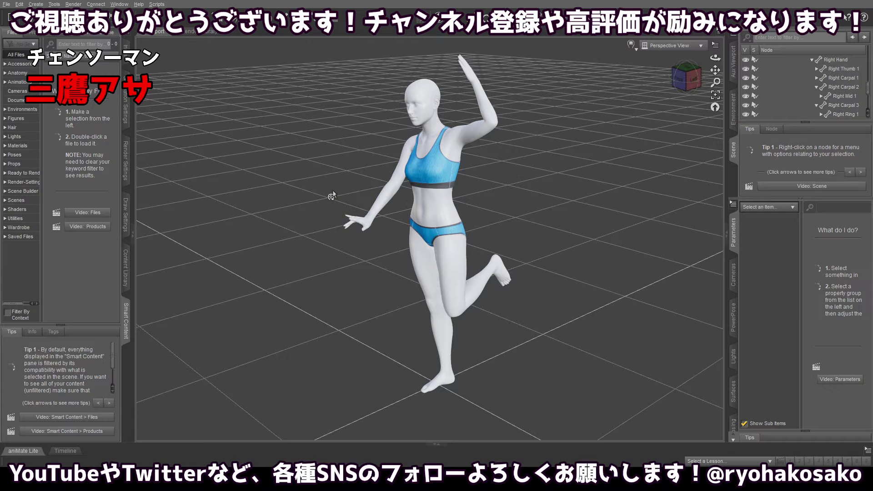
Bend the right hand's little finger at its base joint to 90 and deselect it.
drag(686, 75, 684, 84)
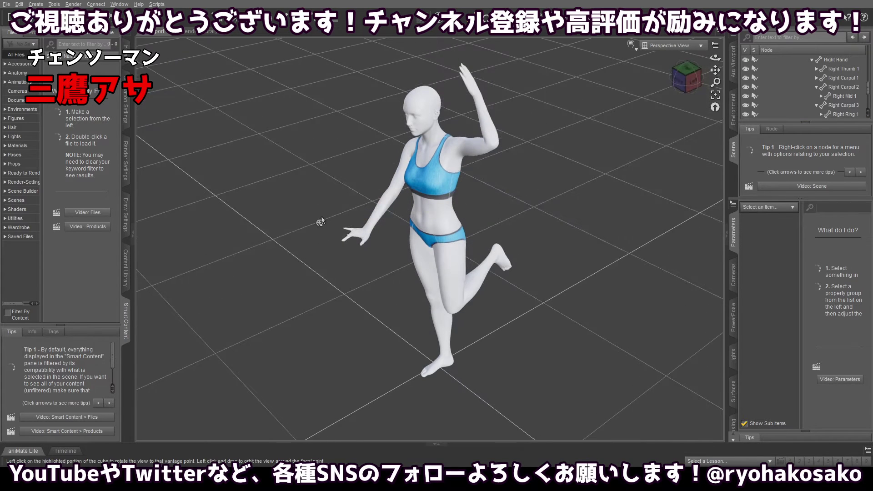
click(349, 234)
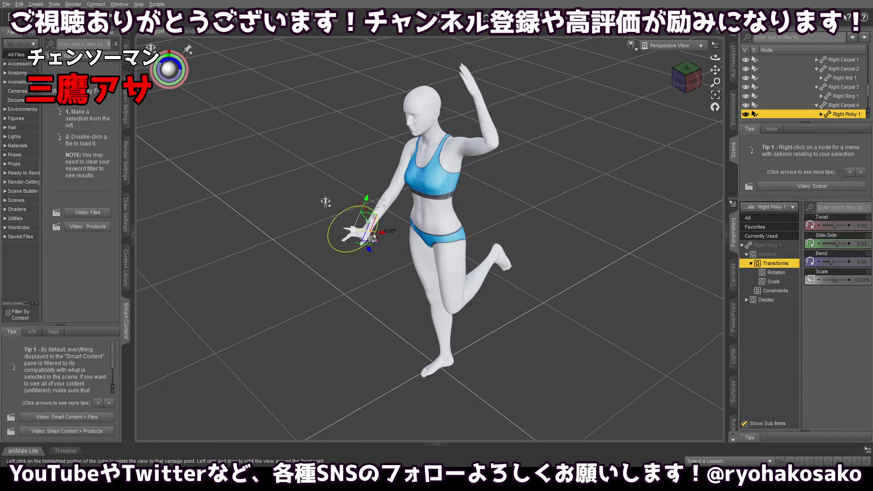
drag(373, 241, 378, 213)
click(680, 82)
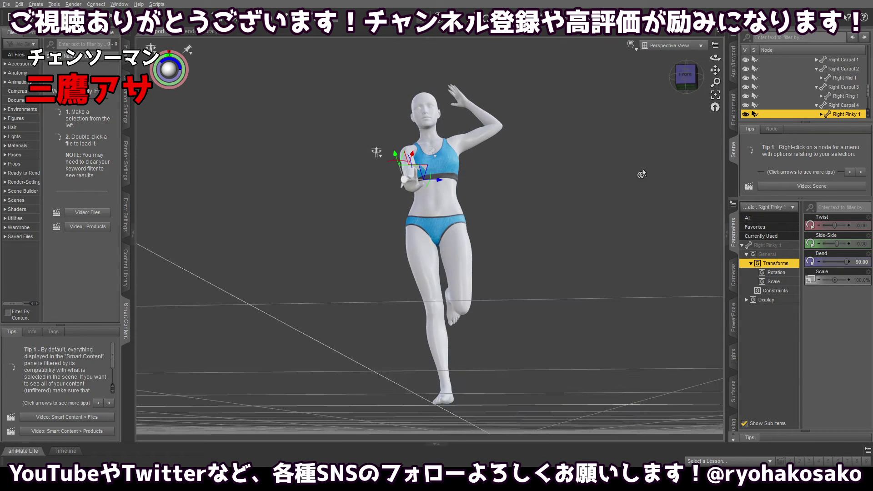
click(402, 204)
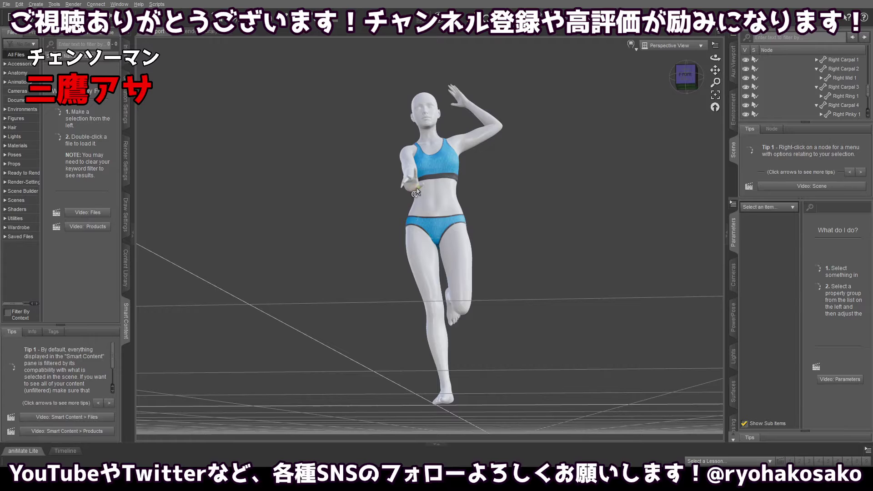
Rotate the right thumb at its base joint to about -15 twist, 26 bend and 3.6 up-down, and deselect it.
click(416, 193)
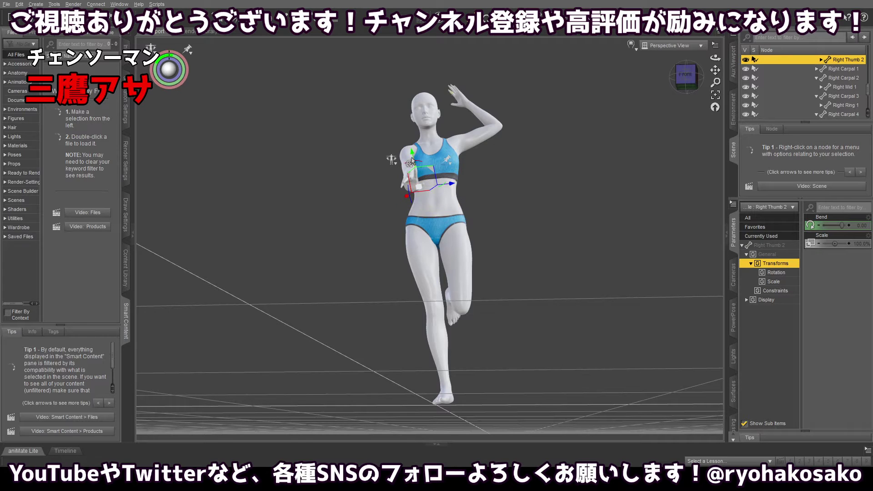
click(415, 193)
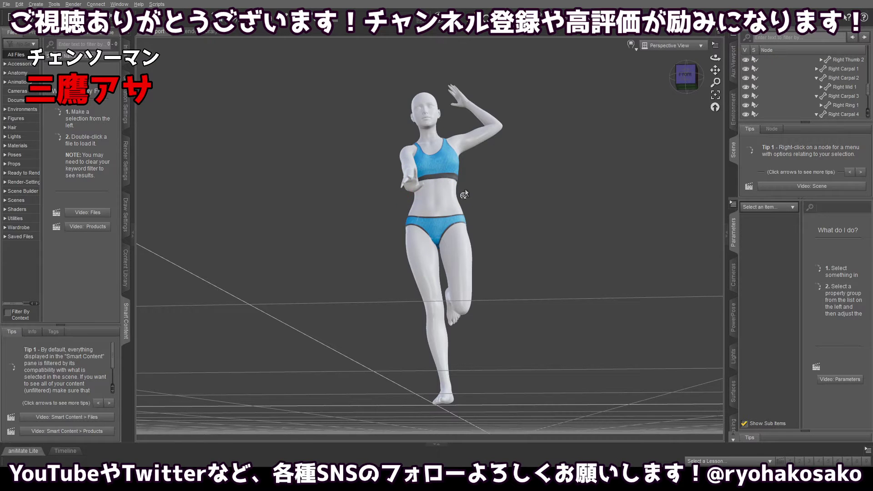
click(414, 193)
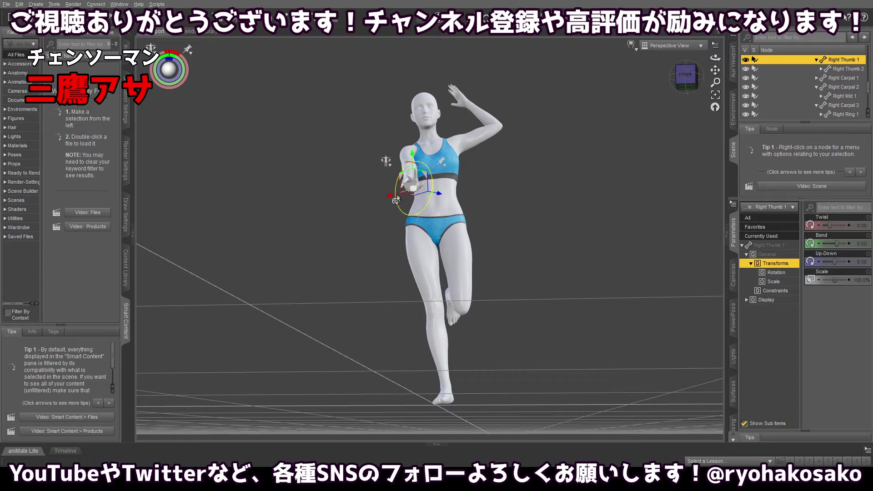
drag(396, 200, 393, 188)
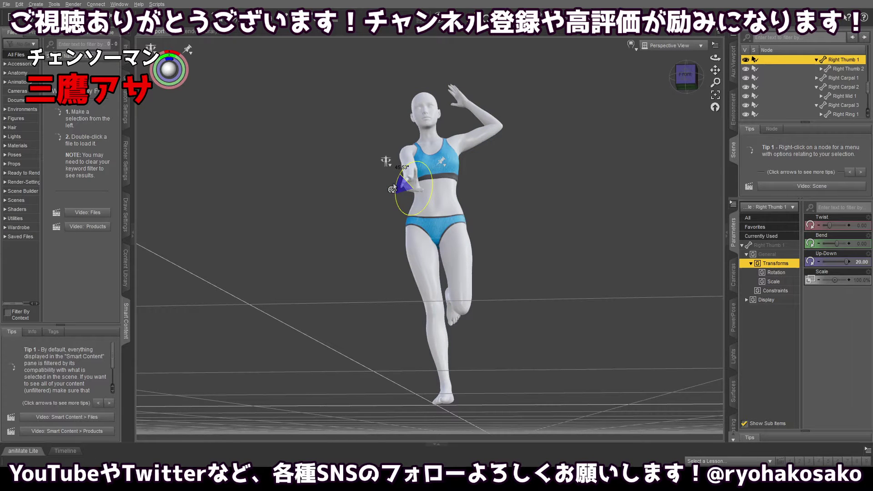
drag(393, 185, 394, 182)
drag(685, 76, 683, 116)
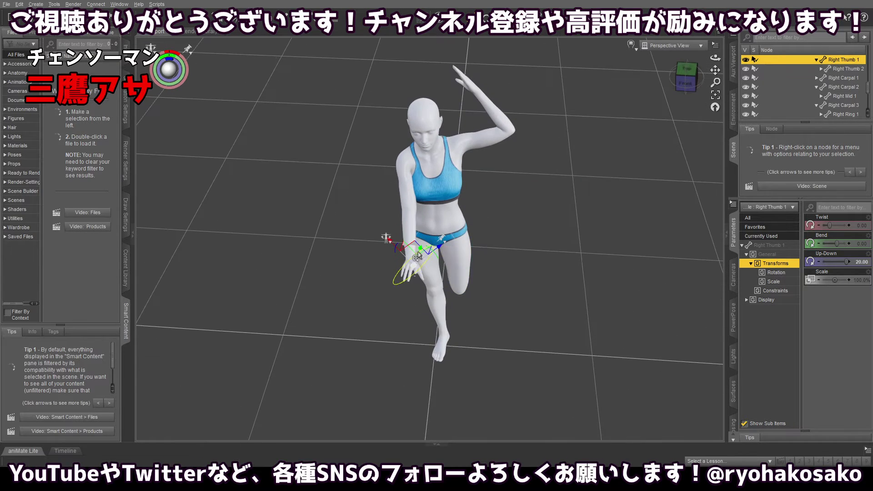
drag(417, 256, 428, 234)
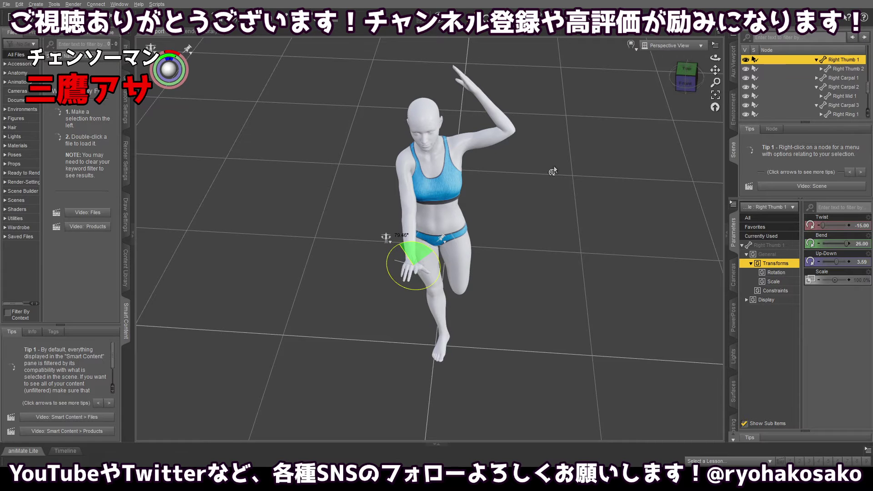
click(687, 77)
drag(687, 77, 670, 66)
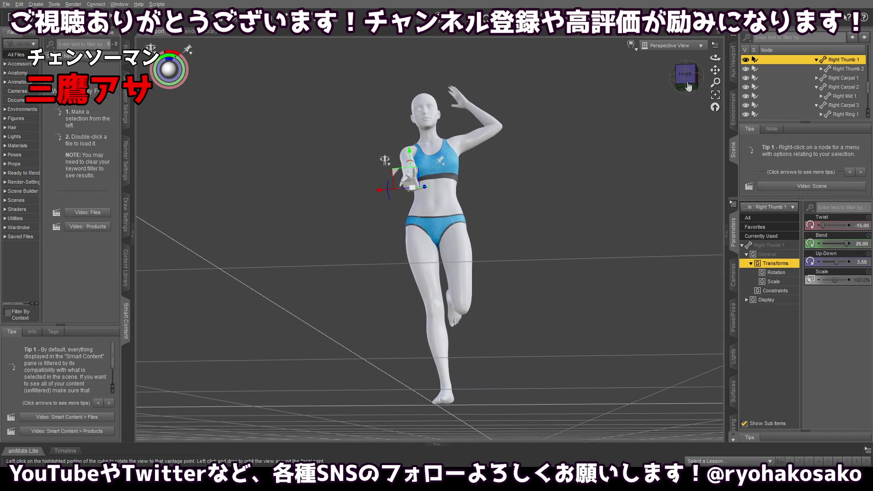
click(402, 192)
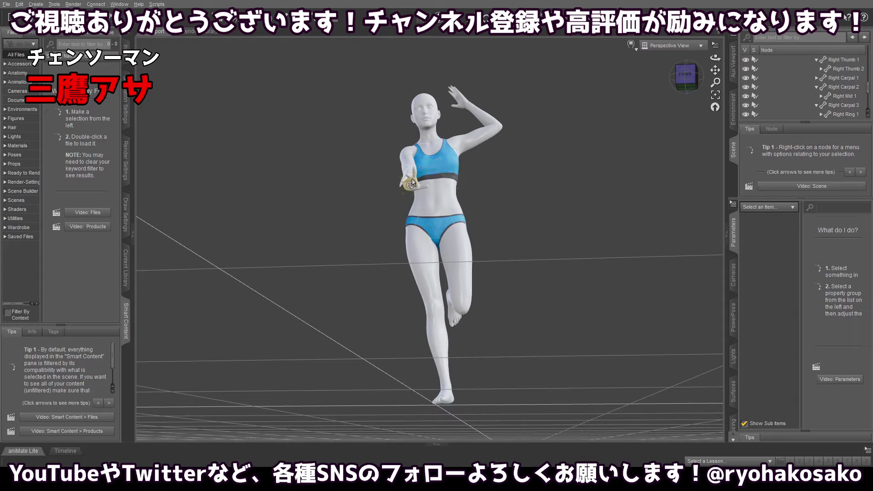
Bend the right hand's index finger at its base joint and deselect it.
click(413, 181)
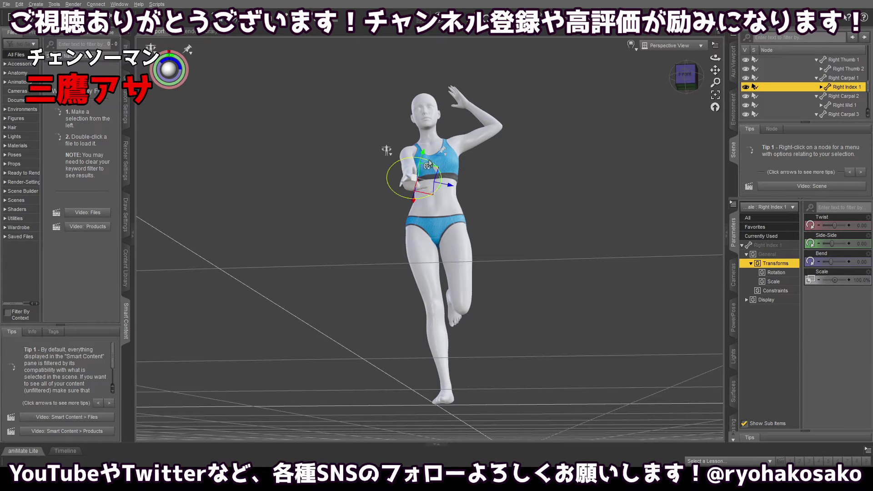
drag(430, 186, 439, 199)
click(582, 138)
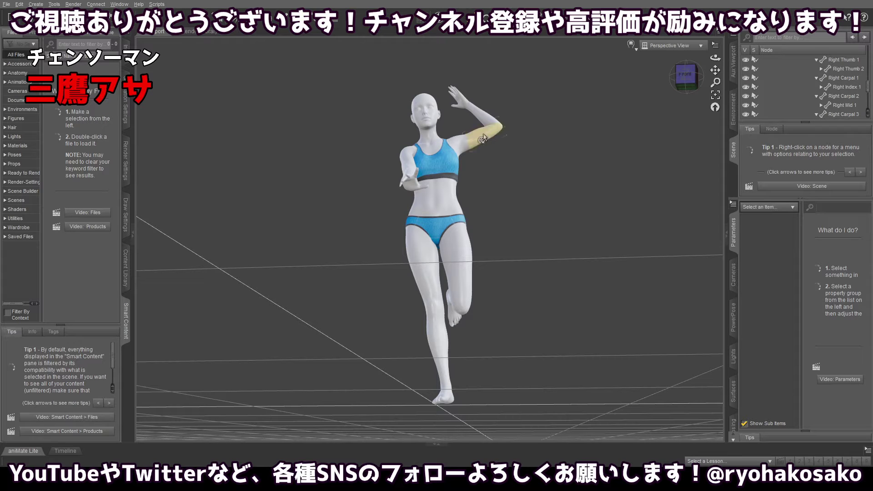
Try to pull the right hand inward in front of the hips, and undo the move.
drag(685, 80, 685, 107)
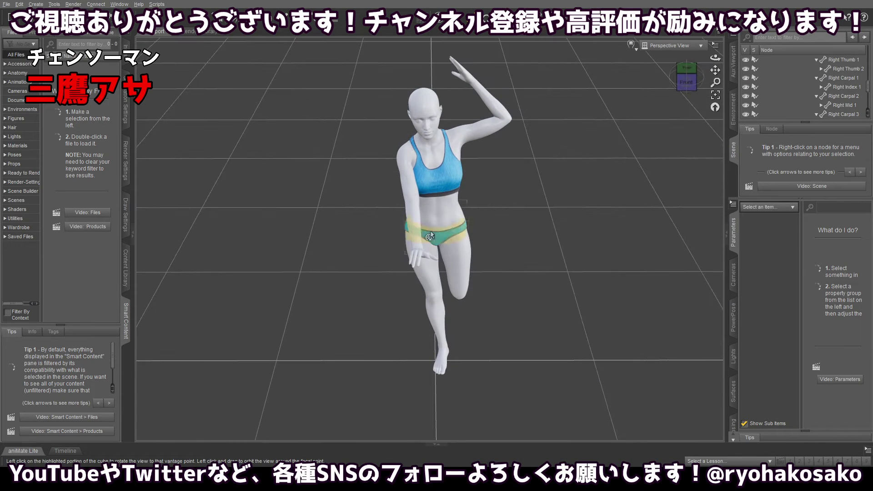
drag(414, 254, 442, 250)
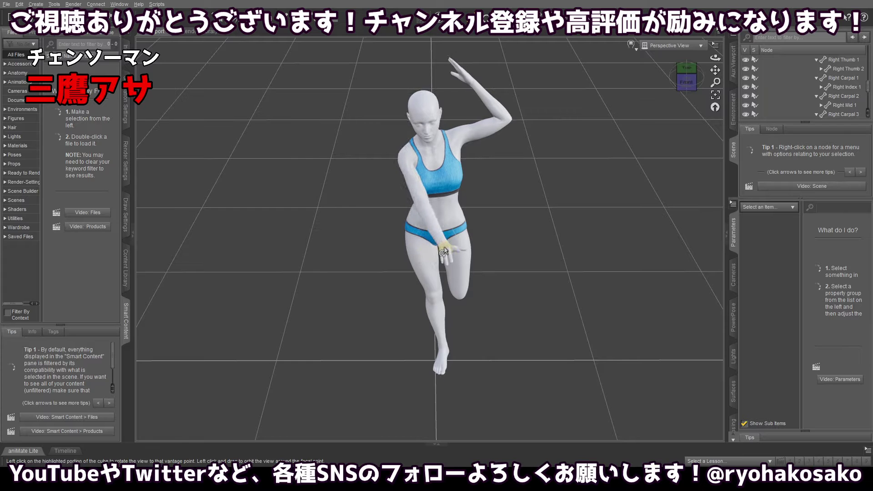
mouse_move(686, 82)
mouse_down()
mouse_move(684, 57)
mouse_move(677, 76)
mouse_up()
key(ctrl+z)
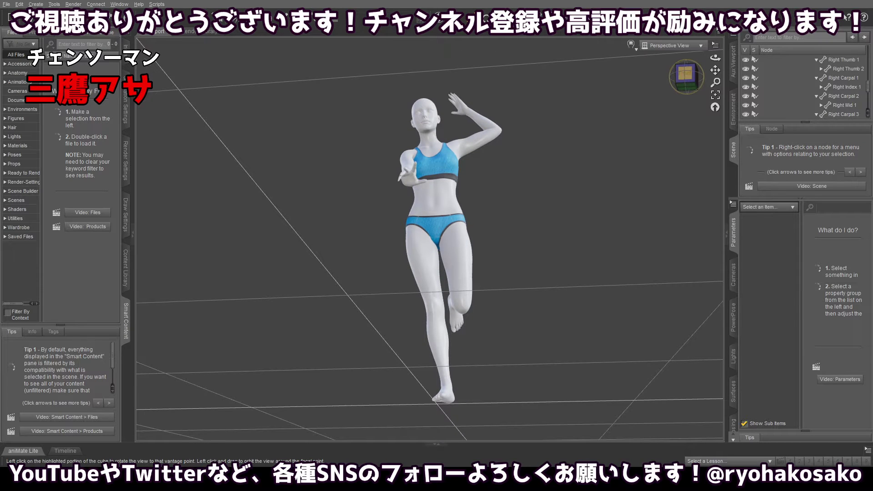
Swing the right arm outward from the body by rotating the right shoulder to about 30.6 front-back.
click(676, 78)
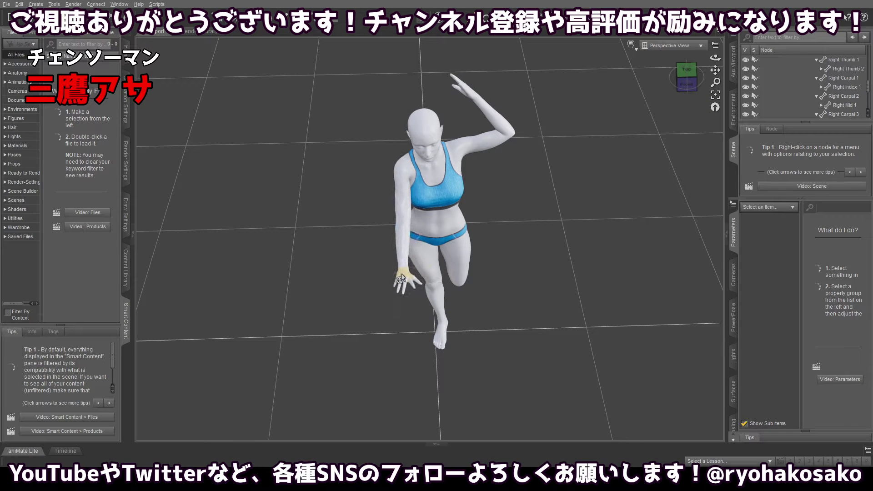
click(673, 91)
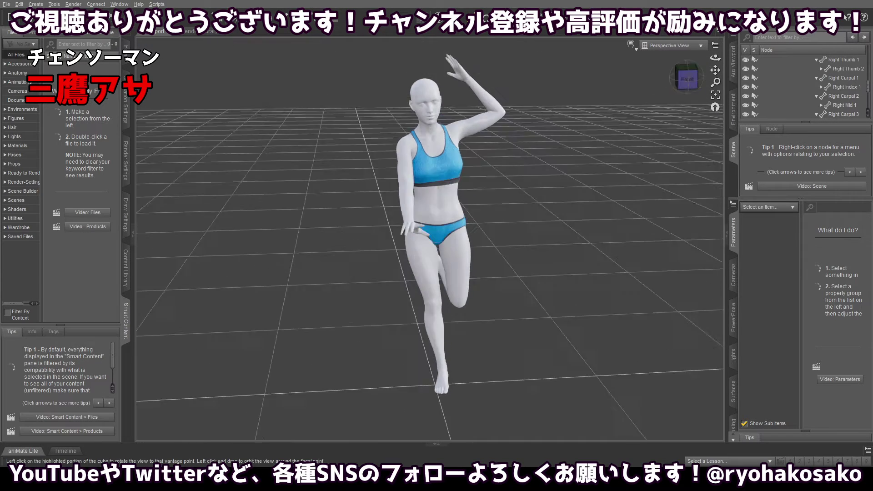
click(687, 67)
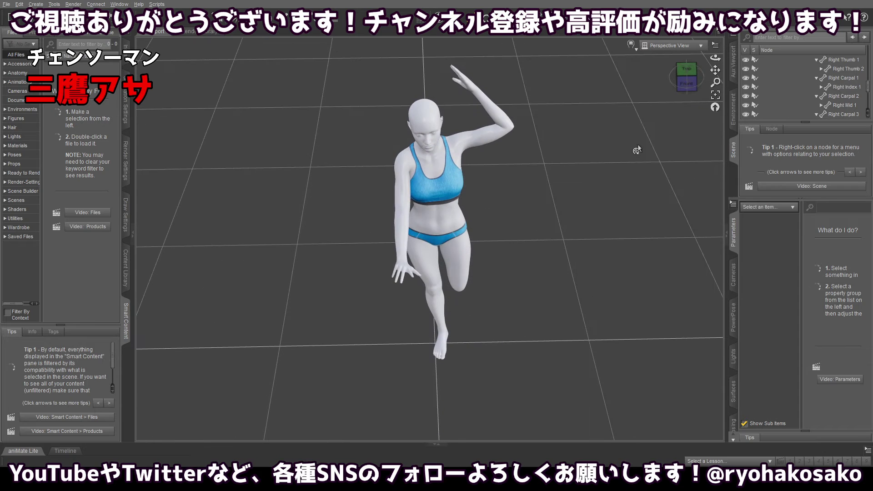
click(399, 182)
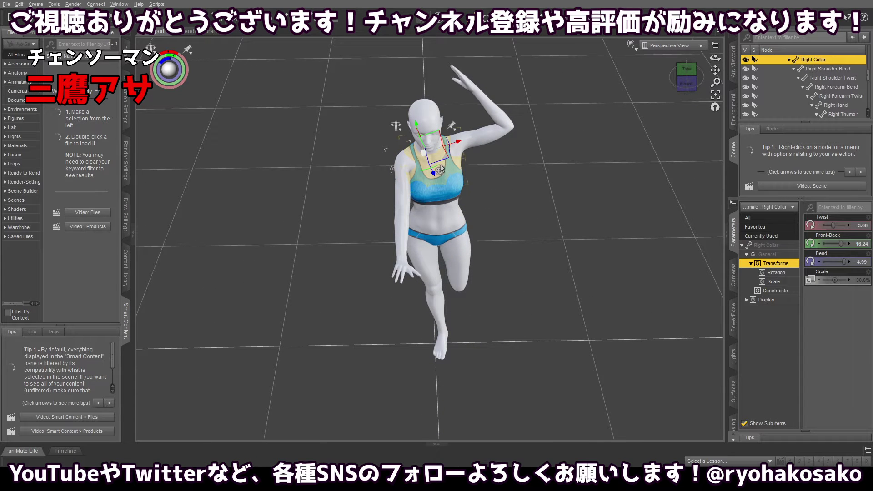
drag(447, 150, 423, 175)
click(399, 186)
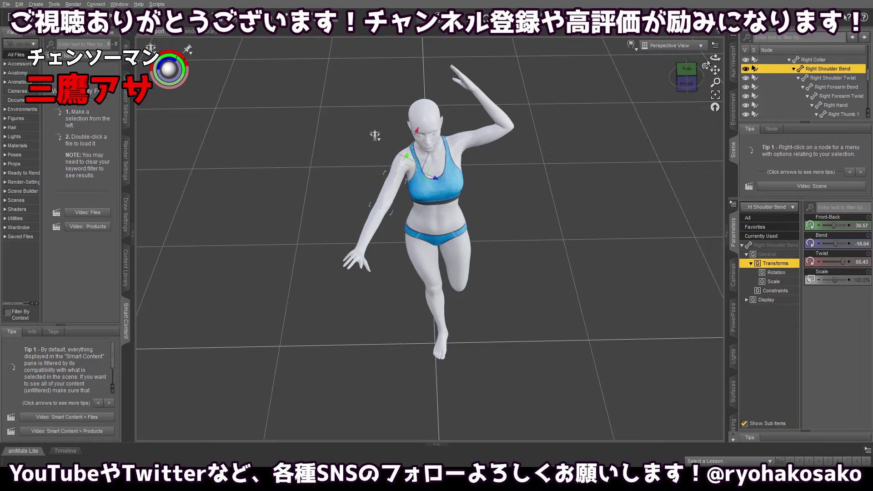
click(687, 83)
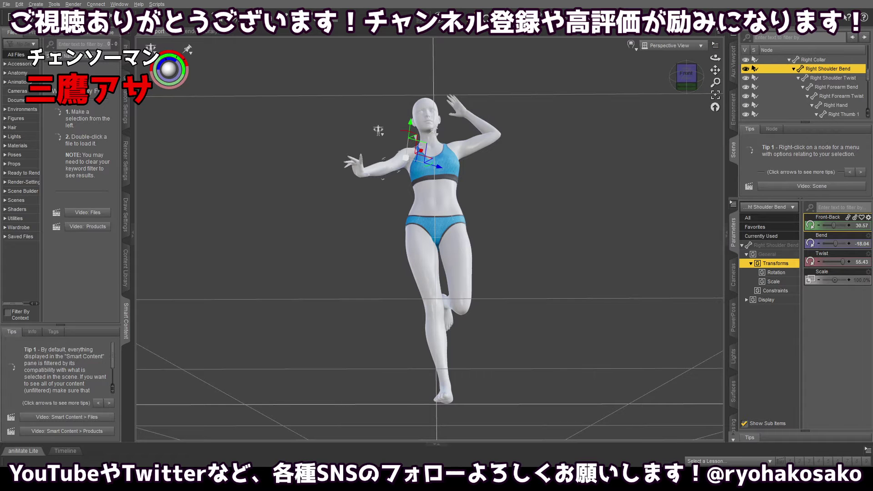
Bring the left leg closer to the right one by rotating the left thigh to about -9 side-to-side.
drag(686, 77, 668, 86)
click(687, 76)
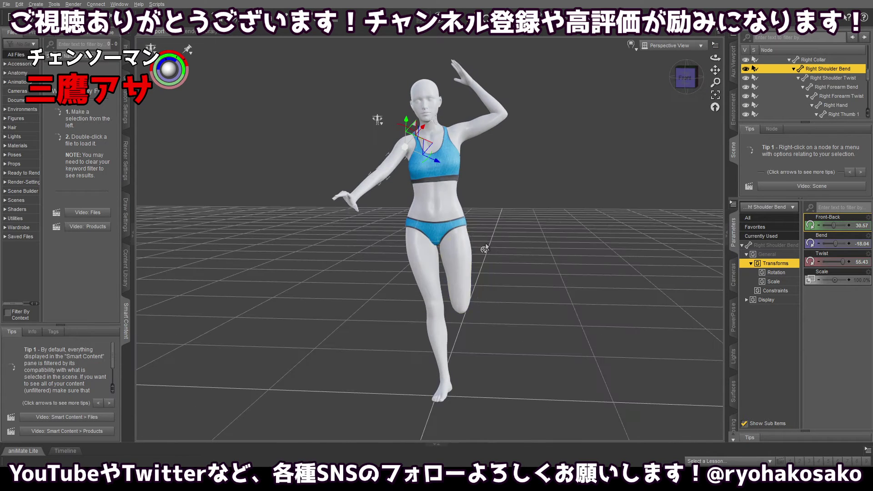
click(460, 269)
drag(476, 233, 478, 236)
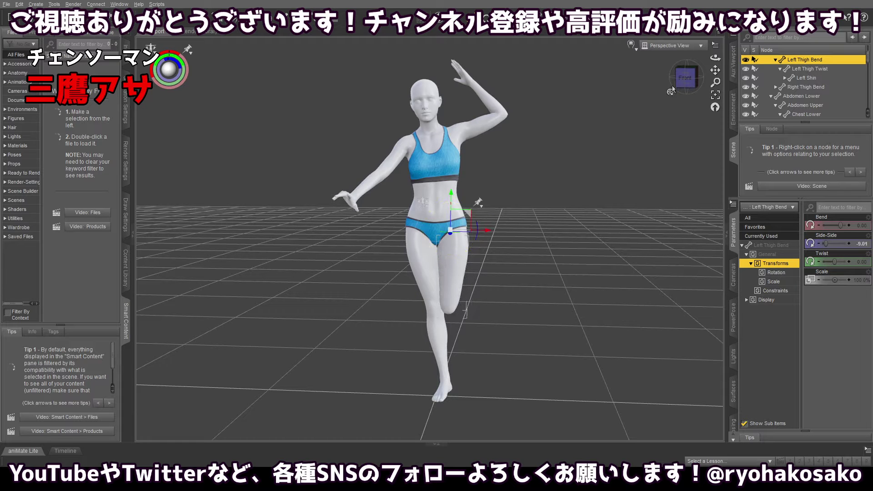
Lower the raised left foot slightly by reducing the left shin's bend to about 94.
drag(685, 77, 629, 130)
click(473, 295)
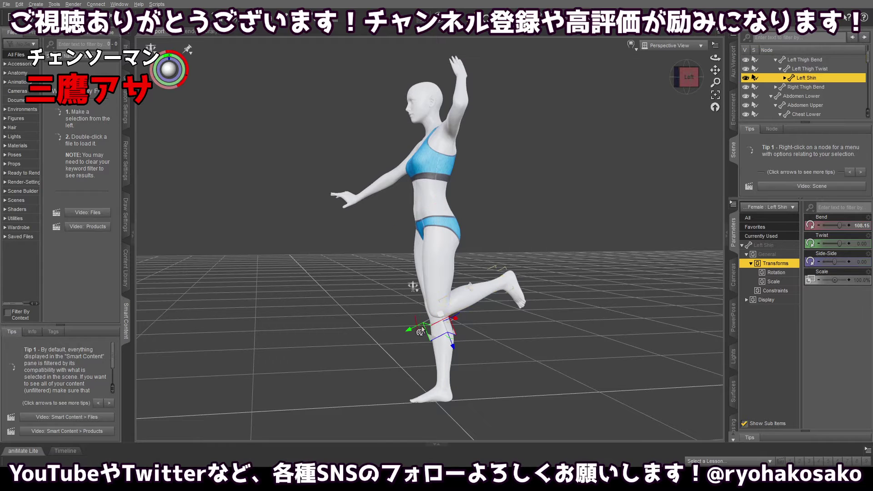
drag(419, 330, 415, 328)
click(676, 78)
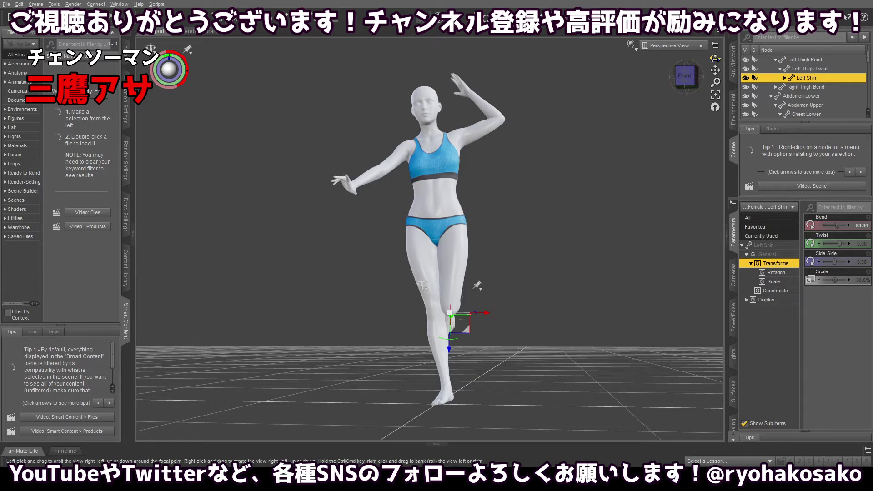
Lean the torso toward the raised left arm by rotating the upper abdomen to about -6.3 side-to-side, and check the pose.
click(446, 183)
drag(458, 196, 458, 198)
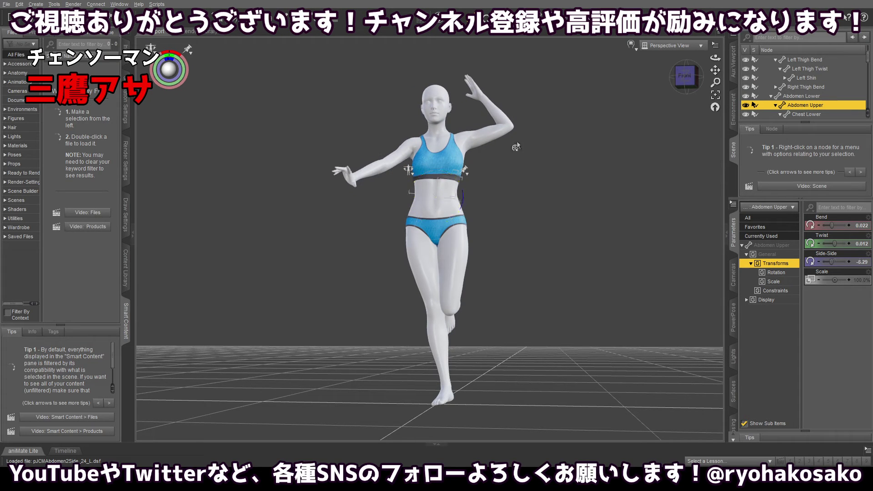
mouse_move(679, 81)
mouse_down()
mouse_move(680, 61)
mouse_move(676, 77)
mouse_up()
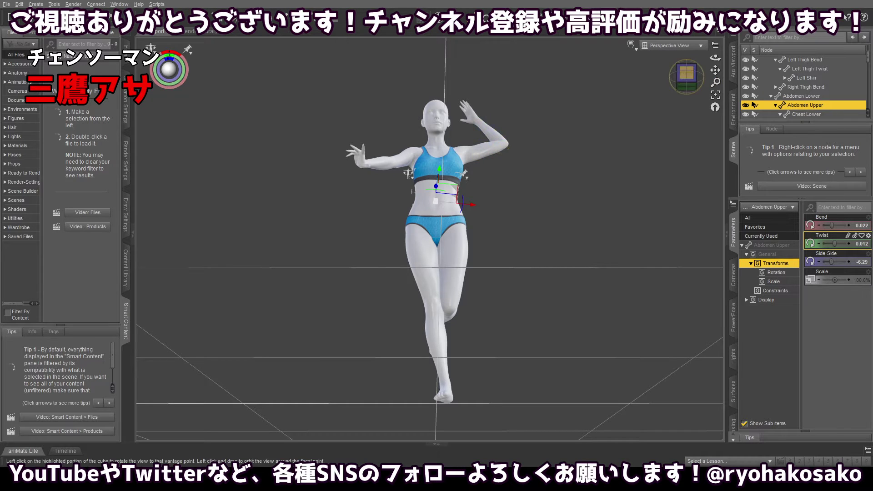
click(685, 78)
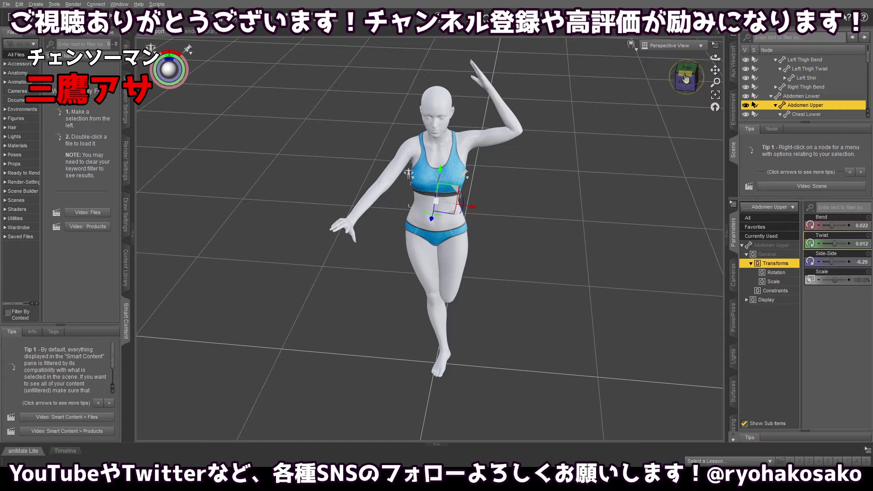
click(684, 79)
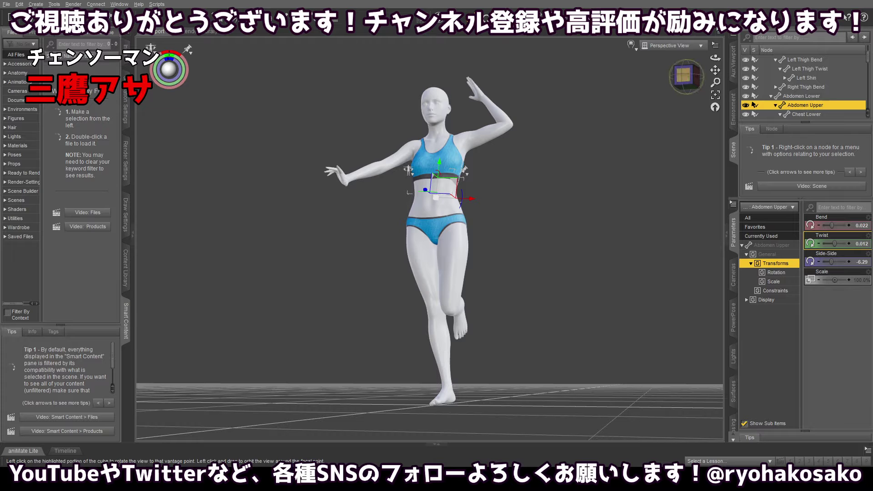
click(688, 76)
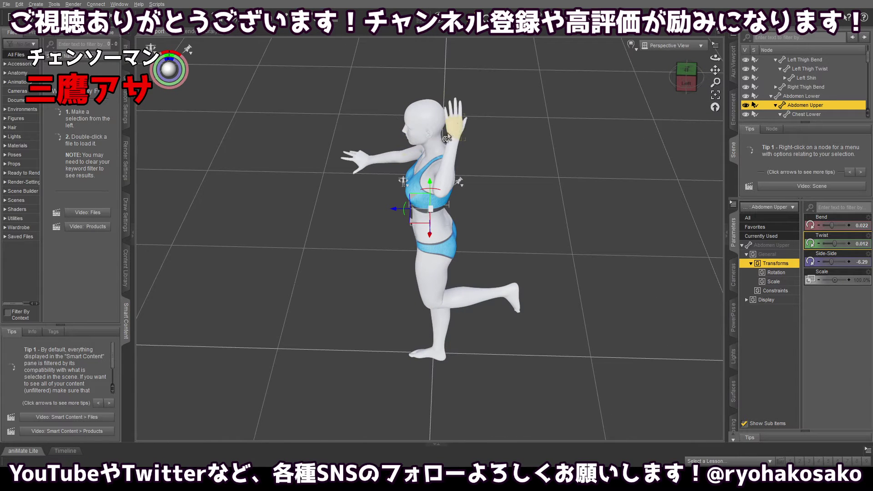
Try to raise the left upper arm by rotating the left shoulder to a bend of 90 and a twist of -95.
drag(448, 133, 360, 180)
click(687, 80)
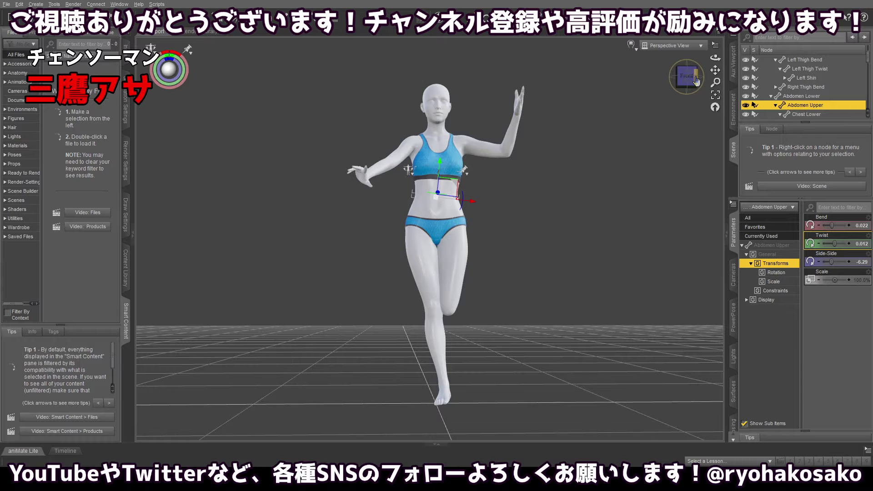
click(470, 137)
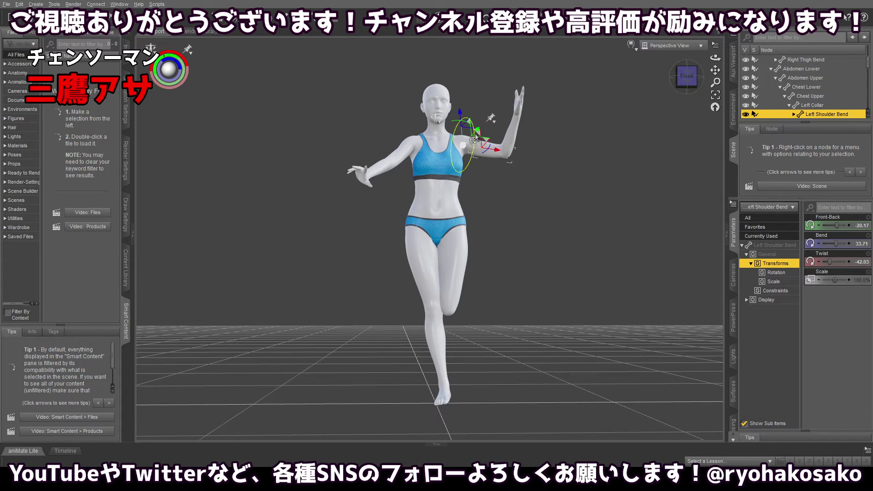
drag(461, 121, 479, 71)
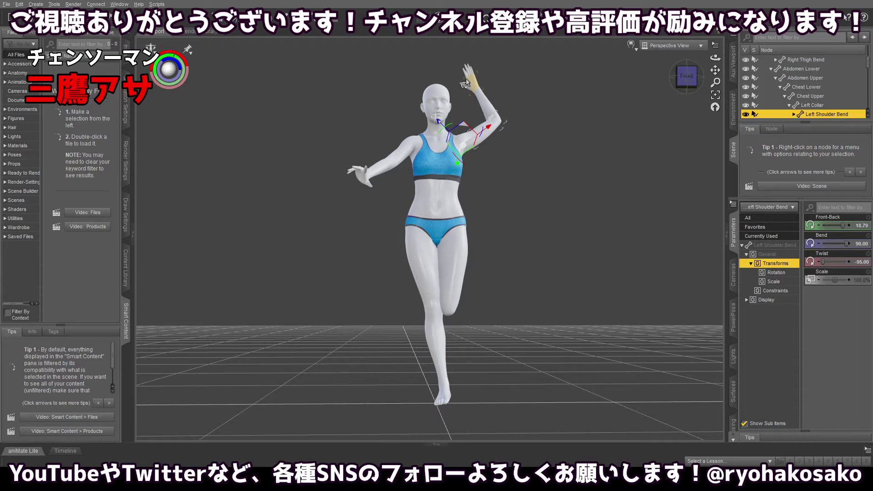
mouse_move(685, 82)
mouse_down()
mouse_move(686, 61)
mouse_move(685, 87)
mouse_up()
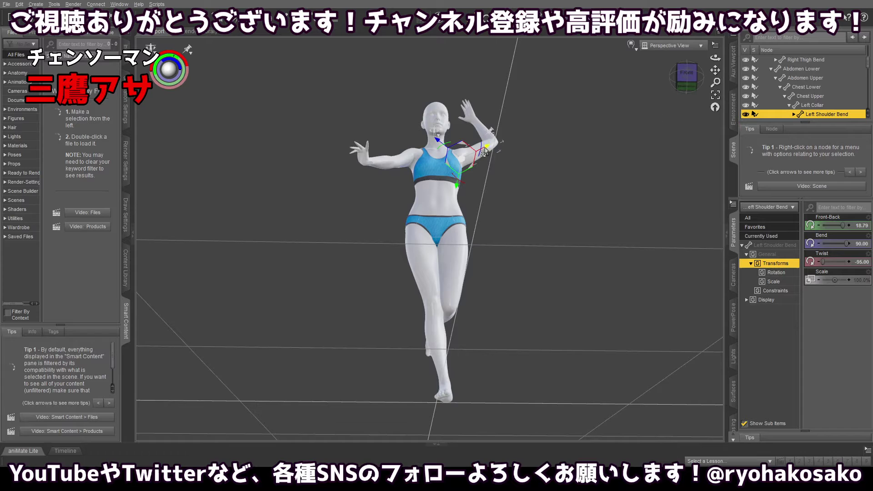
key(ctrl+z)
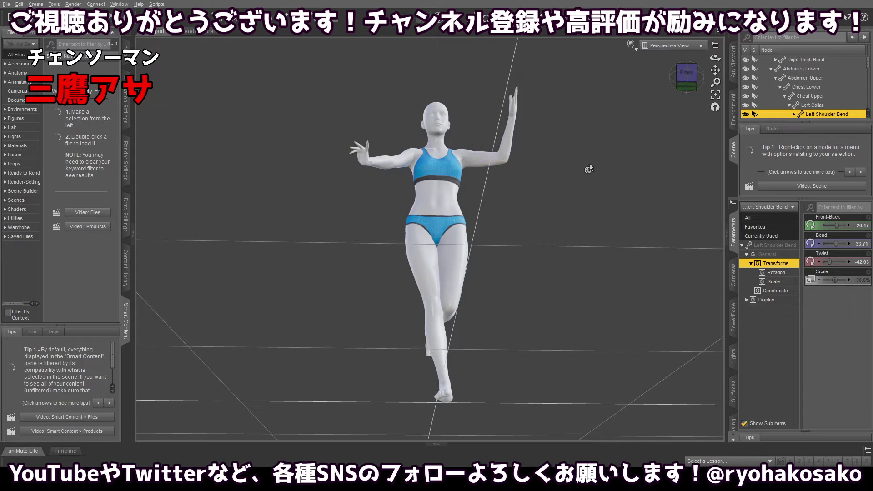
Straighten the left forearm to a bend of 20, and lower the left arm by rotating the shoulder to front-back 40 and bend about -28.
click(489, 163)
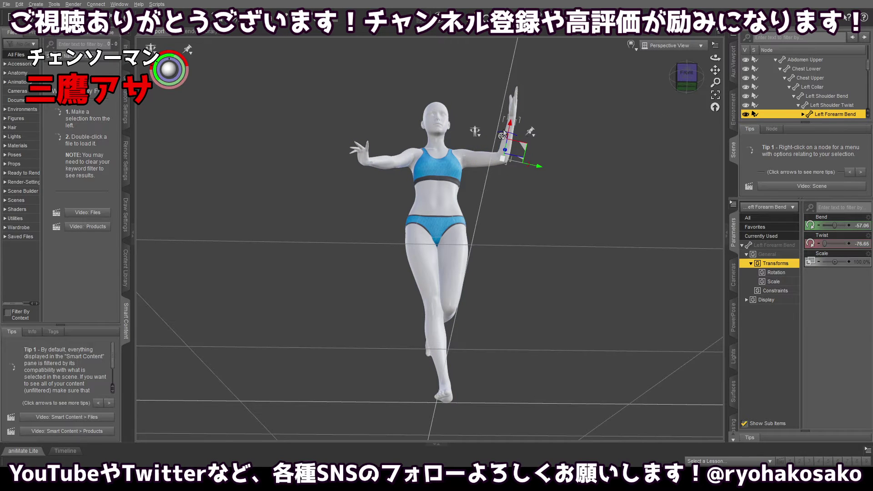
drag(501, 135, 548, 137)
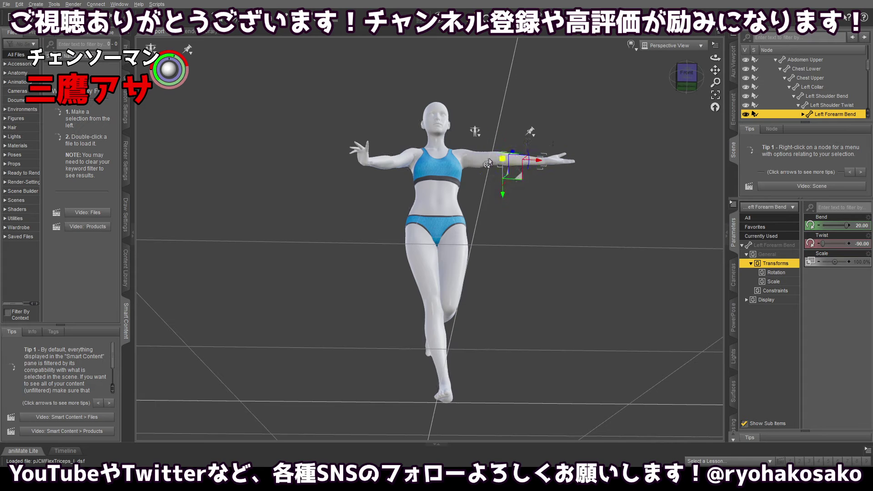
click(482, 161)
drag(455, 138, 478, 134)
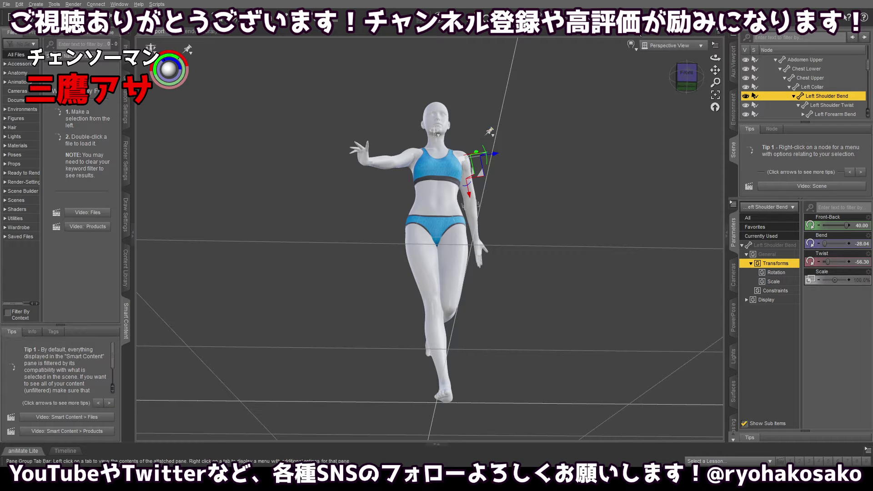
Turn the lowered left arm about its own axis by setting the left shoulder's twist to about -5.2.
click(695, 75)
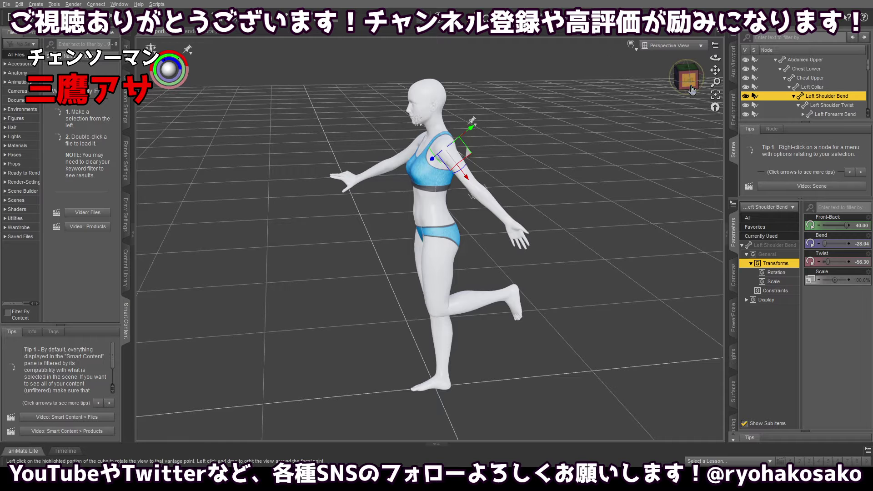
click(677, 81)
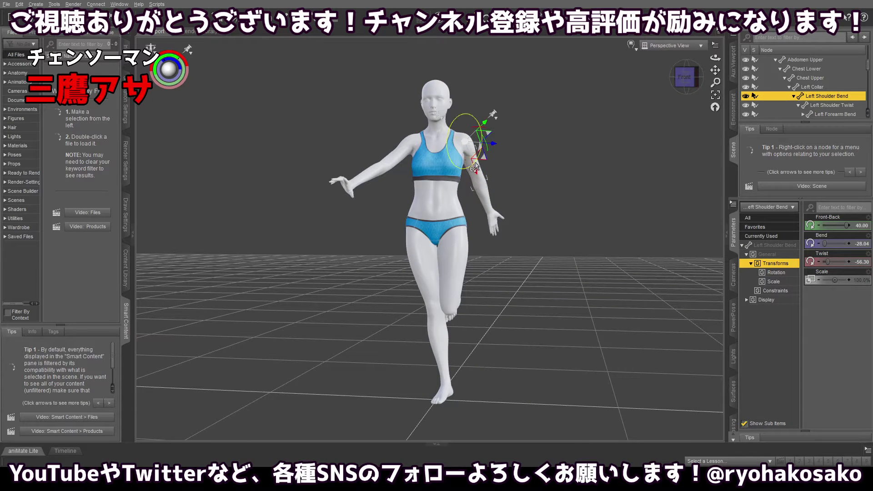
drag(483, 142, 498, 147)
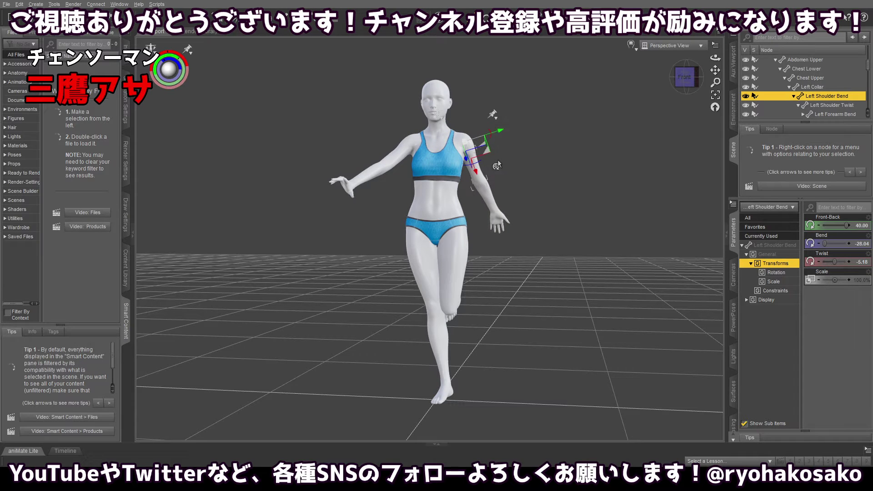
Rotate the left hand to twist 10, side-to-side about 20.6 and bend about 3.8, and check the pose from several angles.
click(499, 220)
drag(495, 200, 522, 220)
mouse_move(685, 77)
mouse_down()
mouse_move(696, 68)
mouse_move(676, 82)
mouse_up()
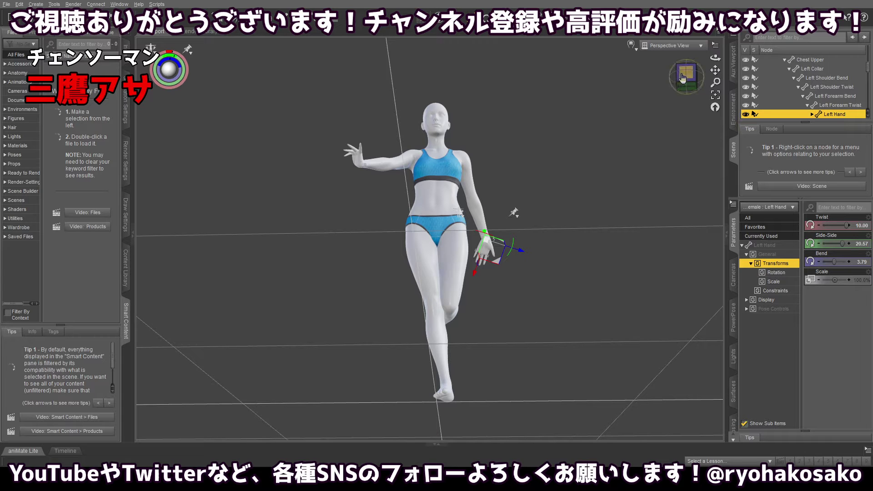
drag(682, 75, 682, 84)
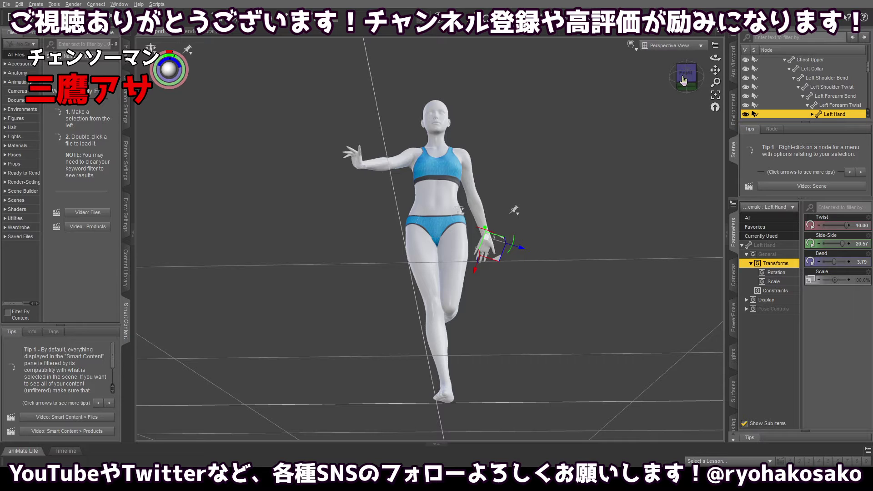
drag(684, 80, 688, 86)
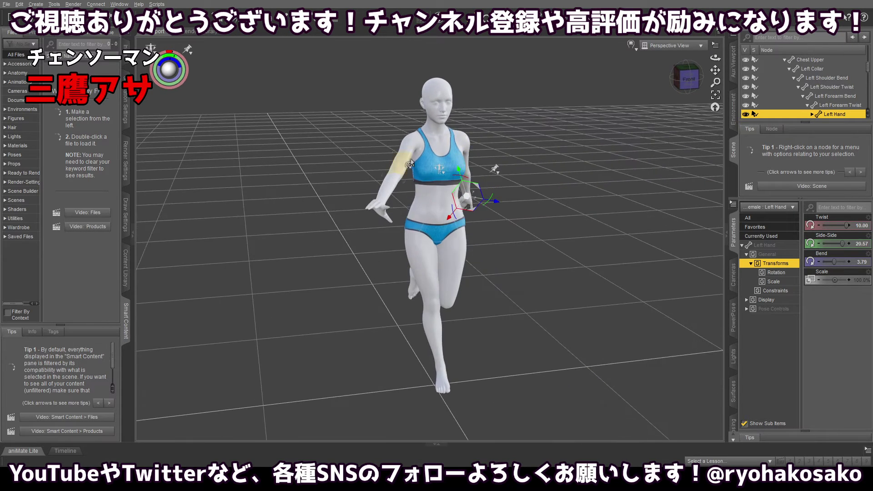
Try to rotate the right shoulder and lift the outstretched right arm by its hand.
click(408, 164)
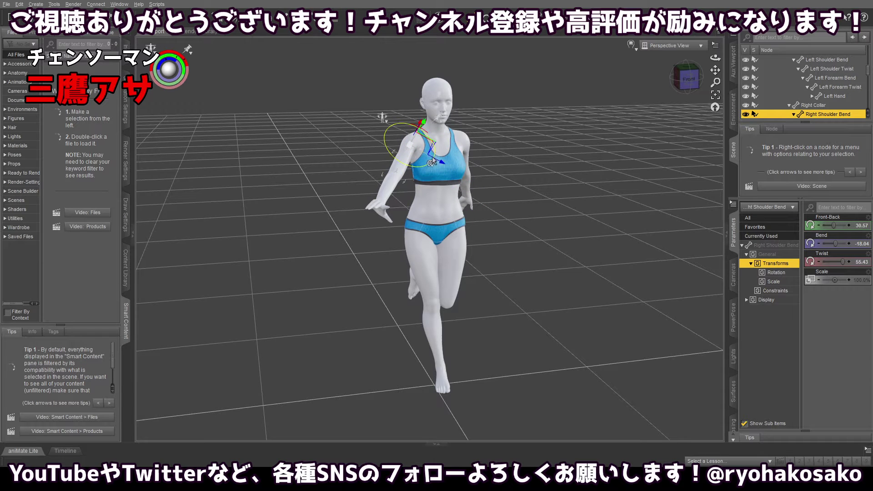
mouse_move(432, 158)
mouse_down()
mouse_move(400, 169)
mouse_move(417, 167)
mouse_up()
key(ctrl+z)
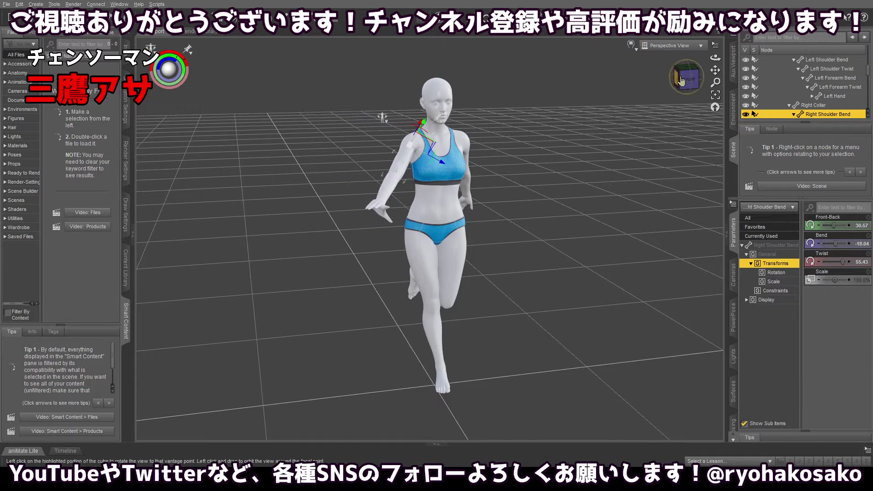
drag(686, 78, 710, 93)
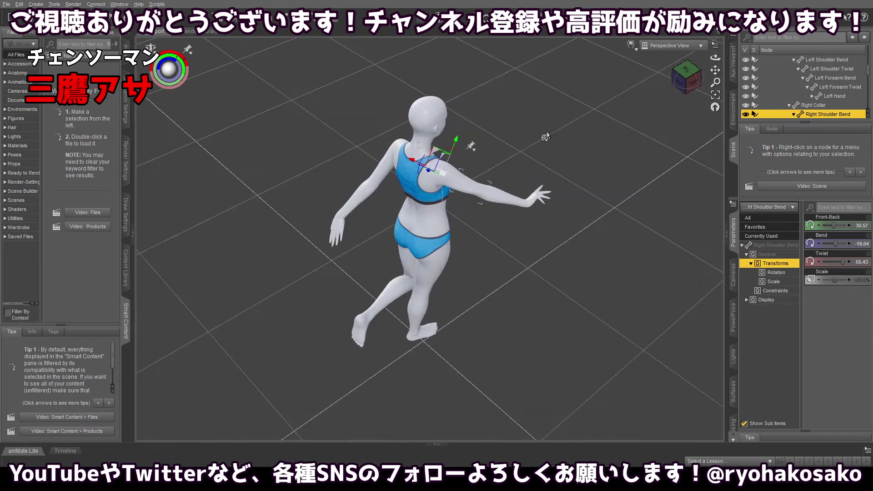
drag(534, 205, 519, 81)
key(ctrl+z)
Turn the right arm about its own axis by rotating the right shoulder to a twist of 80, and adjust the arm's direction.
click(458, 181)
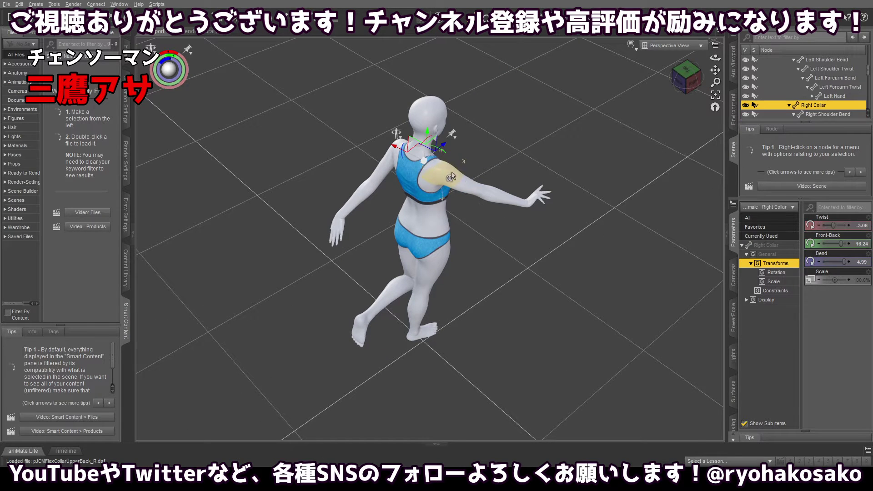
drag(682, 82, 702, 77)
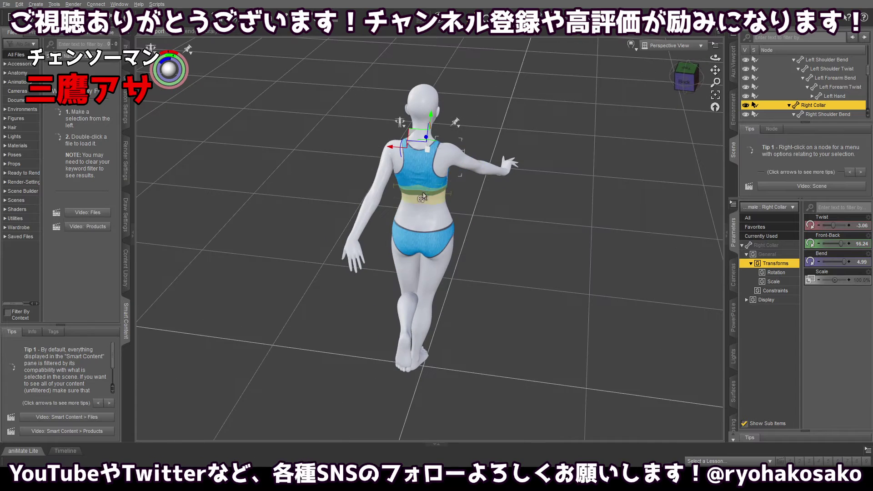
click(467, 167)
drag(453, 131, 520, 168)
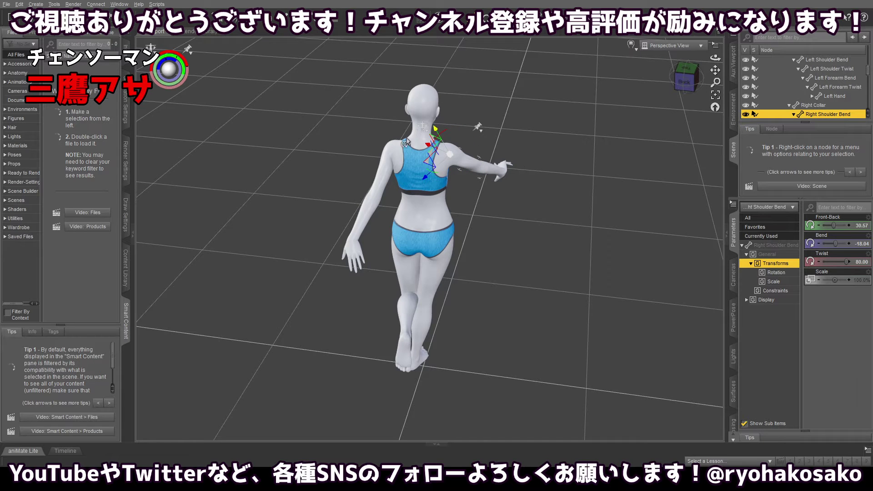
drag(430, 173, 435, 152)
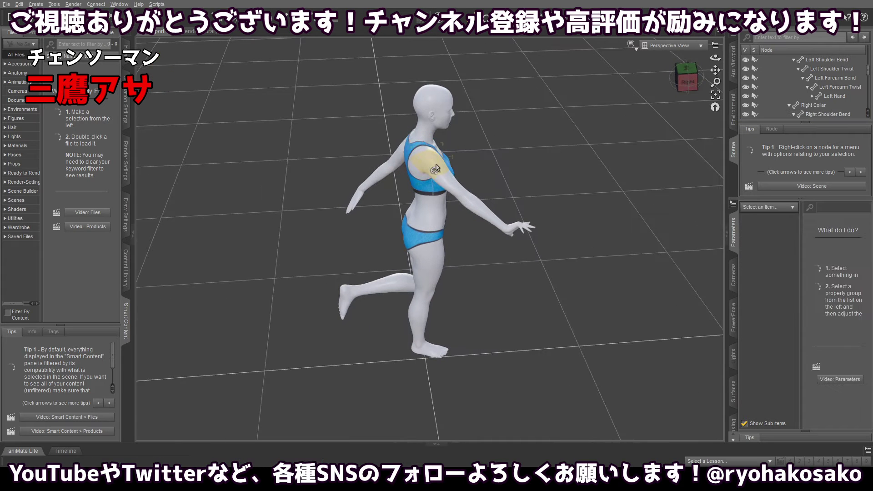
Rotate the right collar to a twist of -30 and raise the right arm overhead by its hand, checking it from front and side.
click(417, 155)
drag(417, 131, 414, 124)
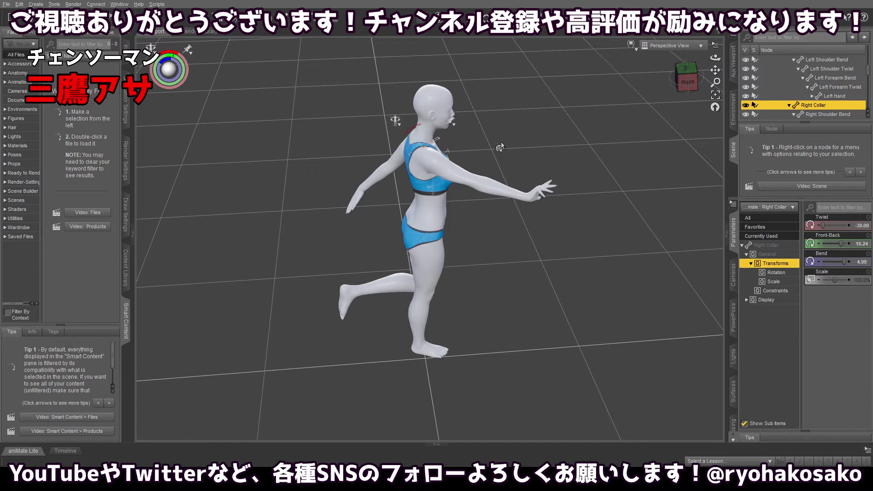
drag(534, 193, 502, 44)
click(676, 87)
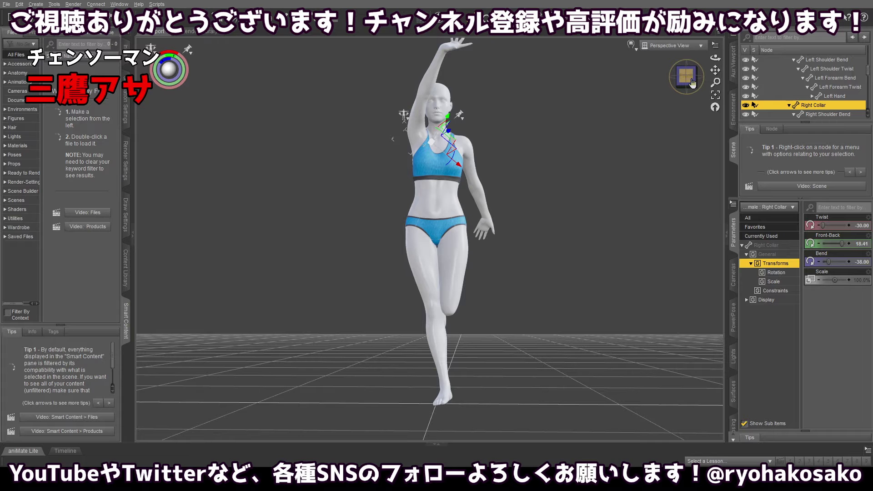
click(693, 83)
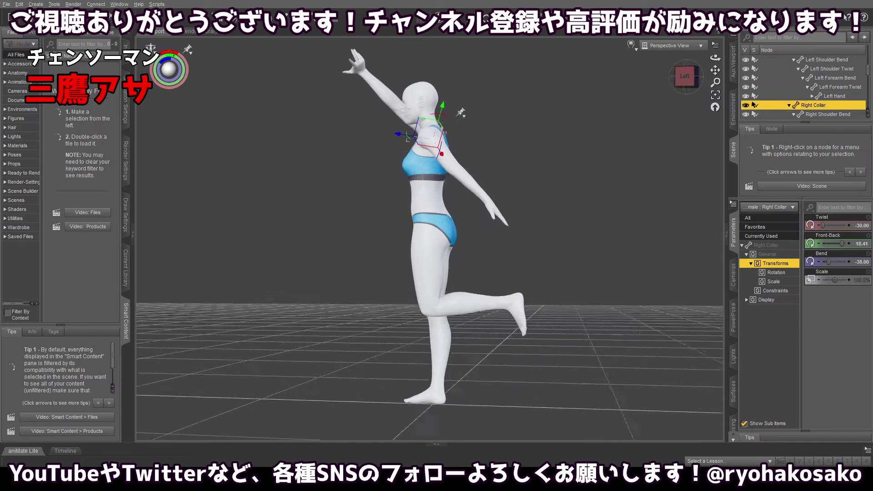
Try to straighten the raised left leg by reducing the left shin's bend to about -2 and rotating the left thigh.
click(467, 309)
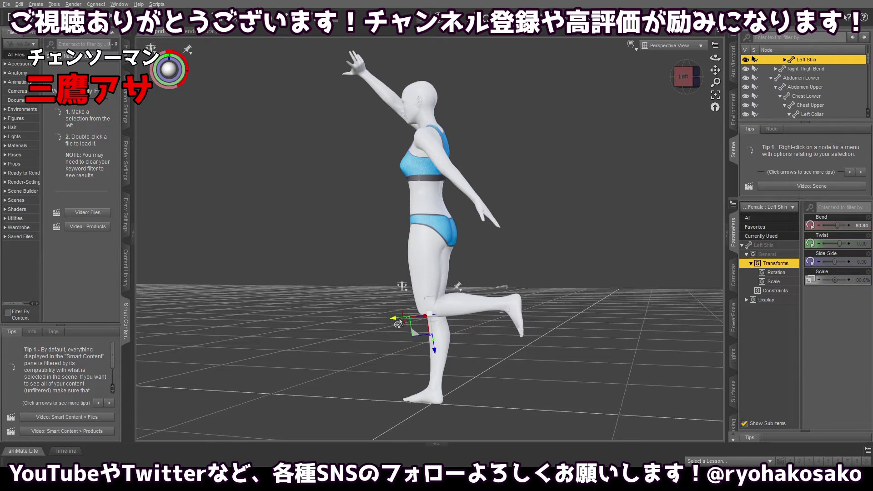
drag(395, 321, 401, 301)
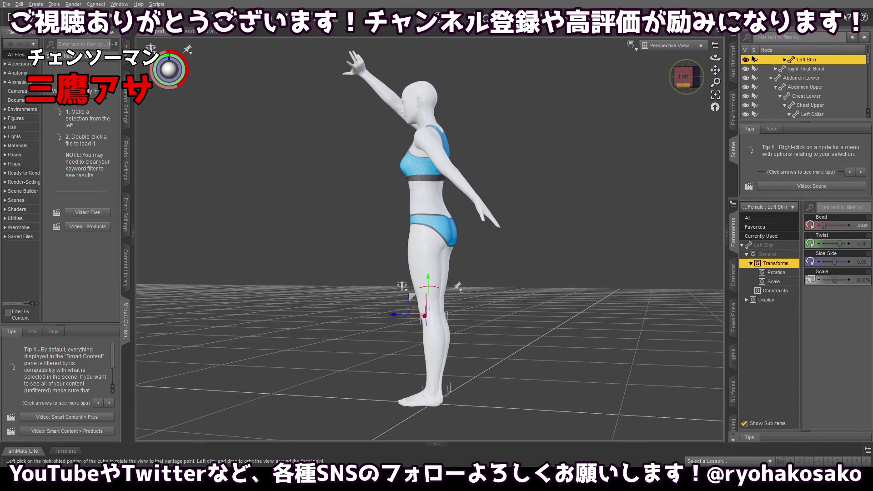
click(679, 77)
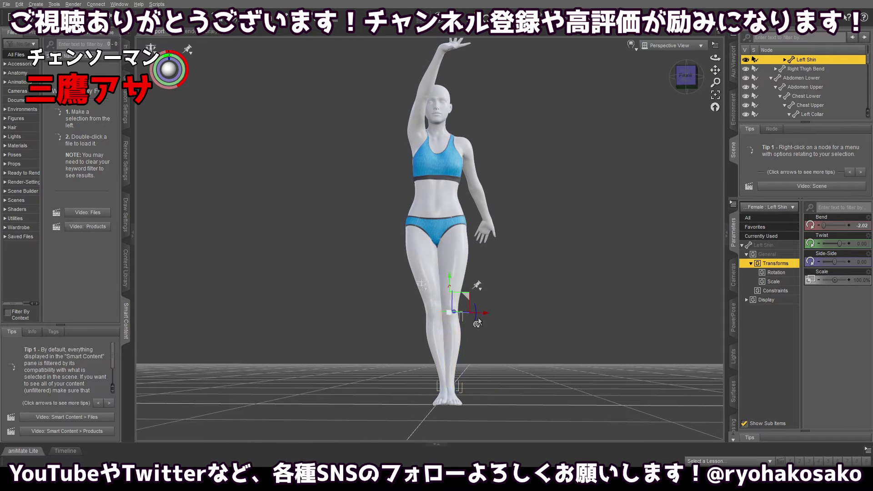
drag(475, 320, 477, 305)
click(468, 247)
drag(479, 235, 476, 229)
key(ctrl+z)
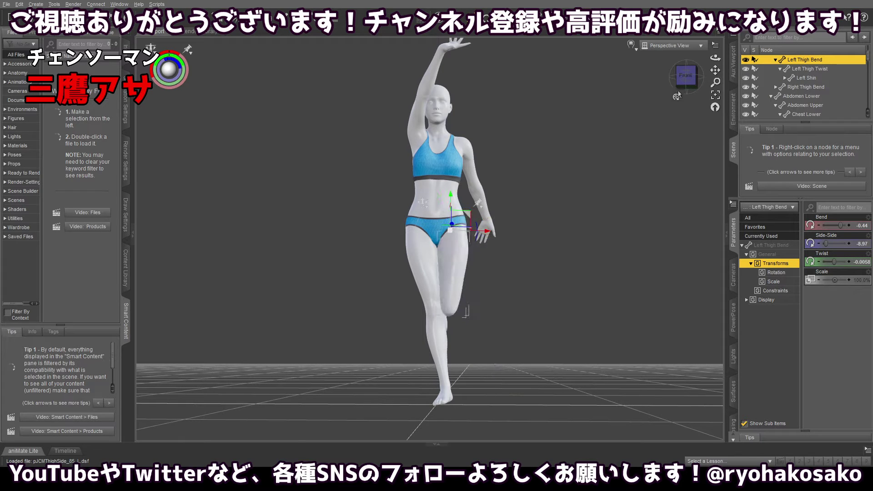
Undo the overhead raise of the right arm and swing it across the chest by rotating the right shoulder to bend 40 and front-back about 27.3.
drag(685, 81, 692, 79)
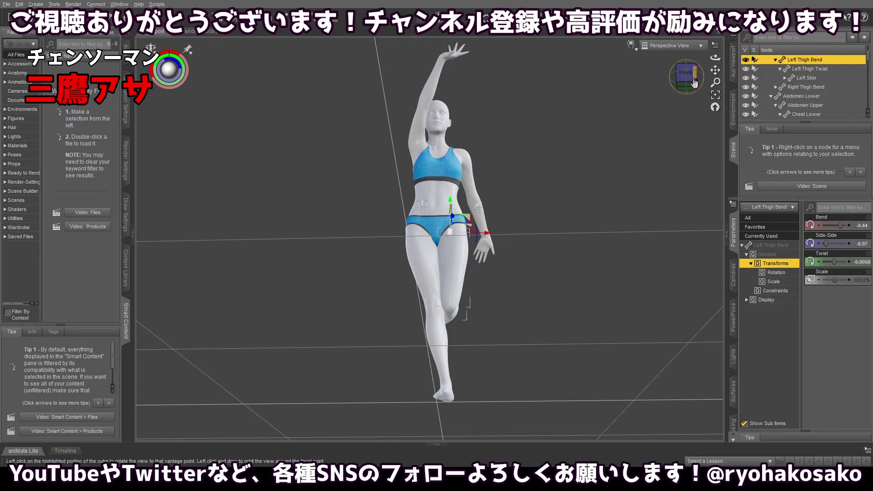
key(ctrl+z)
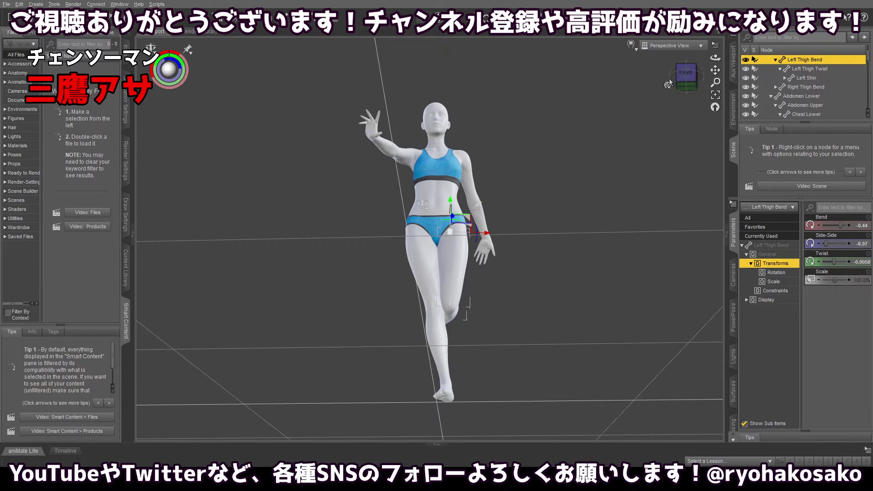
click(686, 64)
click(403, 228)
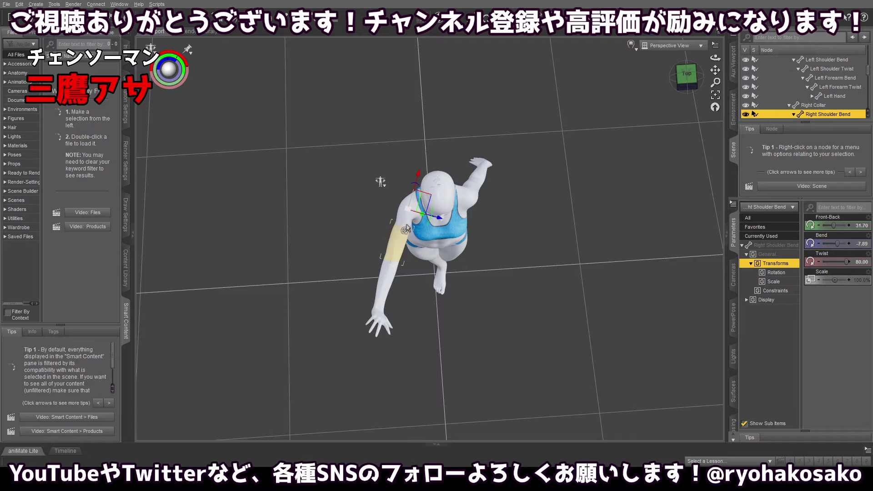
drag(425, 225, 432, 200)
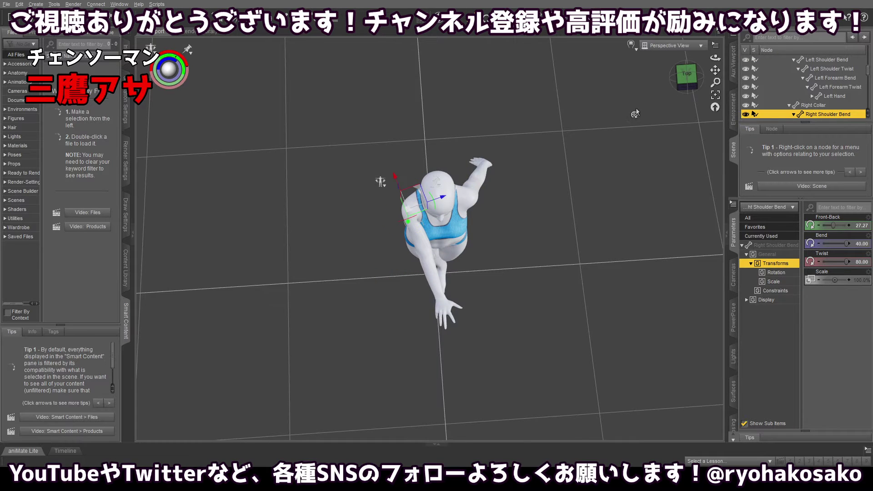
click(686, 86)
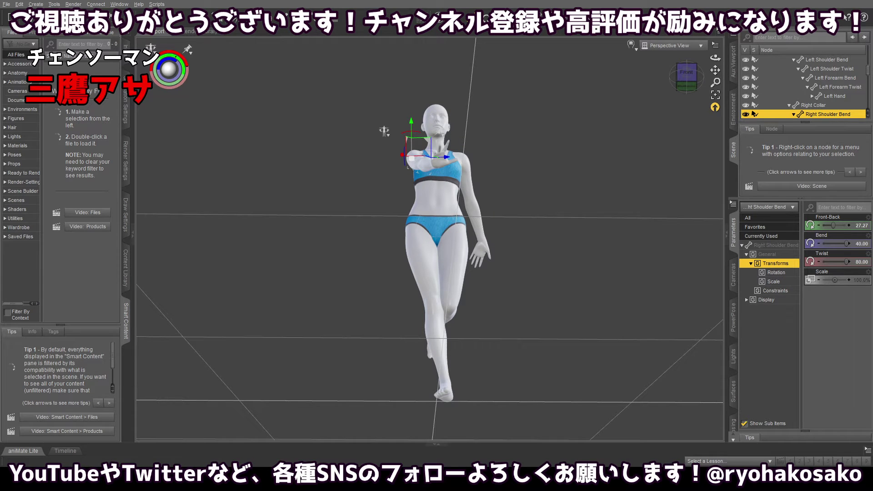
drag(686, 77, 690, 74)
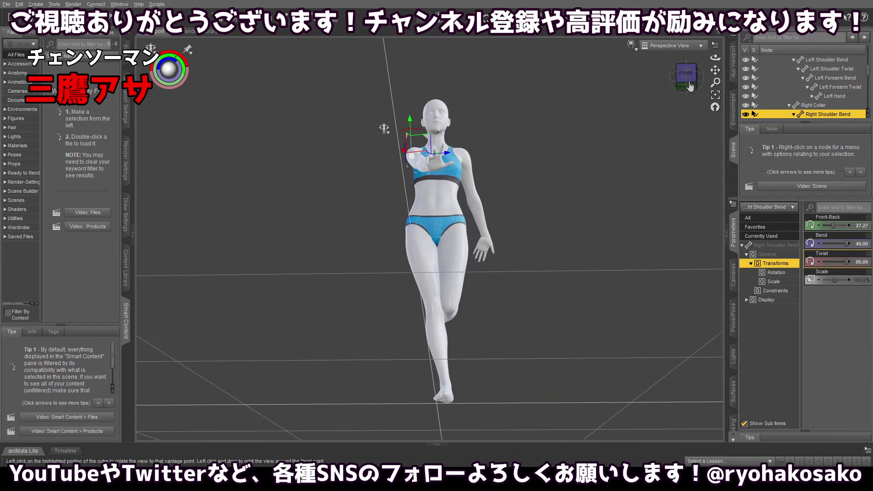
Swing the raised left leg outward by rotating the left thigh to a side-side of 5.
click(455, 280)
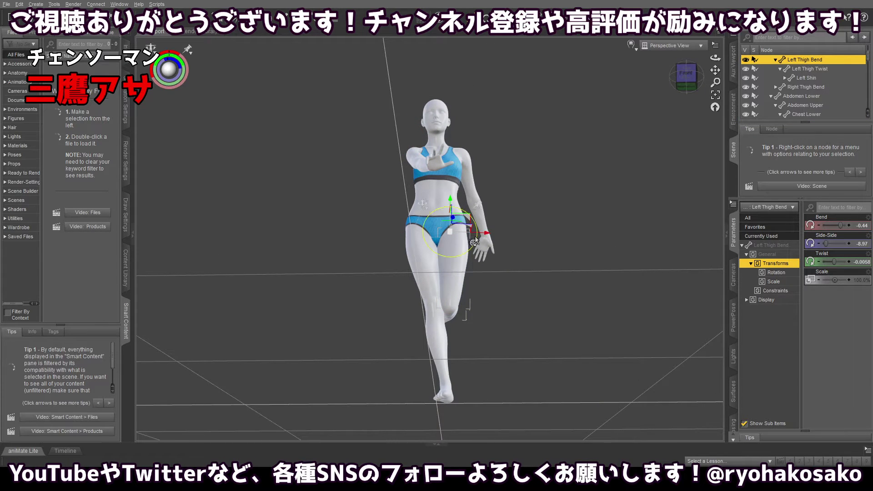
drag(474, 240, 471, 235)
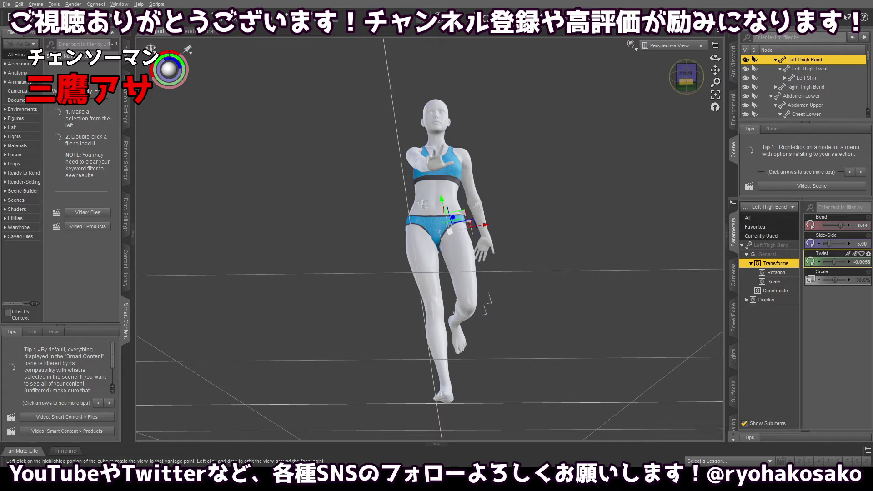
drag(685, 76, 667, 77)
click(686, 85)
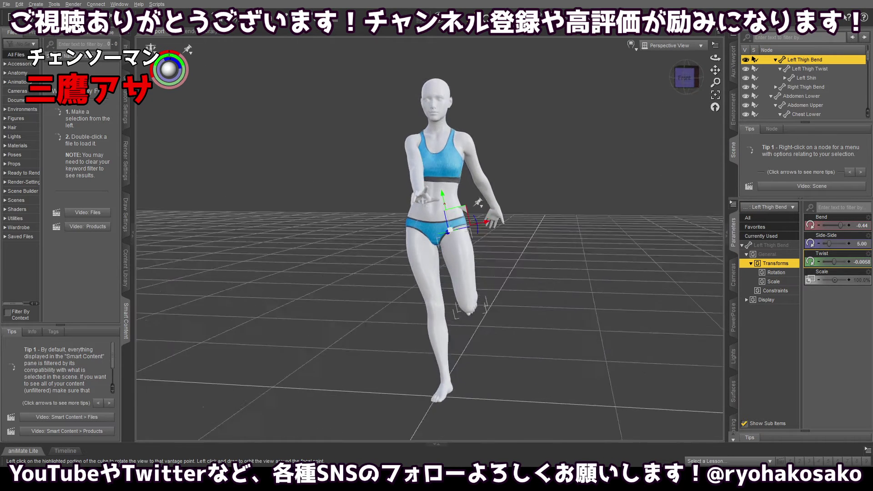
Try lowering the right arm by rotating the right shoulder to a front-back of about 0.3, then undo it.
click(430, 171)
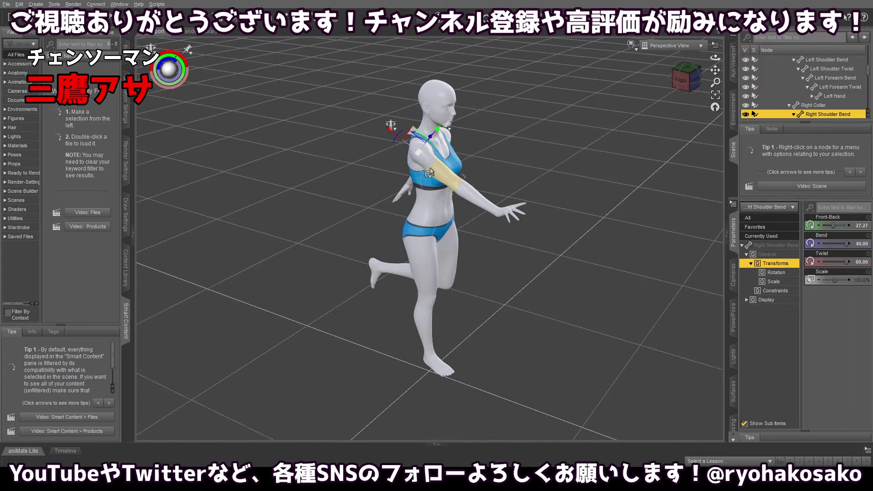
drag(401, 134, 409, 141)
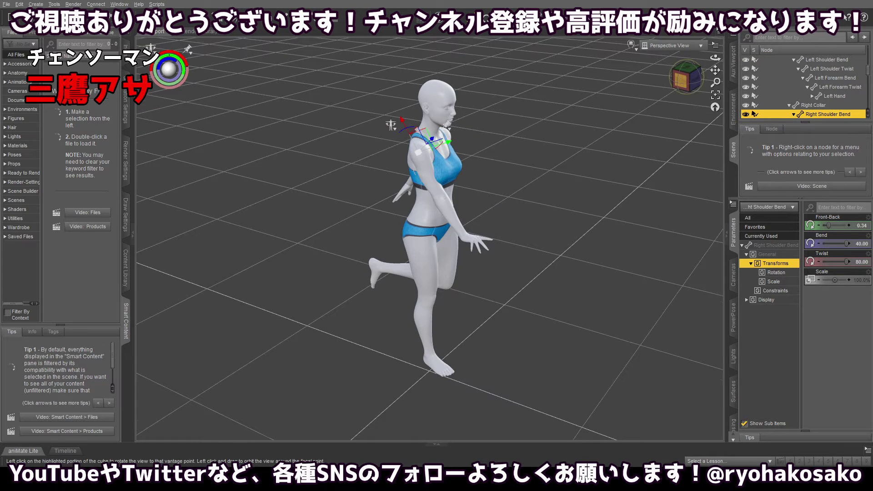
click(684, 81)
key(ctrl+z)
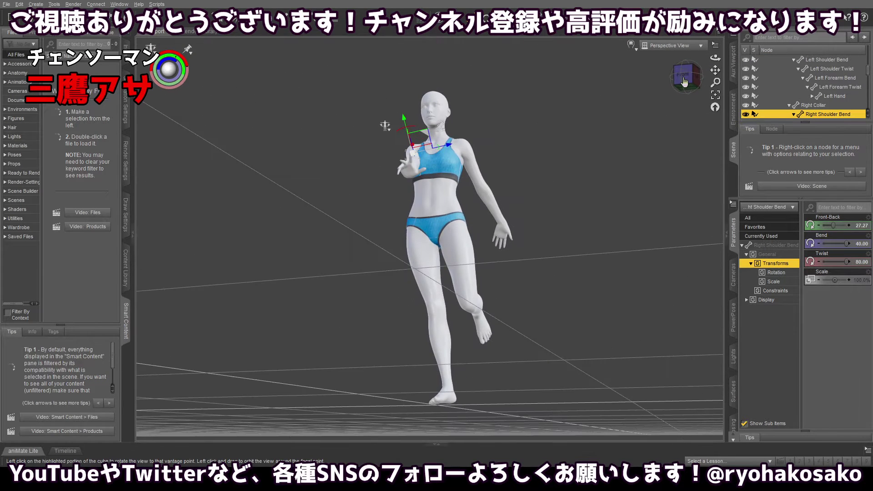
Redirect the right arm by rotating the right shoulder to front-back about 13.9, bend about 28.4 and twist about 77.
click(677, 68)
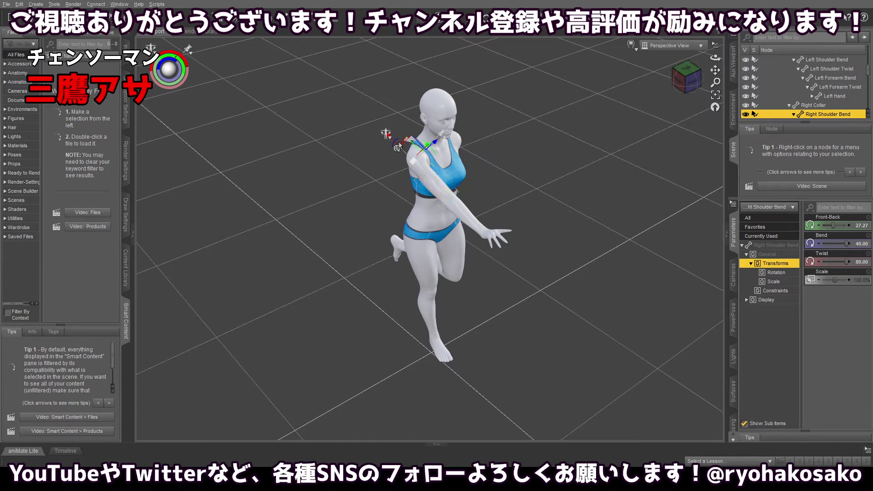
drag(398, 148, 393, 140)
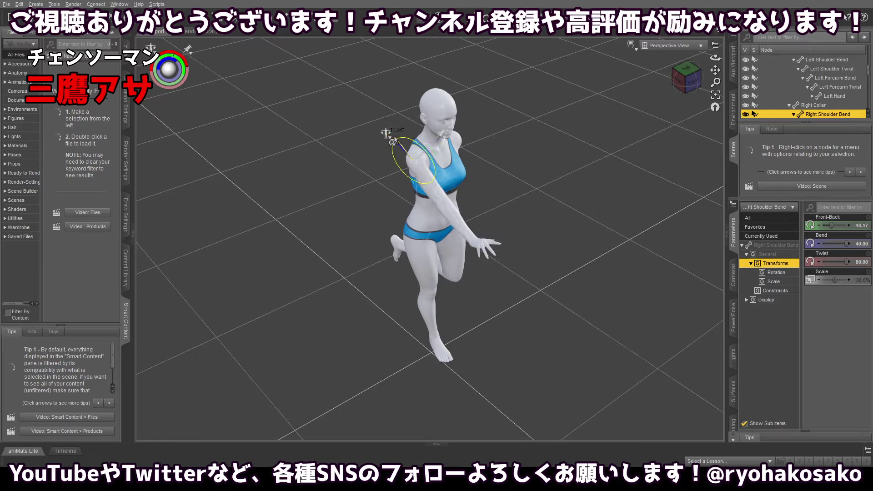
drag(680, 76, 659, 84)
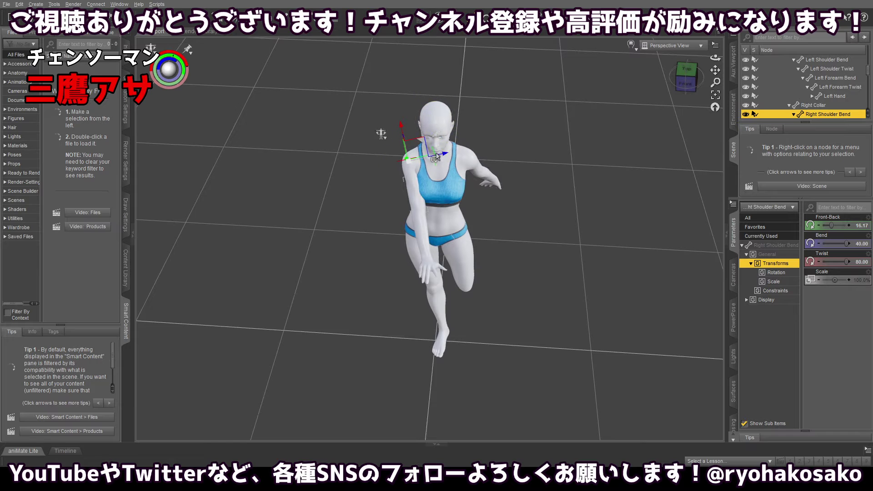
drag(437, 156, 437, 159)
drag(686, 84, 675, 47)
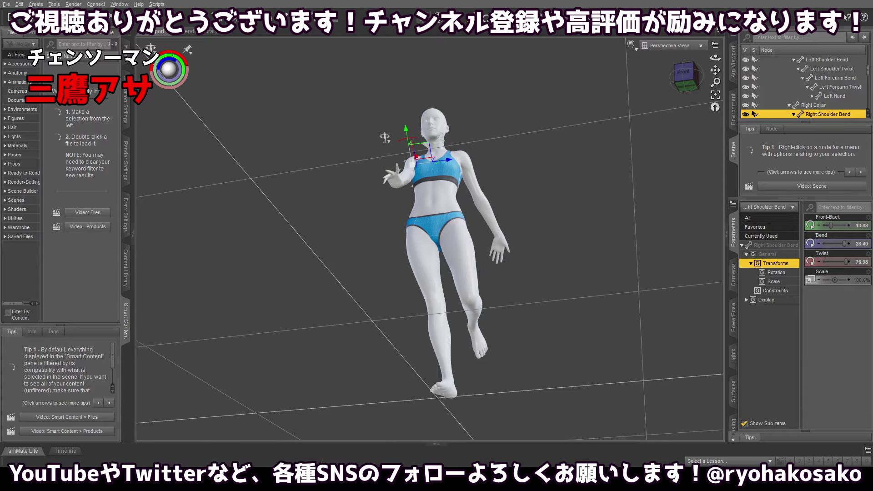
drag(684, 68, 625, 70)
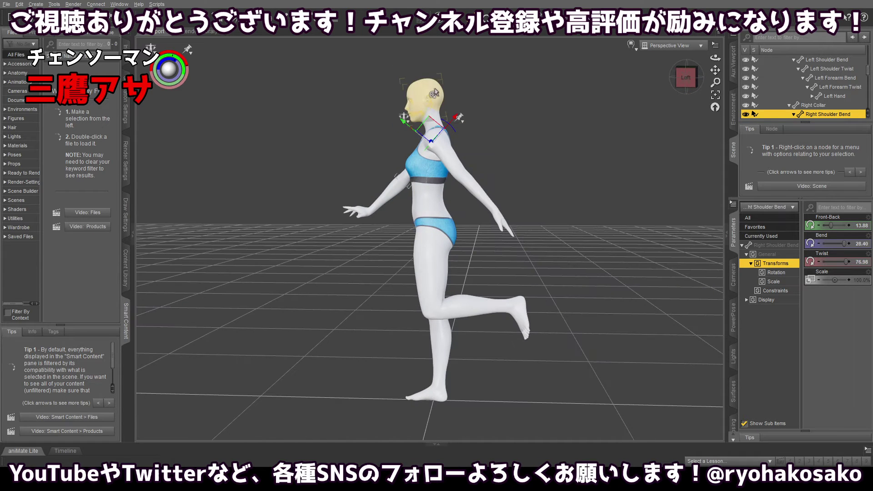
Tilt the whole Genesis 8.1 Female figure to an X rotation of about -7.2 and check it from the front.
scroll(761, 109, up, 10)
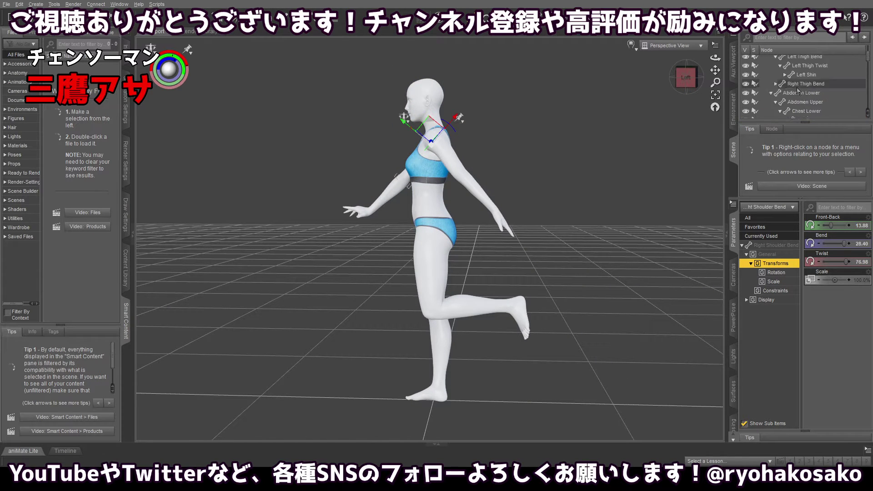
click(785, 64)
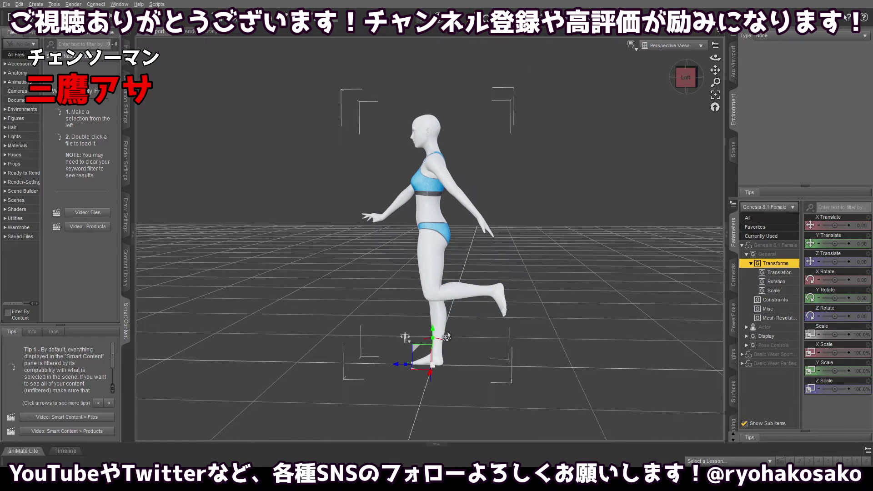
drag(434, 353, 436, 338)
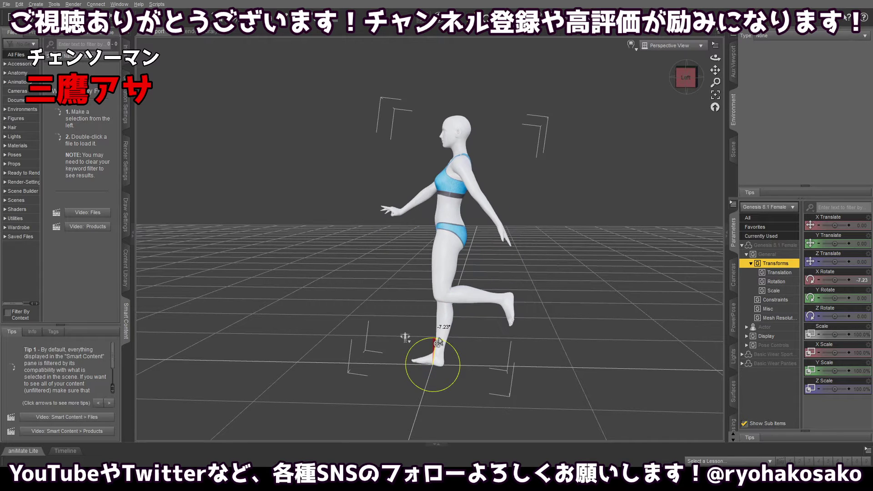
mouse_move(686, 77)
mouse_down()
mouse_move(706, 65)
mouse_move(688, 76)
mouse_up()
scroll(635, 66, up, 8)
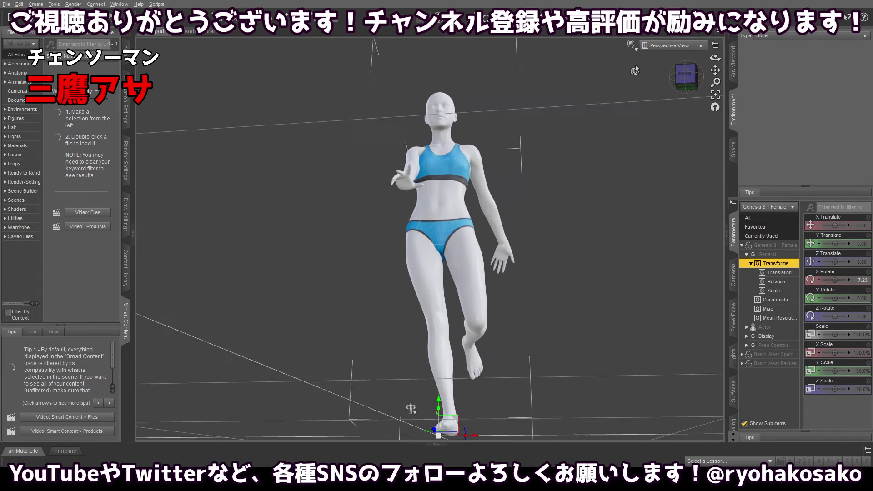
scroll(635, 66, down, 4)
drag(686, 76, 717, 65)
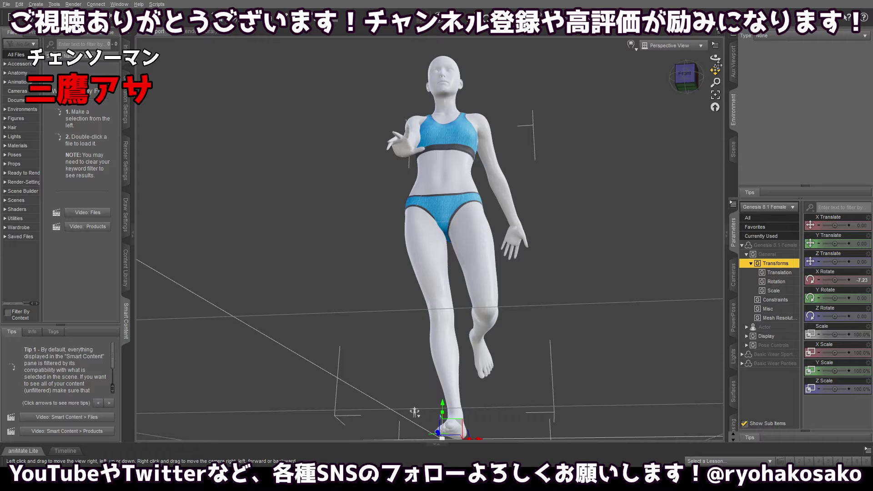
Lower the raised left foot by reducing the left shin's bend to about 76.8, checking it from the front.
click(495, 336)
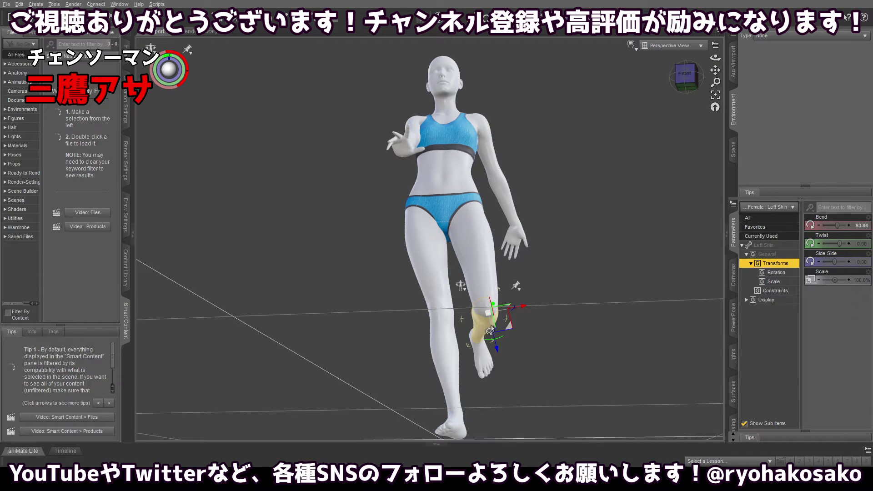
click(695, 77)
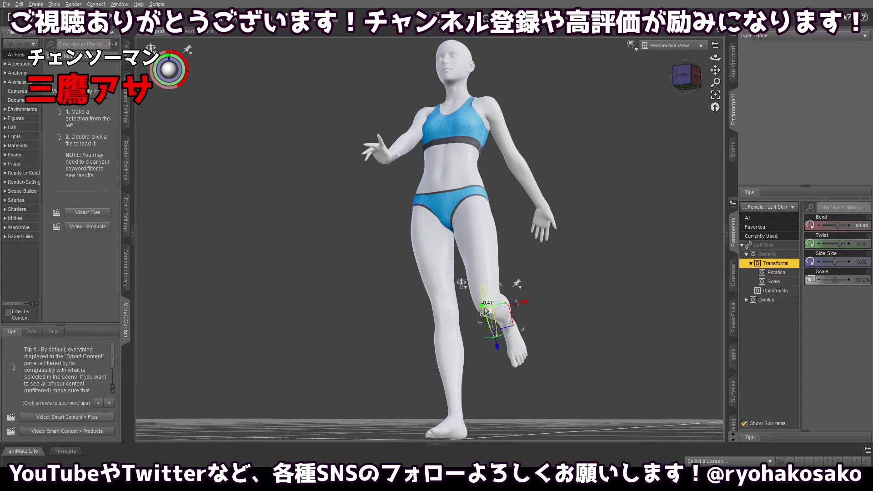
drag(483, 313, 487, 310)
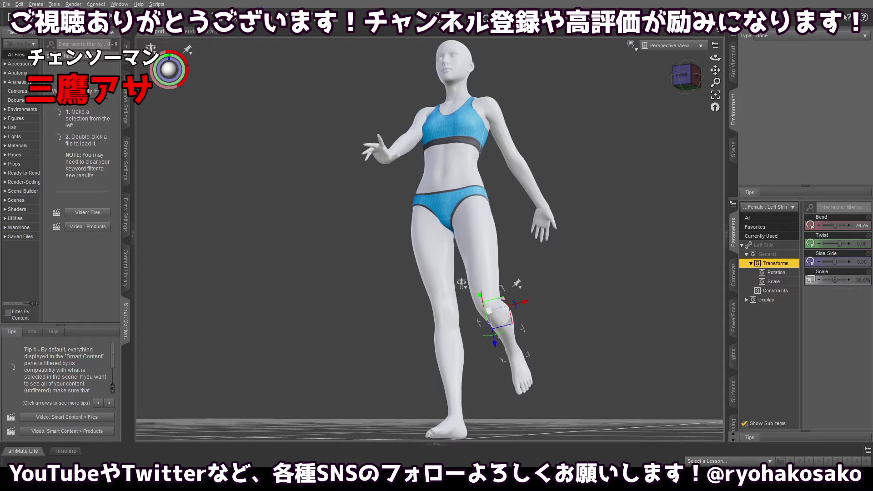
drag(686, 77, 699, 63)
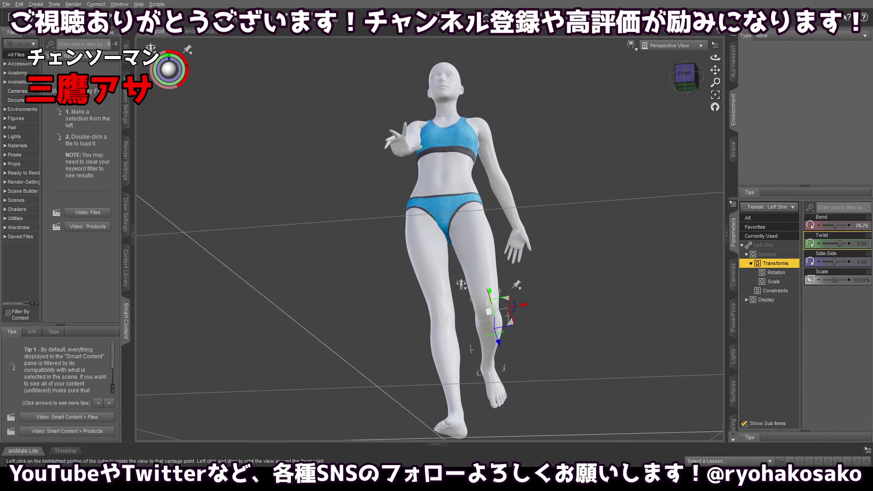
click(684, 74)
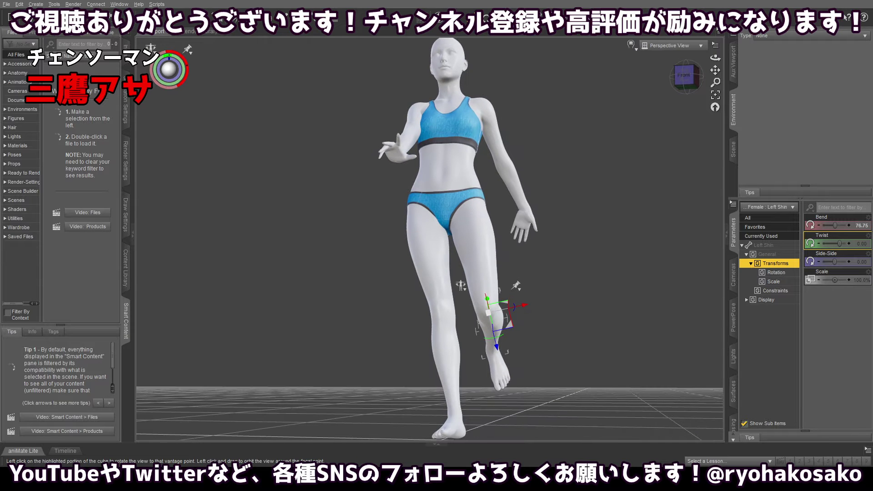
drag(686, 75, 715, 67)
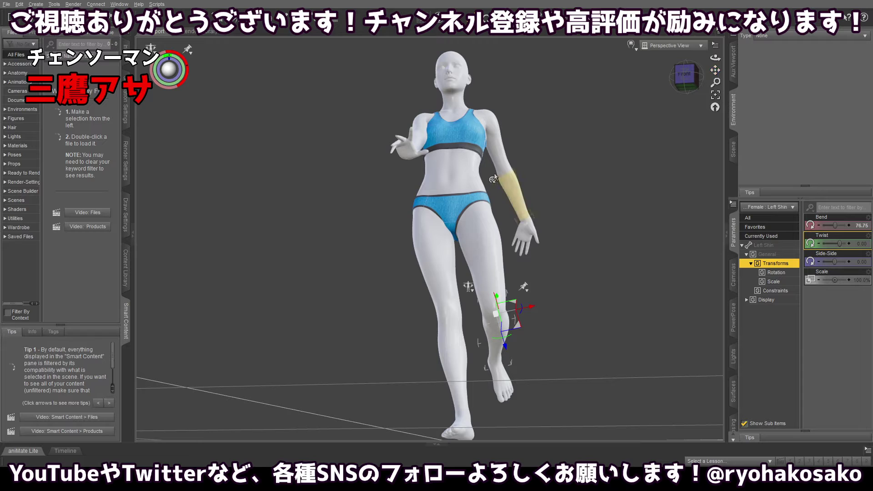
Twist the upper body at the lower abdomen to bring the right shoulder forward and the left shoulder back.
click(454, 186)
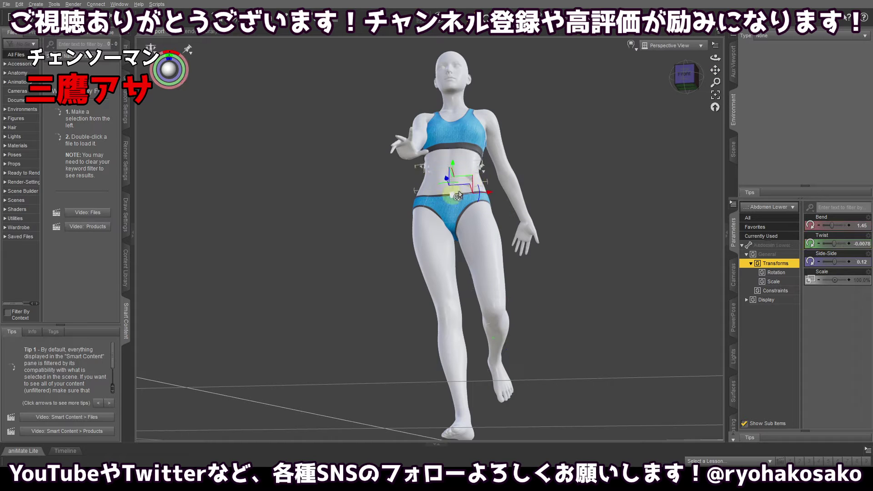
mouse_move(453, 186)
mouse_down()
mouse_move(446, 184)
mouse_move(461, 186)
mouse_up()
key(ctrl+z)
Adjust the lowered left arm by rotating the left shoulder to bend about -20 and the left forearm to twist about -33.5.
click(502, 172)
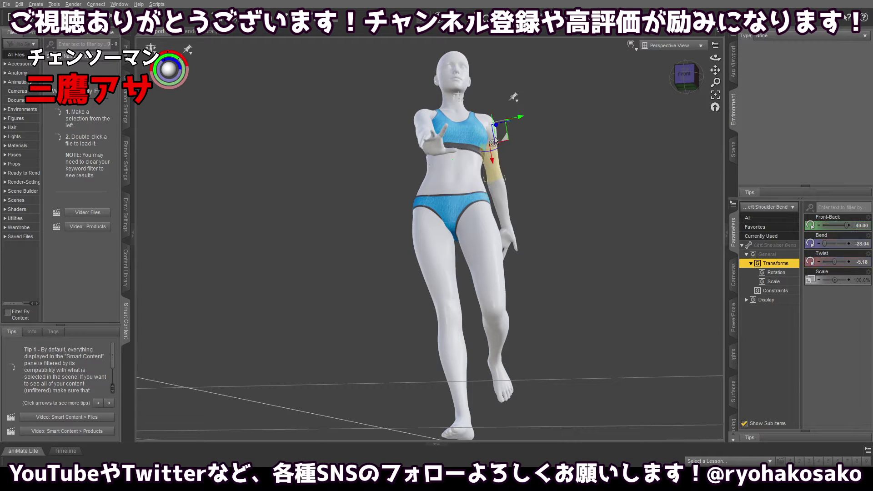
drag(495, 154, 497, 154)
drag(584, 120, 602, 177)
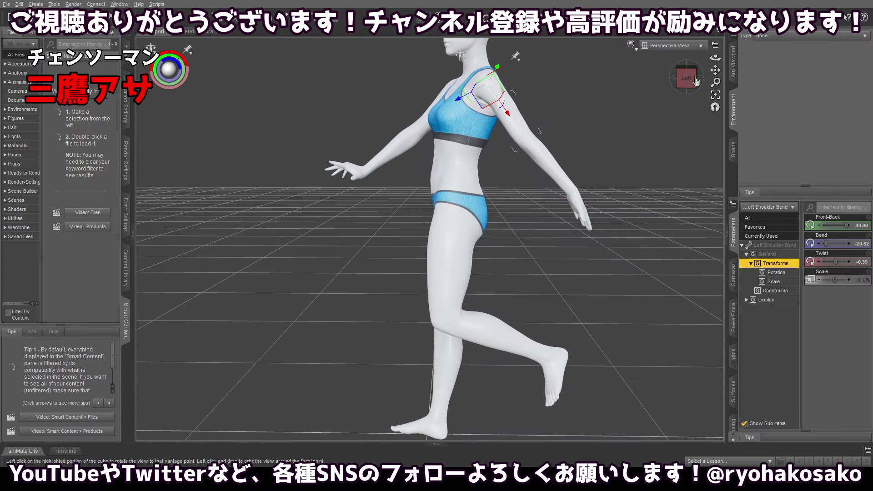
click(558, 157)
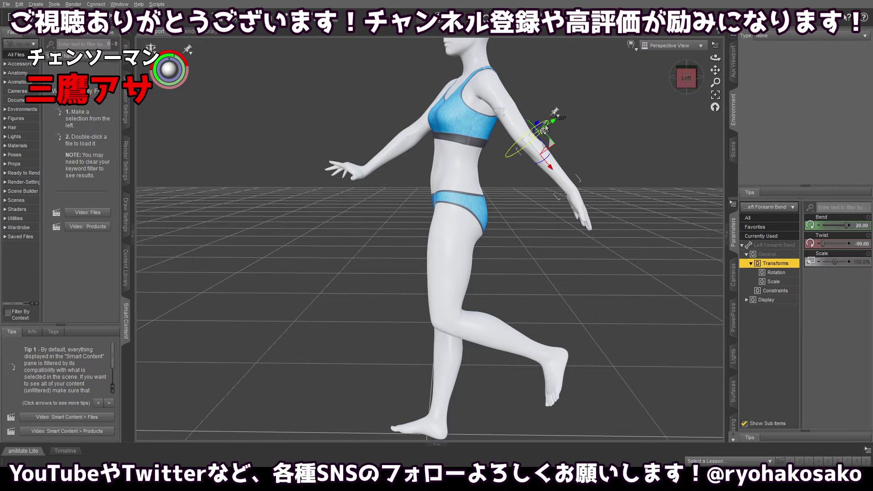
drag(543, 126, 635, 102)
drag(690, 87, 692, 84)
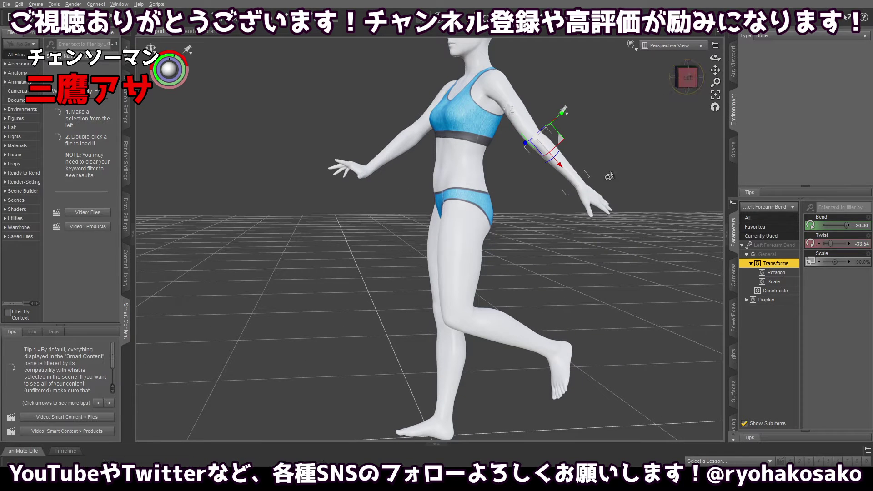
Curl the left index finger by bending its first joint to about -37 and its second joint to about -51.
click(601, 206)
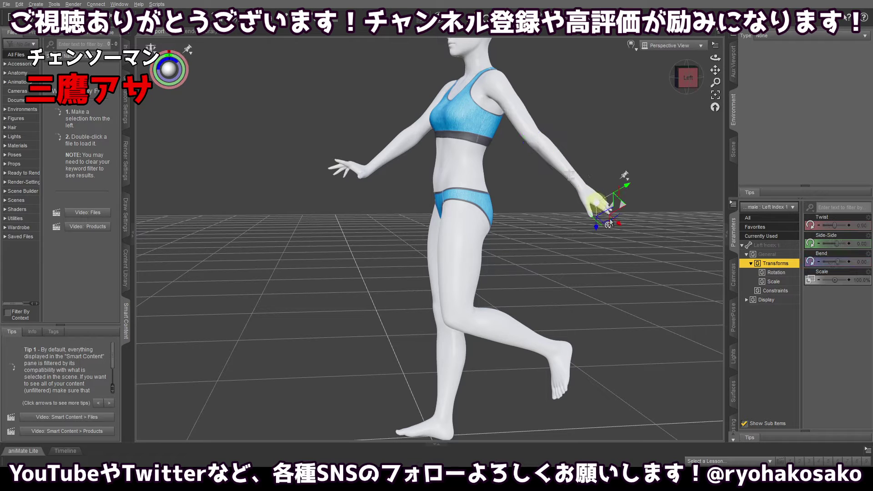
drag(610, 220, 598, 222)
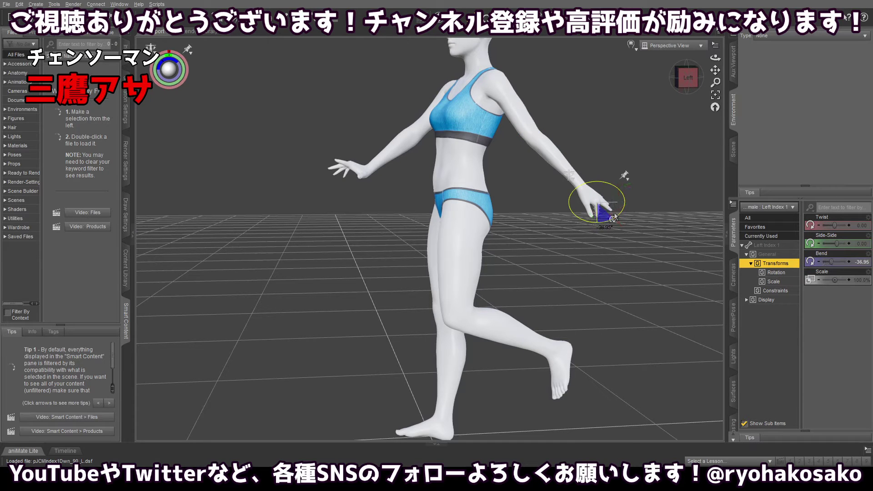
click(595, 218)
click(599, 217)
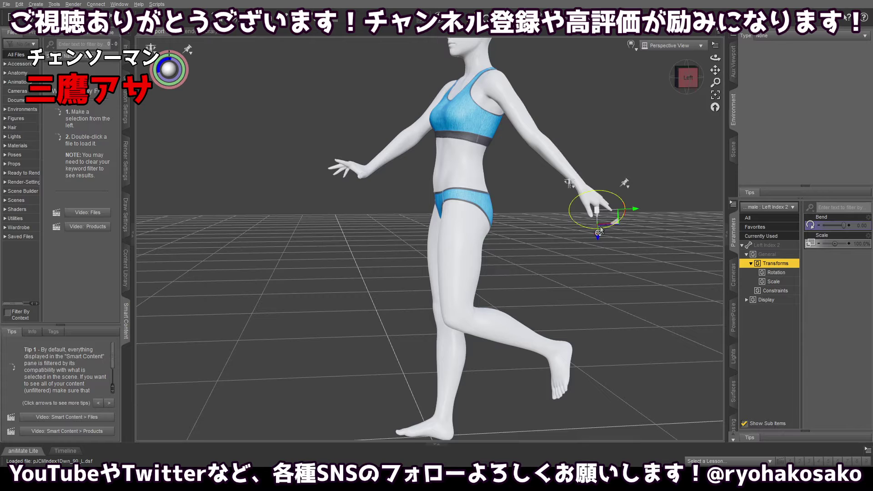
drag(598, 233, 576, 223)
click(629, 201)
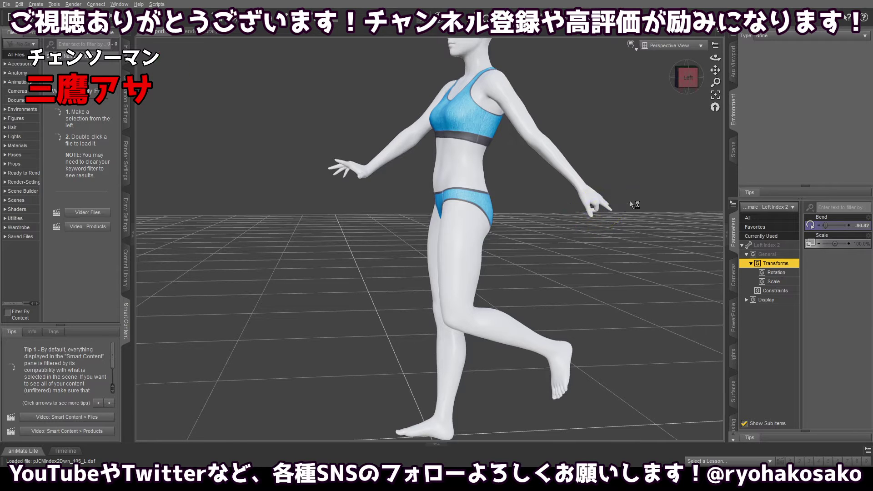
Curl the left middle finger by bending its first joint and its second joint, the latter to about -63.
click(602, 210)
drag(615, 216, 594, 227)
click(610, 214)
click(601, 214)
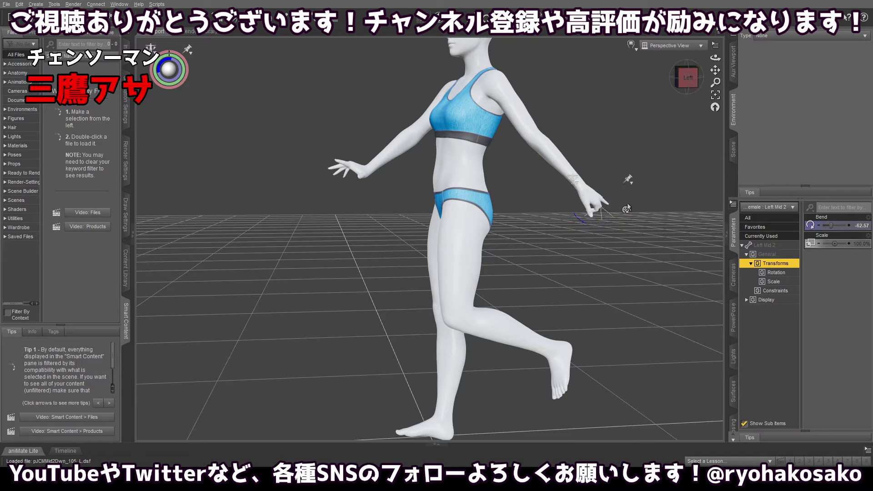
click(627, 201)
Bend the left ring finger's first joint to about -22 and check the left hand from behind the figure.
click(610, 211)
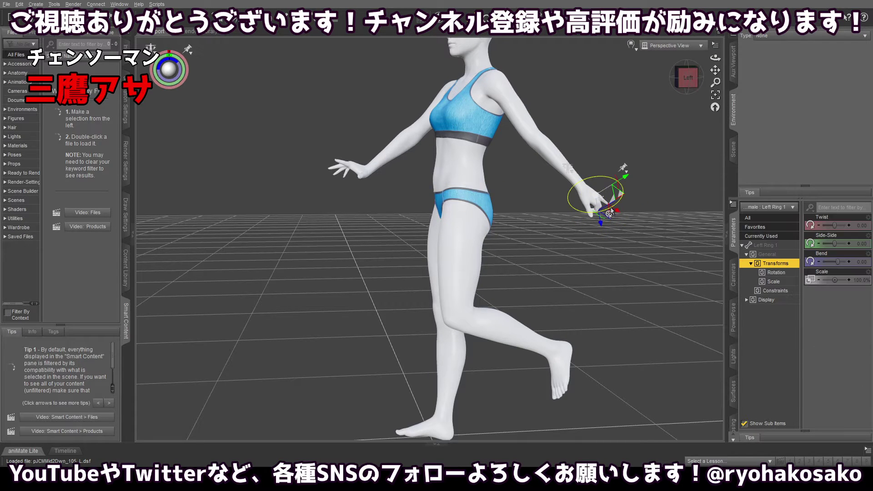
drag(611, 213, 601, 209)
click(657, 203)
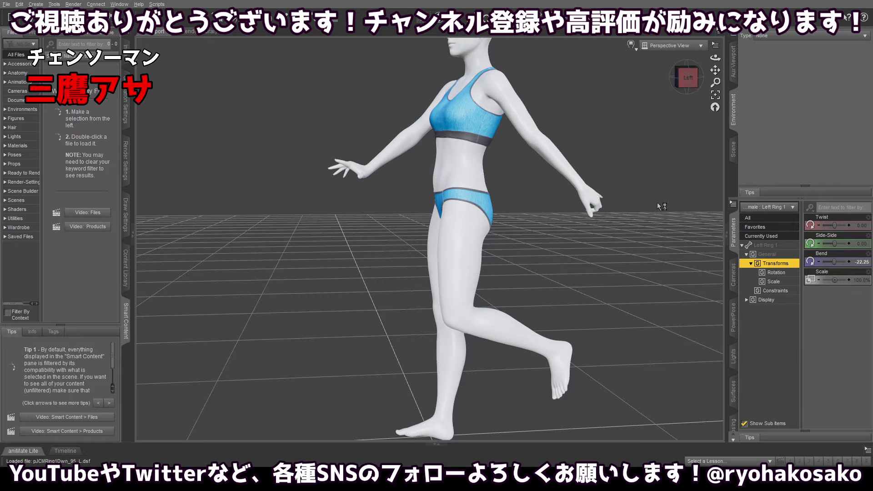
drag(687, 77, 659, 84)
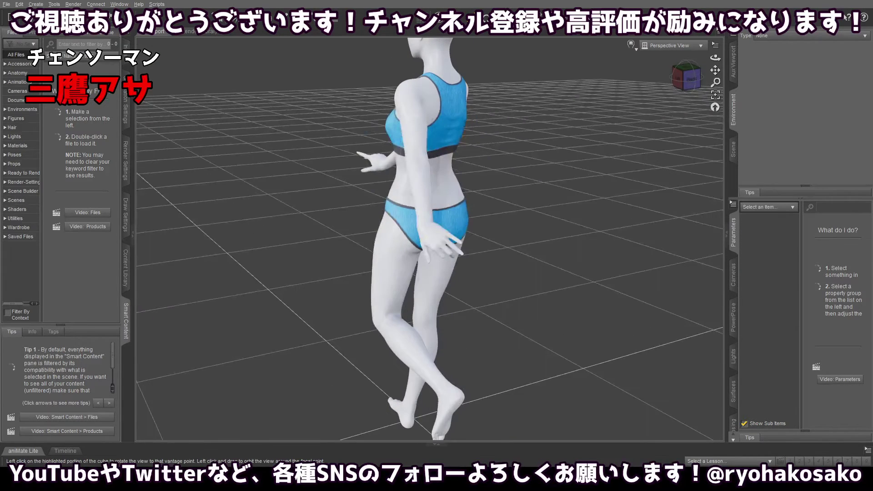
Bend the left ring finger's second joint to curl the finger further.
click(456, 253)
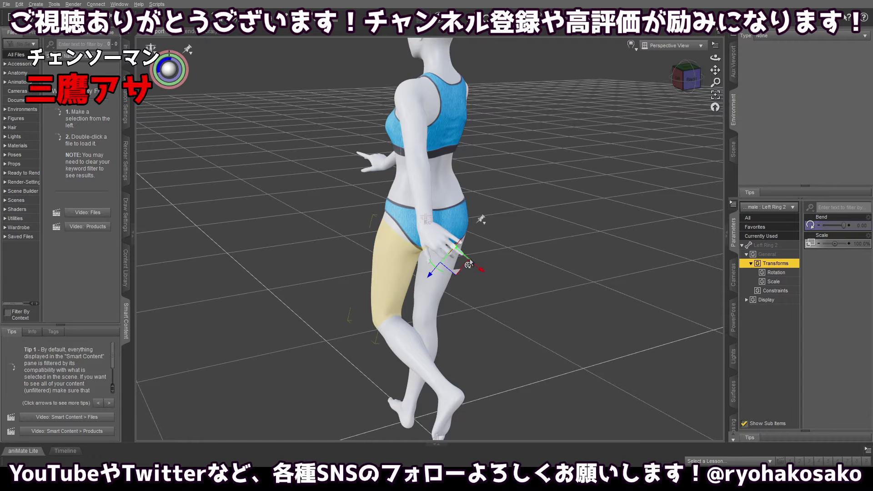
drag(472, 267, 456, 253)
drag(680, 81, 655, 91)
click(635, 180)
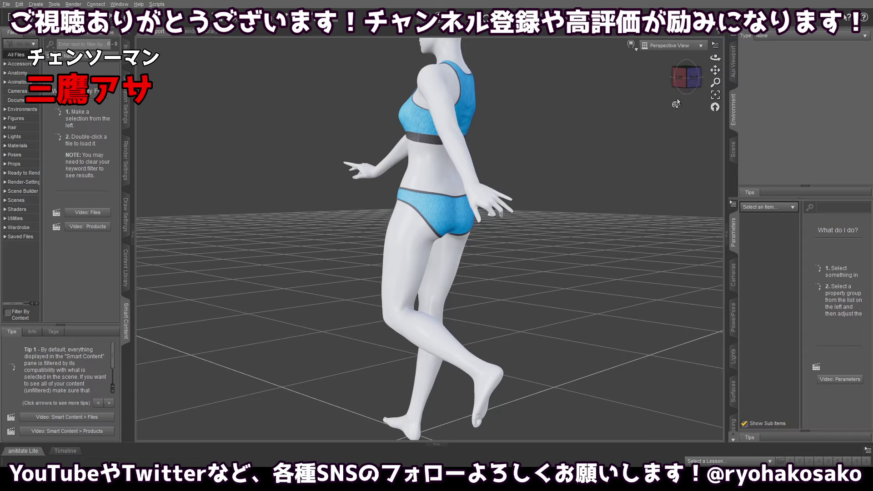
Twist the left thumb's base joint to 36.
click(693, 77)
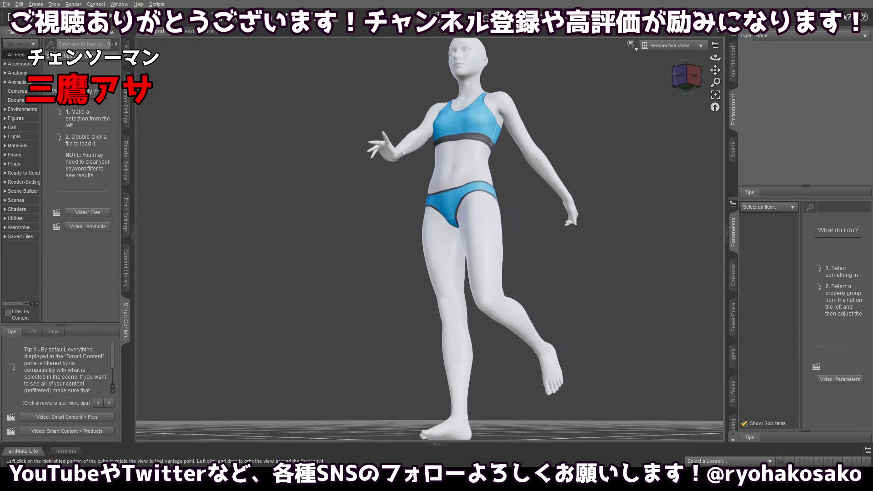
click(694, 77)
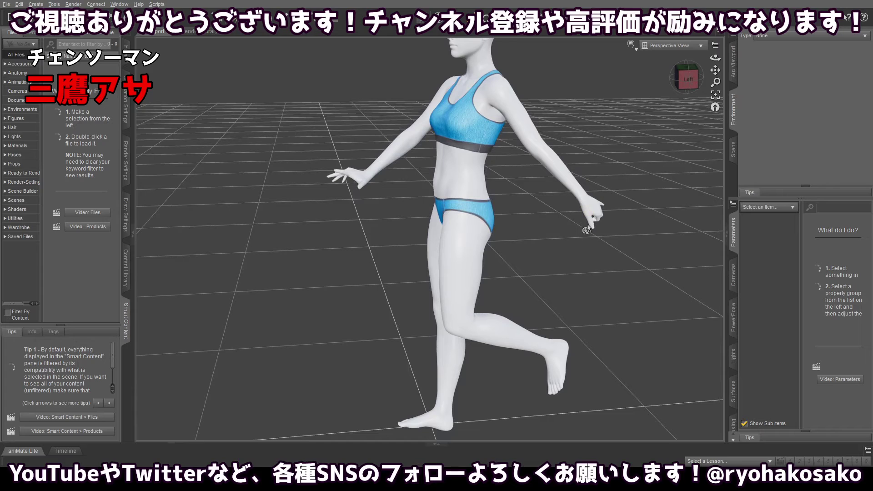
click(591, 216)
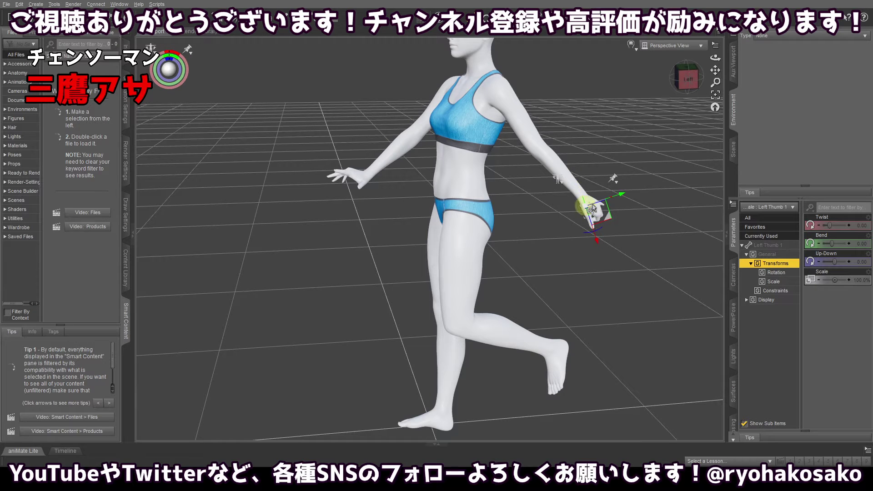
drag(613, 203, 690, 186)
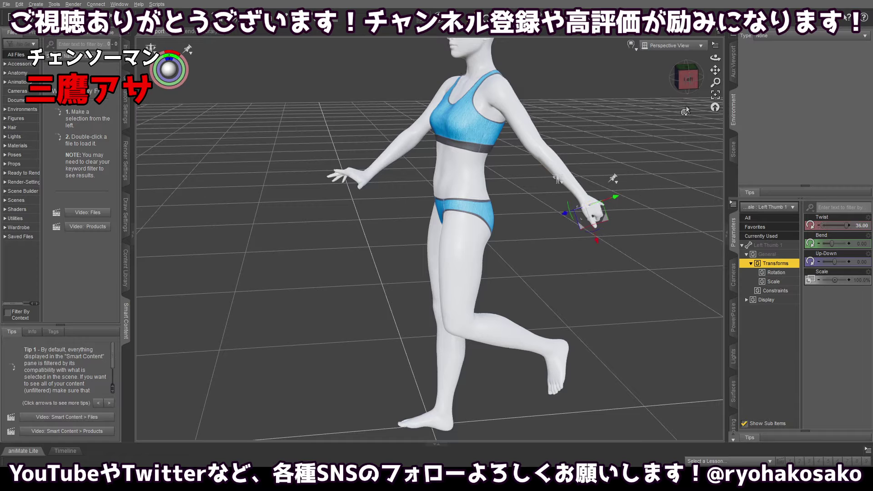
drag(697, 78, 681, 99)
click(650, 134)
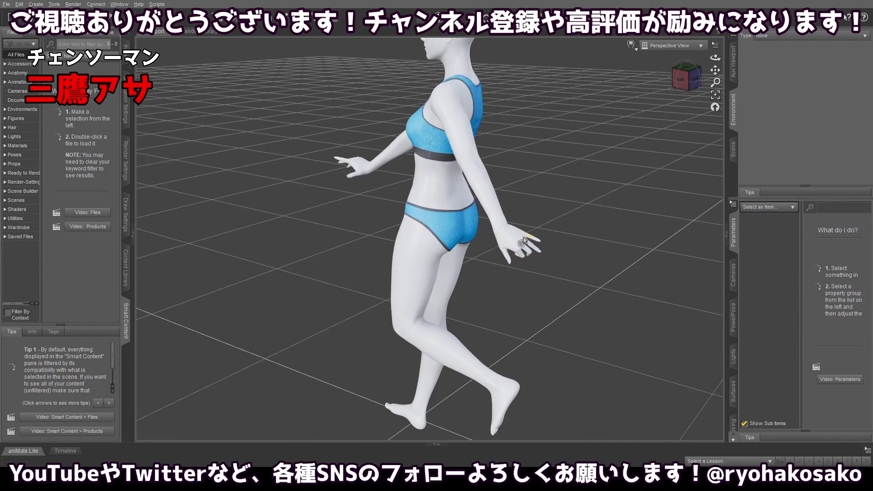
Bend the left thumb's tip joint inward.
click(507, 263)
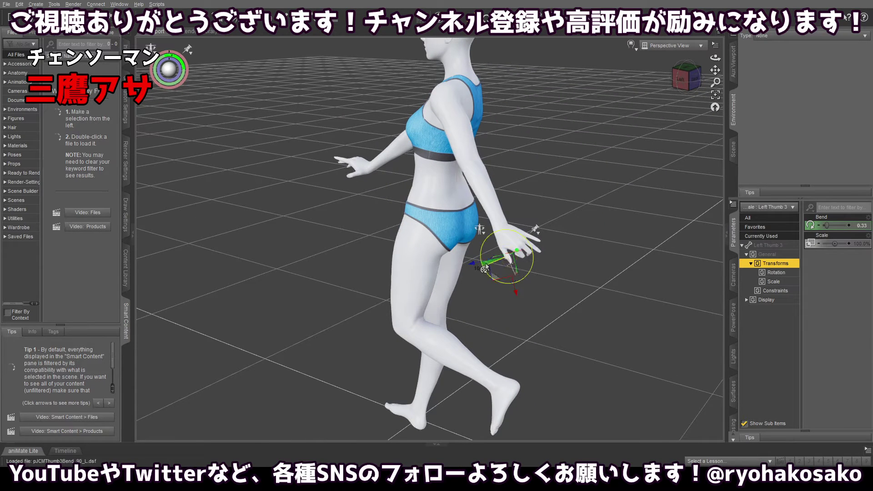
drag(485, 266, 493, 275)
click(660, 238)
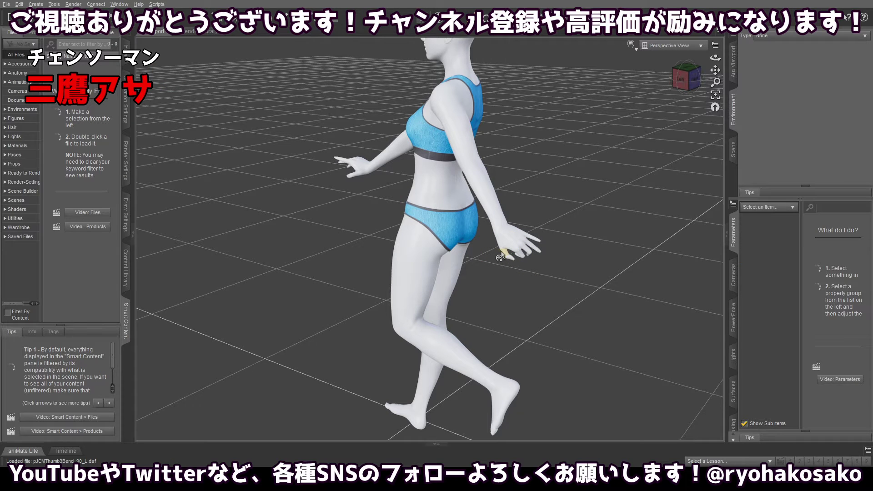
click(500, 257)
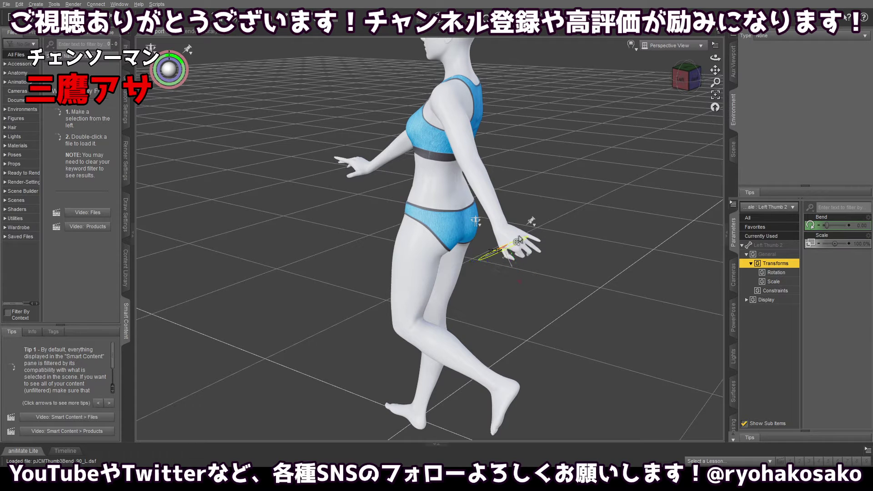
click(502, 245)
click(500, 249)
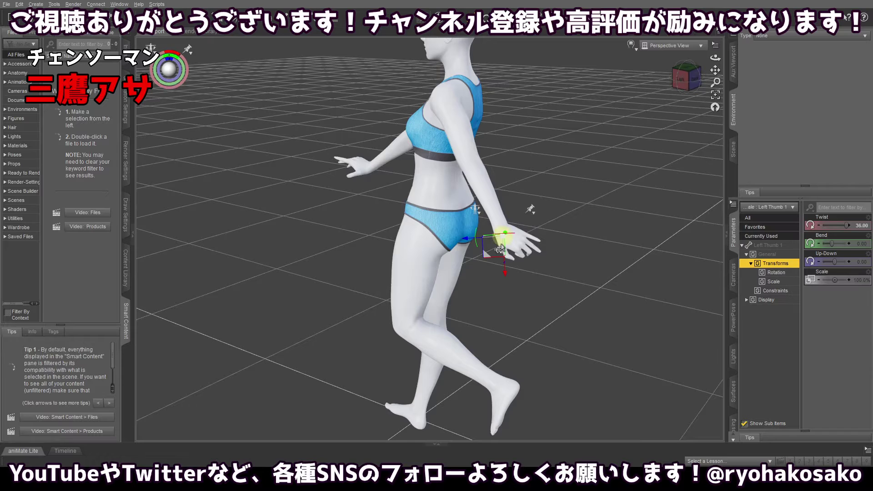
drag(498, 243, 443, 231)
key(ctrl+z)
Increase the bend of the left thumb's tip joint to about 60.
drag(681, 79, 694, 69)
click(642, 157)
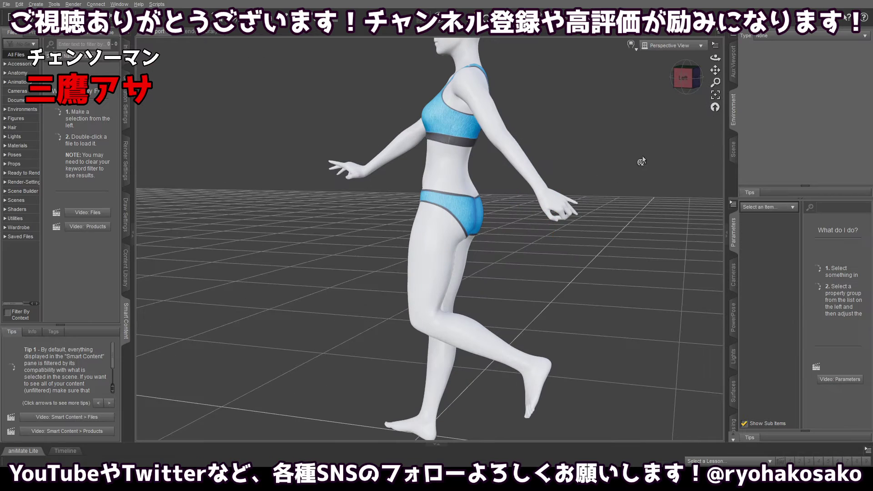
click(550, 223)
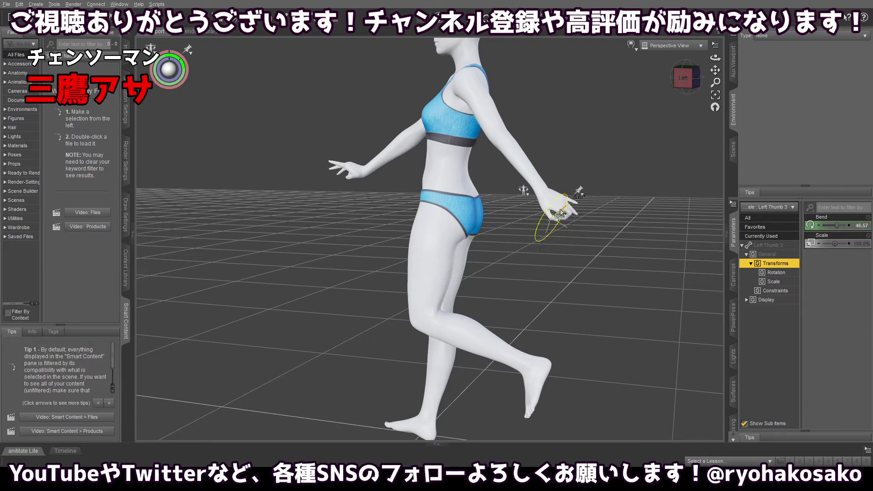
click(630, 219)
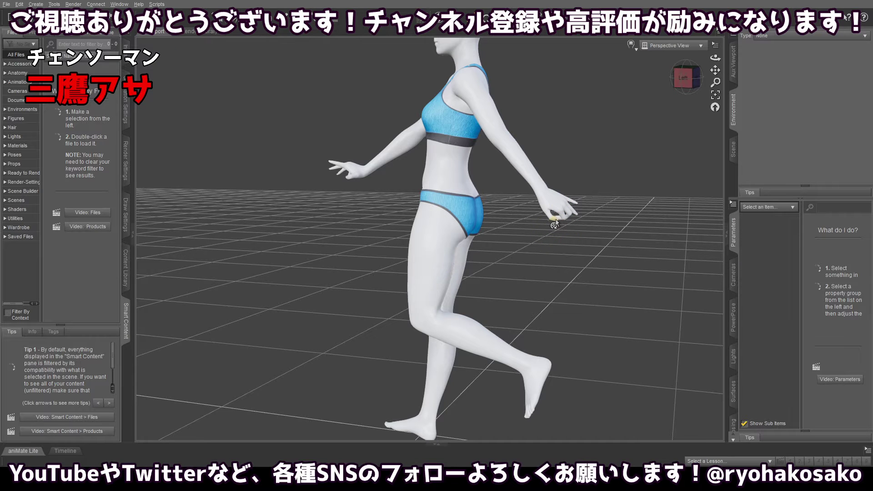
click(553, 222)
mouse_move(550, 240)
mouse_down()
mouse_move(538, 251)
mouse_move(551, 250)
mouse_up()
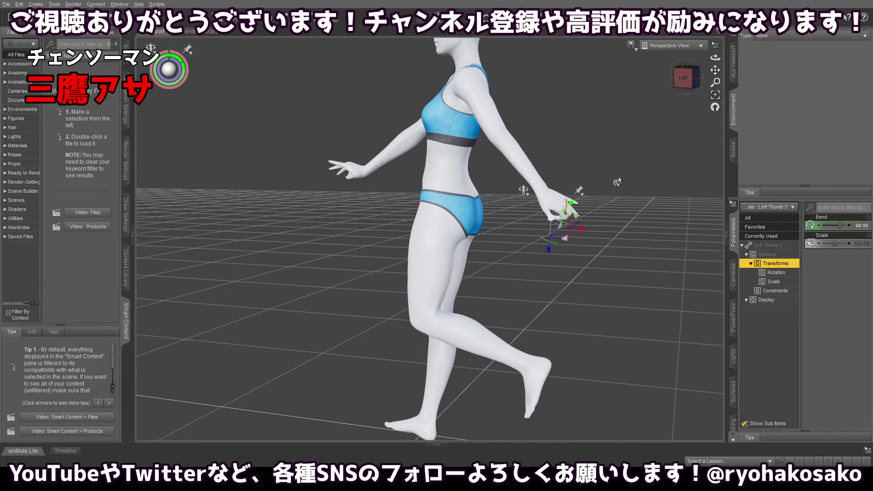
Rotate the left thumb's base joint to twist about -10.5, bend -26 and up-down -20.
click(685, 78)
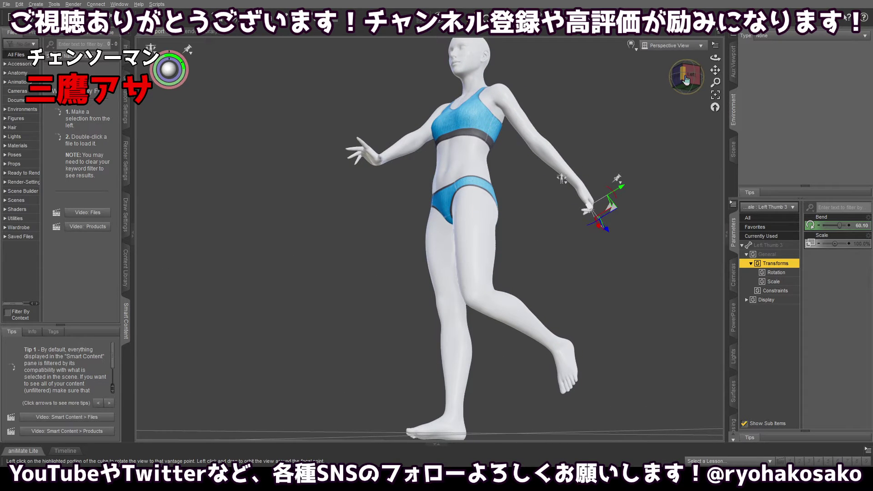
click(581, 206)
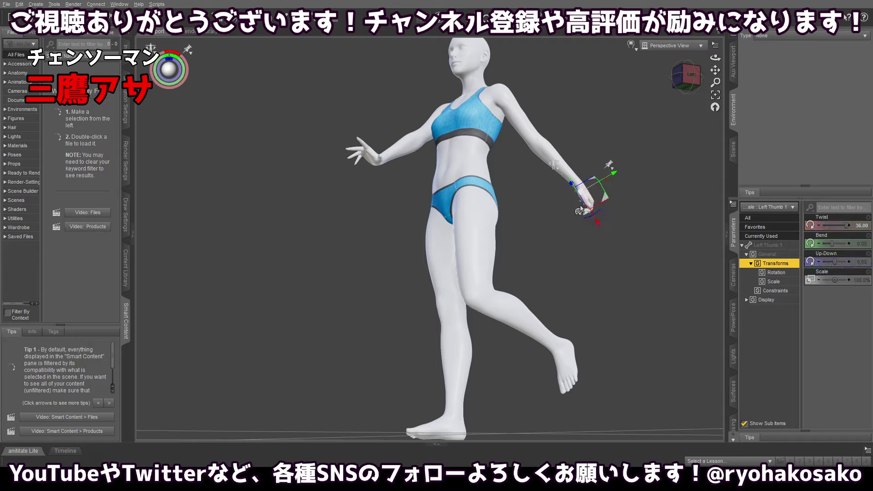
drag(574, 194, 546, 174)
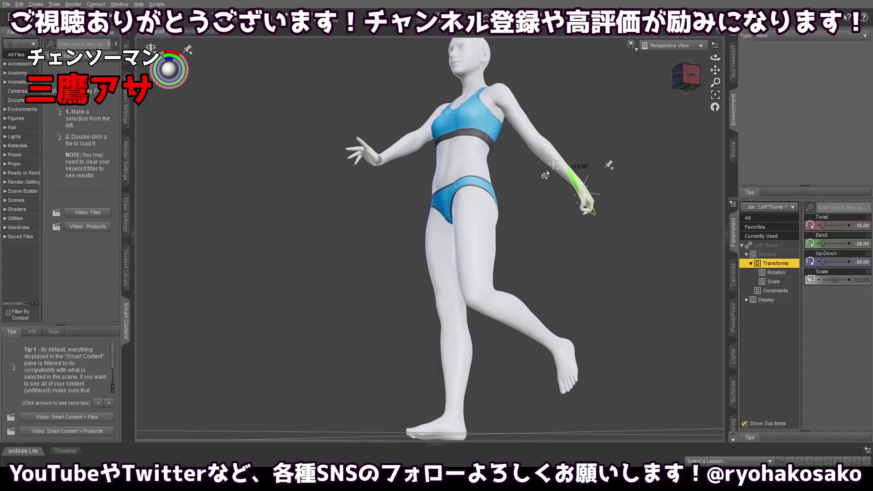
drag(546, 169, 549, 172)
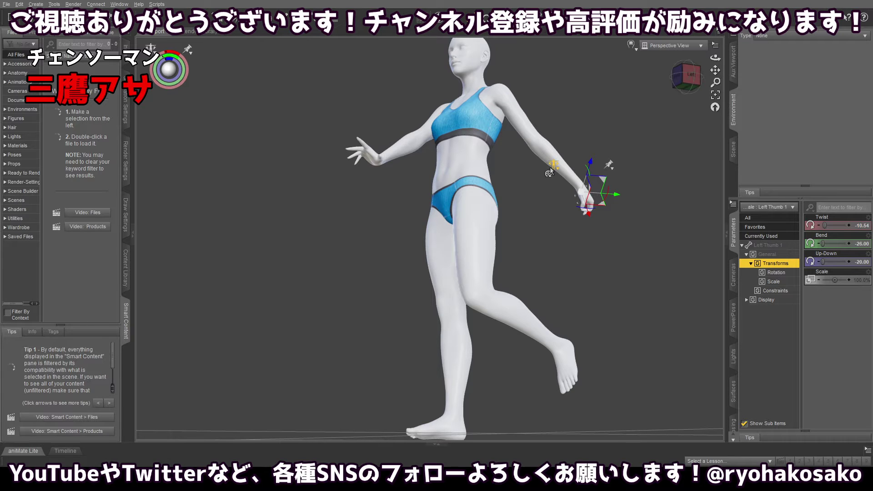
Twist the left thumb's base joint back to 36, viewing the hand from the figure's left side.
click(691, 75)
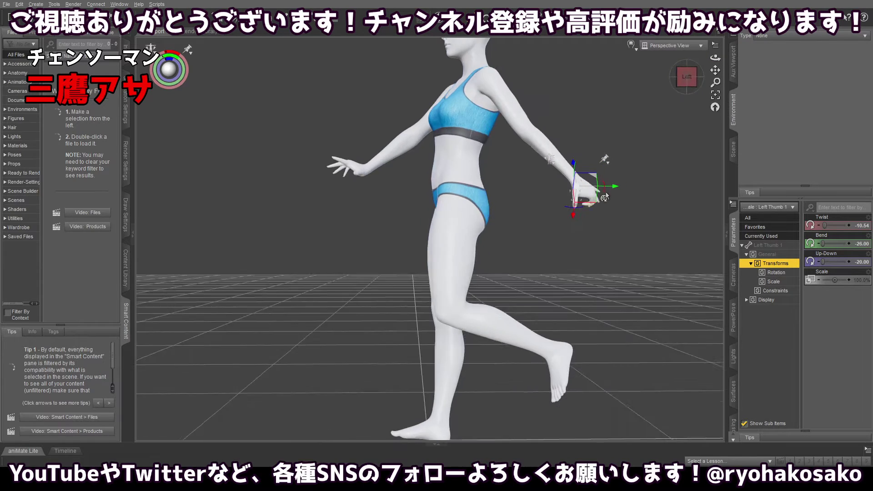
click(571, 218)
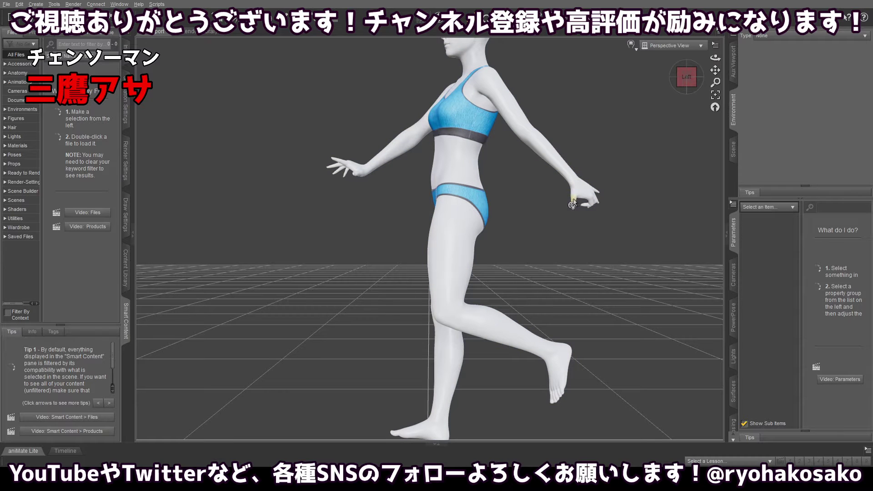
click(572, 203)
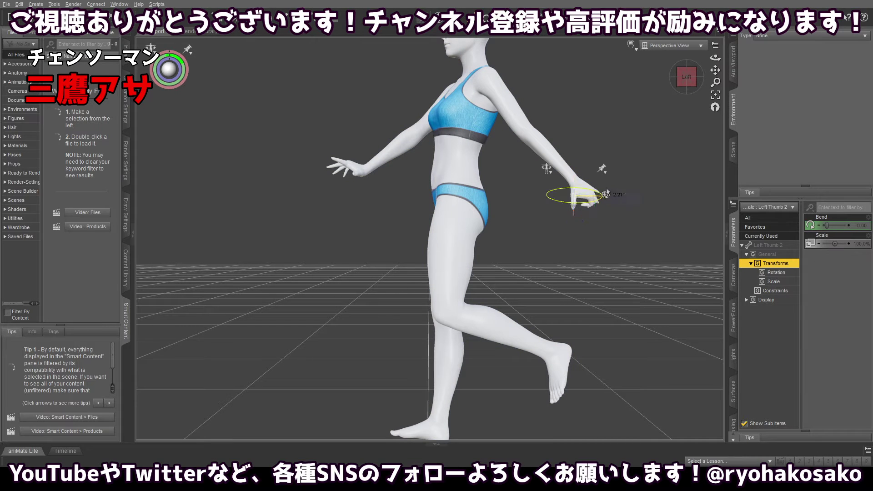
click(558, 195)
click(573, 193)
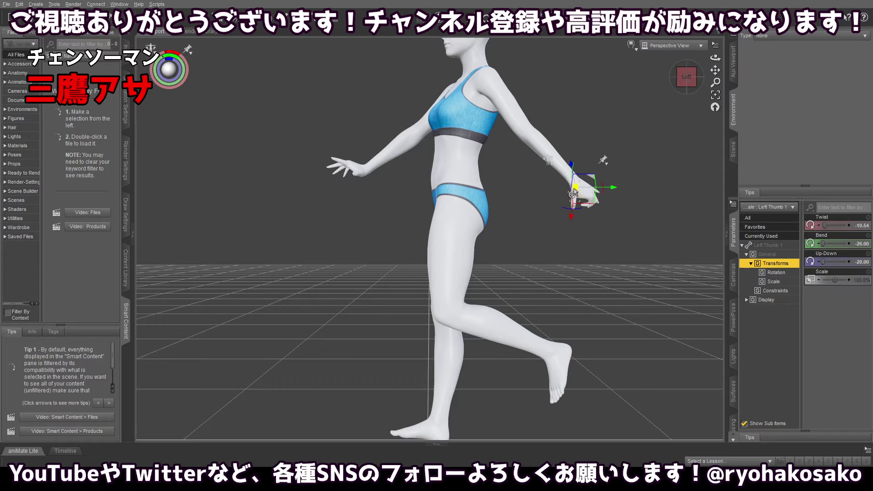
drag(586, 189, 590, 170)
mouse_move(686, 78)
mouse_down()
mouse_move(695, 72)
mouse_move(685, 77)
mouse_up()
click(687, 76)
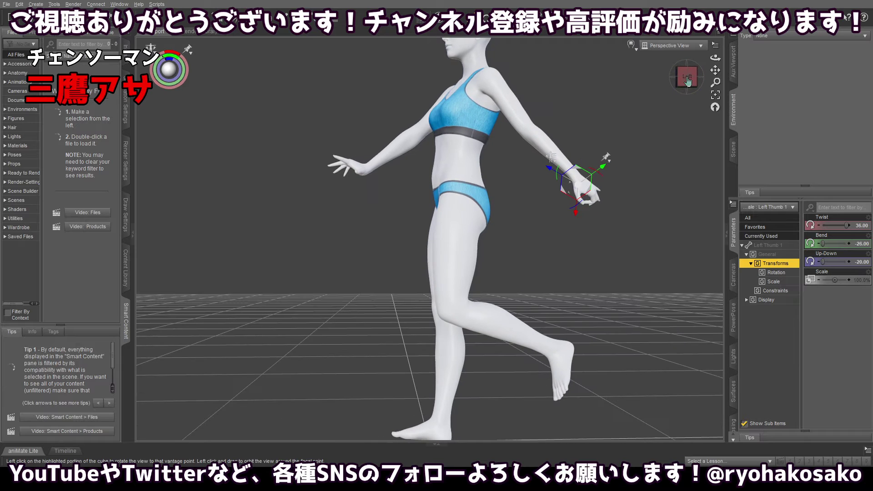
Rotate the left thumb's base joint to bend about 13.7 and up-down -20.
drag(561, 177, 610, 185)
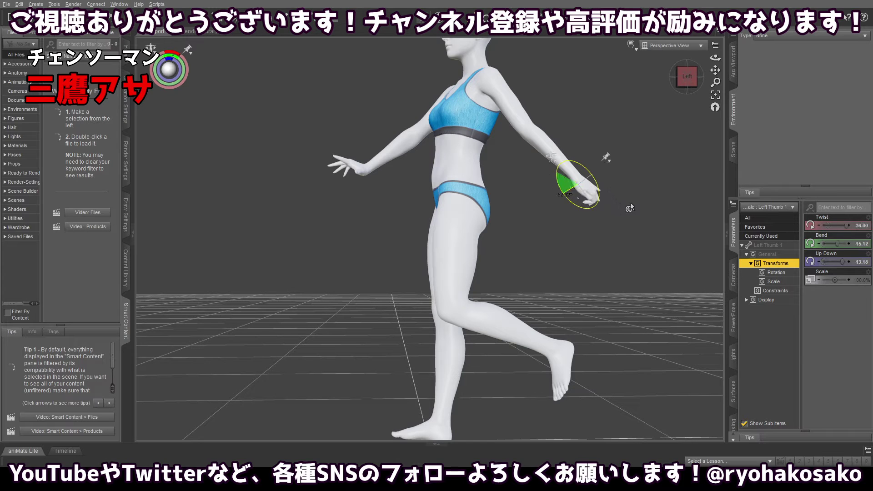
click(596, 205)
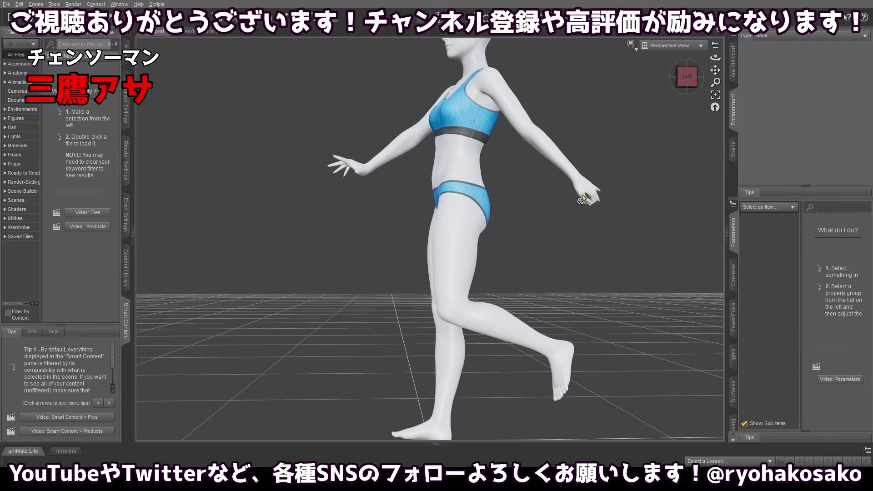
click(583, 199)
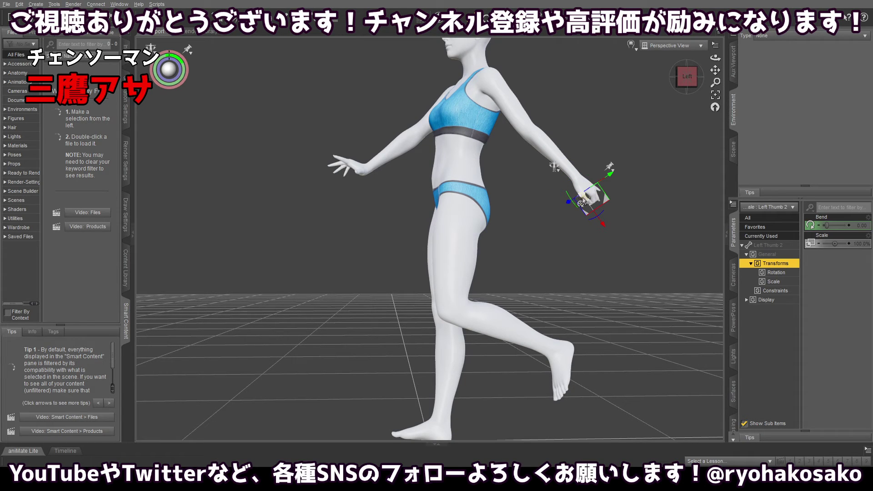
click(674, 188)
click(575, 196)
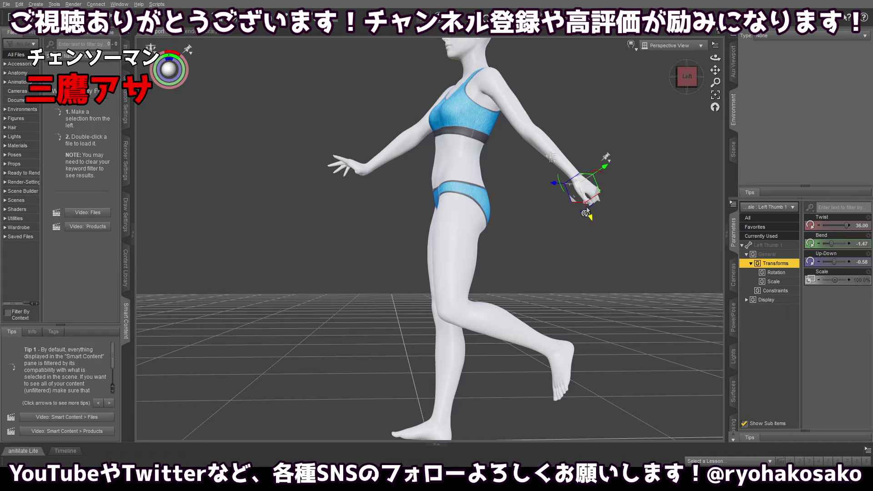
drag(585, 212, 578, 202)
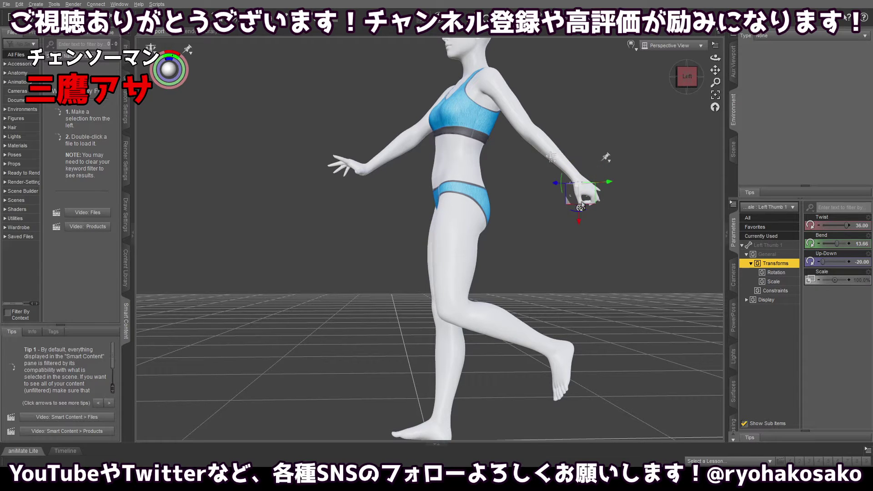
click(675, 133)
Bend the left index finger's tip joint to about -34.
mouse_move(686, 78)
mouse_down()
mouse_move(696, 66)
mouse_move(686, 79)
mouse_up()
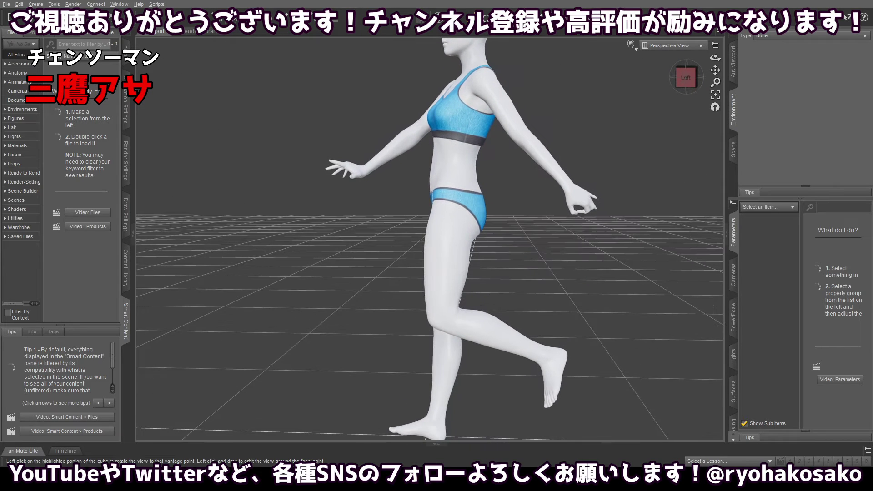
click(578, 216)
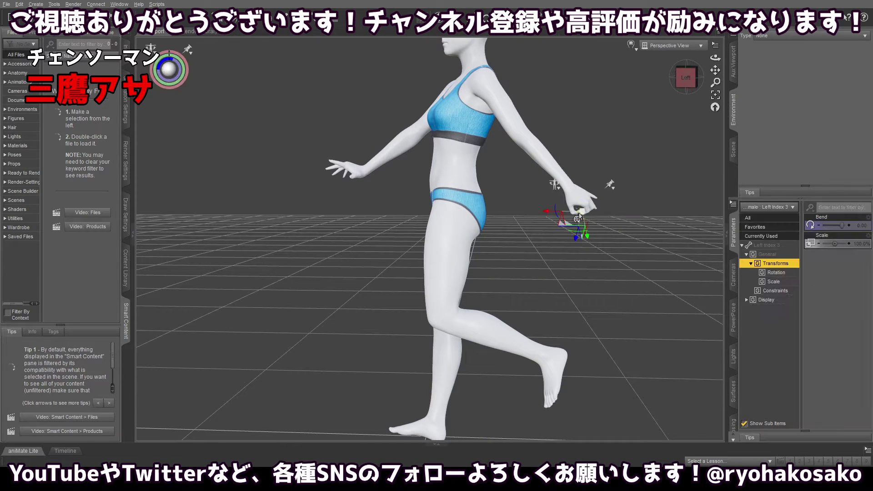
drag(557, 221, 551, 211)
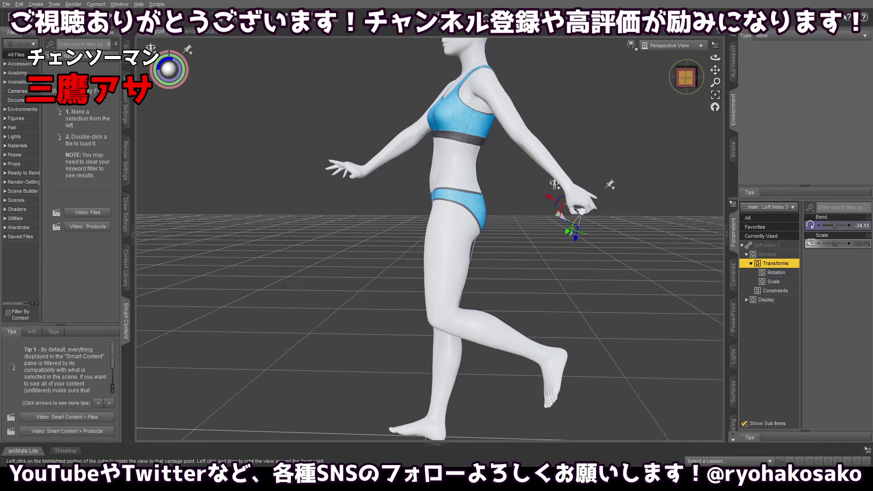
Bend the left middle finger's first joint further and check the curled hand from behind the left side.
mouse_move(688, 78)
mouse_down()
mouse_move(680, 68)
mouse_move(685, 90)
mouse_move(689, 74)
mouse_move(690, 83)
mouse_move(678, 81)
mouse_up()
click(670, 76)
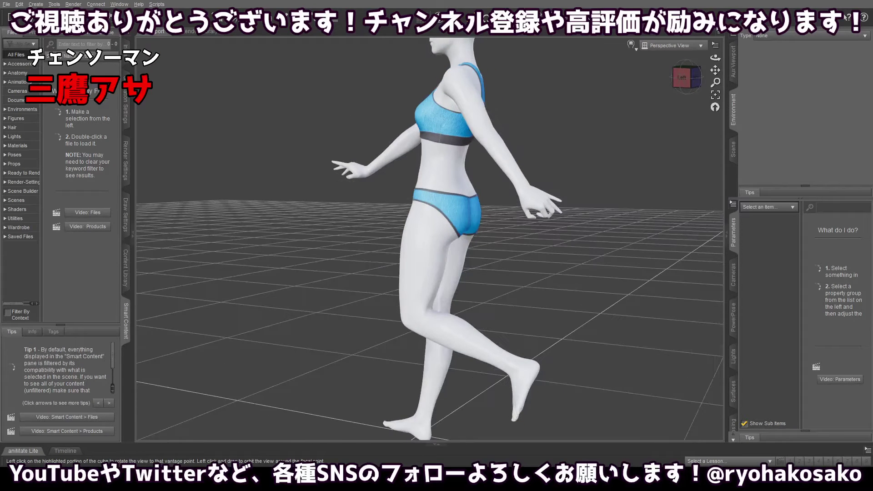
click(546, 219)
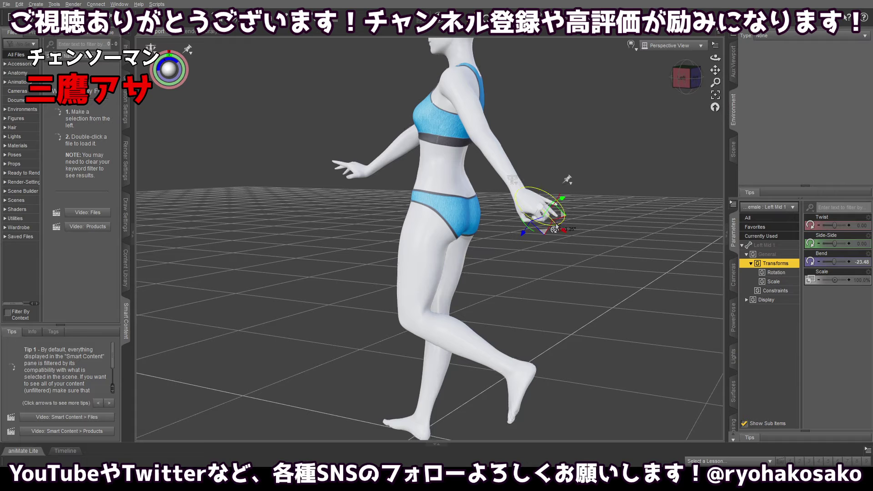
drag(556, 226, 546, 224)
mouse_move(685, 78)
mouse_down()
mouse_move(698, 77)
mouse_move(678, 77)
mouse_up()
click(584, 195)
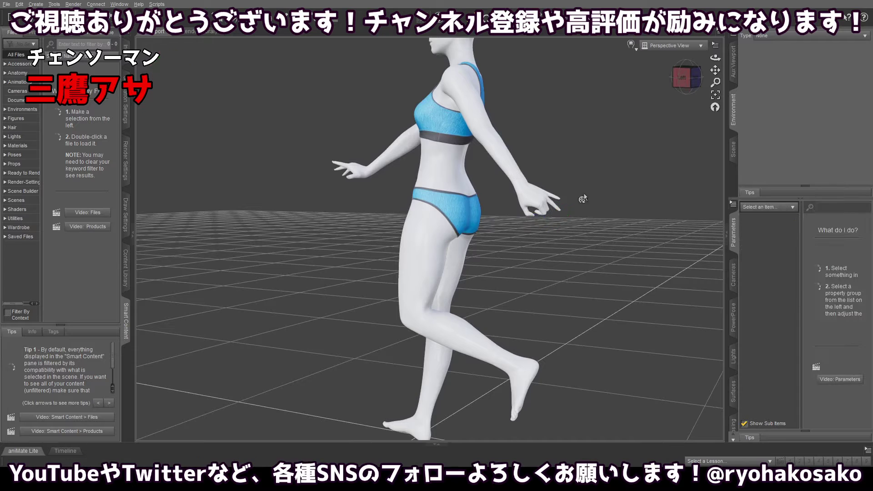
Bend the left ring finger's base joint to about -41.7 and its second joint to about -19.6, and adjust the pinky's base joint.
click(550, 205)
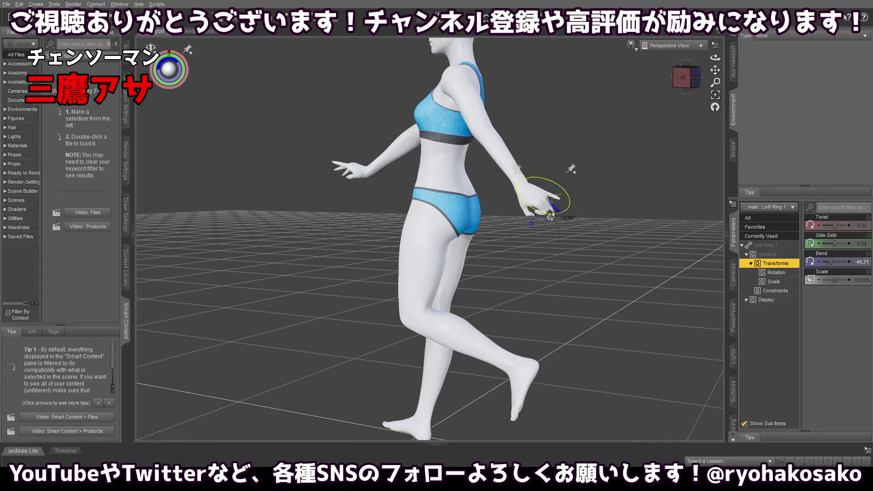
click(615, 203)
click(549, 199)
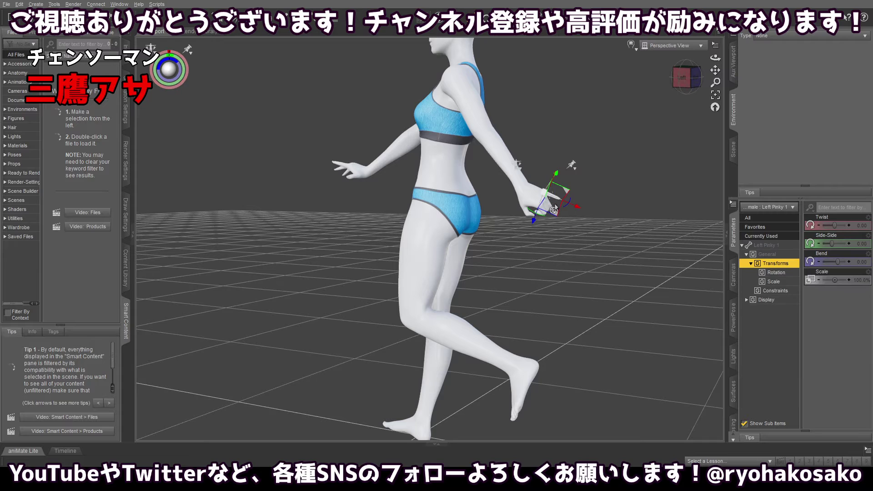
drag(566, 208, 551, 225)
click(551, 216)
click(548, 215)
drag(678, 73, 714, 64)
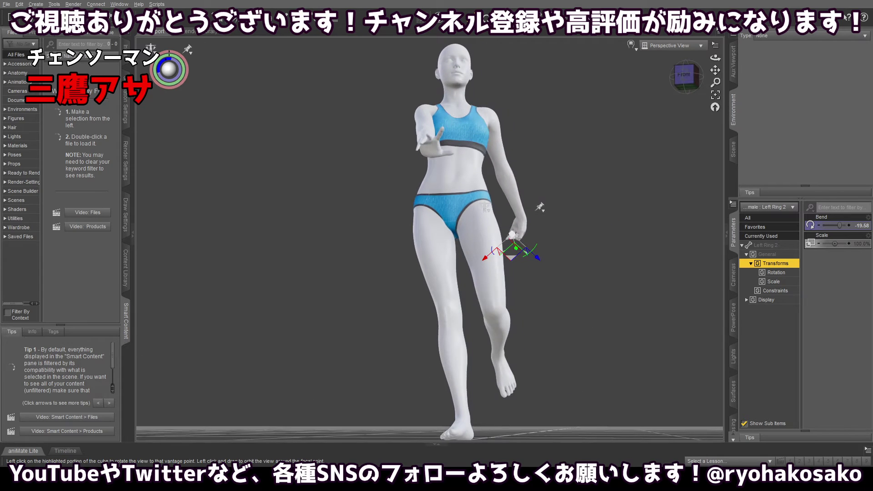
Twist the left forearm to about 28.8 while viewing the figure from the front.
click(653, 111)
click(516, 224)
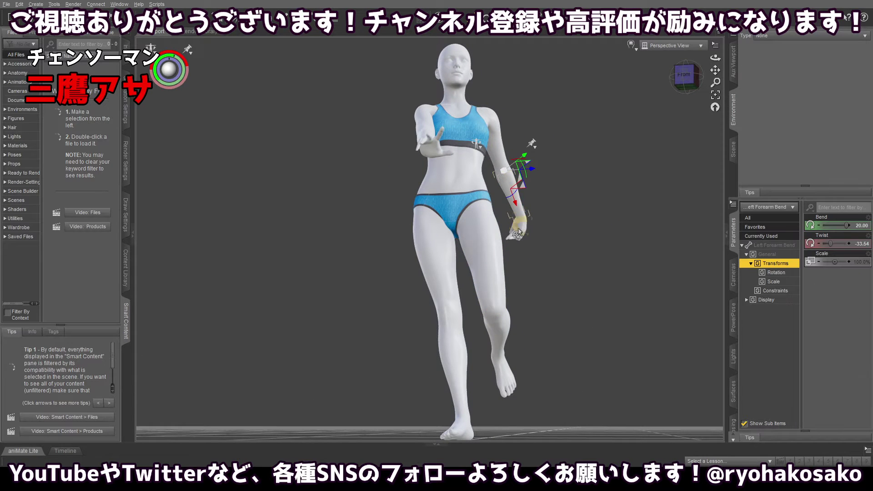
click(575, 170)
click(513, 197)
click(526, 184)
click(521, 210)
drag(521, 167, 546, 160)
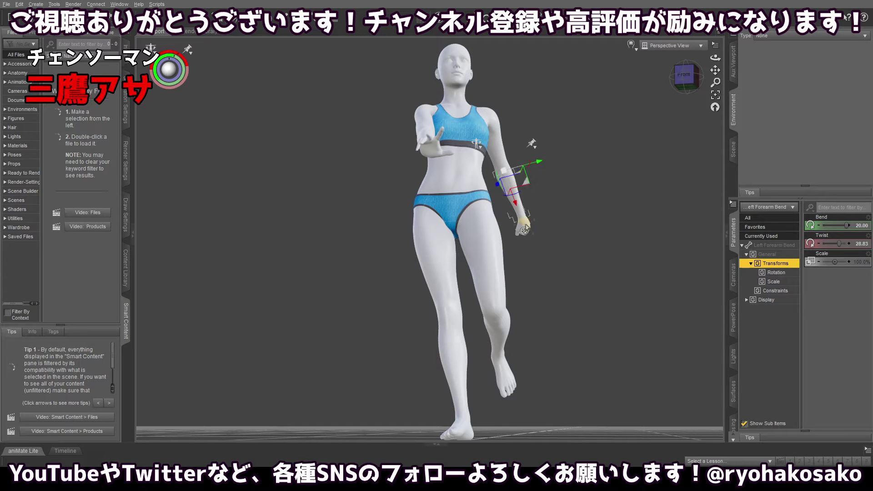
Adjust the left hand's rotation and set the left forearm to bend about -5.2 and twist about 37.6.
click(525, 230)
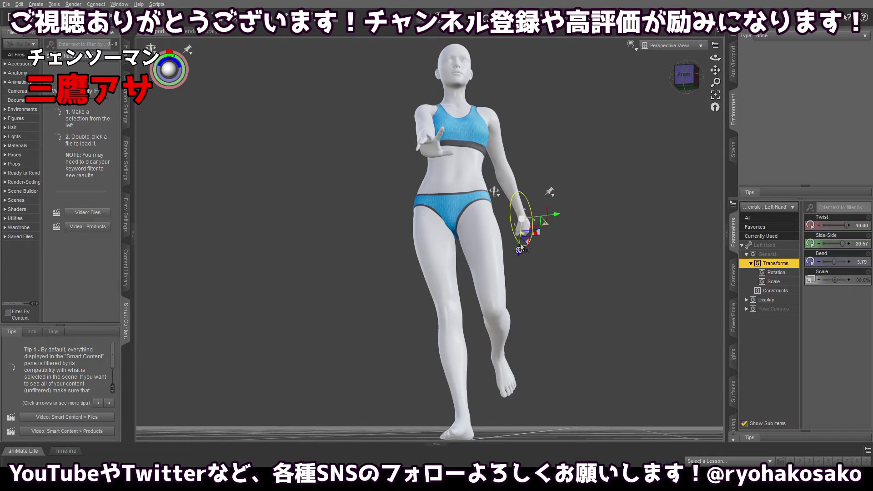
drag(520, 249, 537, 243)
click(517, 209)
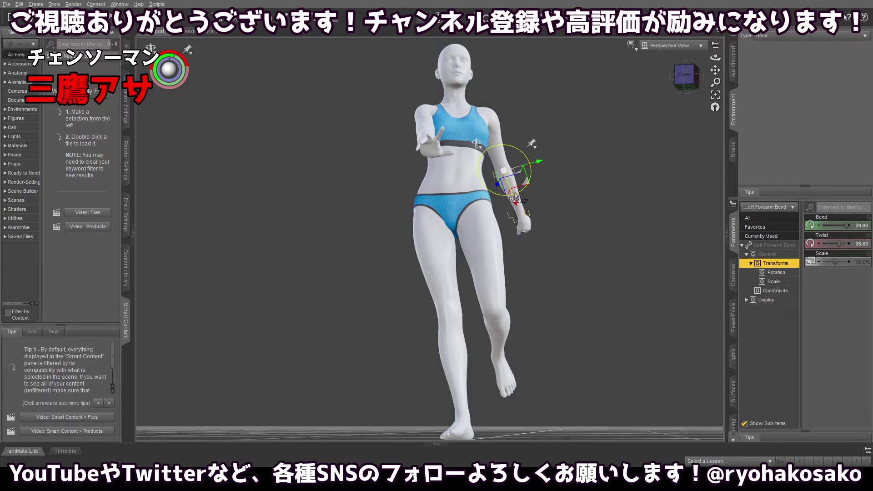
drag(527, 182, 523, 191)
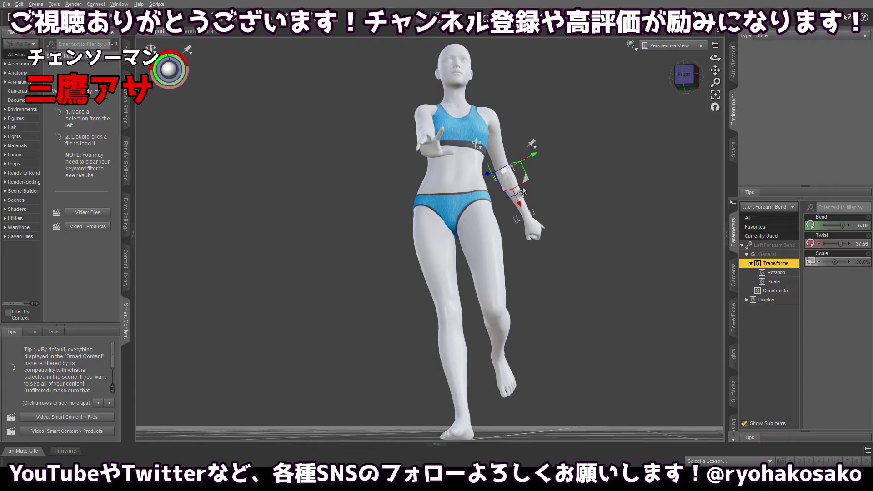
Twist the left forearm back to about -39.4 and check the arm from the figure's left side.
drag(683, 76, 645, 92)
click(495, 151)
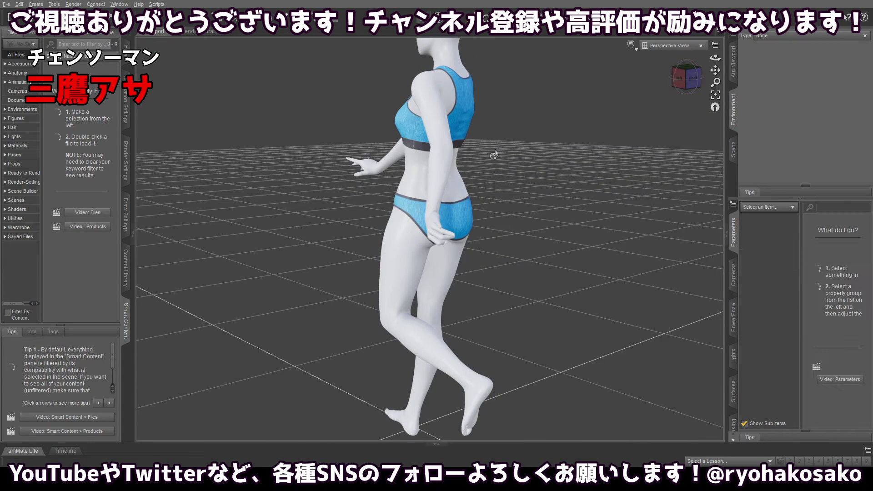
click(426, 150)
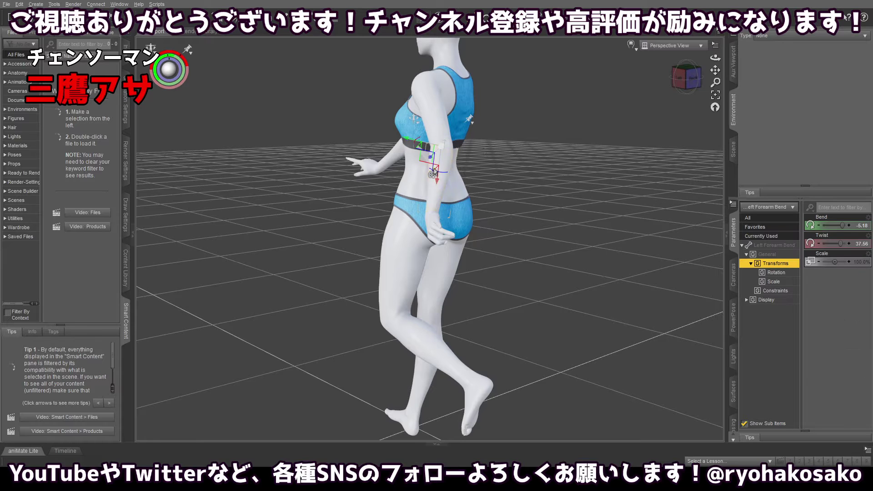
drag(424, 145, 399, 142)
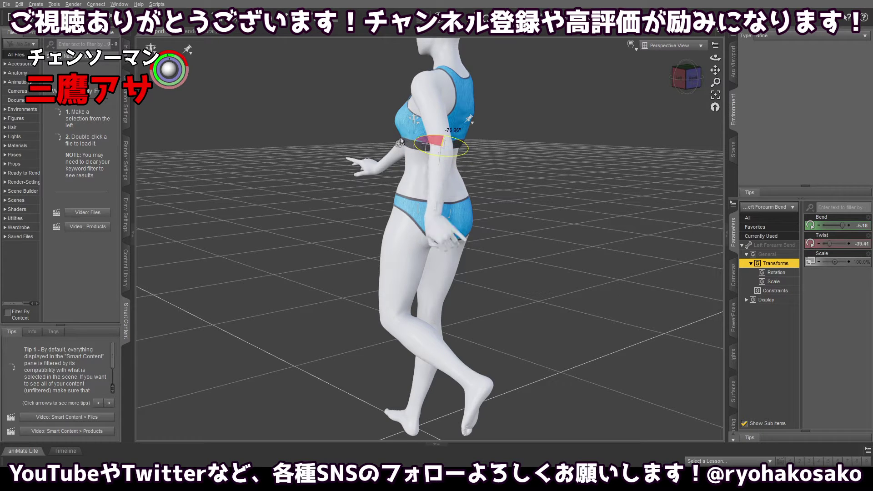
mouse_move(688, 86)
mouse_down()
mouse_move(726, 64)
mouse_move(682, 83)
mouse_up()
click(666, 101)
click(688, 79)
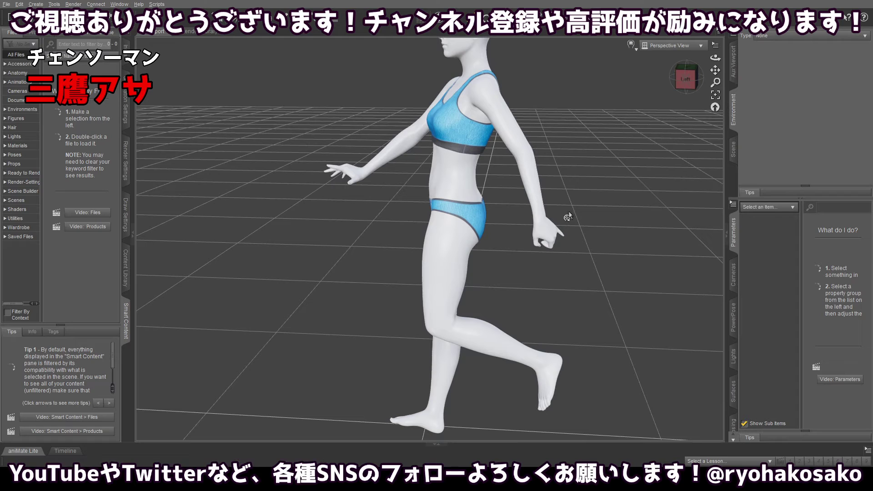
Bend the left pinky's base joint to about 39.6 and the left ring finger's base joint to about 2.1.
click(557, 234)
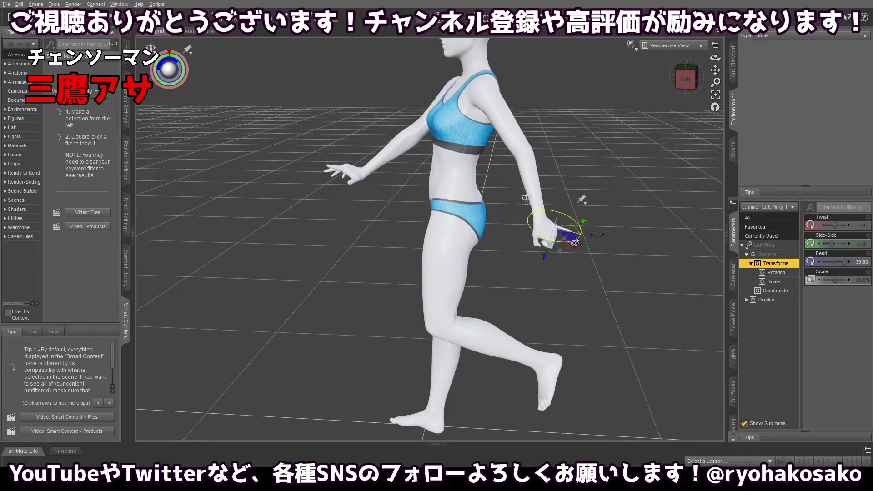
click(591, 234)
click(687, 83)
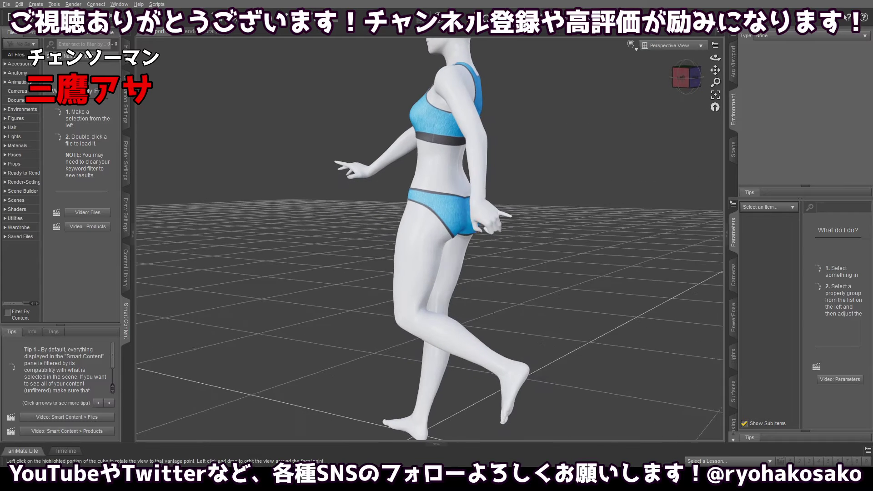
click(496, 223)
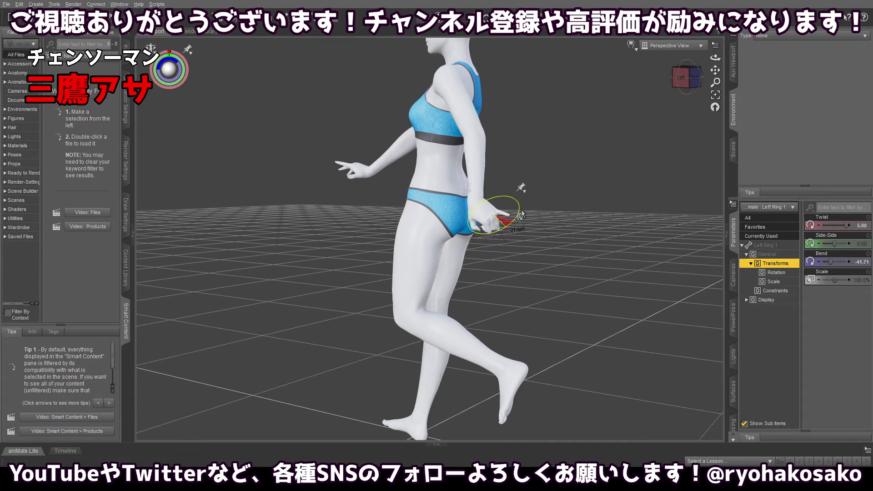
drag(498, 235, 516, 230)
drag(685, 77, 705, 63)
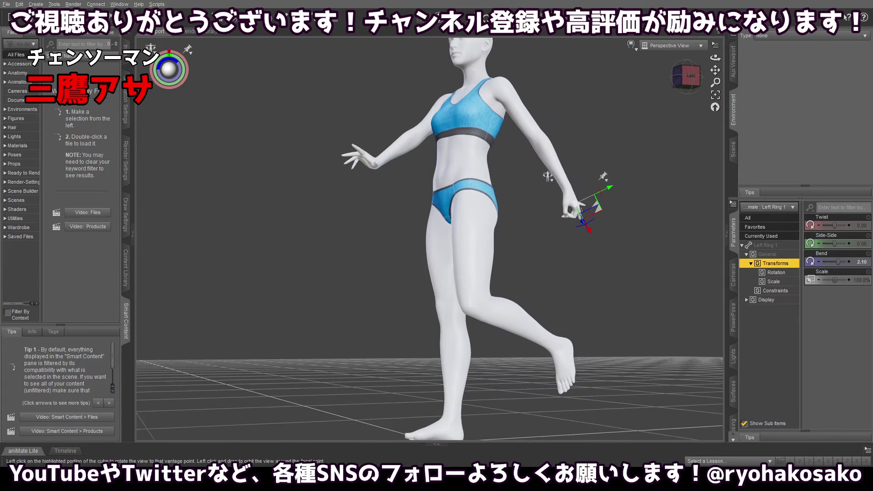
click(640, 165)
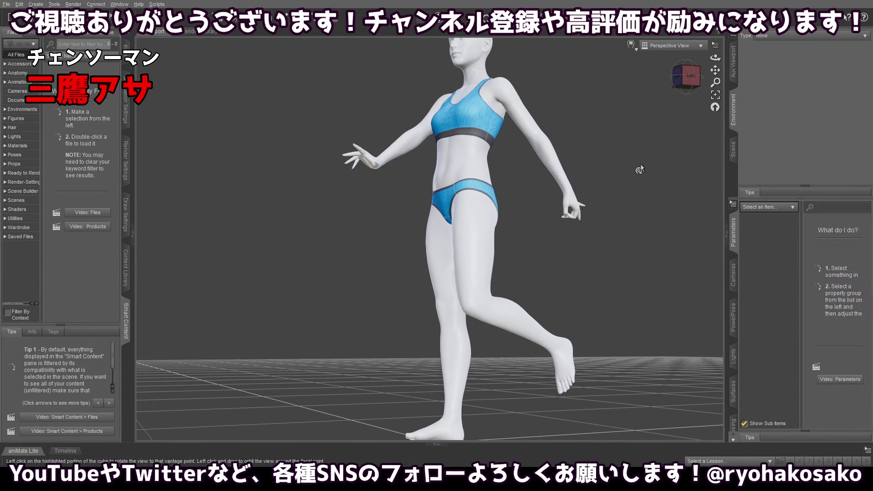
Bend the head forward to about 10.3, viewing the figure from the front.
click(683, 87)
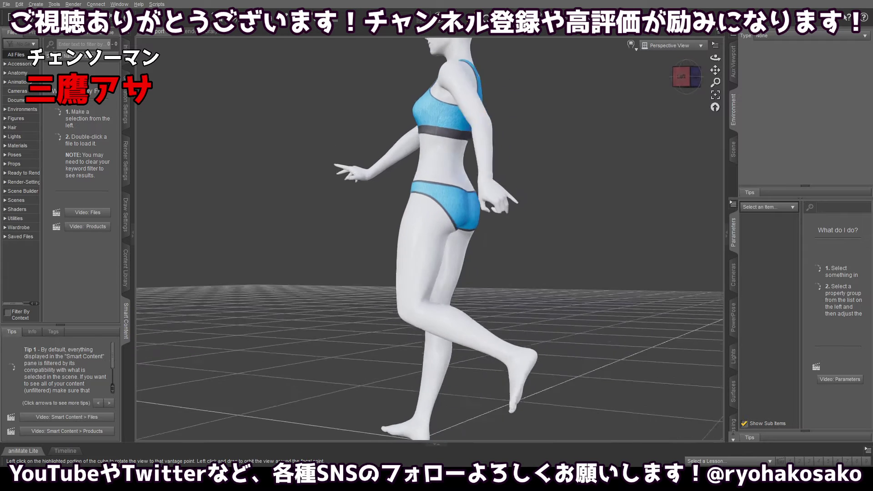
drag(686, 76, 721, 50)
drag(693, 84, 693, 90)
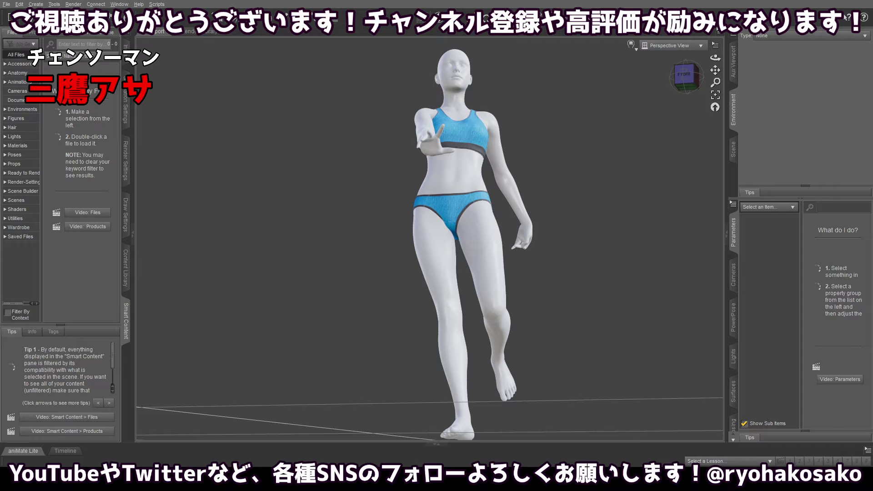
click(454, 68)
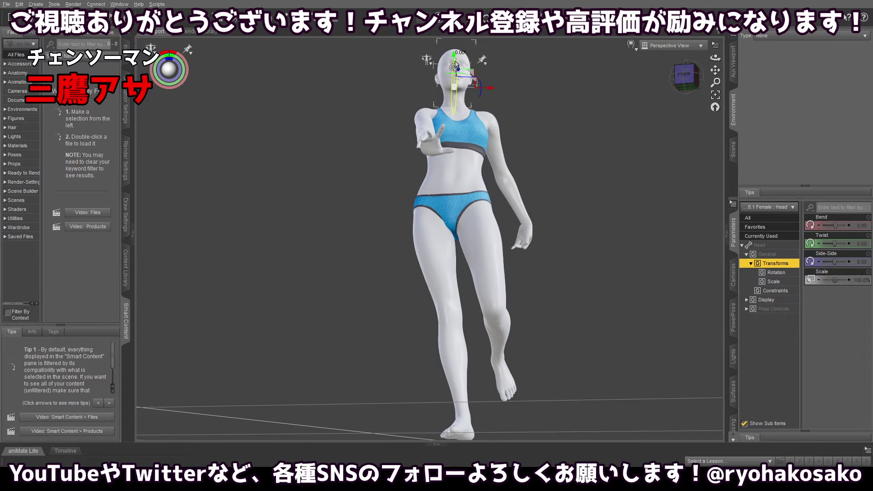
mouse_move(456, 63)
mouse_down()
mouse_move(449, 80)
mouse_move(456, 68)
mouse_up()
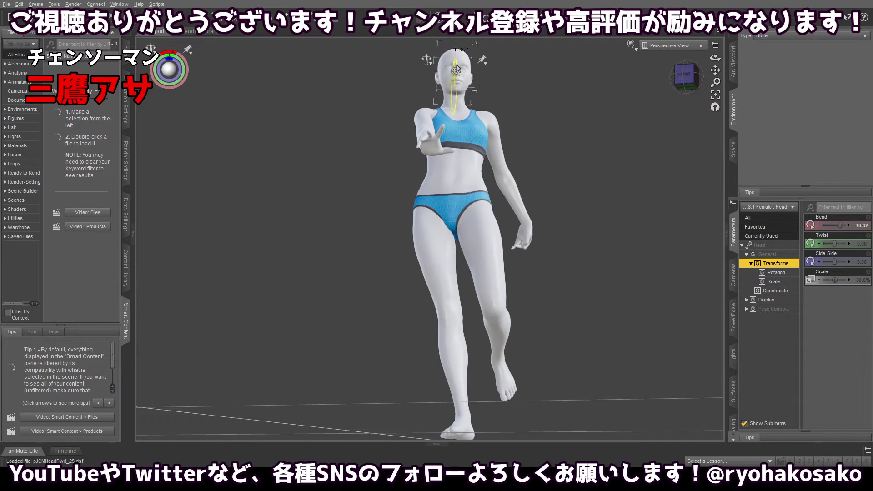
Bend the left shin slightly further, to about 79.
drag(686, 77, 686, 65)
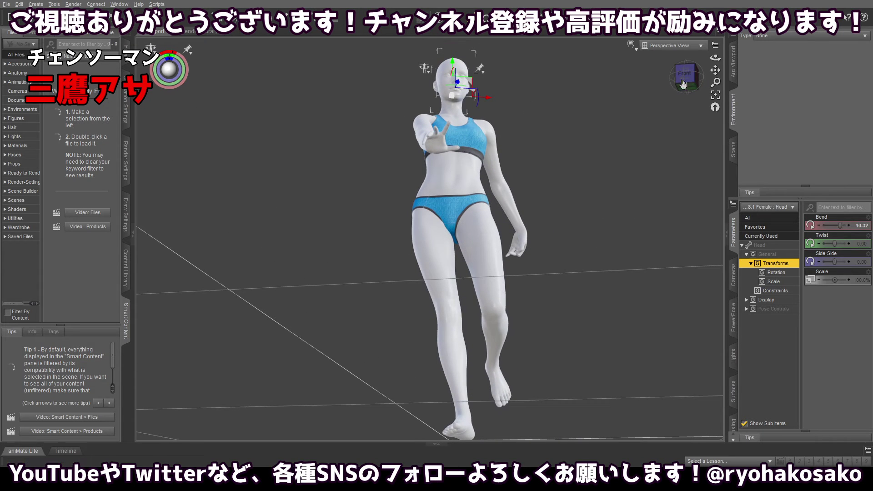
click(498, 327)
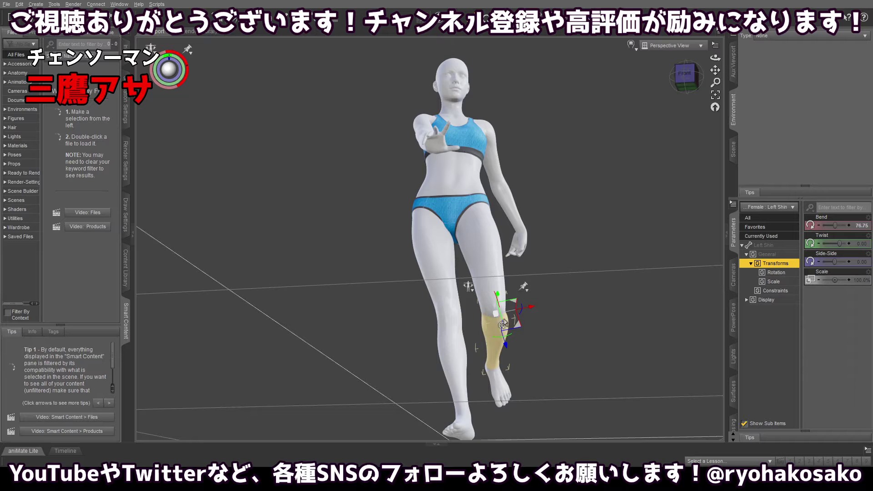
mouse_move(500, 306)
mouse_down()
mouse_move(498, 320)
mouse_move(504, 301)
mouse_up()
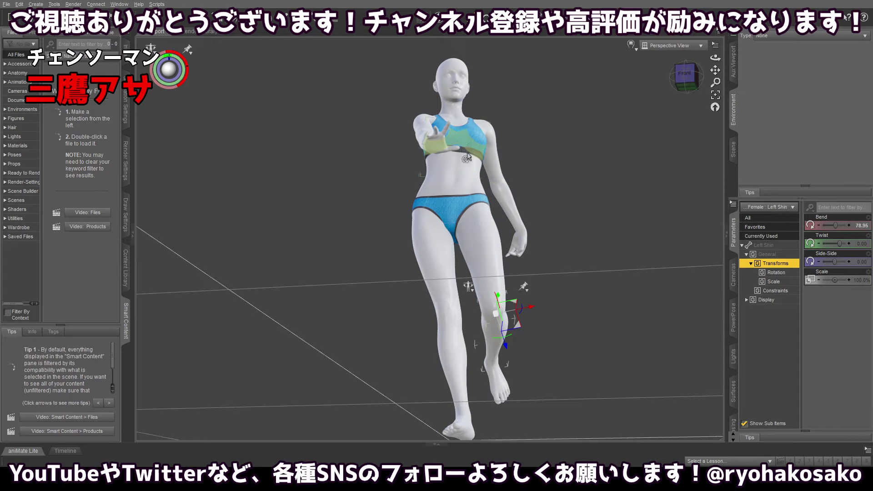
Twist the upper abdomen to about -7.3 and check the torso from the figure's left side.
click(447, 177)
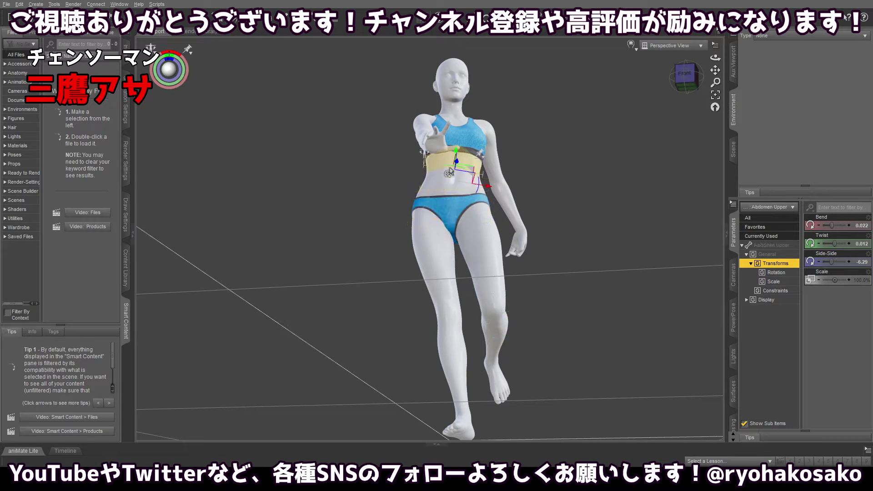
drag(459, 172, 459, 171)
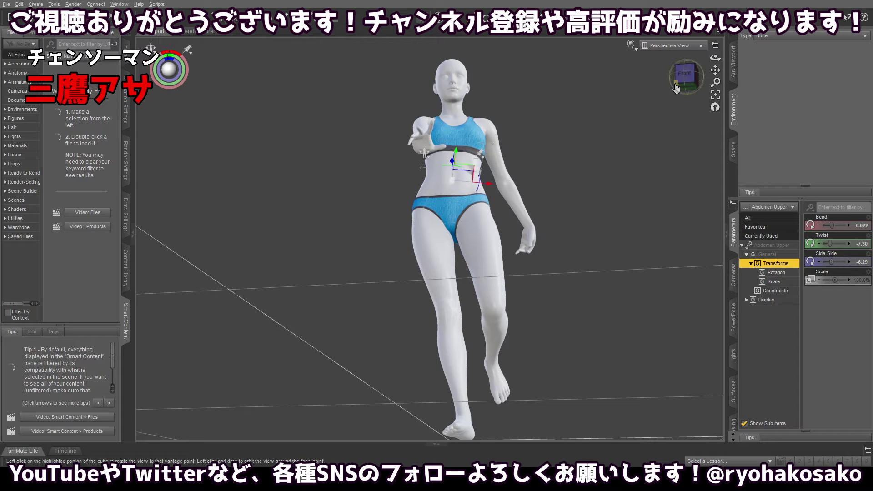
drag(684, 81, 657, 89)
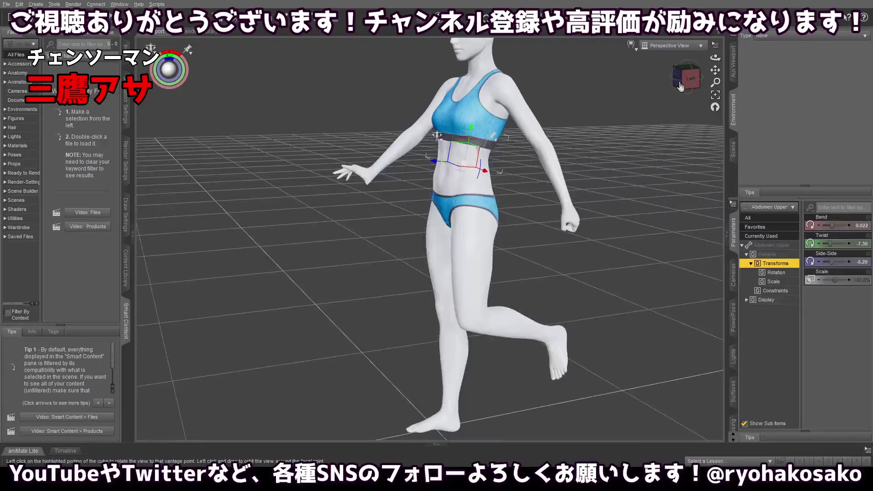
Rotate the right shoulder to about 23.8 front-back, 25.9 bend and 76.2 twist so the arm reaches toward the viewer.
click(436, 107)
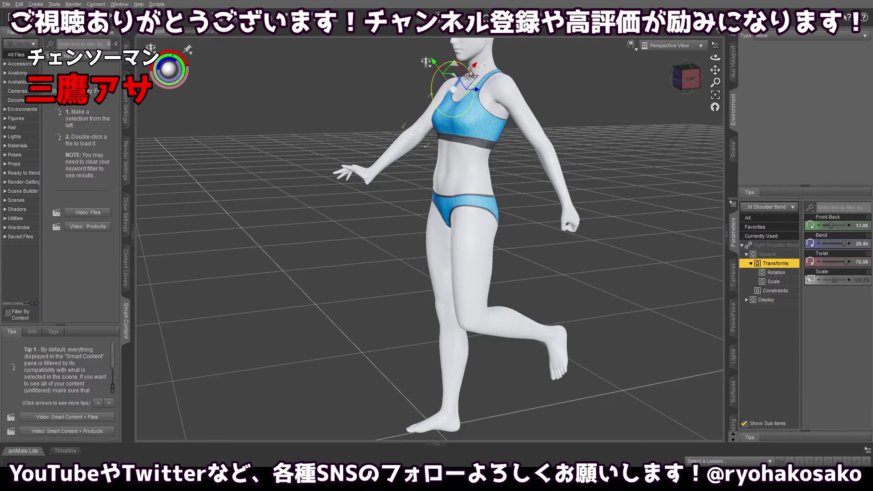
drag(471, 74, 474, 76)
drag(678, 78, 696, 66)
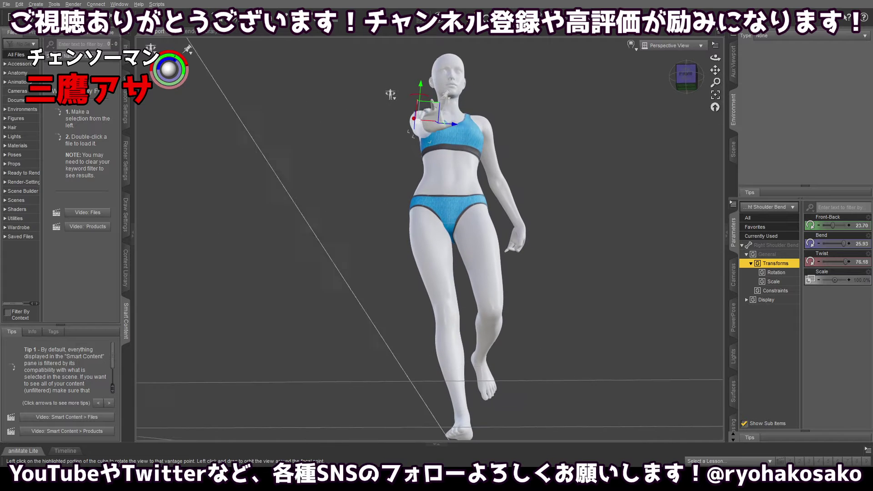
click(614, 131)
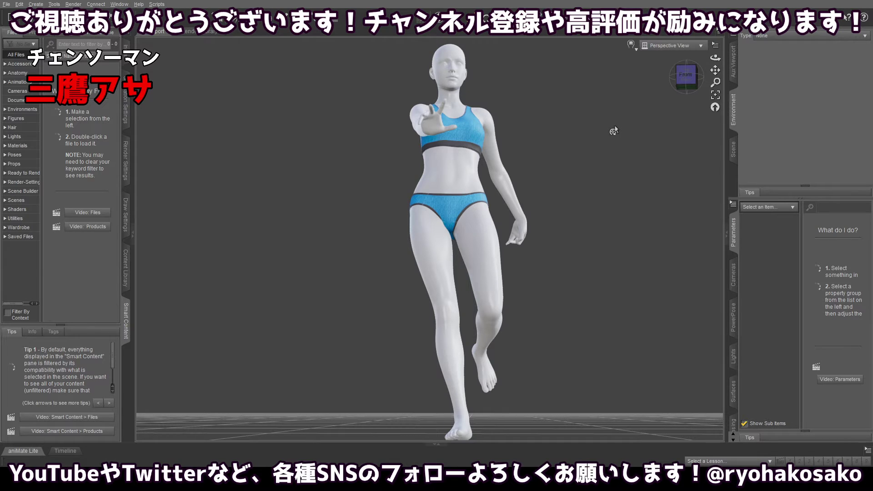
Undo the last change, tilt the lower neck sideways toward the figure's right and refine the tilt.
click(451, 77)
key(ctrl+z)
click(449, 103)
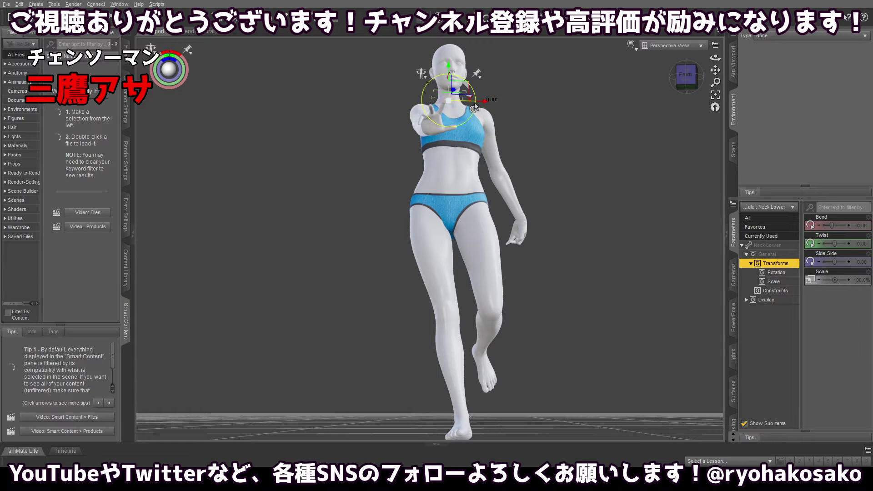
drag(475, 108, 474, 105)
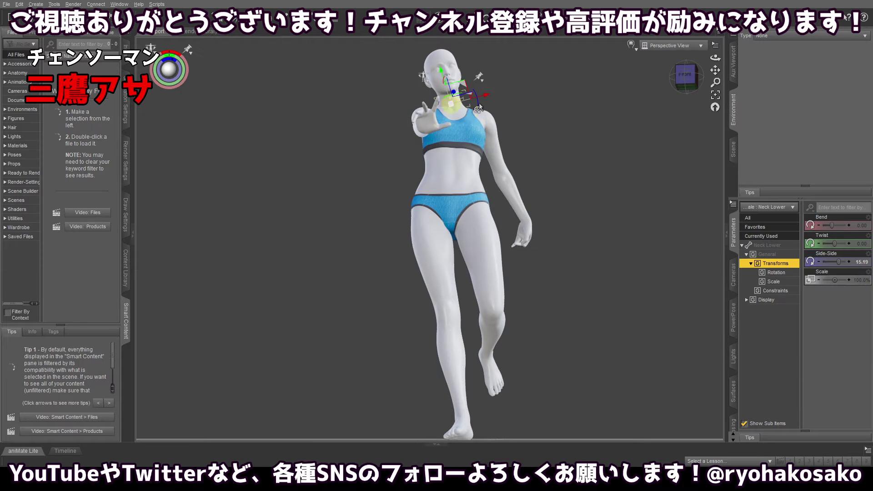
drag(476, 110, 478, 107)
click(561, 96)
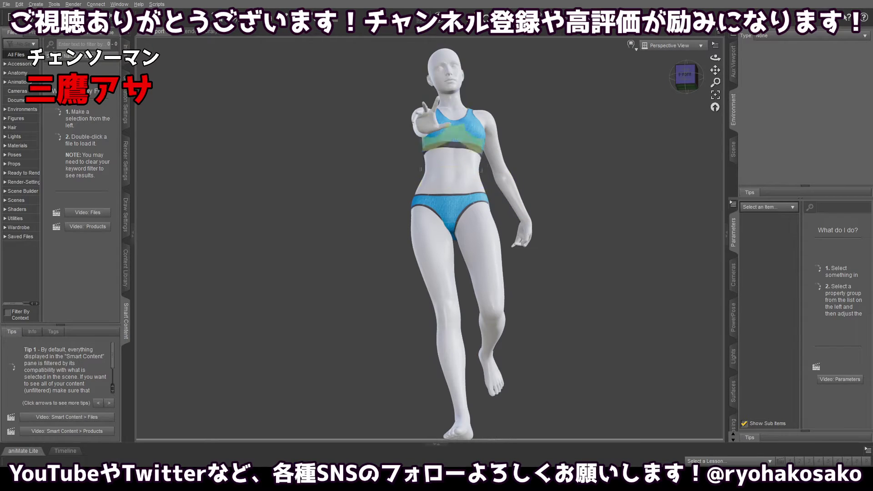
Twist the upper chest to -10 and the pelvis to 15.
click(457, 130)
drag(458, 130, 455, 129)
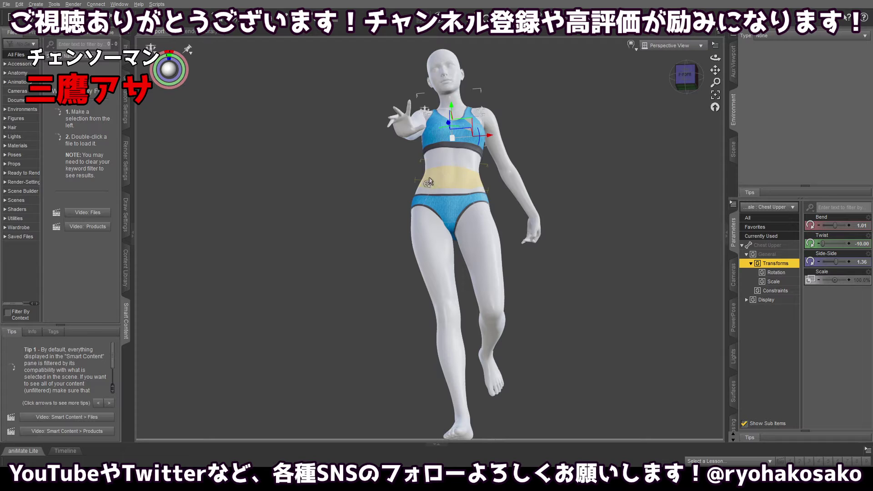
click(438, 191)
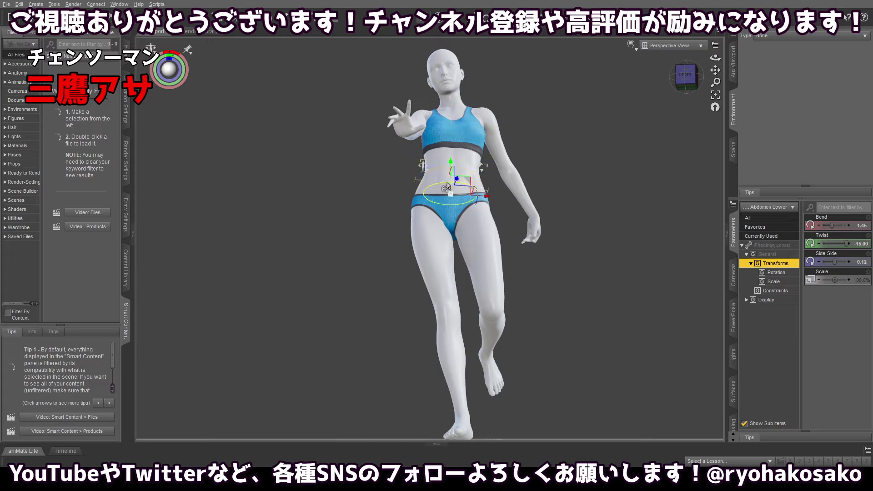
click(449, 203)
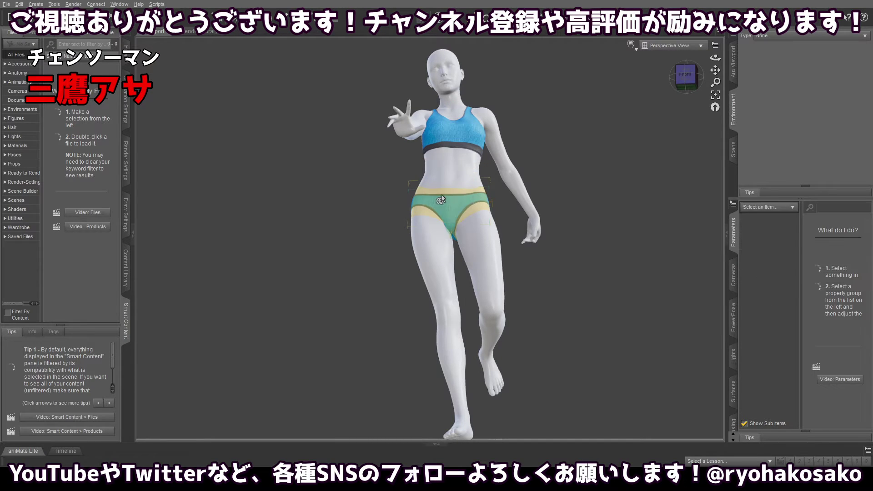
drag(444, 181, 453, 182)
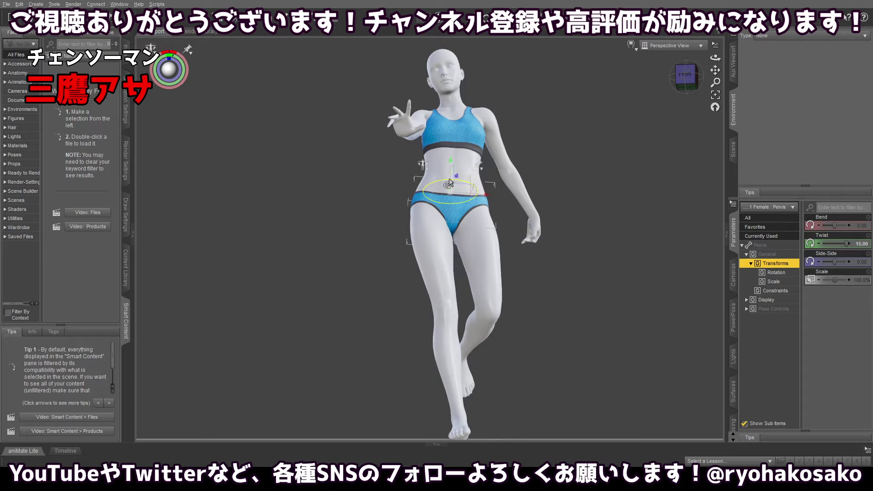
Twist the right thigh to about 29.2 and bend the left shin to about 108.
click(427, 202)
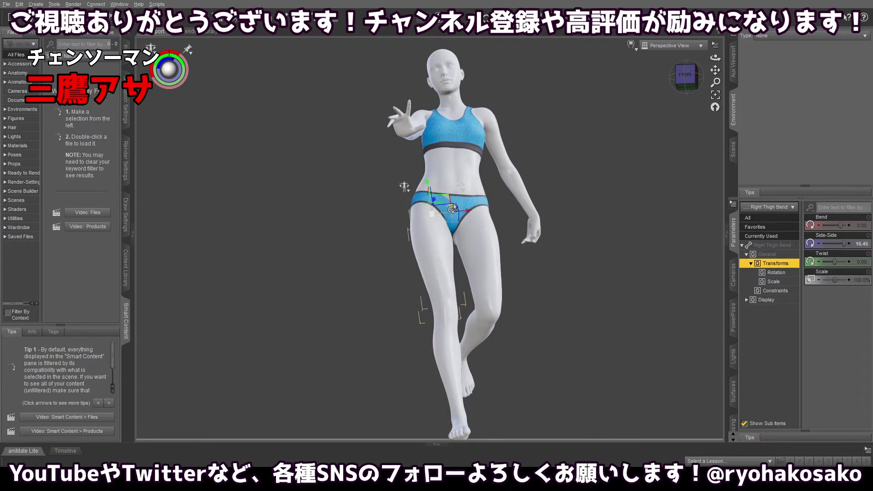
drag(437, 209, 445, 209)
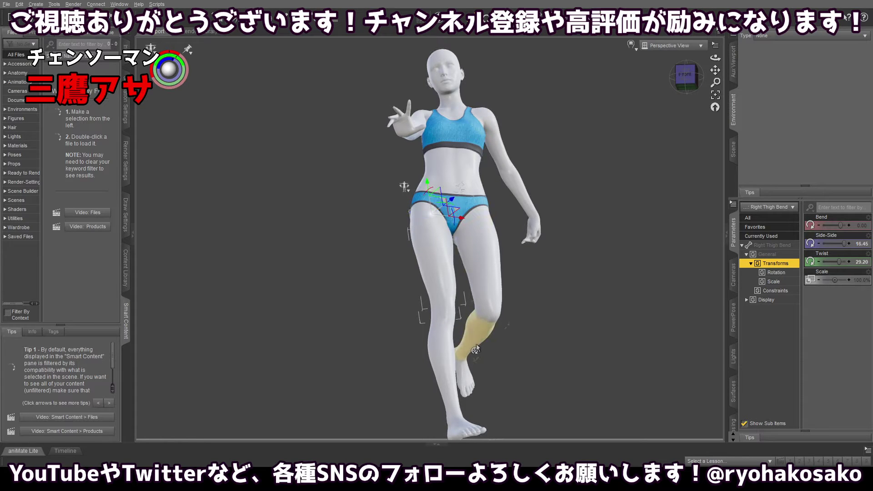
drag(476, 347, 505, 325)
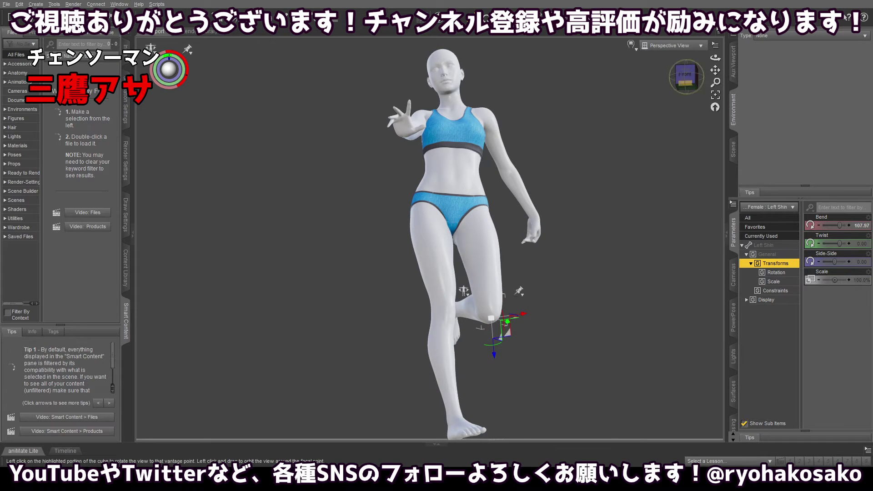
mouse_move(682, 79)
mouse_down()
mouse_move(707, 83)
mouse_move(683, 69)
mouse_up()
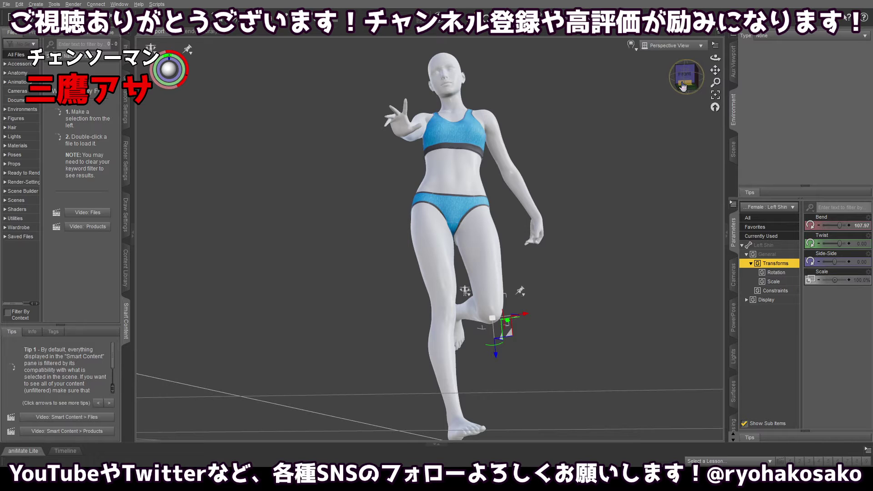
drag(683, 85, 685, 86)
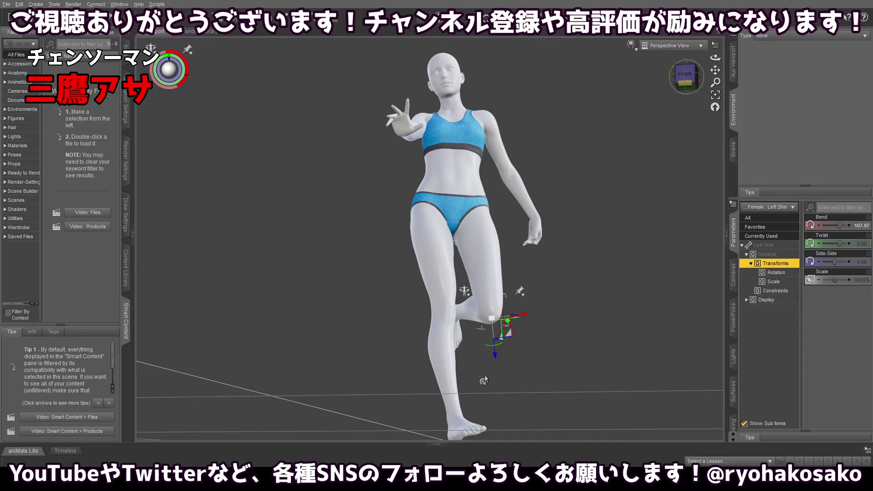
click(458, 430)
click(458, 426)
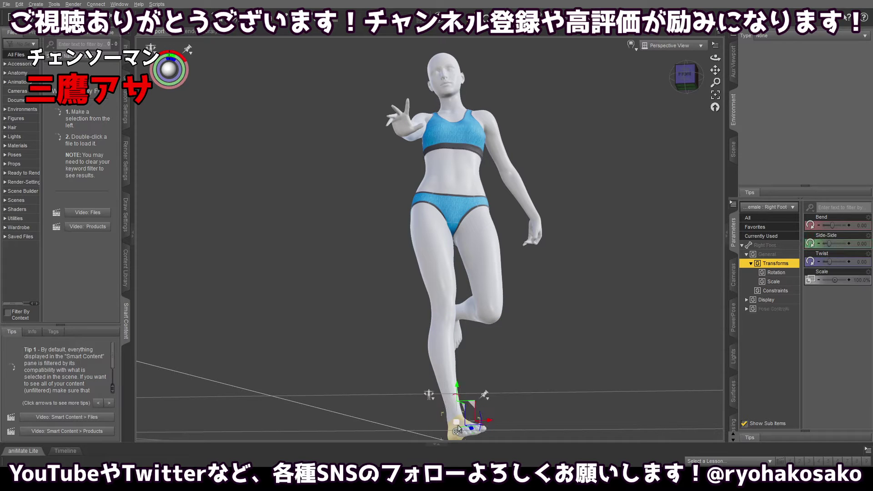
drag(457, 395, 482, 423)
key(ctrl+z)
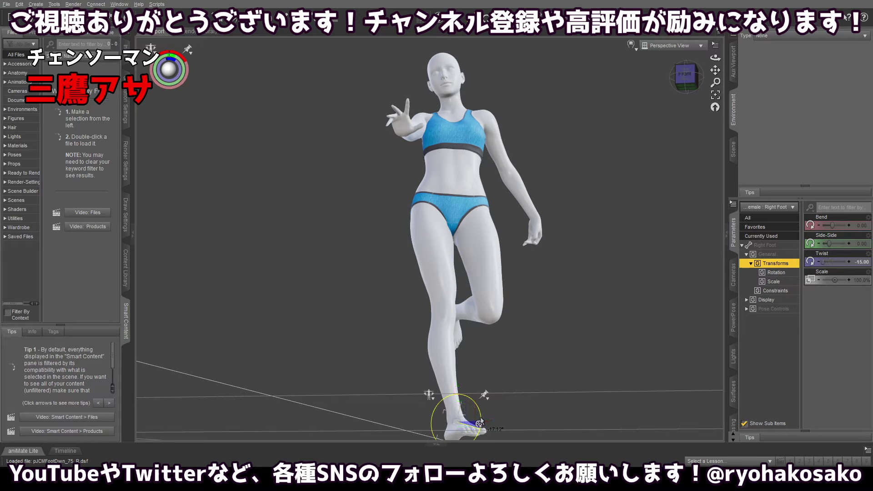
click(523, 375)
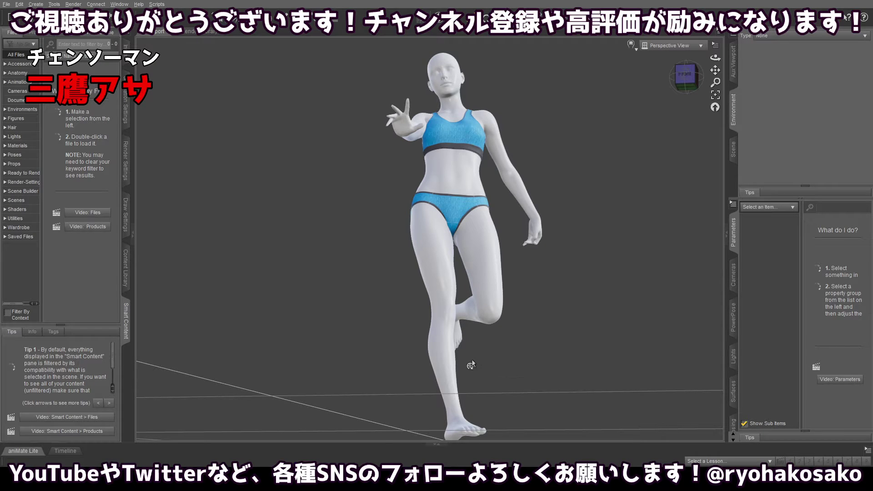
Reduce the left shin's bend to about 84.8 and twist the right thigh to about 48.6.
click(470, 312)
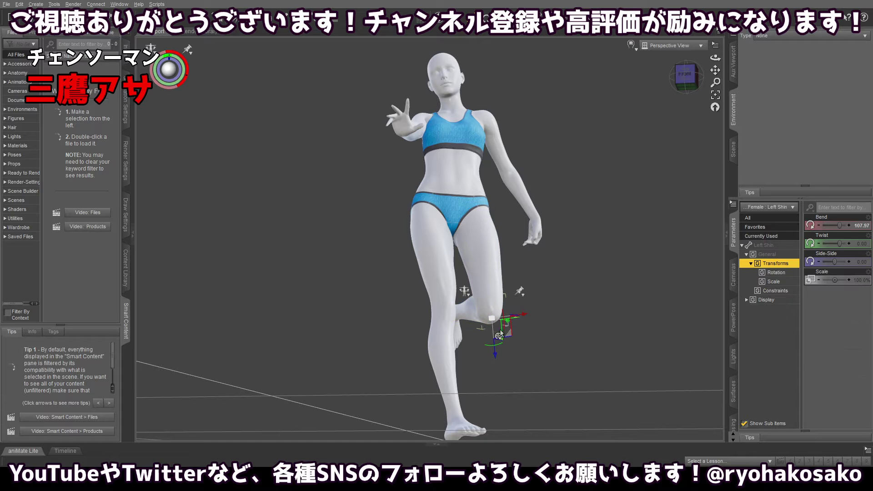
drag(503, 325, 502, 322)
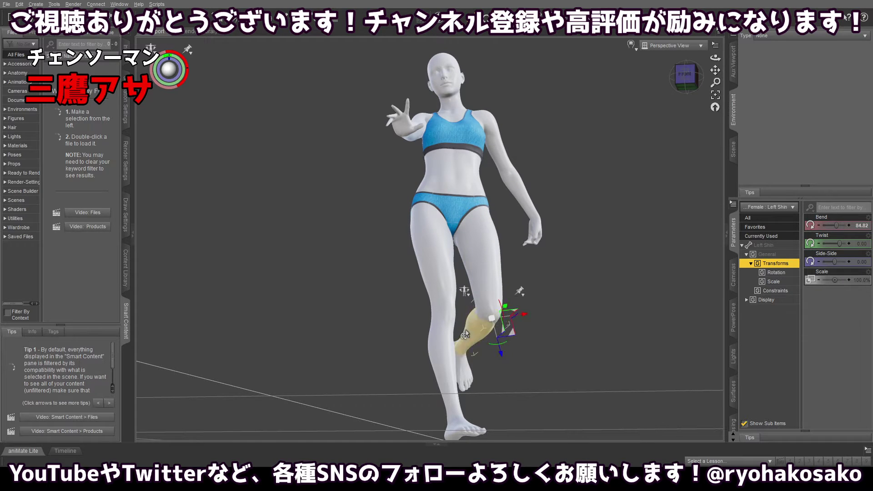
click(435, 232)
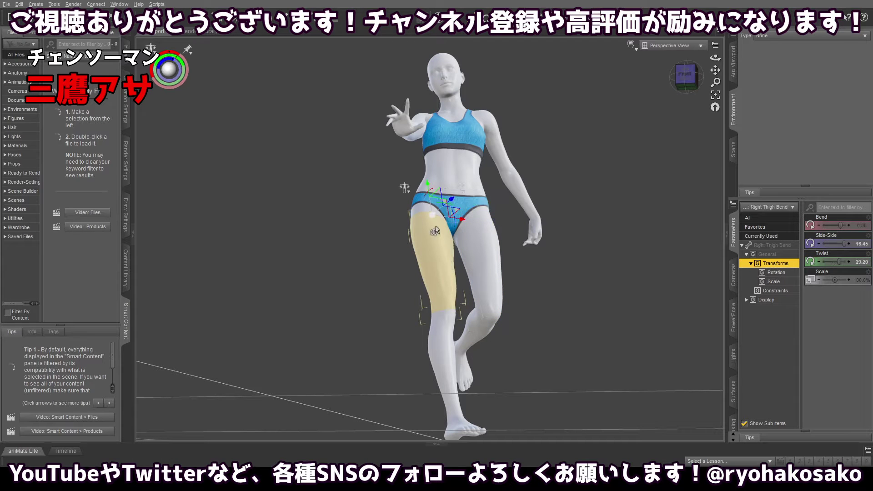
drag(447, 213, 451, 210)
Bend the left thigh to about -25 to raise the knee forward, and bend the left shin to about 111.7.
click(485, 264)
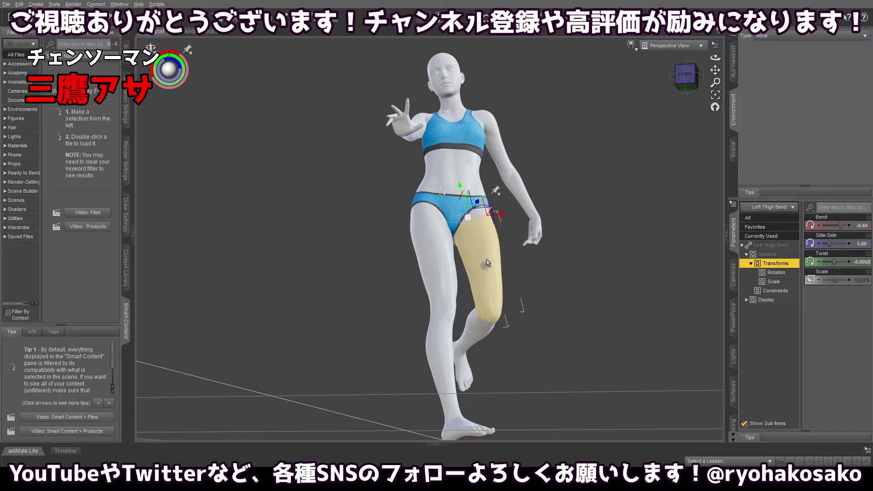
drag(470, 210, 478, 211)
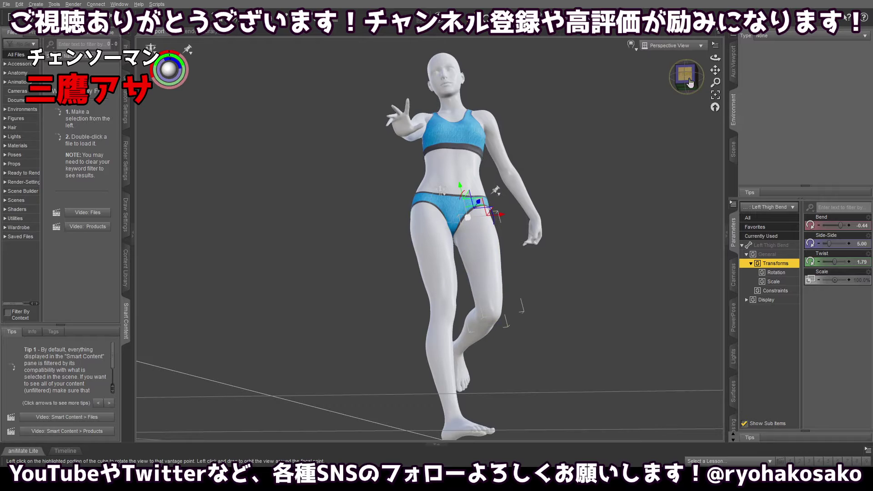
drag(685, 76, 654, 78)
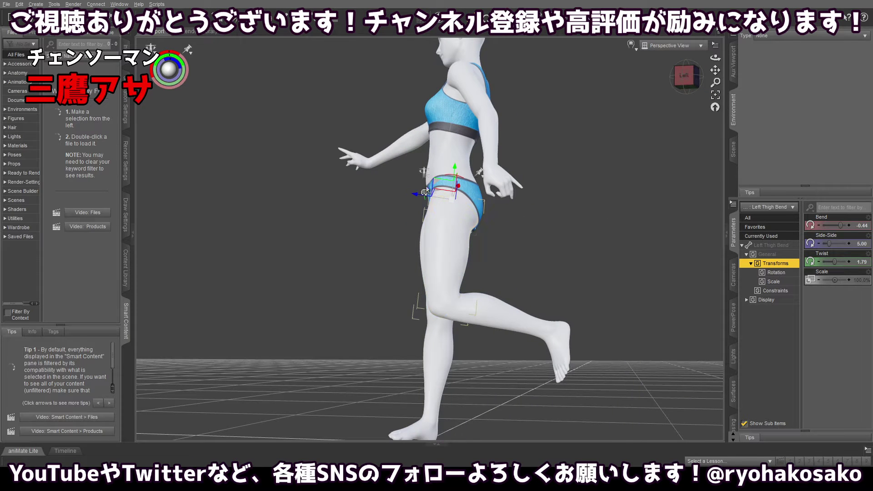
drag(442, 178, 454, 179)
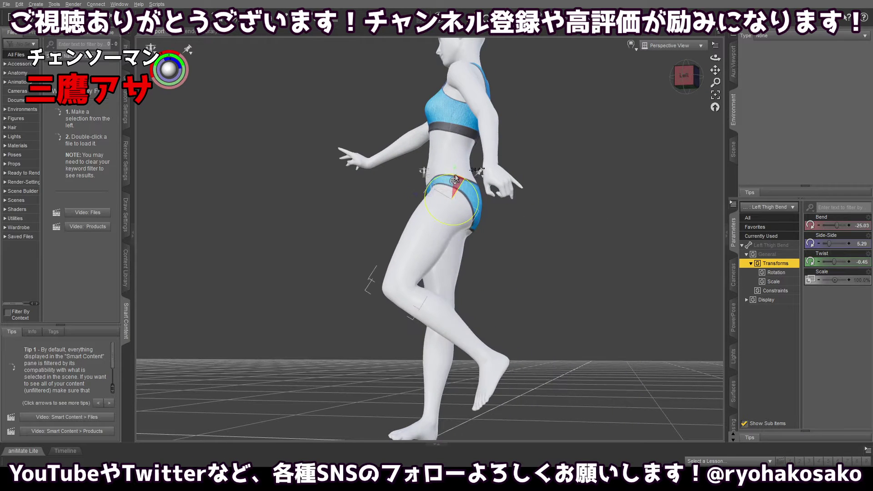
click(431, 296)
drag(375, 286, 375, 285)
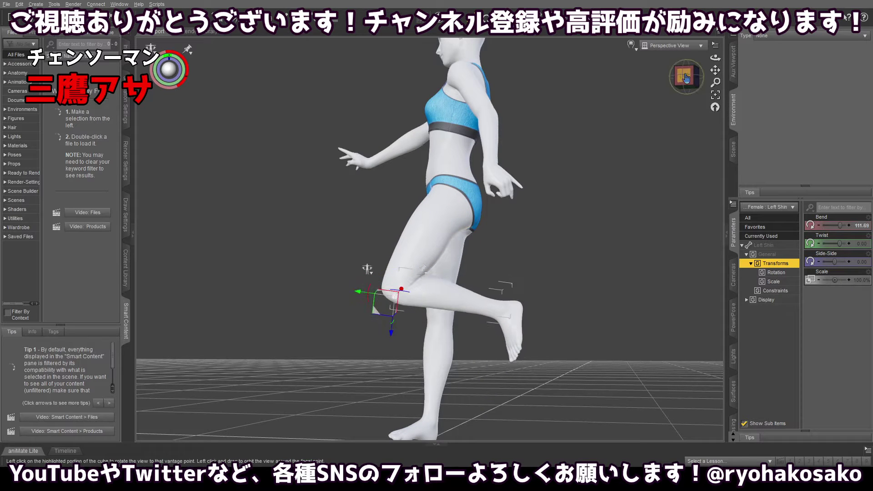
Twist the right thigh to about 20.7 and set the left thigh's side-side rotation to about -4.6.
mouse_move(684, 75)
mouse_down()
mouse_move(709, 61)
mouse_move(684, 77)
mouse_up()
click(429, 215)
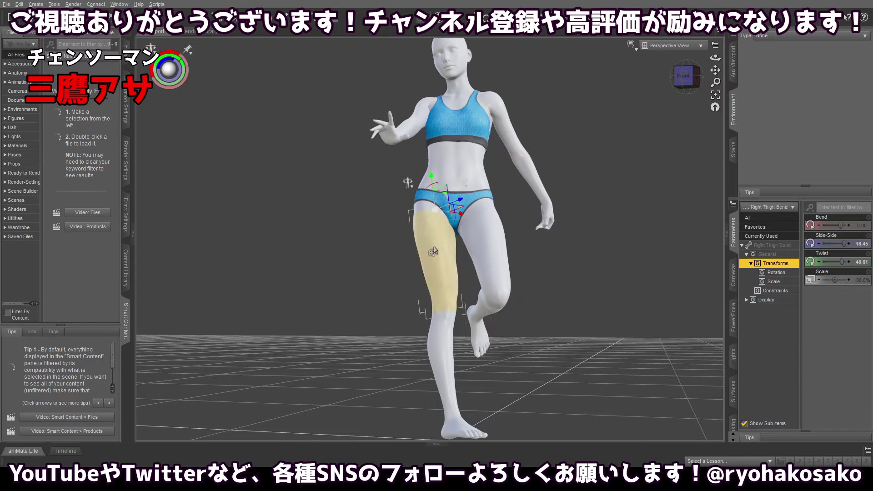
drag(447, 204, 440, 205)
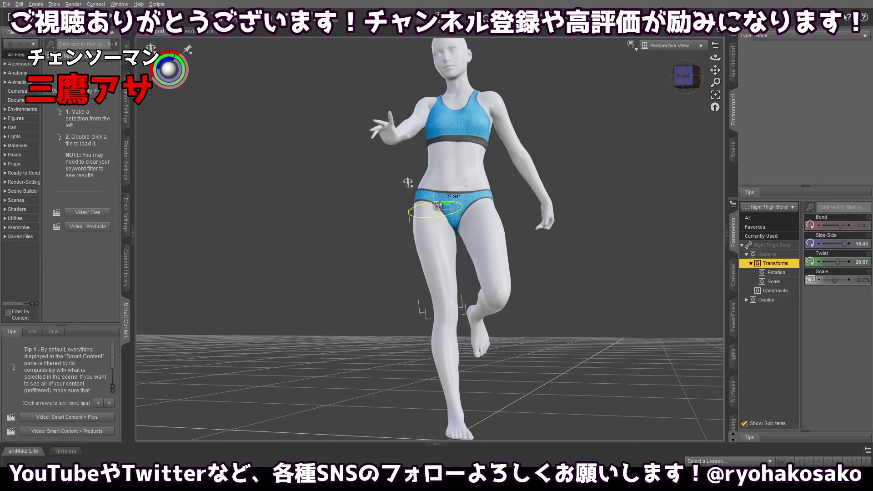
click(500, 229)
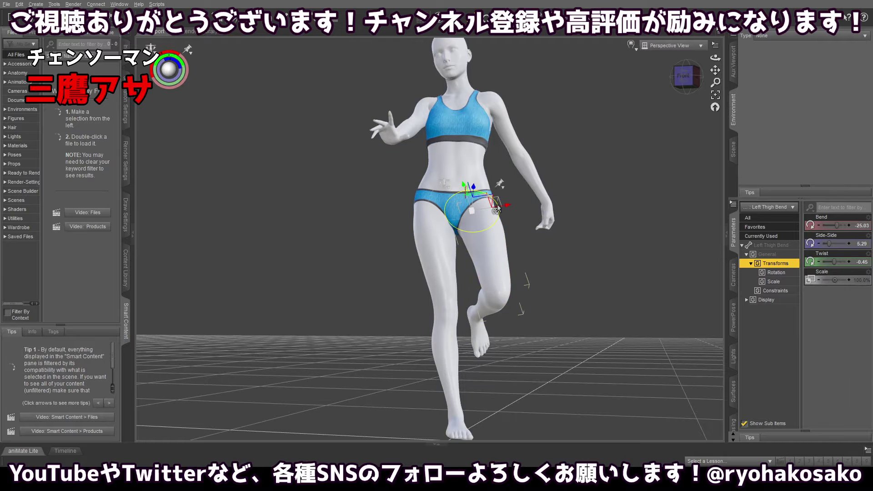
drag(497, 208, 494, 216)
drag(685, 77, 687, 68)
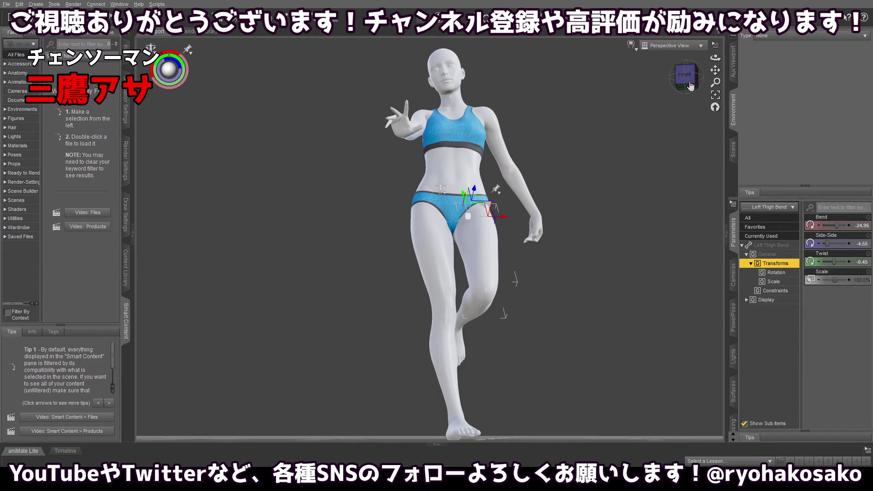
click(537, 223)
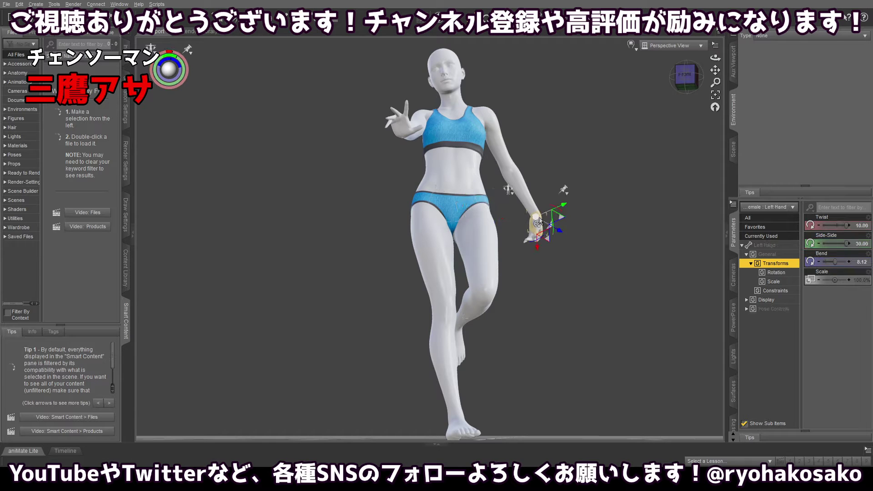
mouse_move(551, 236)
mouse_down()
mouse_move(556, 212)
mouse_move(560, 246)
mouse_up()
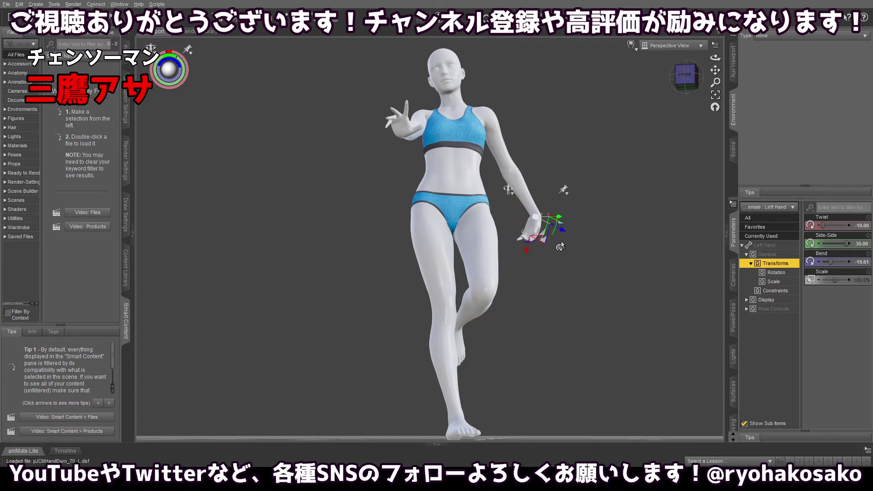
key(ctrl+z)
Adjust the left hand's rotation and set the left forearm to about 5.7 bend and -20.5 twist.
click(676, 89)
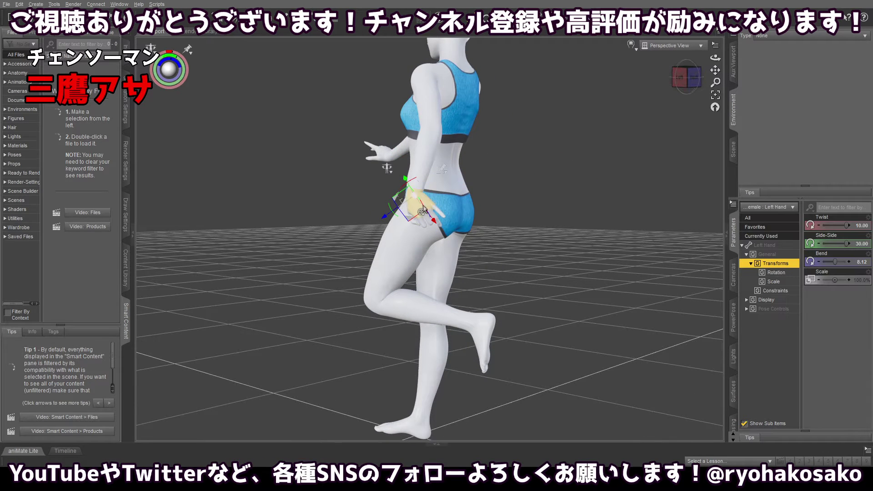
drag(410, 195, 394, 205)
click(434, 144)
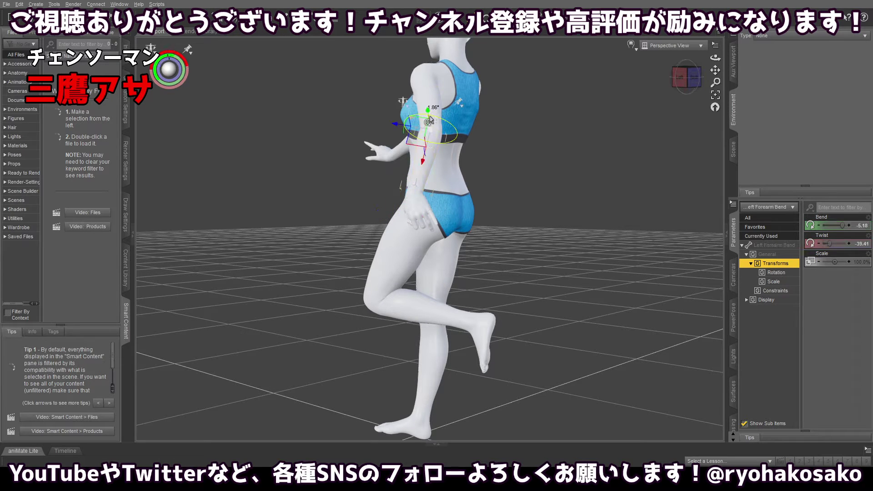
drag(429, 122, 408, 144)
mouse_move(678, 90)
mouse_down()
mouse_move(717, 64)
mouse_move(673, 77)
mouse_up()
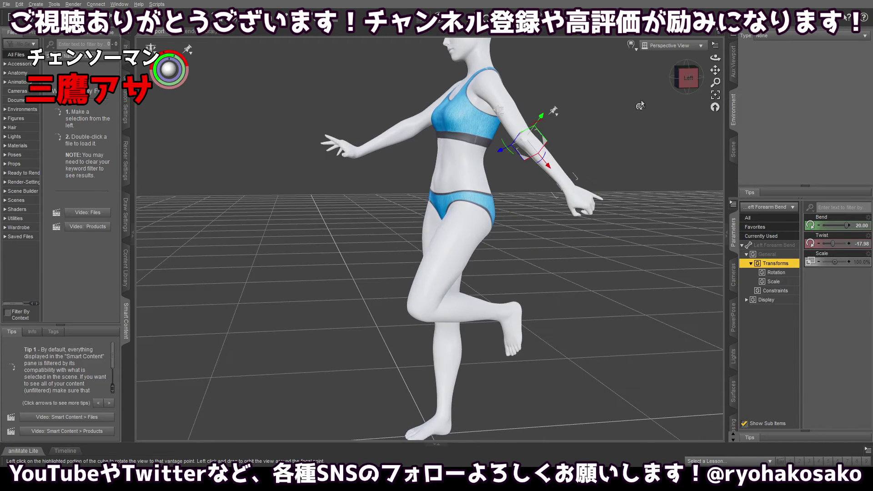
click(574, 136)
click(520, 140)
drag(520, 142, 526, 165)
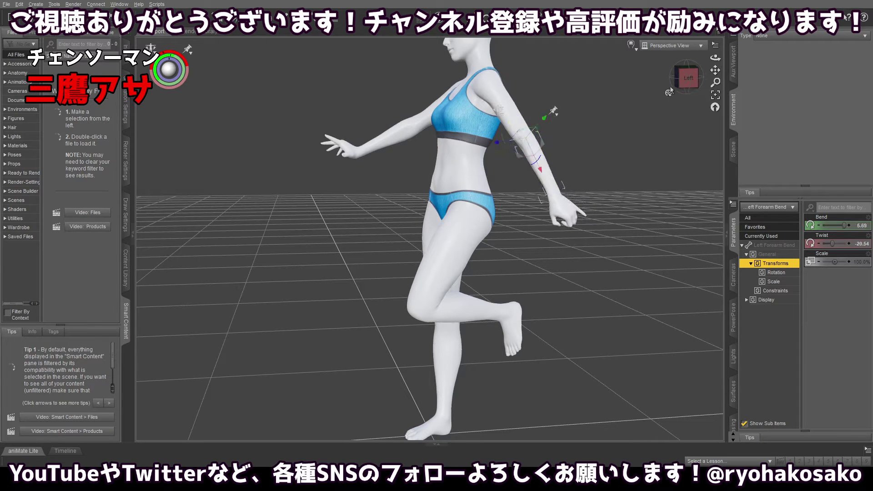
drag(686, 77, 711, 68)
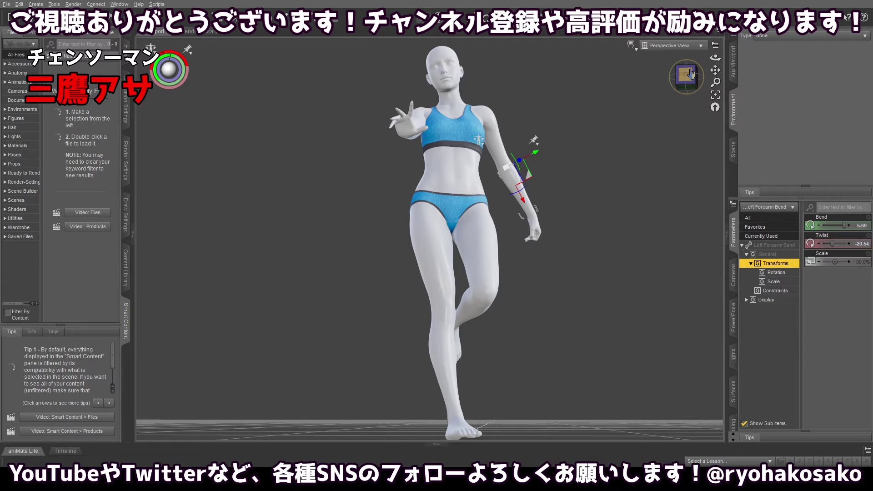
Twist the upper abdomen to about 6 and select the lower abdomen.
click(453, 121)
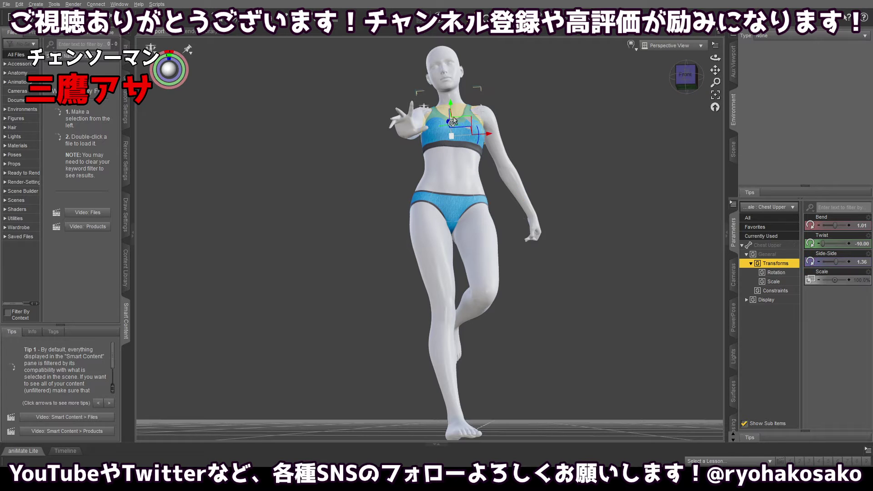
drag(452, 121, 459, 162)
click(451, 155)
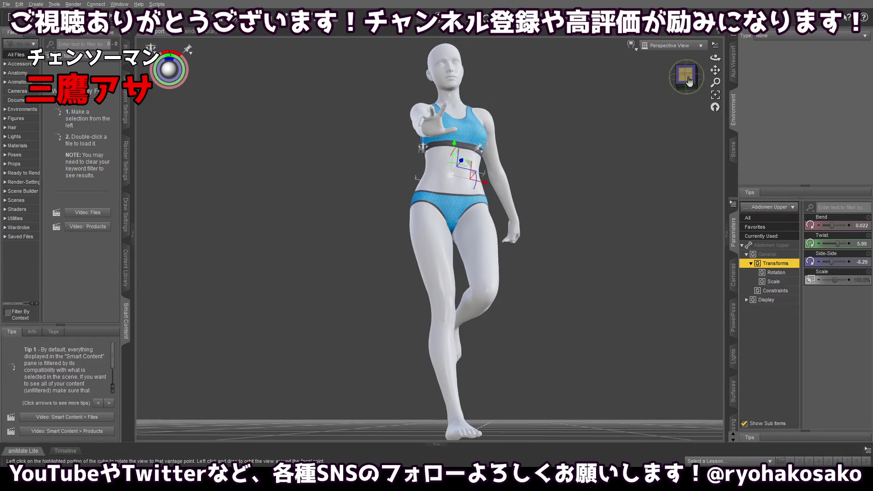
drag(689, 80, 680, 75)
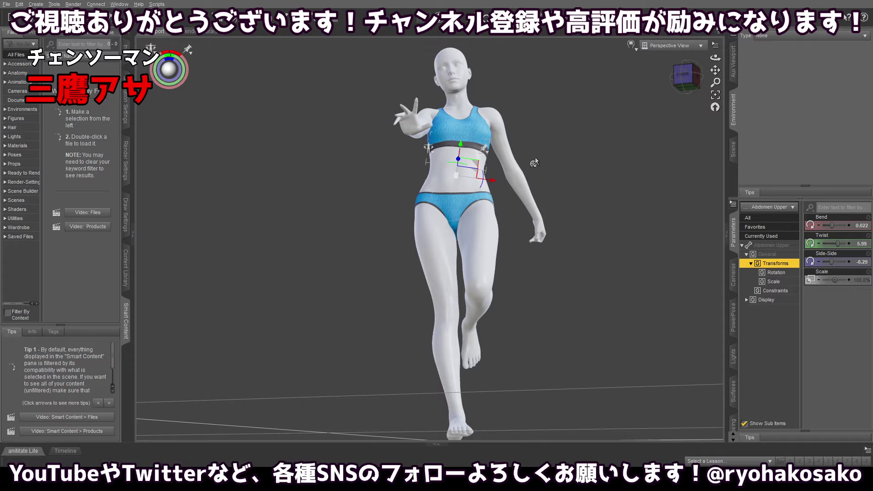
key(Escape)
click(439, 197)
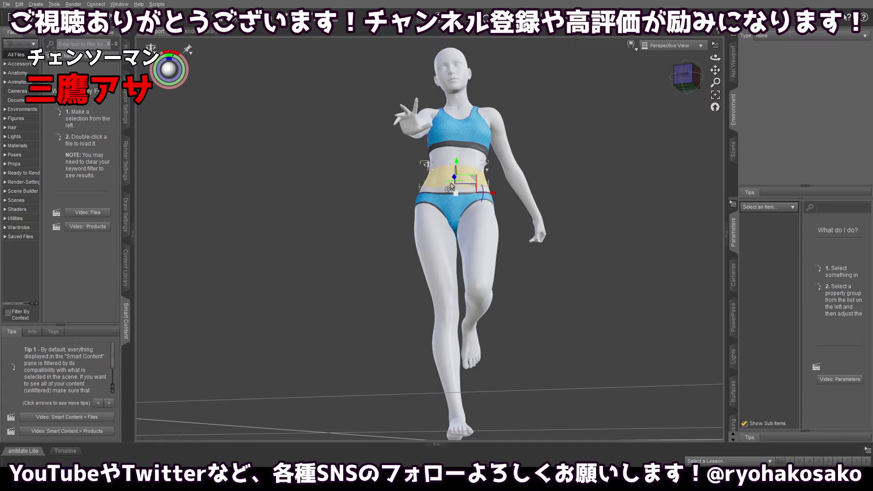
Twist the lower abdomen to 15.
drag(452, 184, 463, 187)
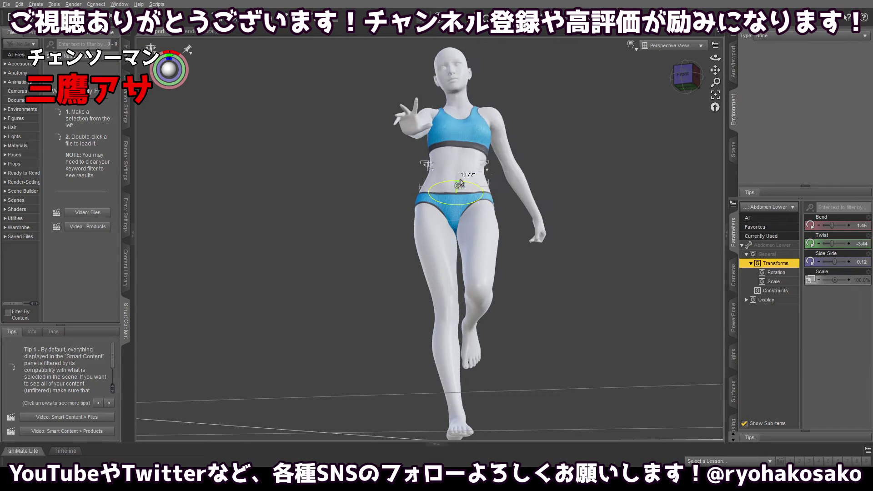
click(407, 181)
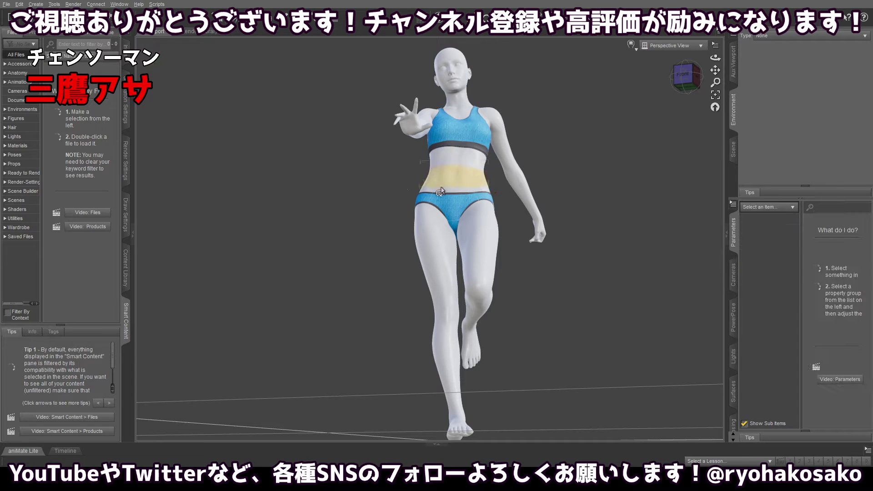
click(443, 189)
drag(453, 181, 462, 181)
click(573, 181)
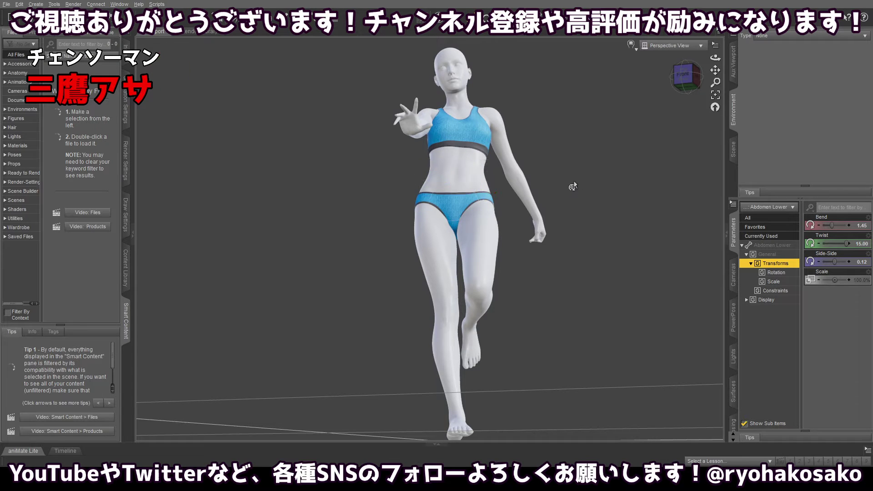
Twist the pelvis to about -8.2.
click(459, 198)
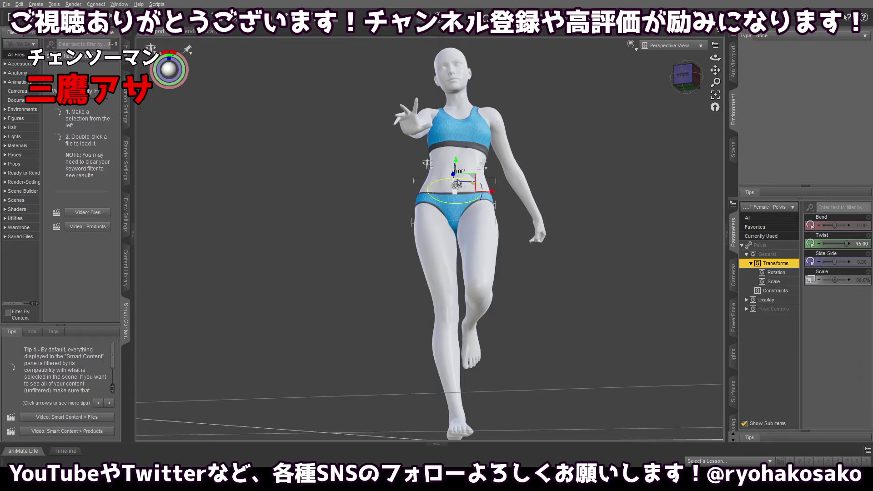
drag(460, 186, 451, 181)
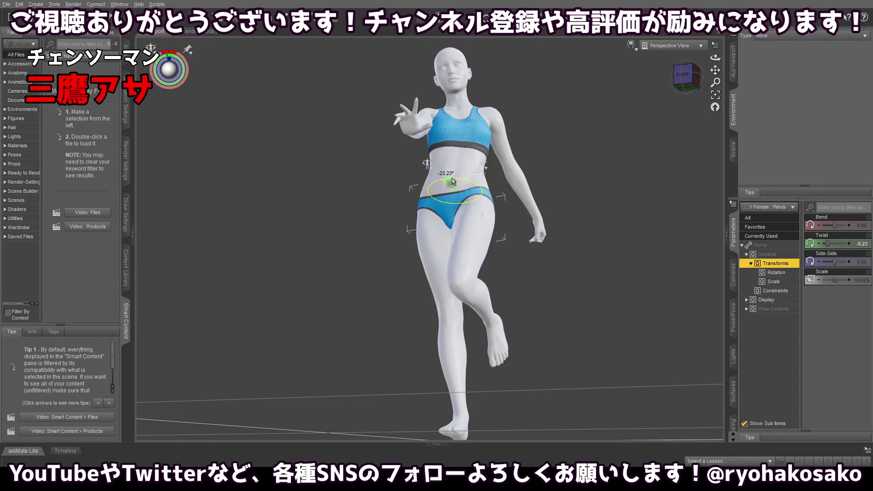
drag(684, 76, 691, 77)
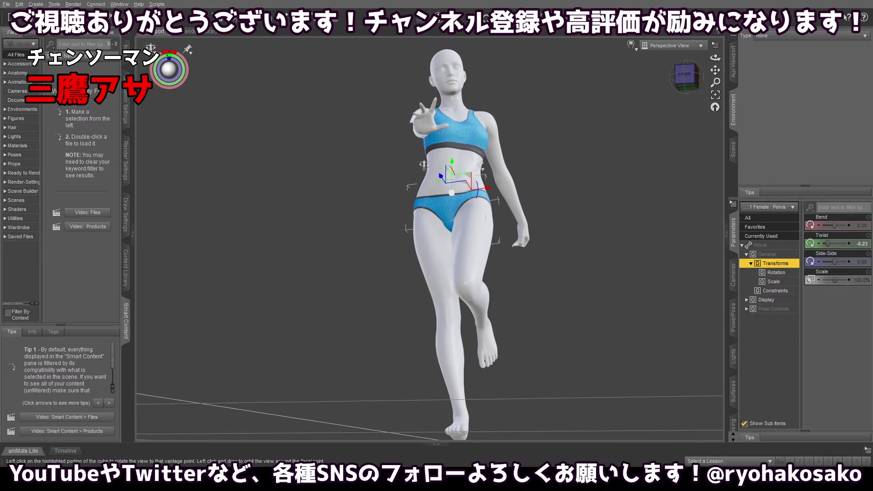
click(622, 113)
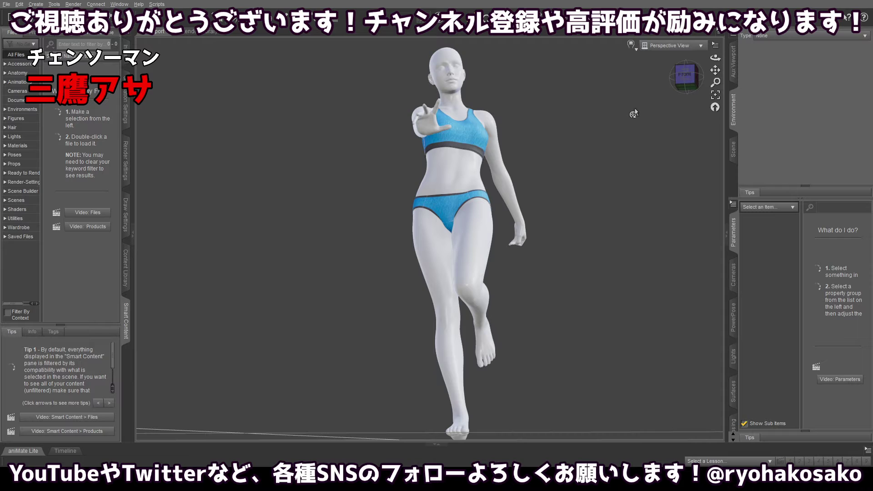
Show the scene hierarchy and select the Genesis 8.1 Female root node.
click(733, 64)
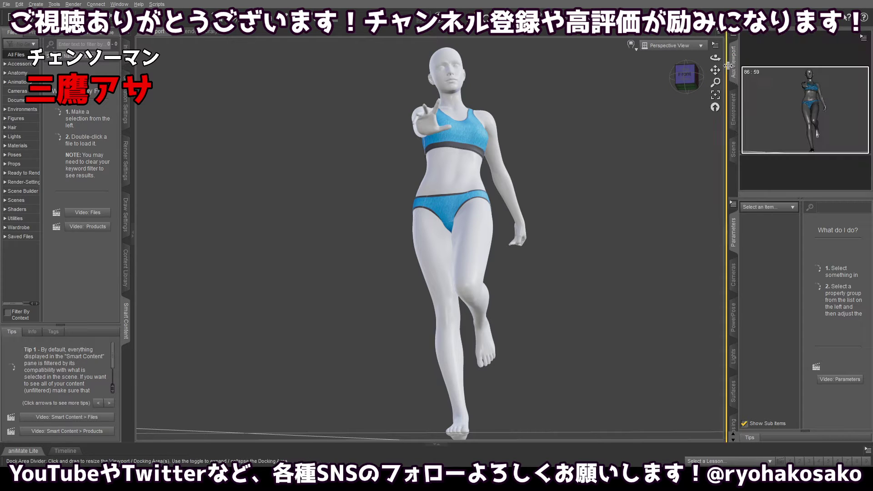
click(733, 152)
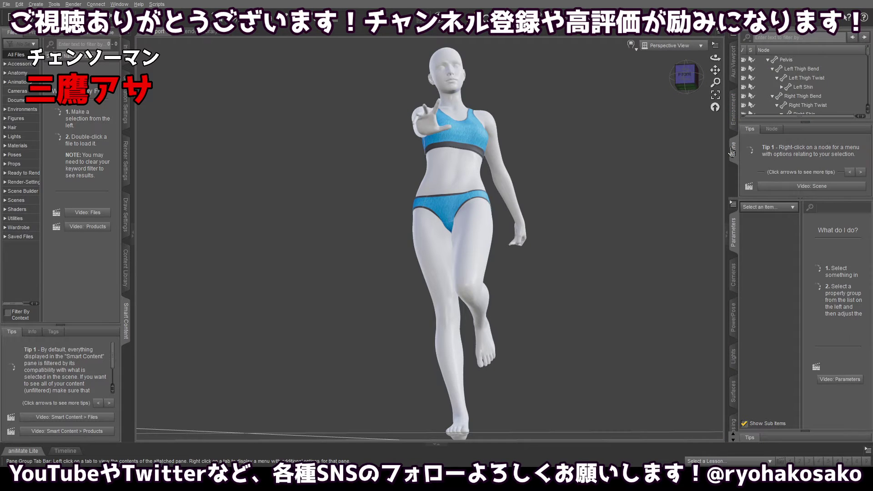
click(732, 153)
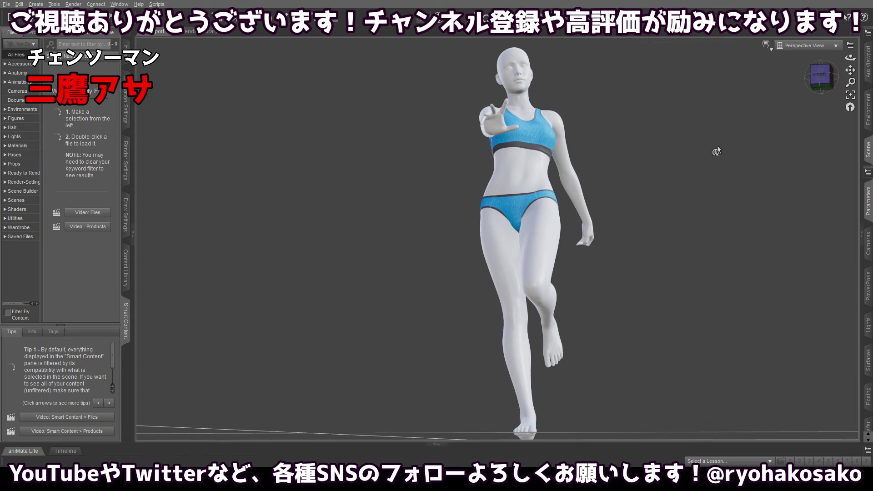
click(868, 153)
click(869, 154)
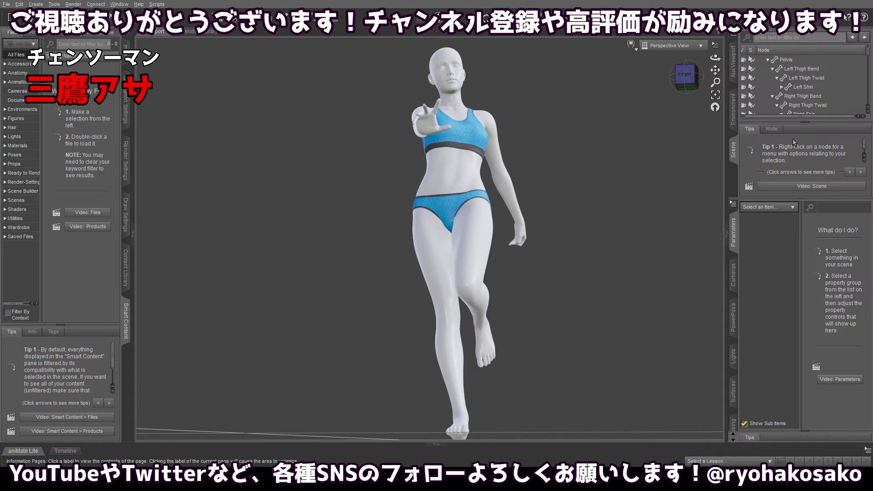
scroll(789, 70, up, 1)
click(789, 60)
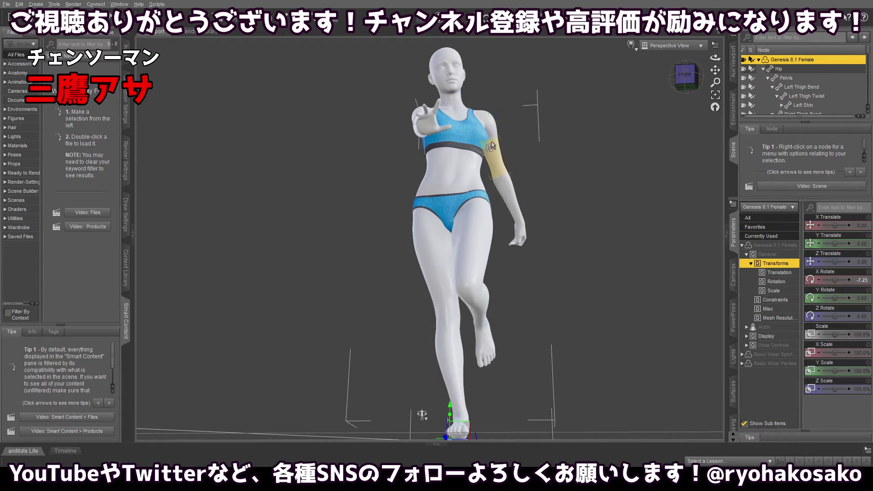
Rotate the left shoulder to about 39.7 front-back, -27.9 bend and -5 twist, bringing the left arm closer to the body.
click(489, 125)
drag(490, 147, 494, 154)
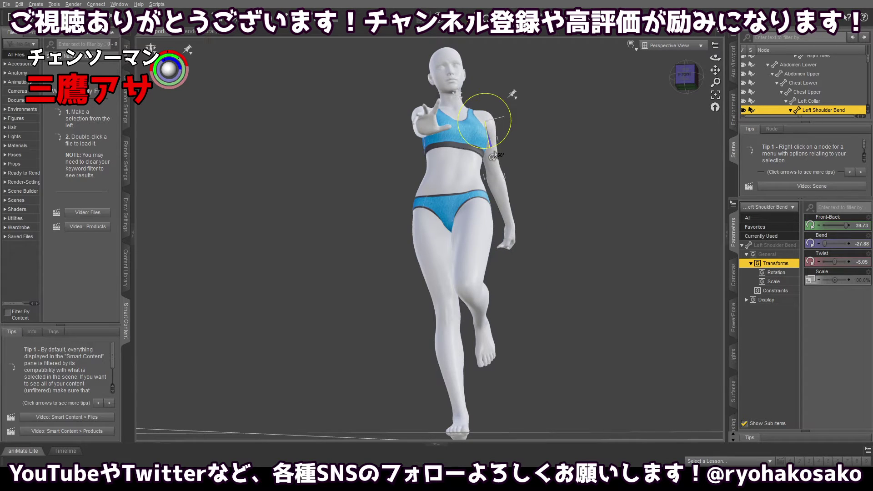
drag(685, 78, 524, 81)
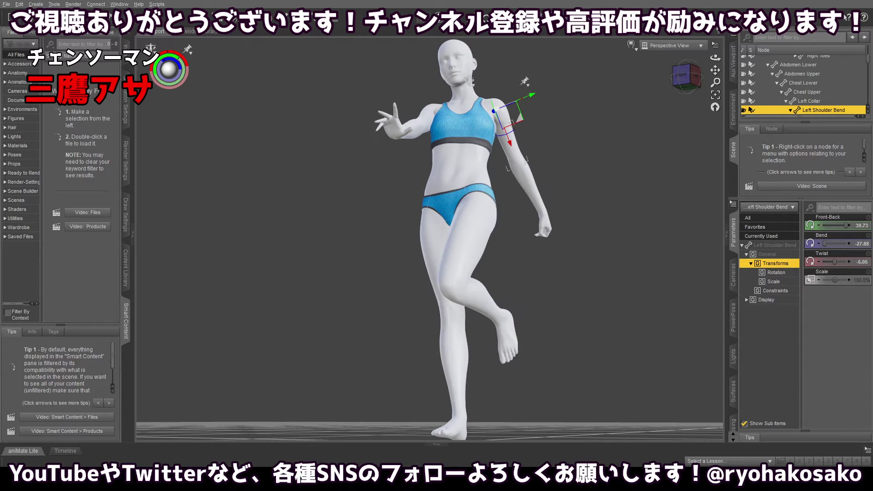
mouse_move(524, 81)
mouse_down()
mouse_move(529, 71)
mouse_move(517, 88)
mouse_up()
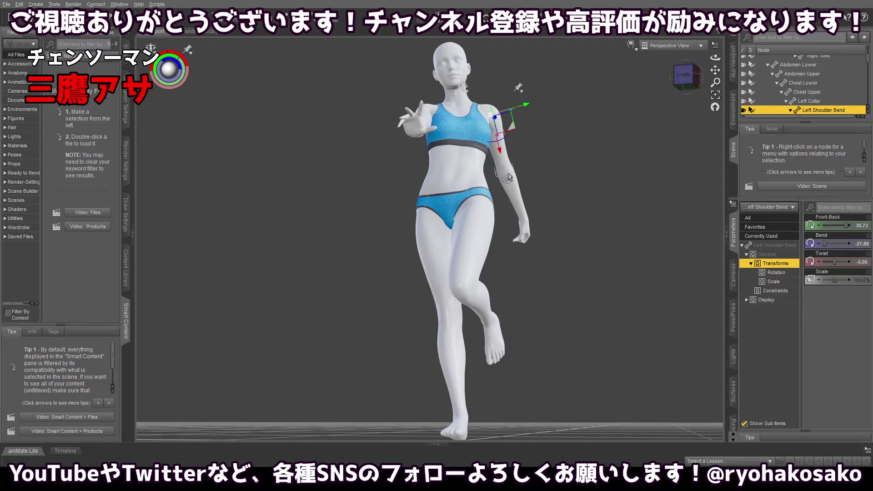
click(684, 74)
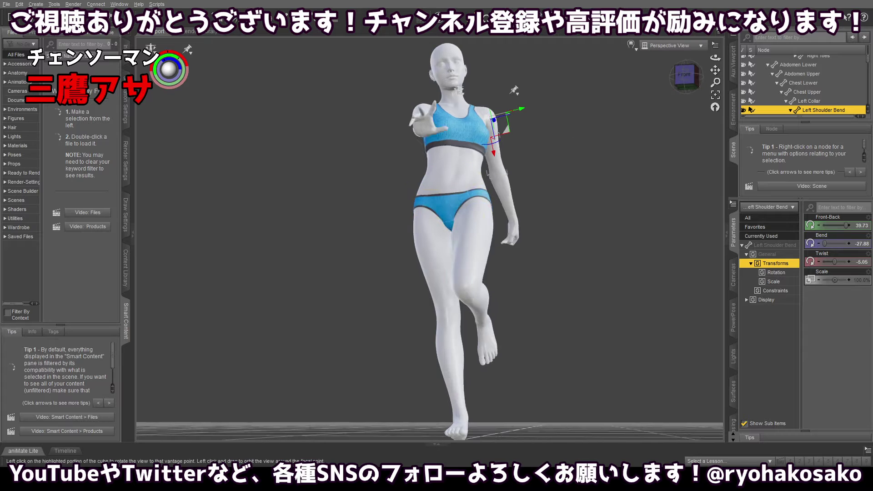
drag(684, 74, 685, 77)
Twist the pelvis to about -2.7.
click(454, 170)
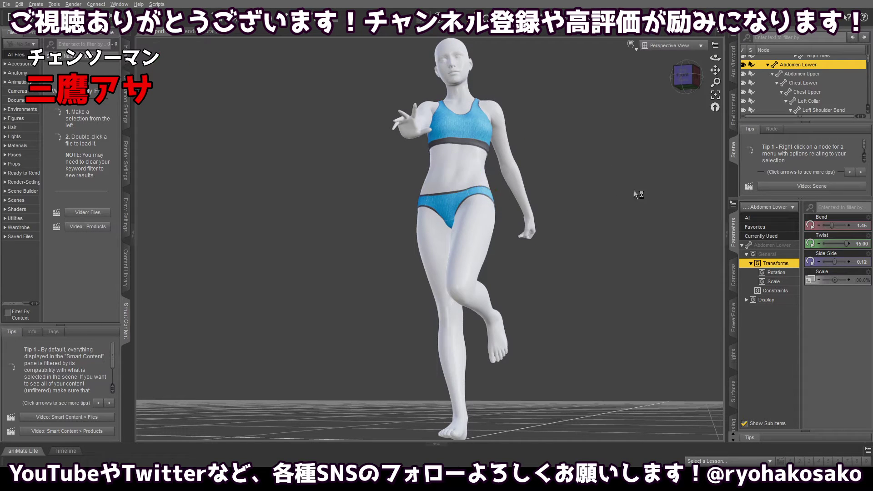
click(464, 191)
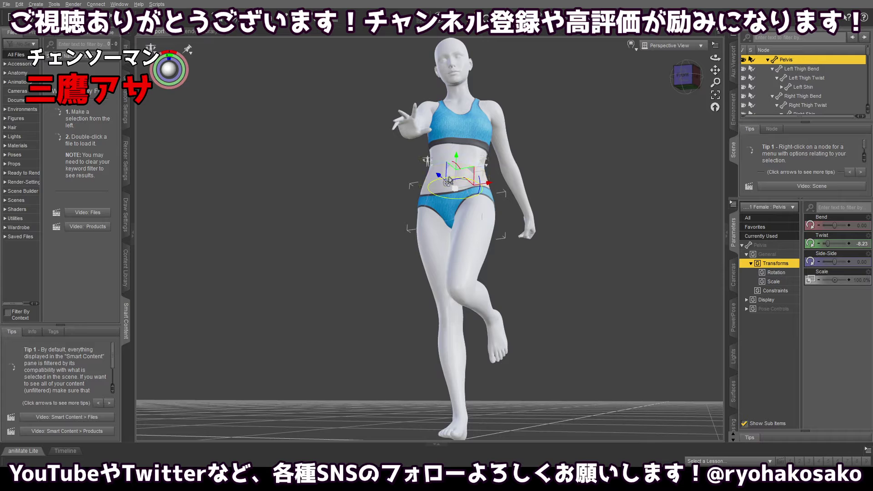
drag(449, 182, 449, 179)
Tilt the whole Genesis 8.1 Female figure backward to an X rotation of about -13.2.
drag(686, 77, 639, 91)
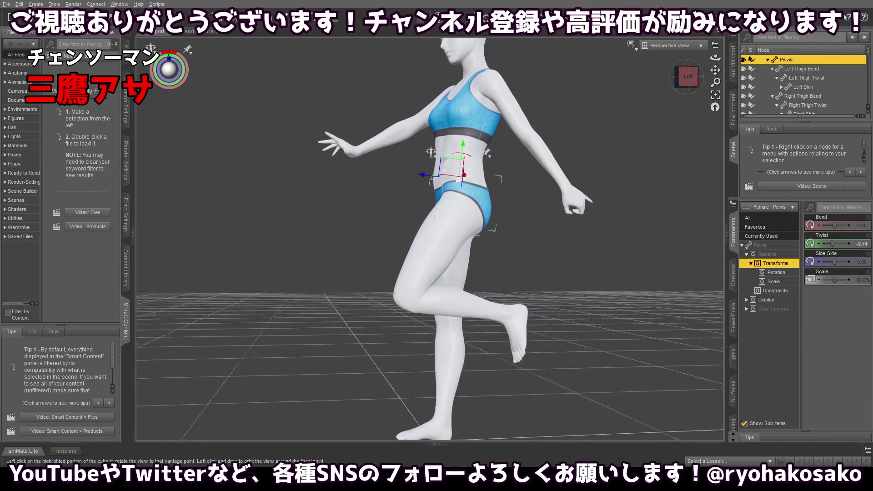
scroll(786, 69, up, 1)
click(791, 60)
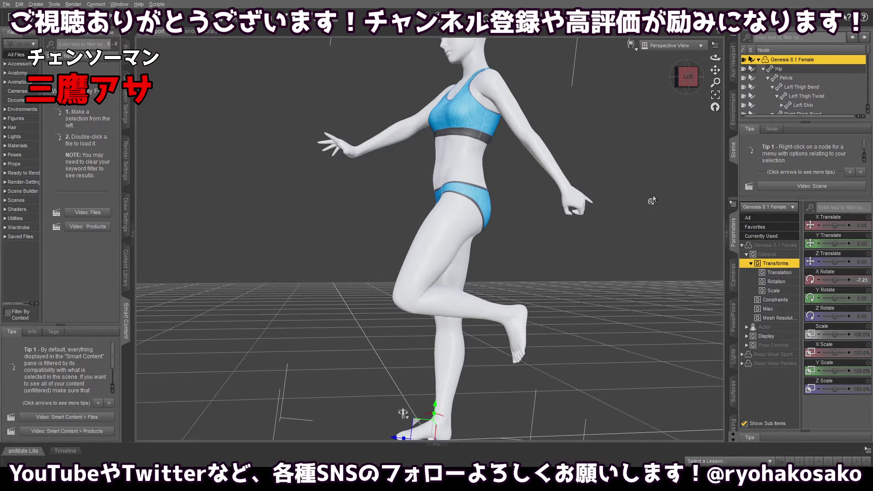
drag(434, 412, 441, 418)
key(ctrl+z)
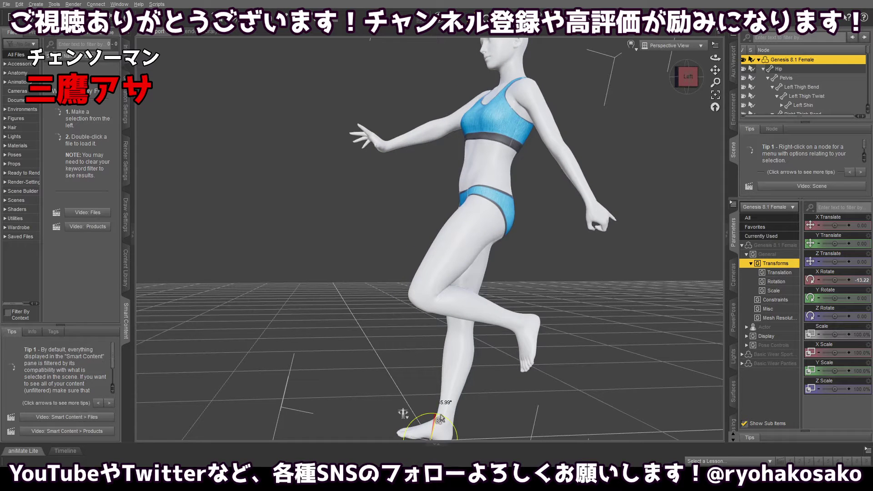
Rotate the right foot to about 20.3 bend, -5.3 side-side and -14 twist.
click(430, 425)
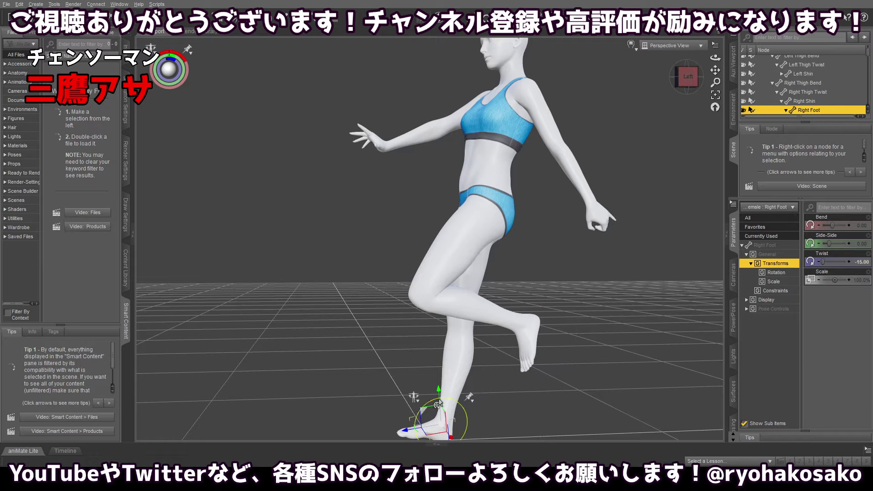
drag(430, 404, 424, 409)
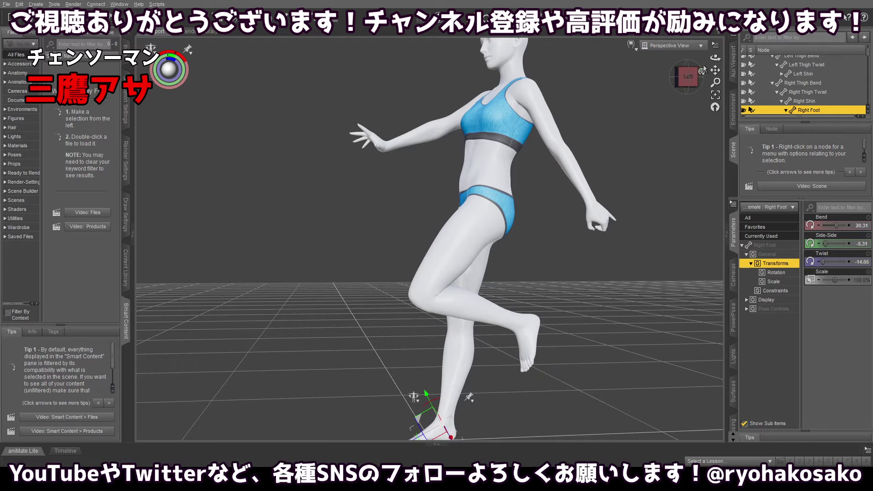
mouse_move(686, 77)
mouse_down()
mouse_move(704, 73)
mouse_move(683, 81)
mouse_up()
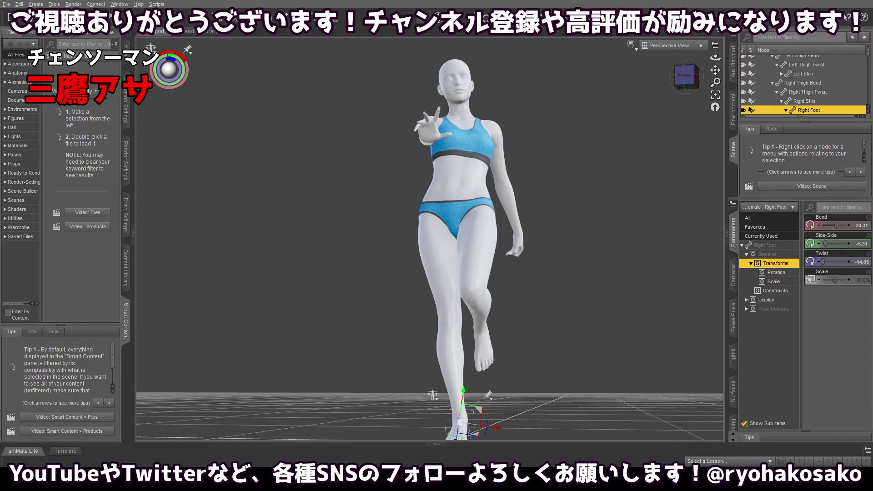
Lower the right arm by rotating the right shoulder to about 12.9 front-back, 28.6 bend and 77 twist.
click(675, 72)
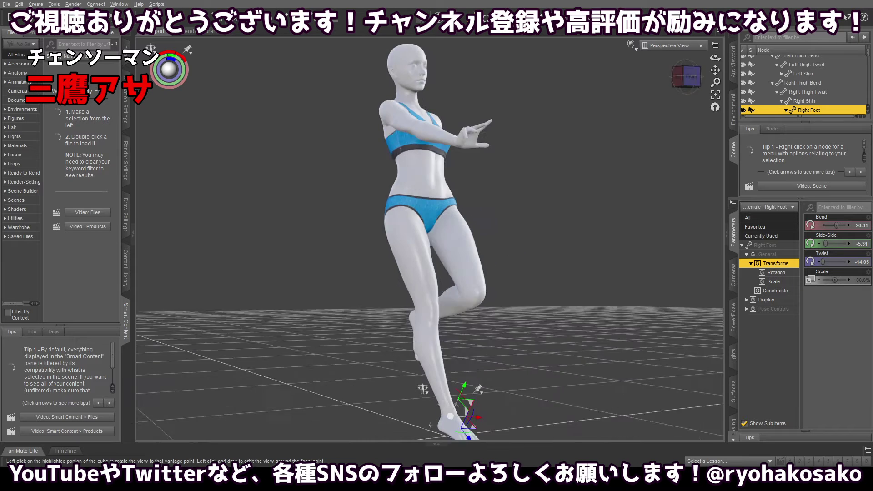
click(359, 94)
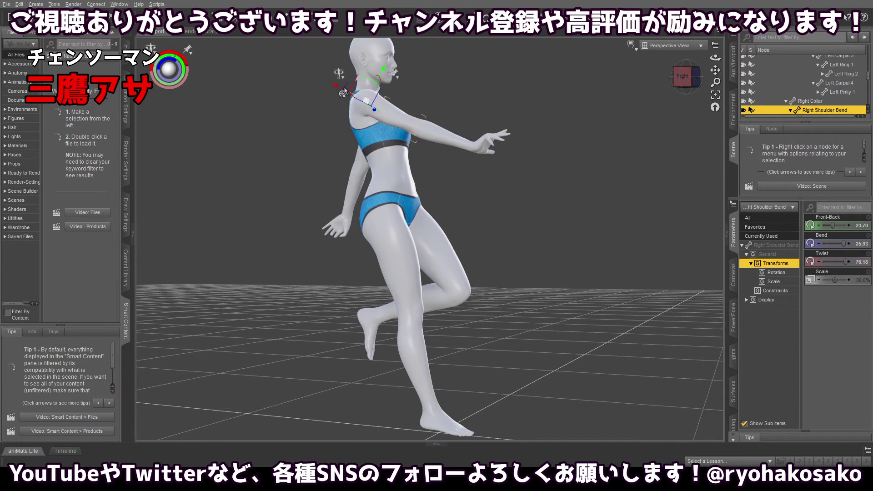
drag(342, 93, 612, 82)
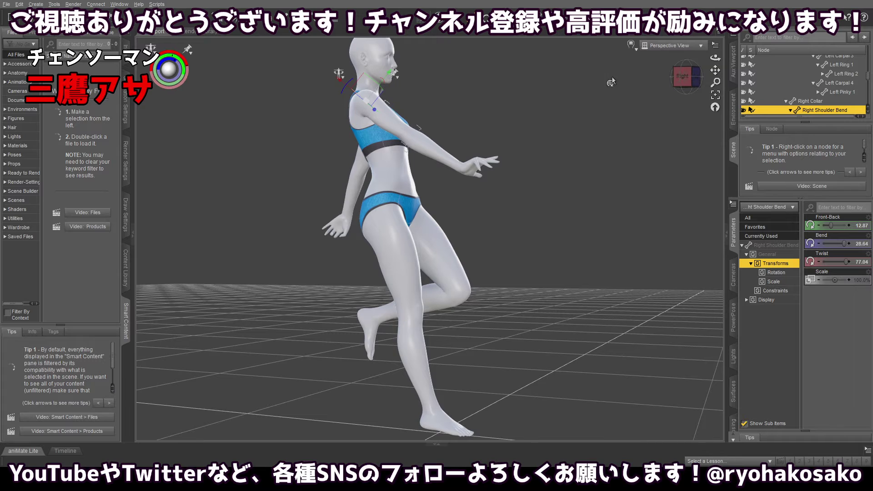
click(696, 78)
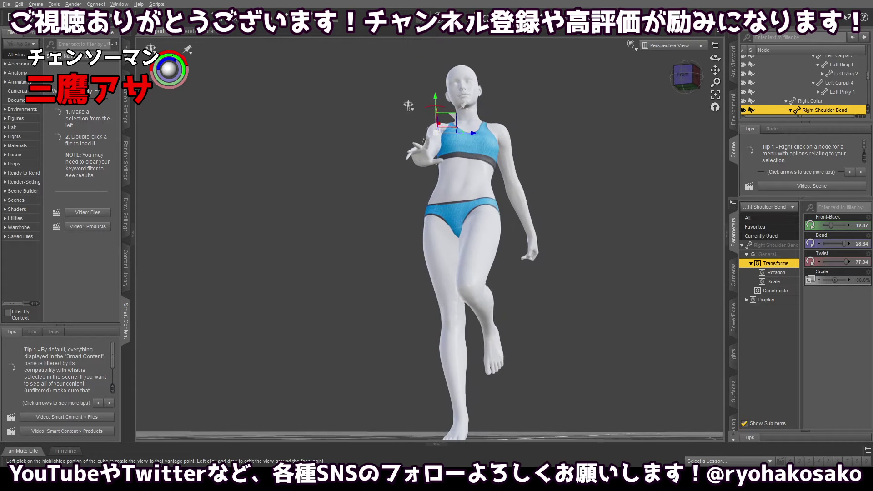
click(598, 113)
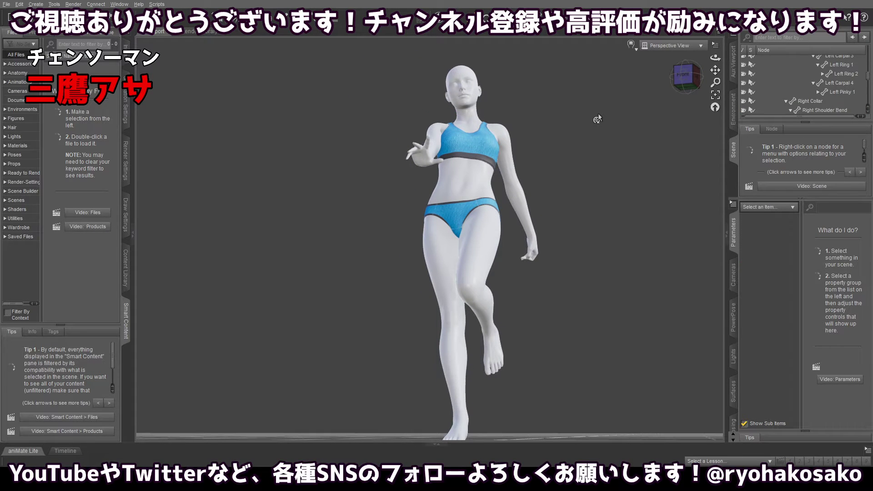
mouse_move(682, 78)
mouse_down()
mouse_move(661, 81)
mouse_move(672, 80)
mouse_up()
click(686, 75)
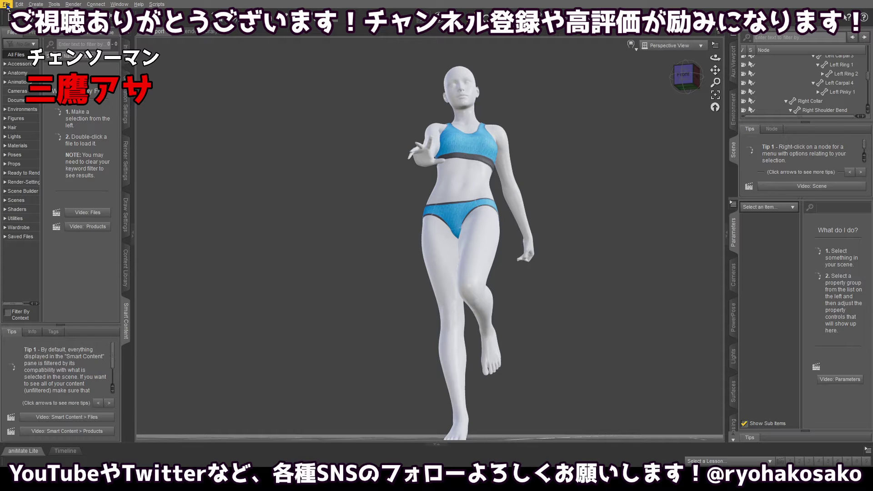
Tilt the whole figure forward to a more upright stance and set the right foot to about 1.4 bend, -8.4 side-side and -15 twist.
click(700, 84)
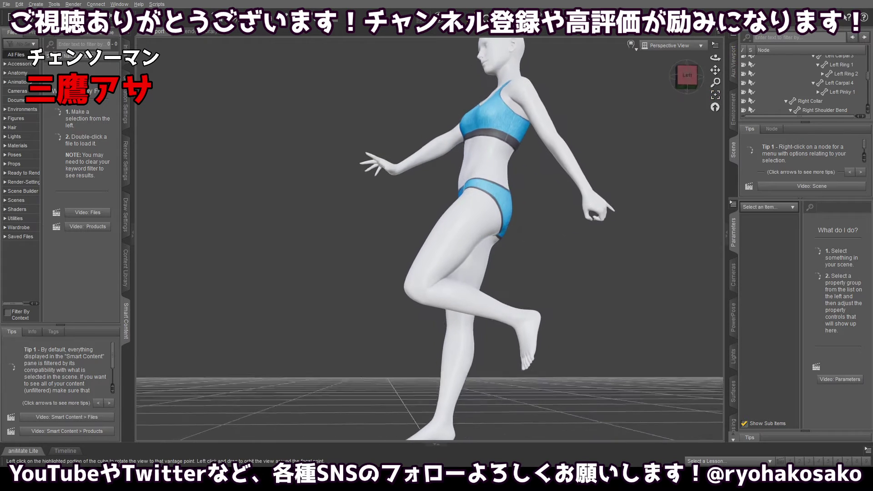
click(808, 70)
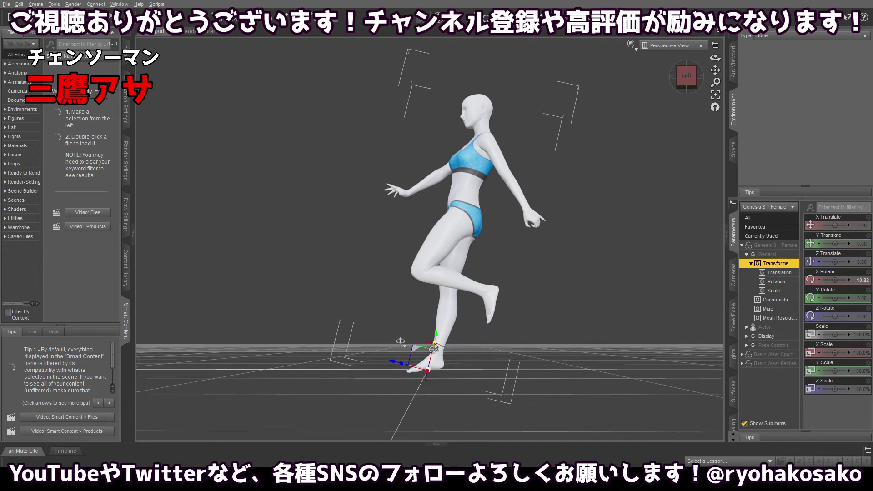
drag(438, 343, 421, 331)
click(456, 359)
click(431, 363)
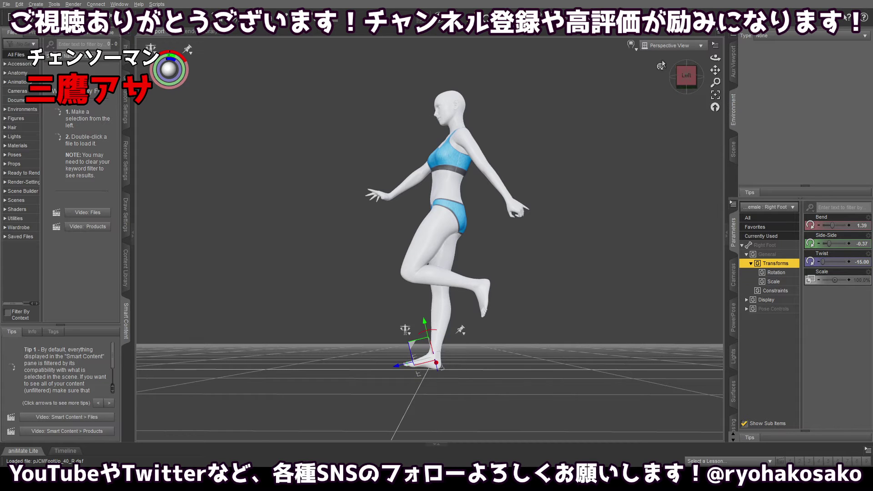
click(683, 81)
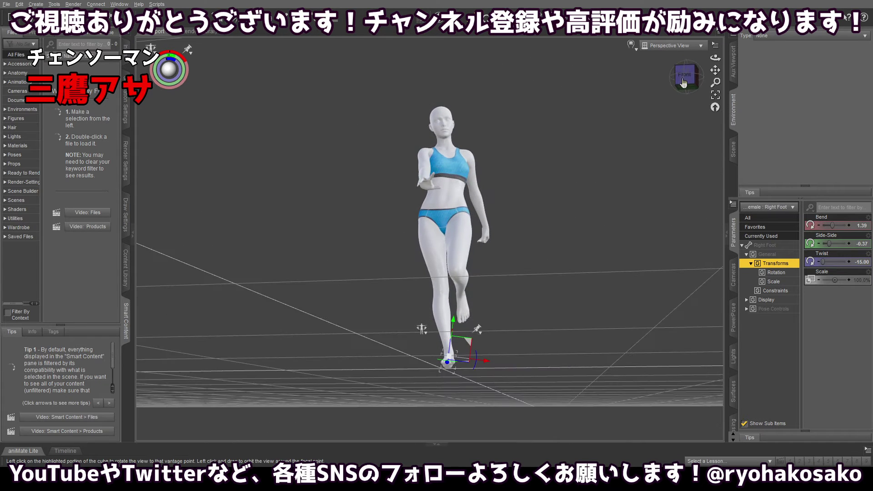
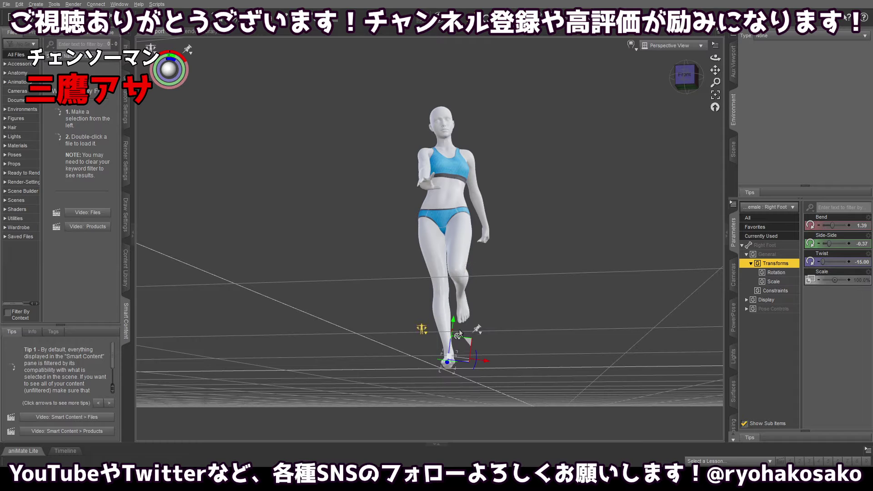
Rotate the right foot to a twist of about -4.8.
drag(475, 360, 473, 358)
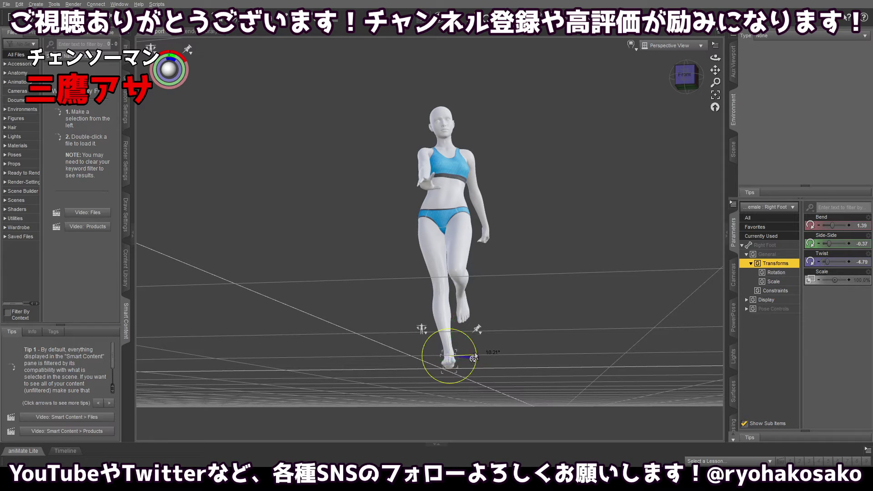
click(562, 325)
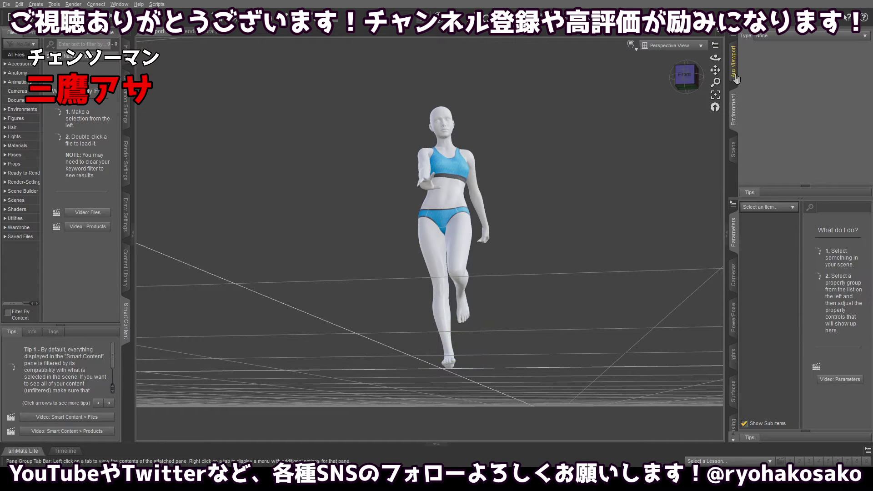
Select the whole Genesis 8.1 Female figure and tilt it slightly toward its right side.
click(733, 72)
click(734, 103)
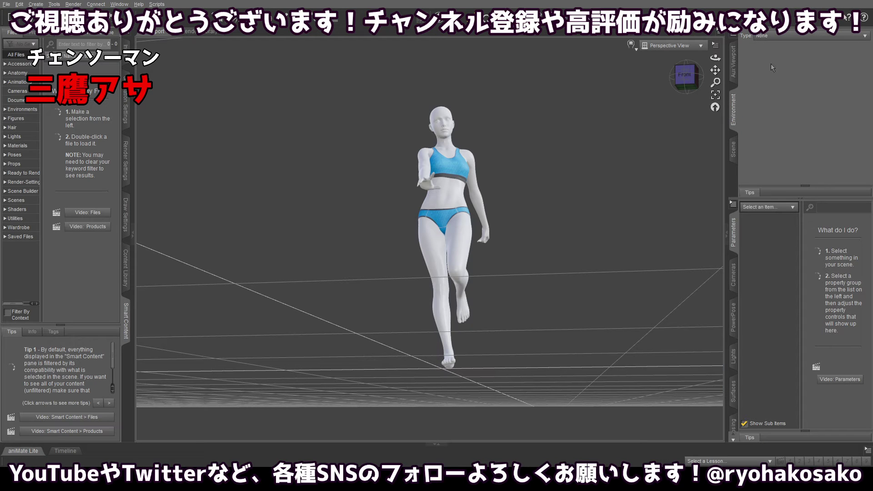
scroll(721, 155, down, 2)
click(733, 149)
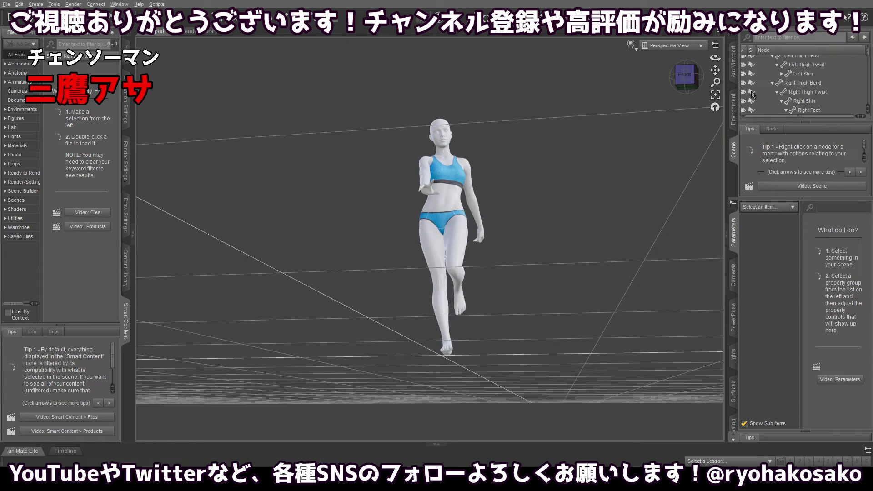
scroll(784, 65, up, 2)
click(783, 64)
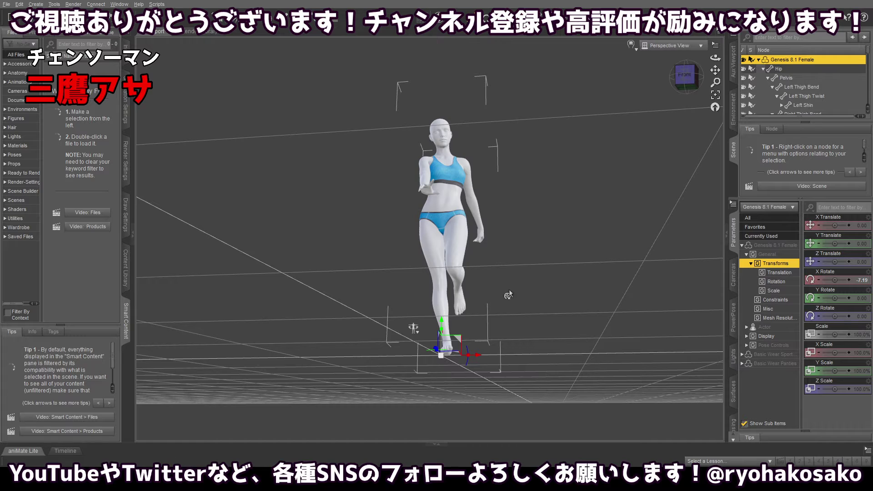
drag(466, 351, 475, 348)
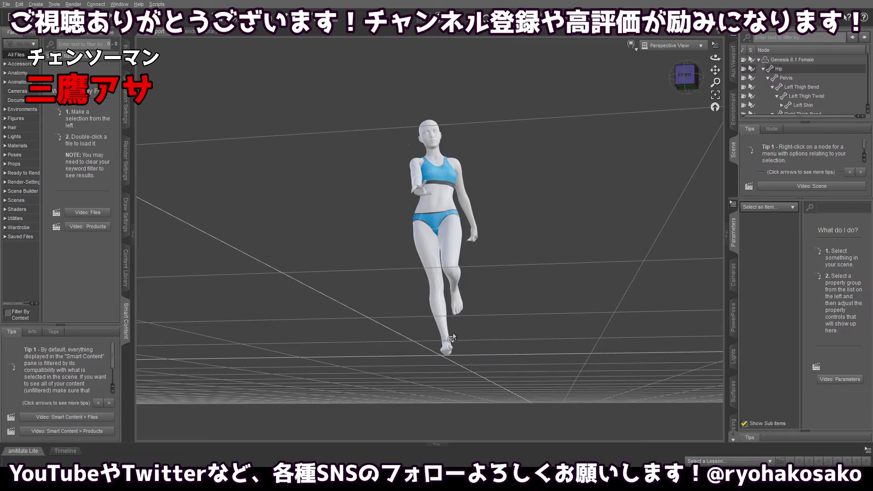
Rotate the standing right foot slightly to compensate for the figure's sideways tilt.
click(446, 348)
drag(471, 344, 471, 339)
click(531, 310)
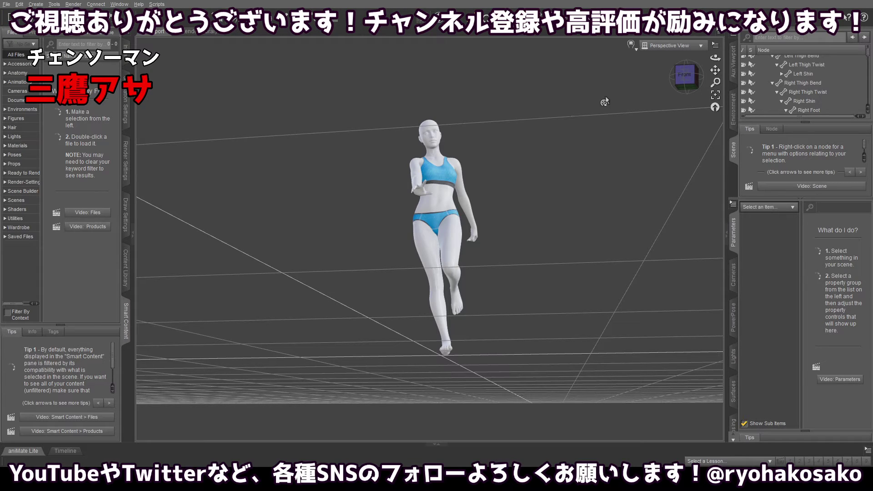
Rotate the upper chest to about 1.8 bend and -2.8 side-side.
drag(679, 80, 678, 74)
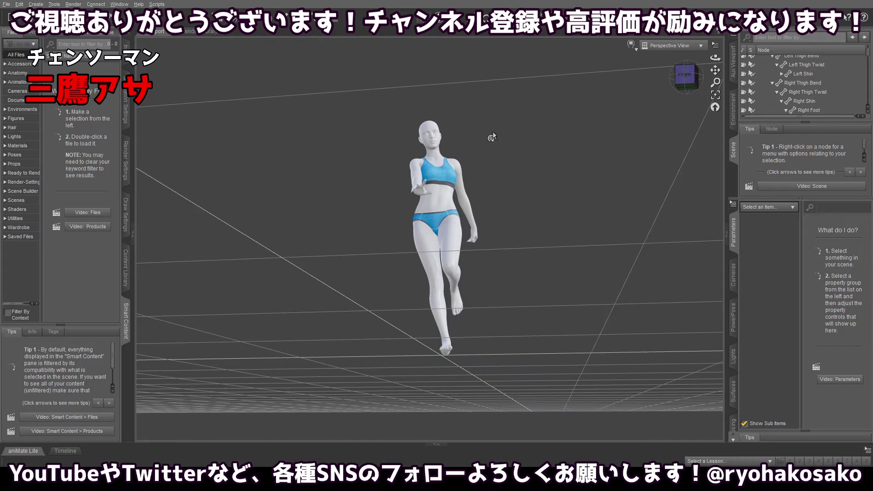
scroll(493, 137, up, 5)
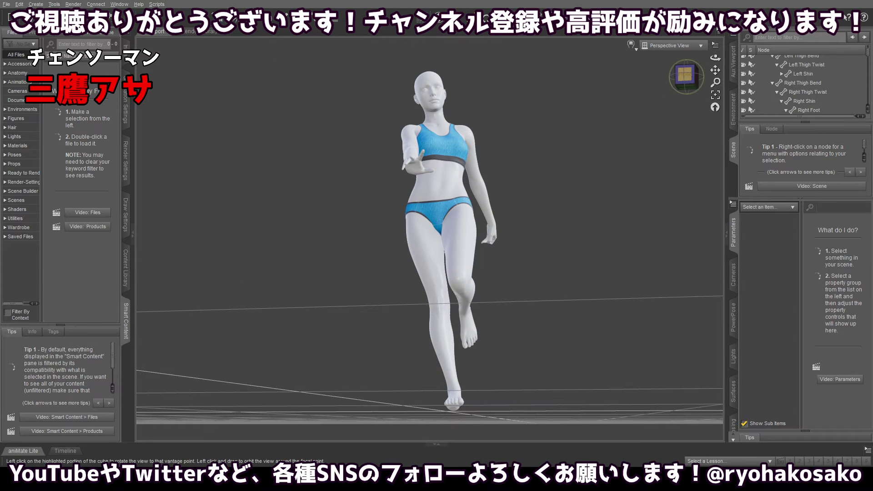
click(689, 79)
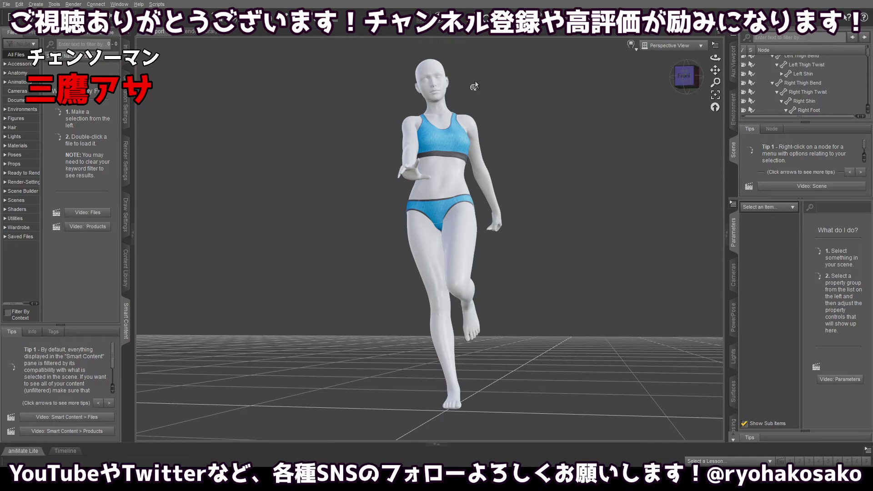
click(439, 127)
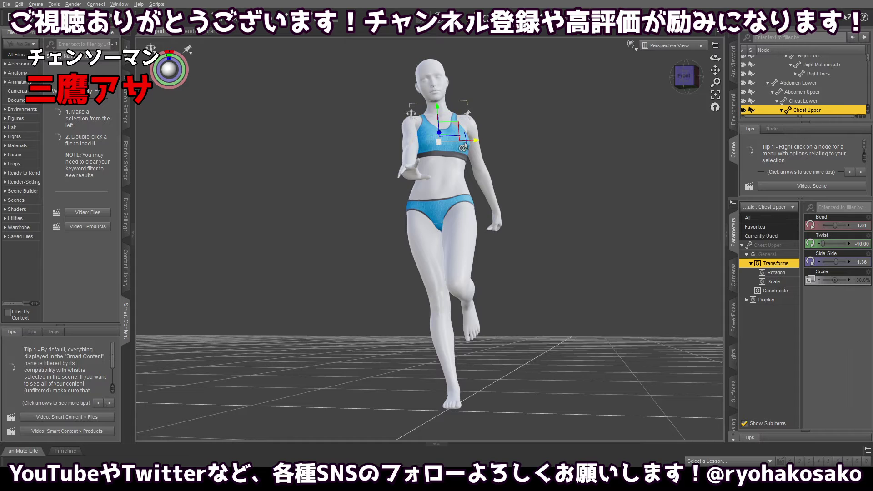
drag(463, 140, 463, 139)
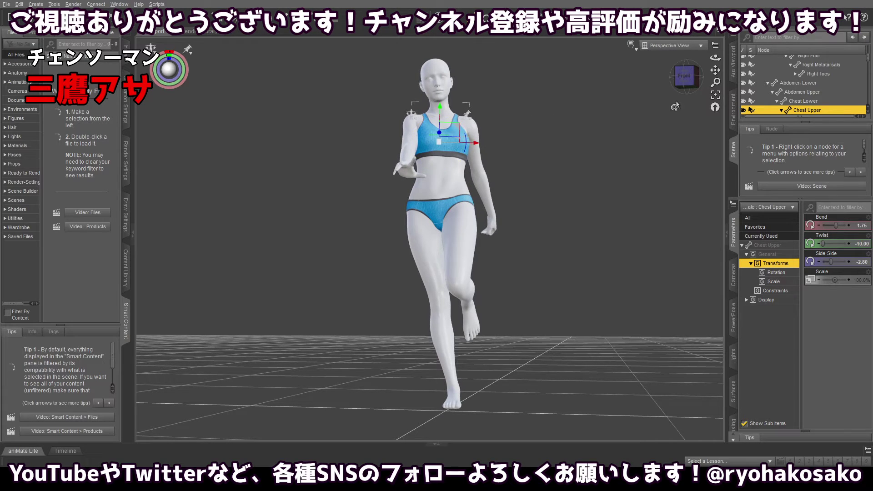
drag(684, 81, 686, 71)
click(579, 110)
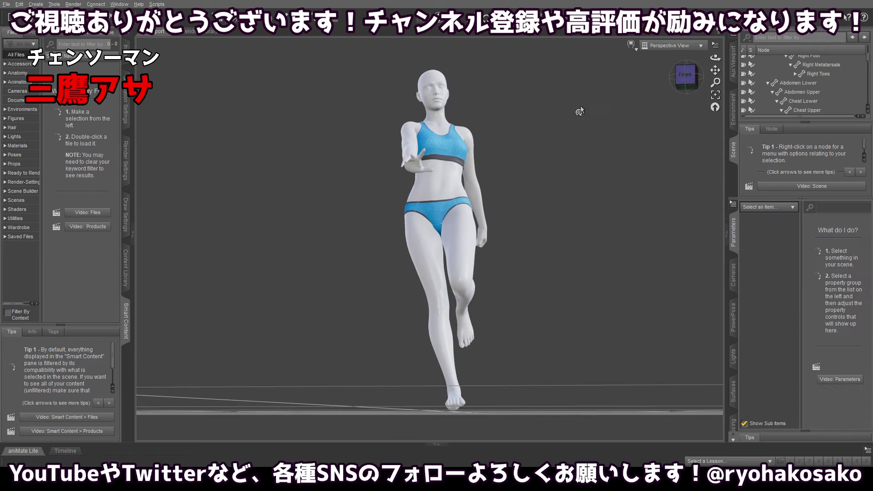
Tilt the lower neck sideways toward the figure's right to a side-side value of about 15.
click(437, 126)
drag(458, 119, 460, 123)
click(511, 108)
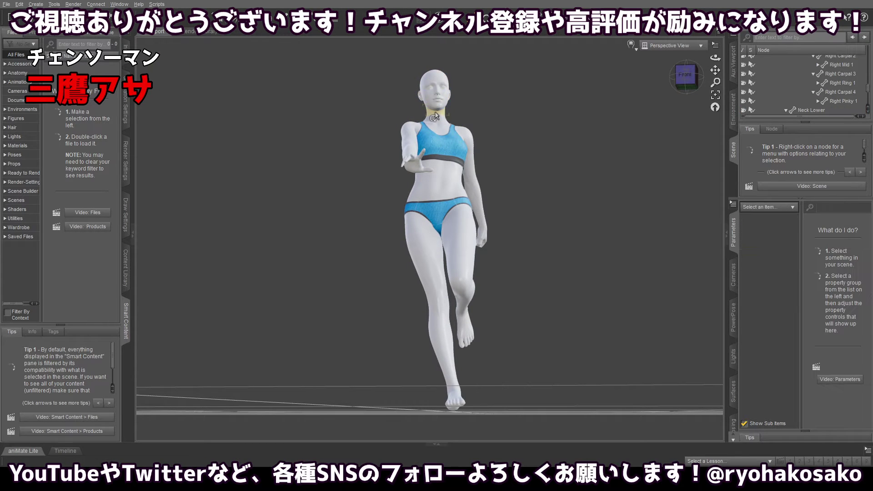
click(435, 117)
drag(459, 120, 459, 117)
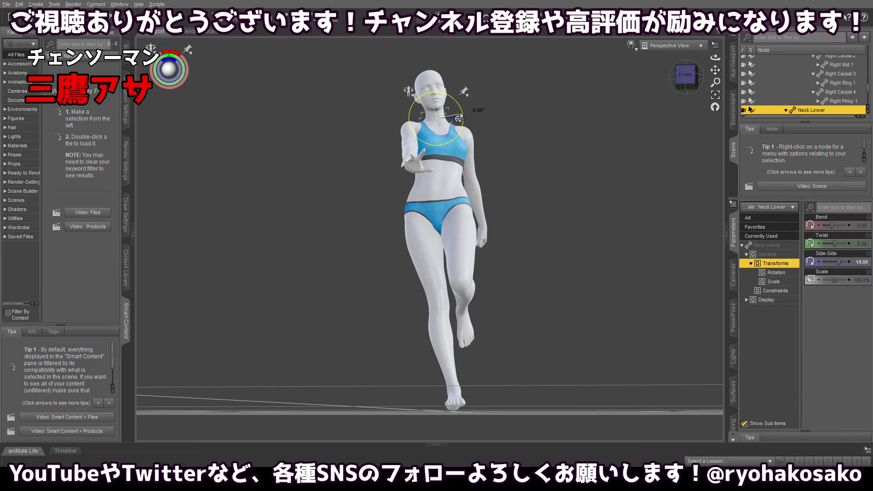
click(545, 97)
Swing the extended right arm inward at the shoulder so the hand reaches toward the front of the body.
click(689, 84)
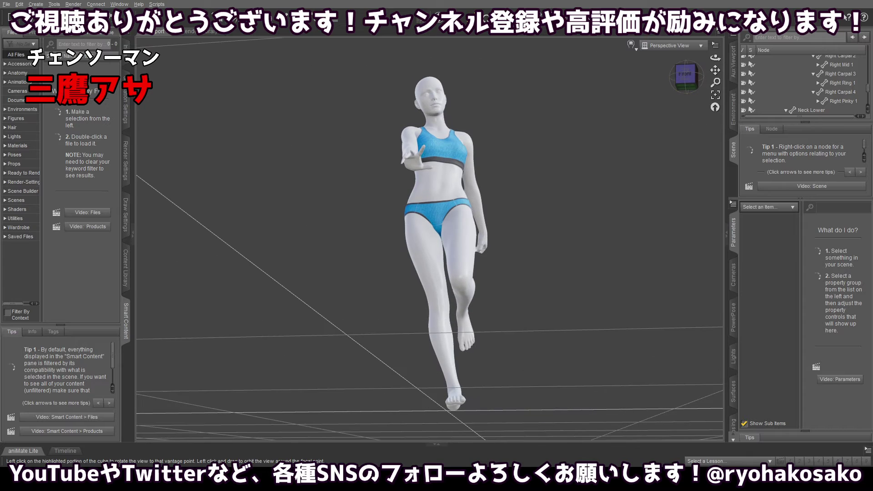
click(405, 137)
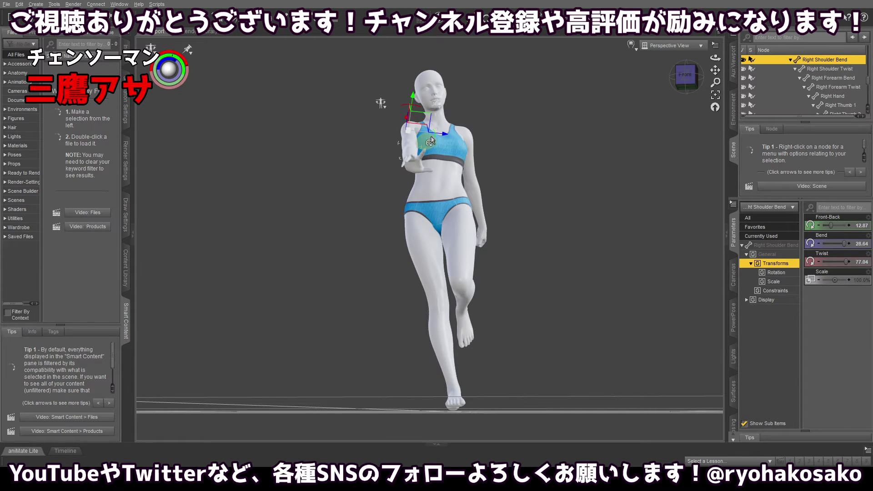
drag(429, 139, 435, 140)
click(549, 136)
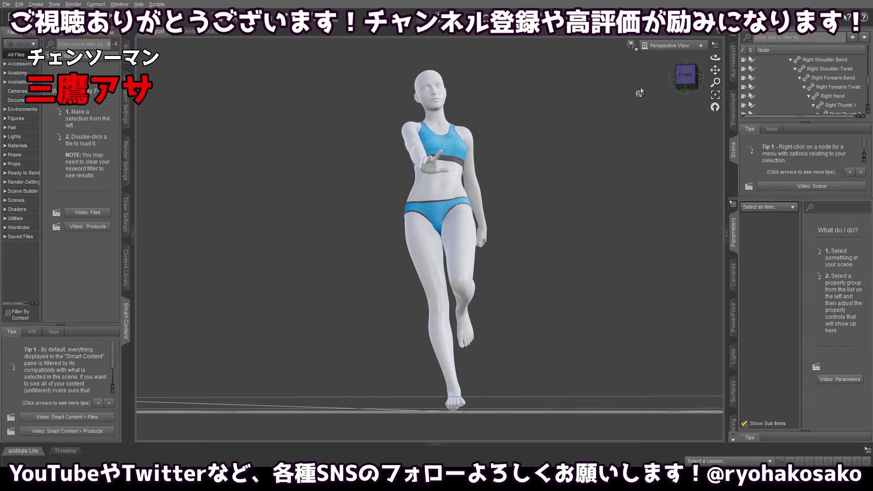
Rotate the left shoulder to about 39.9 front-back, -24.7 bend and -3 twist.
mouse_move(686, 77)
mouse_down()
mouse_move(686, 93)
mouse_move(685, 74)
mouse_up()
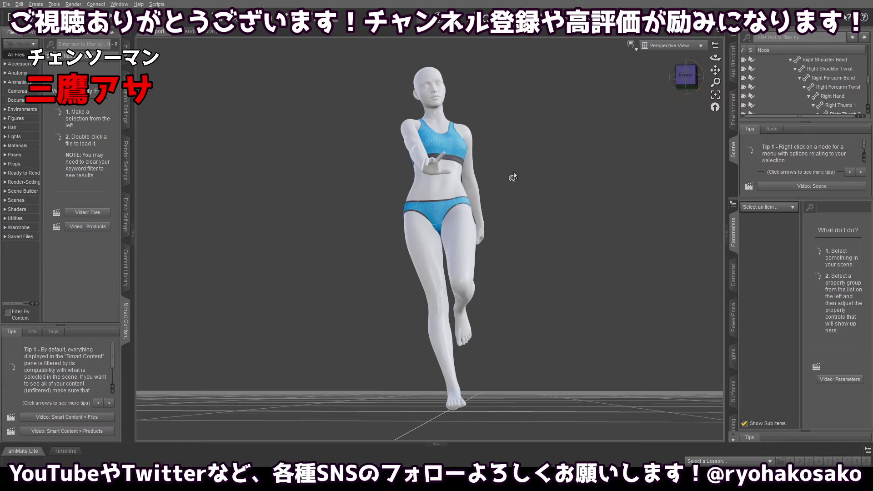
click(467, 171)
mouse_move(467, 171)
mouse_down()
mouse_move(476, 148)
mouse_move(471, 168)
mouse_move(473, 160)
mouse_up()
drag(685, 74, 696, 56)
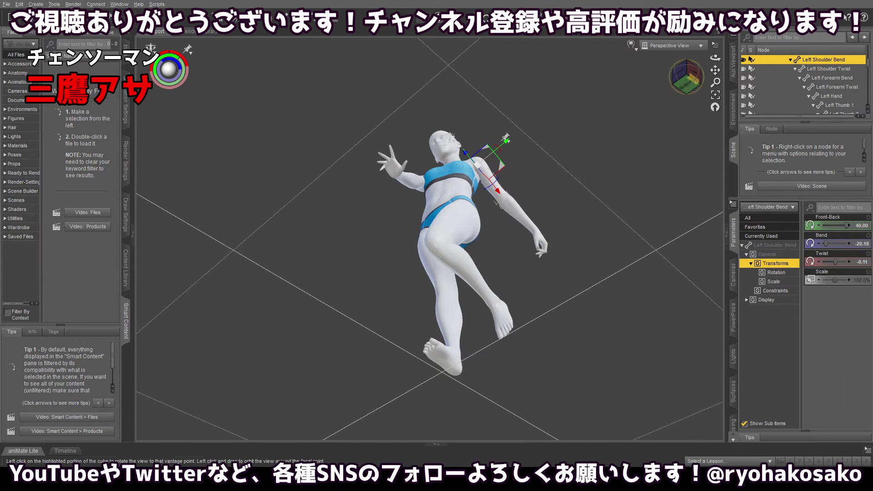
click(685, 75)
click(661, 96)
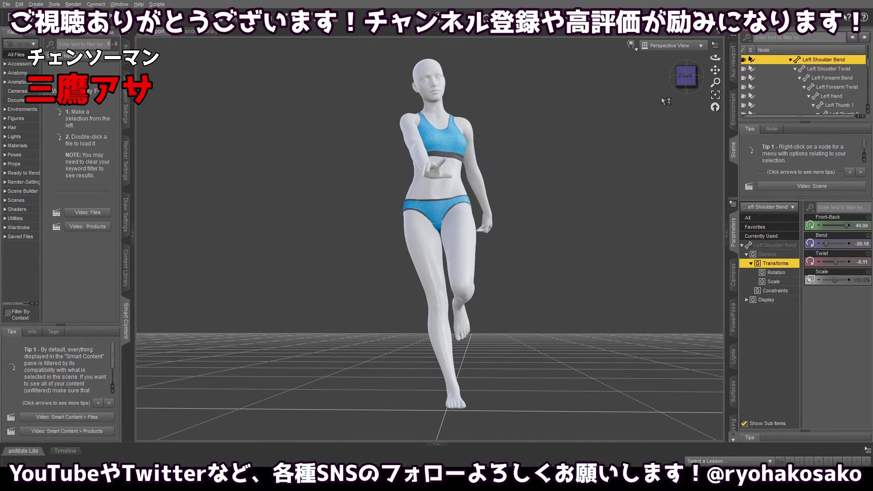
click(458, 138)
click(469, 151)
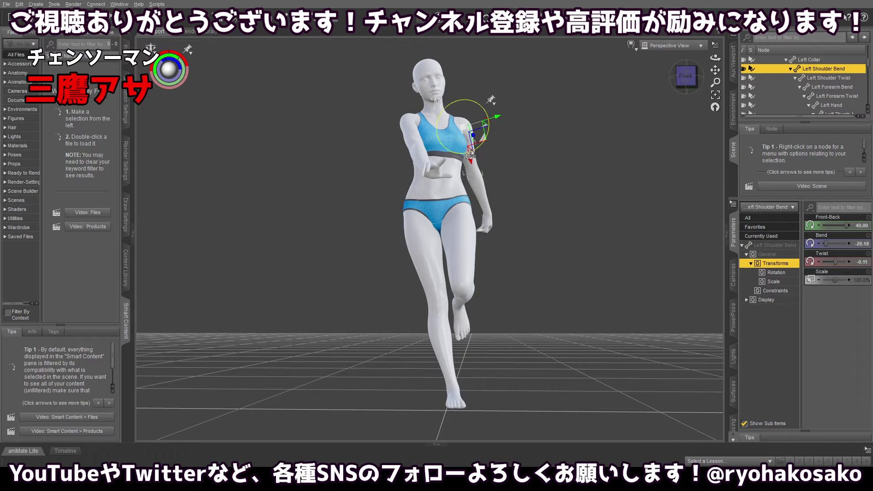
drag(471, 151, 471, 153)
mouse_move(686, 77)
mouse_down()
mouse_move(686, 61)
mouse_move(688, 70)
mouse_up()
click(639, 124)
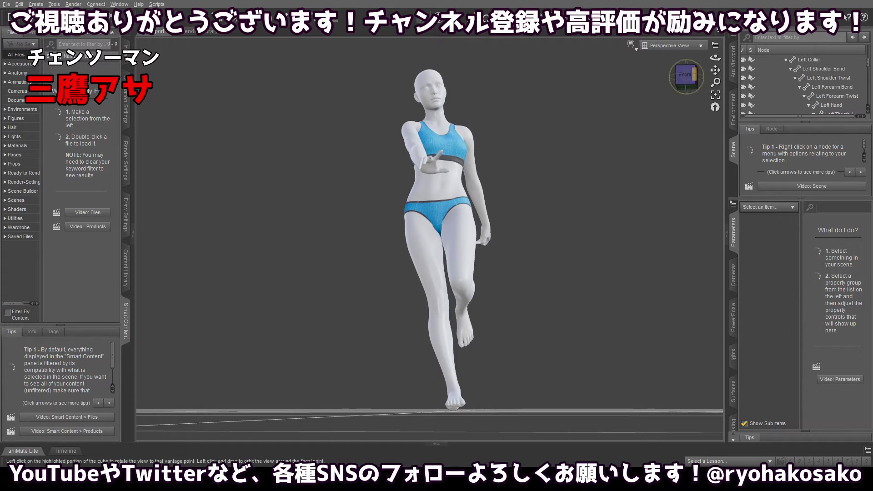
Try rotating the left shoulder to about 38.1 front-back, -40 bend and -13.3 twist, and undo it.
mouse_move(694, 74)
mouse_down()
mouse_move(704, 78)
mouse_move(695, 80)
mouse_up()
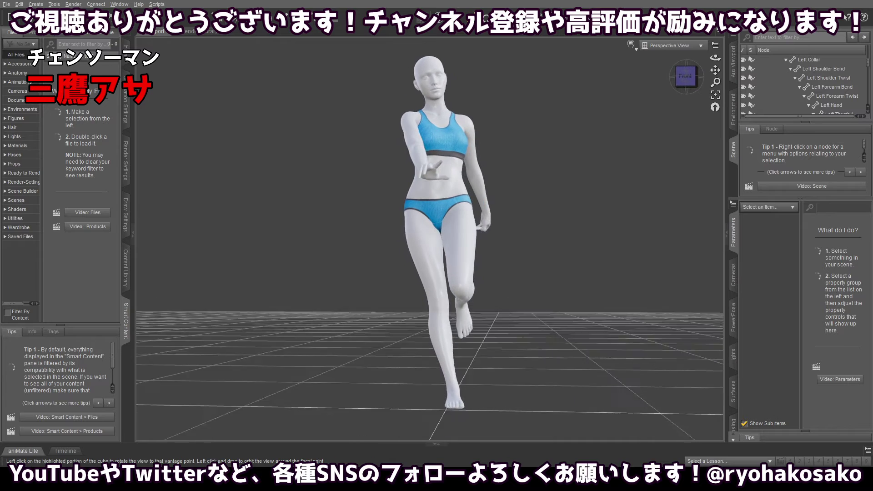
click(686, 76)
click(470, 141)
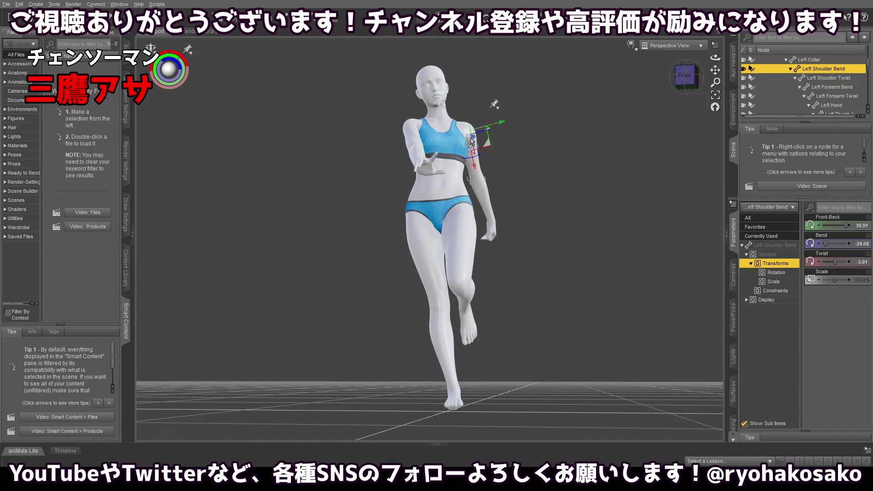
drag(471, 157, 470, 160)
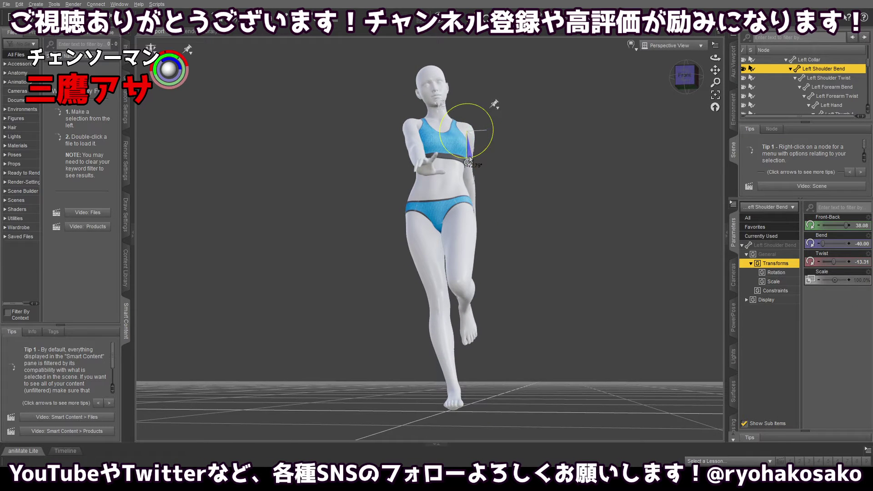
click(586, 153)
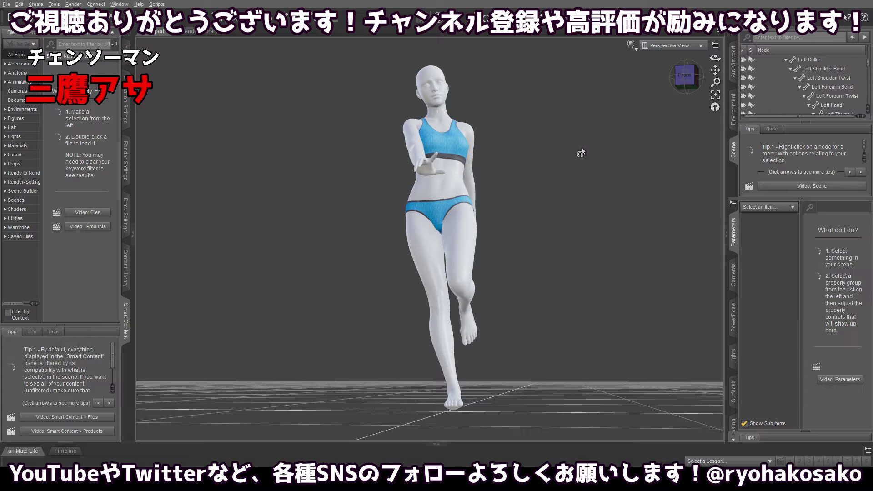
key(ctrl+z)
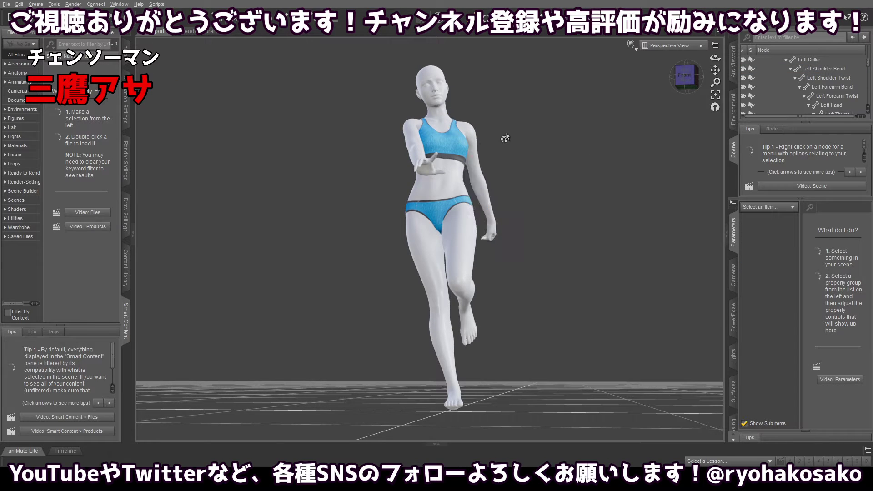
Rotate the left shoulder slightly so the arm sits closer to the body, and save the scene.
click(474, 158)
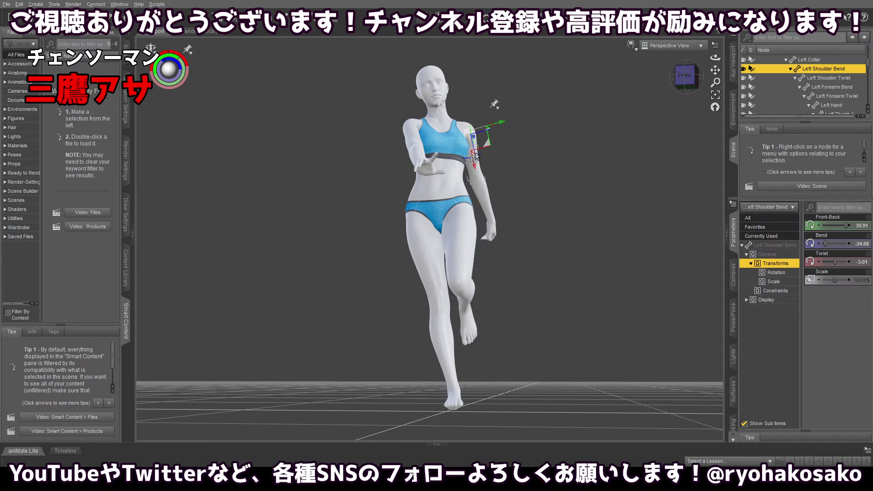
click(572, 142)
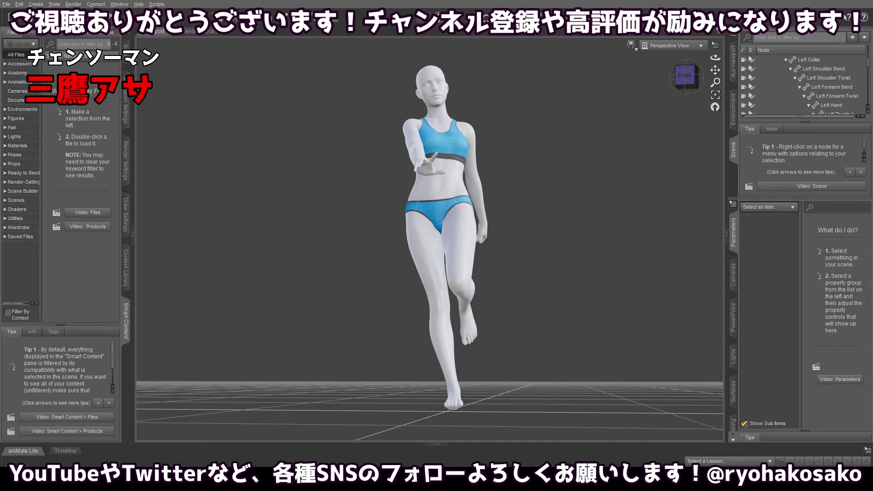
key(ctrl+s)
click(9, 5)
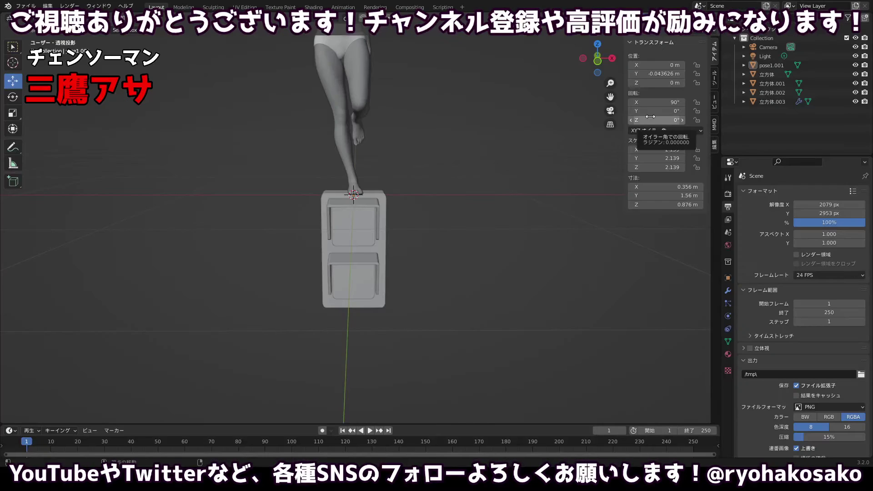
Switch to Blender and add a cylinder mesh at the 3D cursor beneath the figure's standing foot.
drag(441, 149, 435, 134)
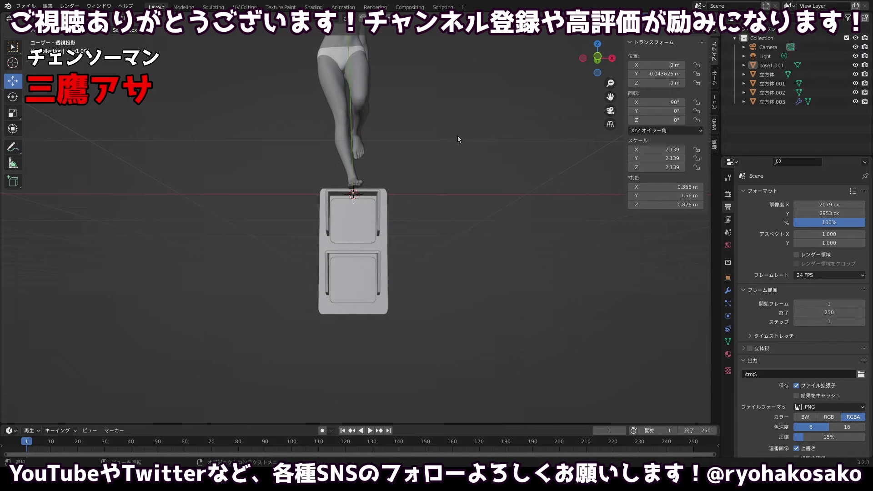
drag(458, 135, 487, 220)
click(159, 18)
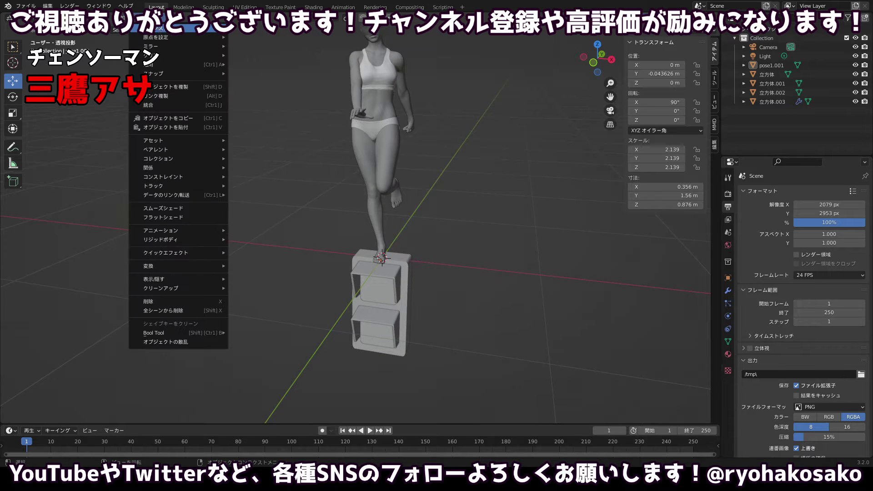
mouse_move(157, 29)
click(120, 18)
click(120, 18)
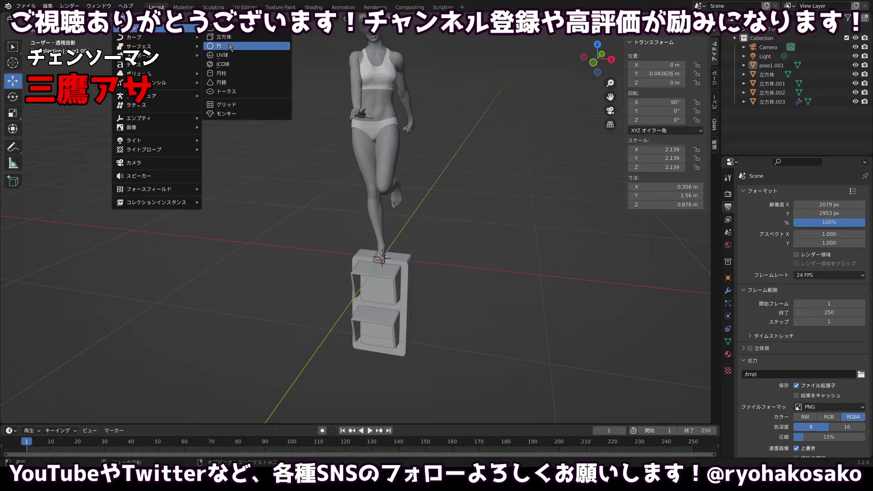
click(223, 73)
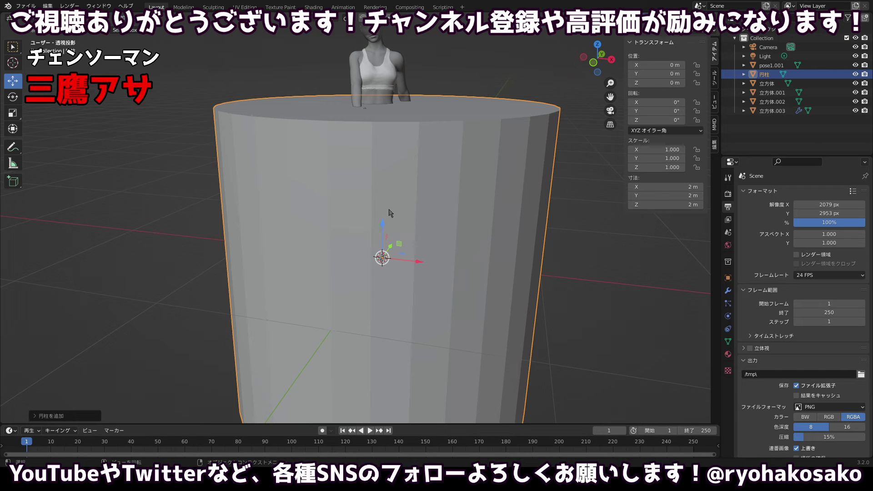
key(s)
key(z)
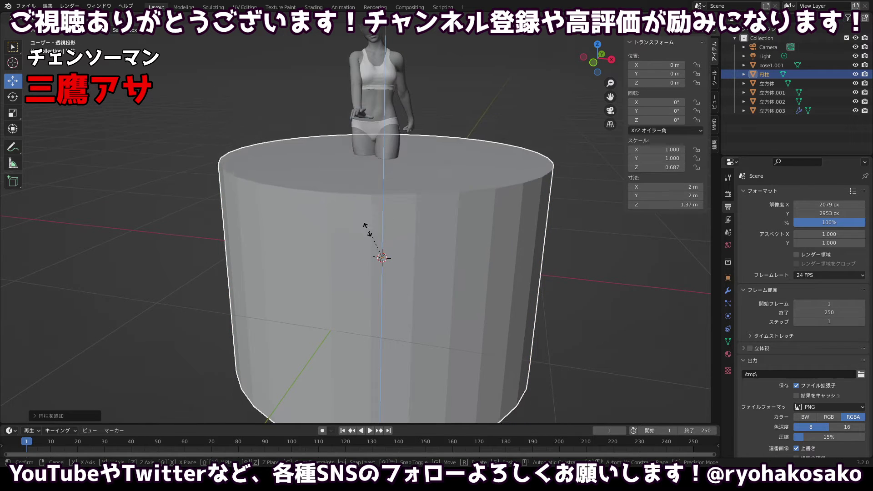
click(369, 236)
key(ctrl+z)
Scale the cylinder in X and Y to about 0.177 m across, and move it along X to about 0.495 m.
key(s)
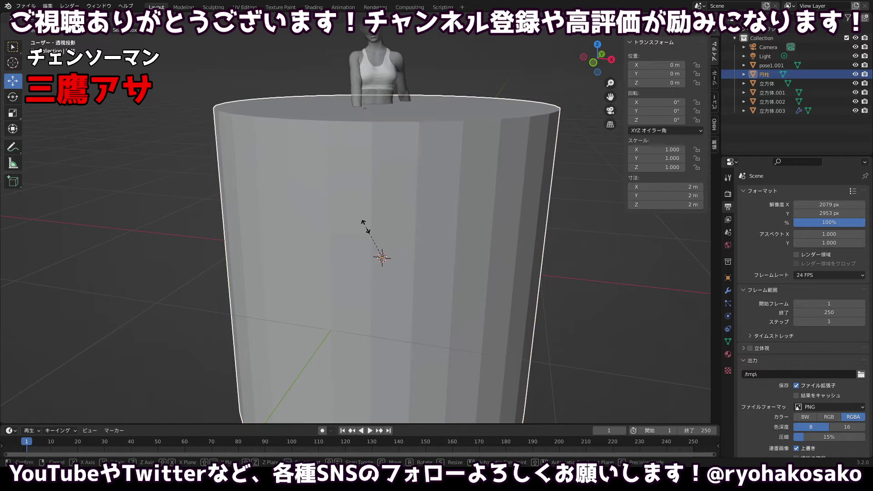
key(shift+z)
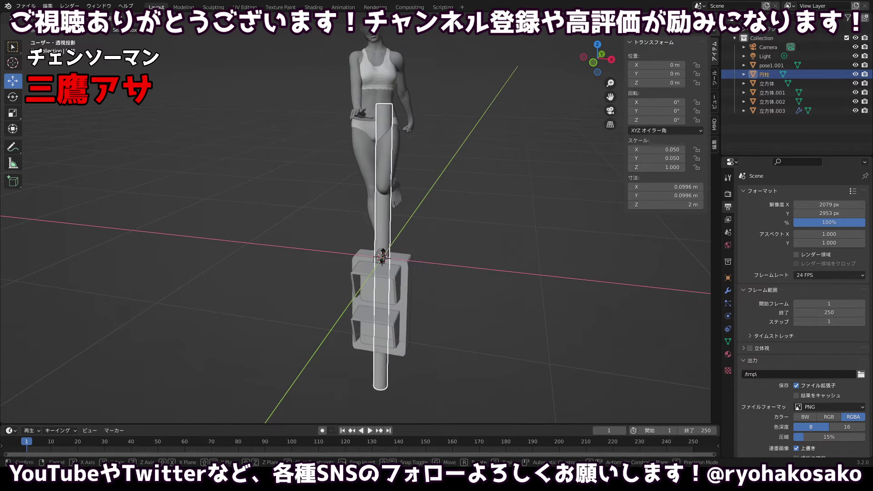
click(382, 256)
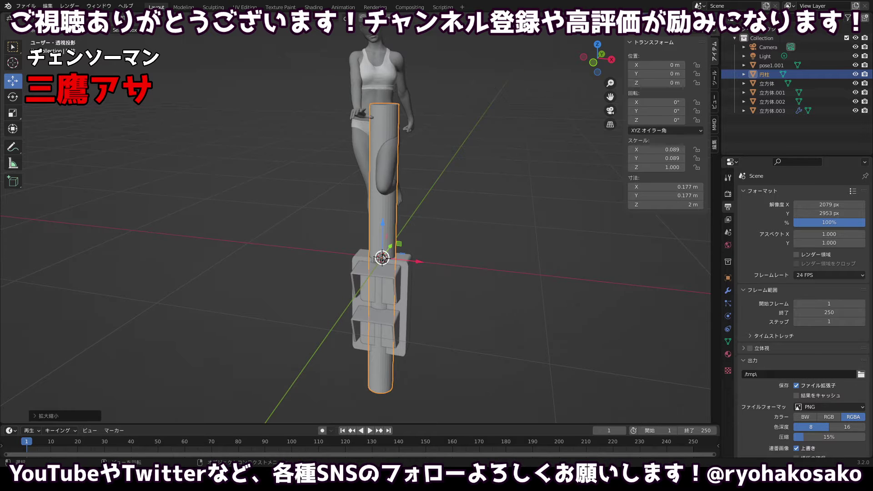
key(g)
key(x)
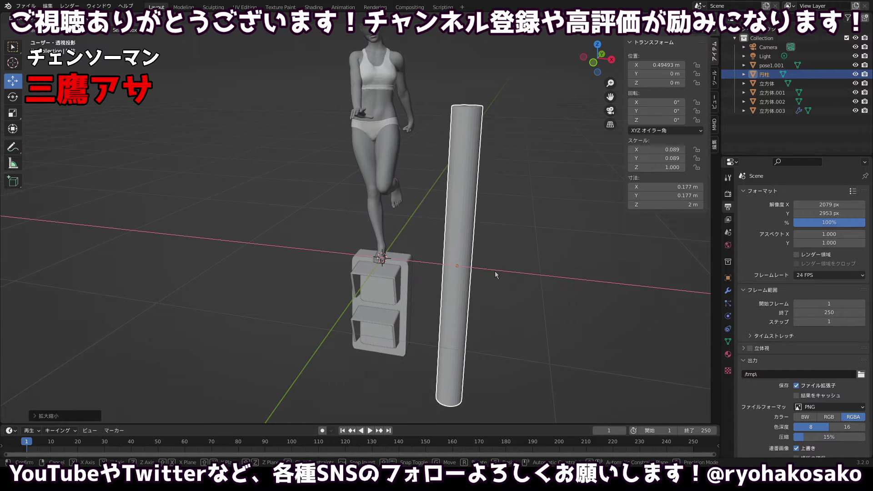
click(522, 257)
scroll(525, 259, down, 4)
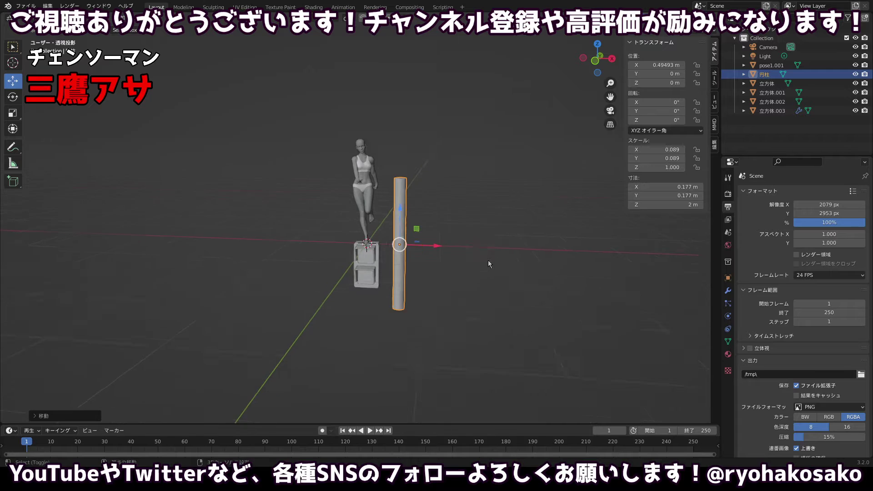
drag(489, 261, 536, 188)
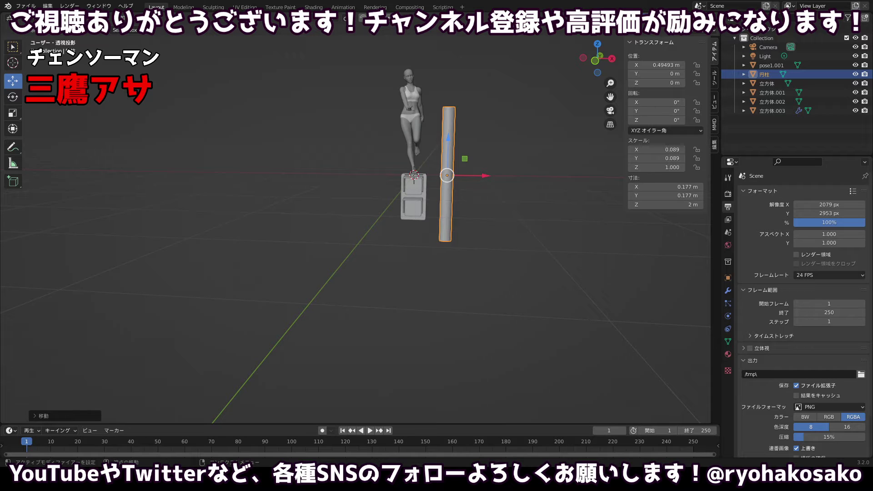
Lower the cylinder pole to about Z -0.994 m and thin it in X and Y to about 0.124 m across.
drag(448, 137, 447, 203)
key(s)
key(s)
key(shift+z)
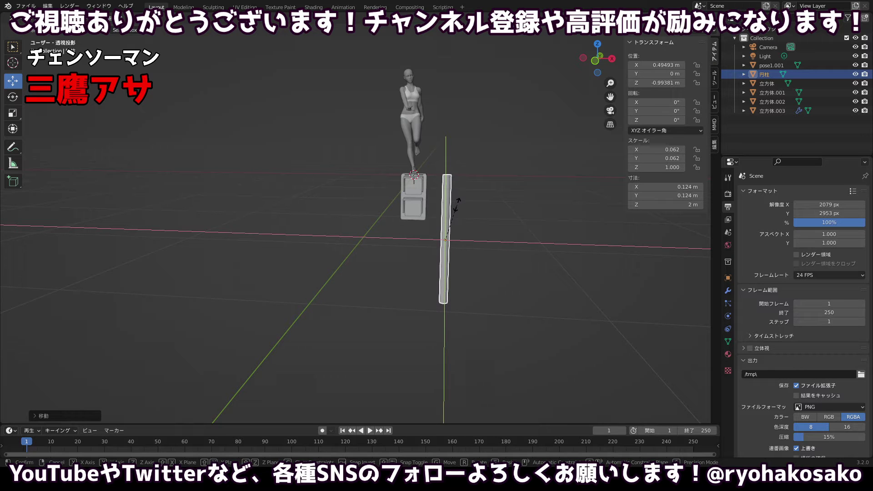
click(457, 206)
Move the cylinder pole along Y to about 0.038 m to align it with the signal box.
drag(469, 206, 486, 166)
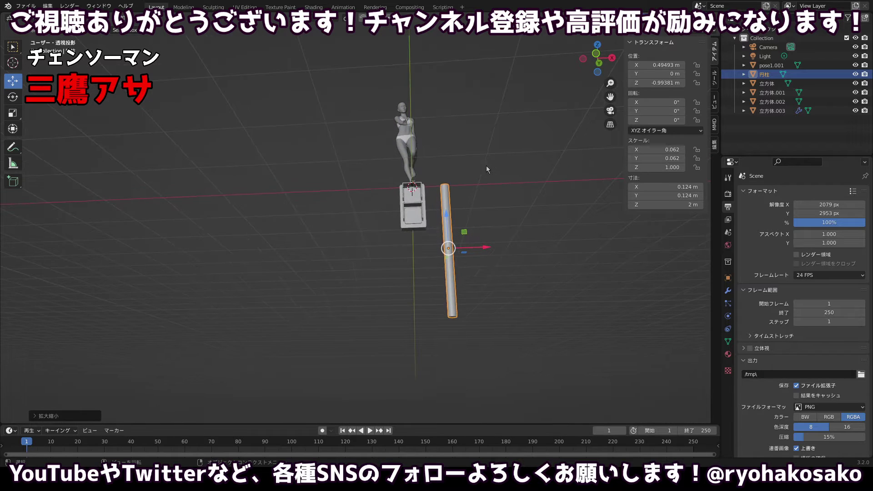
scroll(464, 130, up, 6)
shift+drag(465, 130, 287, 237)
mouse_move(422, 207)
mouse_down()
mouse_move(421, 193)
mouse_move(420, 217)
mouse_up()
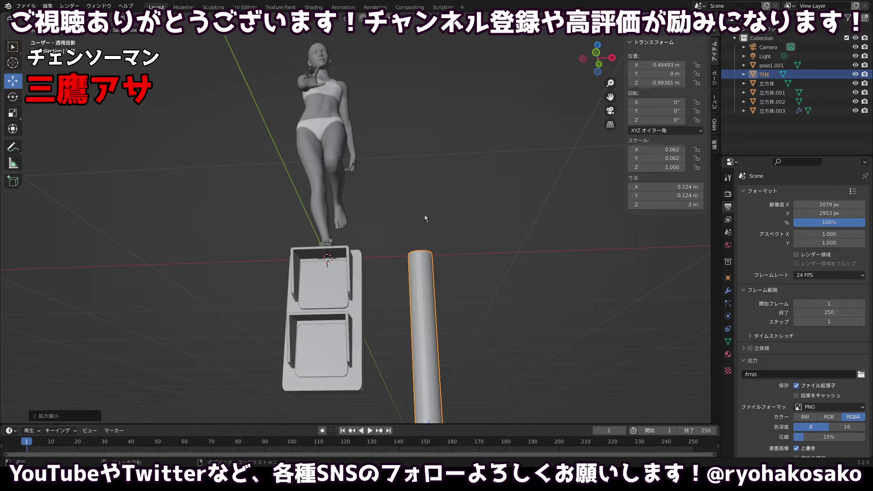
scroll(425, 214, up, 1)
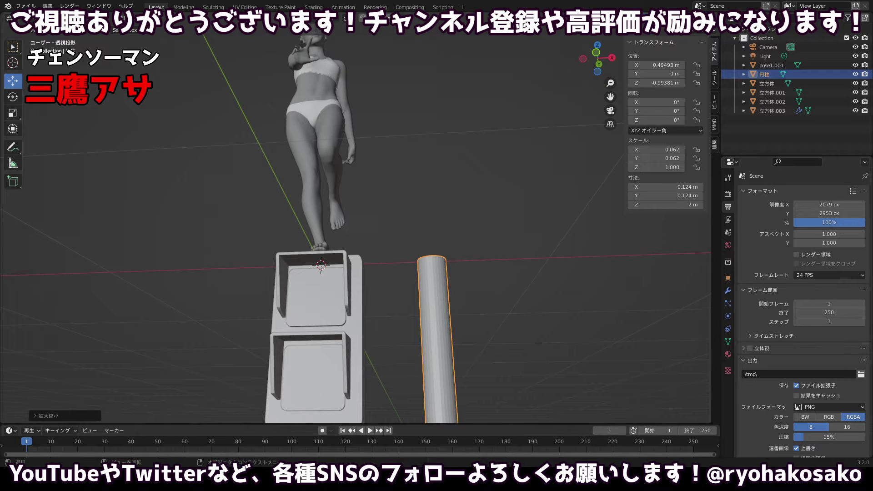
drag(492, 276, 453, 312)
click(453, 305)
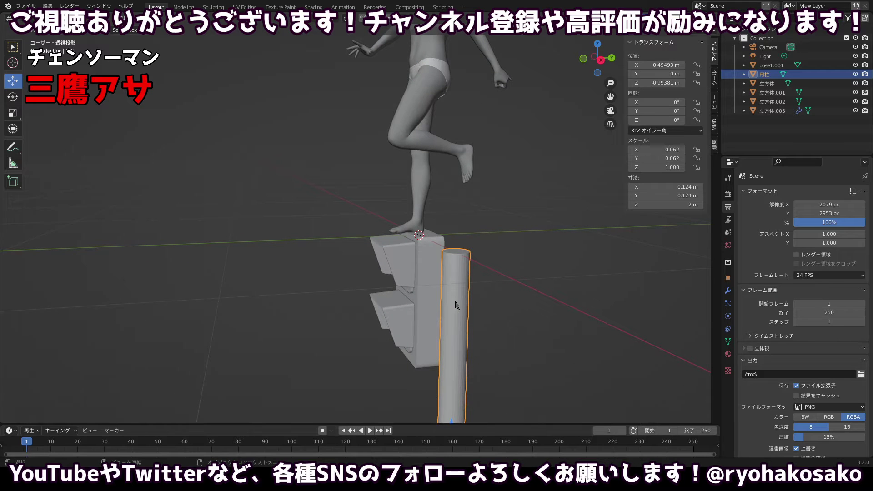
scroll(460, 315, down, 5)
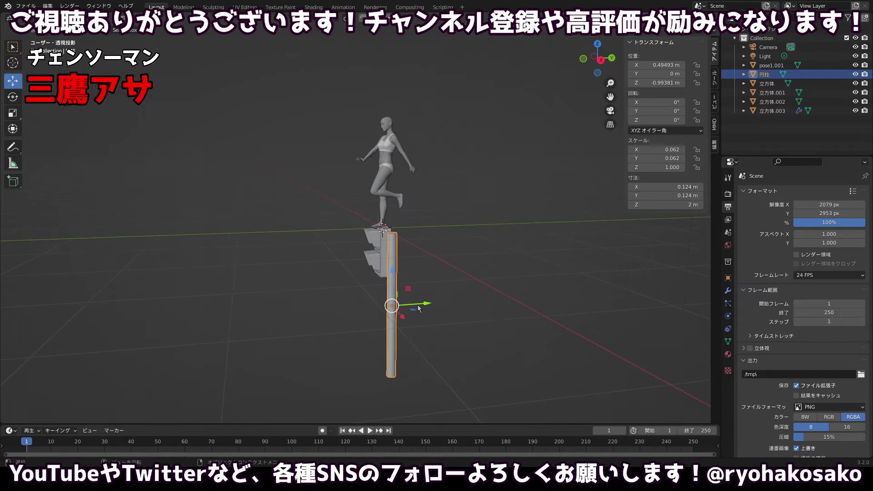
drag(418, 308, 426, 308)
scroll(395, 231, up, 6)
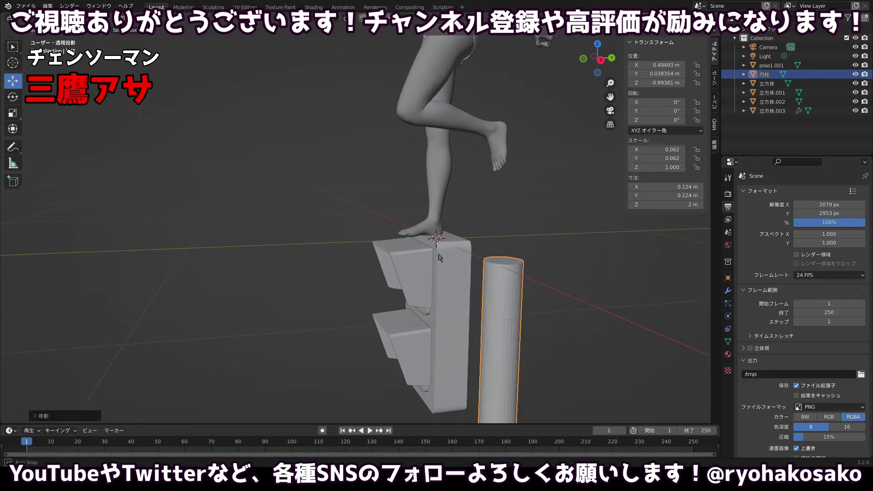
drag(439, 257, 333, 249)
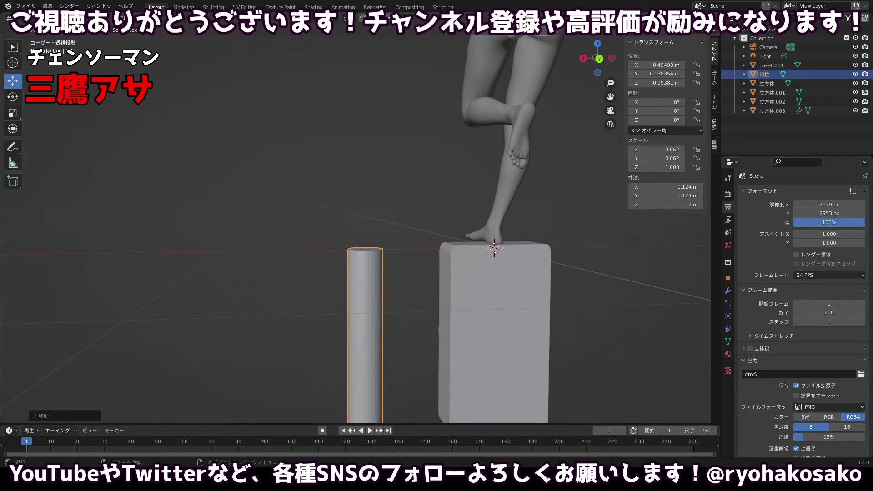
Add a cube mesh at the 3D cursor and scale it down uniformly to about 0.136 m.
key(shift+a)
mouse_move(135, 30)
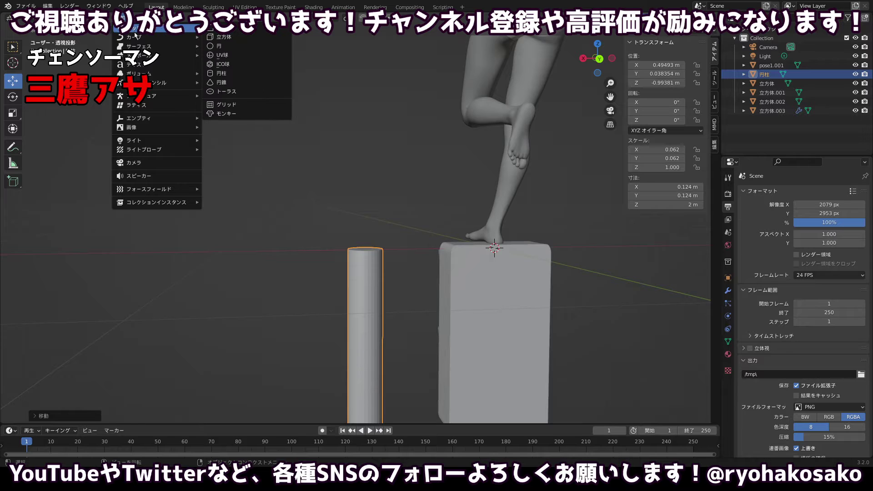
click(215, 37)
key(s)
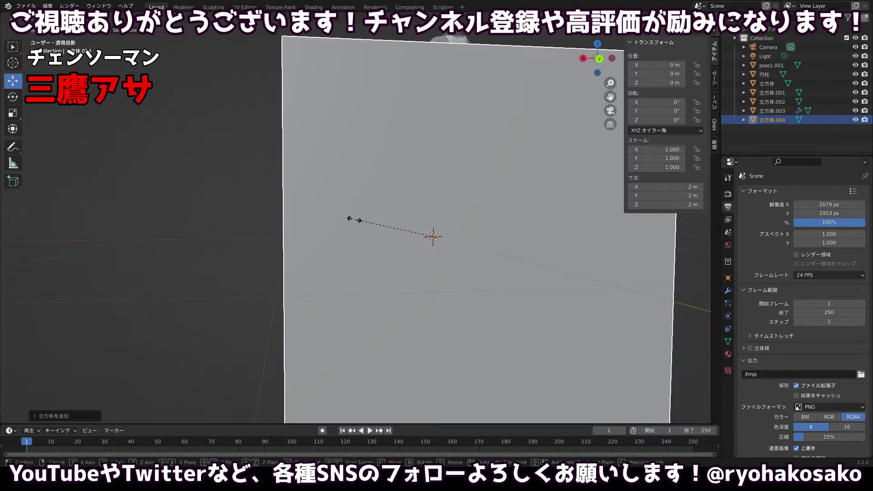
click(425, 242)
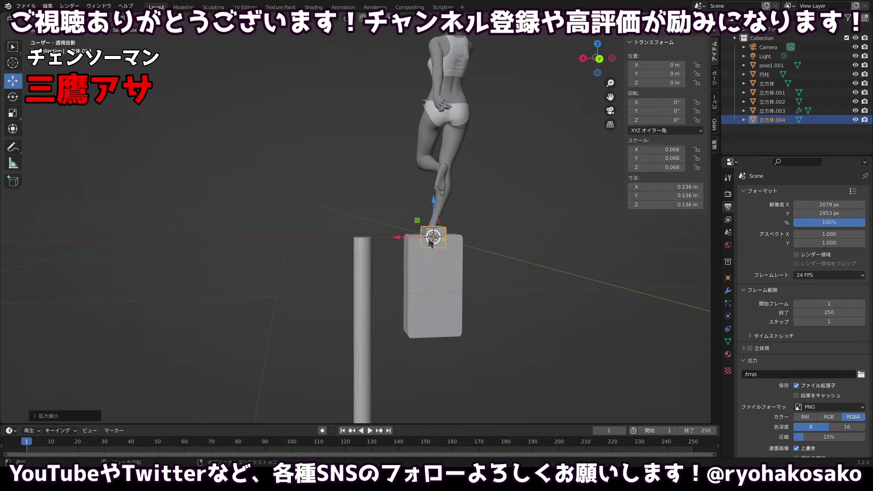
Stretch the cube along X and scale it down into a bar about 0.634 m long and 0.075 m thick.
key(s)
key(x)
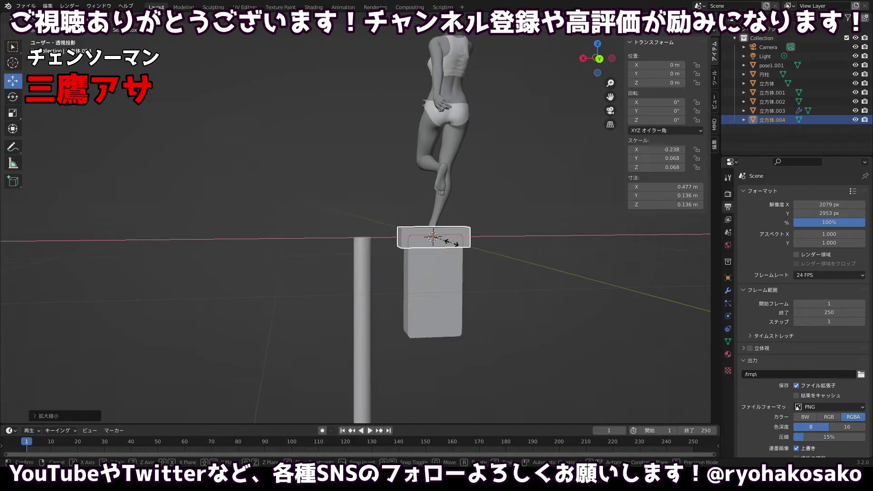
click(481, 240)
key(s)
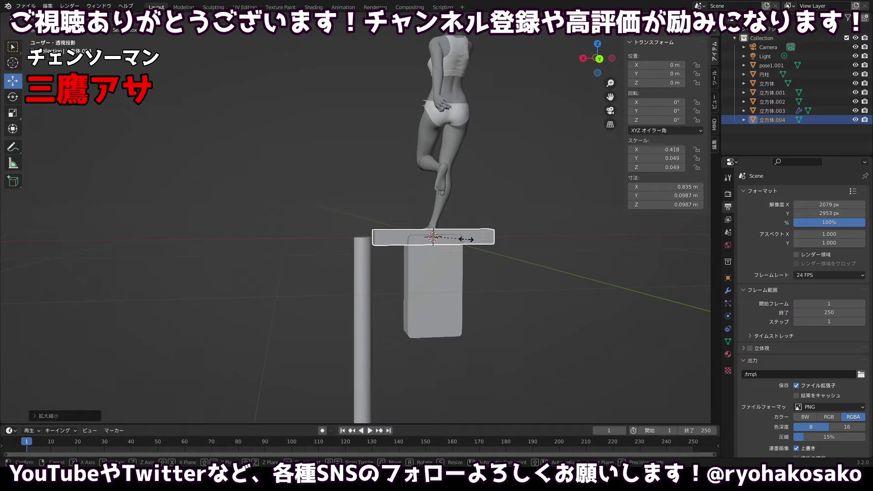
click(460, 243)
Position the bar between the signal box and the pole at about X 0.189, Y 0.037 and Z -0.072 m.
drag(433, 221, 386, 252)
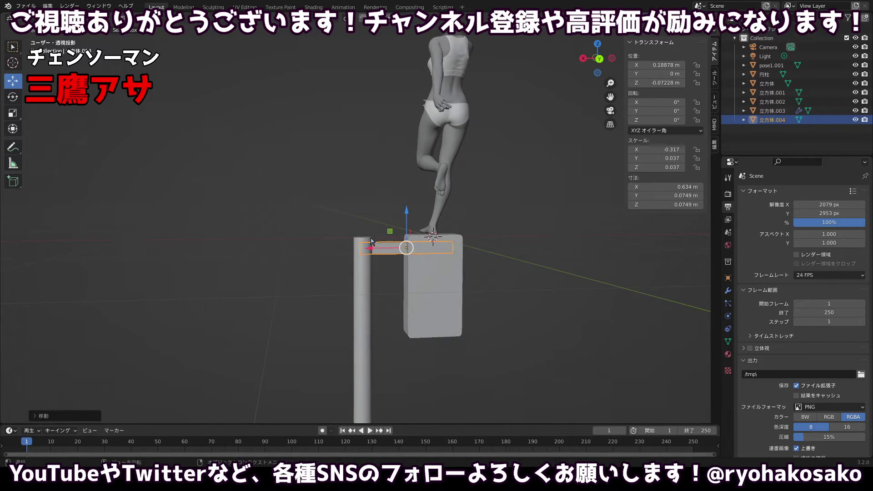
drag(529, 255, 684, 262)
drag(359, 269, 663, 236)
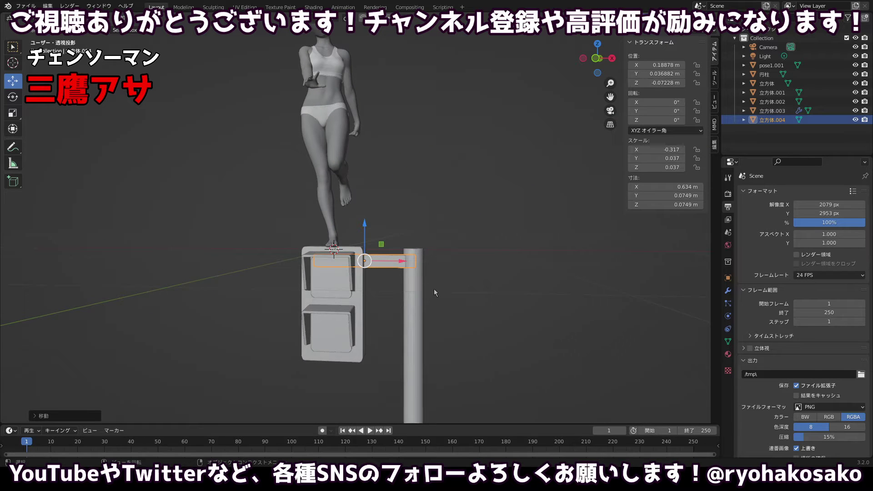
Move the pole out to about X 0.592 m, and fit the crossbar to it at about X 0.275 m and 0.517 m long.
click(410, 290)
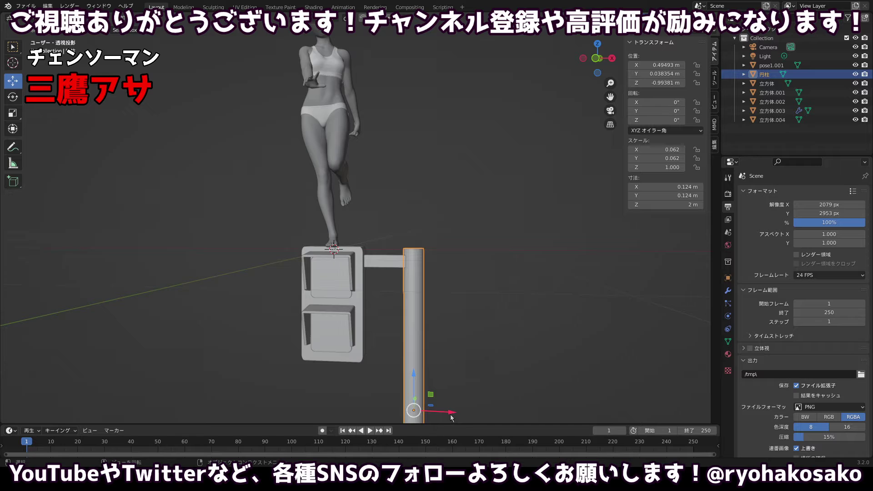
drag(452, 418, 467, 417)
click(391, 266)
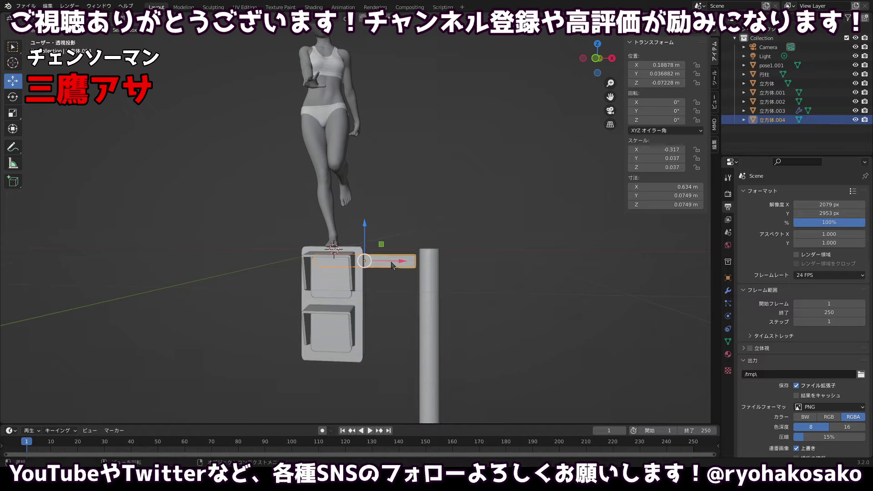
key(s)
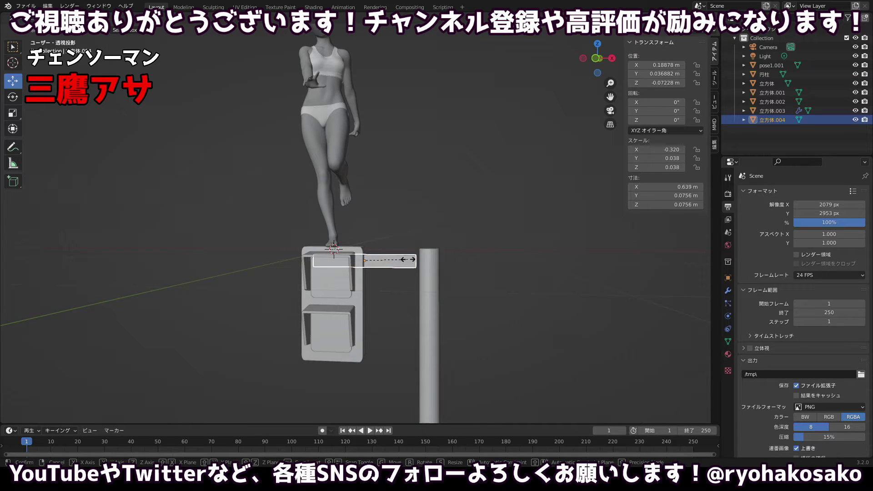
click(409, 262)
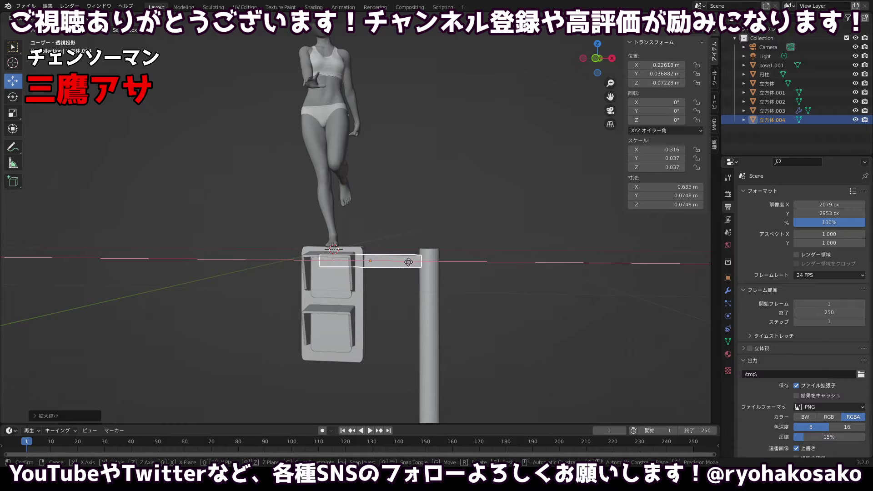
drag(401, 263, 412, 265)
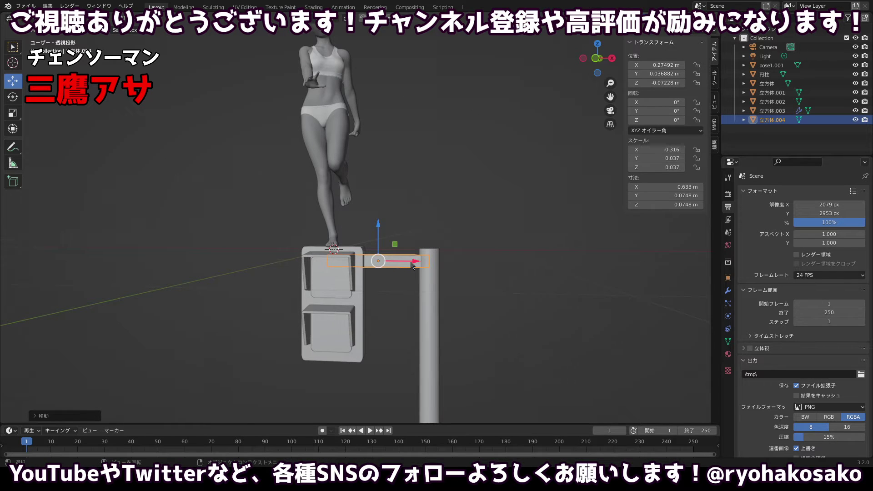
key(s)
click(406, 266)
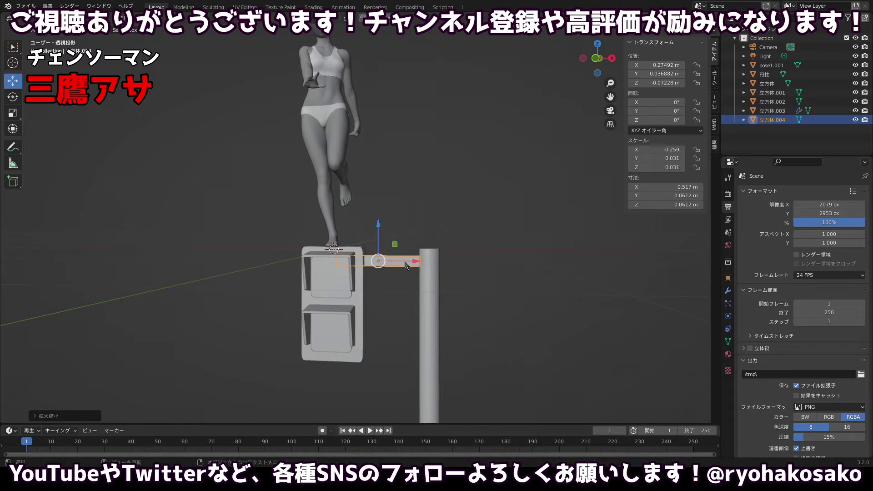
Move the pole farther out to about X 0.692 m and slide the crossbar to about X 0.408 m.
click(431, 292)
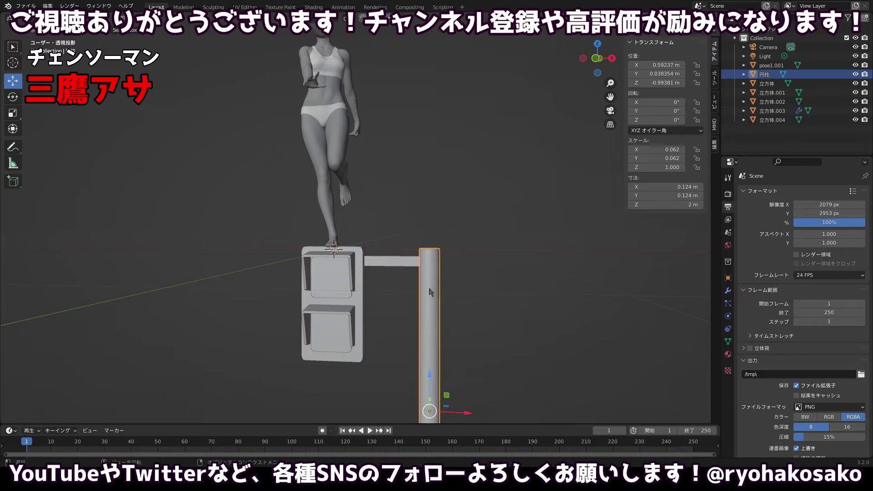
drag(452, 421, 468, 420)
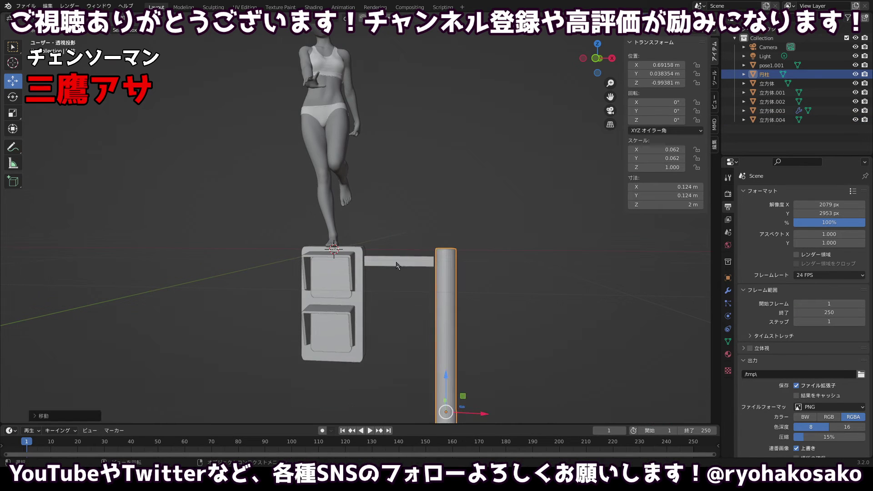
click(397, 263)
drag(423, 265, 430, 265)
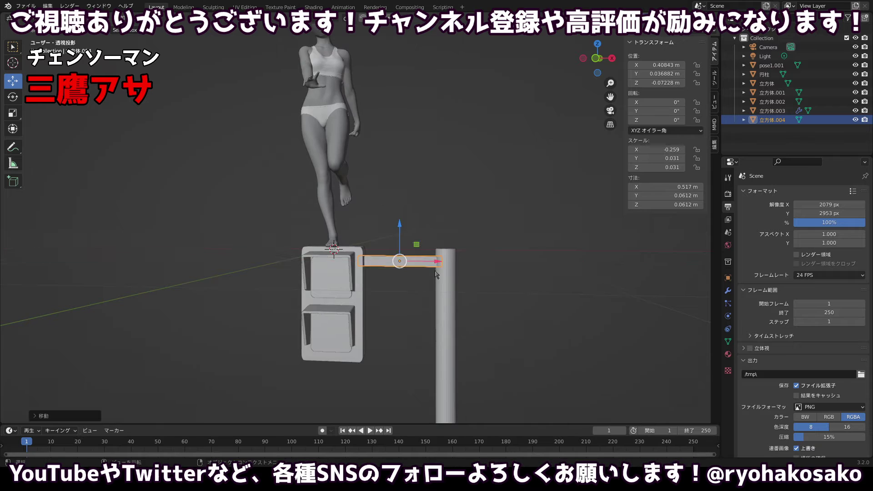
Lengthen the crossbar along X to about 0.804 m and slide it to about X 0.311 m, overlapping the signal box.
drag(618, 292, 637, 291)
key(s)
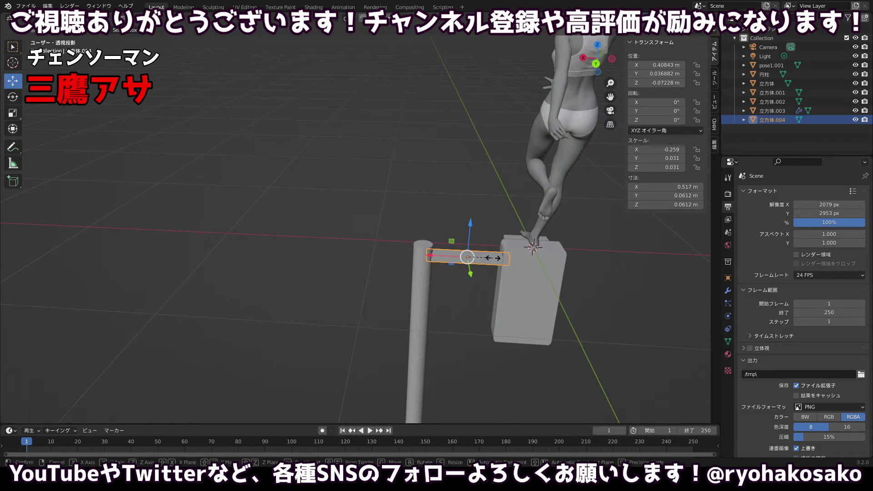
key(x)
click(508, 260)
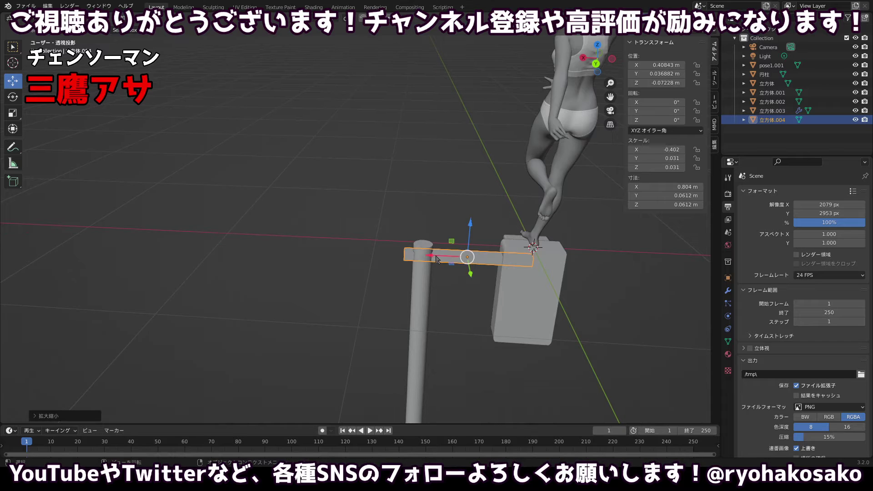
drag(437, 260, 568, 260)
Select the pole together with the crossbar and shift both along Y until the pole is at about 0.068 m.
shift+click(462, 303)
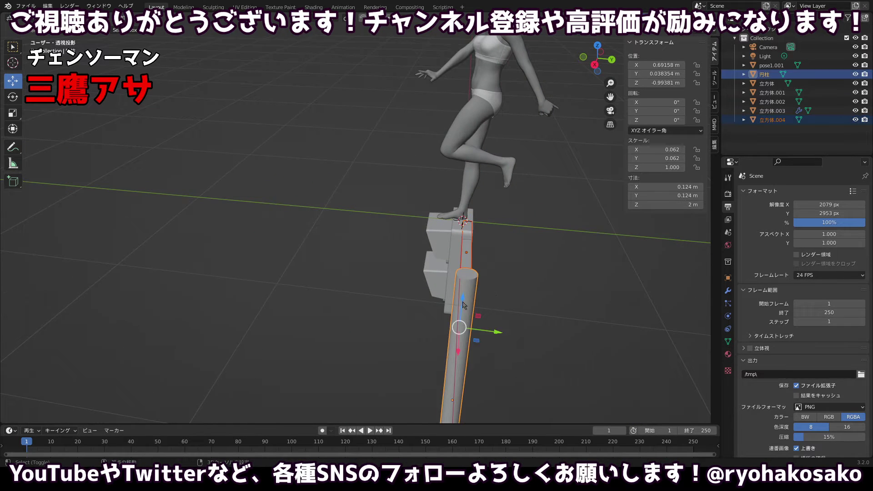
shift+click(460, 311)
shift+click(463, 319)
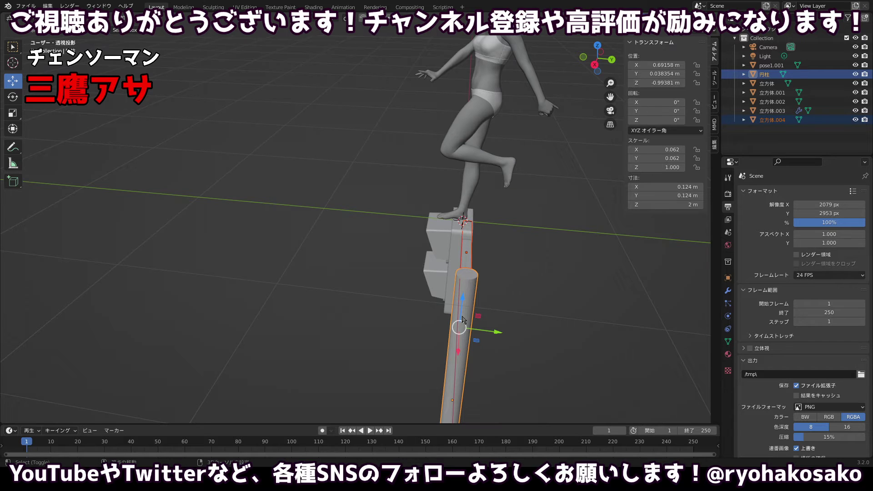
drag(483, 335, 492, 334)
click(494, 336)
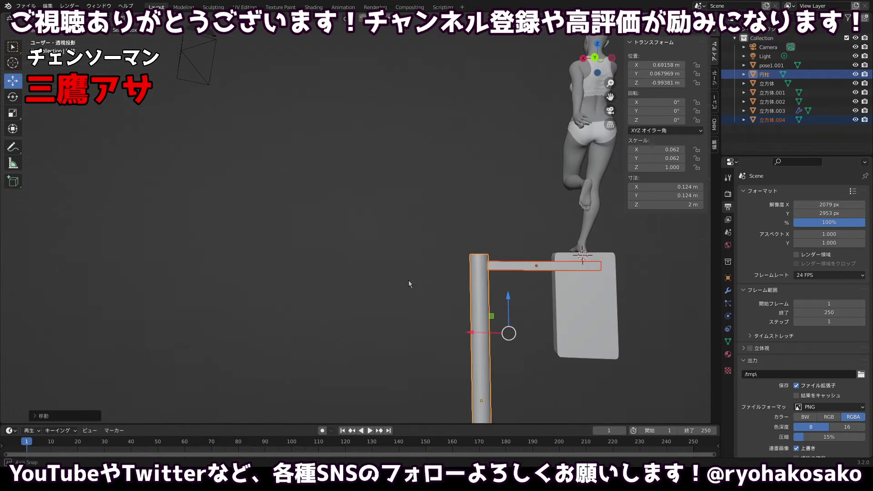
Select only the horizontal crossbar joining the signal box to the pole.
drag(413, 271, 558, 283)
click(517, 287)
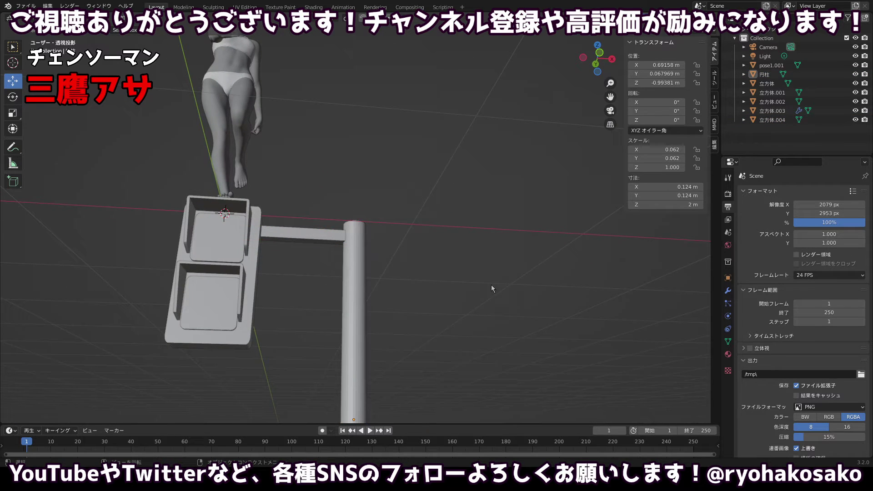
drag(484, 261, 513, 282)
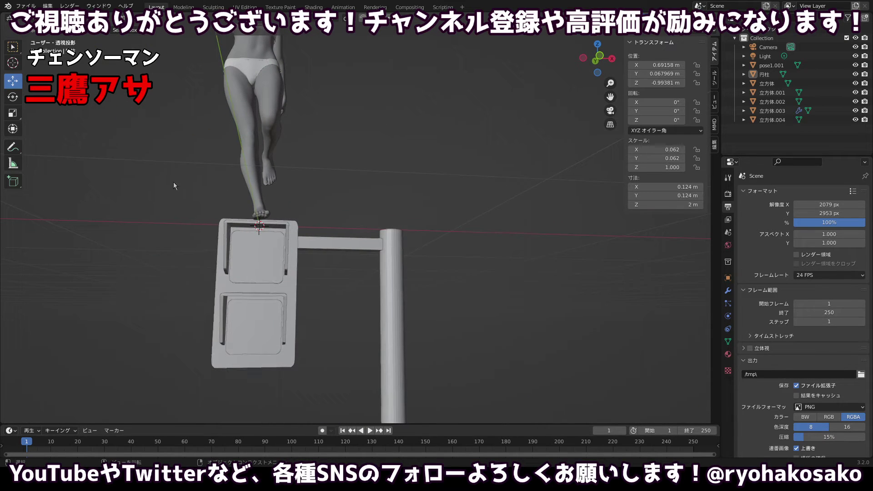
click(331, 246)
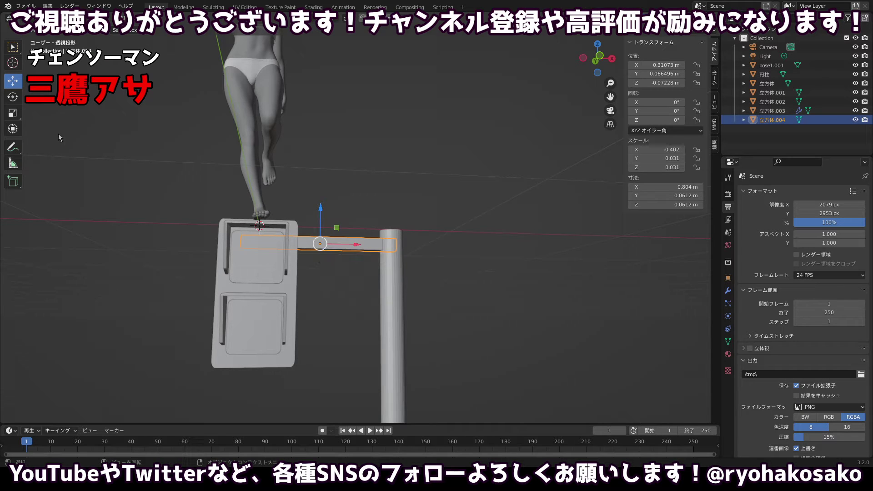
Add a plane mesh to the scene and rotate it 90° about the X axis so it stands upright.
click(119, 18)
click(166, 72)
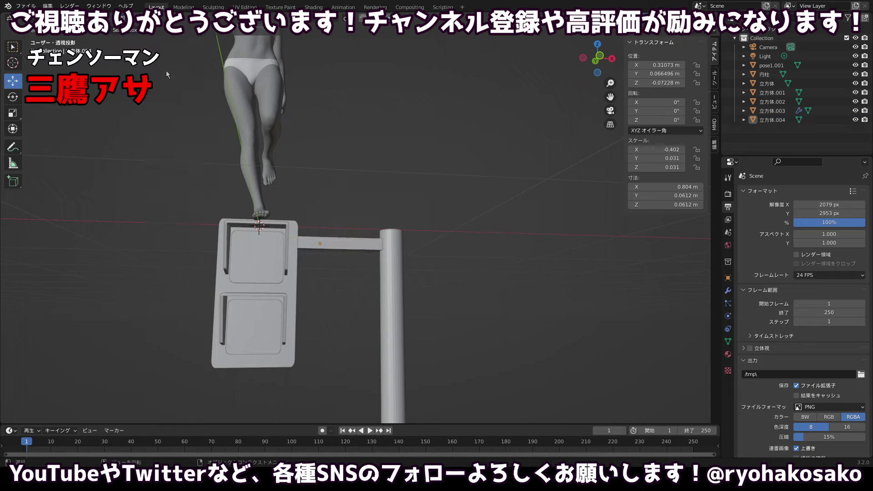
click(123, 18)
mouse_move(145, 32)
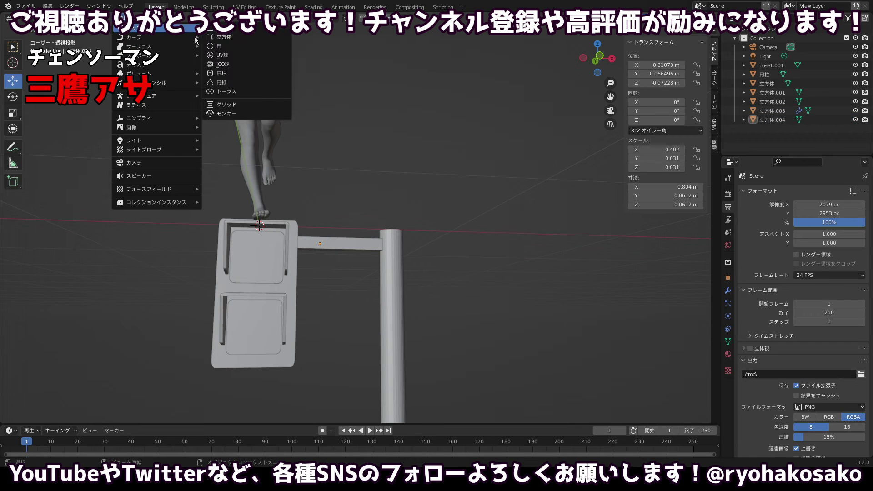
click(228, 29)
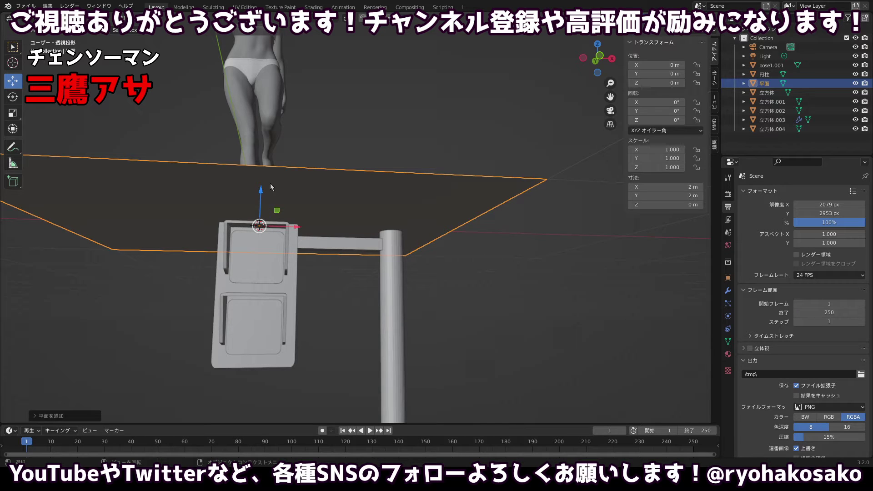
text(sx90)
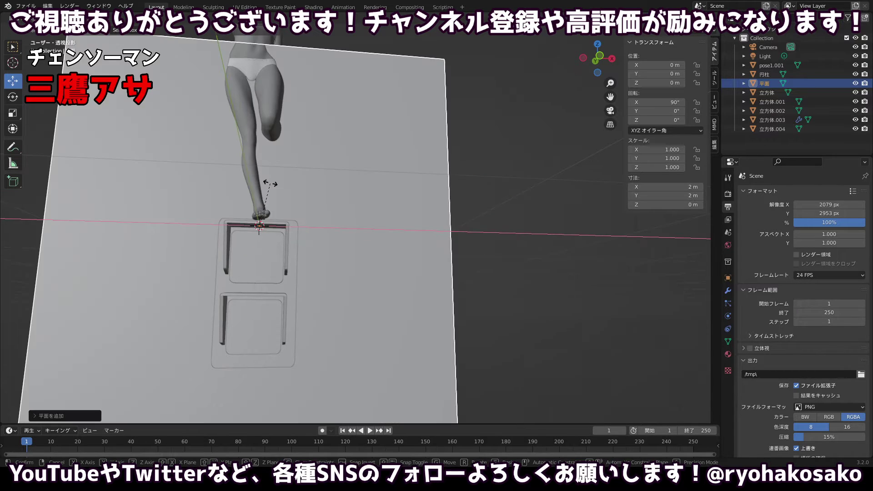
key(Return)
Scale the plane down to about 0.27 m square and move it just below the horizontal arm, near the pole.
key(s)
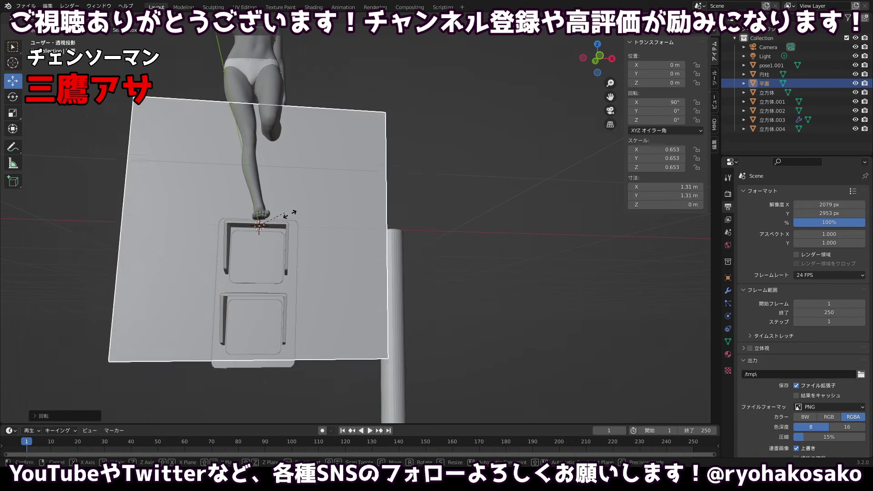
click(265, 232)
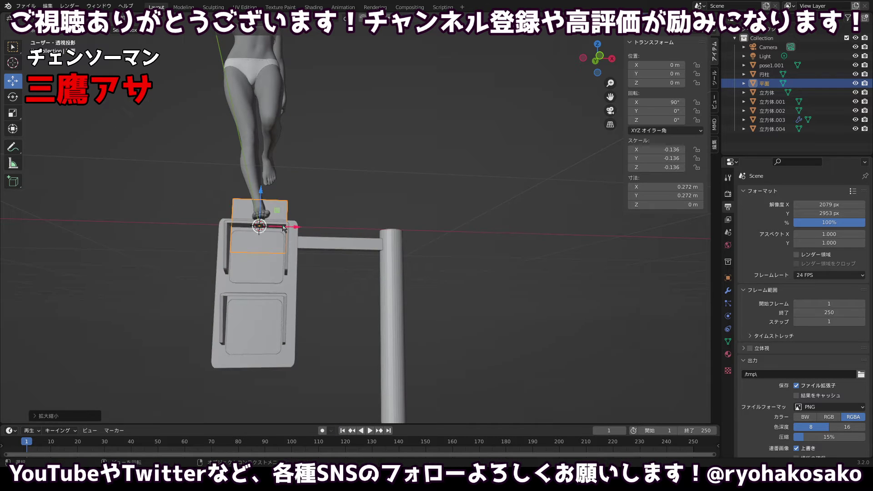
drag(283, 227, 380, 228)
drag(360, 192, 361, 243)
drag(383, 276, 369, 275)
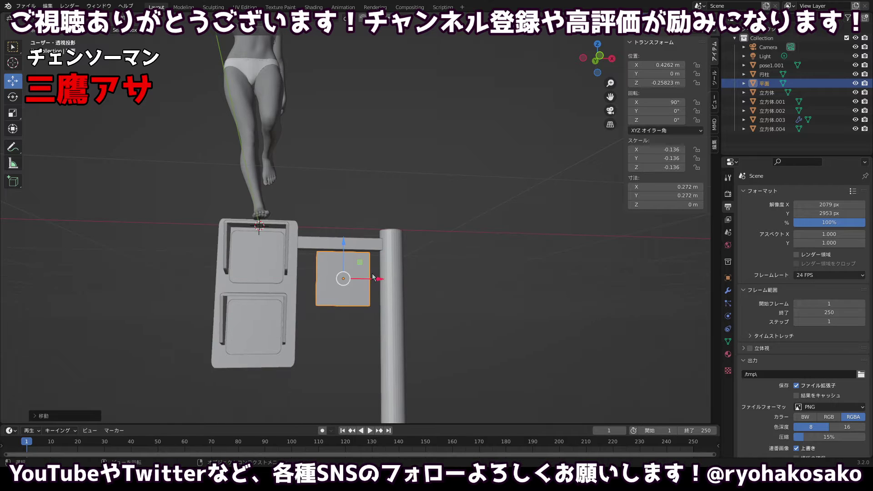
Reshape the plane to about 0.21 m wide and 0.78 m high, and lower it to about Z -0.459 m.
key(s)
key(x)
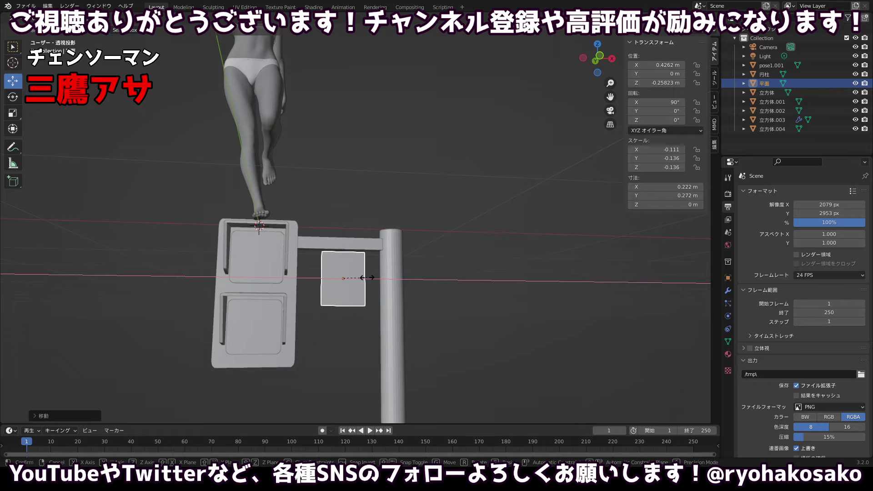
click(366, 278)
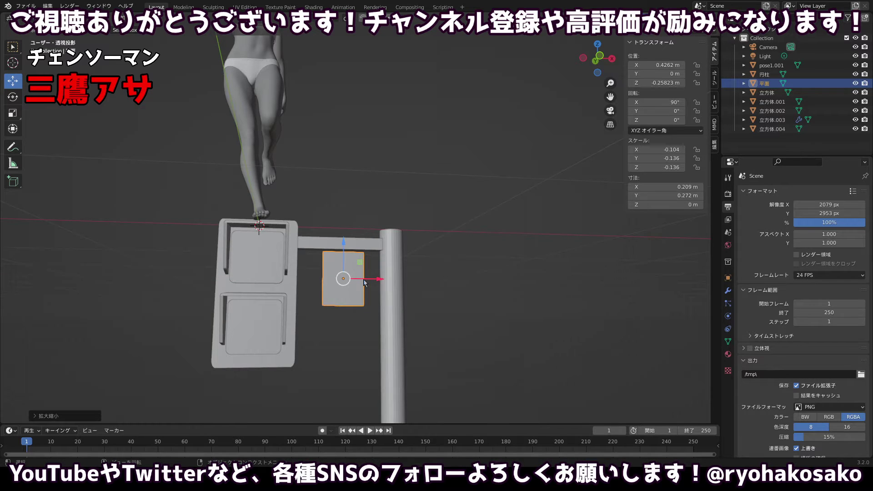
key(s)
key(z)
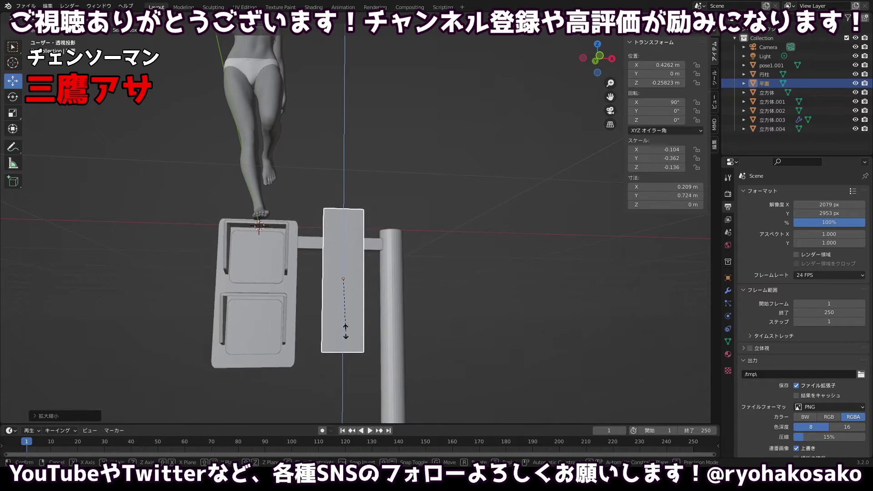
click(348, 337)
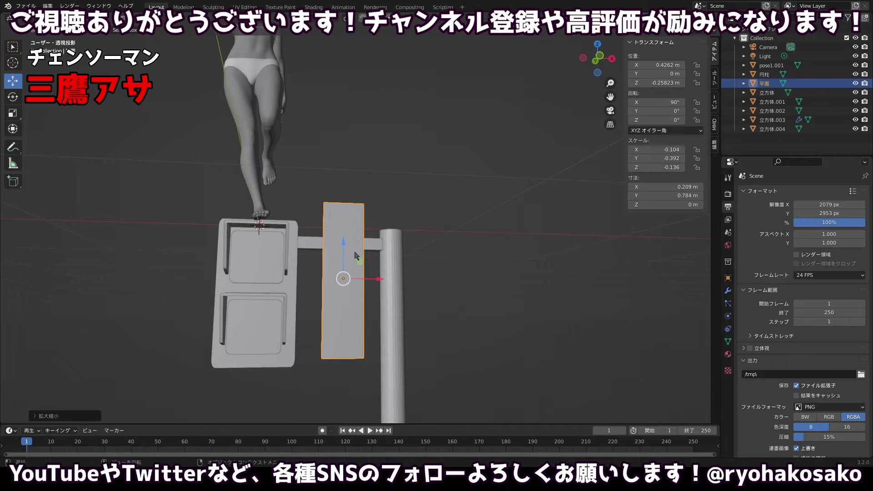
drag(341, 248, 342, 291)
Extrude the plane's face in Edit Mode into a thin panel about 0.011 m thick and return to Object Mode.
drag(342, 291, 440, 337)
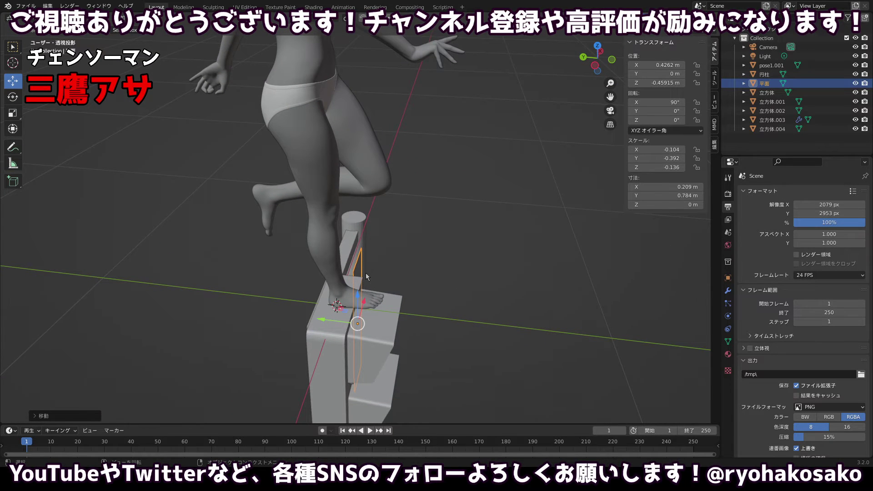
drag(365, 273, 282, 276)
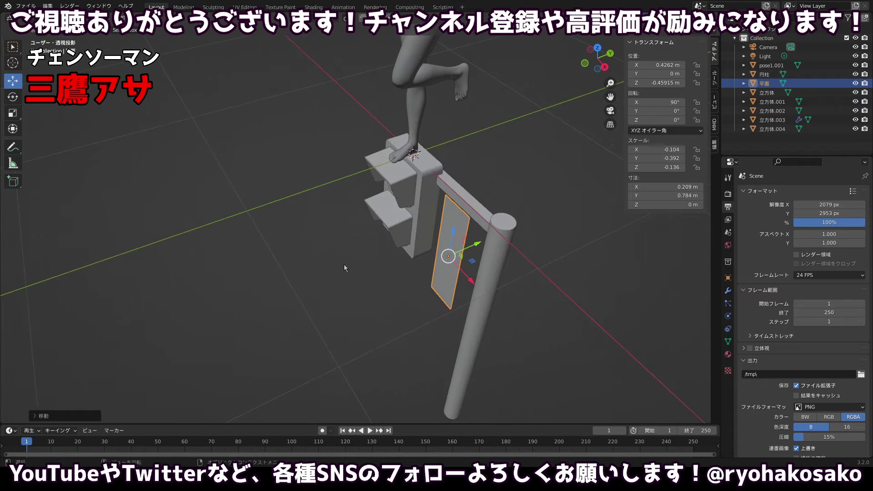
key(Tab)
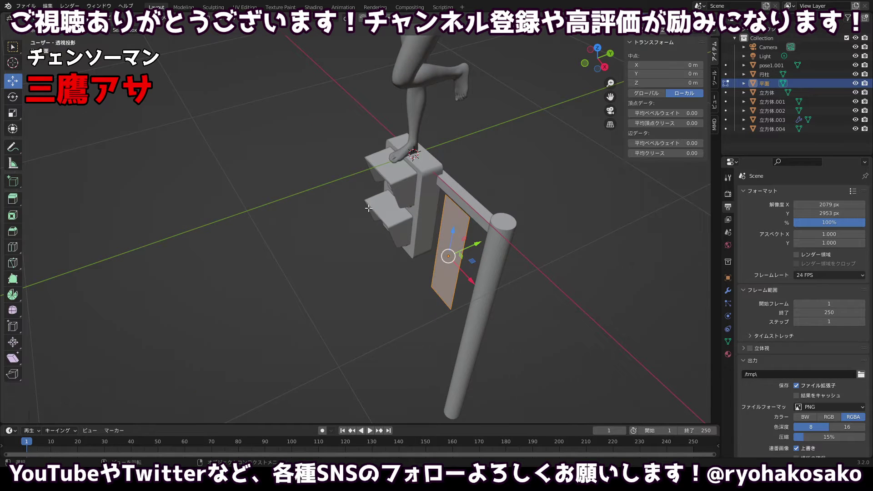
key(g)
key(z)
key(z)
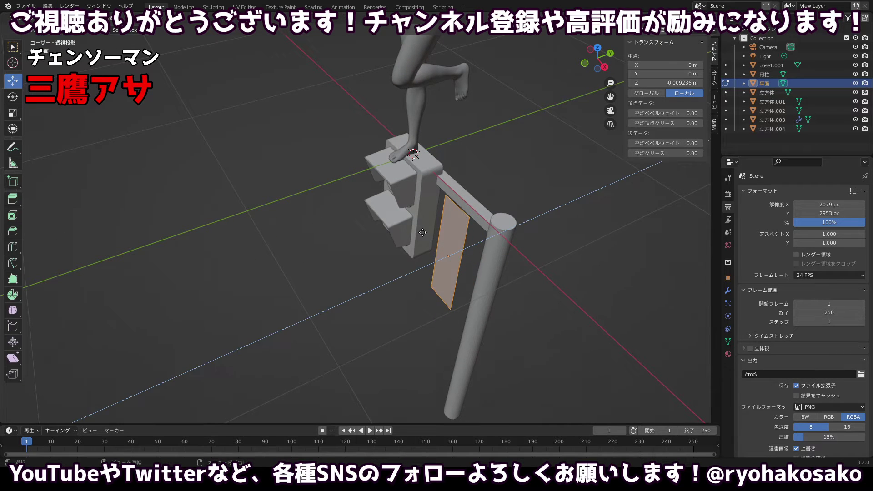
click(425, 234)
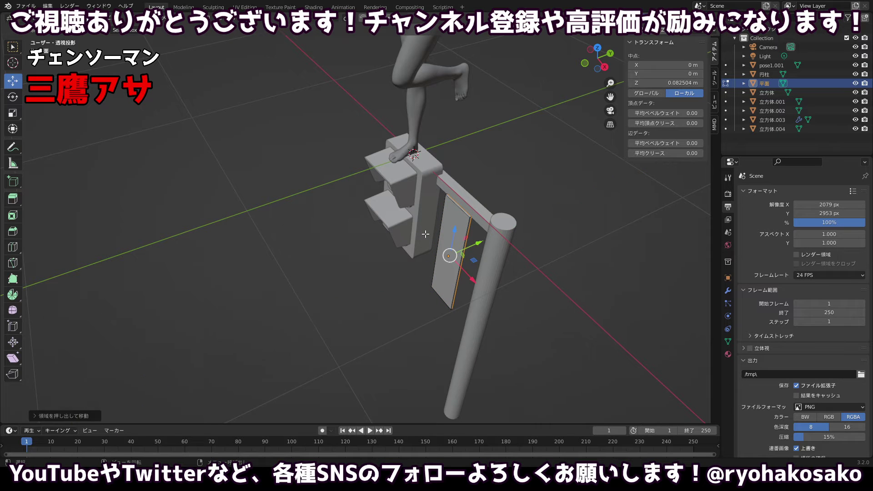
drag(562, 252, 618, 181)
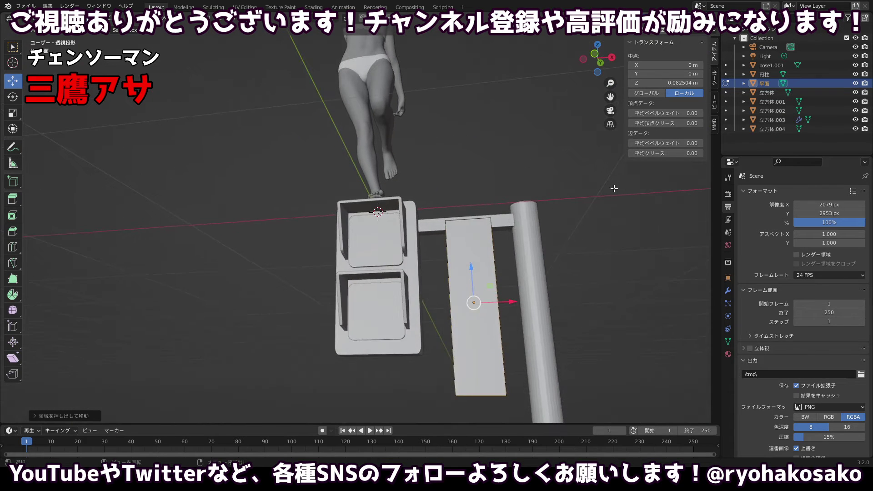
click(46, 18)
click(39, 30)
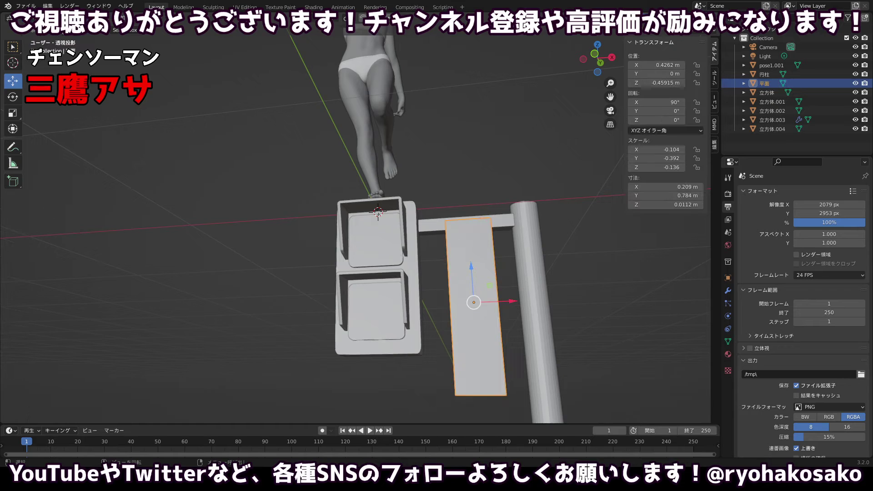
Shift the panel along X to about 0.475 m and the vertical pole outward to about X 0.743 m.
key(alt+a)
click(464, 294)
drag(503, 304, 517, 293)
click(530, 293)
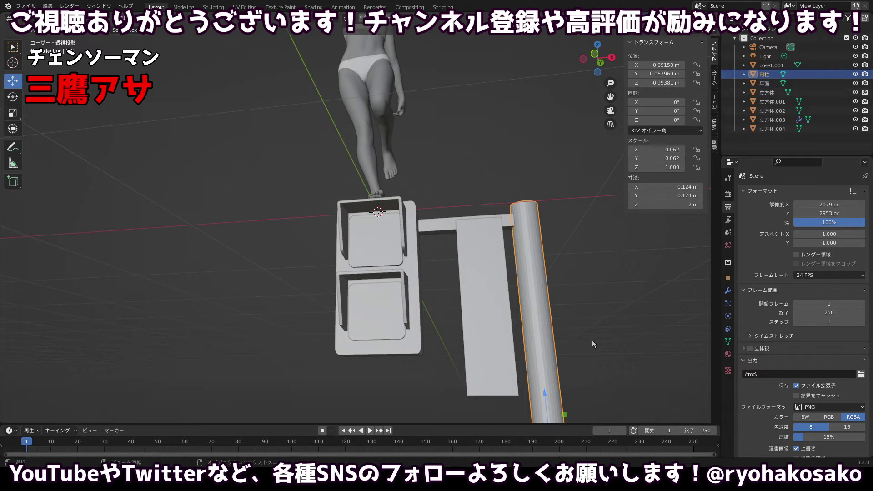
scroll(593, 341, down, 4)
scroll(506, 358, up, 3)
drag(548, 394, 548, 362)
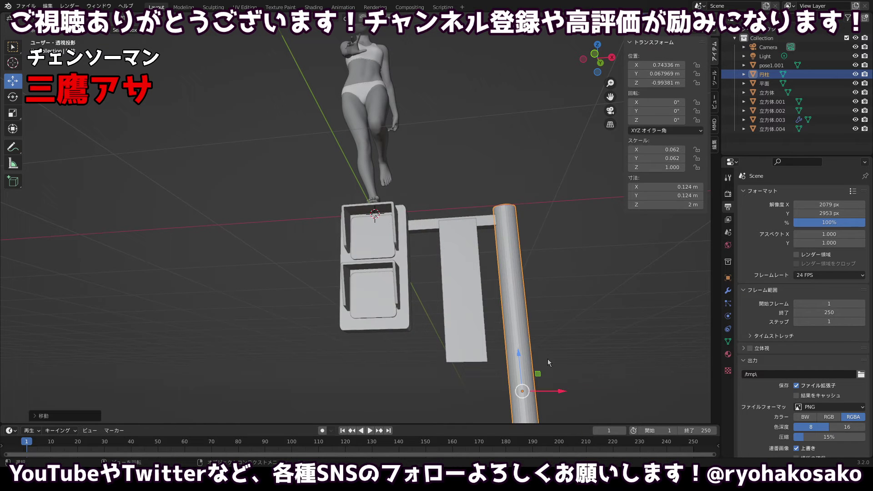
Reposition the panel under the arm at about Y 0.053 m and Z -0.548 m, shifted along X toward the pole.
click(466, 260)
drag(470, 283, 476, 309)
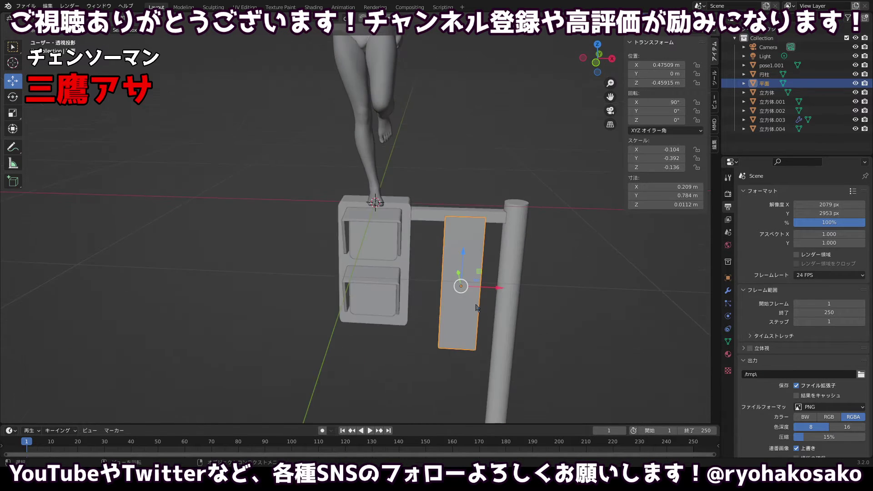
drag(462, 253, 604, 220)
drag(467, 301, 538, 284)
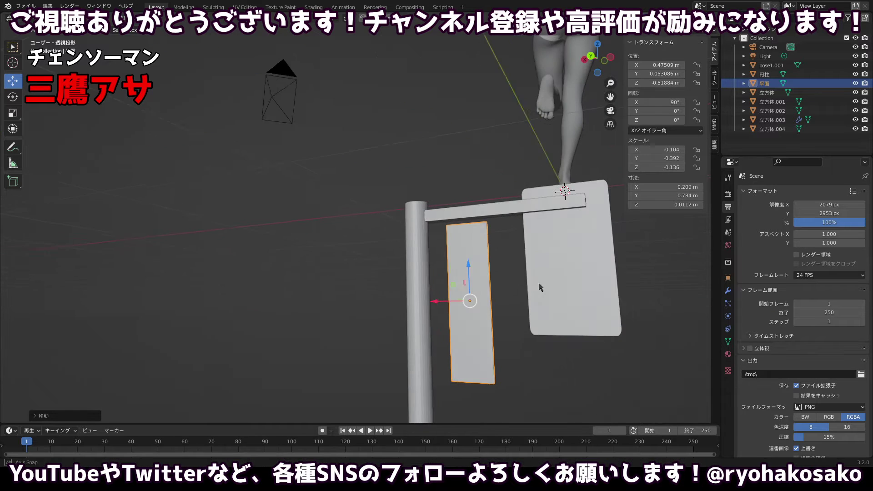
drag(469, 274, 469, 272)
click(469, 272)
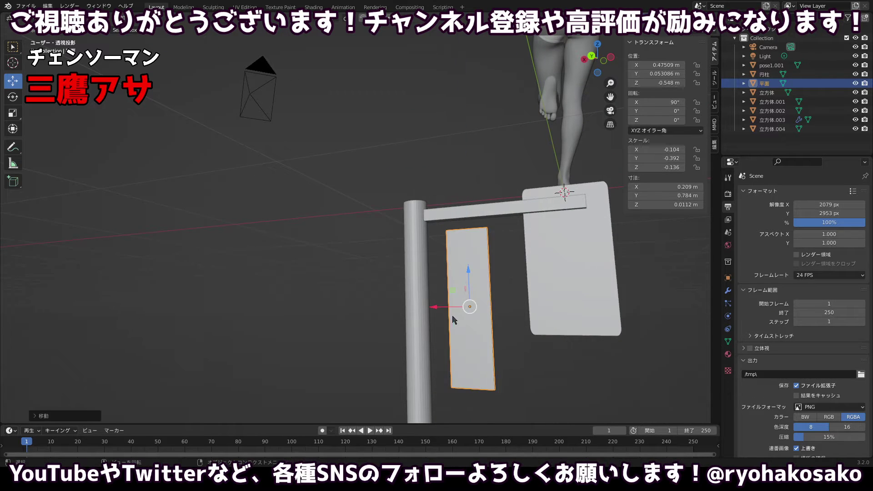
drag(433, 306, 336, 298)
drag(436, 271, 489, 254)
click(493, 252)
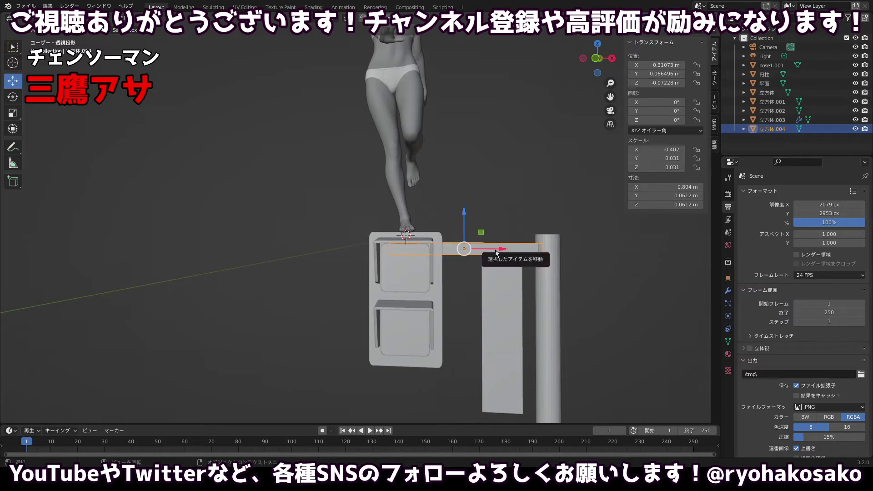
key(shift+d)
key(s)
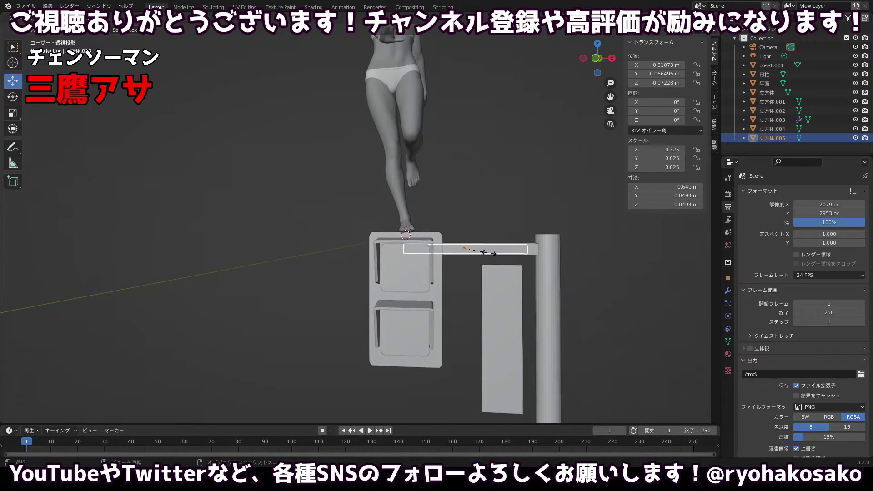
click(487, 252)
key(ctrl+z)
key(s)
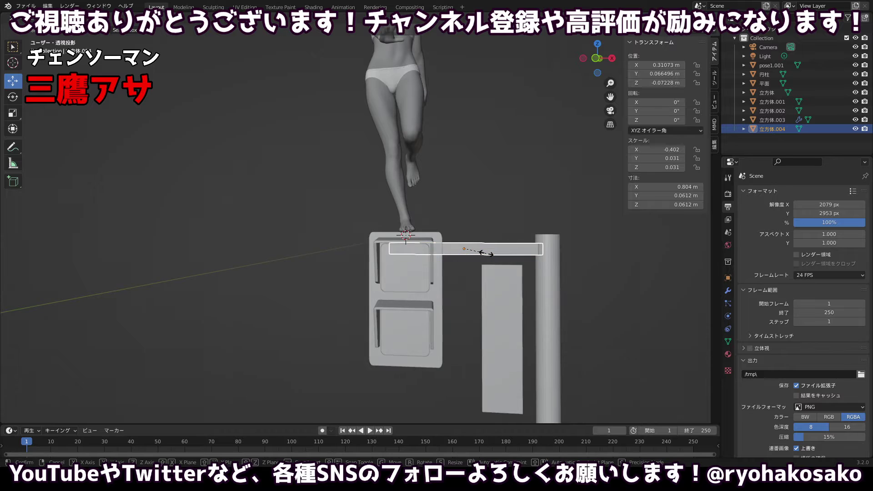
click(468, 262)
key(ctrl+z)
Duplicate the horizontal arm, shorten the copy along X to about 0.11 m, and centre it above the panel at about X 0.506 m.
key(shift+d)
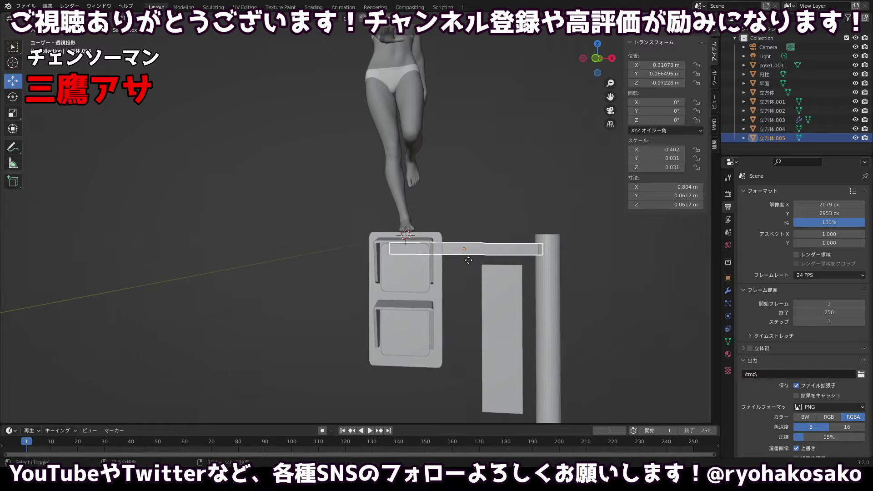
key(s)
key(x)
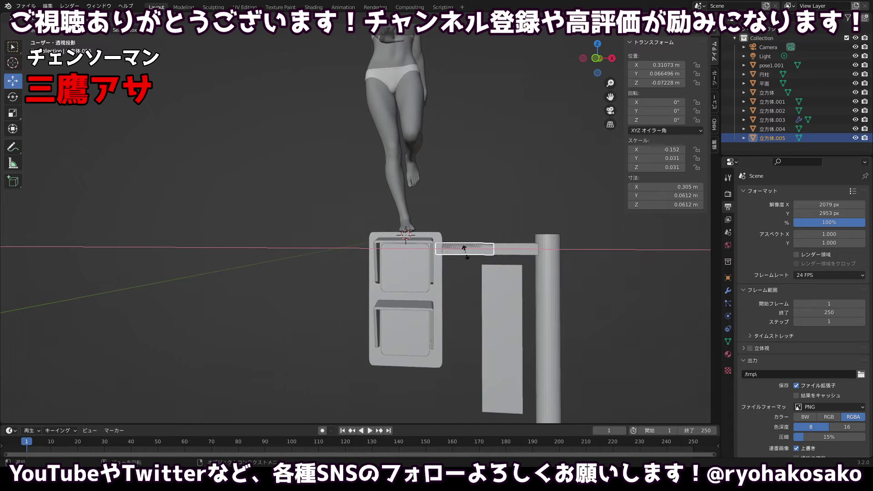
key(shift+d)
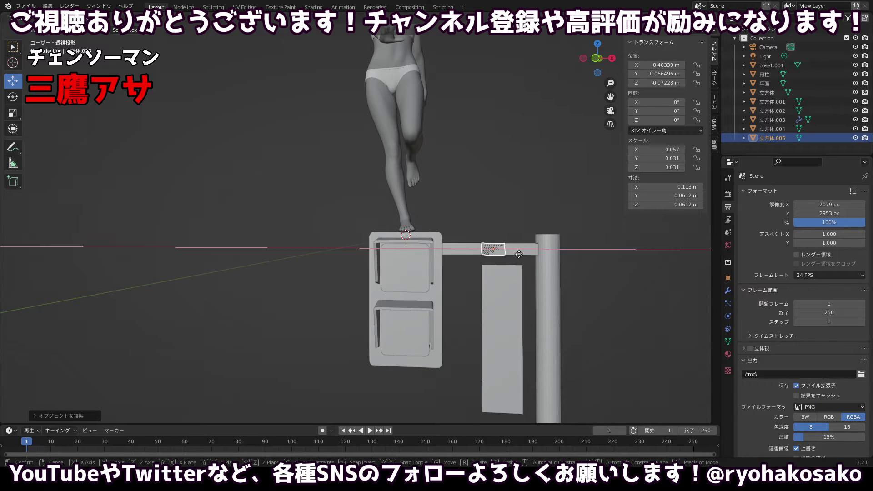
click(515, 255)
drag(515, 255, 519, 212)
click(598, 55)
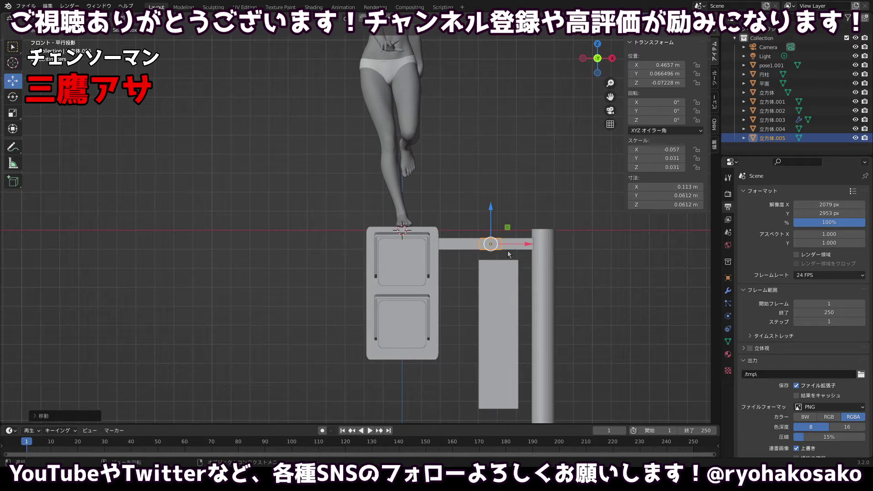
key(g)
key(x)
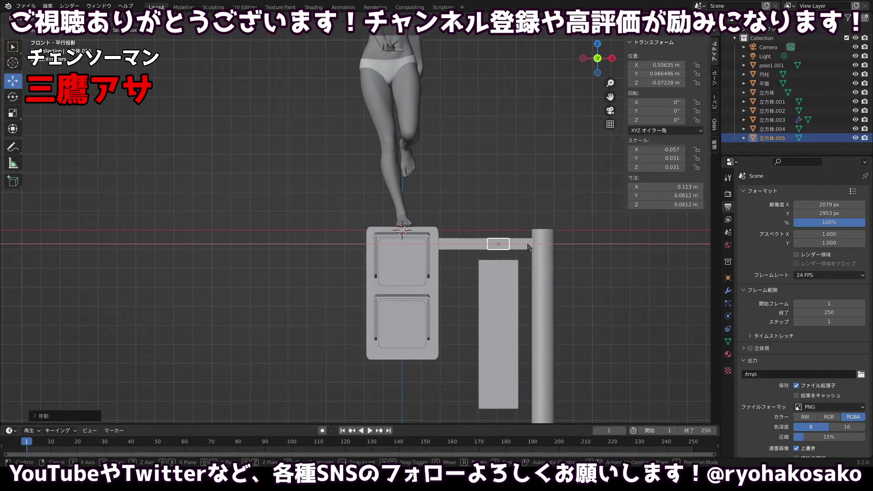
Scale the short block up to about 0.072 m thick and narrow it along X to form a clamp around the arm.
key(s)
mouse_move(509, 252)
mouse_down()
mouse_move(559, 186)
mouse_move(501, 241)
mouse_up()
key(s)
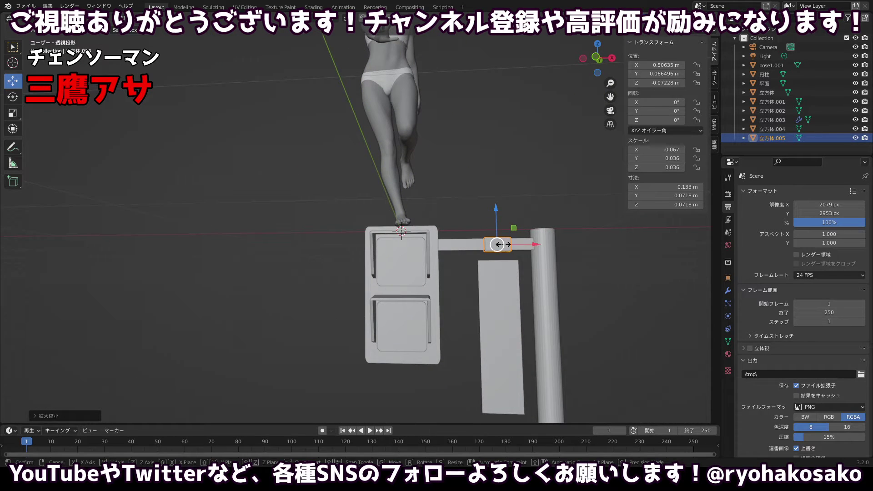
key(x)
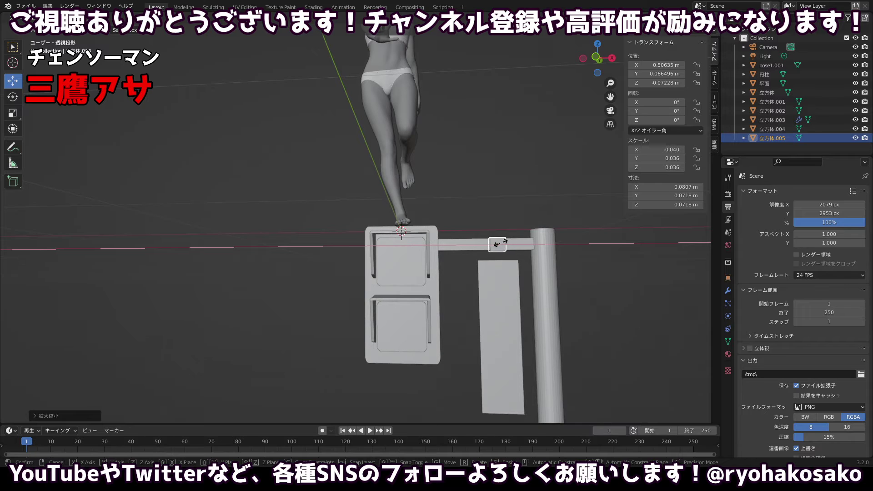
drag(498, 244, 500, 246)
Duplicate the vertical pole in place and scale the copy down uniformly to about 0.044 m in diameter.
click(551, 278)
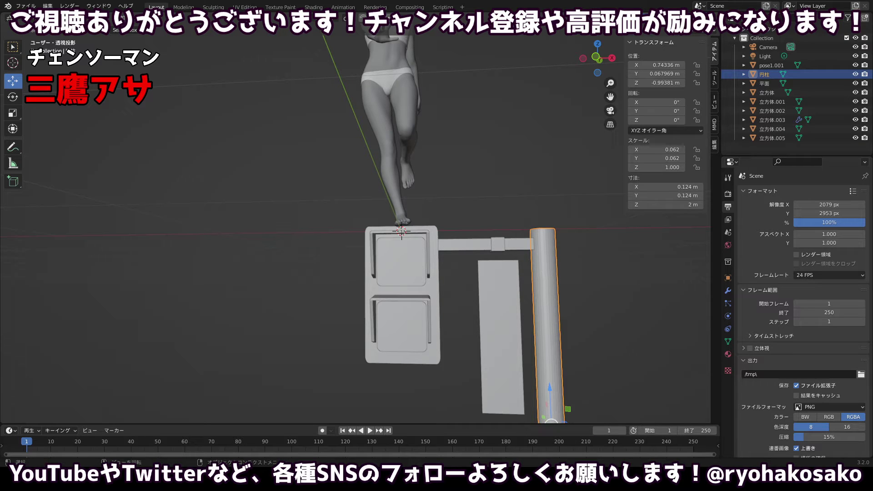
click(599, 60)
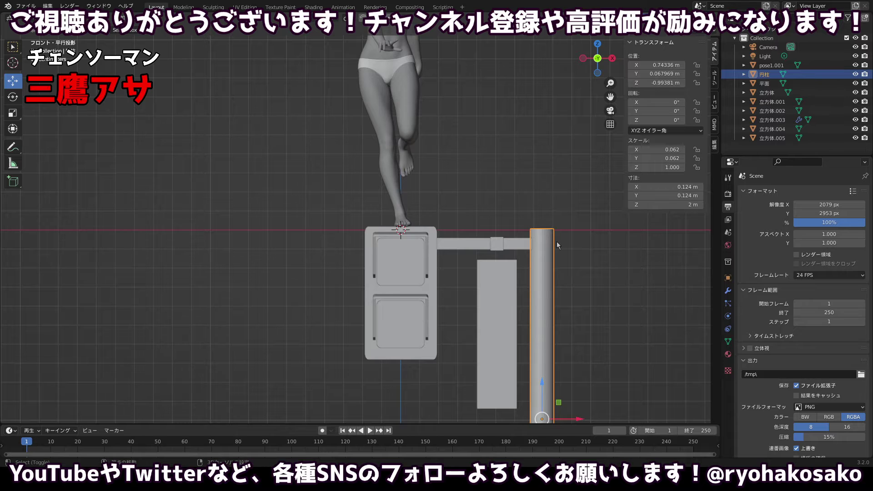
key(shift+d)
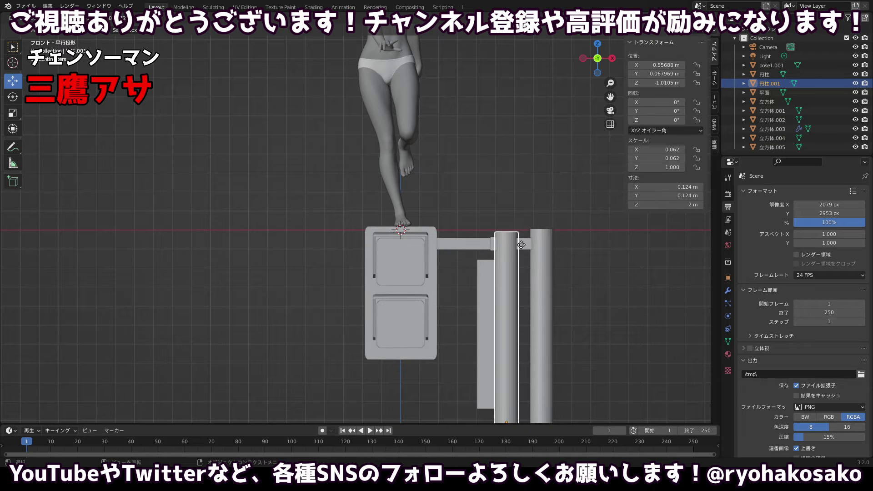
key(s)
click(557, 358)
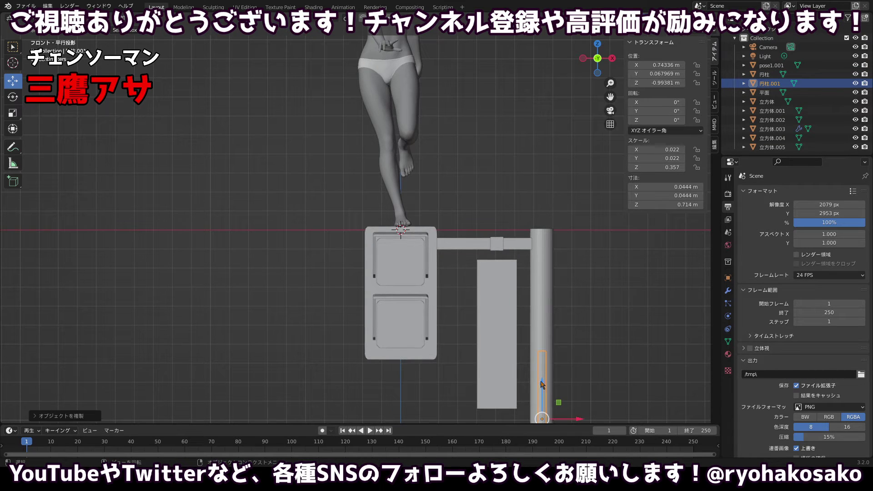
Raise the thin cylinder to the pole's upper end at about Z -0.037 m and shorten it to about 0.068 m tall.
drag(541, 384, 549, 224)
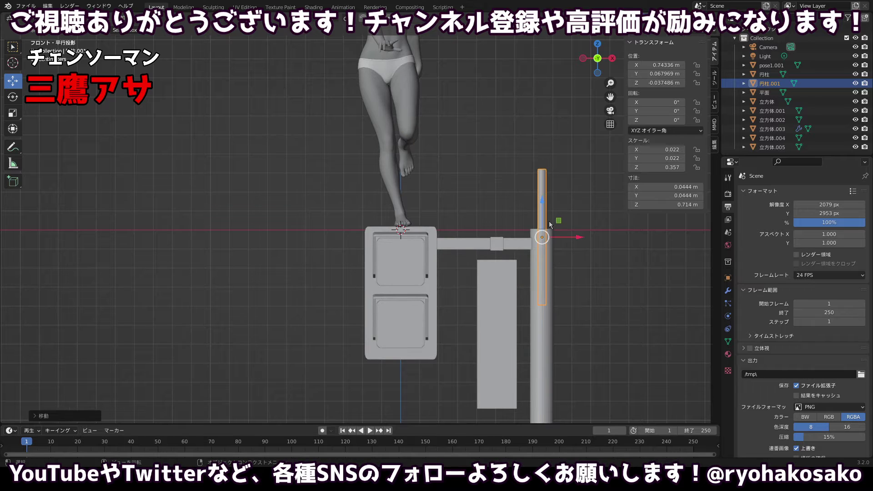
key(s)
key(z)
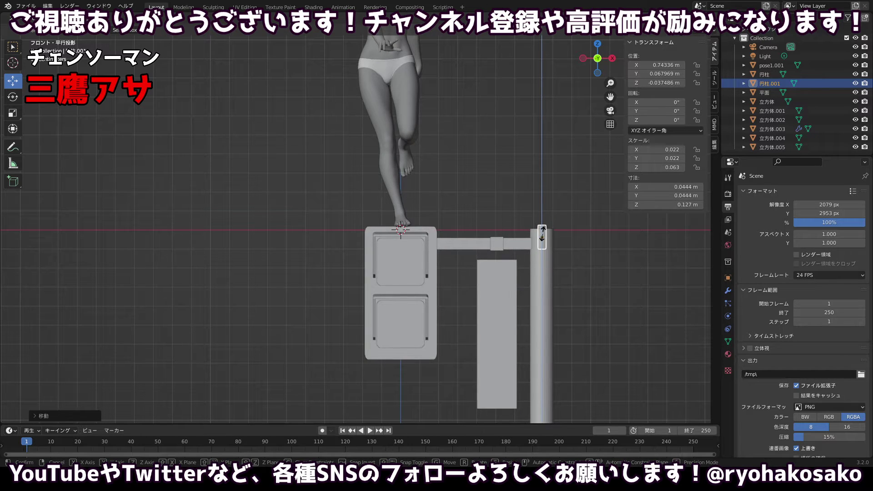
click(542, 237)
Move the short cylinder between the clamp and the panel, at about X 0.511 m and Z -0.128 m.
key(g)
key(x)
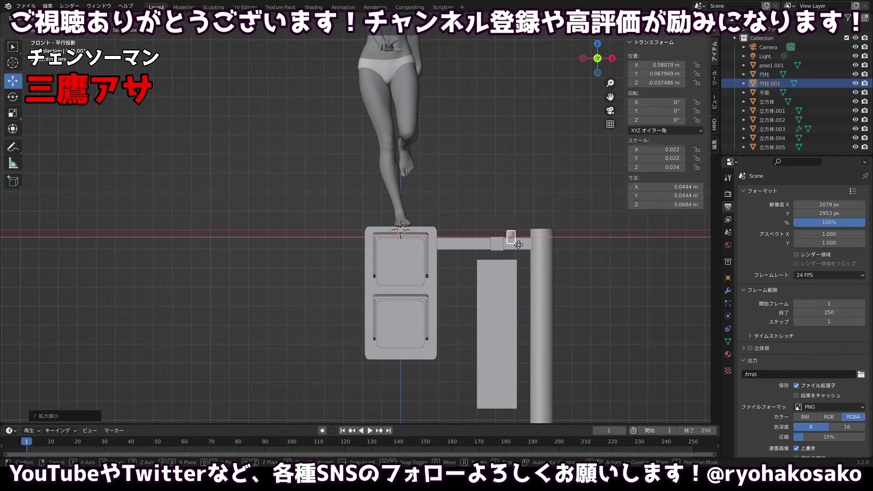
click(510, 253)
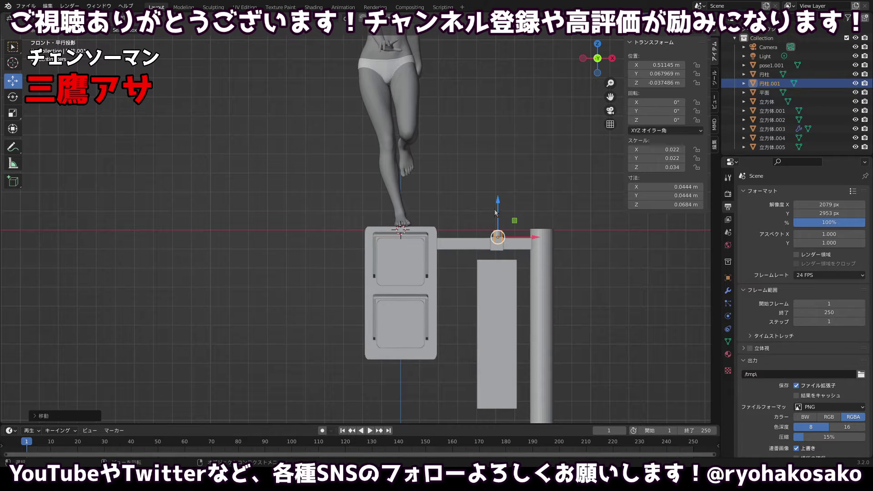
drag(499, 214, 509, 247)
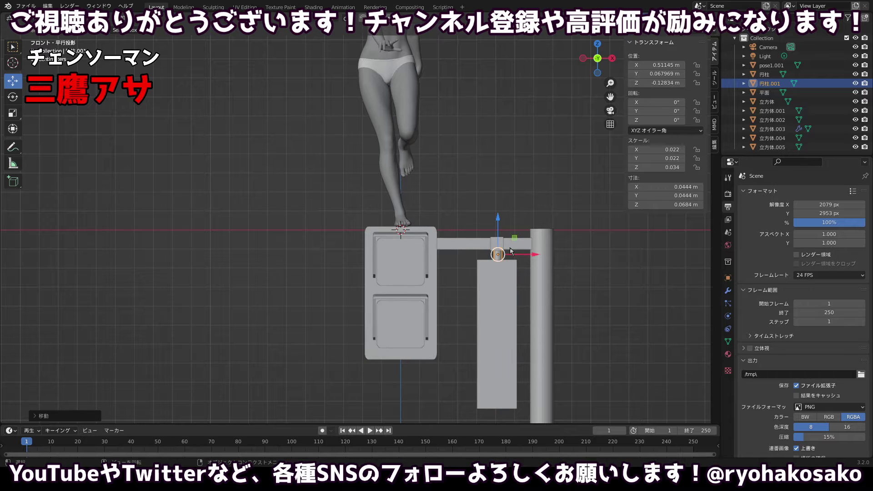
Centre the connector cylinder under the clamp at about X 0.506 m and narrow it to about 0.033 m in diameter, keeping its height.
scroll(511, 247, up, 3)
scroll(511, 250, up, 1)
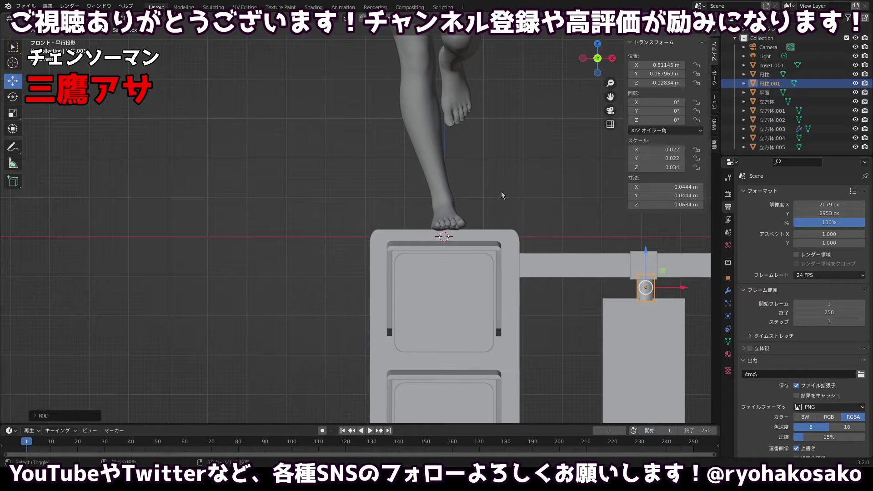
drag(501, 201, 391, 188)
drag(555, 273, 553, 273)
key(s)
key(shift+z)
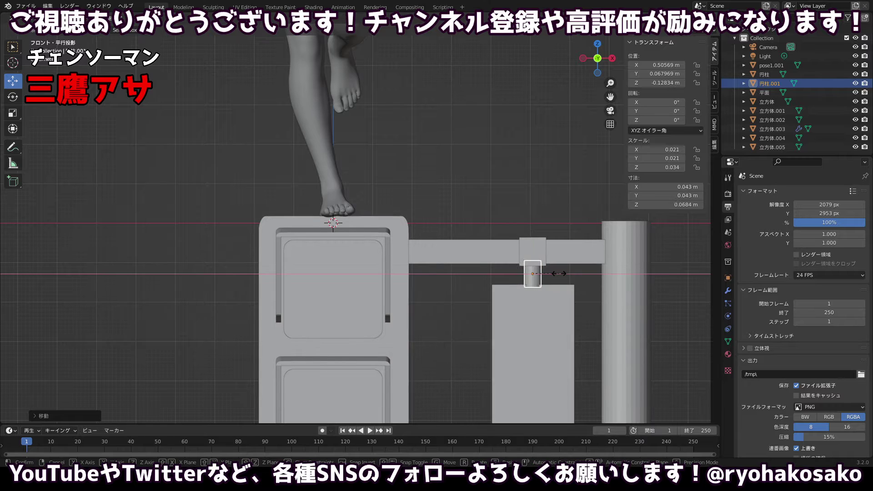
click(554, 276)
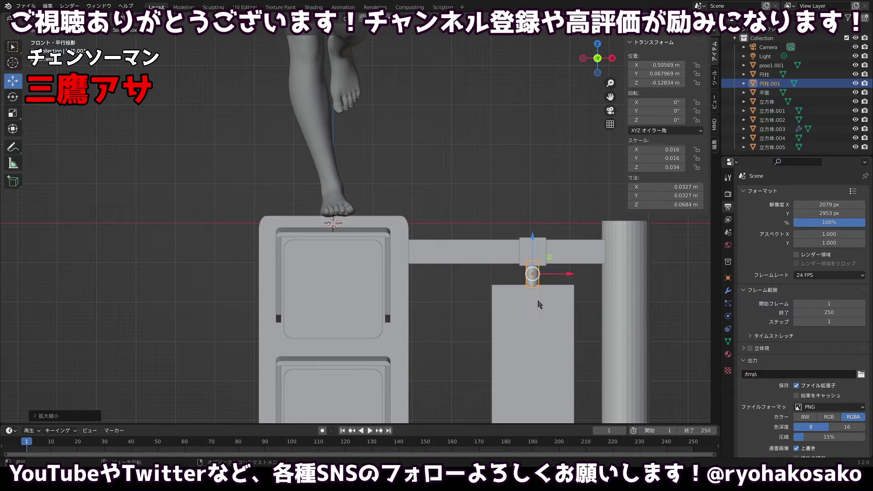
Fit the hanging panel against the connector at about Z -0.549 m and shift it along Y to about 0.047 m.
click(539, 304)
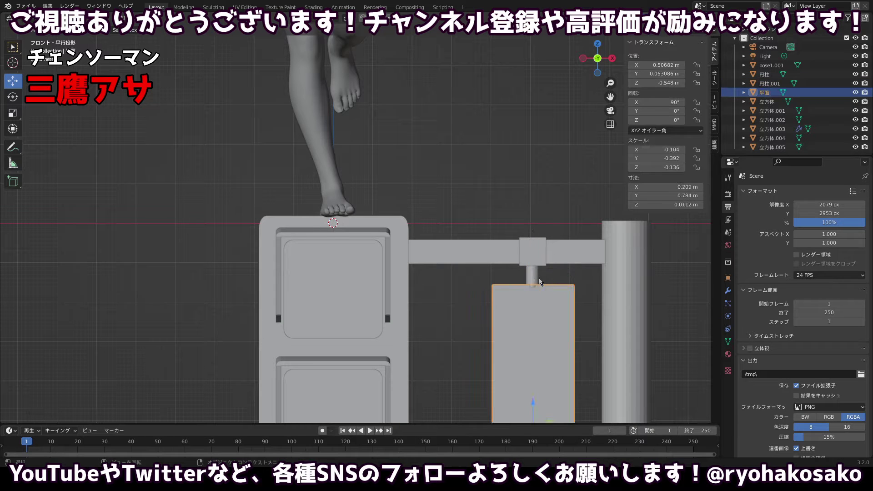
key(g)
key(z)
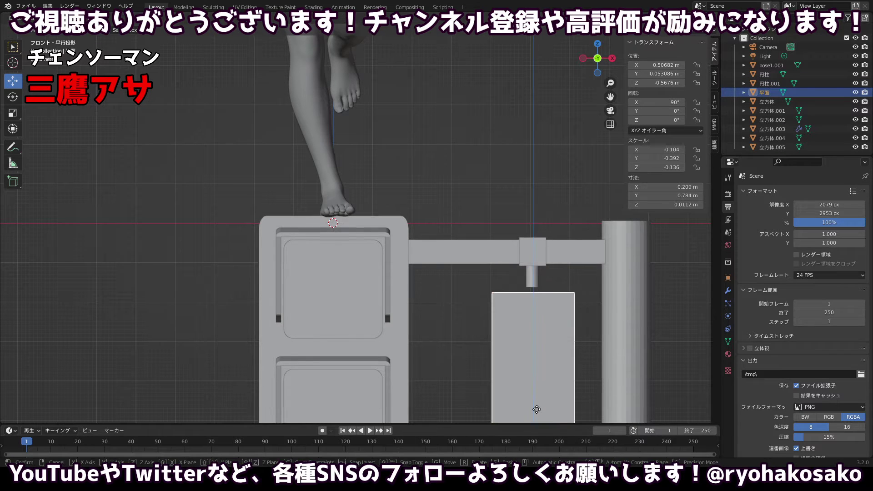
click(536, 403)
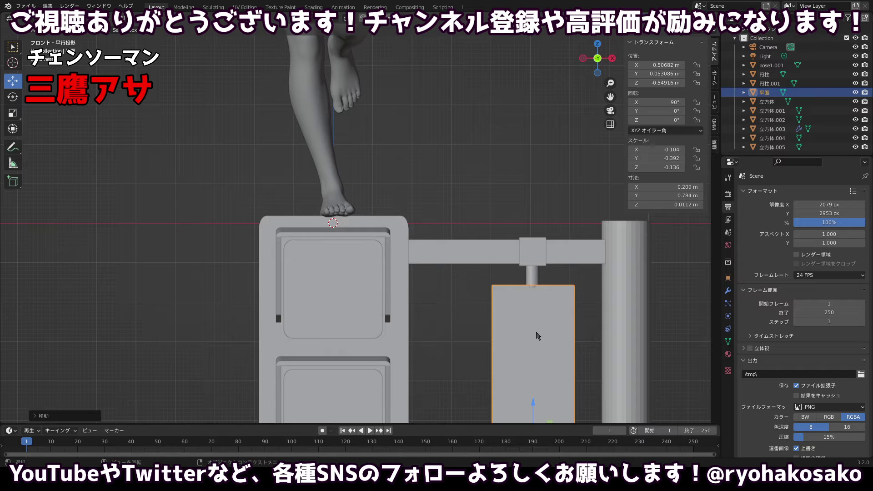
drag(536, 332, 547, 367)
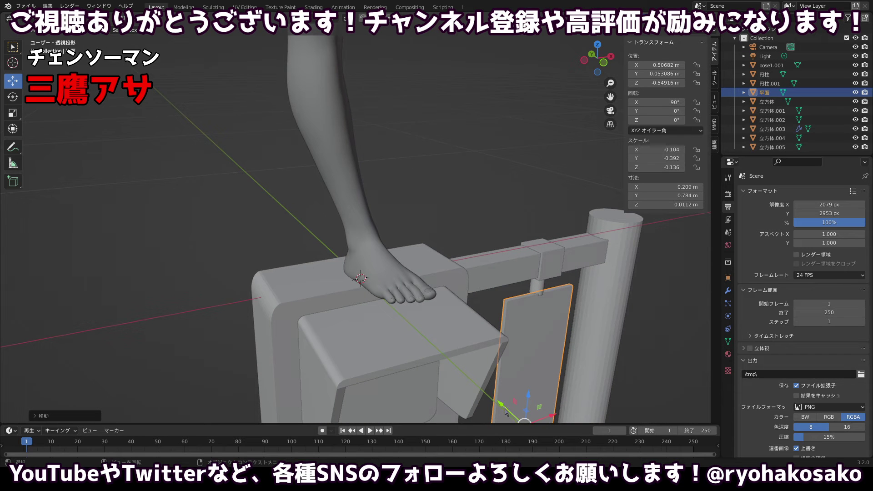
drag(504, 409, 507, 411)
Frame the figure and the traffic light from a slightly low front angle and align the camera to that view.
drag(543, 381, 526, 311)
scroll(493, 293, down, 3)
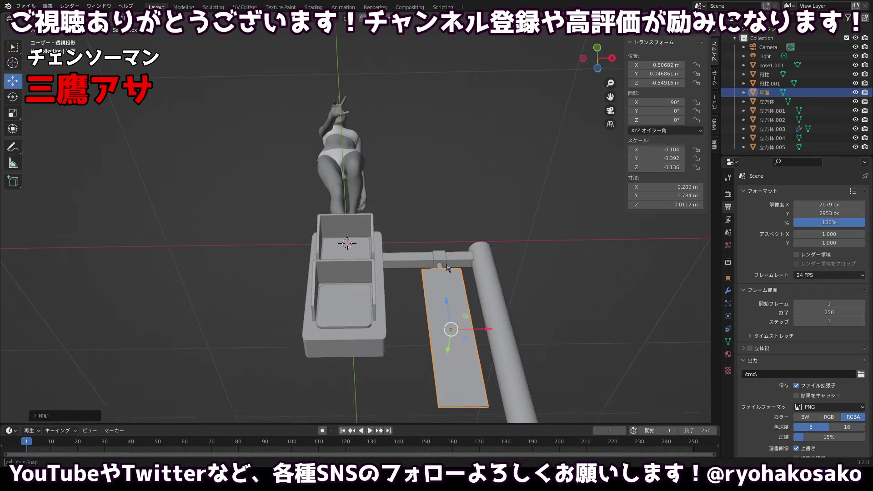
drag(447, 268, 443, 313)
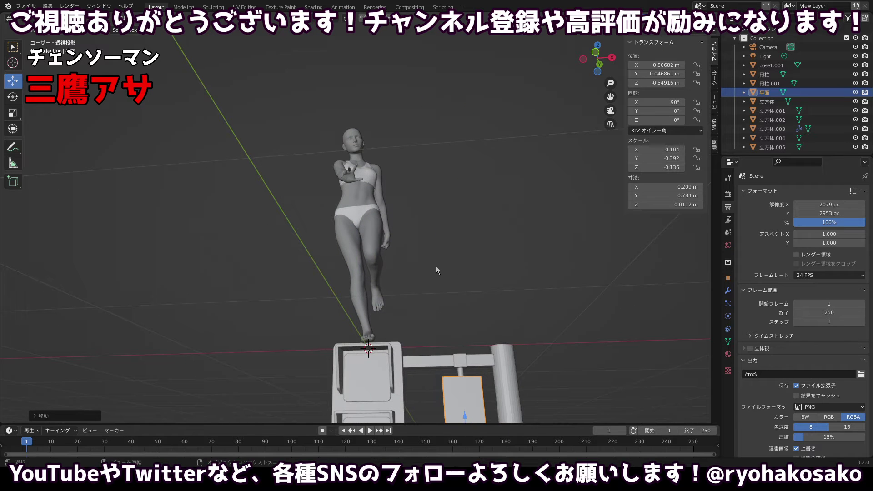
drag(436, 270, 428, 146)
scroll(432, 181, up, 2)
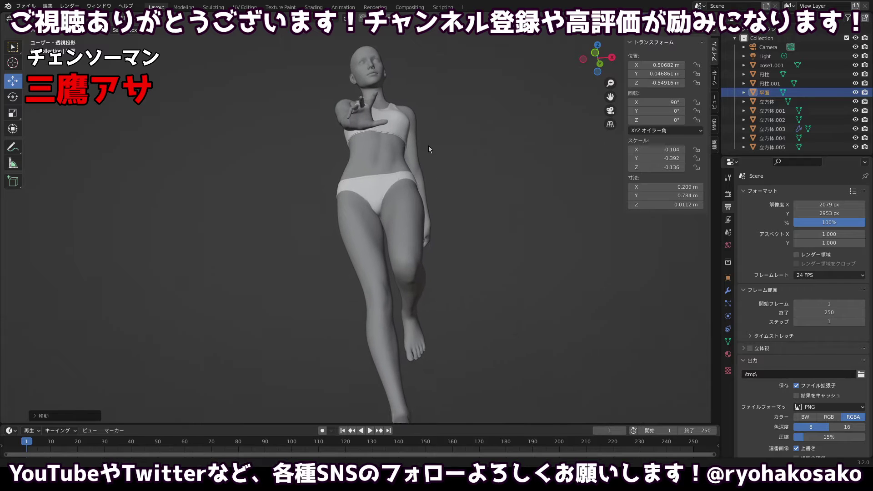
scroll(424, 150, down, 3)
scroll(416, 161, up, 4)
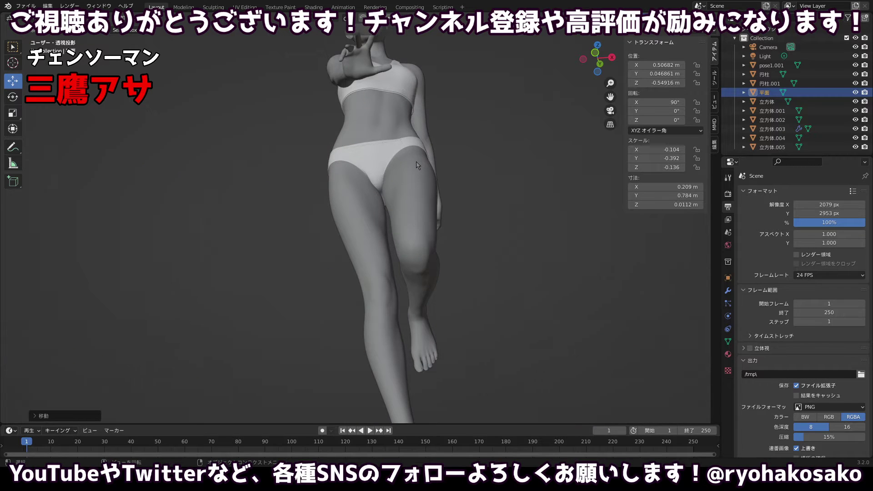
scroll(417, 161, down, 4)
scroll(416, 161, up, 2)
mouse_move(416, 162)
mouse_down()
mouse_move(410, 134)
mouse_move(417, 225)
mouse_move(425, 142)
mouse_move(418, 146)
mouse_move(424, 160)
mouse_move(403, 159)
mouse_move(413, 168)
mouse_move(416, 159)
mouse_move(415, 176)
mouse_up()
scroll(413, 154, down, 1)
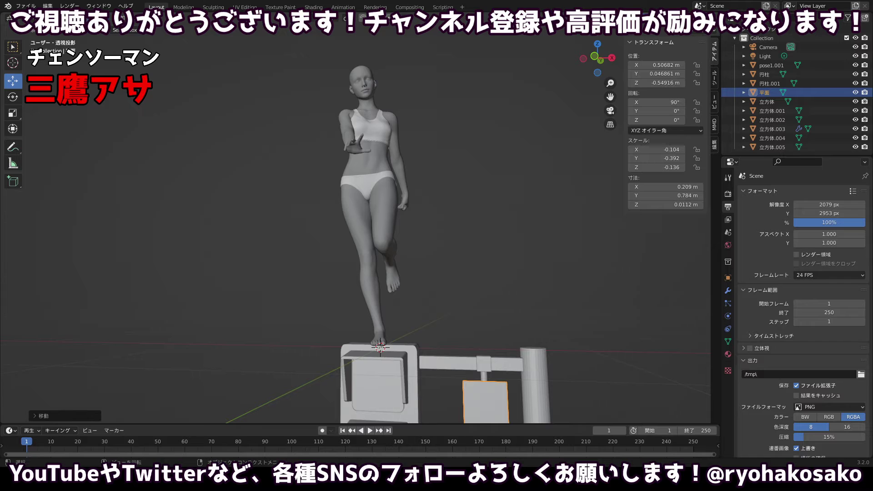
click(83, 18)
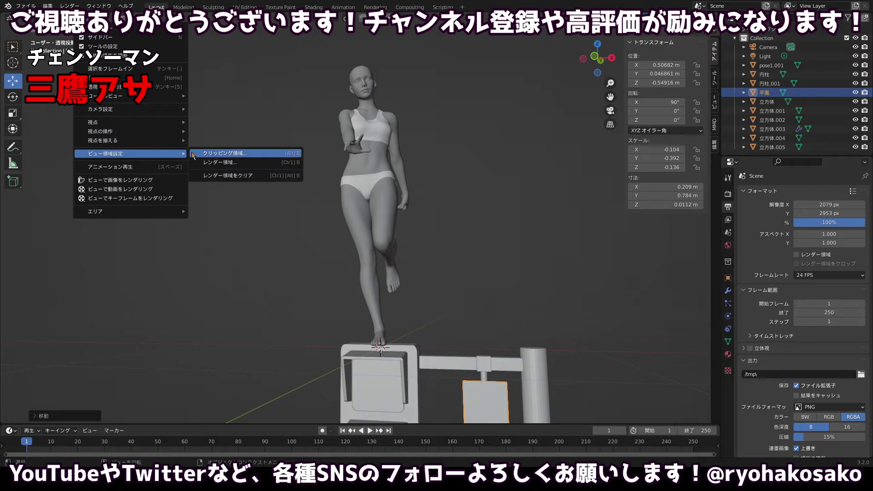
mouse_move(140, 141)
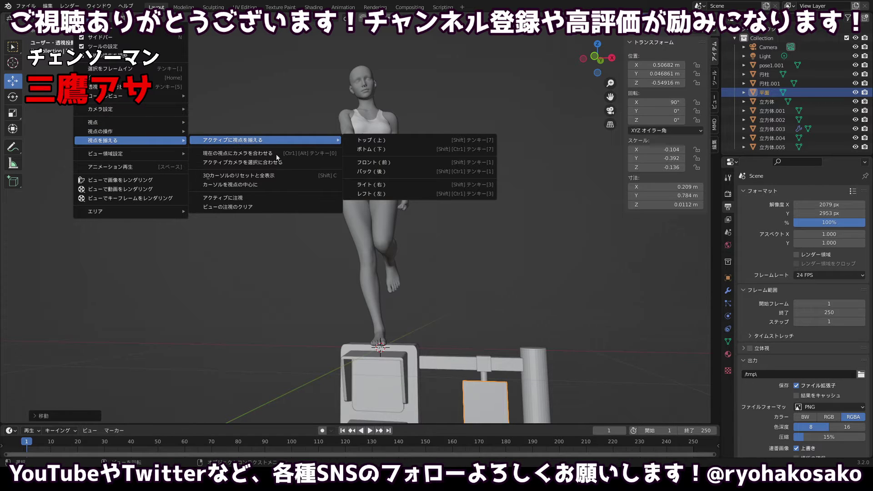
click(234, 154)
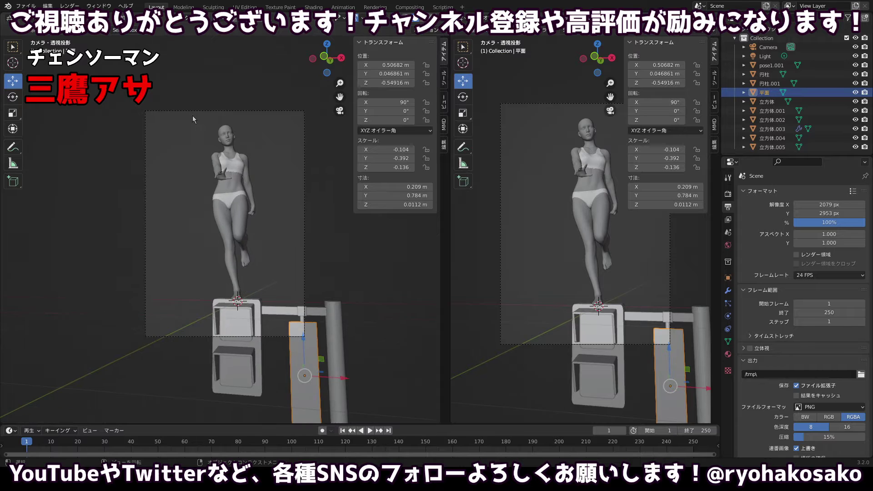
Collapse the transform properties in the camera view and set the render resolution to 2115 × 4384 px.
drag(192, 116, 200, 116)
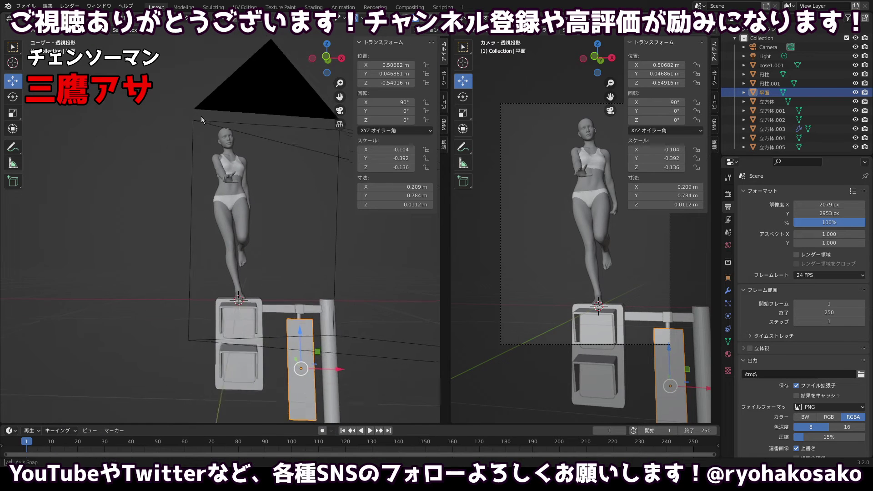
click(631, 43)
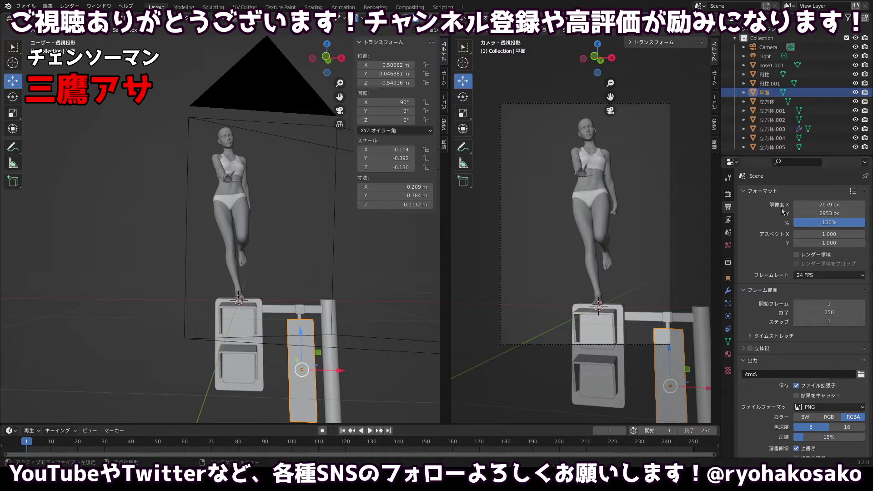
mouse_move(827, 213)
mouse_down()
mouse_move(790, 213)
mouse_move(872, 213)
mouse_move(798, 214)
mouse_move(841, 204)
mouse_up()
Select the camera in the free perspective view and shift it along X to about 0.482 m.
drag(25, 253, 144, 250)
scroll(128, 237, down, 5)
click(235, 240)
drag(247, 256, 310, 347)
click(308, 350)
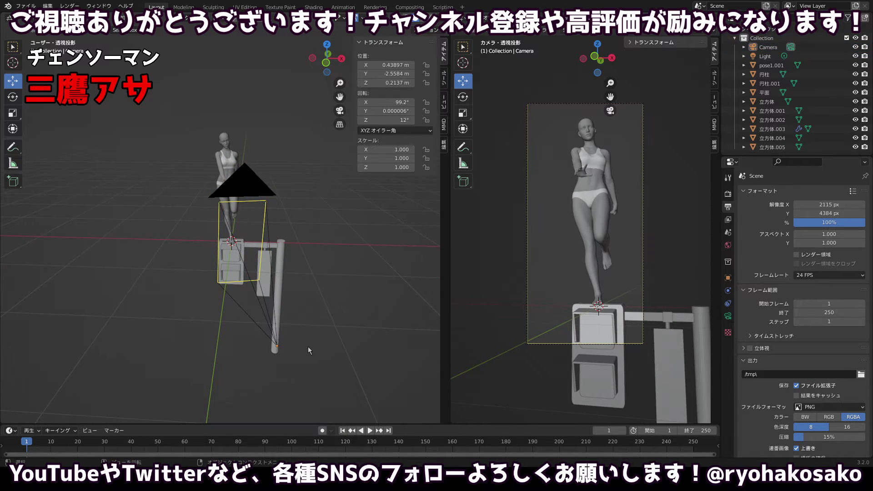
click(277, 347)
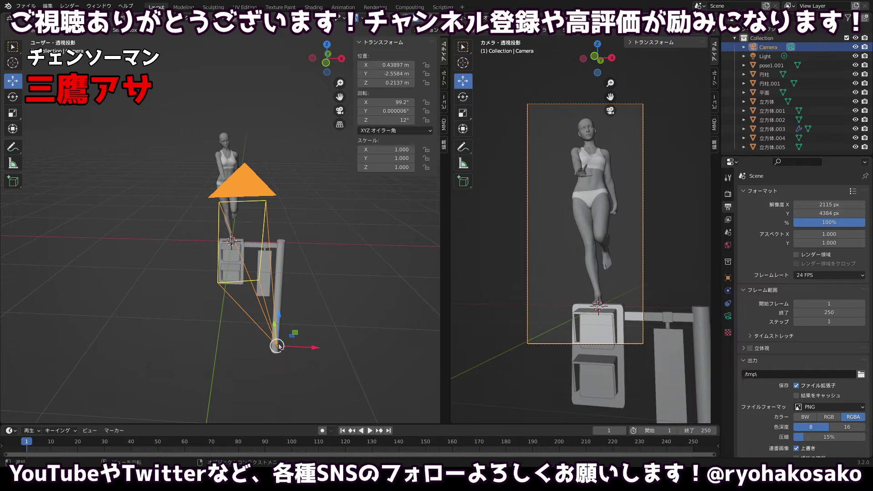
click(327, 292)
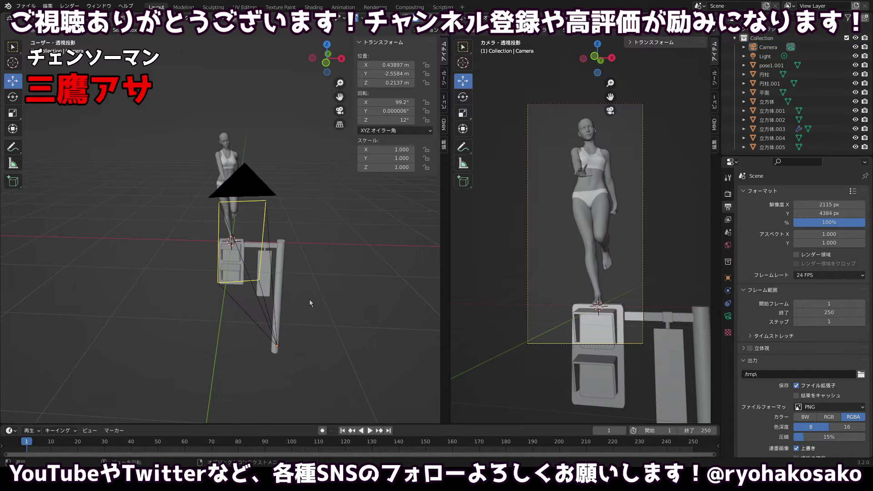
click(274, 346)
key(g)
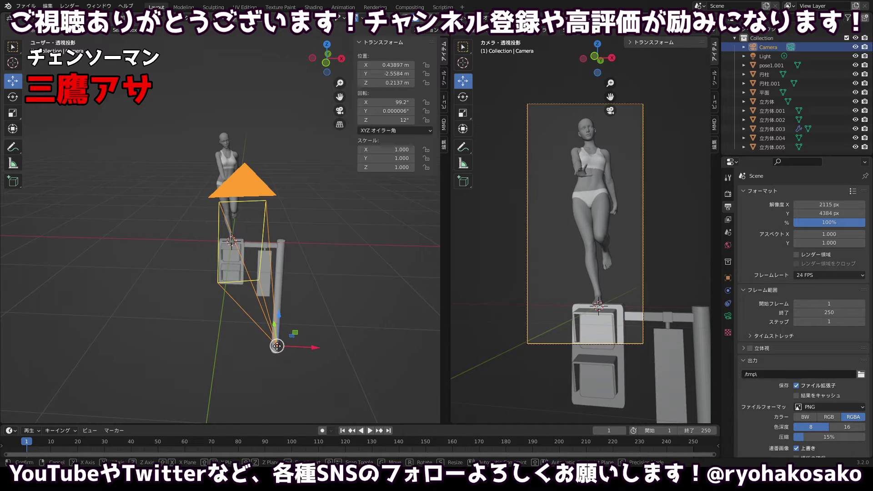
key(x)
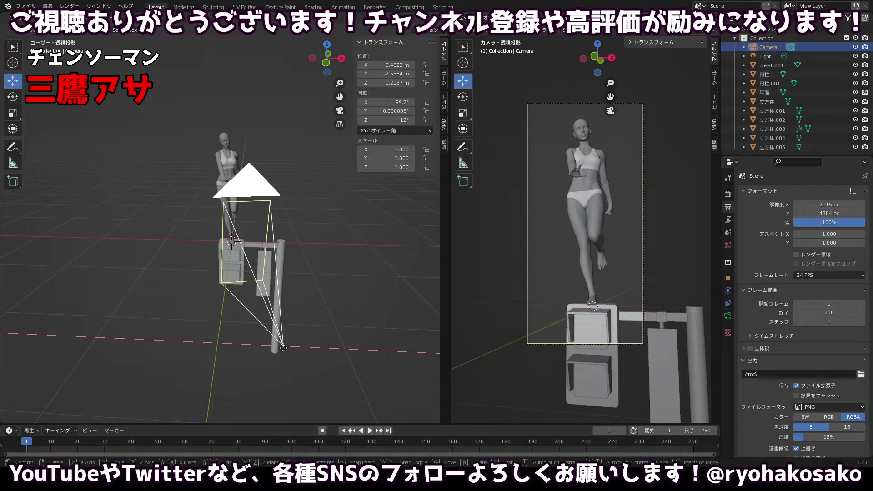
click(283, 348)
Lower the camera to about Z 0.101 m and rotate it to about 106° on X and 5.5° on Y.
drag(306, 322, 327, 255)
key(g)
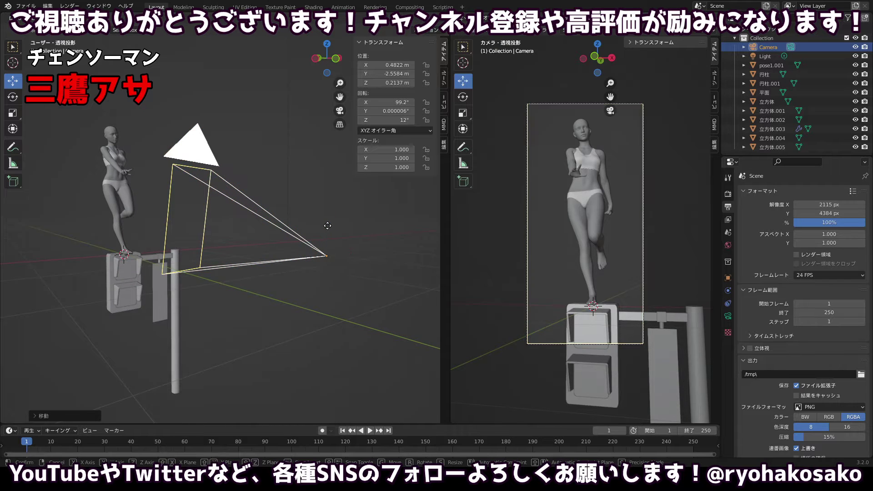
key(z)
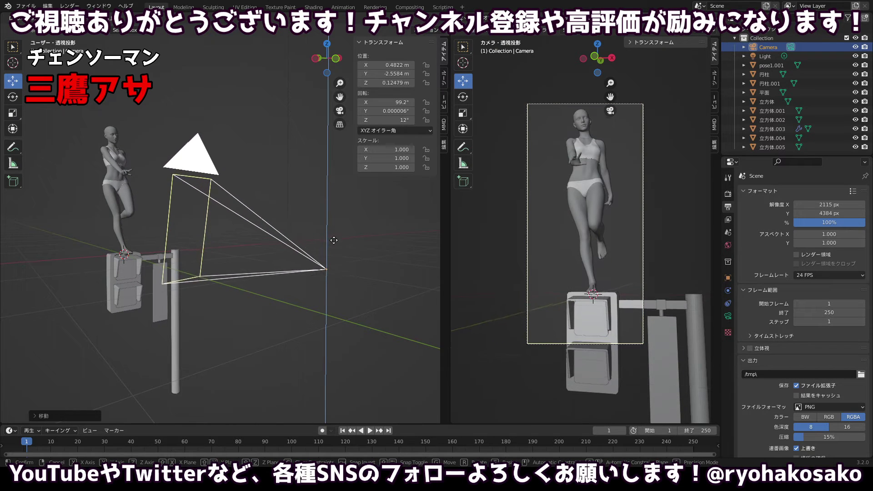
click(334, 247)
key(r)
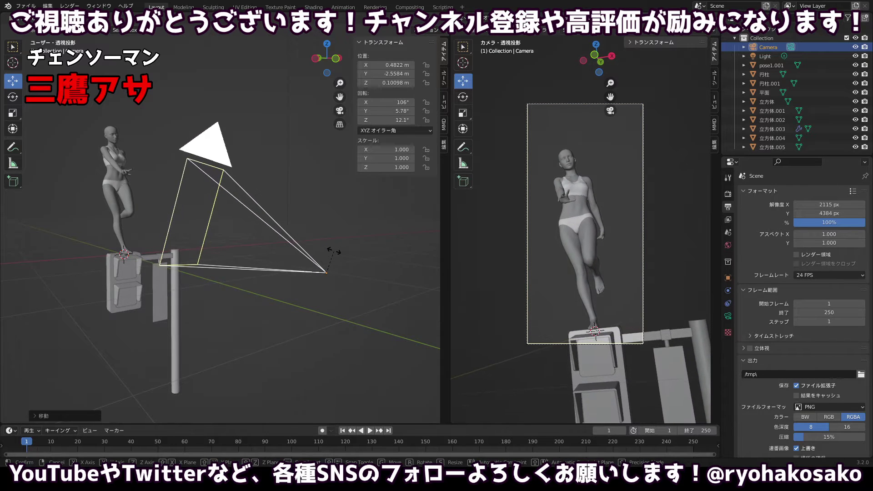
click(335, 251)
Lower the camera along Z to about −0.251 m.
drag(310, 285, 151, 284)
key(g)
key(z)
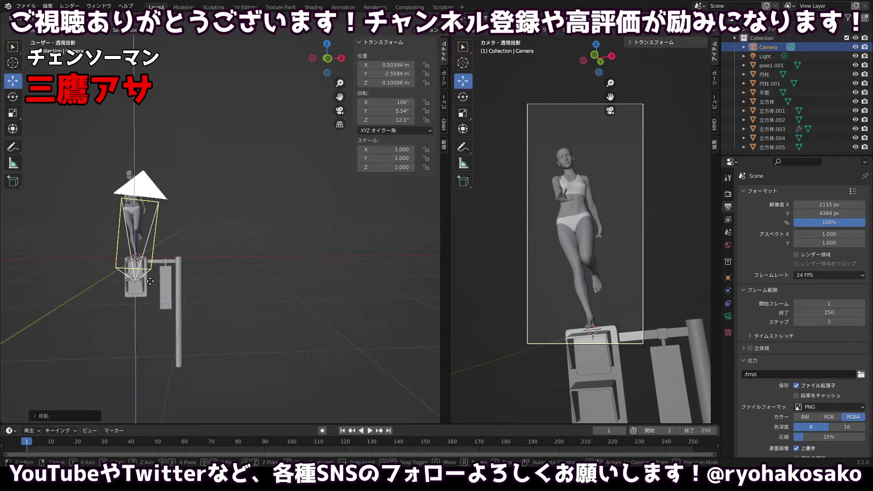
click(152, 316)
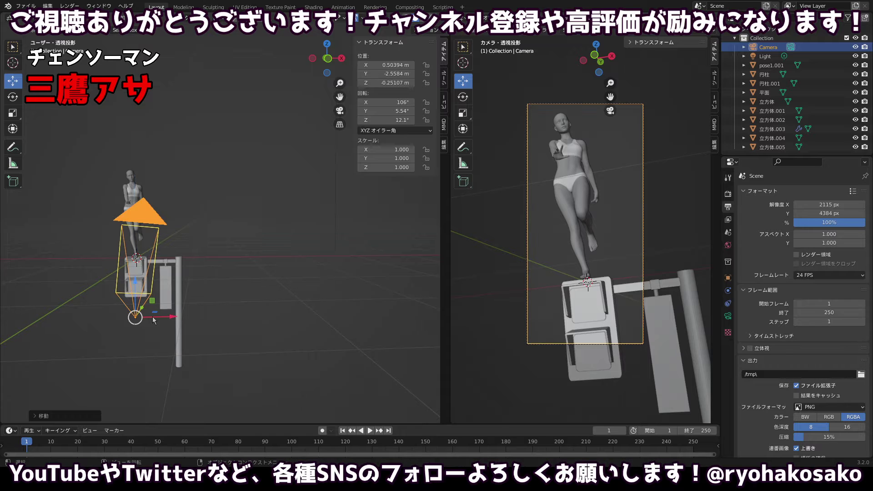
Rotate the camera to about 7.46° on Y and 12.8° on Z, and fine-tune its height to about Z −0.250 m.
drag(214, 307, 224, 286)
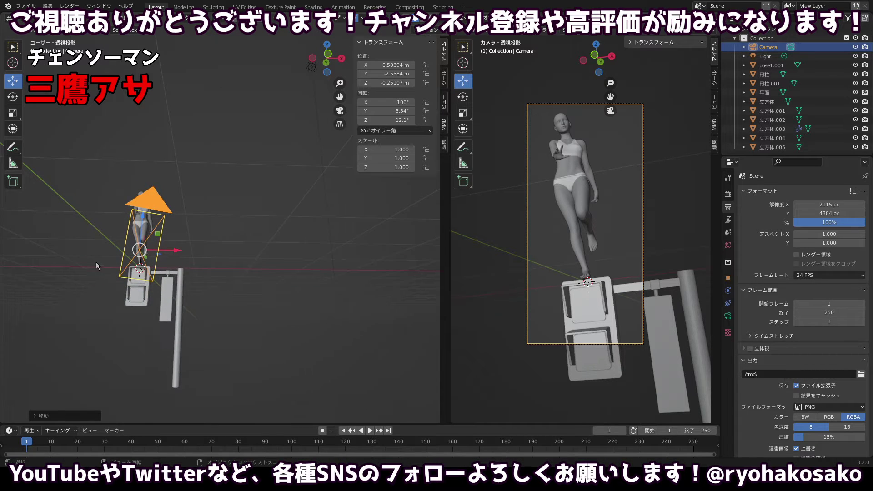
key(r)
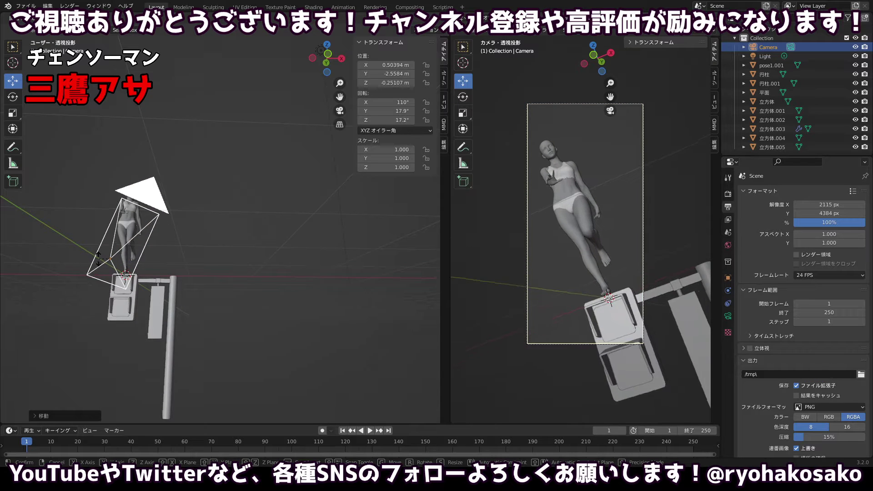
mouse_move(100, 258)
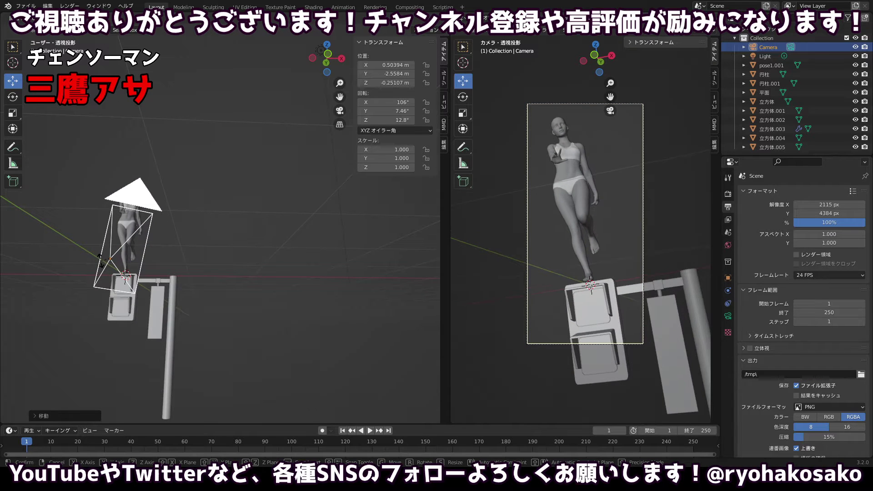
click(101, 259)
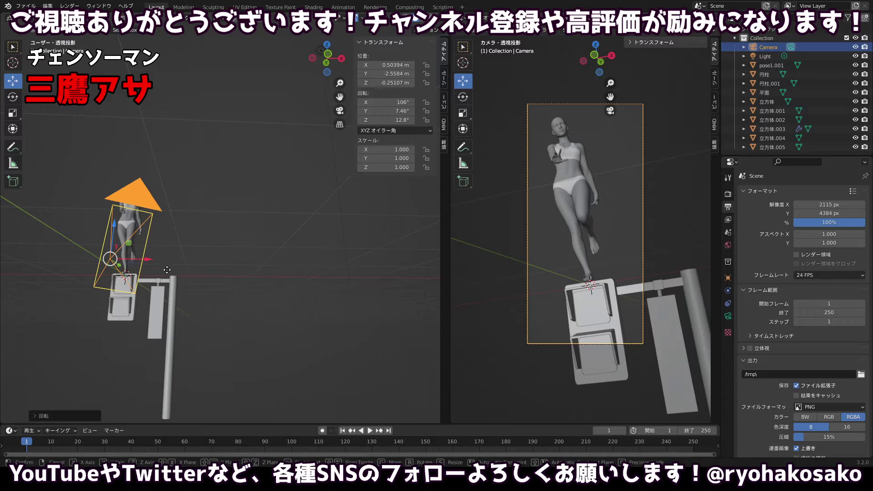
key(g)
key(z)
mouse_move(168, 274)
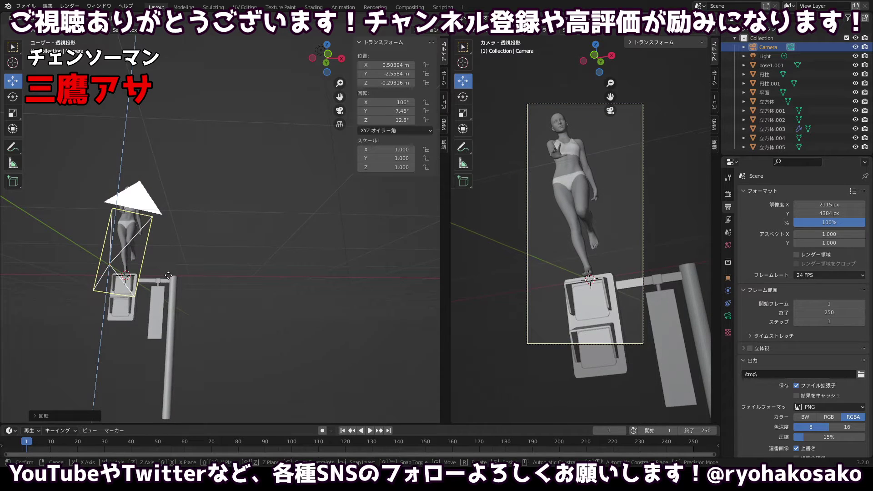
click(168, 269)
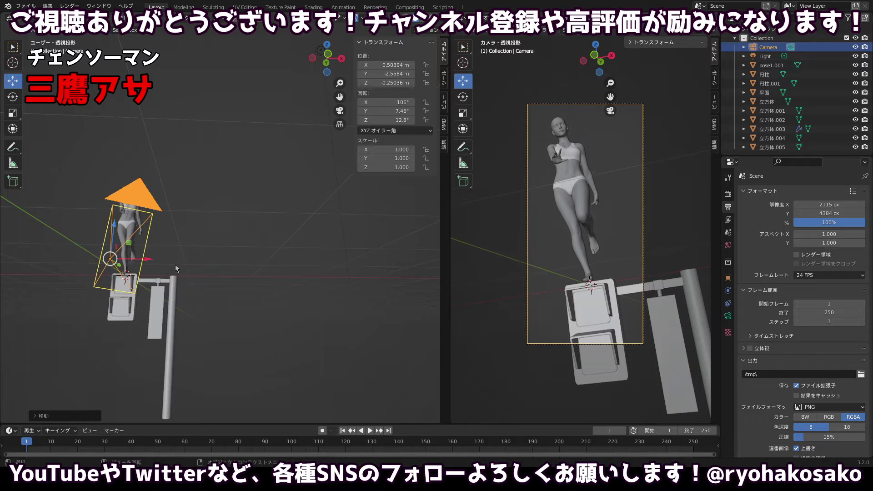
Enlarge the free perspective view slightly and set the render resolution to 3075 × 6691 px.
mouse_move(450, 249)
mouse_down()
mouse_move(565, 248)
mouse_move(465, 248)
mouse_up()
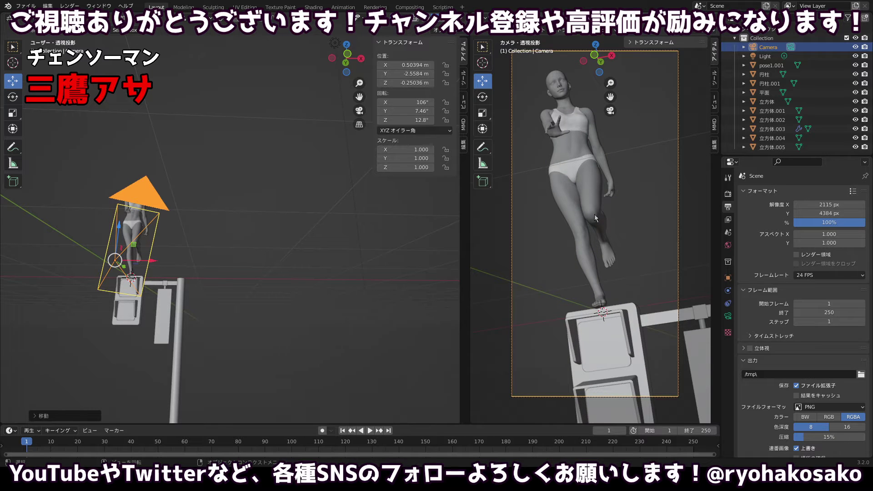
scroll(594, 214, up, 1)
scroll(595, 214, down, 2)
scroll(595, 214, up, 1)
drag(594, 216, 591, 225)
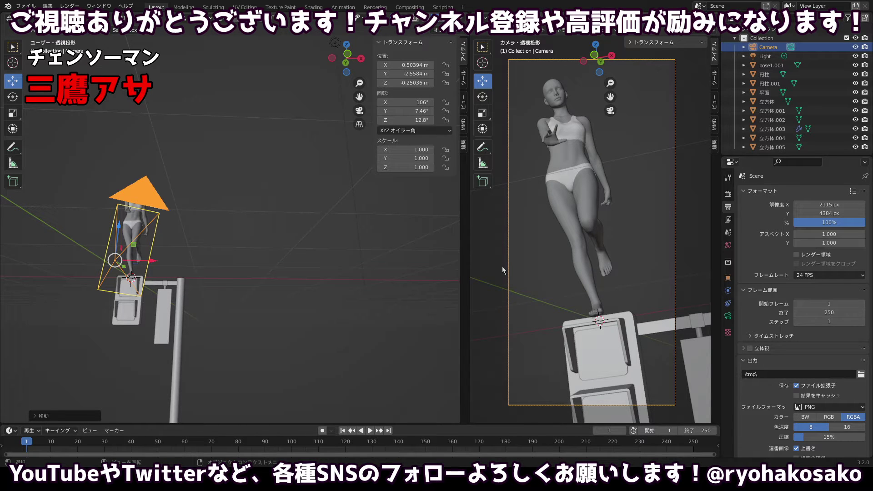
drag(823, 214, 852, 213)
drag(828, 214, 771, 214)
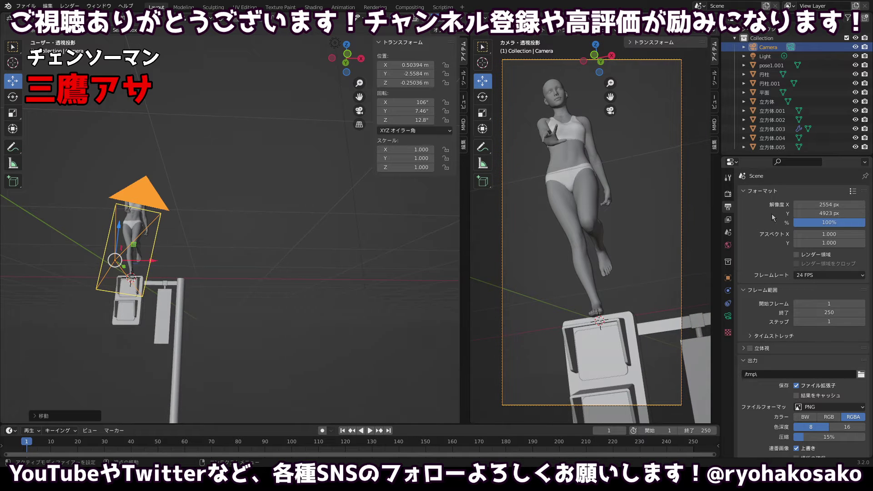
mouse_move(829, 205)
mouse_down()
mouse_move(864, 205)
mouse_move(803, 213)
mouse_move(825, 204)
mouse_move(806, 205)
mouse_move(837, 213)
mouse_up()
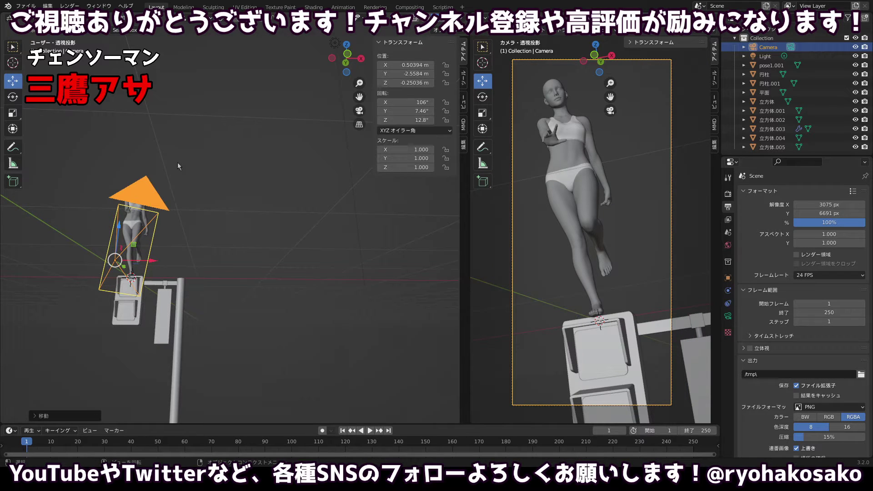
Increase the camera's focal length to about 104 mm.
drag(162, 163, 285, 196)
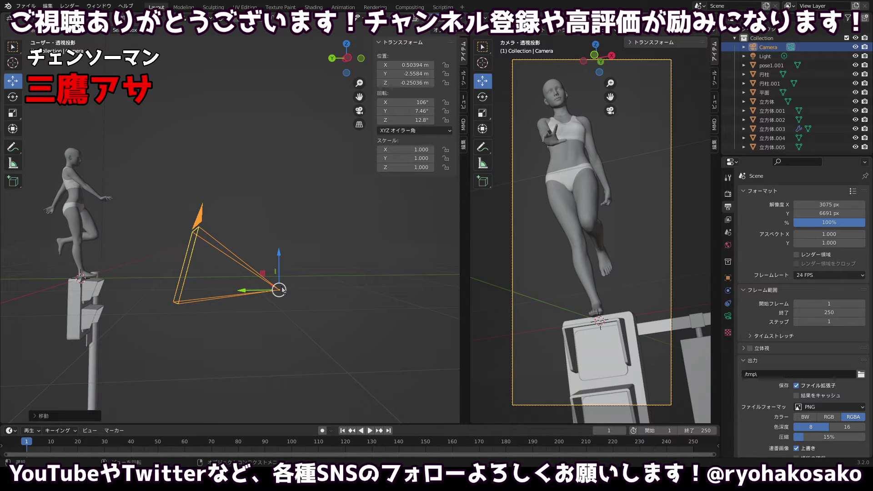
drag(263, 245, 228, 273)
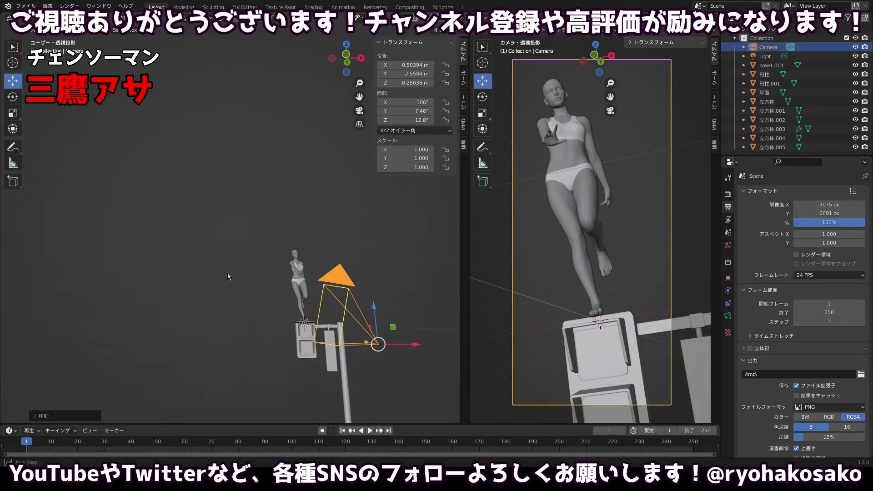
click(727, 316)
drag(817, 236, 846, 236)
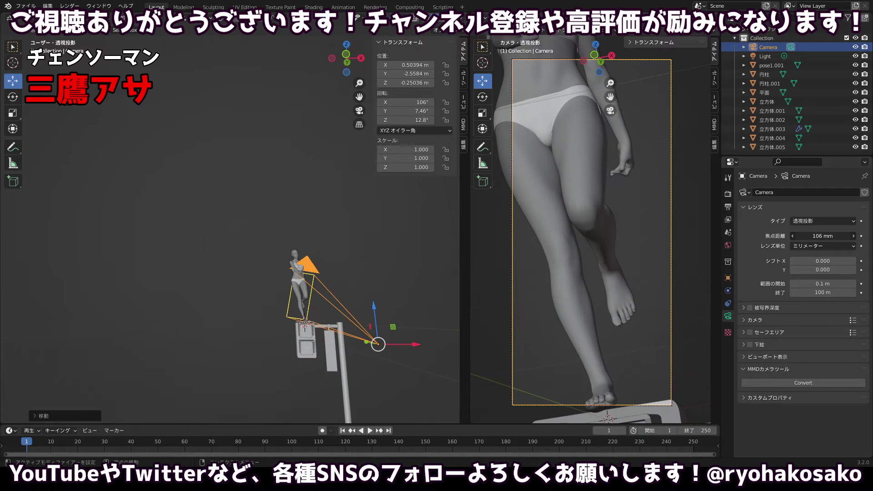
drag(384, 300, 466, 300)
drag(340, 291, 302, 300)
key(ctrl+z)
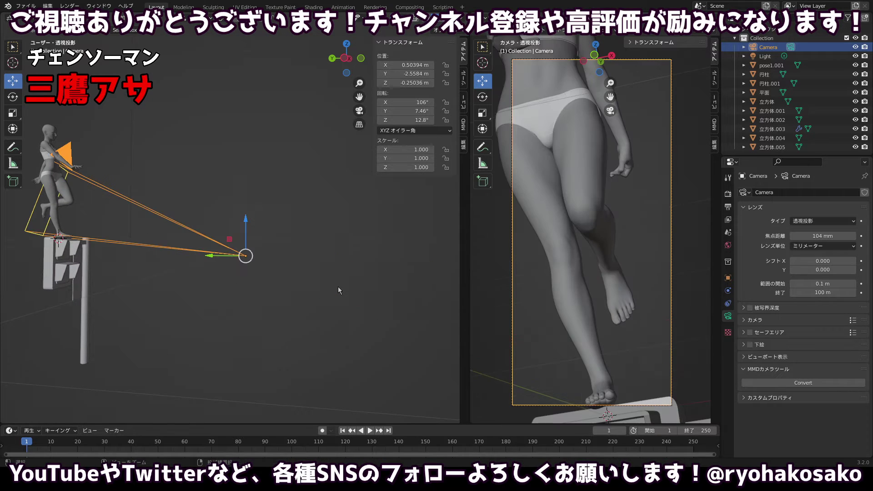
Move the camera farther back from the figure and lower, to about X 0.885 m, Y −4.799 m, Z −0.771 m.
key(g)
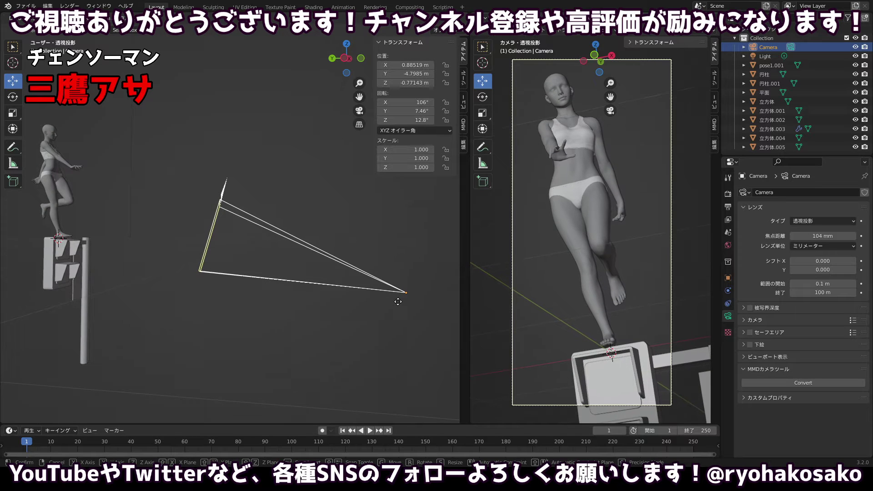
click(398, 305)
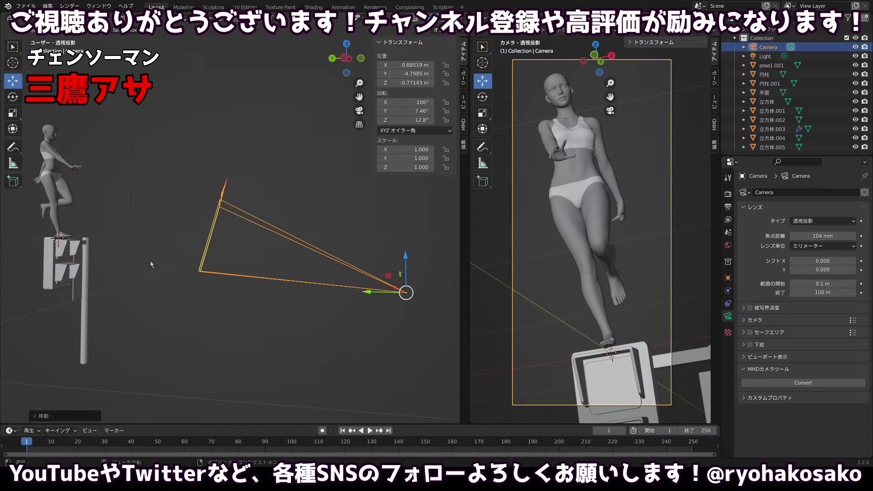
key(g)
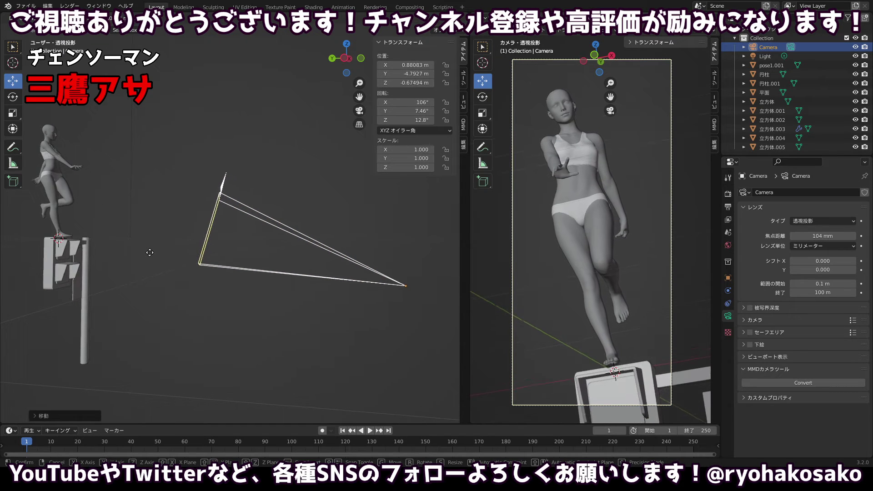
click(152, 255)
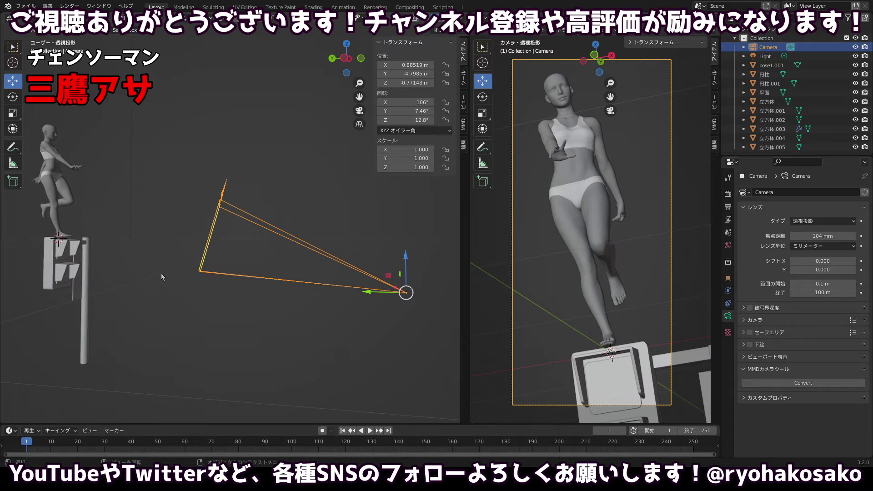
Rotate the camera to about 108° on X and raise it to about Z −0.677 m.
key(r)
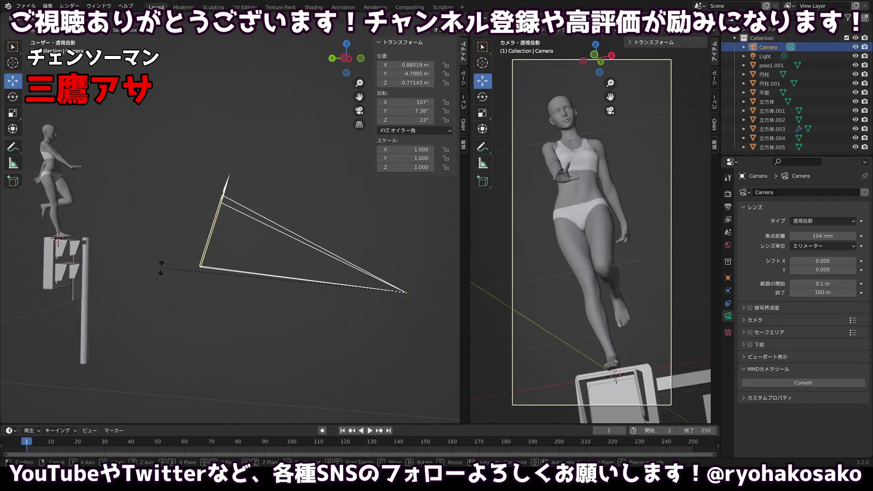
click(163, 269)
key(g)
key(z)
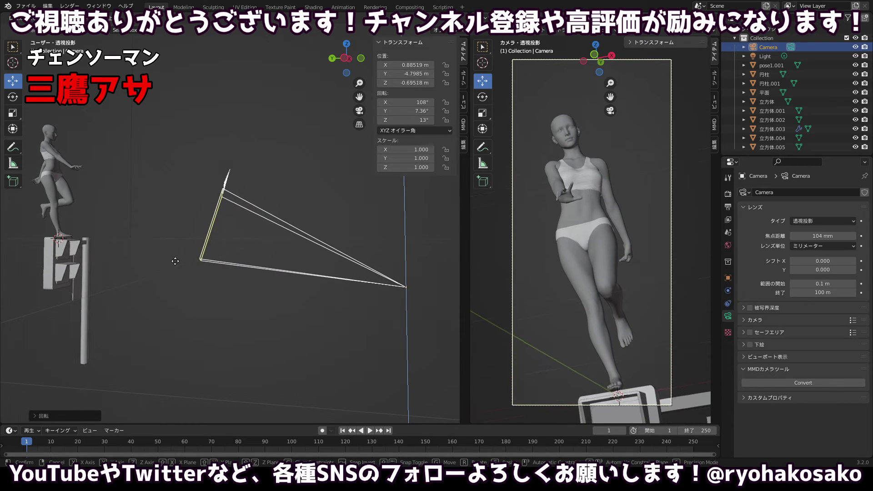
click(175, 261)
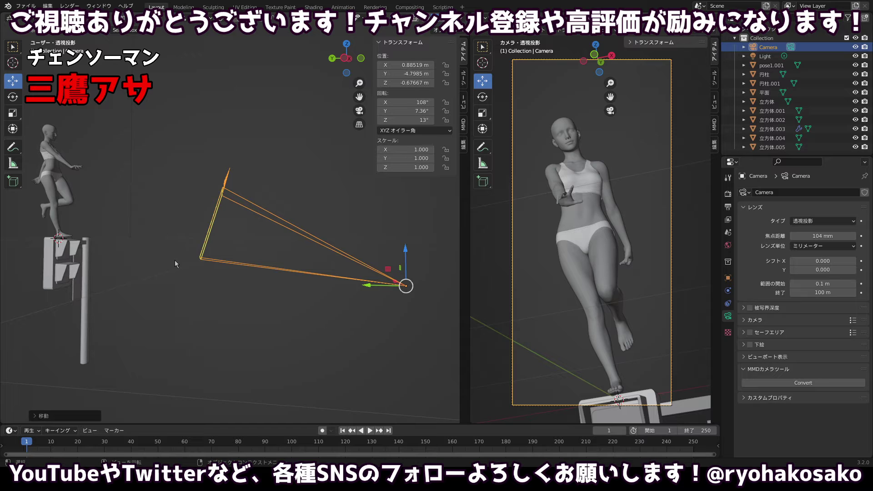
Tilt the camera upward to about 115° on X, 6.76° on Y and 14.3° on Z, and lower it to about Z −1.658 m.
key(r)
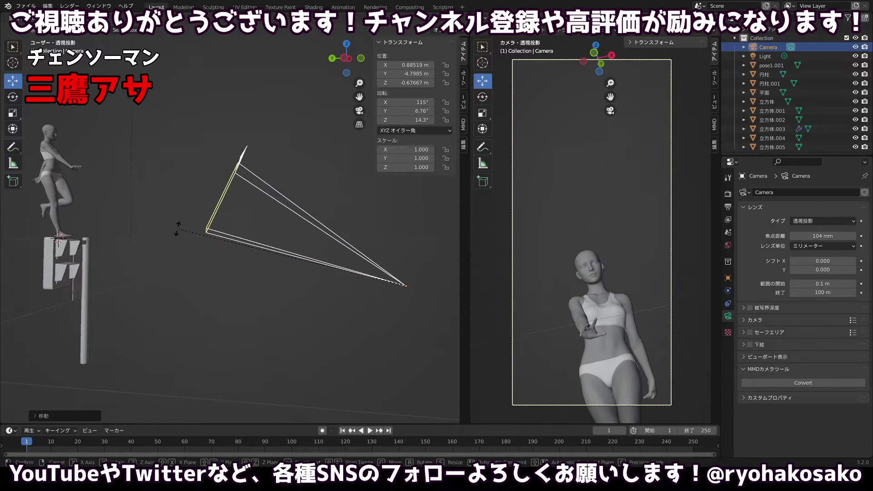
click(178, 228)
key(z)
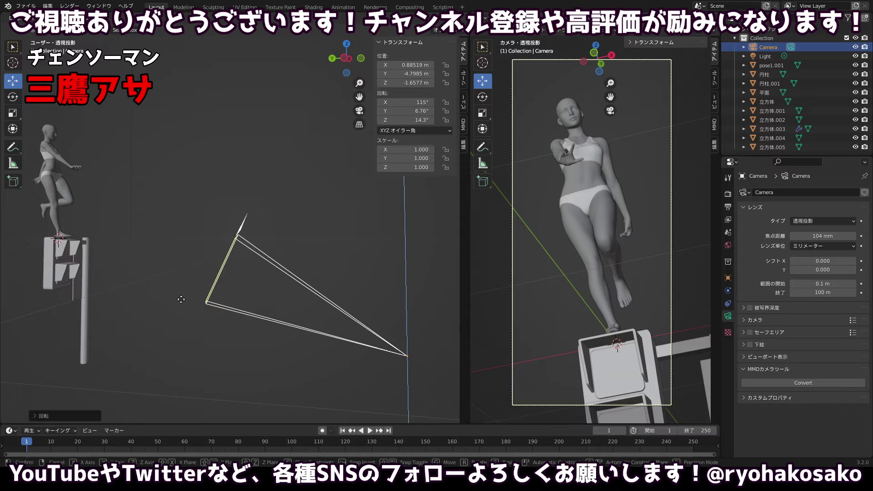
click(181, 299)
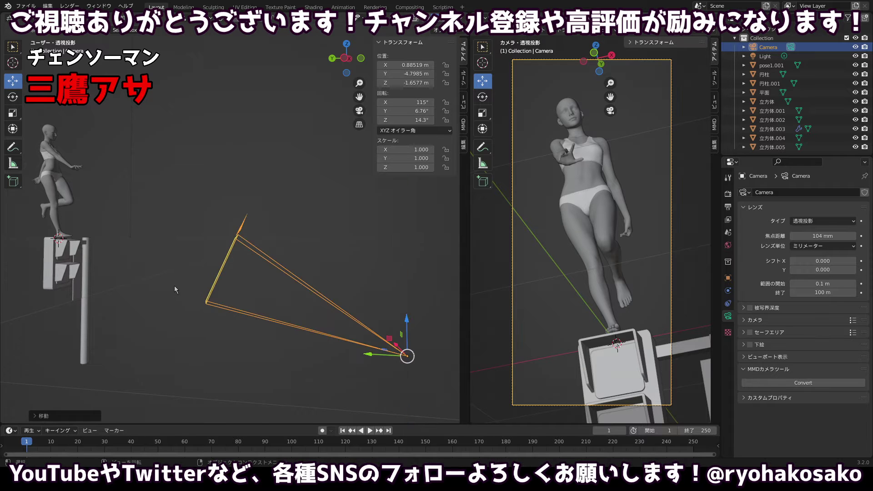
Shift the camera along X to about 0.909 m and reduce its focal length to 99 mm.
drag(173, 285, 94, 291)
scroll(143, 274, down, 4)
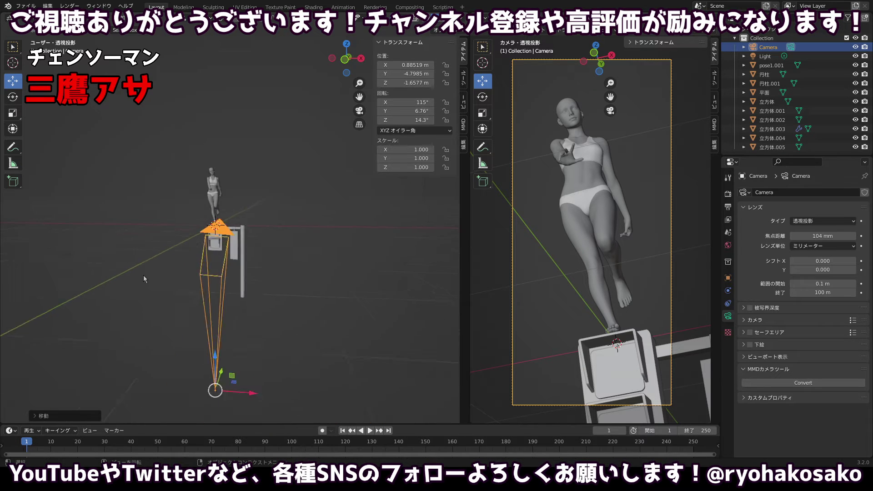
key(g)
key(x)
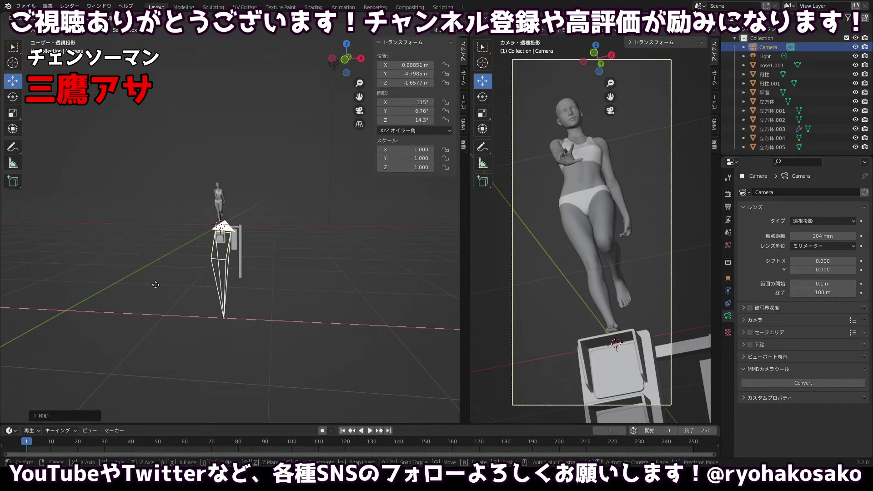
click(157, 284)
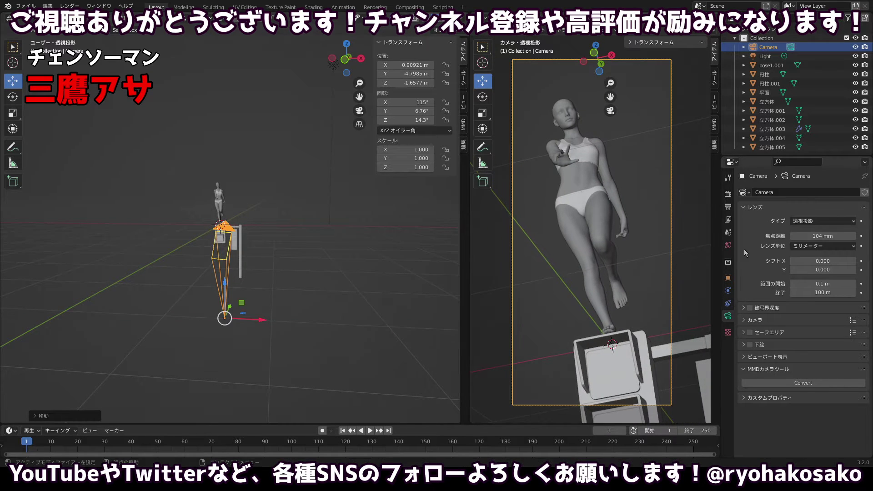
mouse_move(819, 236)
mouse_down()
mouse_move(828, 235)
mouse_move(784, 236)
mouse_move(805, 236)
mouse_up()
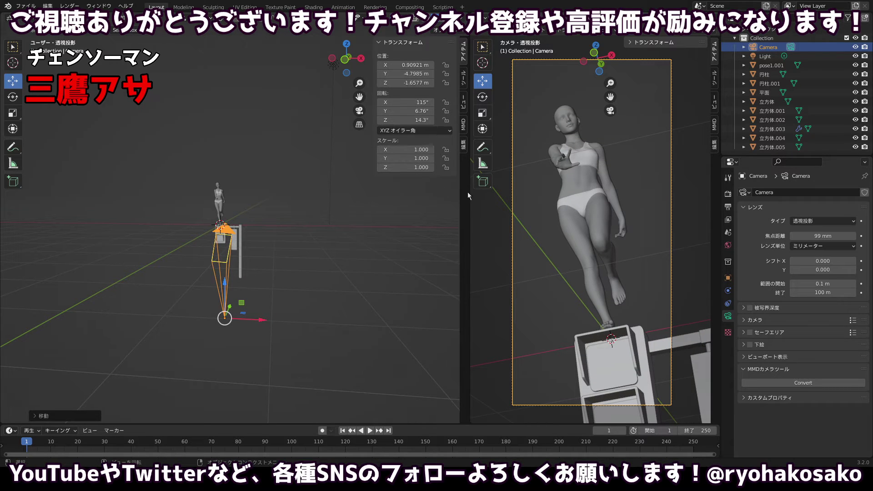
Move the camera to about X 0.883 m, Y −4.608 m, Z −1.623 m and reduce its focal length to 96 mm.
drag(306, 209, 406, 213)
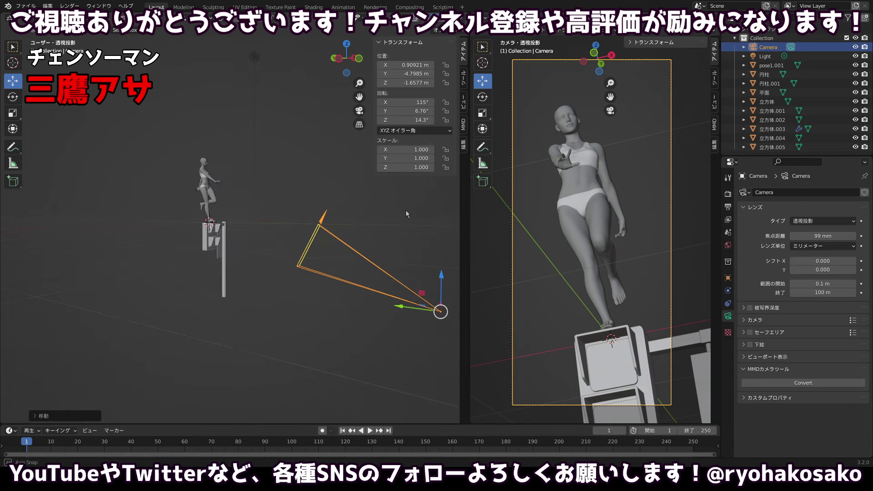
drag(443, 311, 319, 313)
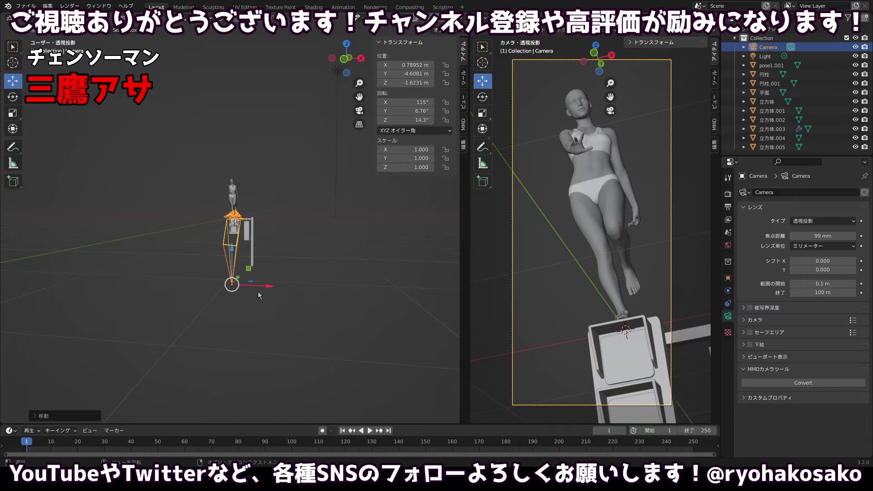
key(g)
key(x)
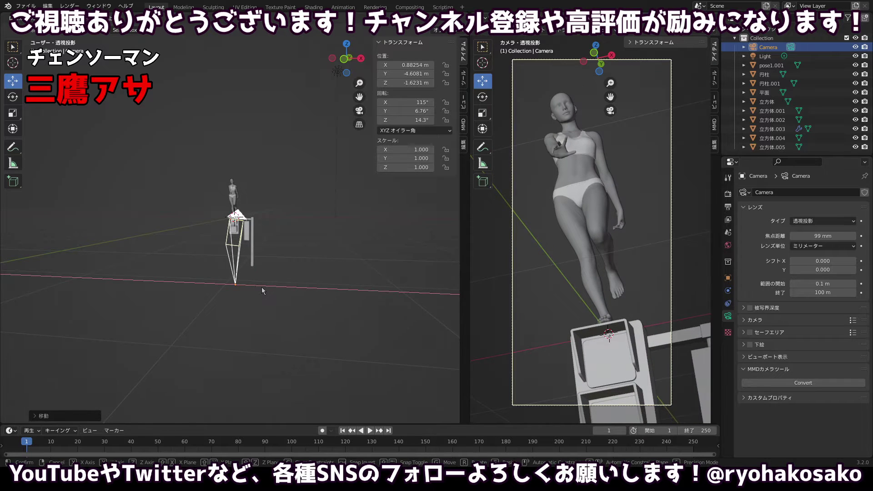
click(263, 291)
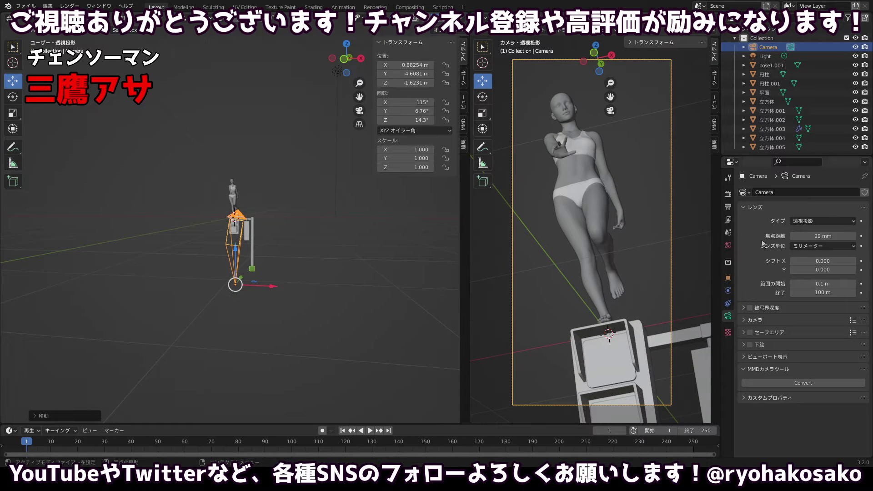
mouse_move(807, 235)
mouse_down()
mouse_move(827, 234)
mouse_move(799, 235)
mouse_up()
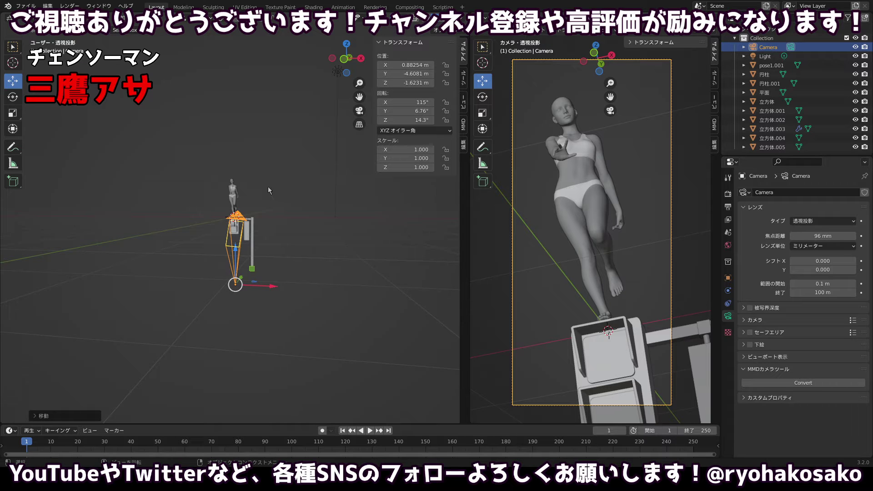
Increase the camera's focal length to 121 mm and raise the camera to about Z −1.539 m.
drag(171, 202, 243, 203)
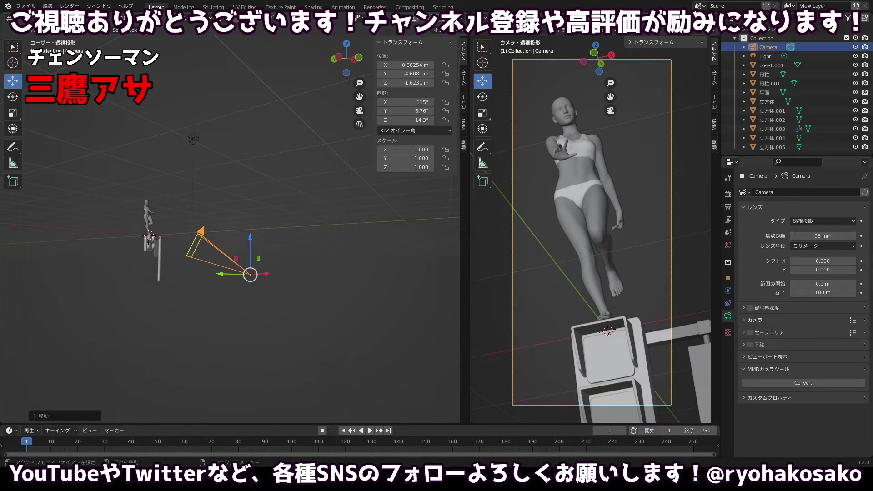
mouse_move(822, 236)
mouse_down()
mouse_move(846, 235)
mouse_move(830, 236)
mouse_up()
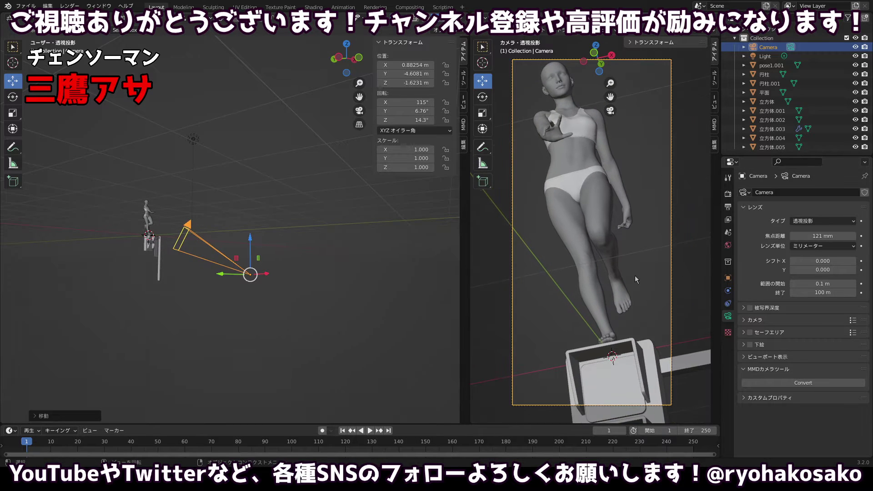
key(g)
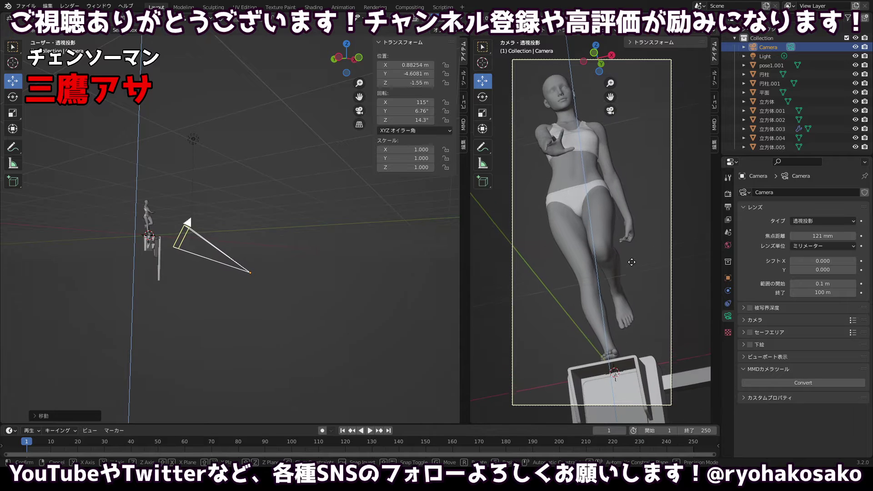
drag(633, 259, 634, 261)
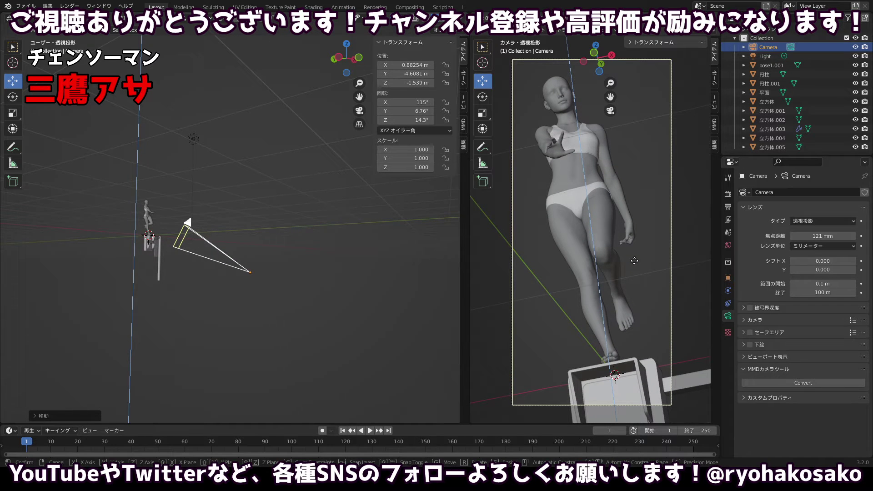
drag(634, 260, 634, 261)
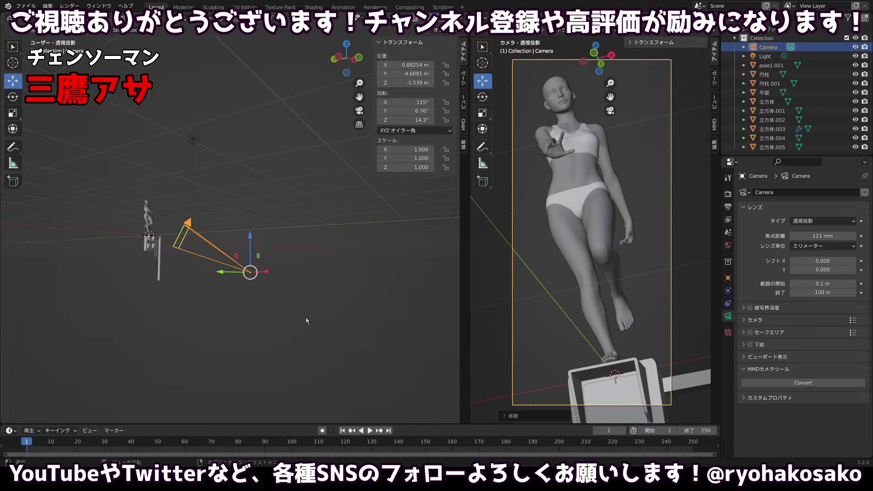
Try rotating the camera to about 9.01° on Y and 16.2° on Z.
drag(305, 317, 179, 302)
scroll(307, 295, up, 6)
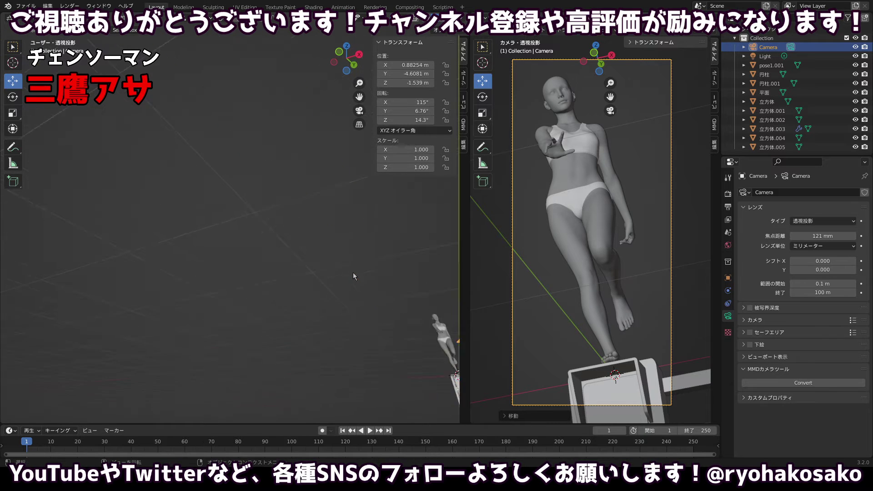
drag(353, 302, 211, 246)
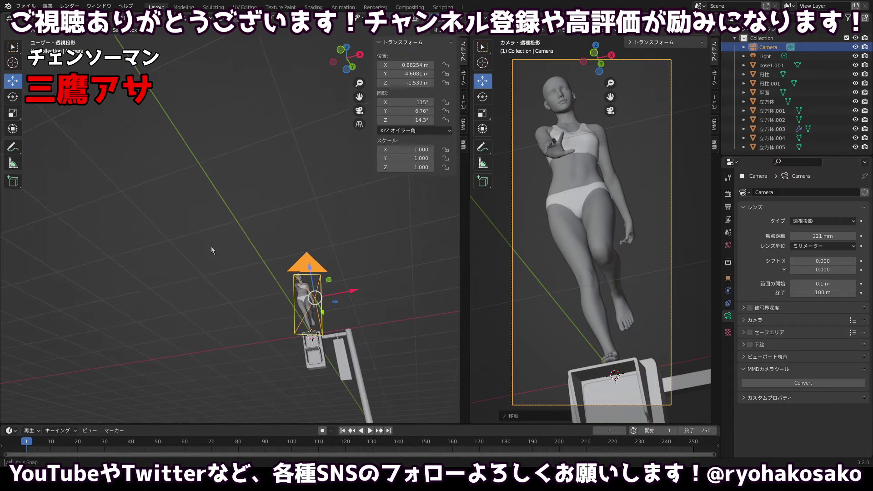
key(r)
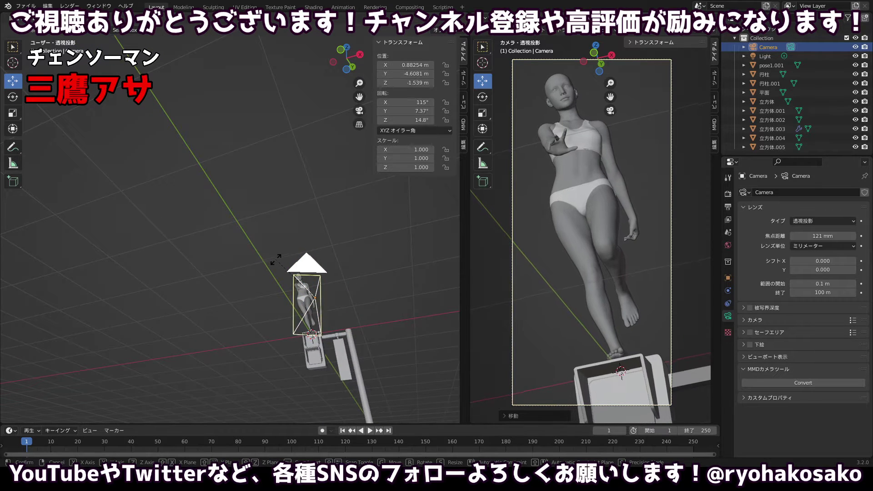
click(282, 263)
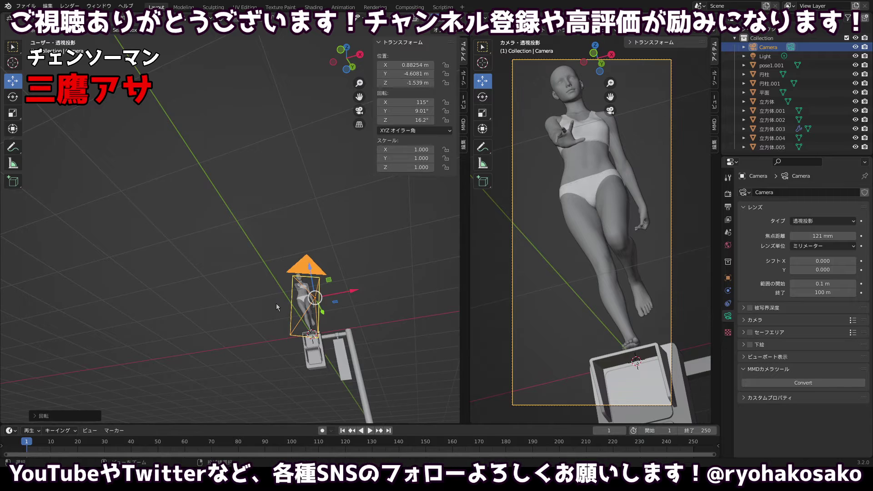
key(ctrl+z)
Rotate the camera to about 10.6° on Y and 17.2° on Z, and shift it along X to about 1.014 m.
scroll(276, 304, down, 1)
drag(277, 304, 269, 307)
key(r)
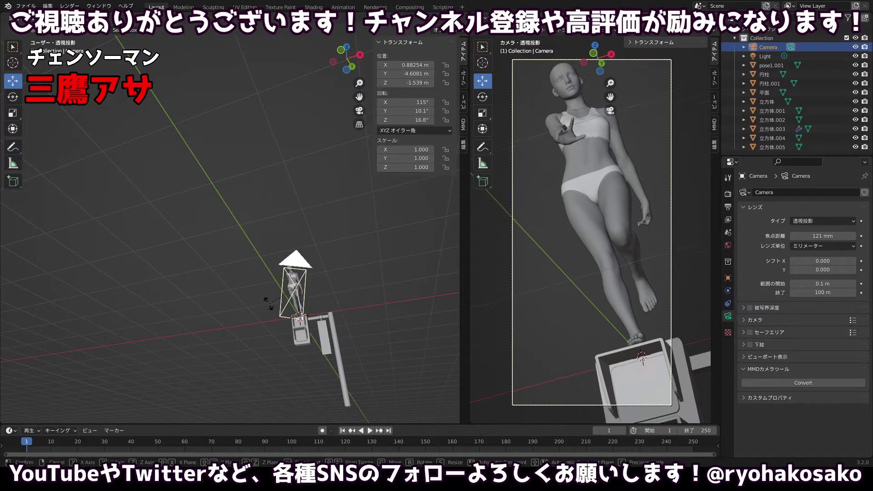
click(268, 304)
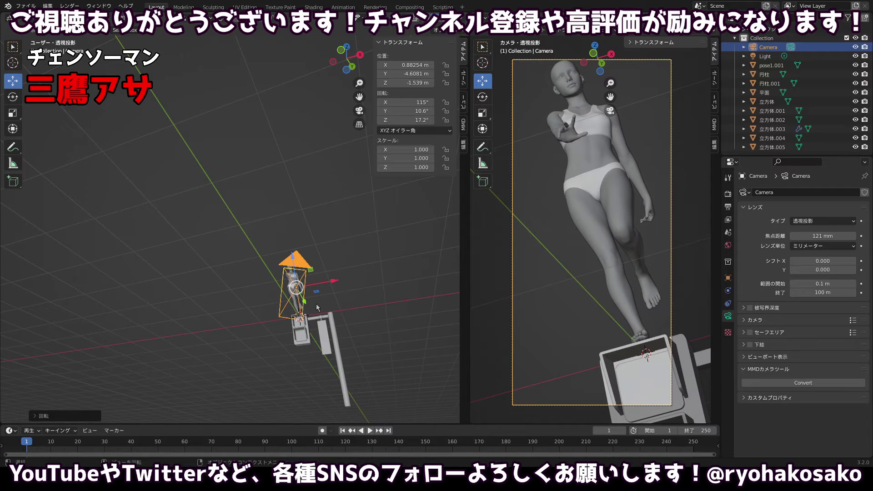
key(g)
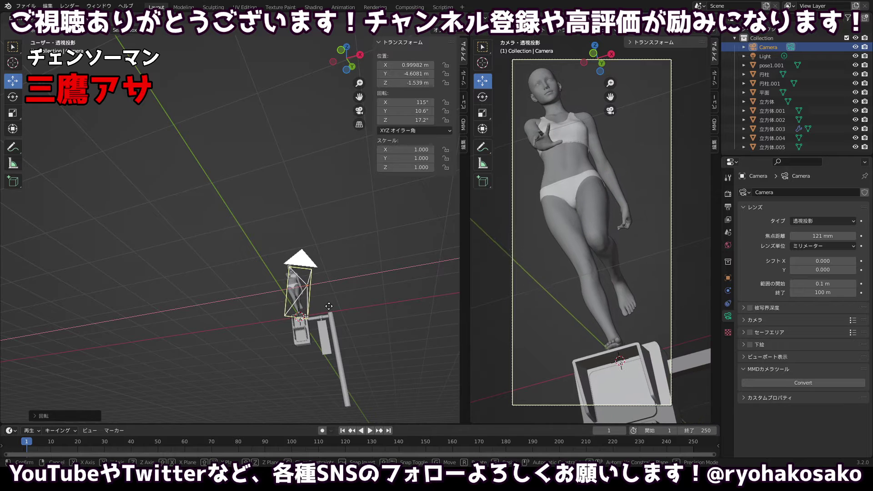
click(329, 307)
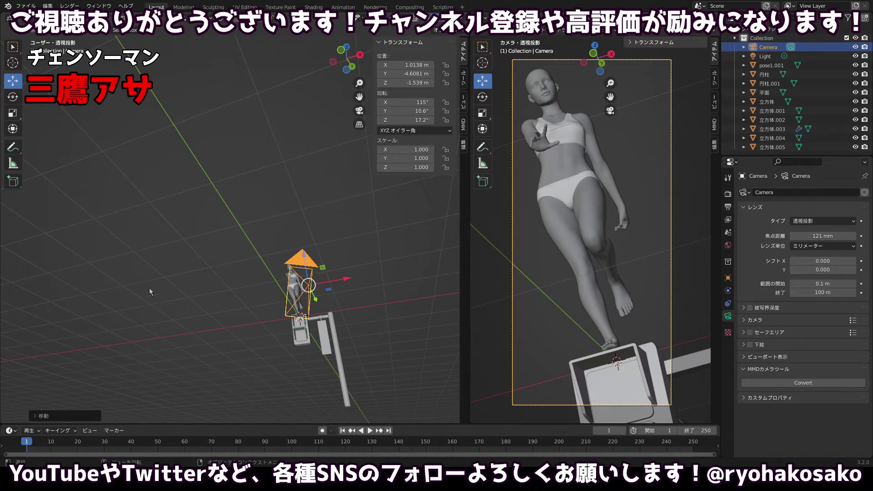
Deselect the camera and examine the figure standing on the traffic light from several sides.
drag(132, 275, 340, 361)
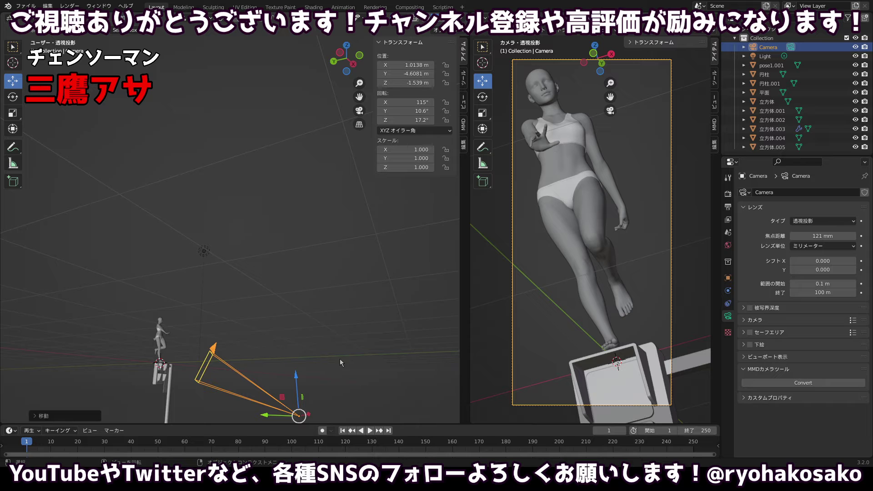
drag(173, 335, 141, 268)
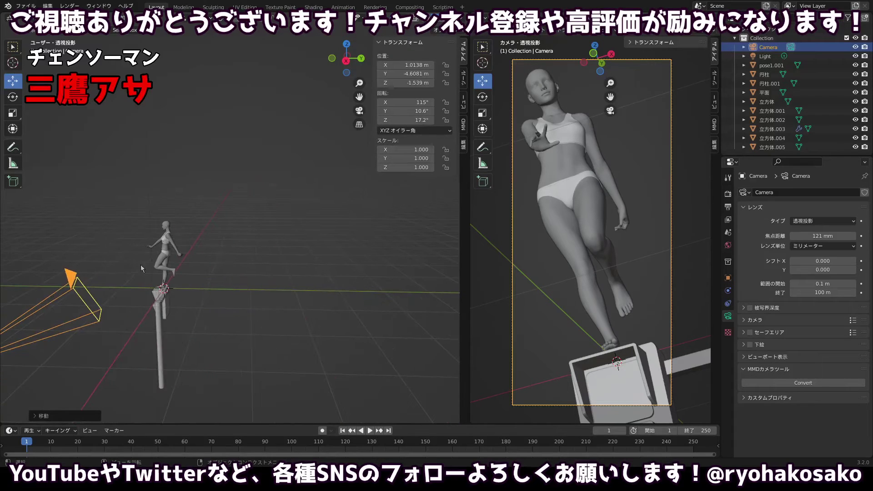
click(86, 236)
drag(125, 228, 302, 239)
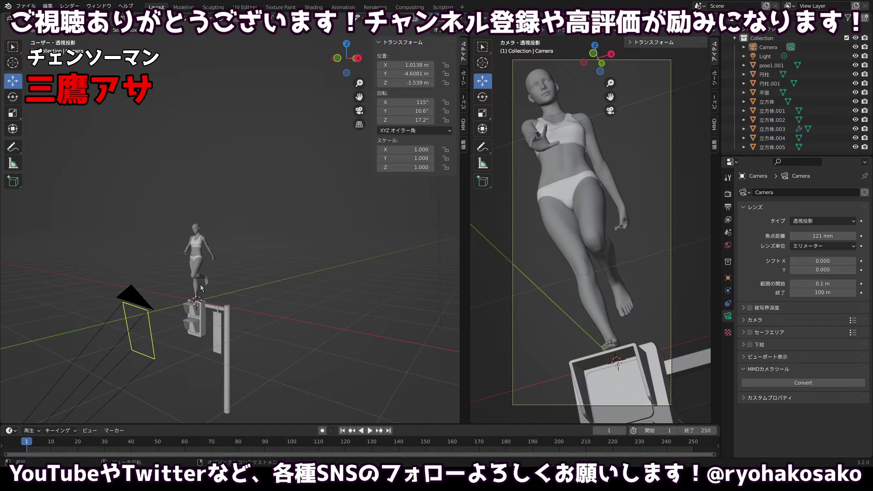
drag(204, 290, 203, 230)
scroll(203, 230, up, 4)
drag(212, 272, 260, 277)
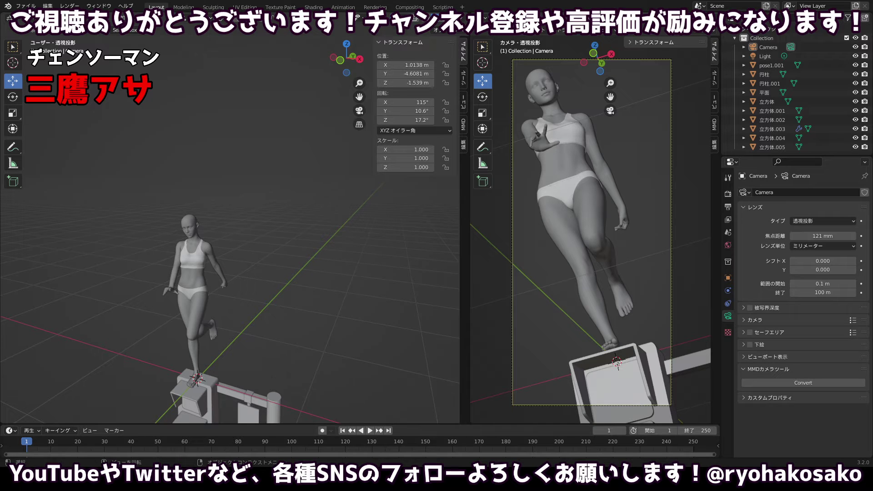
Add a UV sphere at the origin and scale it down uniformly to about 0.224 m in diameter.
click(123, 17)
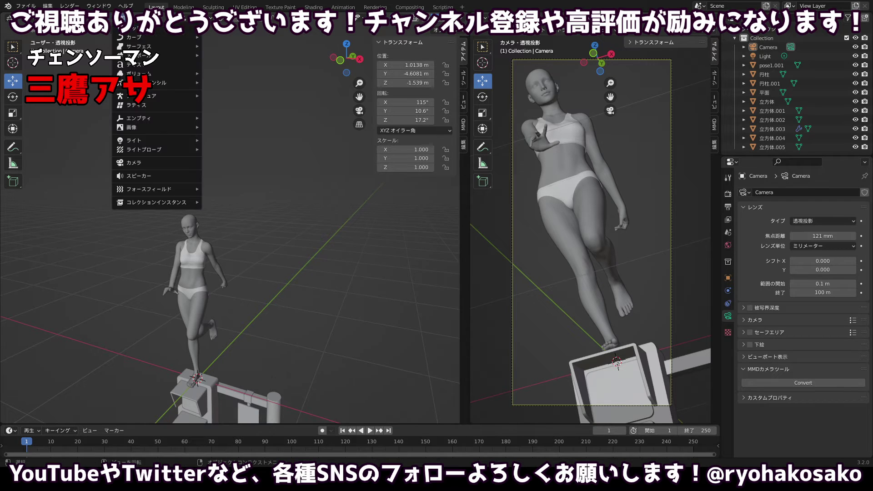
mouse_move(146, 28)
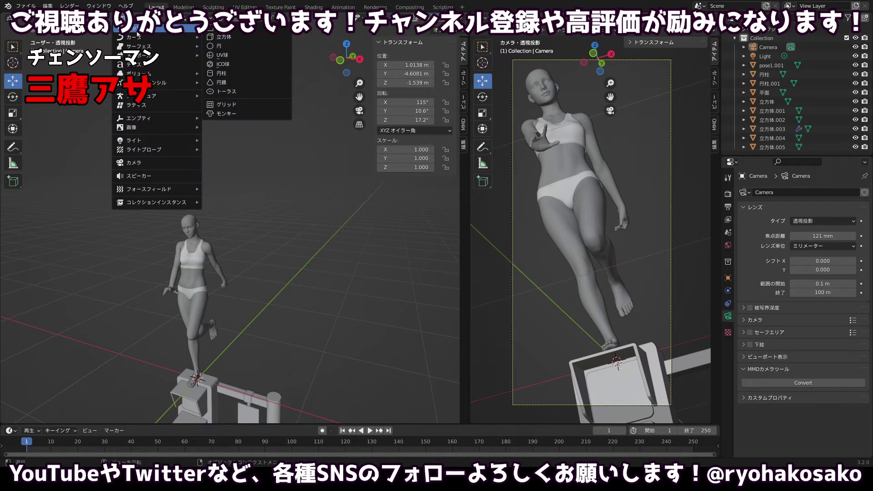
click(219, 57)
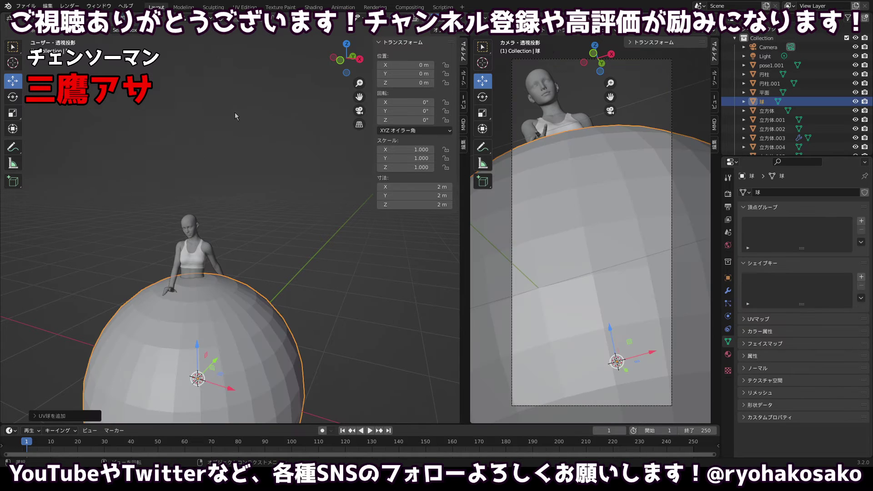
key(s)
click(197, 354)
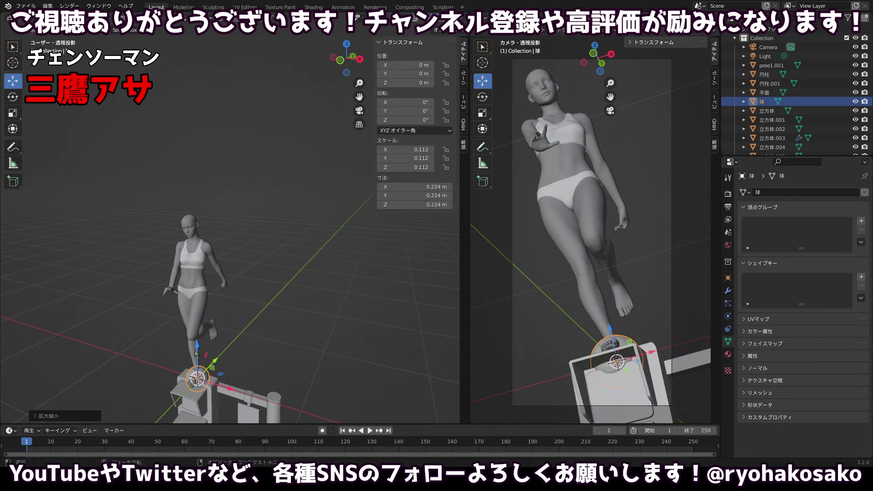
Move the sphere out in front of the figure to about Y −1.129 m, Z 0.842 m.
drag(198, 377, 304, 360)
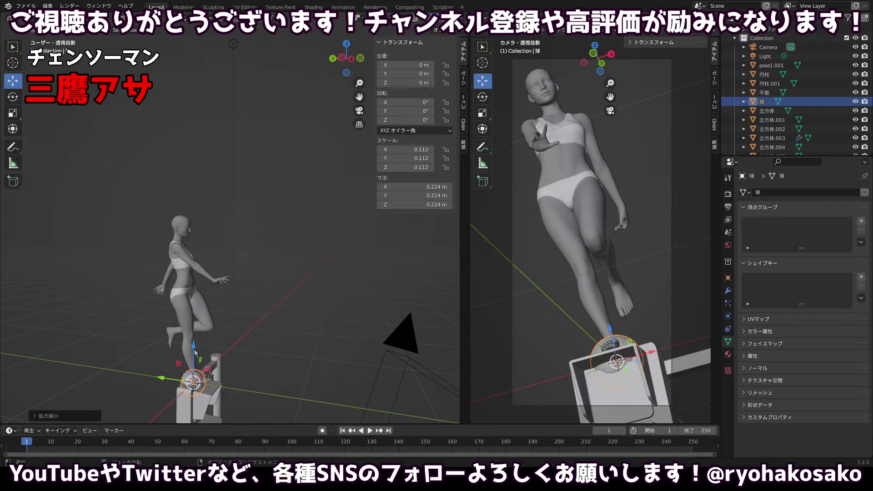
drag(200, 368, 297, 296)
drag(320, 293, 304, 292)
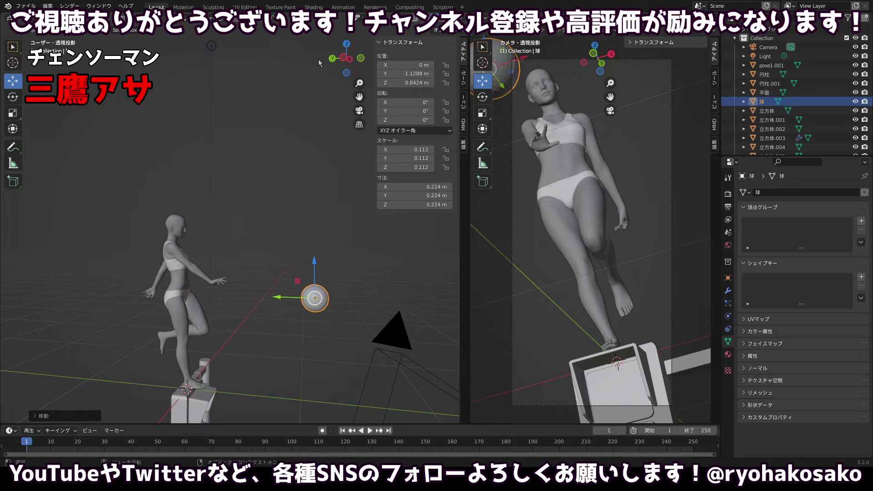
Narrow the sphere on X and Y into an egg shape and shrink it to about 0.096 × 0.096 × 0.11 m.
click(344, 59)
key(KP_Decimal)
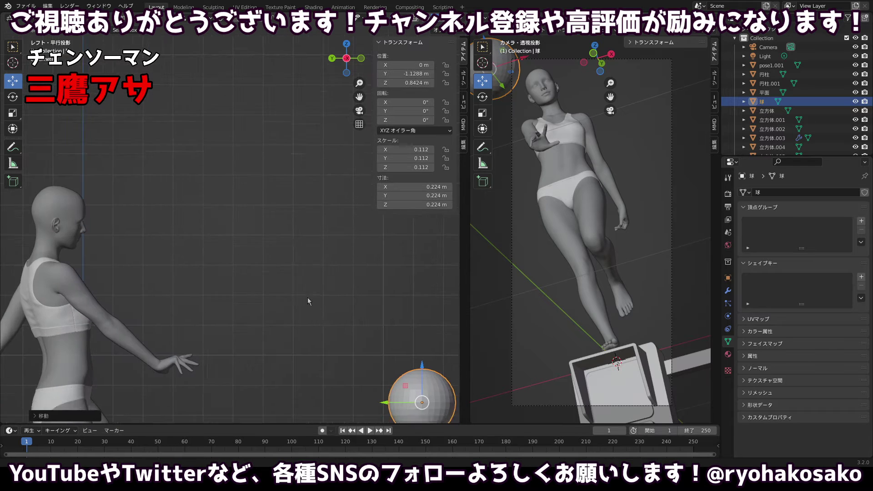
scroll(238, 239, up, 4)
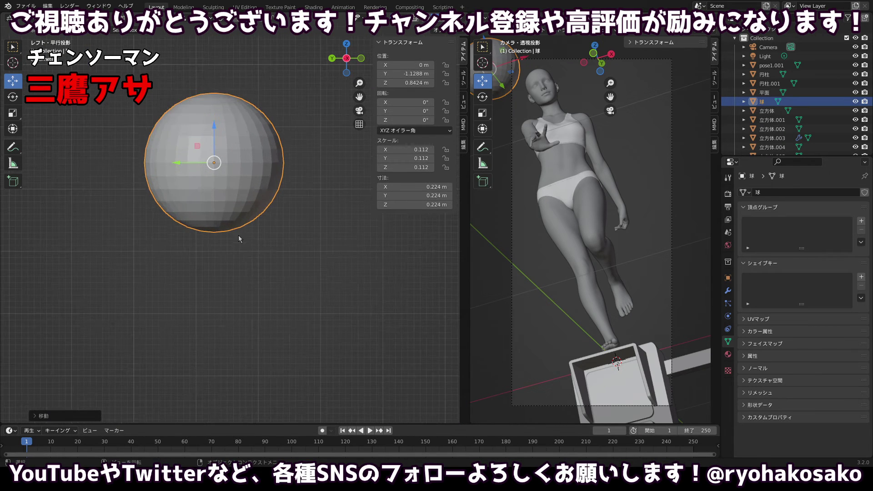
key(s)
key(shift+z)
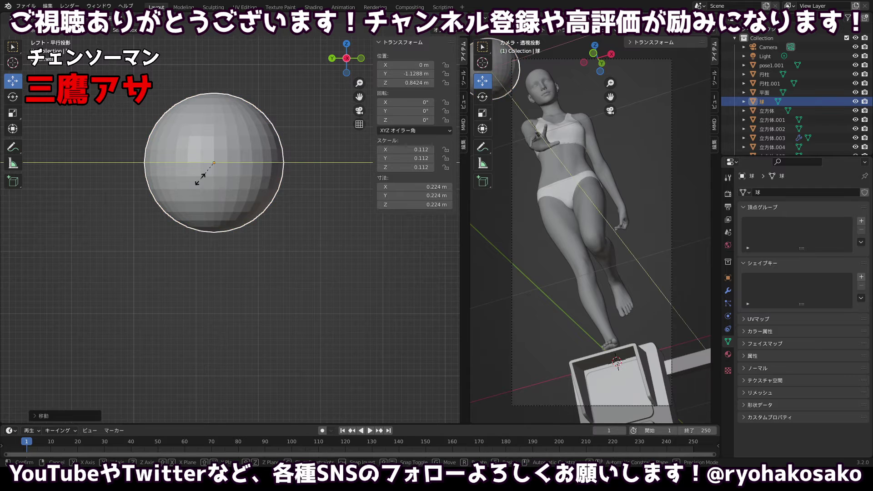
mouse_move(204, 179)
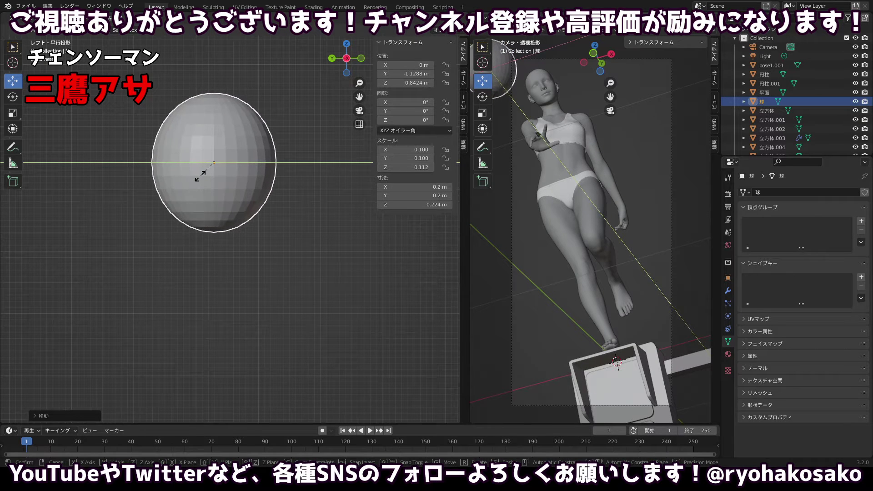
click(203, 180)
key(s)
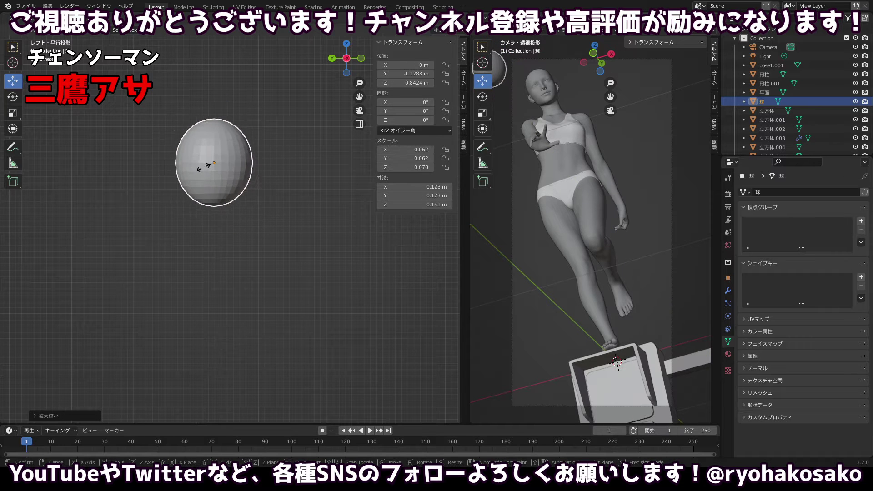
click(207, 167)
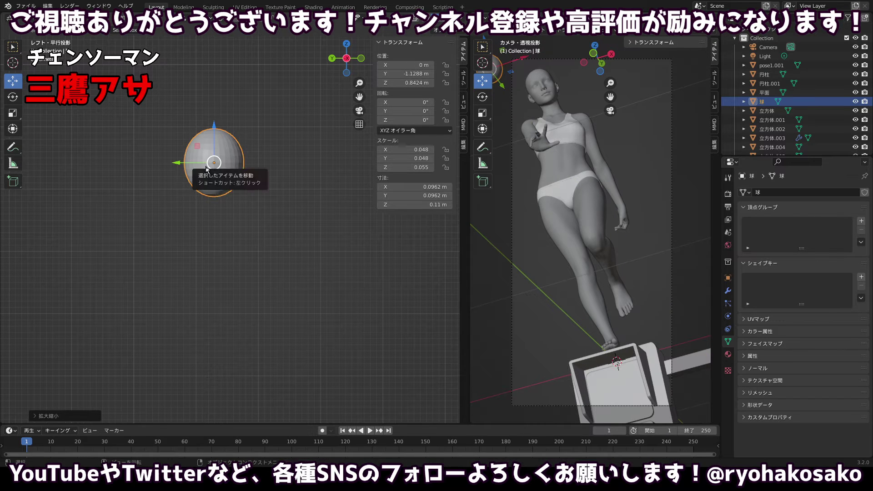
Try shrinking the egg-shaped sphere further on all axes.
key(s)
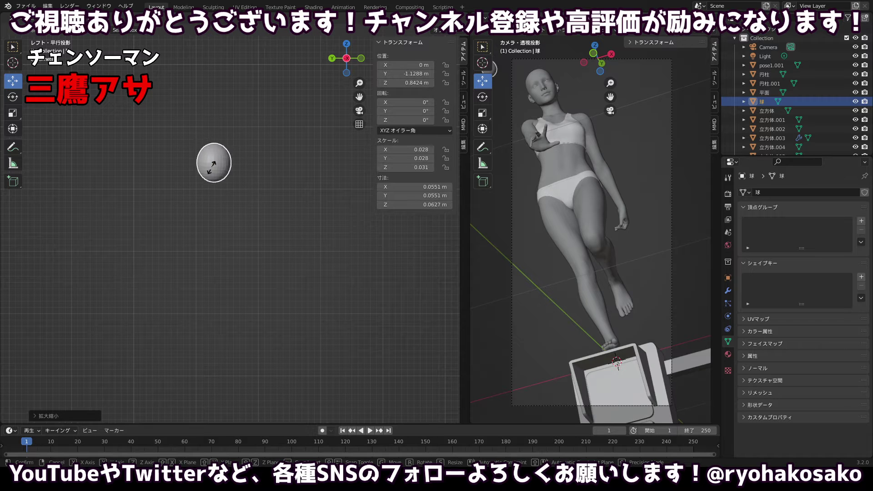
click(210, 166)
key(ctrl+z)
Scale the sphere only on X and Y to about 0.0968 m wide, then deselect it.
key(s)
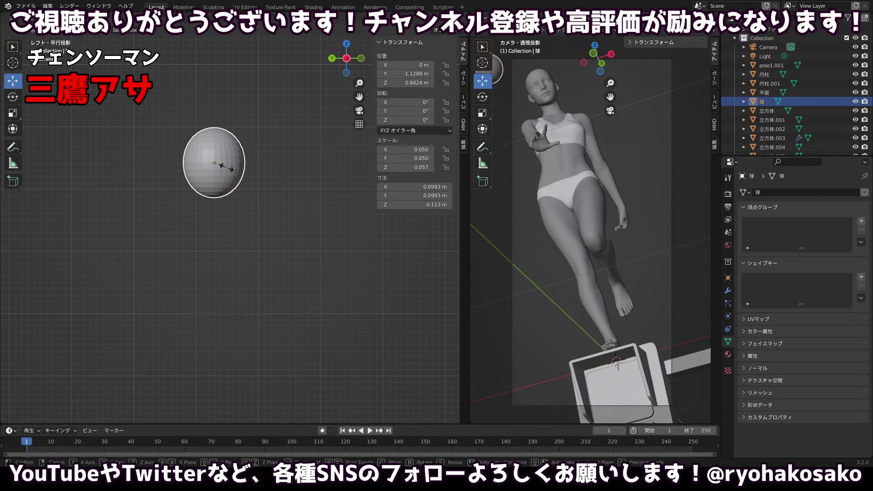
key(shift+z)
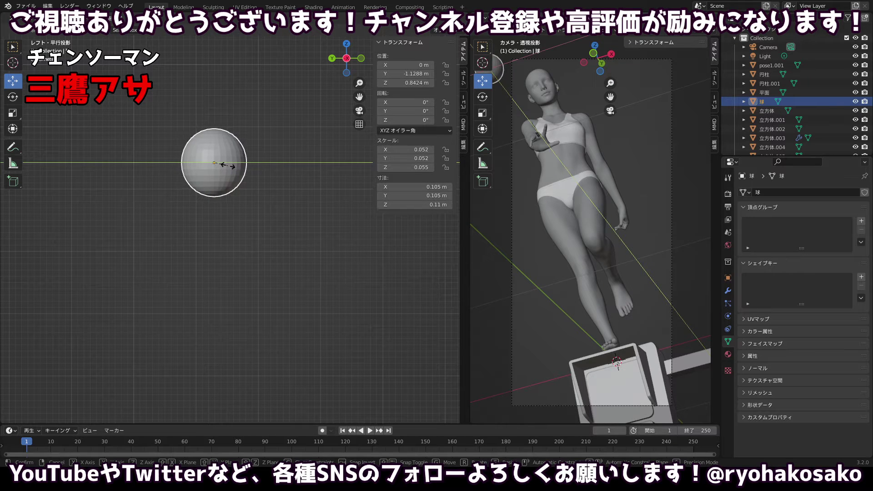
click(228, 166)
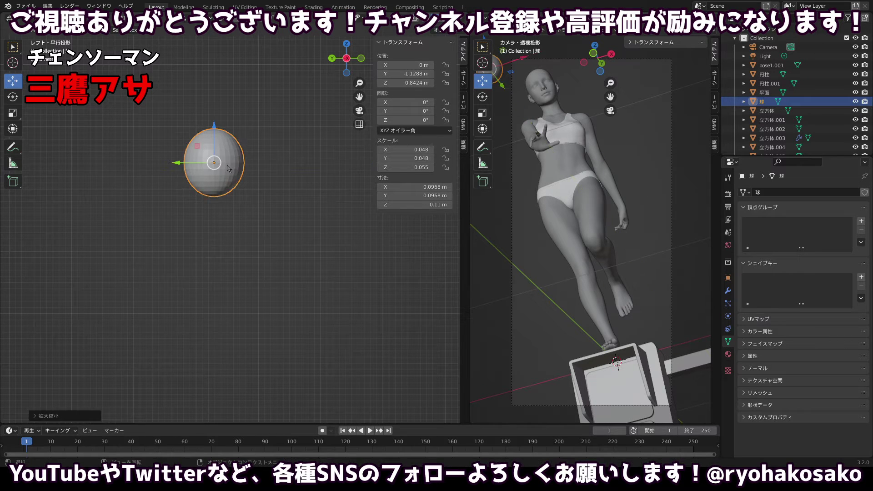
click(274, 176)
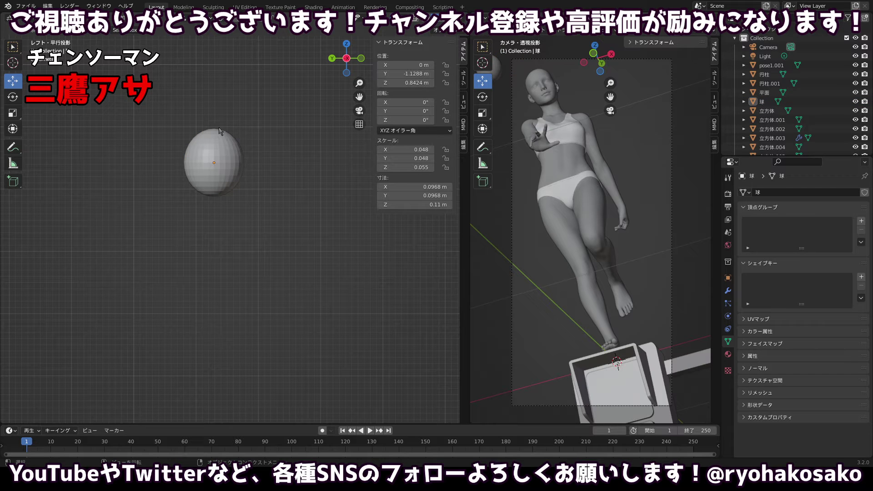
scroll(223, 122, up, 2)
drag(223, 122, 234, 177)
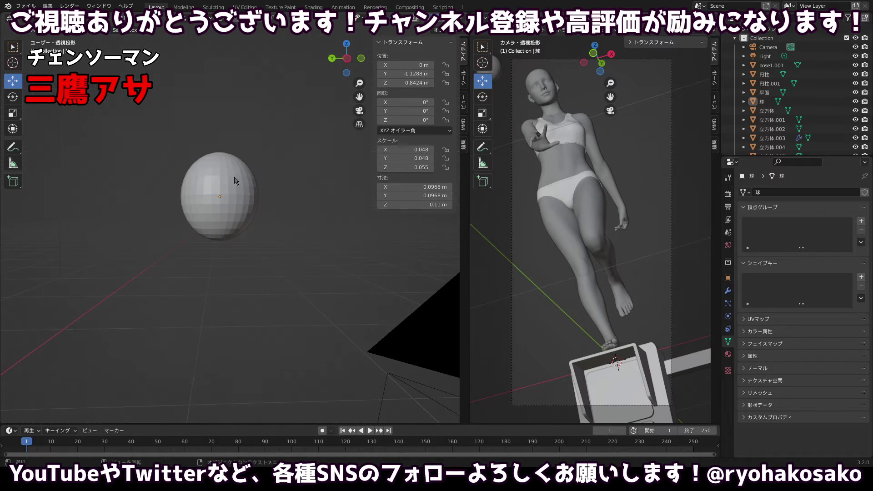
click(349, 59)
click(120, 18)
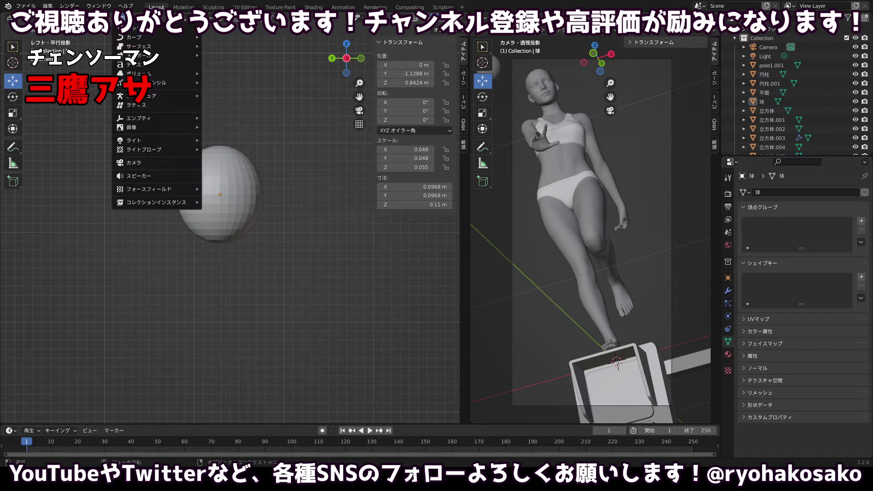
mouse_move(136, 29)
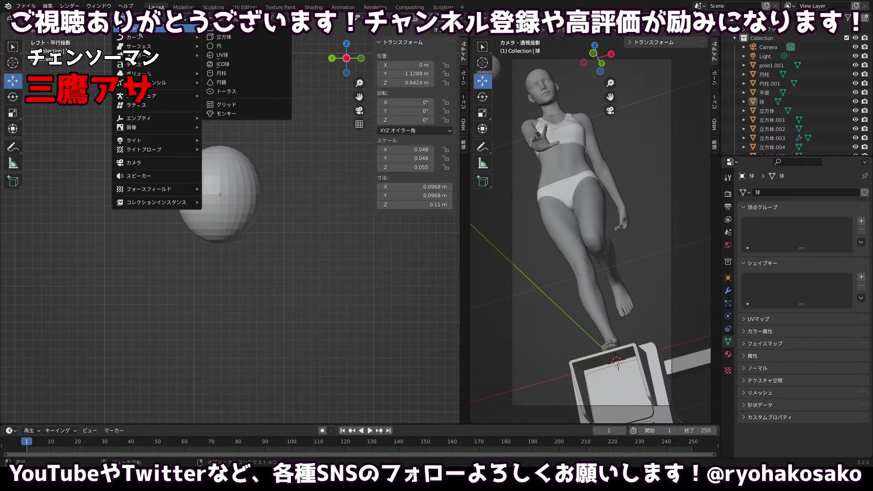
click(215, 36)
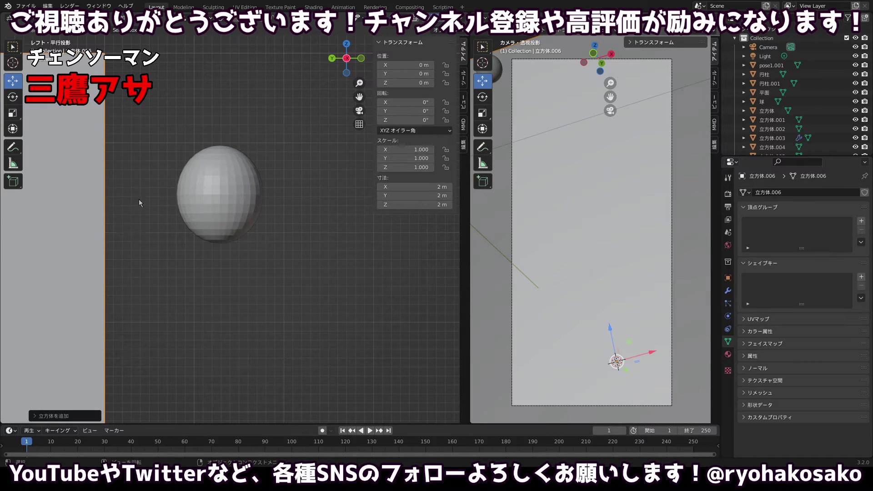
key(ctrl+z)
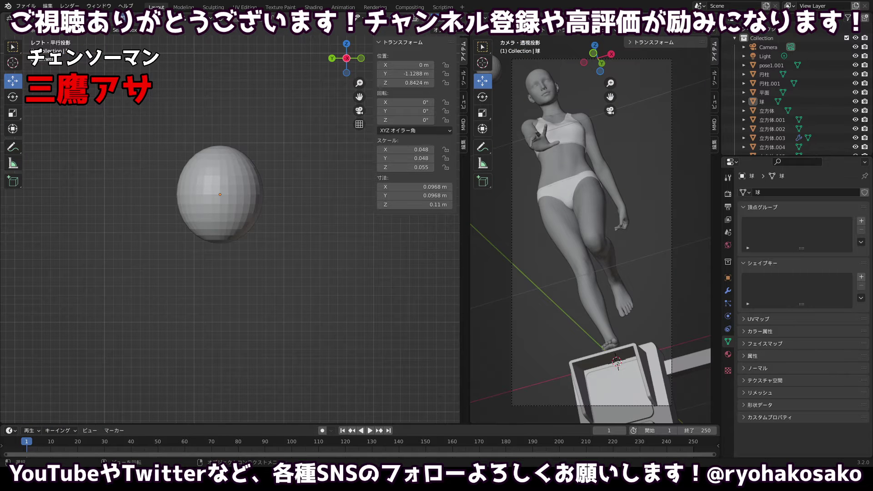
Add a mesh cylinder and scale it down uniformly to about 1.79 m.
click(123, 19)
mouse_move(150, 55)
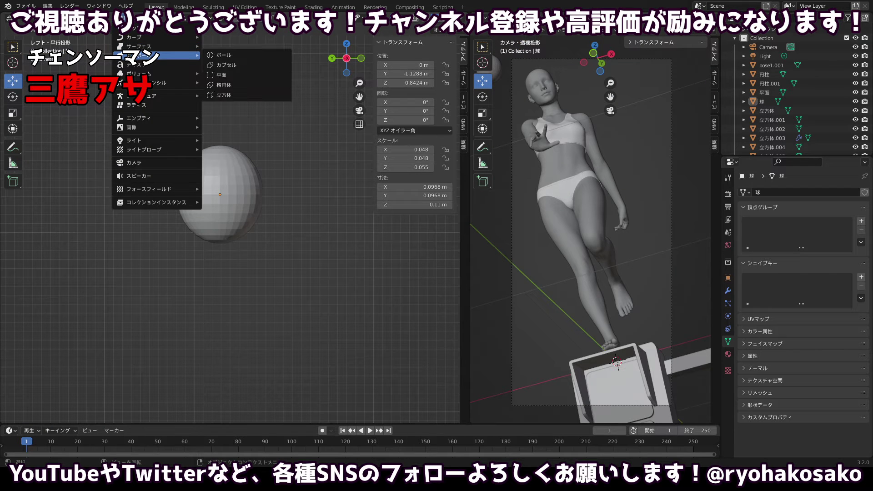
mouse_move(191, 28)
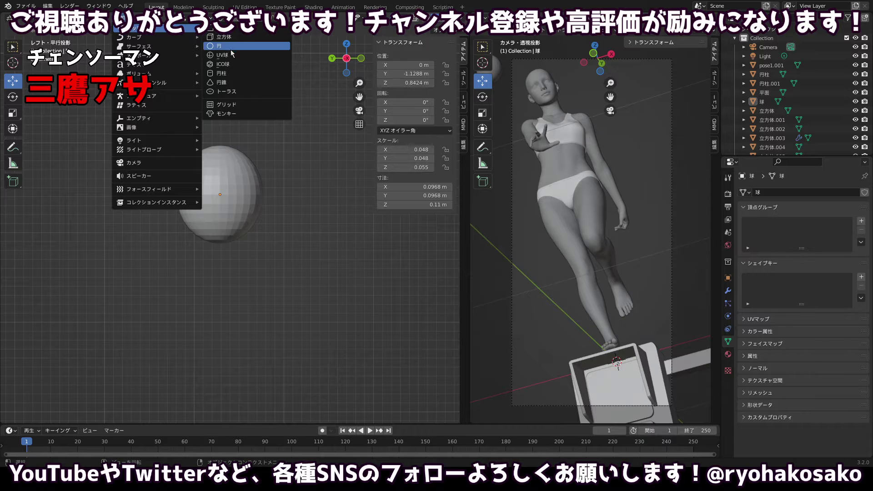
click(219, 74)
key(s)
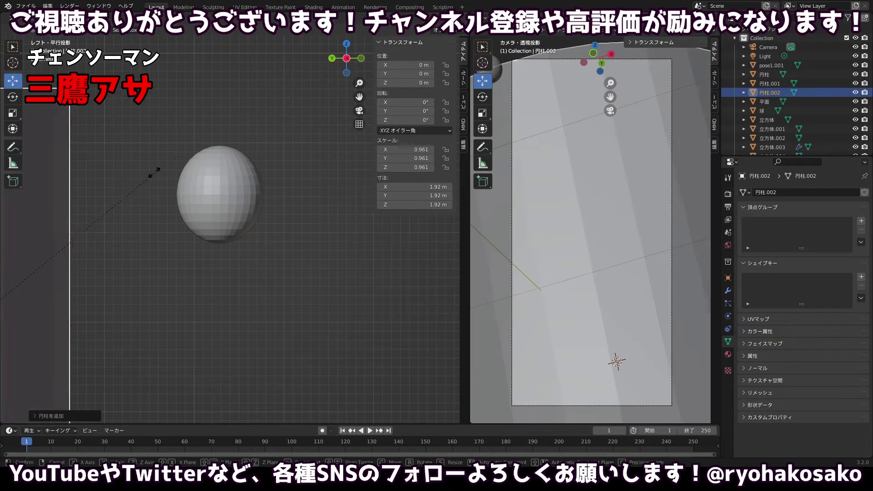
click(102, 203)
Move the cylinder in front of the figure to about Y −1.023 m and narrow it on X and Y to about 0.793 m.
scroll(57, 313, down, 5)
scroll(57, 313, down, 5)
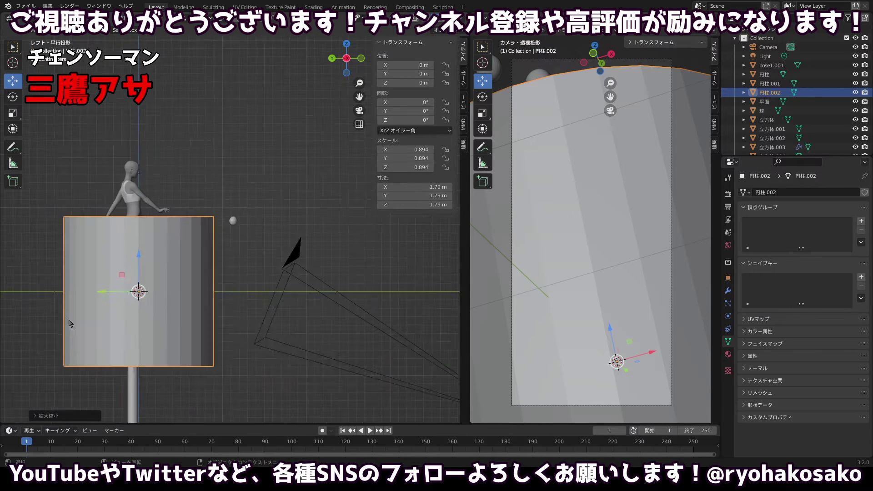
key(g)
click(198, 274)
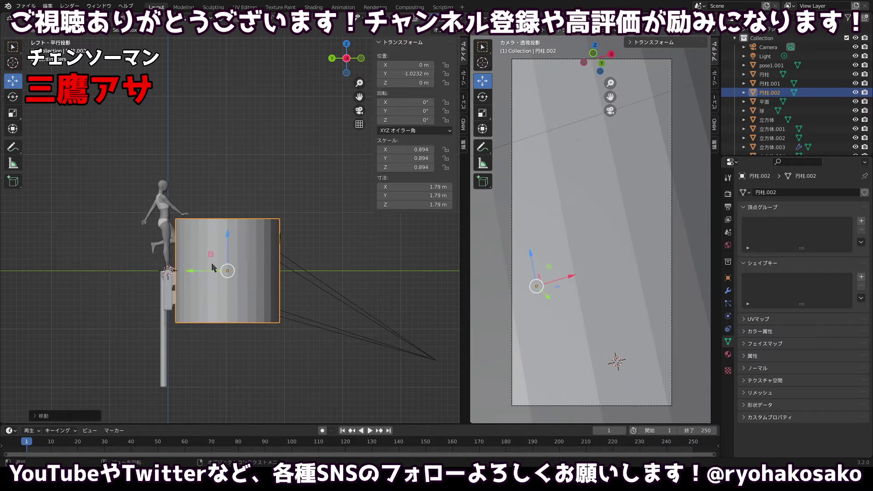
scroll(214, 268, up, 5)
key(s)
key(shift+z)
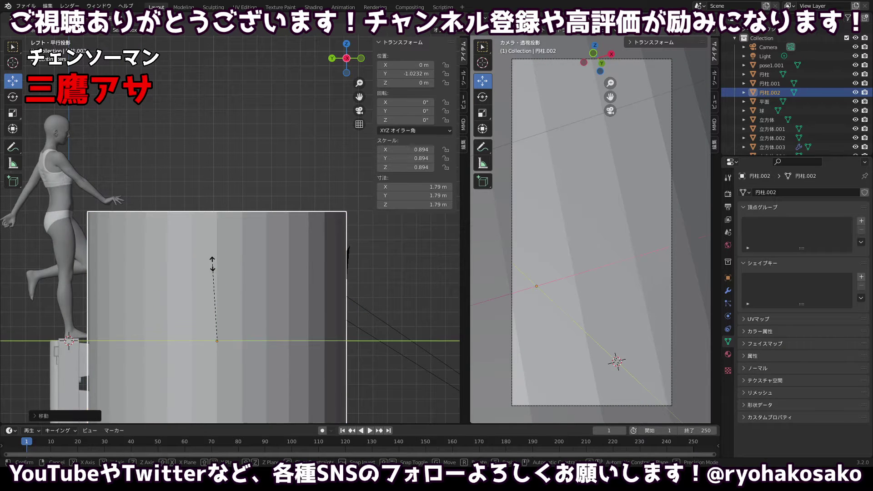
click(200, 314)
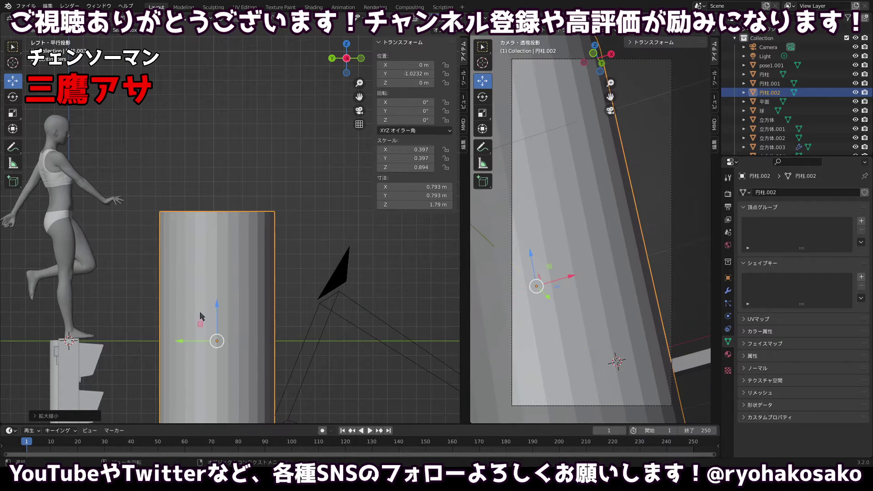
Shrink the cylinder to about 0.0235 × 0.0235 × 0.053 m and raise it to about Z 0.945 m.
drag(200, 305, 218, 300)
key(s)
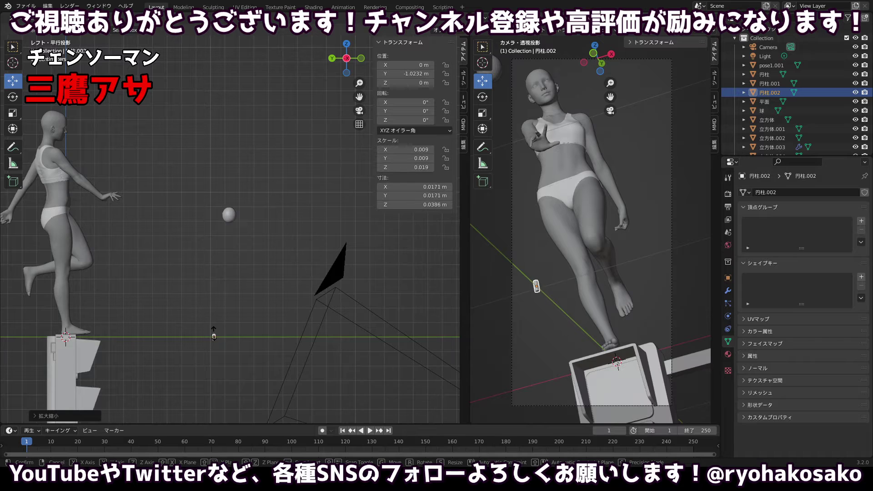
click(215, 331)
drag(214, 318, 214, 176)
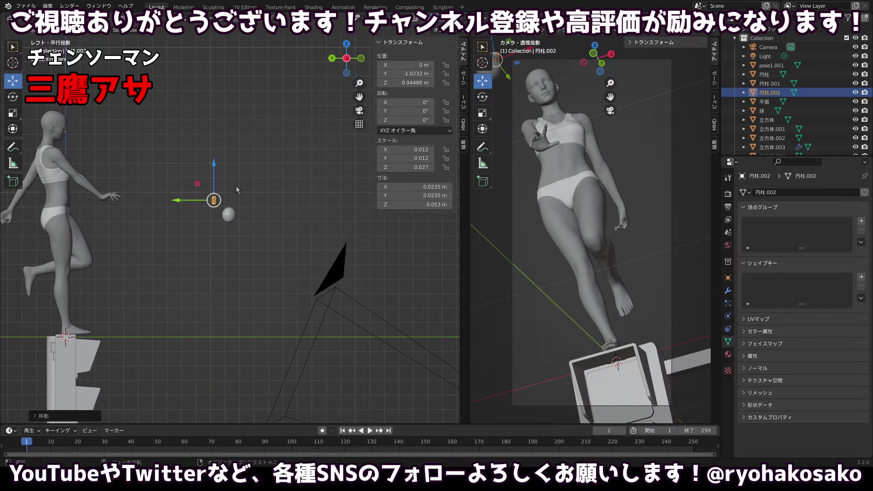
Center the small cylinder above the sphere by moving it along Y to about −1.127 m.
scroll(214, 182, up, 5)
drag(143, 148, 187, 148)
click(347, 59)
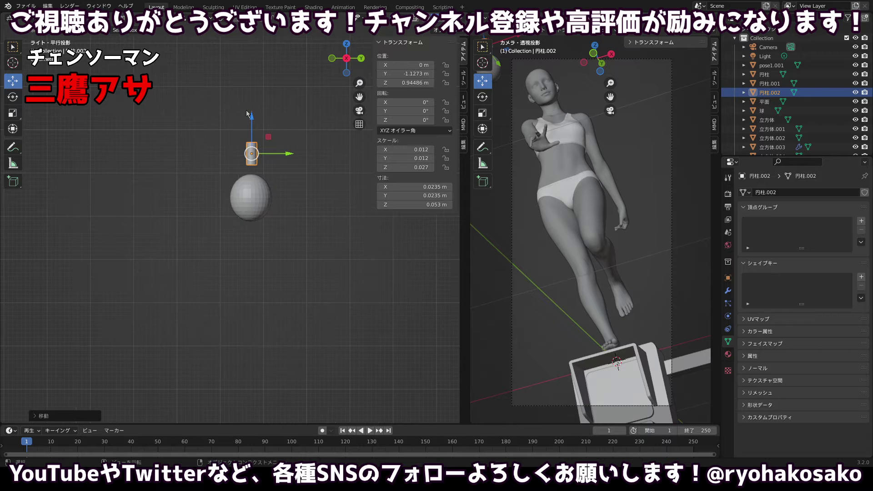
click(346, 58)
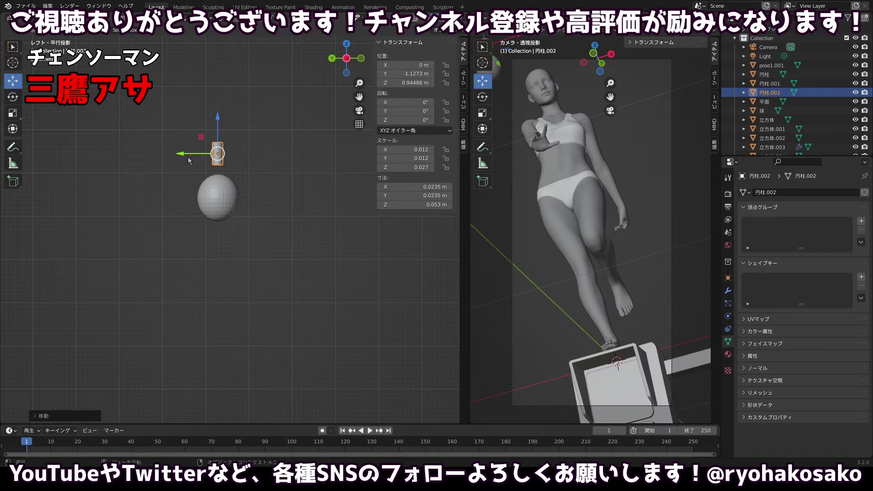
scroll(203, 131, up, 1)
drag(204, 126, 227, 211)
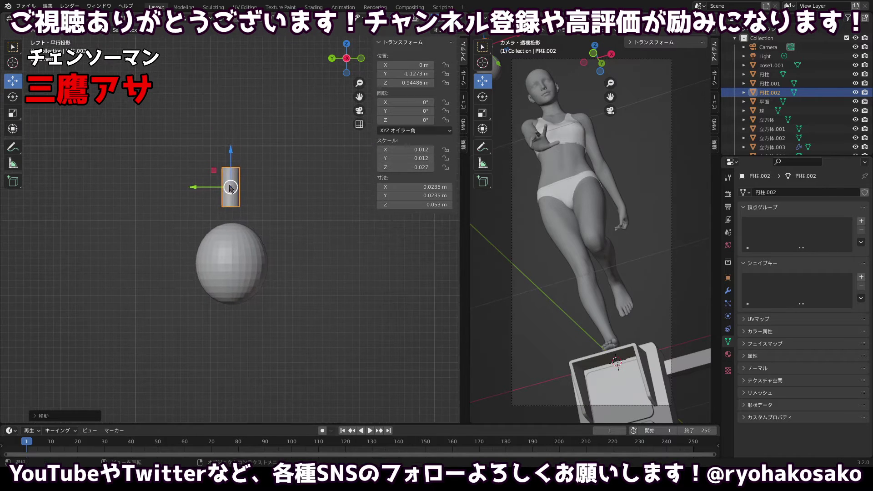
Lower the cylinder into the sphere's top at about Z 0.91 m and enlarge it to about 0.0297 × 0.0297 × 0.067 m.
drag(231, 172, 232, 175)
click(232, 212)
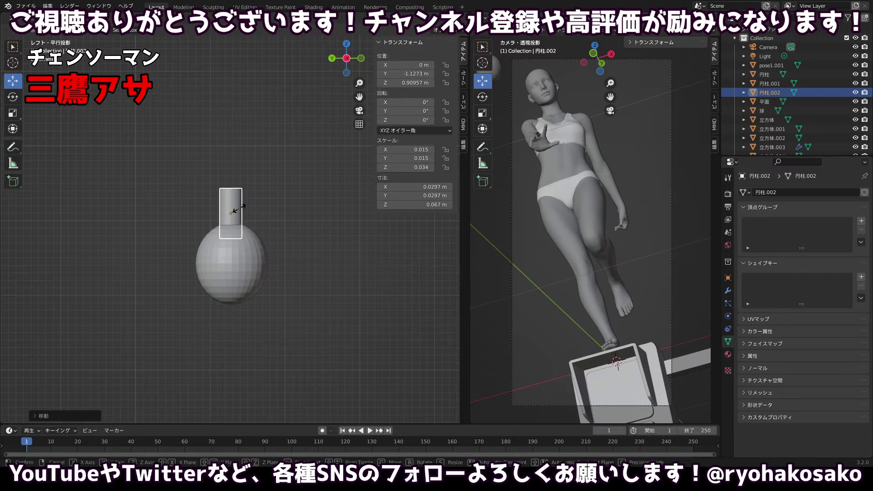
click(236, 200)
Taper the cylinder by scaling down its top edge loop in Edit Mode, and return to Object Mode.
click(46, 18)
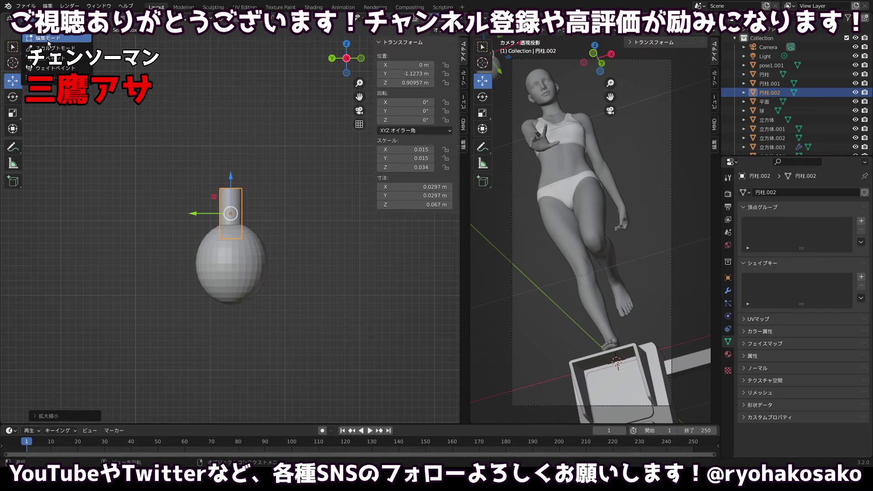
click(46, 39)
drag(205, 159, 215, 200)
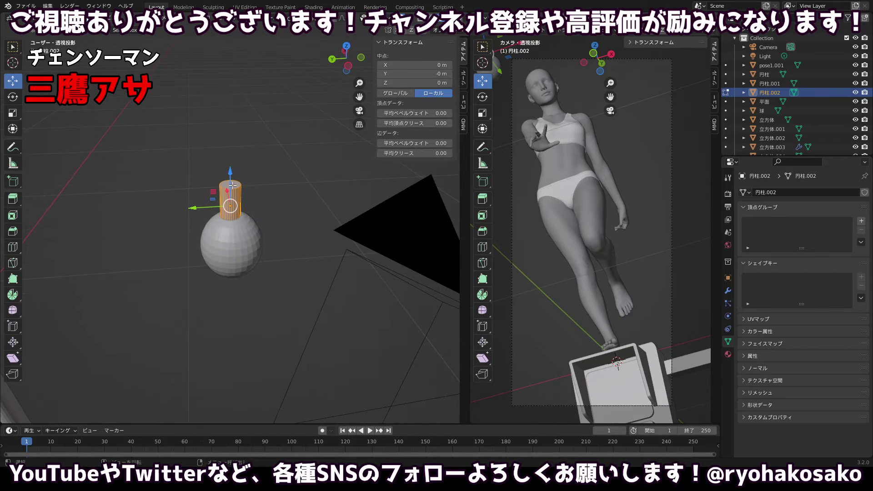
click(234, 186)
click(90, 18)
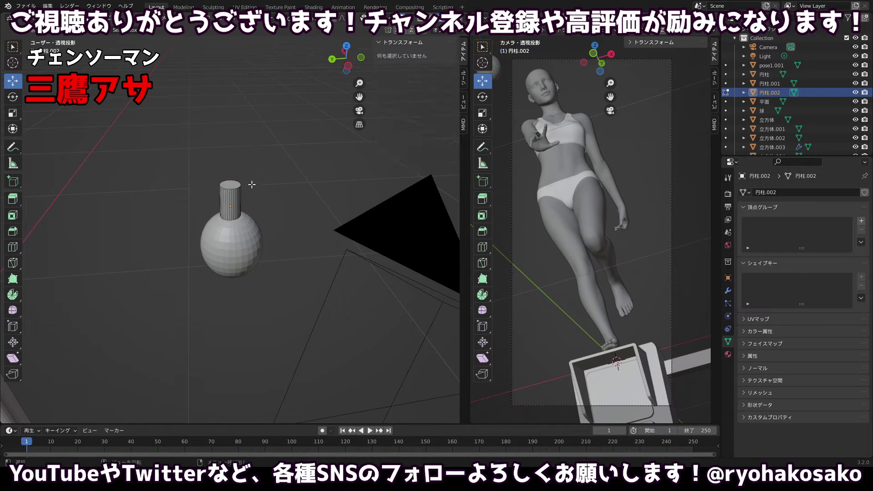
alt+click(228, 184)
key(s)
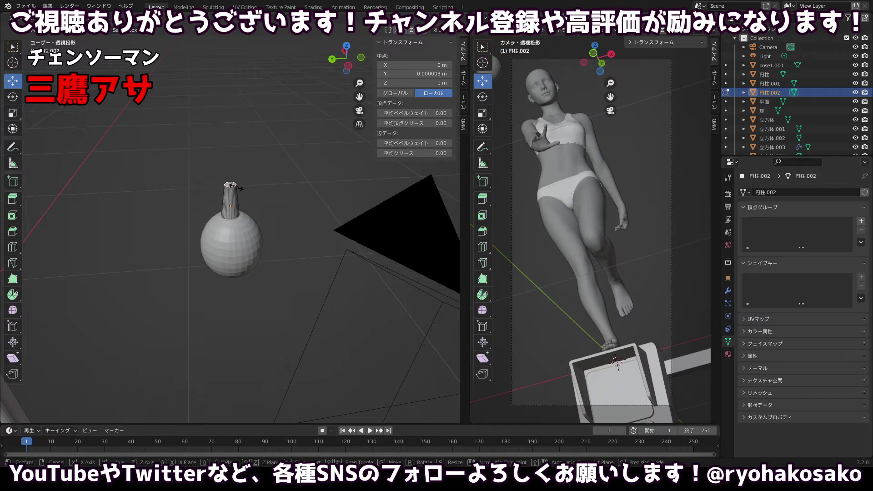
click(233, 186)
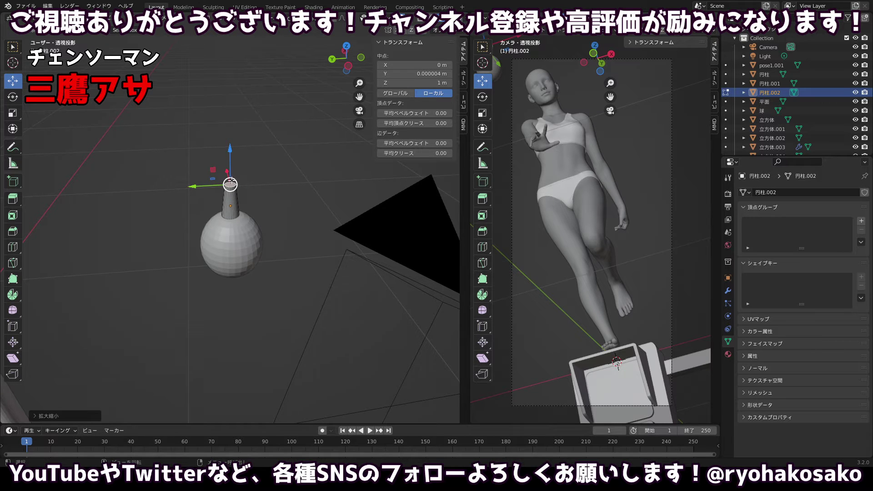
key(ctrl+KP_3)
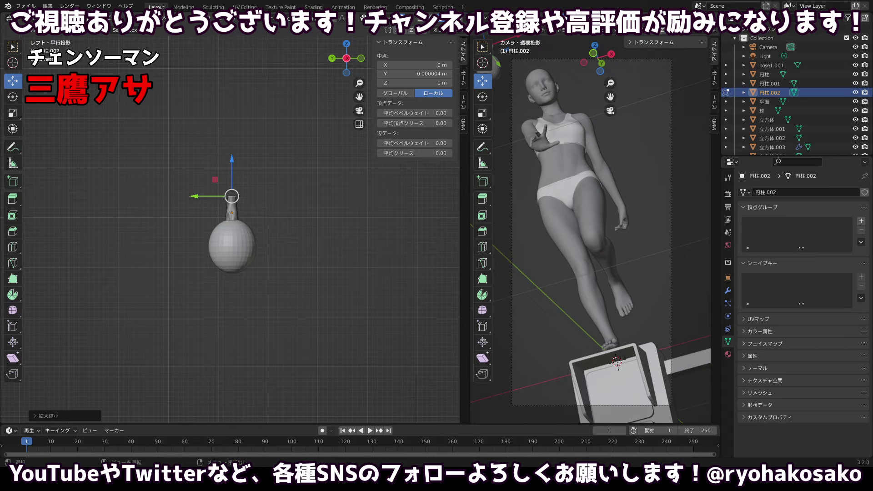
click(43, 18)
click(60, 30)
Flatten the sphere on Z to about 0.0976 m tall.
click(227, 249)
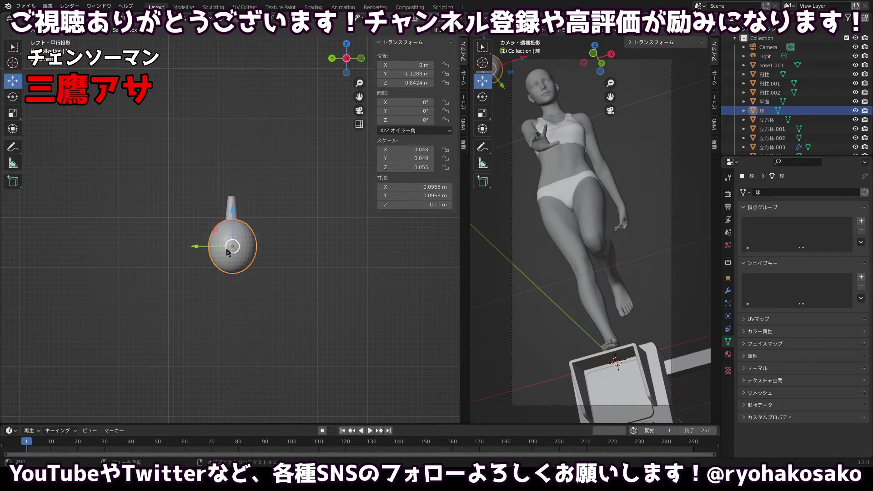
key(s)
key(z)
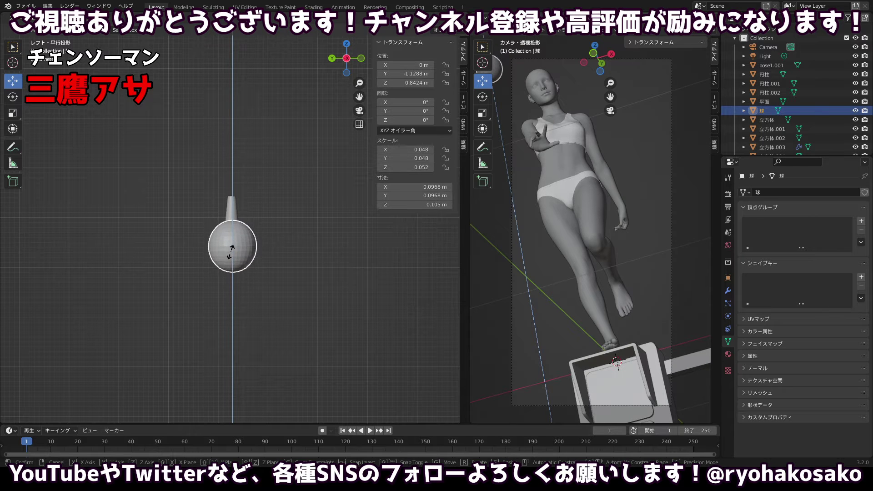
click(231, 250)
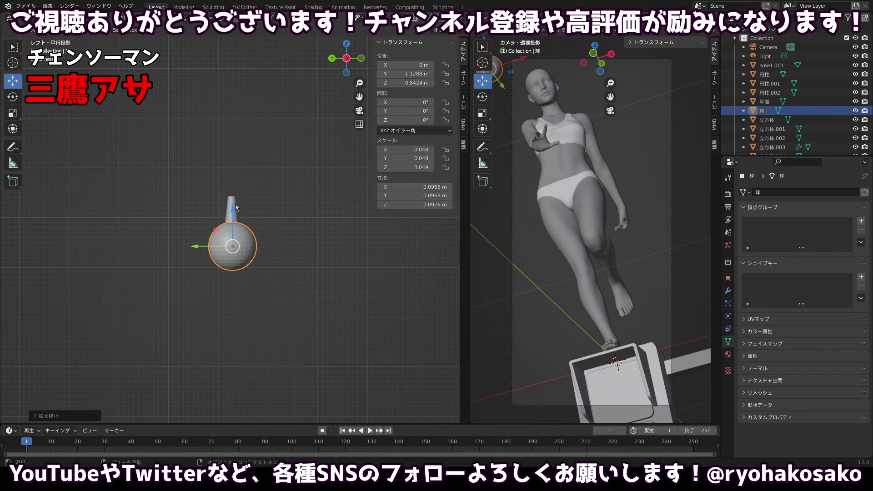
Shorten the tapered cylinder on Z to about 0.0449 m.
click(236, 208)
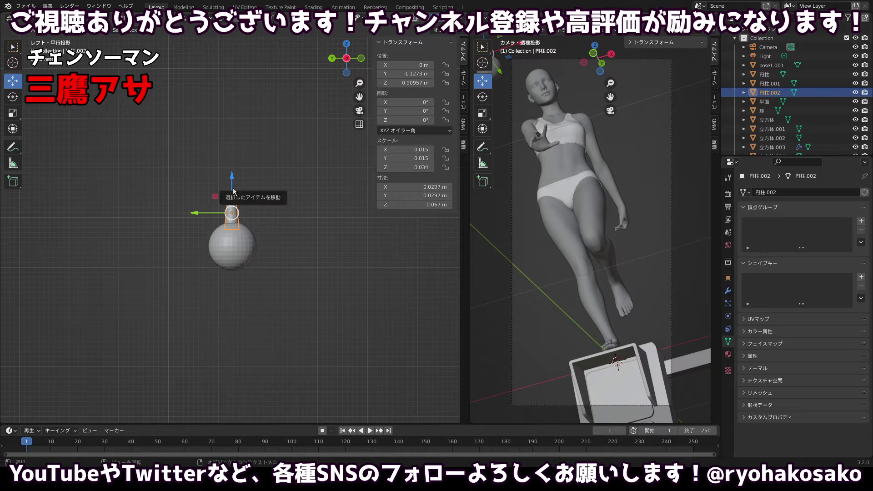
key(s)
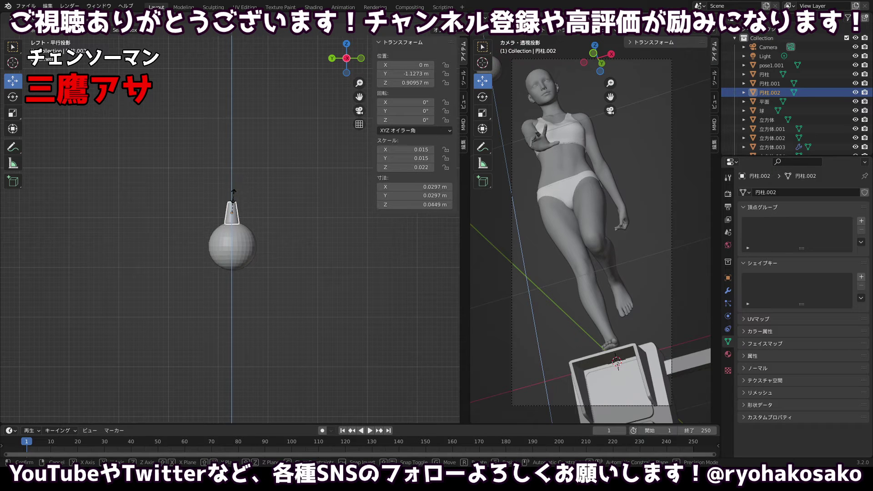
click(233, 196)
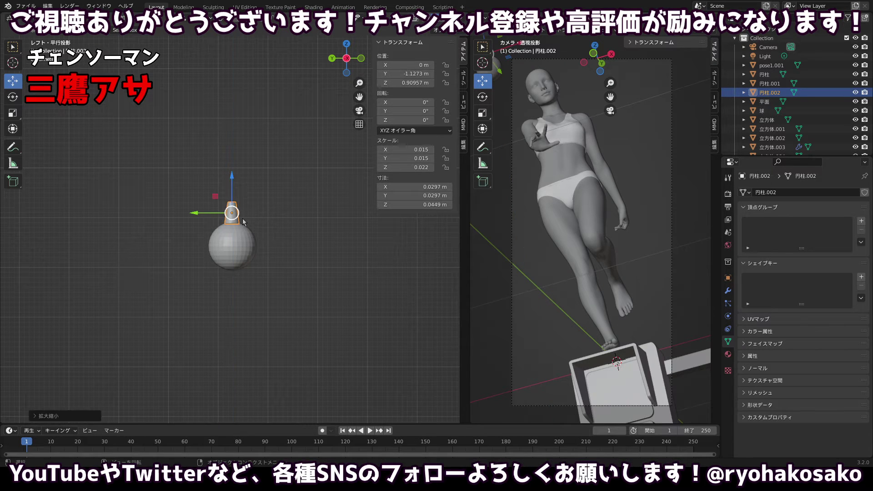
Shrink the tapered cylinder to about 0.026 × 0.026 × 0.0393 m and lower it into the sphere to about Z 0.899 m.
scroll(241, 218, up, 3)
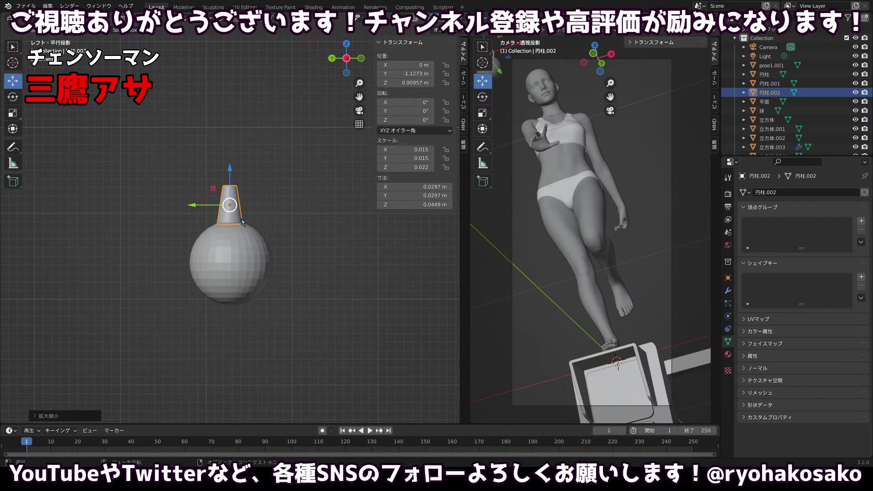
key(s)
click(238, 221)
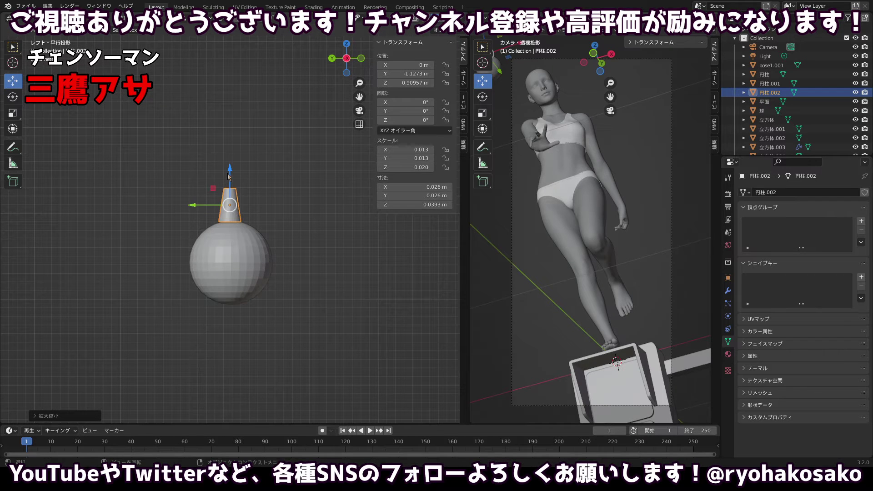
drag(230, 176, 230, 187)
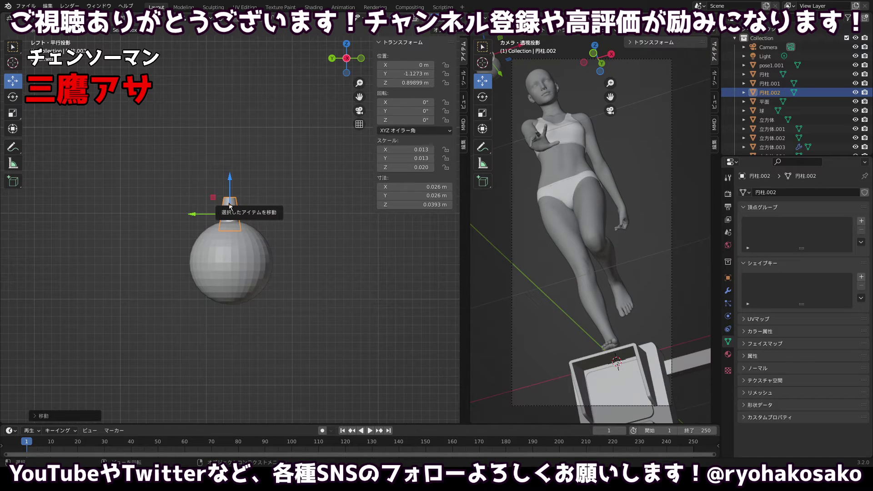
Duplicate the tapered neck cylinder and place the copy above it at about Y -1.1278 m, Z 0.9323 m.
key(shift)
key(shift+d)
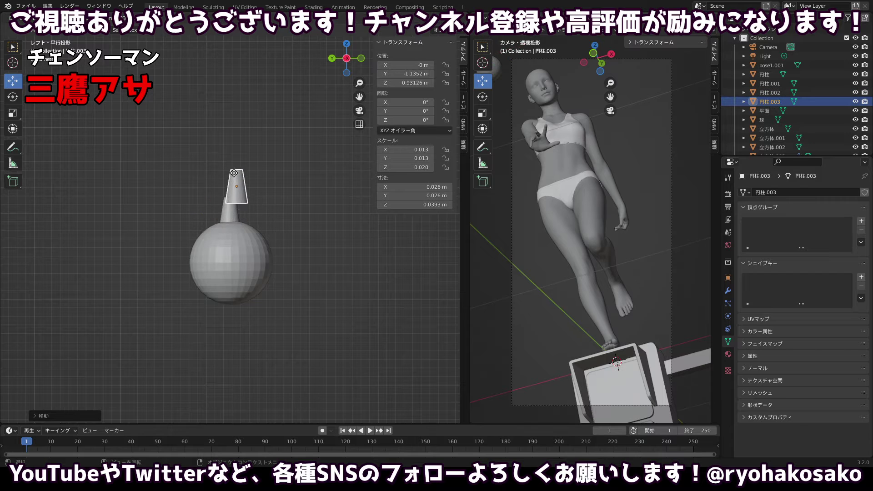
click(231, 177)
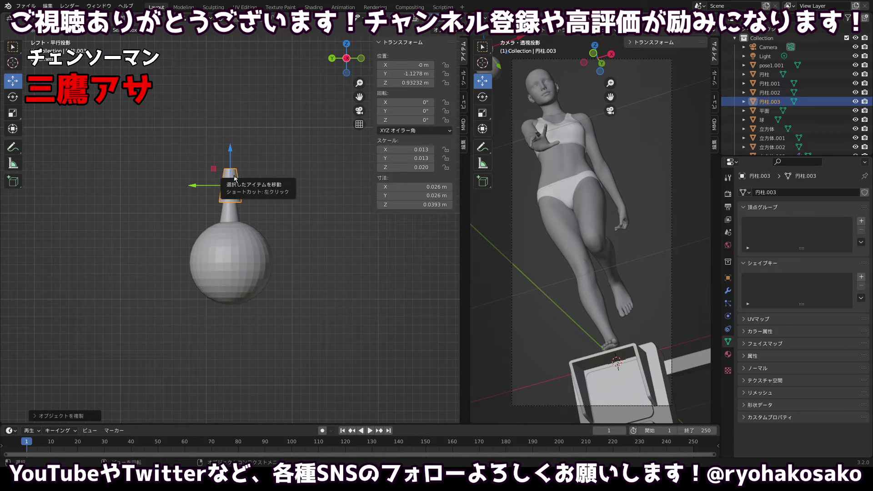
Shrink the duplicated cylinder to about 0.0159 × 0.0159 × 0.024 m and rotate it to about 92.7° on X.
key(s)
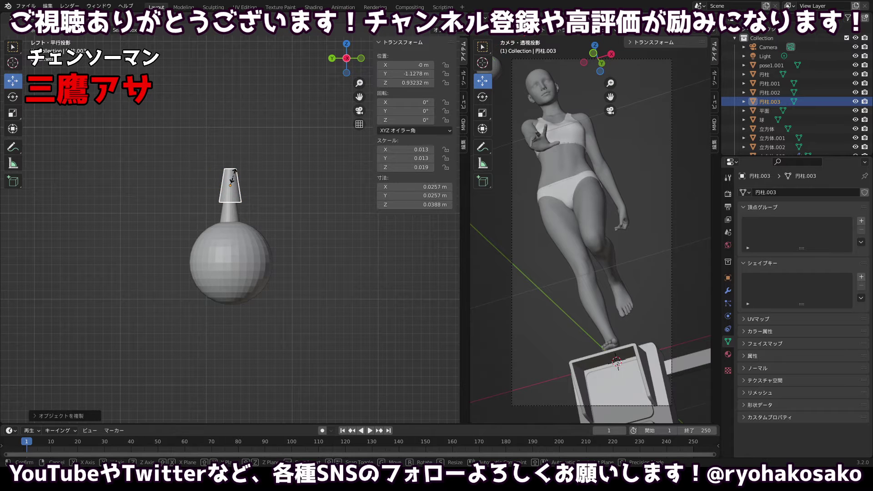
click(232, 180)
key(r)
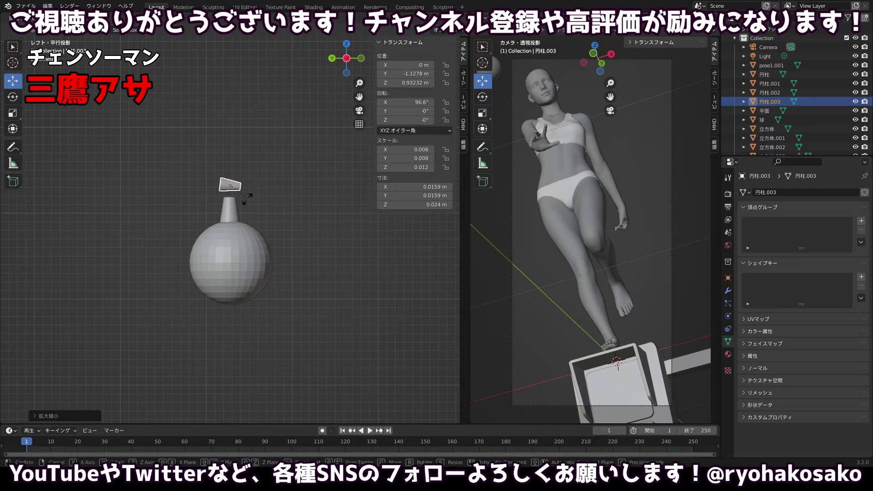
click(247, 196)
Move the rotated cylinder against the neck's top at about Y -1.1337 m, Z 0.9101 m.
key(g)
key(y)
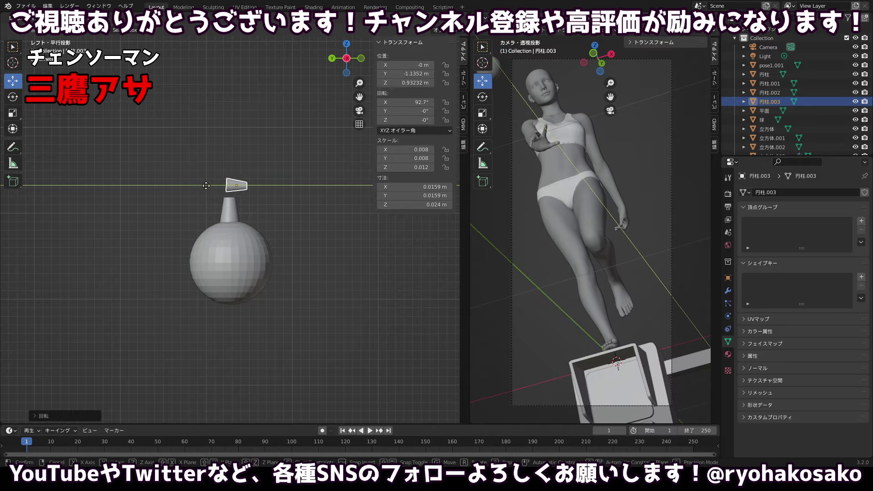
click(203, 186)
key(g)
key(z)
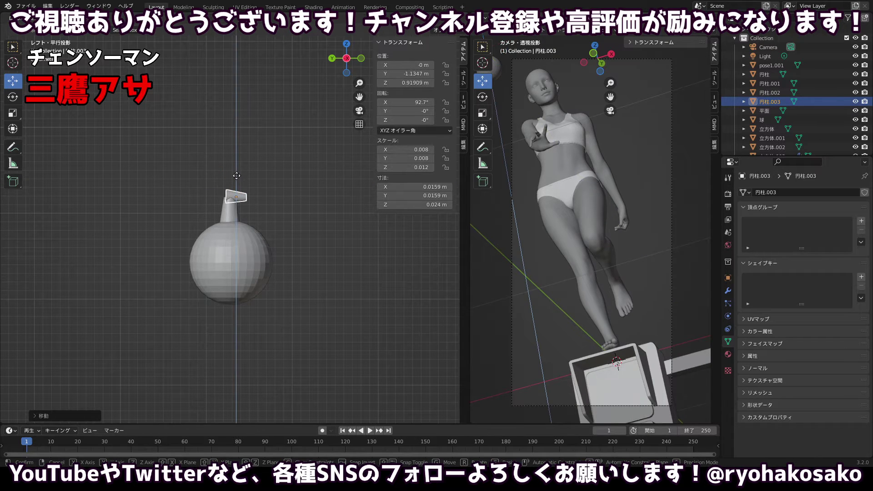
click(236, 192)
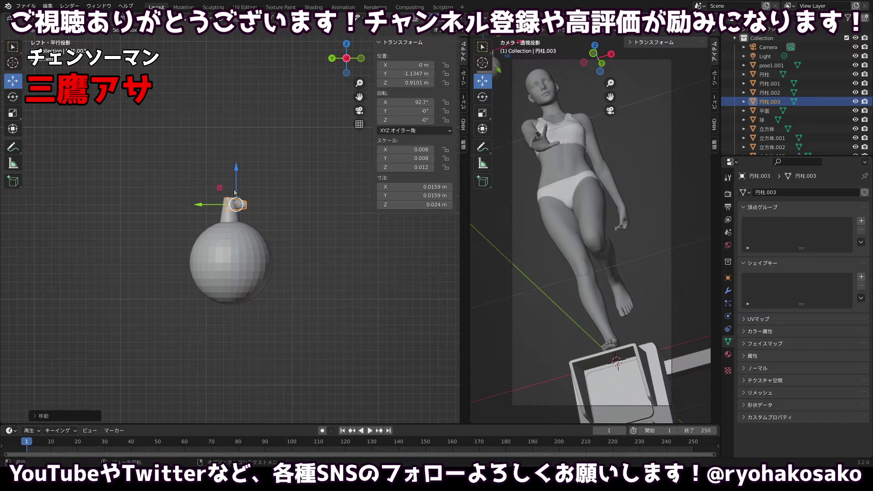
scroll(221, 203, up, 1)
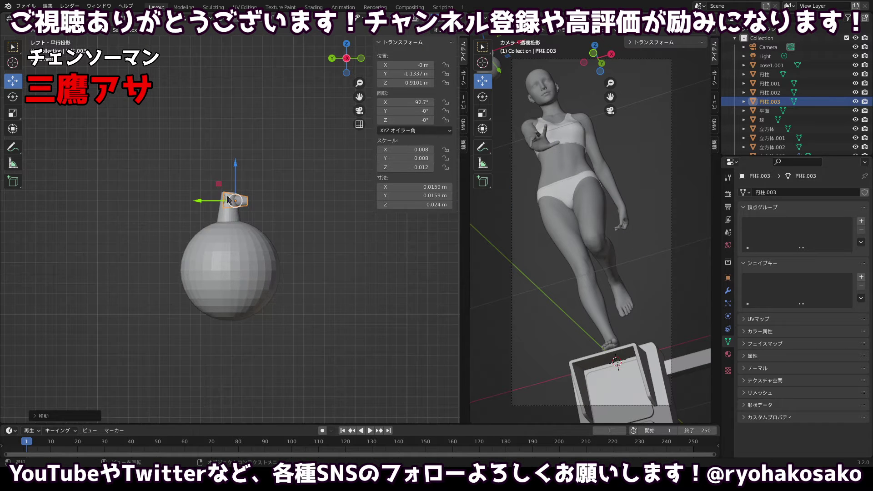
drag(227, 200, 259, 206)
click(356, 59)
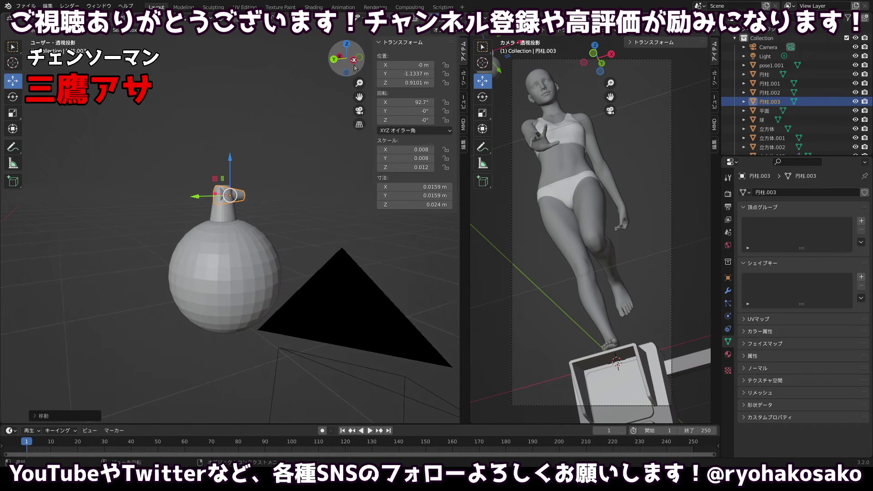
Try to flatten the side cylinder on Z from the left view, and undo the scaling.
click(354, 60)
key(s)
key(z)
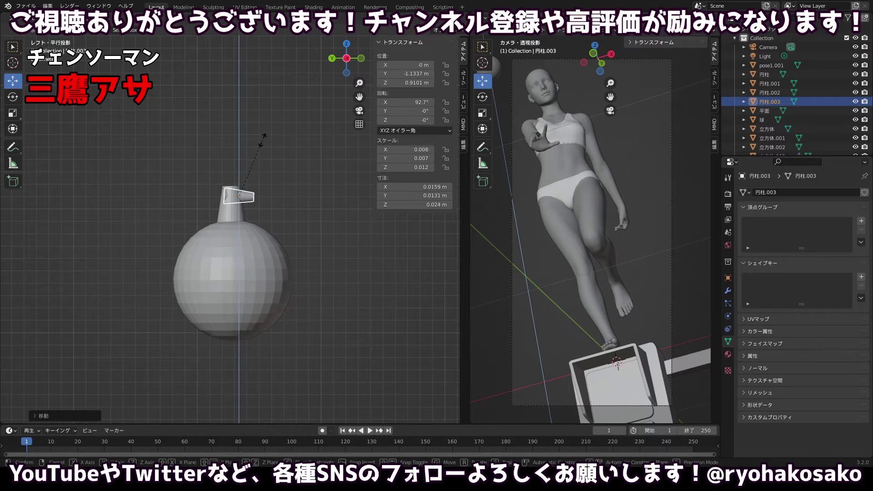
click(261, 144)
key(ctrl+z)
Narrow the side cylinder on X to about 0.0097 m and shift it outward to about Y -1.1407 m.
key(s)
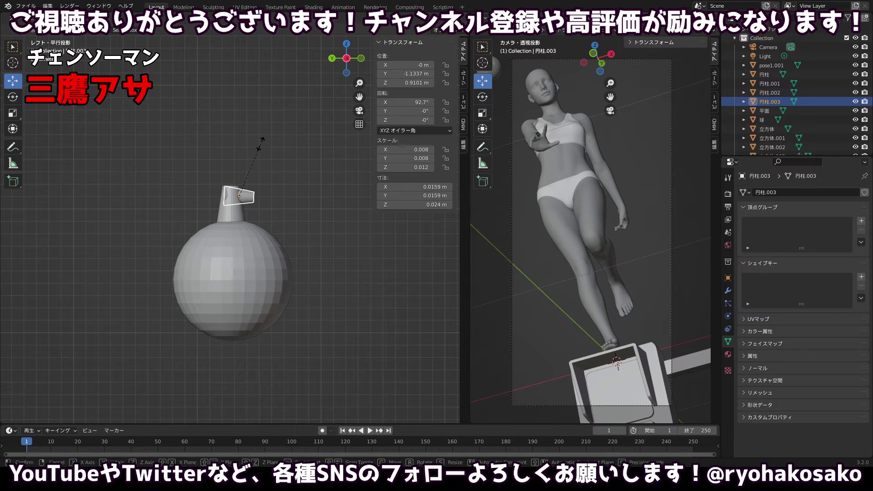
click(249, 160)
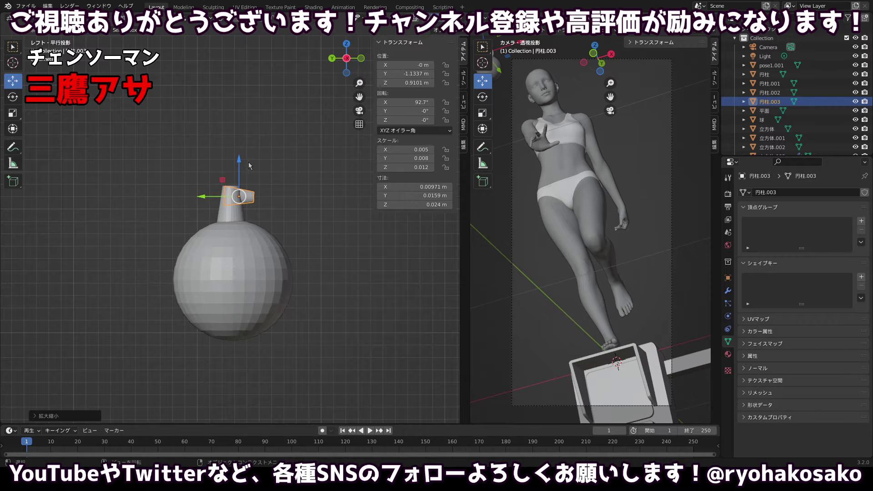
drag(248, 161, 399, 194)
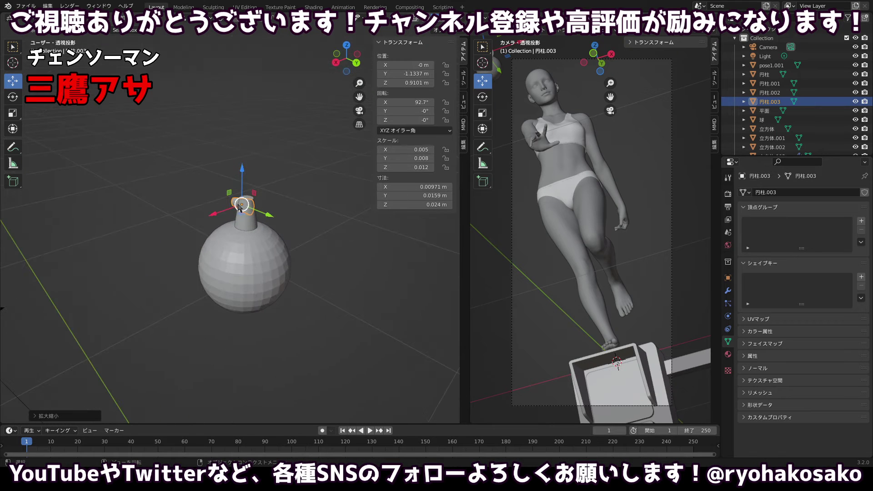
drag(220, 216, 435, 190)
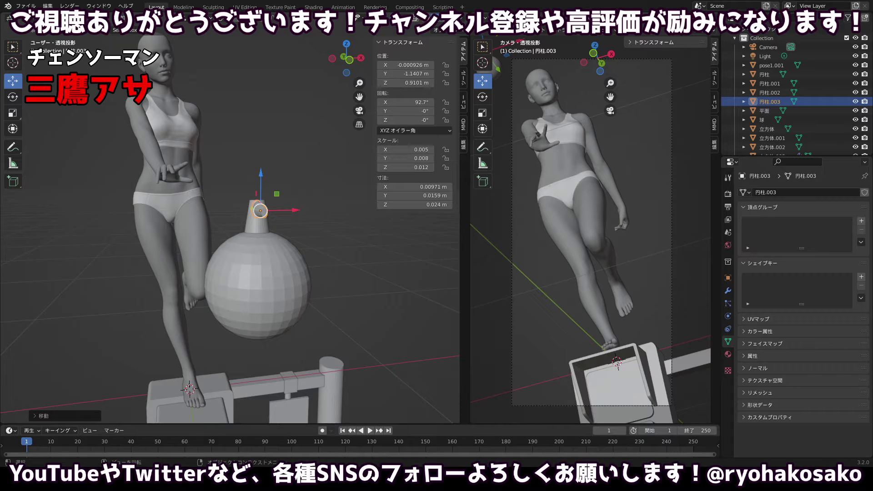
Scale the side cylinder's outer end loop on Z in Edit Mode.
click(46, 18)
click(45, 39)
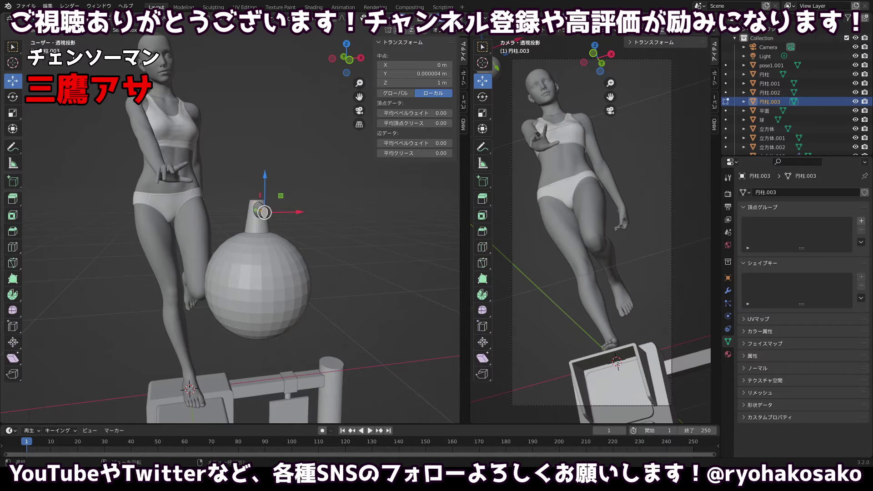
key(g)
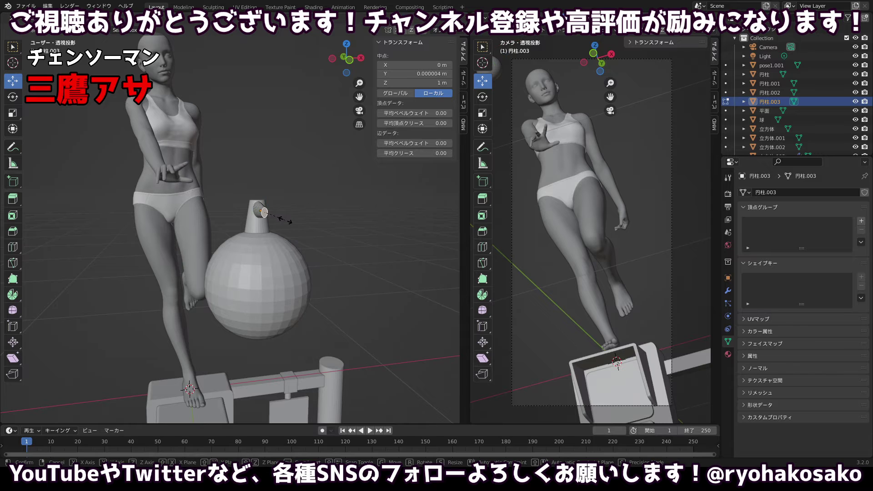
key(z)
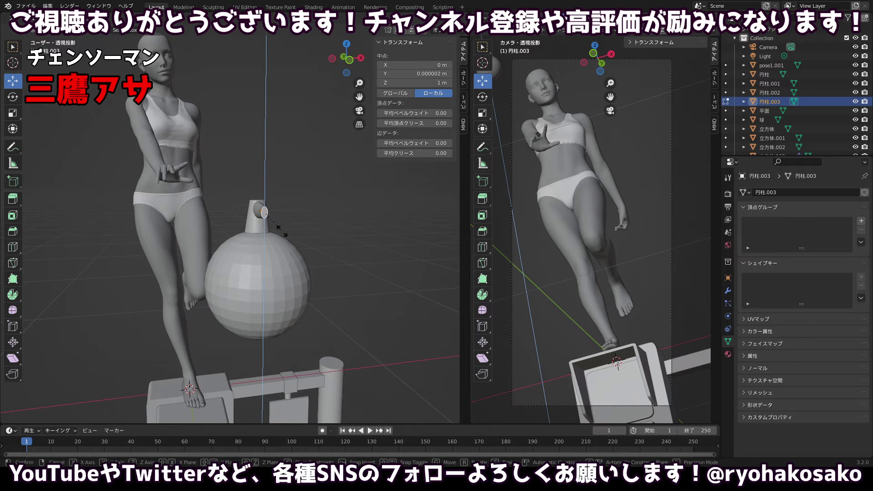
click(282, 237)
mouse_move(295, 214)
mouse_down()
mouse_move(293, 204)
mouse_move(273, 206)
mouse_move(291, 208)
mouse_up()
key(g)
key(x)
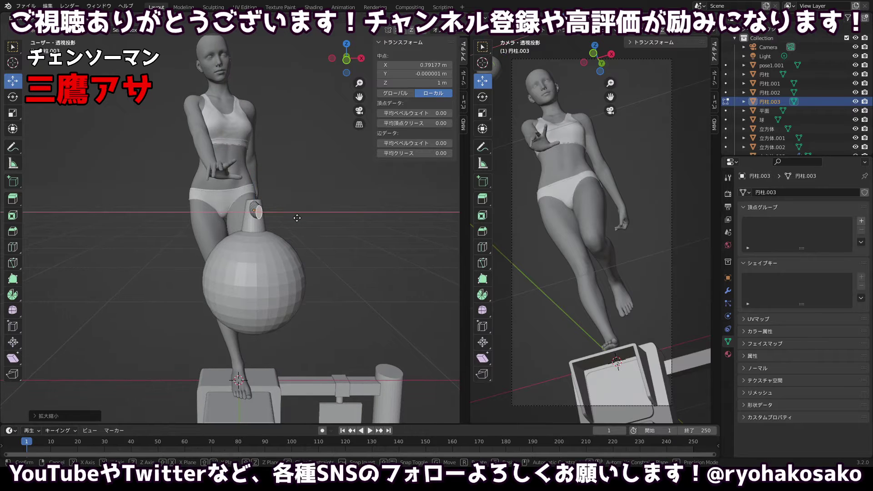
right_click(300, 219)
Return to Object Mode and shift the side cylinder on X to about 0.0028 m.
click(23, 21)
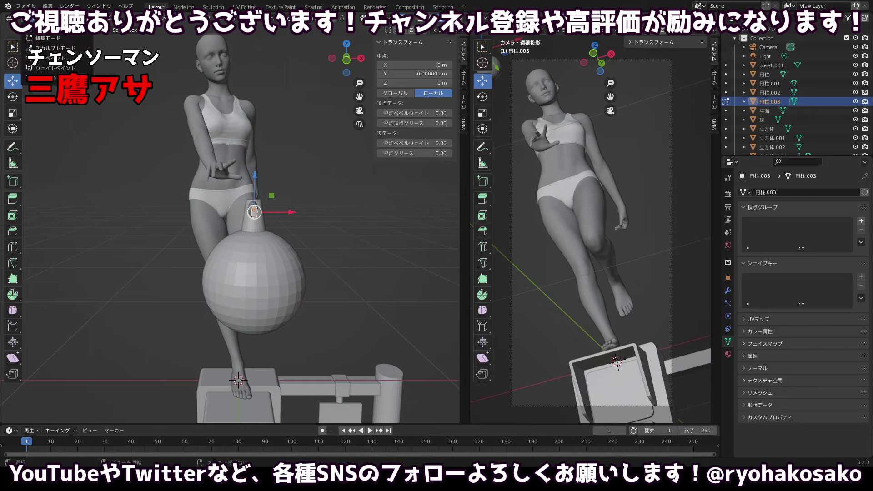
click(36, 29)
key(g)
key(x)
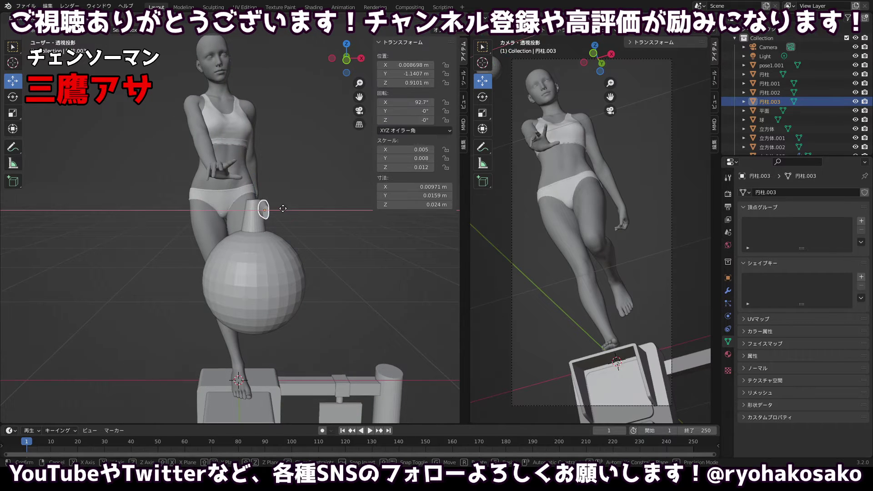
click(282, 208)
drag(282, 209, 86, 293)
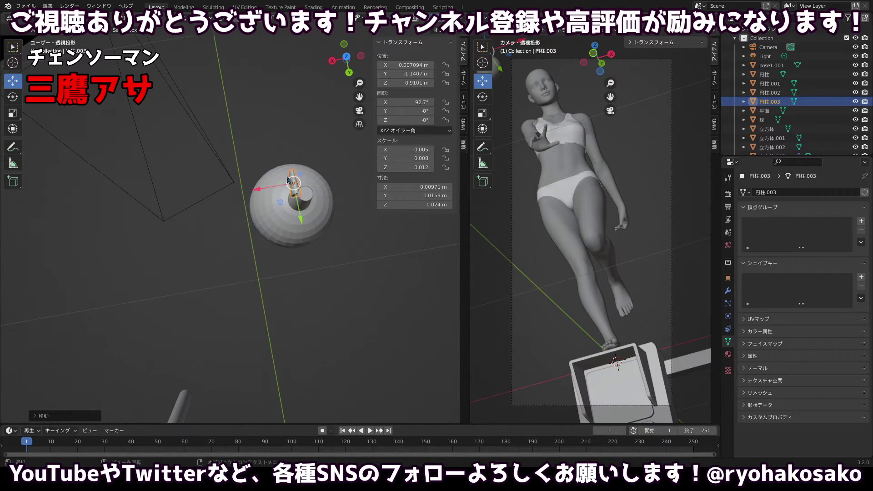
click(348, 59)
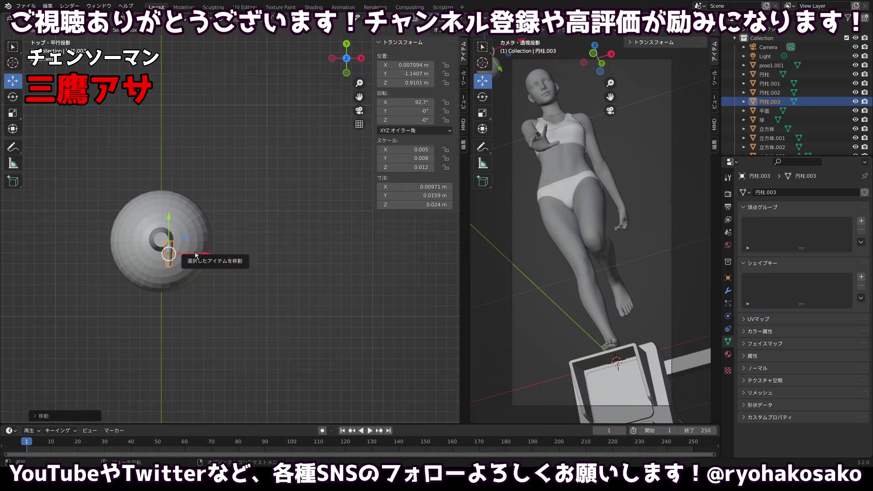
drag(195, 255, 188, 250)
Narrow the side cylinder on X to about 0.0071 m and move it to about X 0.0032 m, Y -1.139 m.
key(s)
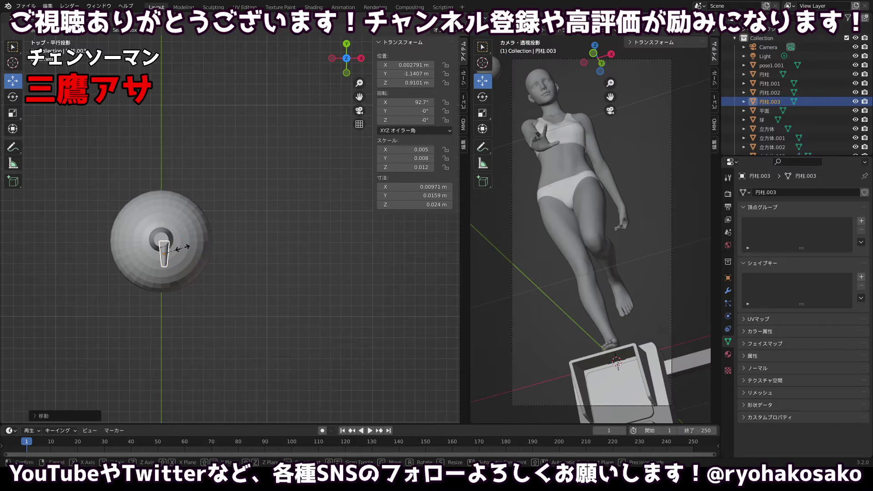
key(x)
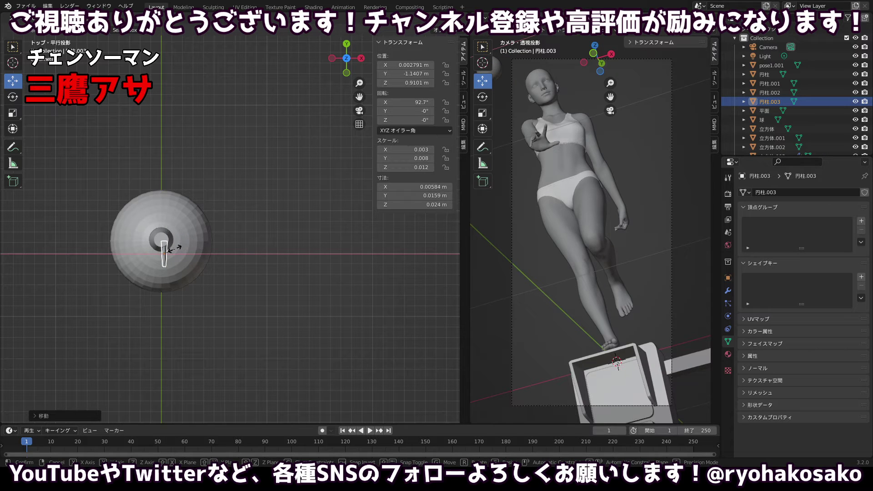
click(178, 250)
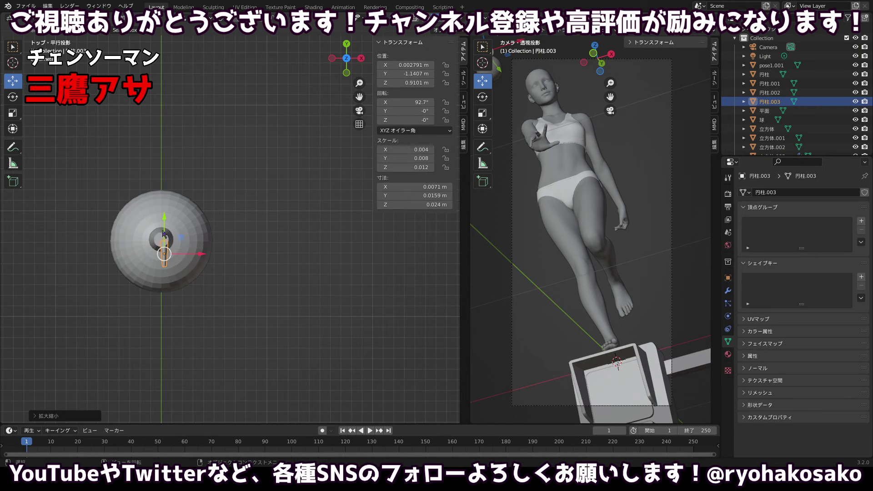
drag(163, 234, 310, 151)
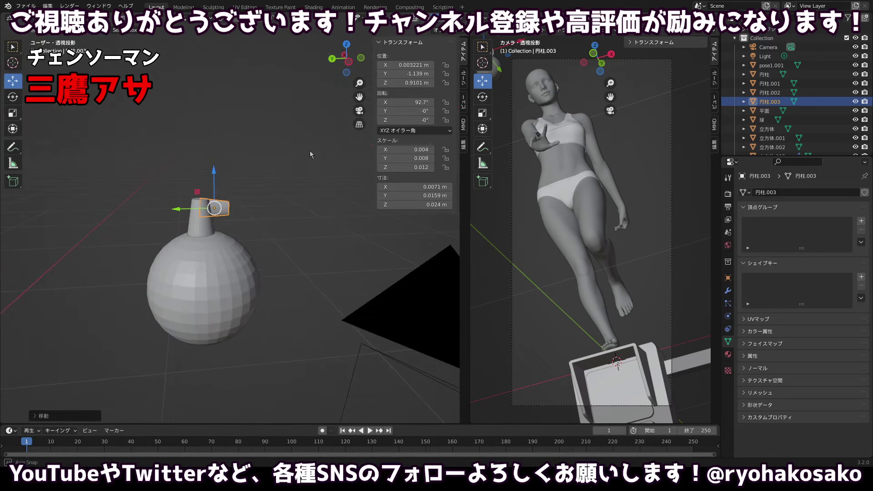
Try to rescale the narrowed side cylinder on Z, and undo the change.
key(s)
key(z)
click(255, 202)
key(ctrl+z)
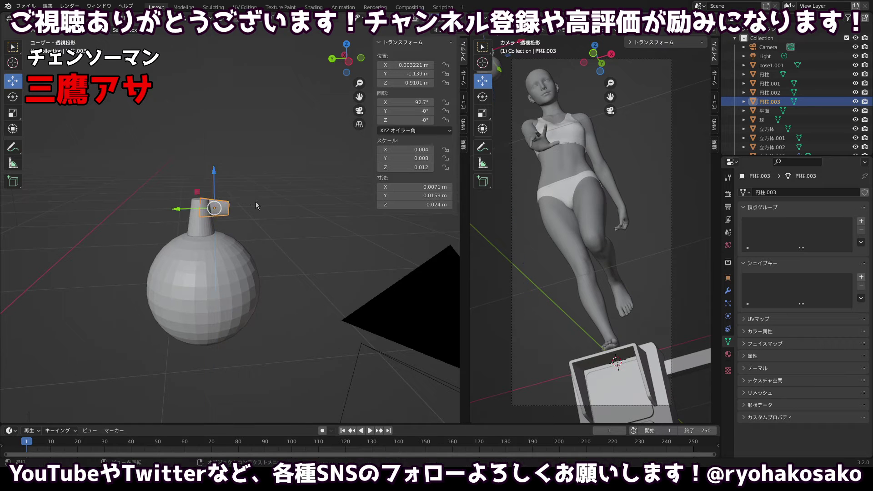
Widen the side cylinder on X to about 0.0087 m and lengthen it along Y to about 0.0317 m.
key(s)
key(x)
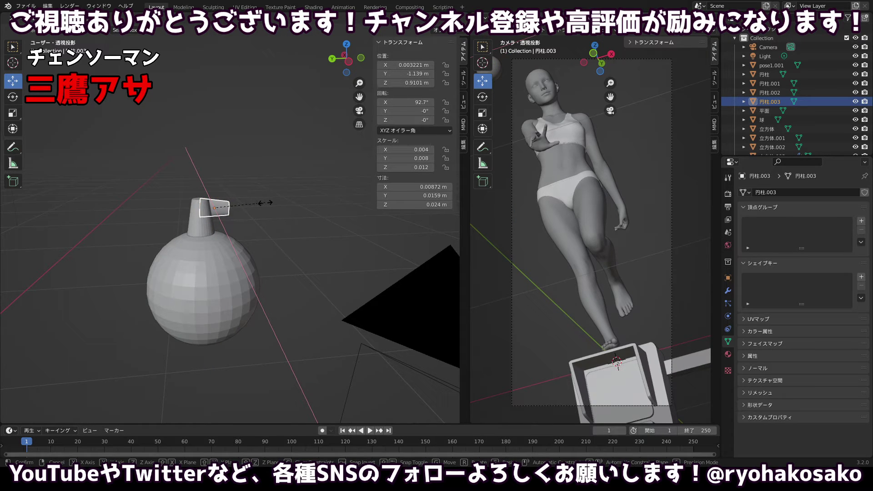
click(266, 202)
key(s)
key(y)
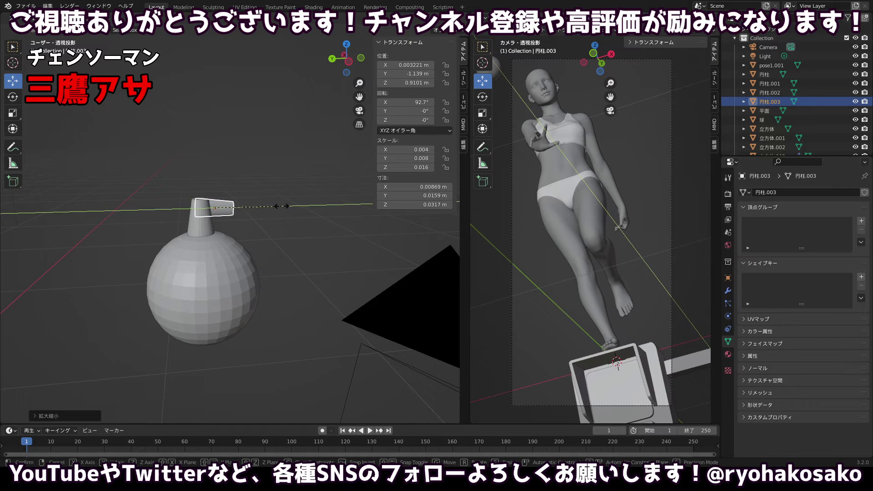
click(280, 206)
Try to shift the lengthened side cylinder along Y, and undo the move.
drag(197, 208, 189, 209)
key(ctrl+z)
mouse_move(285, 206)
mouse_down()
mouse_move(268, 162)
mouse_move(260, 190)
mouse_move(274, 206)
mouse_up()
Move the neck and side cylinder together on Y and Z, placing the neck at about Y -1.1387 m, Z 0.9036 m.
shift+click(190, 216)
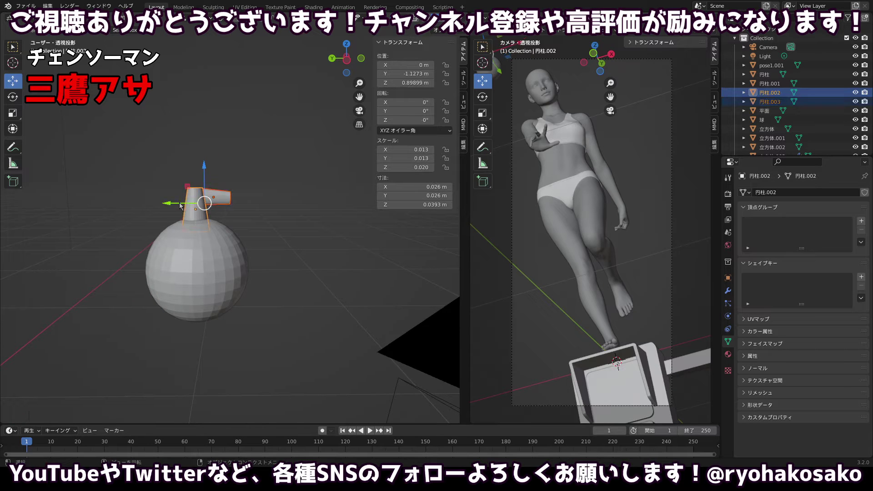
drag(180, 205, 195, 204)
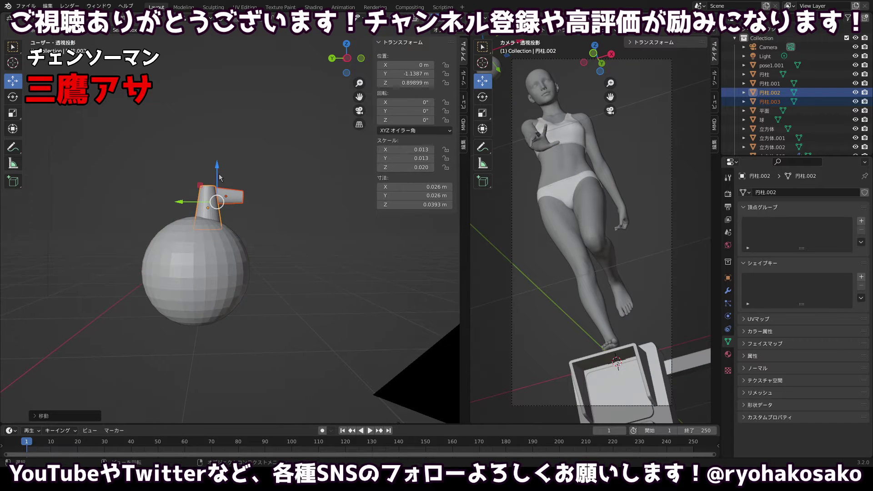
key(g)
key(z)
drag(219, 160, 206, 193)
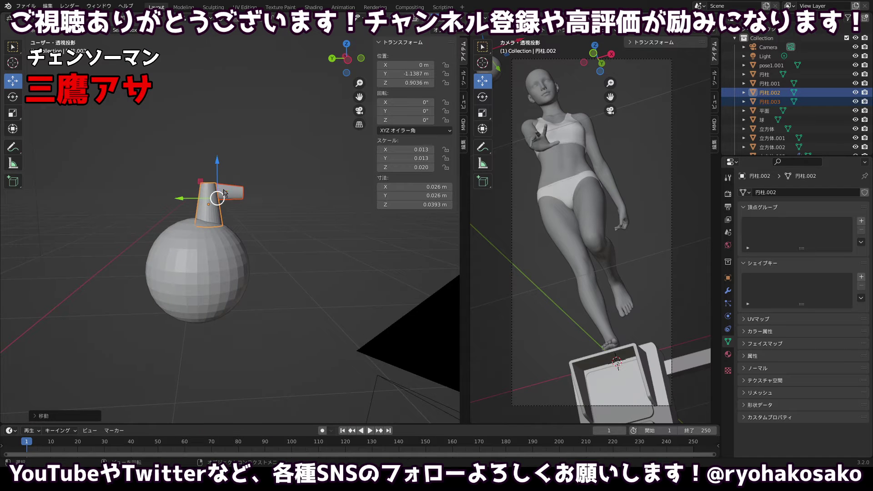
Make the neck stand higher above the sphere and raise the side cylinder to its tip at about Z 0.9283 m.
click(211, 198)
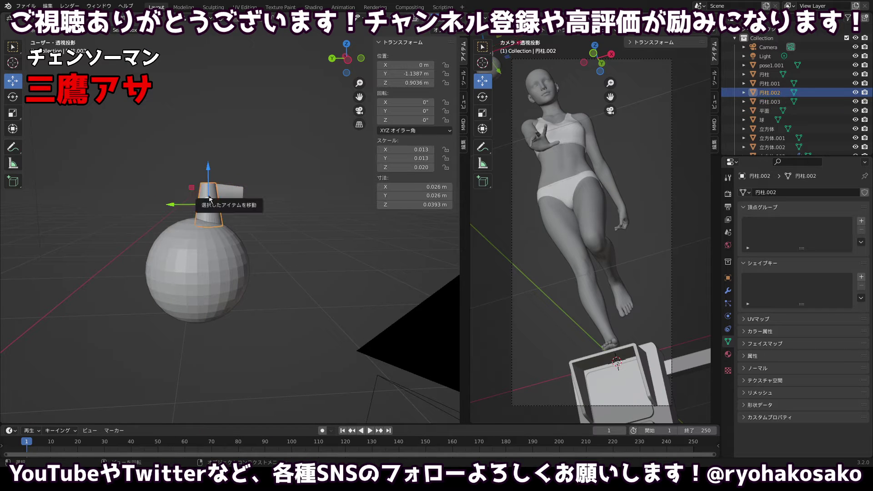
drag(210, 199, 174, 107)
click(228, 195)
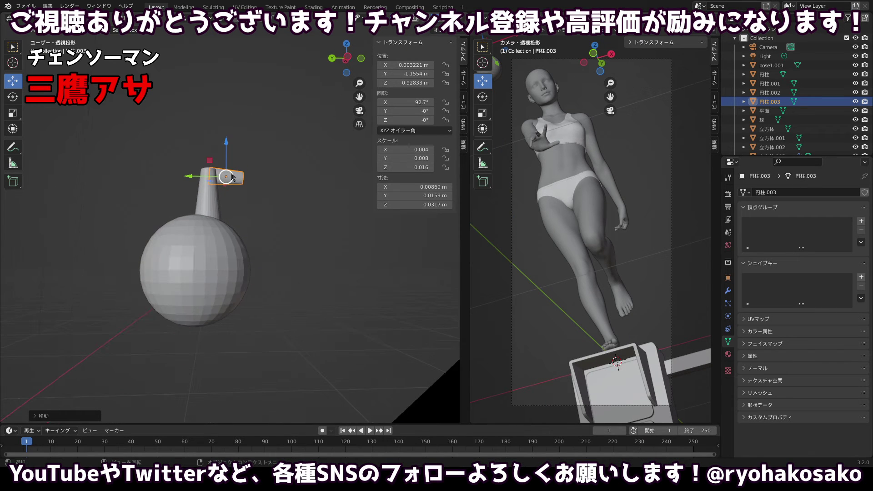
click(347, 58)
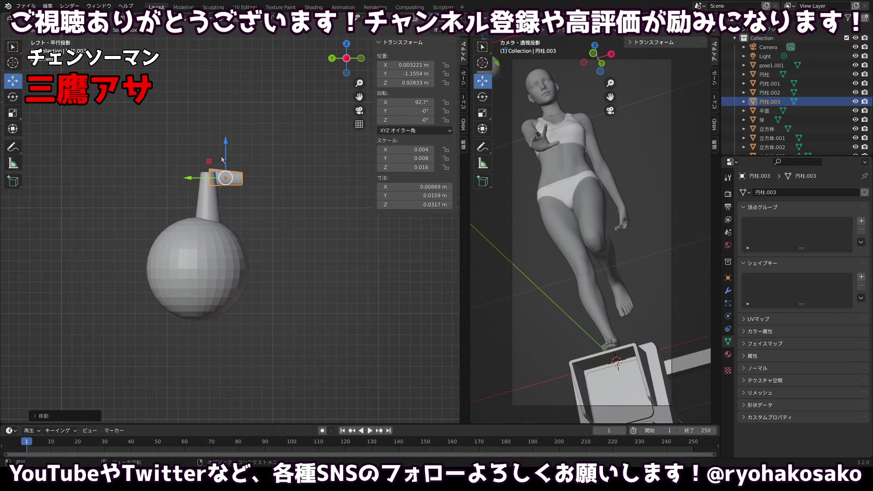
Lower the side cylinder to about Z 0.9253 m and place a duplicate beyond its outer end at about Y -1.1812 m.
drag(226, 154, 227, 157)
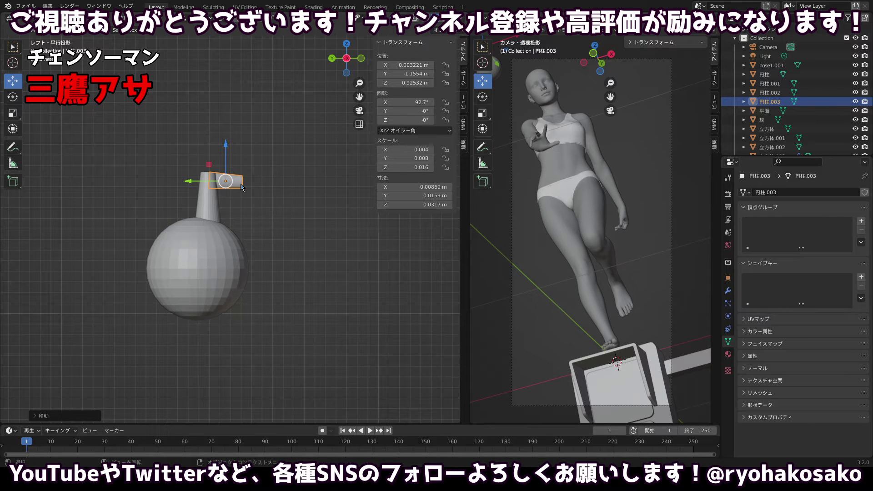
key(shift)
key(shift+d)
click(267, 183)
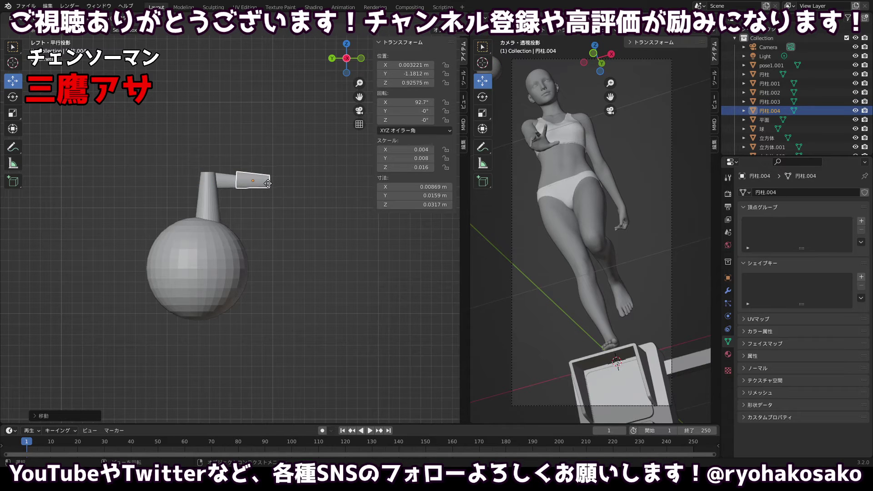
click(268, 183)
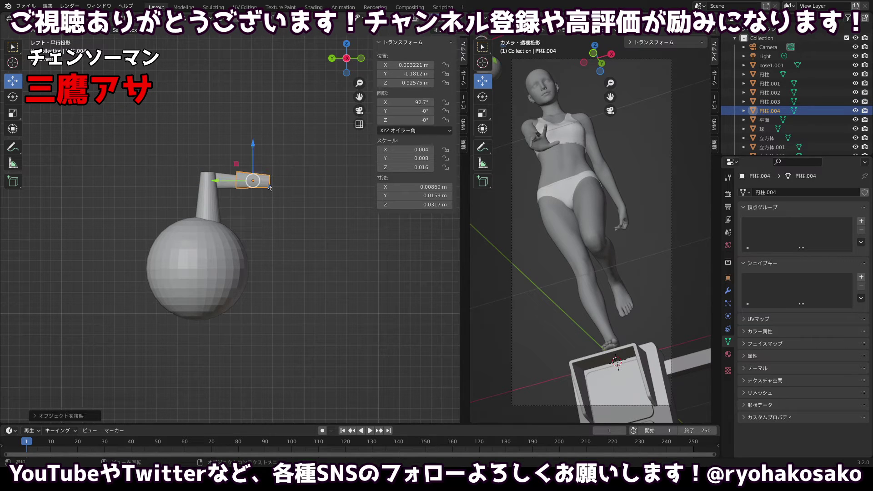
Rotate the duplicate to about 167° on X and hang it from the side cylinder's outer end at about Y -1.174 m, Z 0.9098 m.
key(r)
click(231, 222)
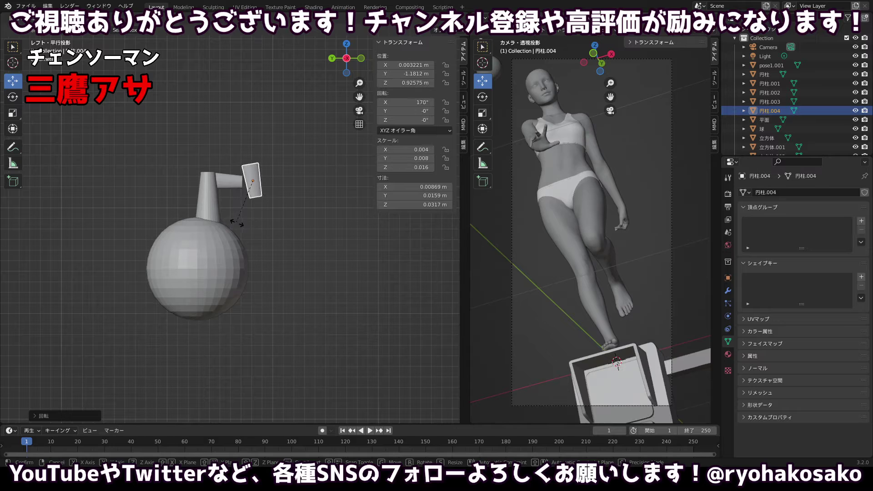
click(235, 219)
drag(233, 180, 243, 120)
drag(245, 155, 268, 209)
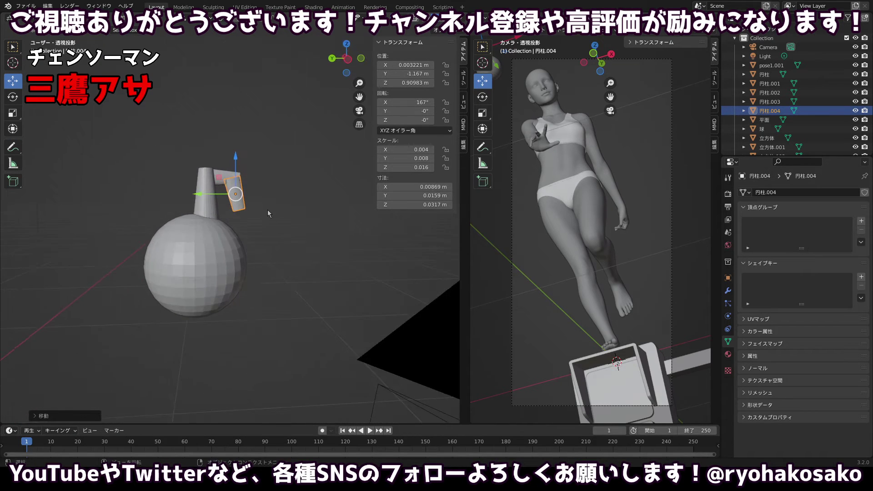
key(g)
key(y)
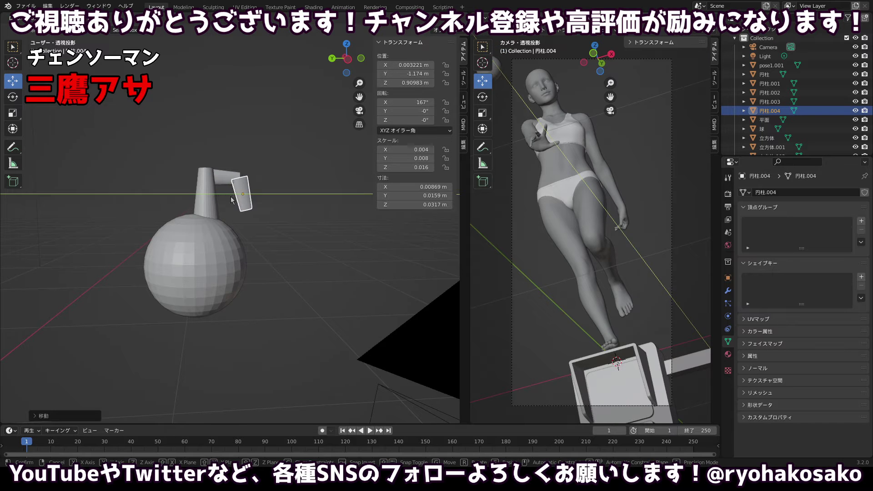
click(231, 196)
Extrude the hanging cylinder's lower end face by one segment, angling it slightly toward the sphere.
drag(266, 204, 260, 149)
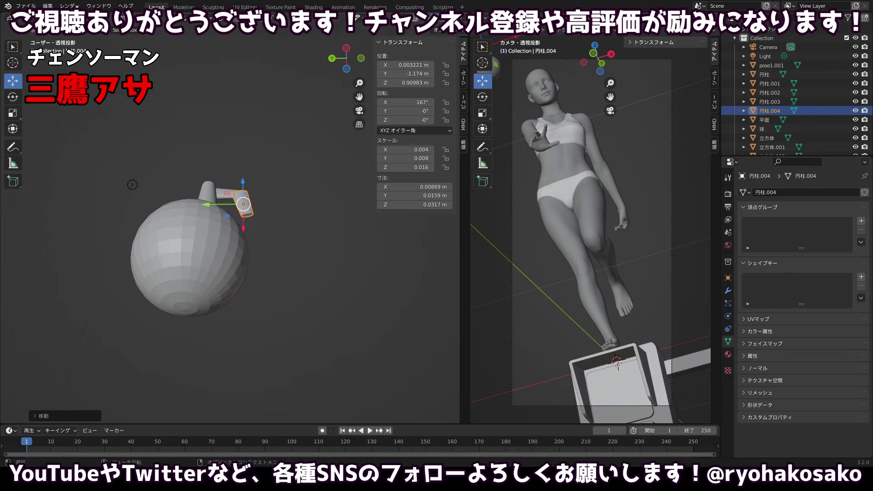
key(Tab)
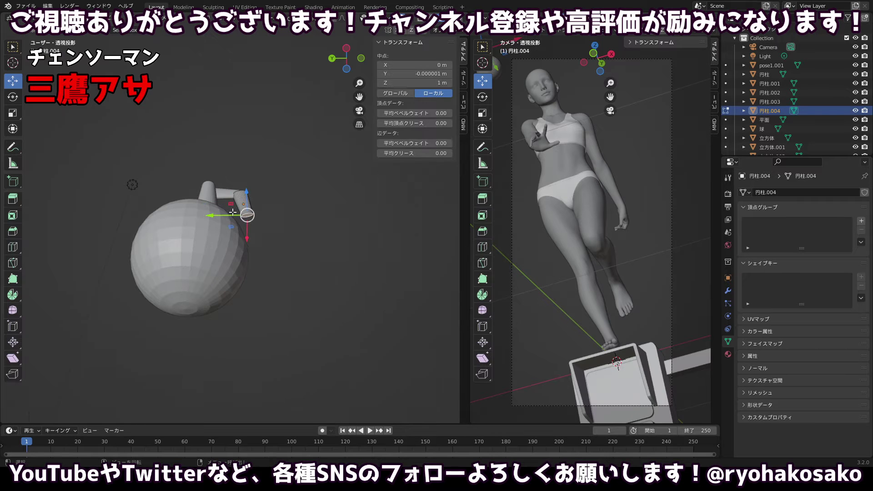
drag(263, 214, 261, 264)
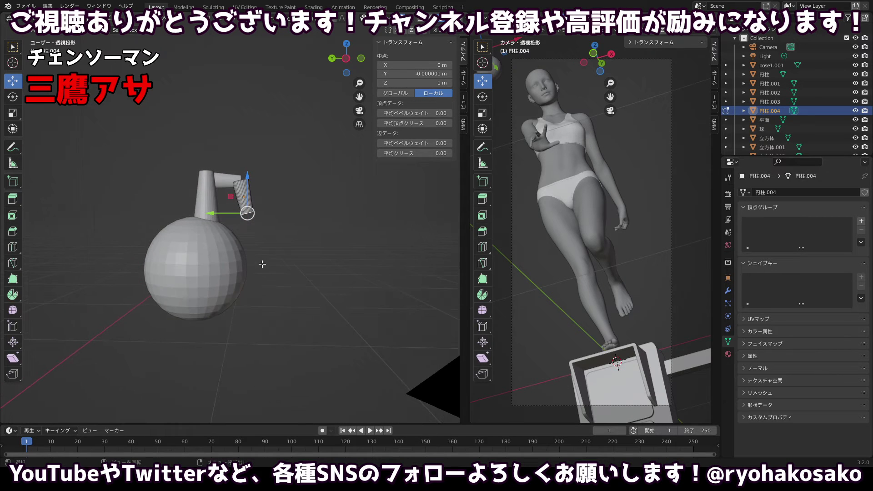
key(e)
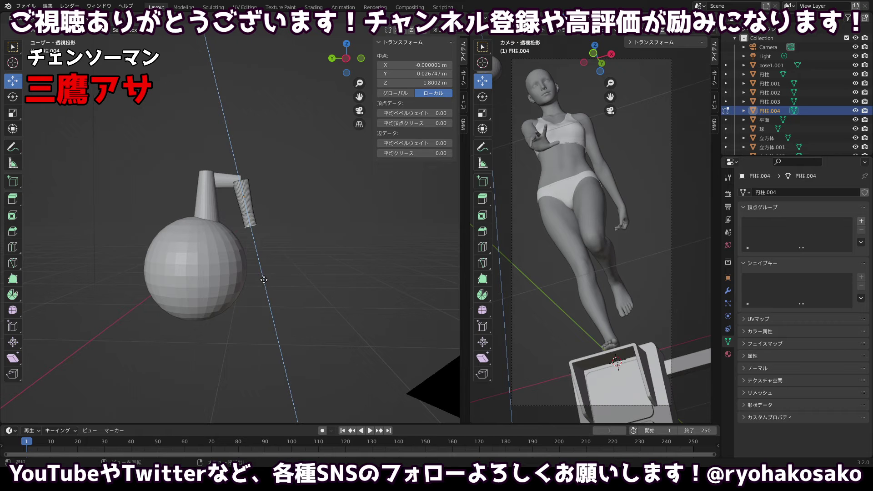
click(264, 287)
drag(264, 287, 251, 268)
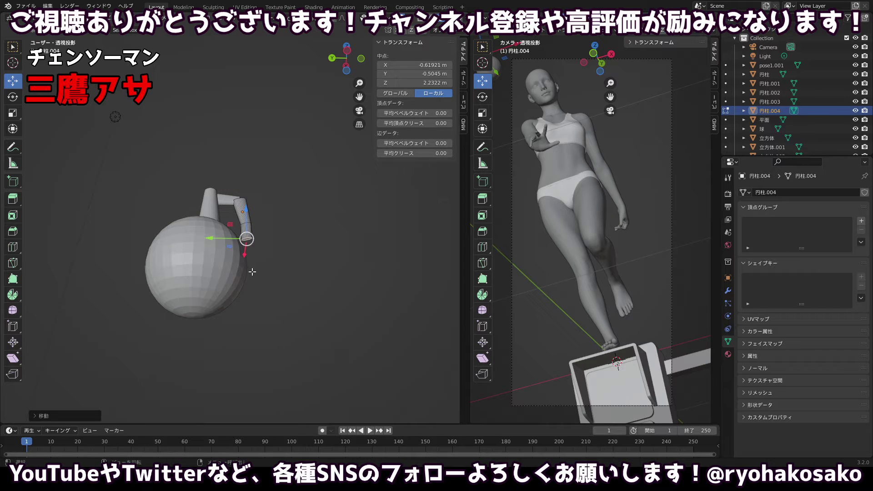
Extrude two more segments from the lever's lower end, shifting the first inward on Y and ending the second at about local Z 4.6 m.
key(g)
key(z)
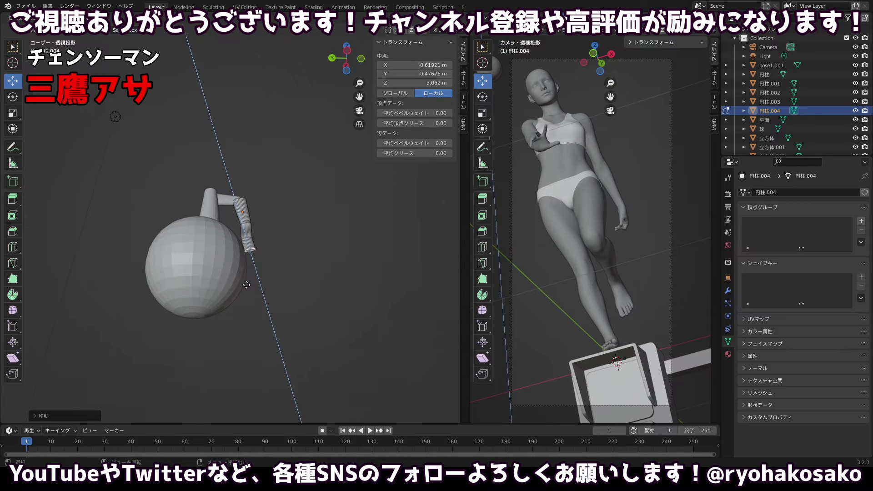
click(247, 285)
drag(259, 263, 265, 280)
drag(220, 243, 216, 246)
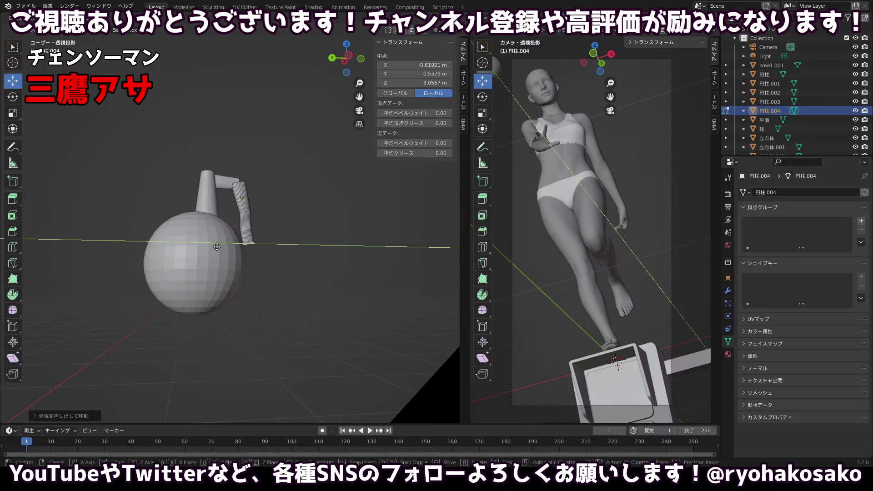
click(214, 245)
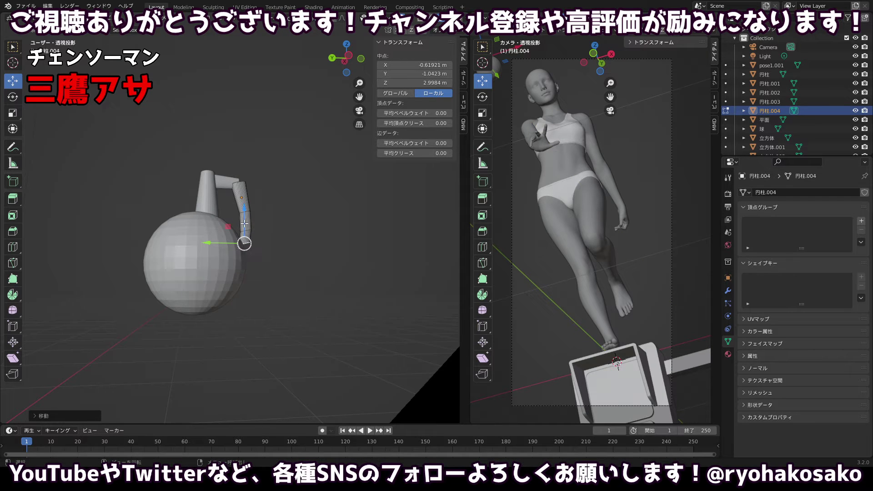
key(e)
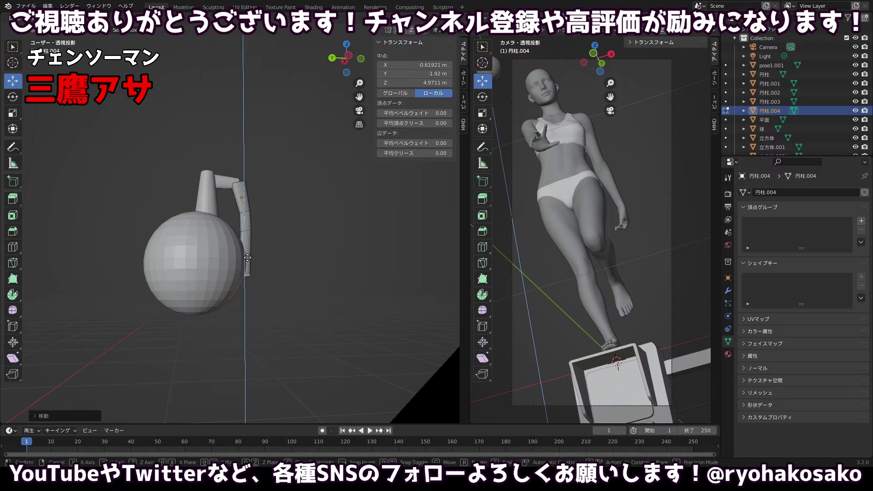
click(248, 251)
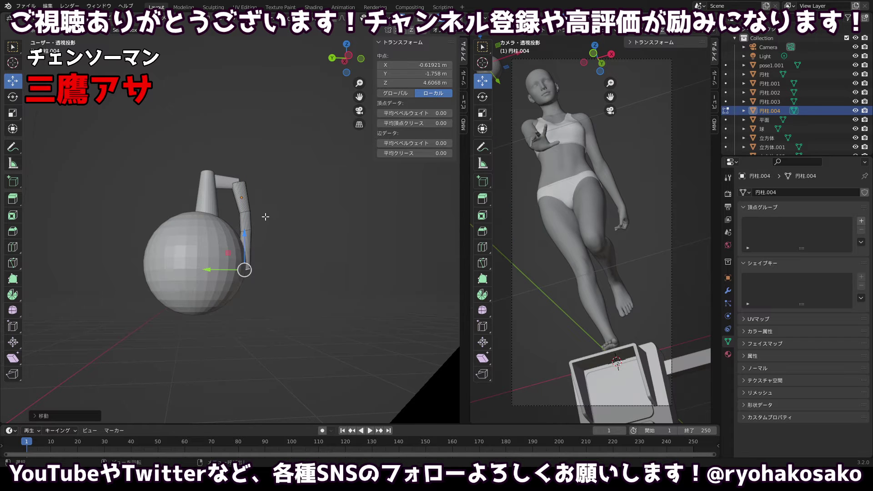
drag(293, 197, 335, 212)
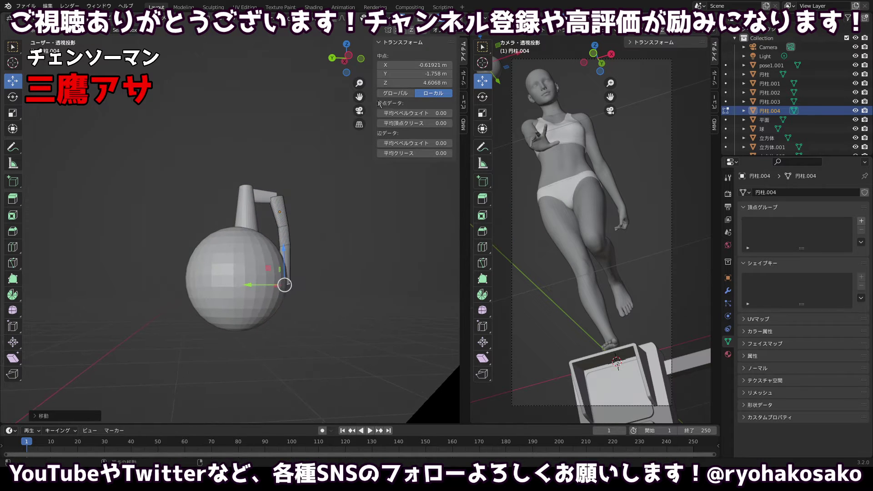
In Object Mode, scale the sphere down to about 0.0928 m high and narrow it on X and Y to about 0.0796 m.
click(762, 129)
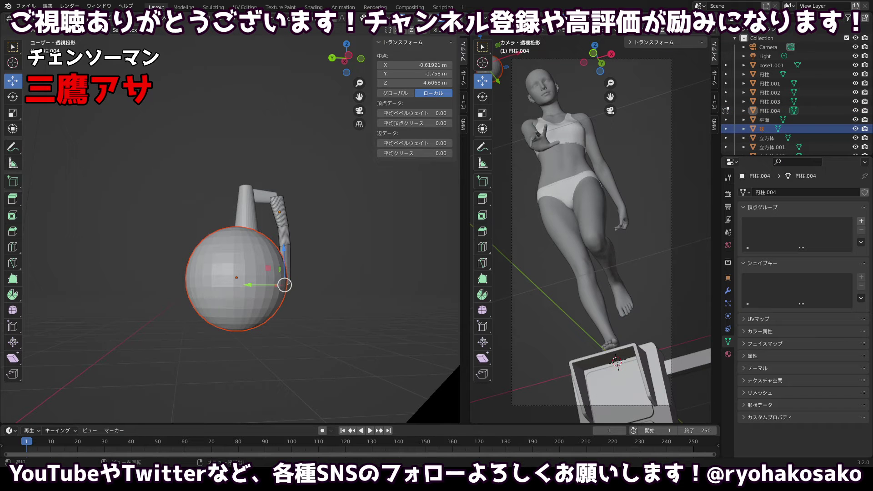
click(23, 22)
click(46, 28)
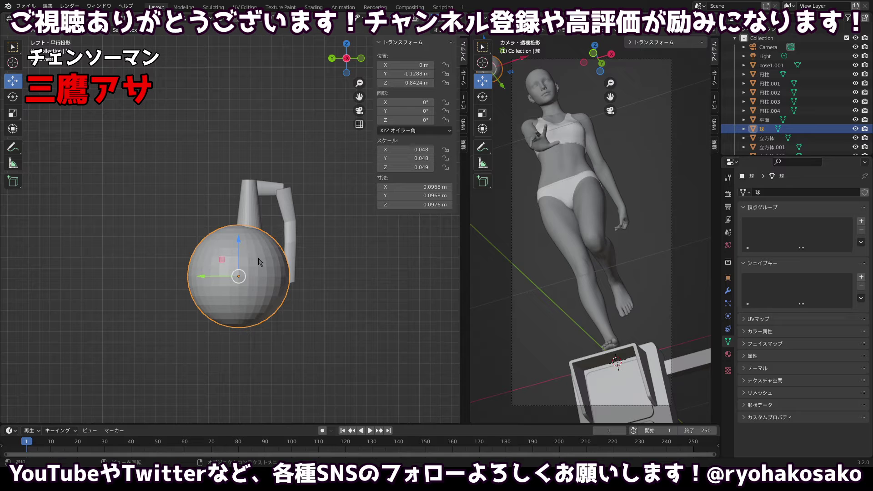
key(s)
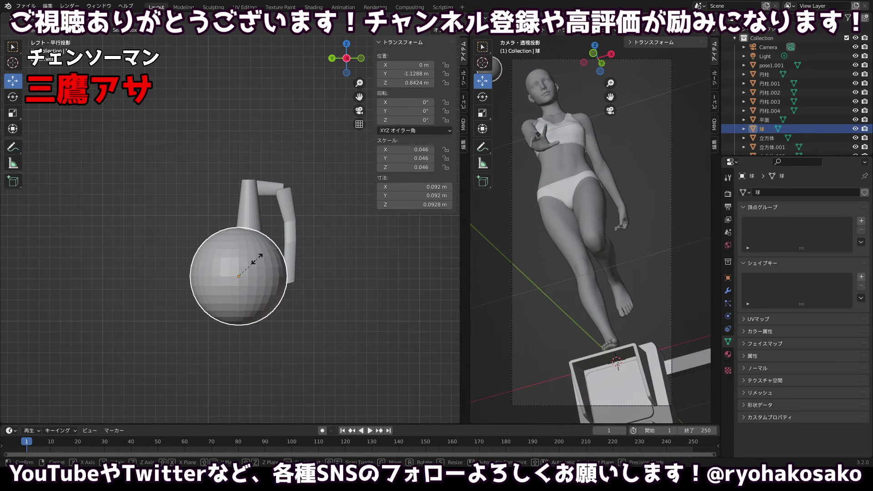
click(258, 263)
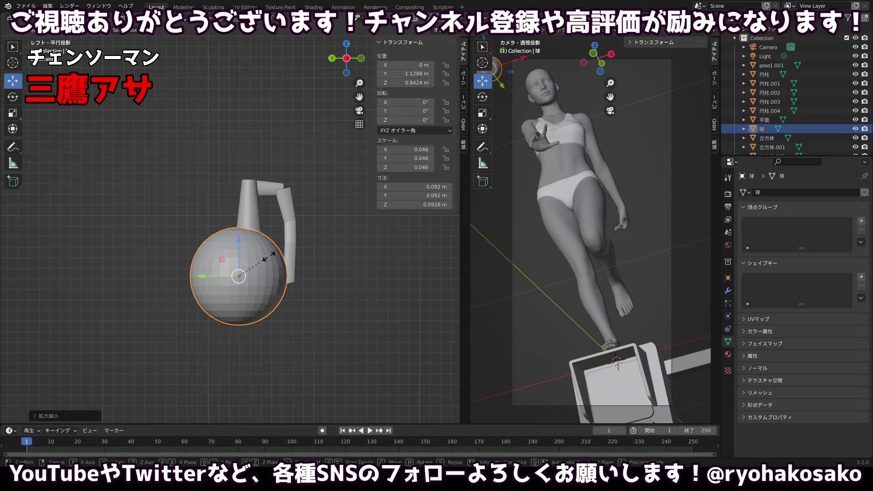
key(s)
key(shift+z)
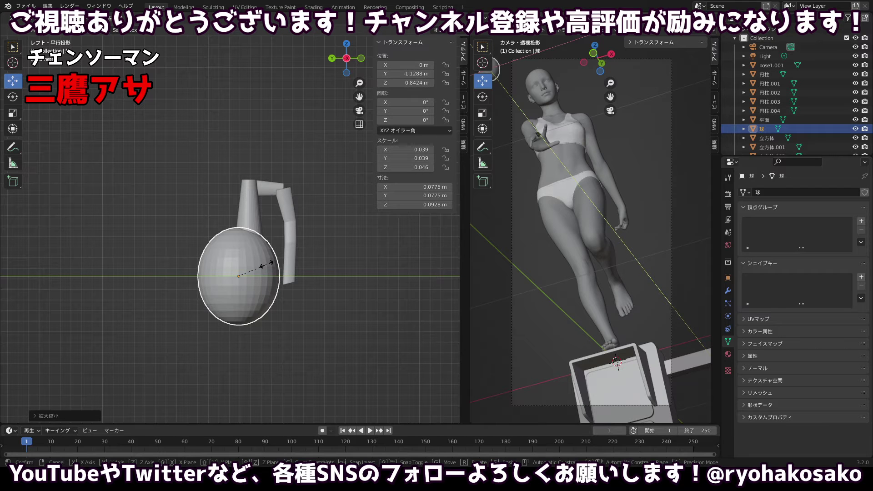
click(269, 268)
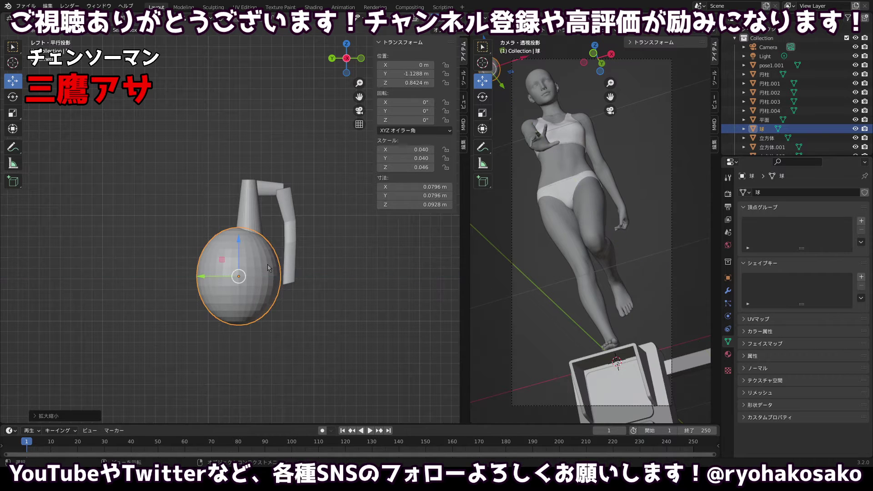
Flatten the sphere on Z to about 0.0717 m and raise it to about Z 0.8553 m.
key(s)
key(z)
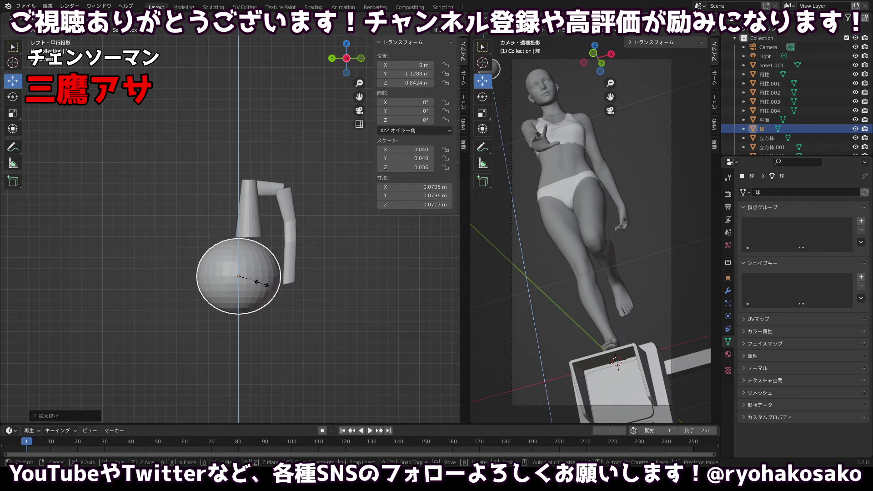
click(261, 280)
drag(240, 243, 237, 225)
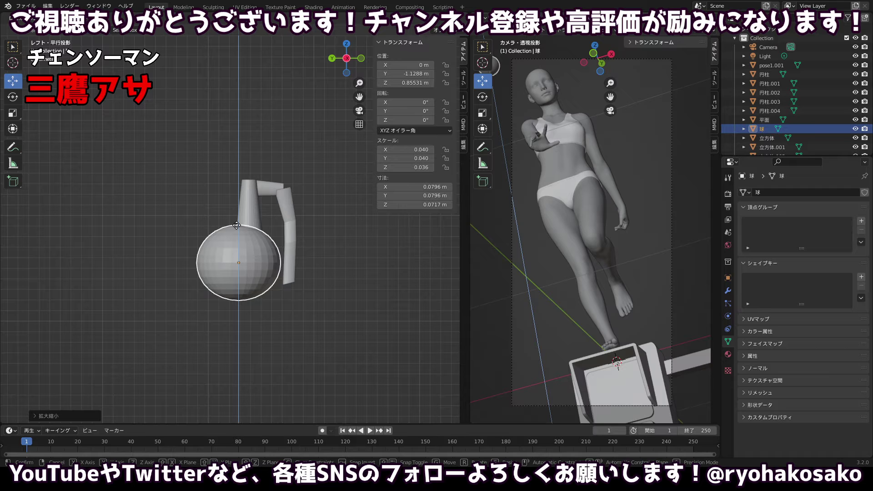
Stretch the sphere on Z to about 0.0895 m and position it at about Z 0.8484 m under the neck.
key(s)
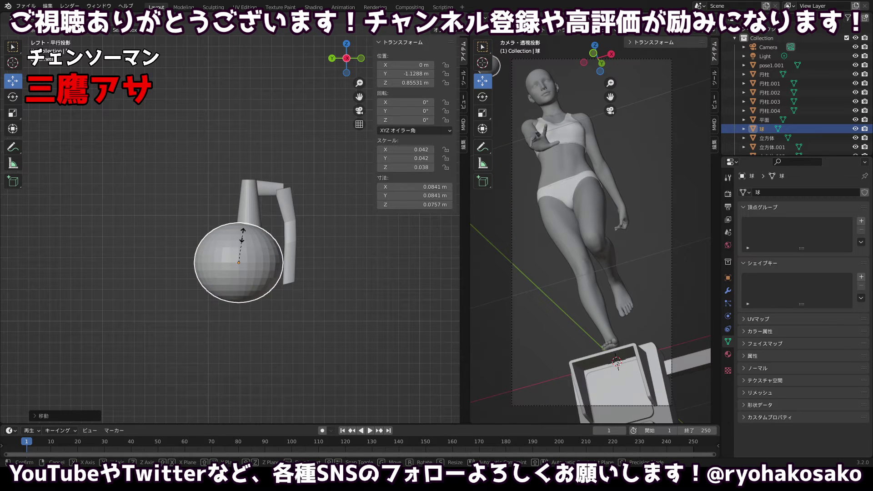
key(z)
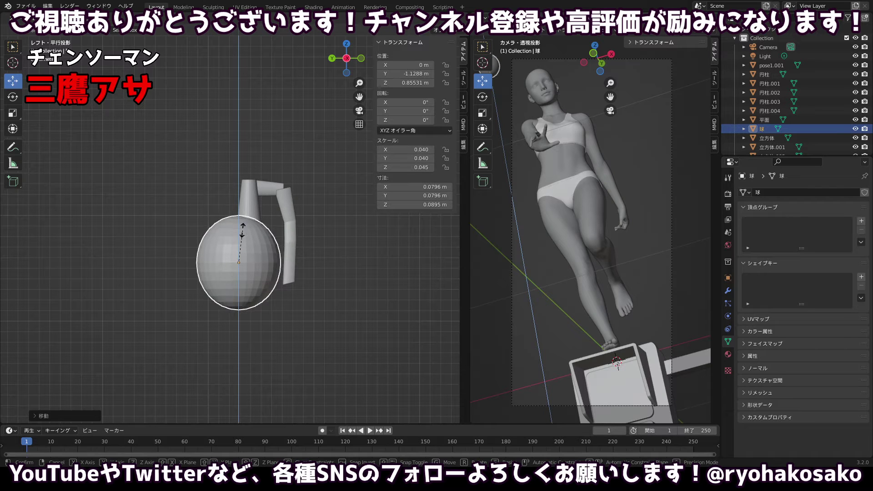
click(242, 231)
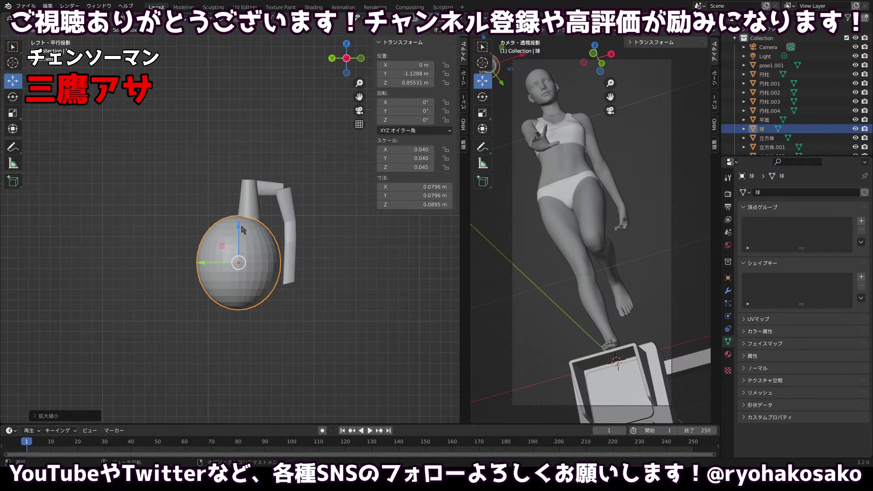
key(g)
key(z)
click(241, 235)
drag(282, 251, 205, 255)
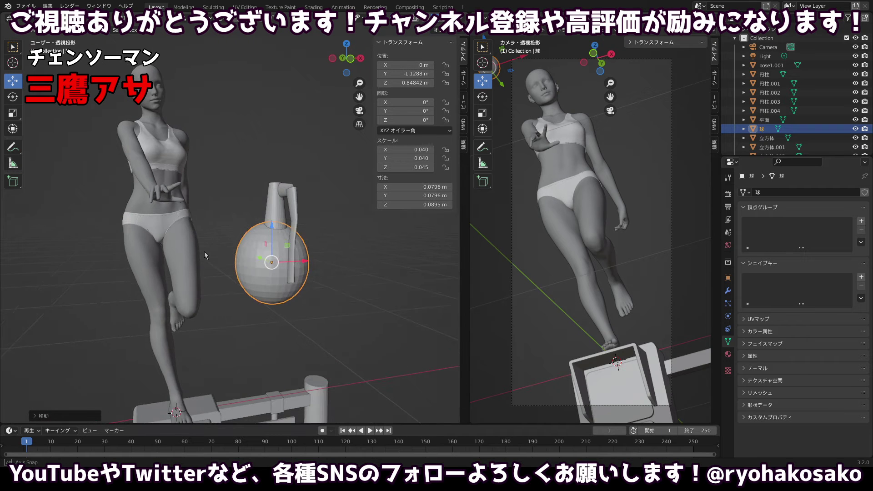
Rotate both lever pieces together about 25.1° around Z and shift them along X, placing the hanging piece at about X 0.0171 m.
drag(204, 252, 175, 301)
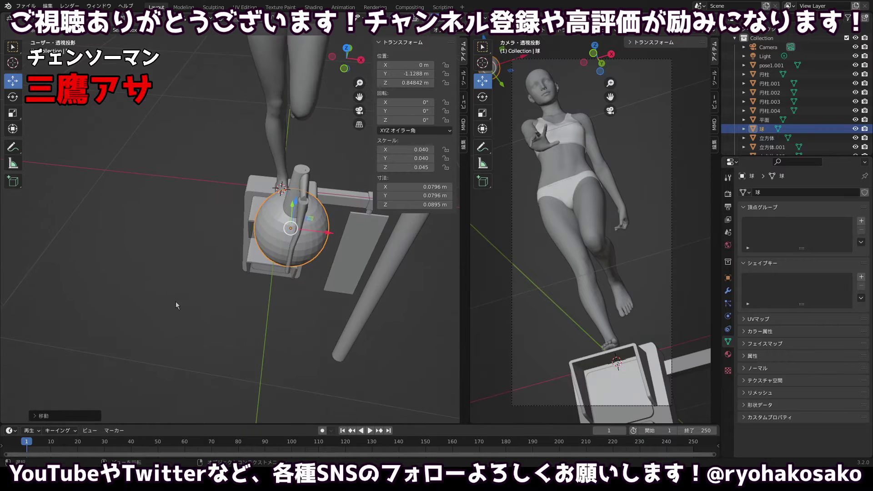
click(303, 195)
shift+click(299, 224)
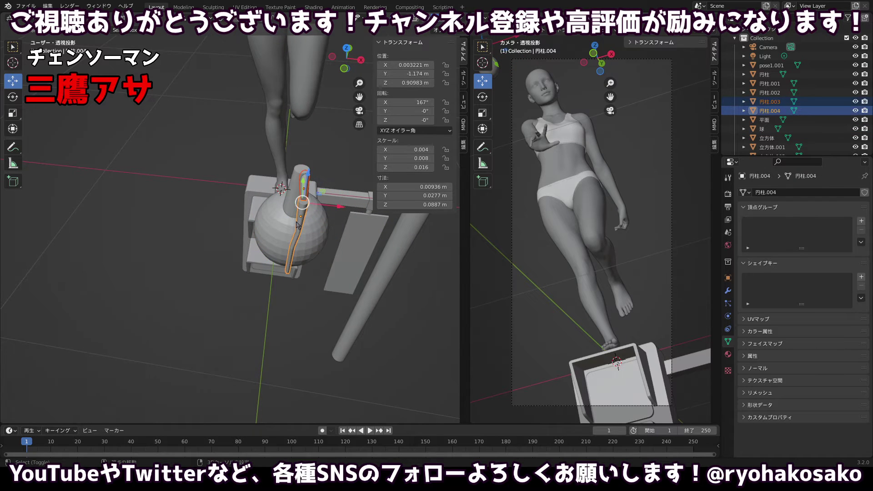
click(347, 49)
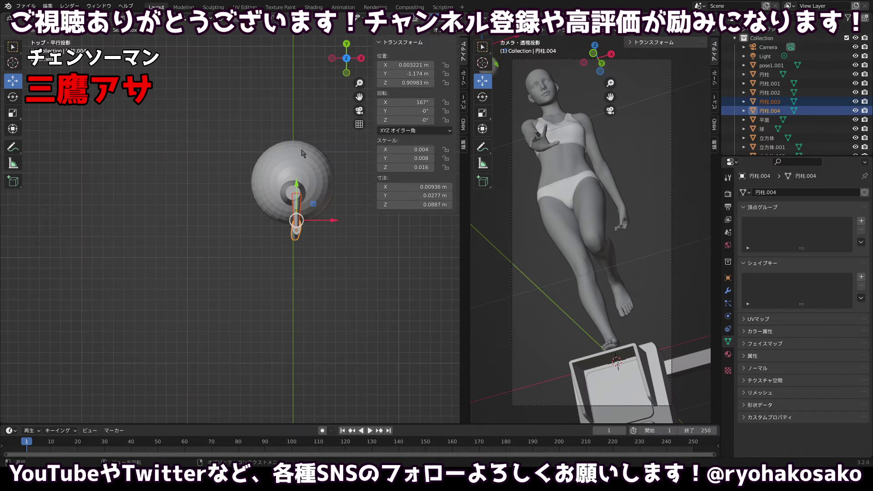
drag(312, 189, 308, 148)
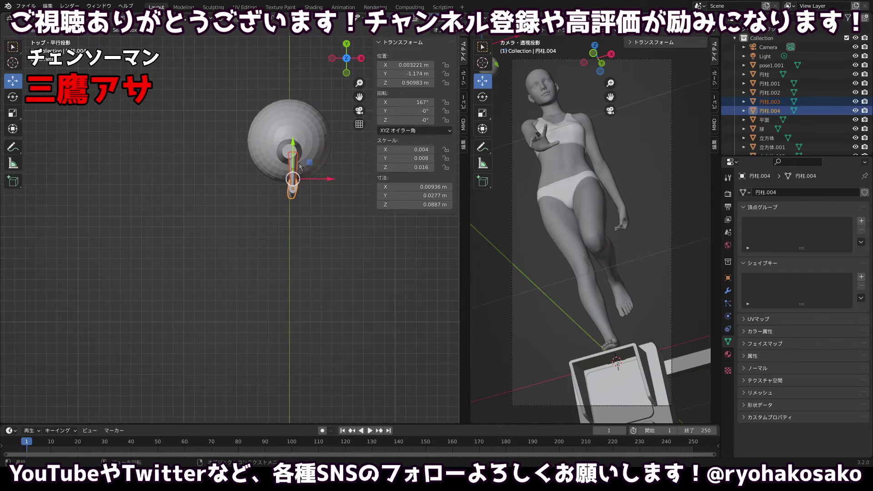
key(r)
click(297, 184)
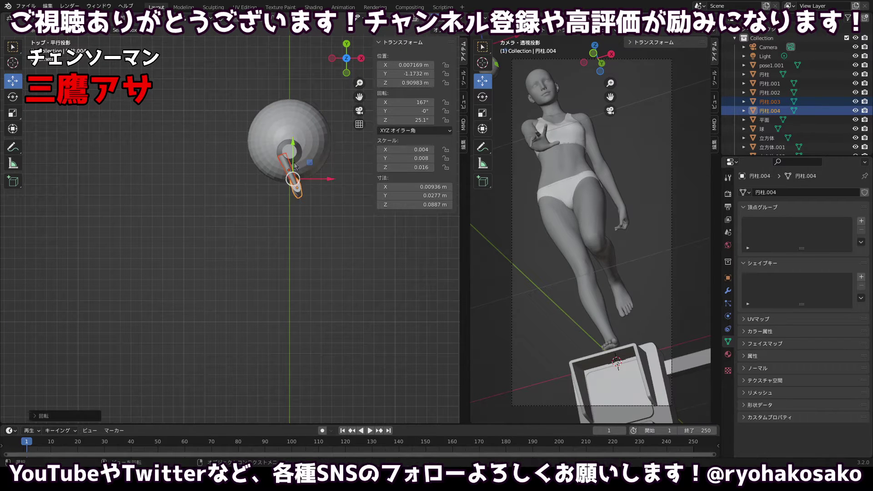
drag(321, 181, 335, 179)
mouse_move(337, 179)
mouse_down()
mouse_move(391, 95)
mouse_move(390, 110)
mouse_move(337, 114)
mouse_move(443, 114)
mouse_move(334, 195)
mouse_move(341, 191)
mouse_up()
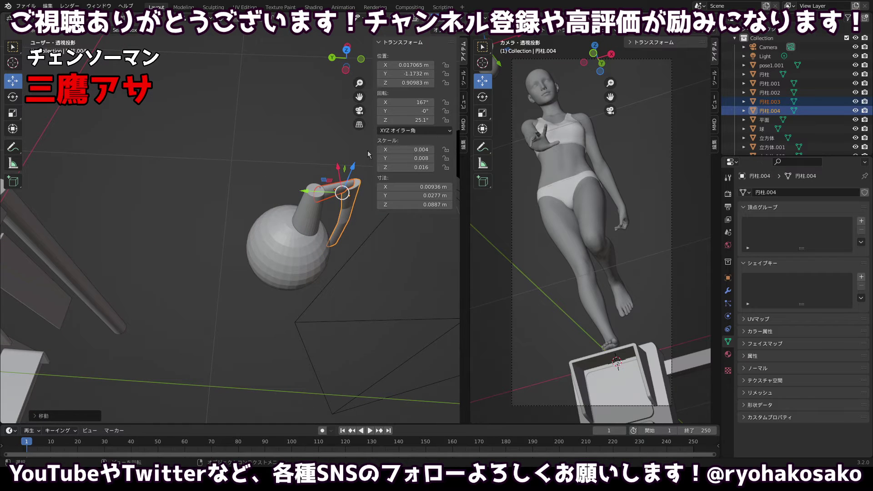
From the top view, rotate both lever pieces to about 8.05° around Z and shift the hanging piece to about X 0.0071 m.
click(346, 52)
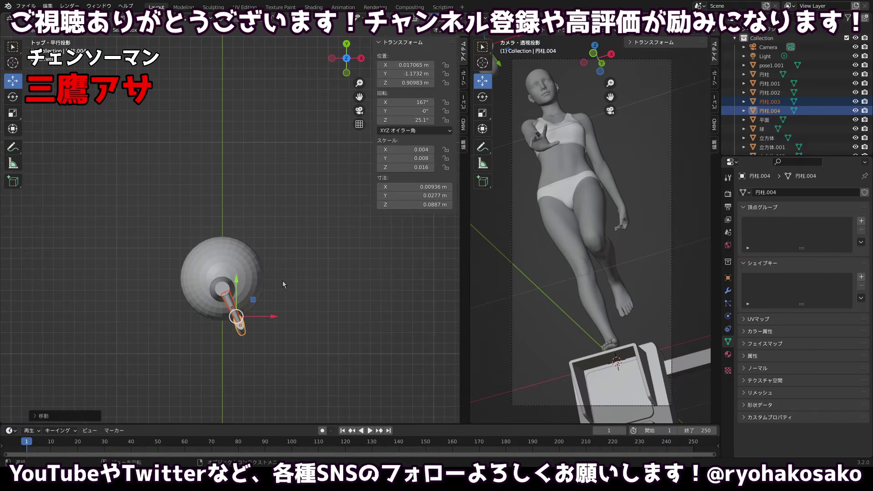
key(r)
click(287, 302)
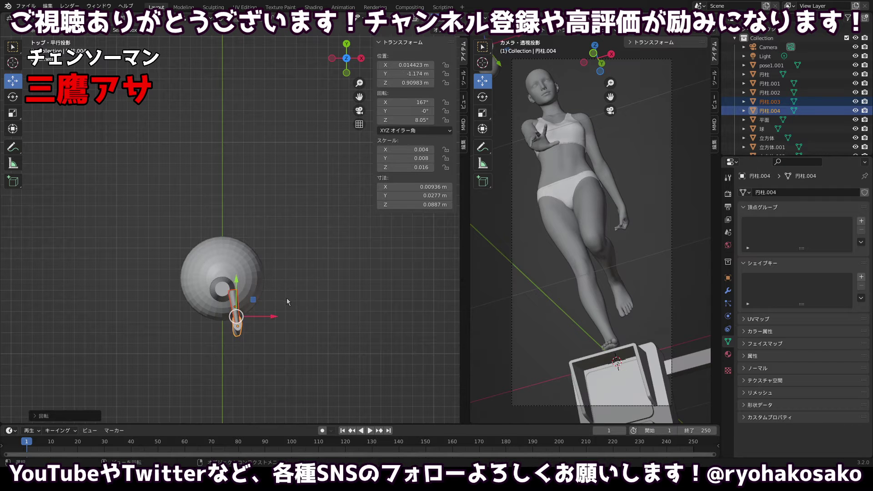
key(g)
key(x)
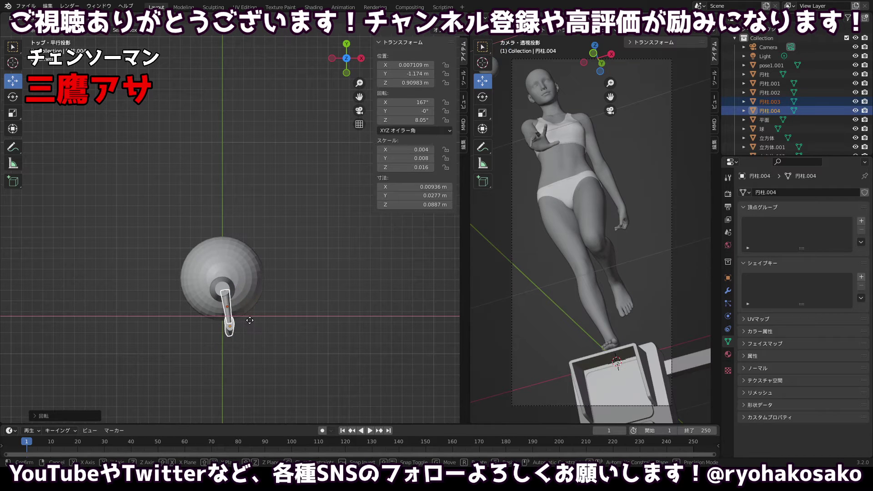
click(251, 322)
scroll(287, 297, down, 1)
drag(287, 297, 299, 249)
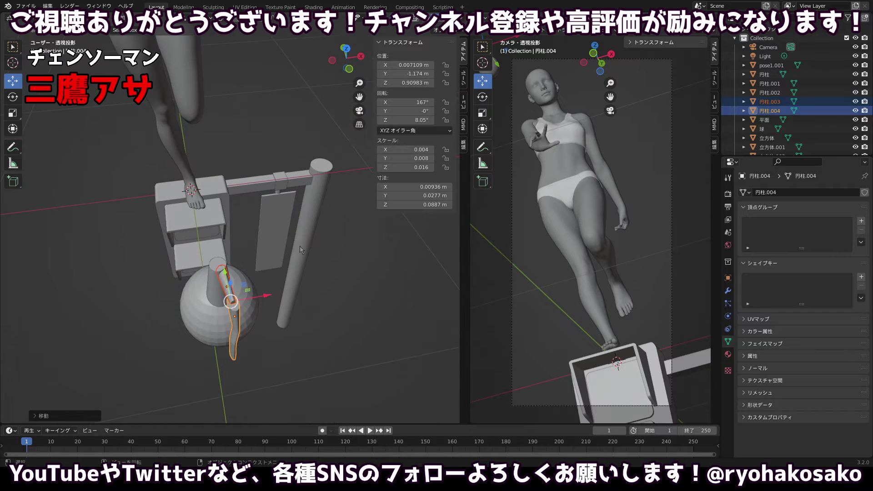
Move only the hanging lever piece out sideways to about X 0.0284 m, Y -1.1703 m, beside the sphere.
click(255, 333)
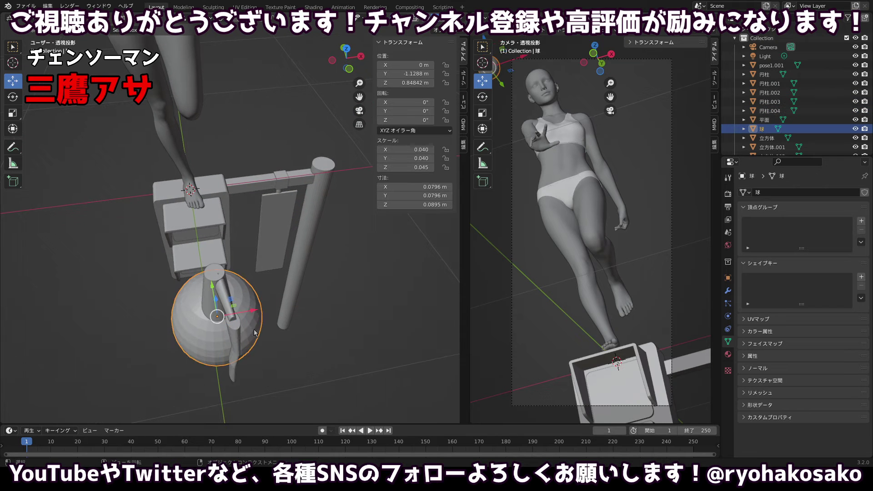
click(240, 339)
key(g)
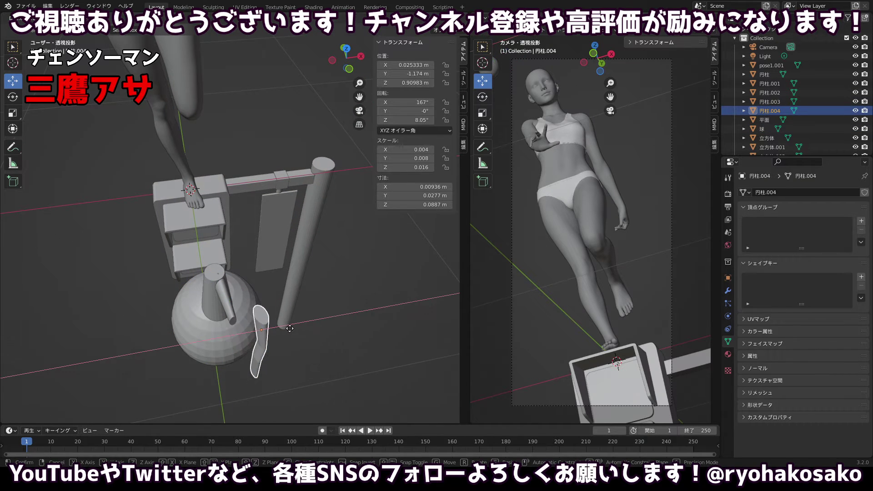
click(290, 328)
drag(327, 336, 310, 333)
scroll(247, 307, up, 1)
drag(247, 307, 251, 324)
click(271, 353)
drag(295, 347, 297, 346)
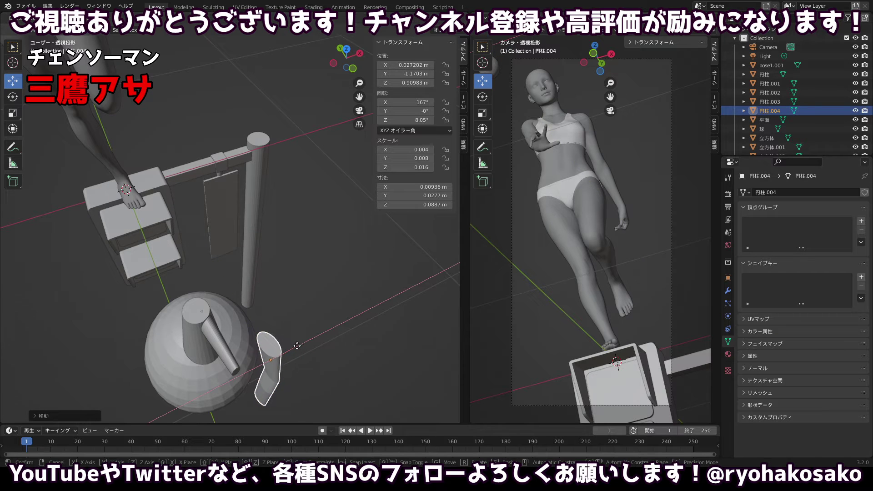
click(297, 345)
In Edit Mode, move the upper lever piece's outer end to about local X 5.3 m and Z 1.21 m to meet the hanging piece.
click(230, 353)
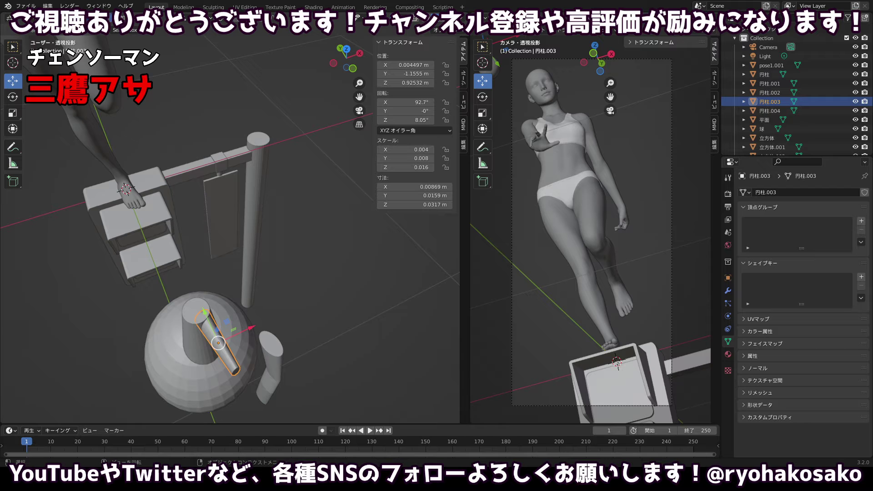
key(Tab)
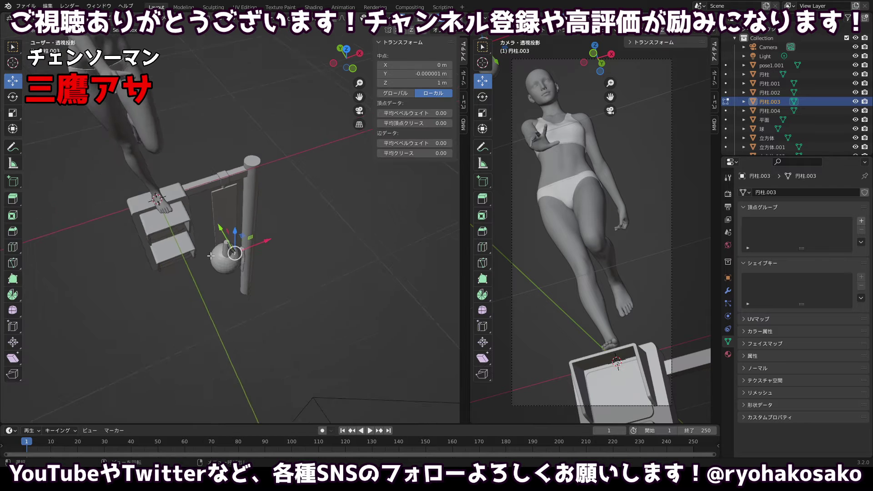
scroll(195, 276, down, 5)
scroll(260, 283, up, 5)
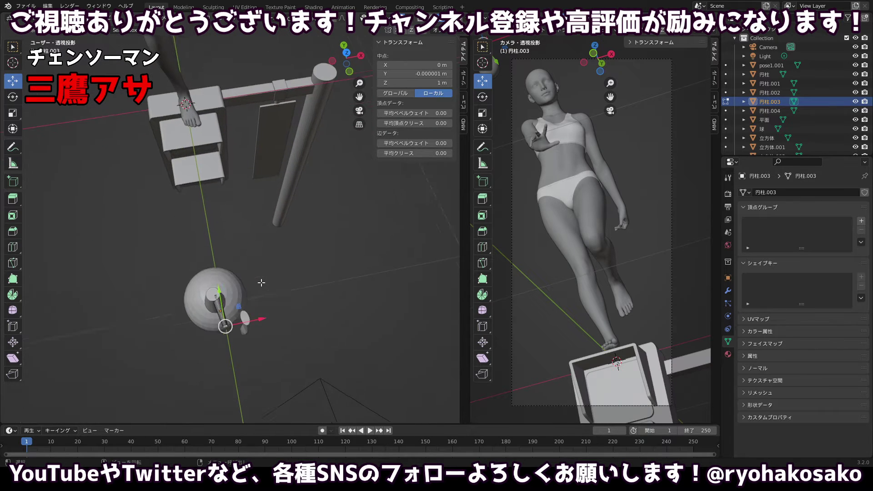
drag(262, 248, 295, 232)
drag(212, 225, 268, 168)
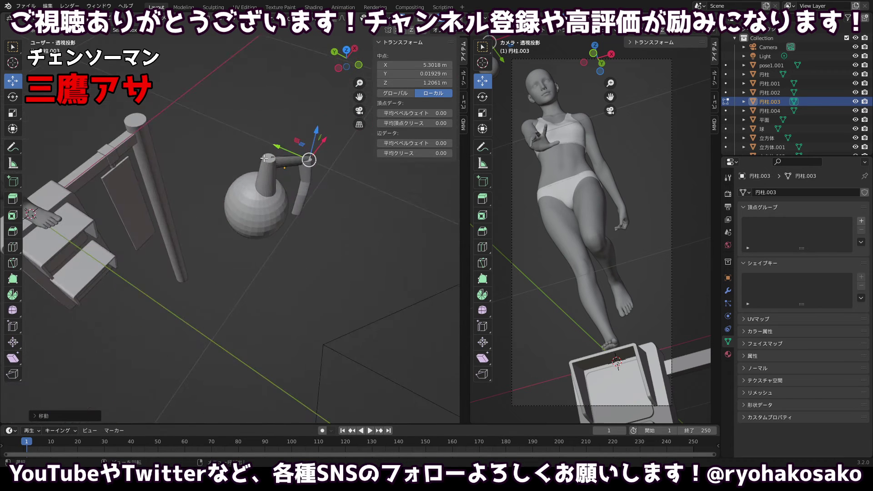
Lower the top of the grenade's neck to about local Z 0.719 m in Edit Mode and return to Object Mode.
click(726, 111)
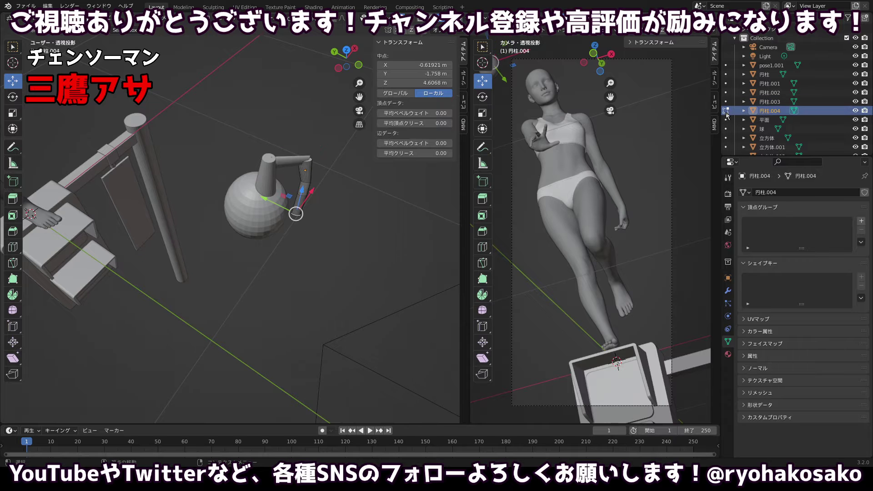
click(726, 93)
drag(315, 120, 300, 97)
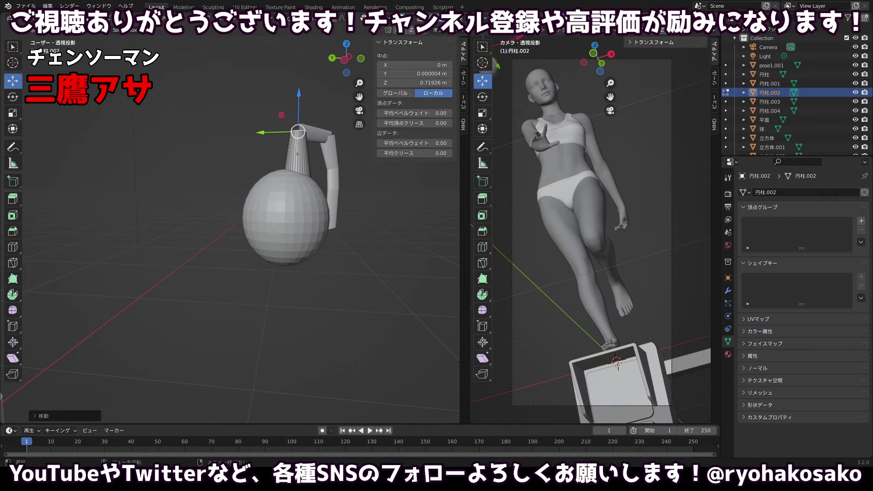
key(Tab)
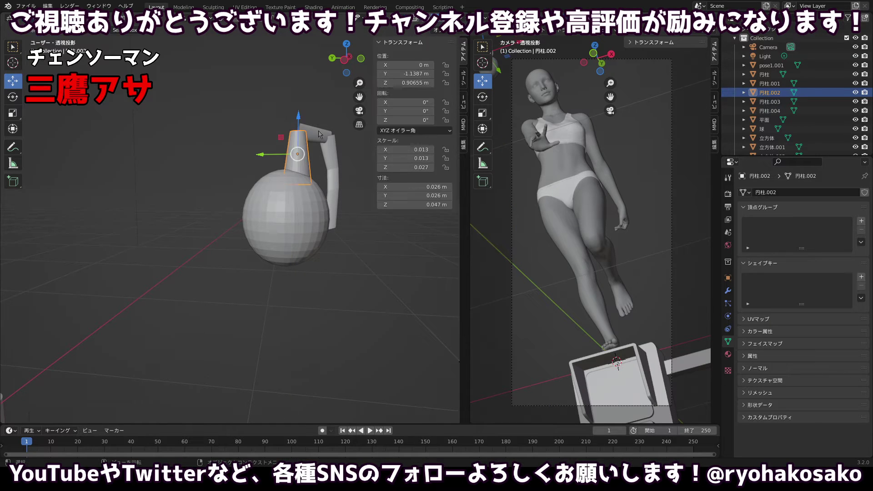
Lower both lever pieces together, placing the hanging piece at about Z 0.9039 m.
click(326, 138)
shift+click(333, 157)
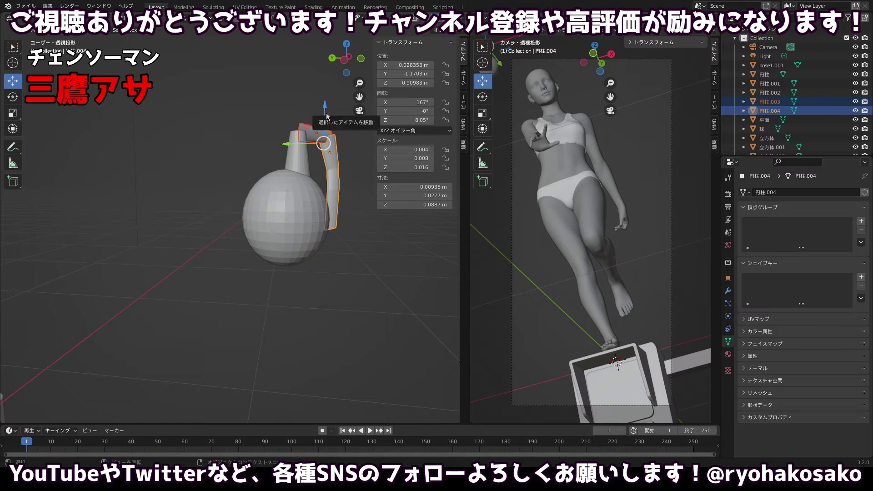
drag(325, 114, 326, 124)
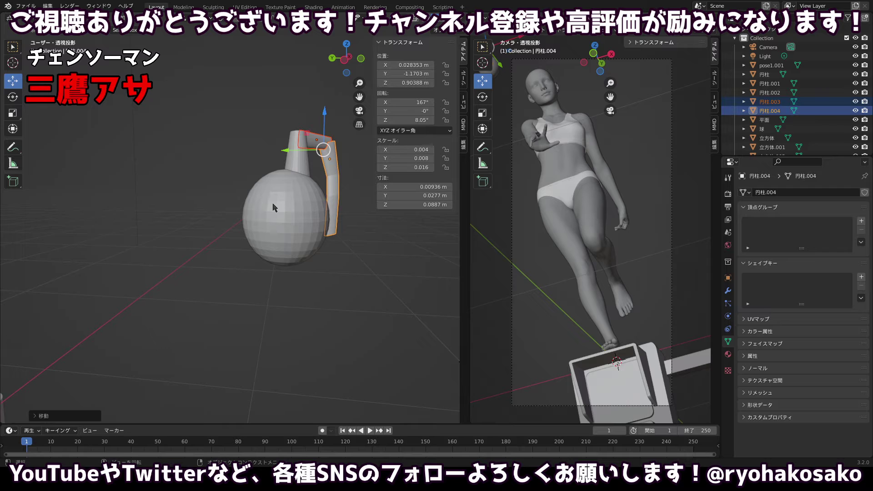
Flatten the grenade's sphere on Z to a height of about 0.085 m.
click(273, 216)
key(g)
key(z)
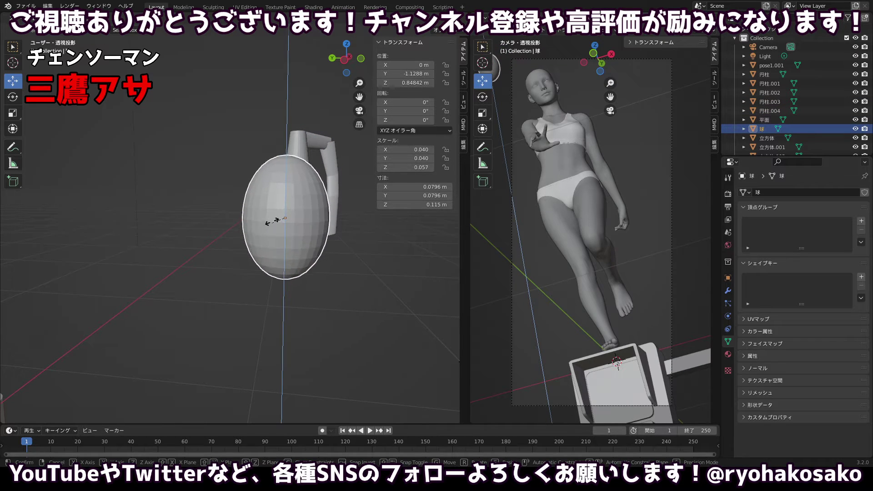
right_click(273, 217)
key(s)
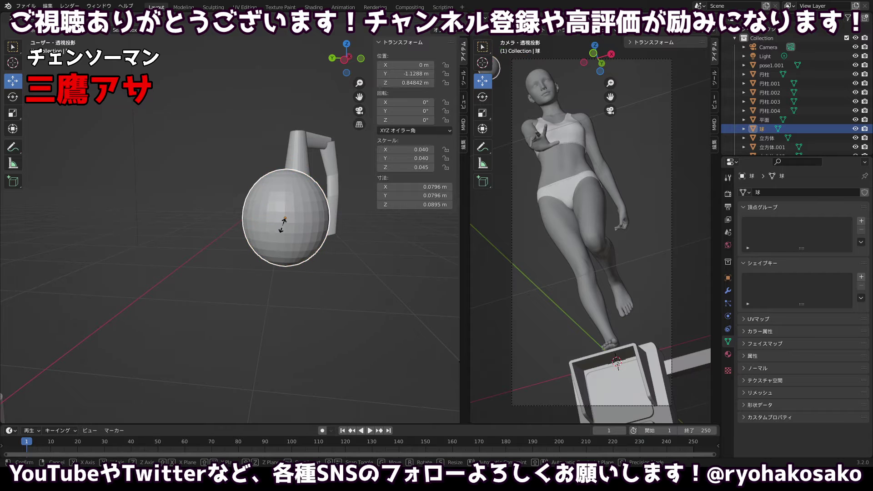
key(z)
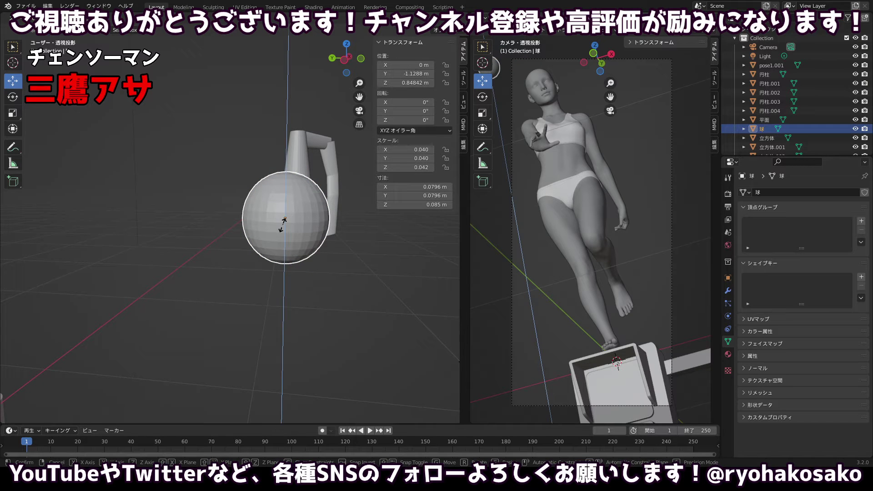
click(282, 225)
drag(370, 223, 309, 238)
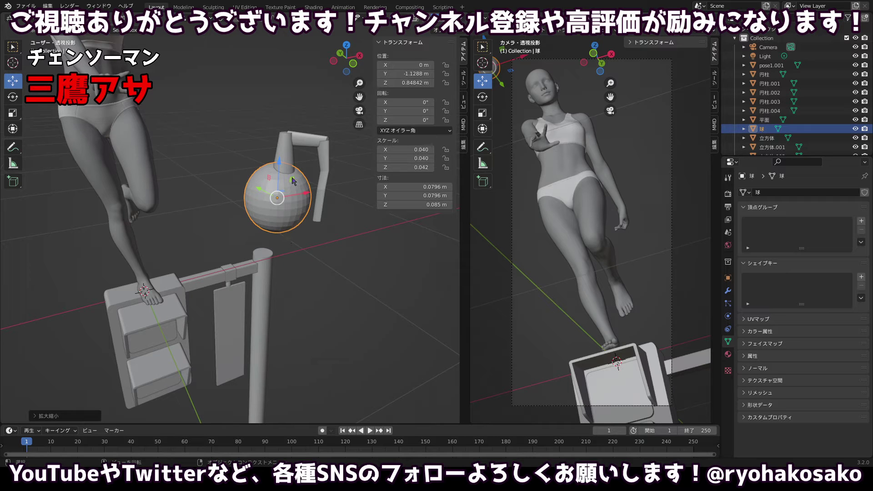
Undo the sphere's separate move along Y and join the sphere, neck and both lever pieces into one object.
drag(256, 188, 219, 171)
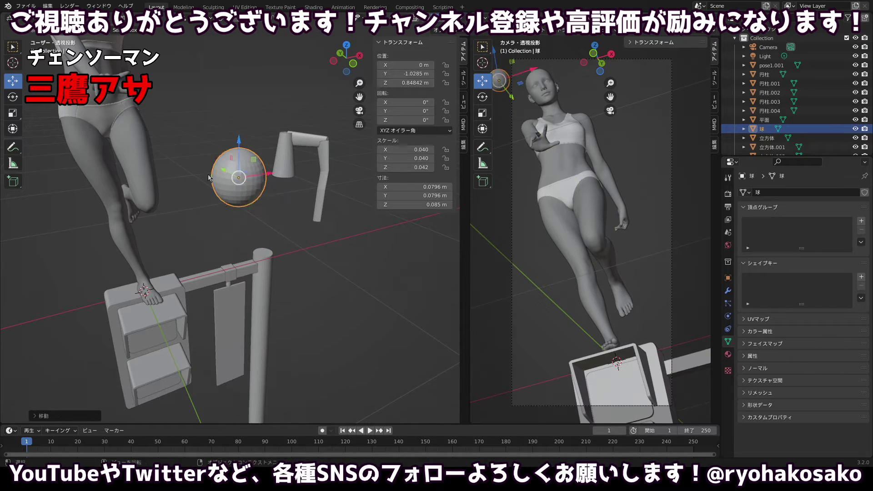
key(ctrl+z)
drag(238, 98, 344, 255)
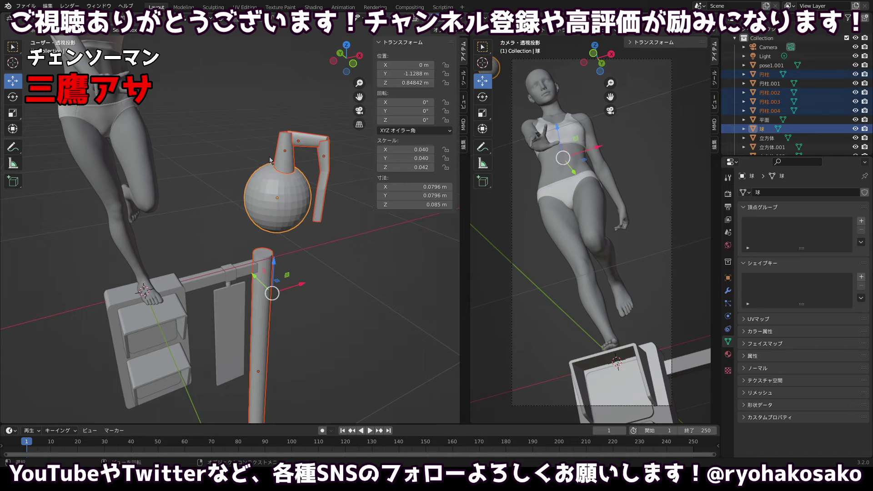
drag(237, 112, 335, 216)
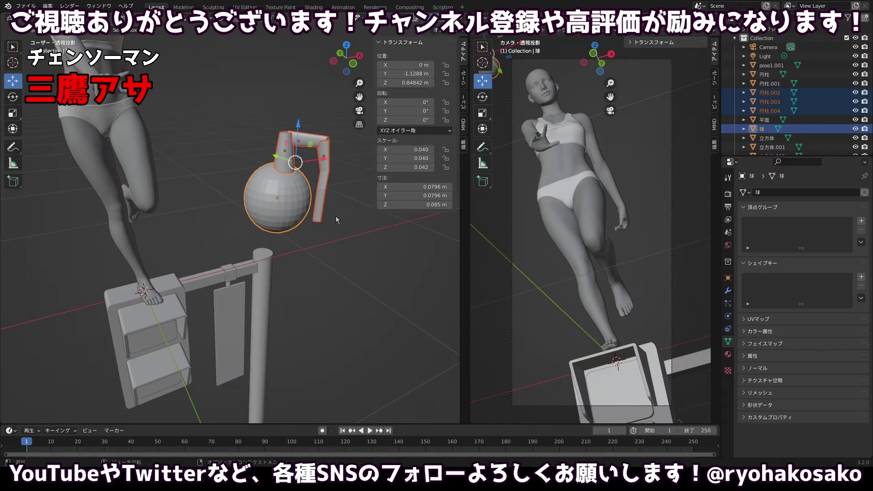
key(ctrl+j)
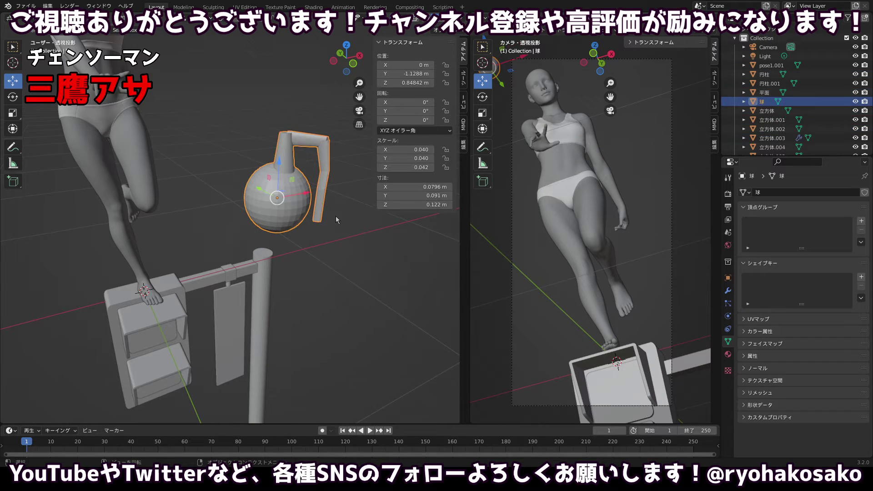
Move the joined grenade along Y to about -0.378 m, near the figure's outstretched hand, and keep only the grenade selected.
drag(257, 188, 94, 100)
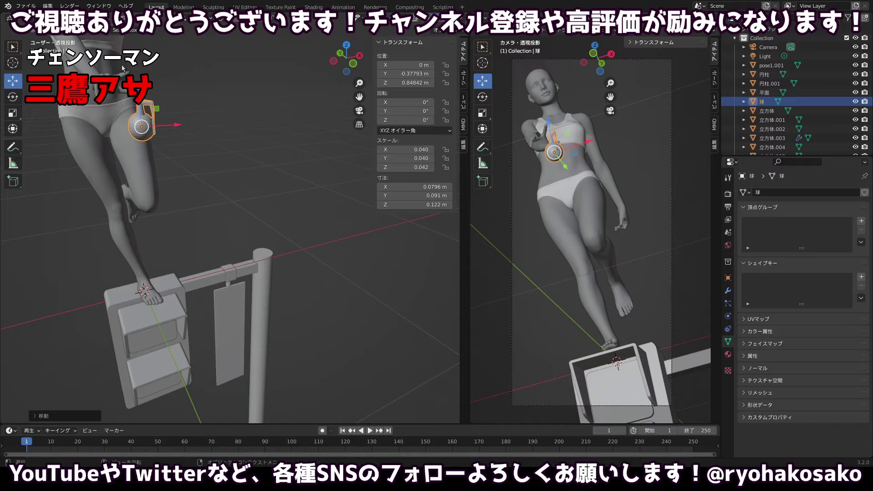
drag(122, 65, 119, 129)
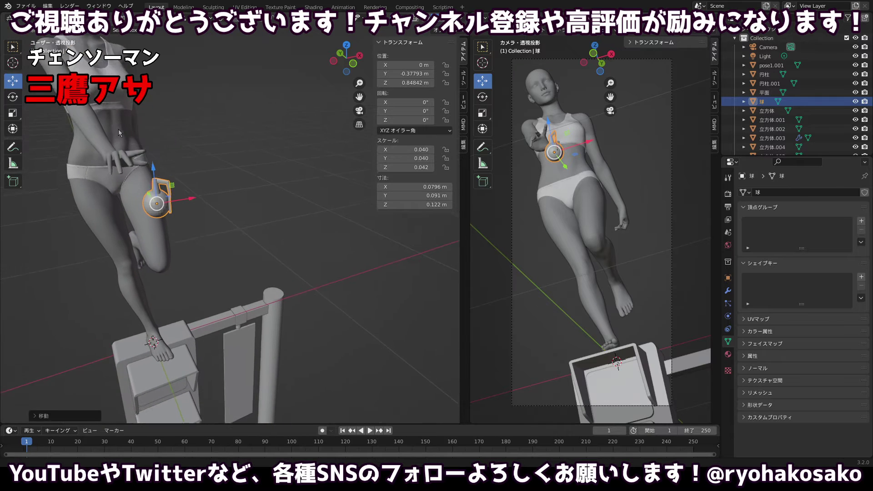
scroll(118, 128, up, 4)
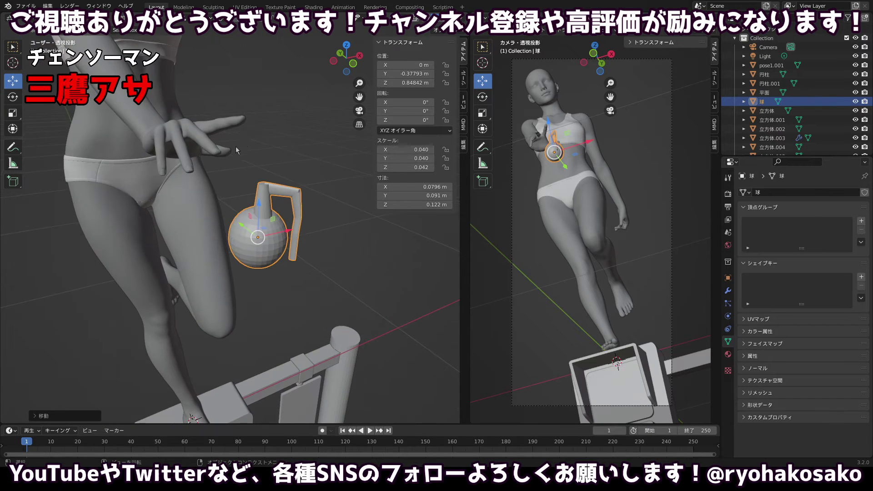
drag(215, 176, 311, 261)
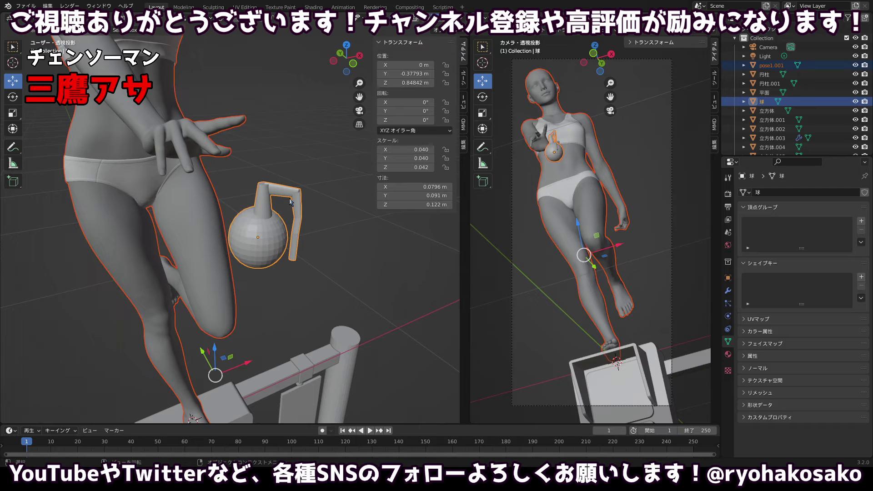
click(271, 231)
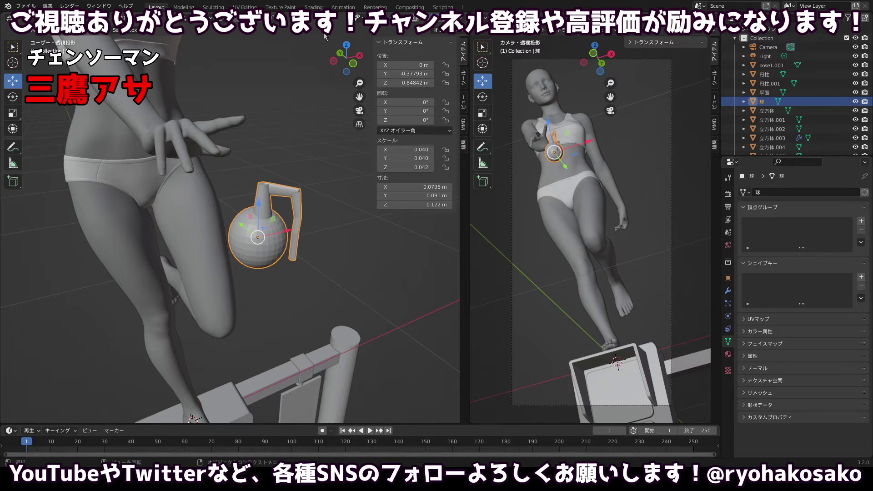
From the top view, rotate the grenade about 92.8° around Z.
click(347, 44)
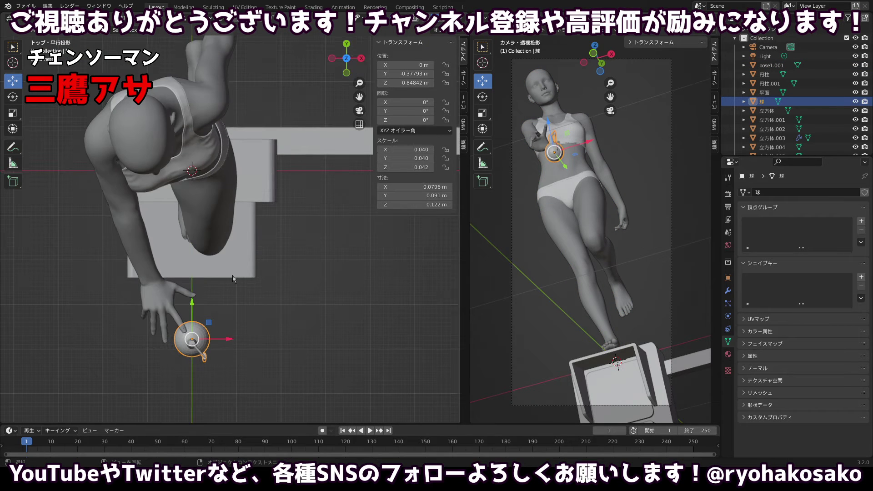
key(r)
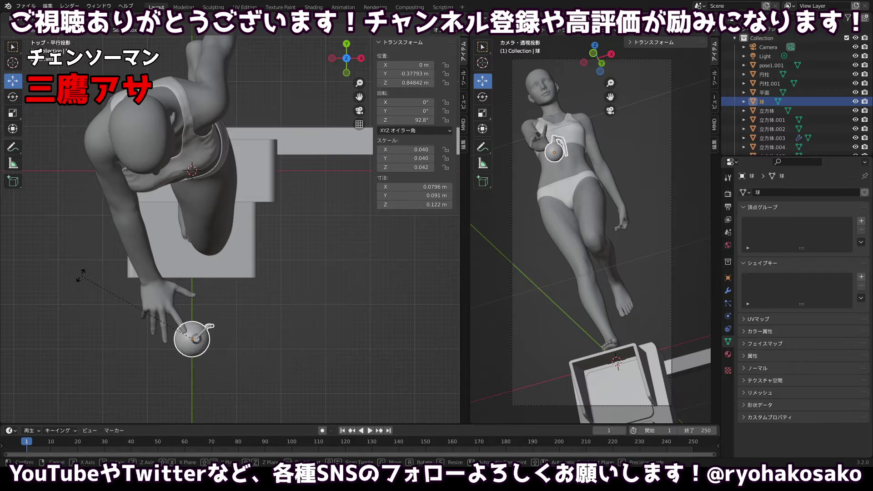
click(81, 275)
Scale the grenade down to about 0.0702 × 0.0802 × 0.108 m and move it along Y to about -0.299 m.
drag(92, 318, 163, 149)
key(s)
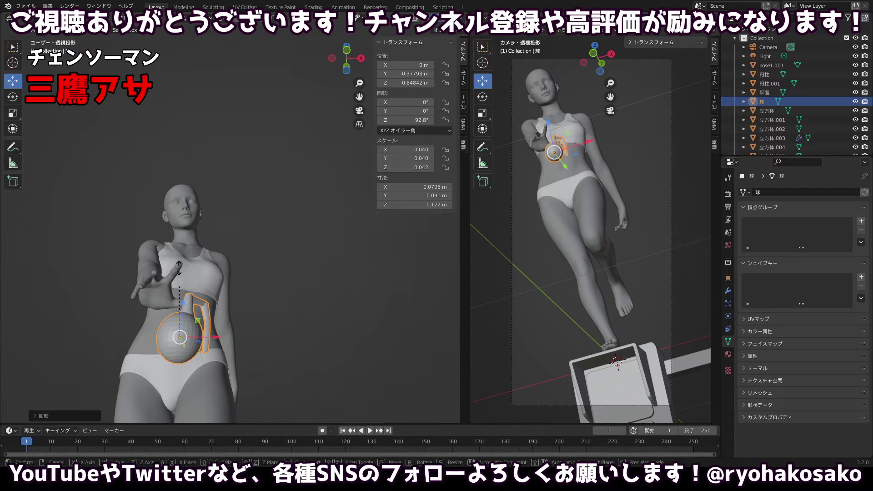
click(182, 280)
drag(187, 291, 267, 359)
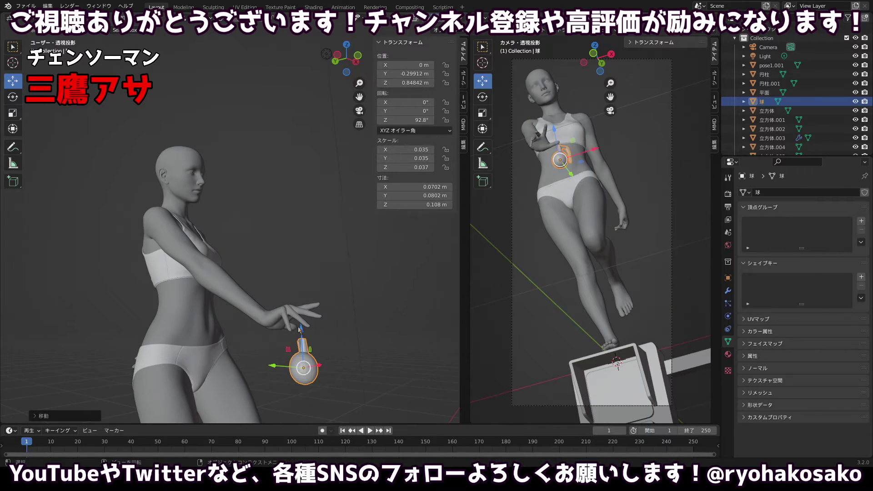
Tilt the grenade to about -27°, 20°, 70.3° and place it in the outstretched palm at about X -0.0668, Y -0.3442, Z 0.9111 m.
drag(298, 328, 305, 353)
key(r)
click(288, 328)
drag(336, 321, 362, 330)
drag(314, 365, 285, 361)
drag(263, 325, 264, 326)
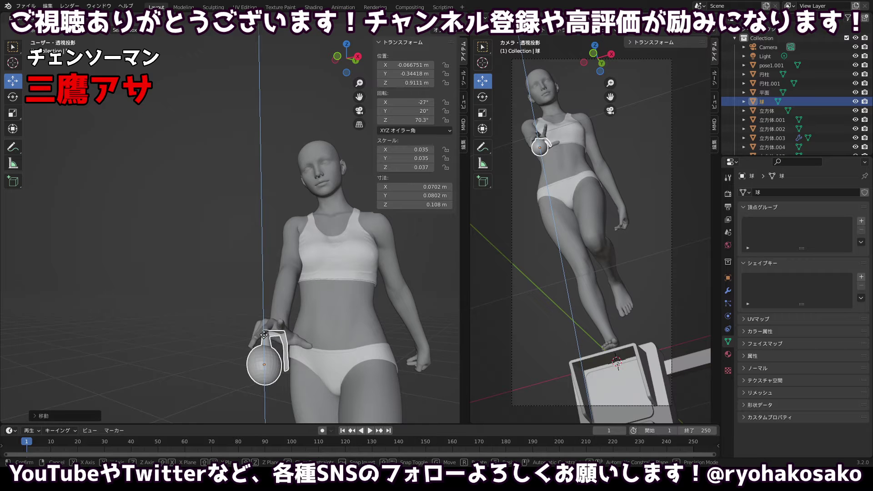
click(265, 335)
drag(265, 335, 282, 304)
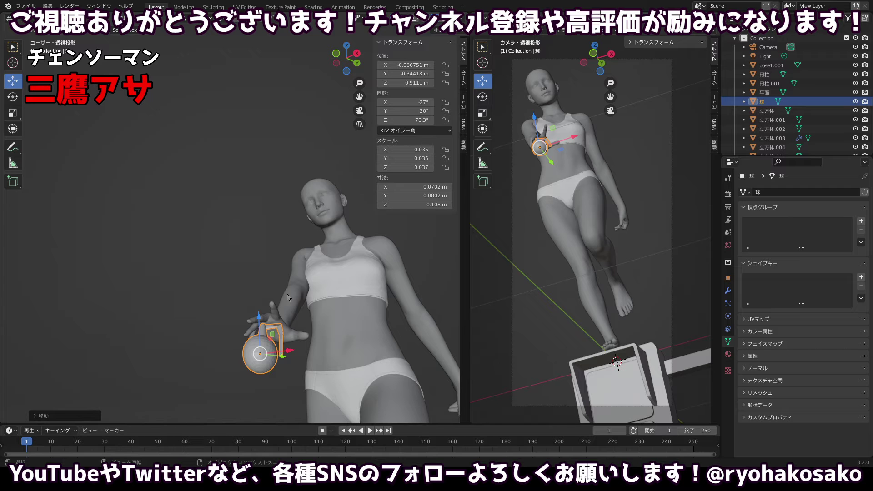
Reposition the grenade in front of the outstretched palm at about X -0.0197, Y -0.3621, Z 0.9574 m.
drag(254, 328, 249, 311)
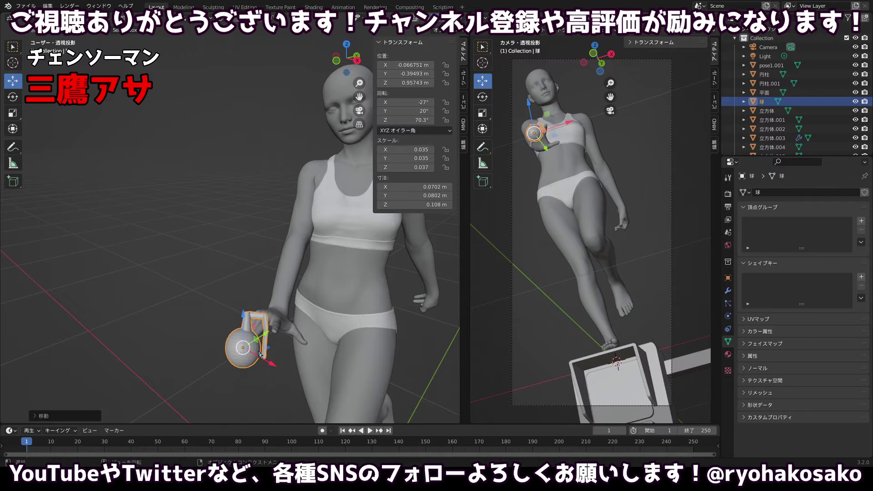
drag(266, 360, 284, 370)
drag(284, 370, 348, 336)
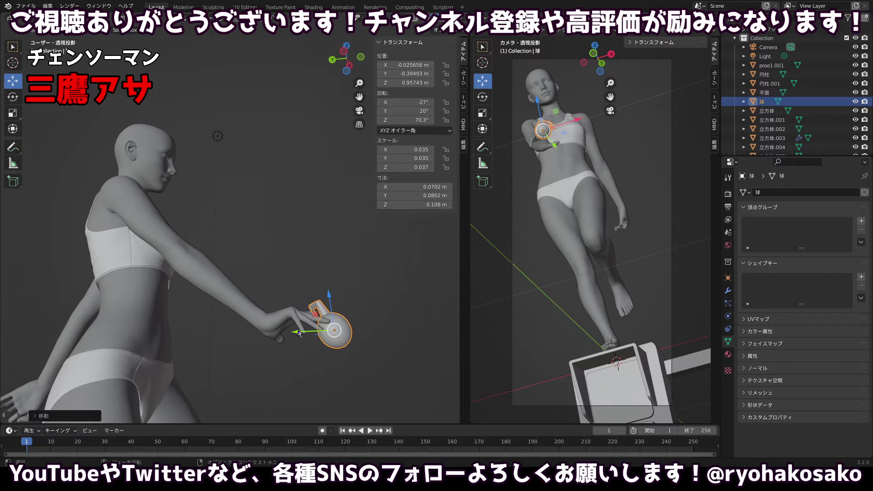
drag(296, 331, 279, 332)
drag(324, 332, 236, 362)
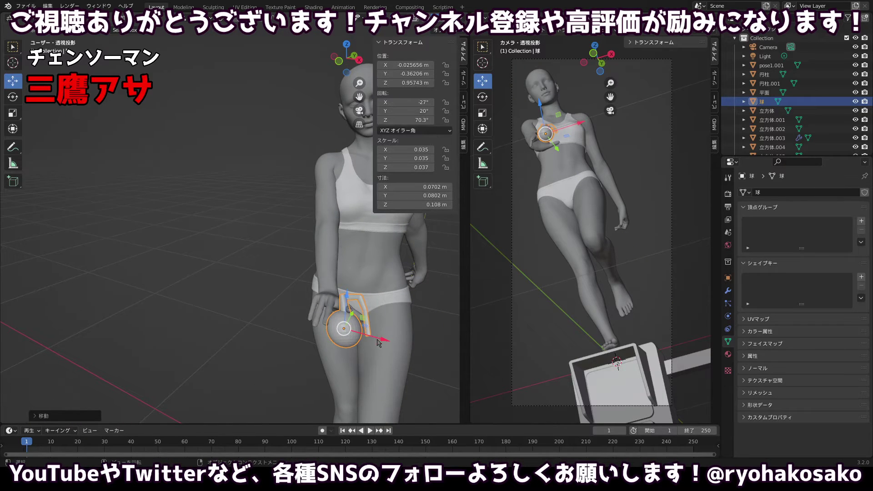
drag(381, 340, 385, 342)
Tilt the grenade to about -44.6°, -0.6°, 73.7° and move it to about X -0.0157, Z 0.9152 m.
key(r)
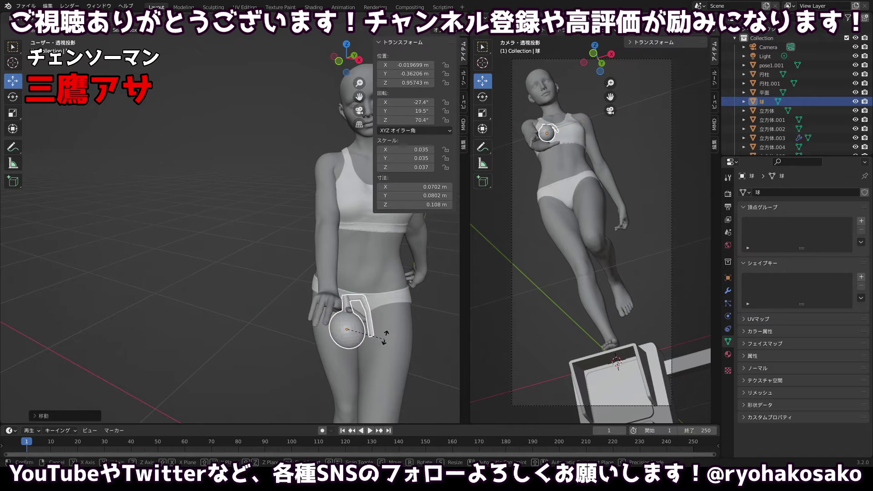
click(378, 335)
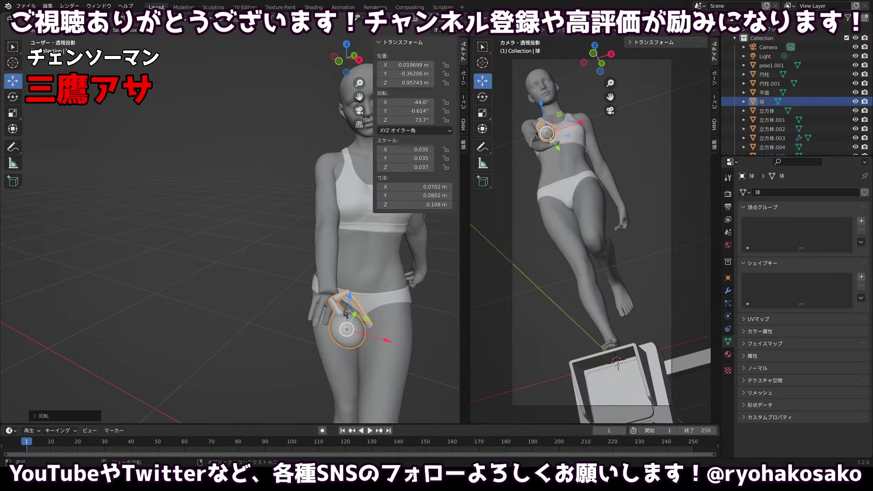
key(g)
key(z)
drag(350, 313, 377, 350)
key(g)
key(z)
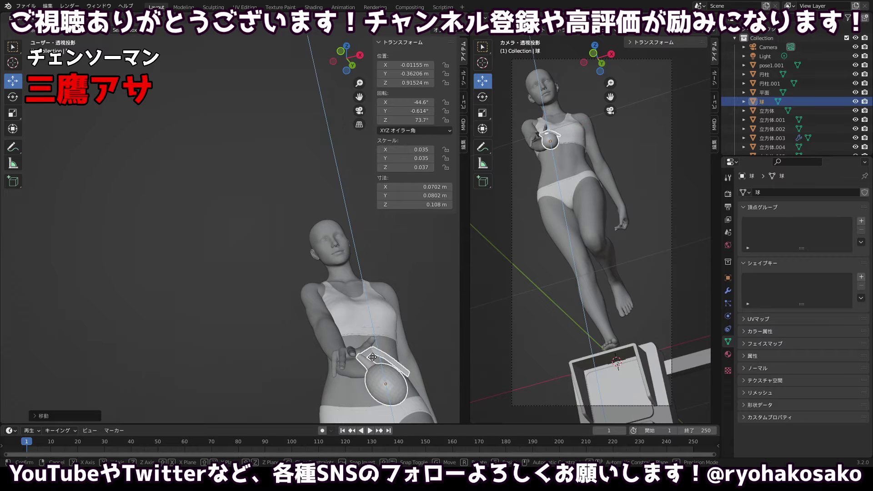
click(396, 383)
key(g)
key(x)
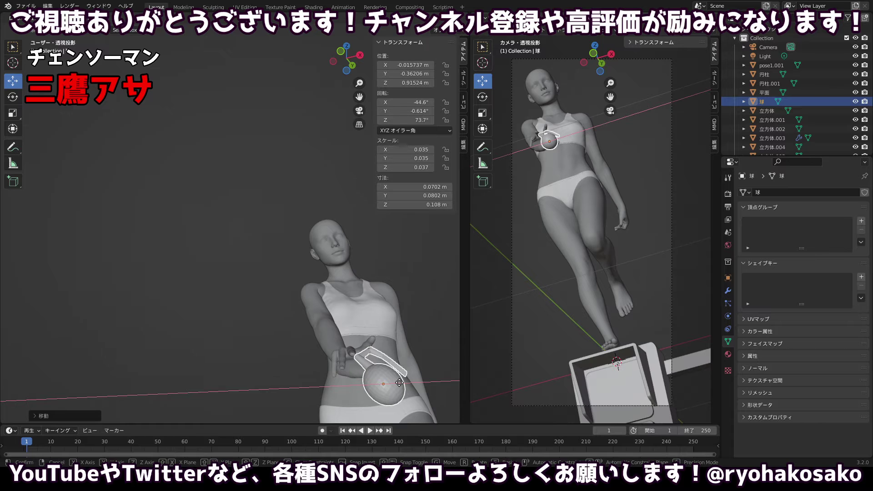
key(Escape)
From the top view, turn the grenade to a Z rotation of about 263°.
drag(401, 382, 418, 372)
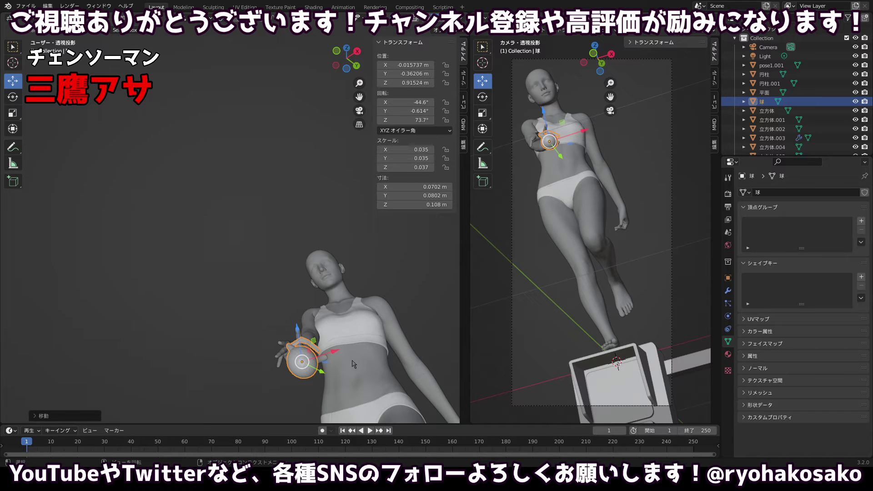
mouse_move(355, 365)
mouse_down()
mouse_move(336, 370)
mouse_move(348, 400)
mouse_move(358, 367)
mouse_up()
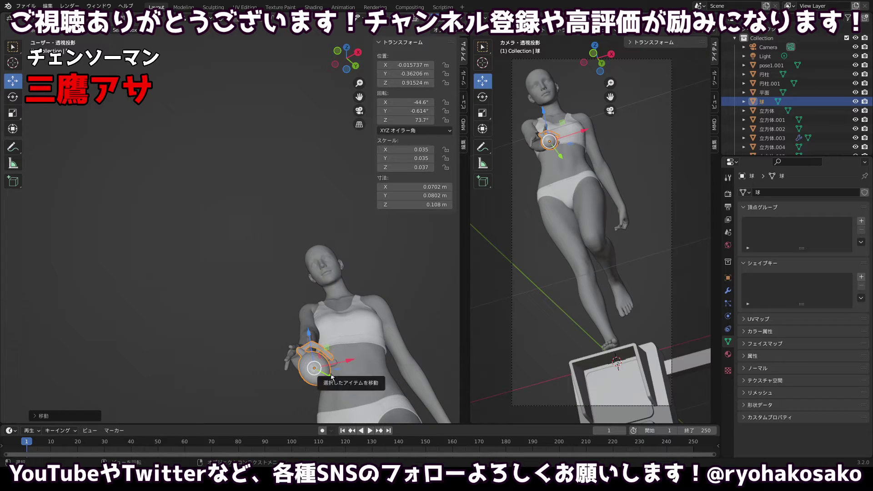
drag(331, 377, 273, 387)
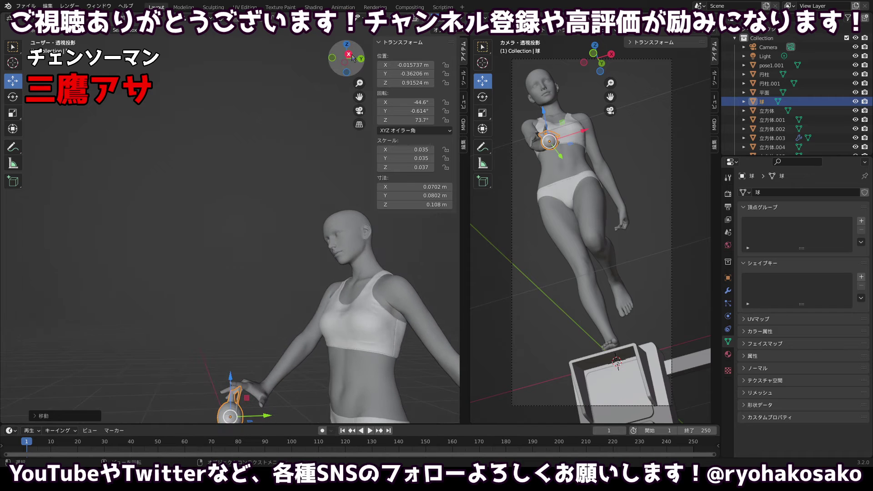
click(347, 45)
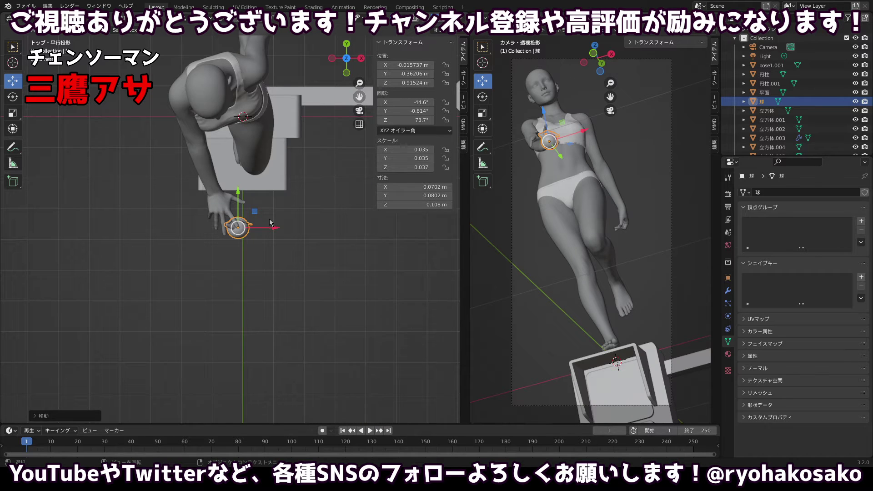
key(r)
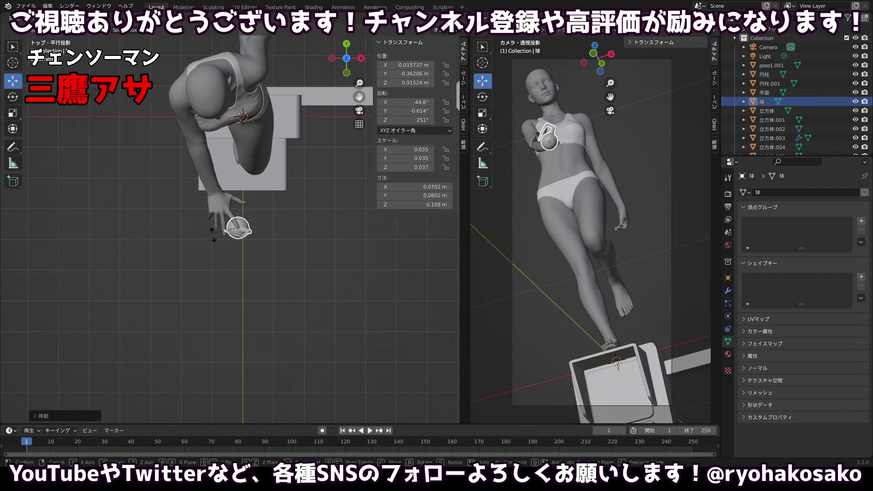
click(216, 234)
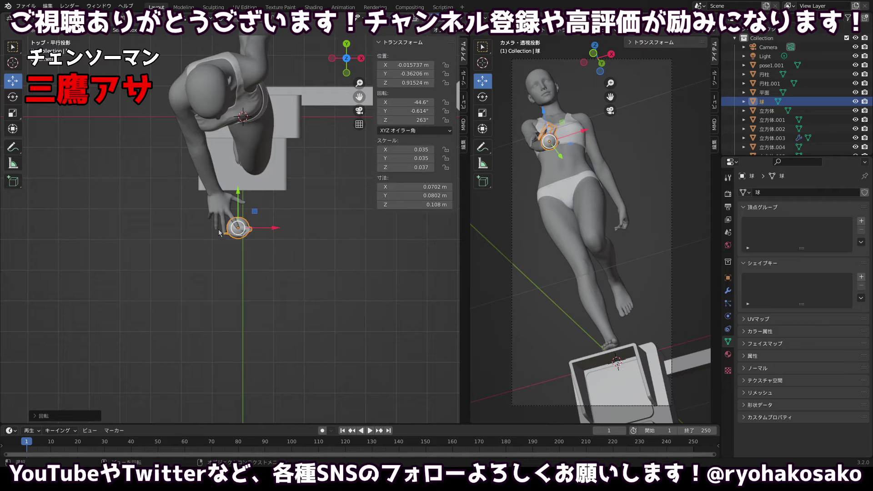
Shift the grenade toward the palm to about X -0.0379, Y -0.3083 m.
drag(233, 210, 245, 381)
mouse_move(246, 381)
mouse_down()
mouse_move(232, 363)
mouse_move(168, 350)
mouse_move(181, 341)
mouse_move(254, 367)
mouse_move(245, 394)
mouse_move(179, 361)
mouse_move(148, 375)
mouse_move(157, 384)
mouse_move(246, 390)
mouse_up()
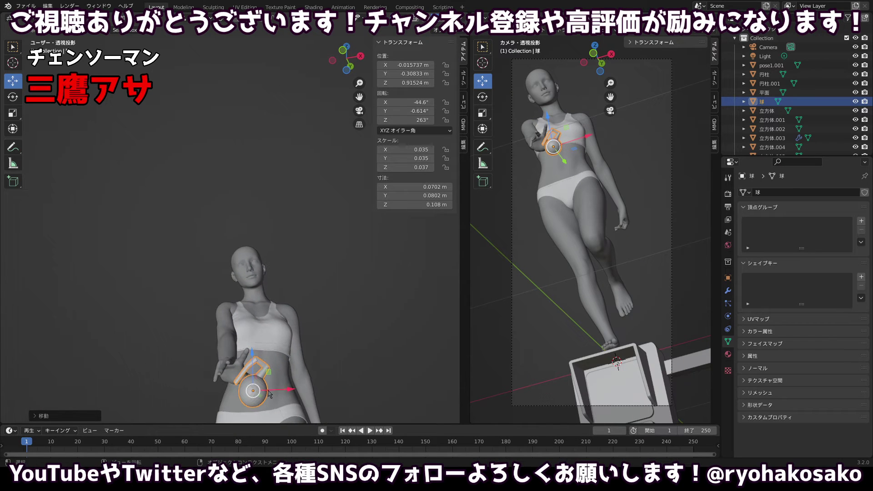
key(g)
key(x)
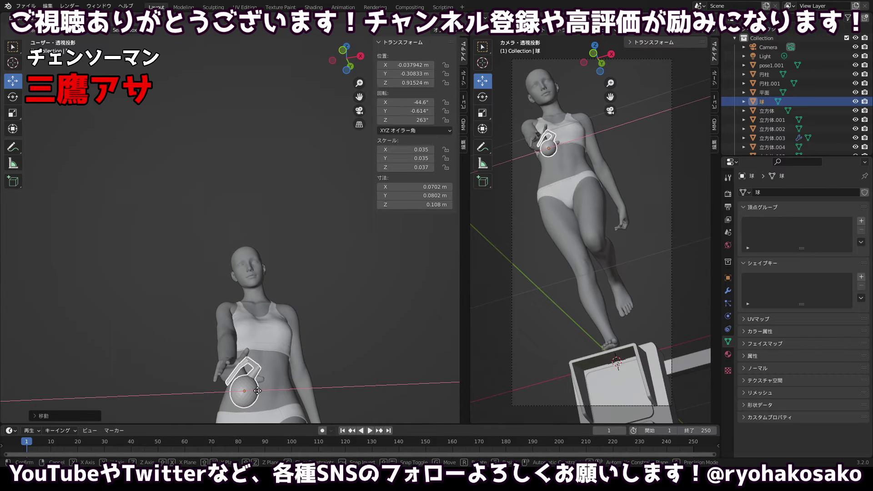
click(257, 390)
Fine-tune the grenade's position under the fingers to about X -0.0457, Y -0.3044, Z 0.9108 m.
drag(257, 391, 343, 398)
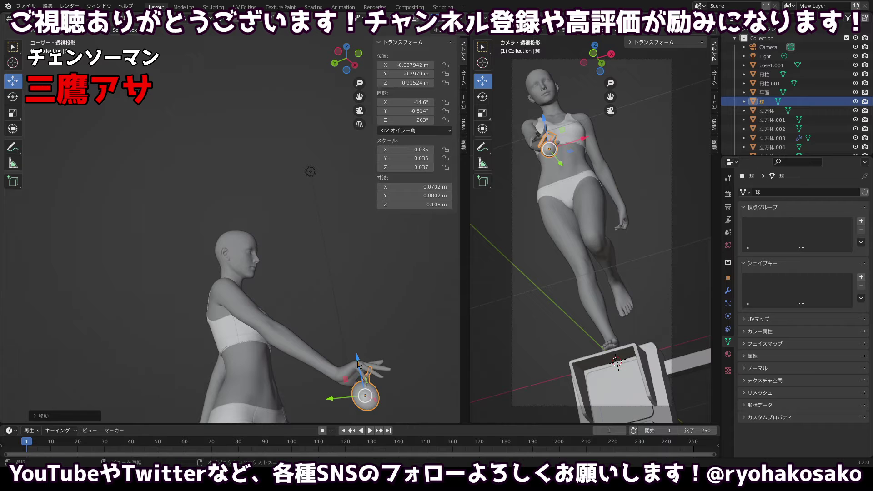
drag(360, 363, 240, 337)
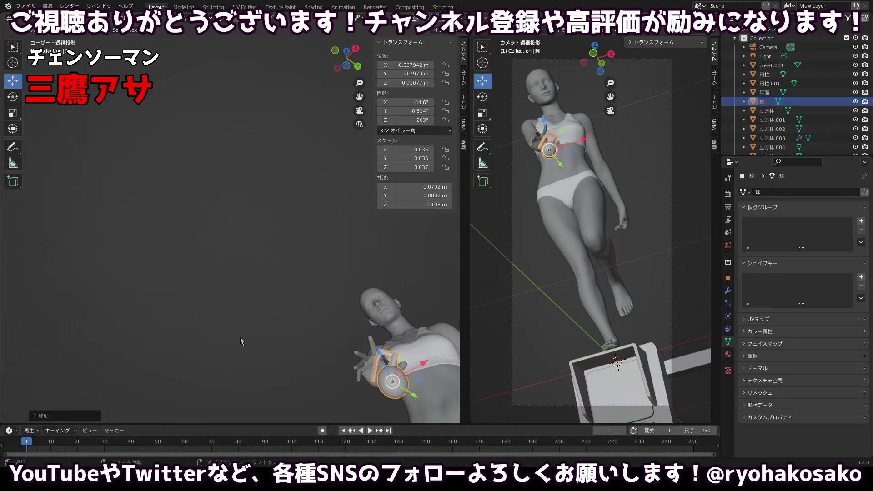
drag(413, 379, 264, 412)
key(g)
key(y)
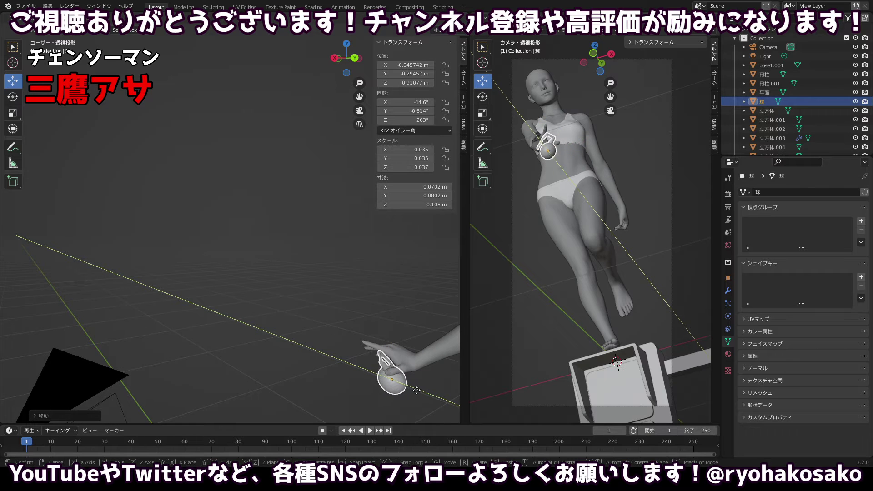
click(415, 373)
Scale the grenade up to about 0.0803 × 0.0918 × 0.123 m and lower it to about Z 0.9067 m.
drag(415, 374, 45, 301)
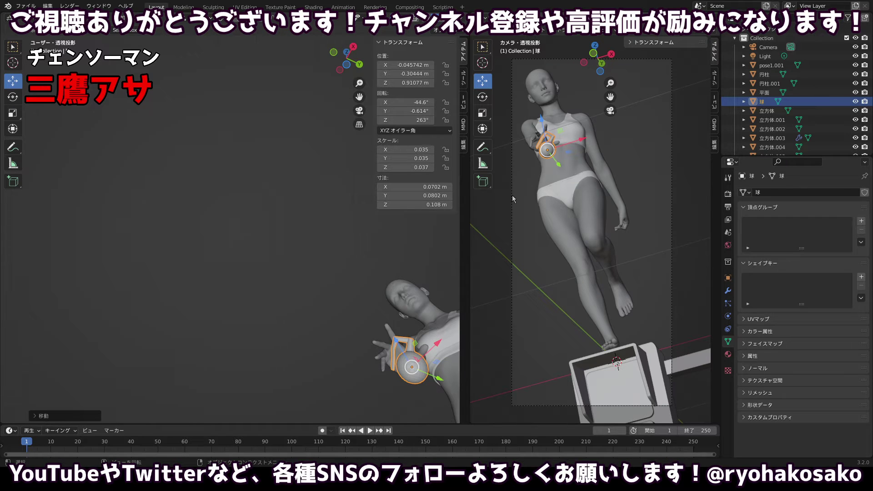
drag(374, 264, 436, 298)
scroll(436, 297, up, 6)
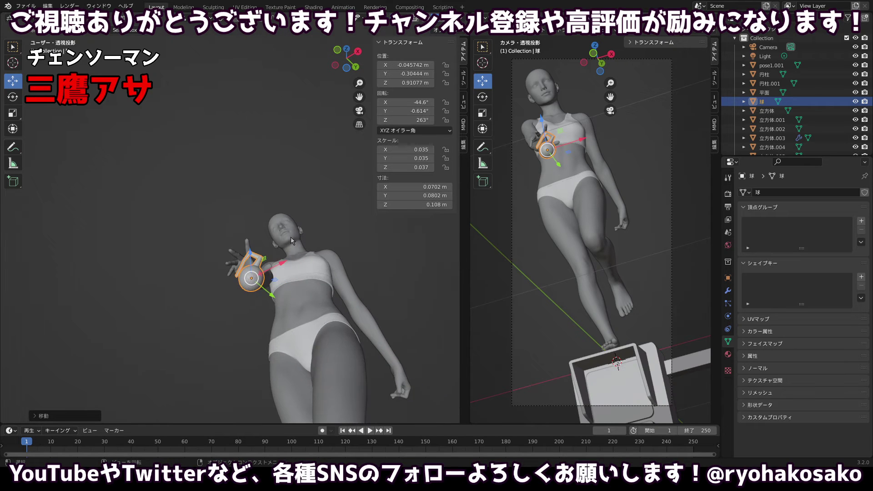
drag(284, 258, 323, 323)
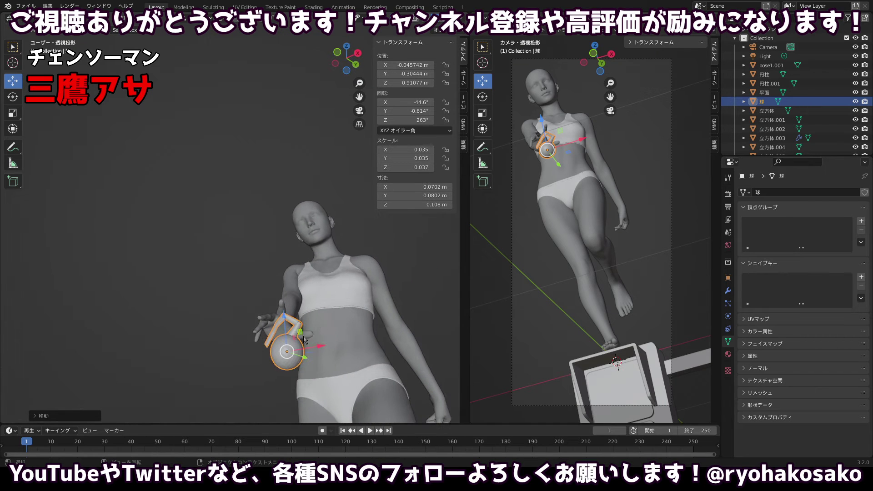
key(s)
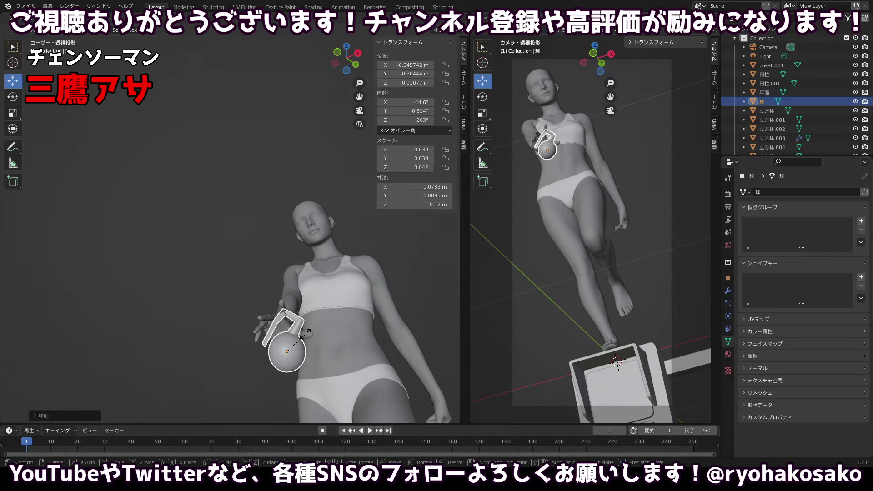
click(307, 330)
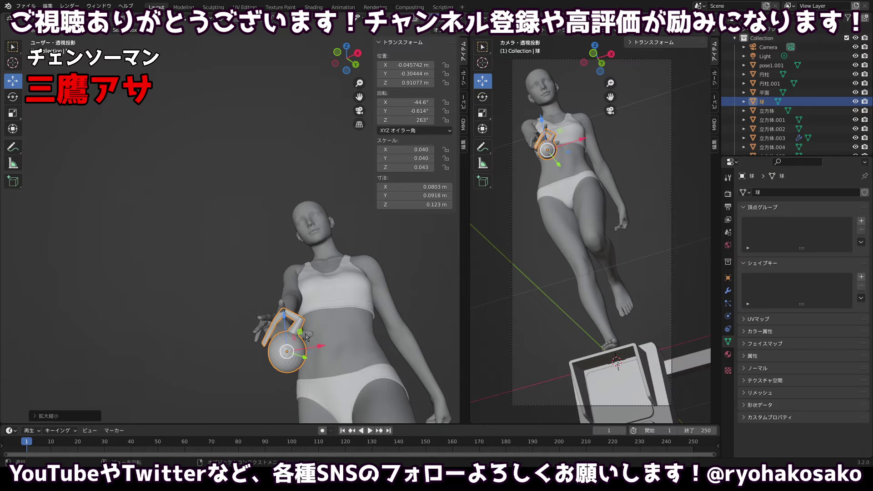
drag(284, 331, 284, 333)
Tilt the grenade to about -49.1°, 5.66°, 260° and move it to about X -0.0540, Y -0.2903 m in the hand.
drag(319, 335, 229, 353)
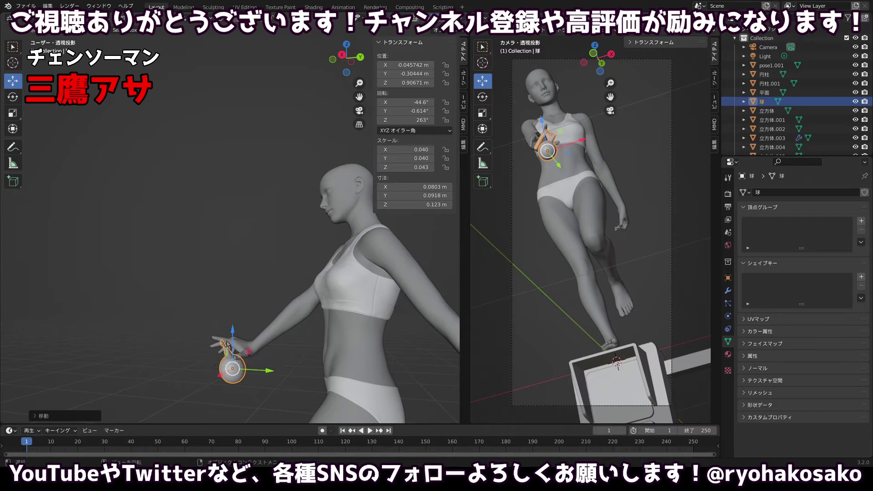
key(r)
click(234, 342)
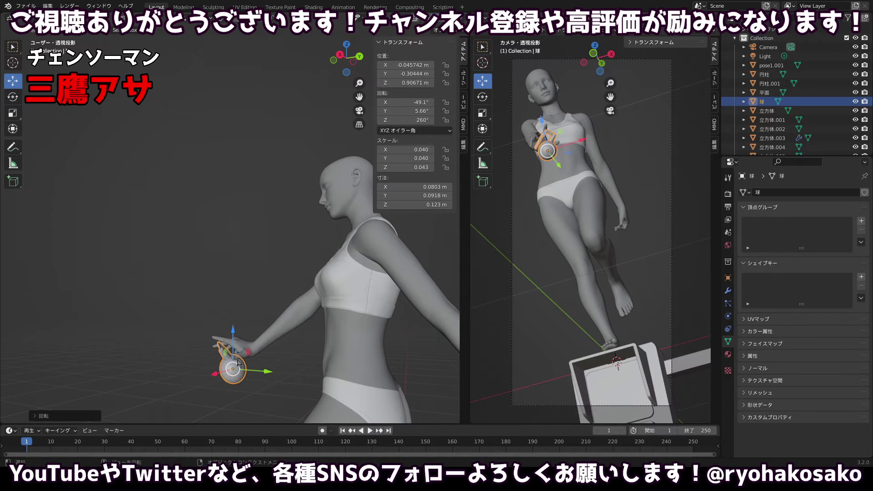
key(g)
key(y)
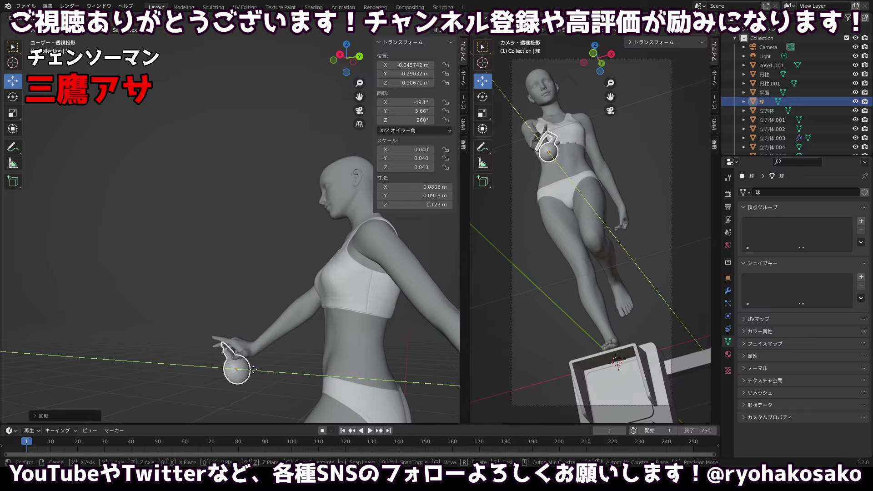
click(254, 369)
drag(259, 364, 362, 337)
key(g)
key(x)
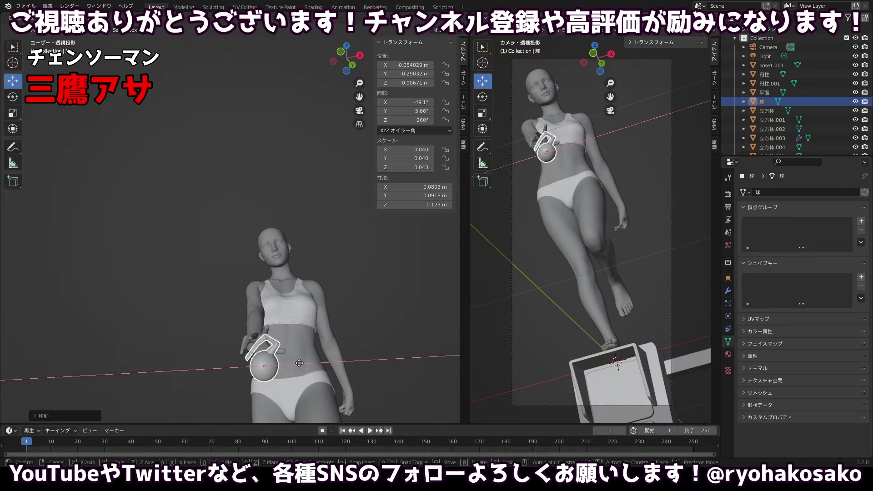
click(299, 363)
Deselect the grenade and save the file.
drag(300, 363, 277, 324)
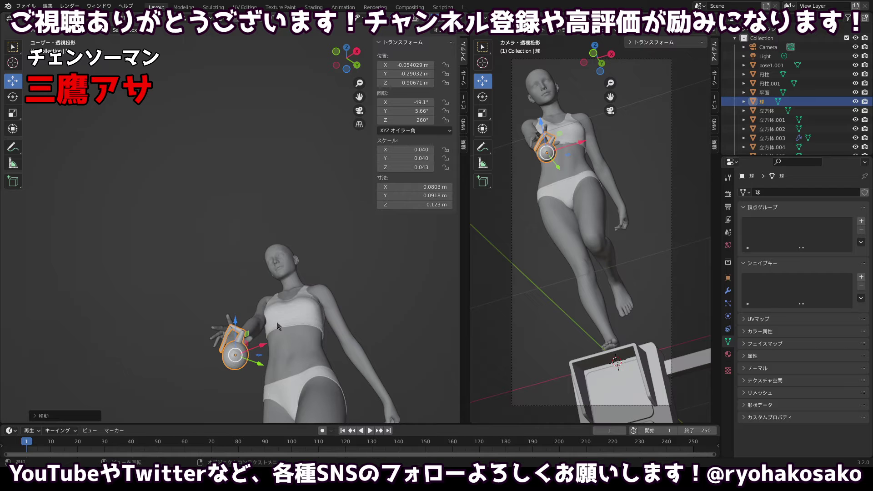
scroll(300, 291, down, 8)
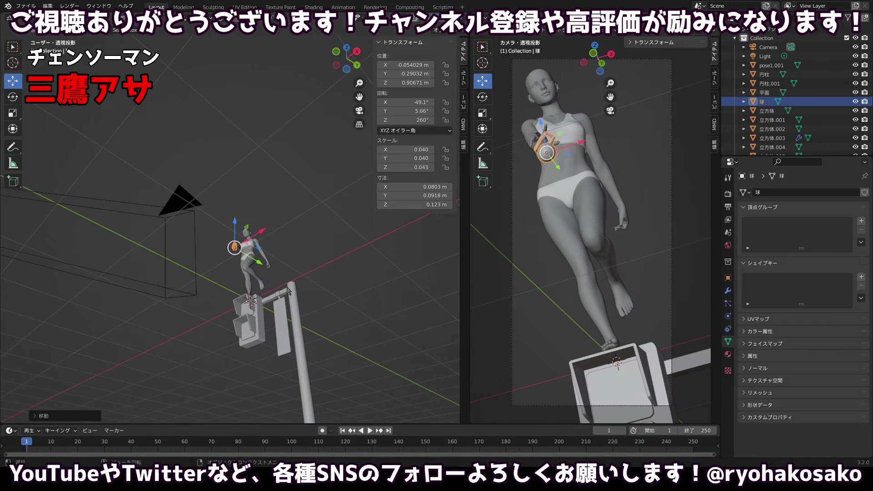
drag(293, 291, 297, 302)
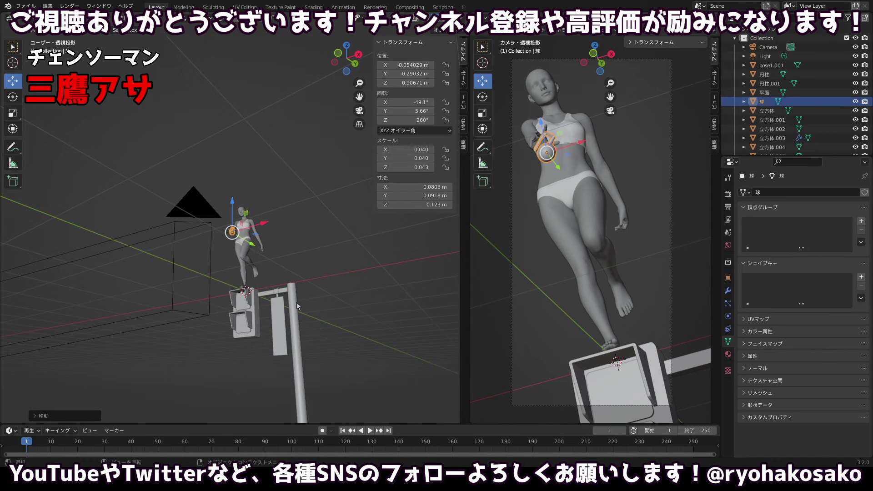
click(306, 267)
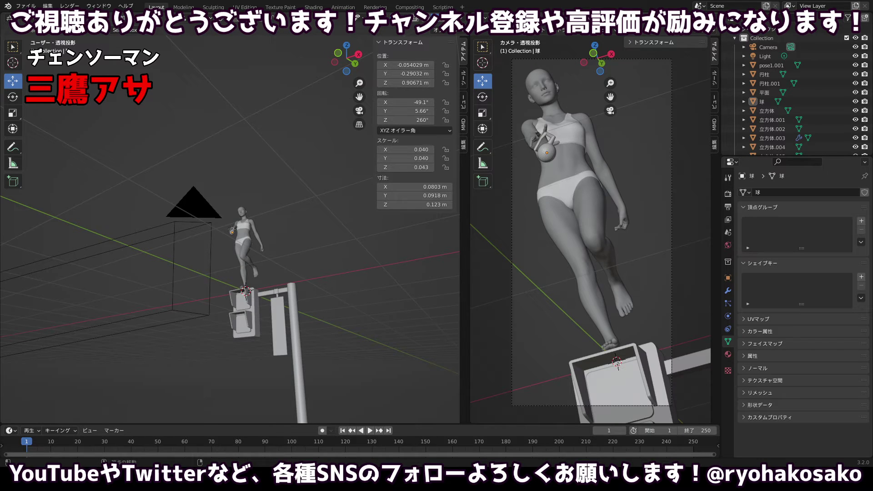
key(ctrl+s)
scroll(537, 102, down, 2)
scroll(596, 144, up, 1)
scroll(595, 153, up, 1)
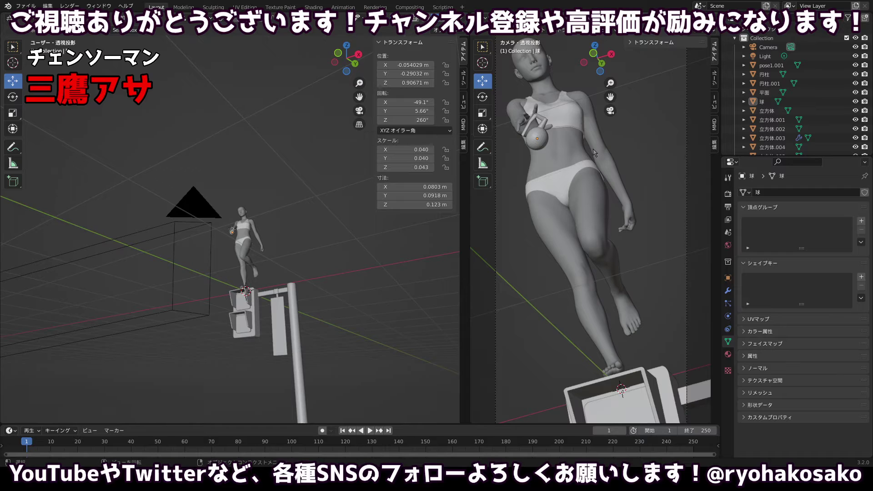
scroll(595, 154, down, 1)
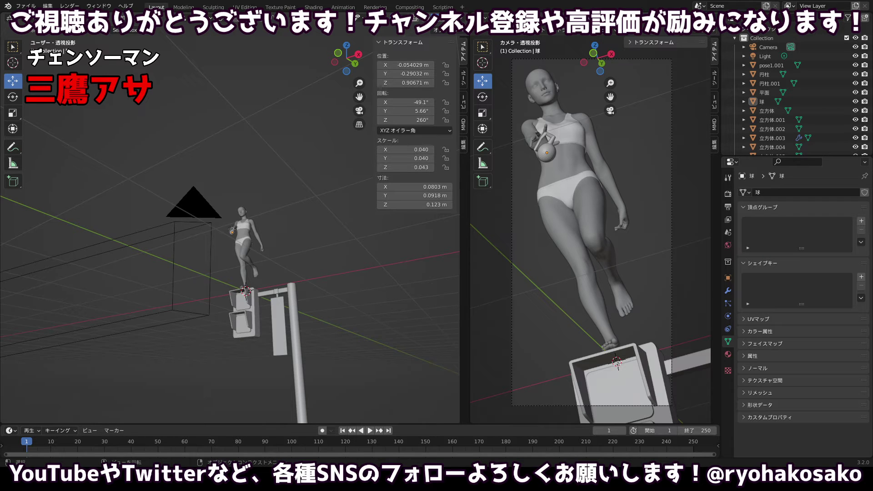
drag(283, 249, 410, 228)
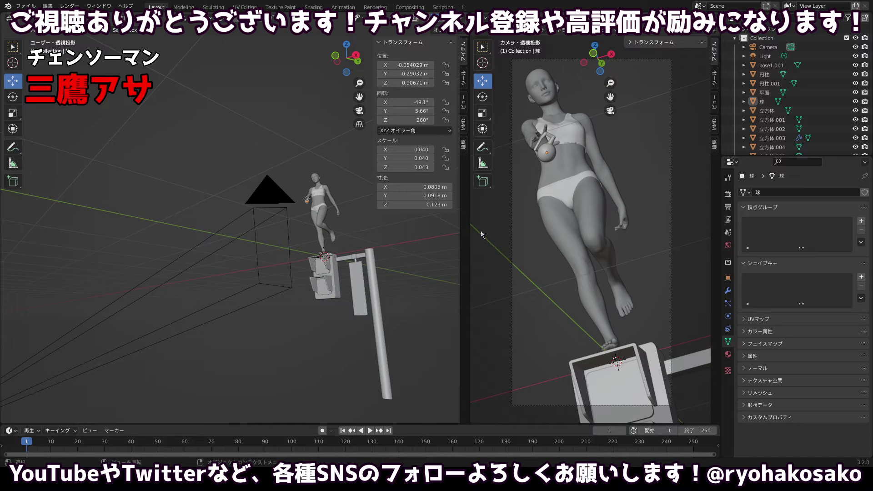
Switch the camera to orthographic projection and set its orthographic scale to about 1.714.
click(728, 194)
click(728, 206)
click(728, 232)
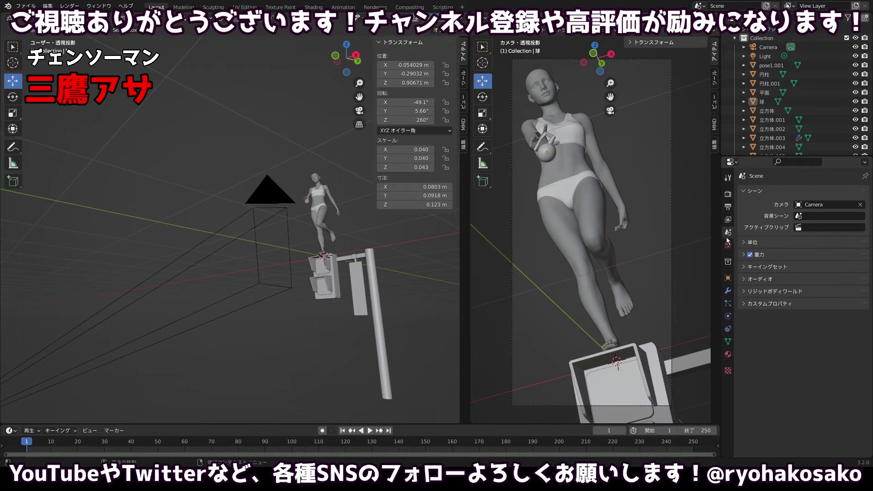
click(729, 209)
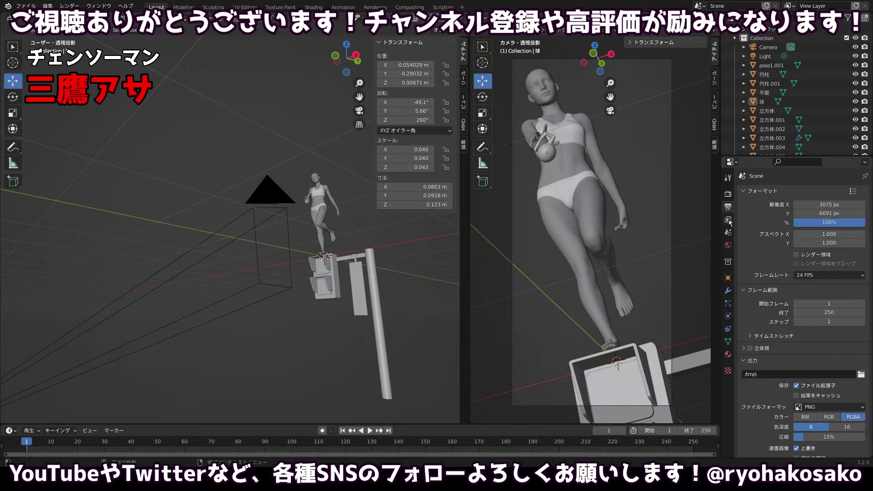
click(727, 220)
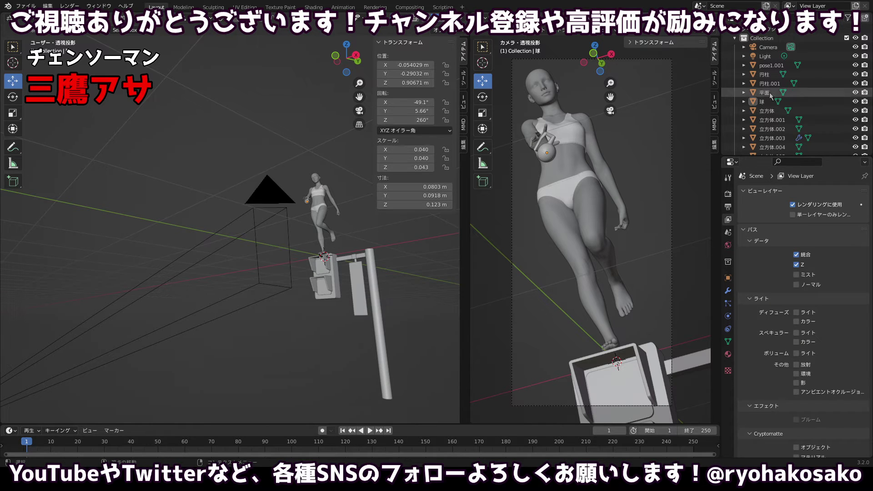
click(768, 46)
click(727, 317)
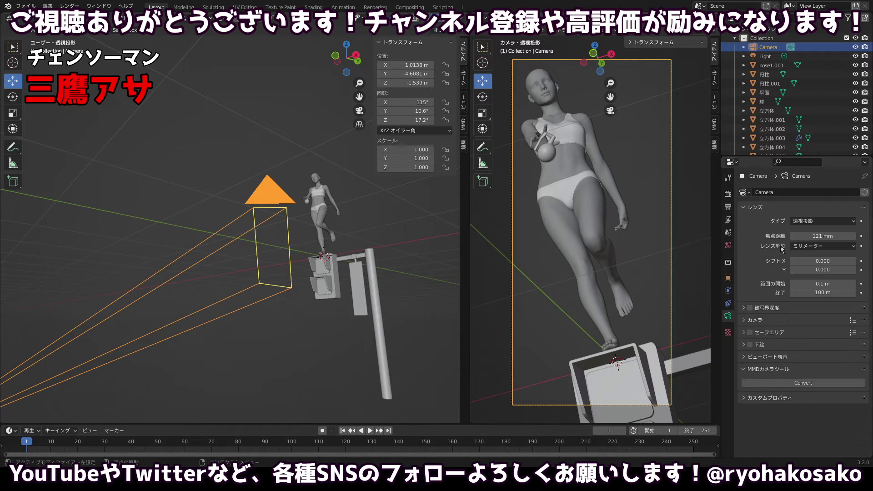
click(794, 223)
click(800, 250)
click(800, 222)
click(801, 241)
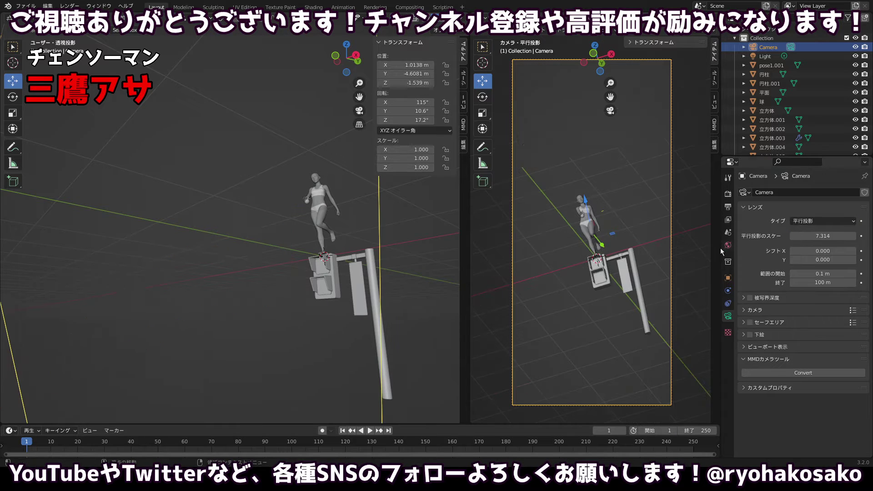
drag(822, 236, 797, 236)
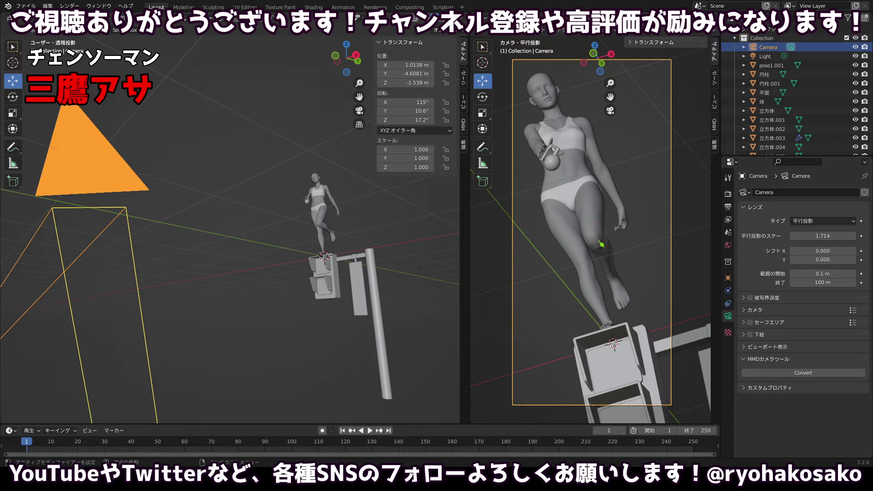
Add a cube mesh to the scene at the world origin.
drag(291, 164, 263, 191)
drag(141, 180, 336, 195)
scroll(254, 171, down, 5)
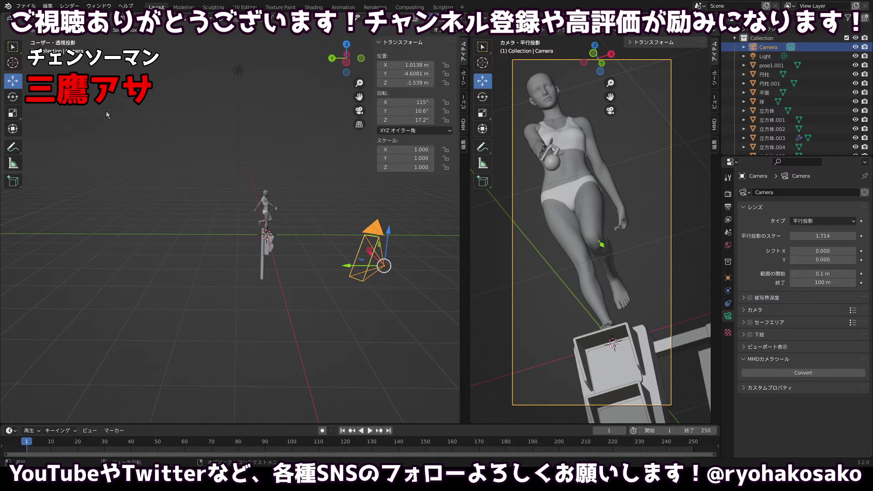
click(81, 18)
click(122, 18)
click(122, 18)
mouse_move(181, 27)
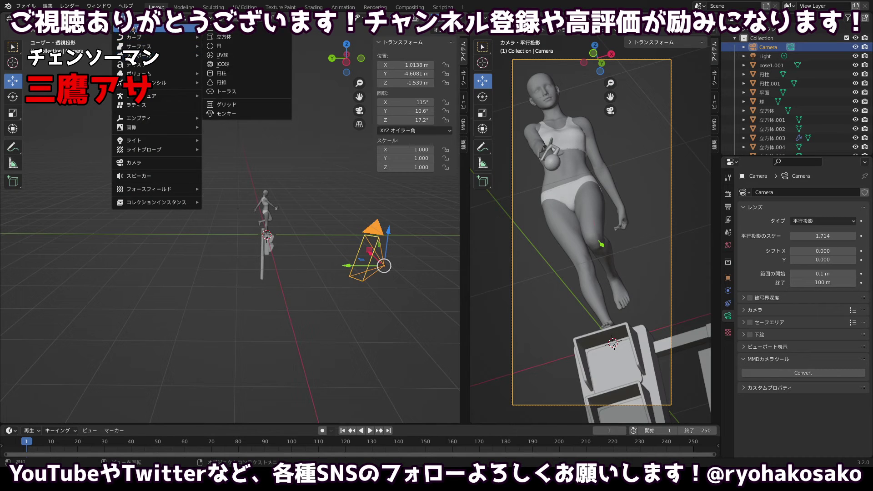
click(230, 39)
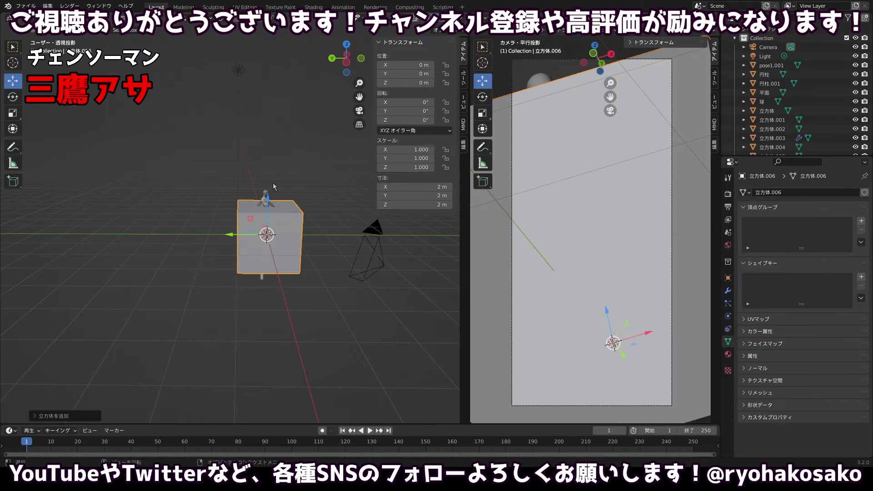
Move the cube behind the figure to about Y 3.00 m and stretch it vertically to about 11.4 m.
drag(242, 236, 150, 229)
key(z)
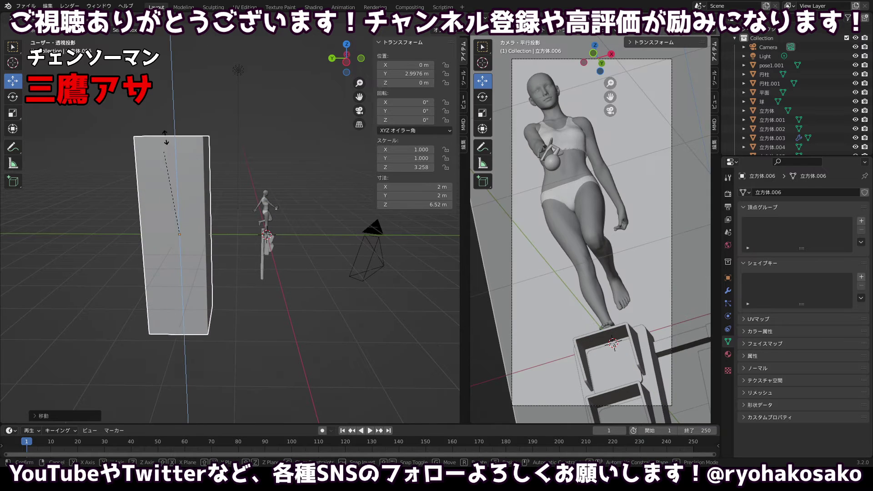
click(167, 88)
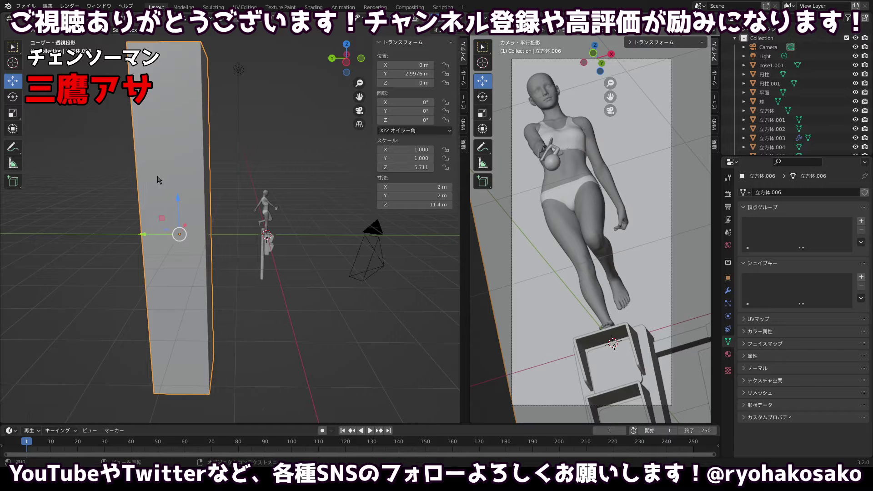
Scale the tall block up to about 4.89 × 4.89 × 27.9 m and raise it to about Z 12.69 m.
drag(156, 179, 110, 198)
key(s)
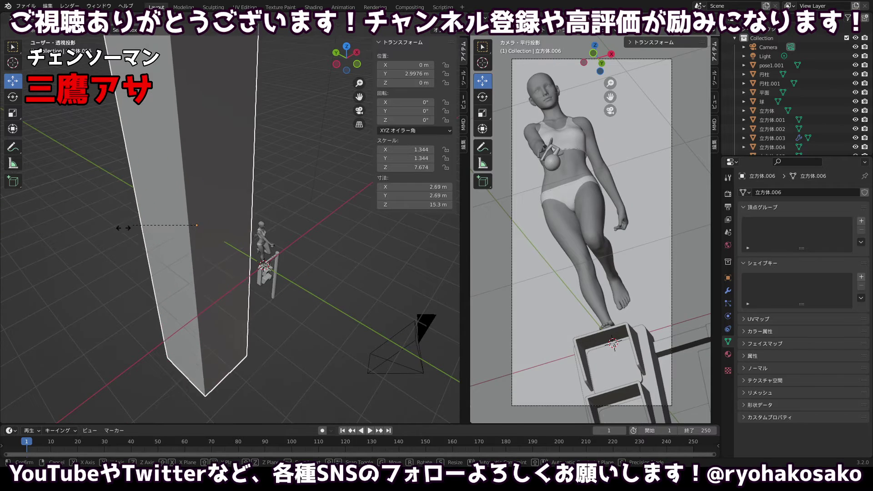
click(90, 239)
key(g)
key(z)
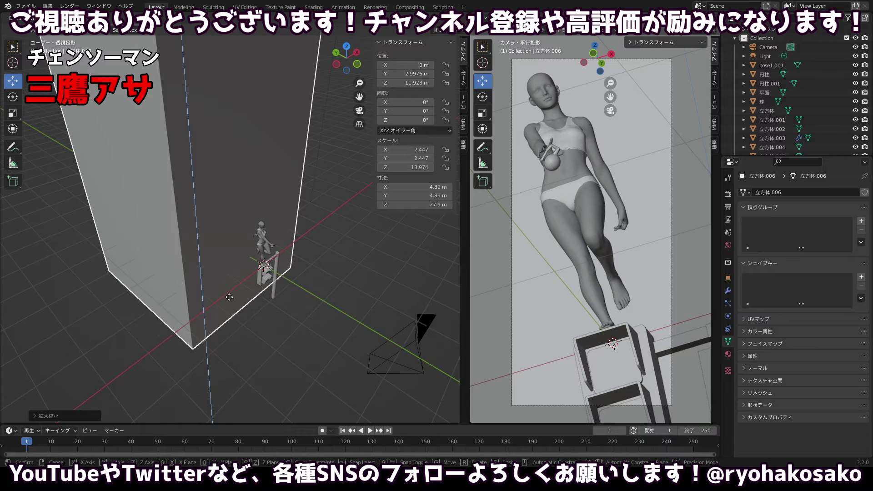
click(228, 210)
Shift the tall block along the X axis to about X 2.69 m.
scroll(332, 290, down, 5)
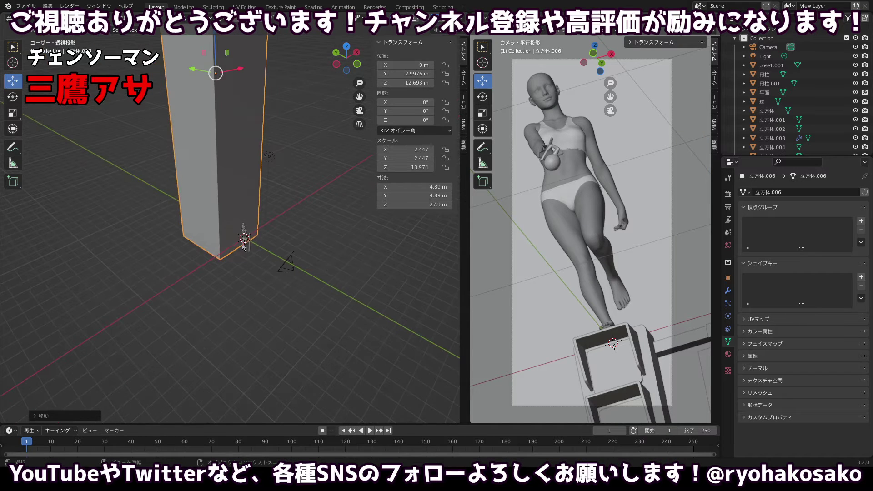
key(g)
key(x)
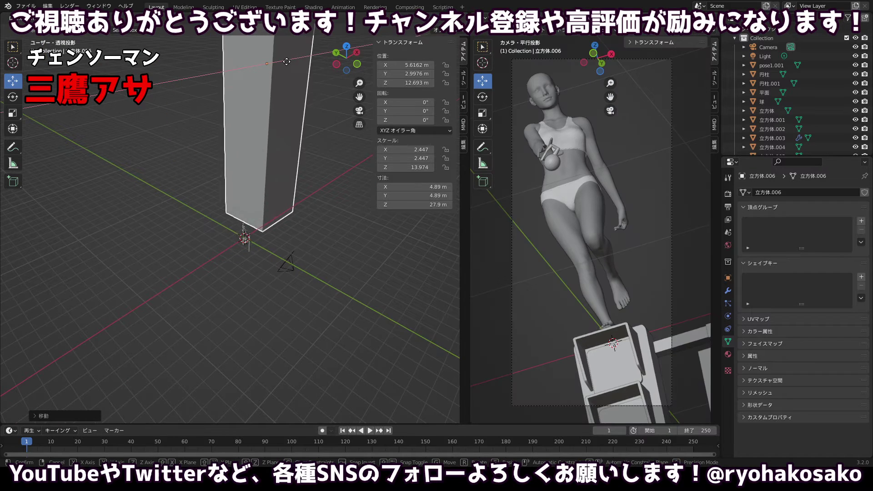
click(266, 81)
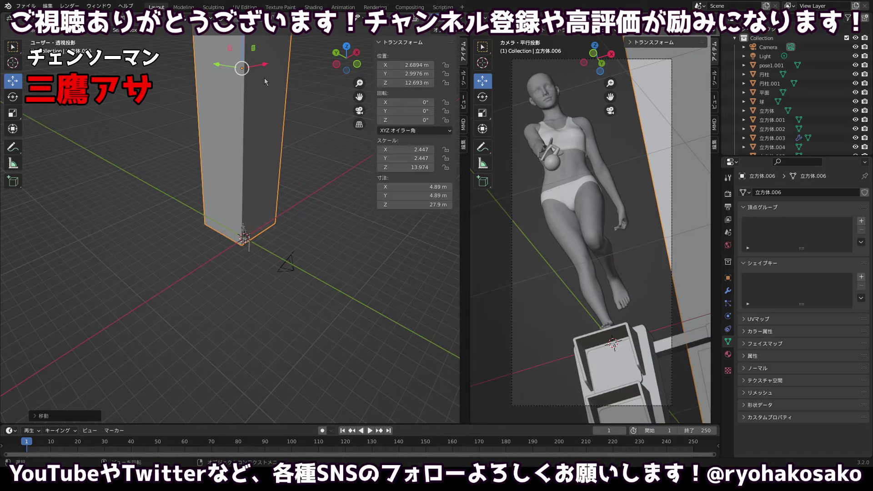
scroll(249, 120, down, 1)
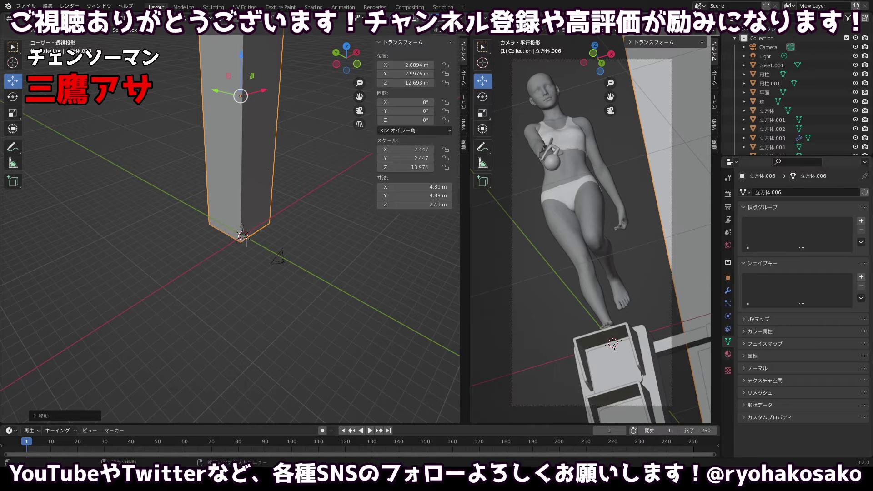
Set the camera's lens type back to perspective.
click(728, 206)
click(728, 196)
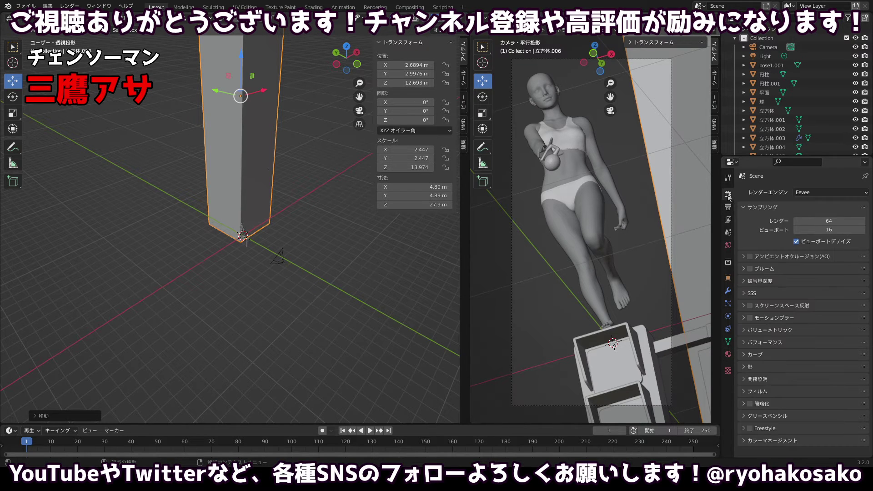
click(727, 219)
click(727, 207)
click(727, 219)
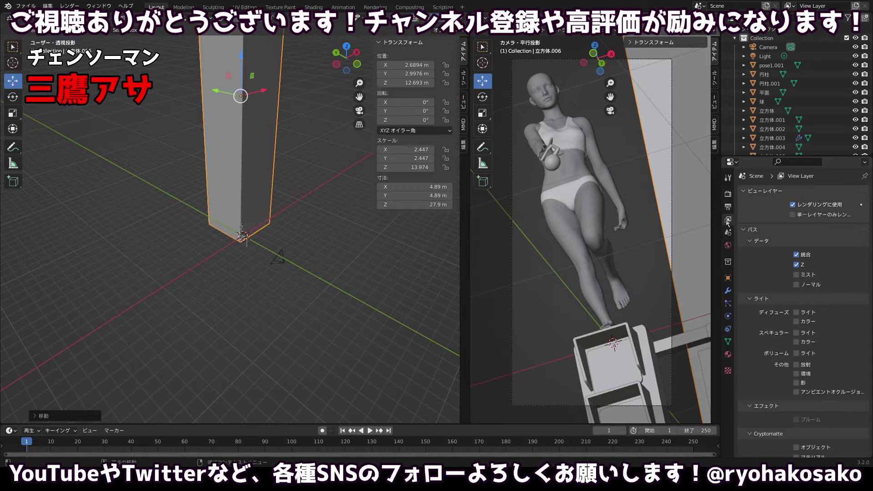
click(727, 245)
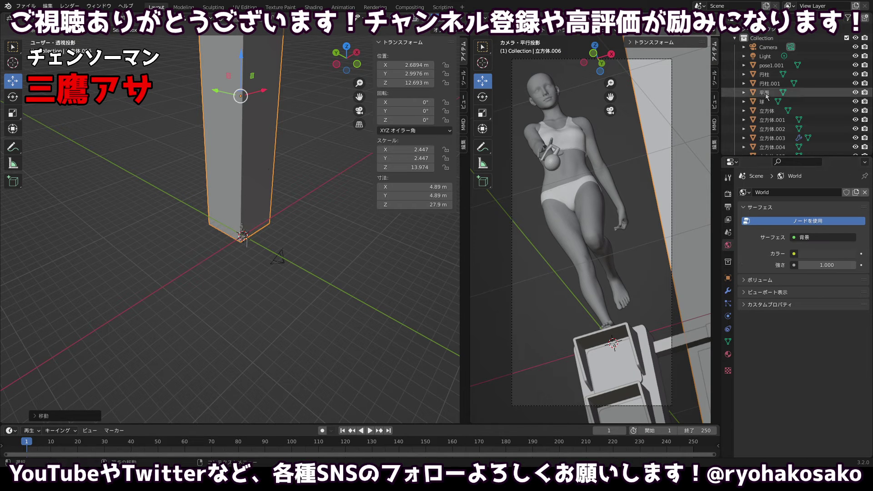
click(768, 47)
click(728, 316)
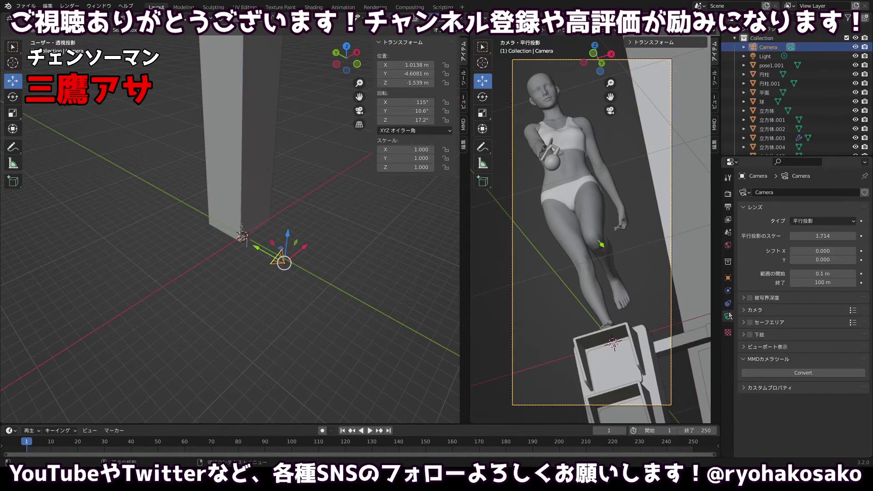
click(800, 221)
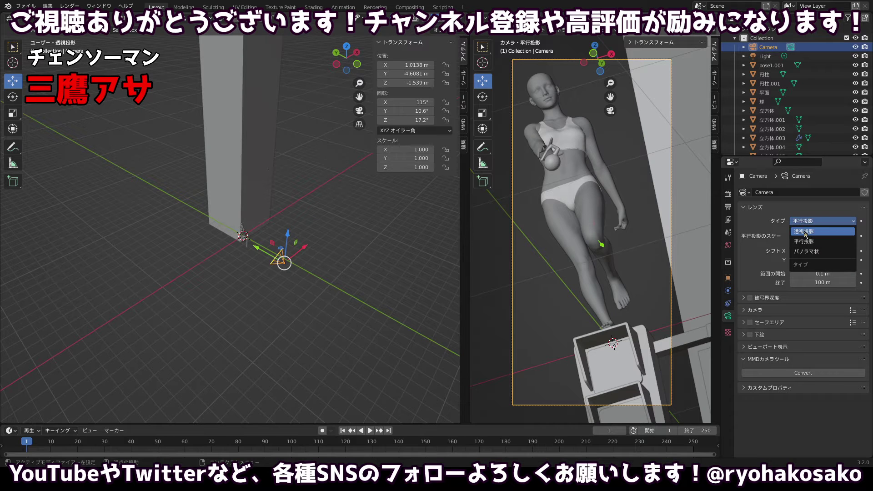
click(805, 230)
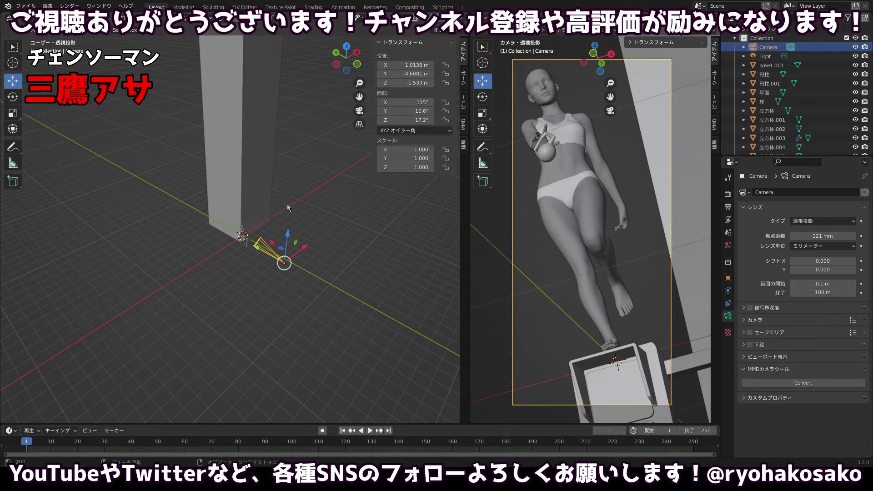
Move the tall block farther behind the figure along the Y axis to about Y 23.26 m.
drag(331, 186, 346, 186)
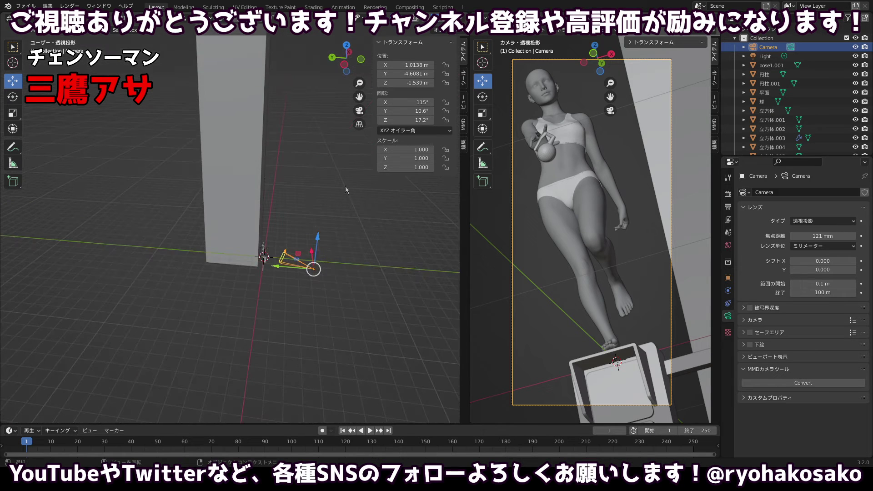
click(237, 145)
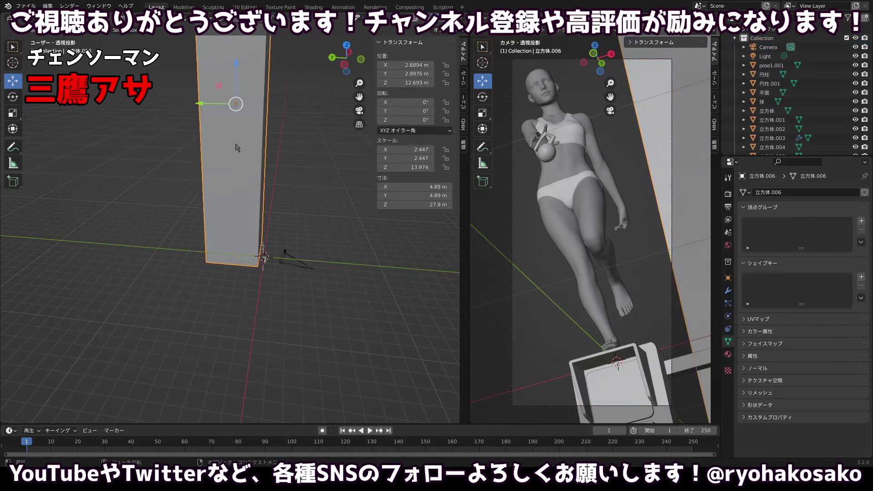
key(g)
key(y)
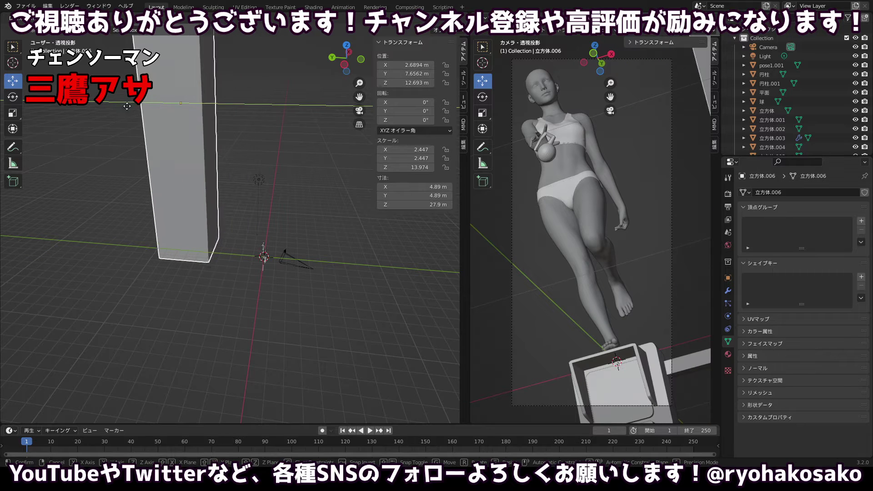
click(90, 110)
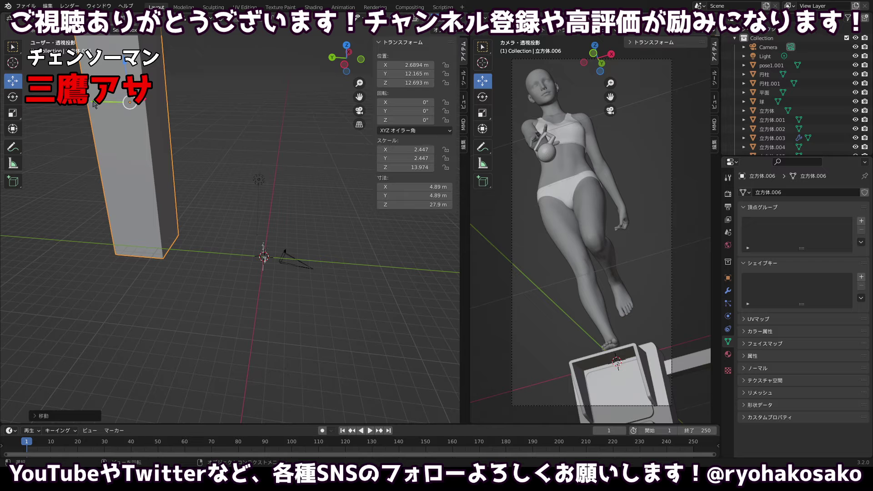
drag(130, 116, 29, 119)
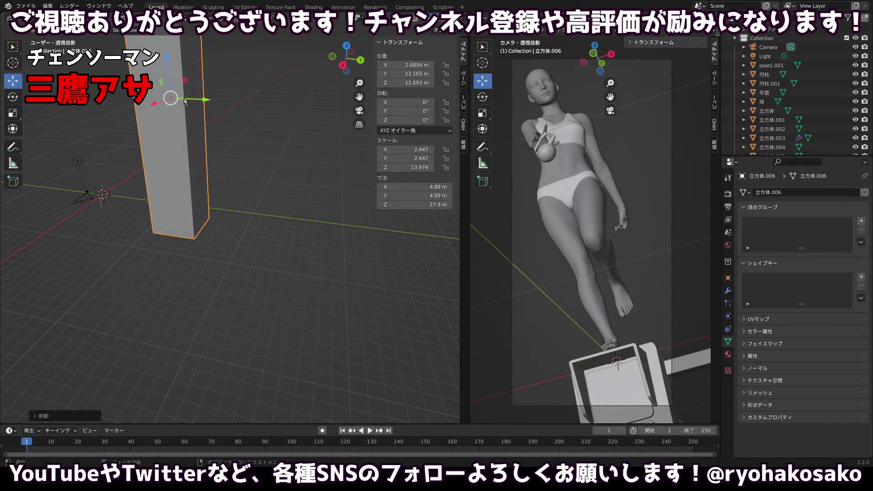
drag(193, 99, 310, 111)
drag(284, 145, 328, 143)
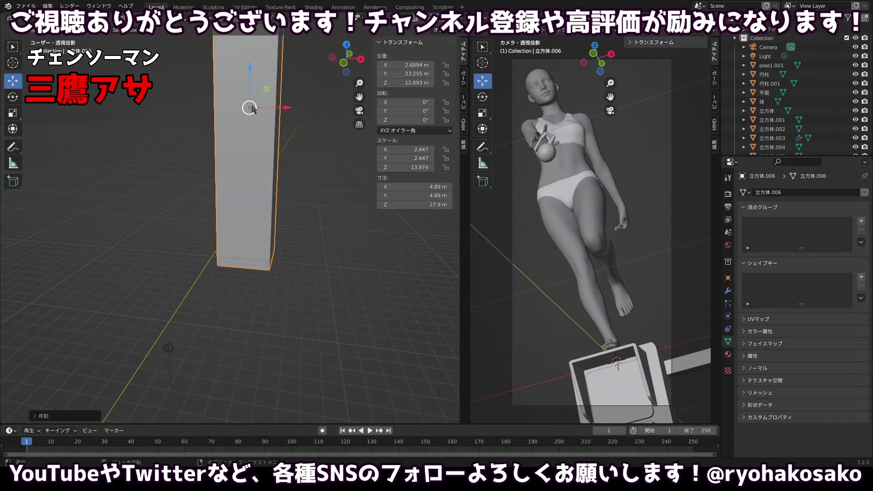
Reposition the tall block behind the figure at about X -5.03, Y 22.62, Z -0.19 m.
key(g)
key(x)
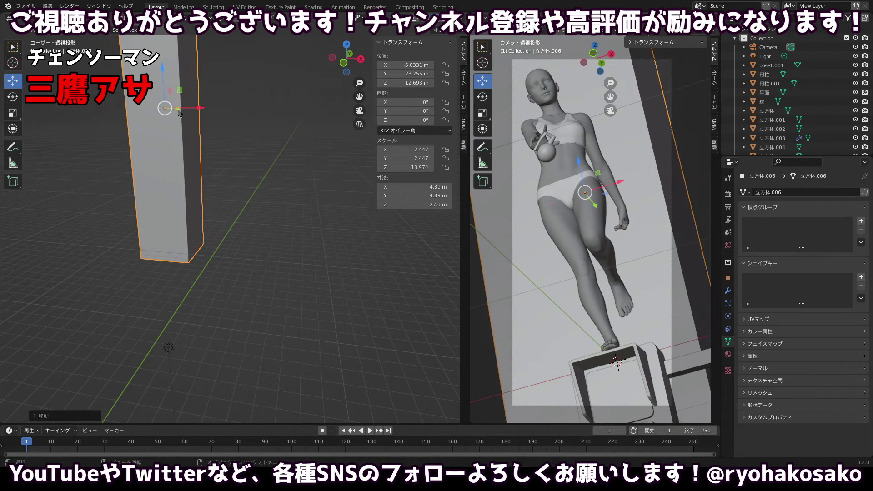
key(z)
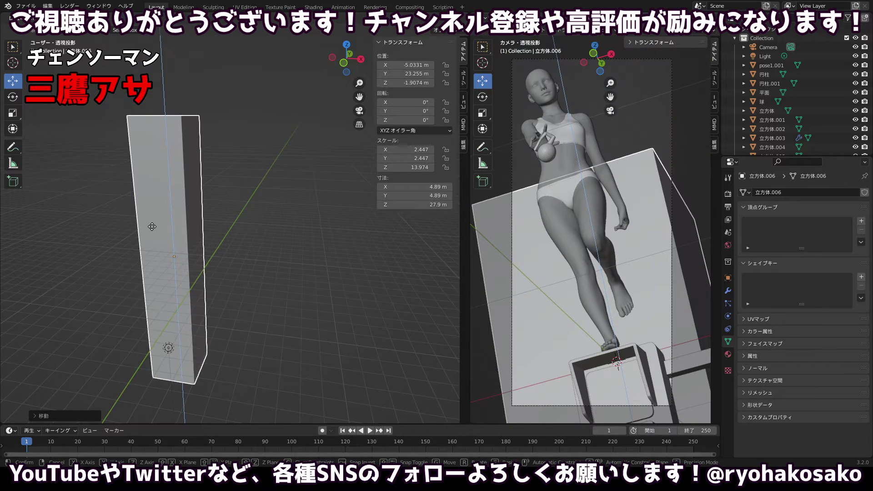
click(156, 198)
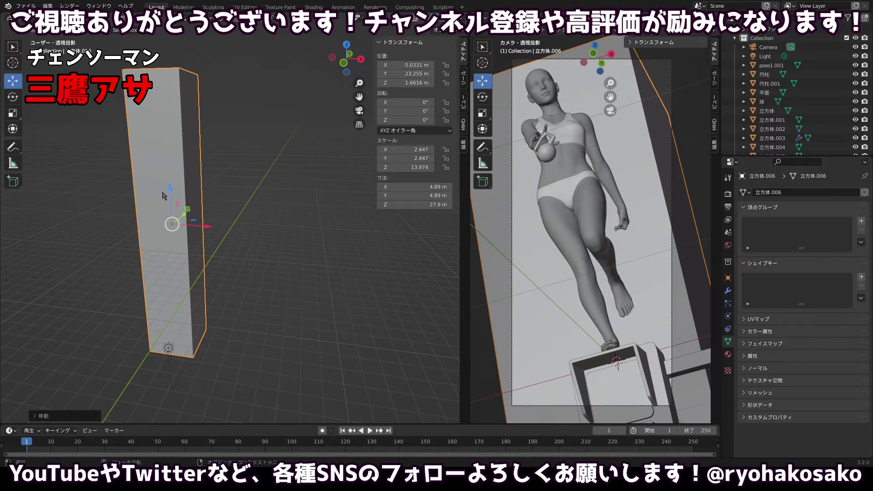
mouse_move(182, 223)
mouse_down()
mouse_move(195, 191)
mouse_move(171, 209)
mouse_move(173, 224)
mouse_up()
drag(175, 226, 258, 246)
mouse_move(117, 248)
mouse_down()
mouse_move(212, 258)
mouse_move(102, 248)
mouse_move(125, 249)
mouse_up()
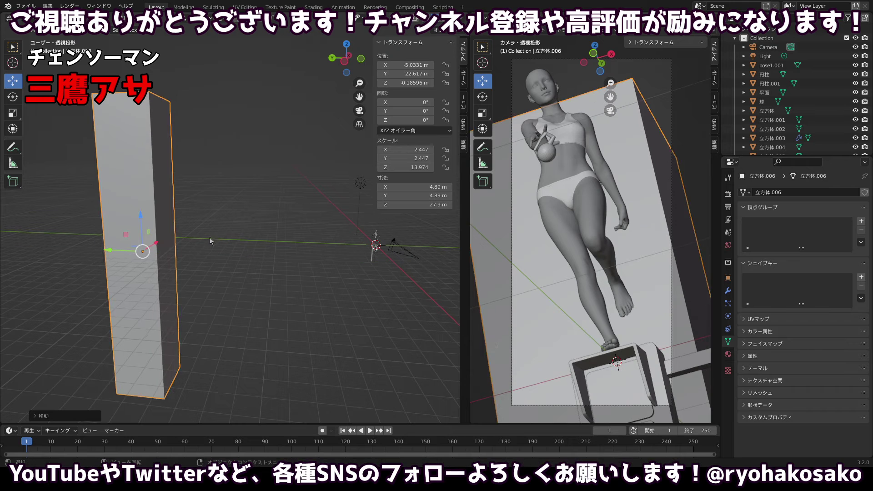
Duplicate the tall block in the front view and place the copy directly beside it at about X -0.14, Z -2.29 m.
click(361, 58)
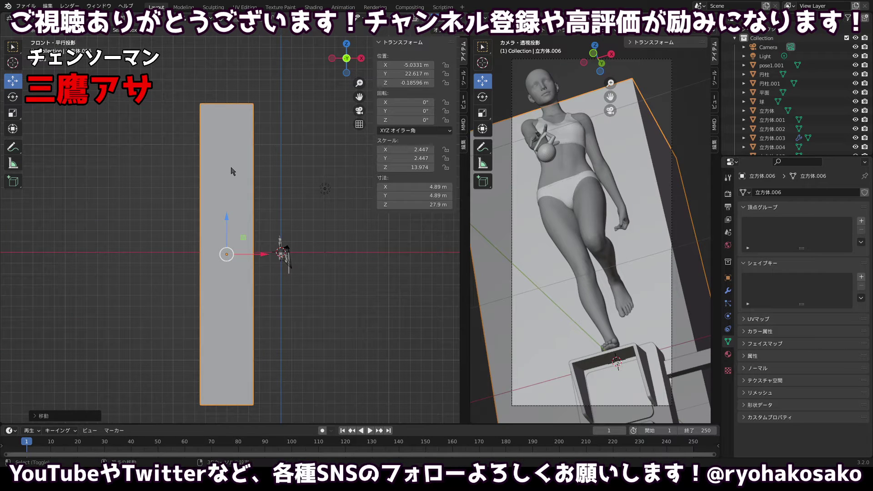
key(shift+d)
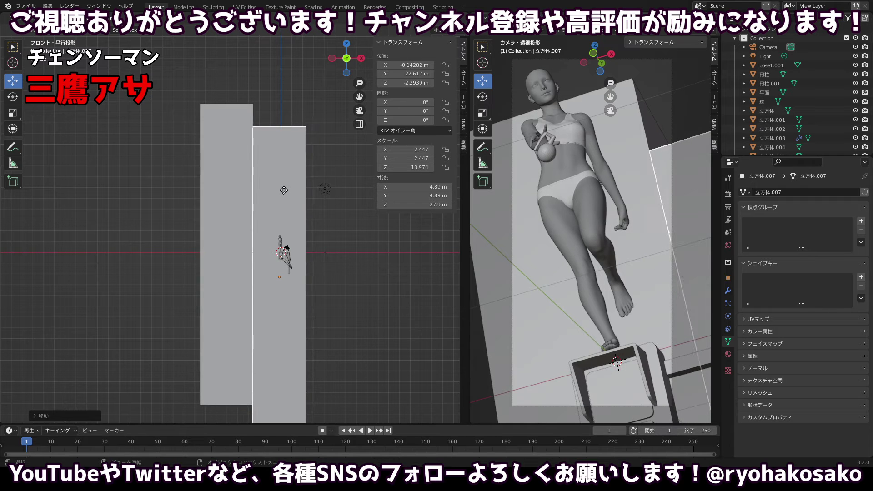
click(283, 190)
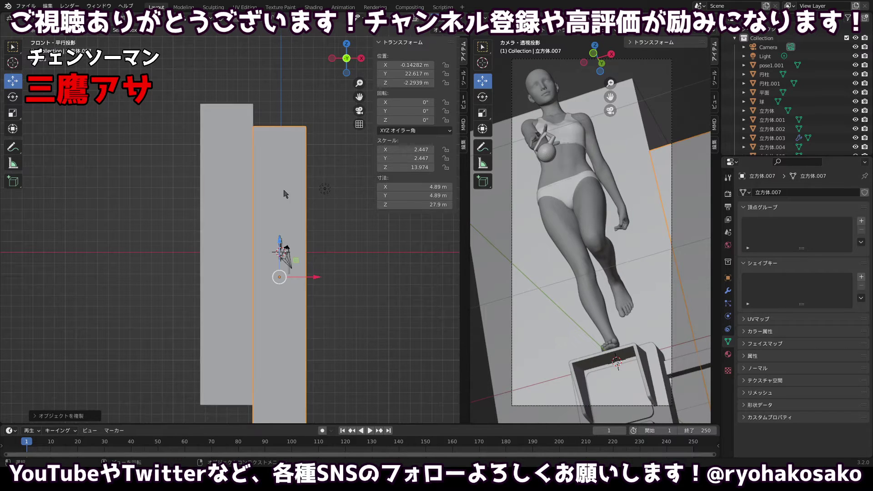
Move both tall blocks together farther behind the figure, bringing the original block to about X -7.78, Y 29.33, Z 3.13 m.
shift+click(226, 203)
drag(226, 202, 362, 233)
drag(181, 237, 149, 224)
drag(120, 258, 107, 255)
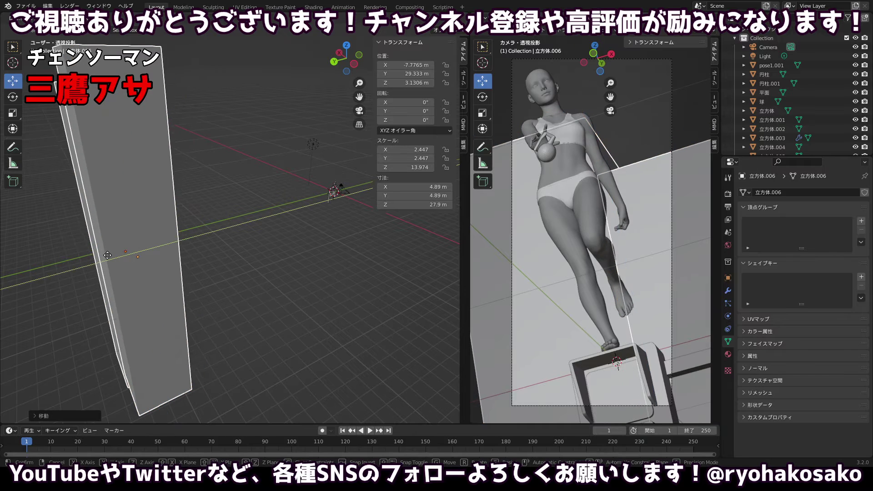
click(108, 255)
Compare the camera view in orthographic and perspective projection, leaving the camera's lens type on perspective.
click(768, 47)
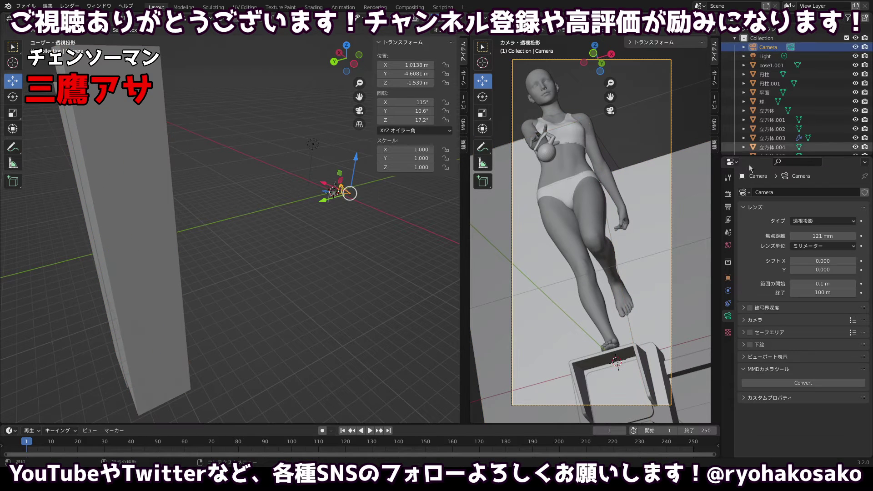
click(809, 222)
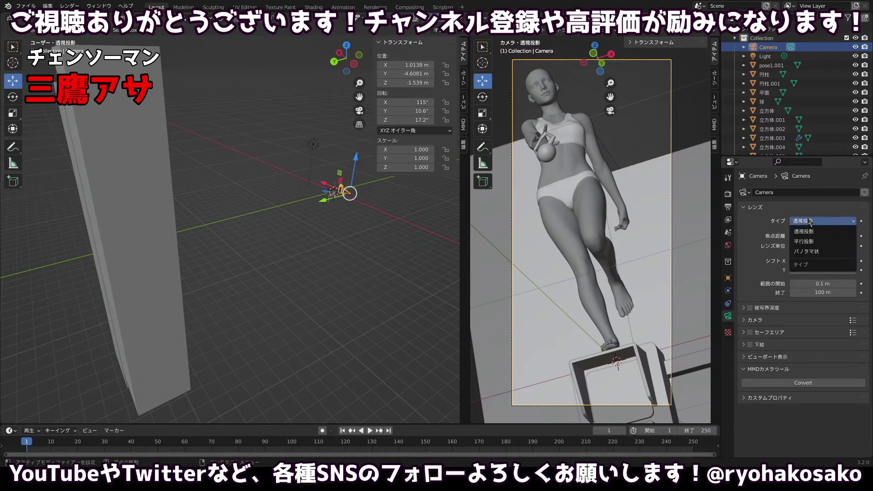
click(804, 241)
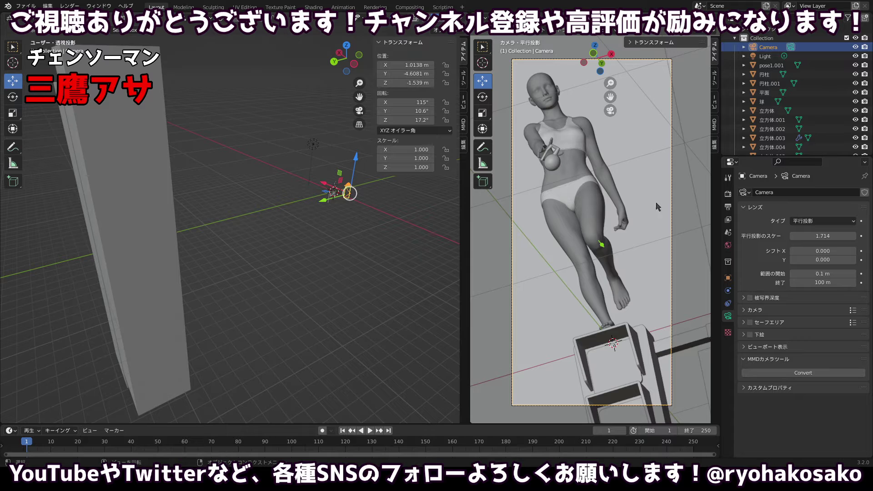
click(809, 222)
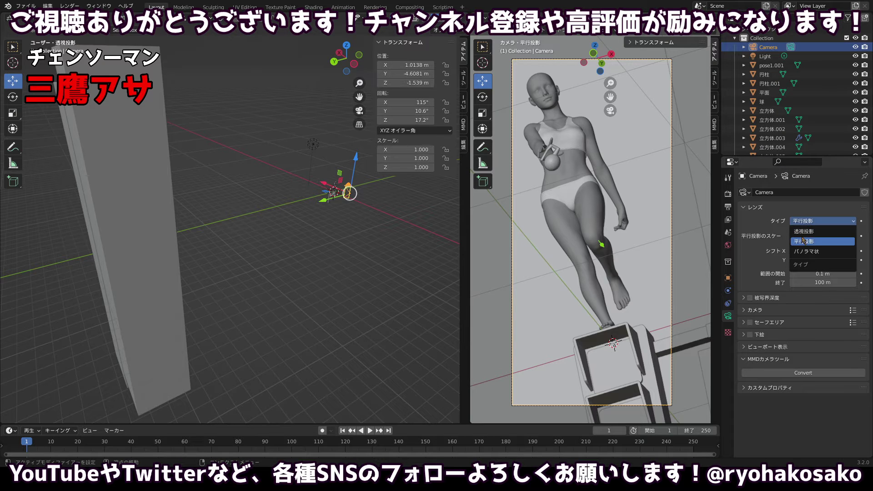
click(804, 231)
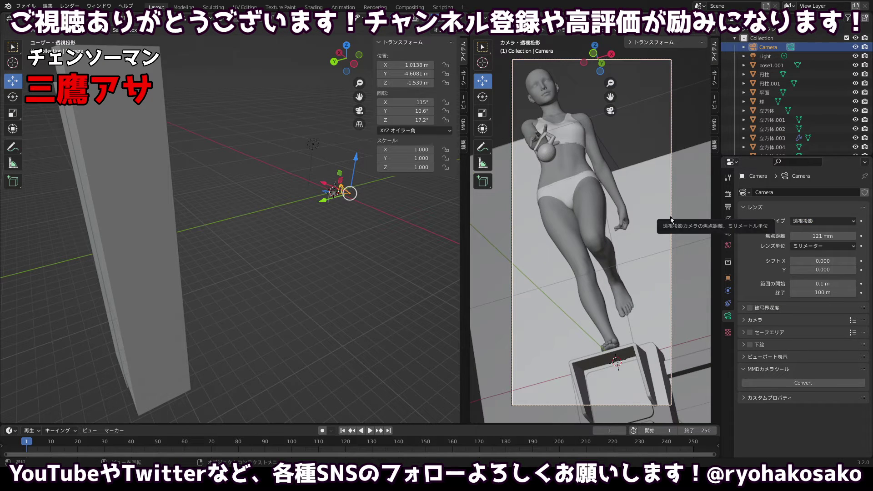
click(671, 221)
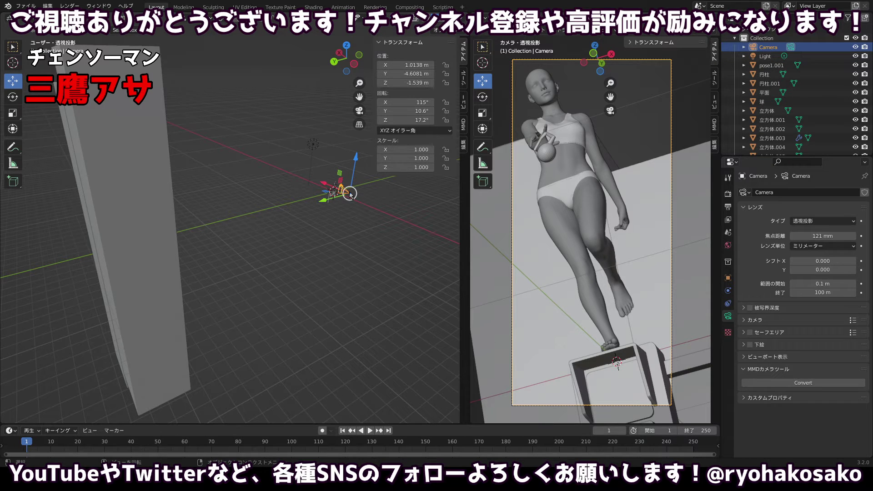
key(z)
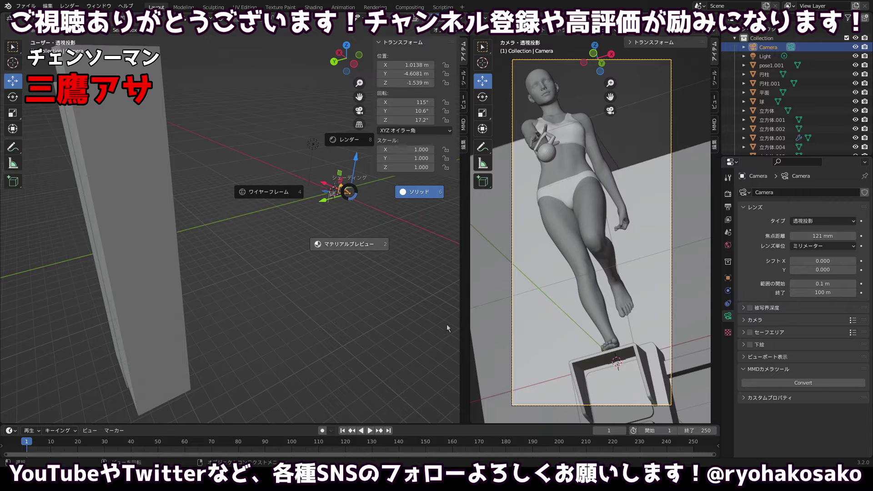
click(400, 213)
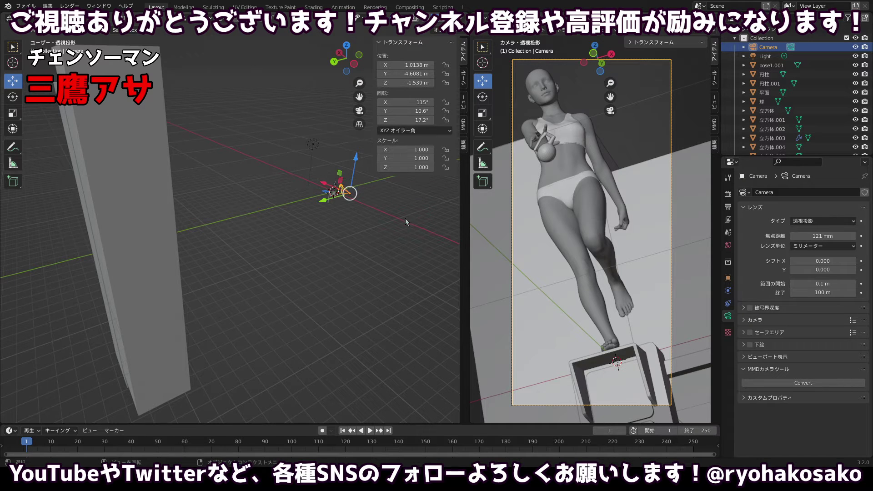
key(g)
key(z)
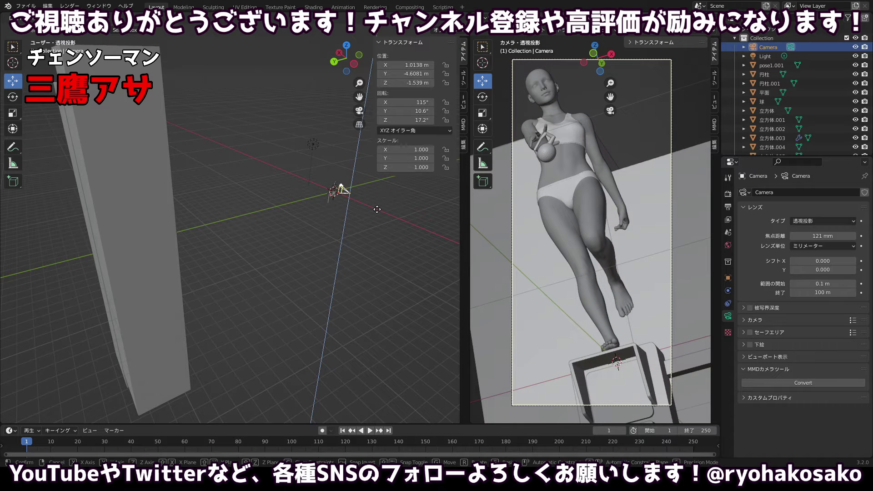
click(377, 209)
drag(377, 209, 109, 205)
click(276, 179)
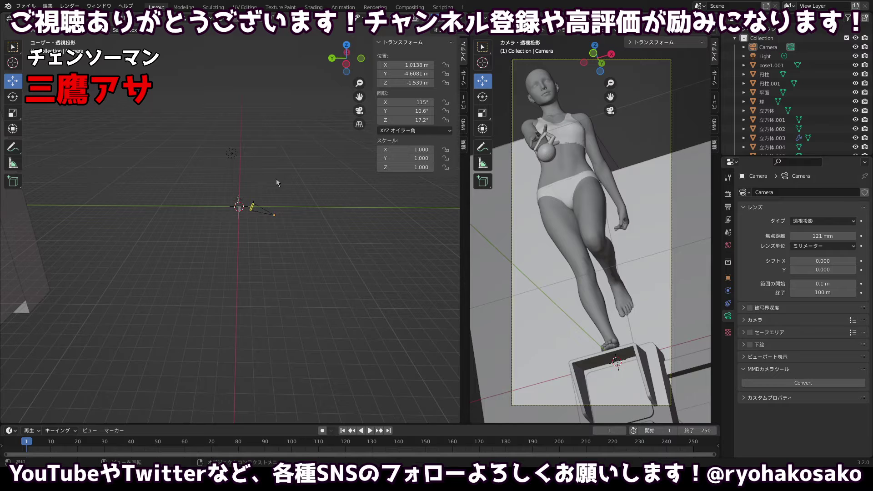
click(274, 214)
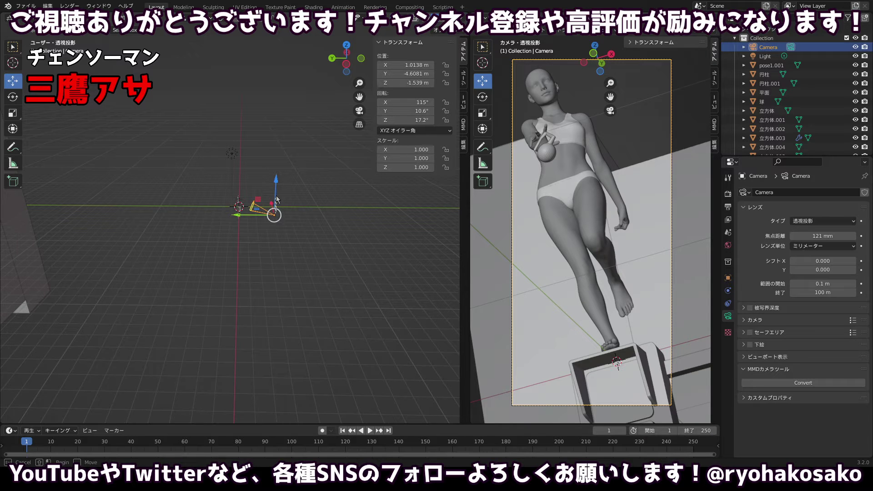
click(276, 181)
click(272, 211)
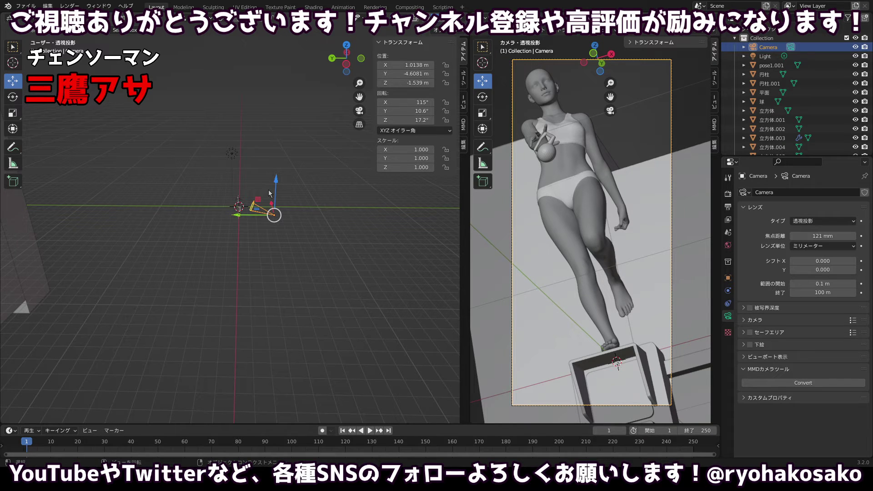
click(281, 169)
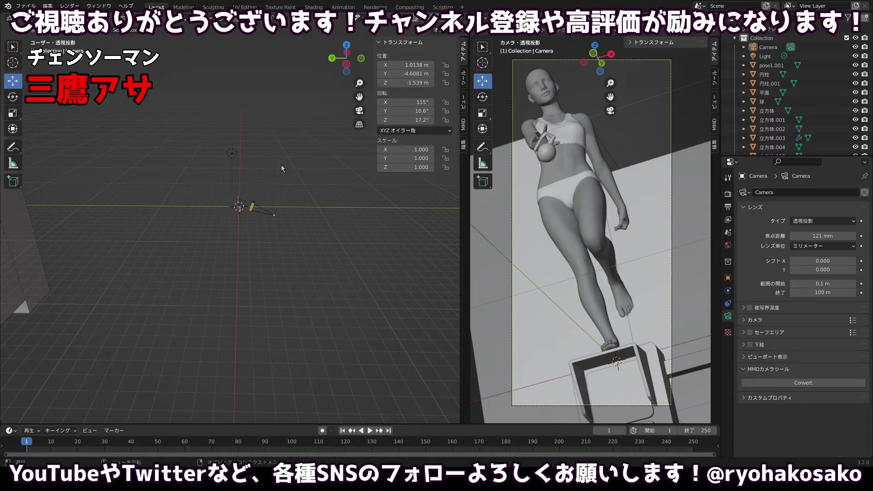
Move the camera vertically to a Z location of about -1.53 m and save the file.
click(275, 213)
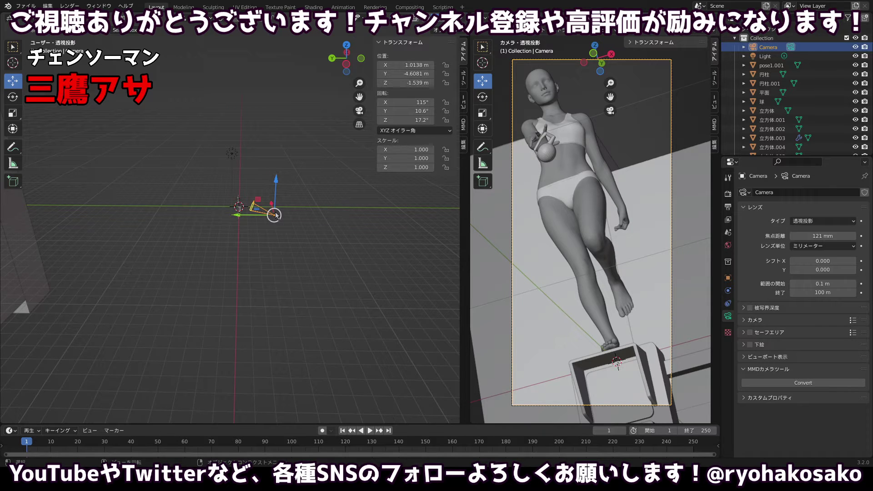
key(g)
key(z)
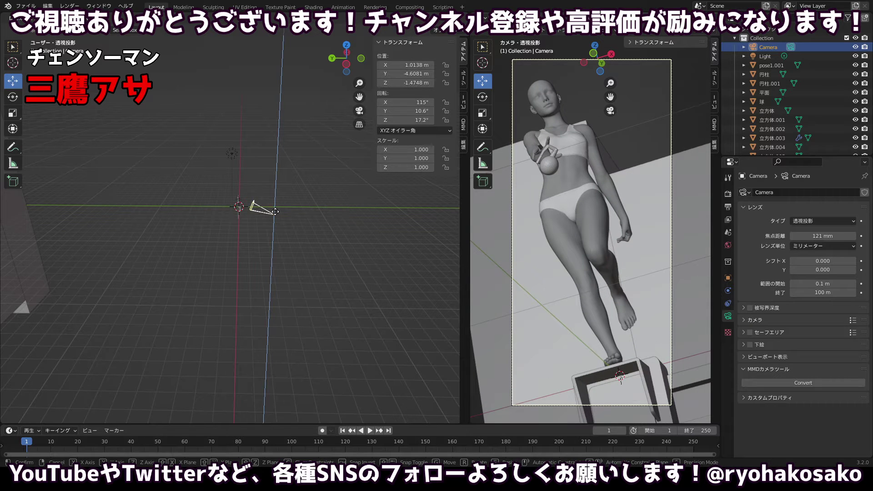
click(277, 214)
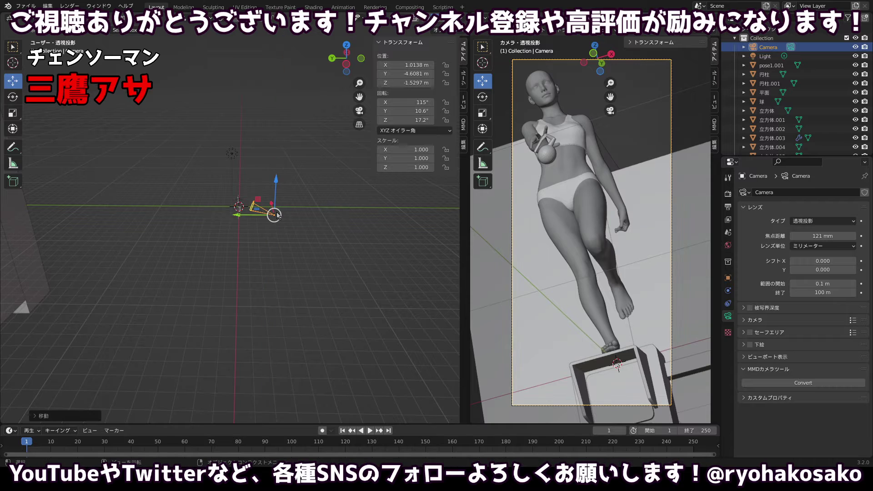
key(ctrl+s)
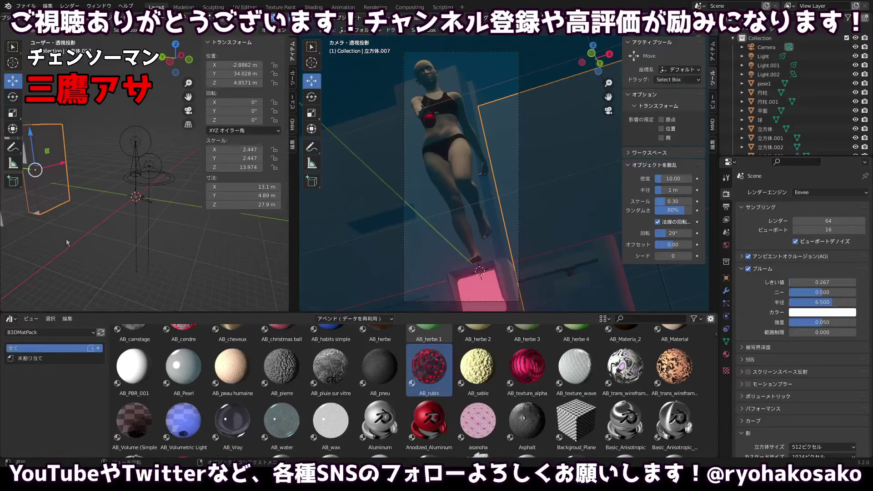
Select the posed figure standing on the traffic signal and save the file.
drag(130, 216, 115, 228)
scroll(119, 235, up, 6)
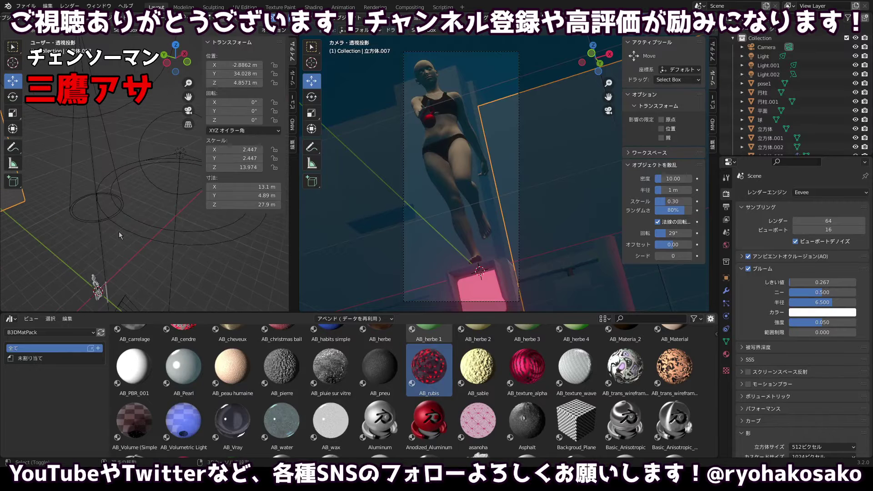
scroll(119, 235, down, 6)
drag(219, 210, 277, 212)
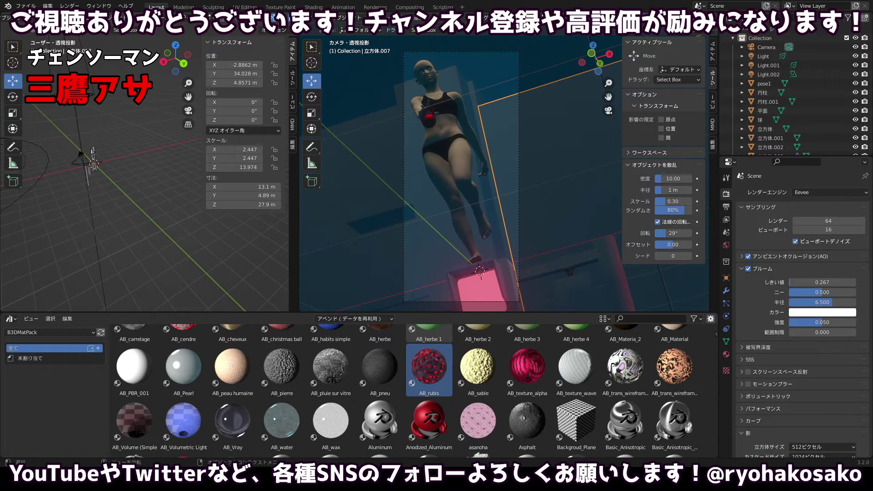
scroll(92, 151, up, 6)
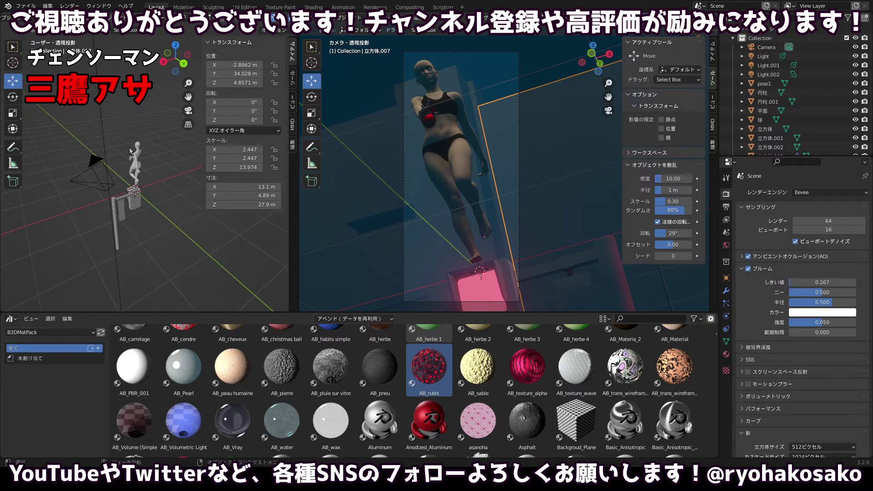
click(137, 151)
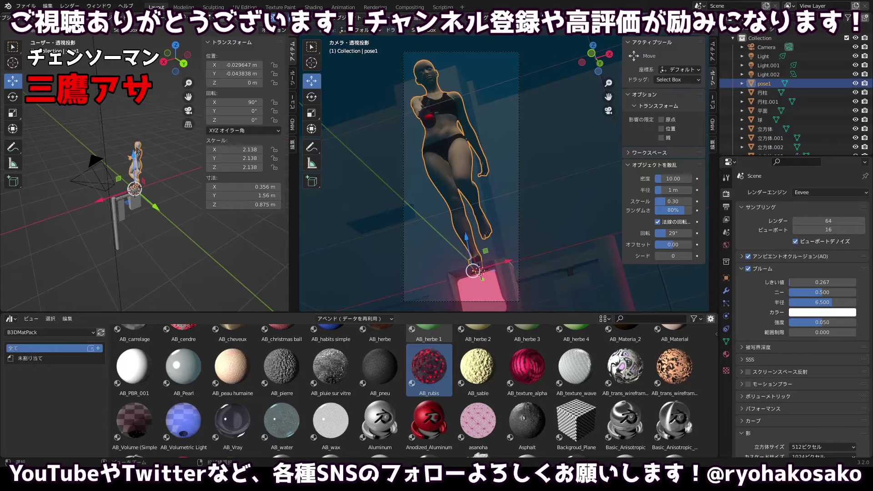
key(ctrl+s)
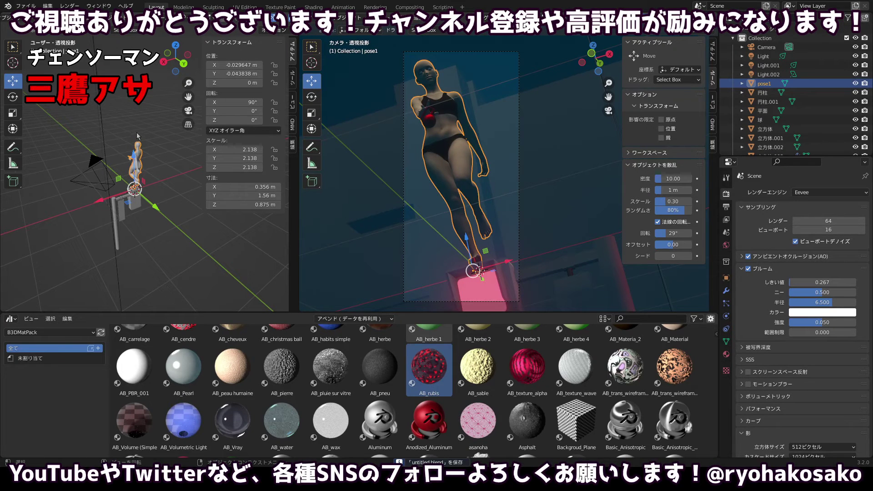
scroll(137, 133, up, 4)
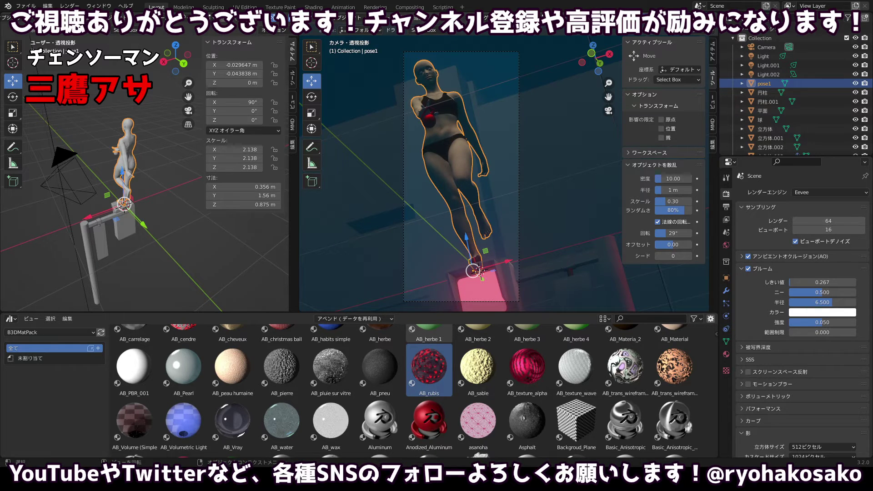
key(ctrl+s)
Put the posed figure in Edit Mode and box-select its head in the camera view.
click(26, 5)
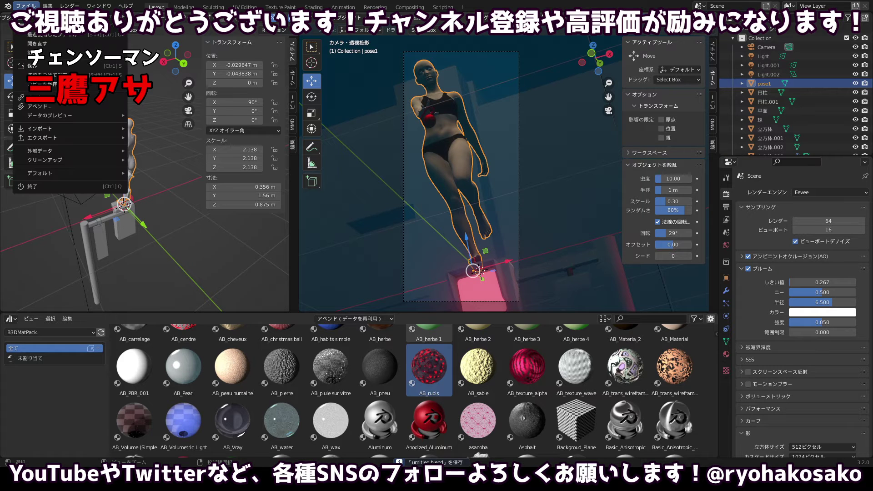
key(Escape)
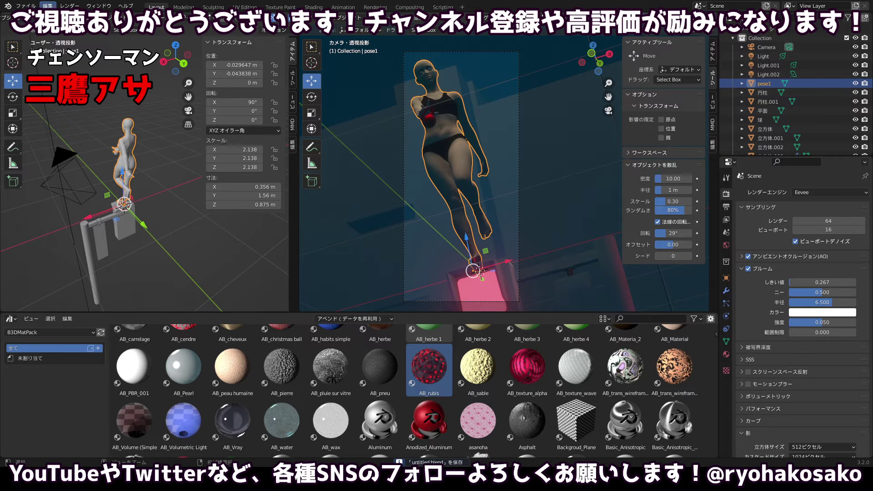
click(10, 17)
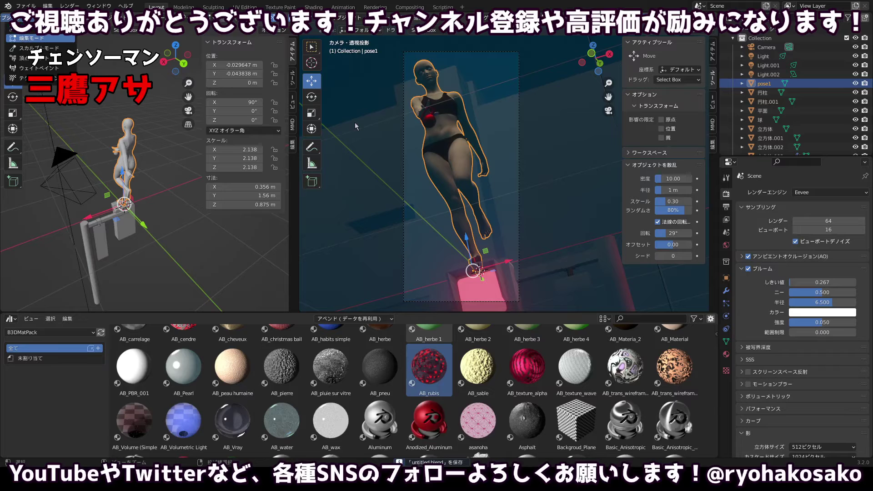
key(Tab)
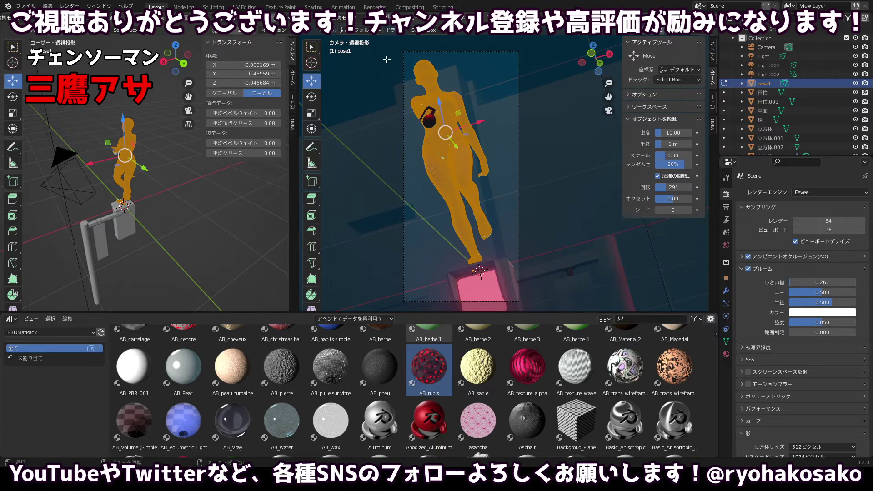
drag(386, 50, 461, 88)
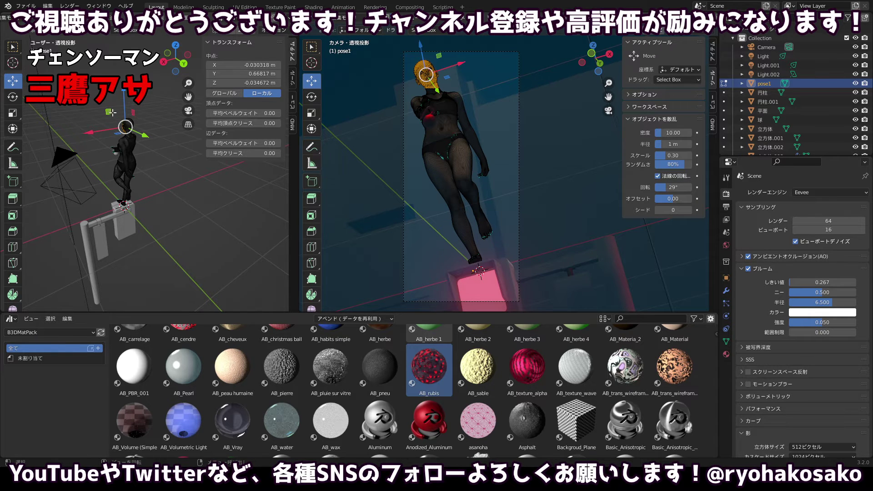
Enlarge the user-perspective viewport, shrink the asset browser, and collapse the active tool settings in the camera viewport.
scroll(112, 112, up, 2)
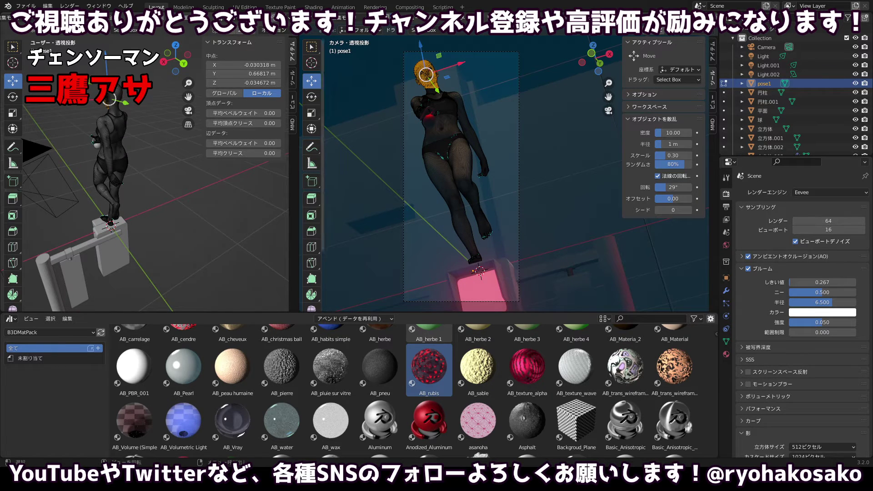
drag(299, 46, 514, 46)
drag(537, 313, 537, 412)
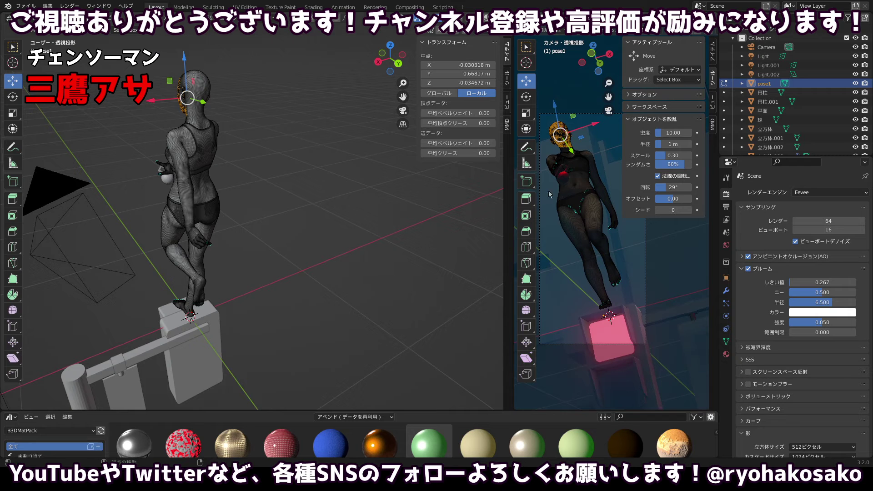
click(628, 42)
drag(508, 154, 456, 155)
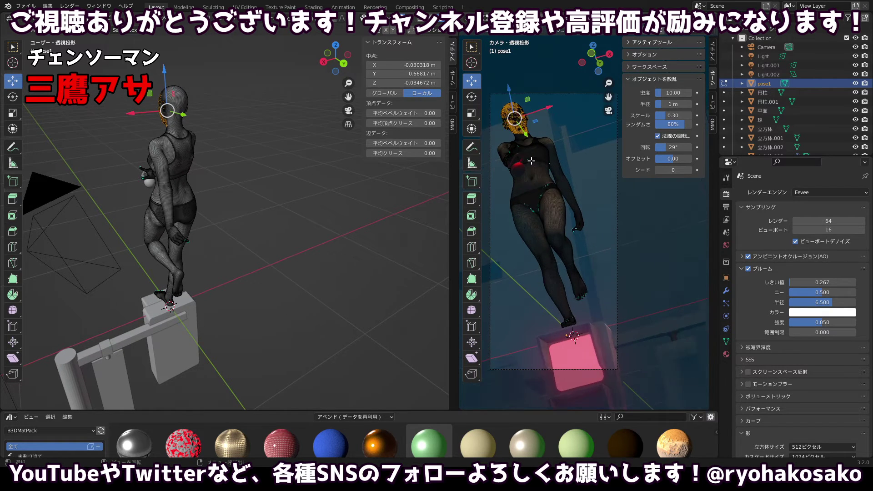
scroll(530, 161, up, 2)
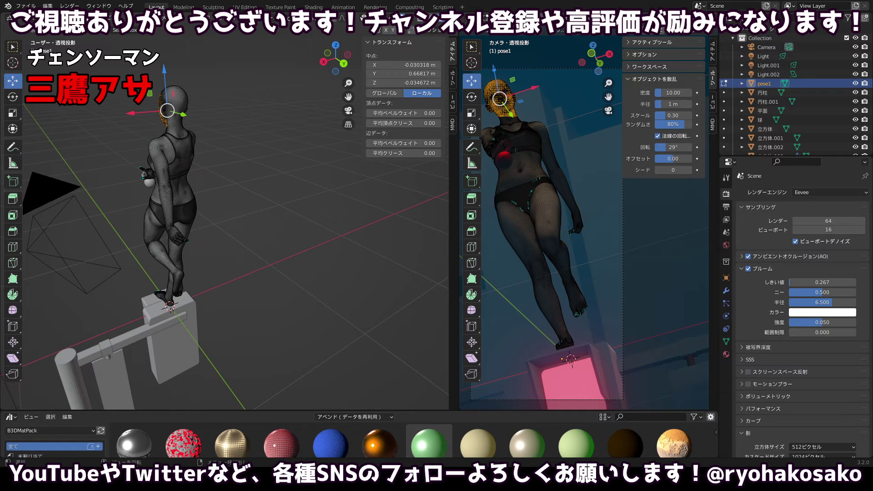
Turn on X-ray and box-select the figure's entire head from the orthographic back view.
key(alt+z)
drag(127, 66, 208, 128)
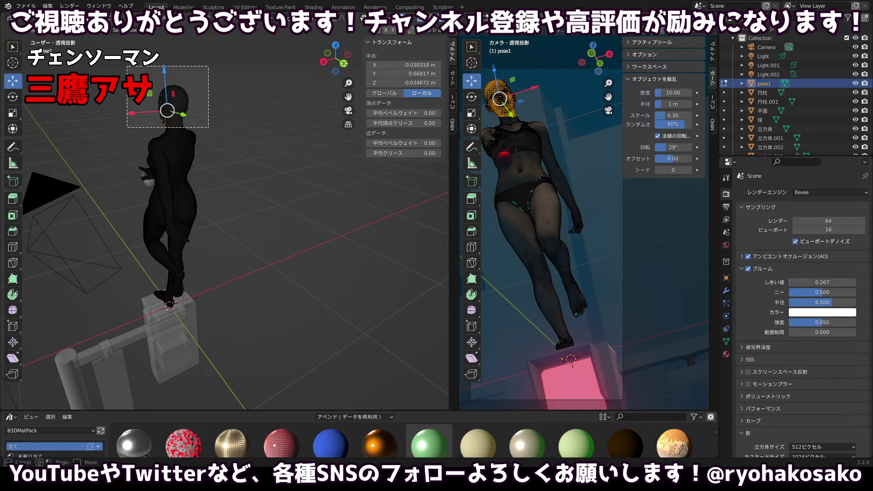
click(344, 64)
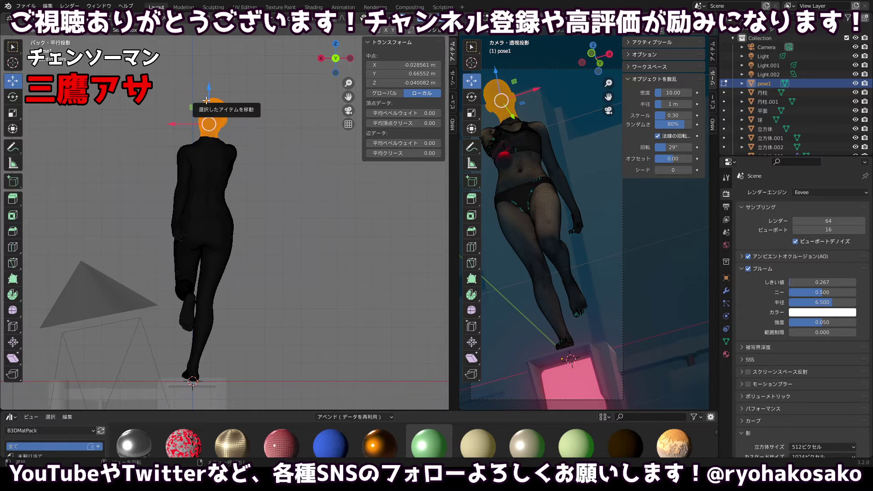
drag(182, 80, 246, 134)
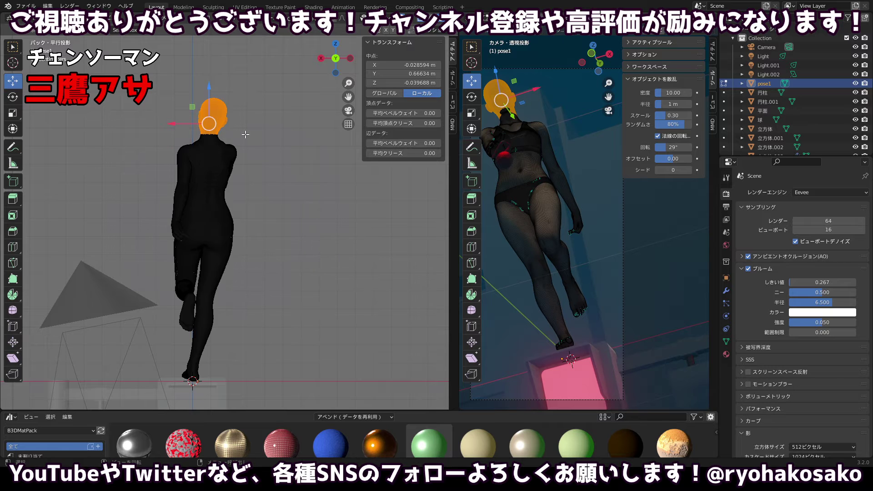
drag(180, 84, 240, 137)
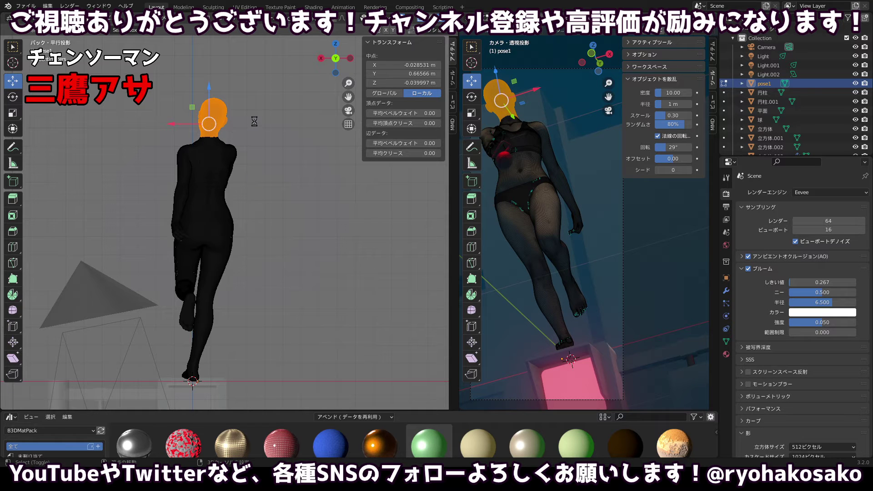
Duplicate the selected head beside the body, at about X -0.295 m, Y 0.676 m locally, and separate the copy into its own object.
key(g)
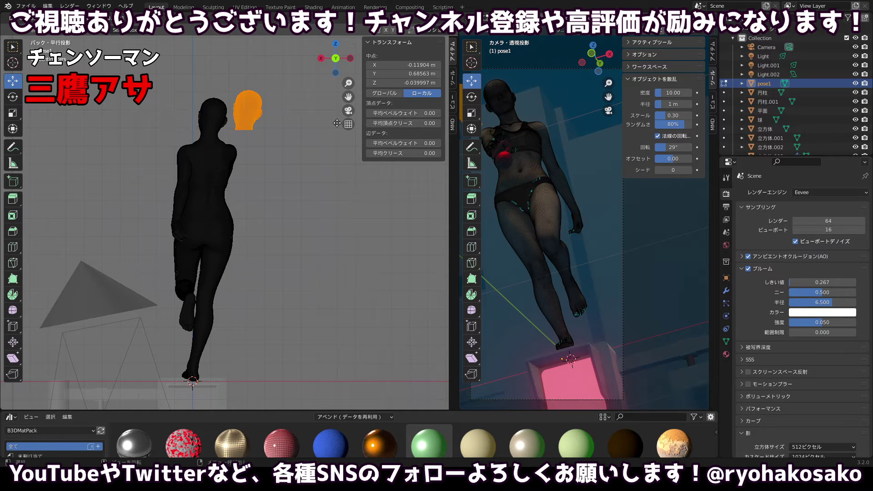
click(337, 123)
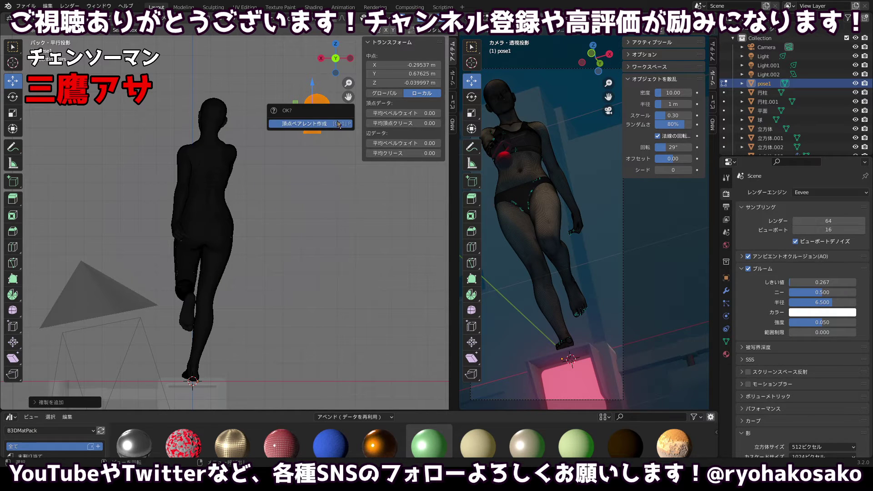
key(p)
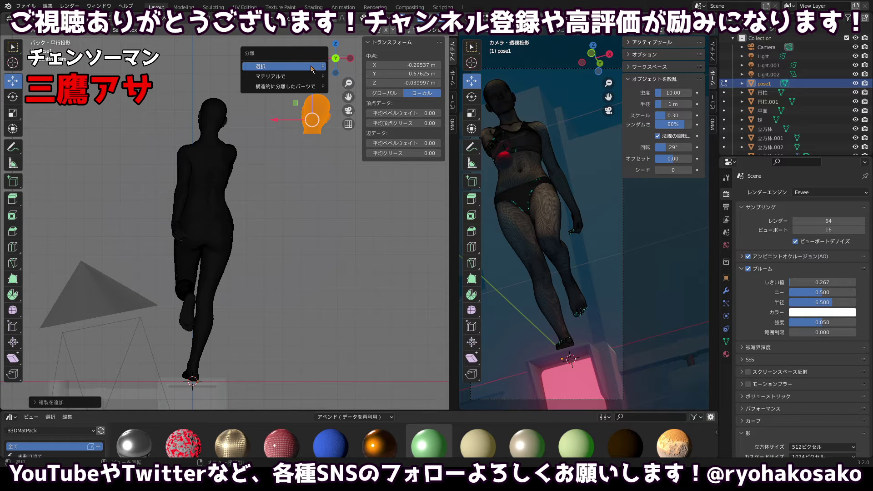
click(312, 69)
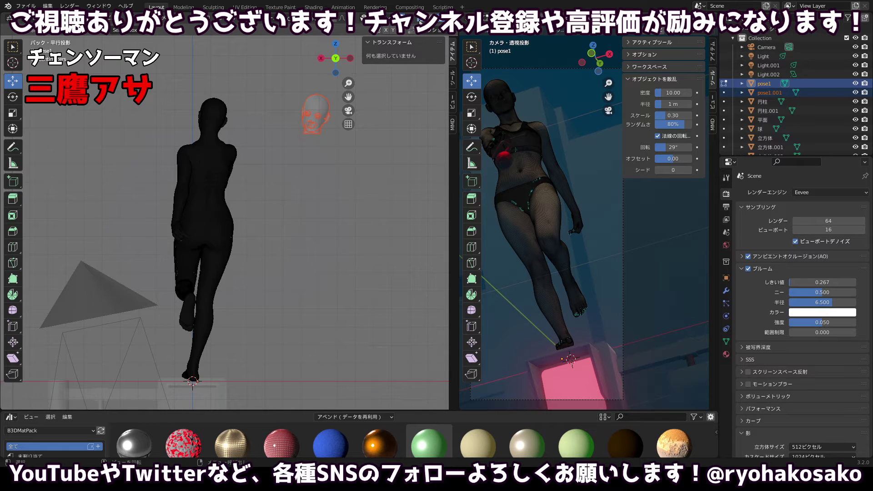
click(420, 22)
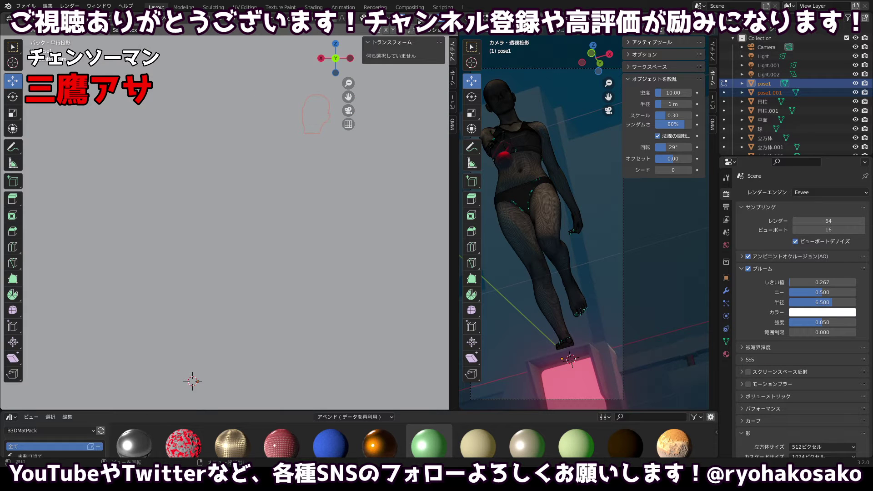
Return the posed figure to Object Mode and select only the separated head copy in the perspective viewport.
drag(229, 76, 373, 97)
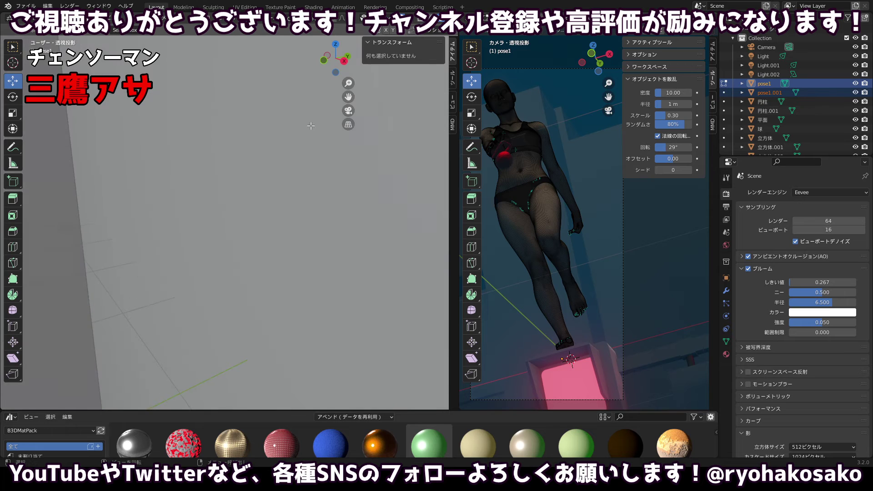
drag(311, 126, 321, 113)
click(513, 18)
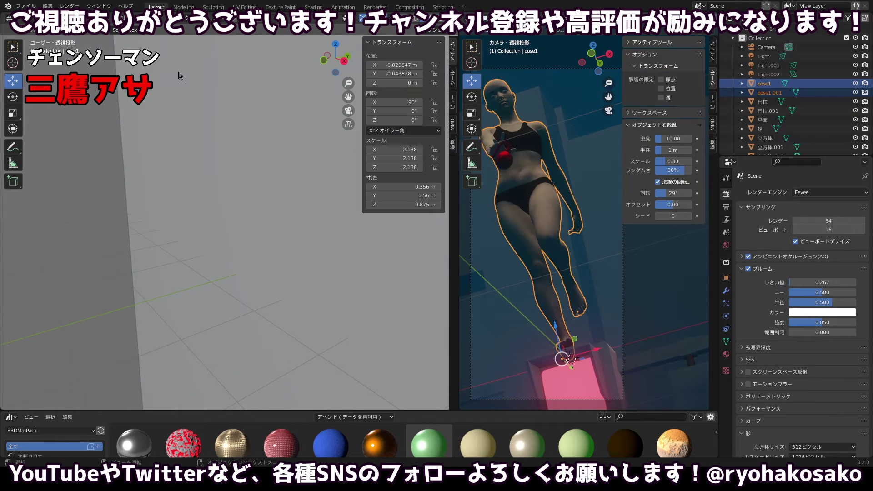
scroll(179, 96, down, 4)
scroll(197, 142, down, 10)
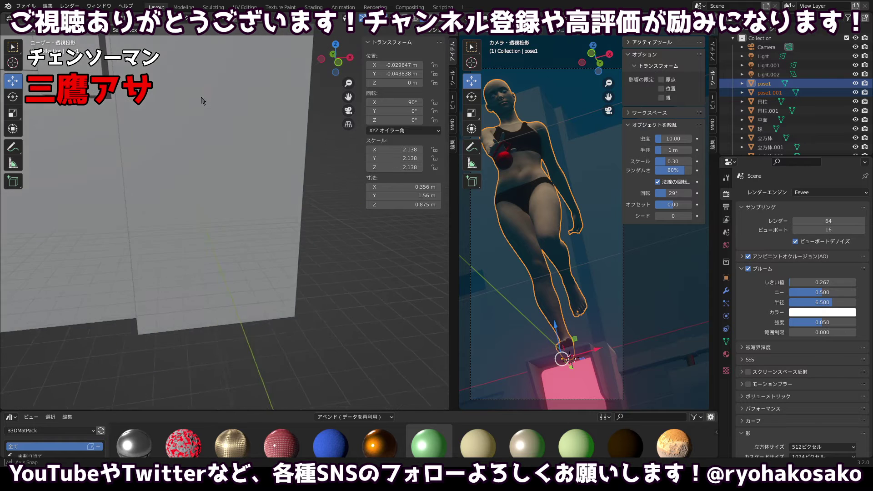
scroll(305, 222, up, 5)
scroll(290, 234, up, 2)
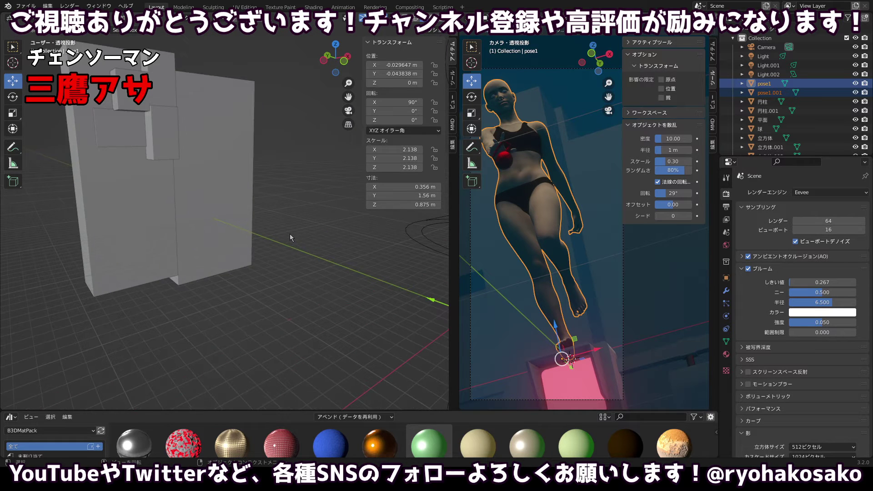
drag(290, 235, 156, 221)
scroll(245, 228, up, 10)
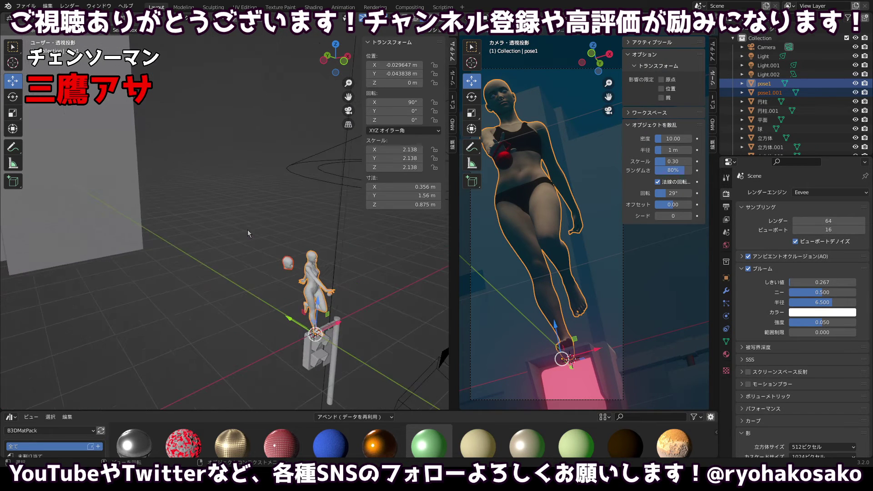
click(206, 237)
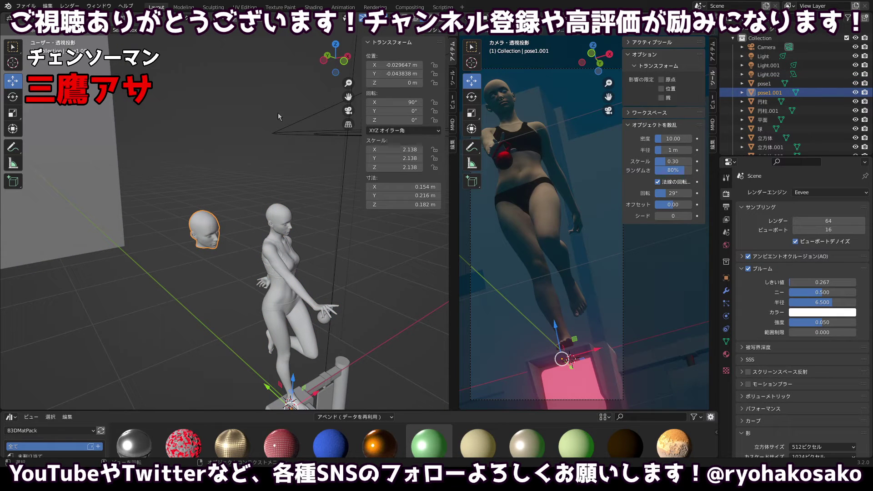
Set the head copy's origin to its geometry and move the head farther from the body along X to about -0.79 m.
click(142, 17)
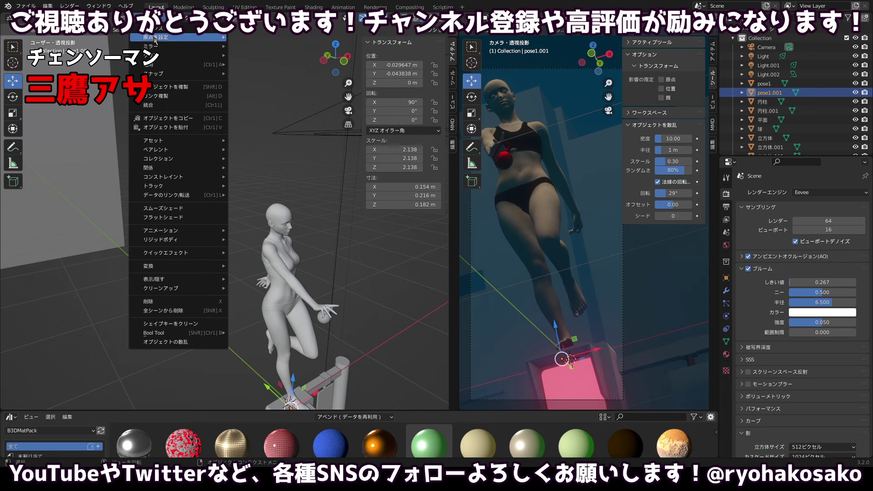
mouse_move(155, 38)
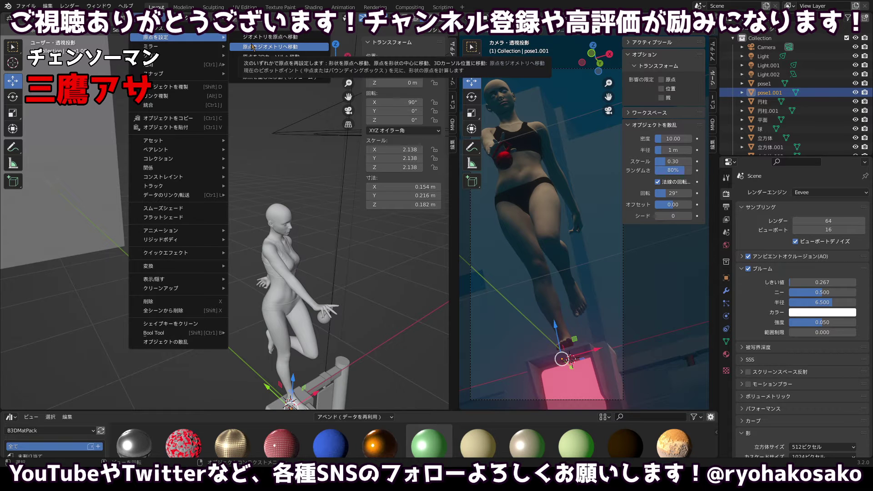
click(251, 46)
drag(243, 214, 214, 257)
key(g)
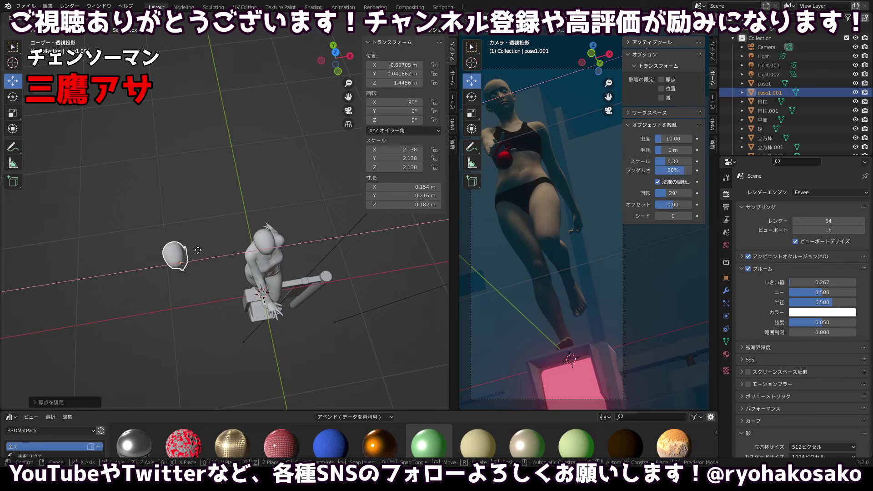
click(197, 251)
click(322, 61)
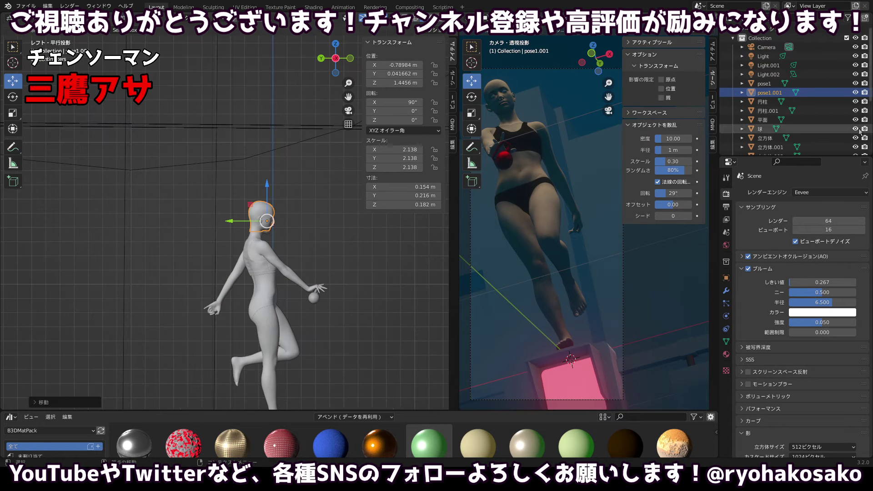
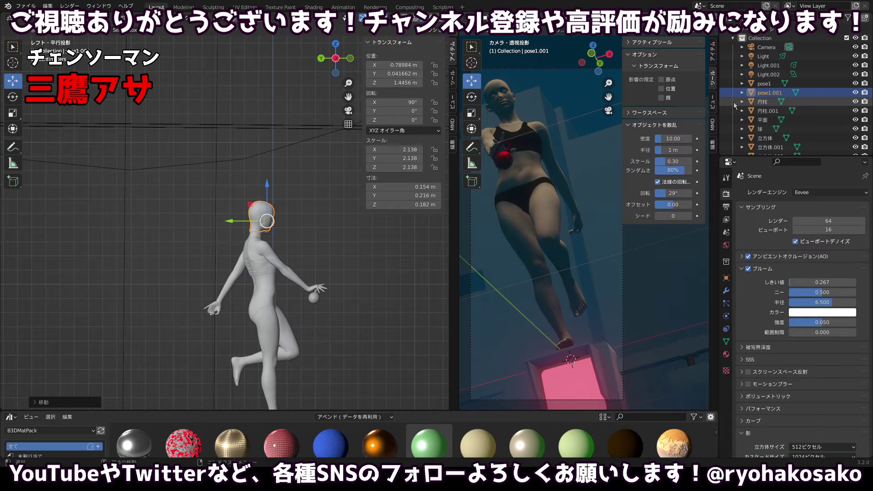
Change the colour of the spot light Light.001 from pale cream to a warmer peach tone.
click(760, 75)
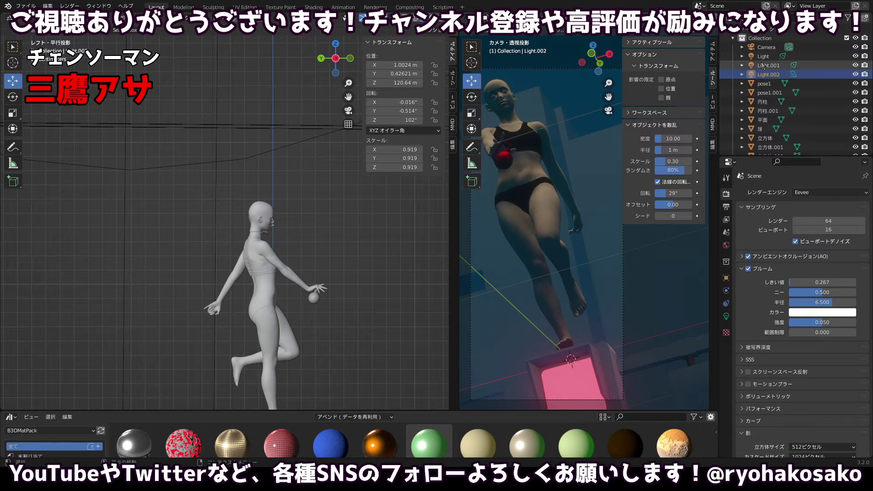
click(762, 66)
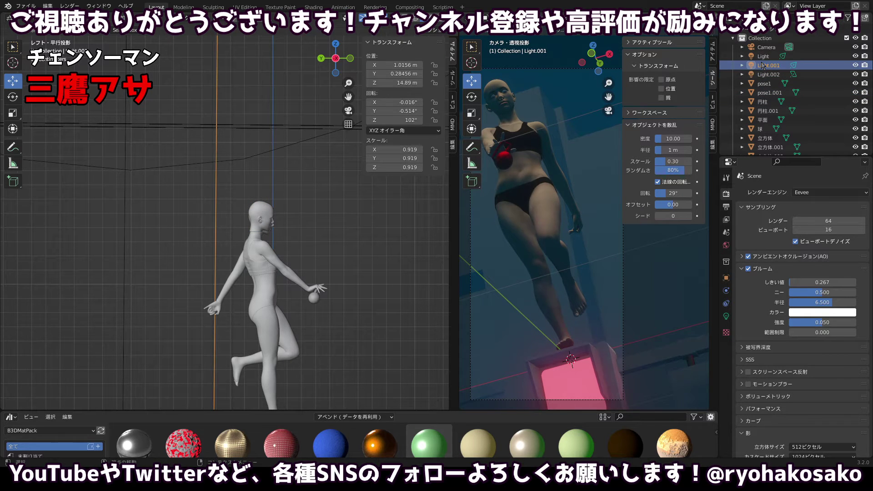
click(726, 316)
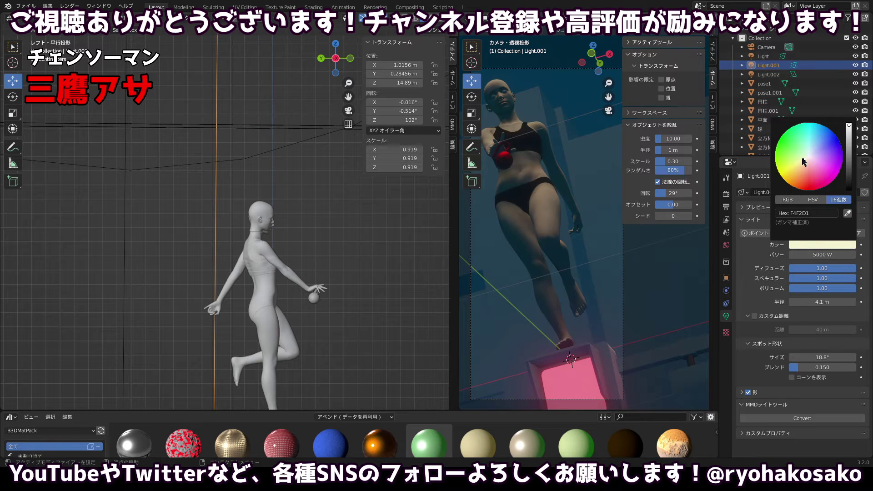
drag(803, 162, 804, 165)
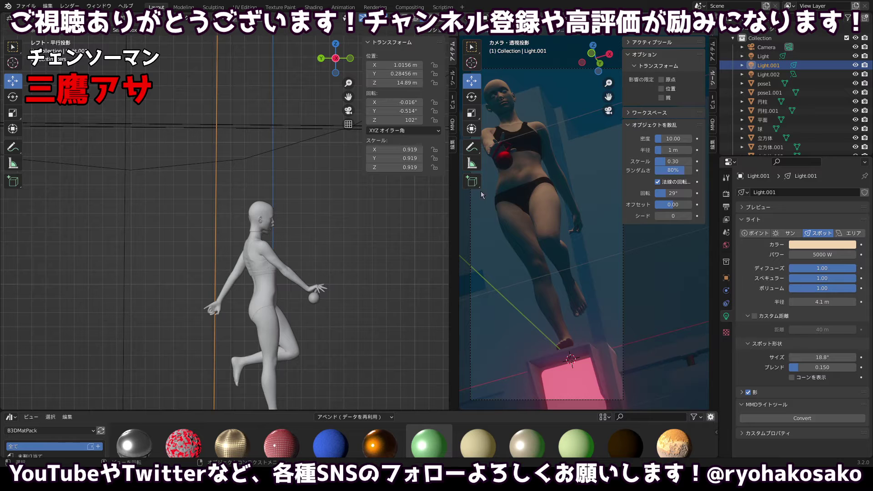
Compare the separated head with the figure in the front and left orthographic views, and select the head for a close look.
click(559, 385)
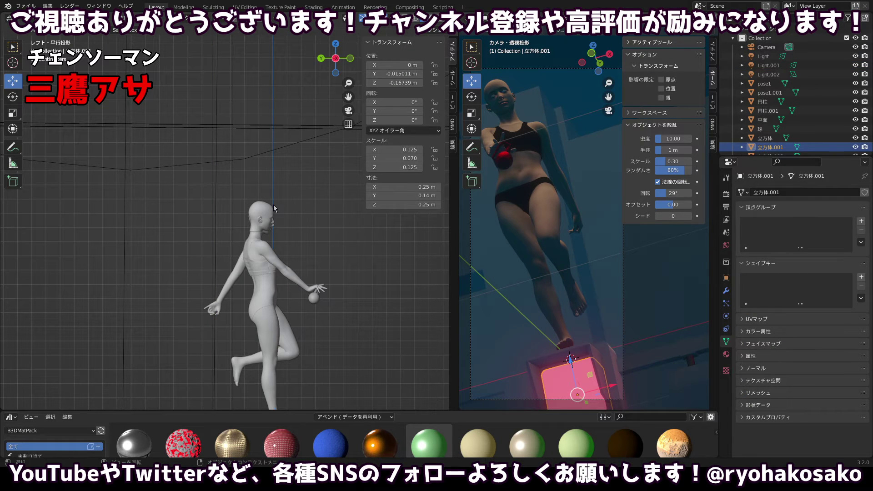
drag(278, 208, 217, 224)
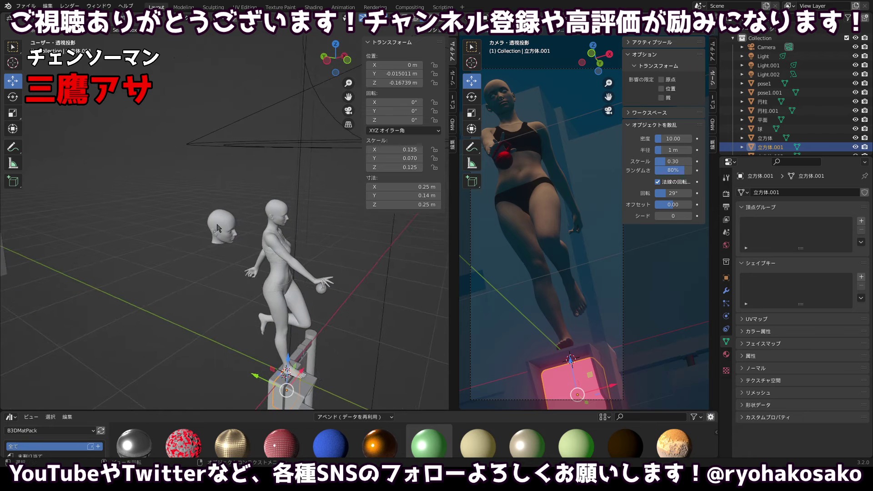
click(347, 60)
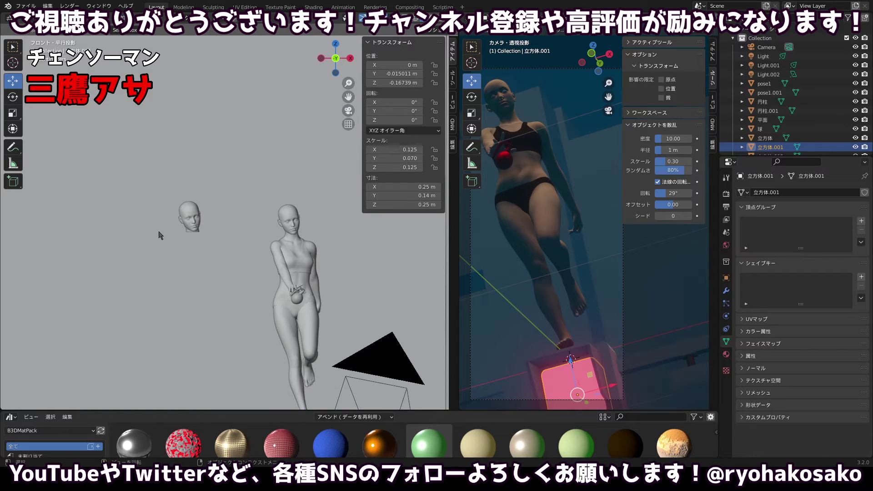
scroll(171, 230, up, 5)
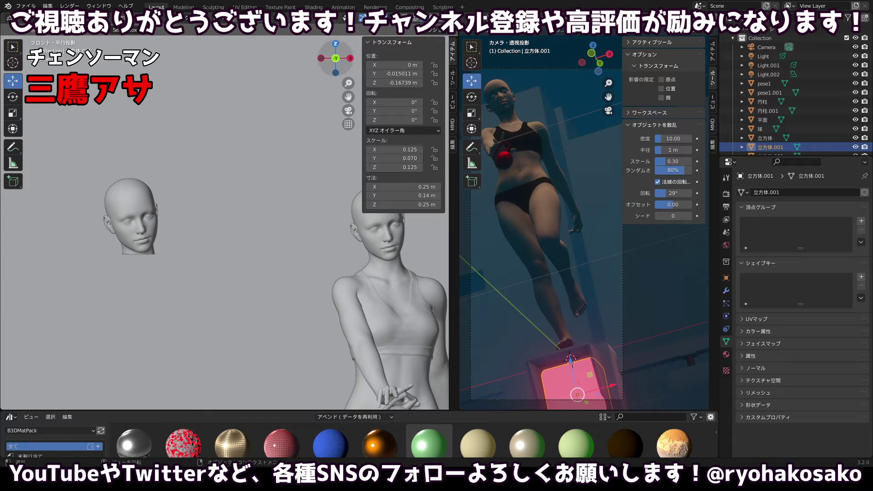
drag(321, 59, 323, 61)
click(322, 59)
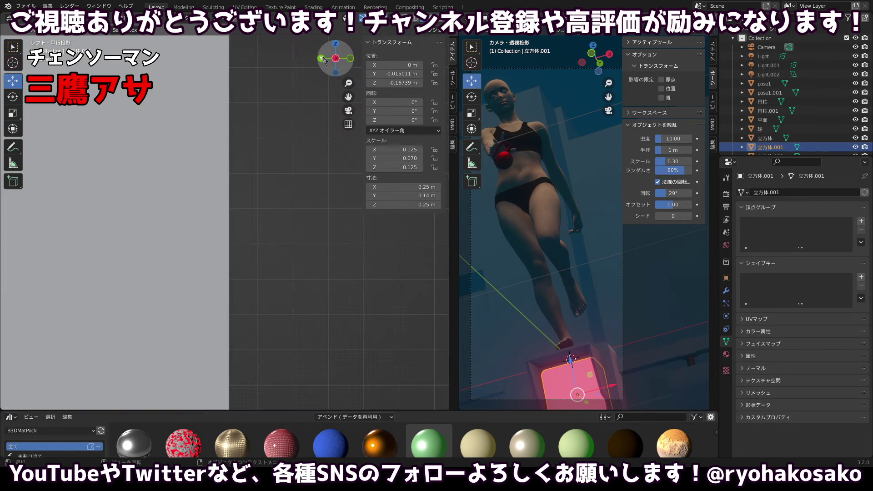
scroll(267, 176, down, 8)
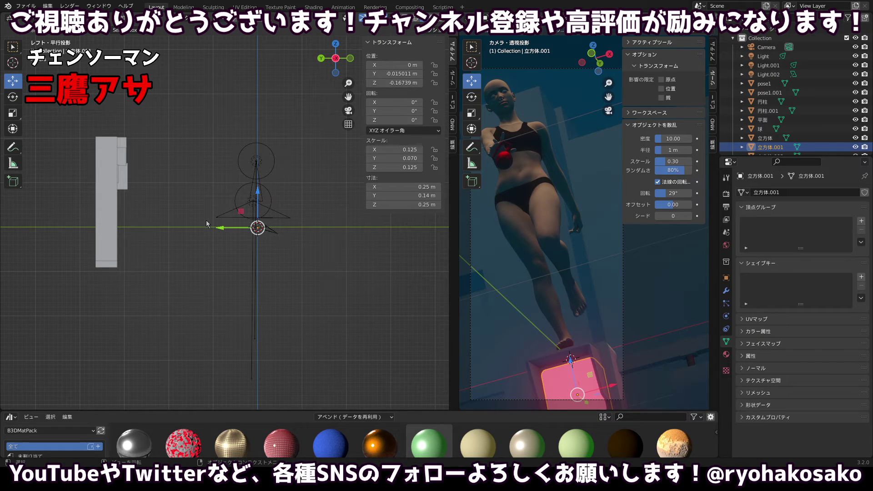
scroll(245, 203, up, 9)
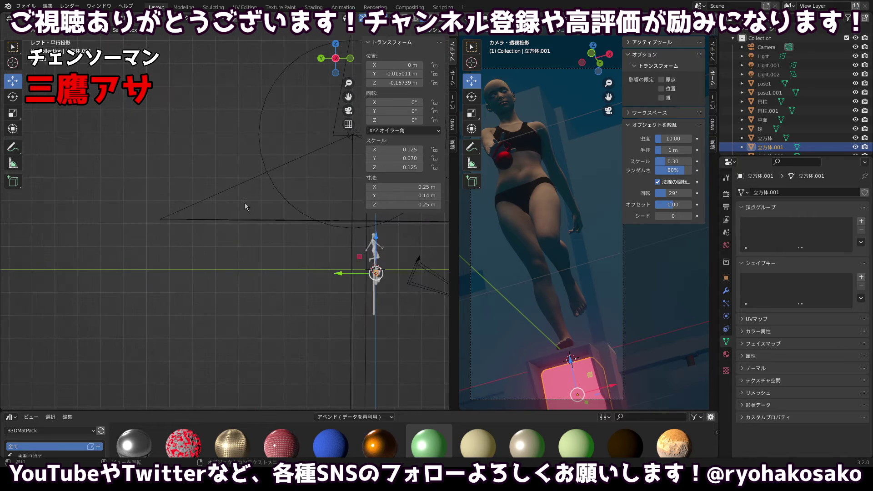
scroll(245, 201, down, 4)
scroll(245, 201, up, 4)
drag(312, 241, 307, 242)
scroll(271, 243, right, 3)
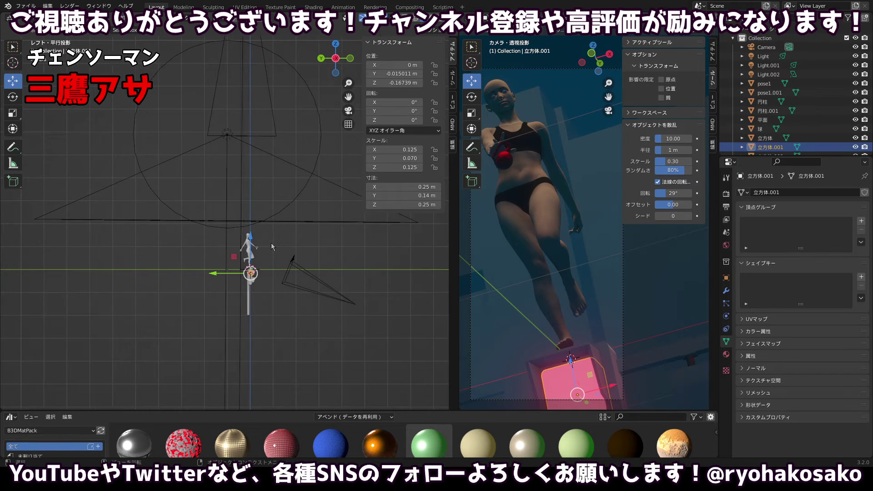
scroll(261, 249, up, 10)
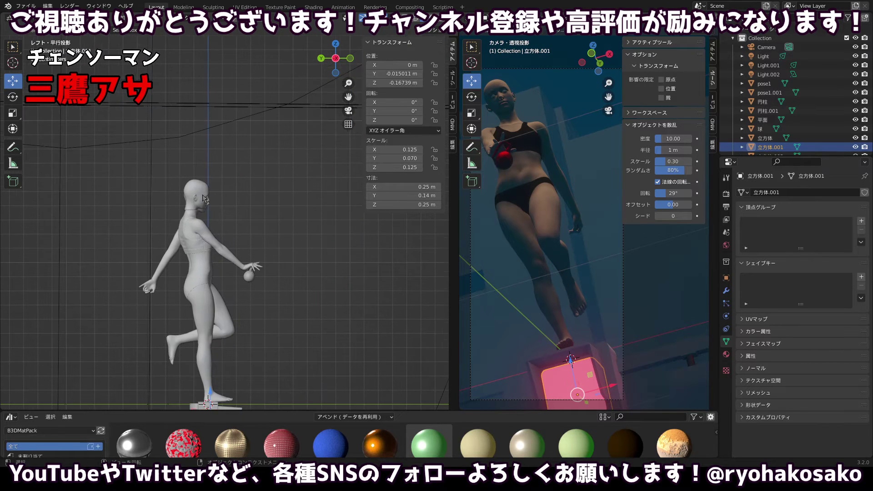
click(188, 196)
scroll(176, 167, up, 5)
drag(176, 167, 268, 213)
Add a cylinder mesh and scale it down uniformly to about 0.069.
click(120, 18)
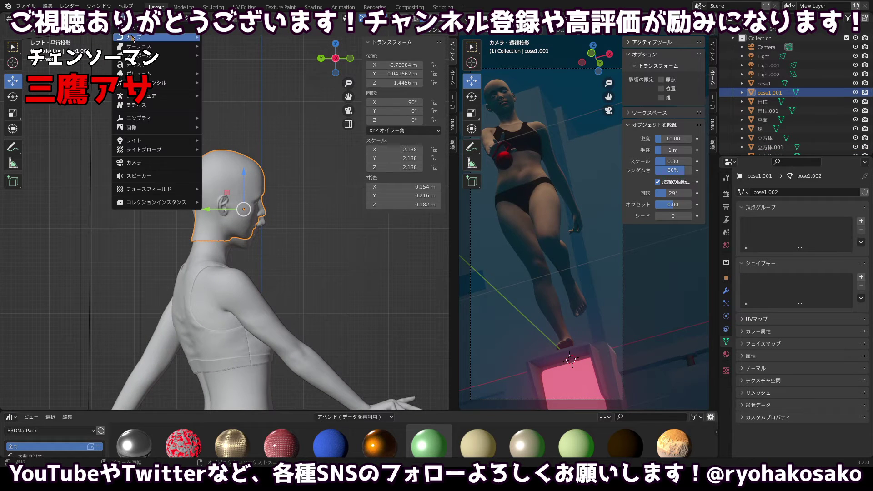
mouse_move(133, 29)
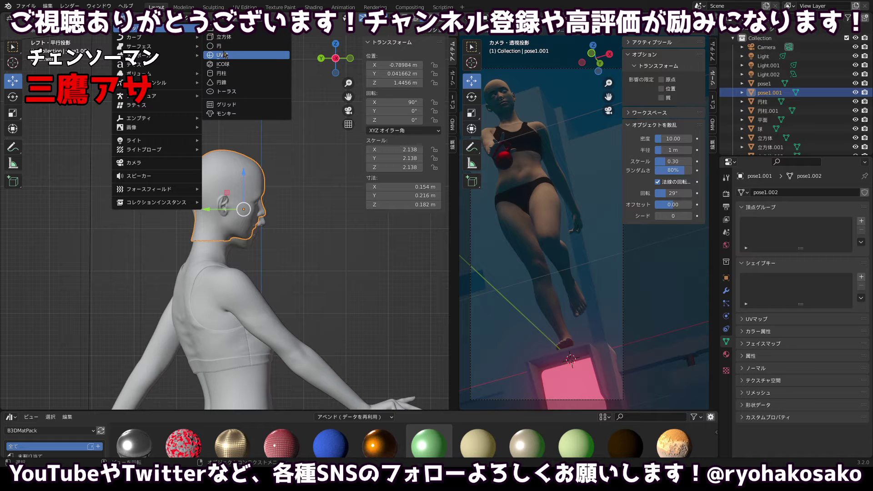
click(225, 73)
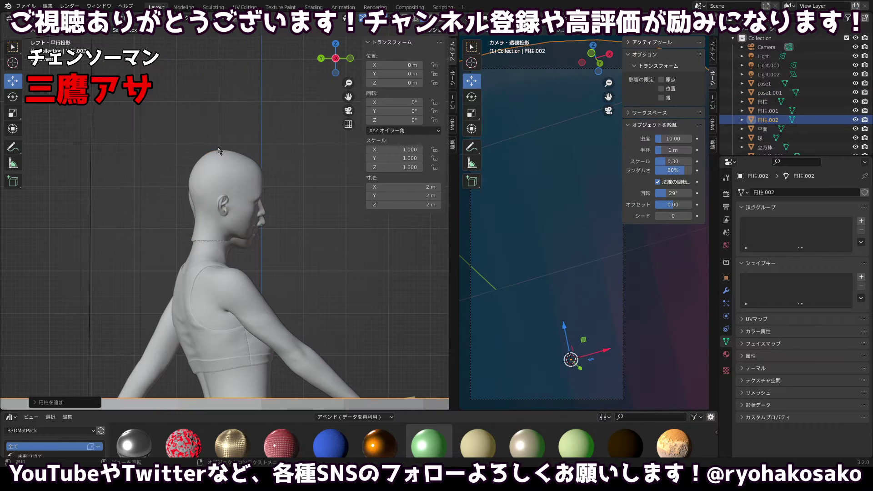
scroll(218, 146, down, 10)
key(s)
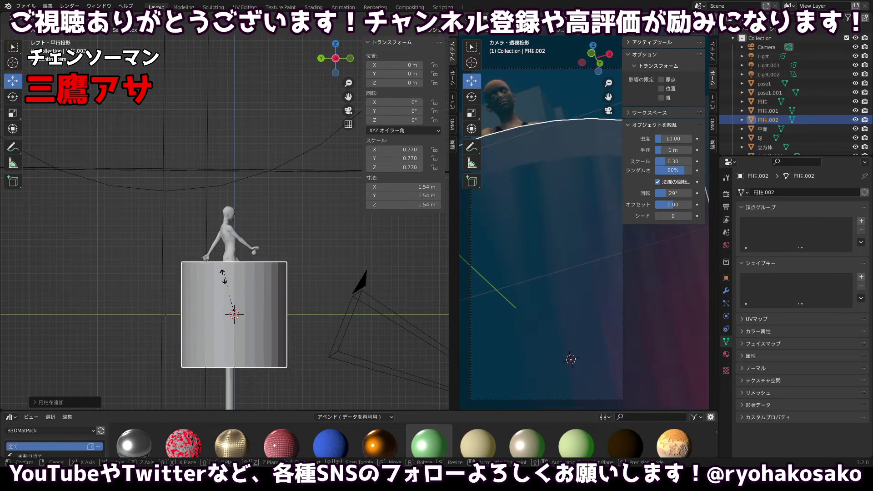
click(234, 313)
Move the new cylinder up to about Z 1.595 m and across to about X -0.825 m, near the separated head.
key(g)
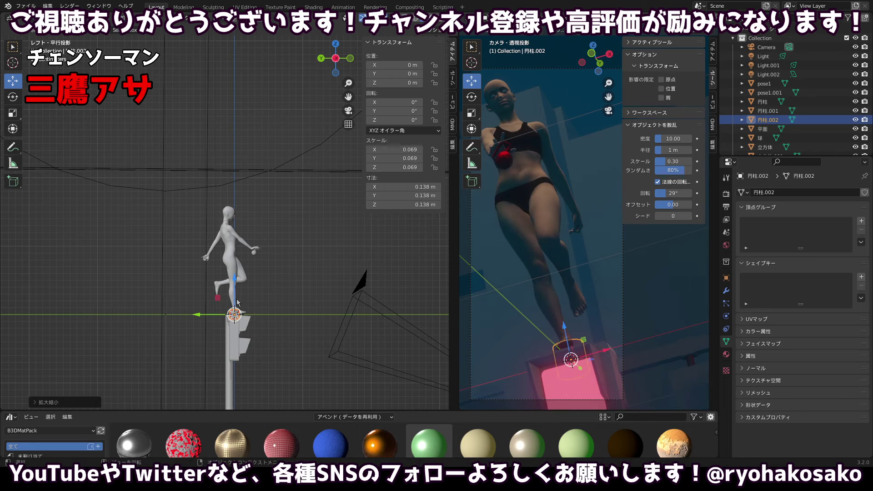
key(z)
click(237, 160)
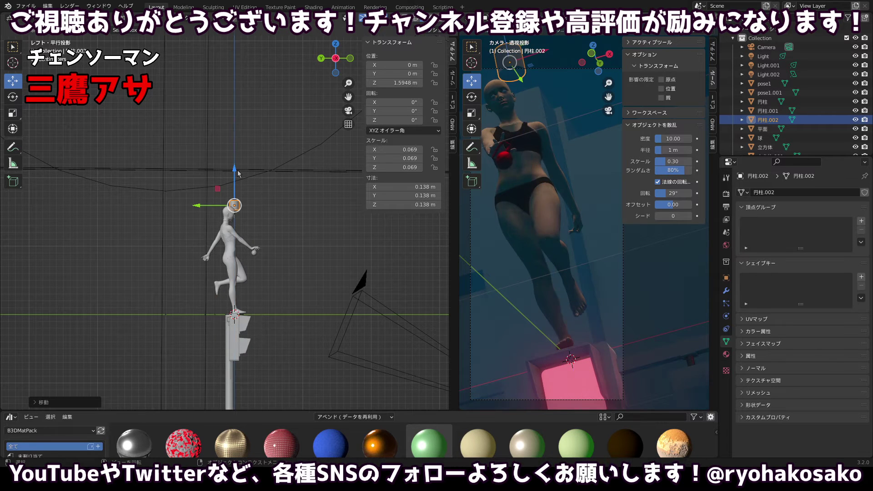
scroll(295, 93, up, 7)
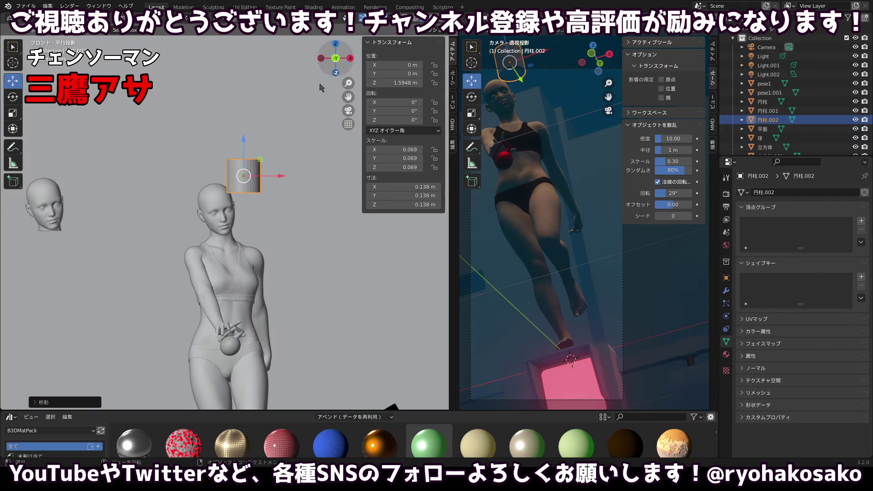
click(350, 59)
key(g)
key(x)
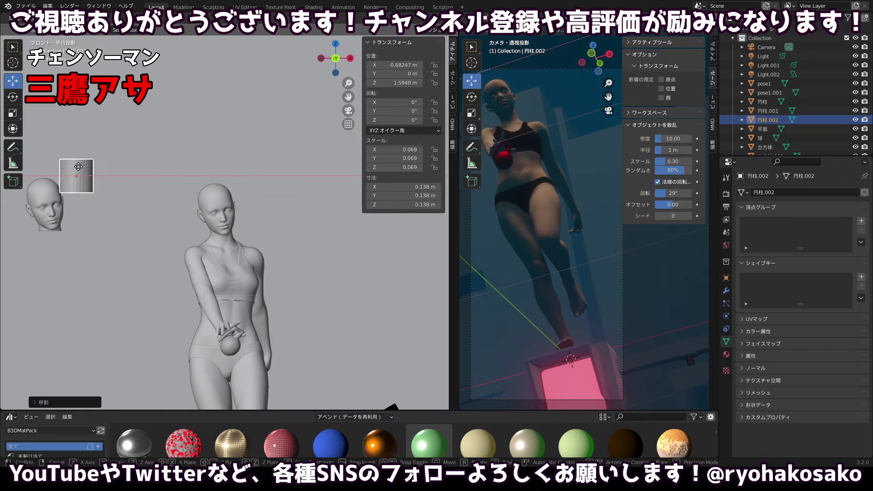
click(74, 158)
Move the cylinder along Y to about 0.087 m over the separated head and stretch its Z scale to about 0.152.
click(320, 59)
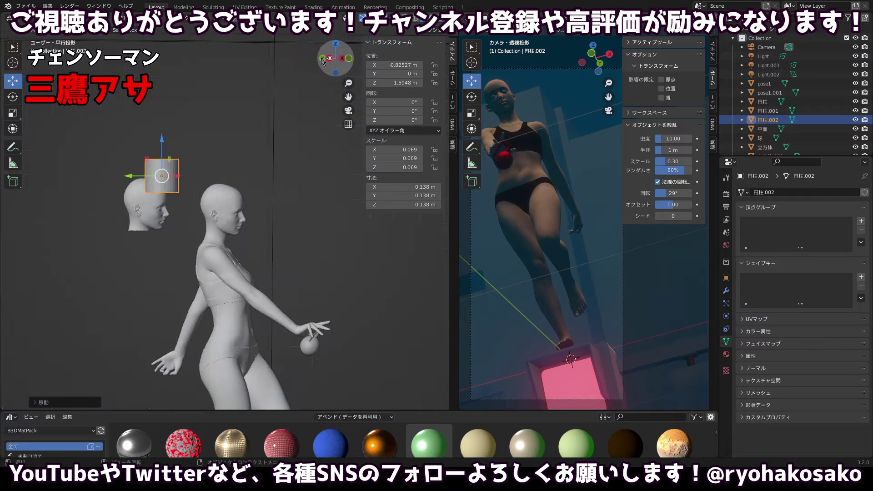
scroll(245, 167, up, 2)
drag(218, 177, 196, 176)
key(a)
click(226, 182)
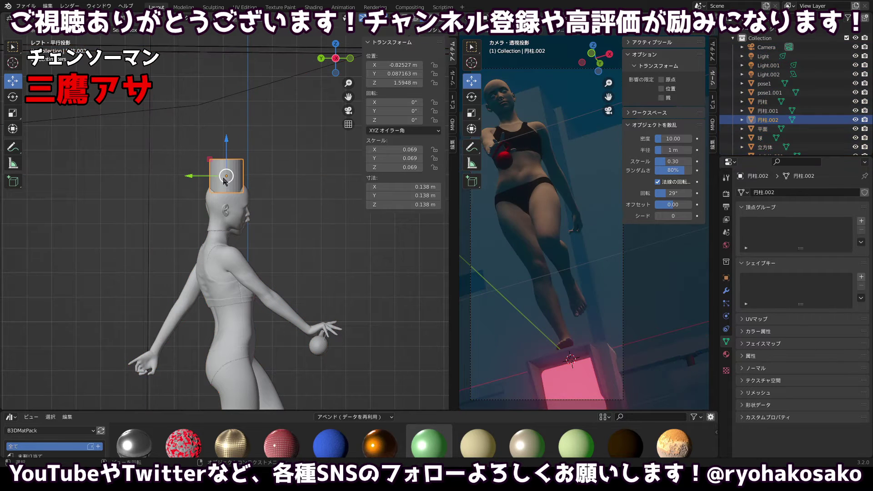
key(s)
key(z)
click(219, 176)
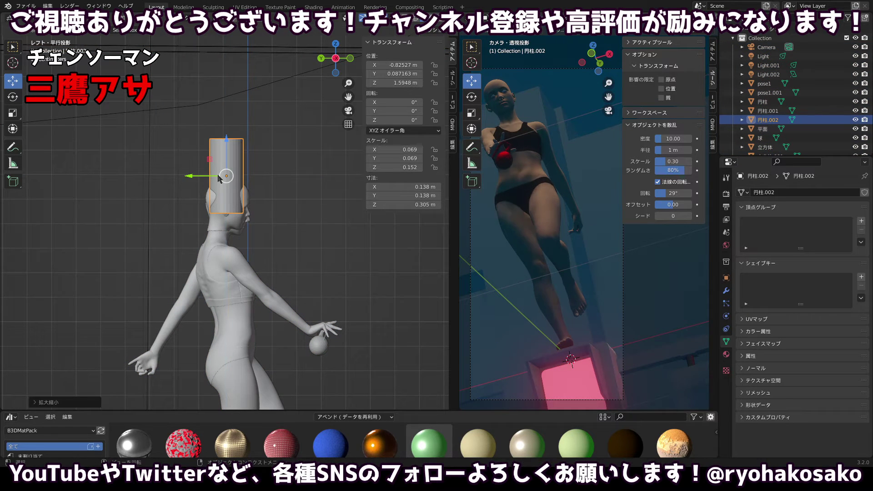
Thin the cylinder over the separated head to a scale of about 0.015 in X and Y.
key(s)
key(y)
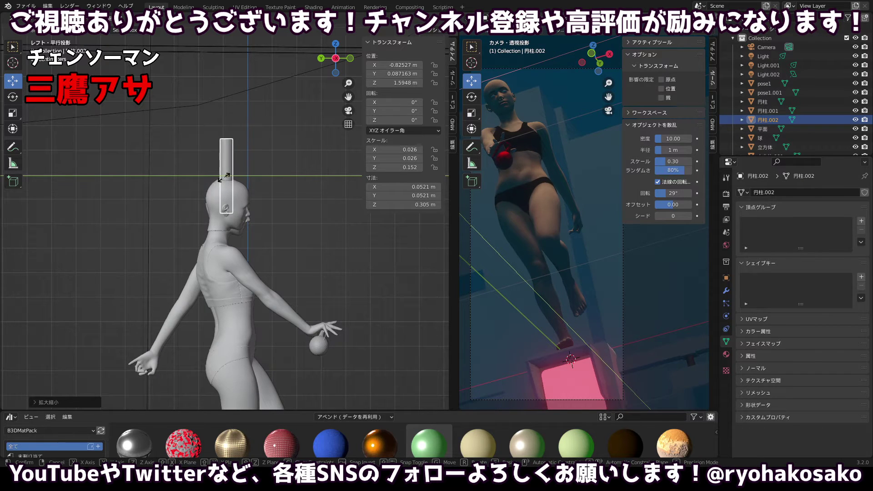
click(226, 179)
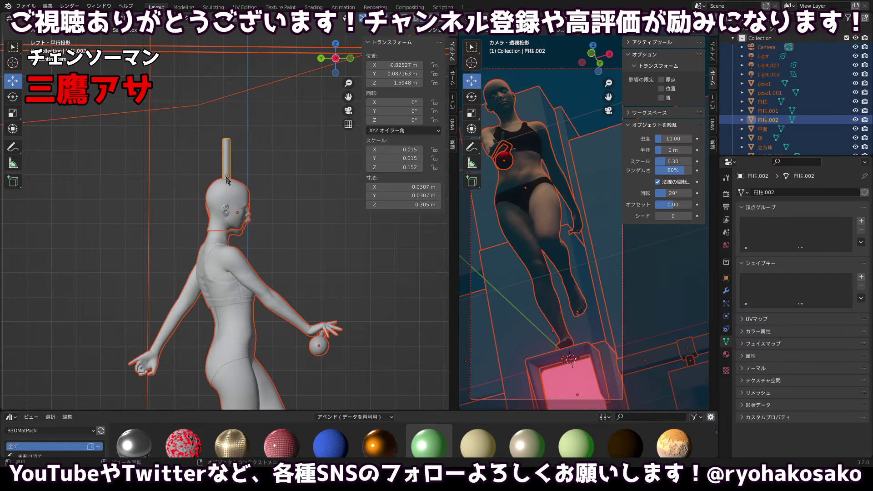
key(a)
key(s)
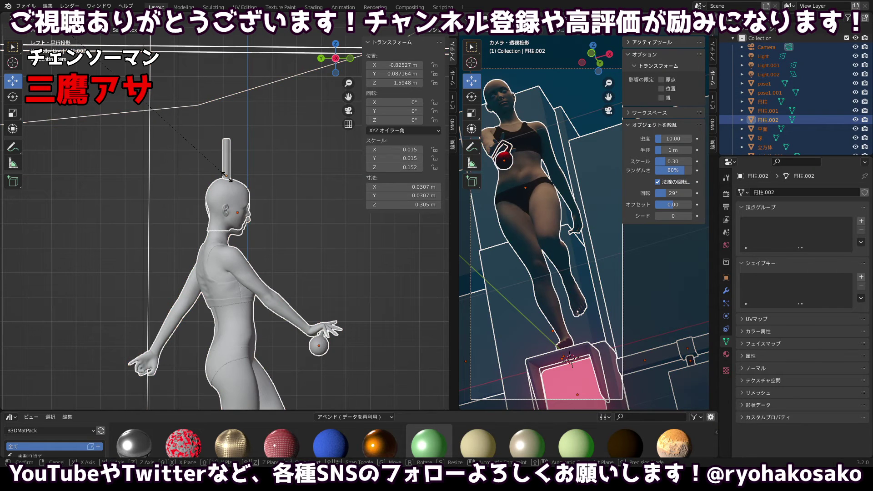
click(224, 174)
click(229, 169)
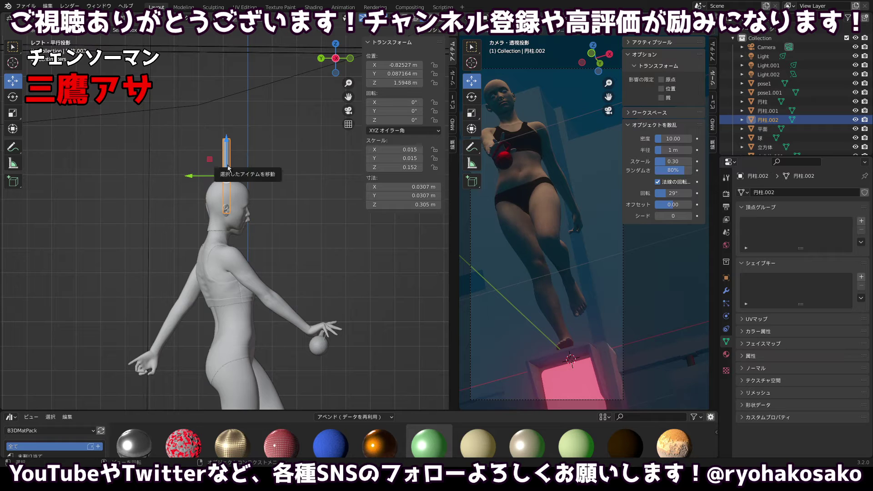
Shorten the cylinder to a Z scale of about 0.107 and raise it to about Z 1.61 m.
key(s)
key(z)
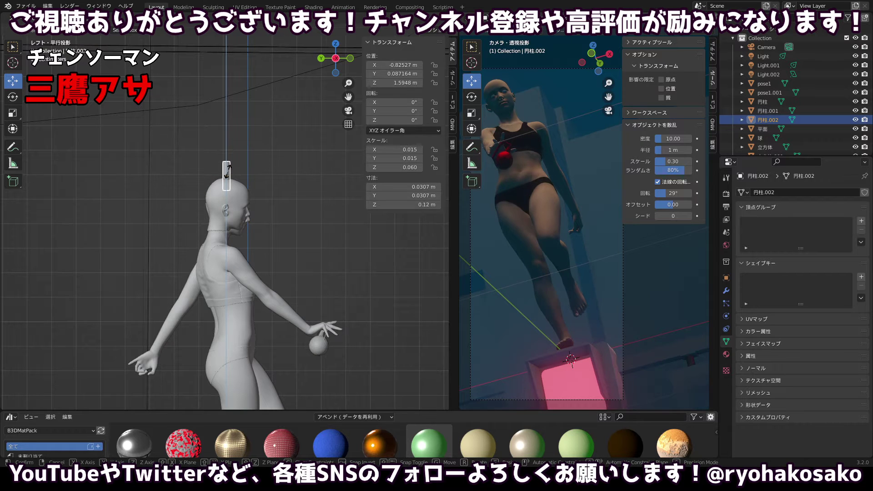
click(229, 176)
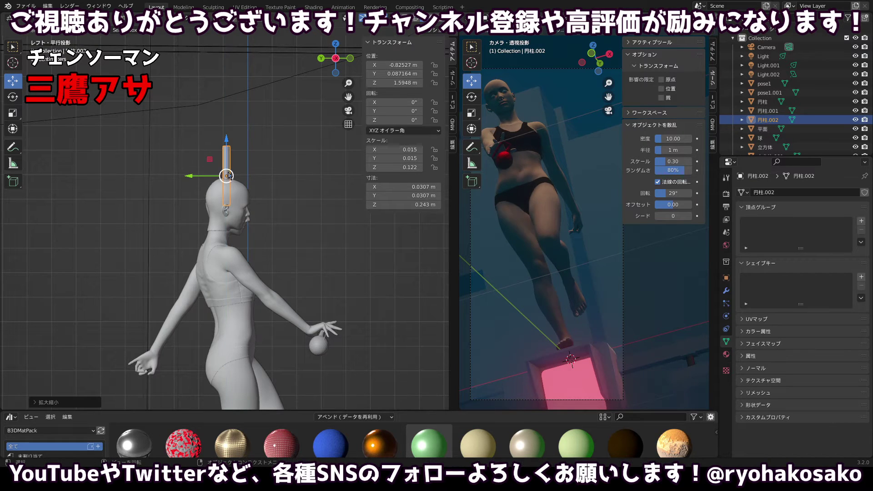
mouse_move(227, 160)
mouse_down()
mouse_move(226, 149)
mouse_move(232, 169)
mouse_up()
key(s)
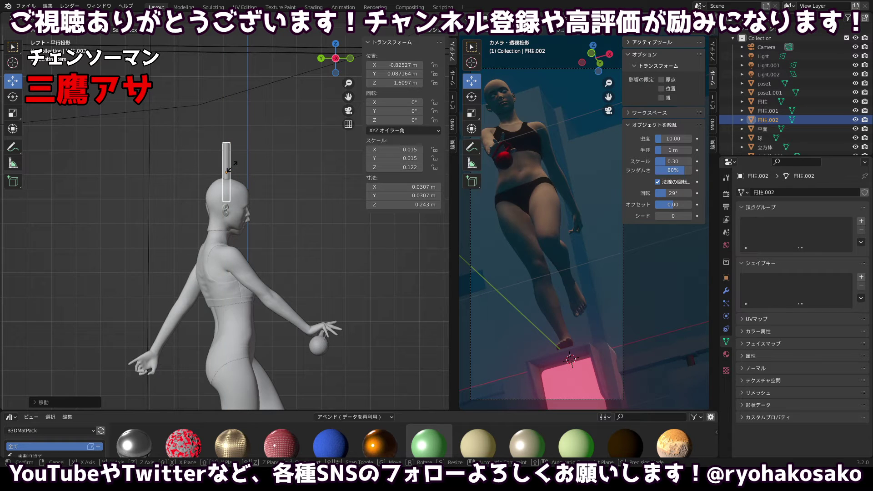
key(z)
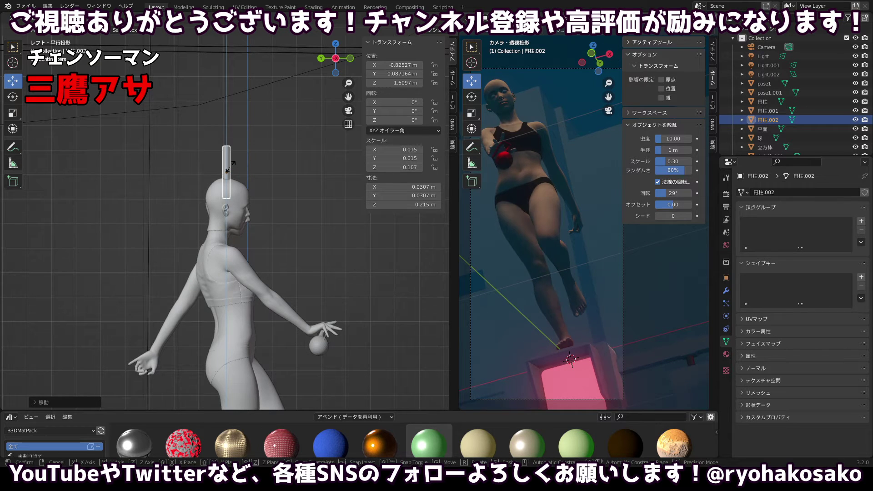
click(231, 166)
Thin the cylinder to about 0.011 in X and Y and shift it along X to about -0.809 m.
key(s)
key(shift+z)
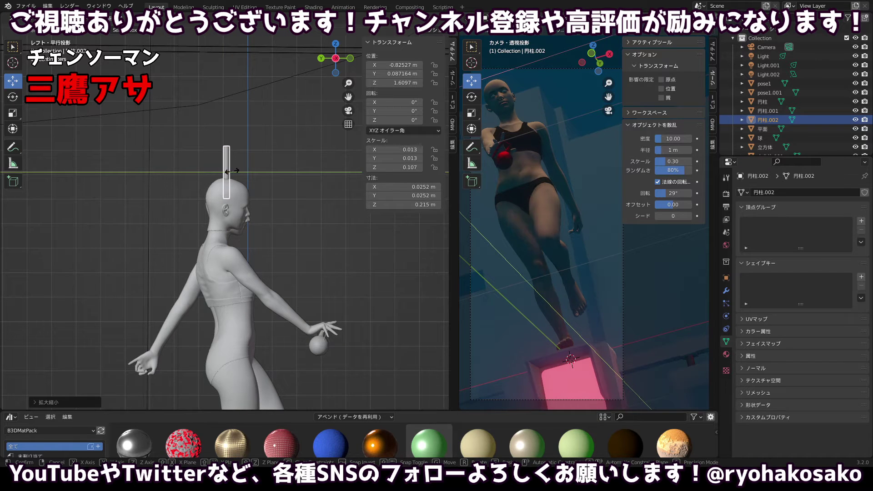
click(229, 171)
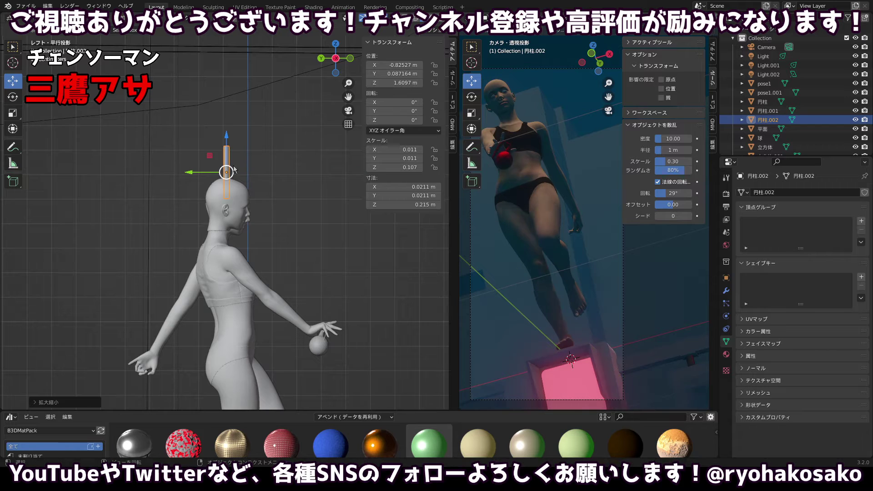
click(350, 59)
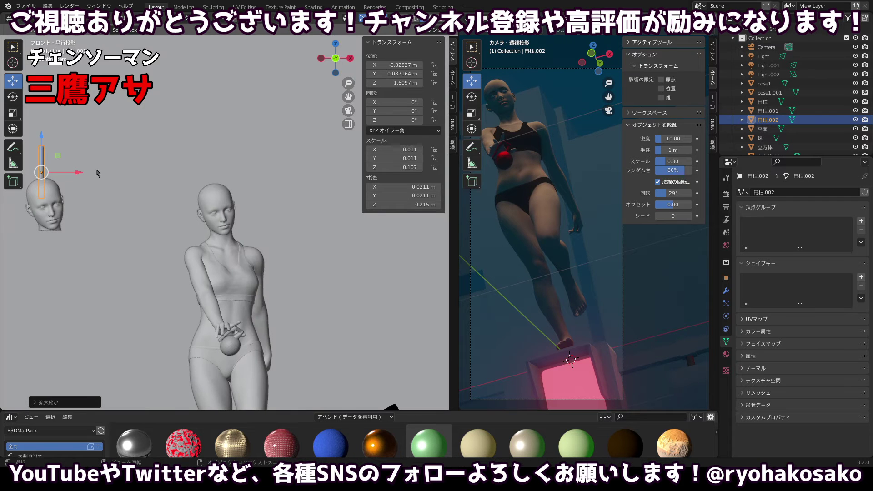
drag(83, 176, 87, 176)
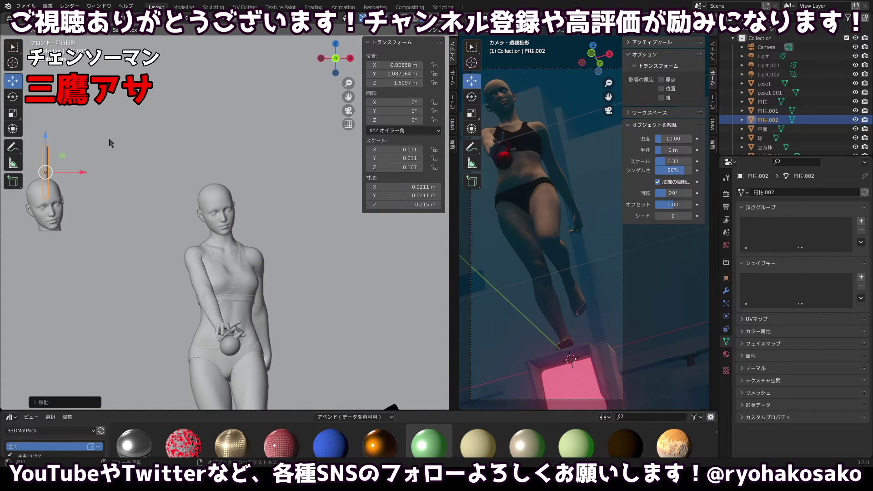
Tilt the separated head about 14° around its Y rotation axis in the front view.
click(55, 208)
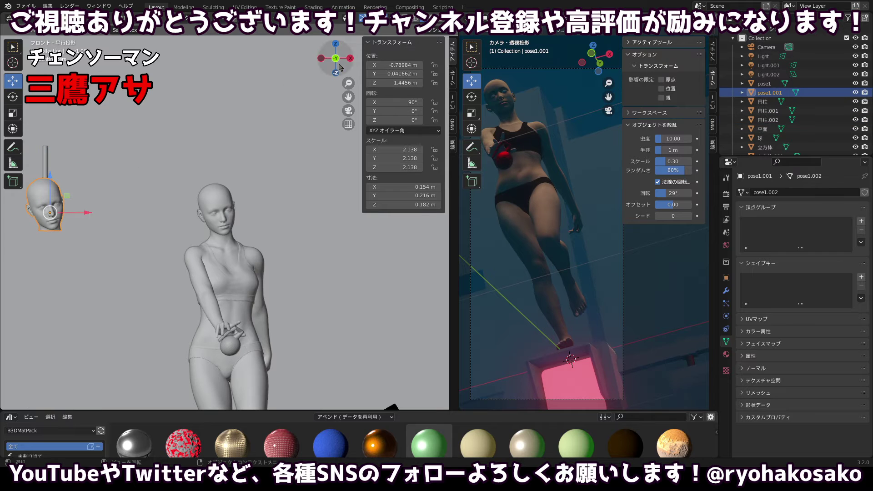
drag(162, 146, 216, 147)
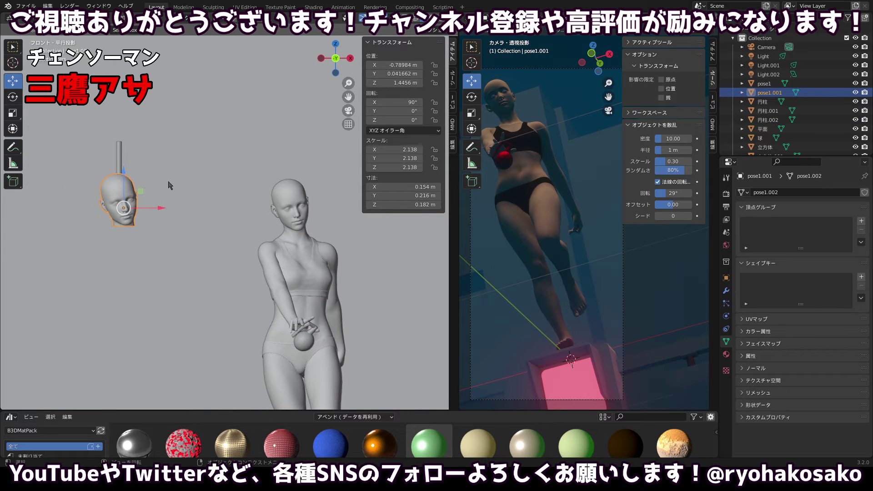
key(r)
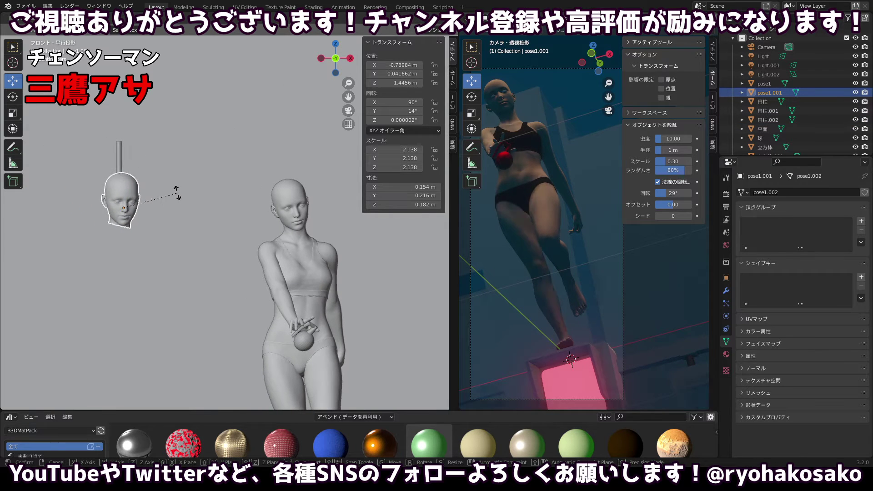
click(177, 193)
Move the thin cylinder along X to about -0.794 m, over the tilted head.
click(120, 156)
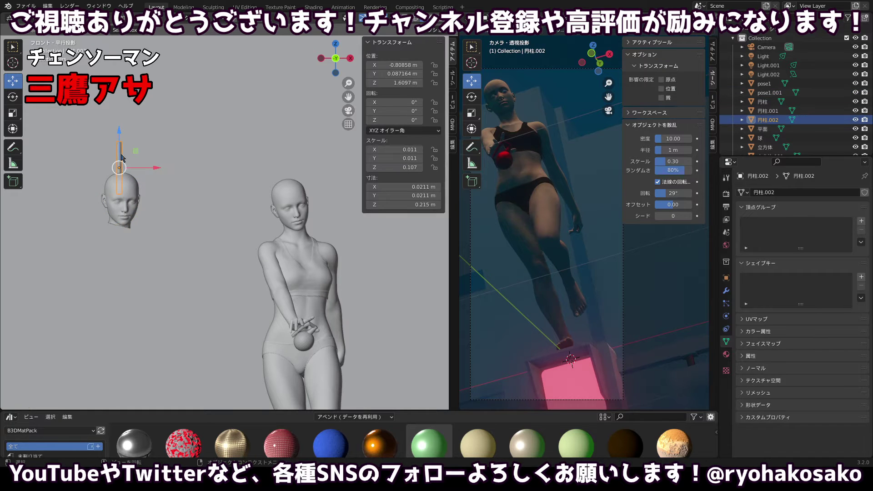
key(g)
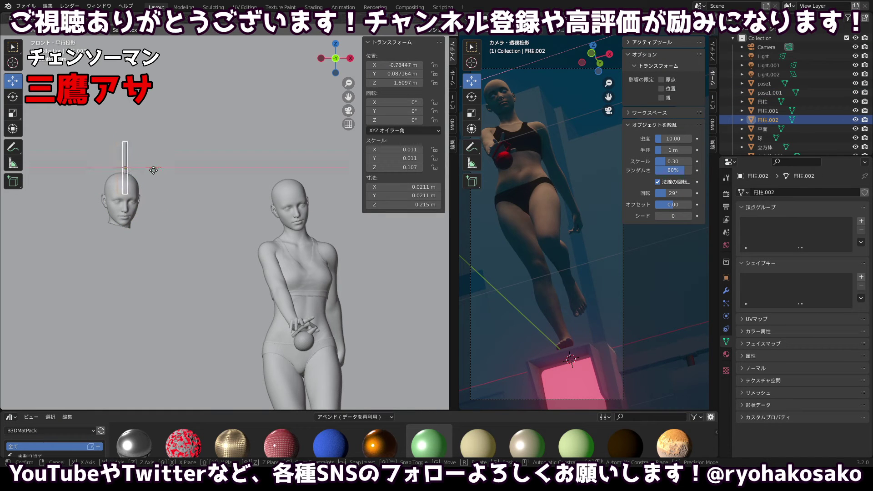
click(153, 170)
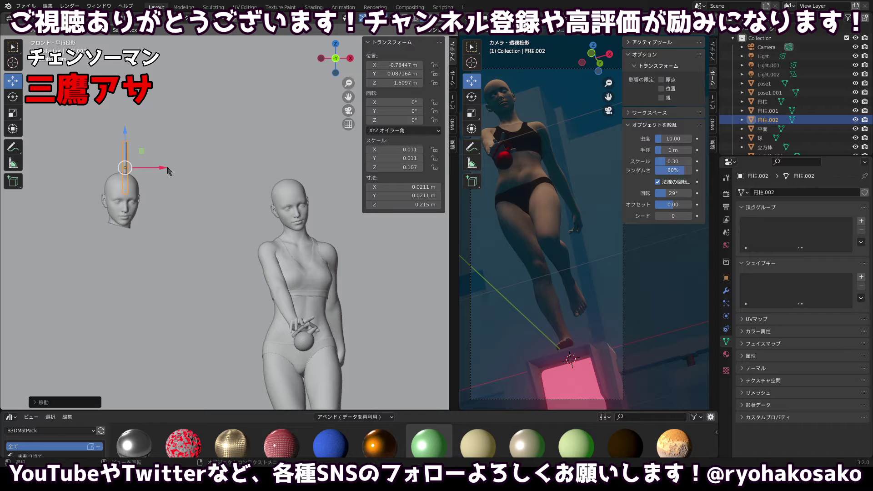
drag(169, 171, 159, 166)
Move the cylinder along Y to about 0.114 m in the left orthographic view.
click(321, 58)
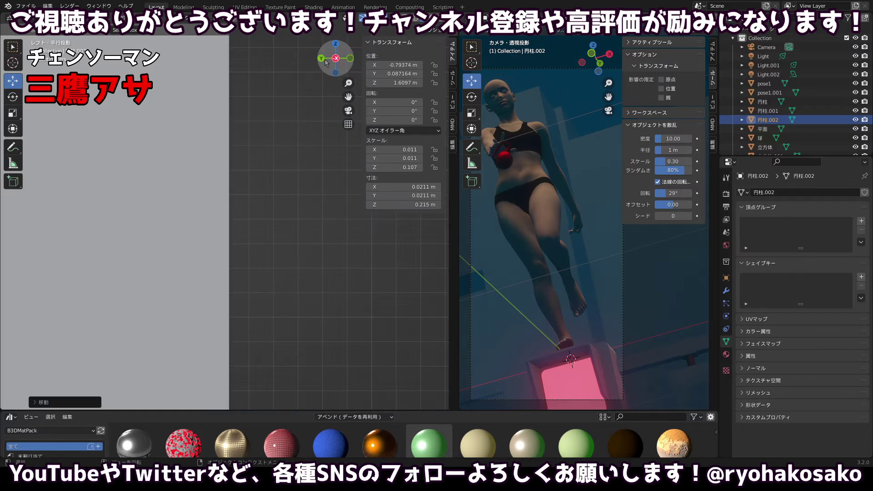
scroll(267, 145, down, 10)
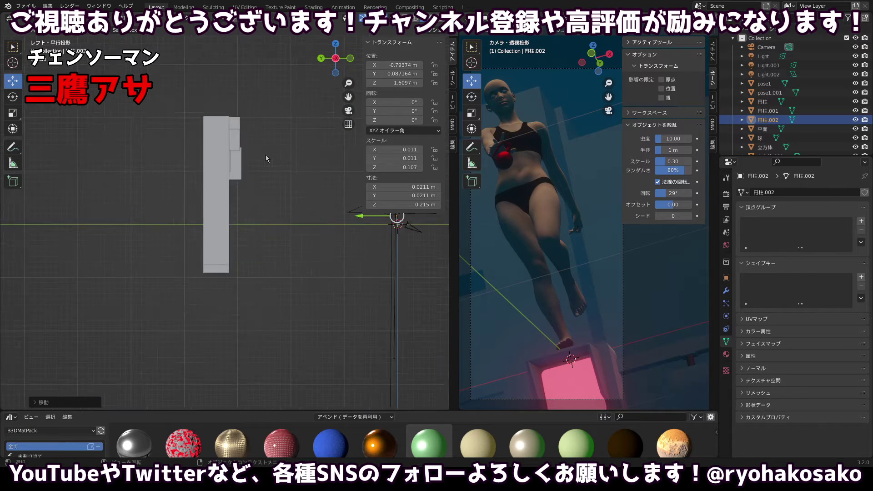
scroll(209, 195, down, 8)
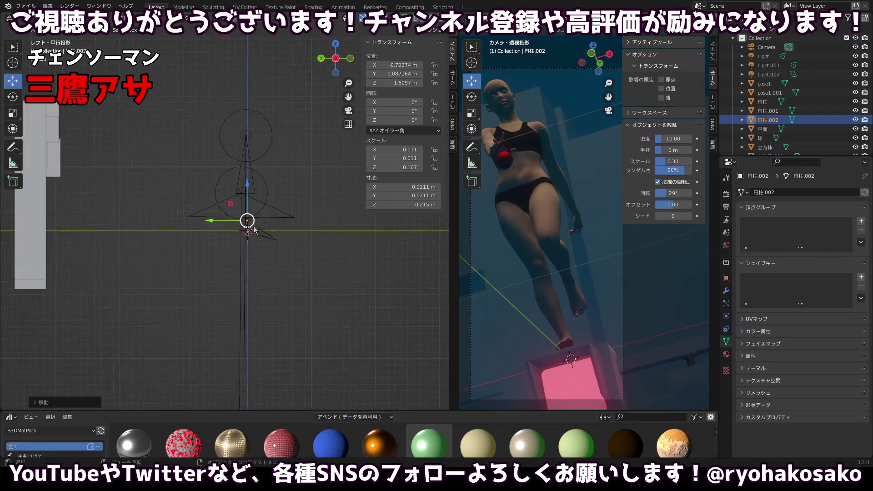
scroll(289, 240, up, 9)
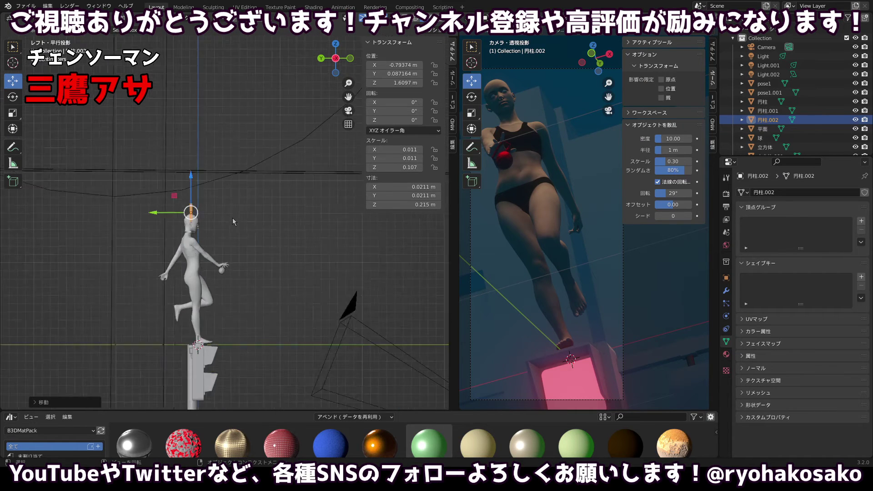
drag(118, 208, 113, 208)
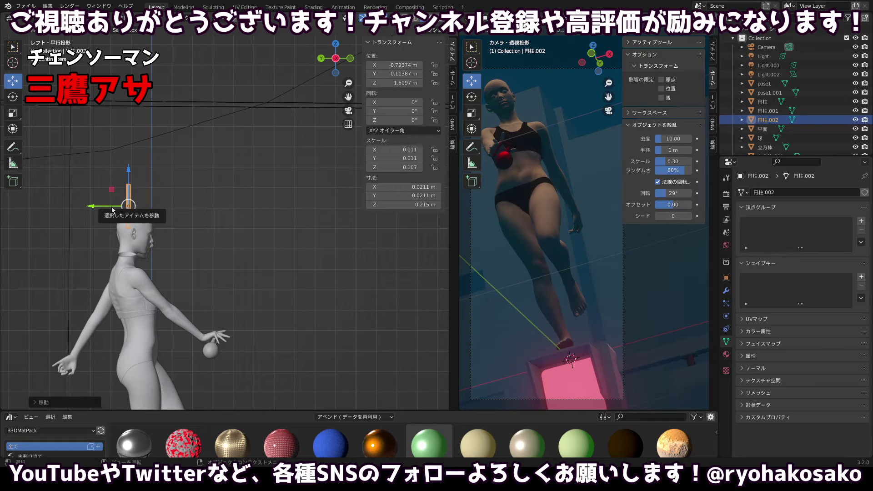
Add a cube mesh and scale it down uniformly to about 0.413.
drag(198, 216, 242, 164)
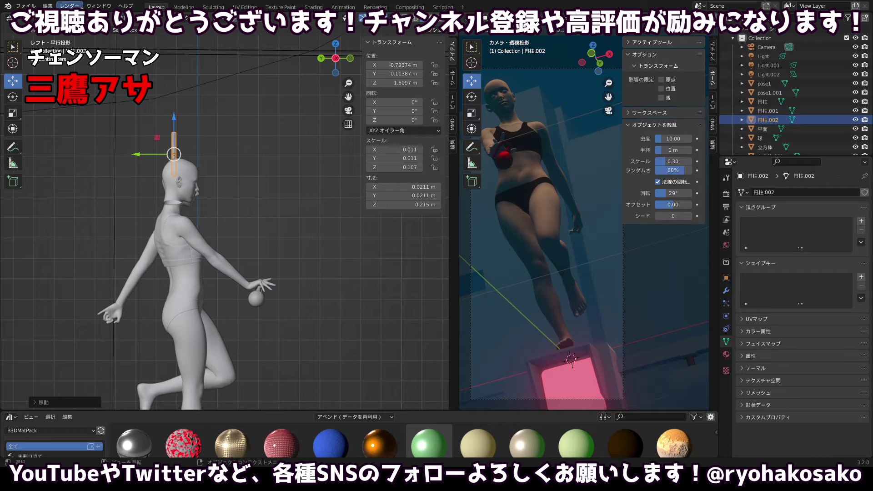
key(shift+a)
mouse_move(191, 29)
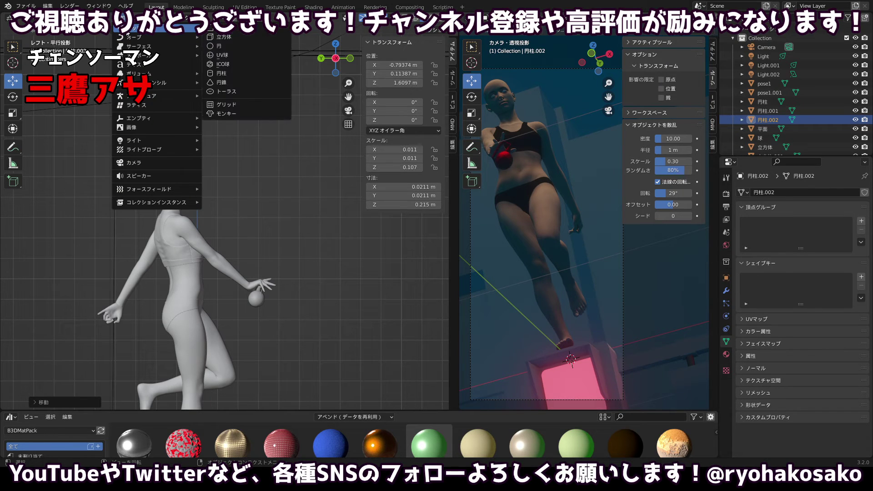
click(211, 38)
key(s)
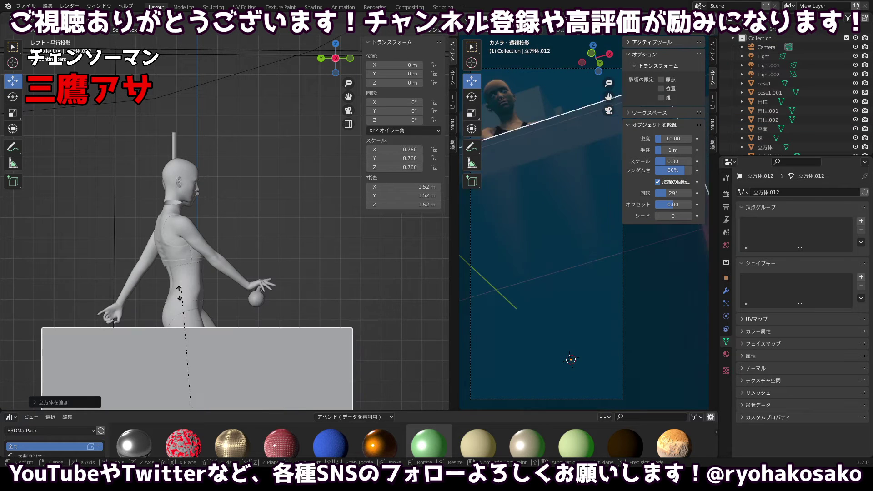
click(202, 296)
Move the cube below the separated head, to about X -0.808 m and Z 0.892 m.
scroll(202, 296, down, 5)
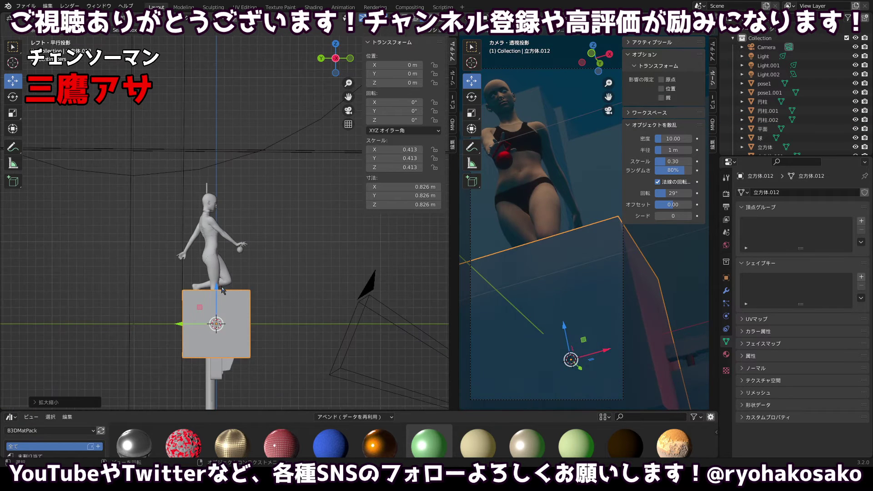
click(350, 58)
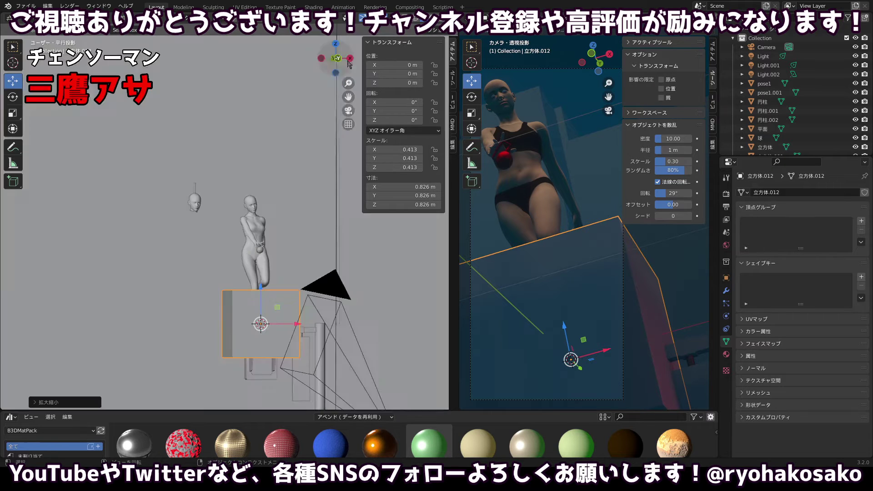
key(g)
key(x)
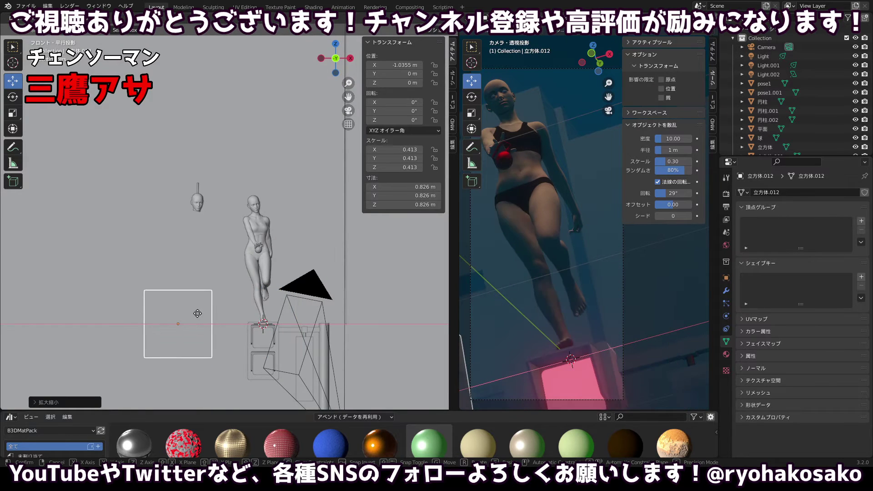
click(207, 296)
drag(198, 286, 196, 220)
Narrow the cube along X to a scale of about -0.112, making it roughly 0.225 m wide.
key(s)
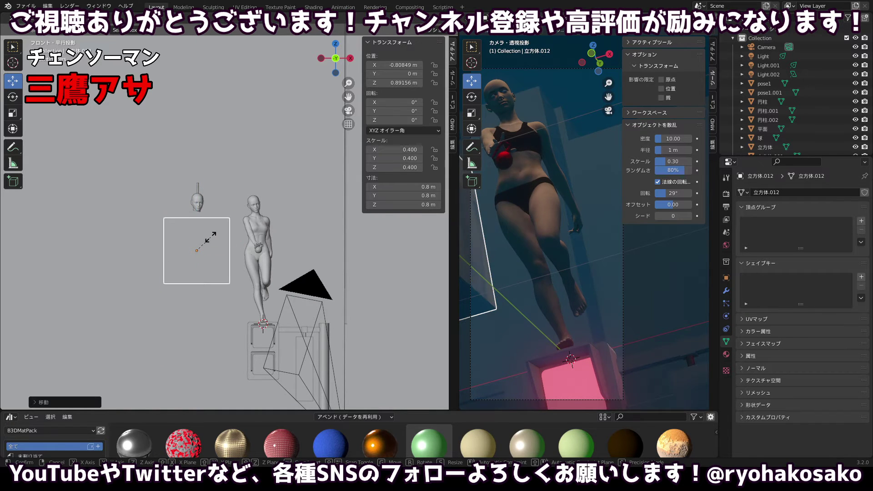
key(x)
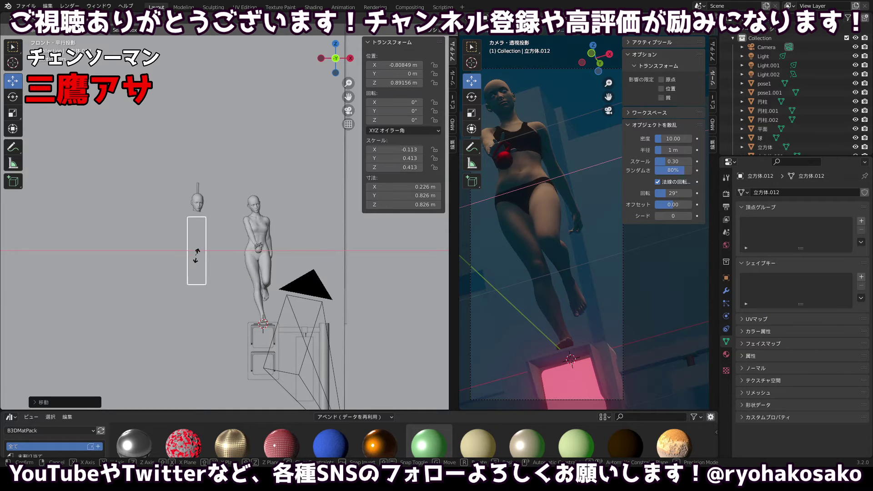
click(198, 257)
scroll(197, 253, up, 5)
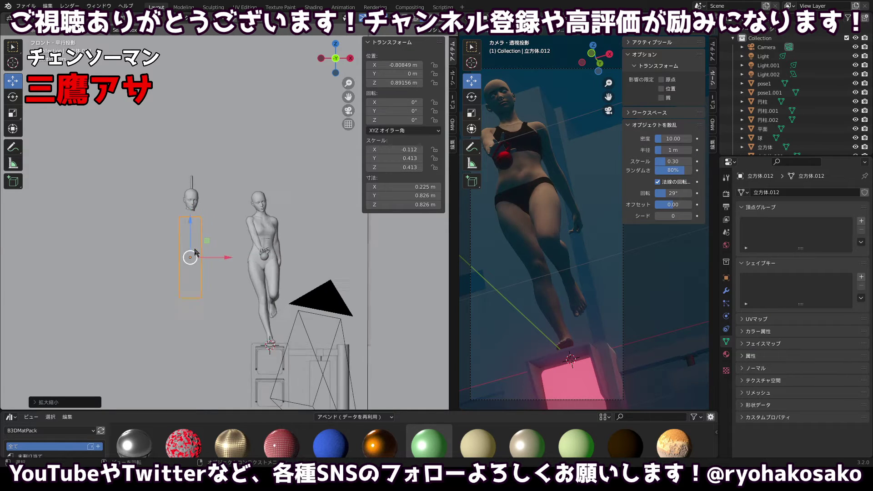
drag(197, 253, 281, 200)
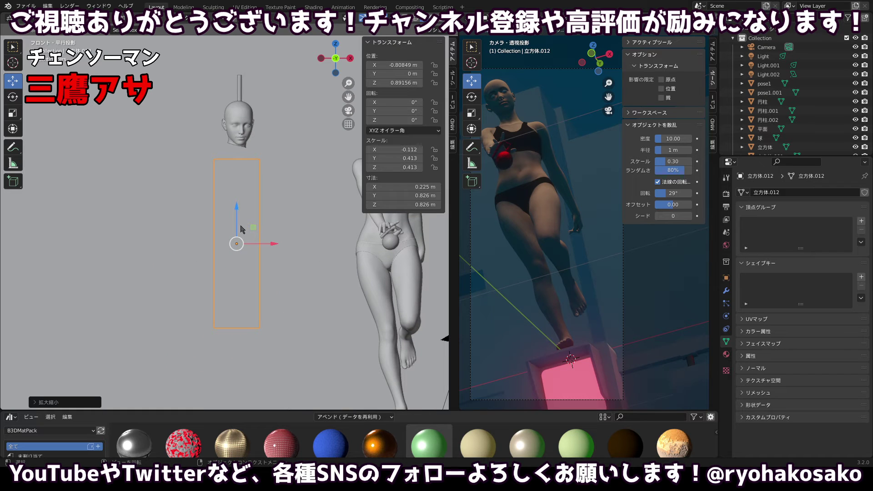
key(s)
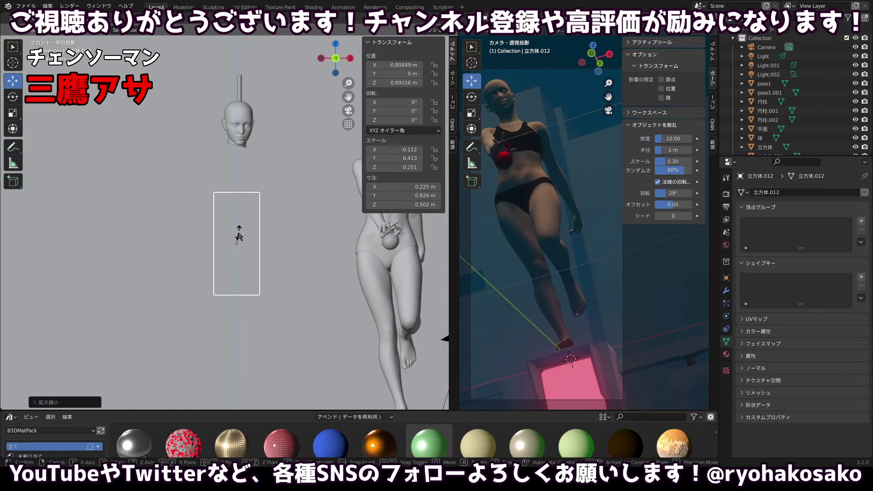
right_click(238, 235)
key(s)
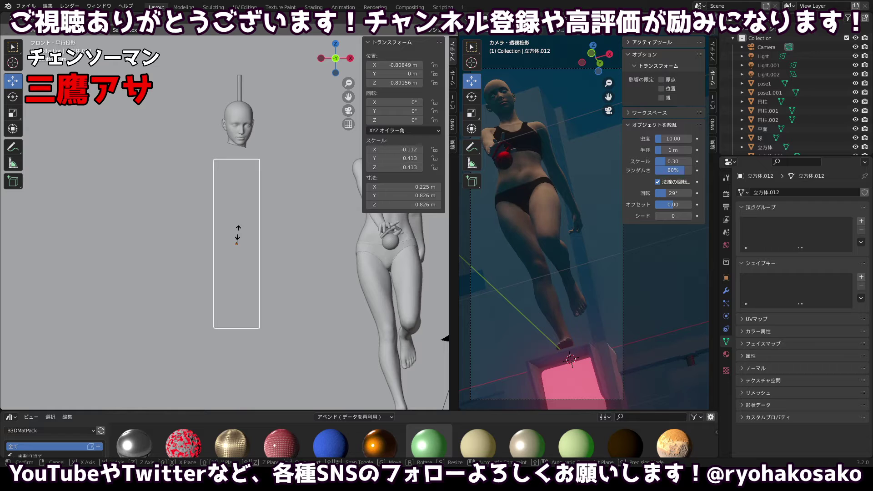
key(z)
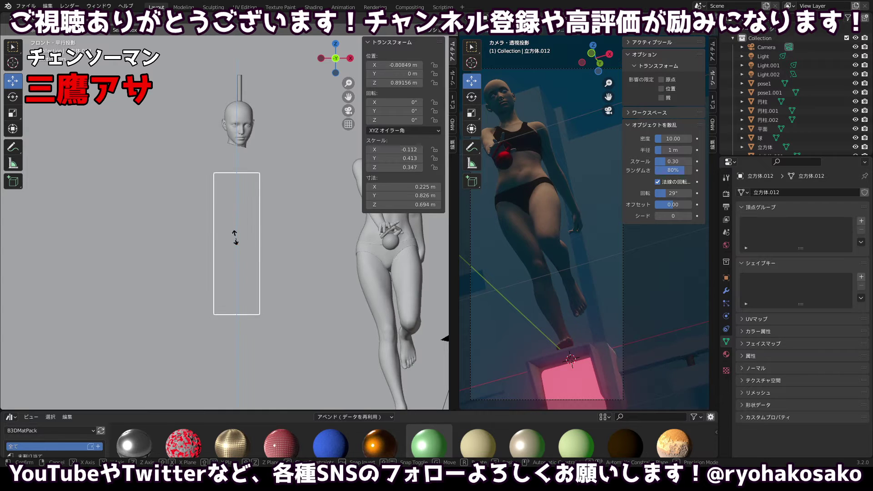
click(236, 242)
key(ctrl+z)
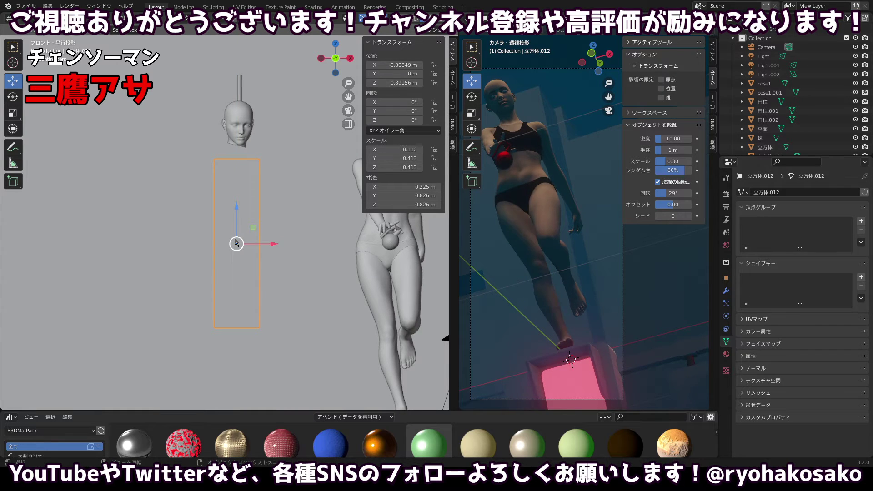
key(s)
key(shift+z)
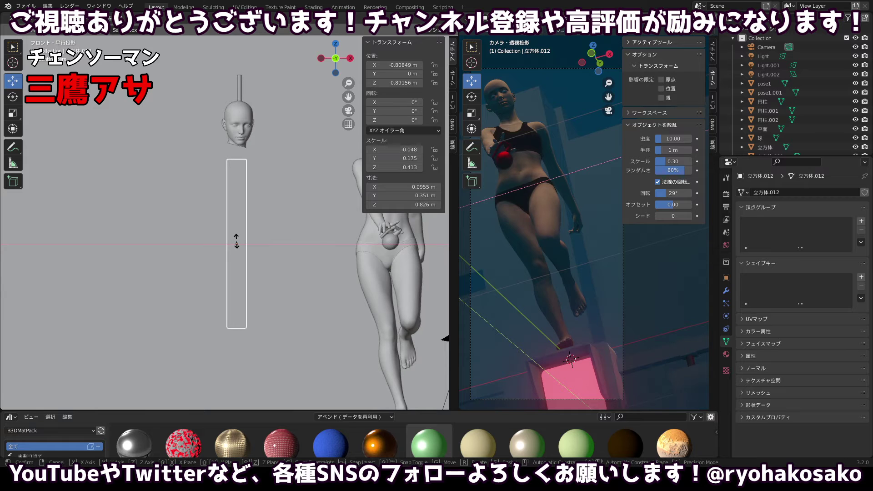
right_click(236, 241)
Narrow the cube below the separated head along X to a scale of about -0.014, making it roughly 0.028 m wide.
key(s)
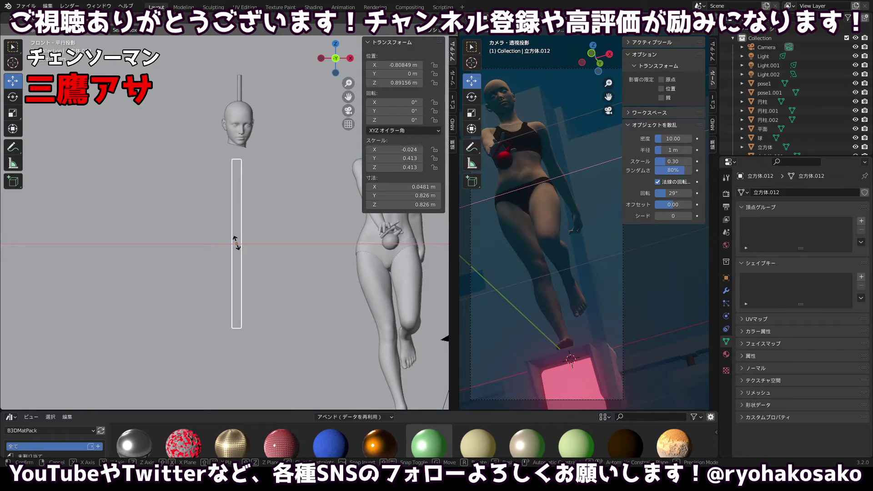
click(236, 244)
key(s)
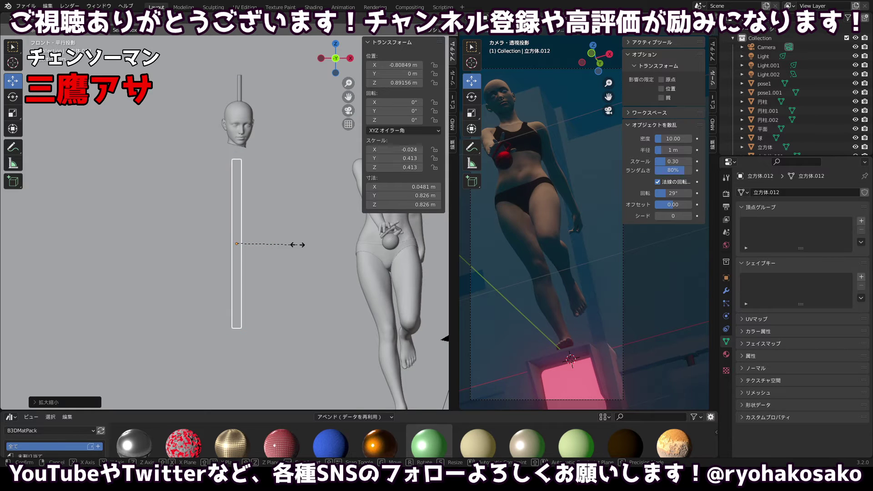
key(x)
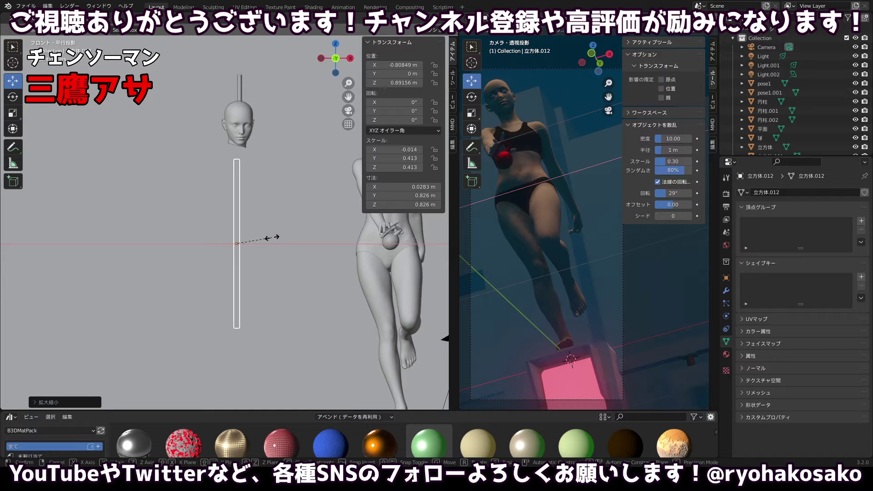
click(272, 238)
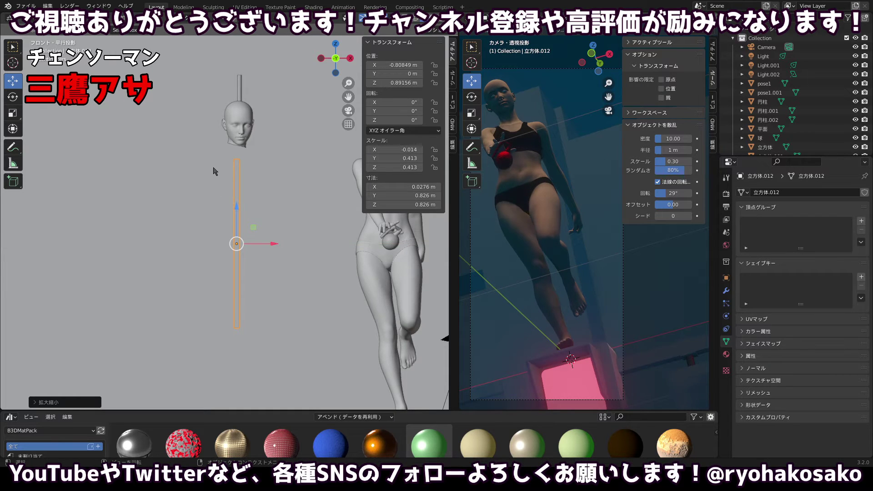
Raise the narrow cube along Z to about 1.016 m in the front orthographic view.
click(322, 58)
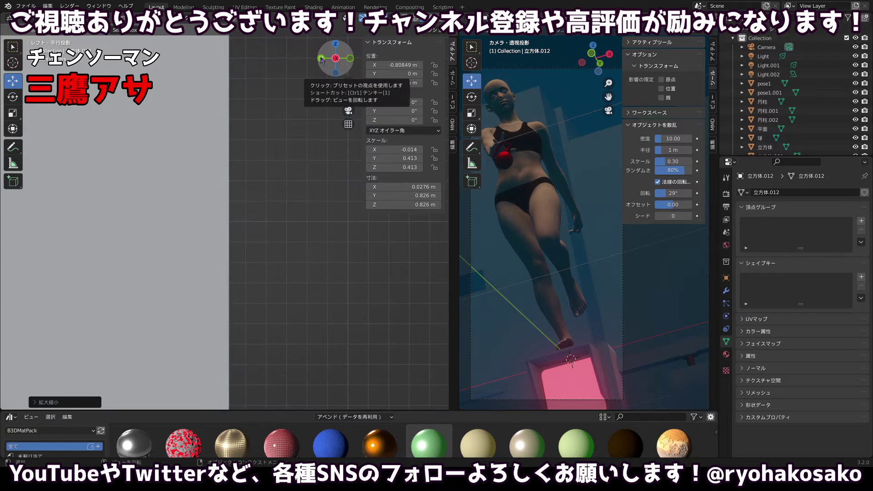
click(350, 58)
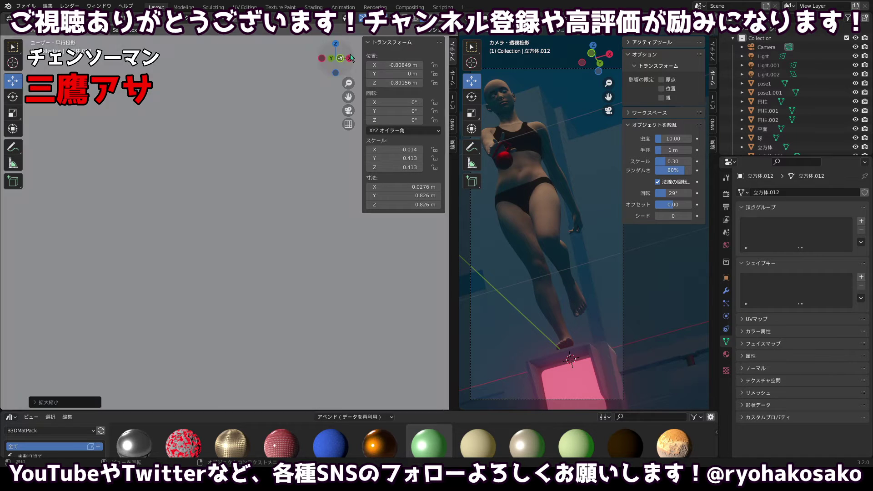
drag(239, 218, 296, 132)
Thin the cube along Y to a scale of about 0.025 in the left orthographic view, making it roughly 0.049 m deep.
click(321, 58)
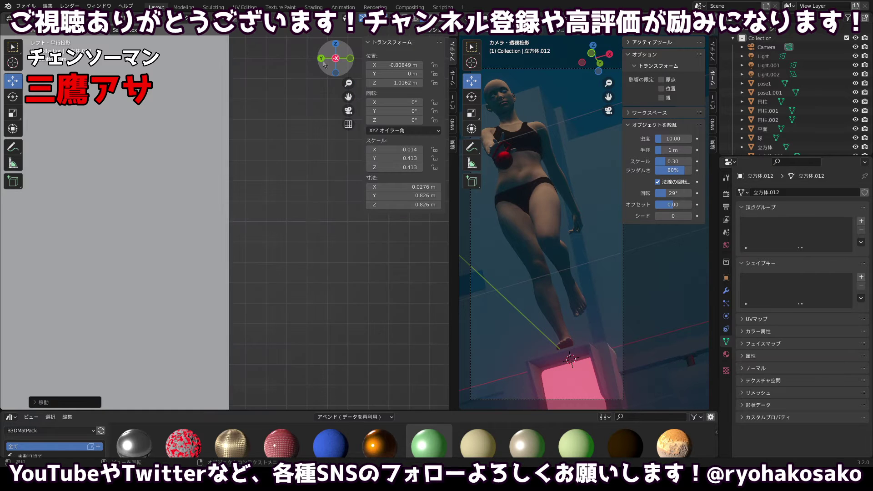
scroll(243, 157, down, 6)
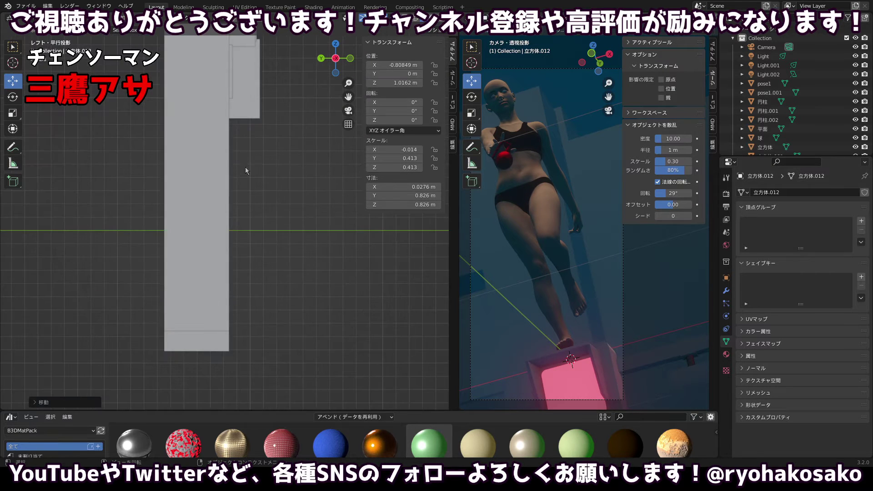
drag(291, 215, 23, 205)
scroll(263, 214, up, 9)
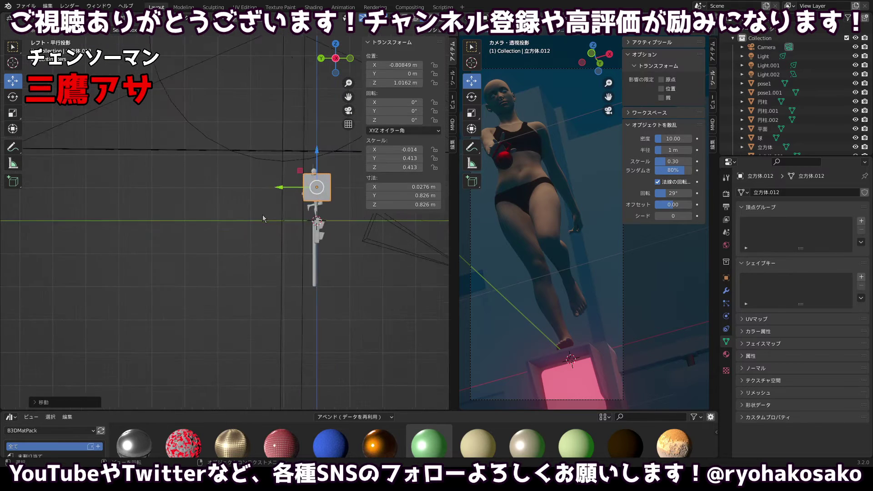
drag(321, 203, 79, 224)
scroll(119, 158, up, 4)
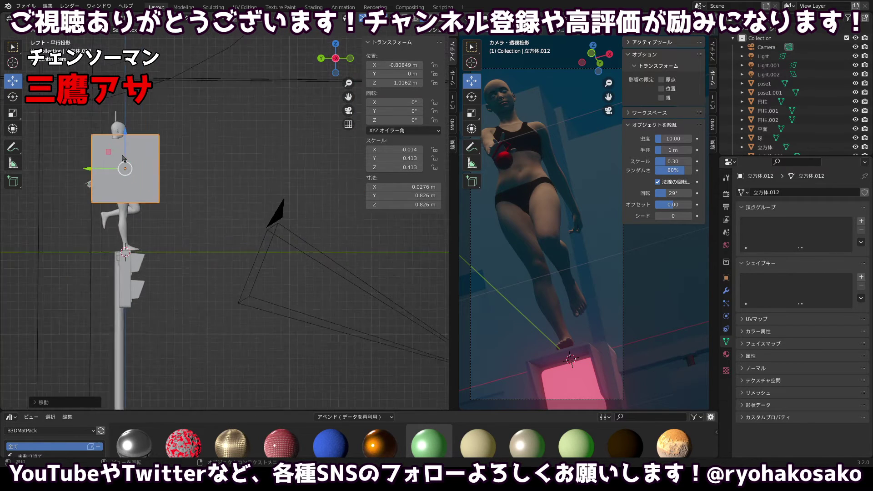
drag(141, 151, 225, 192)
key(s)
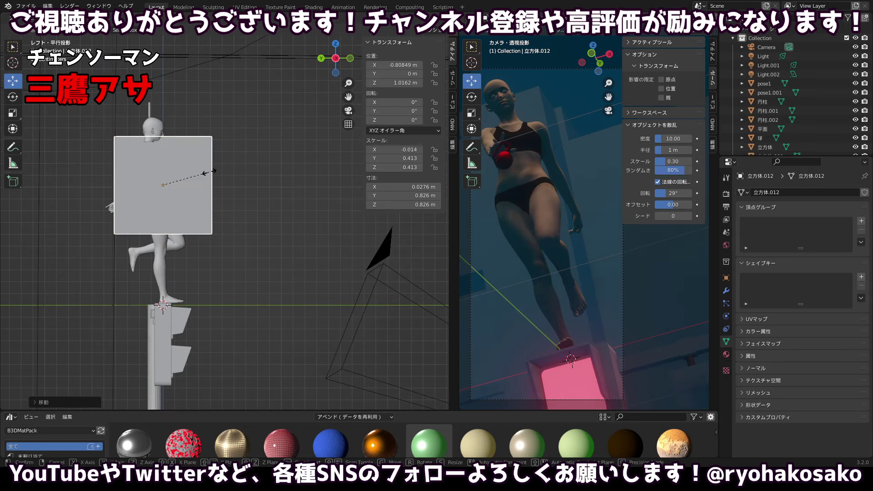
key(y)
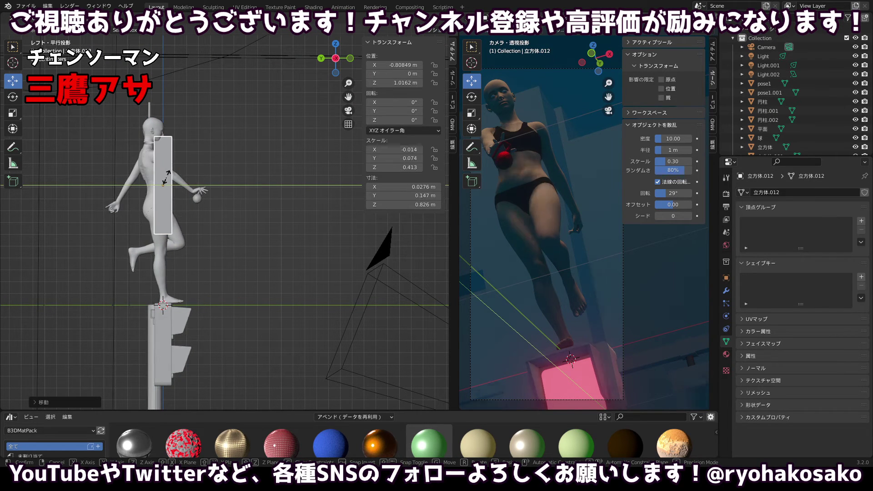
click(164, 182)
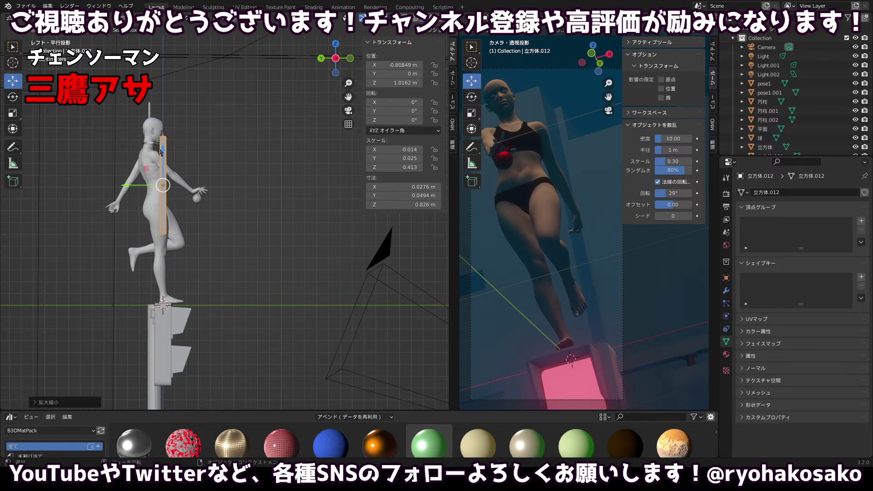
Move the bar along Y to about 0.107 m and shorten it along Z to about 0.523 m.
scroll(140, 133, up, 2)
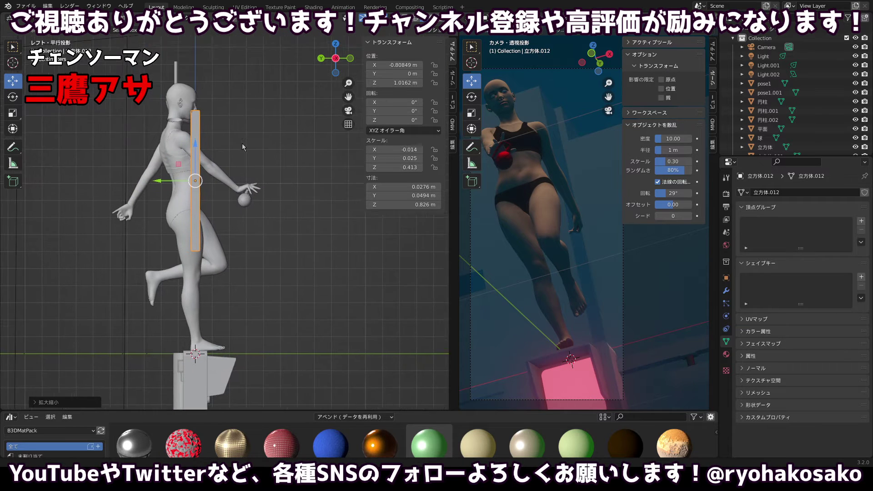
drag(166, 187, 148, 183)
key(s)
key(z)
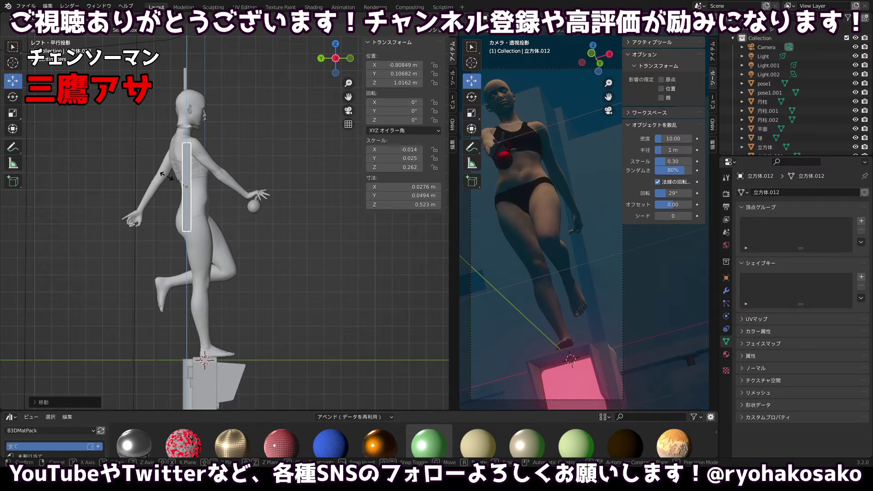
click(167, 176)
Raise the bar to about Z 1.139 m and shift it to about Y 0.115 m under the separated head.
drag(186, 145, 185, 128)
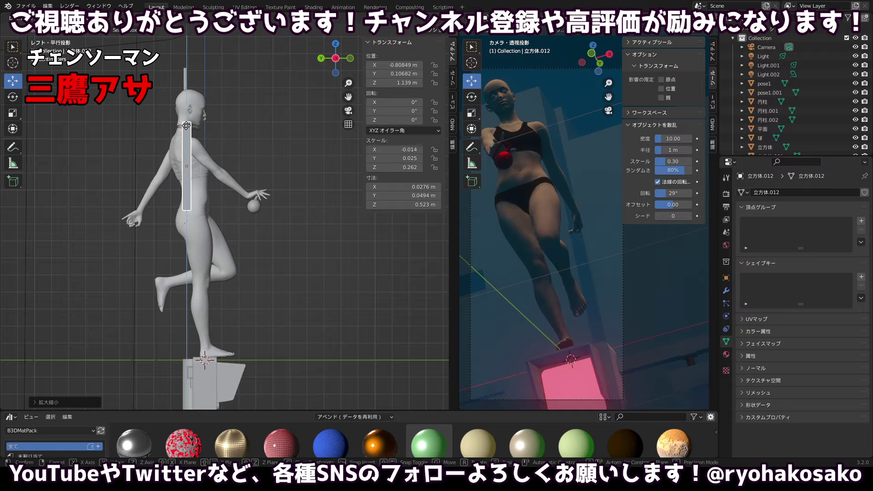
click(187, 129)
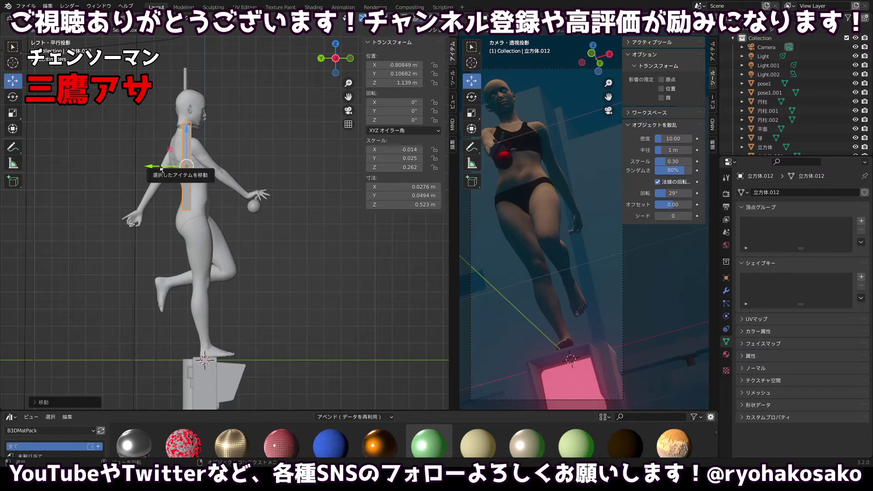
drag(158, 166, 156, 165)
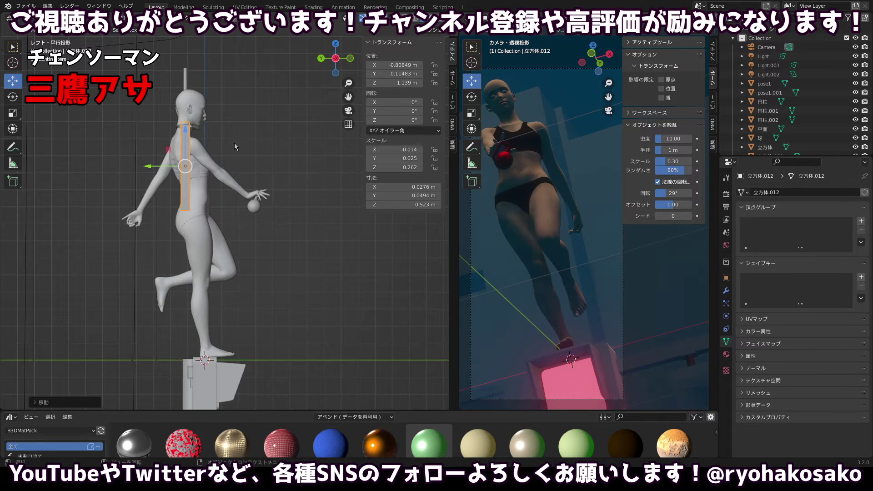
Widen the bar slightly along Y to a scale of about 0.028, making it roughly 0.055 m deep.
click(350, 58)
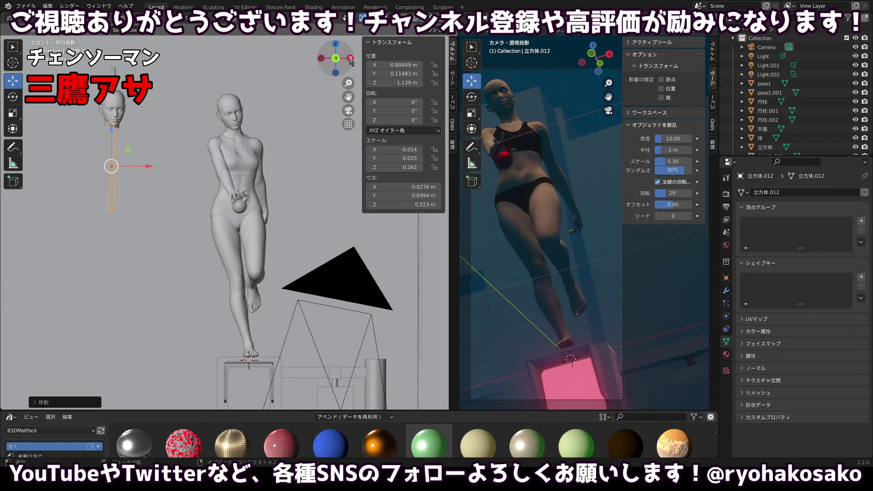
click(321, 59)
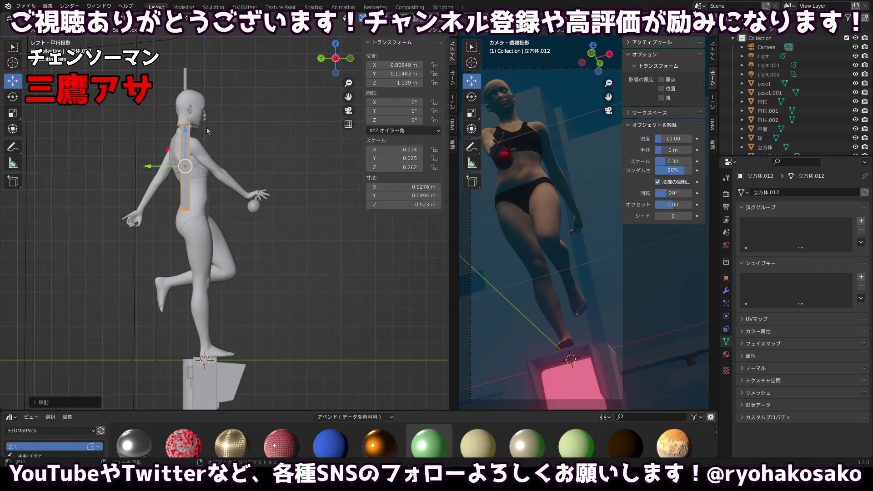
scroll(206, 131, up, 2)
key(s)
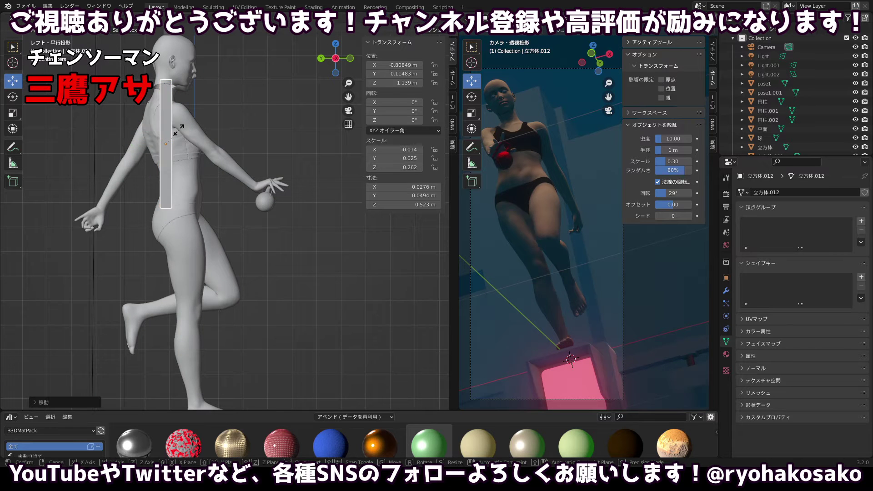
key(y)
click(181, 129)
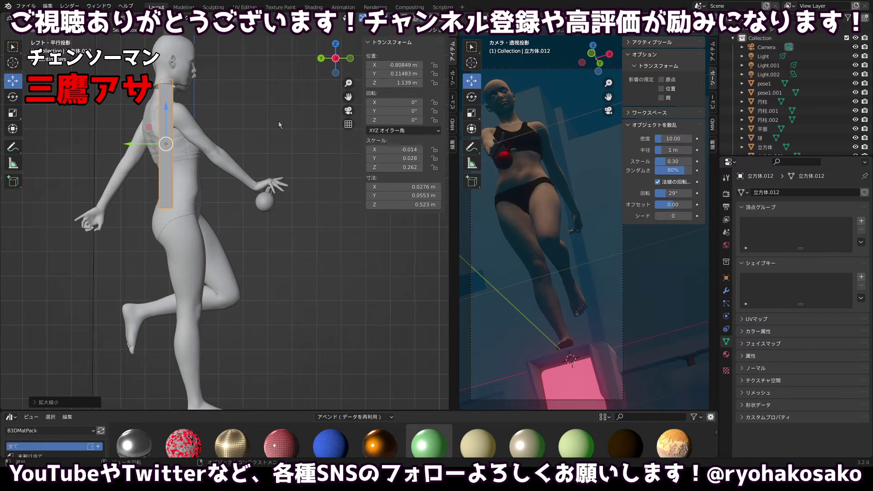
Narrow the bar along X to a scale of about -0.011 in the front orthographic view, making it roughly 0.022 m wide.
drag(269, 123, 198, 127)
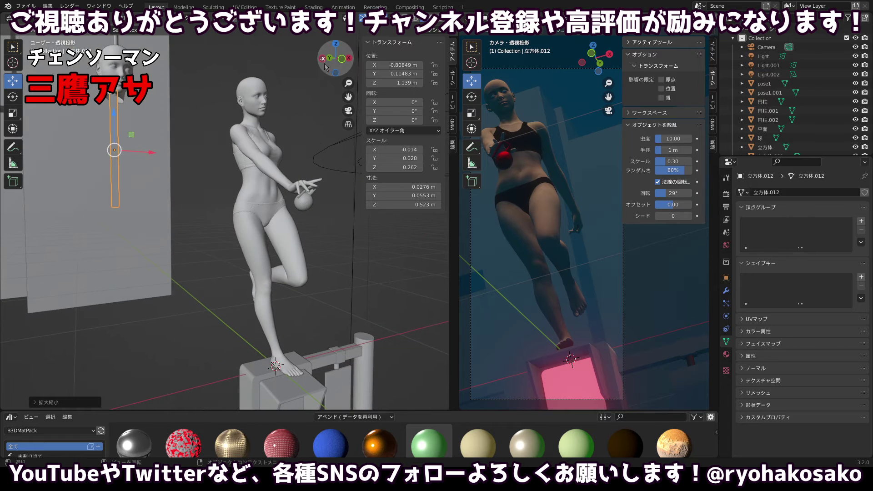
click(341, 58)
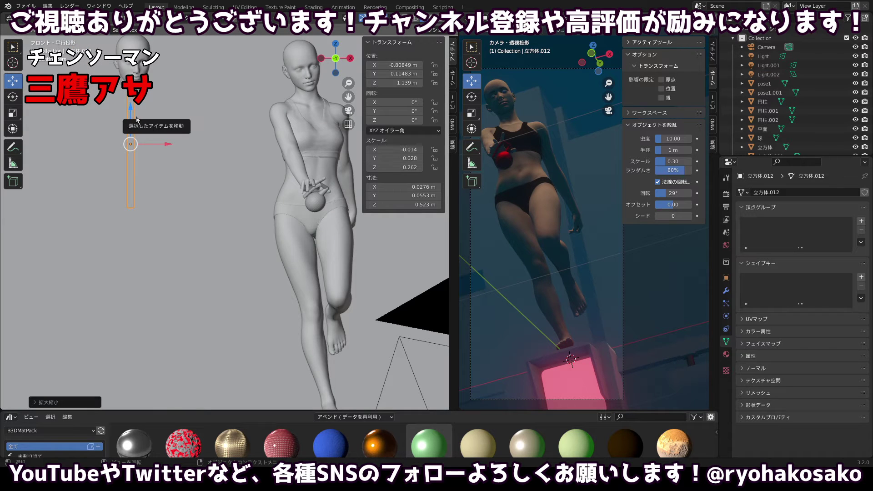
click(167, 104)
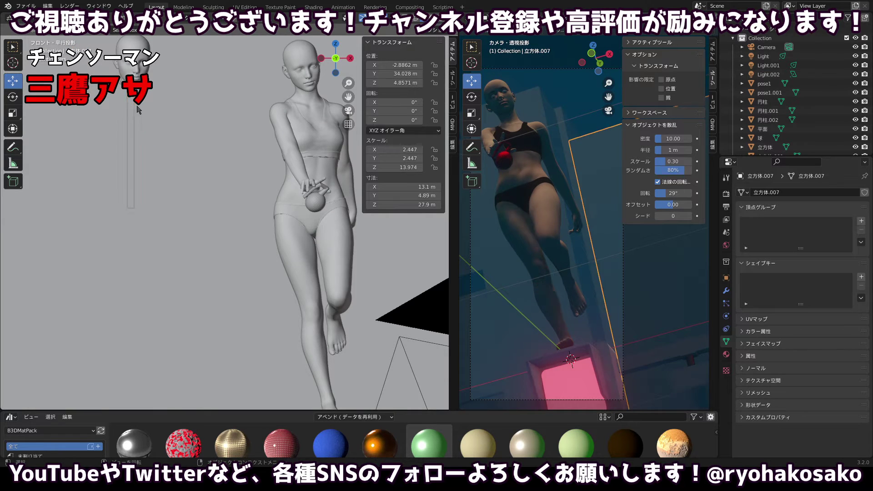
click(131, 103)
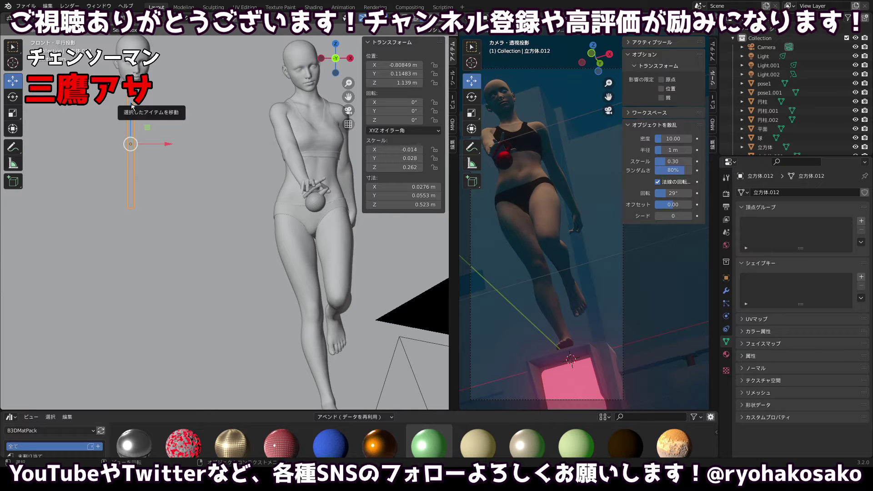
key(s)
key(x)
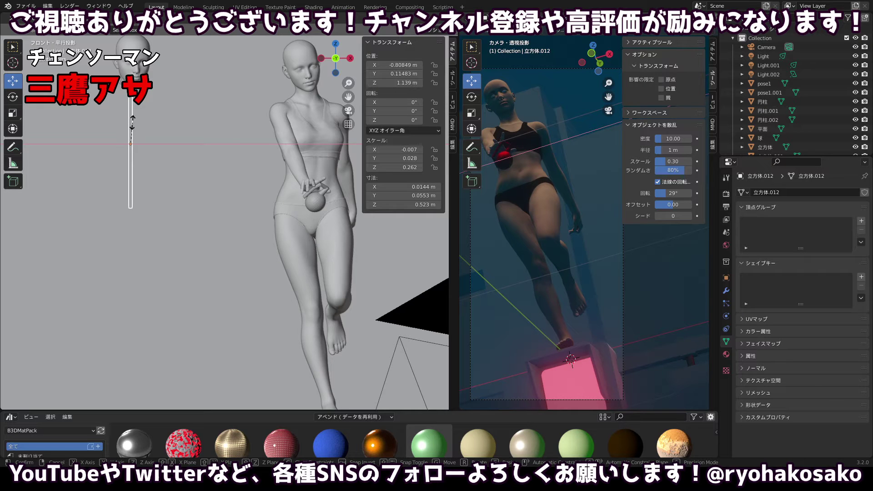
click(139, 113)
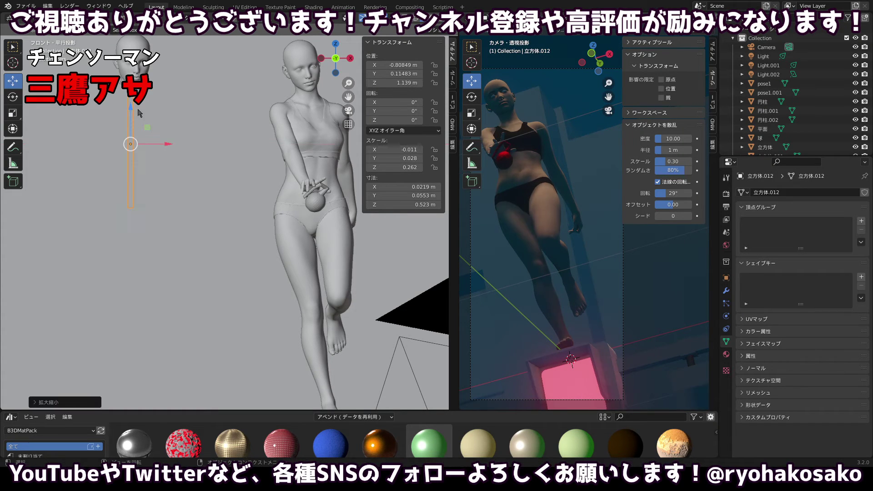
Move the bar along X to about -0.796 m, aligning it beneath the separated head.
drag(183, 105, 205, 147)
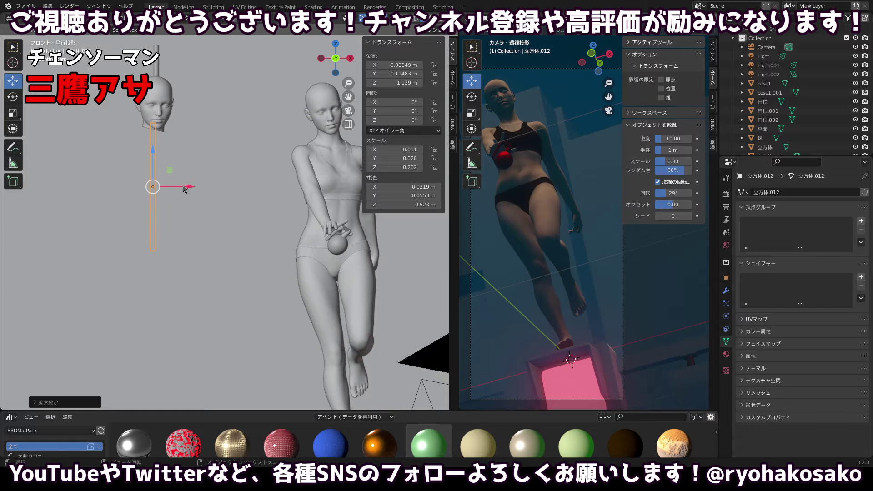
key(g)
key(x)
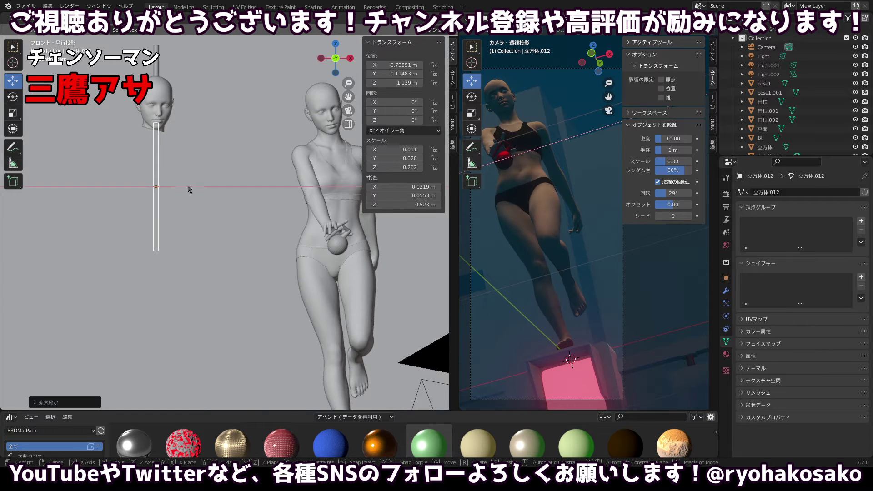
click(188, 185)
Examine the bar's placement against the full figure from the left side and from several oblique angles.
drag(203, 146, 168, 213)
scroll(216, 135, down, 8)
scroll(211, 135, up, 6)
scroll(124, 199, down, 6)
scroll(84, 287, up, 1)
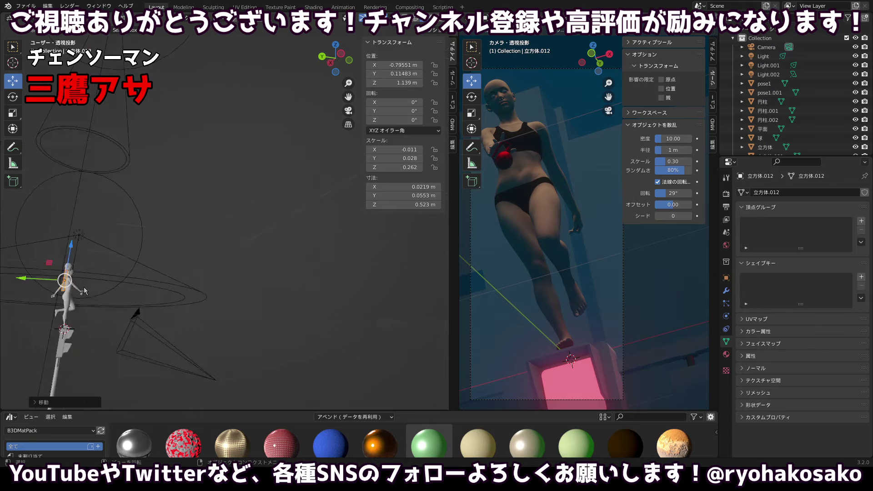
scroll(79, 273, up, 4)
click(341, 55)
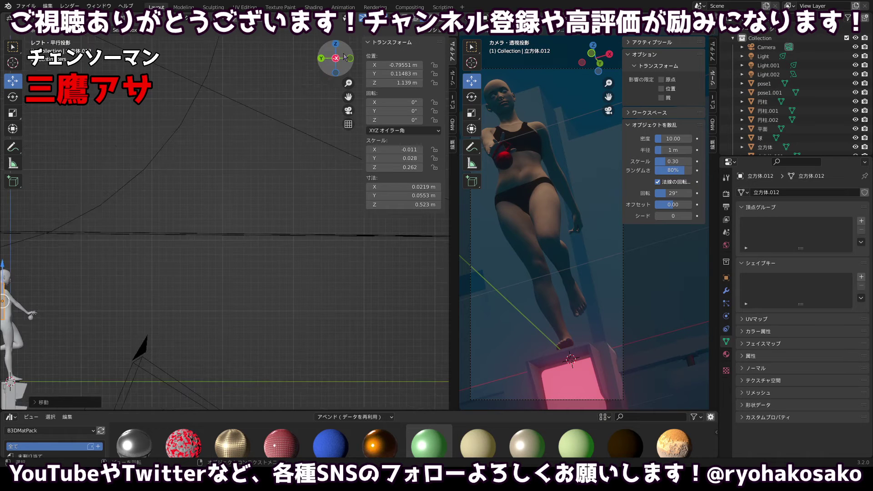
scroll(136, 241, up, 3)
scroll(138, 202, up, 5)
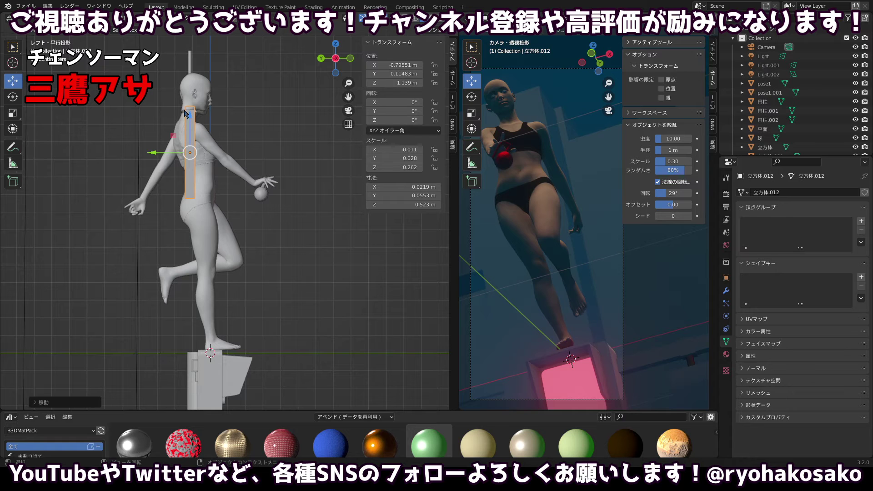
scroll(185, 112, up, 2)
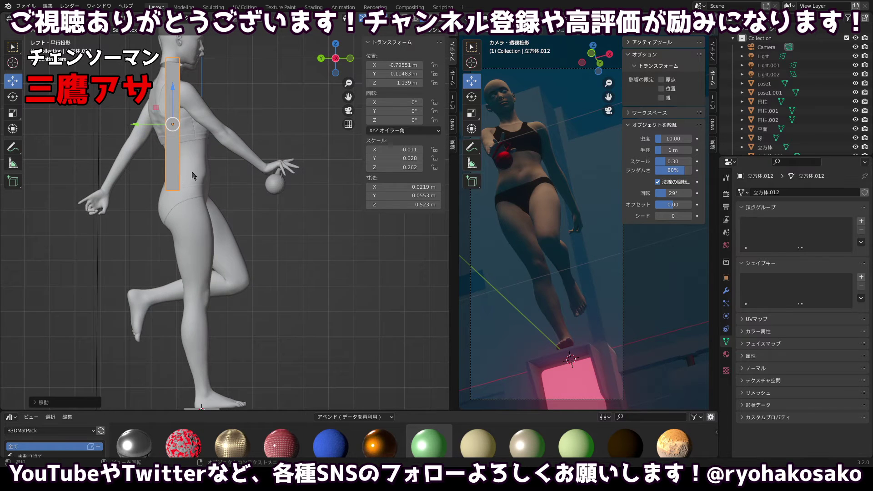
drag(192, 172, 185, 153)
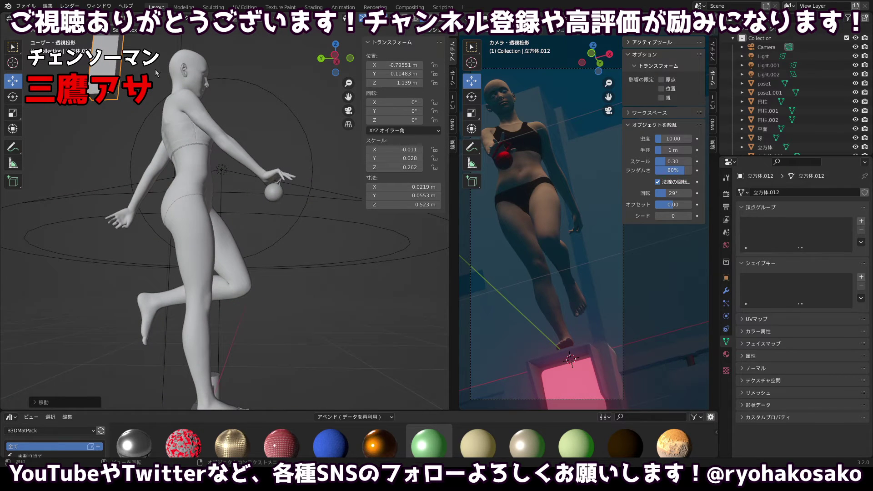
drag(155, 69, 37, 128)
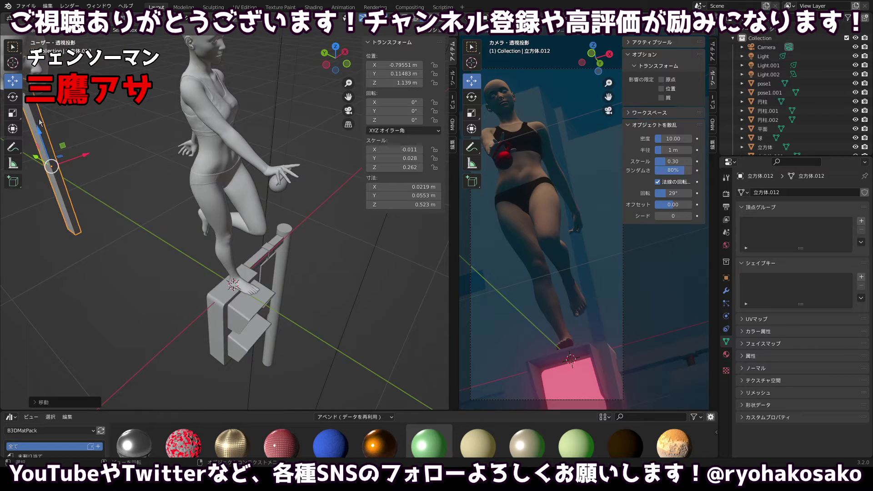
click(39, 121)
drag(119, 114, 204, 82)
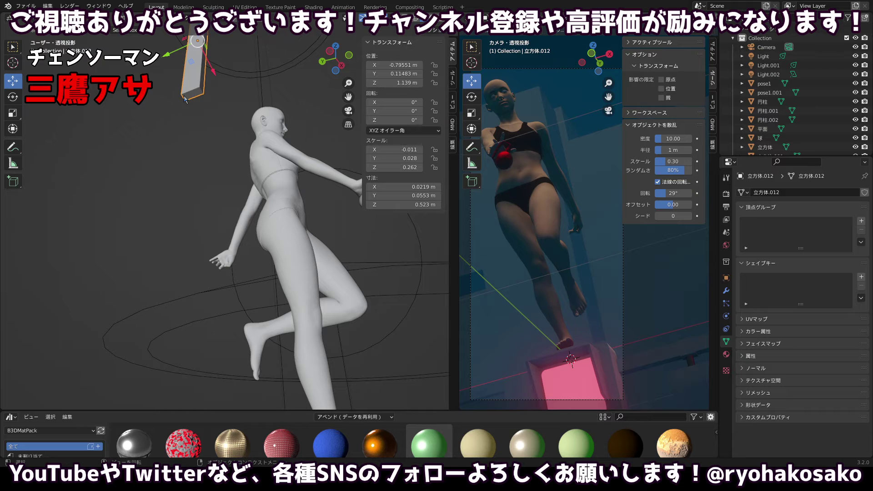
Extrude the bar's bottom face downward and move its end to about local Y -7.68, Z -3.61 to form a slanted lower section.
key(Tab)
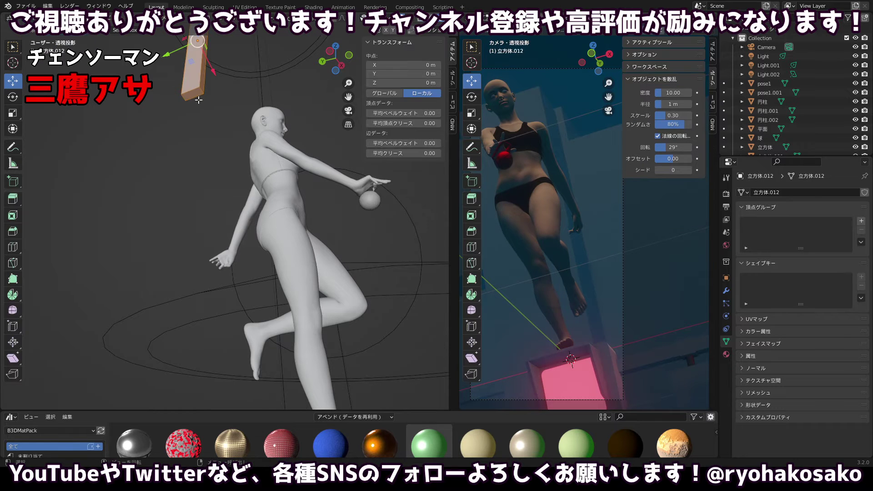
click(192, 93)
drag(192, 93, 209, 152)
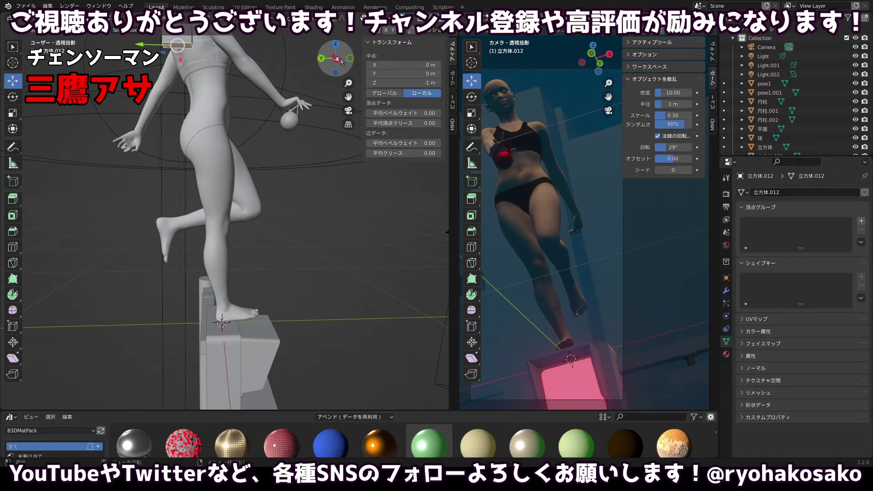
click(339, 59)
scroll(233, 149, down, 5)
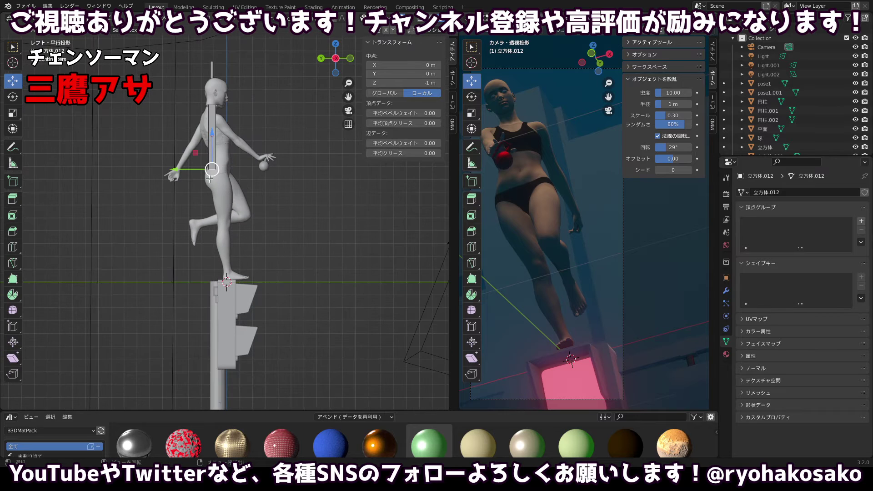
key(g)
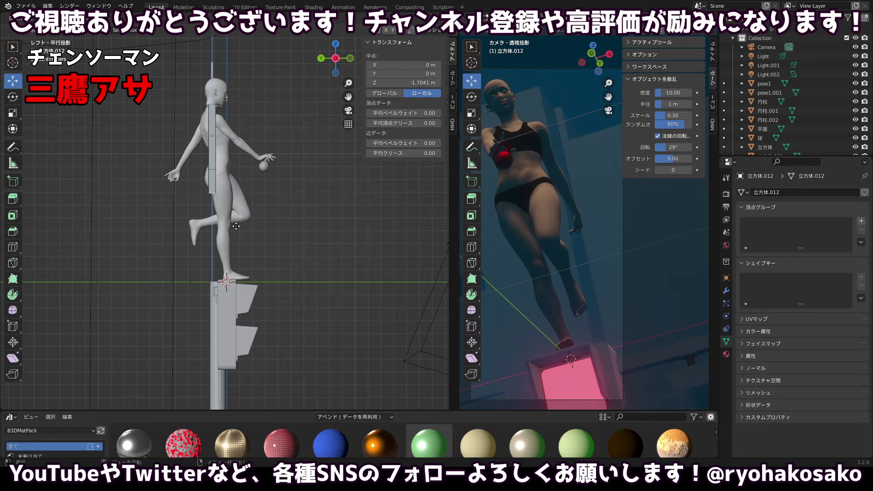
click(243, 233)
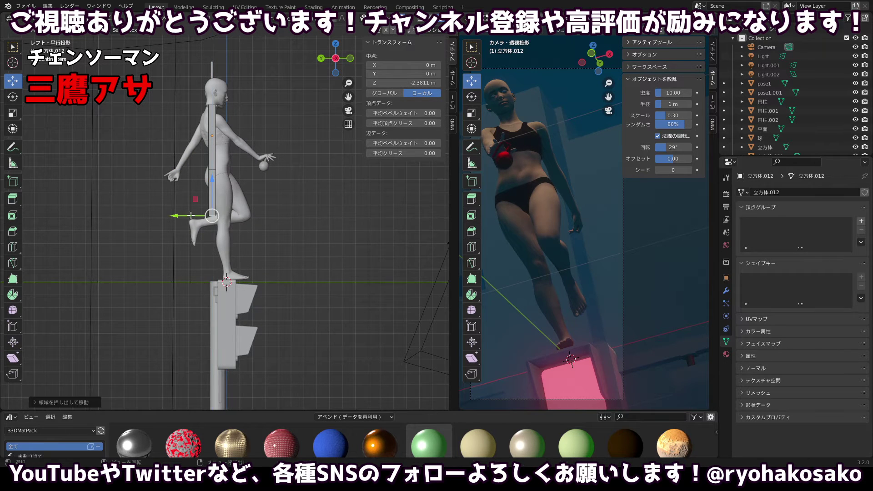
drag(191, 216, 206, 222)
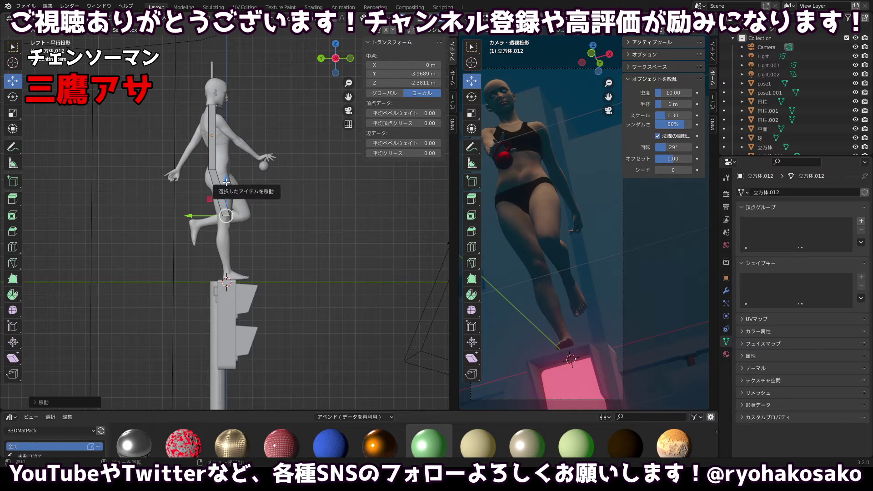
drag(226, 182, 203, 262)
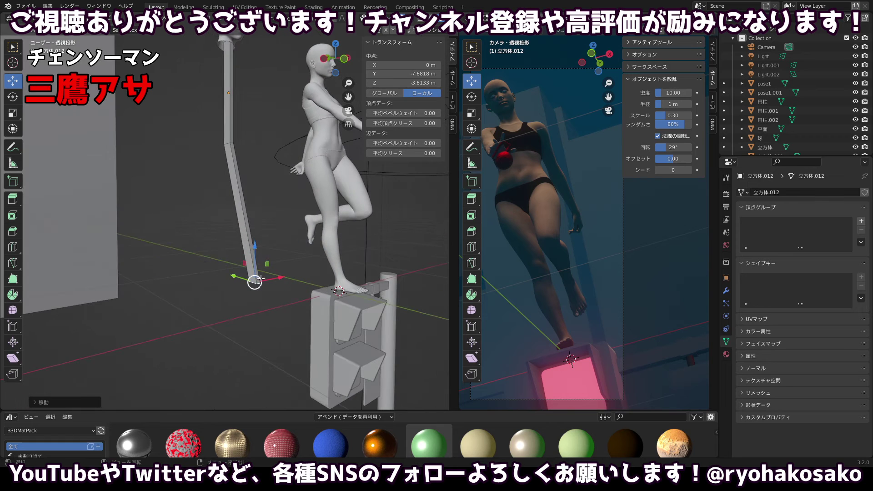
Turn on X-ray in the front view, select the slanted section's bottom end and scale it down to a narrower tip.
drag(261, 278, 199, 276)
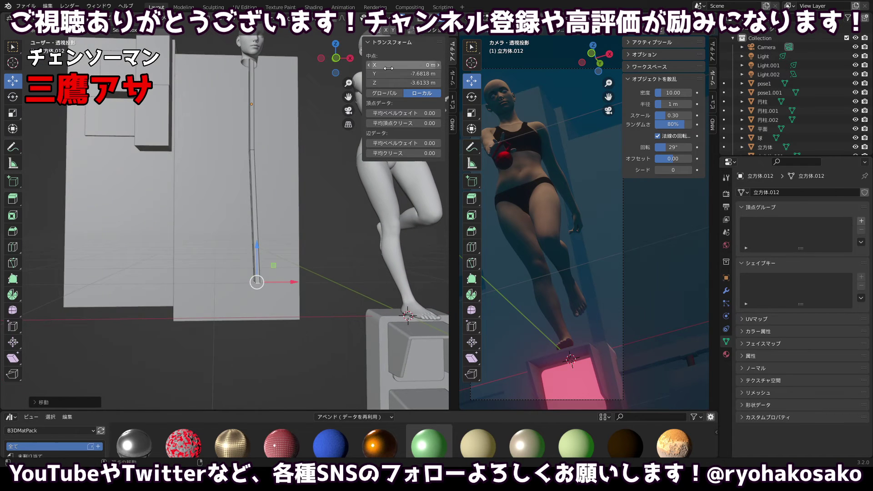
click(340, 58)
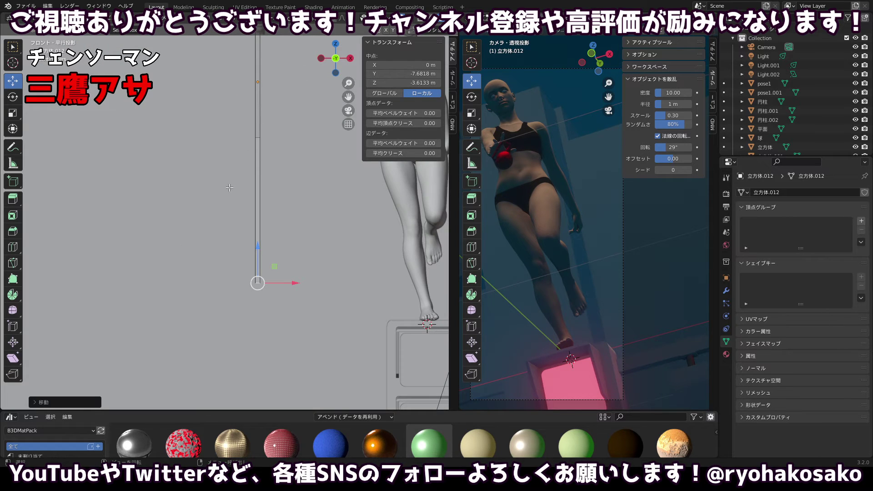
key(a)
scroll(259, 188, down, 1)
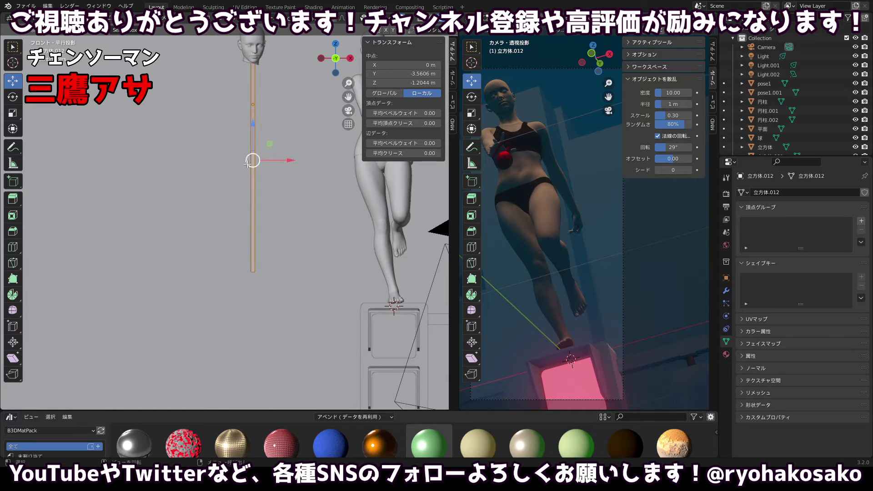
click(225, 165)
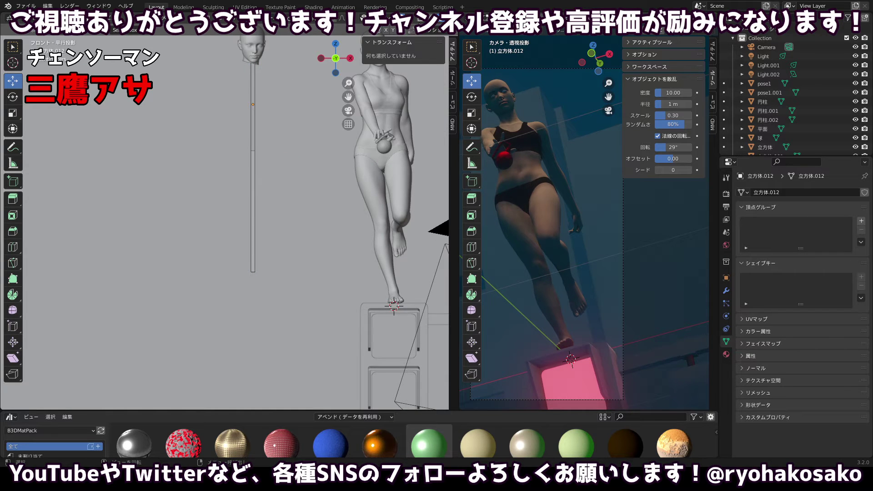
key(alt+z)
drag(223, 161, 293, 271)
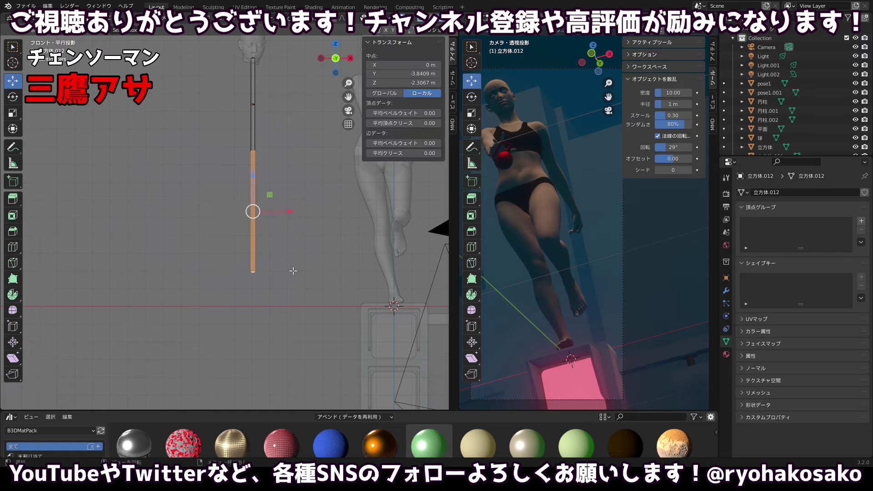
click(273, 287)
key(s)
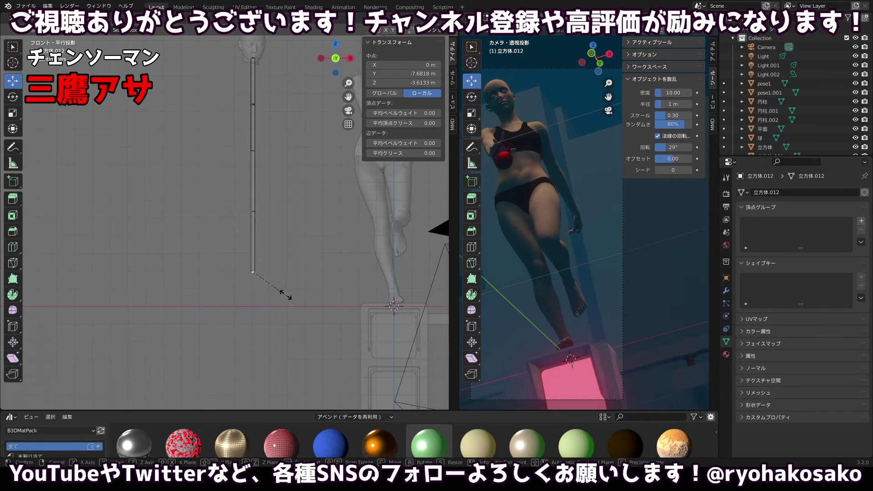
click(266, 283)
Scale up the slanted section's bottom end in the left orthographic view to widen its side profile.
drag(273, 276, 349, 230)
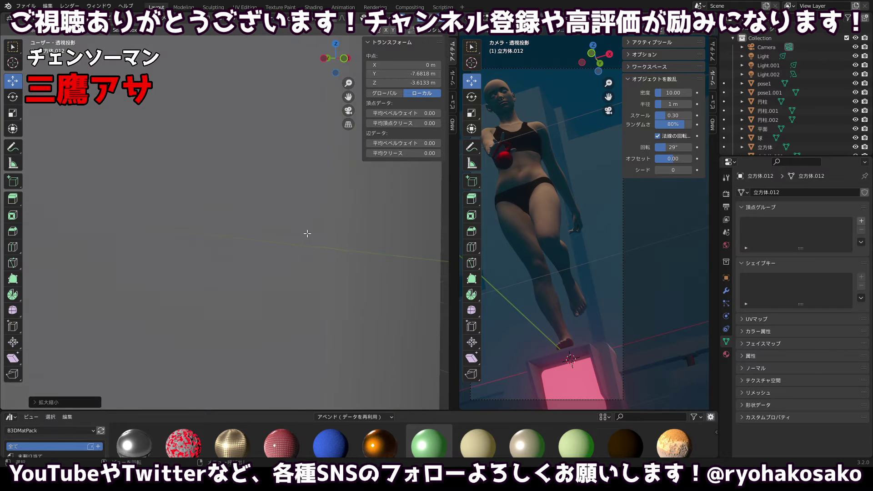
scroll(306, 234, down, 5)
scroll(306, 234, up, 2)
drag(294, 230, 158, 242)
scroll(171, 244, up, 5)
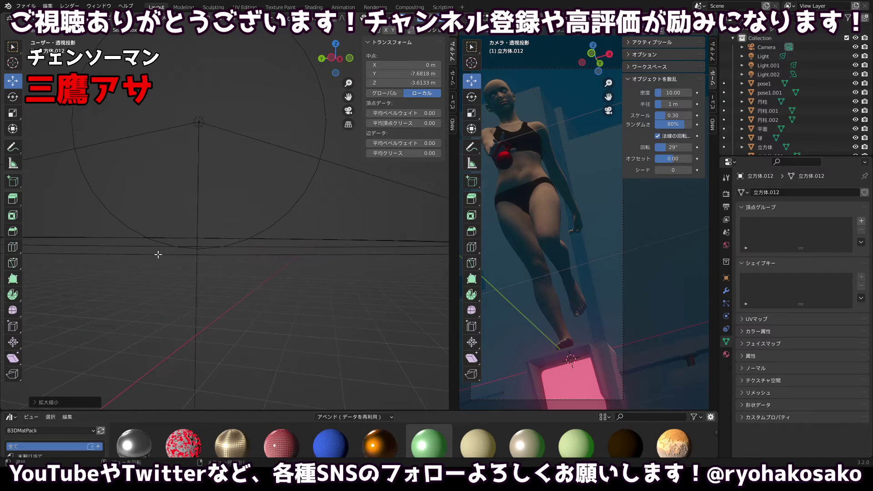
click(331, 58)
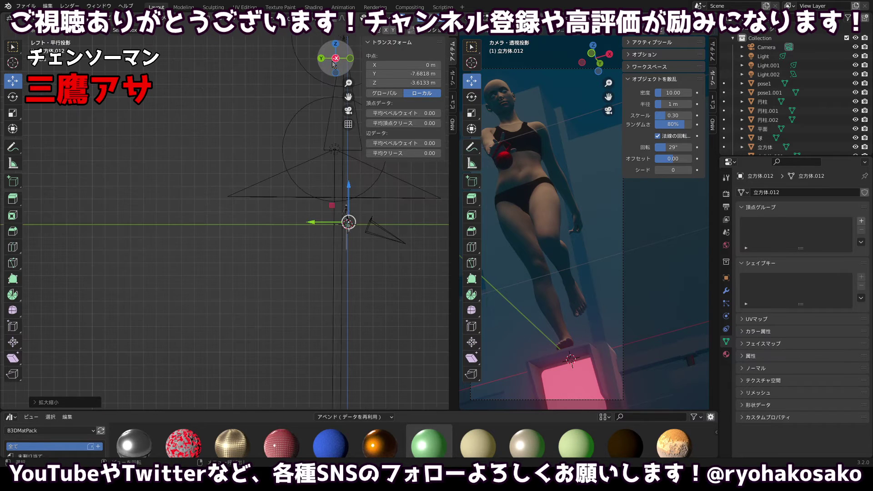
scroll(271, 213, up, 4)
scroll(271, 213, up, 5)
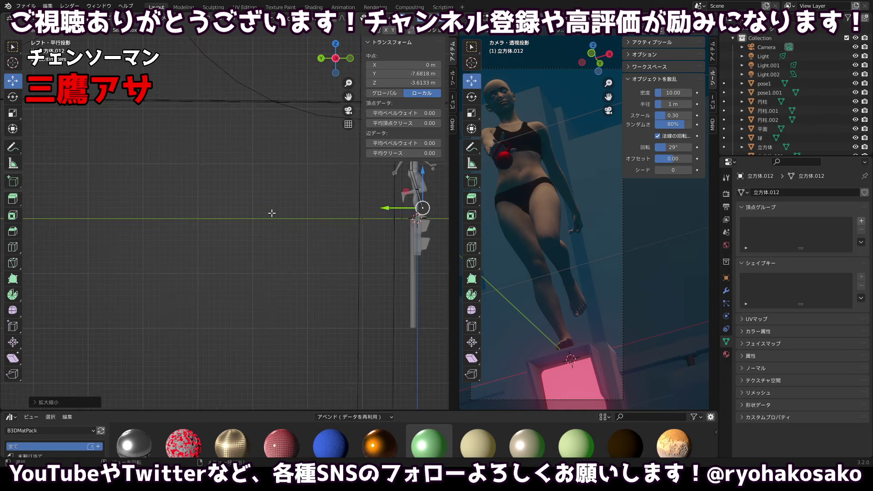
drag(247, 218, 55, 241)
click(368, 43)
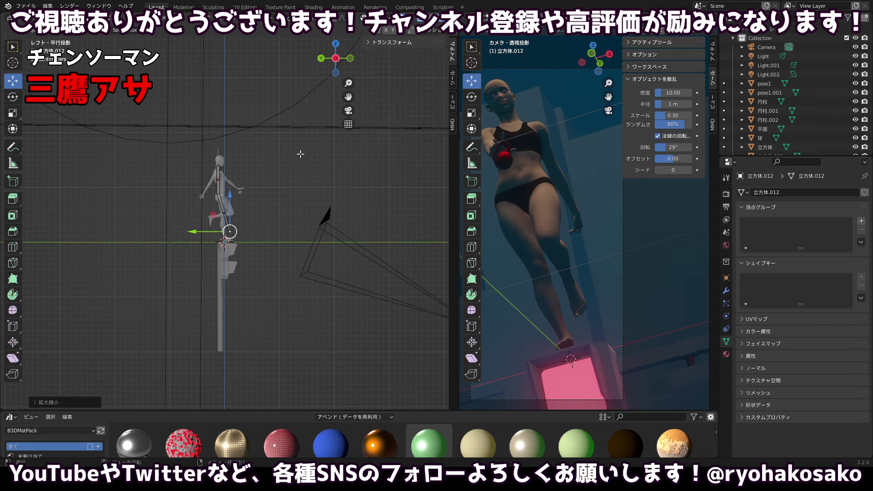
scroll(226, 251, up, 7)
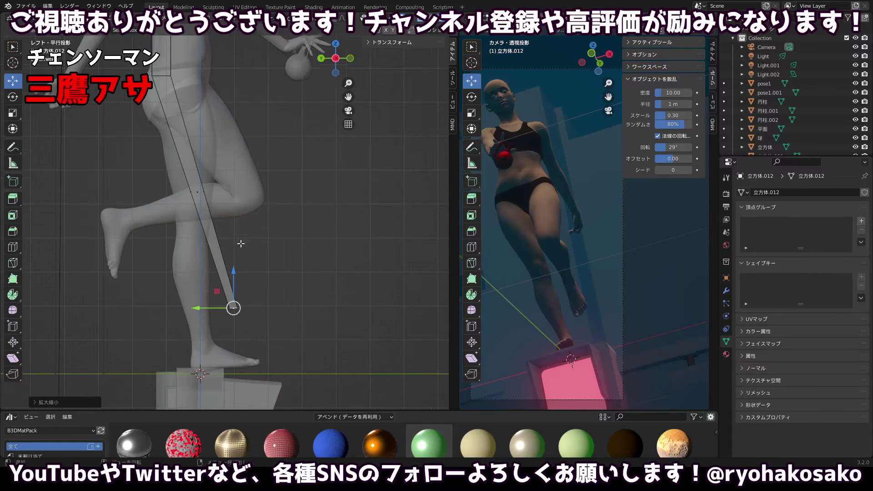
drag(280, 254, 317, 237)
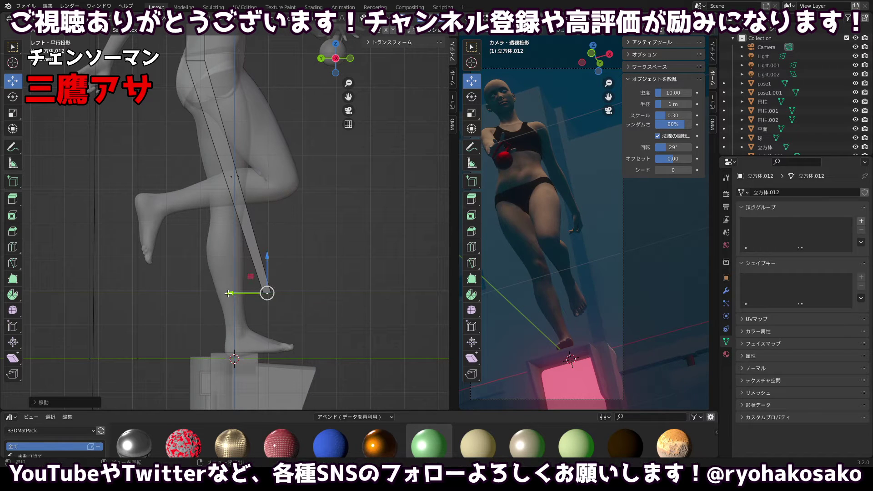
drag(231, 293, 226, 293)
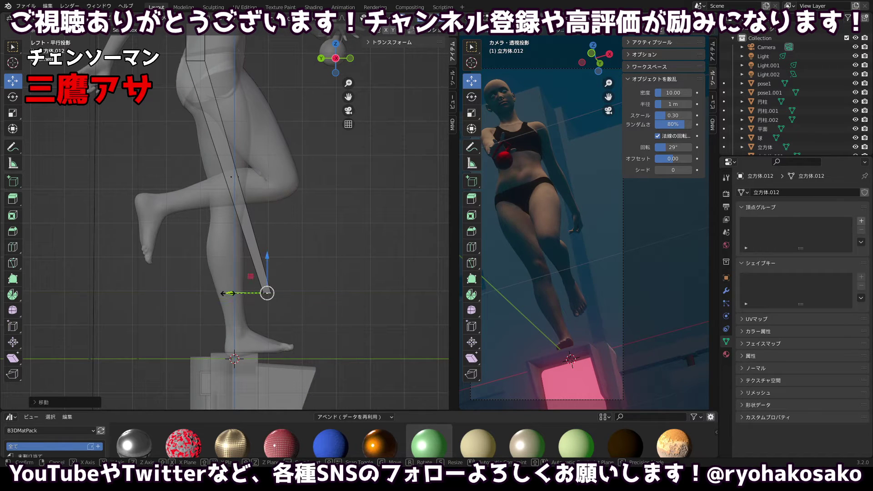
click(108, 288)
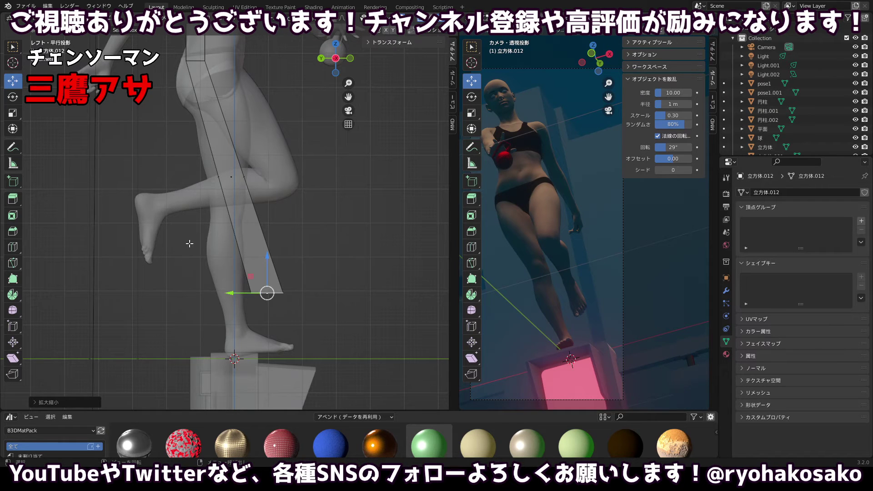
Pull the rear corner of the slanted section's bottom end down and forward to just above the standing foot.
click(234, 164)
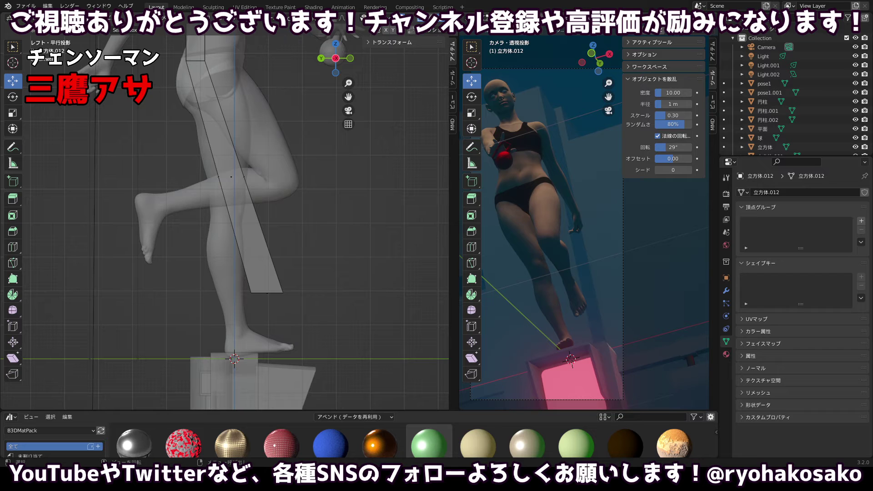
click(251, 293)
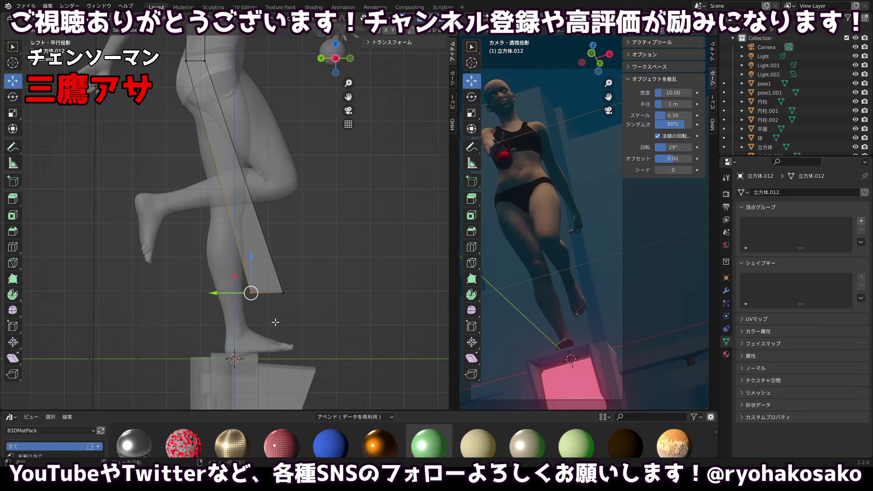
drag(253, 258, 251, 304)
drag(222, 332, 247, 331)
Edge-slide the front corner of the slanted section's bottom end upward along the front edge to make the point longer.
click(284, 294)
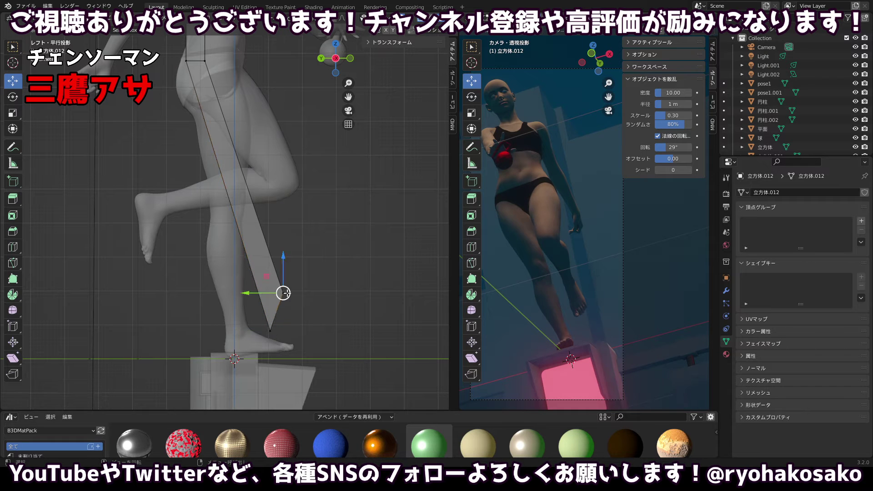
drag(332, 317, 267, 295)
click(267, 294)
key(g)
key(g)
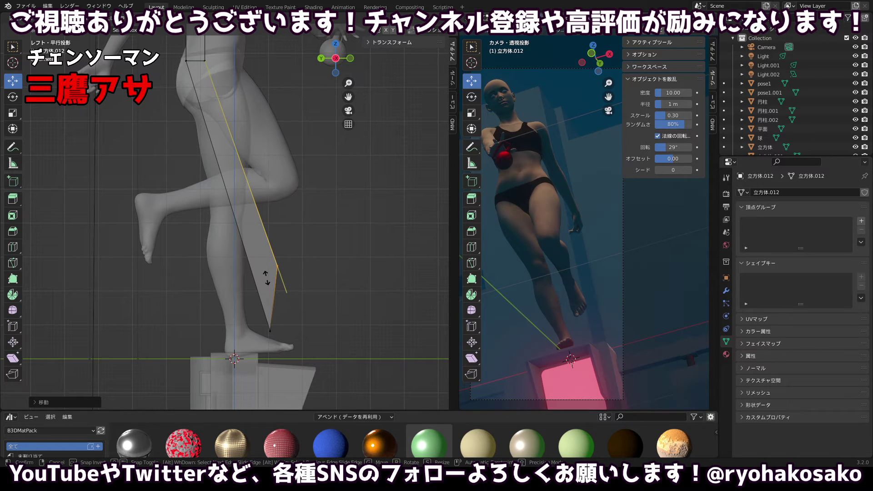
click(267, 278)
Add a loop cut across the slanted section at about the height of the figure's bent knee.
drag(298, 224, 320, 258)
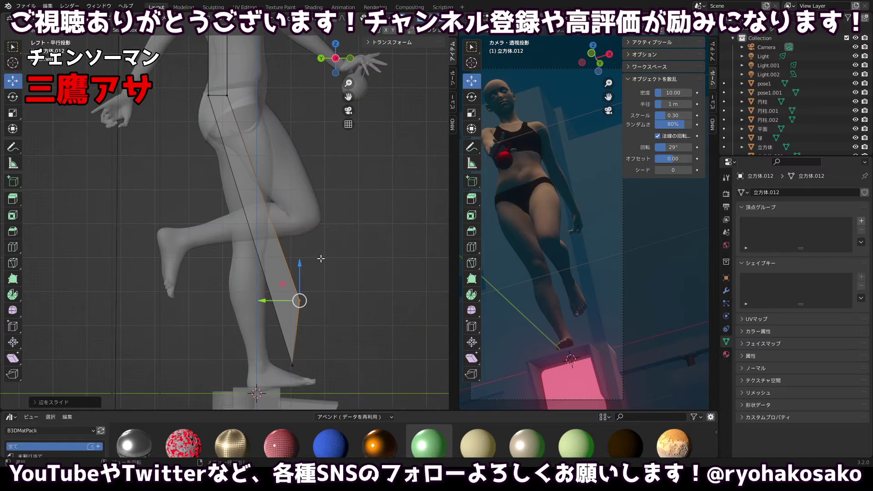
click(342, 248)
key(ctrl+r)
click(268, 206)
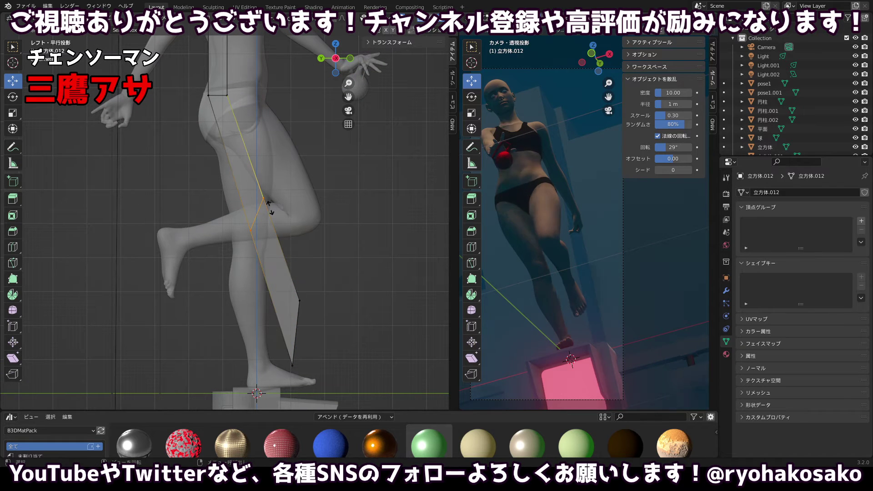
click(266, 203)
Select the front corner of the knee-height loop and move it slightly forward and down.
click(263, 200)
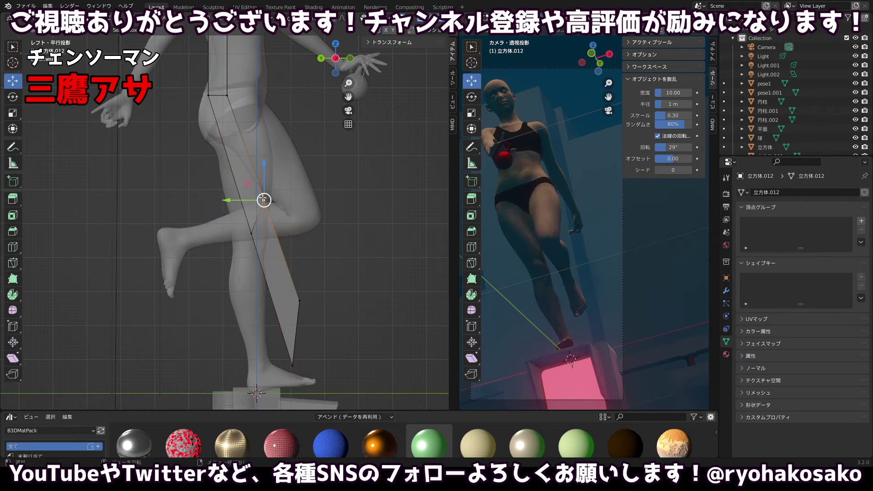
key(g)
click(267, 198)
key(ctrl+z)
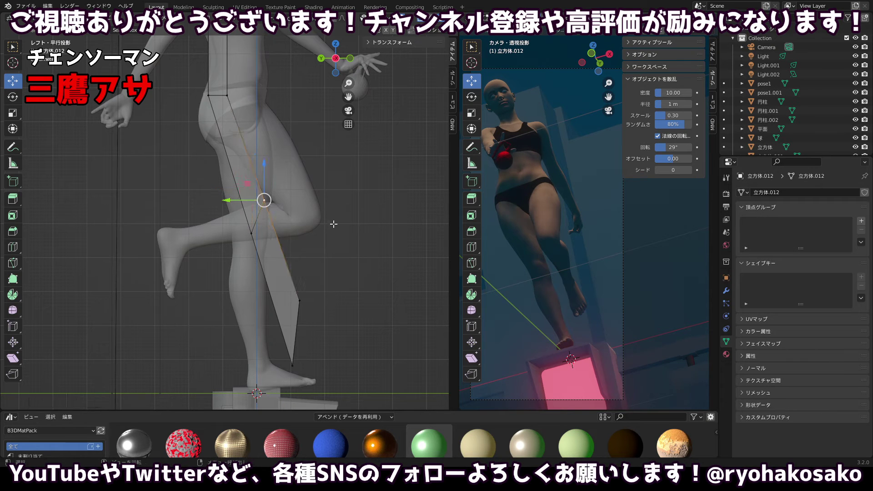
drag(331, 222, 257, 190)
key(g)
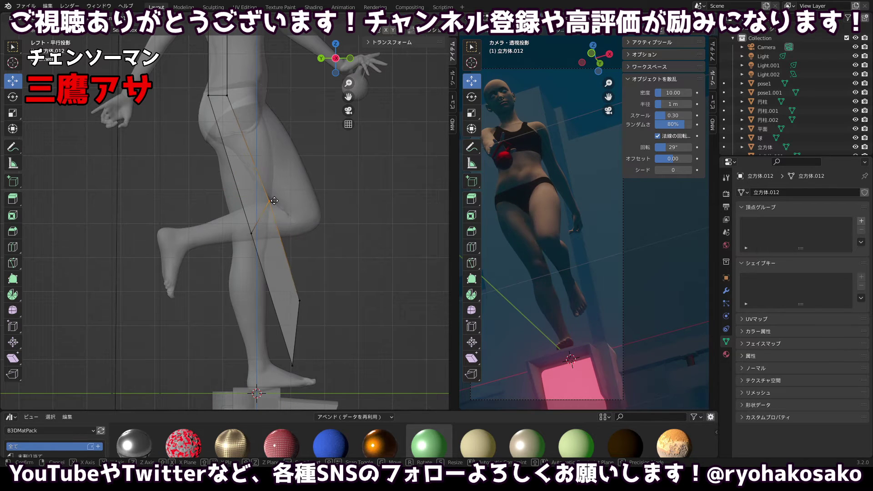
click(271, 205)
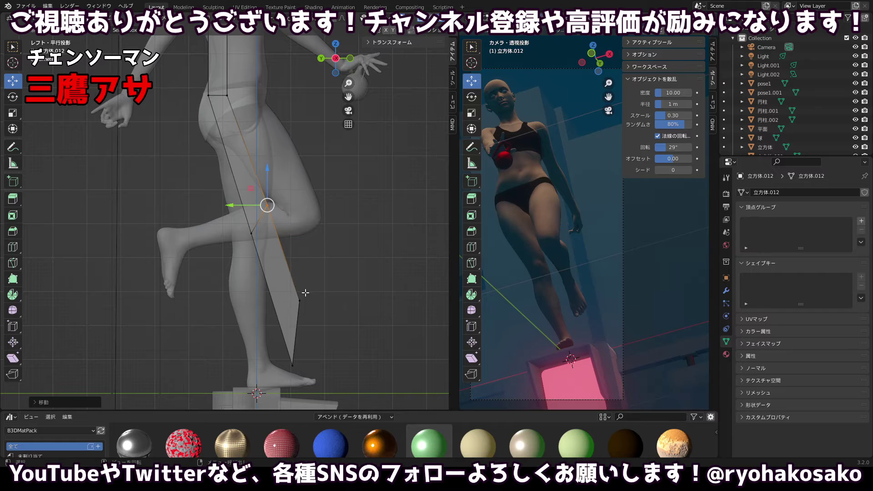
Add a centred lengthwise loop cut along the whole bar and pull its bottom end slightly forward and down.
key(ctrl+r)
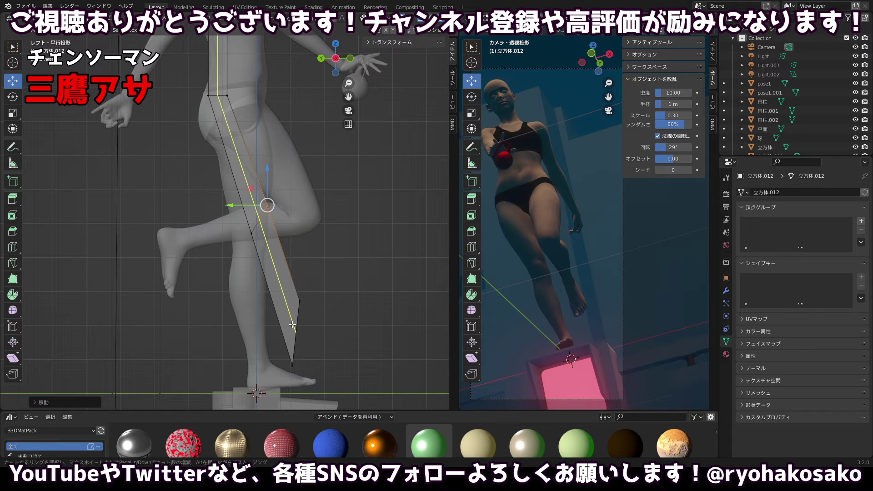
click(296, 323)
right_click(296, 323)
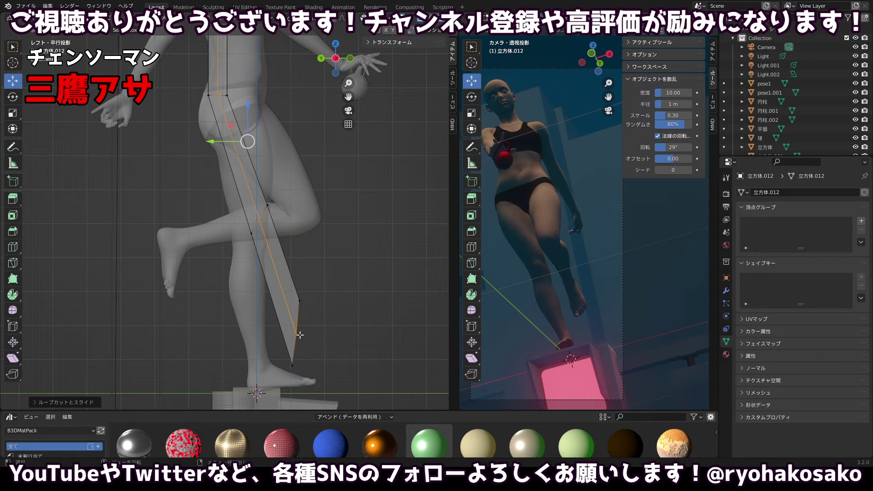
drag(319, 340, 296, 334)
key(g)
click(301, 335)
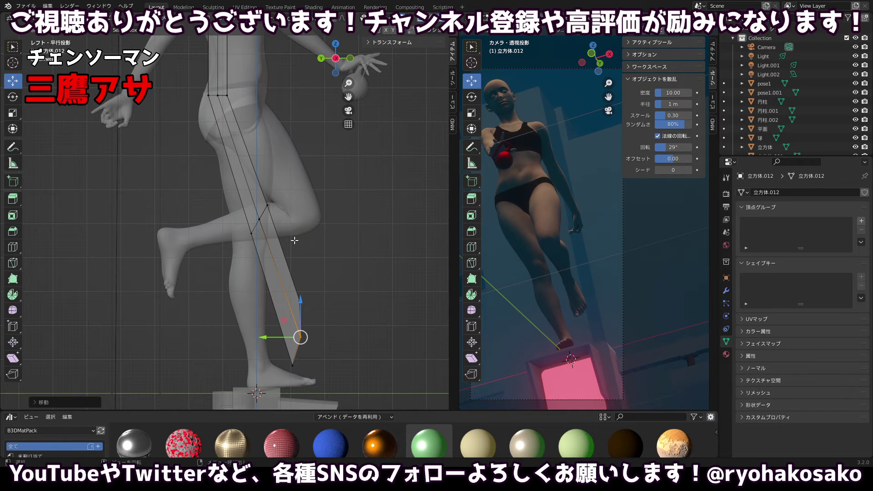
Edge-slide the front corner of the knee-height loop and nudge it slightly backward to refine the front edge.
drag(293, 227, 264, 200)
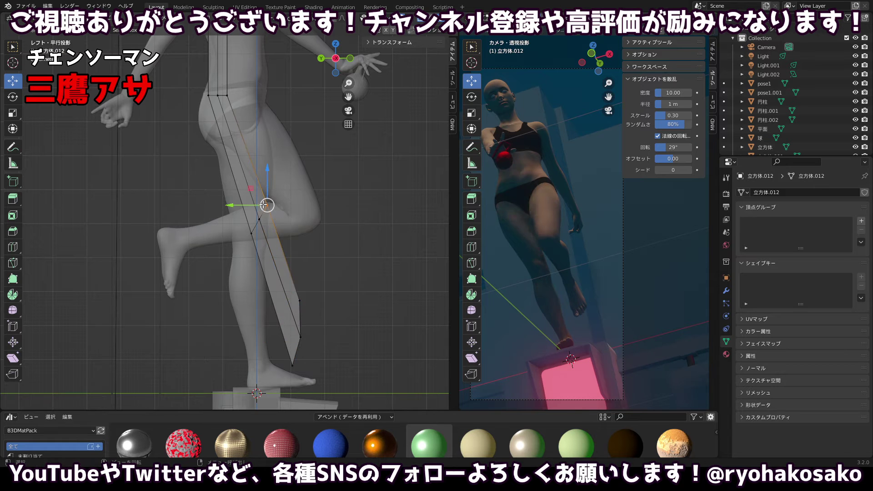
key(g)
key(g)
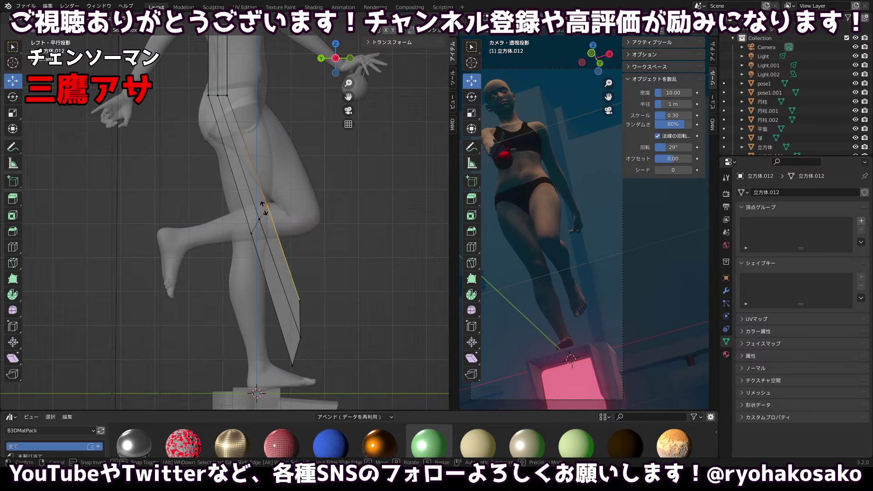
click(265, 207)
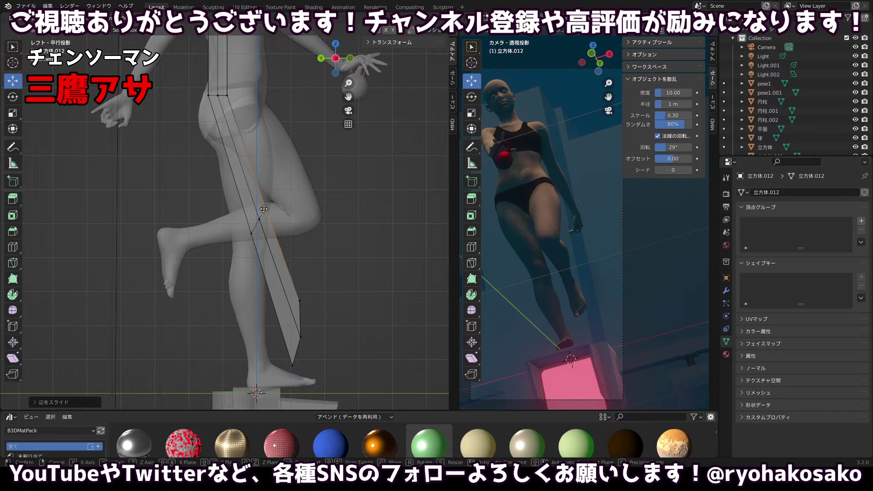
click(265, 208)
Select the joint between the bar's straight and slanted sections at hip height and shift it slightly backward along Y.
drag(278, 155, 311, 257)
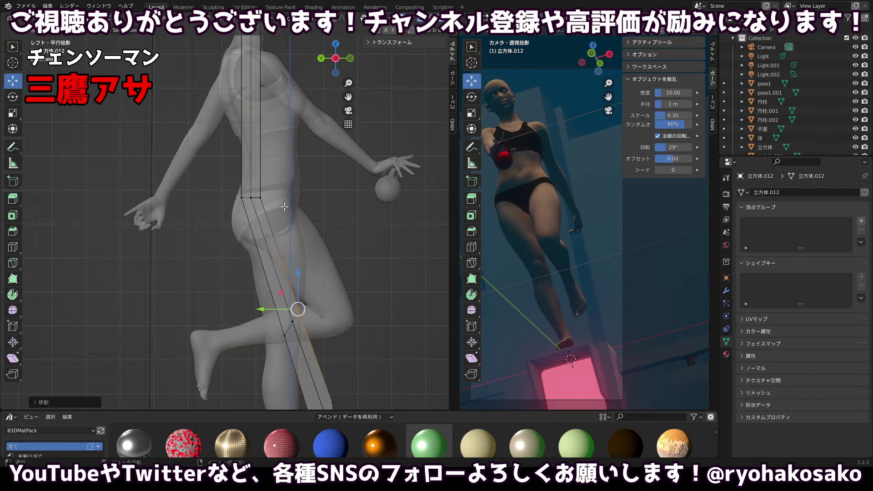
scroll(285, 207, down, 3)
scroll(269, 186, up, 2)
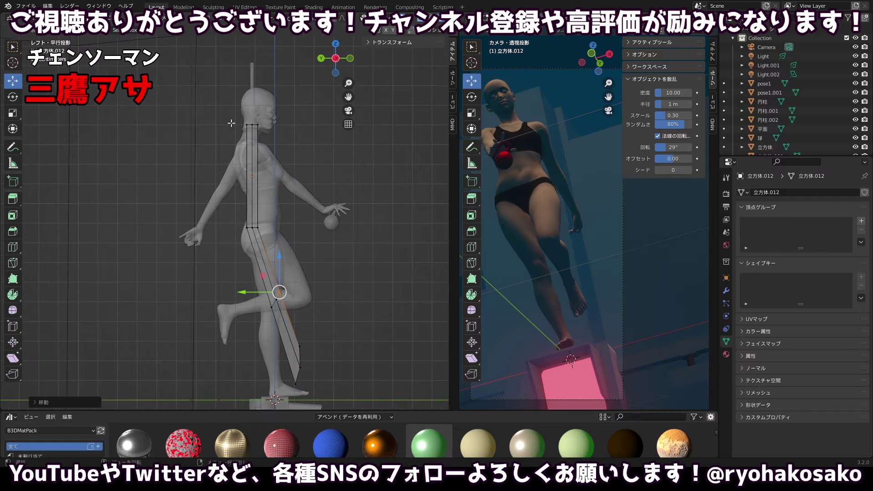
drag(234, 104, 265, 224)
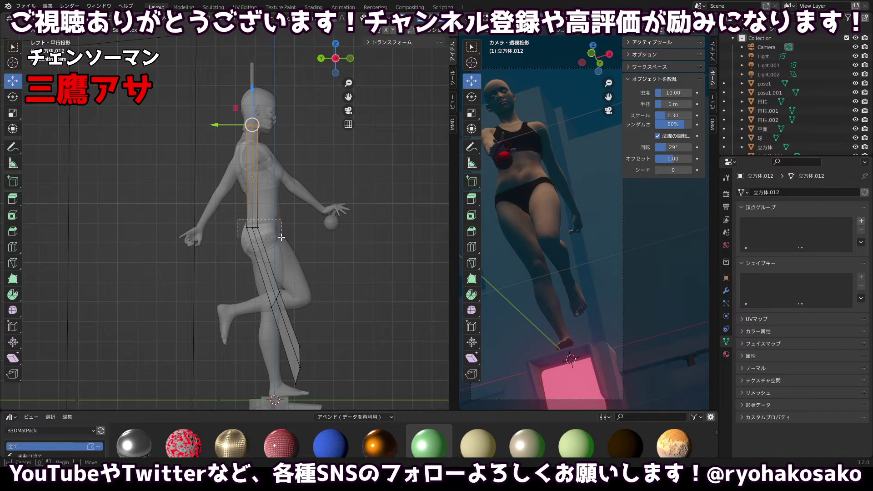
drag(282, 237, 281, 237)
drag(223, 227, 216, 226)
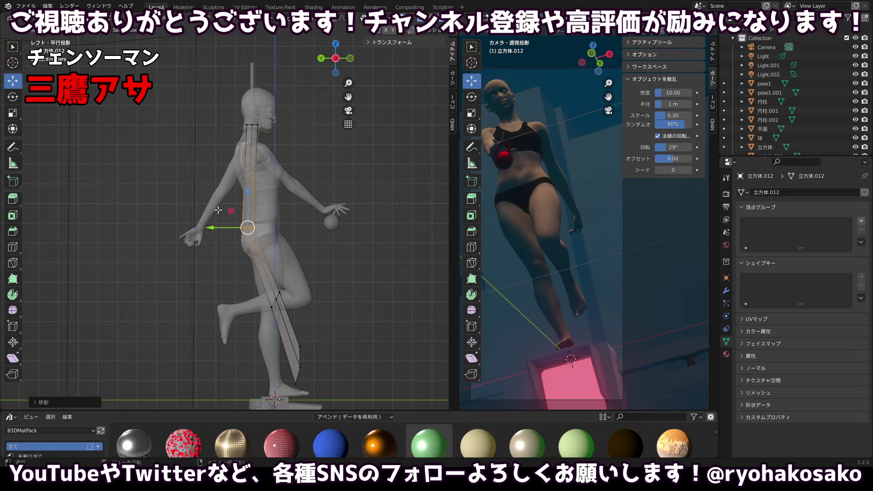
Add a loop cut across the straight upper section at chest height and shift it slightly forward along Y.
click(244, 143)
click(246, 162)
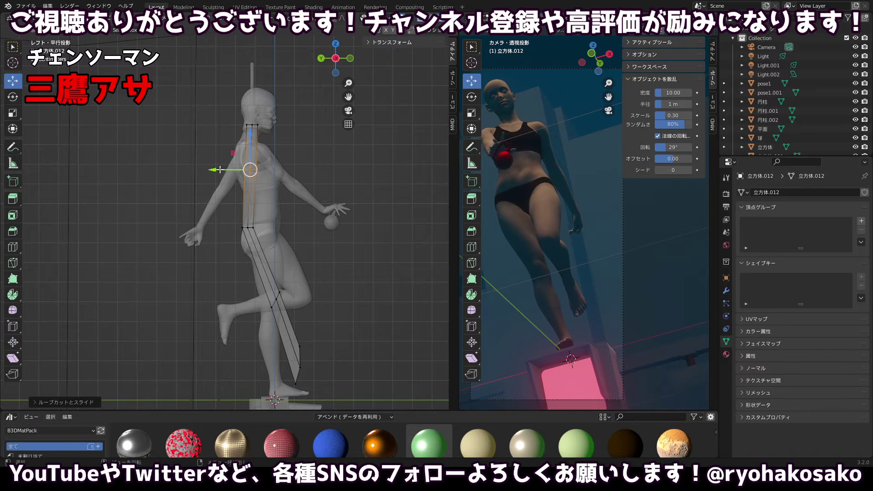
drag(219, 169, 221, 169)
click(334, 213)
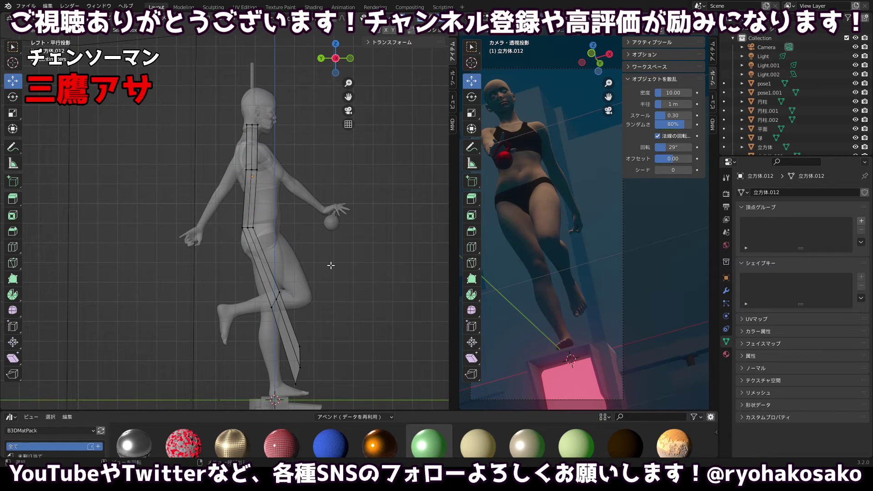
In the front view, select the lowest vertex rows of the bar's pointed end and scale them narrower along X.
drag(334, 294, 267, 293)
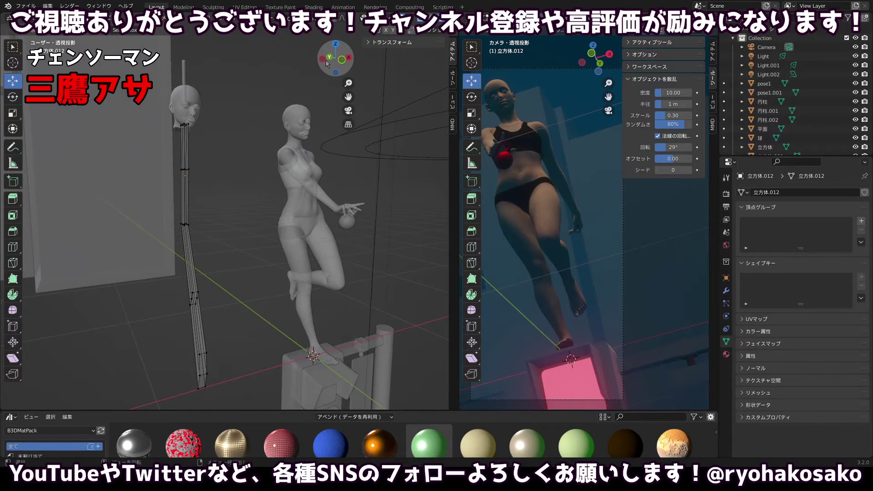
click(342, 59)
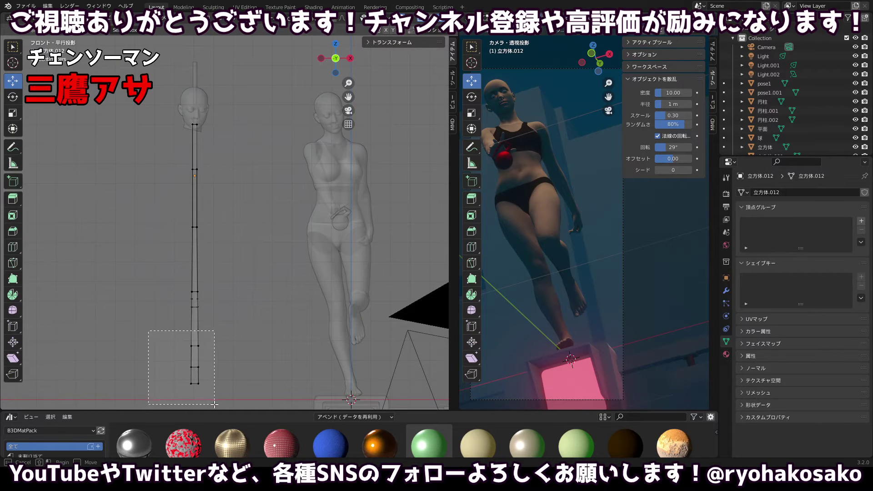
drag(148, 331, 214, 404)
key(s)
key(x)
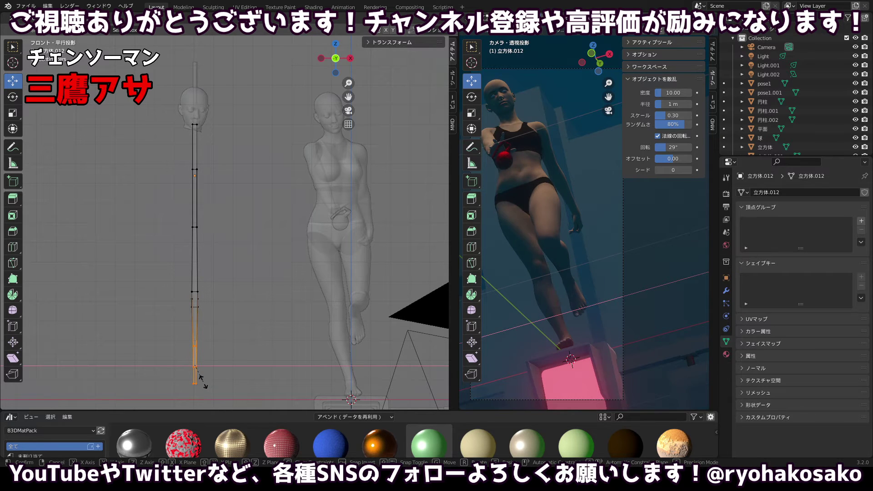
click(201, 381)
Select the knee-height vertex rows of the slanted section and scale them narrower along X.
drag(181, 280, 215, 314)
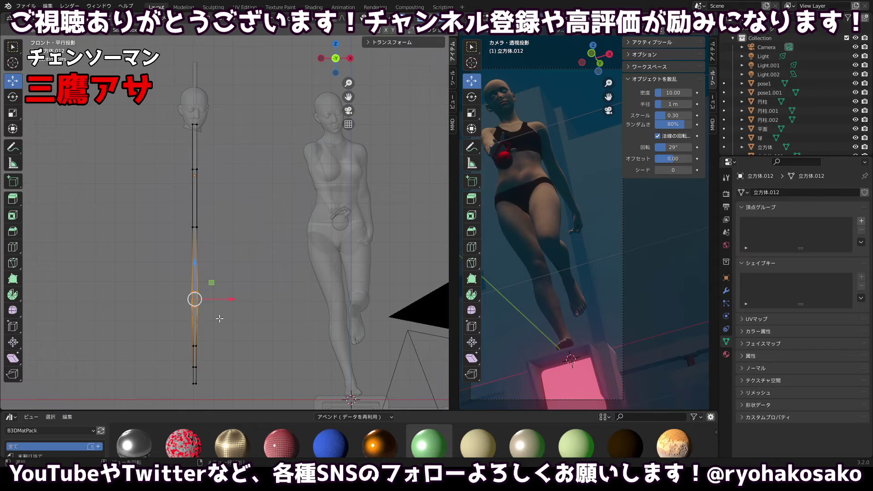
key(s)
key(x)
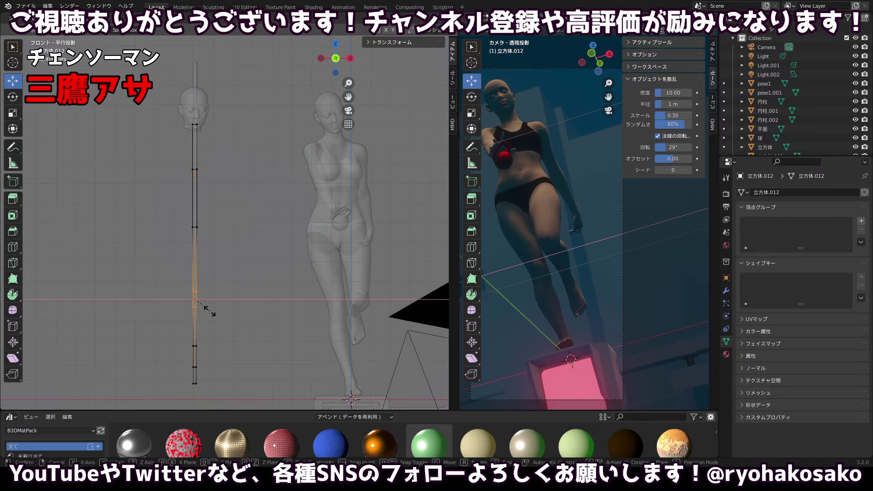
click(209, 311)
Examine the reshaped bar beneath the separated head in perspective, comparing it with the standing figure.
drag(253, 294, 270, 290)
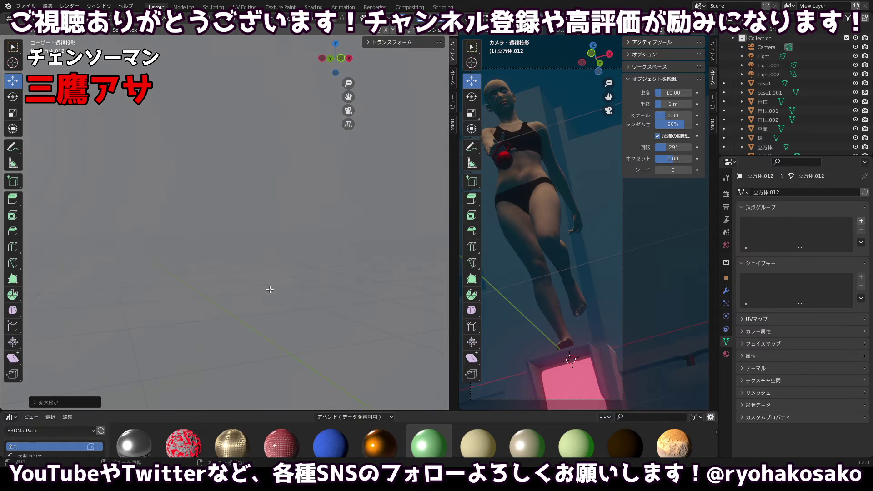
scroll(269, 277, down, 8)
scroll(273, 236, up, 6)
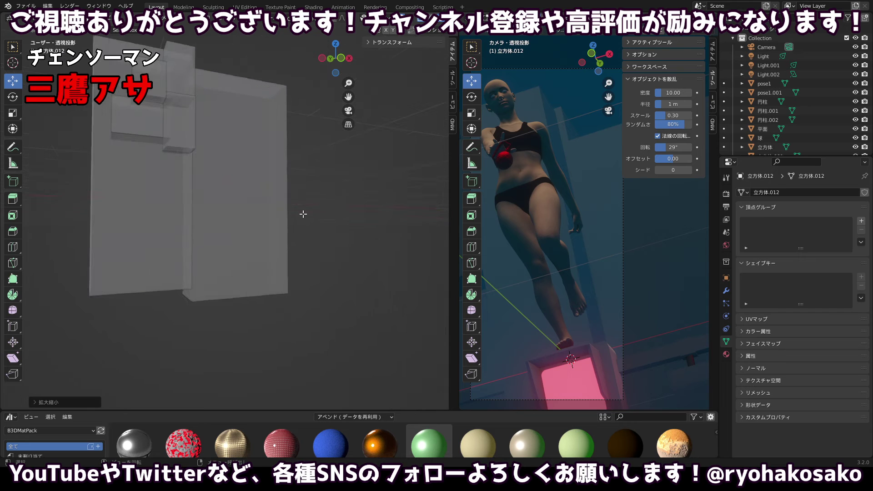
scroll(195, 230, down, 5)
scroll(99, 248, up, 5)
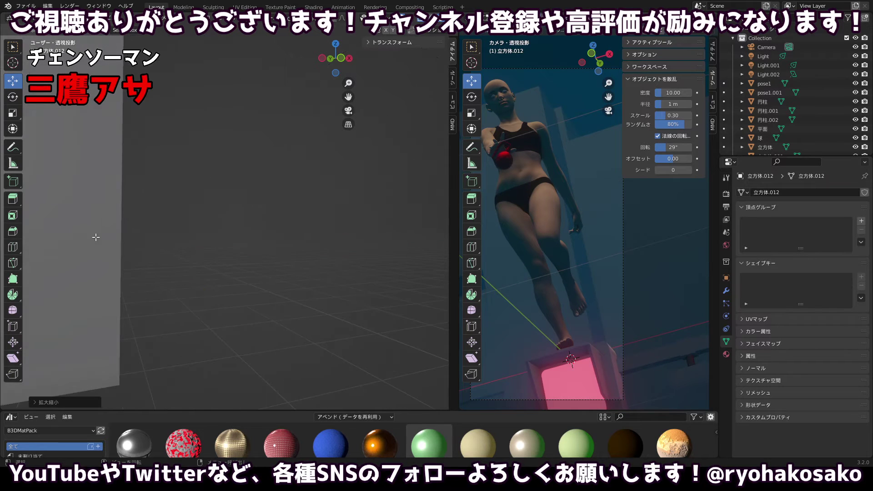
drag(95, 236, 241, 231)
scroll(243, 231, down, 5)
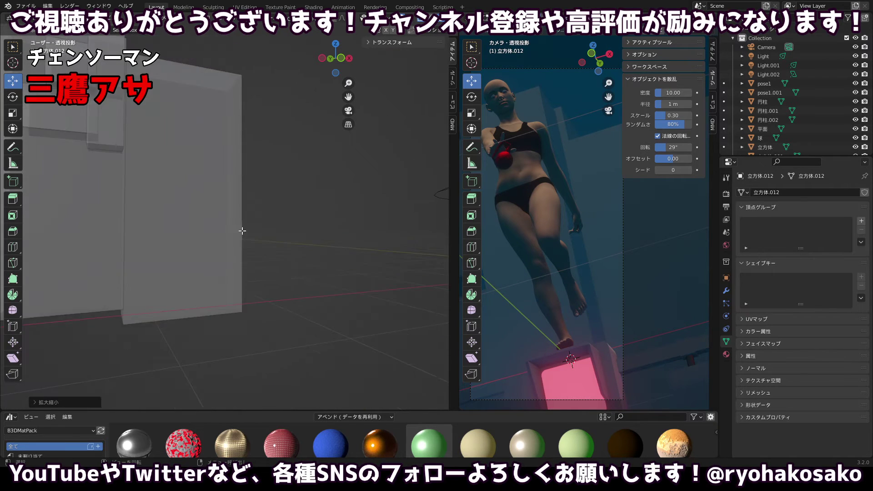
scroll(220, 256, down, 2)
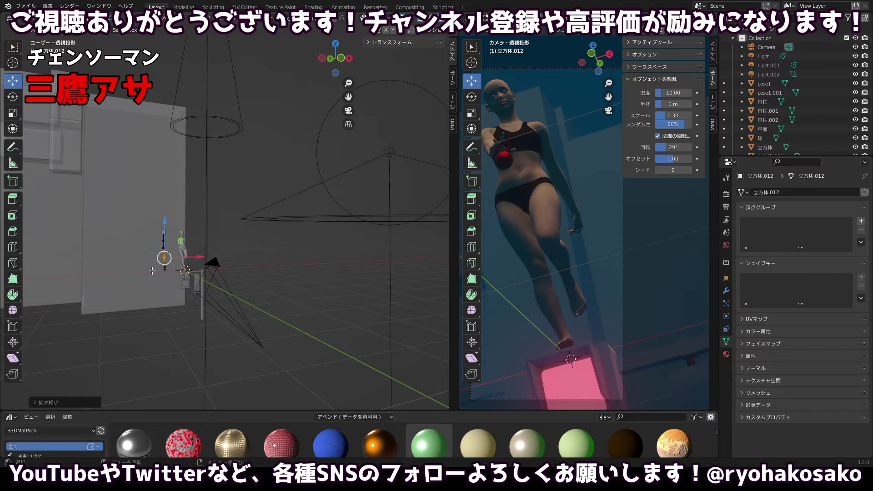
scroll(151, 273, up, 4)
drag(151, 272, 205, 254)
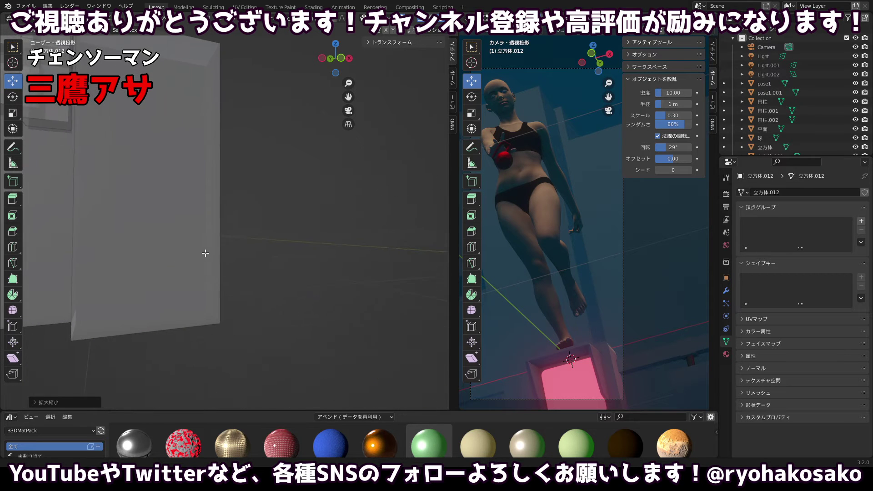
scroll(205, 254, down, 6)
scroll(258, 244, up, 4)
drag(267, 227, 252, 239)
scroll(249, 236, down, 1)
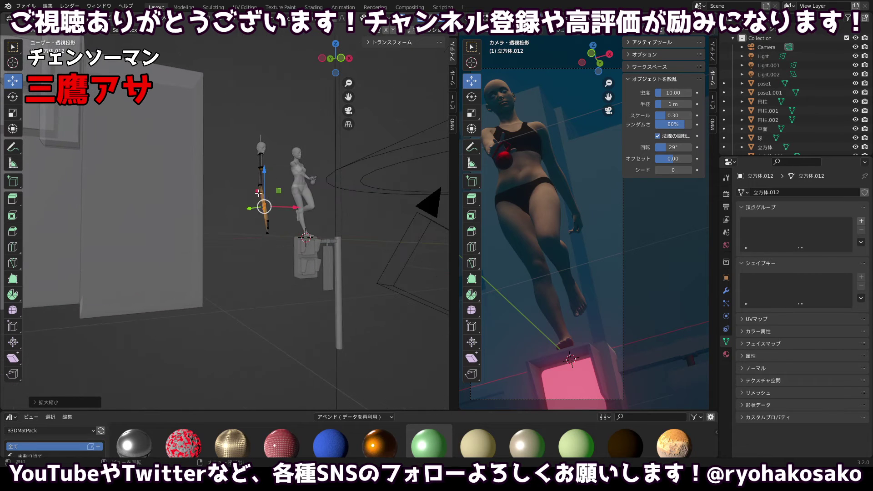
scroll(258, 193, up, 2)
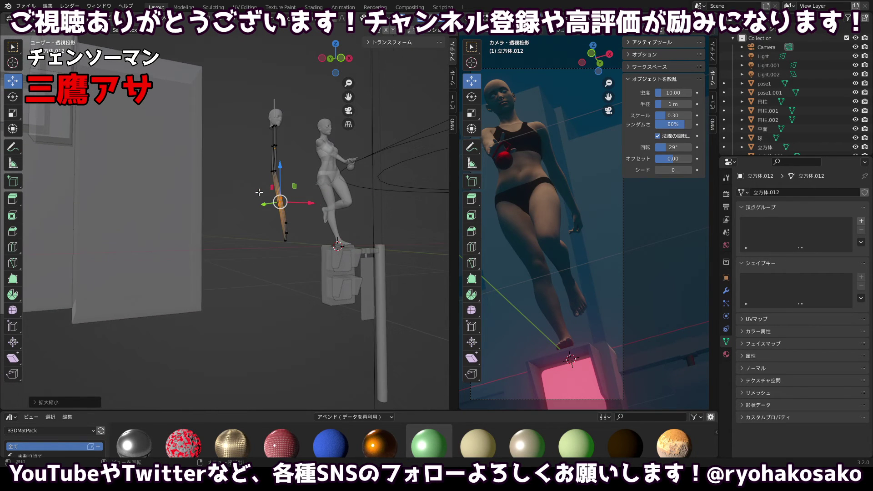
scroll(258, 192, up, 3)
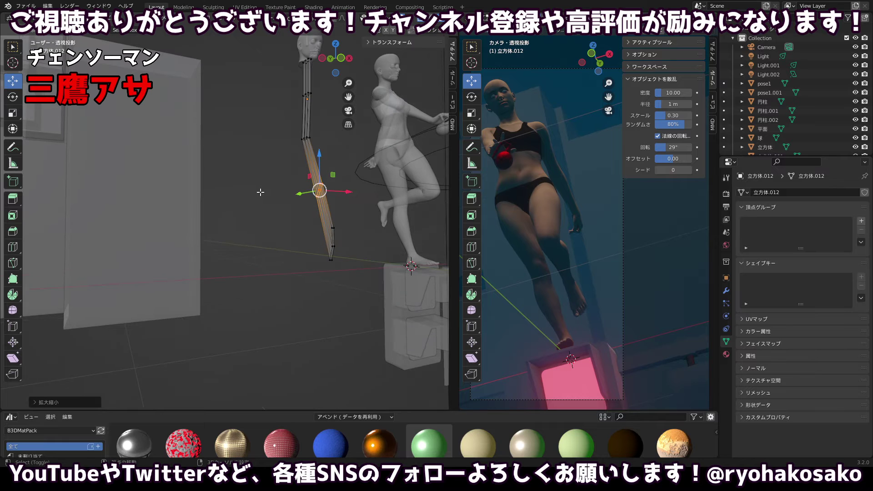
drag(260, 193, 204, 263)
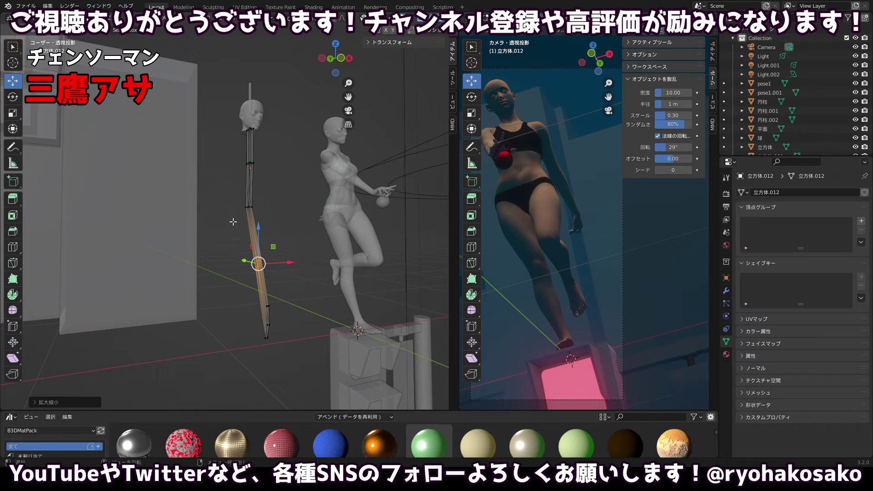
In the side view, select the bar's vertices from the hip-height bend down to the tip and raise them slightly along Z.
drag(306, 220, 369, 232)
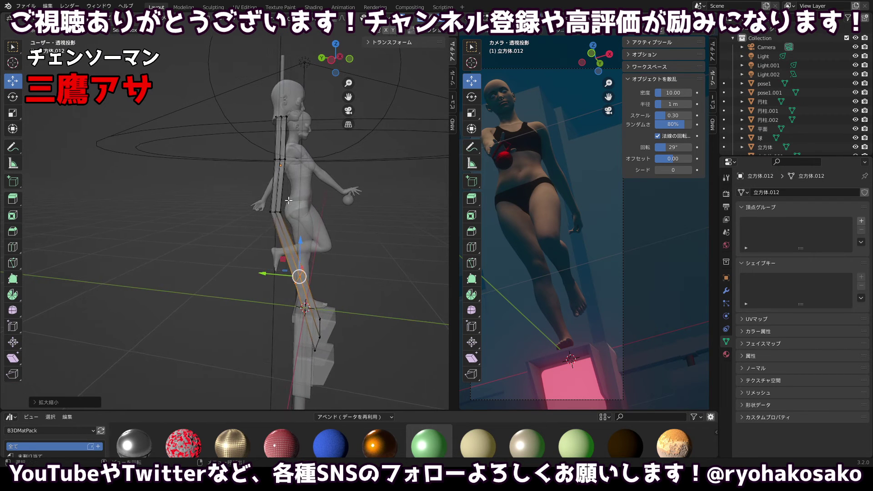
drag(239, 182, 317, 226)
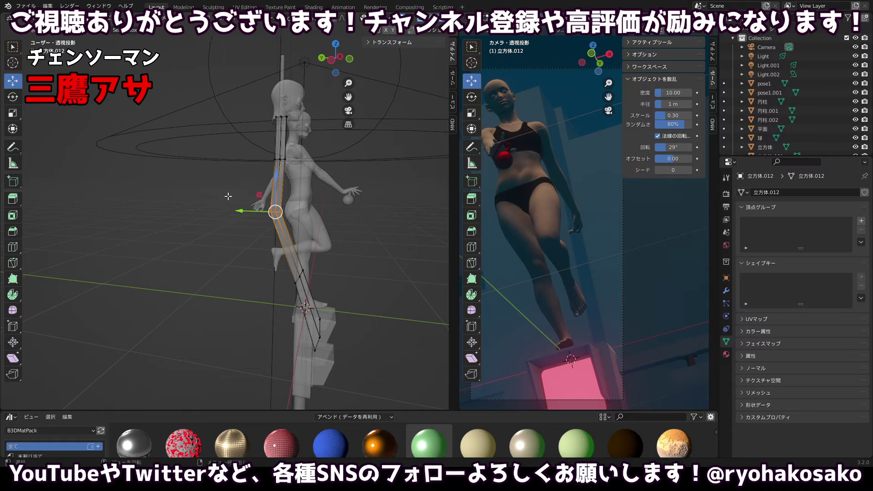
drag(228, 196, 362, 324)
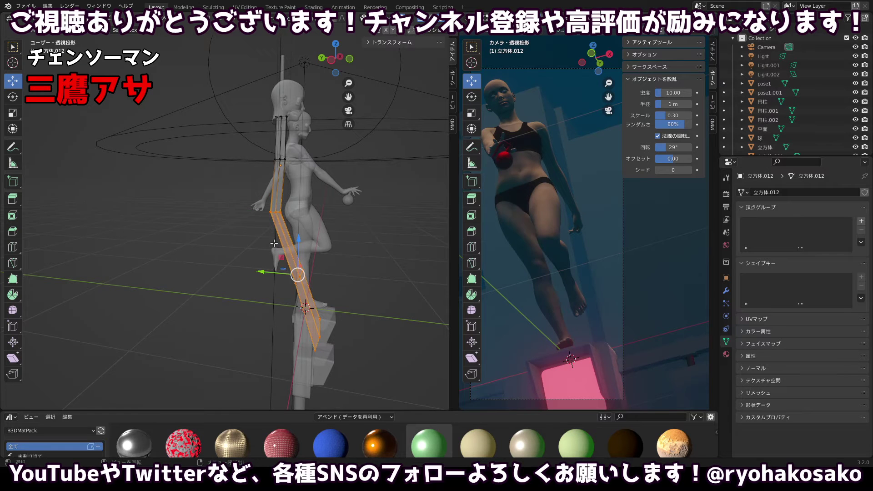
click(332, 61)
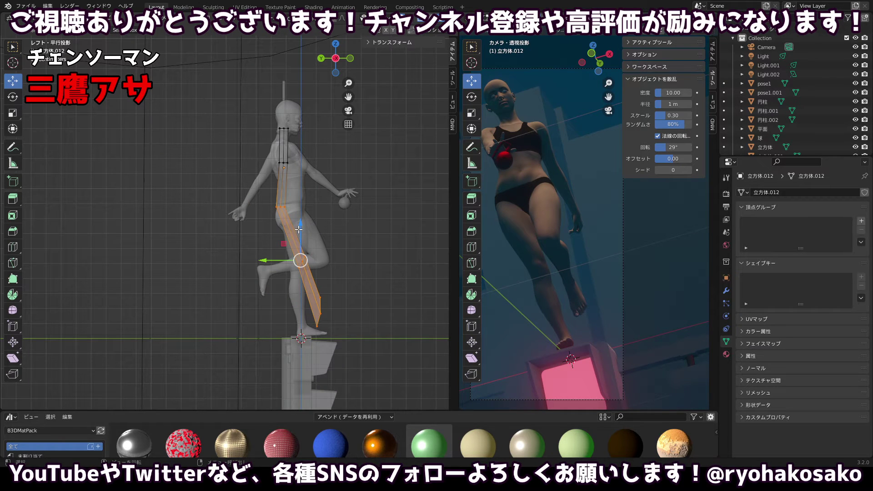
key(g)
key(z)
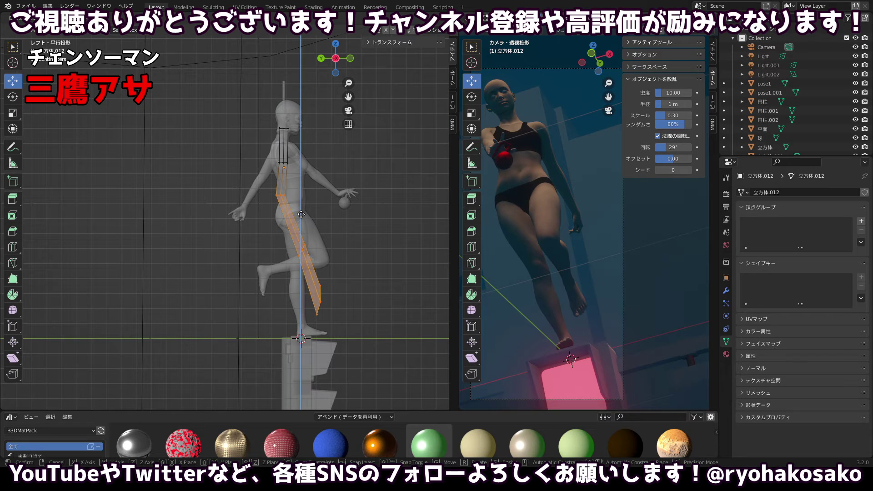
click(301, 214)
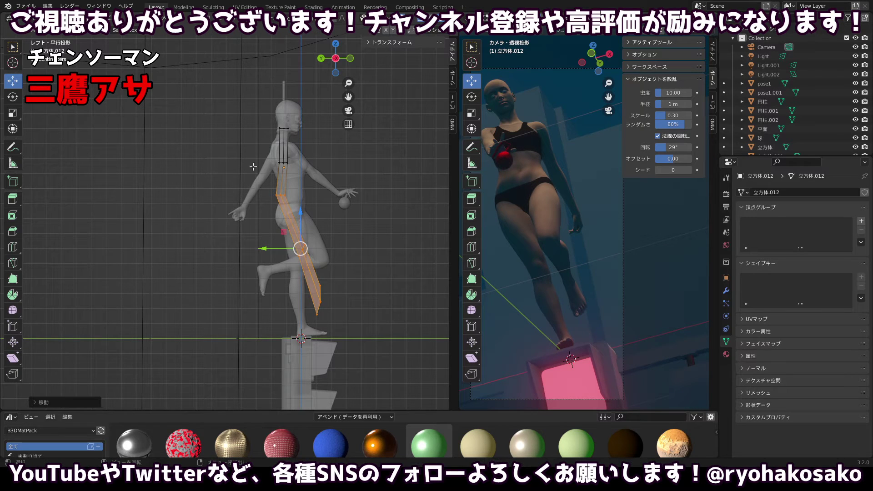
Try to offset the bar's upper vertices along Y at neck and chest height, and undo the vertex changes.
click(281, 135)
key(g)
key(y)
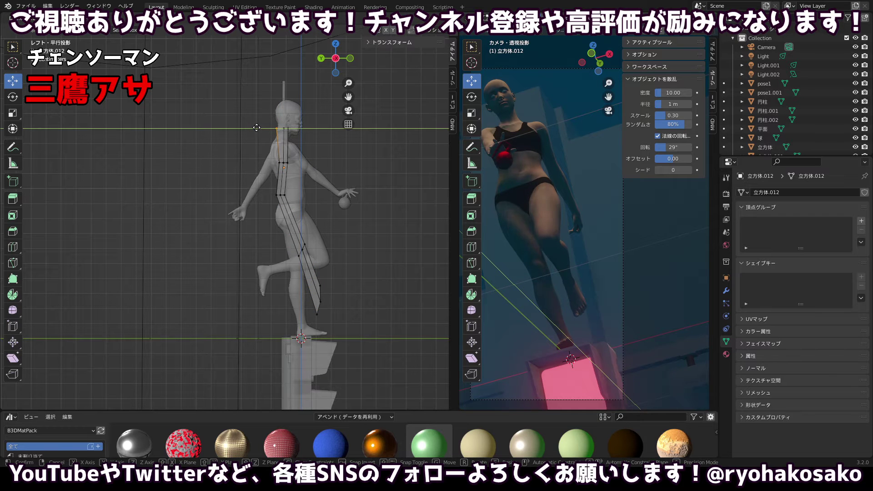
click(260, 127)
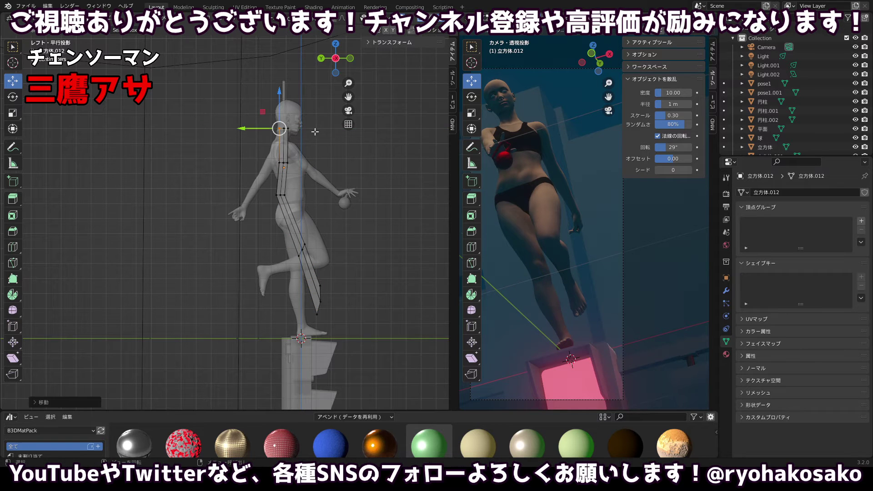
click(304, 153)
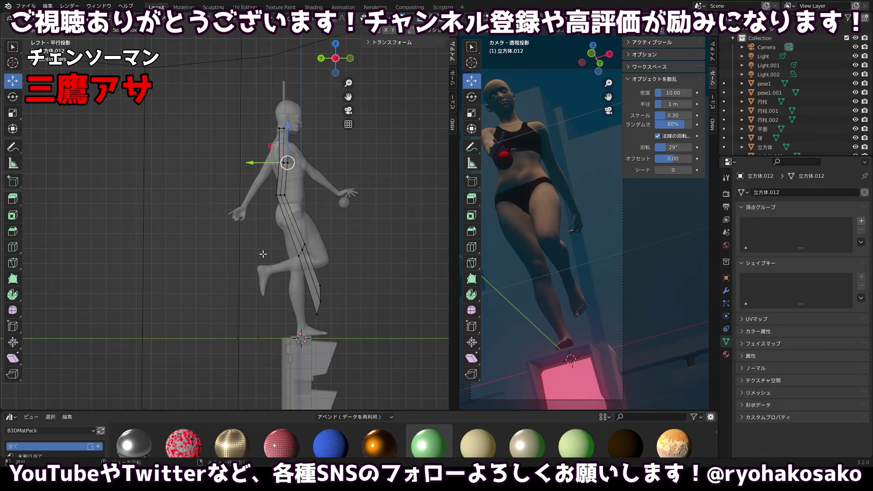
drag(346, 329, 267, 210)
drag(280, 275, 258, 273)
key(ctrl+z)
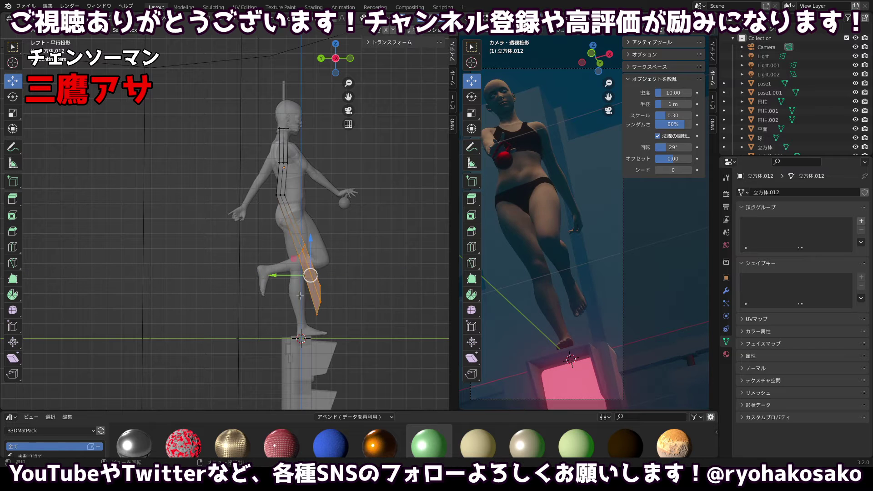
Select the slanted lower section from the hip bend to the tip and rotate it slightly steeper in the side view.
click(334, 325)
drag(336, 333, 279, 228)
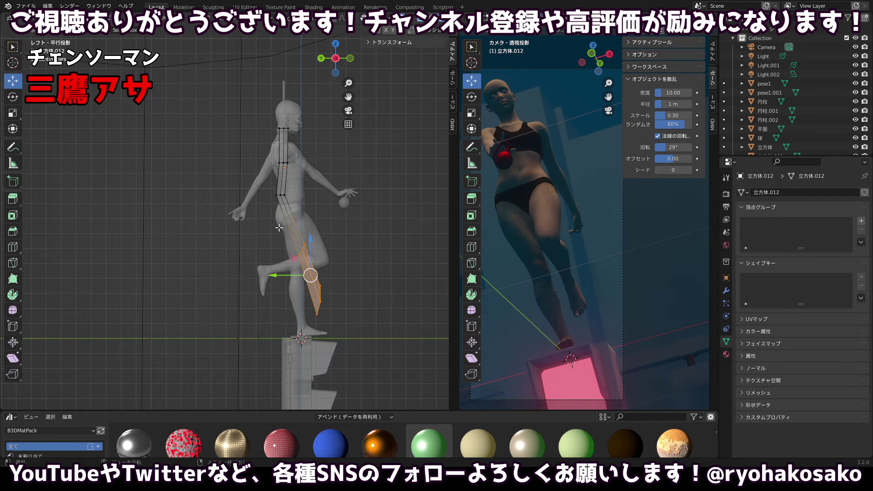
shift+click(266, 188)
key(r)
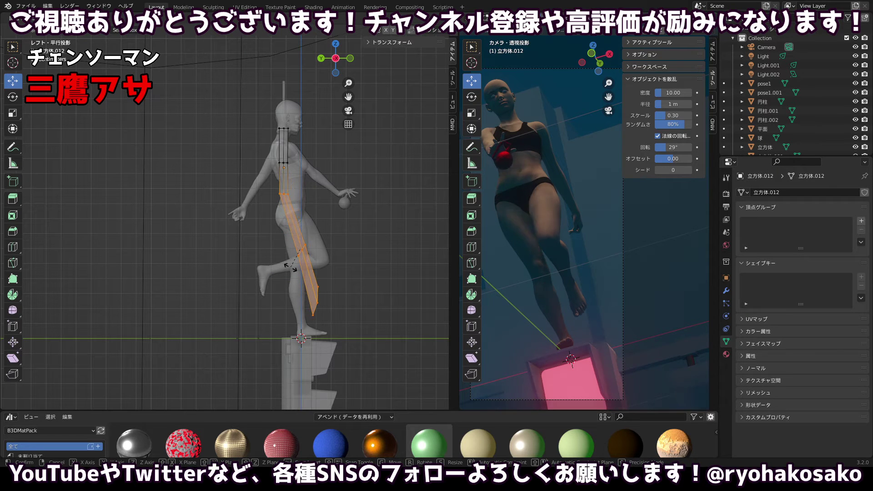
click(291, 267)
click(404, 250)
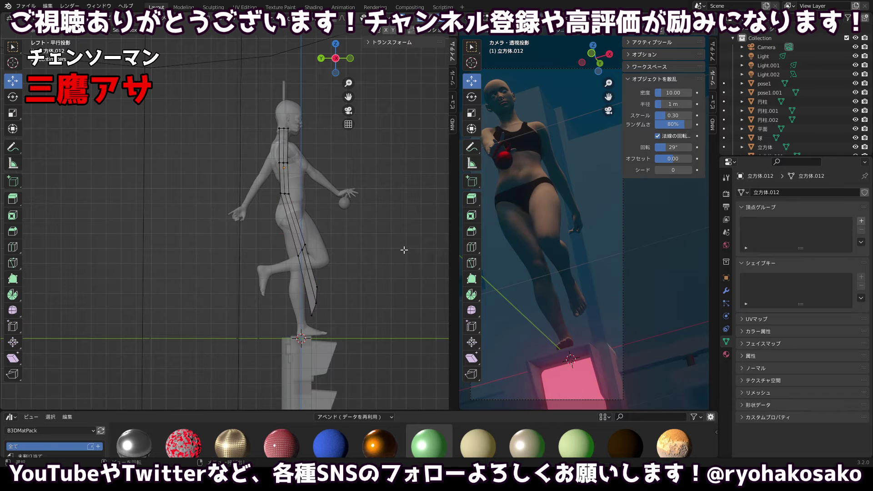
Return to Object Mode and join the bar, the separated head and the rod above the head into one object.
drag(412, 235, 262, 270)
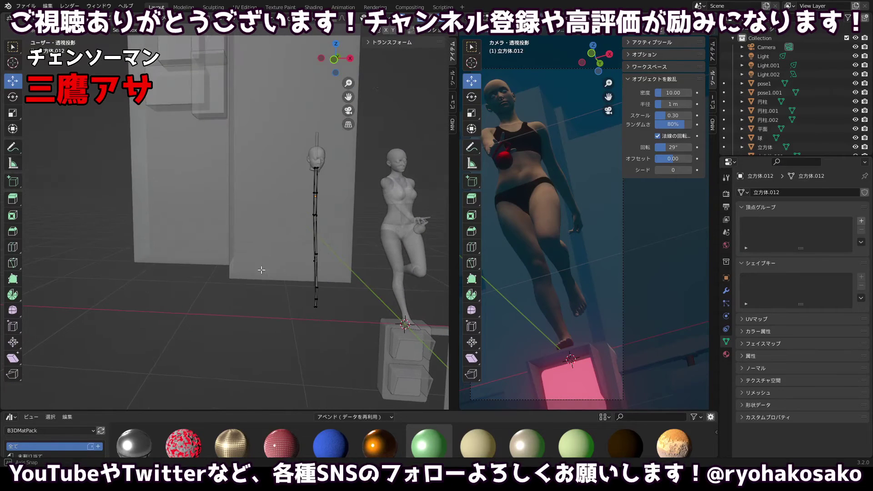
click(335, 60)
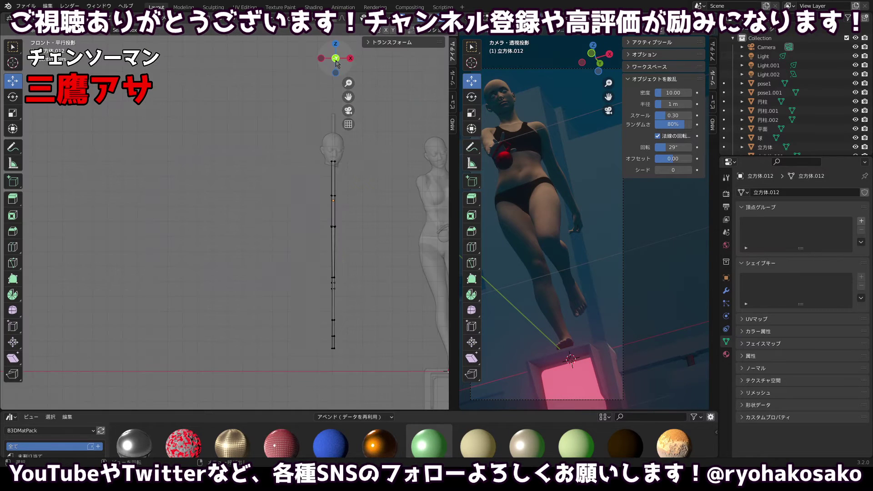
click(311, 197)
drag(344, 312, 359, 336)
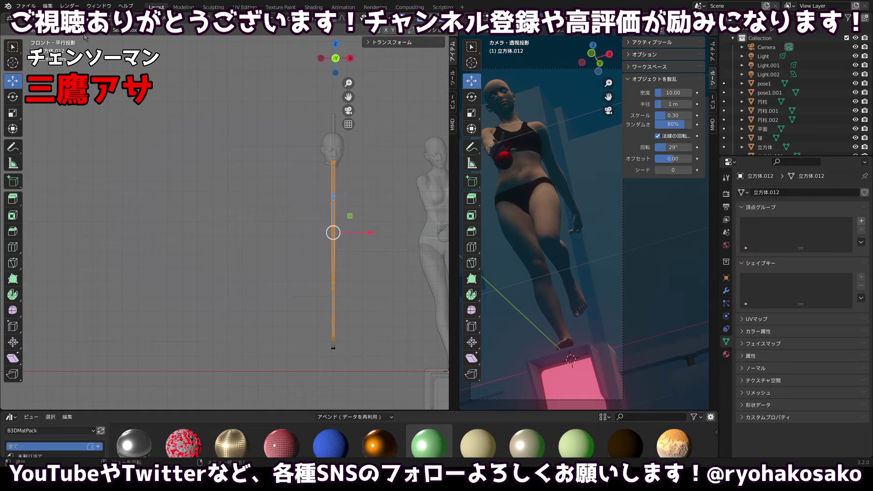
click(23, 20)
click(55, 29)
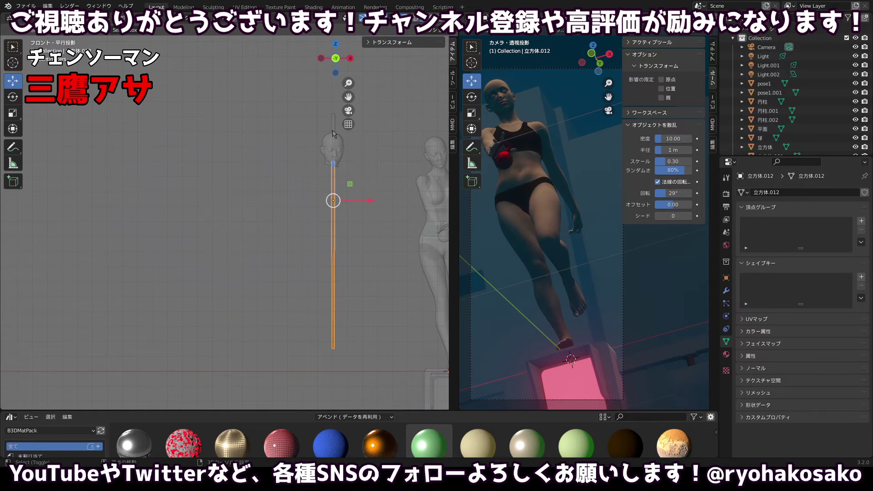
click(333, 136)
shift+click(335, 129)
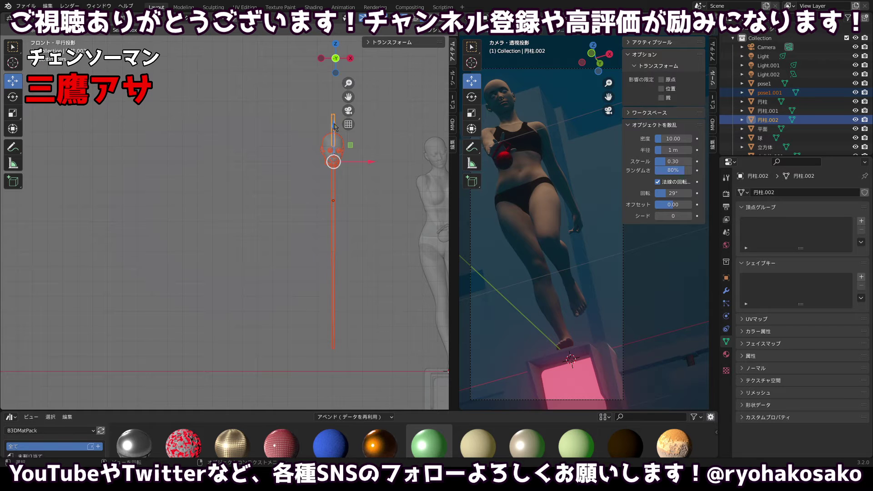
key(ctrl+j)
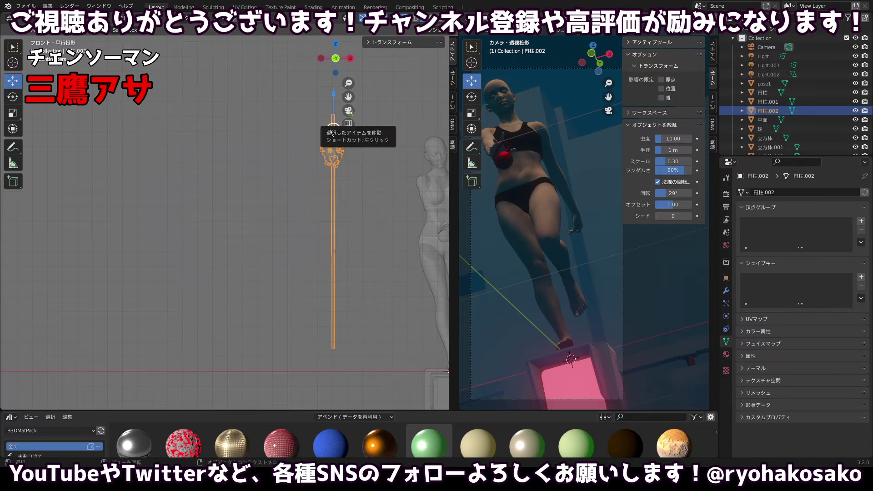
In the front view, move the joined head-and-bar object along X past the standing figure and tilt its pointed end away from the figure.
mouse_move(279, 154)
mouse_down()
mouse_move(300, 159)
mouse_move(288, 159)
mouse_up()
scroll(287, 163, down, 8)
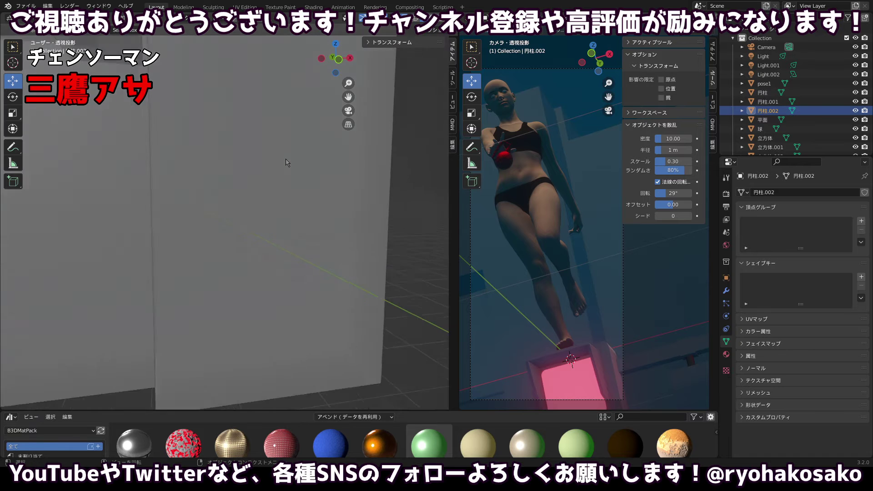
scroll(239, 246, up, 5)
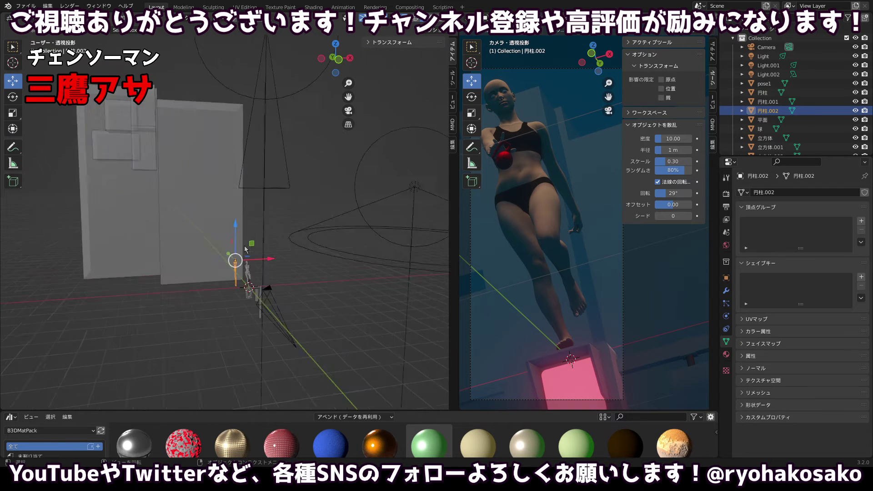
scroll(239, 245, down, 4)
drag(244, 265, 255, 198)
scroll(241, 198, up, 3)
scroll(241, 200, up, 4)
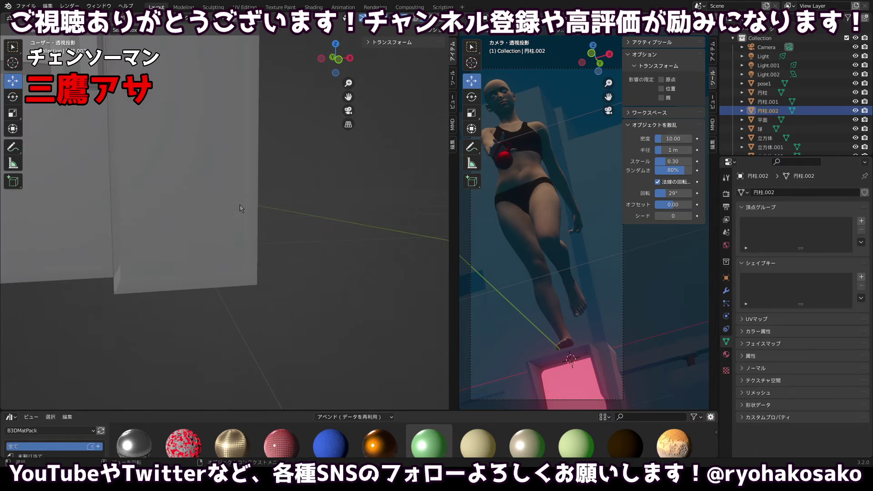
scroll(245, 210, down, 6)
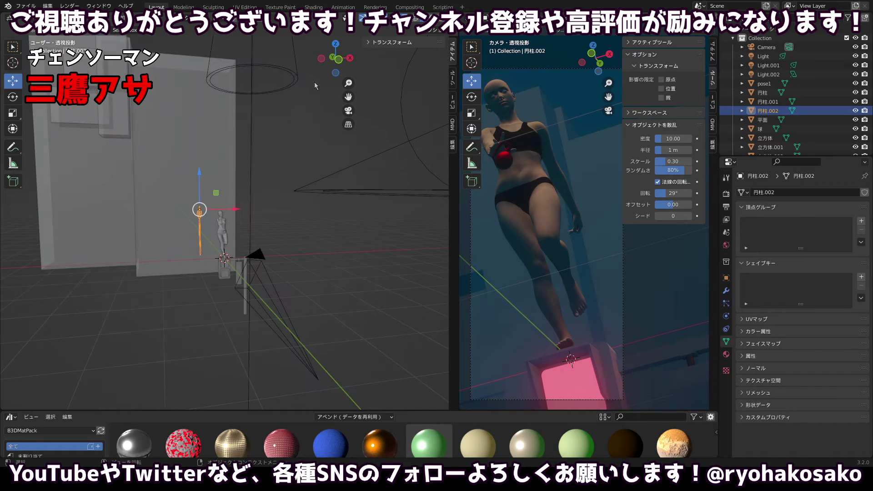
click(335, 61)
scroll(150, 195, up, 3)
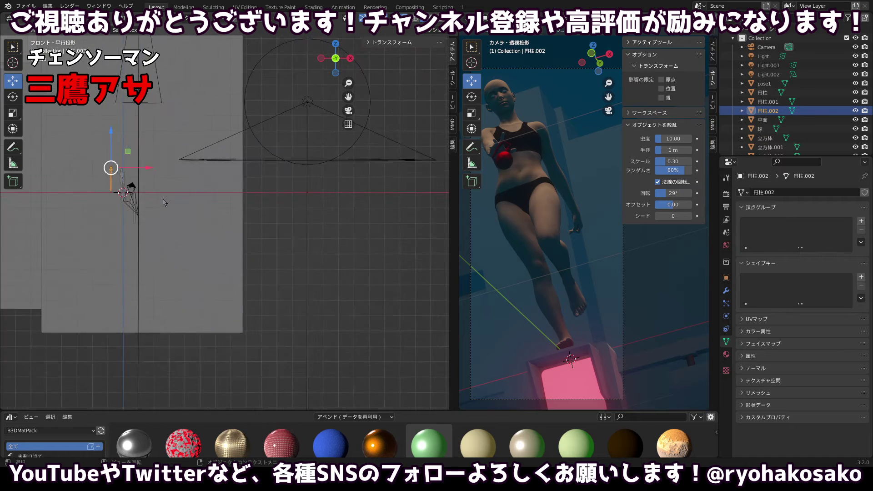
drag(133, 185, 265, 247)
scroll(211, 204, up, 1)
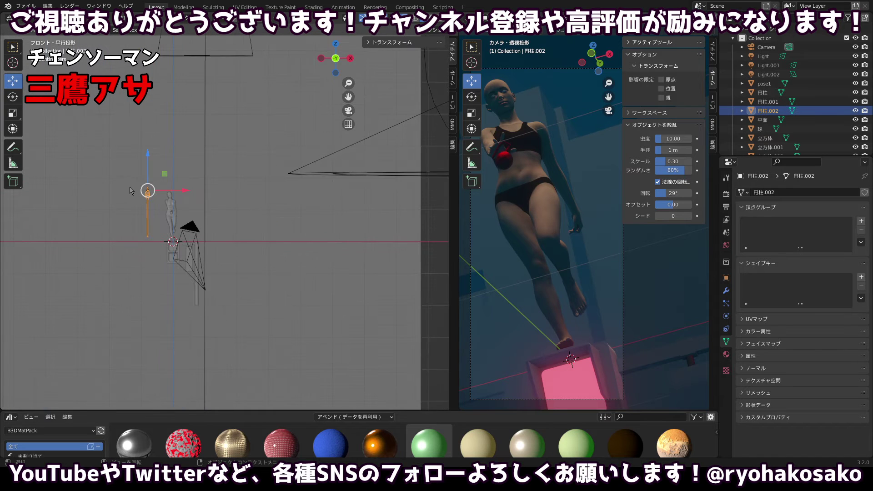
scroll(121, 189, up, 5)
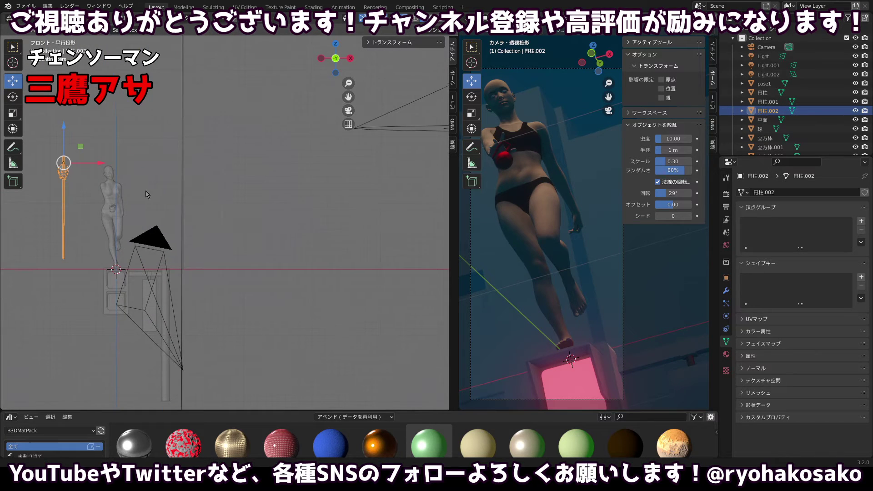
scroll(93, 181, up, 1)
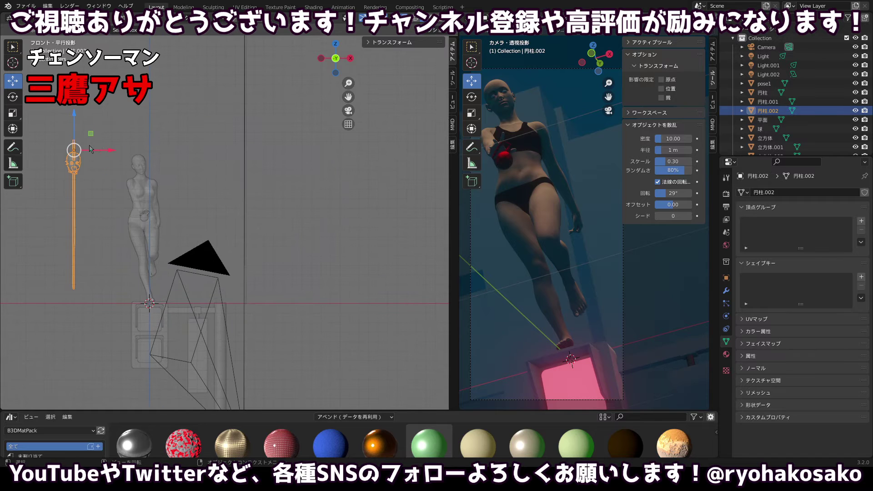
drag(90, 149, 245, 167)
key(r)
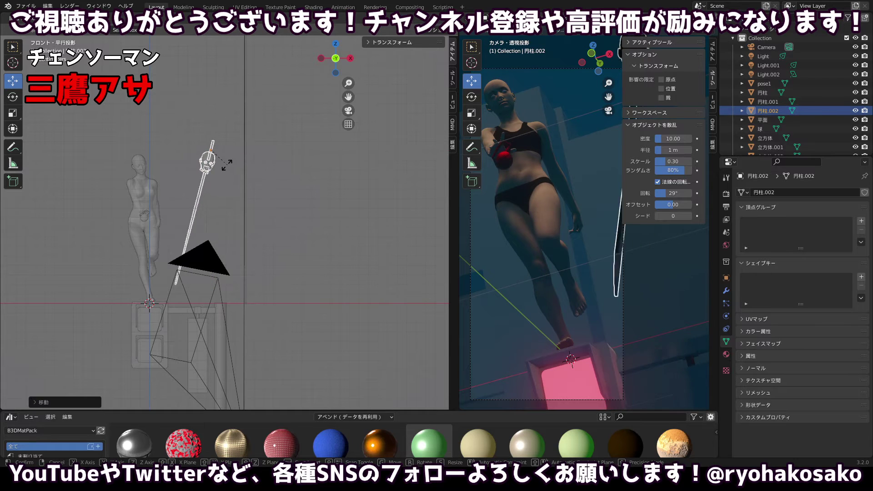
click(264, 156)
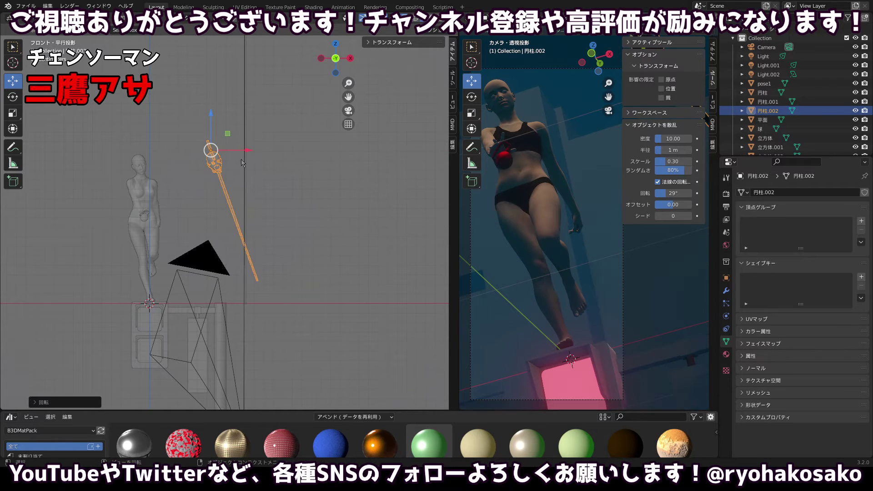
Set the joined object's origin to its geometry and rotate it further toward horizontal around the head.
click(163, 17)
mouse_move(155, 39)
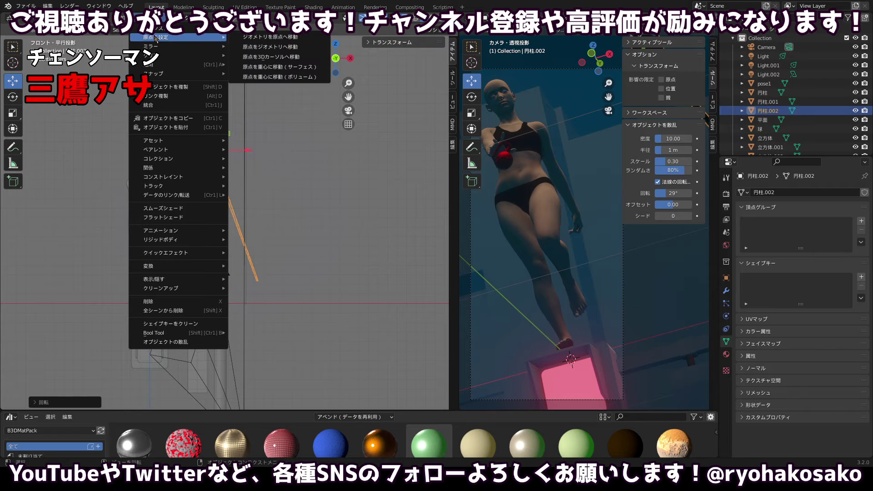
click(242, 46)
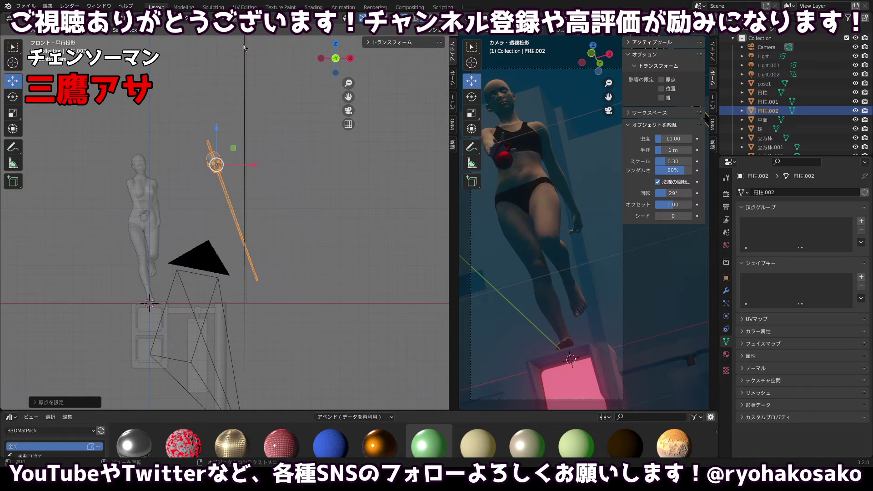
key(r)
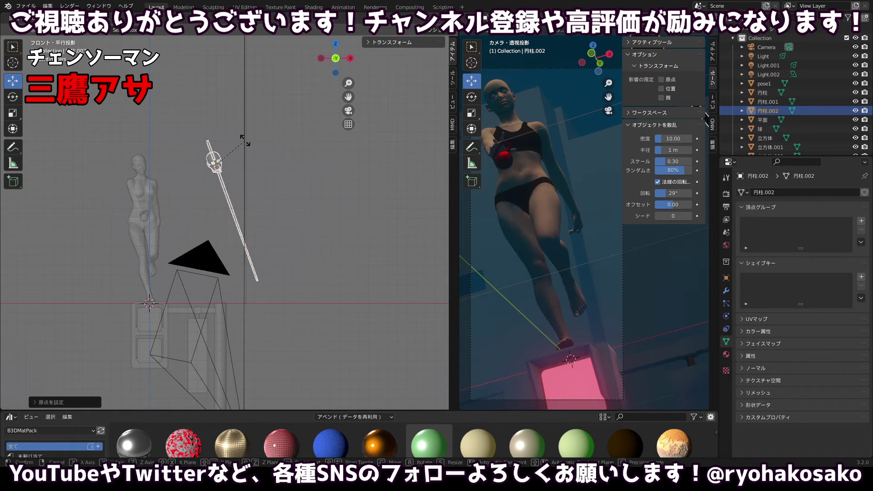
click(218, 131)
Lower the tilted object along Z to the standing figure's hip height and slide it along X closer to the figure.
key(g)
key(z)
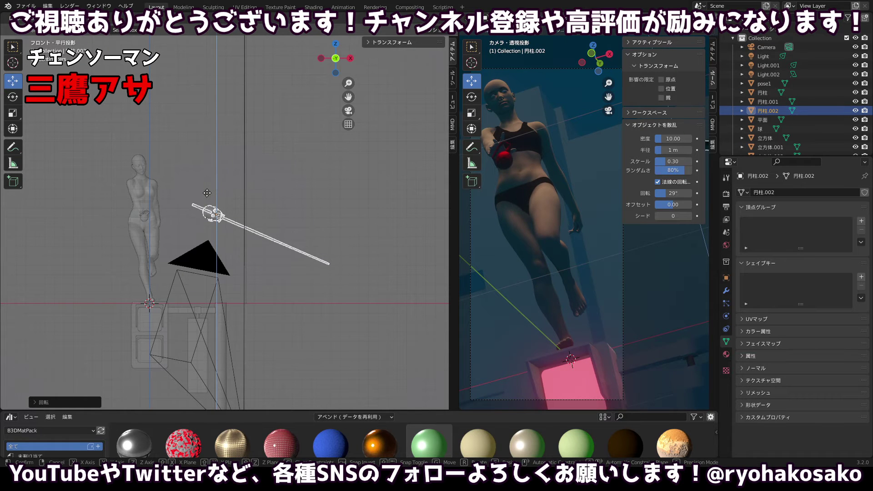
click(208, 198)
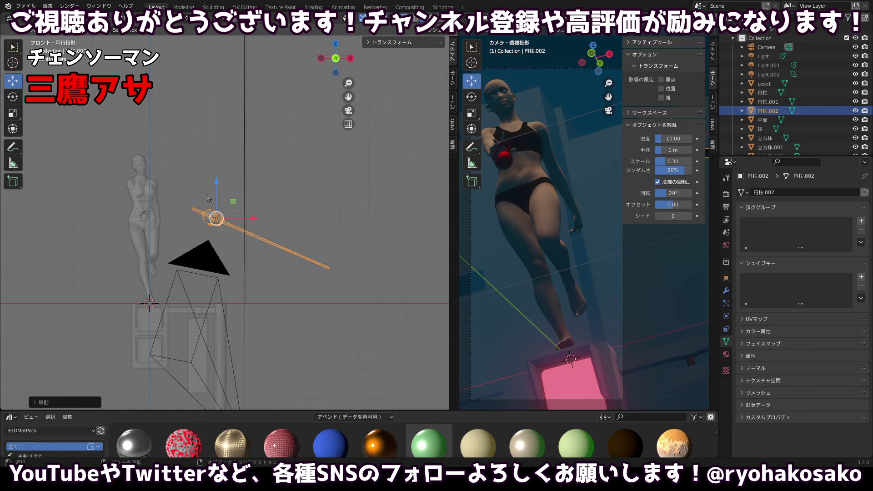
drag(256, 224, 217, 222)
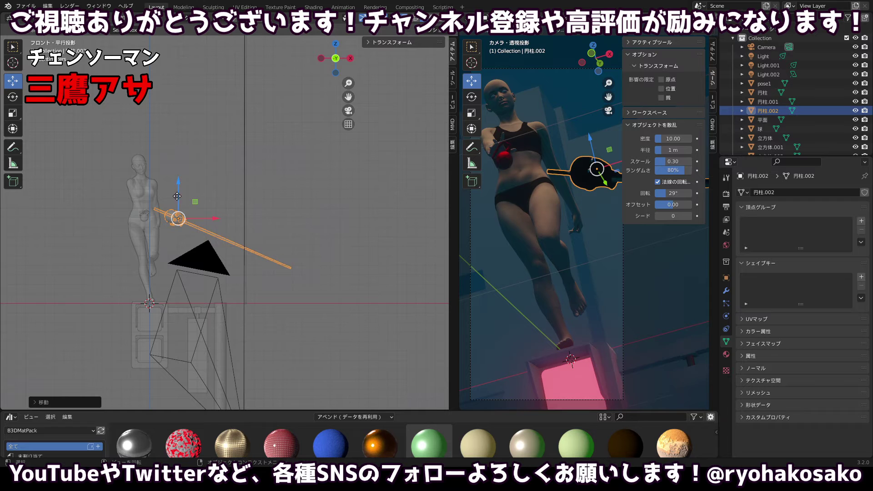
Lower the joined head-and-bar object slightly along Z, and rotate it in the right view so the bar points forward past the figure.
drag(176, 196, 177, 213)
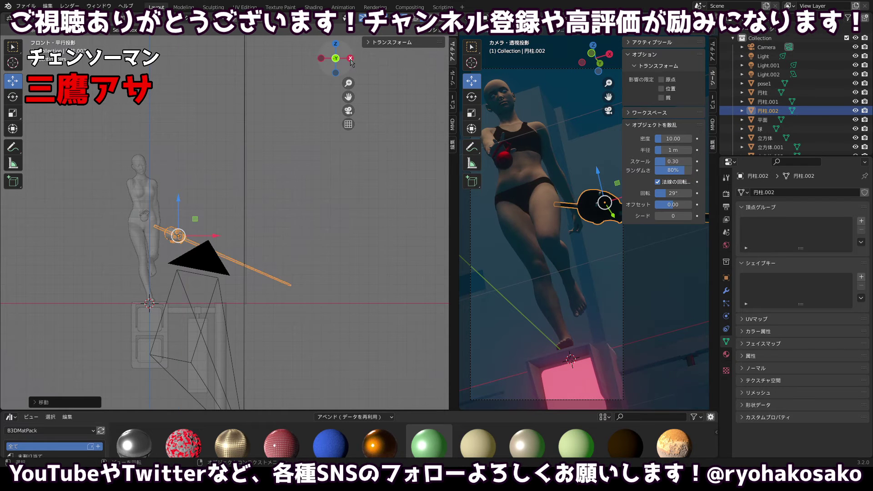
click(351, 60)
click(351, 60)
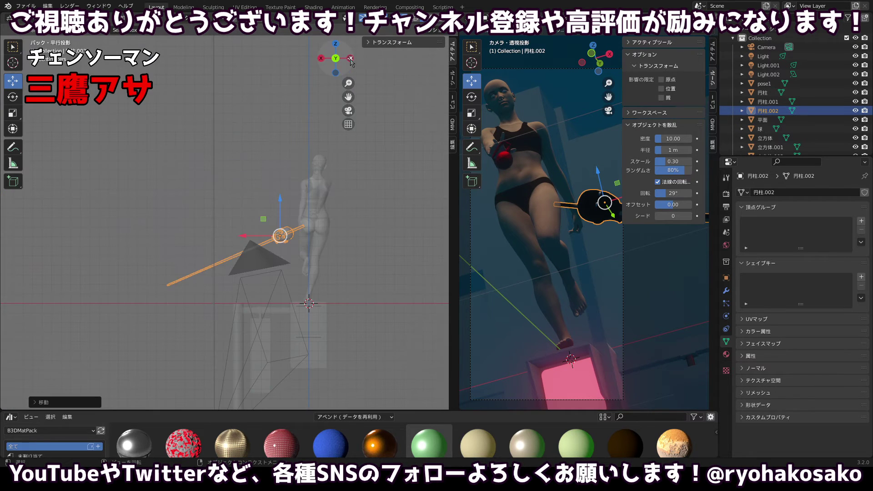
click(322, 58)
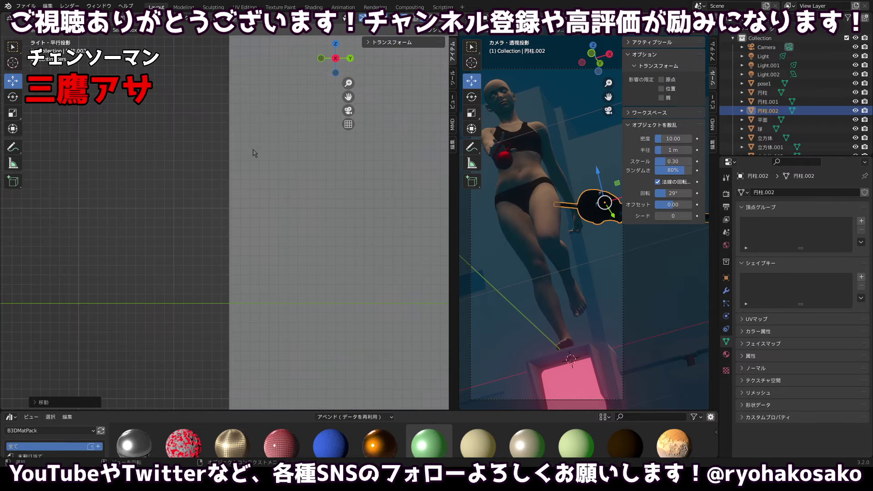
scroll(251, 167, down, 5)
drag(139, 215, 216, 216)
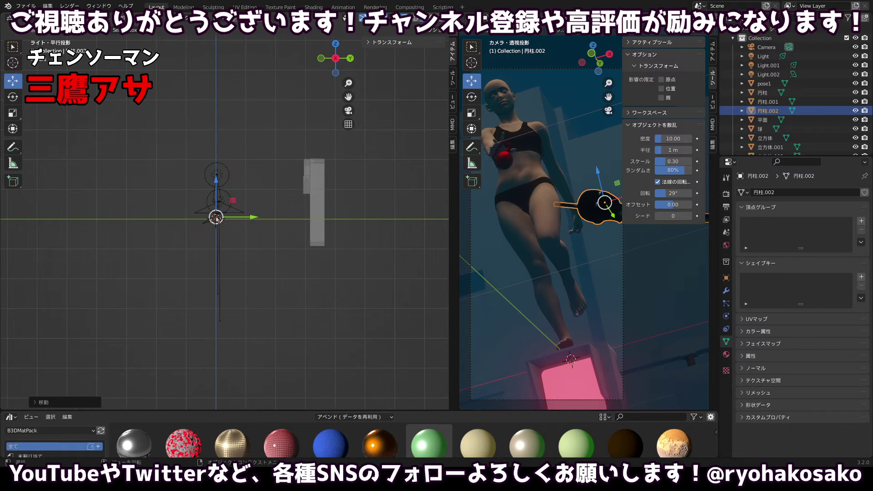
scroll(191, 226, up, 12)
drag(113, 220, 233, 227)
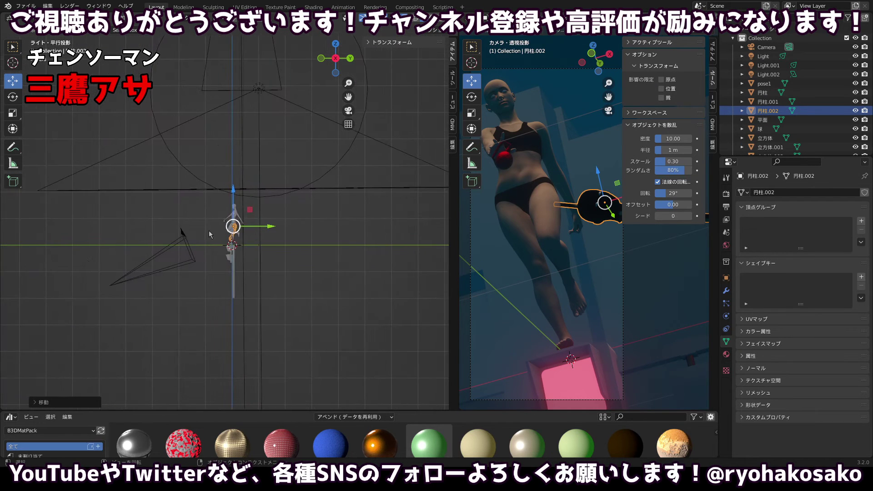
scroll(211, 234, up, 10)
drag(278, 265, 283, 256)
scroll(284, 256, down, 2)
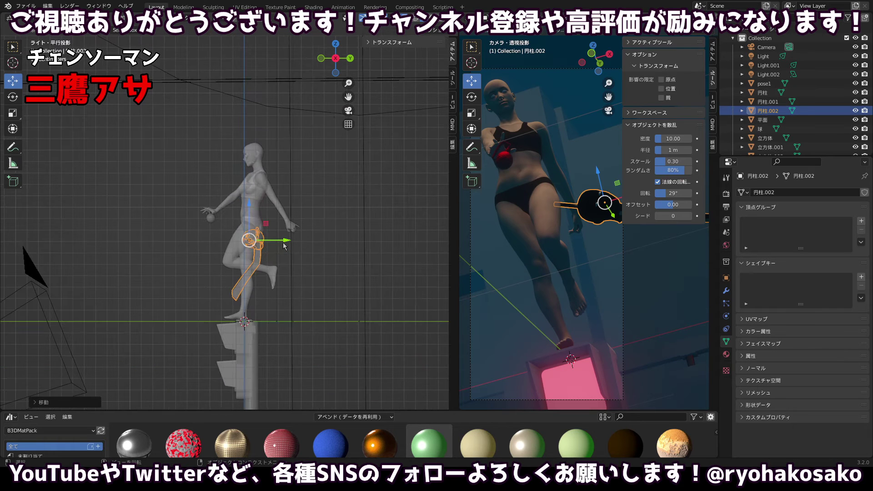
key(r)
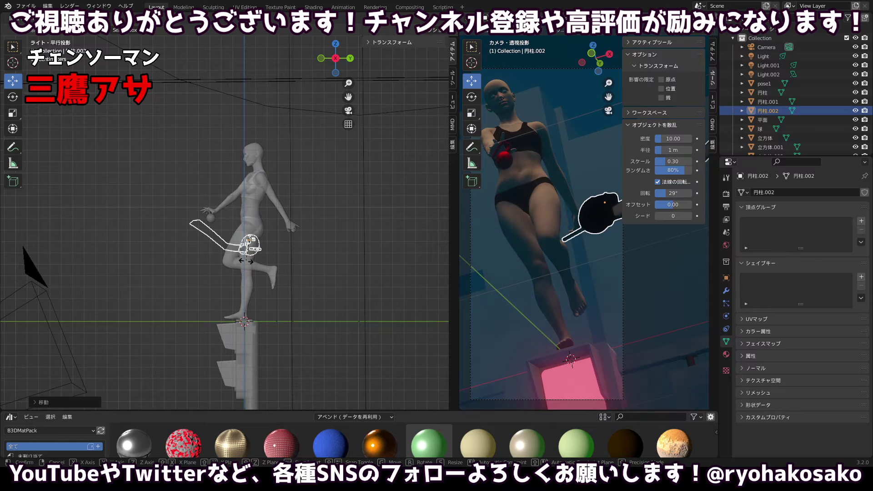
click(268, 249)
Move the head-and-bar object along Y and Z to the figure's trailing hand, and rotate it so the bar slopes downward.
drag(287, 239, 317, 240)
drag(279, 212, 279, 192)
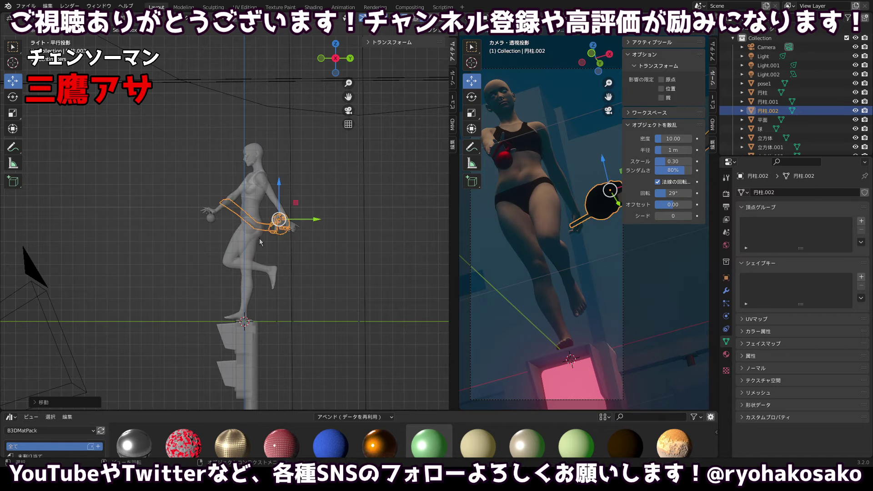
drag(259, 238, 206, 241)
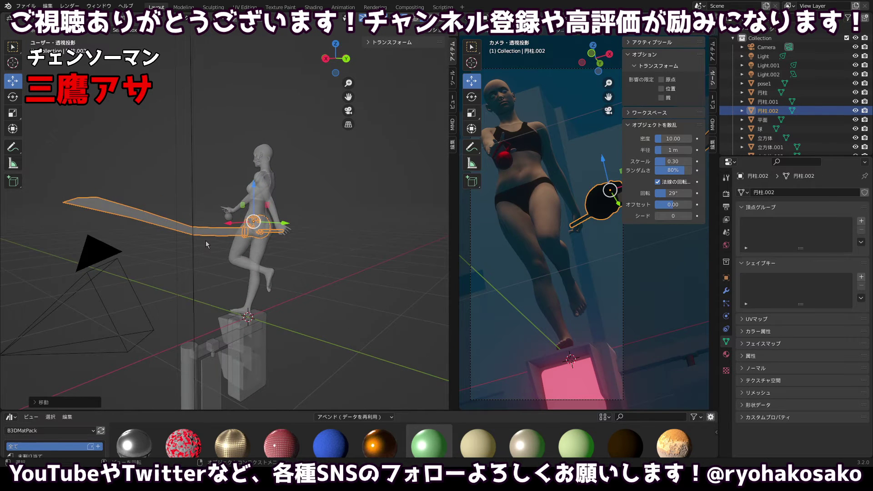
key(r)
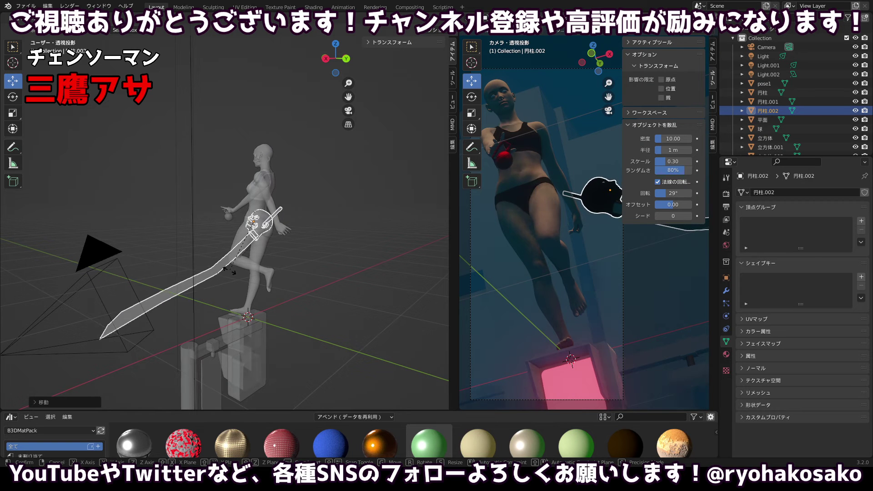
click(236, 273)
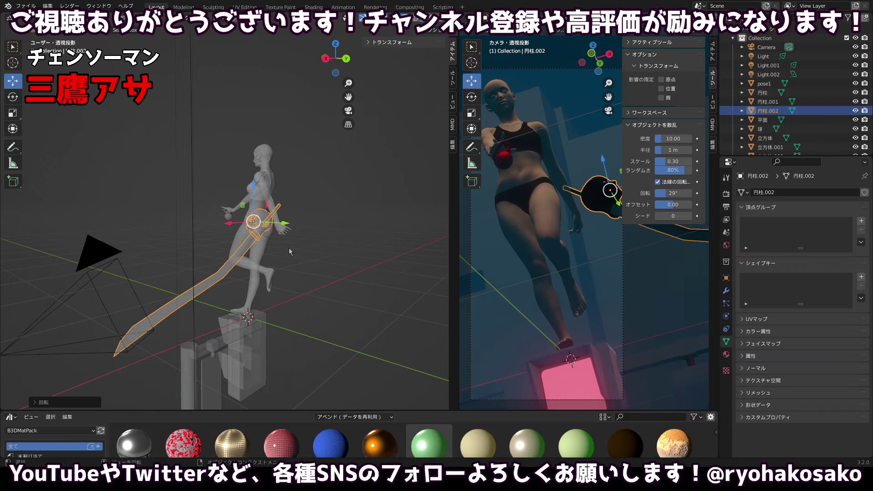
Rotate the head-and-bar object from a raised view to swing the bar inward, and lower it along Z.
drag(288, 248, 364, 312)
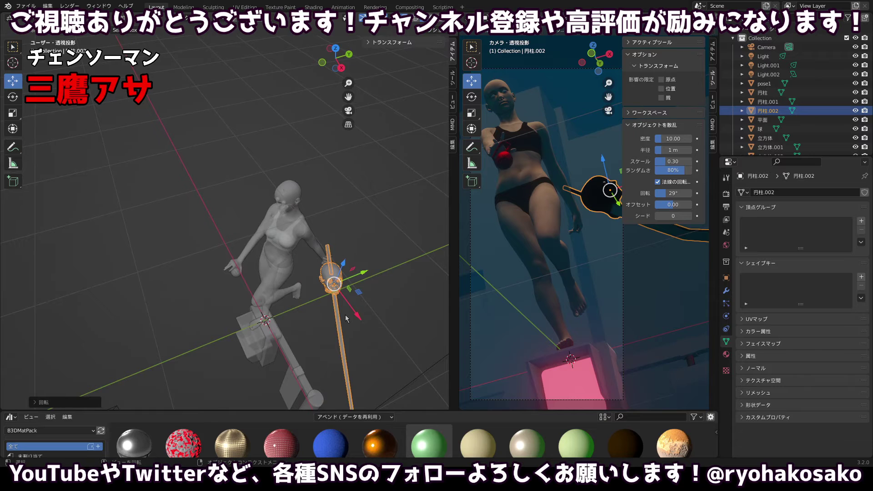
key(r)
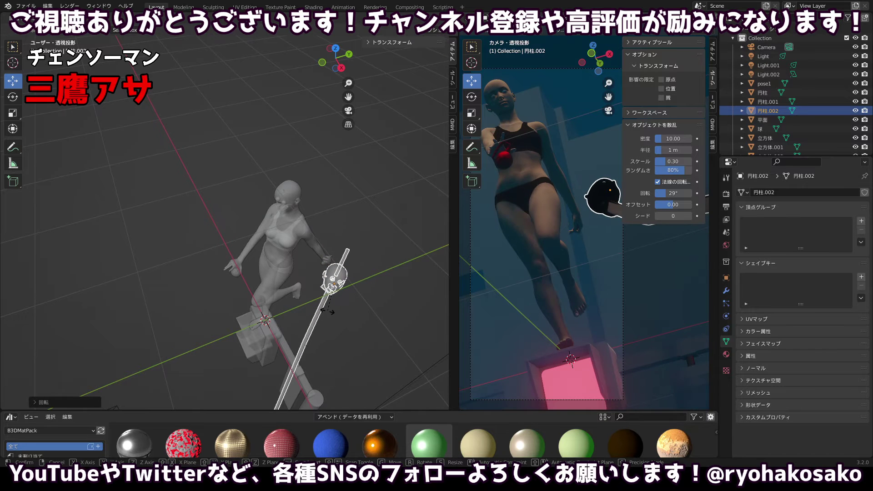
click(342, 314)
drag(342, 314, 292, 222)
key(g)
key(z)
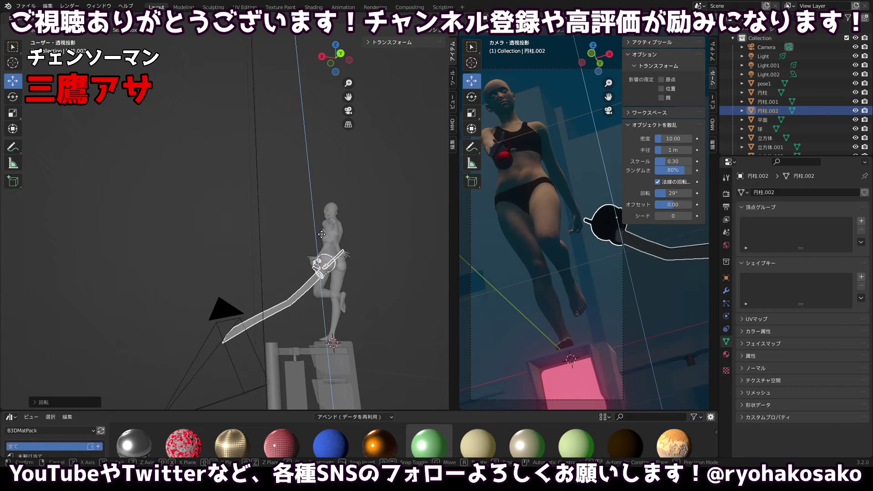
click(320, 256)
Slide the head-and-bar object along X toward the figure's trailing hand and adjust its height along Z.
drag(354, 281, 37, 313)
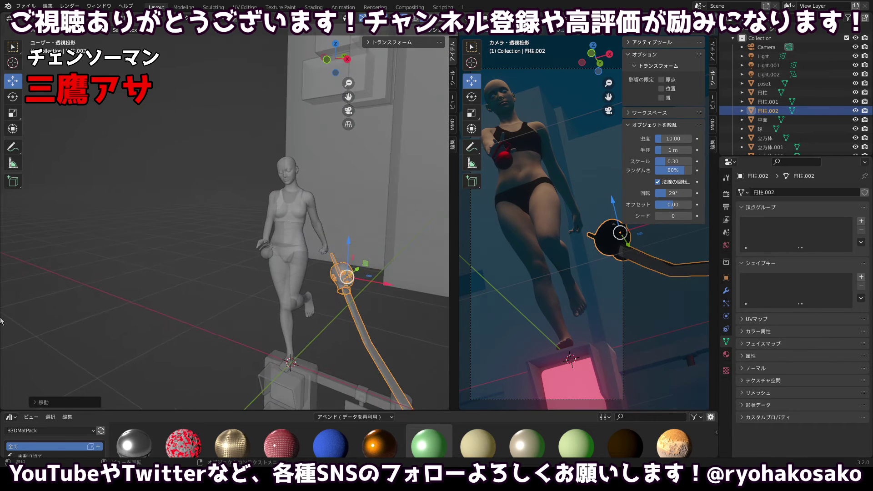
drag(384, 286, 326, 257)
key(g)
key(z)
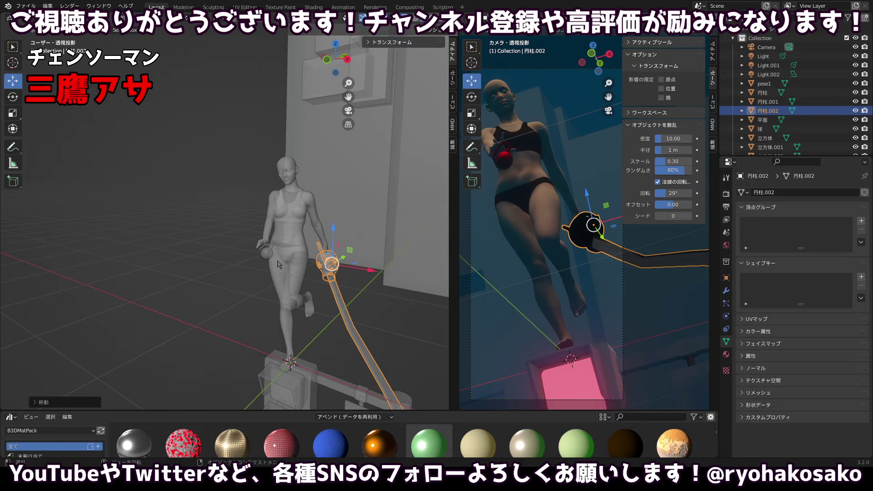
Rotate the head-and-bar object so the bar swings toward the figure's front, and shift it along X closer to the hand.
drag(296, 272, 316, 293)
scroll(314, 225, up, 4)
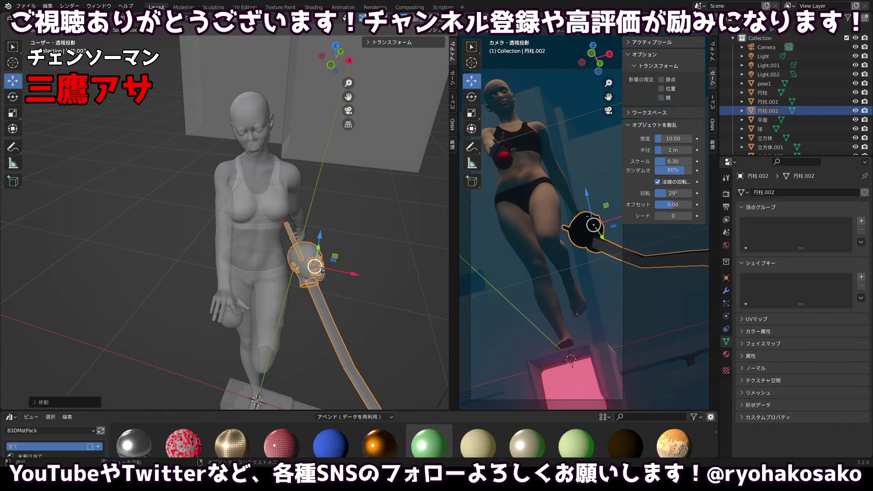
drag(318, 272, 301, 277)
key(g)
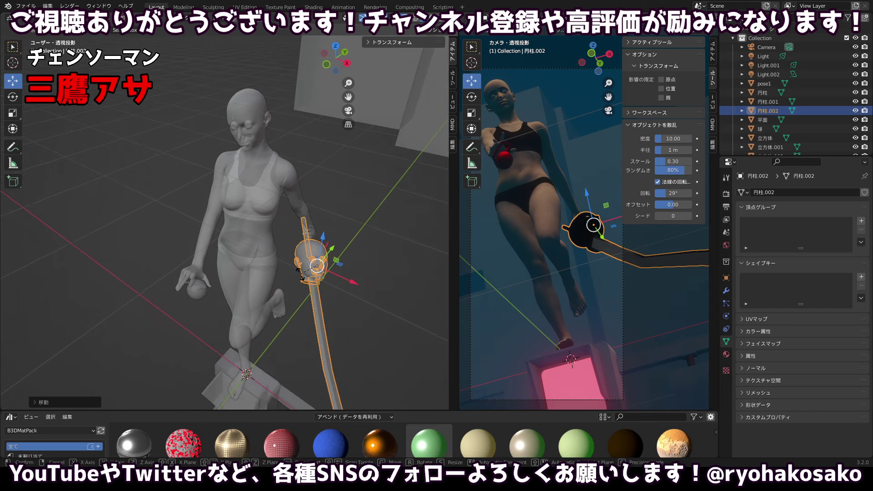
key(r)
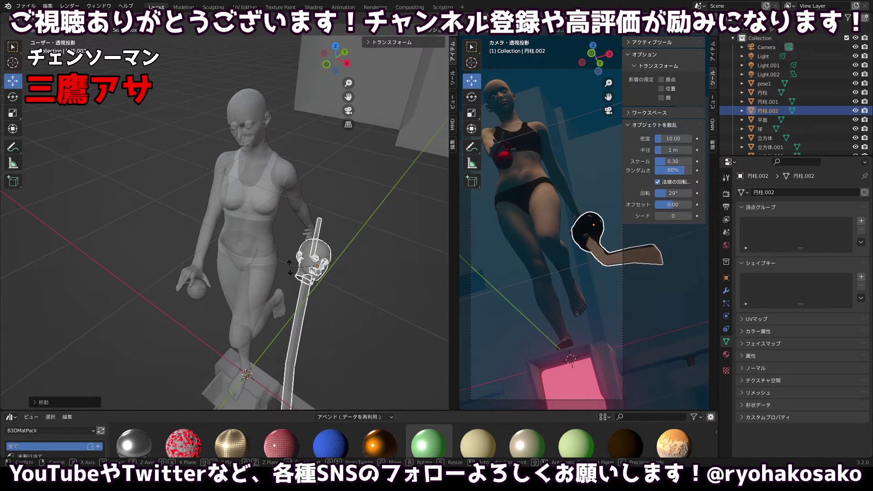
click(335, 279)
key(g)
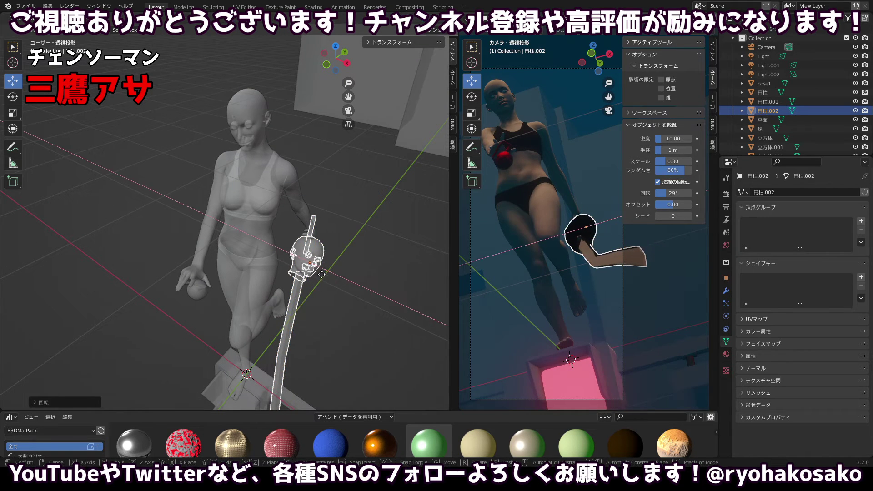
click(333, 276)
Move the head-and-bar object so its rod meets the figure's trailing hand, and turn off X-ray display.
drag(333, 273, 454, 269)
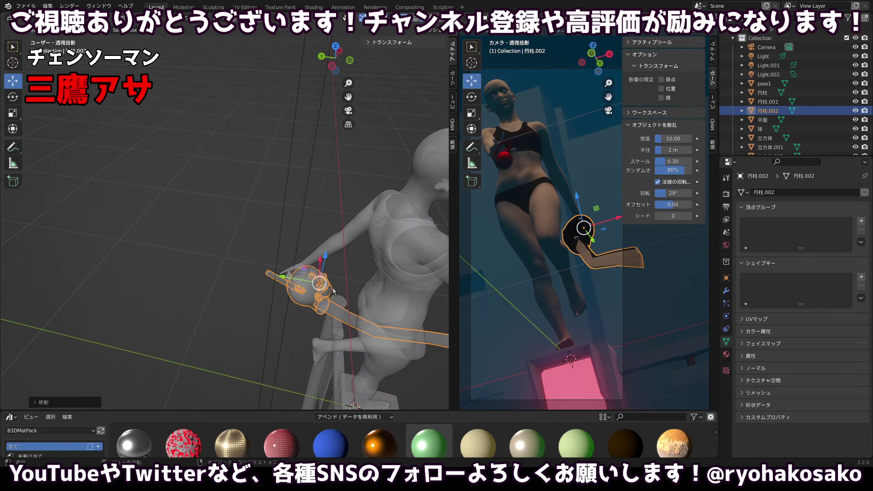
key(g)
drag(306, 281, 308, 281)
drag(351, 279, 369, 284)
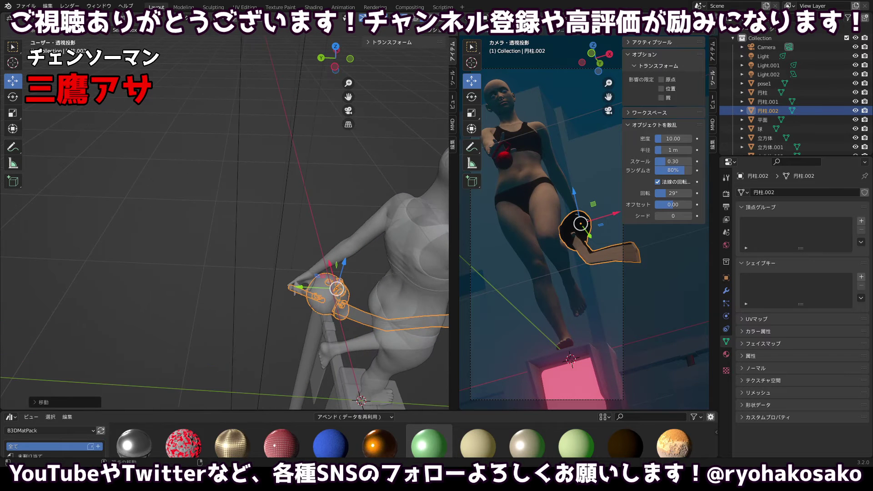
click(406, 18)
Fine-tune the head-and-bar object's position from behind and from the side so the hand grips the rod above the head.
drag(284, 248, 309, 266)
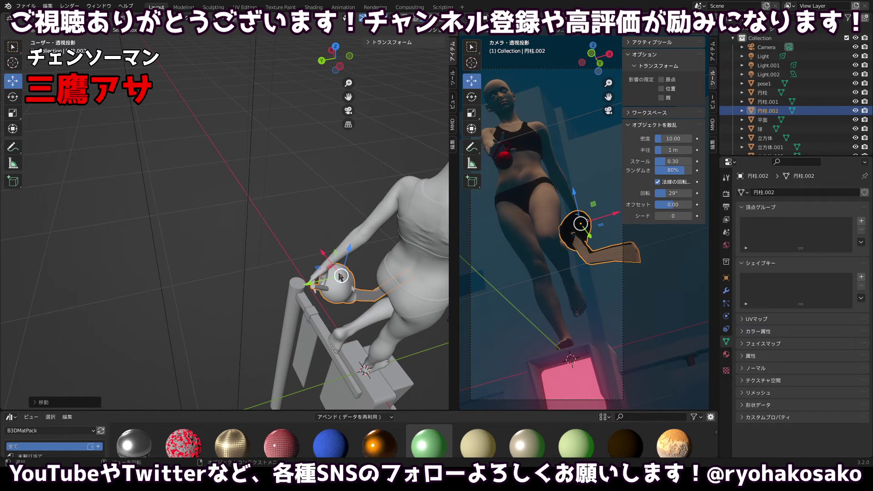
key(g)
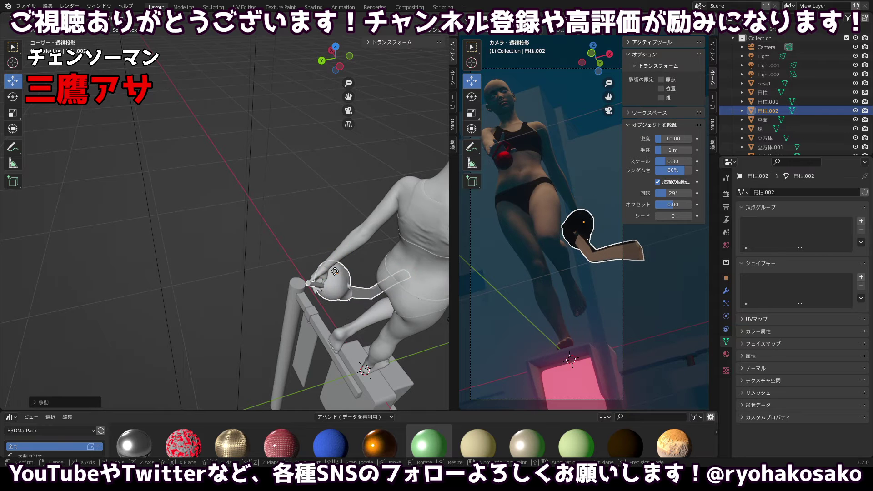
click(352, 277)
drag(351, 277, 125, 280)
key(g)
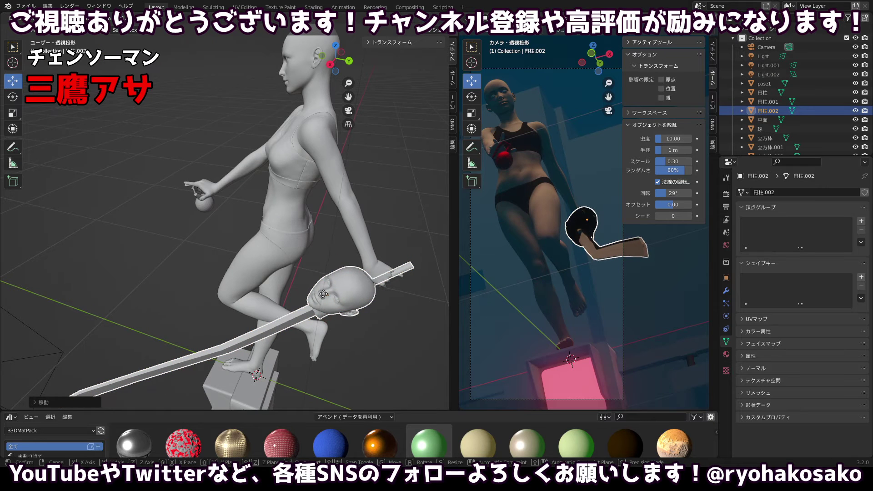
click(324, 298)
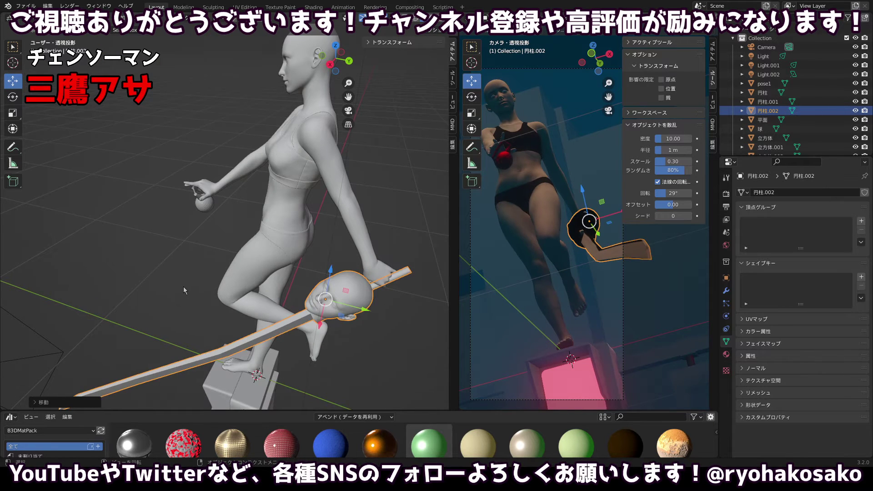
drag(184, 287, 199, 246)
scroll(418, 320, up, 1)
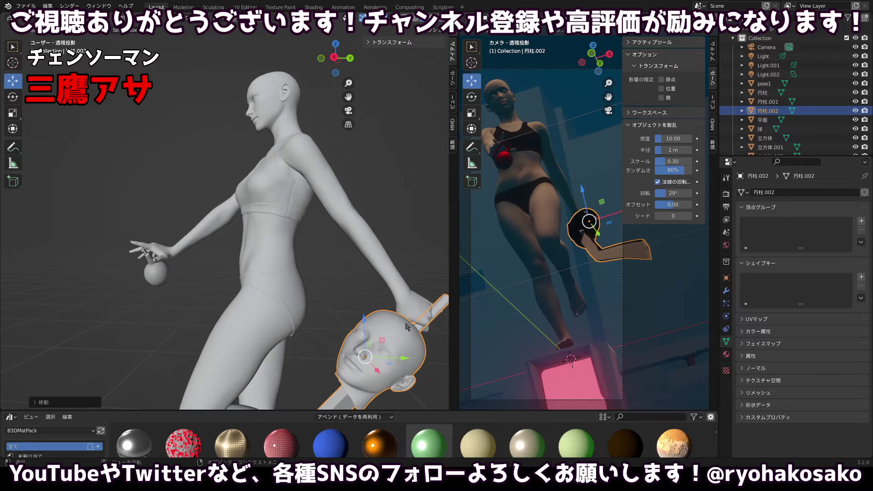
click(418, 320)
click(388, 327)
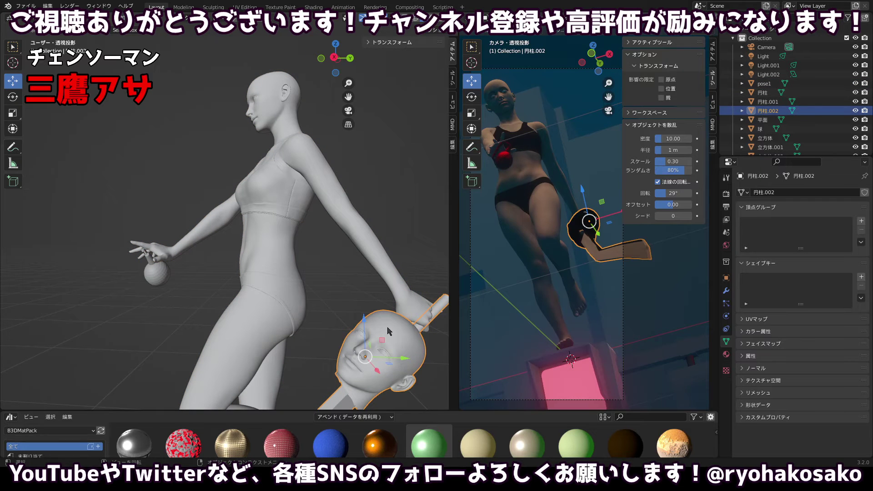
Show the head-and-bar object's materials and select the Face material slot.
click(726, 354)
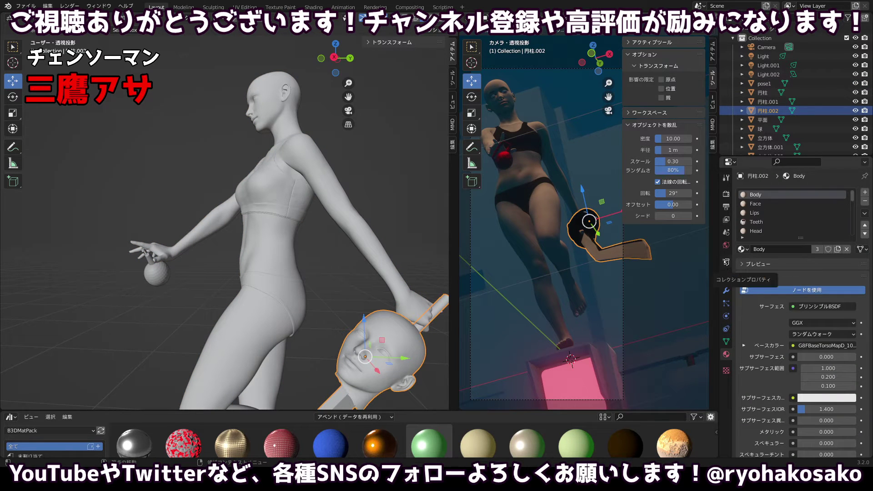
click(758, 205)
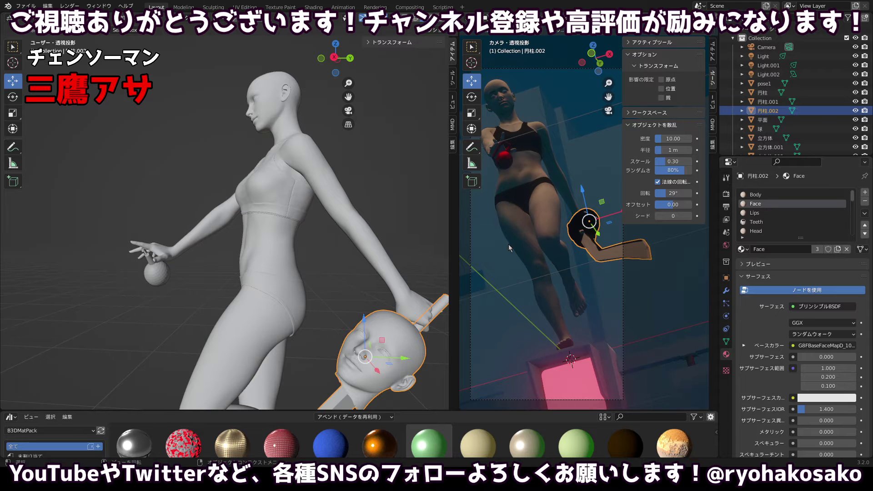
scroll(510, 249, down, 1)
scroll(375, 254, up, 1)
scroll(374, 255, down, 3)
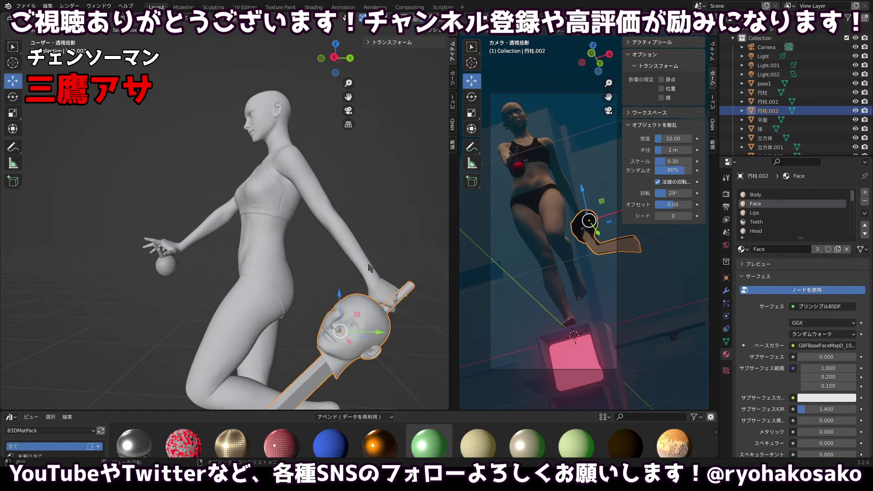
Try raising the head-and-bar object along Z beside the figure's arm.
drag(325, 261, 370, 87)
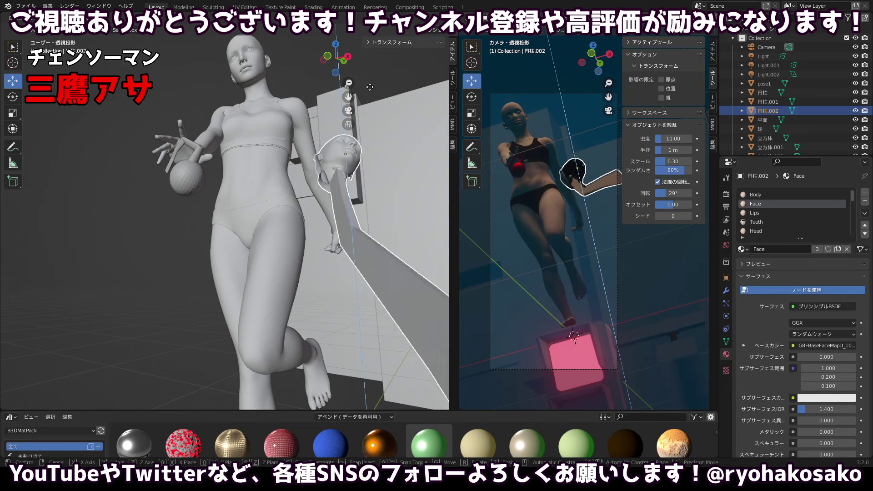
click(369, 33)
key(ctrl+z)
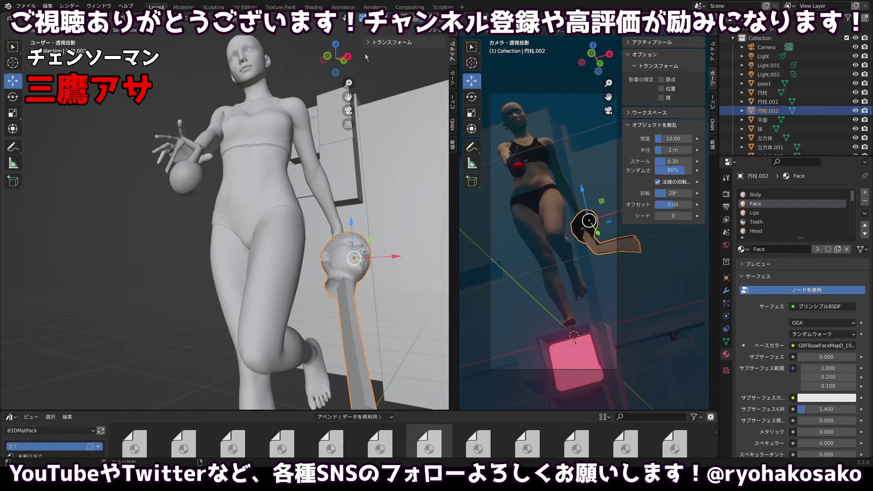
Look through the head-and-bar object's material slots from Face to the end of the list.
double_click(752, 203)
click(752, 204)
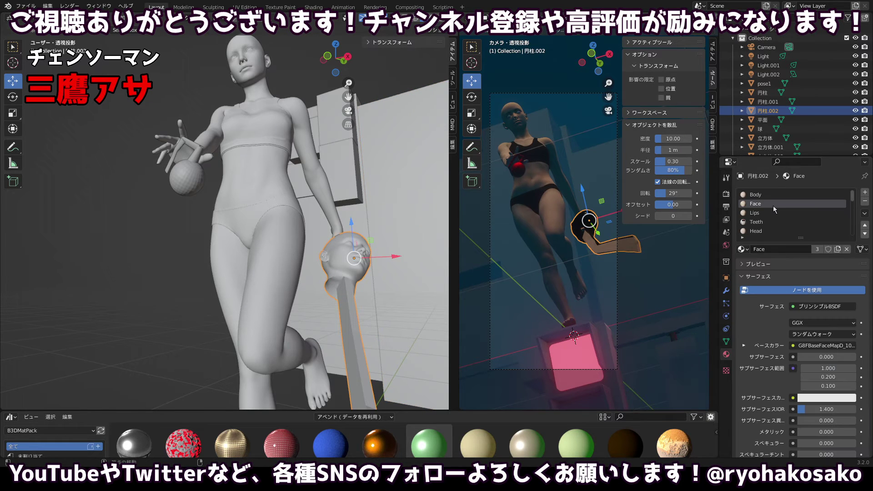
scroll(792, 214, down, 5)
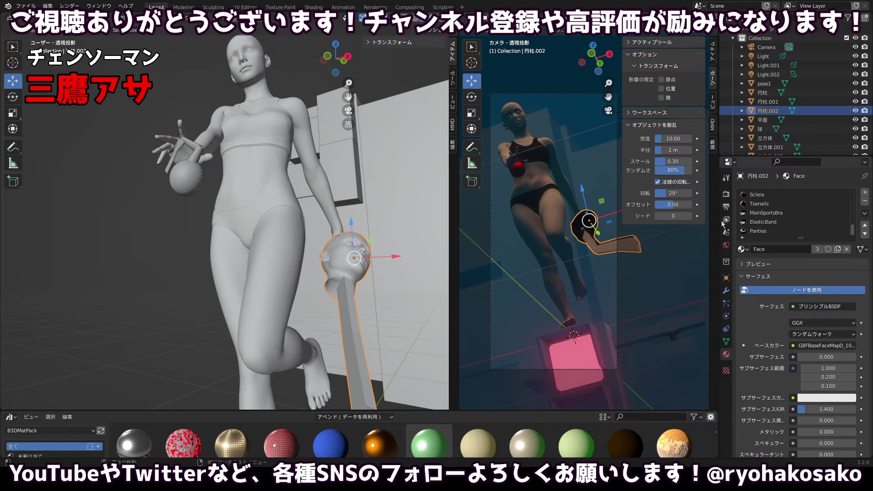
Try switching off shader nodes for the head-and-bar object's Face material.
click(762, 112)
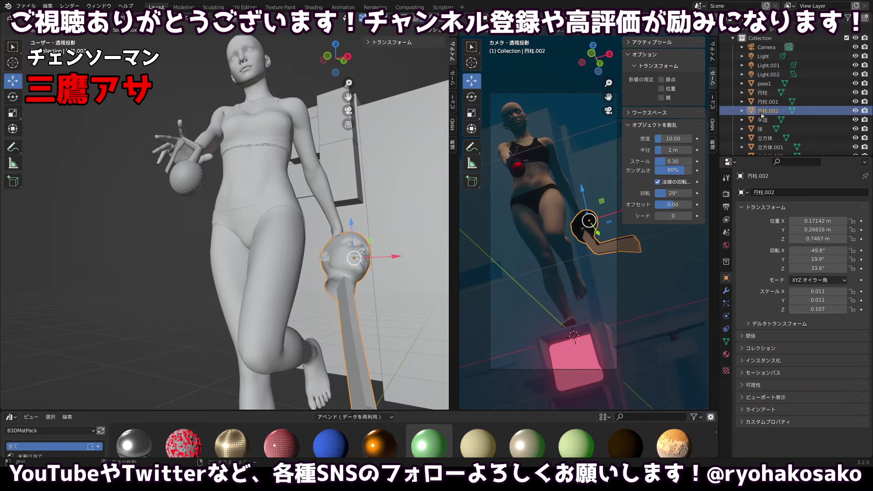
click(726, 355)
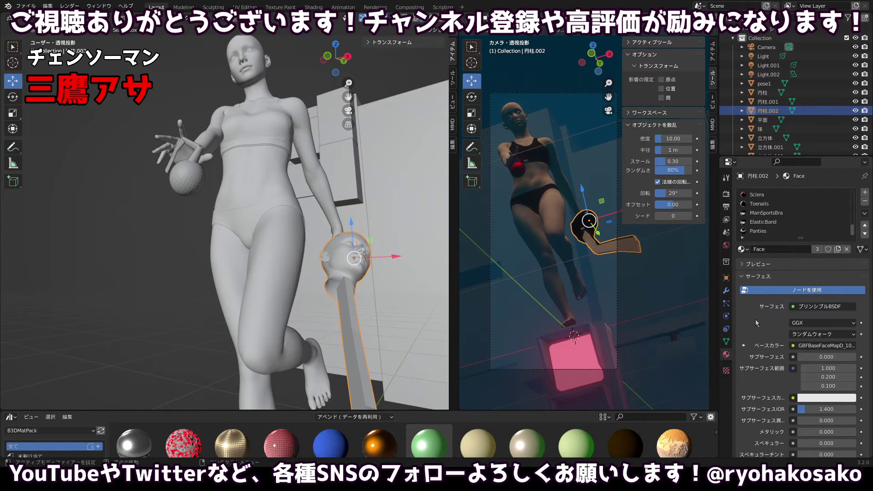
scroll(764, 332, down, 15)
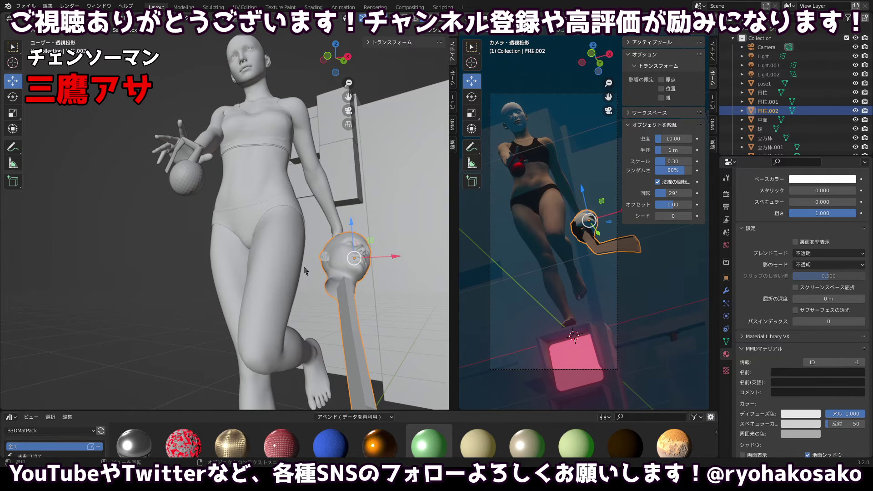
click(338, 266)
click(338, 266)
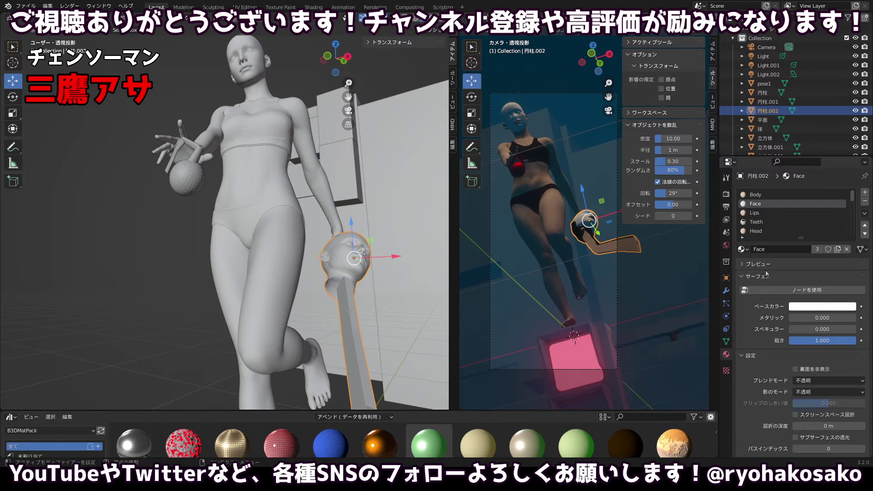
click(753, 212)
click(752, 205)
Undo the last changes to the Face material to restore its shader nodes.
key(ctrl+z)
key(ctrl+z)
key(ctrl+z)
key(ctrl+z)
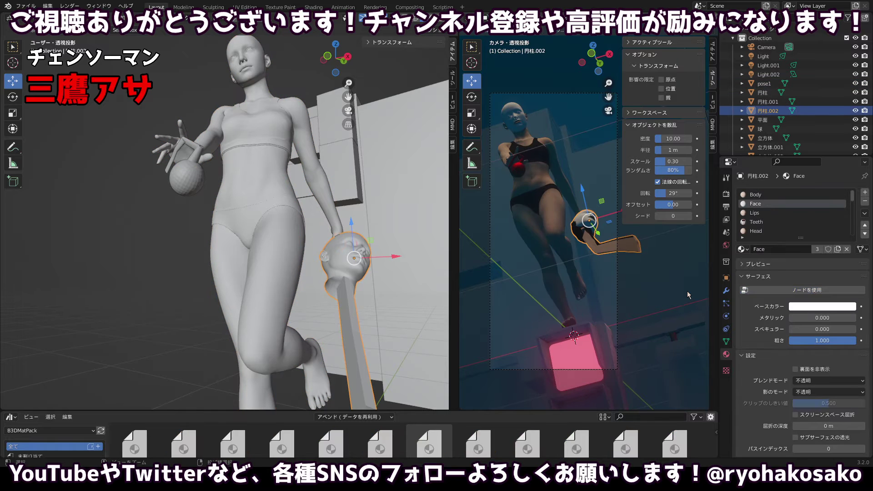
key(ctrl+z)
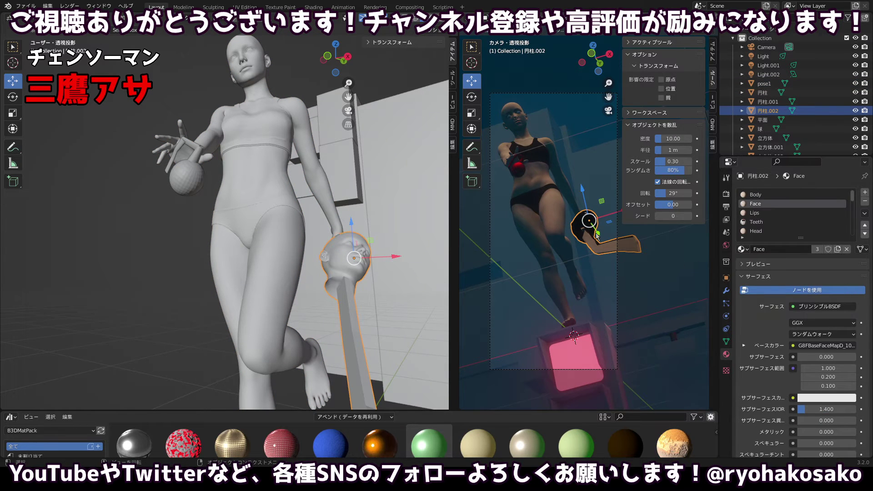
Enlarge the asset browser and look through the B3DMatPack materials for one suited to the head-and-bar object.
click(583, 216)
click(583, 216)
drag(854, 197, 855, 249)
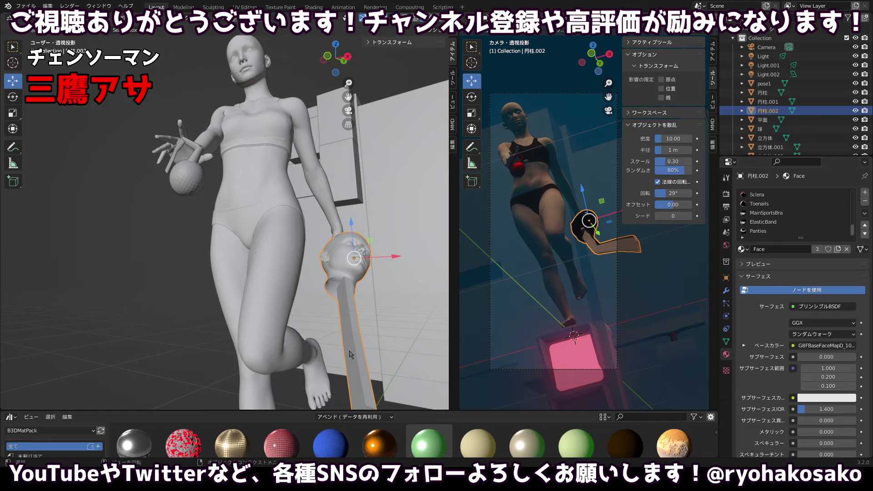
drag(414, 410, 414, 241)
scroll(457, 314, down, 5)
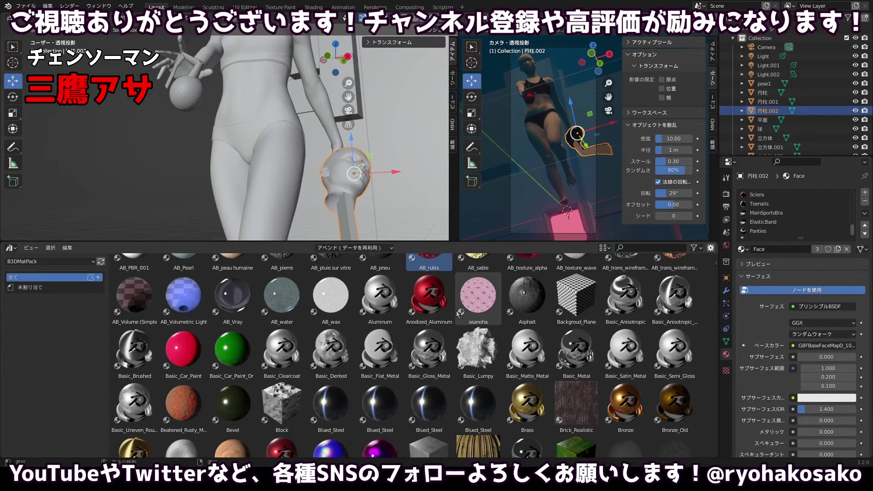
scroll(457, 313, down, 5)
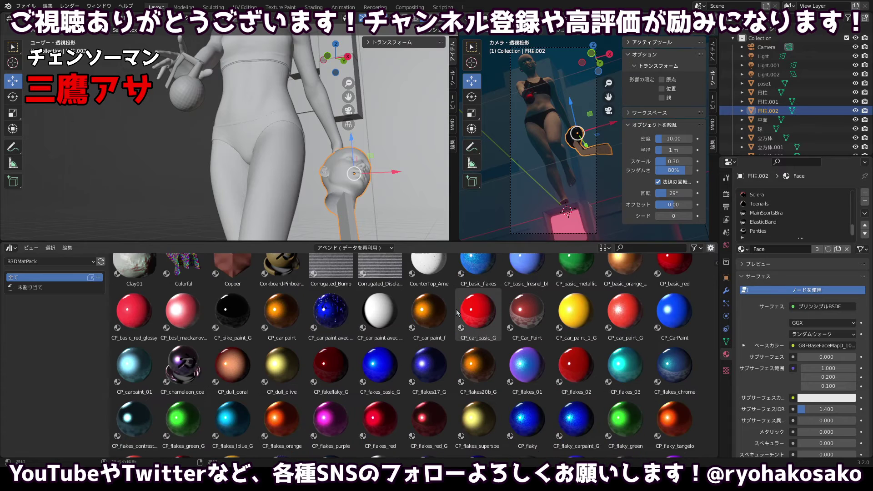
scroll(456, 309, down, 3)
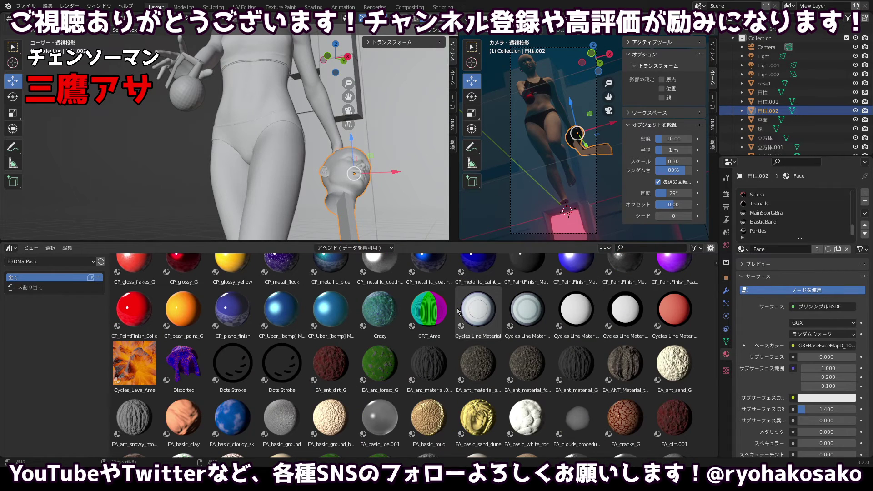
Search the B3DMatPack library for "bone" and clear the search.
click(645, 246)
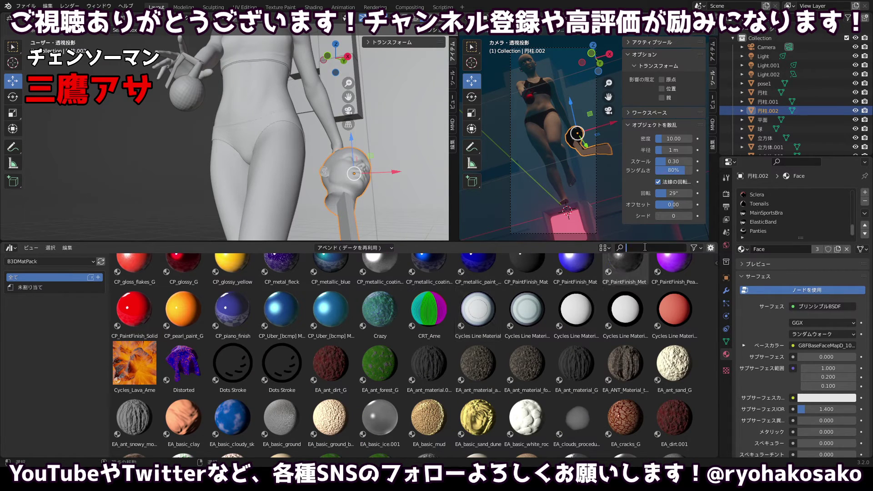
text(bo)
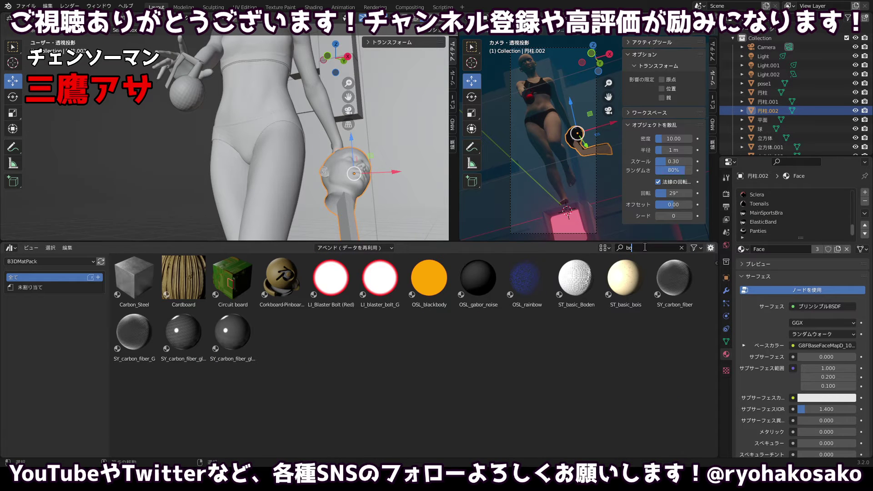
text(r)
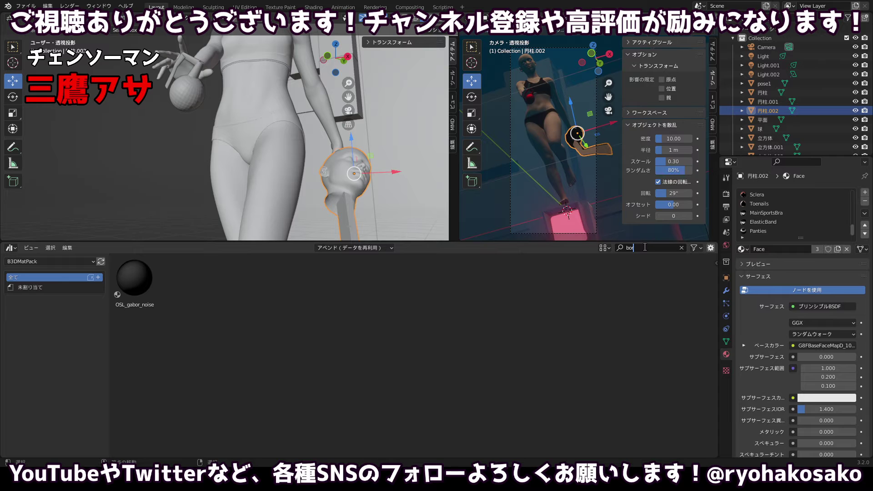
key(BackSpace)
key(BackSpace)
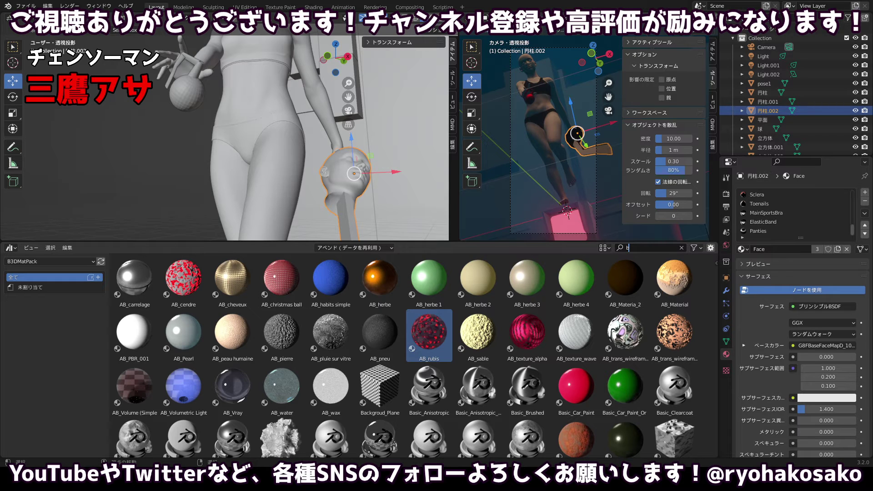
text(one)
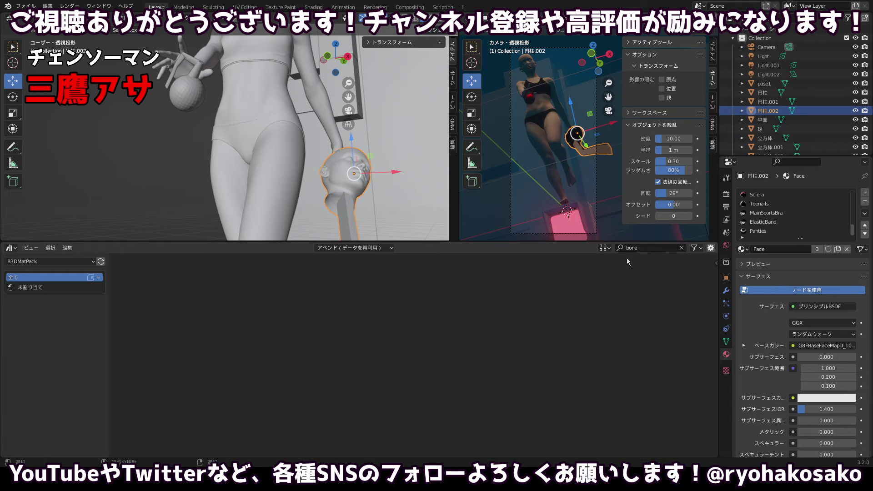
click(681, 248)
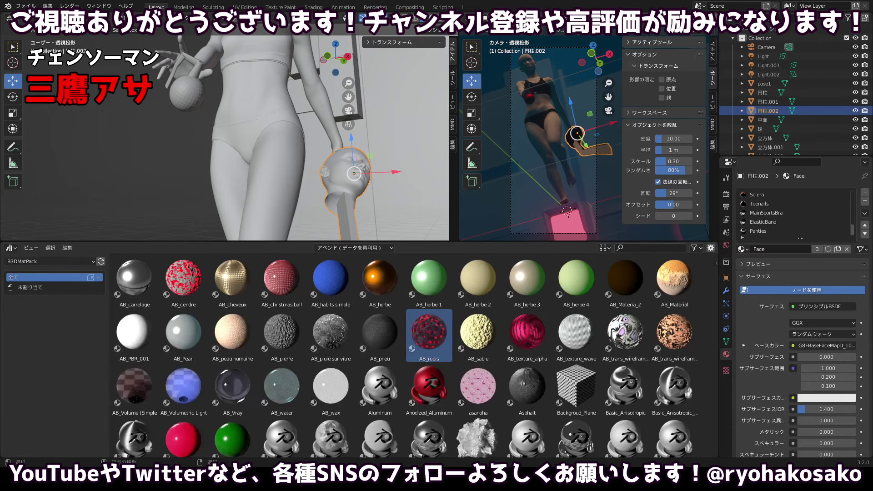
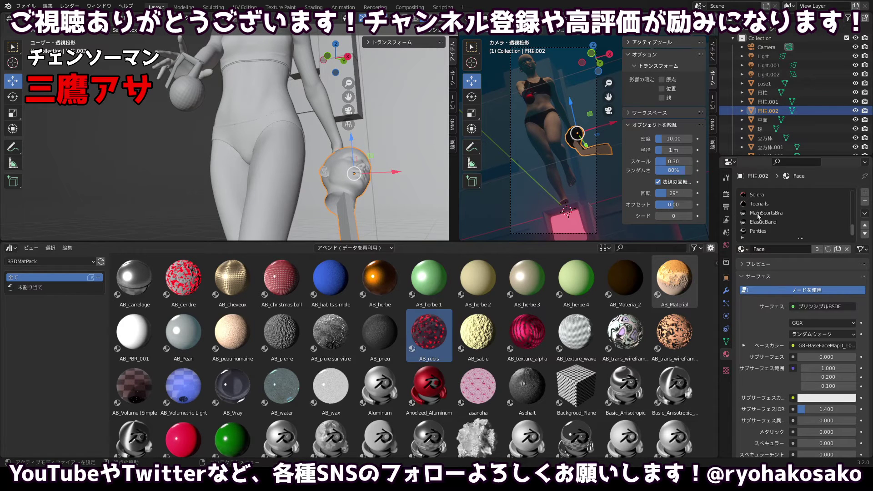
Add a material slot to the head-and-bar object and assign the existing AB_PBR_001 material to it.
click(865, 193)
click(742, 249)
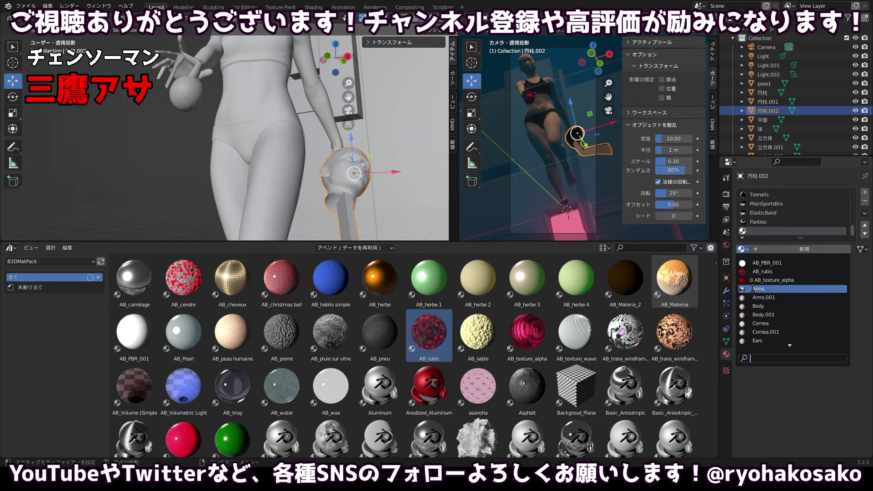
click(761, 263)
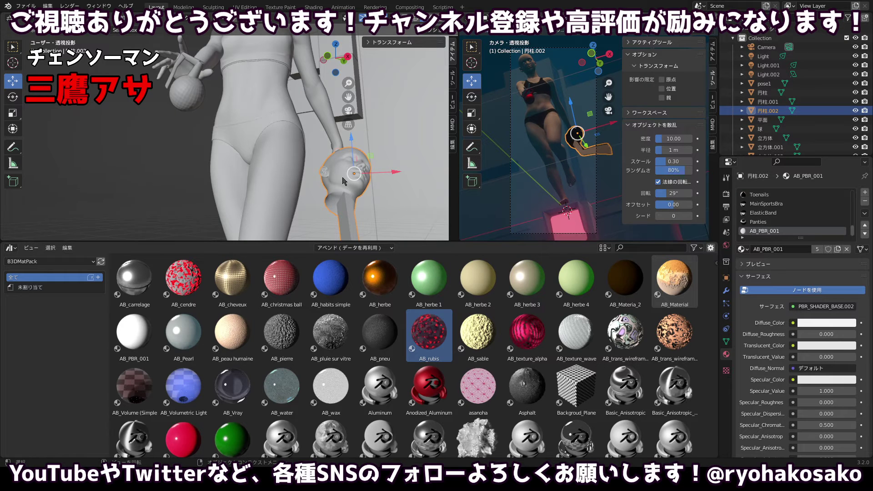
Examine the head-and-bar object's shading up close from the side in the rendered view.
click(355, 168)
click(344, 169)
drag(318, 166, 343, 154)
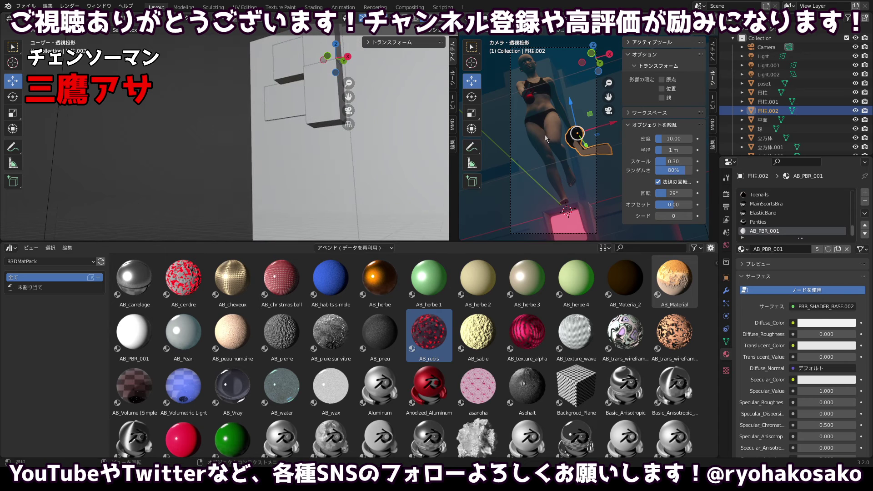
drag(545, 136, 505, 162)
drag(591, 145, 517, 157)
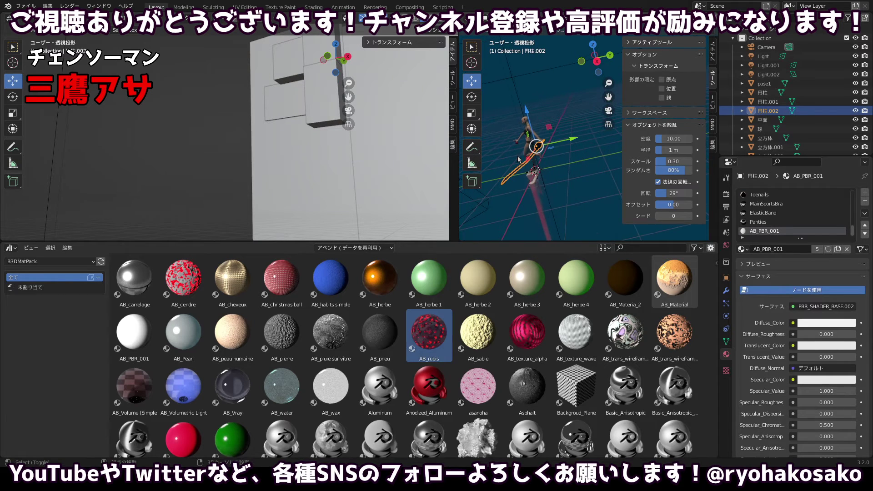
scroll(536, 154, up, 6)
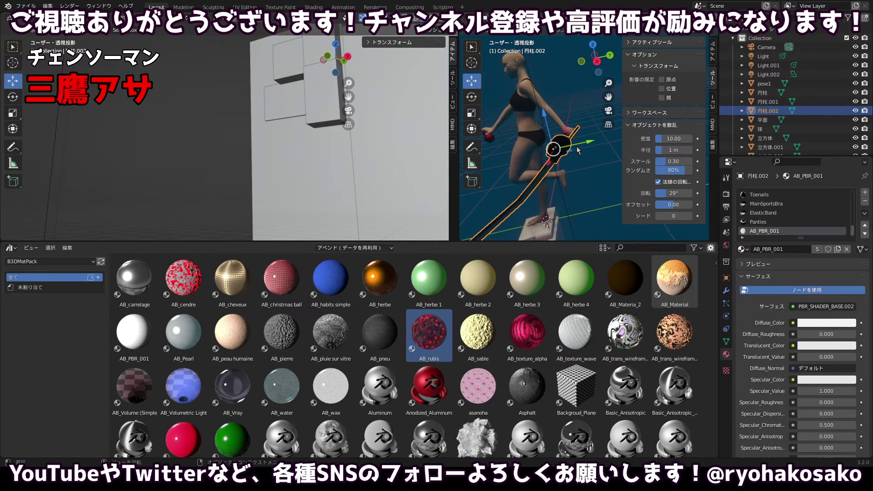
scroll(579, 150, up, 6)
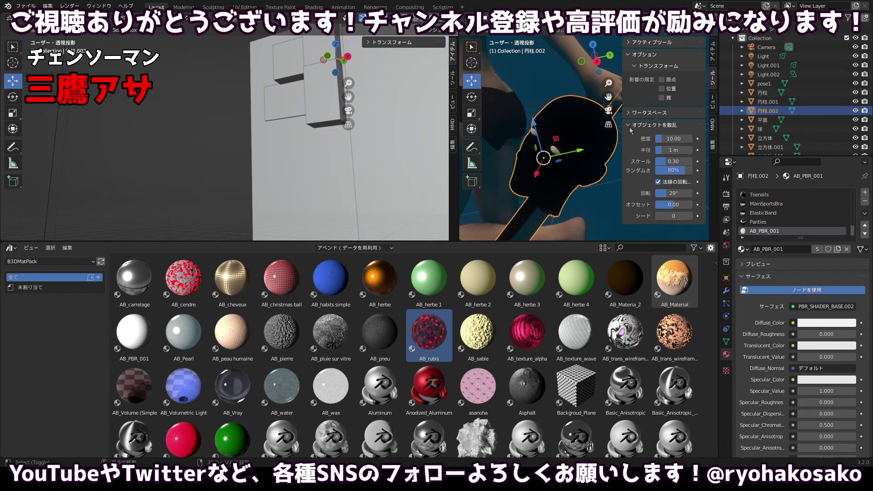
scroll(543, 193, down, 5)
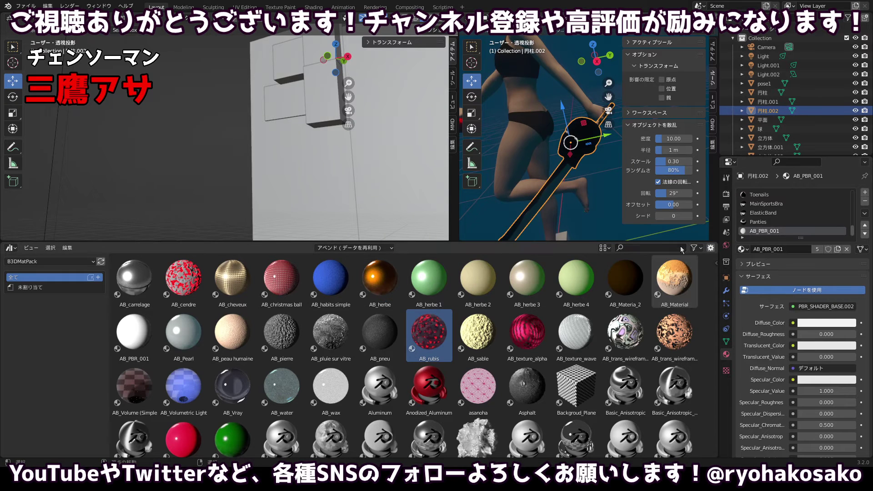
Change the asset browser area to the Shader Editor and turn off nodes for the object's Cornea material.
scroll(756, 234, up, 1)
scroll(756, 234, up, 4)
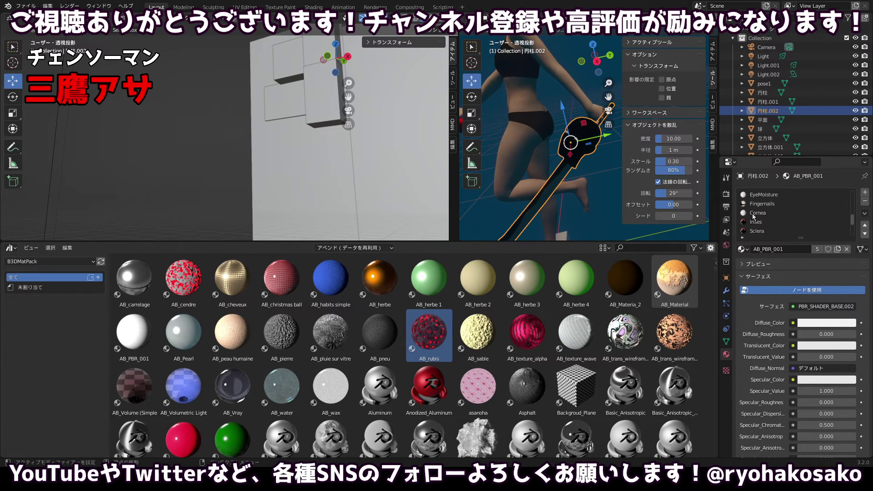
click(754, 214)
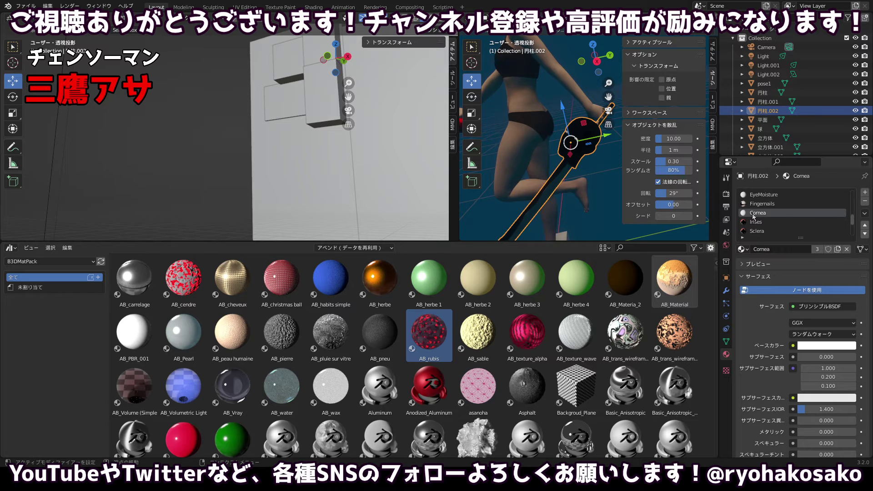
click(753, 222)
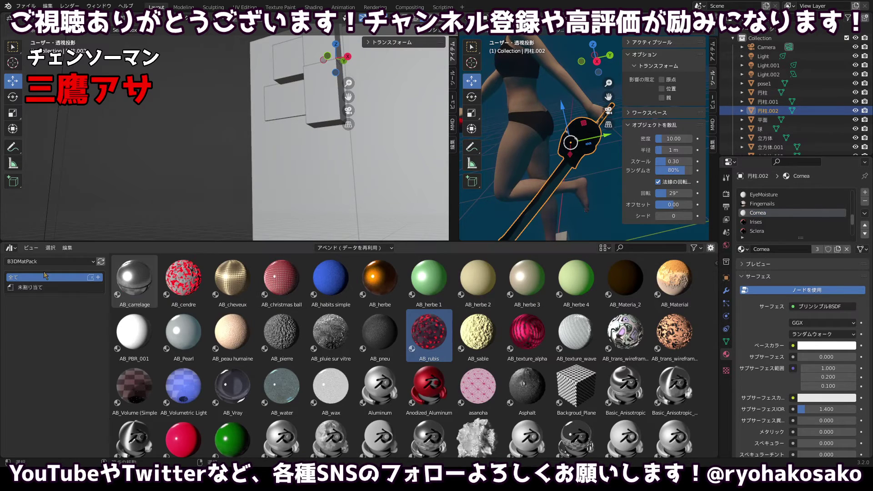
click(10, 248)
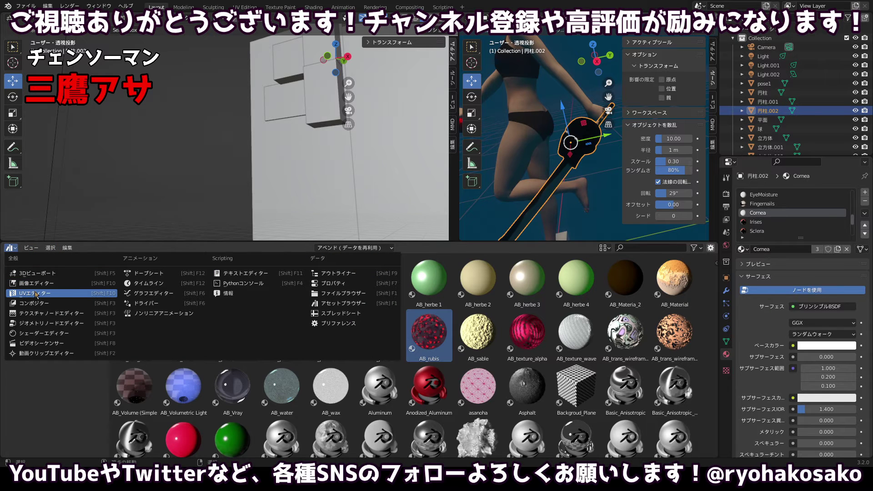
click(41, 333)
click(795, 291)
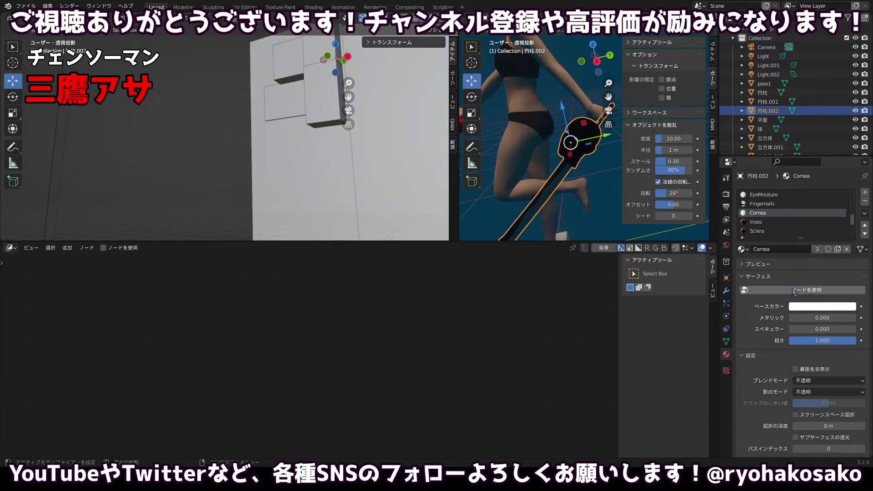
Remove all material slots from the head-and-bar object 円柱.002.
click(759, 120)
click(751, 113)
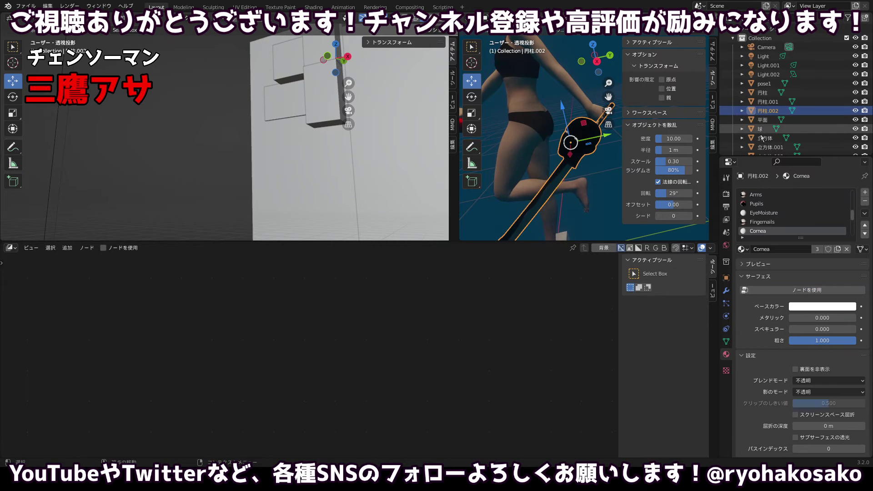
click(865, 202)
click(865, 201)
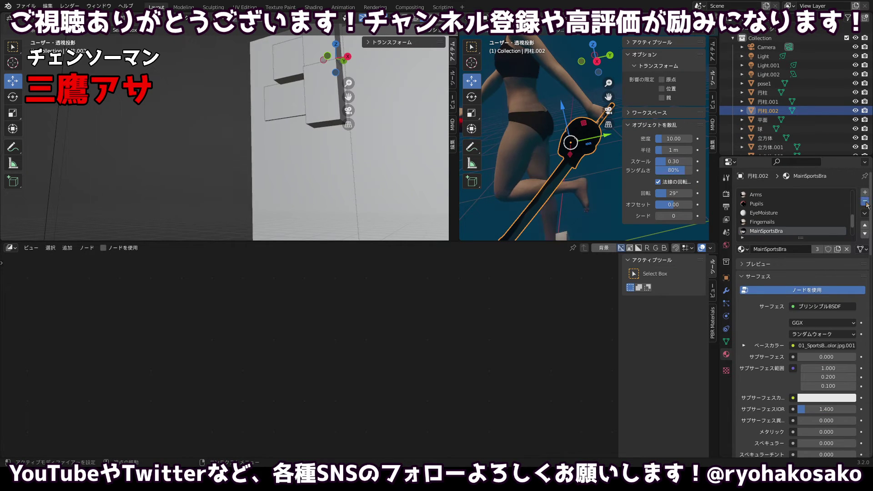
click(865, 201)
click(865, 201)
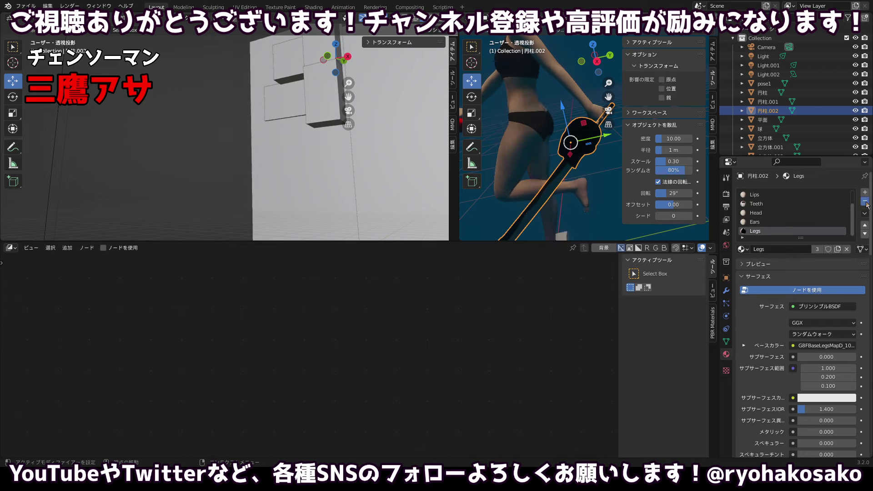
click(865, 202)
click(866, 201)
click(865, 201)
click(866, 202)
click(865, 202)
click(865, 202)
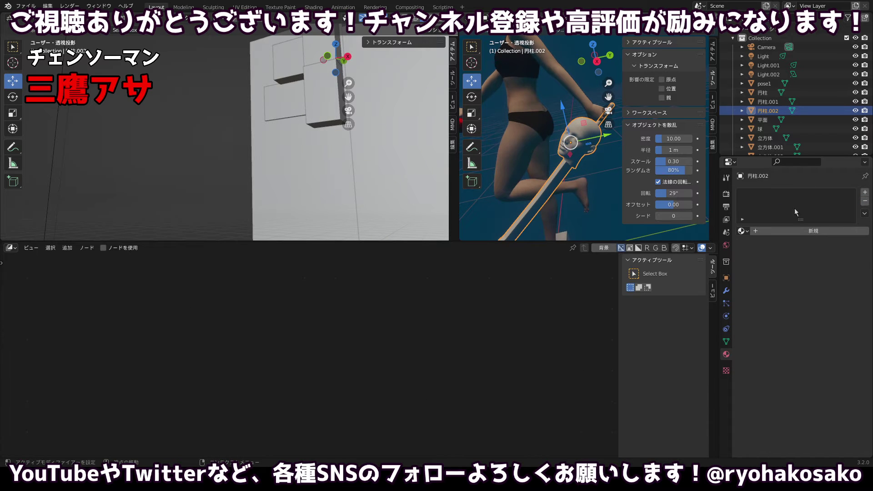
Shrink the Shader Editor to enlarge the 3D views and check the head-and-bar object from other angles.
drag(544, 198, 659, 152)
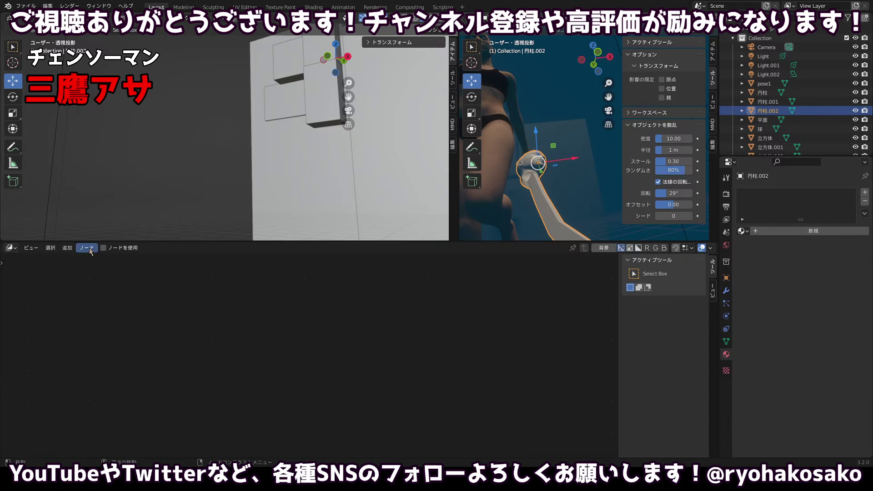
drag(104, 241, 107, 407)
scroll(539, 301, down, 6)
scroll(540, 301, up, 8)
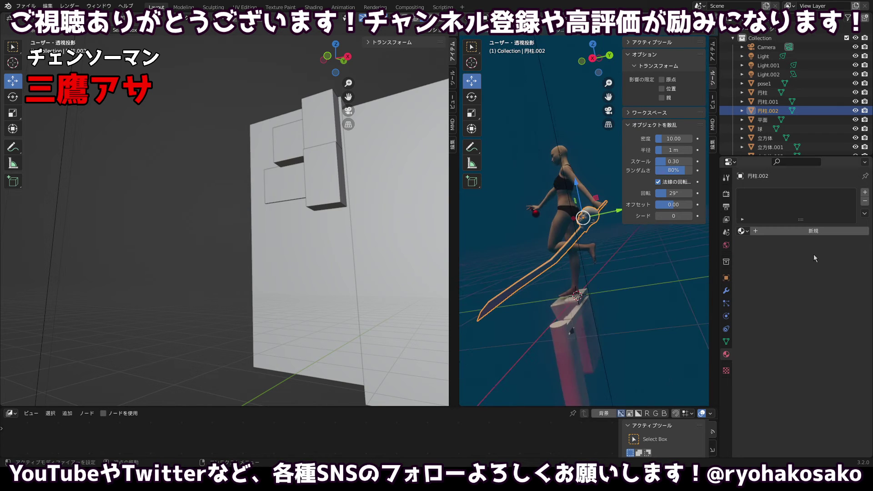
Open the head-and-bar object 円柱.002 in Edit Mode and widen the rendered 3D view.
scroll(561, 252, up, 5)
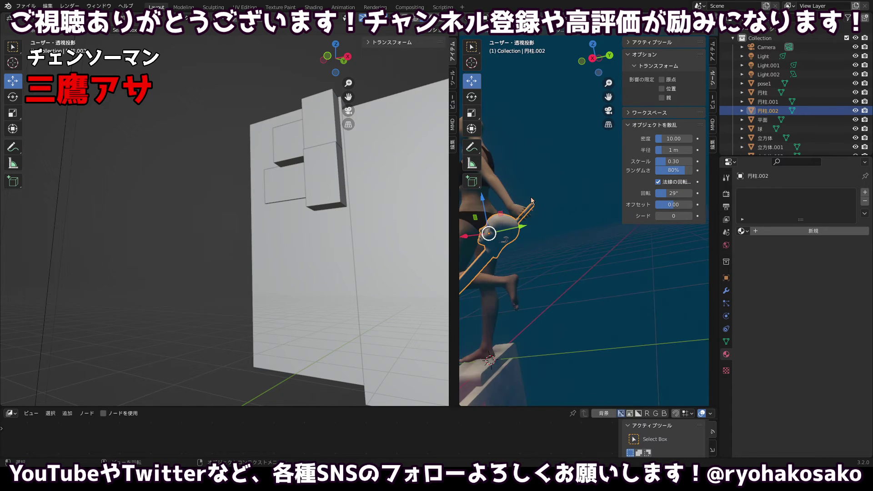
click(23, 19)
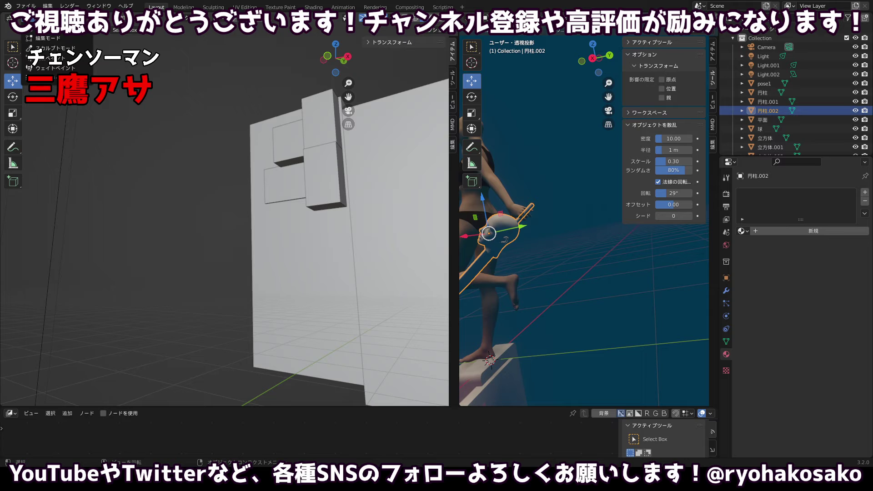
click(48, 38)
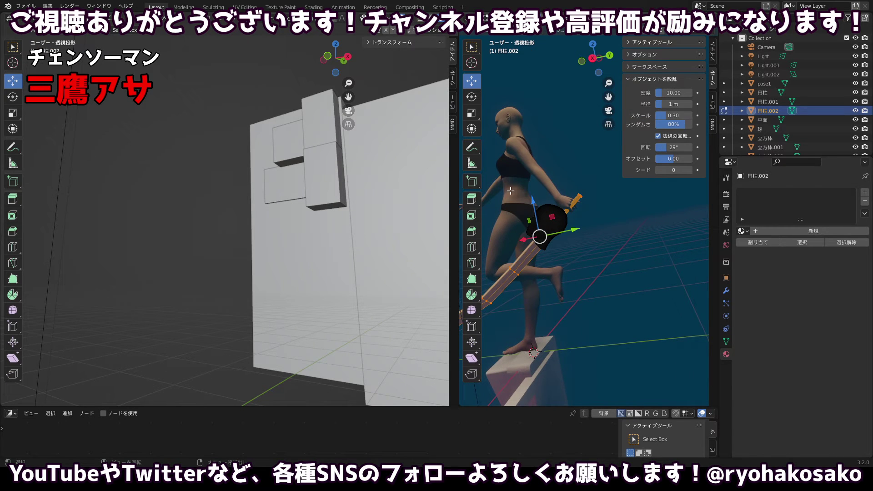
drag(511, 191, 558, 236)
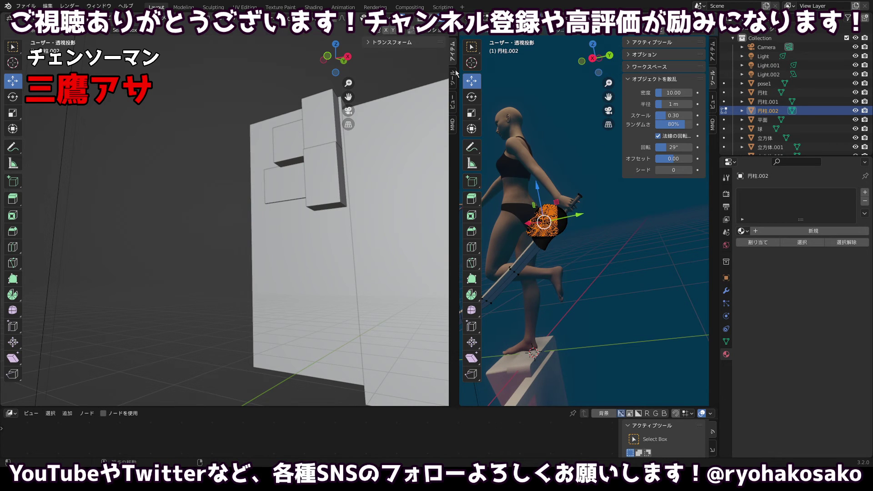
drag(456, 72, 228, 76)
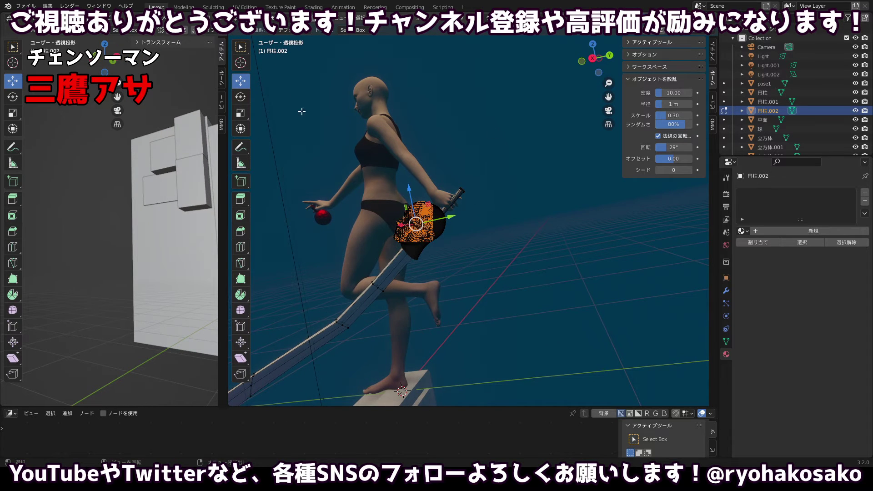
Select all of the head's vertices on the head-and-bar object with box selection.
drag(235, 54, 279, 107)
mouse_move(441, 257)
mouse_down()
mouse_move(415, 260)
mouse_move(393, 220)
mouse_move(410, 201)
mouse_move(448, 208)
mouse_up()
drag(432, 247, 431, 250)
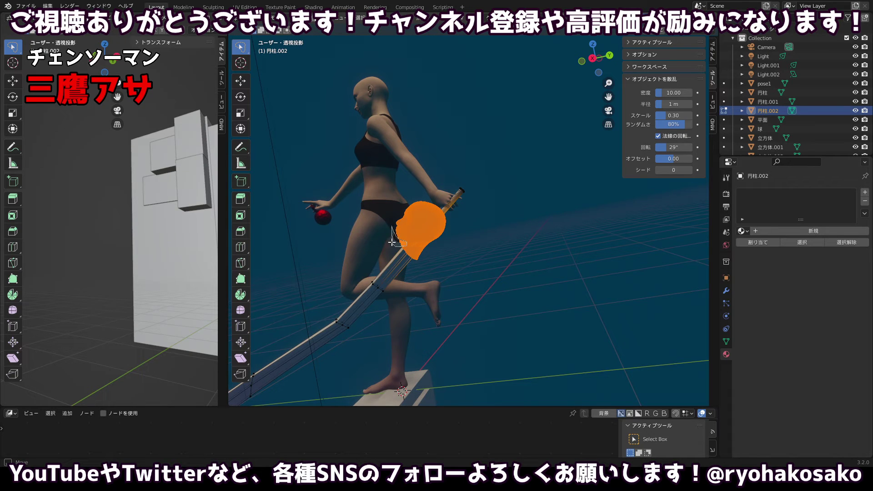
mouse_move(388, 233)
mouse_down()
mouse_move(449, 214)
mouse_move(409, 228)
mouse_move(396, 244)
mouse_move(387, 229)
mouse_move(406, 212)
mouse_up()
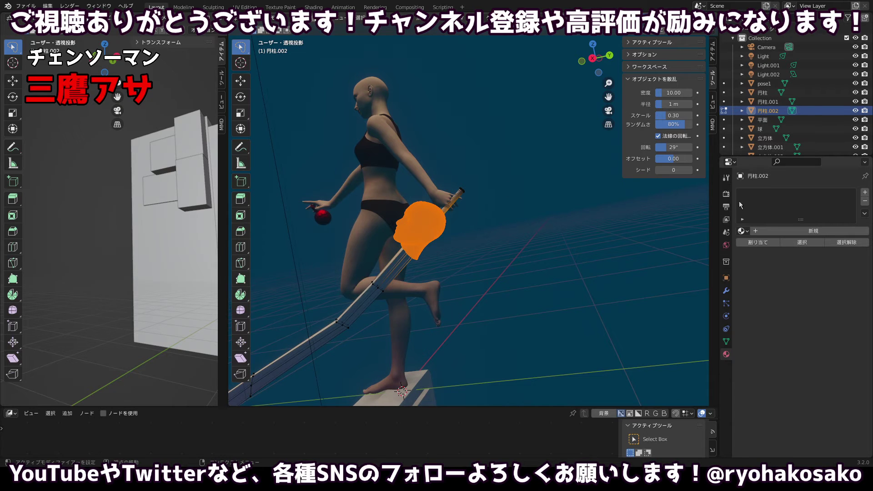
Try the existing Ears material on the head-and-bar object and check it in Object Mode from another angle.
click(743, 231)
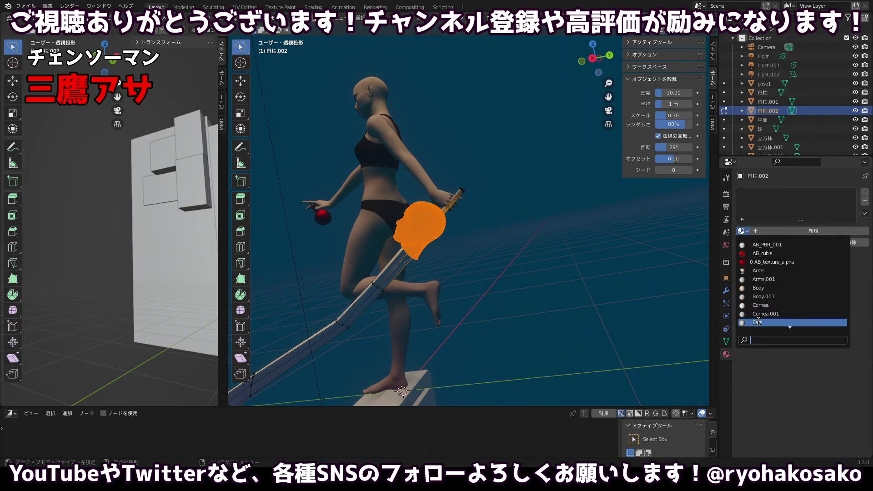
click(785, 300)
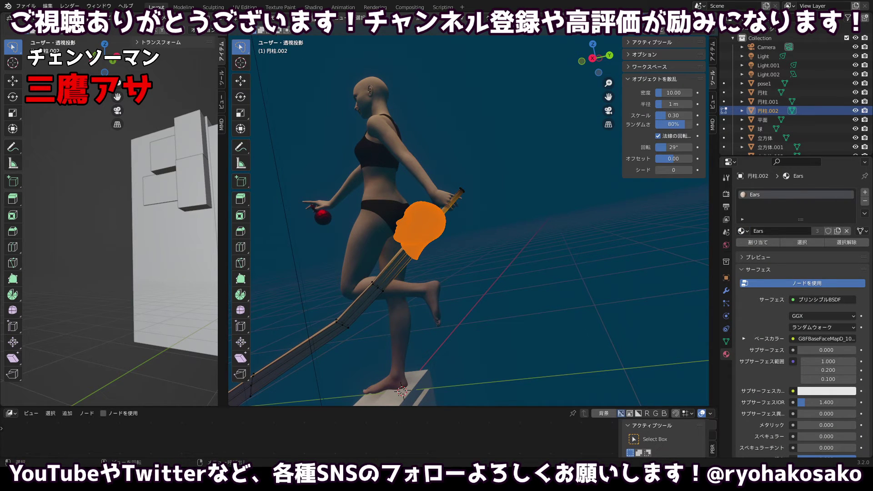
click(288, 20)
click(288, 32)
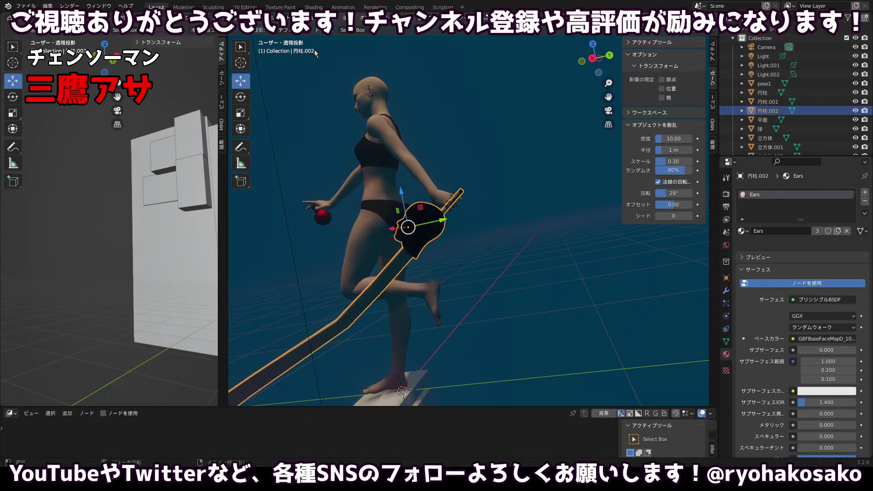
drag(378, 107, 405, 125)
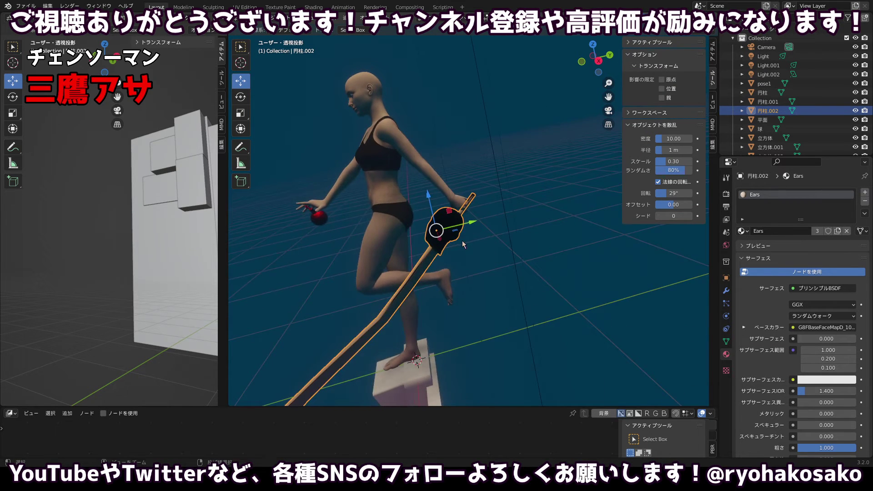
key(Tab)
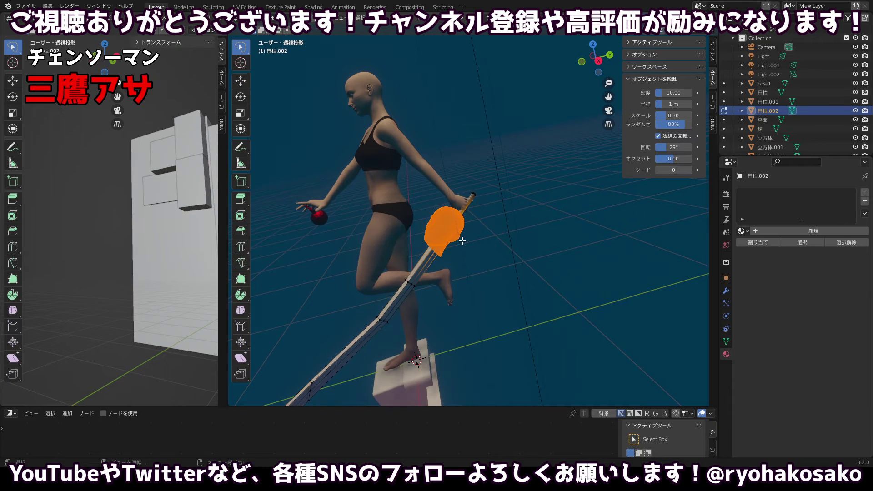
Try the existing Body material on the head-and-bar object and check its look in Object Mode.
click(746, 232)
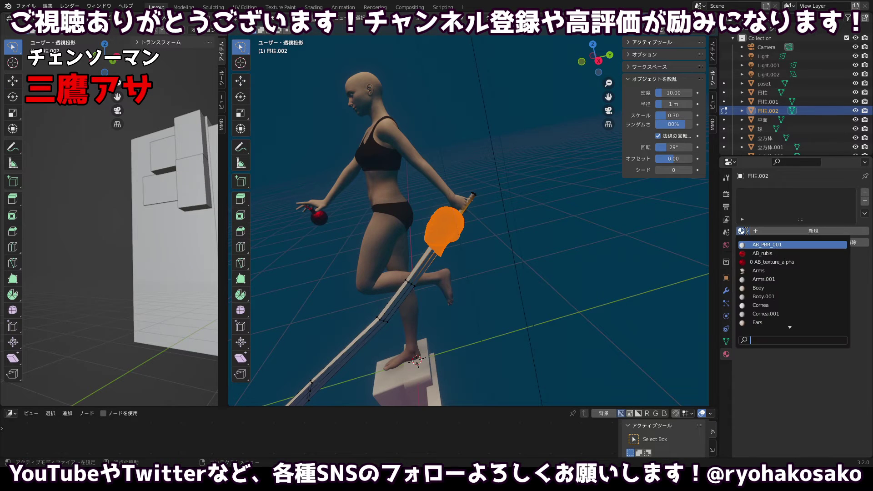
click(773, 291)
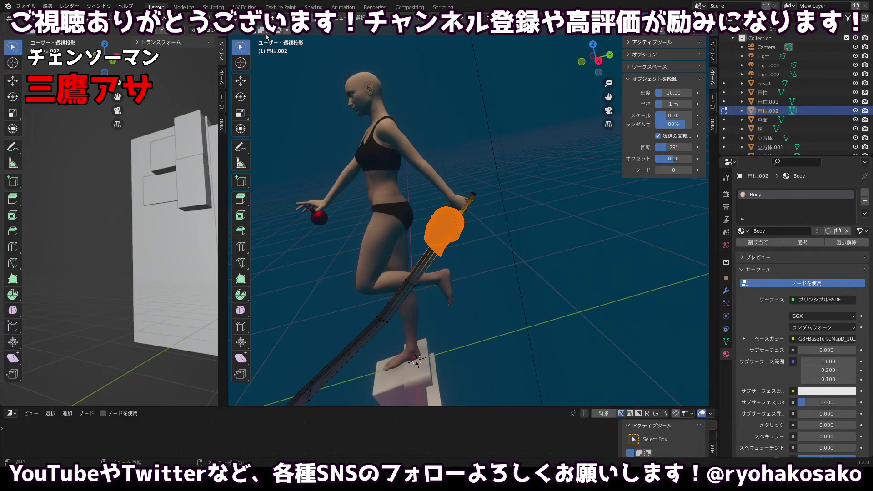
click(275, 21)
click(276, 28)
drag(360, 162, 399, 178)
key(Tab)
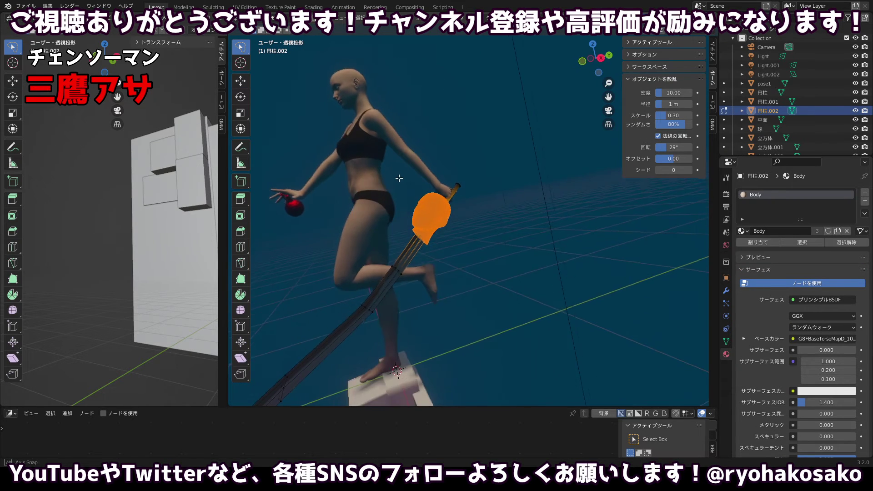
Try the existing Face material on the head-and-bar object and inspect the head up close in Object Mode.
drag(527, 239, 507, 255)
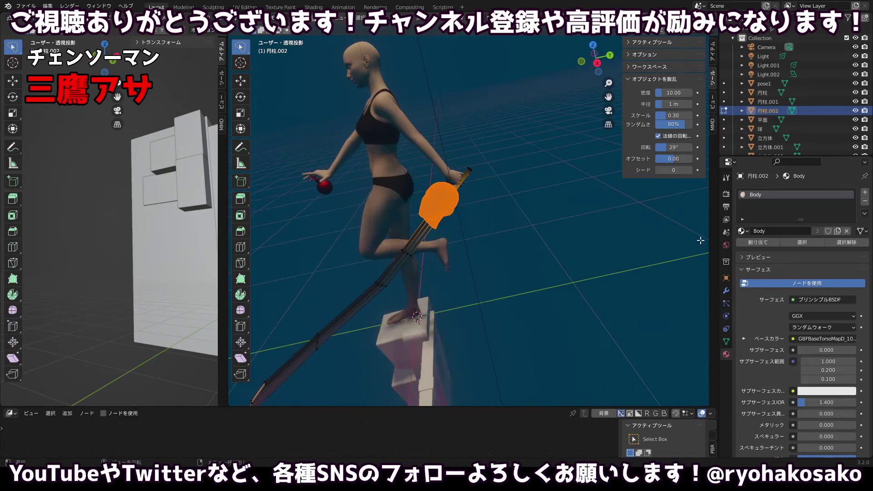
click(743, 231)
scroll(758, 288, down, 9)
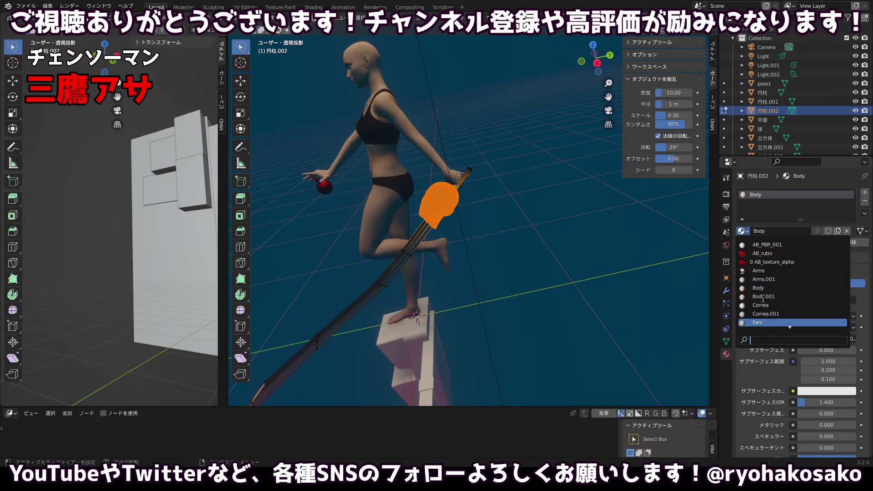
scroll(762, 300, down, 4)
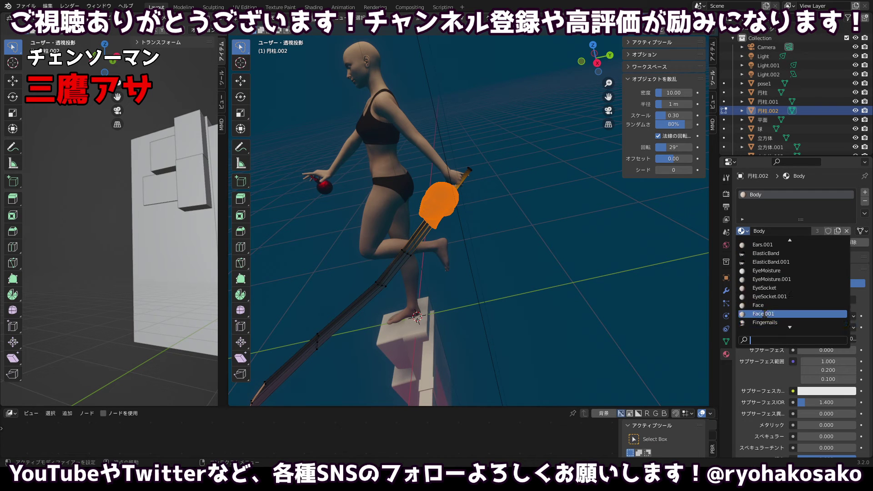
click(765, 309)
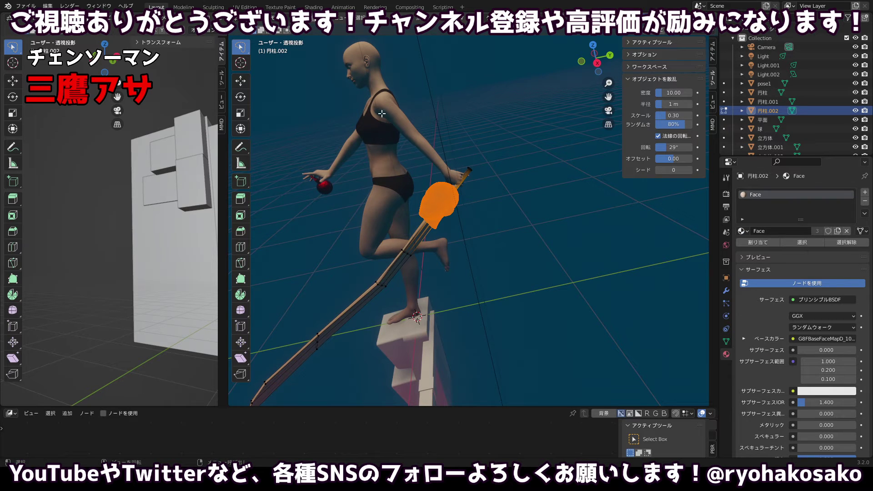
click(272, 19)
click(273, 29)
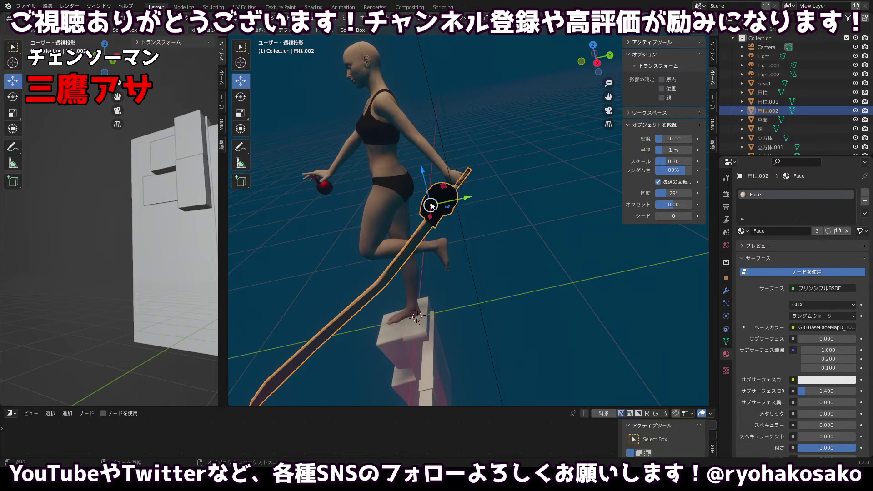
scroll(431, 176, up, 6)
scroll(430, 176, up, 3)
scroll(410, 168, down, 4)
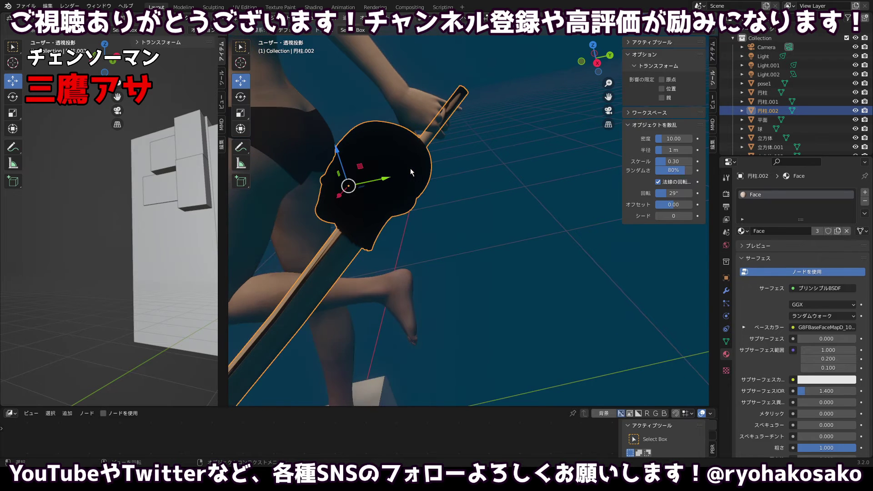
Undo the Face material assignment on the head-and-bar object and return to Object Mode.
key(Tab)
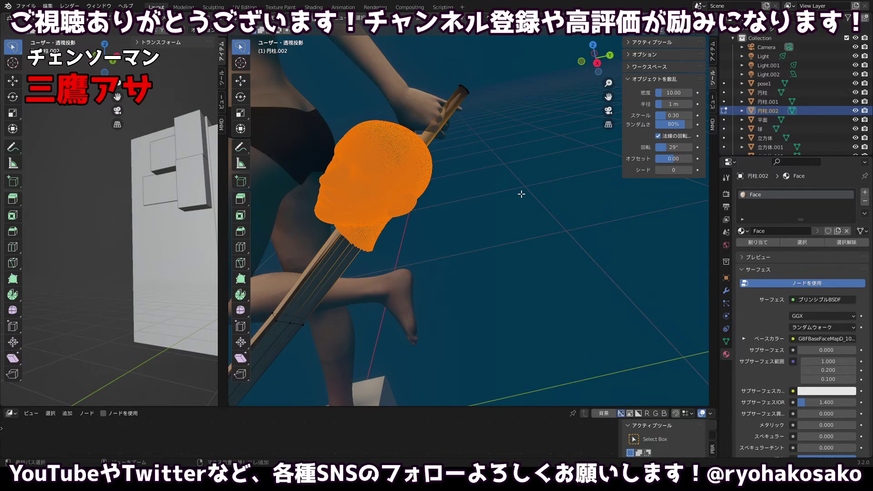
key(ctrl+z)
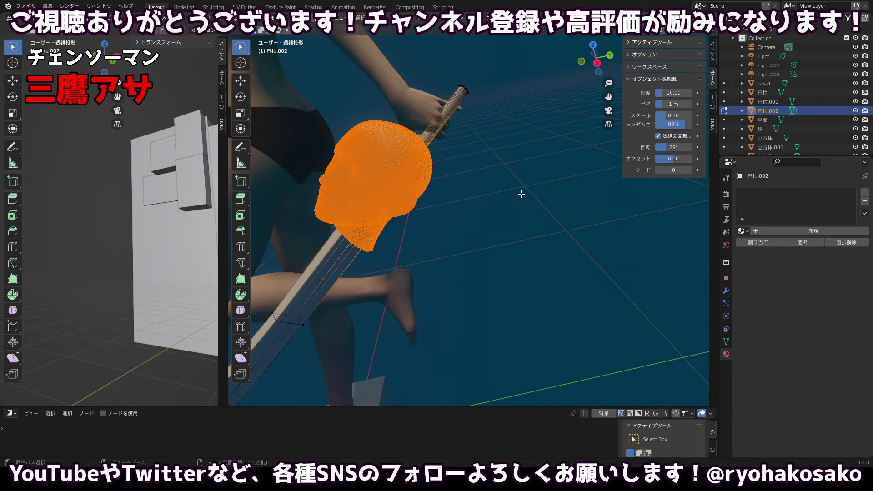
key(Tab)
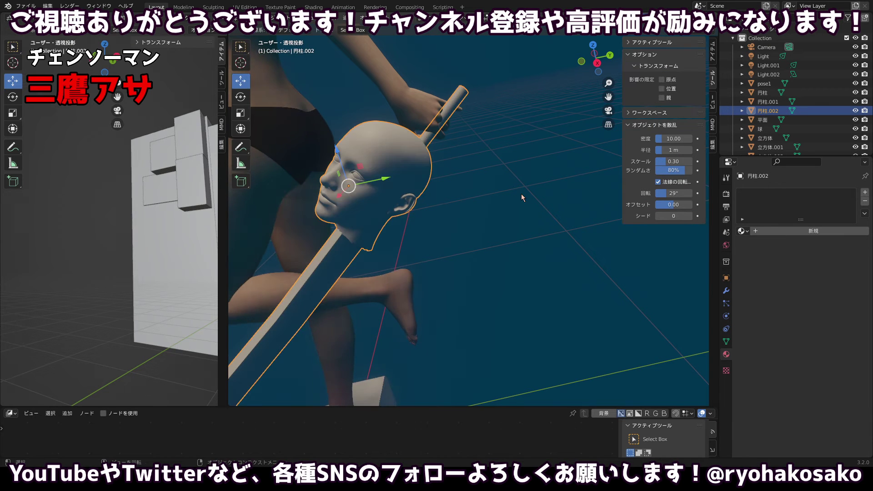
Examine the figure and the large background blocks from several distances in the rendered view.
mouse_move(521, 194)
mouse_down()
mouse_move(497, 181)
mouse_move(562, 177)
mouse_up()
scroll(473, 193, down, 12)
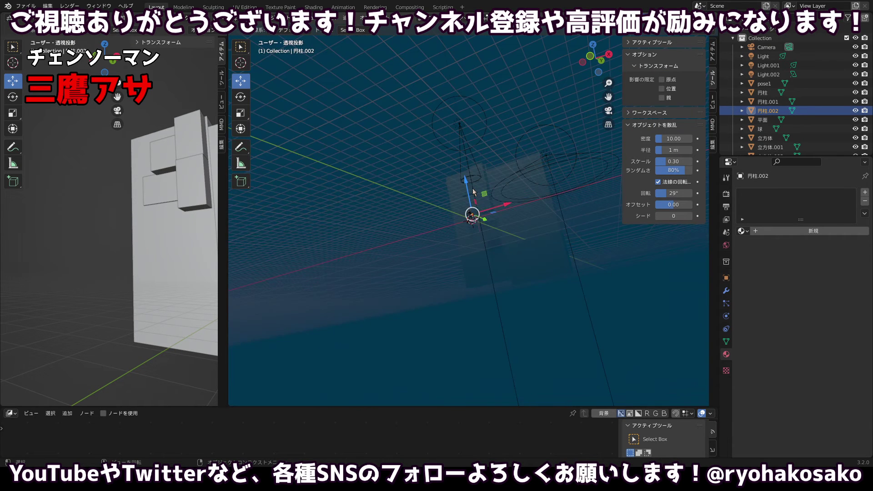
scroll(473, 193, up, 3)
scroll(473, 190, up, 5)
scroll(473, 189, down, 5)
scroll(473, 190, up, 5)
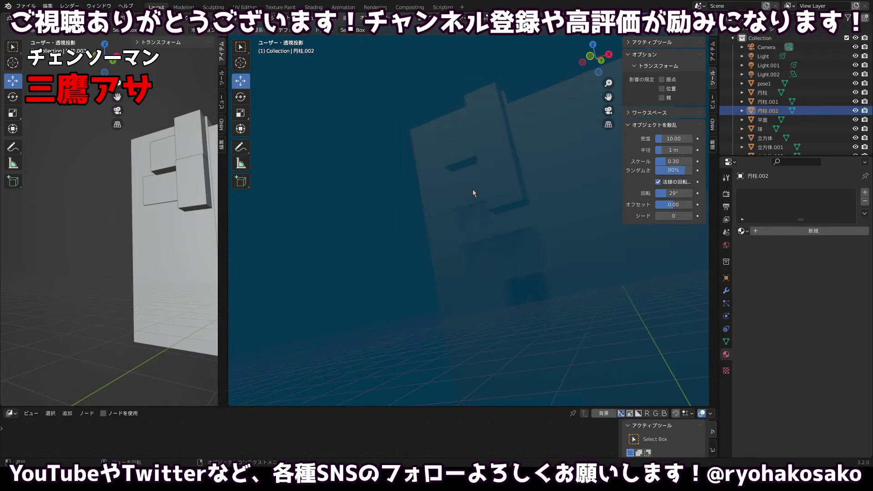
scroll(473, 192, down, 6)
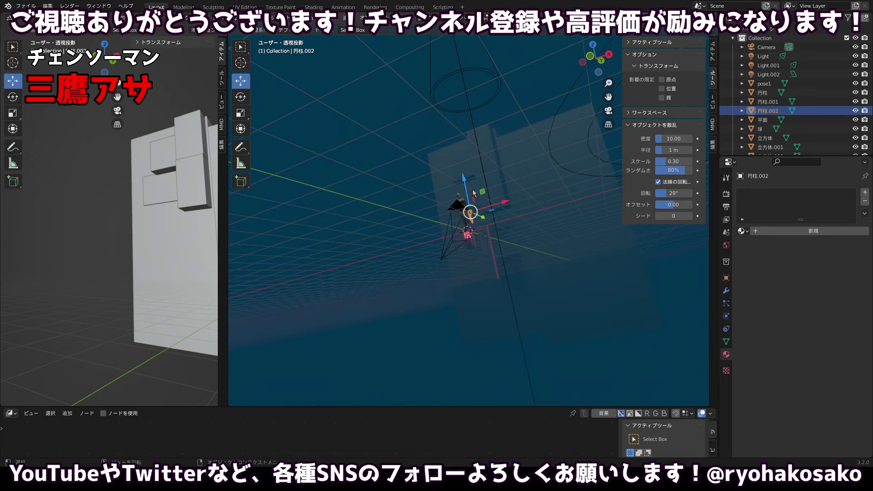
scroll(473, 192, up, 2)
scroll(473, 192, up, 5)
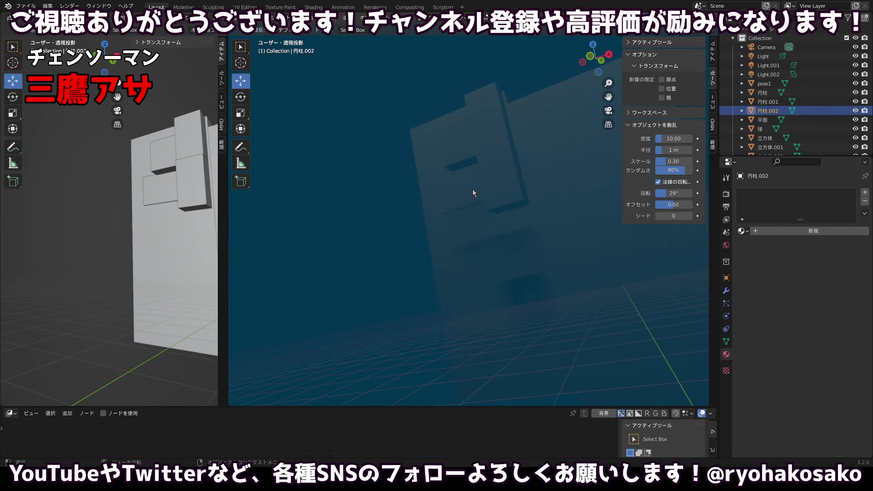
scroll(473, 192, down, 5)
drag(472, 190, 462, 187)
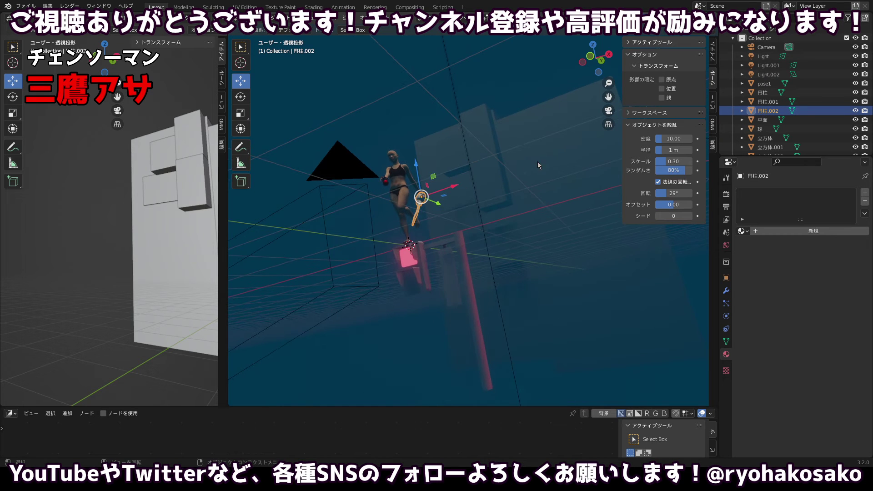
View the rendered scene through the camera and set the output resolution's Y value to 5261 px.
click(312, 18)
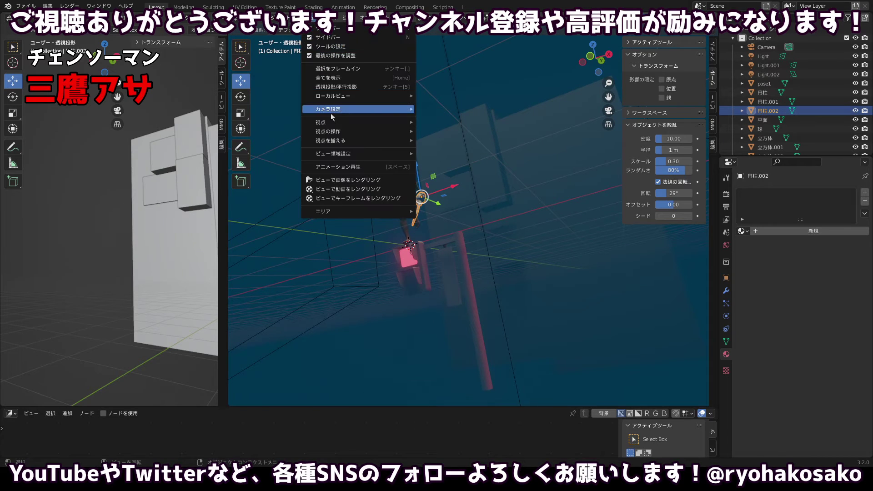
mouse_move(333, 121)
click(432, 122)
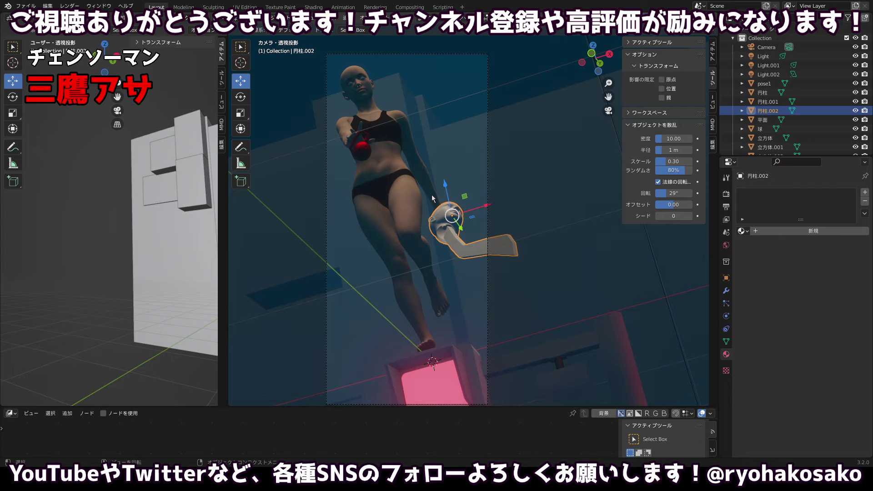
click(726, 194)
click(726, 207)
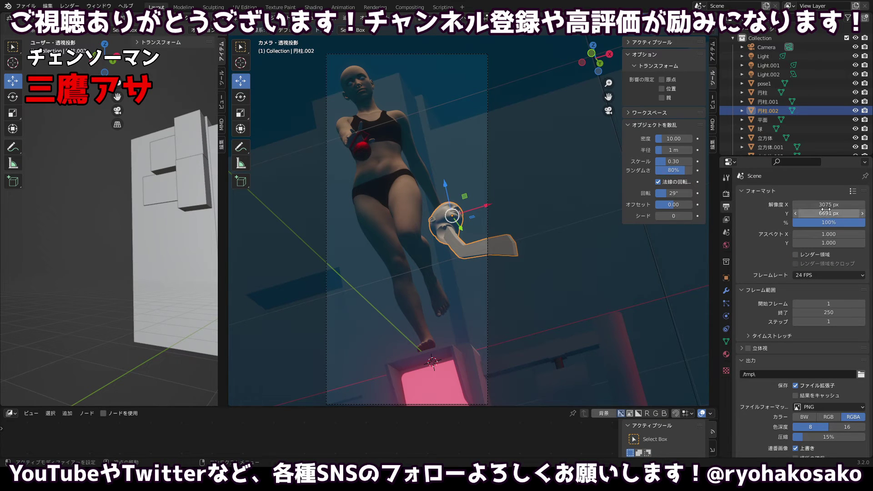
mouse_move(825, 209)
mouse_down()
mouse_move(771, 209)
mouse_move(828, 213)
mouse_up()
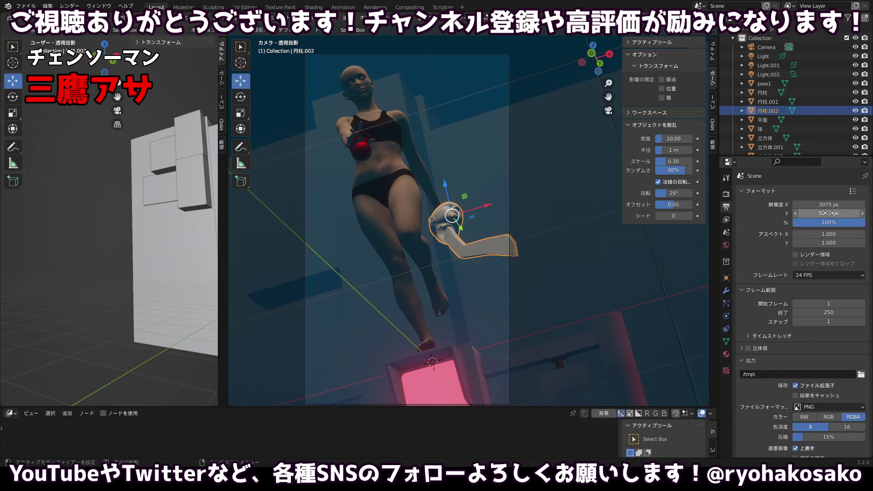
Select the camera and move it until the whole figure and the head-and-spine weapon both fit inside the camera frame.
scroll(157, 205, down, 7)
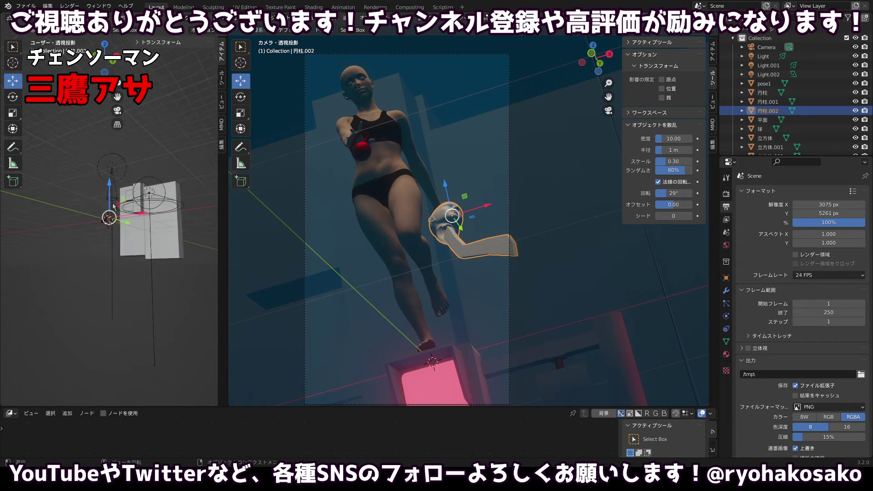
scroll(114, 206, up, 3)
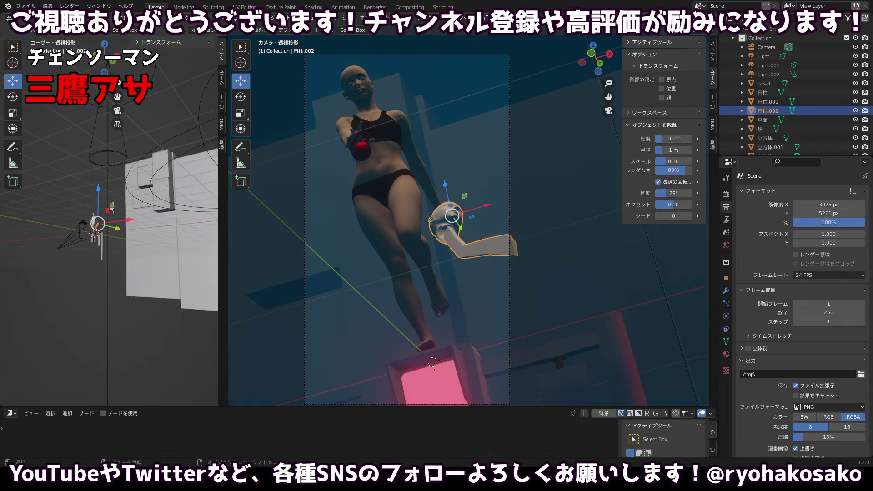
click(59, 246)
drag(59, 246, 122, 236)
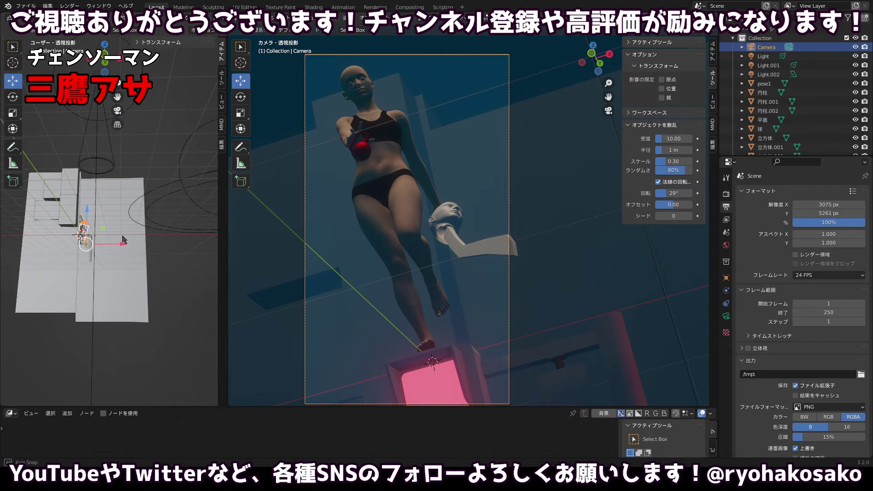
key(x)
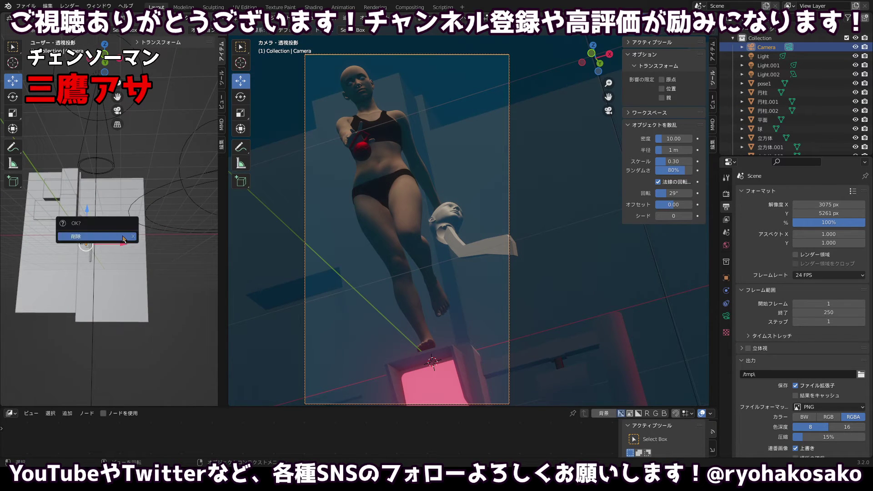
click(123, 238)
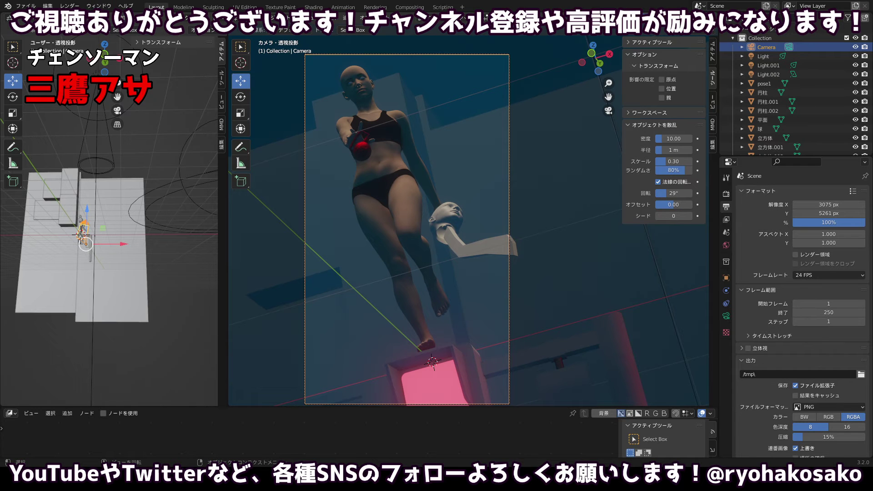
scroll(106, 170, up, 3)
key(g)
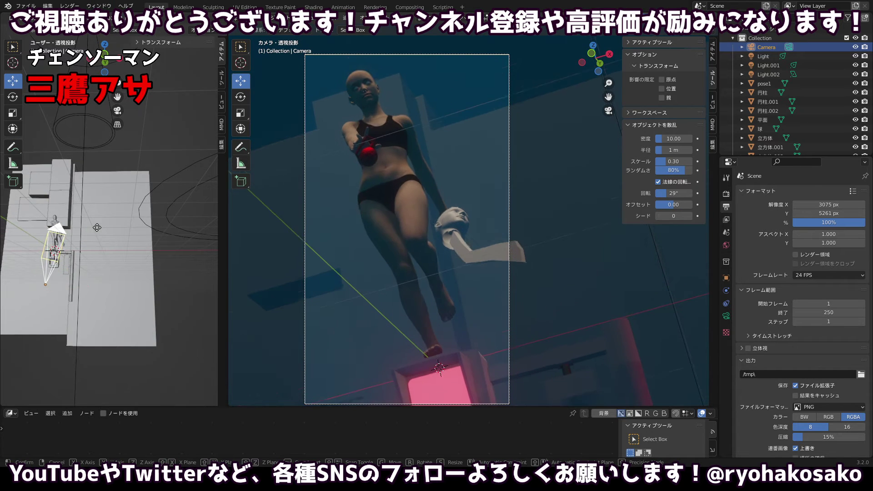
click(97, 231)
key(g)
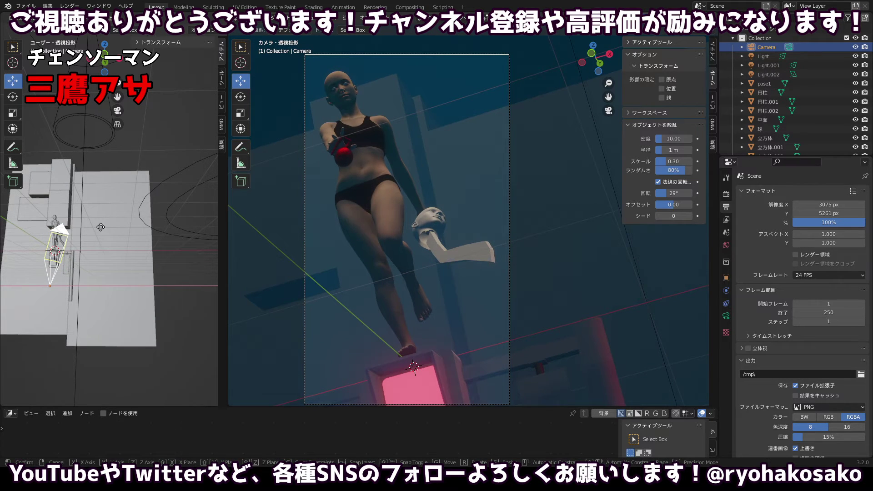
click(101, 227)
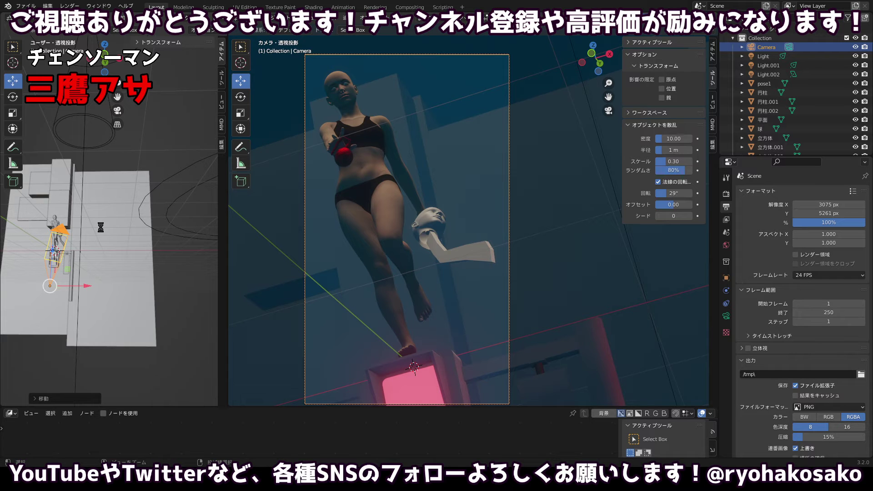
Try the orthographic lens type on the camera, and return it to perspective.
click(726, 316)
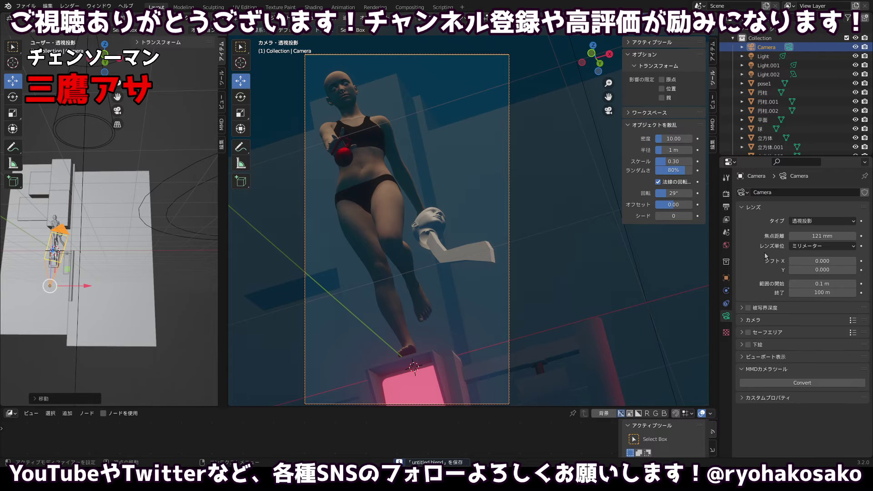
click(823, 220)
click(806, 239)
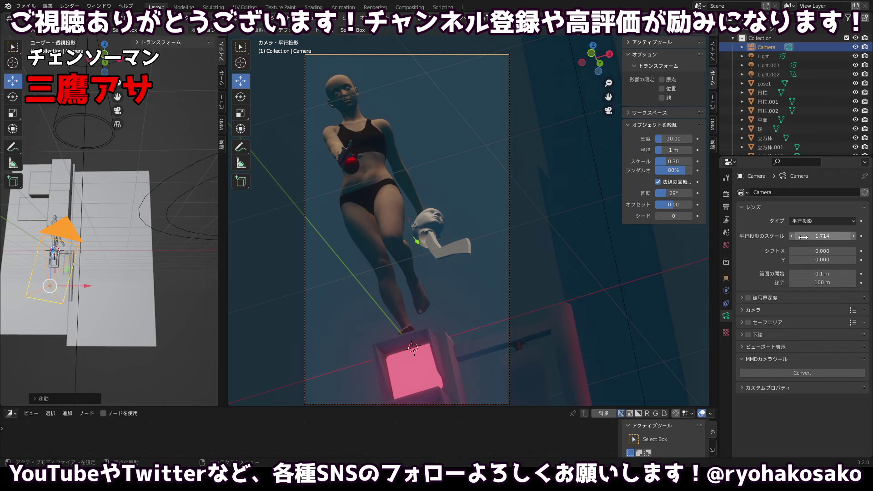
click(821, 221)
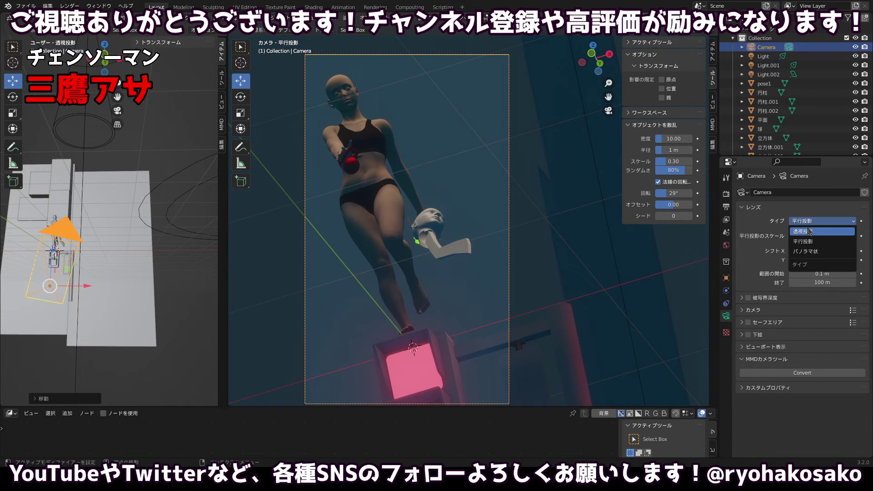
click(814, 227)
Widen the user-perspective viewport and pull the lower narrow block (立方体.009) outward from the wall along Y.
scroll(72, 169, down, 1)
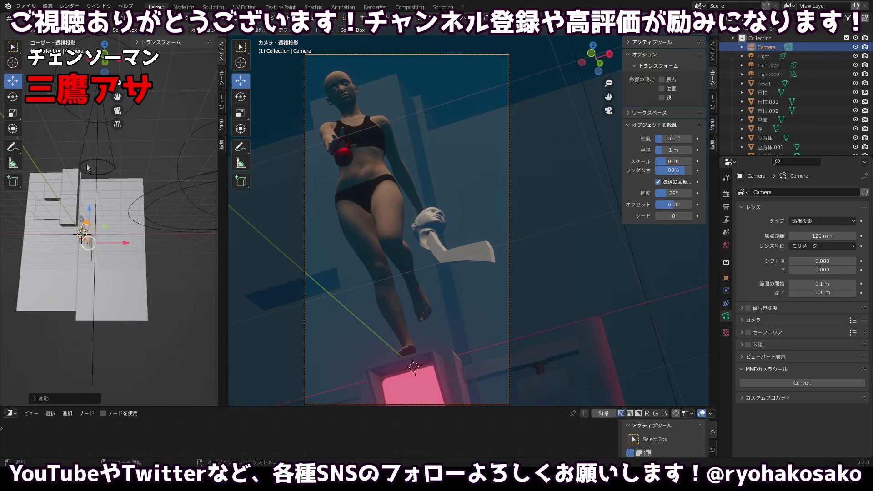
drag(72, 169, 148, 201)
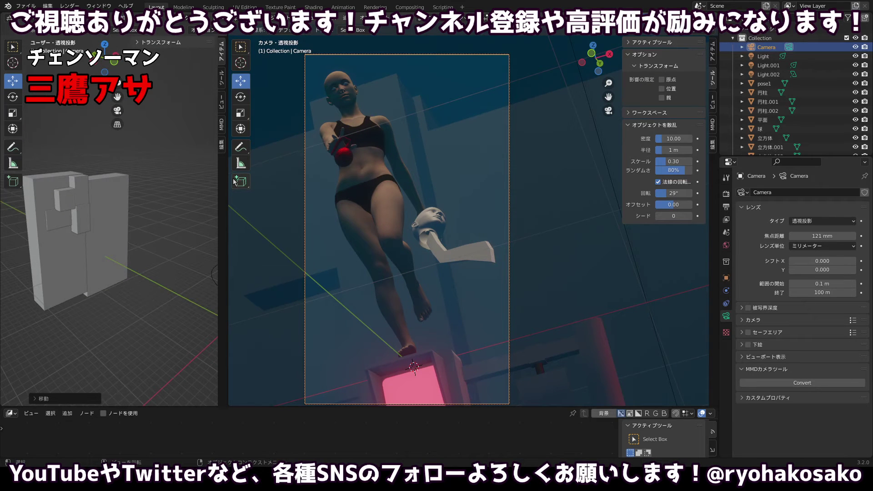
drag(226, 175, 423, 175)
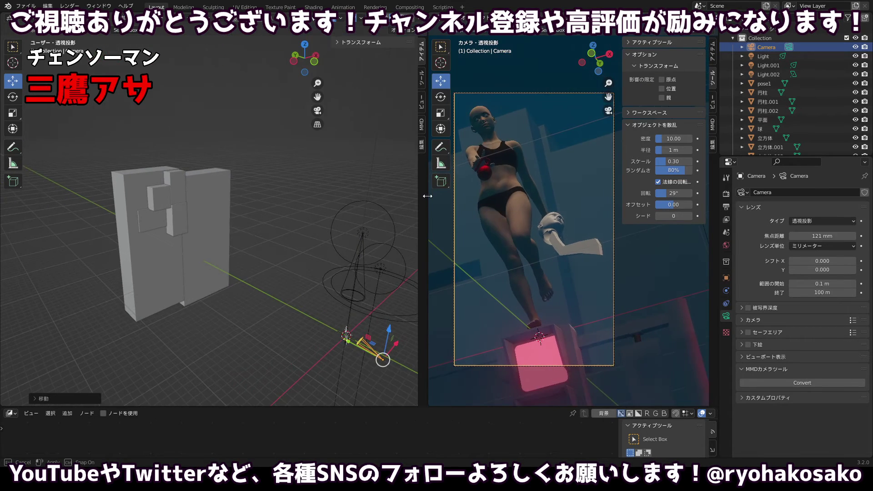
scroll(166, 211, up, 5)
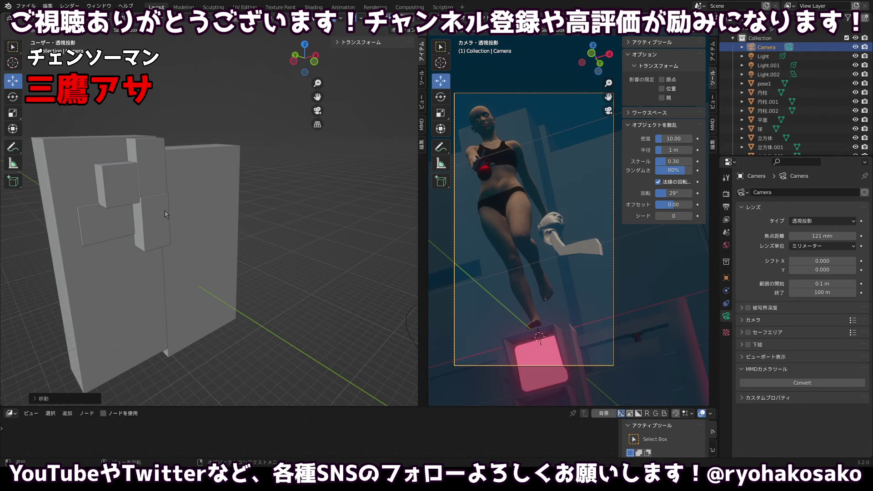
click(150, 223)
drag(134, 217, 178, 205)
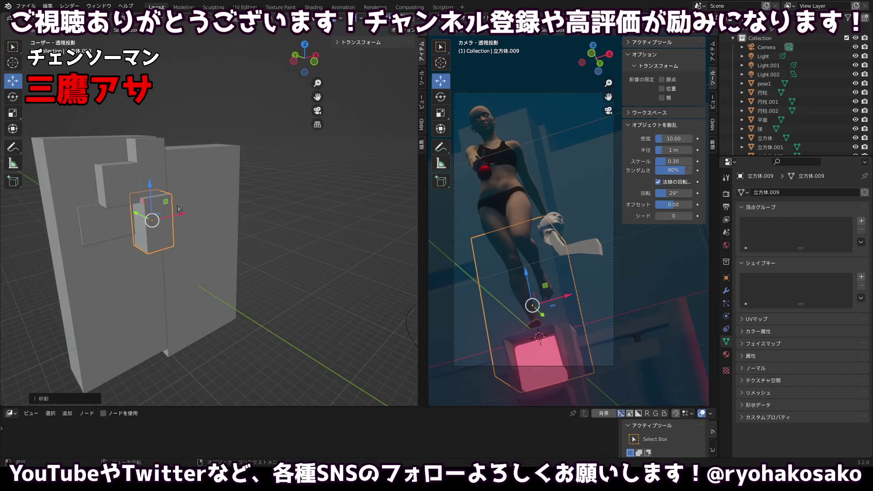
click(196, 74)
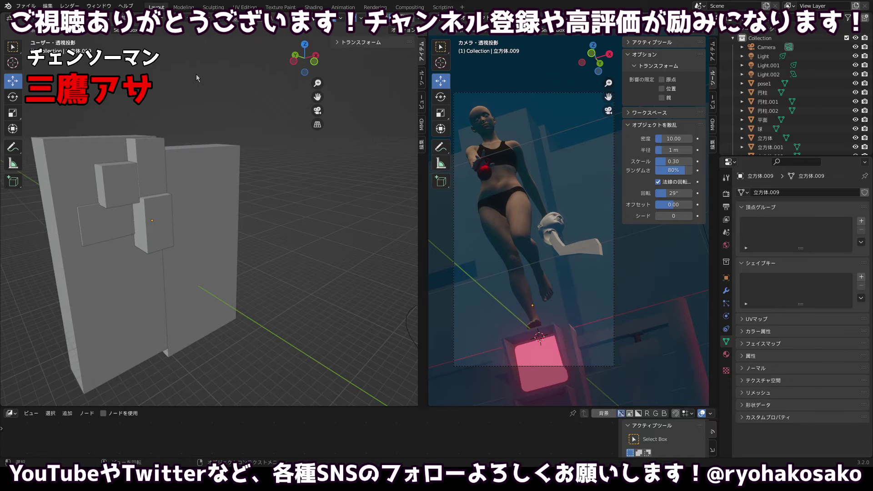
Push the upper narrow block (立方体.008) slightly back into the wall along Y and deselect it.
click(152, 168)
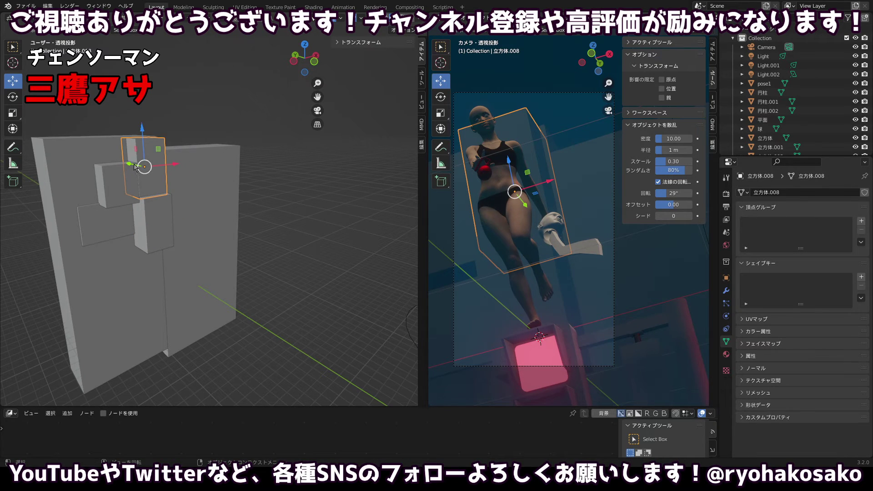
drag(135, 167, 131, 163)
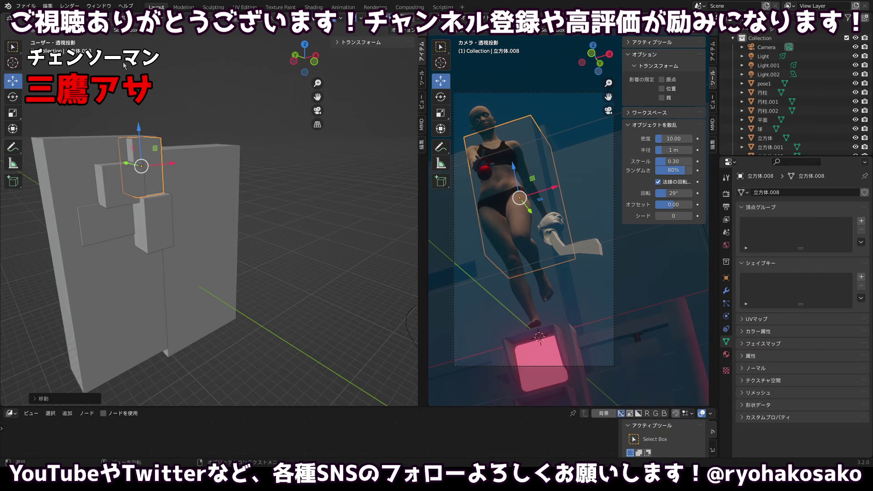
click(123, 62)
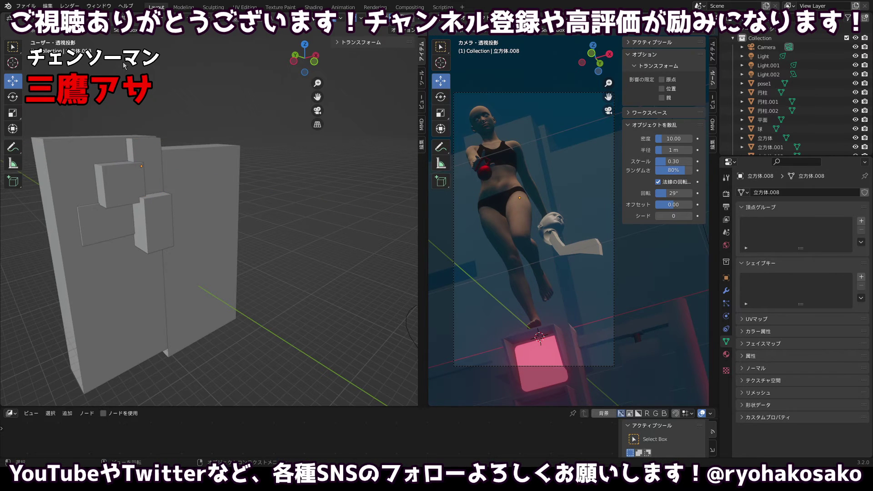
Duplicate the plain large wall block (立方体.007) and place the copy behind the two large walls.
scroll(854, 116, down, 1)
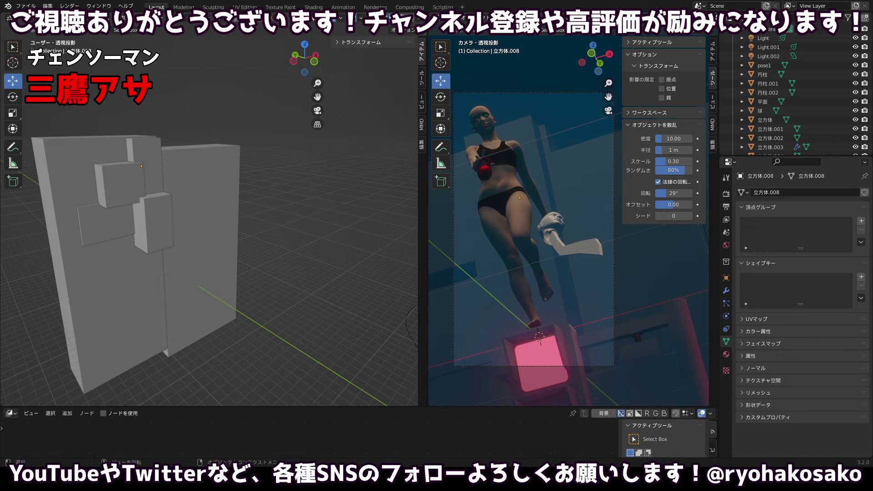
drag(211, 182, 169, 179)
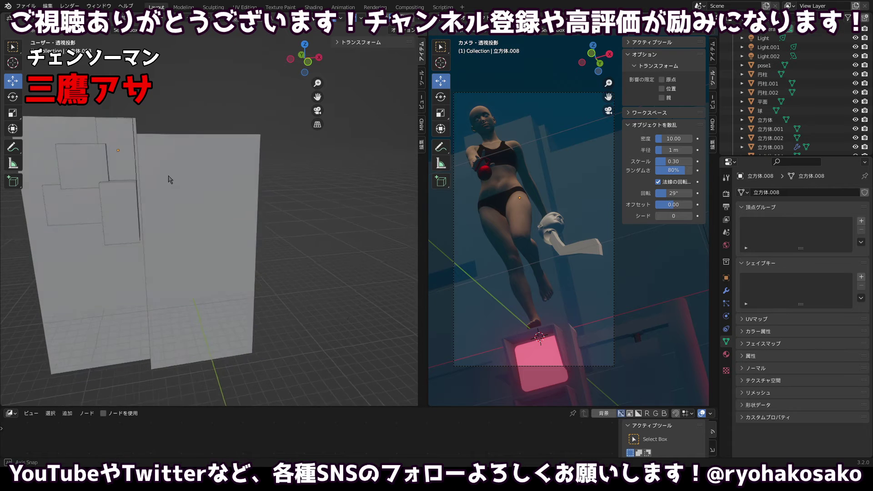
click(177, 190)
drag(191, 253, 307, 280)
key(shift+d)
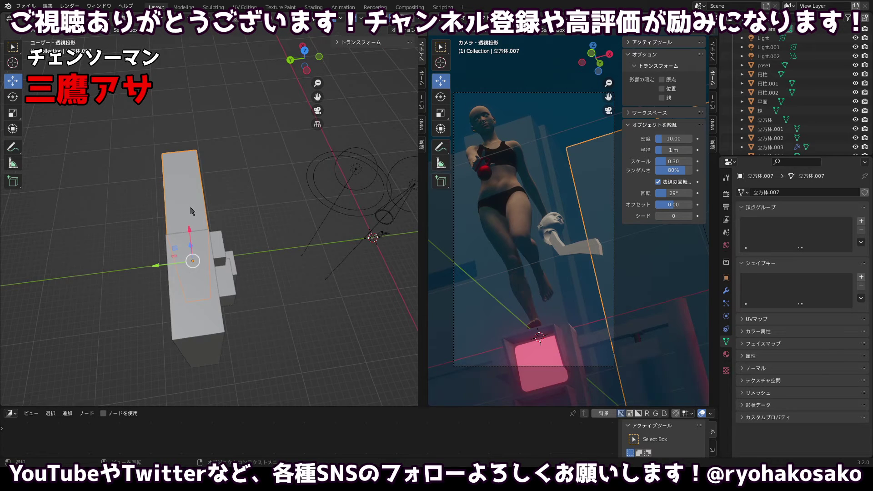
click(165, 246)
drag(154, 244, 269, 321)
Move the front wall block 立方体.007 along X to open a narrow gap between the two large walls.
click(268, 320)
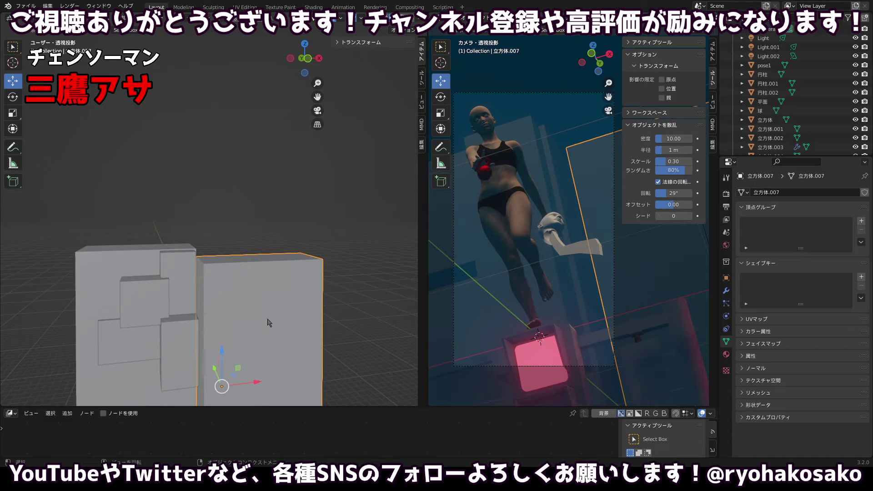
key(g)
key(x)
click(279, 386)
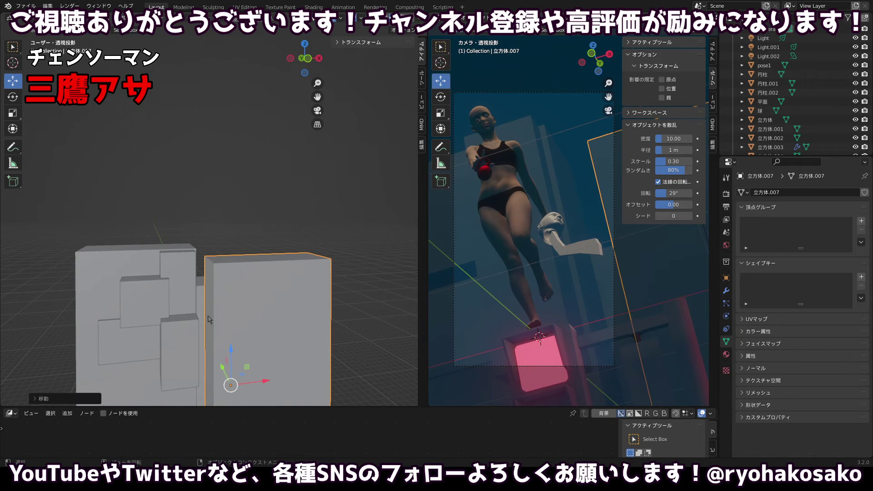
Raise the rear wall copy (立方体.012) slightly along Z.
click(202, 314)
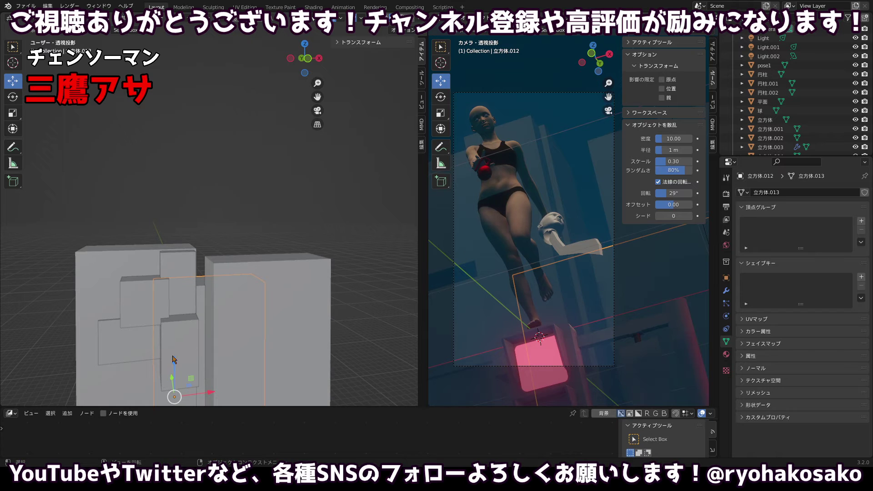
key(g)
key(z)
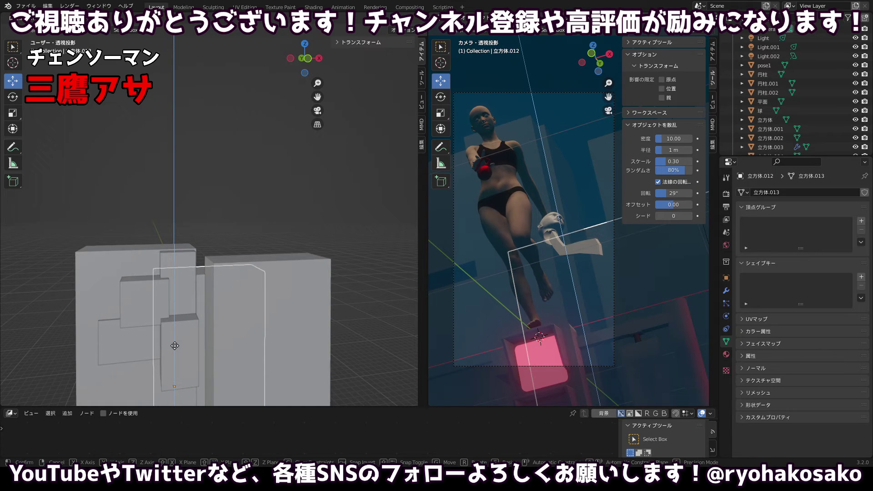
click(176, 341)
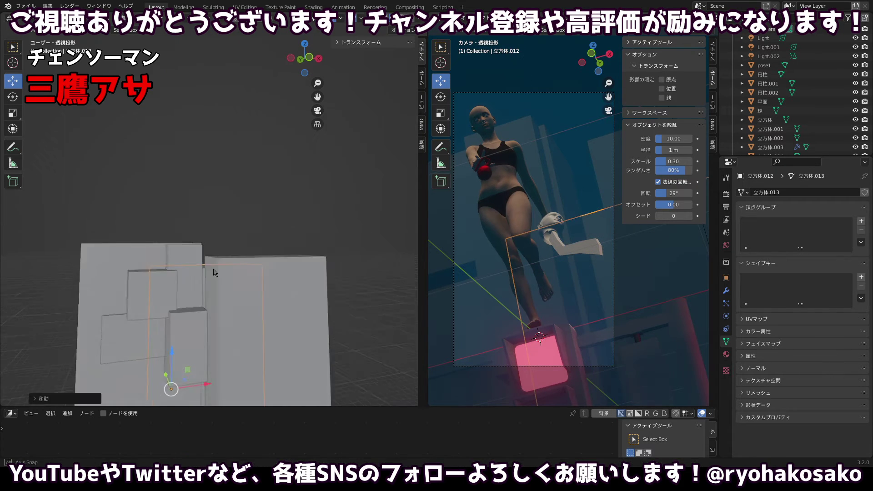
Duplicate the upper square block (立方体.010), place the copy across the gap between the walls, and push it back in depth.
click(139, 289)
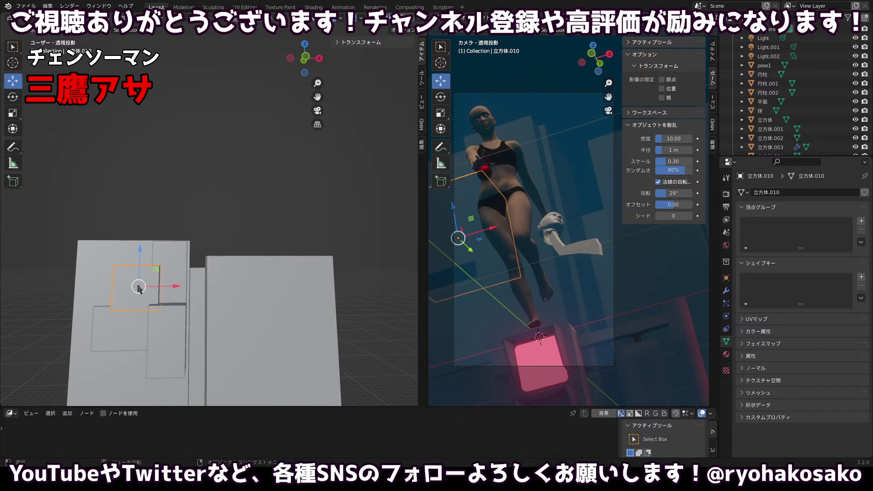
key(shift+d)
click(214, 288)
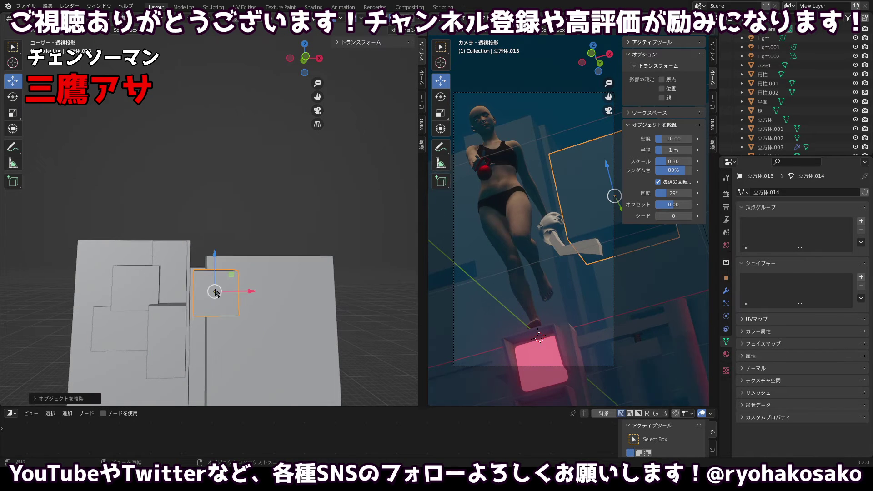
drag(270, 333, 247, 318)
drag(177, 278, 140, 254)
click(139, 254)
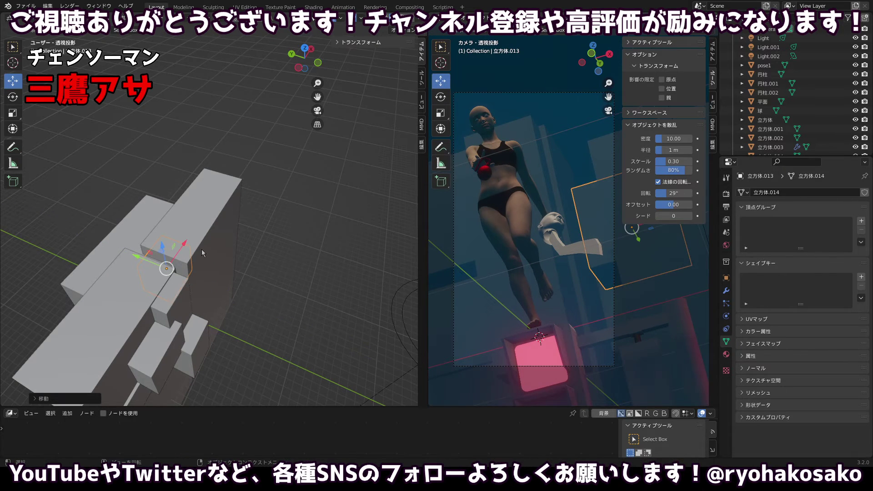
drag(210, 253, 167, 225)
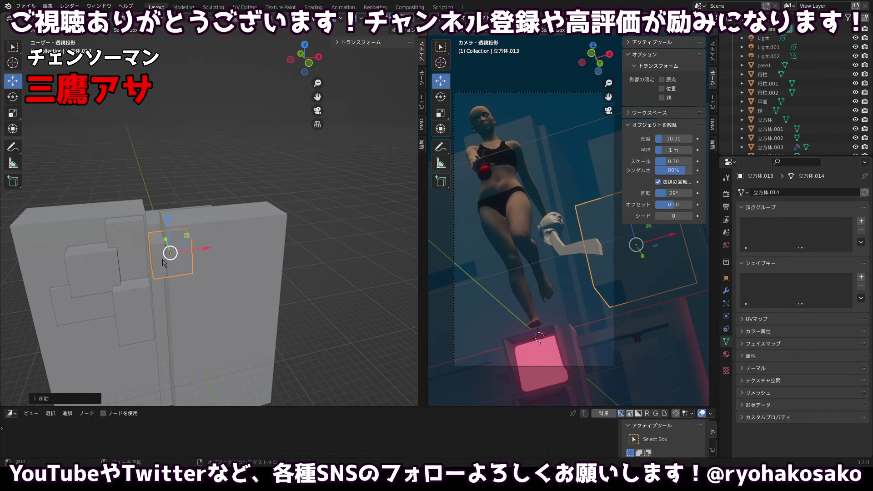
Pull the copied square block over the gap forward along Y so it protrudes from the wall faces.
click(165, 256)
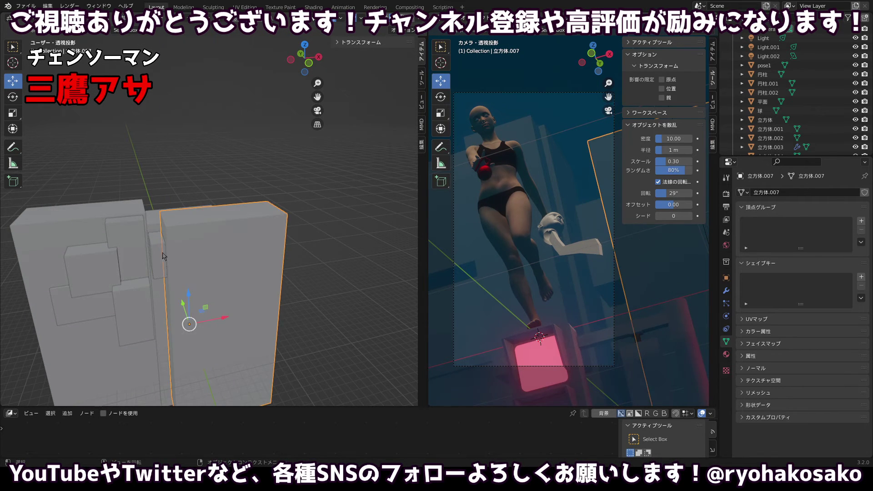
click(162, 246)
drag(168, 241, 196, 233)
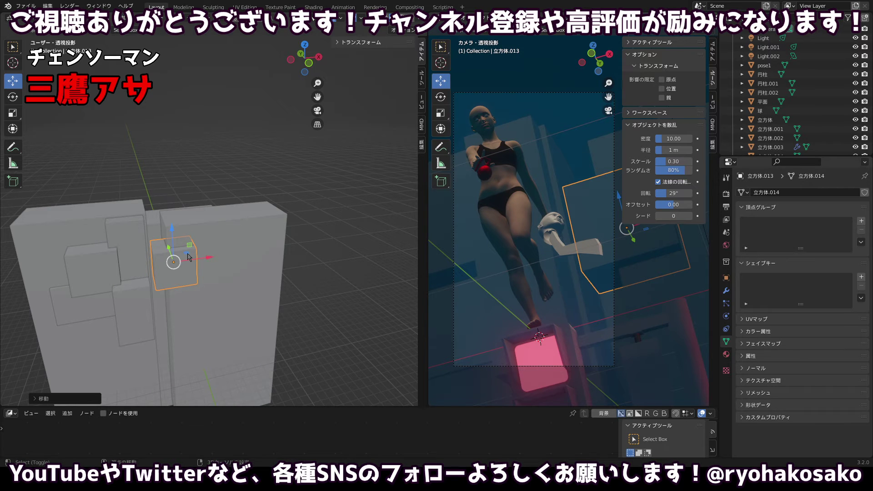
Try duplicating the lower narrow block and the wide block beside it together below the originals, and undo the duplication.
drag(187, 257, 226, 197)
drag(174, 239, 165, 215)
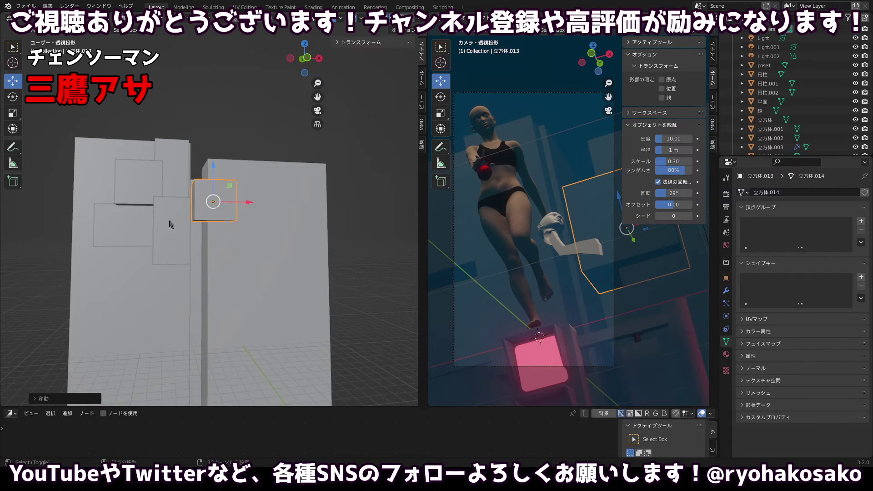
shift+click(171, 224)
click(169, 228)
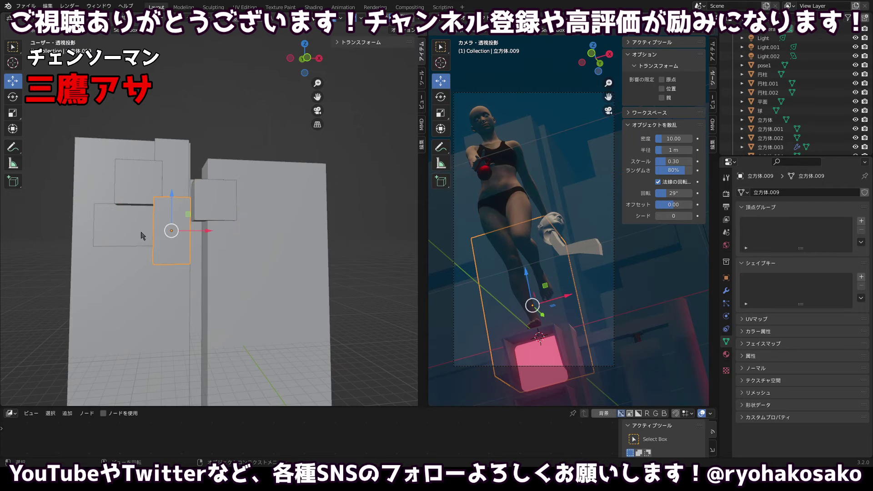
shift+click(139, 232)
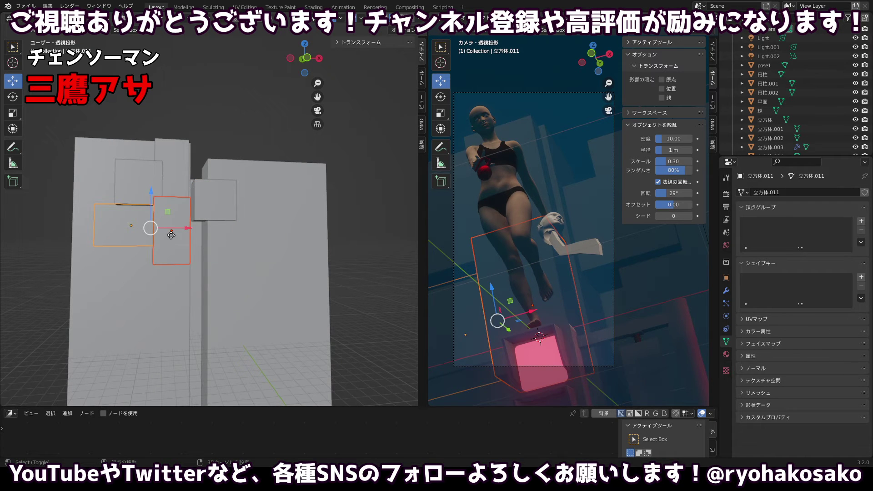
key(shift+d)
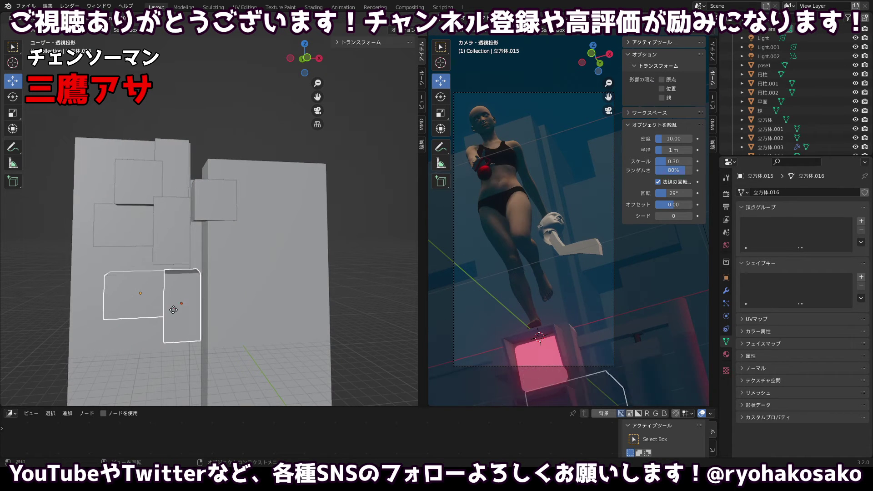
click(173, 310)
key(ctrl+z)
key(ctrl+z)
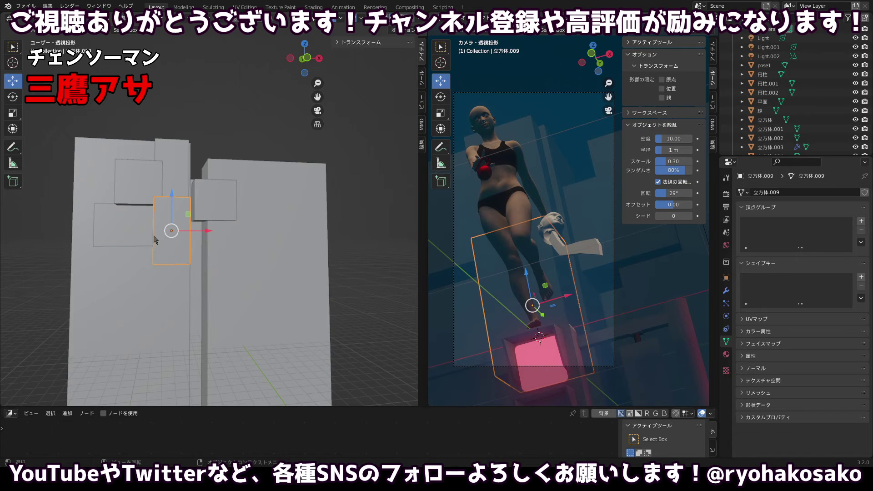
Duplicate the lower narrow block (立方体.009), place the copy directly beneath it, and scale the copy up.
drag(157, 241, 214, 262)
key(shift+d)
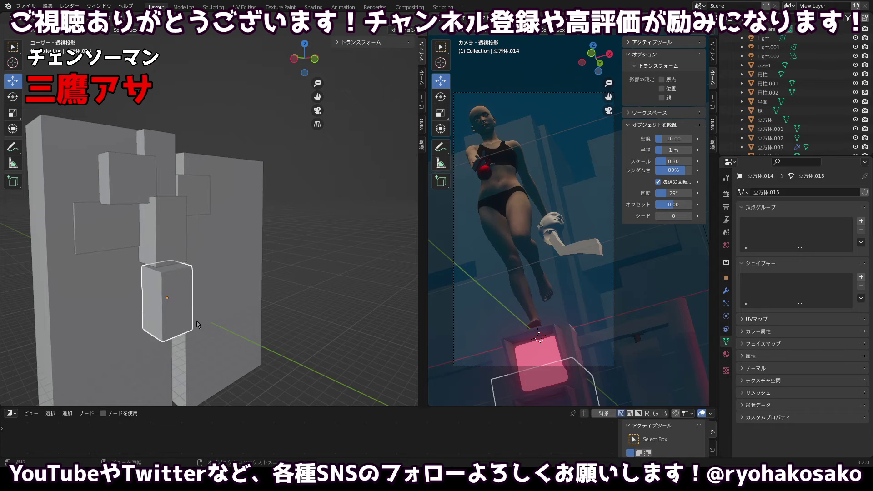
click(196, 320)
drag(196, 320, 181, 298)
drag(247, 301, 188, 293)
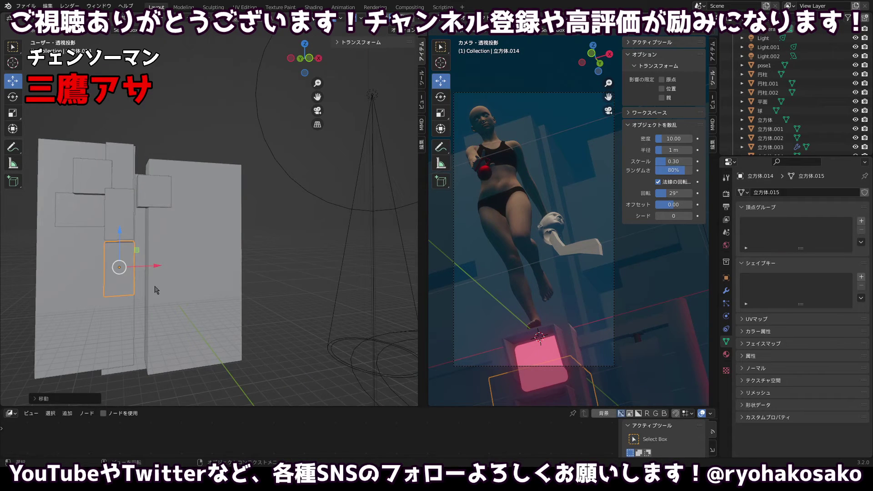
key(s)
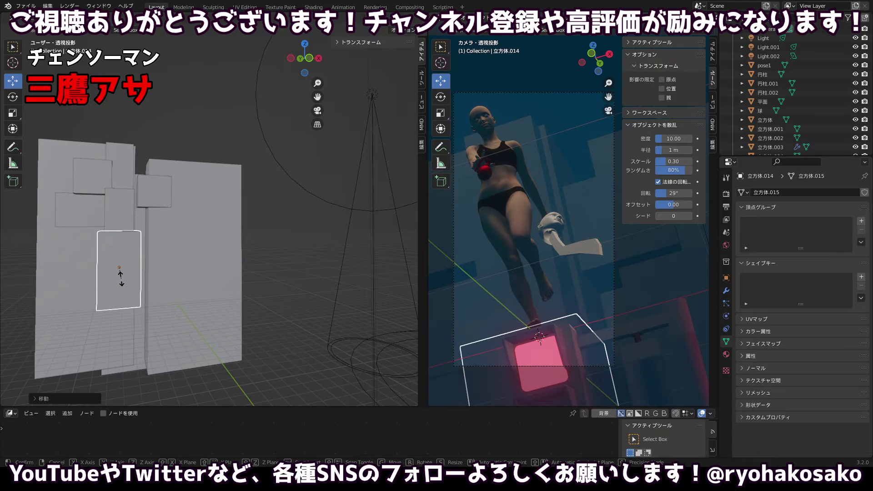
click(120, 277)
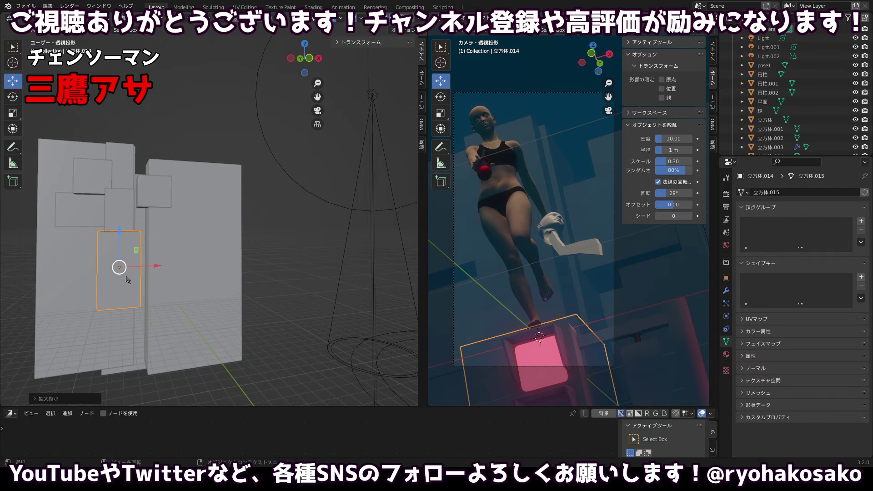
Widen the enlarged lower block copy (立方体.014) along X and shift it over the lower part of the left wall.
key(s)
key(x)
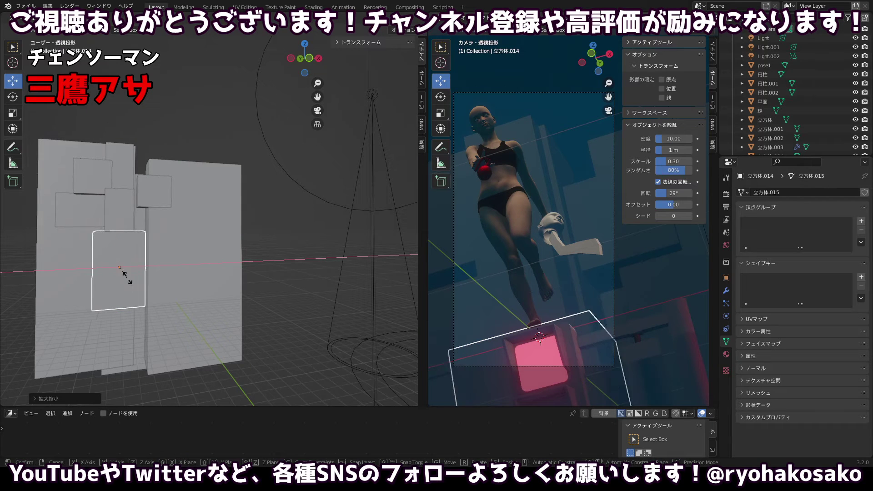
click(122, 269)
key(g)
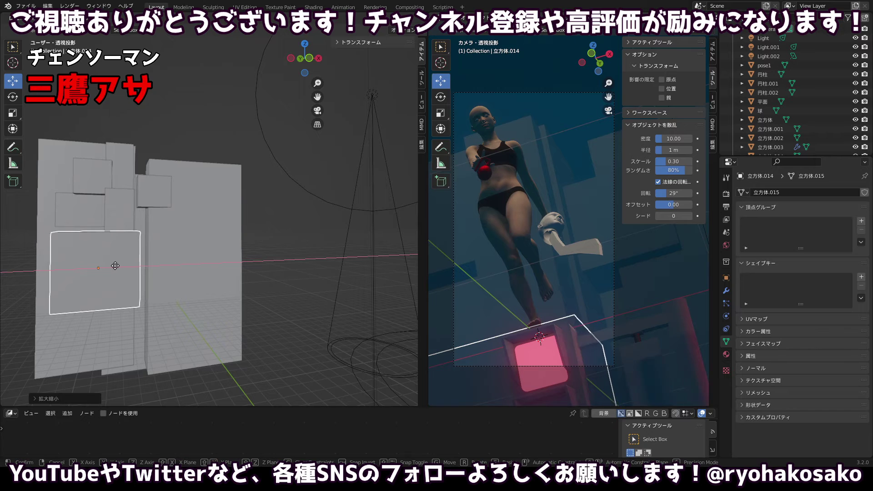
click(116, 269)
click(170, 245)
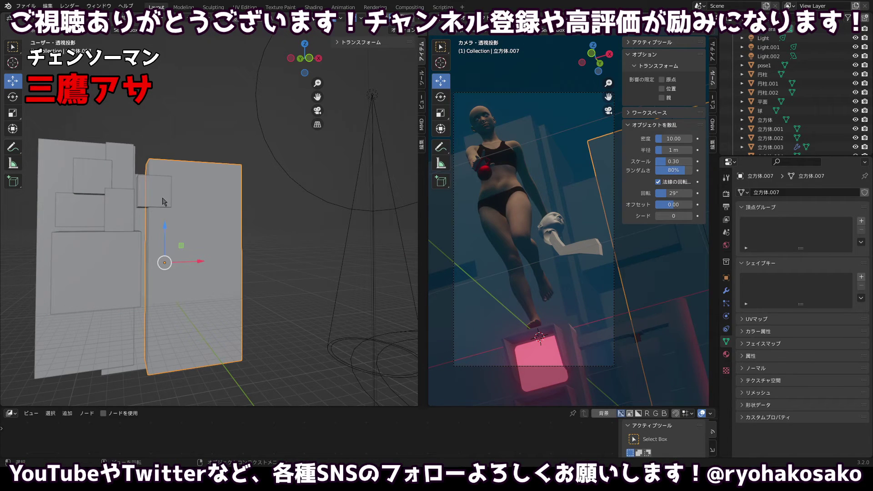
Widen the lower narrow block (立方体.009) slightly along X.
click(131, 210)
key(s)
key(x)
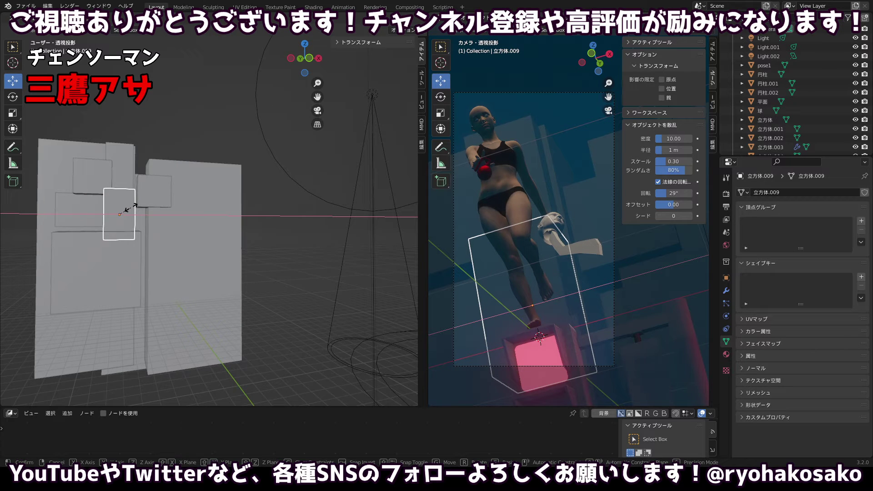
click(130, 207)
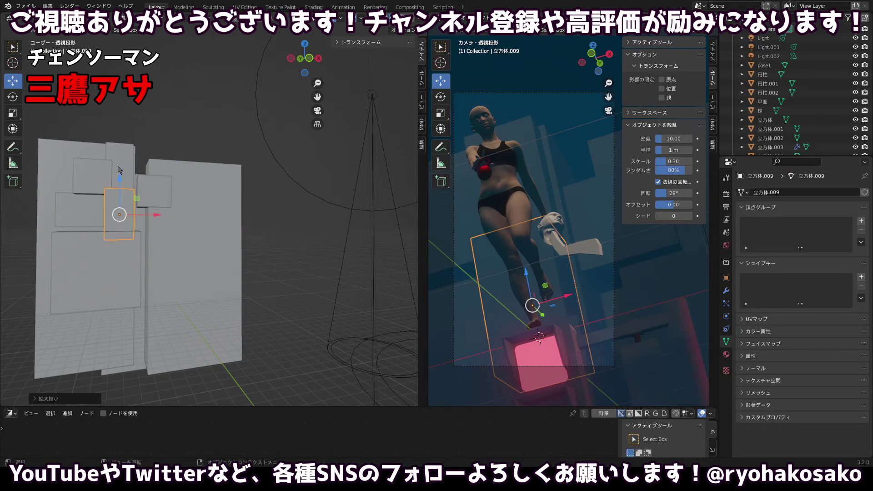
Shift the upper square block (立方体.010) and the upper narrow block together slightly left along X.
key(shift+d)
key(x)
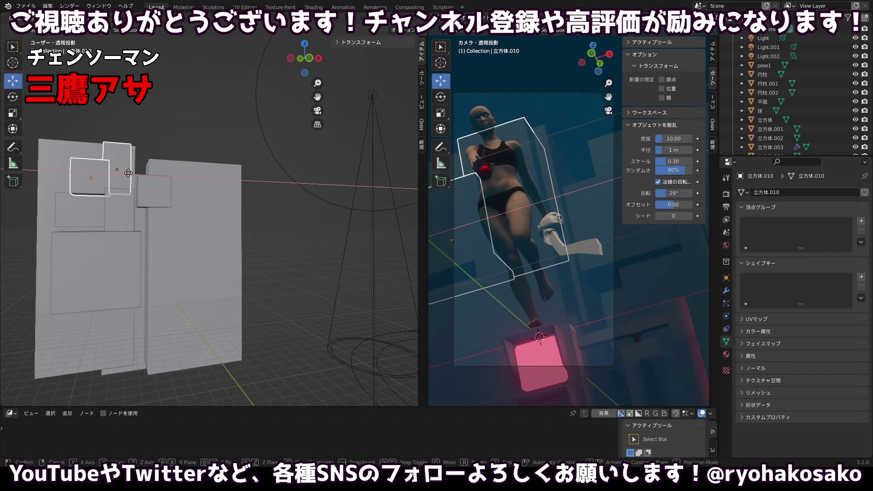
click(128, 173)
click(114, 113)
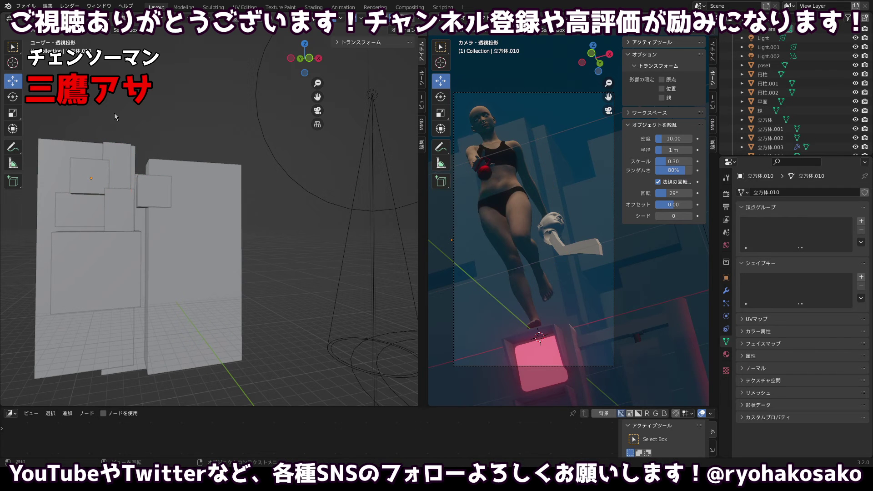
Nudge the square block over the gap (立方体.013) slightly left along X and back along Y toward the walls.
click(167, 195)
key(g)
key(x)
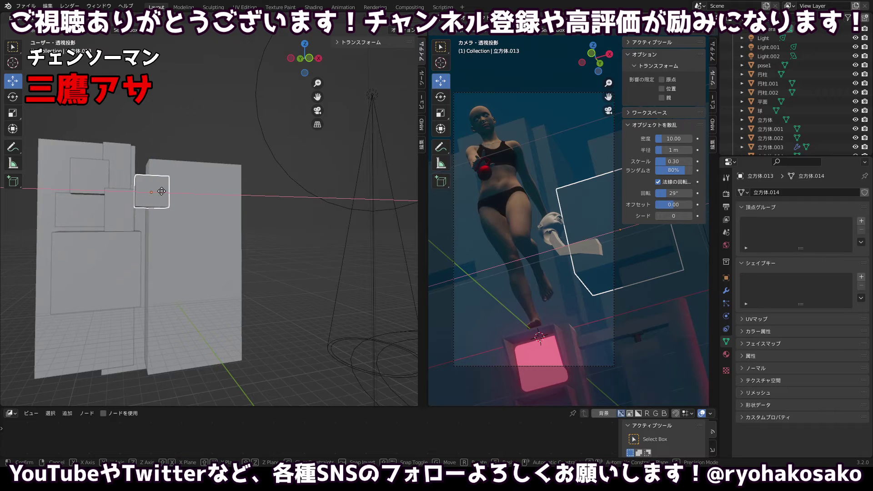
click(159, 191)
drag(159, 190, 171, 219)
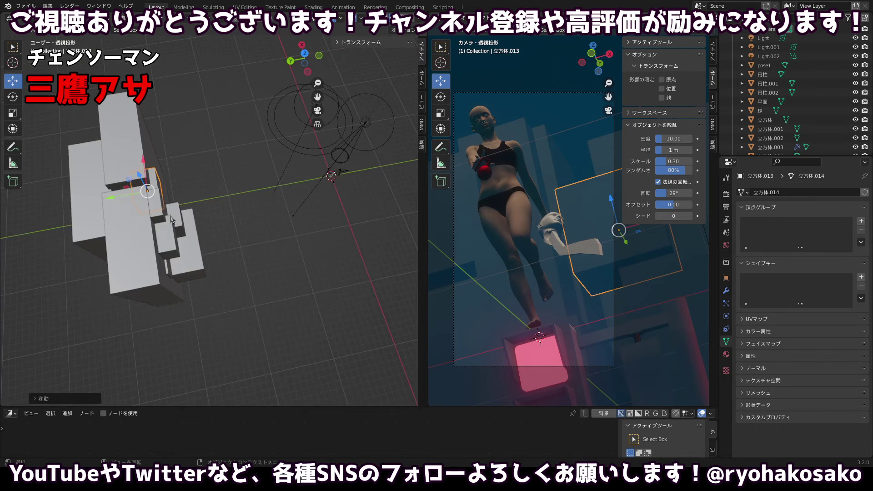
key(g)
key(y)
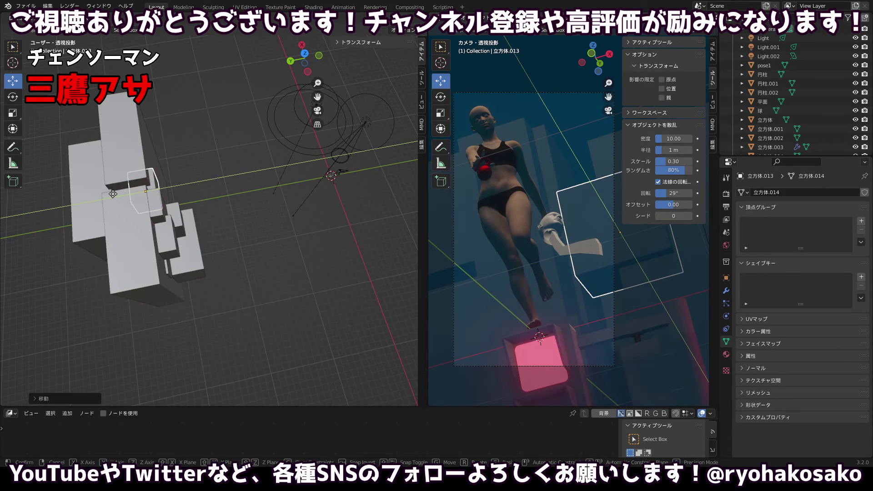
click(112, 198)
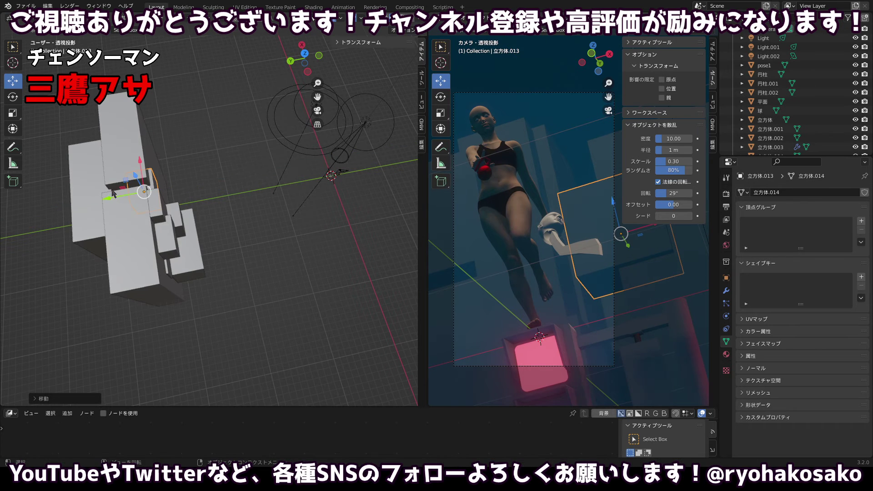
Duplicate the large lower block (立方体.014), place the copy on the lower part of the right wall, and align it along X.
drag(264, 282, 163, 223)
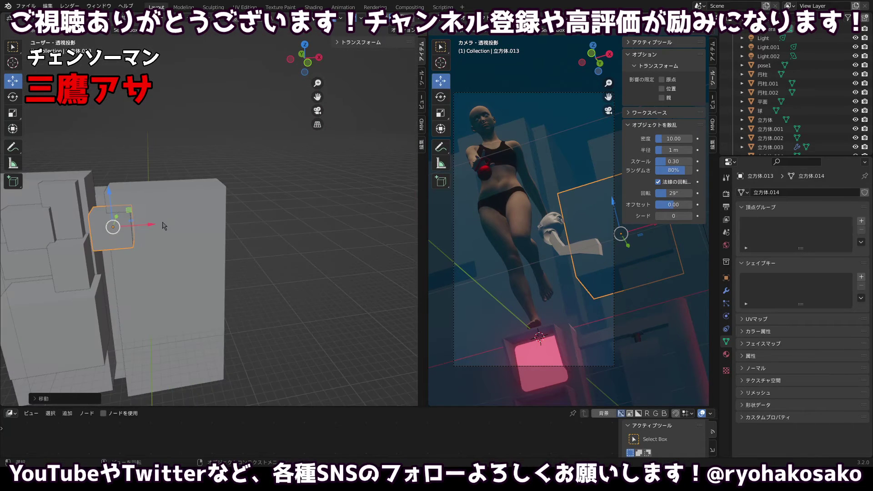
click(70, 297)
key(shift+d)
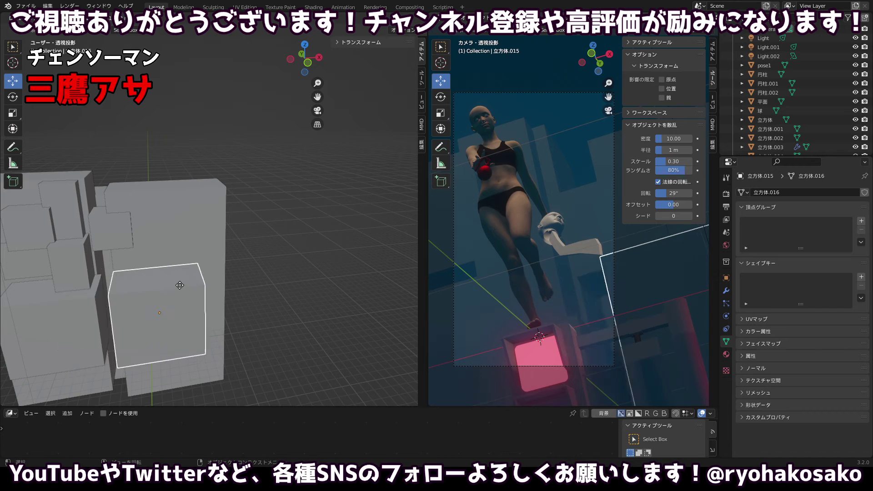
click(176, 294)
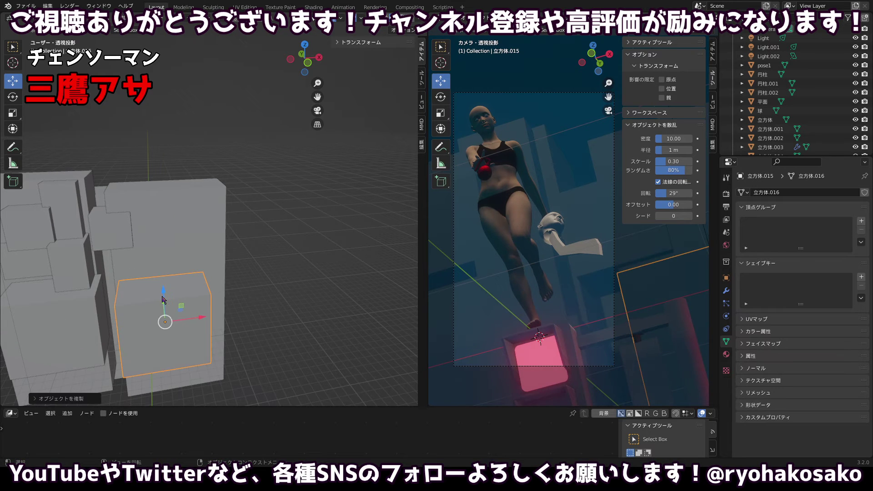
drag(162, 300, 201, 332)
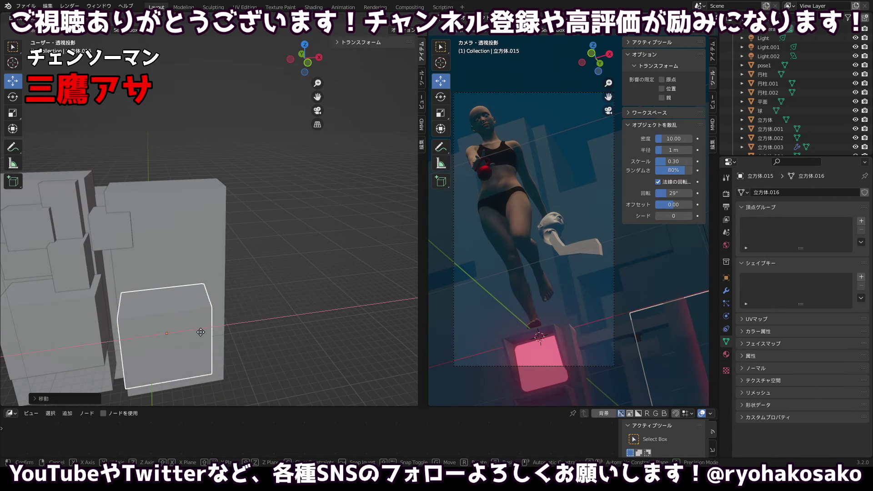
click(177, 335)
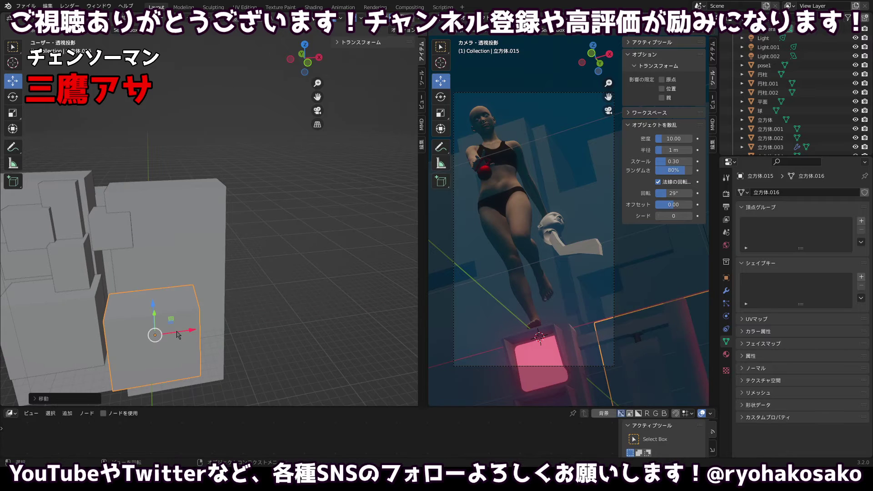
Flatten the copied block on the right wall along Z and raise it to about the middle of the wall.
key(g)
key(z)
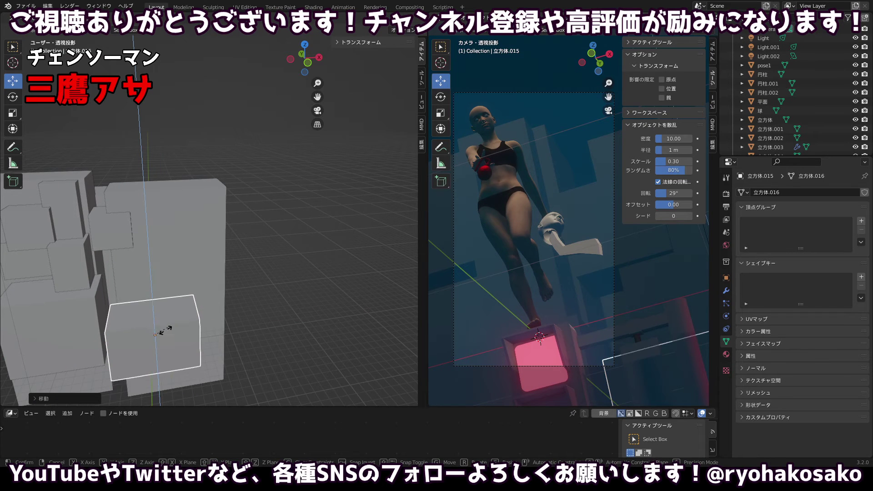
click(158, 345)
key(g)
key(z)
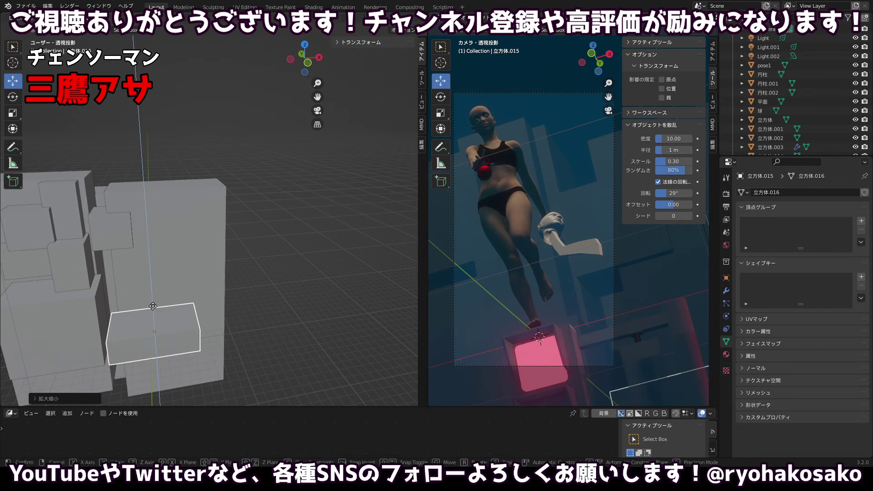
click(157, 278)
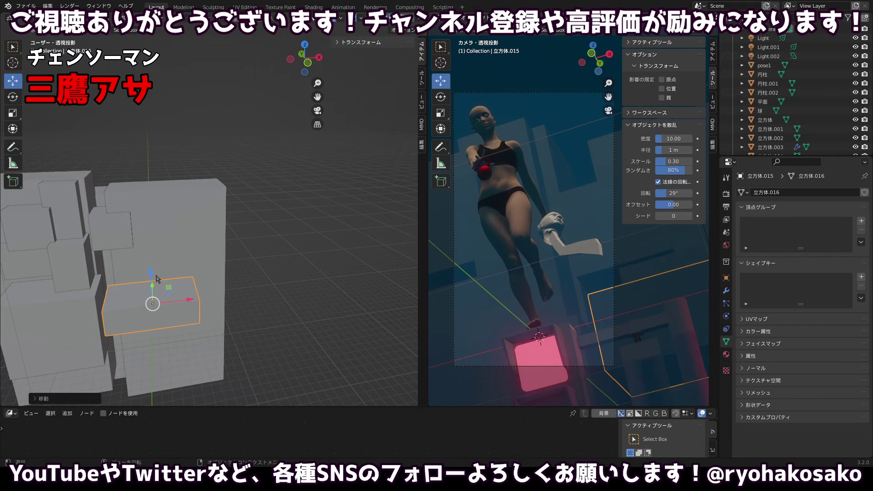
Duplicate the lower narrow block (立方体.009) and place the copy near the top of the right wall beside the gap.
drag(156, 260, 193, 249)
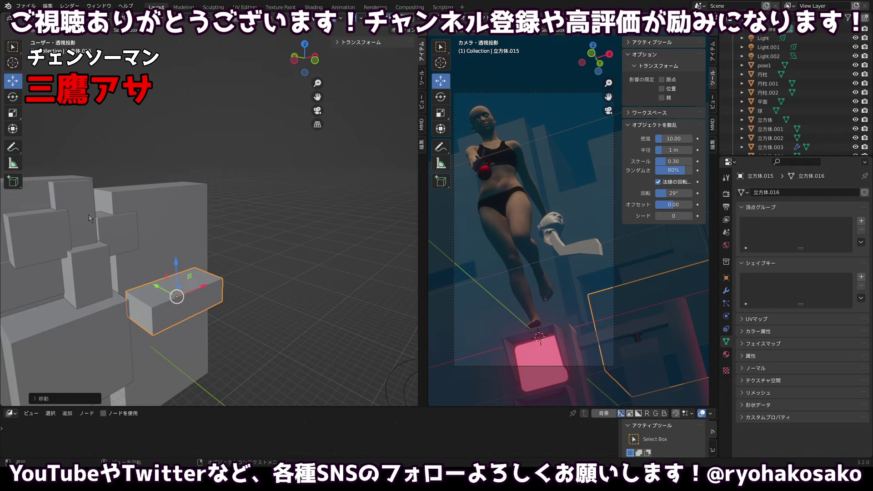
click(86, 261)
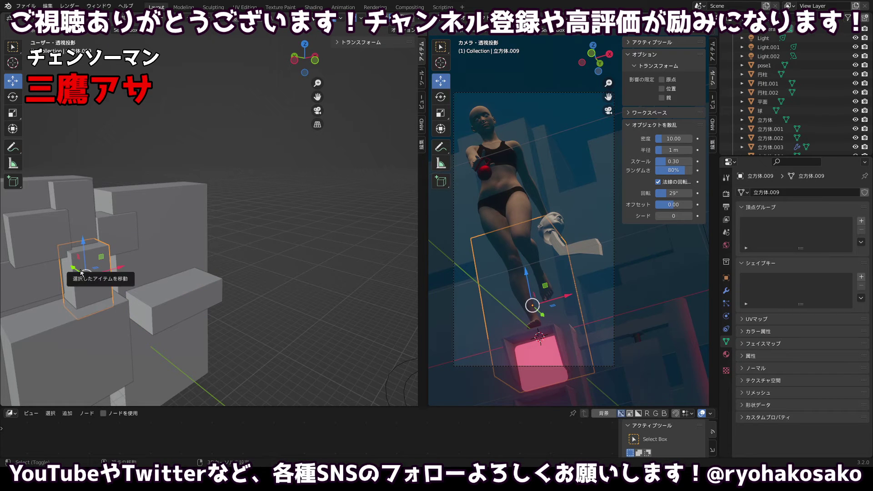
key(shift+d)
click(150, 210)
drag(200, 184, 99, 211)
drag(149, 192, 274, 159)
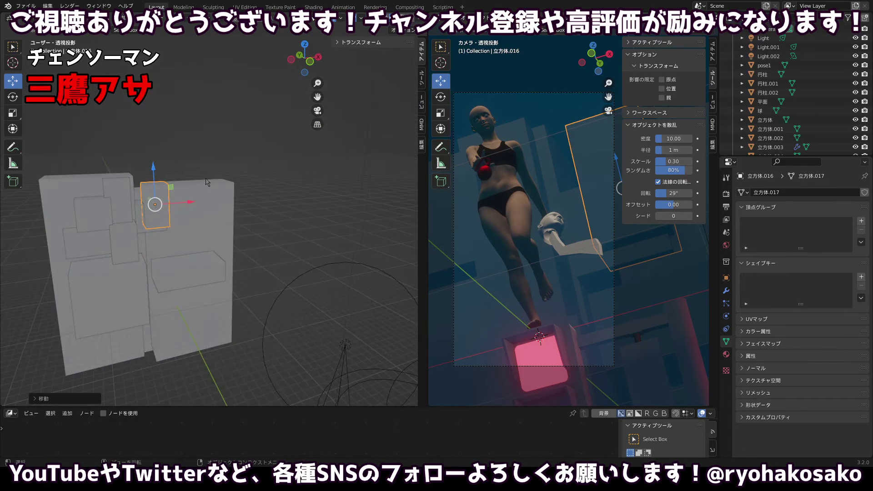
Flatten the new top block along Z, raise it toward the wall's upper edge, and shift it right along X.
key(s)
key(z)
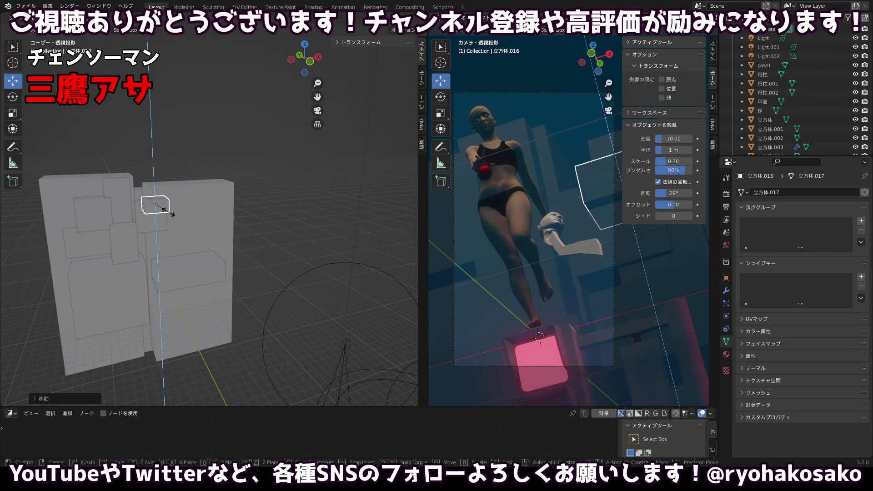
click(155, 186)
key(g)
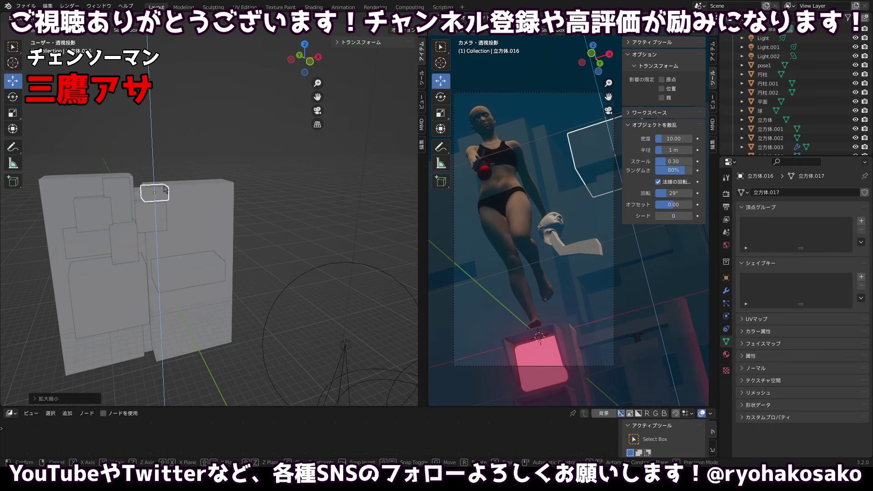
key(x)
click(186, 190)
Duplicate the lower narrow block (立方体.009) again, place the copy over the gap between the walls, and stretch it along Z.
drag(186, 190, 165, 208)
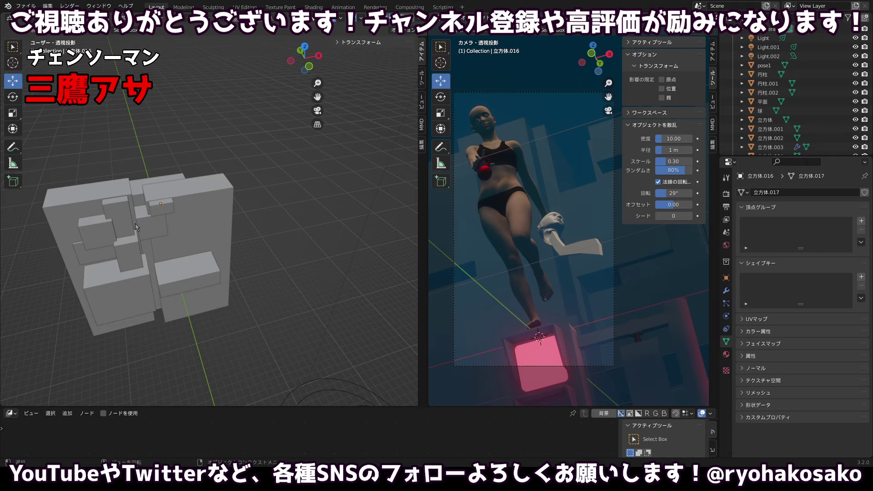
click(130, 253)
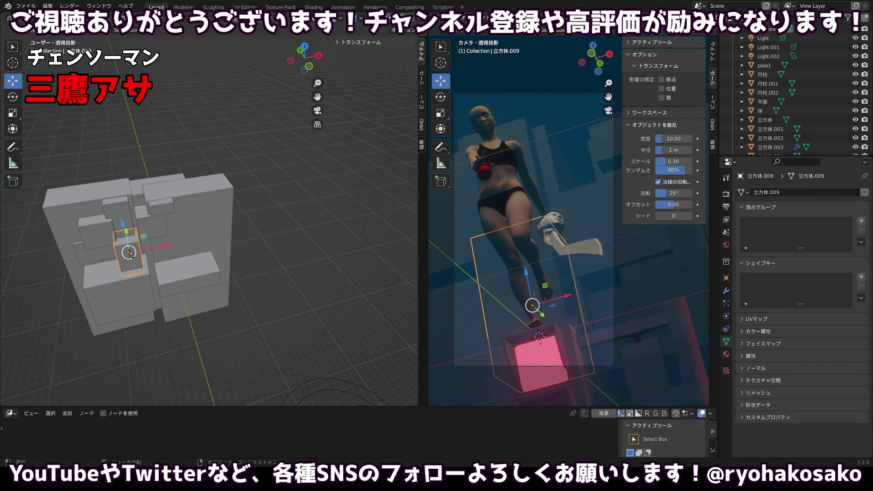
key(shift+d)
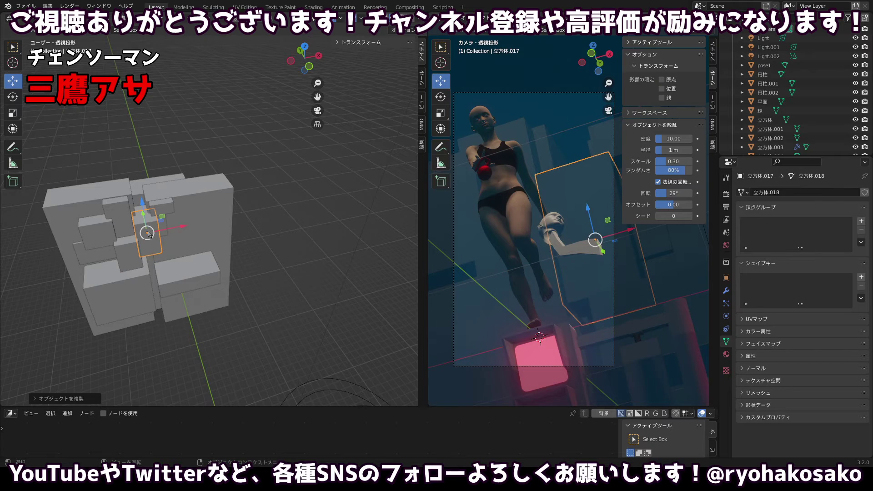
key(z)
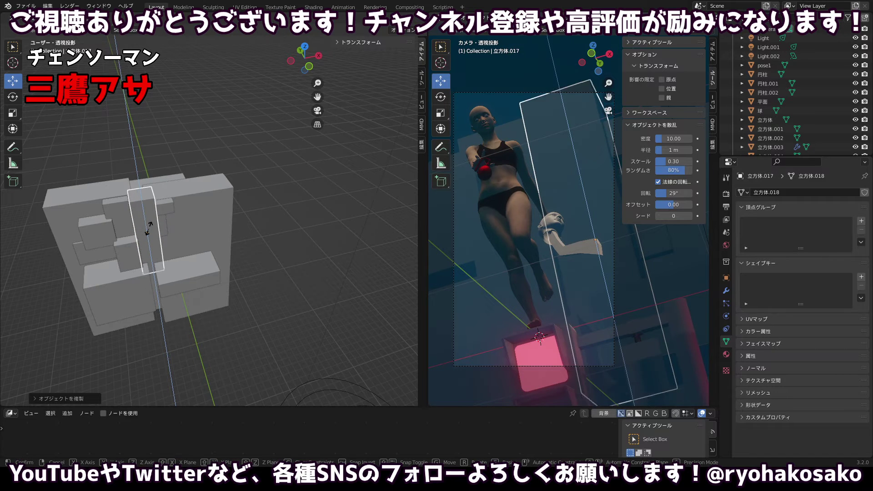
click(146, 231)
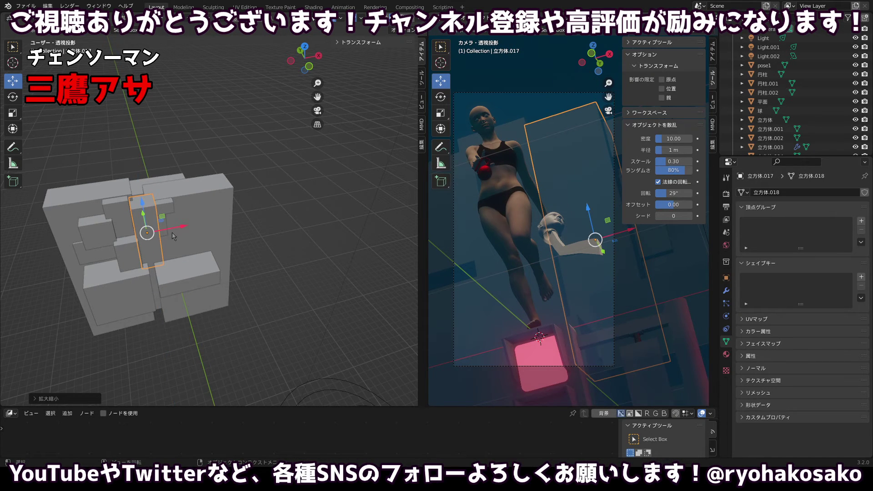
Flatten the copied block over the gap along Z and raise it to the upper end of the gap.
key(s)
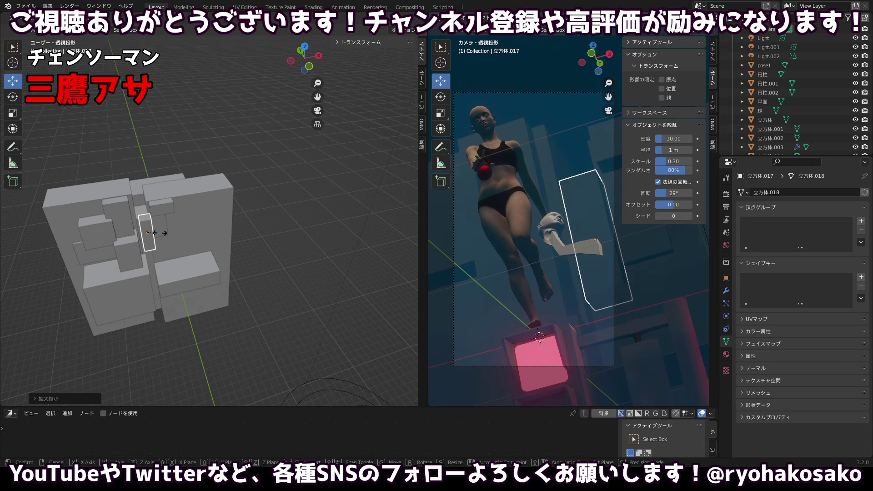
key(z)
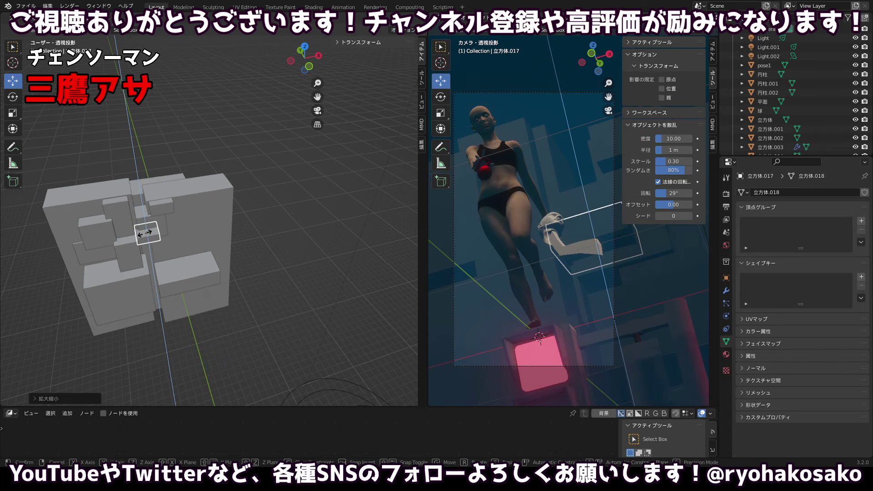
click(147, 235)
drag(146, 216, 143, 188)
click(142, 189)
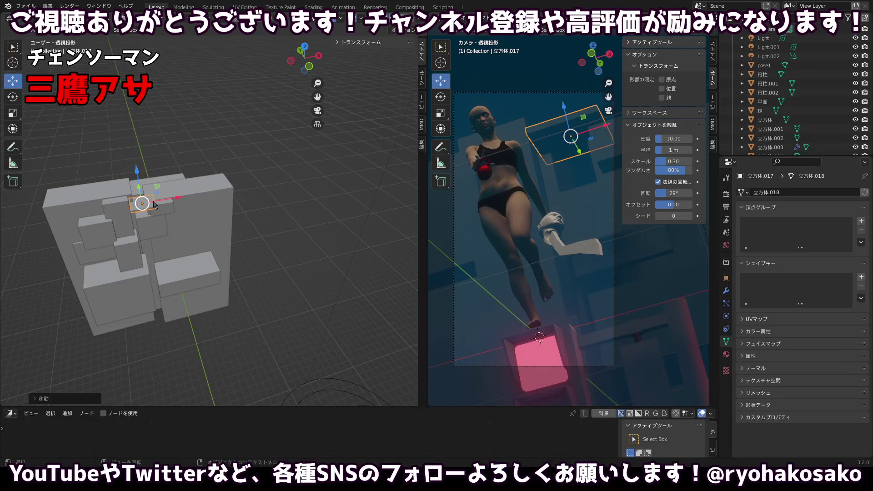
Shift the flattened block left along X over the upper narrow block, try moving it along Z, and undo the last move.
key(g)
key(x)
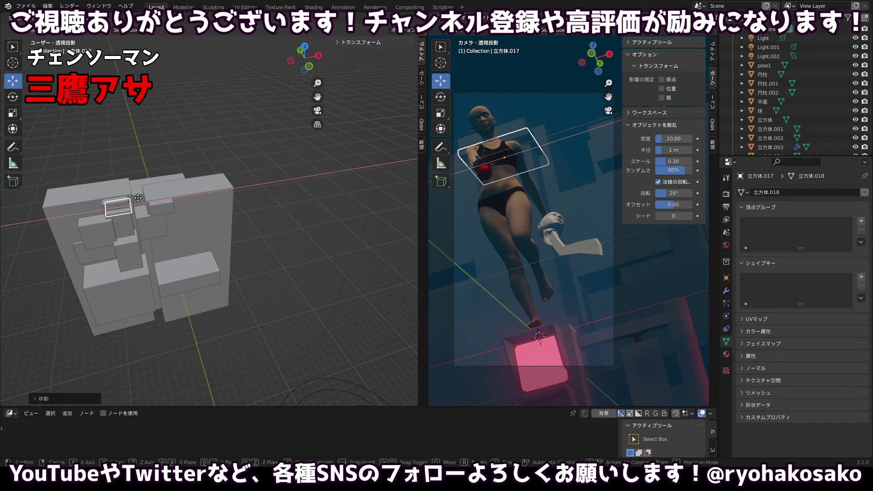
key(z)
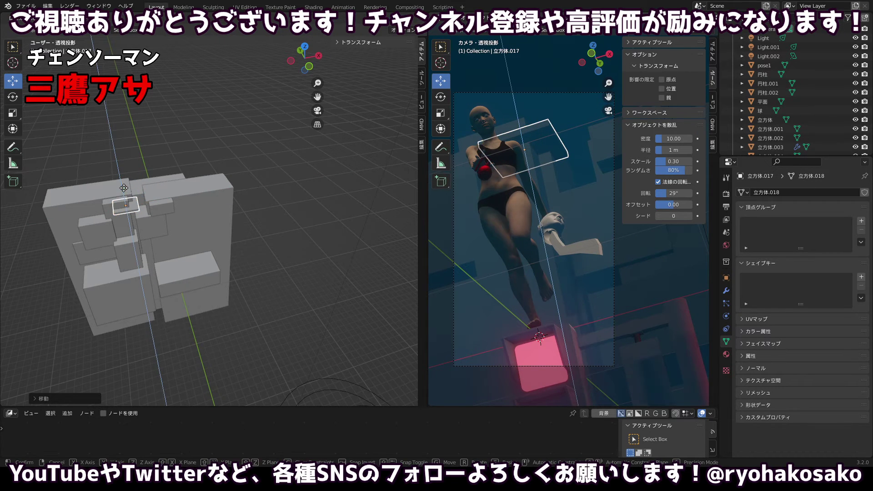
click(120, 179)
key(ctrl+z)
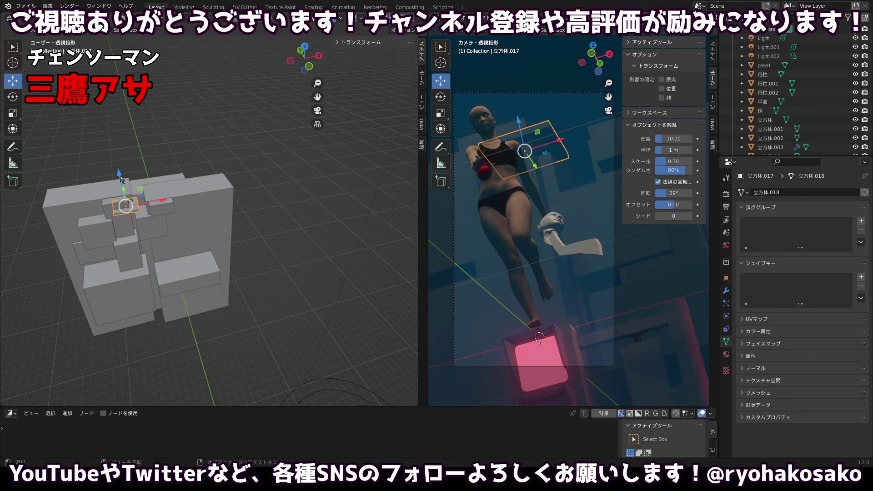
Lower the flattened block (立方体.017) along Z within the upper narrow block and deselect it.
key(g)
key(z)
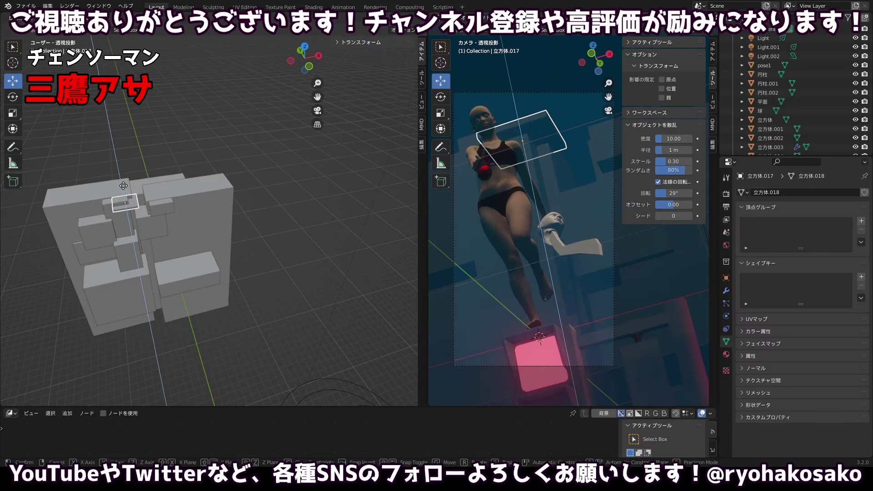
click(121, 185)
key(ctrl+z)
mouse_move(122, 190)
mouse_down()
mouse_move(139, 201)
mouse_move(101, 185)
mouse_move(121, 203)
mouse_move(126, 196)
mouse_up()
click(112, 124)
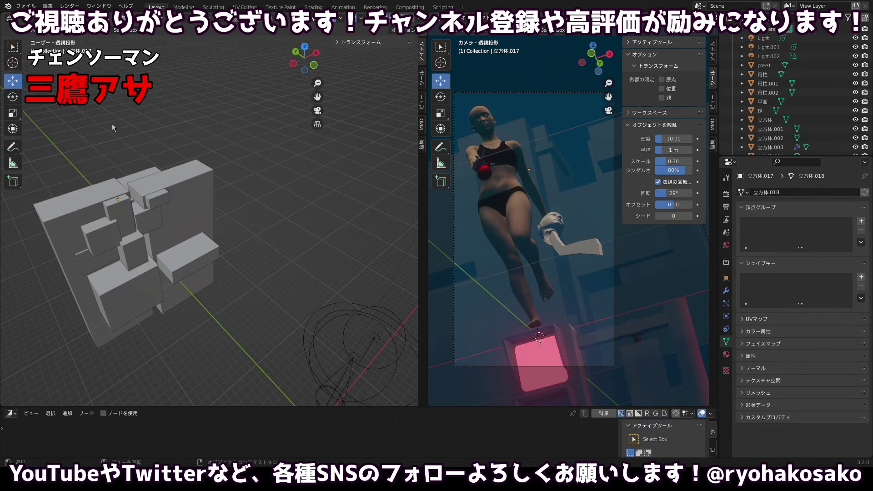
Duplicate the flattened block, place the copy slightly lower along Z, and deselect it.
click(130, 202)
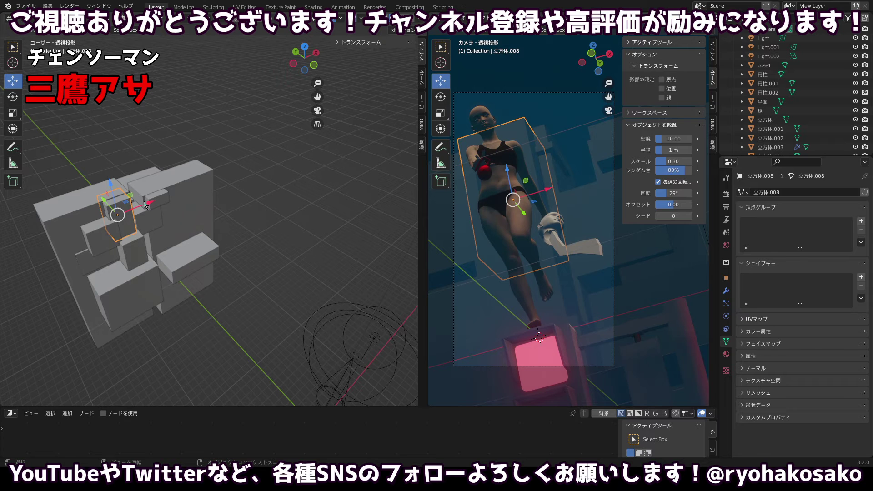
mouse_move(141, 201)
mouse_down()
mouse_move(143, 174)
mouse_move(135, 202)
mouse_up()
click(133, 203)
click(132, 201)
key(z)
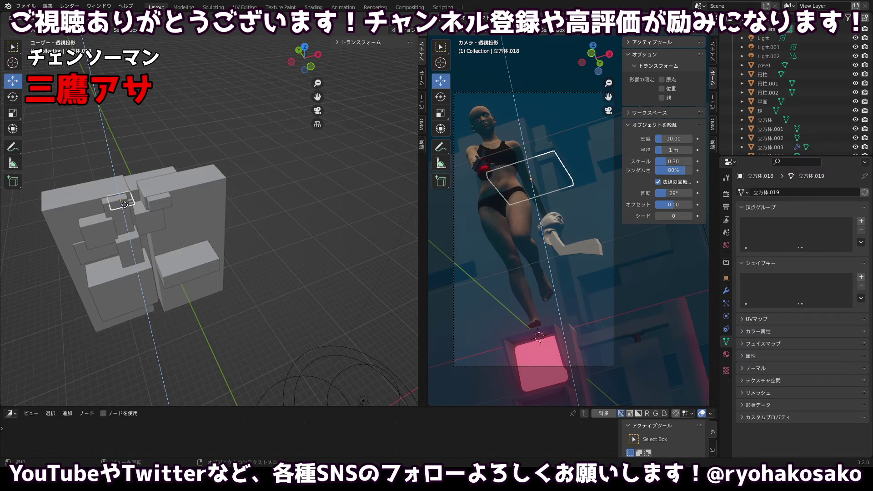
click(124, 205)
click(91, 125)
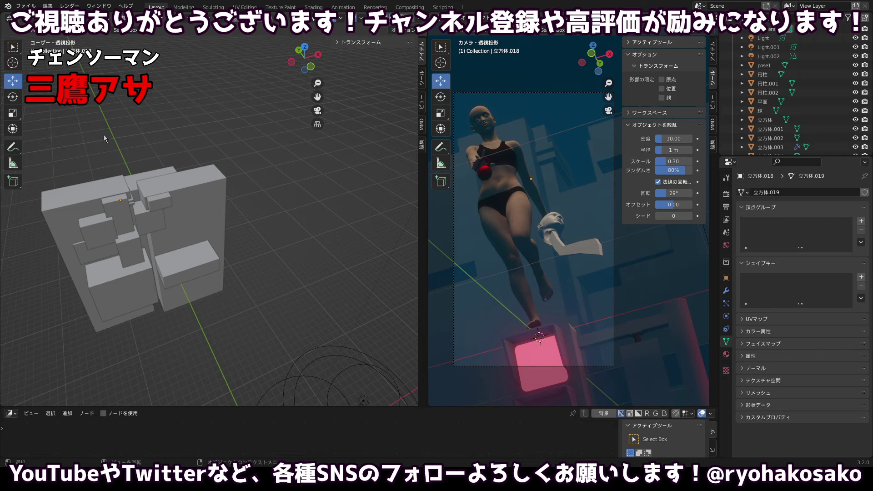
Open the block over the upper part of the wall gap (立方体.013) in Edit Mode.
click(148, 230)
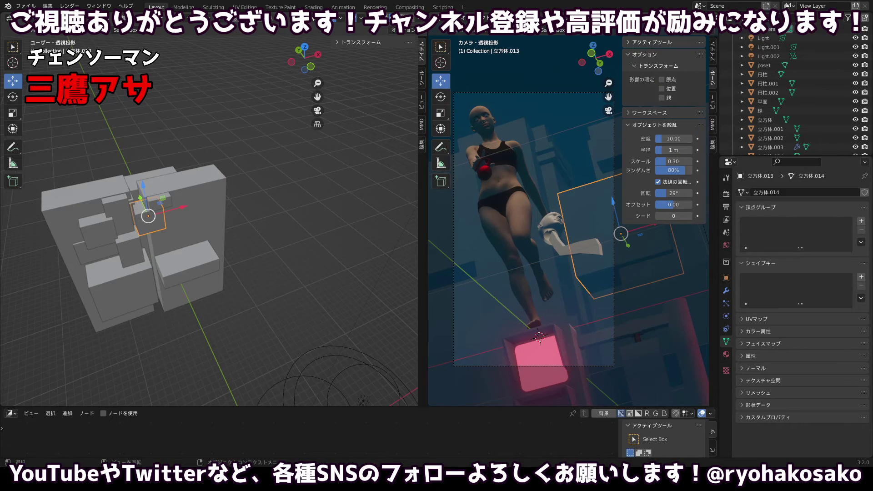
key(Tab)
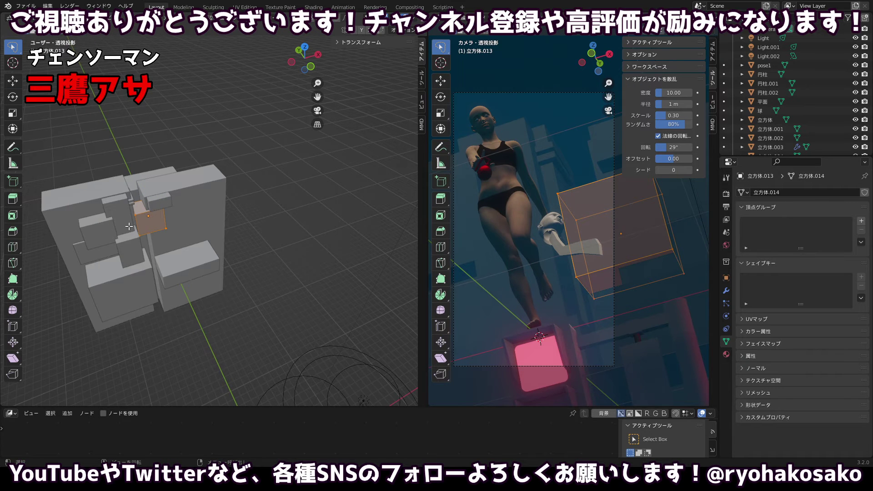
scroll(129, 226, up, 4)
scroll(129, 226, up, 2)
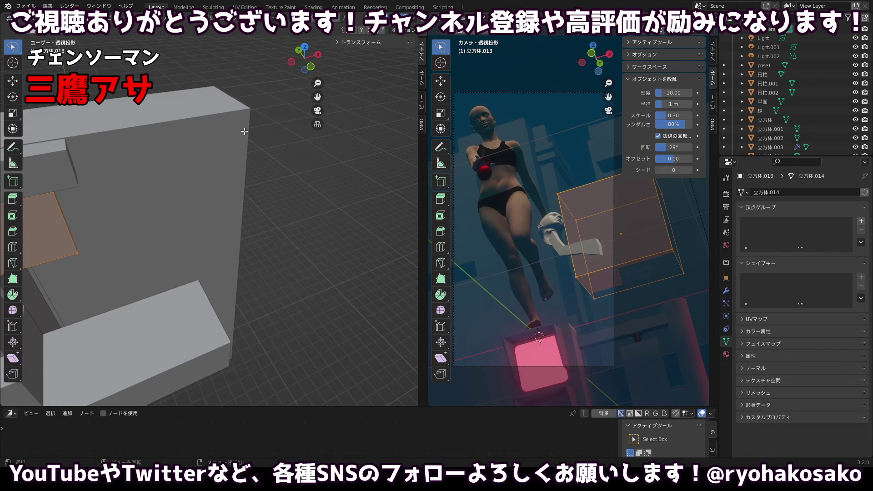
scroll(245, 131, down, 4)
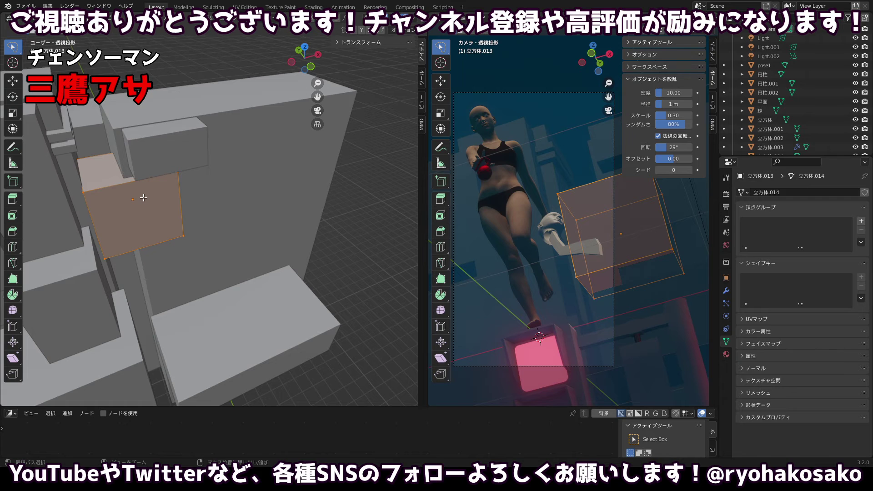
key(ctrl+r)
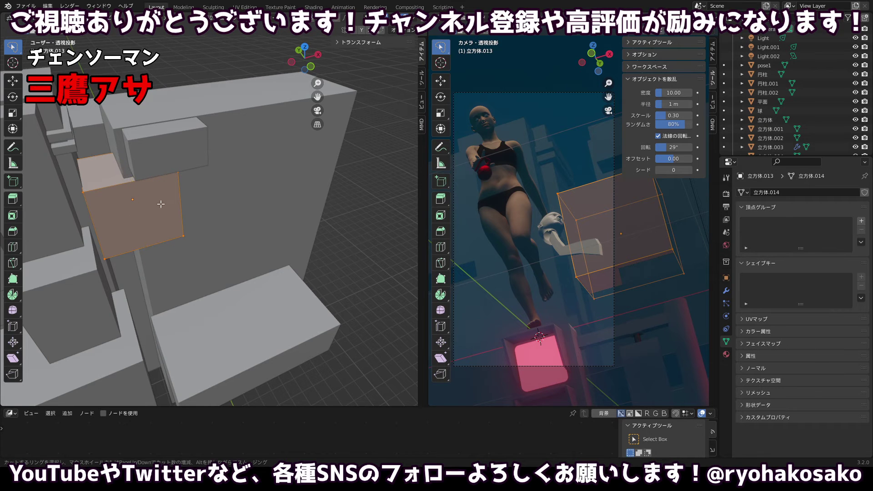
click(177, 195)
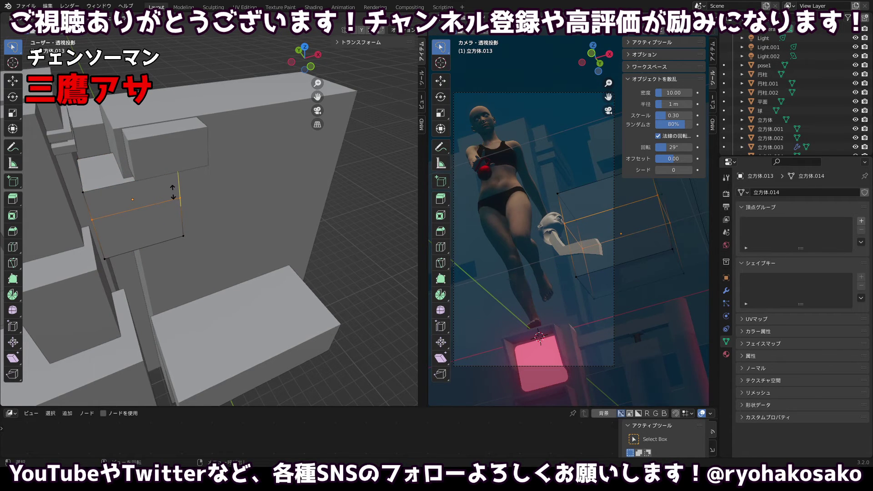
click(175, 192)
key(a)
Cut two horizontal edge loops around the block 立方体.013 and slide them toward its upper edge.
key(ctrl+r)
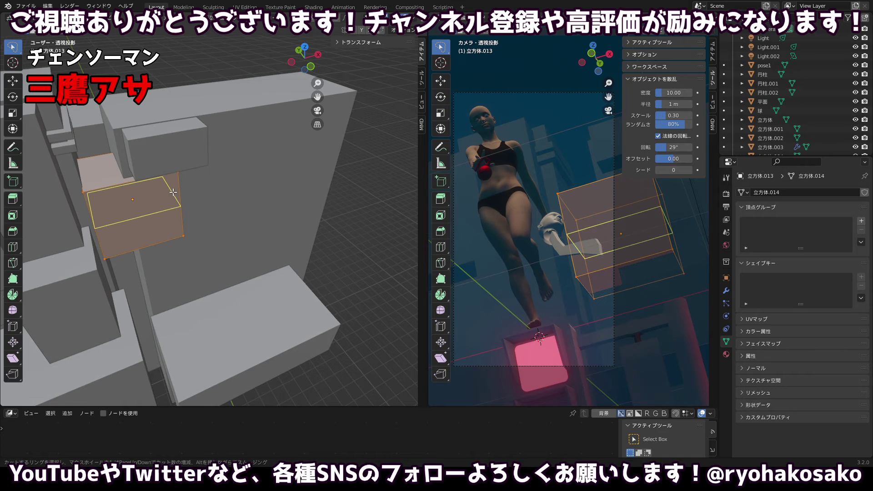
scroll(163, 196, up, 2)
scroll(164, 197, down, 2)
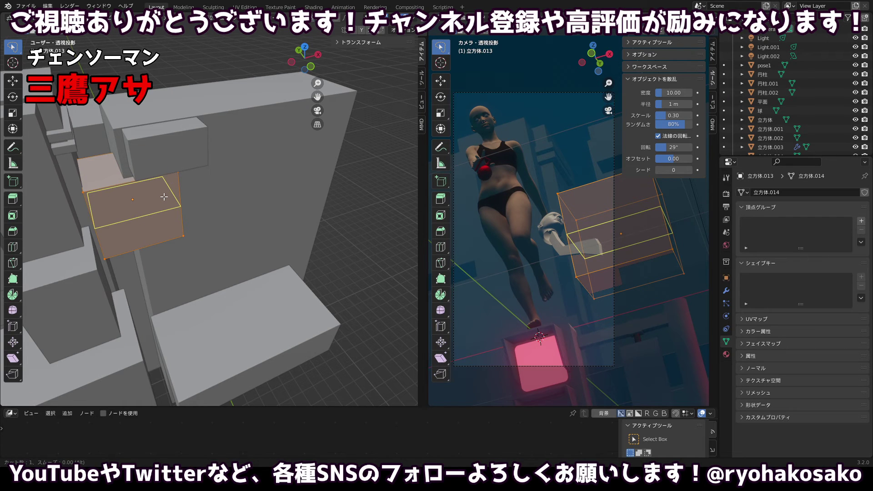
click(165, 196)
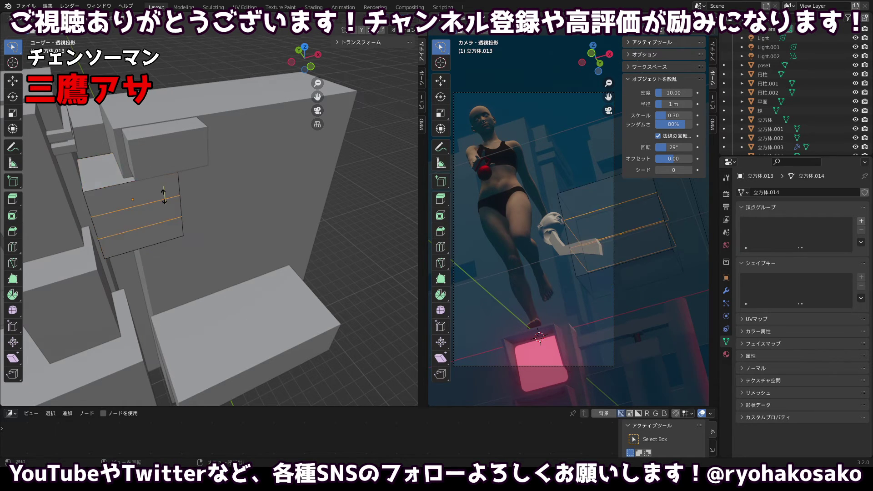
click(135, 193)
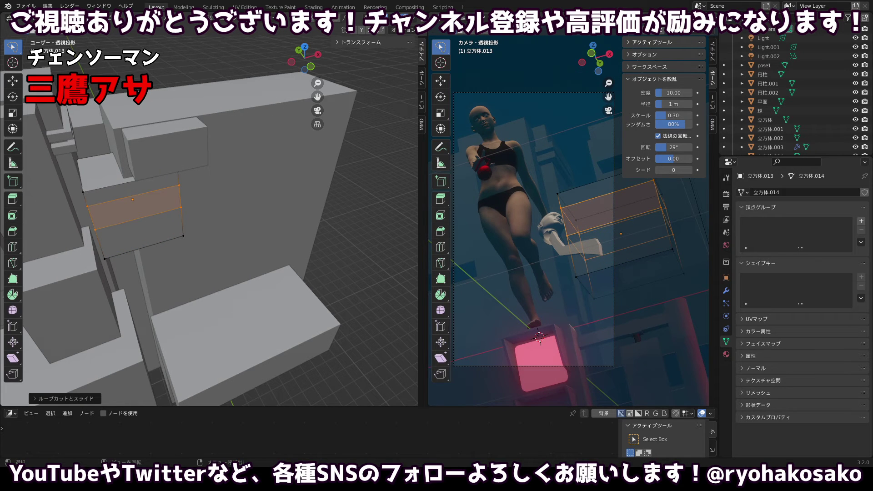
Extrude the front face strip between the two edge loops inward to form a shallow recess, and return to Object Mode.
click(118, 202)
click(116, 207)
drag(116, 207, 146, 189)
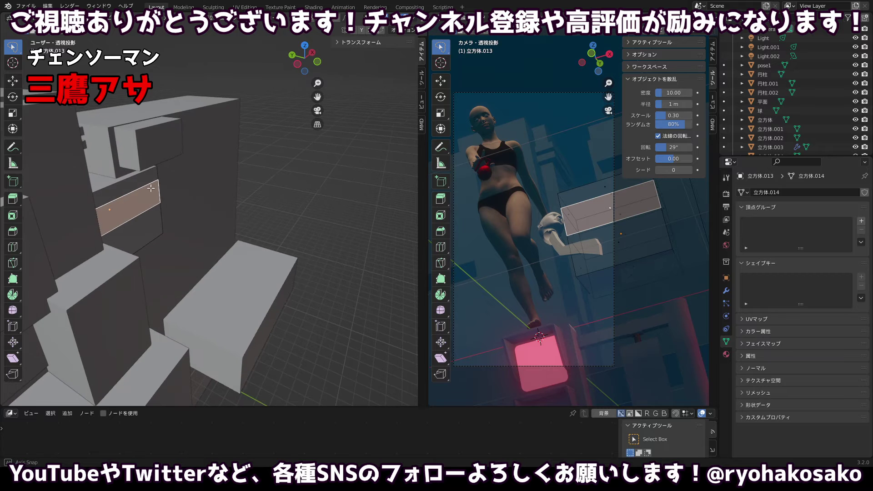
key(e)
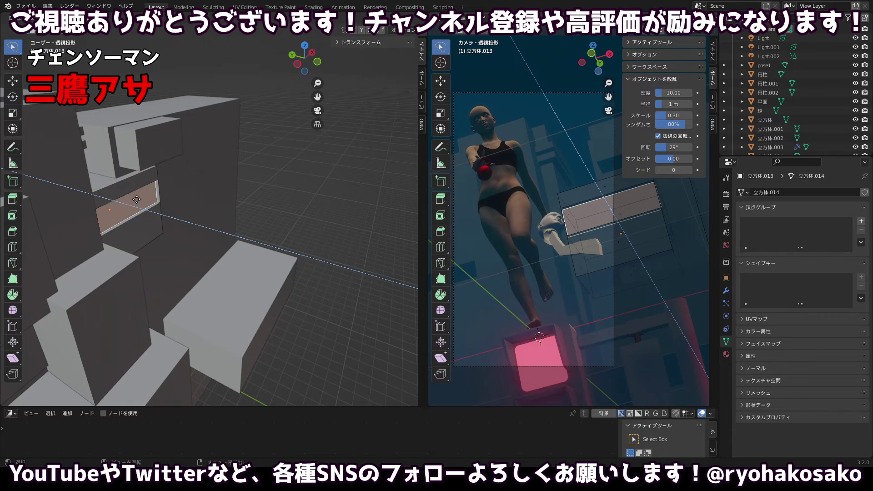
click(137, 199)
click(262, 179)
scroll(262, 179, up, 1)
scroll(271, 146, down, 1)
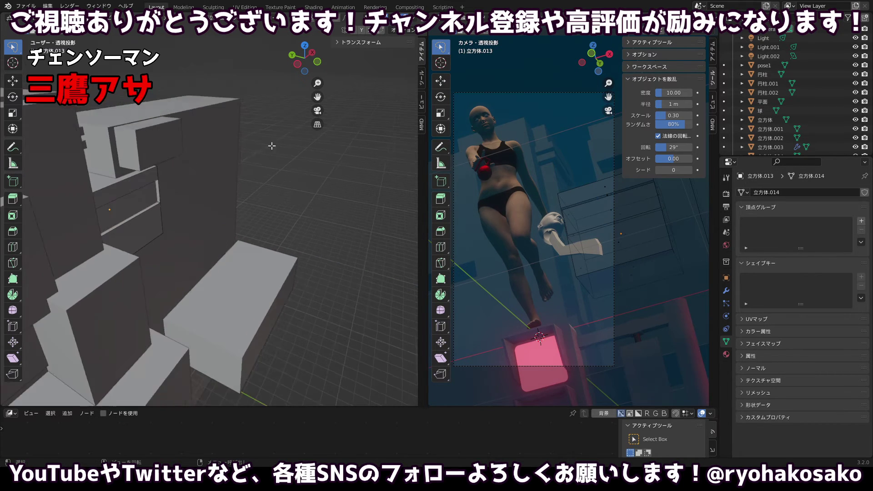
key(Tab)
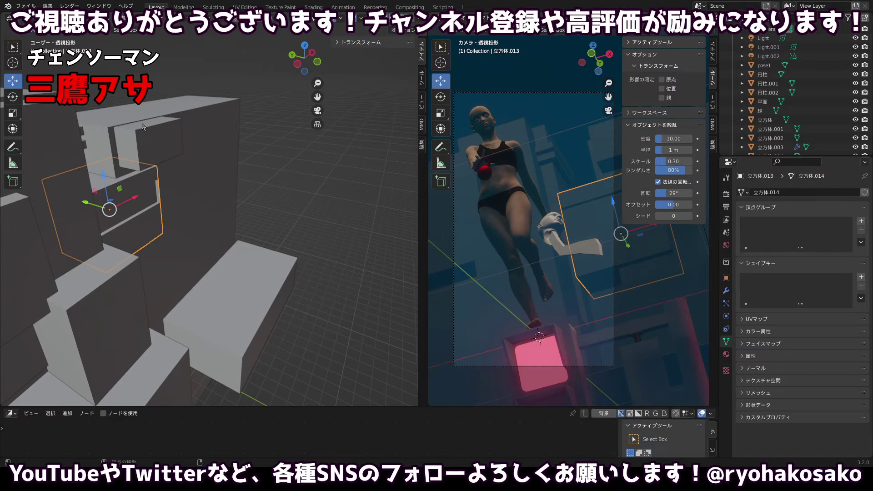
Open the upper narrow block (立方体.008) in Edit Mode.
scroll(264, 135, down, 2)
drag(251, 170, 220, 170)
click(176, 123)
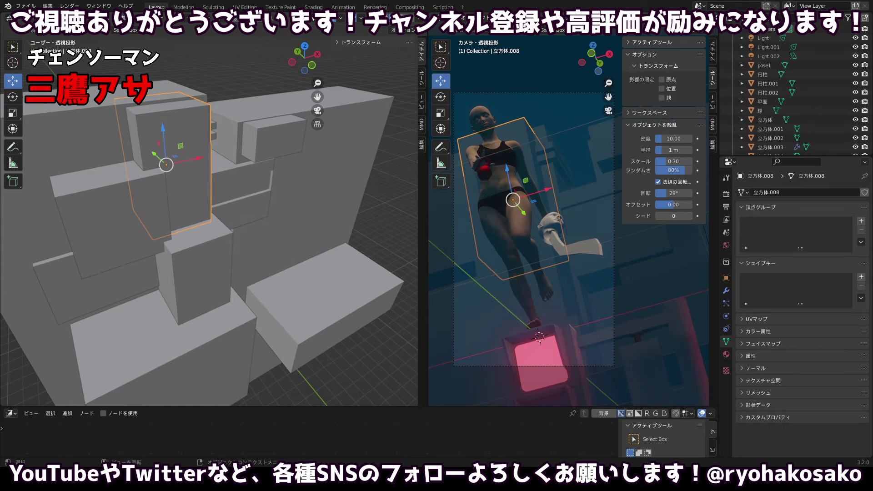
click(41, 20)
click(57, 40)
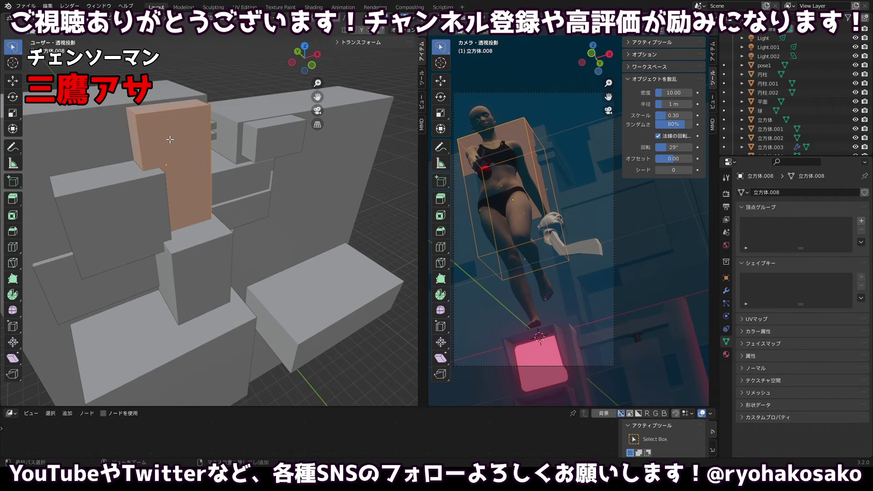
key(ctrl+r)
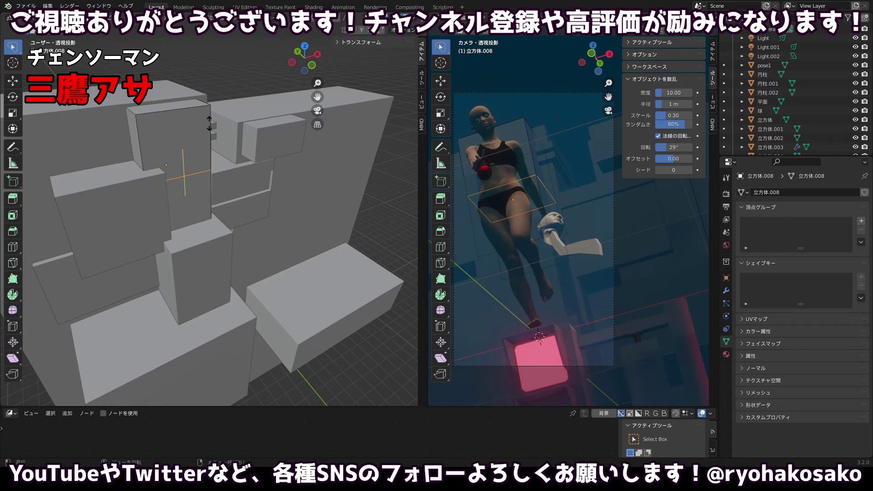
click(184, 132)
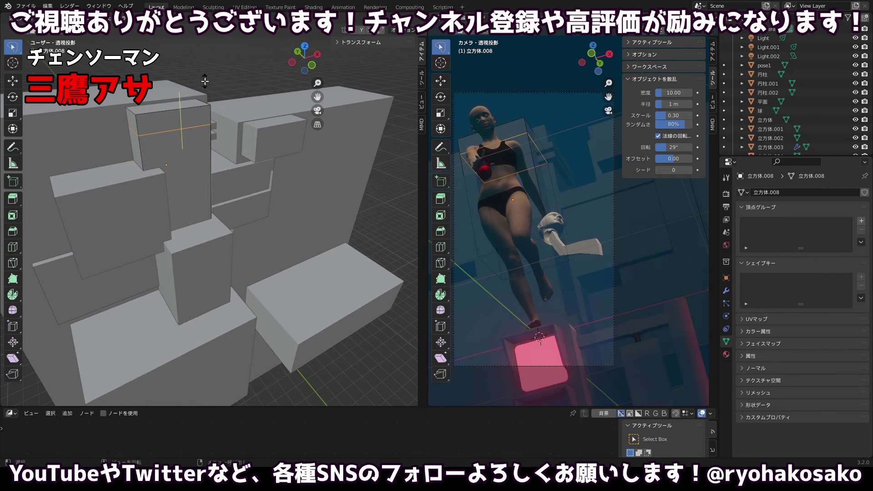
click(197, 111)
key(a)
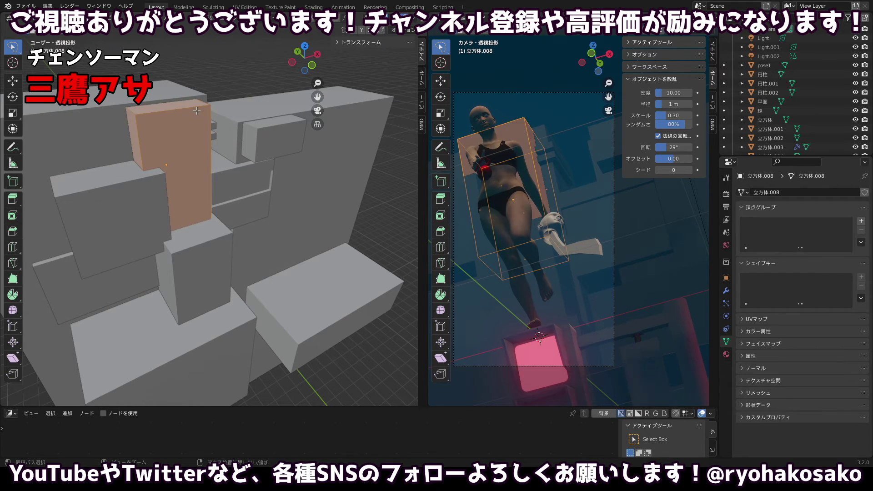
key(ctrl+r)
click(208, 119)
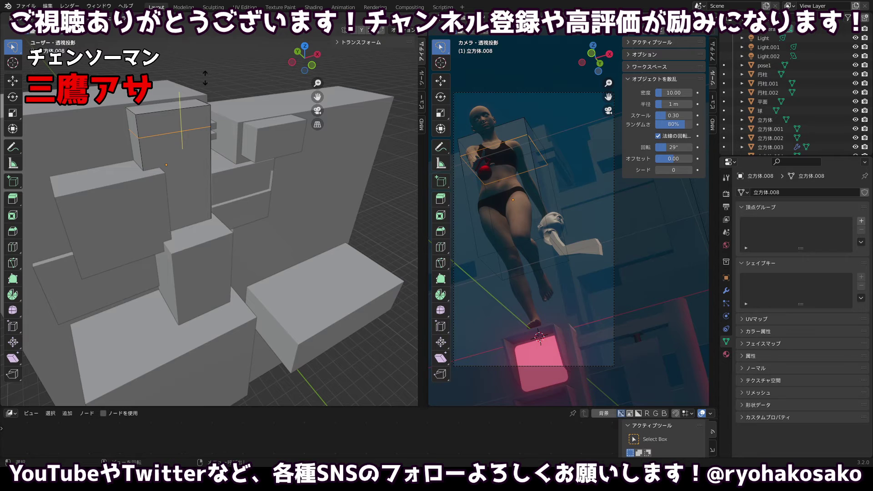
click(196, 119)
key(a)
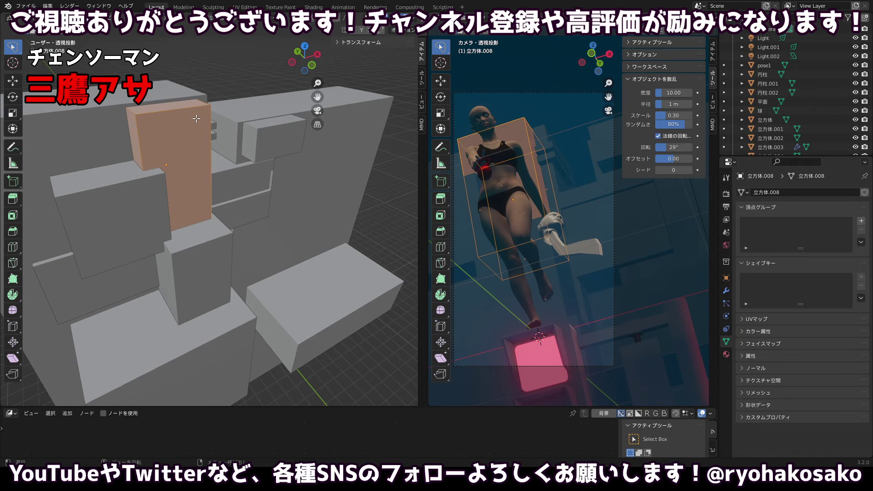
Cut two horizontal edge loops around the upper narrow block.
key(ctrl+r)
scroll(215, 118, up, 1)
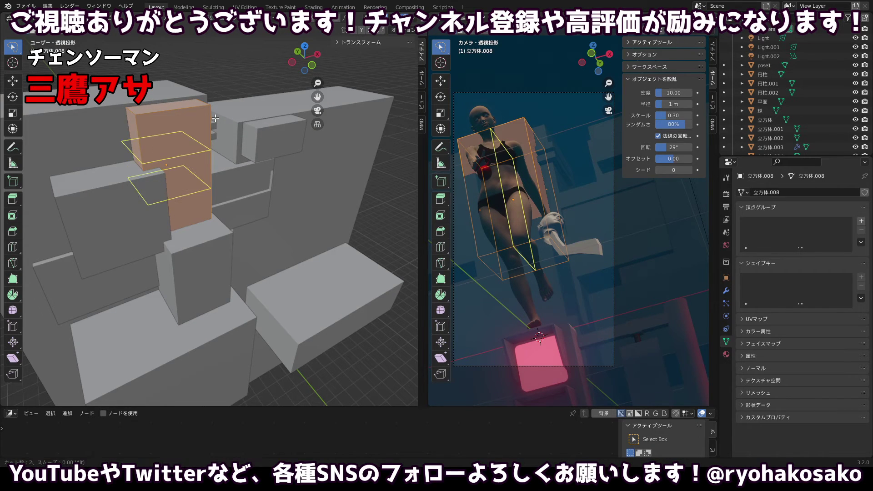
click(215, 118)
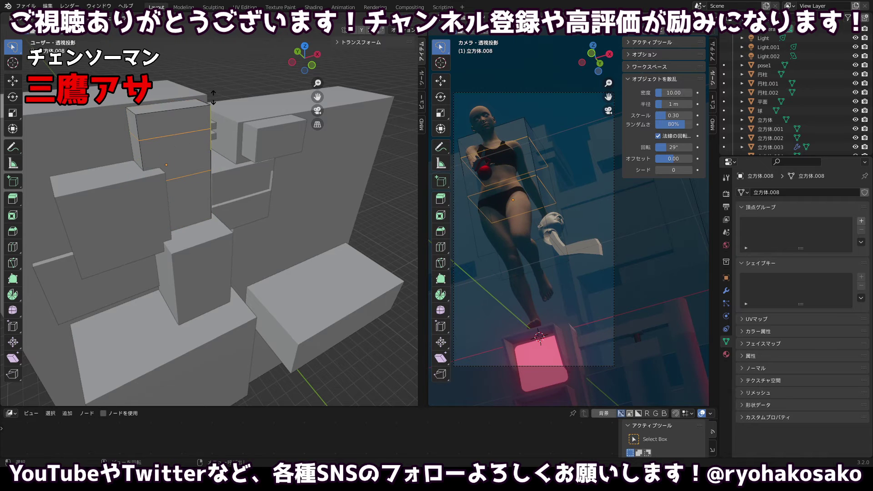
Try scaling the two edge loops closer together along Z and selecting the face between them, and undo these changes.
key(s)
key(z)
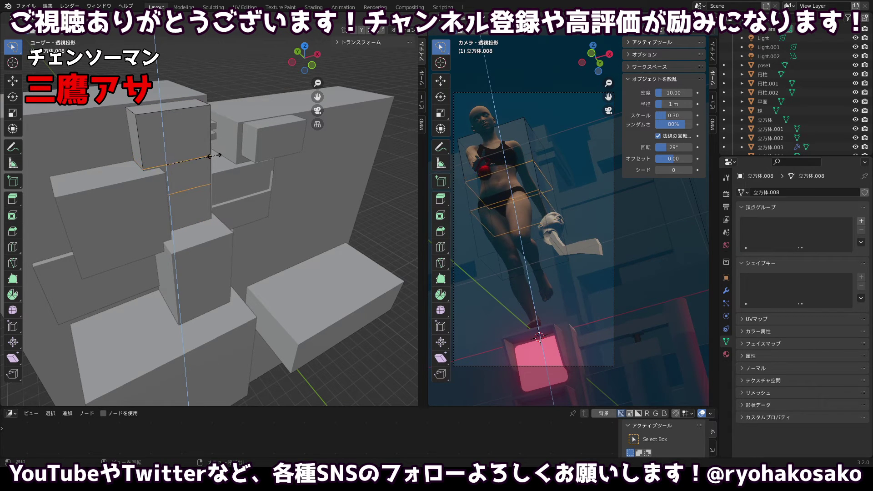
click(191, 154)
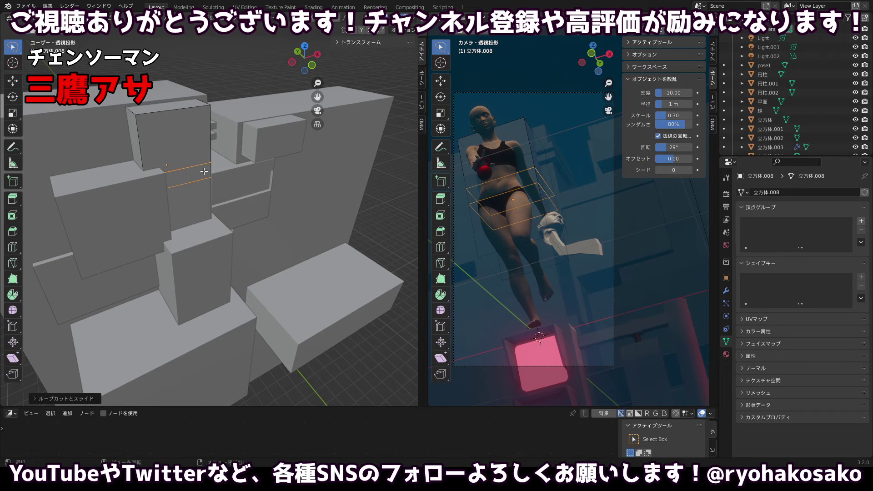
key(s)
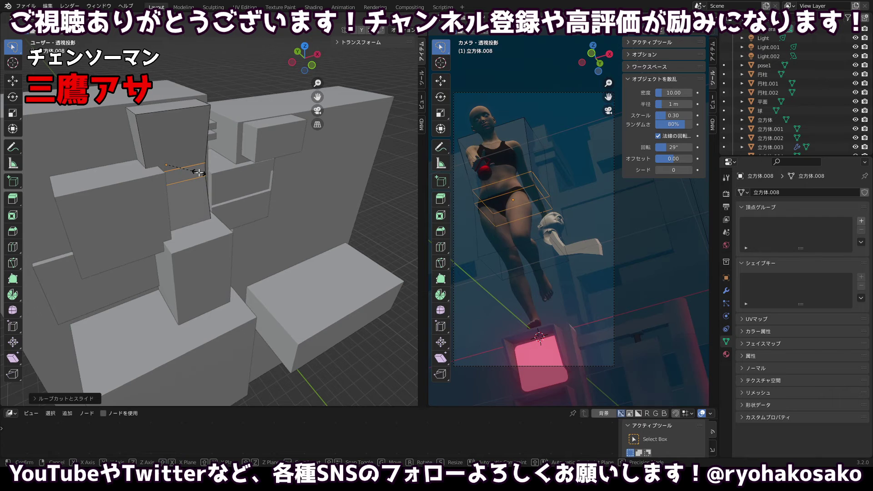
click(197, 171)
key(ctrl+z)
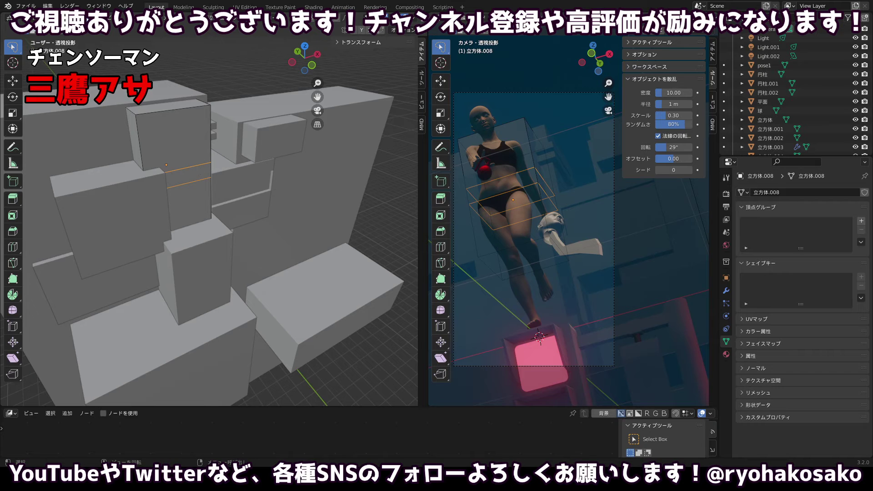
key(3)
click(195, 177)
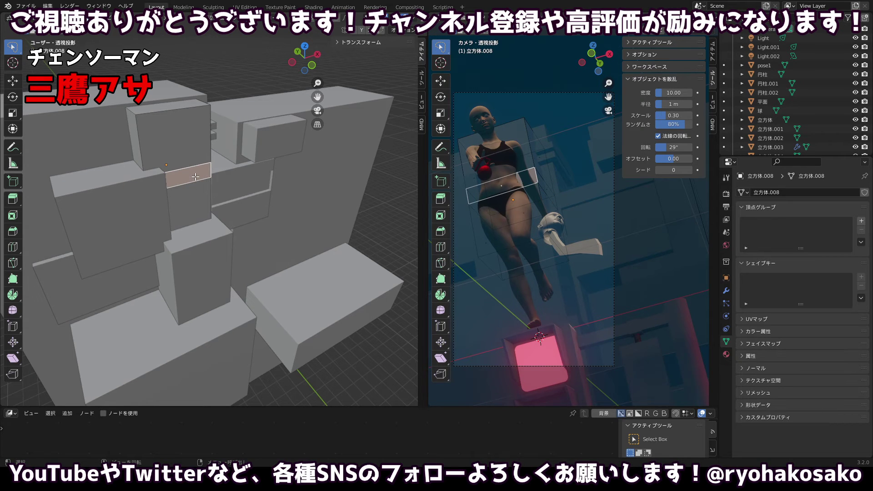
key(ctrl+z)
key(ctrl+z)
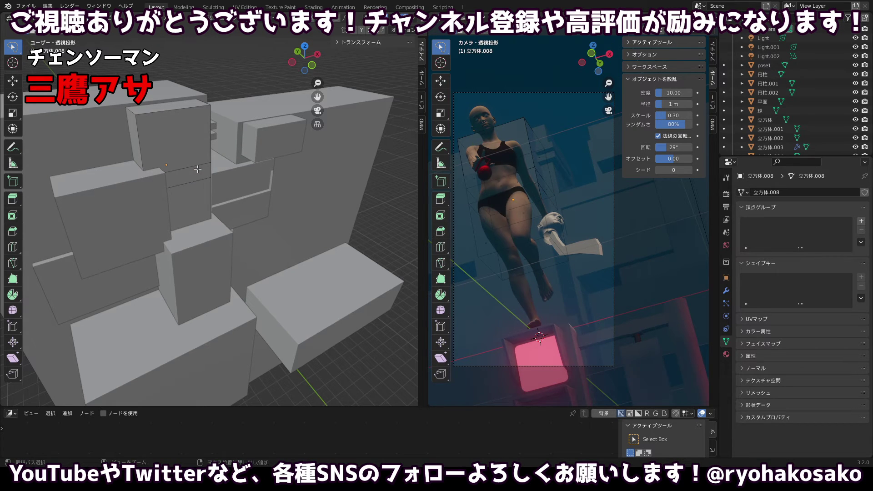
Slide the two edge loops up toward the top of the upper narrow block to bound a narrow horizontal strip.
key(g)
key(g)
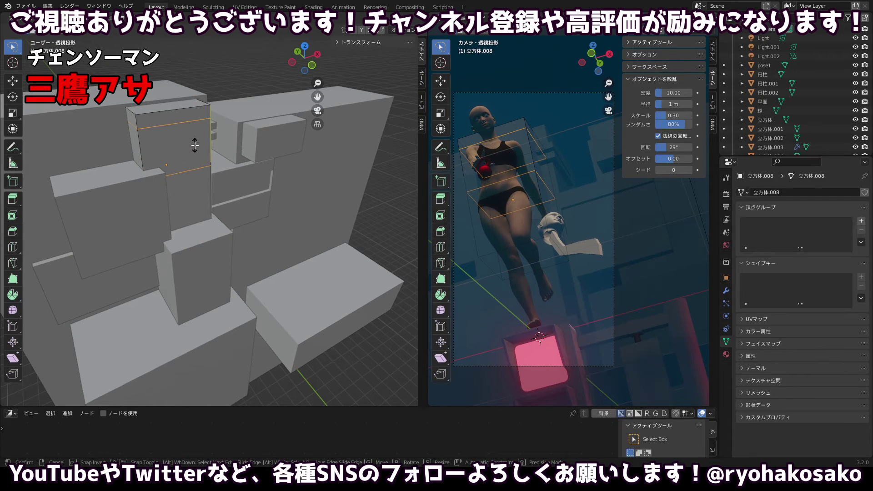
click(195, 168)
key(g)
key(g)
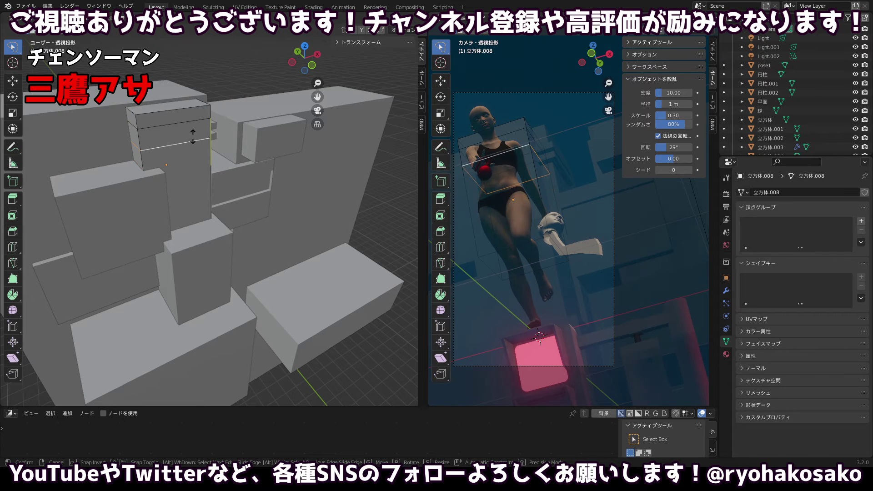
click(193, 126)
click(193, 124)
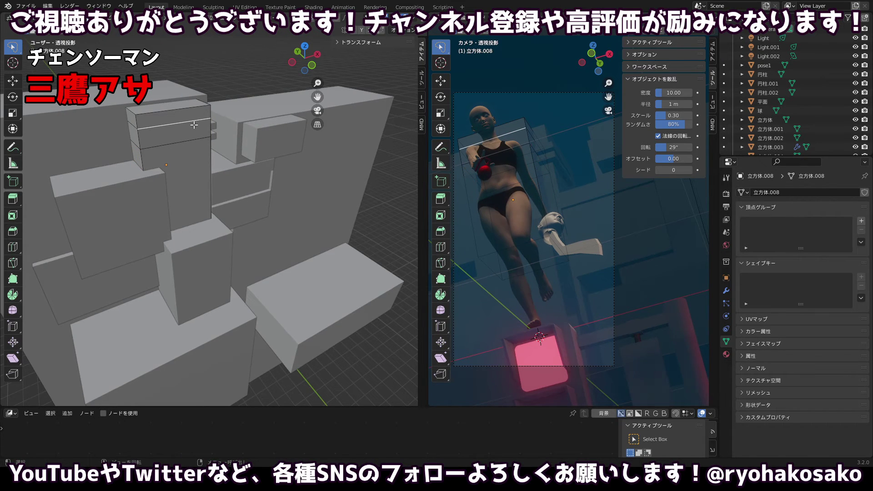
Extrude the front face strip between the two loops of the upper narrow block inward to form a shallow recess.
key(3)
click(163, 136)
key(e)
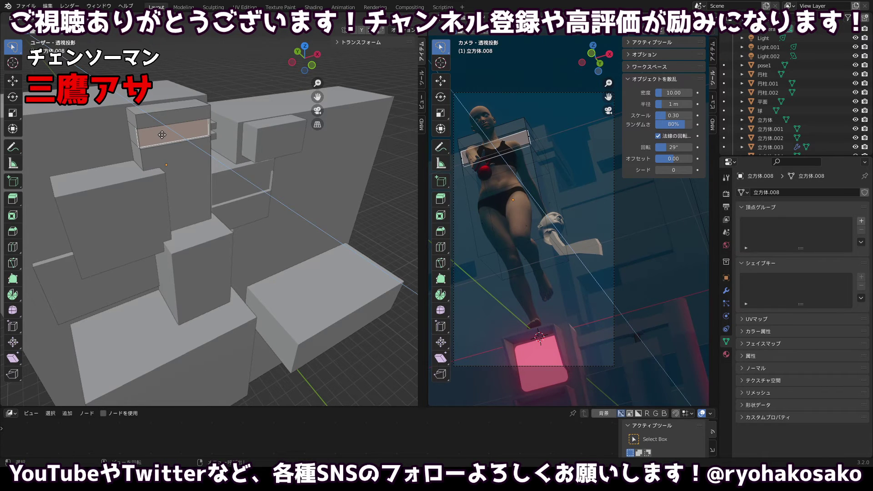
click(163, 135)
click(267, 81)
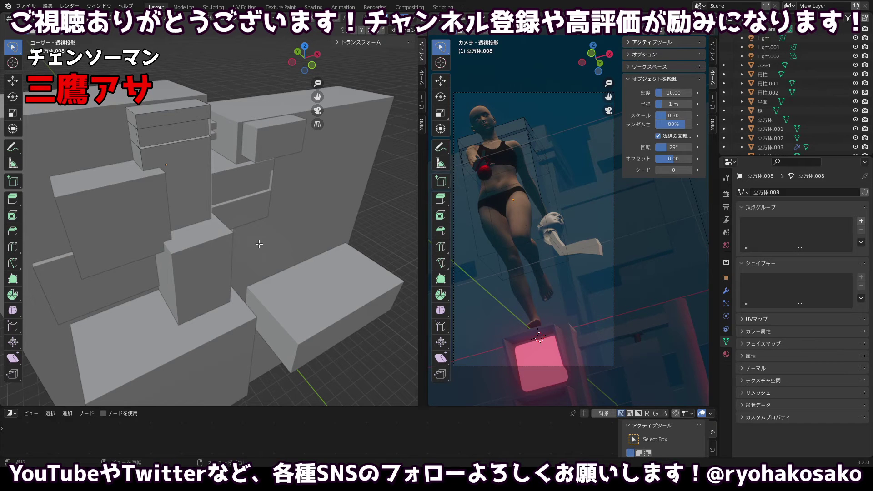
drag(259, 244, 184, 223)
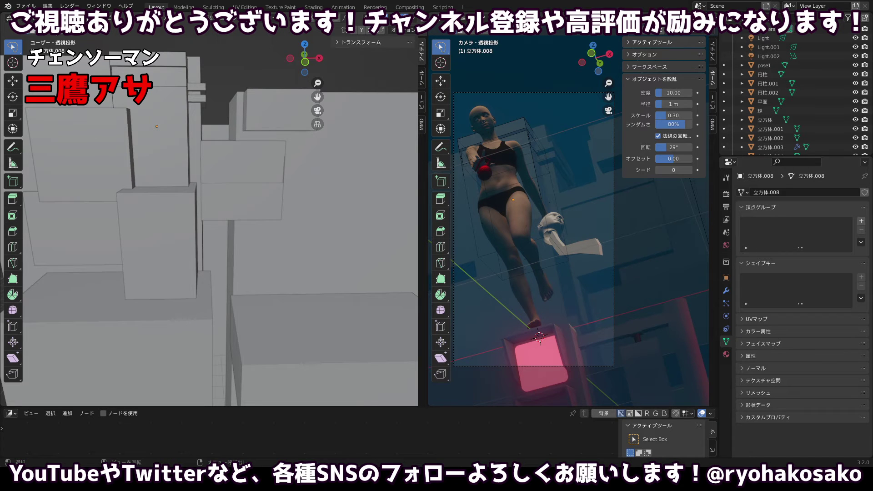
Leave Edit Mode on the upper narrow block and open the lower narrow block (立方体.009) in Edit Mode.
click(45, 18)
click(47, 28)
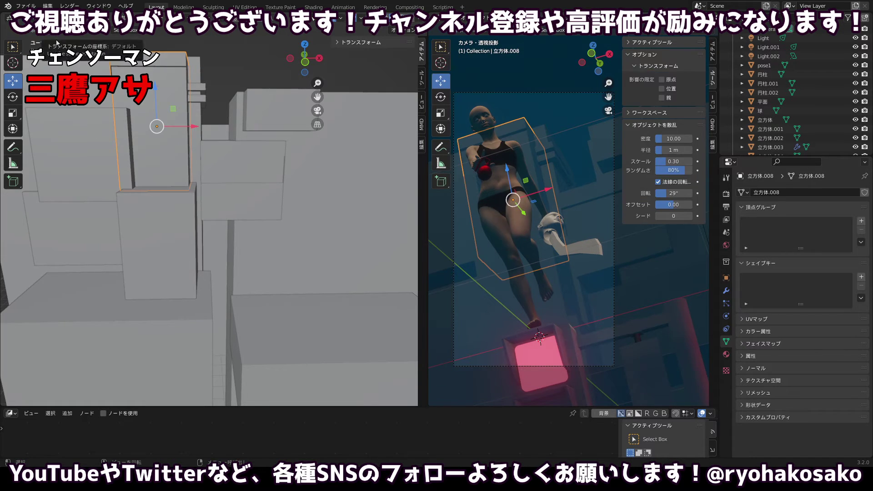
click(164, 226)
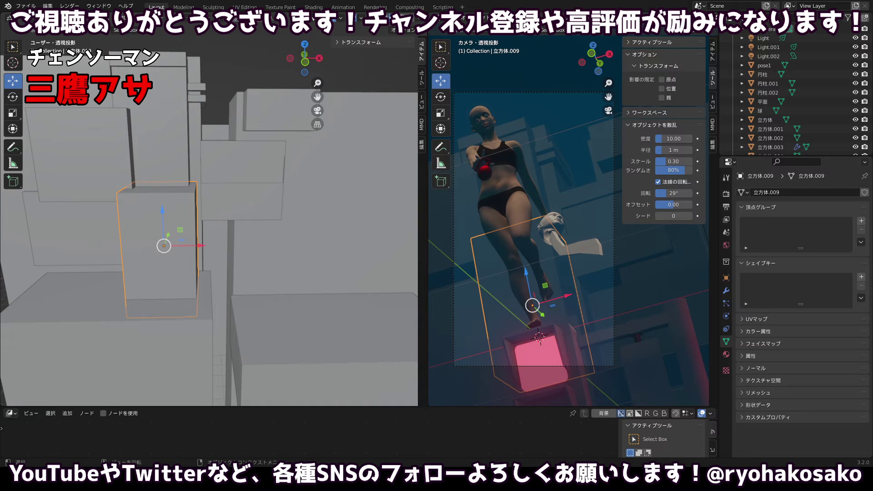
click(45, 18)
click(51, 39)
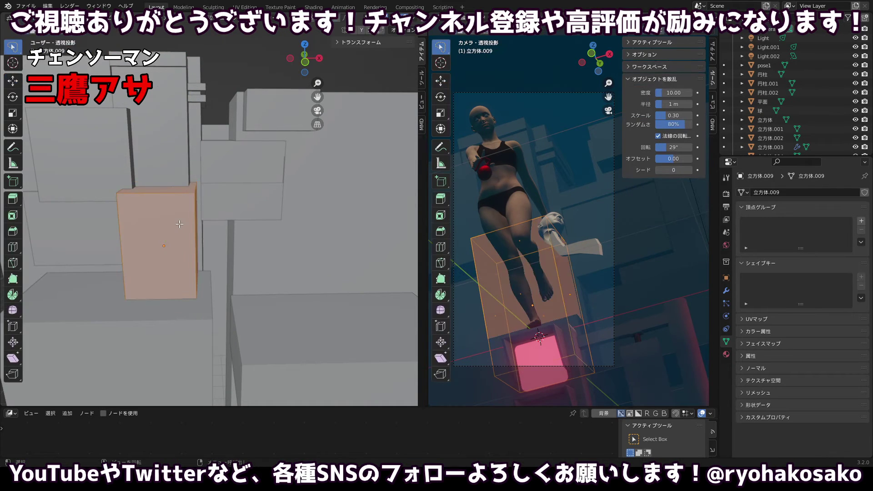
Try cutting a single horizontal edge loop through the upper part of the lower narrow block, and undo it.
key(ctrl+r)
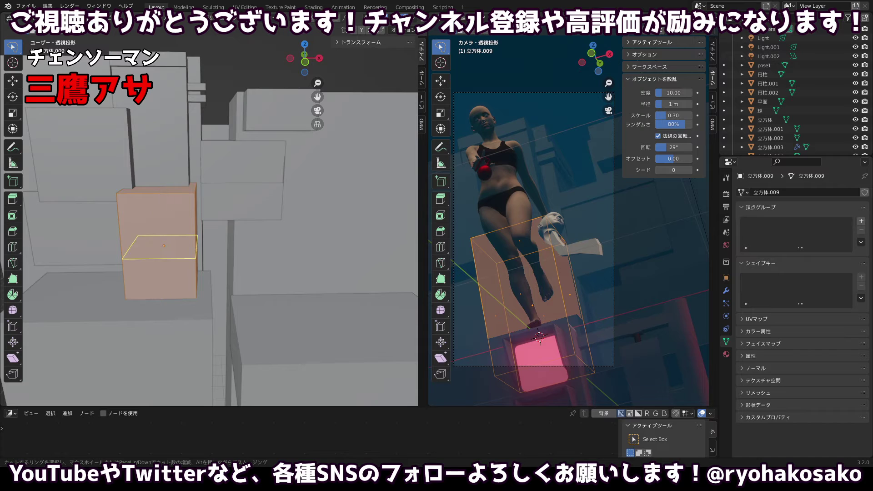
click(172, 214)
click(172, 178)
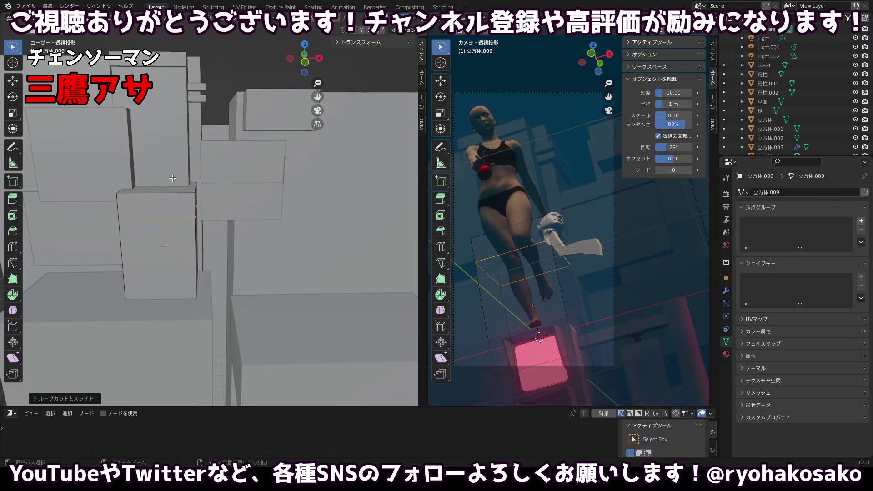
key(a)
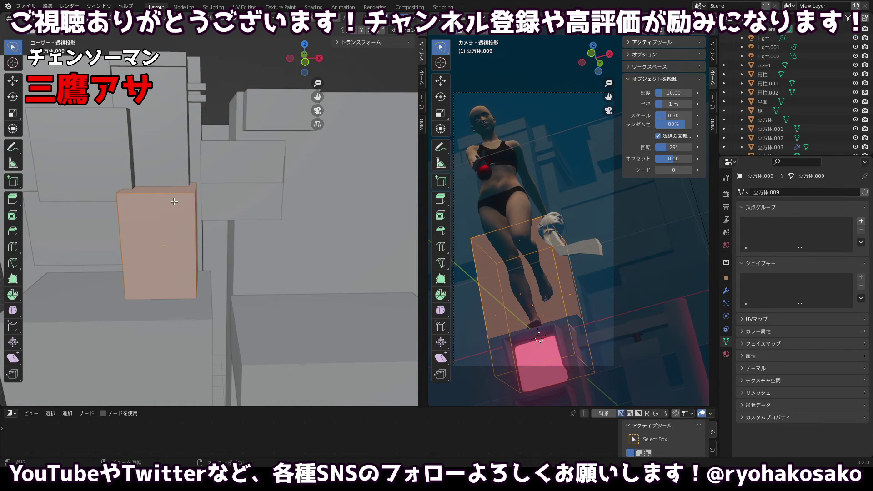
Cut four evenly spaced horizontal edge loops around the lower narrow block.
key(ctrl)
key(ctrl+r)
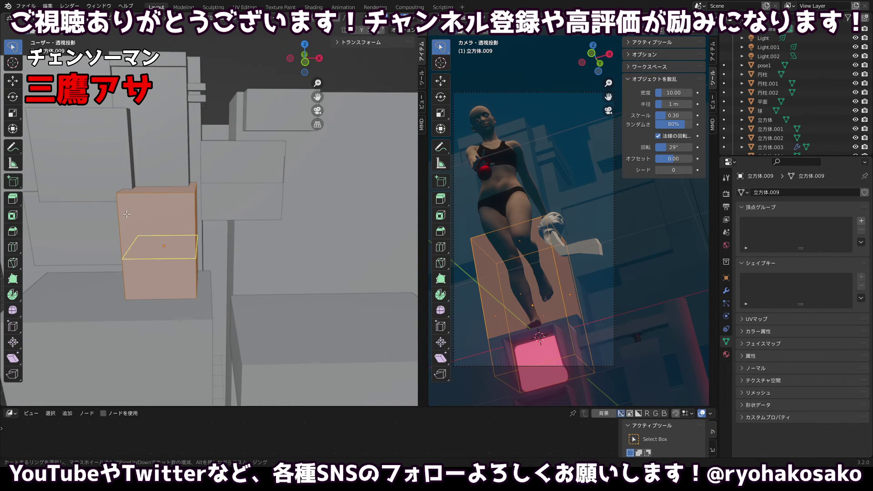
scroll(131, 215, up, 2)
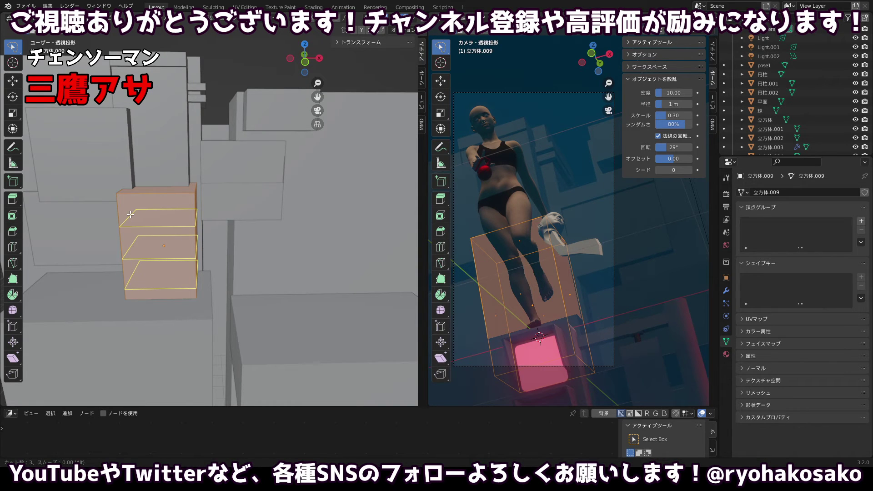
scroll(130, 214, up, 1)
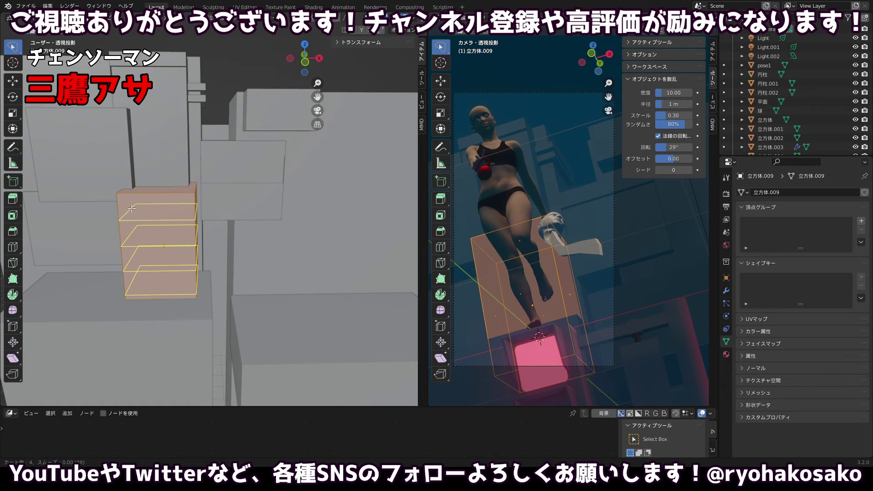
click(131, 208)
right_click(140, 195)
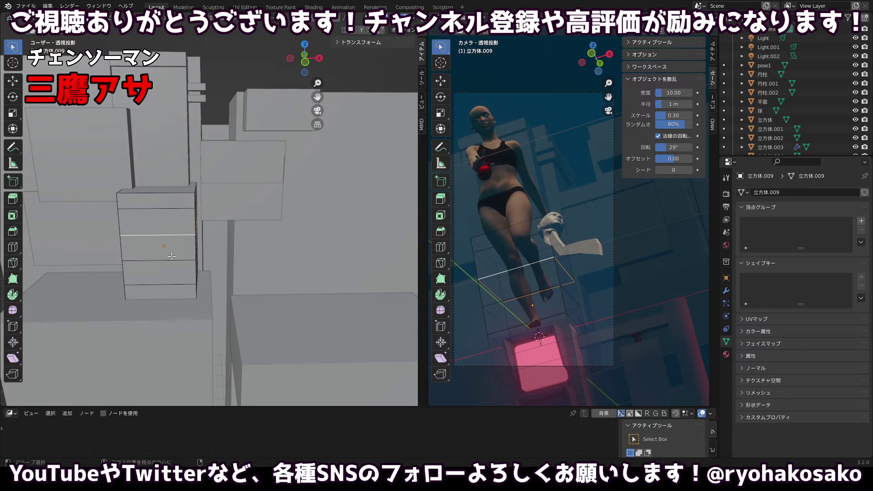
Slide the two middle edge loops and the lowest one upward so the four loops form two tight pairs around one band.
alt+click(171, 257)
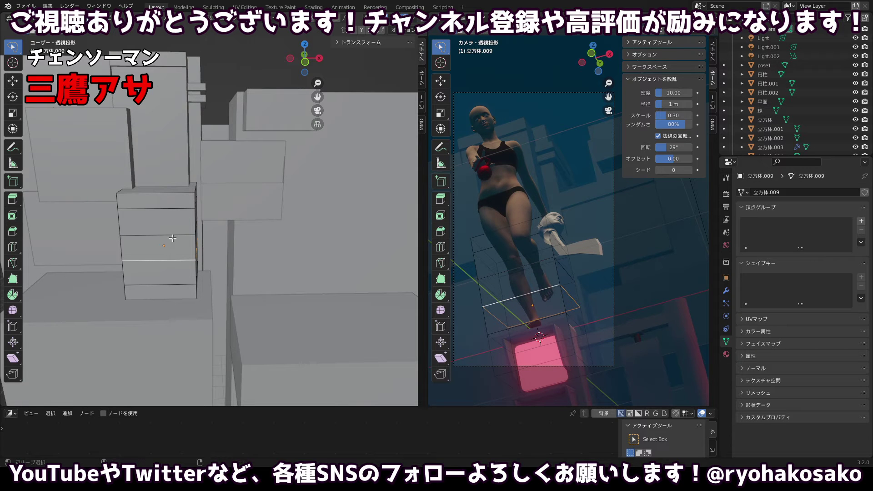
key(g)
key(g)
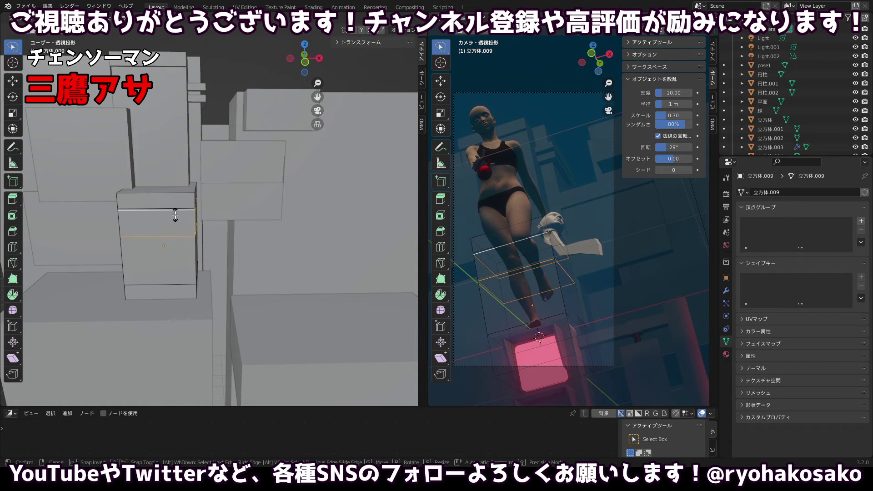
click(175, 215)
alt+click(171, 283)
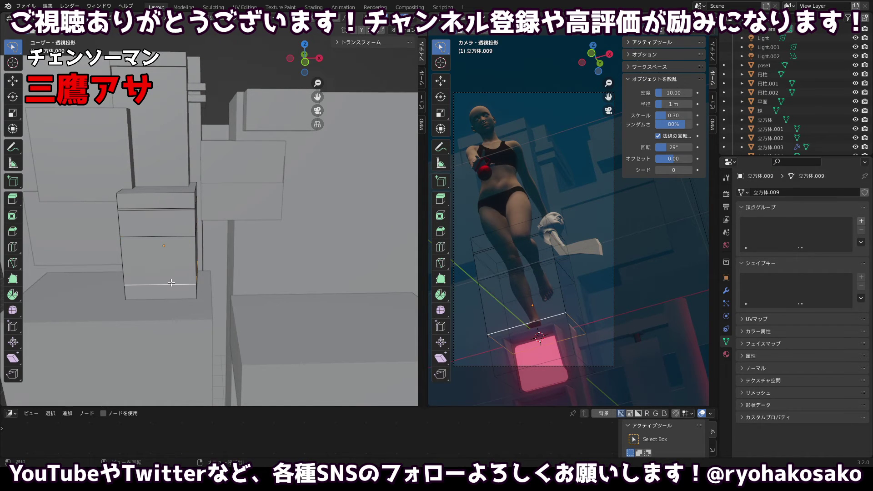
key(g)
key(g)
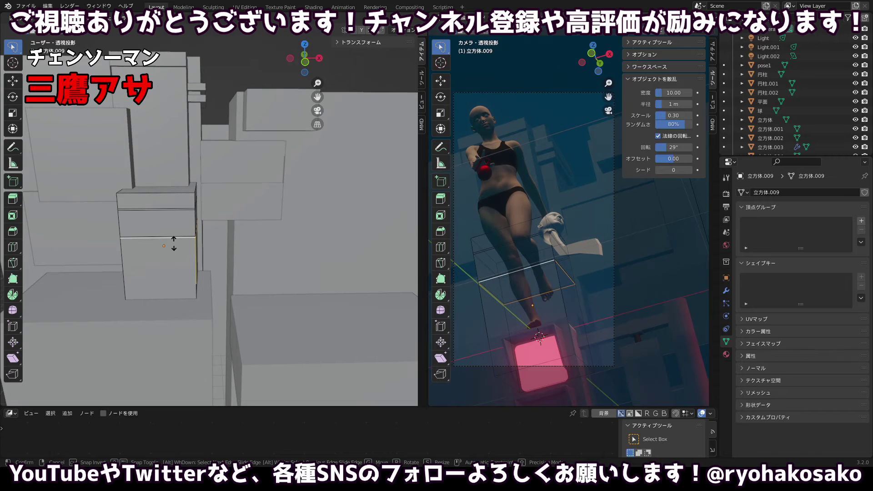
click(173, 244)
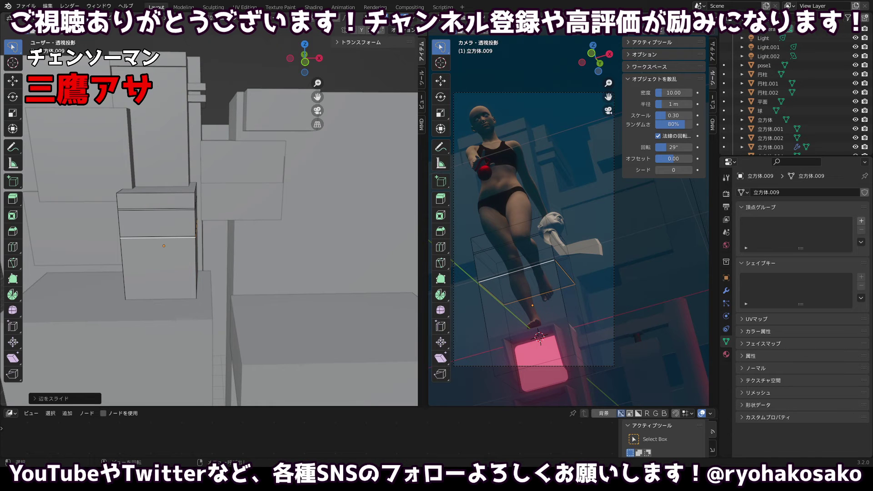
Scale the face ring between the two loop pairs inward to form a recessed band around the block, and return to Object Mode.
key(3)
alt+click(145, 217)
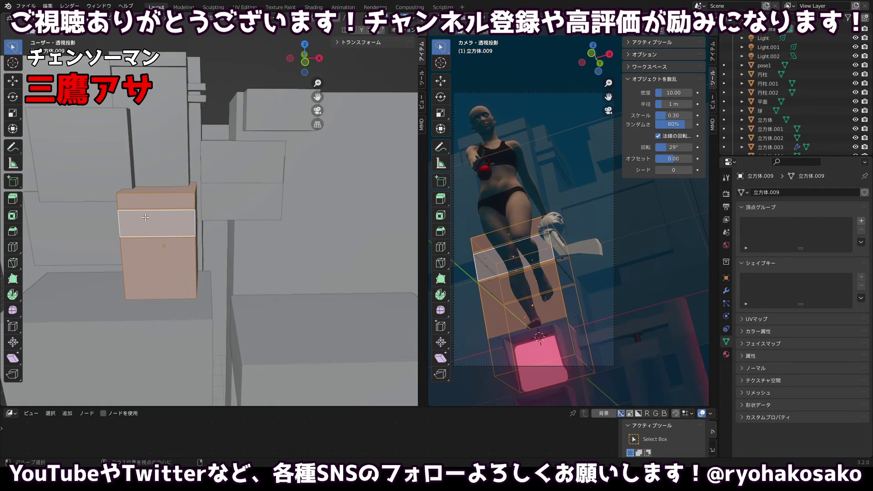
key(alt+a)
alt+click(146, 218)
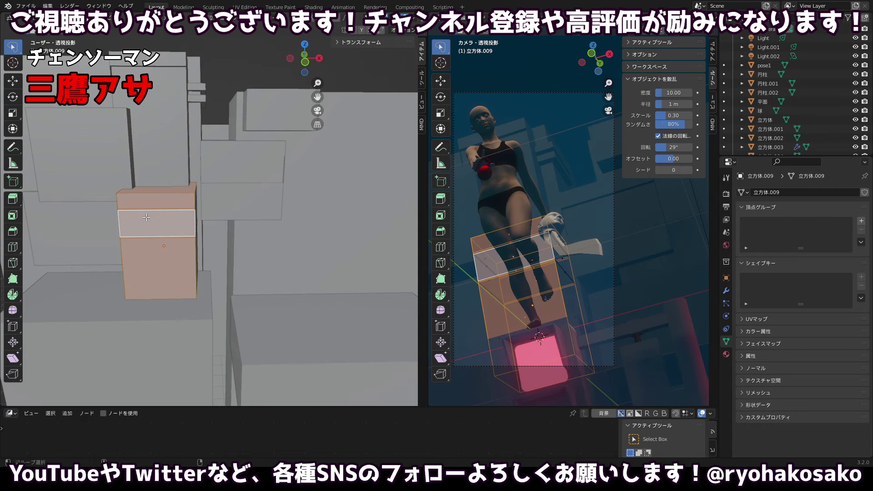
click(155, 217)
drag(201, 211, 193, 210)
key(alt+s)
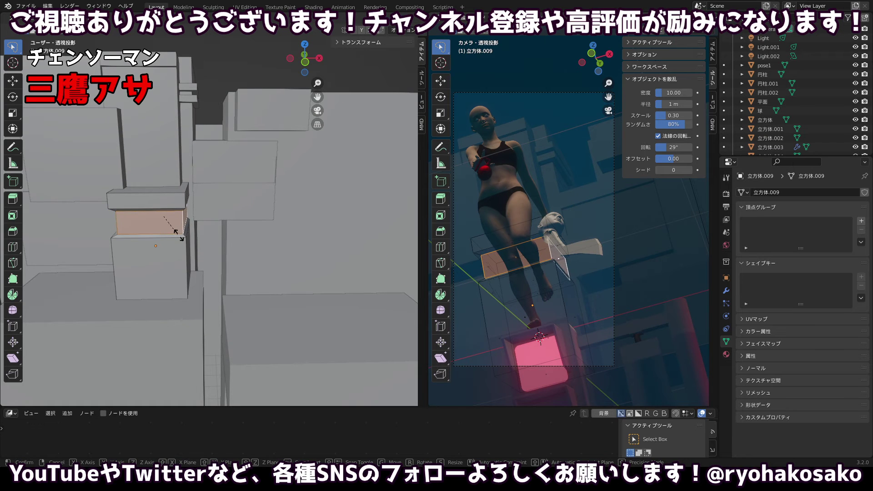
click(179, 235)
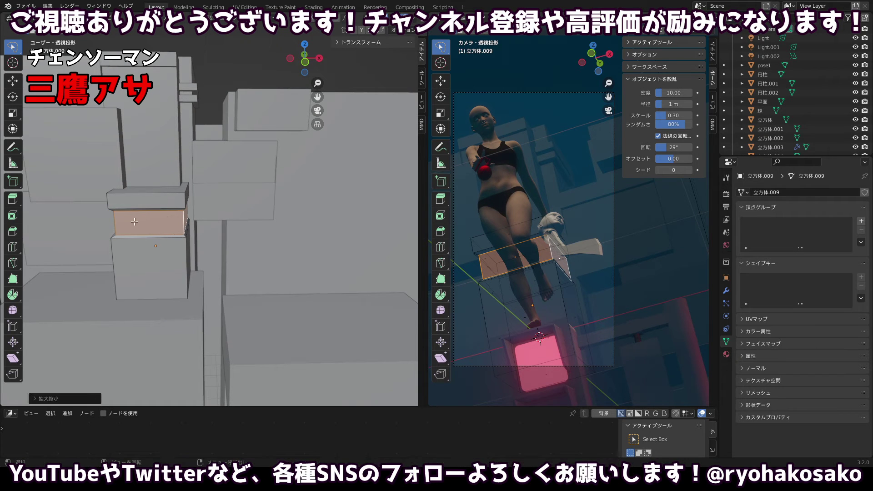
click(110, 197)
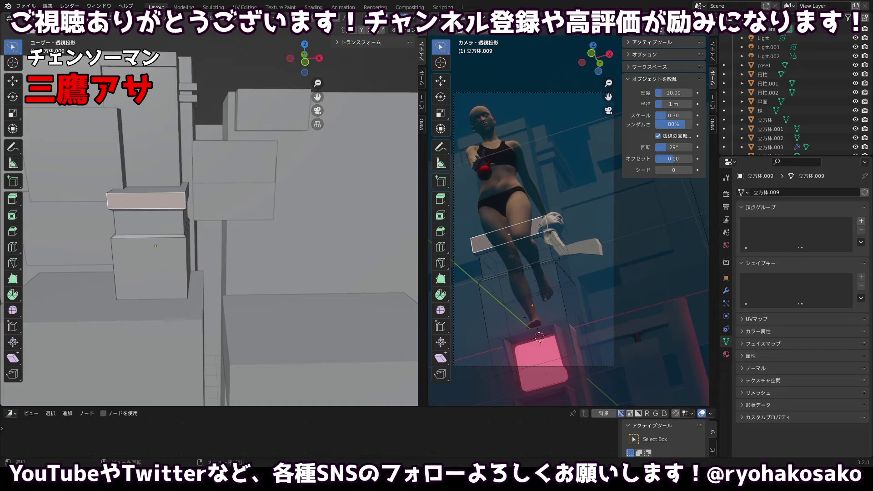
click(394, 30)
key(Tab)
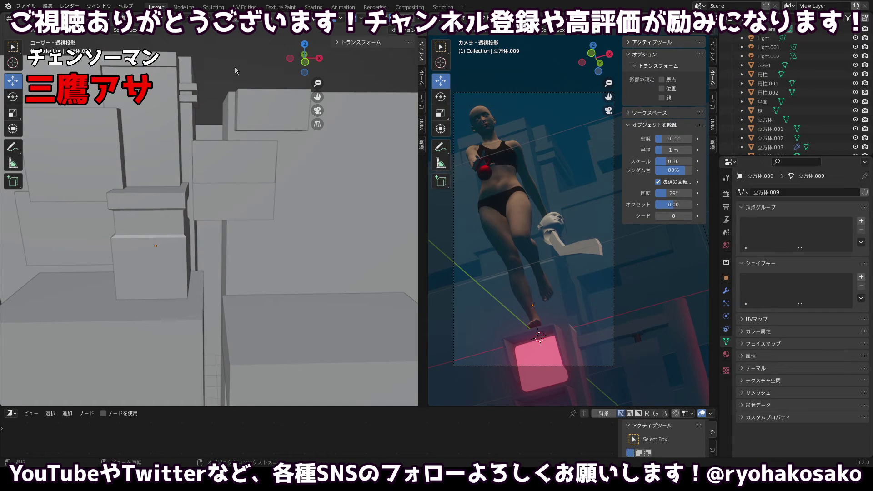
Raise the tall block behind the stacked narrow blocks (立方体.012) along Z.
click(208, 134)
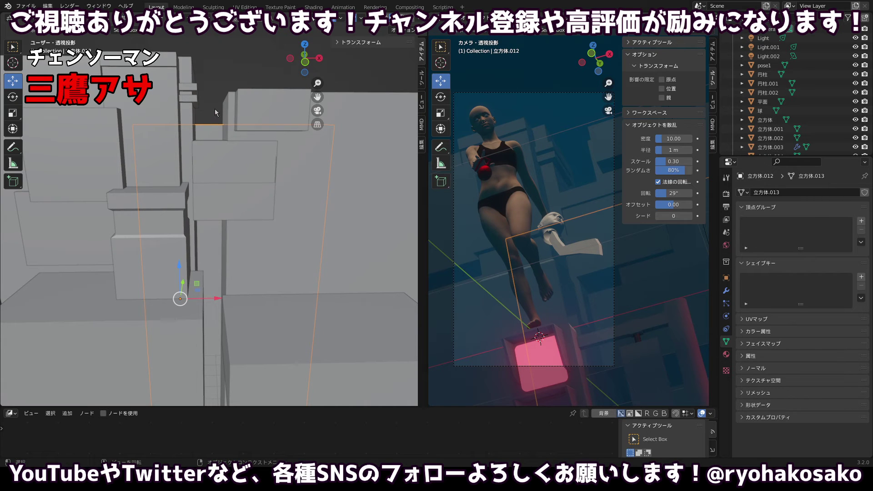
drag(178, 267, 177, 198)
Try scaling the tall rear block down uniformly, and undo the scaling.
key(s)
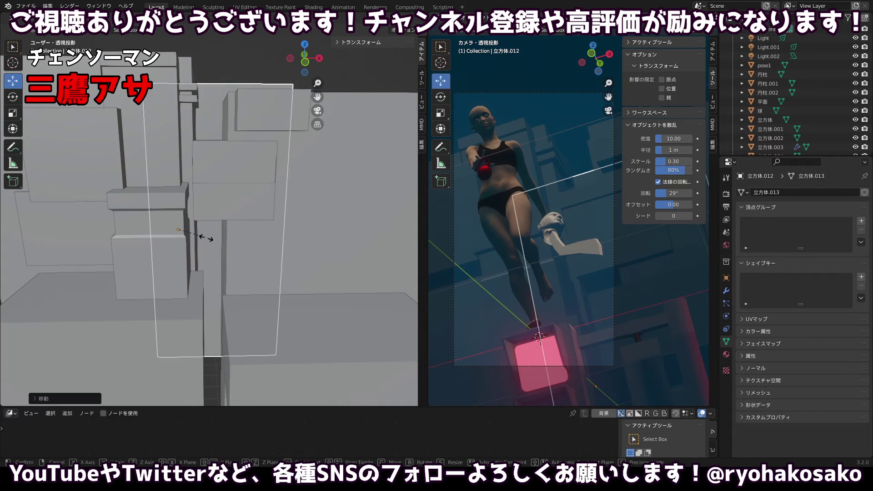
click(202, 240)
key(ctrl+z)
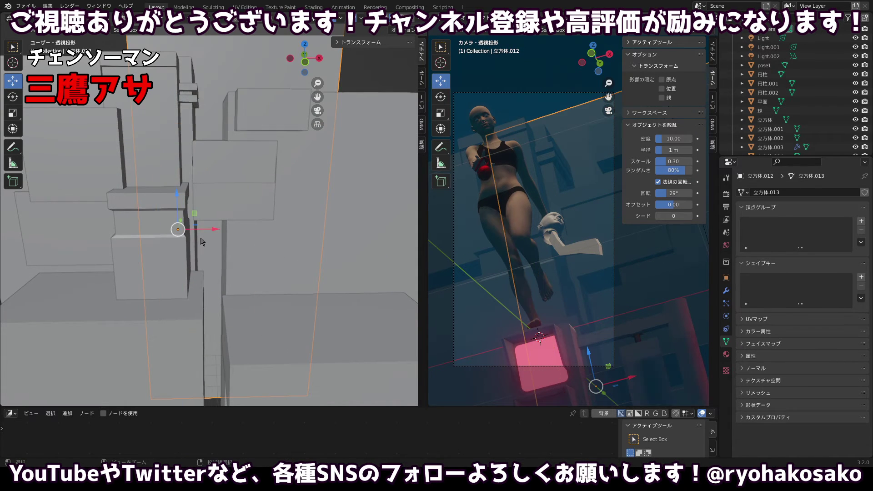
Narrow the tall rear block by scaling it in X and Y only, and move it slightly further up along Z.
key(s)
key(shift+z)
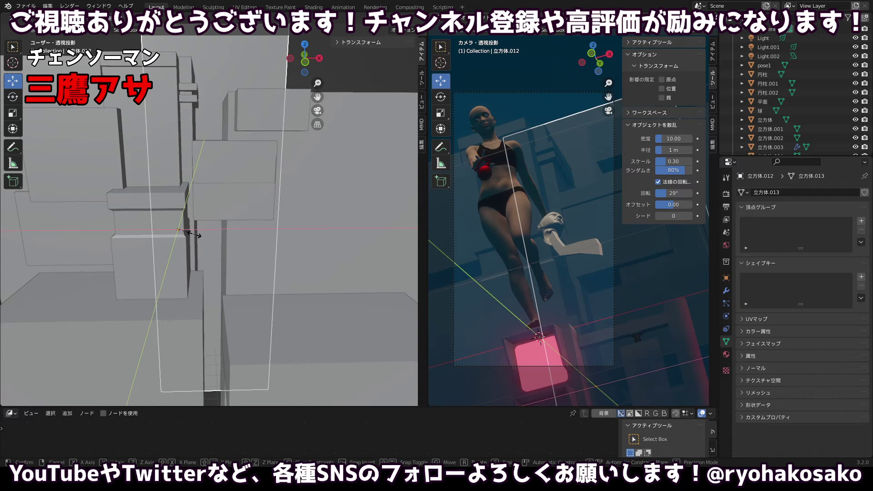
click(197, 199)
drag(178, 200, 178, 171)
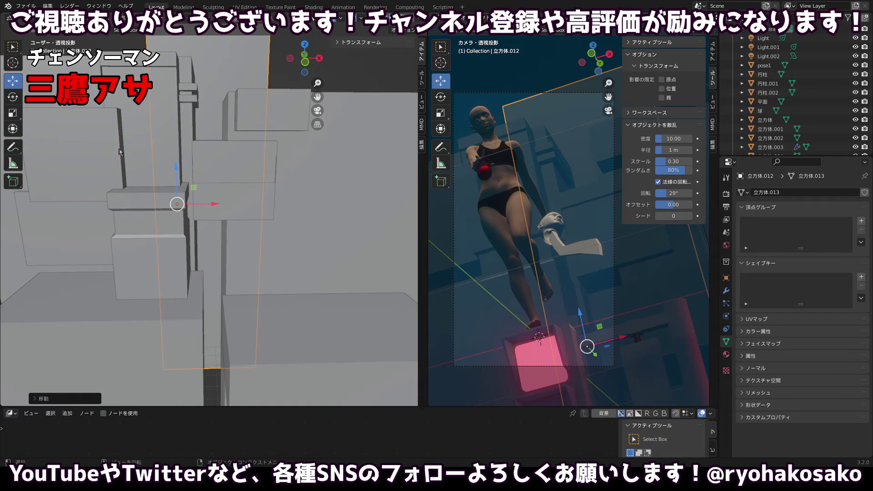
Try deleting the wide block beside the upper narrow block (立方体.010), and undo the deletion.
click(80, 119)
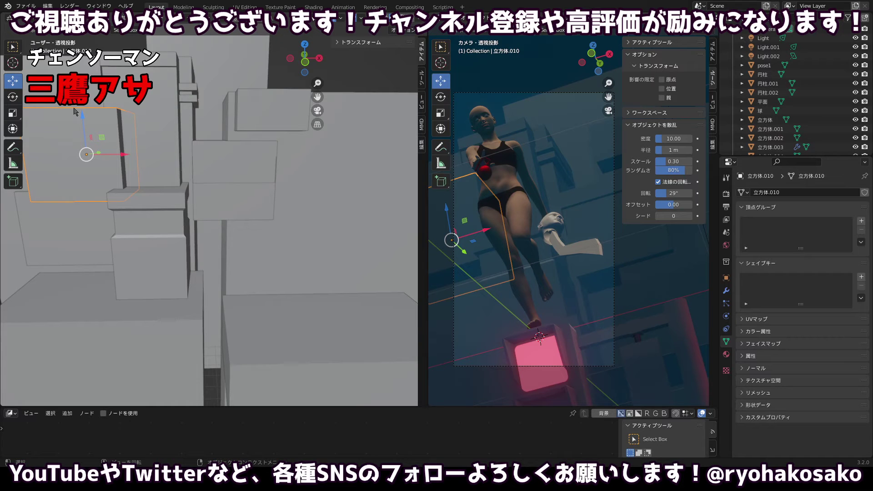
key(Delete)
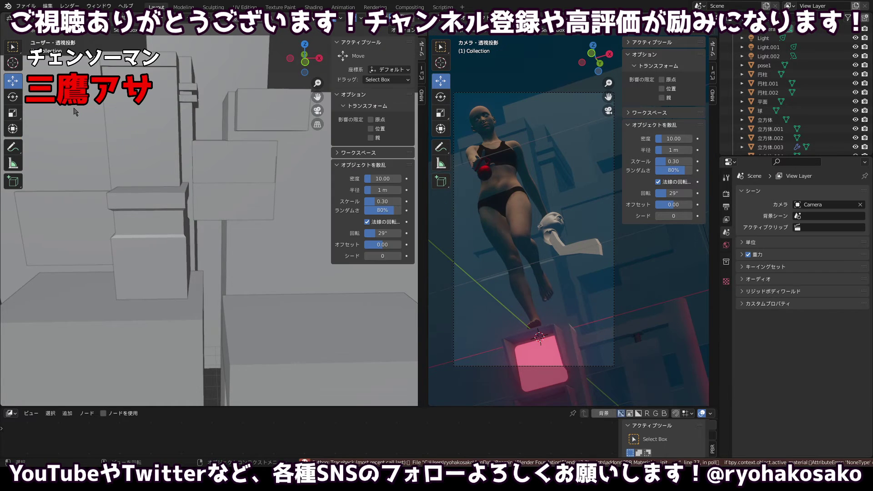
key(ctrl+z)
key(ctrl+z)
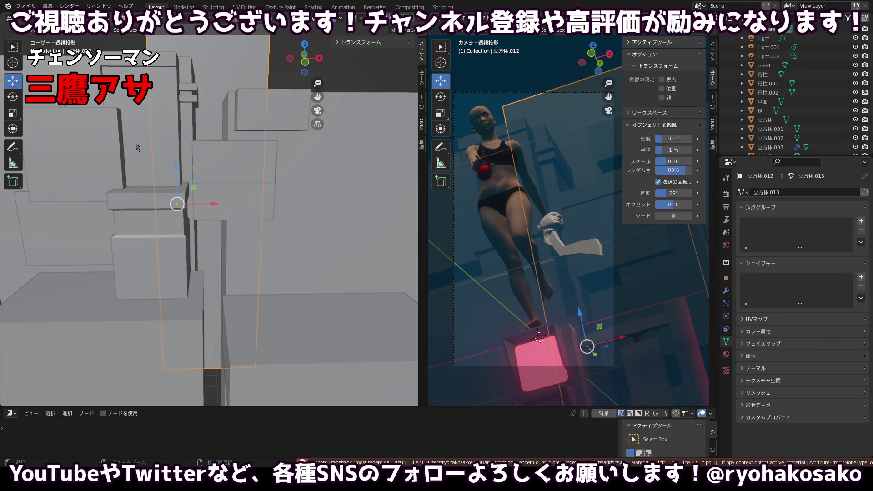
Undo the recent scaling and moving of the tall rear block (立方体.012).
key(ctrl+z)
key(ctrl+z)
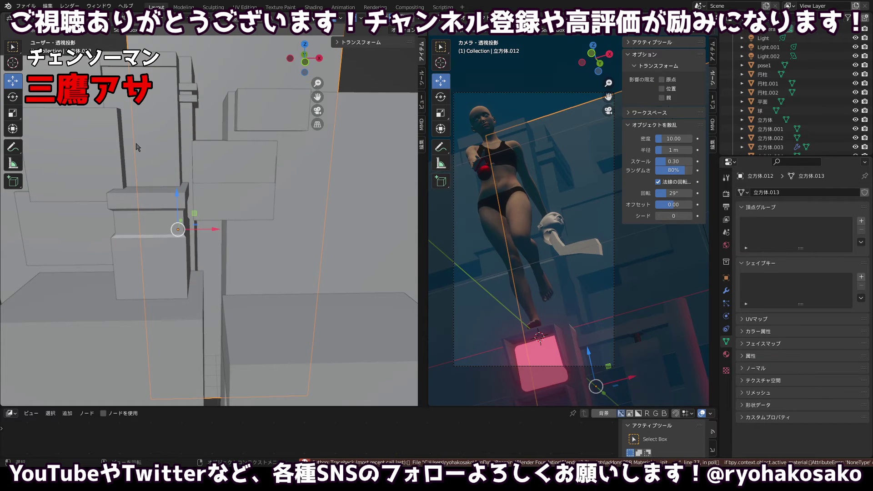
key(ctrl+z)
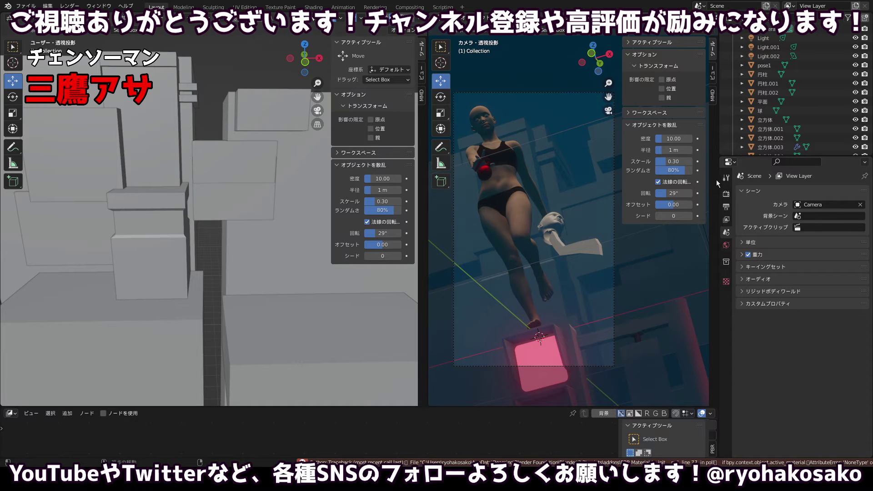
Set the render output resolution to 2700 px in X and 4821 px in Y.
click(726, 194)
click(726, 207)
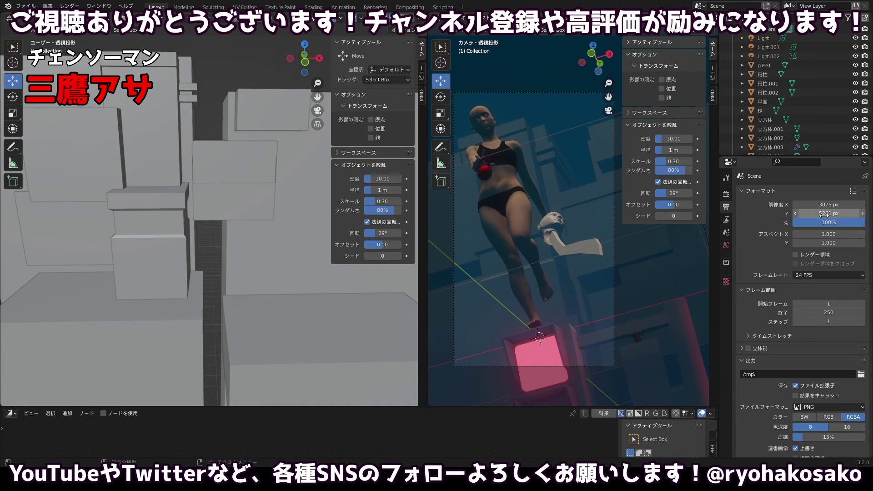
mouse_move(824, 215)
mouse_down()
mouse_move(814, 215)
mouse_move(823, 205)
mouse_move(799, 204)
mouse_move(821, 213)
mouse_move(812, 213)
mouse_up()
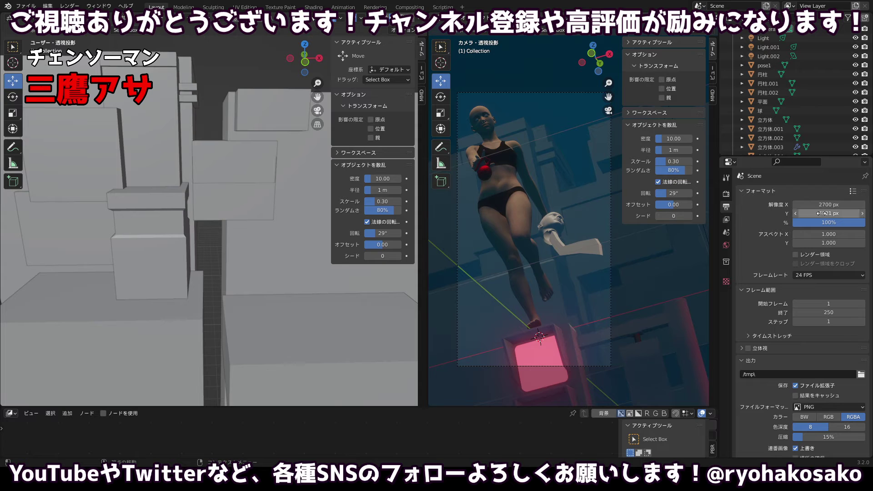
scroll(583, 226, down, 1)
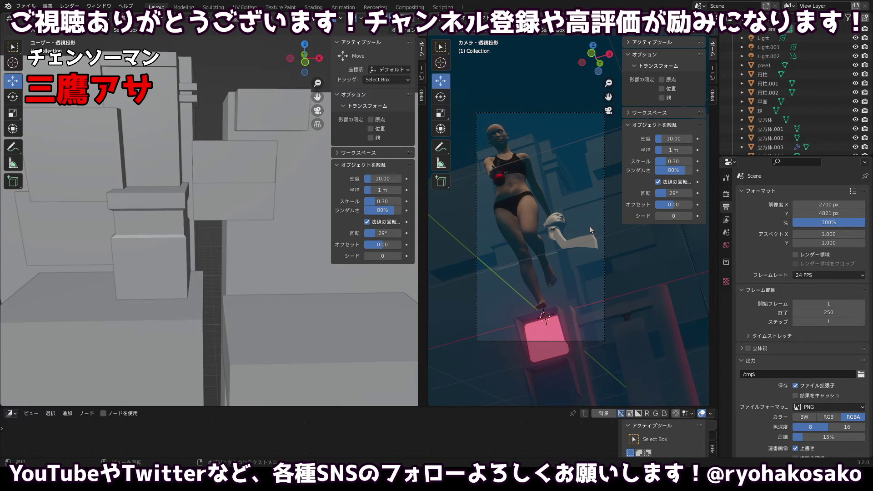
scroll(590, 226, down, 1)
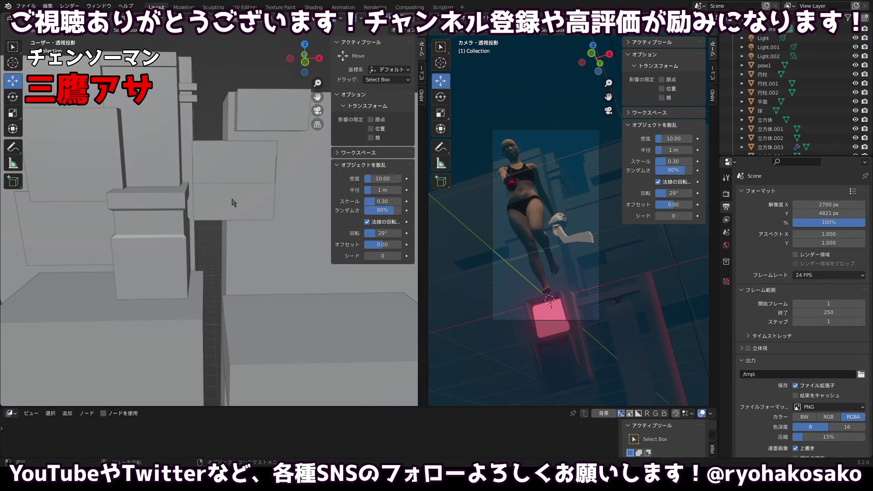
Try shifting the camera slightly along Z to reframe the figure.
drag(232, 199, 234, 231)
scroll(227, 236, down, 2)
drag(246, 260, 141, 235)
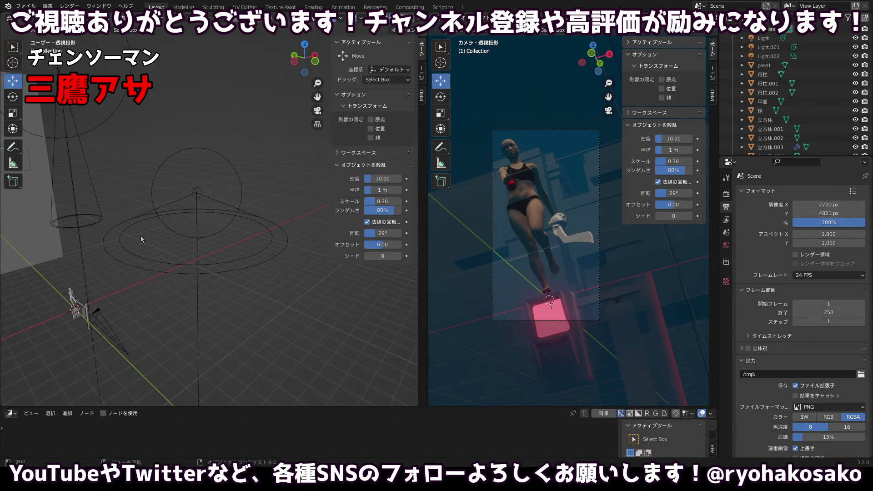
click(127, 354)
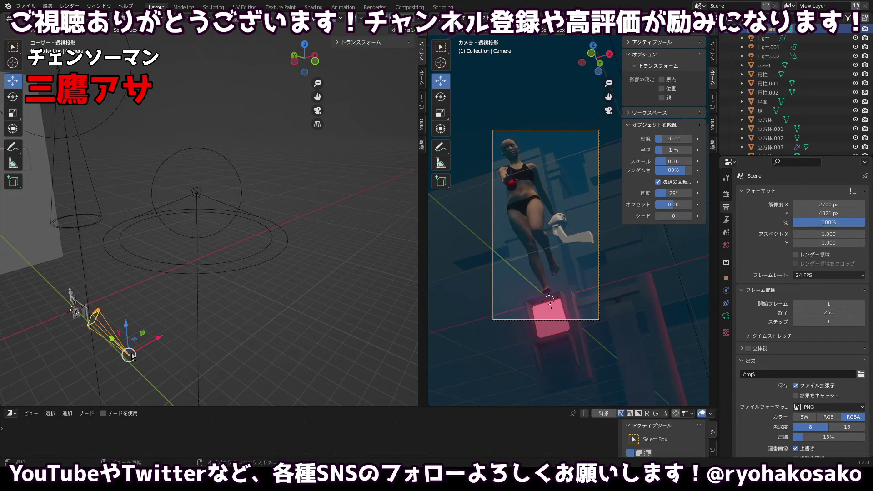
key(g)
key(z)
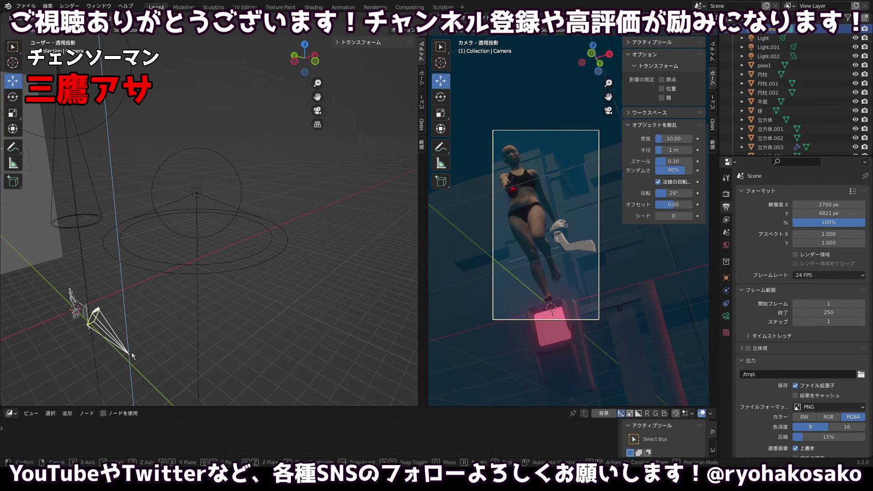
click(132, 355)
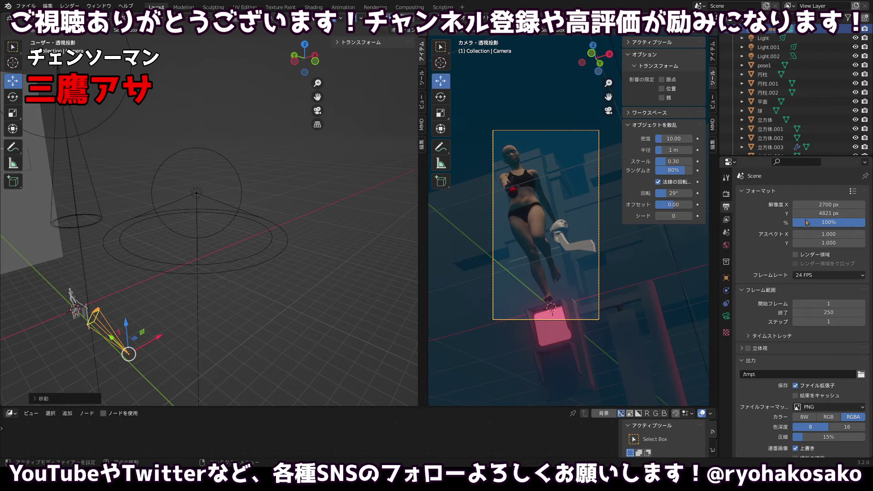
Try an output resolution of 2596 × 4838 px and a small free move of the camera.
mouse_move(828, 213)
mouse_down()
mouse_move(817, 213)
mouse_move(863, 214)
mouse_move(821, 204)
mouse_up()
drag(168, 282, 223, 260)
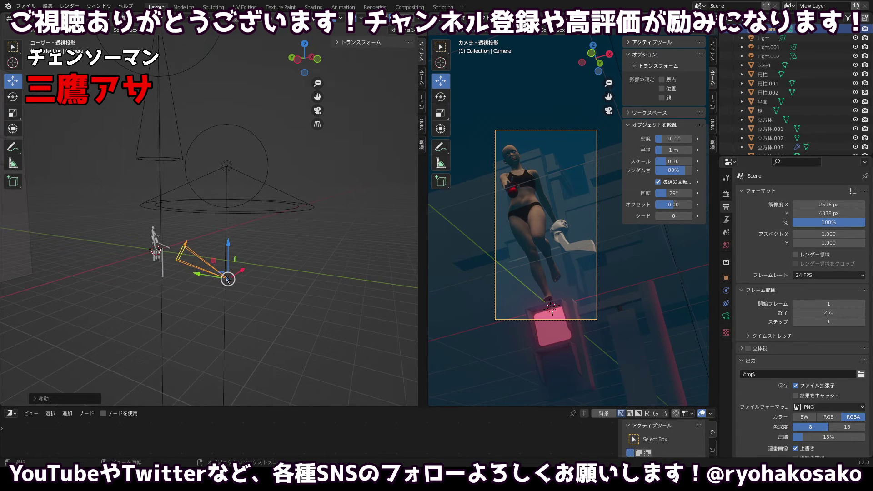
drag(337, 122, 339, 122)
key(g)
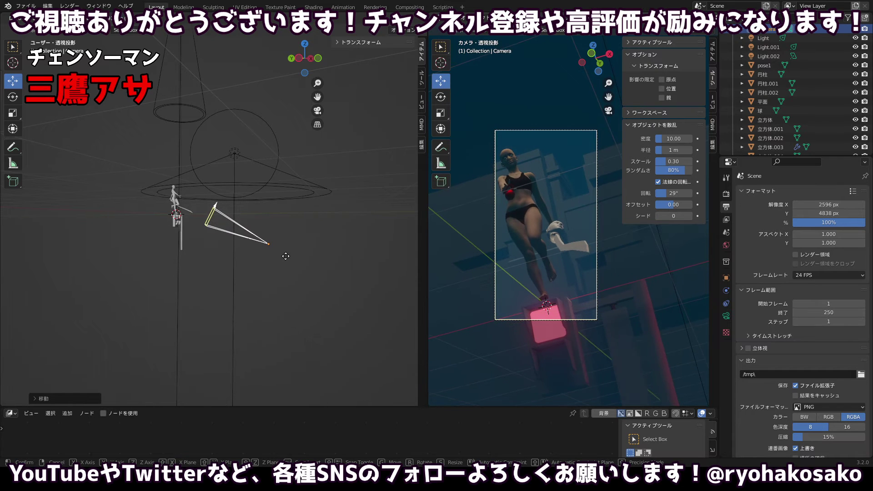
click(287, 257)
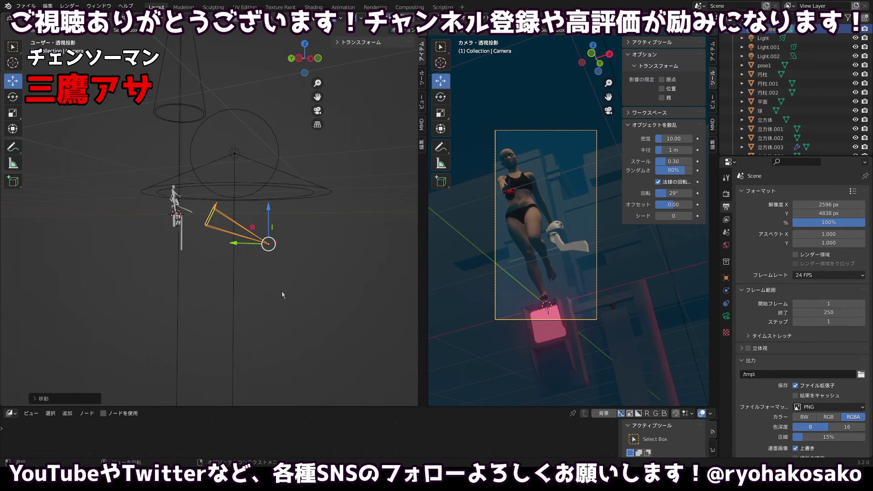
Try widening the output resolution to 2716 px in X and moving the camera along X.
mouse_move(282, 292)
mouse_down()
mouse_move(261, 292)
mouse_move(272, 292)
mouse_up()
drag(818, 205, 870, 204)
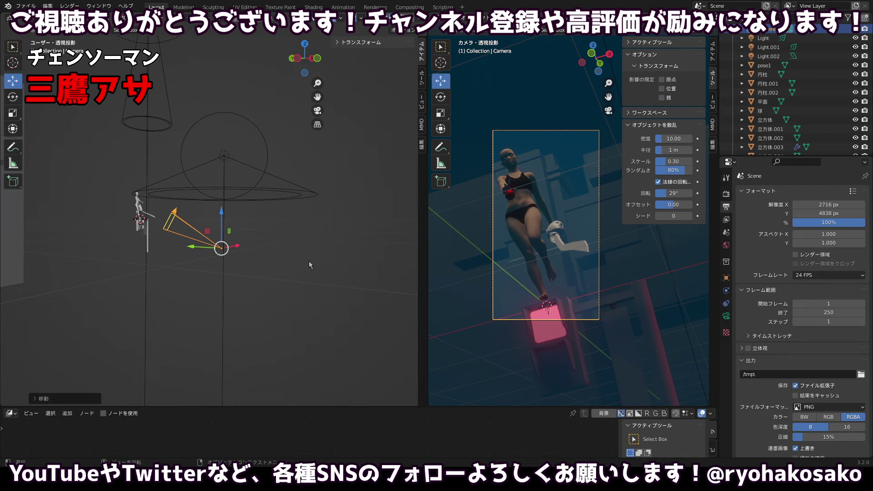
key(g)
key(x)
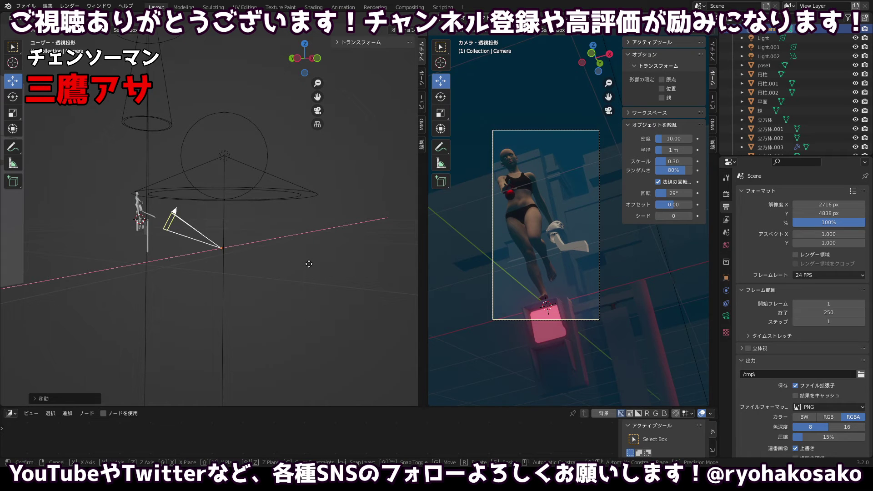
click(309, 264)
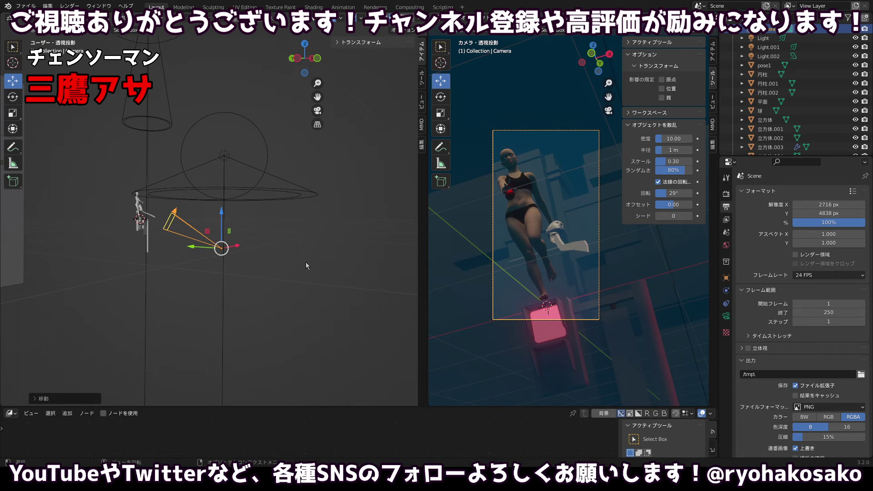
Undo the recent camera moves and resolution changes, back to 2700 × 4821 px.
key(ctrl+z)
key(ctrl+z)
key(ctrl+z)
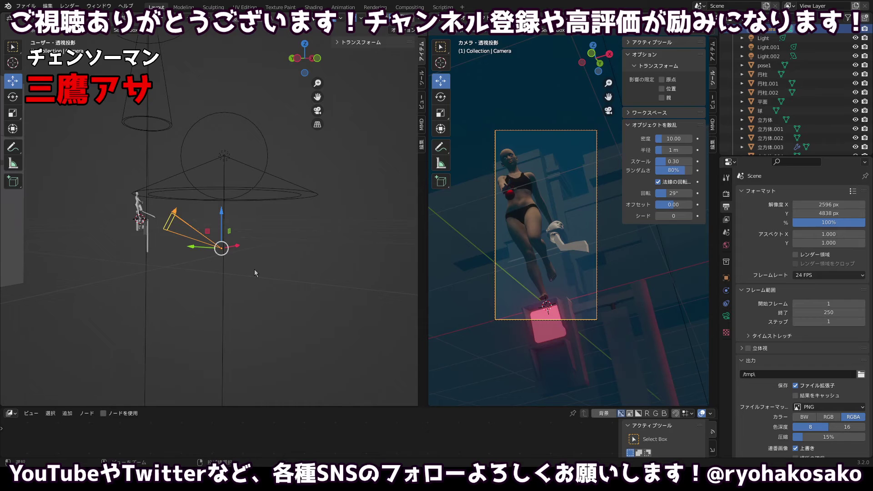
key(ctrl+z)
key(ctrl+z)
key(ctrl+z)
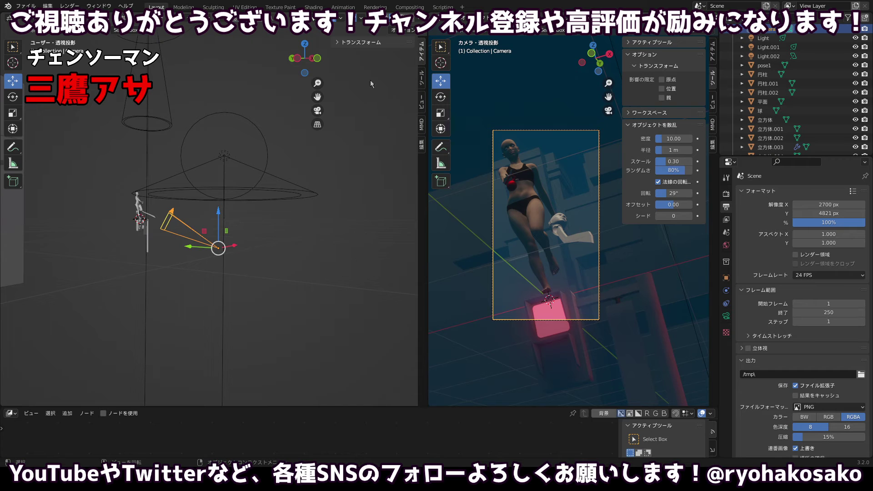
Add a UV sphere and move it along Y, Z and X to a spot behind and above the block wall.
click(122, 17)
mouse_move(163, 27)
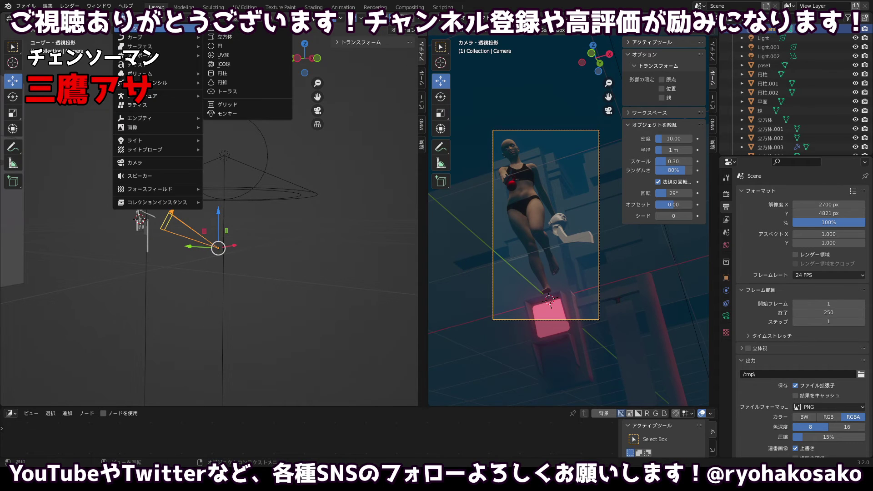
click(223, 55)
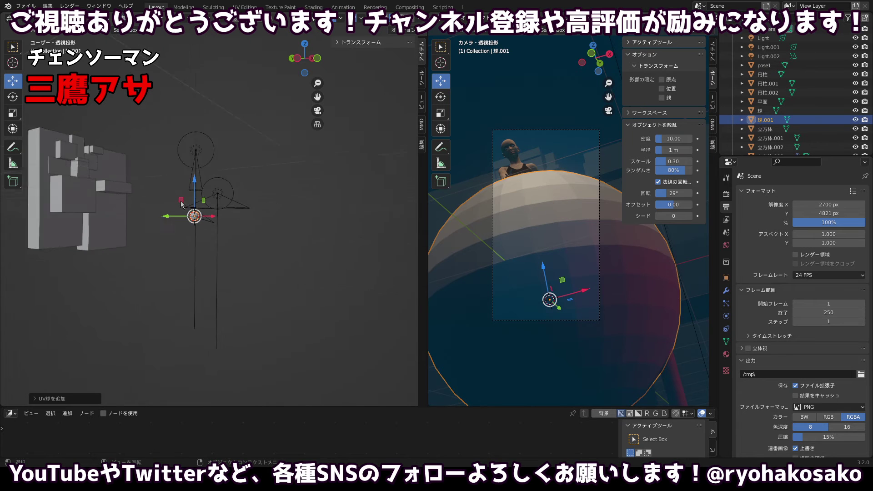
key(g)
key(y)
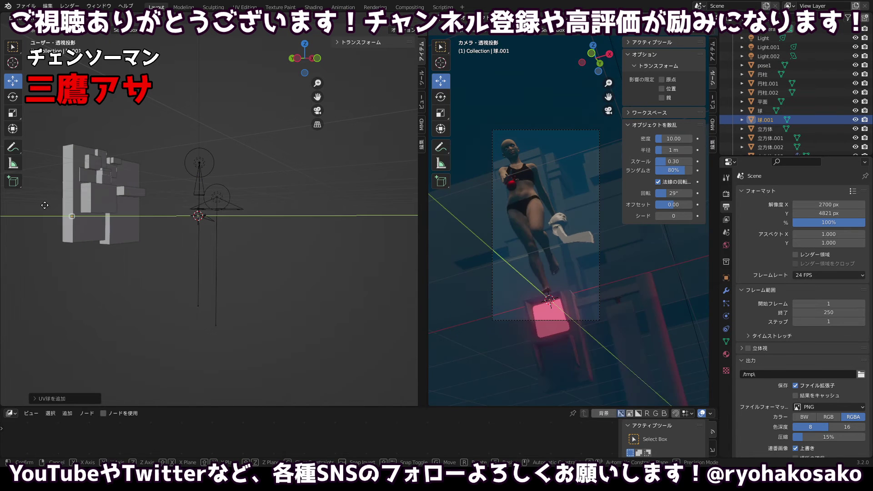
key(z)
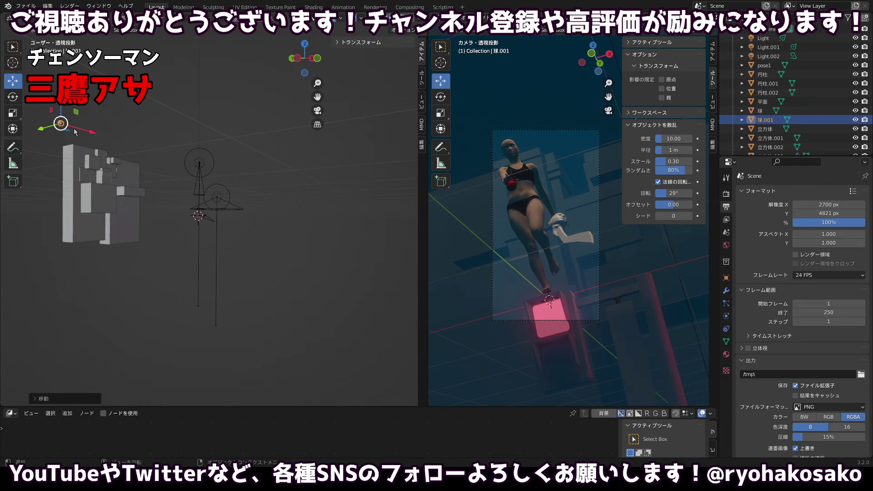
key(x)
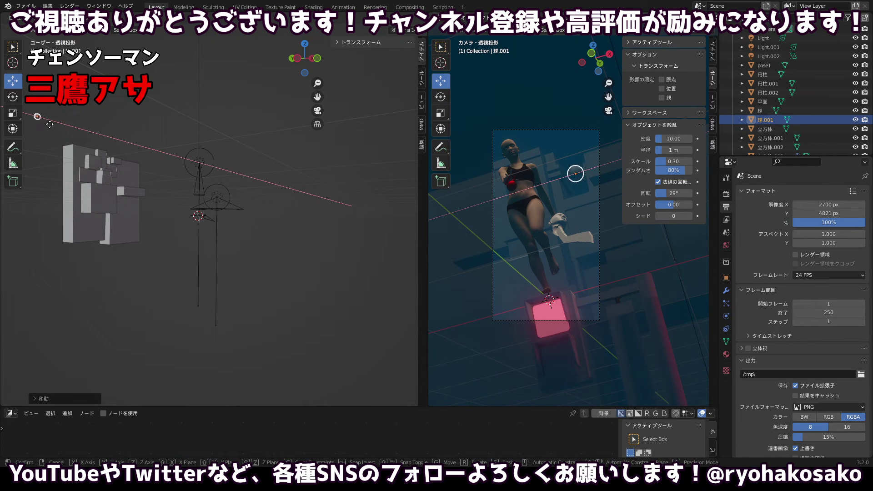
click(50, 128)
Raise the new sphere further along Z and scale it up above the figure's head in the camera view.
key(g)
key(z)
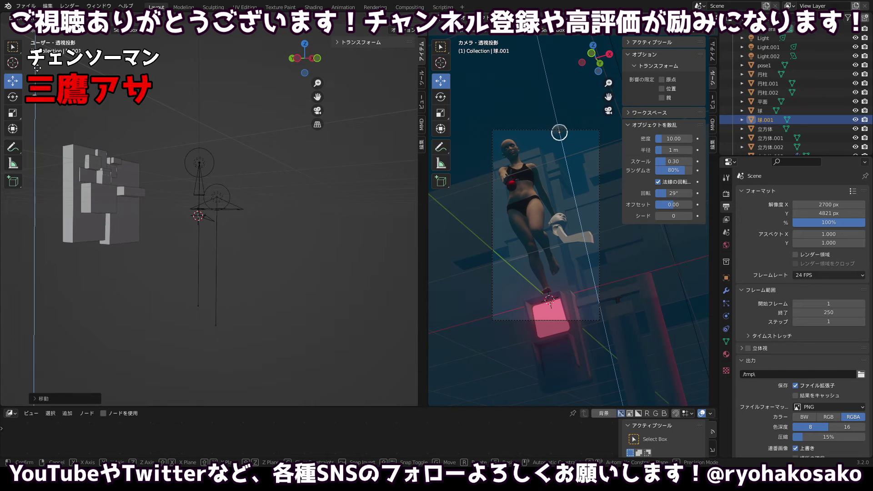
click(40, 68)
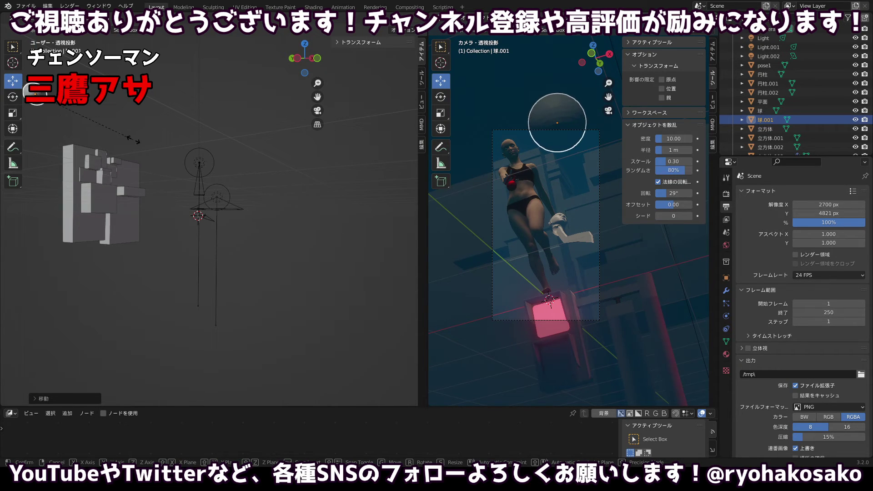
click(99, 123)
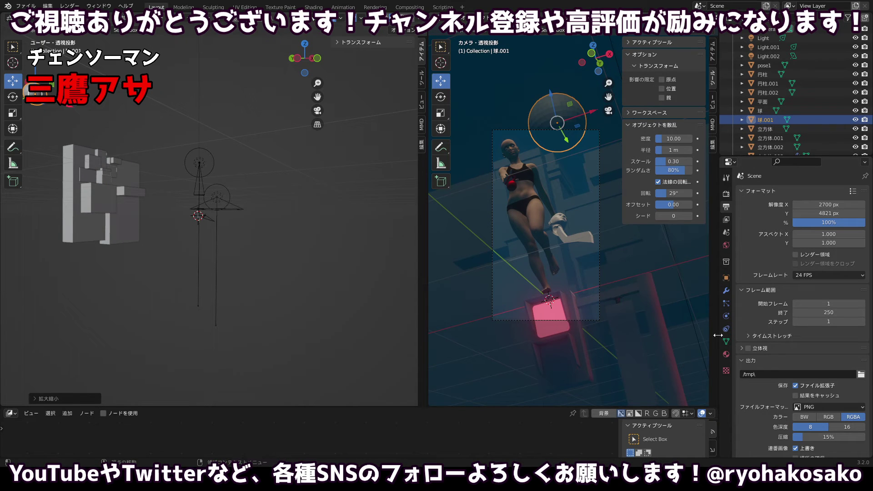
Create a new material in a new slot on the sphere and look through its surface, settings and MMD properties.
click(726, 354)
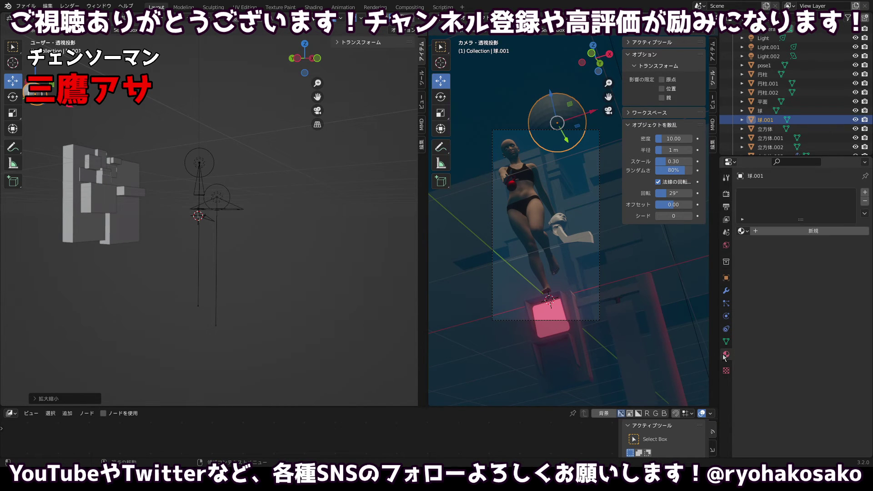
click(749, 232)
scroll(759, 318, down, 5)
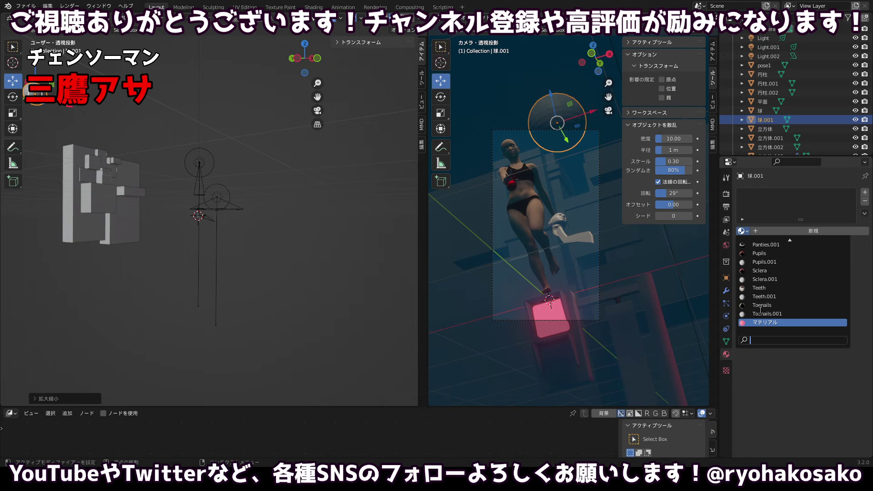
click(865, 192)
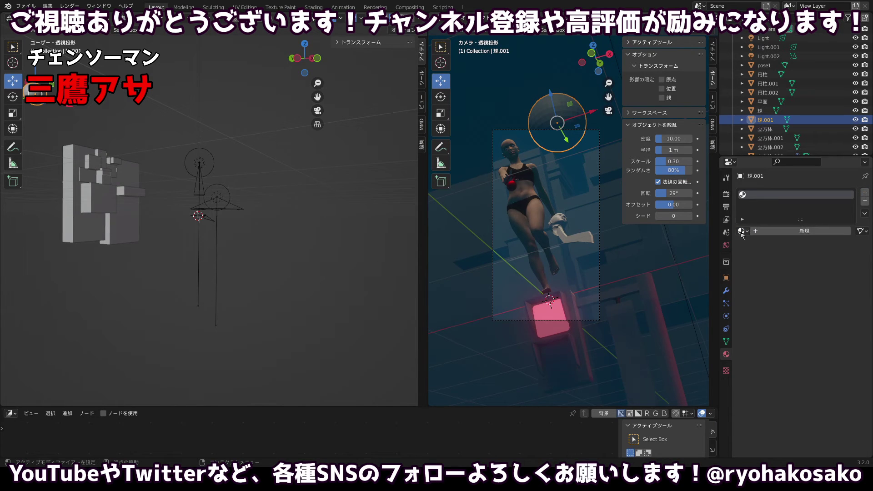
click(804, 231)
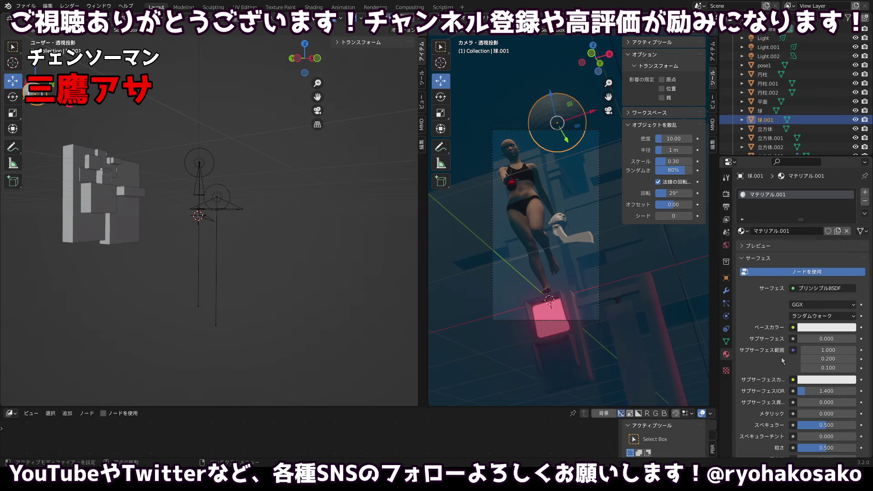
scroll(781, 356, down, 5)
scroll(781, 335, down, 10)
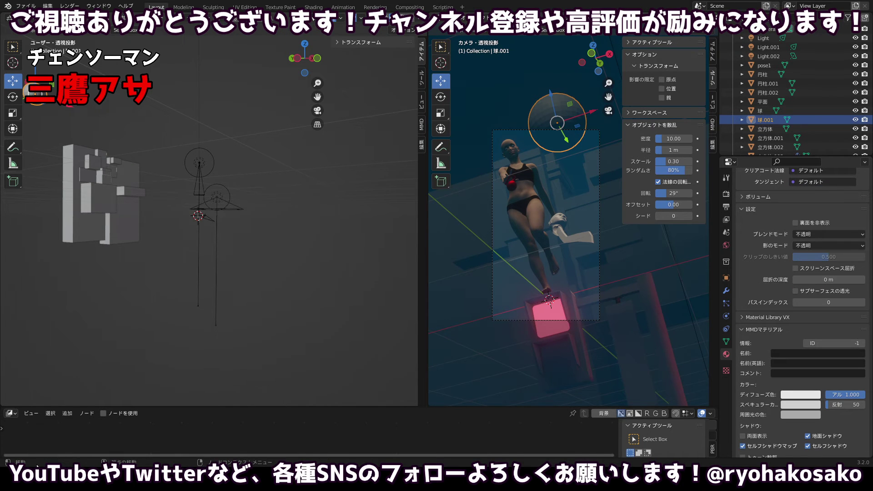
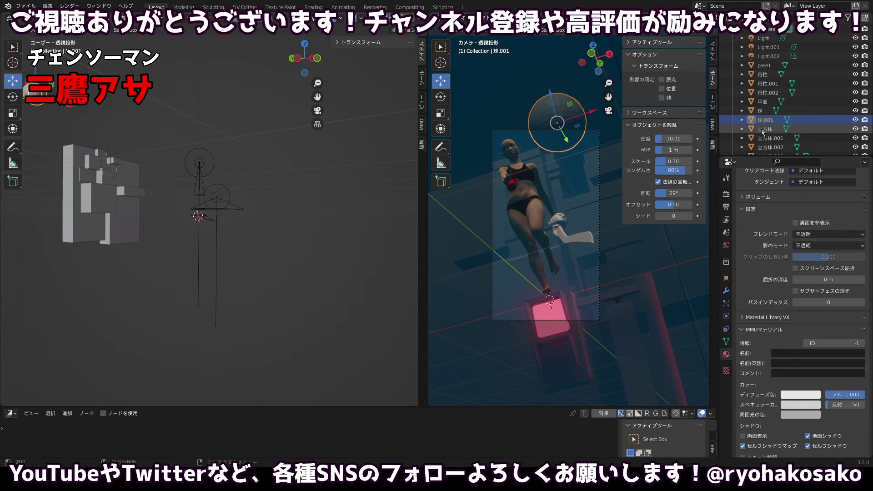
scroll(751, 325, up, 15)
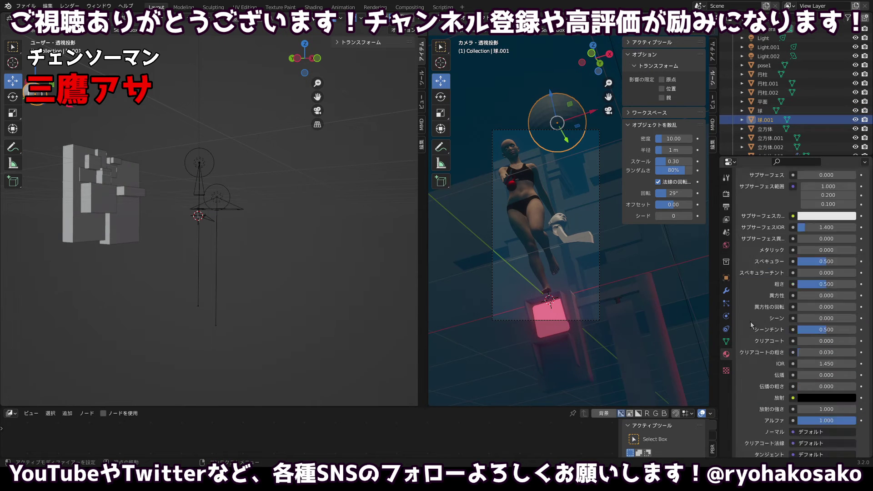
scroll(759, 321, down, 15)
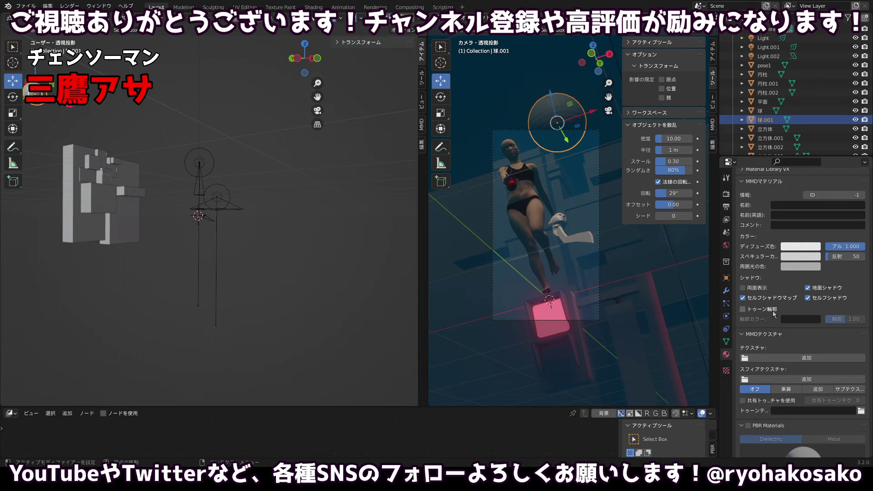
scroll(774, 313, up, 4)
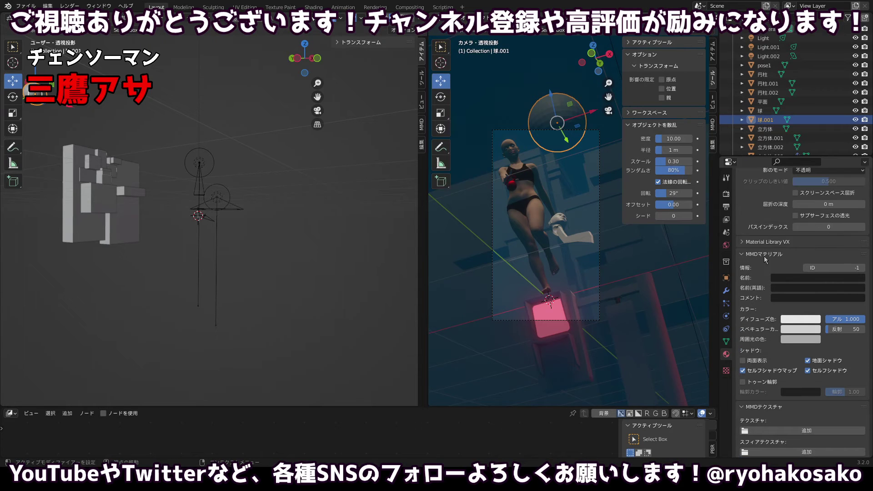
Paste the copied pale cream hex colour as the base colour of the sphere's new material.
scroll(765, 260, up, 20)
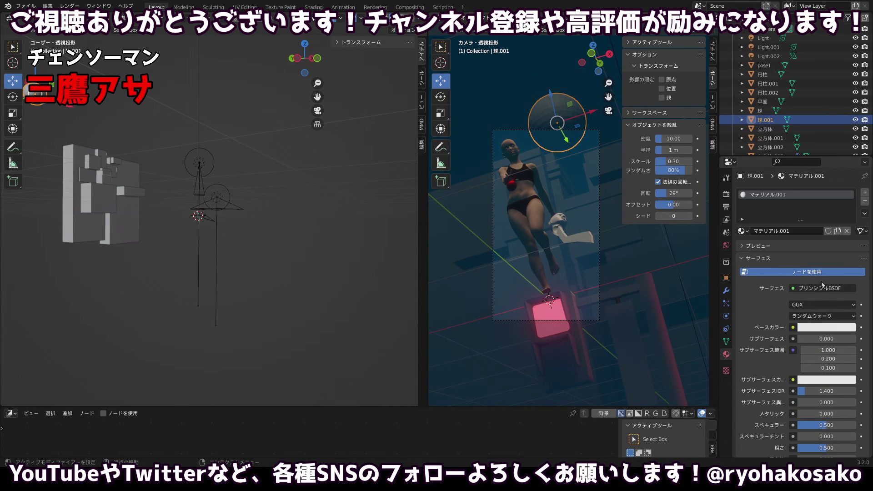
click(826, 327)
click(809, 286)
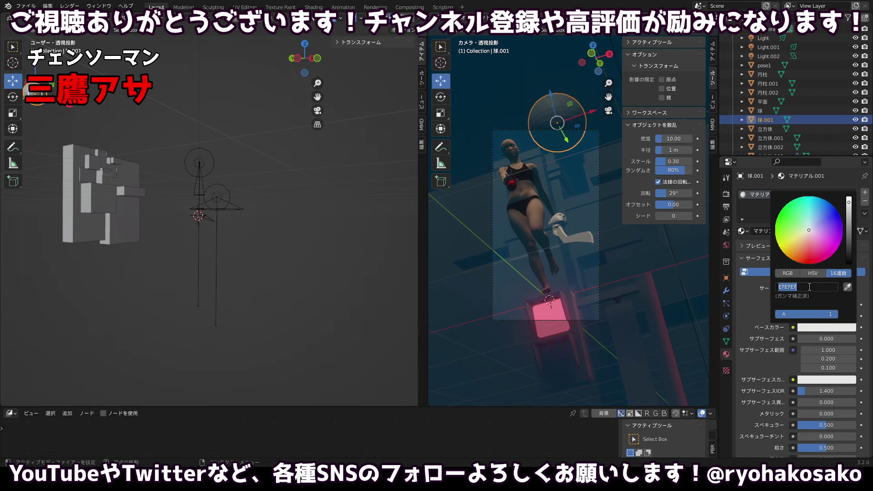
key(ctrl+v)
click(751, 293)
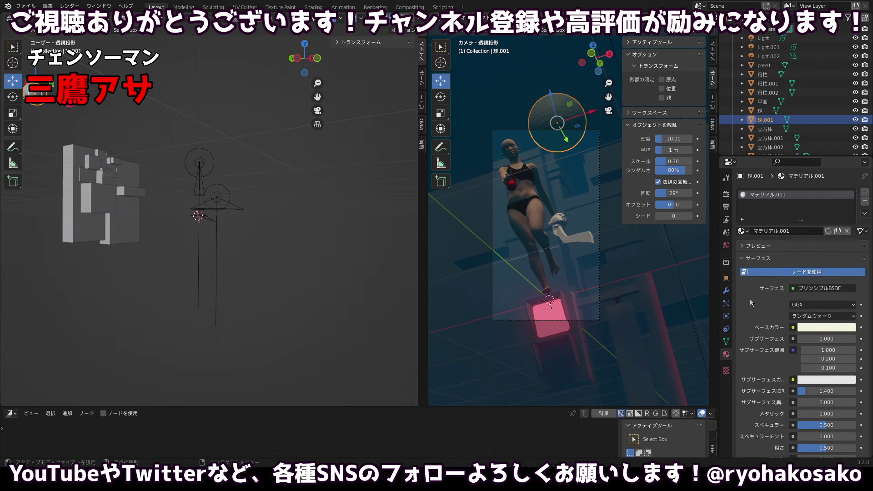
Set the emission colour of the sphere's material to hex F4F2DB so that it glows.
scroll(749, 301, down, 20)
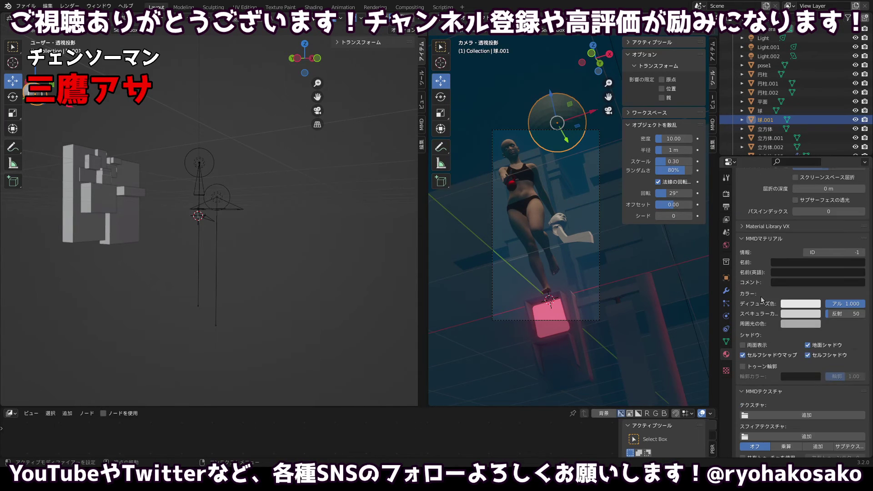
scroll(786, 303, down, 4)
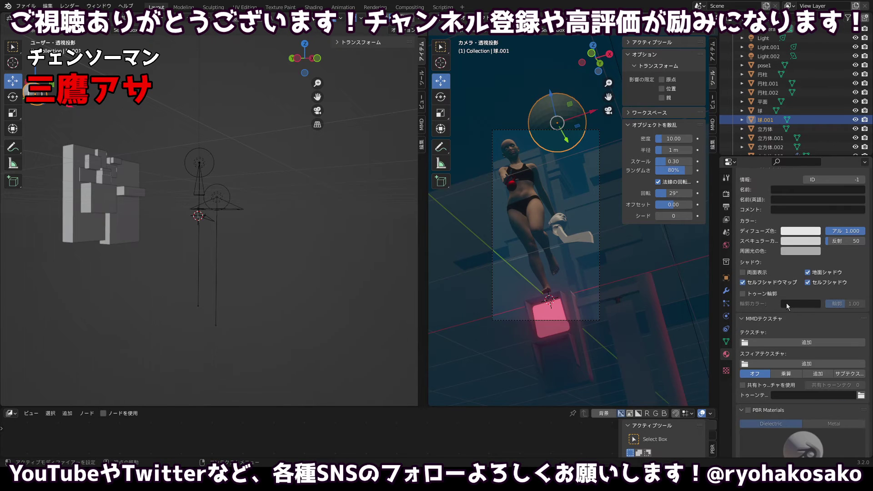
scroll(786, 303, down, 4)
scroll(787, 303, up, 4)
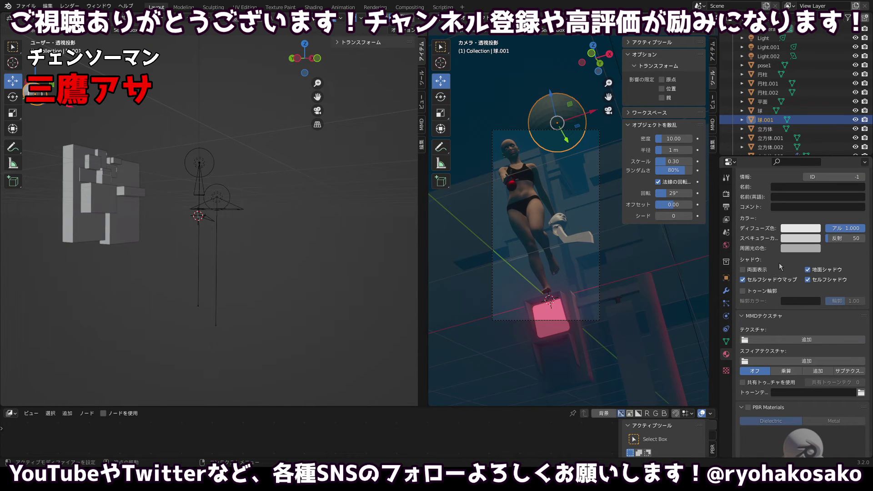
scroll(779, 263, up, 3)
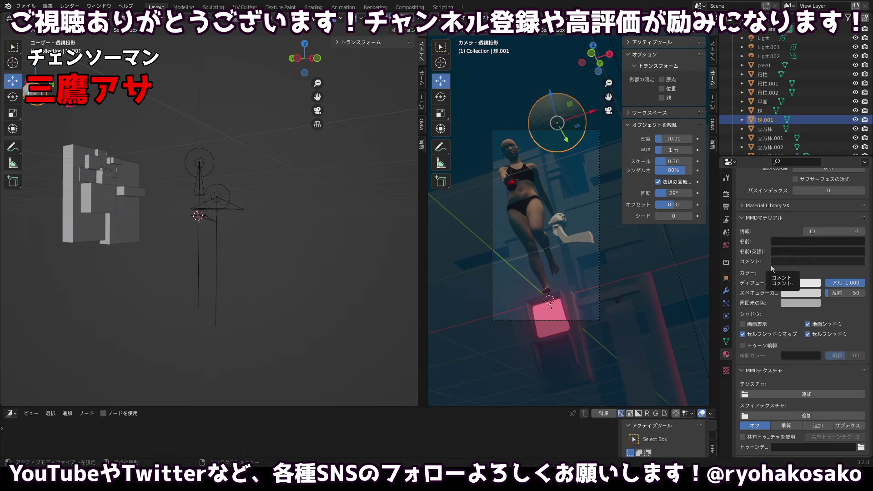
scroll(771, 268, up, 12)
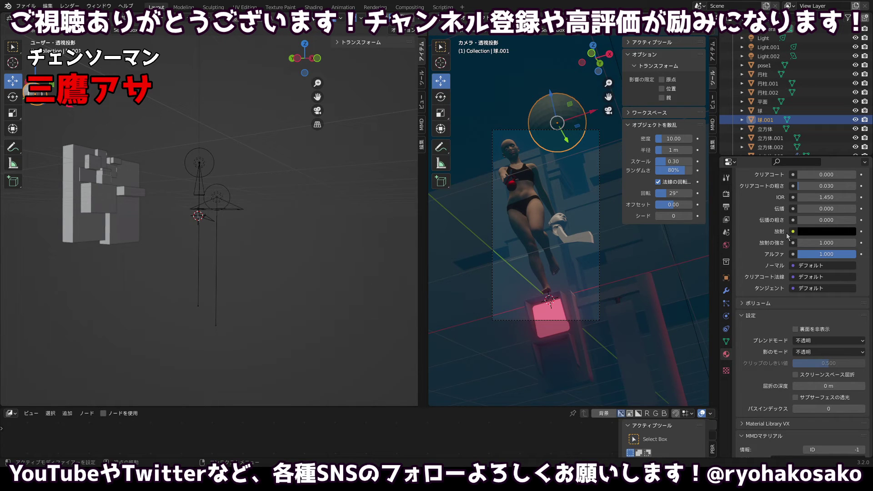
click(802, 233)
click(809, 191)
text(F4F2DB)
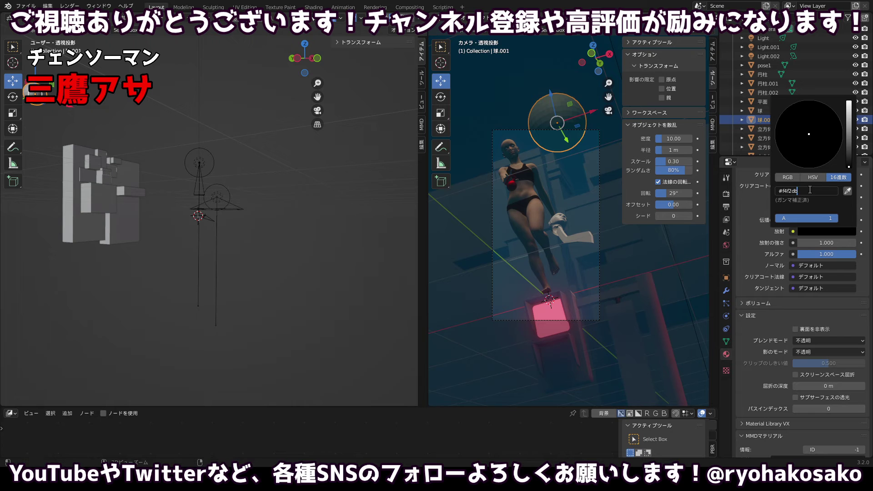
key(Return)
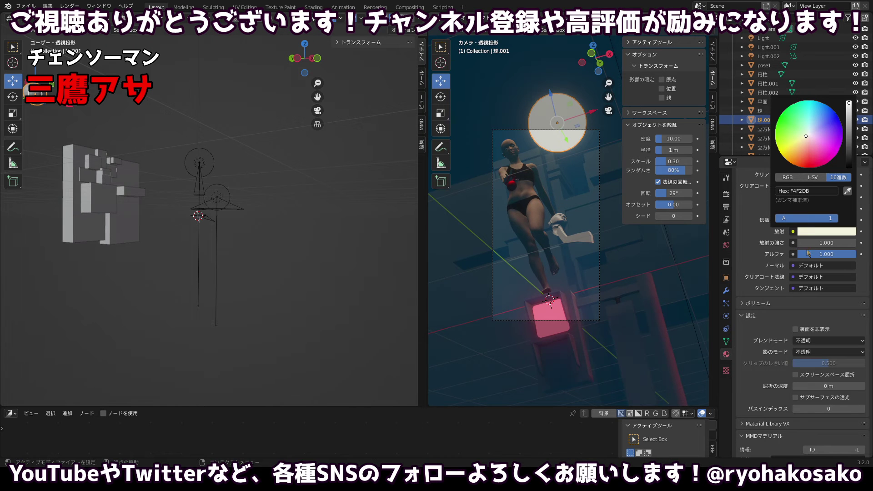
Lower the glowing sphere along Z to beside the figure's head, and collapse the expanded option sections beside the camera view.
click(568, 125)
click(568, 125)
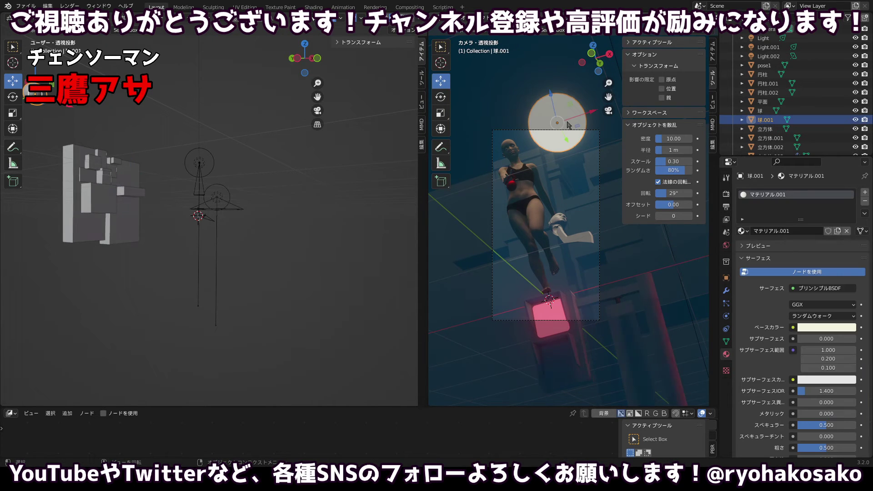
key(g)
key(z)
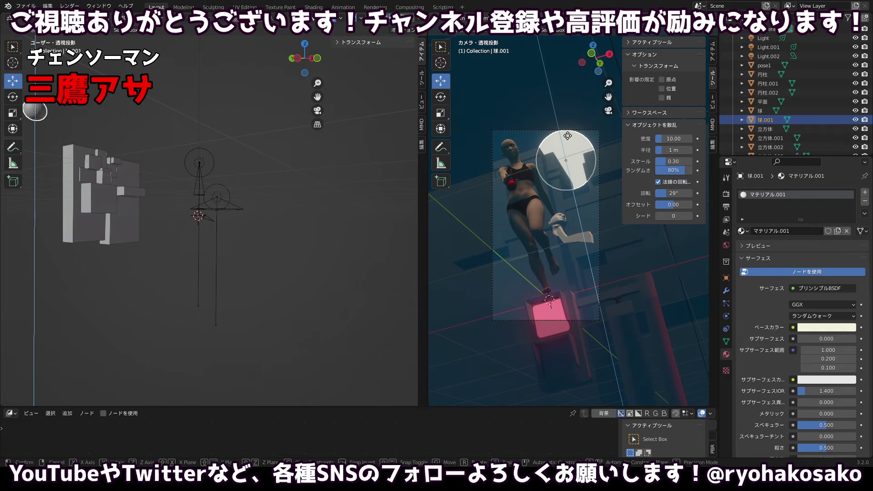
click(557, 69)
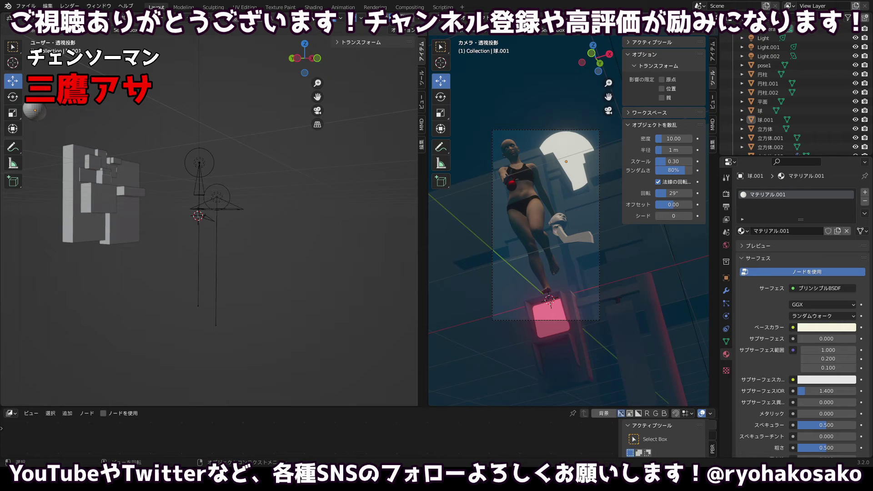
click(629, 55)
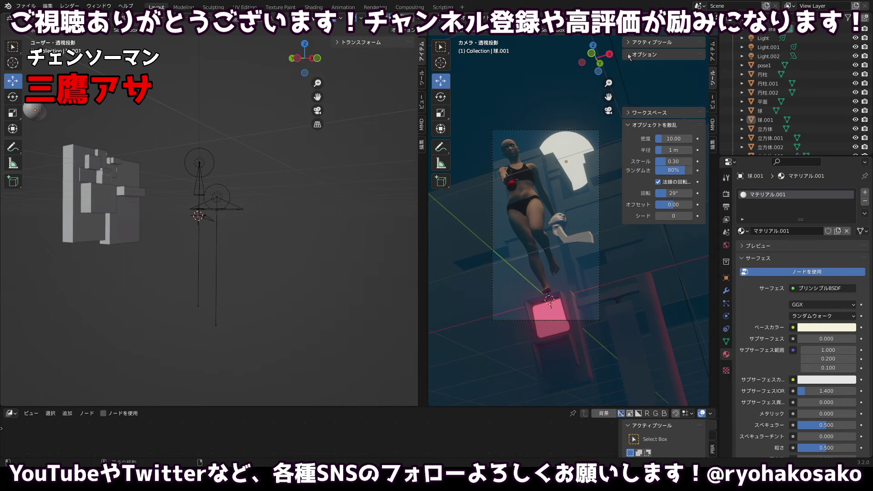
click(630, 79)
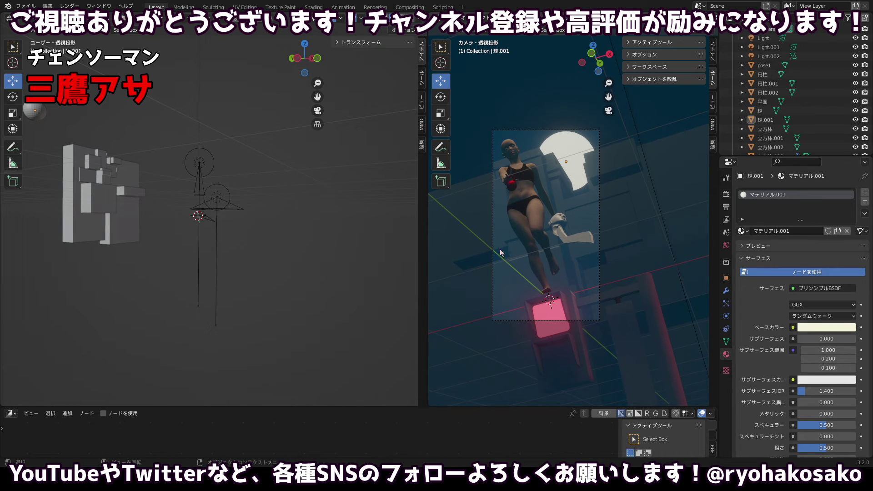
Select the camera and rotate it slightly in the camera view to reframe the figure.
drag(233, 215, 211, 237)
scroll(170, 233, up, 4)
click(214, 241)
scroll(192, 236, up, 6)
scroll(192, 236, down, 4)
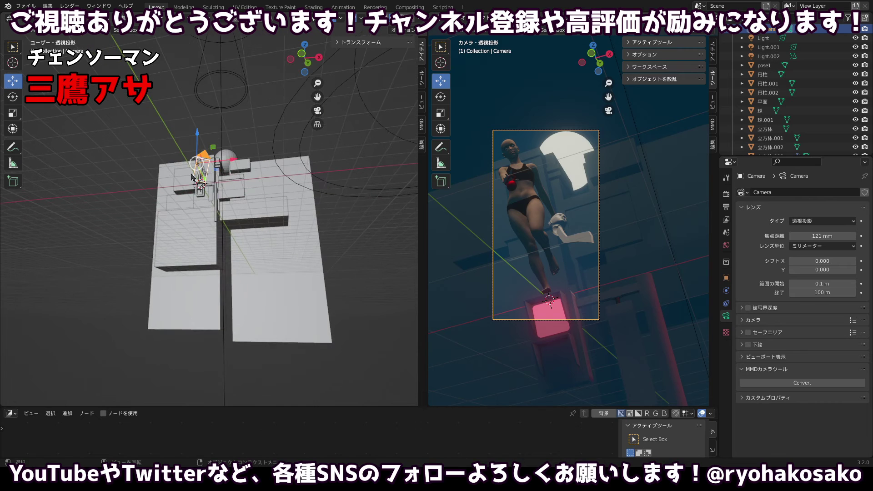
middle_click(549, 182)
scroll(571, 199, up, 2)
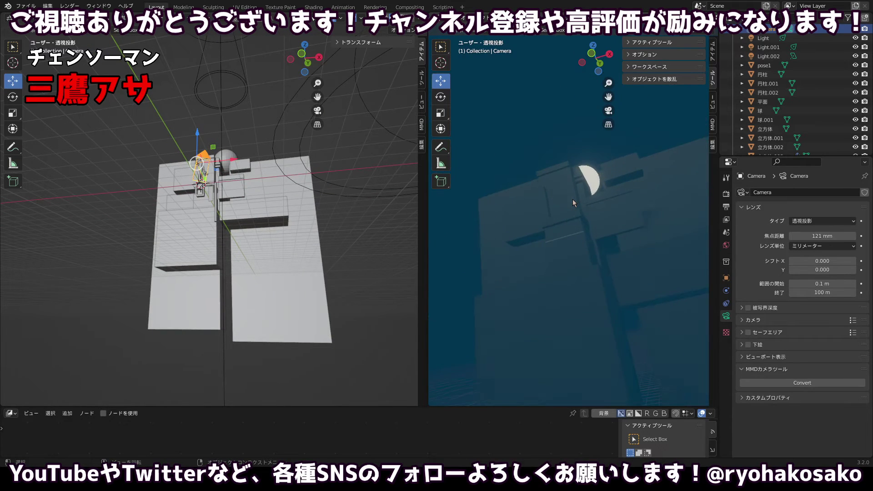
scroll(571, 199, down, 5)
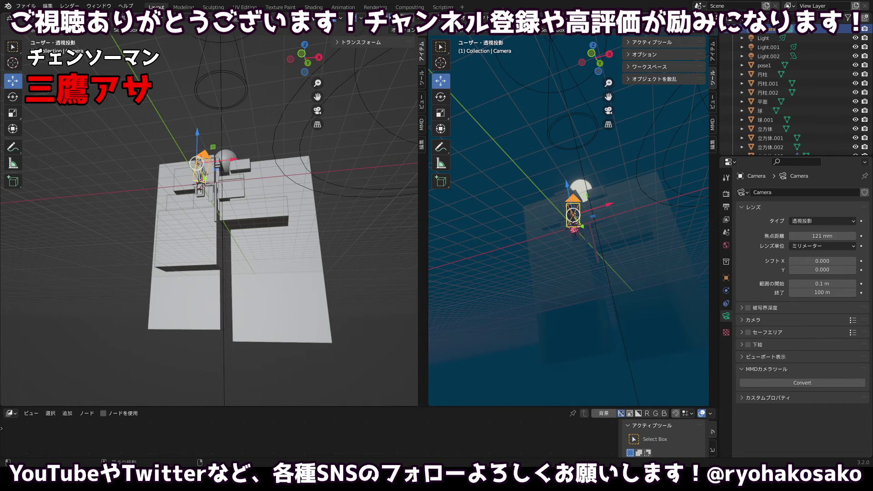
click(509, 18)
mouse_move(571, 151)
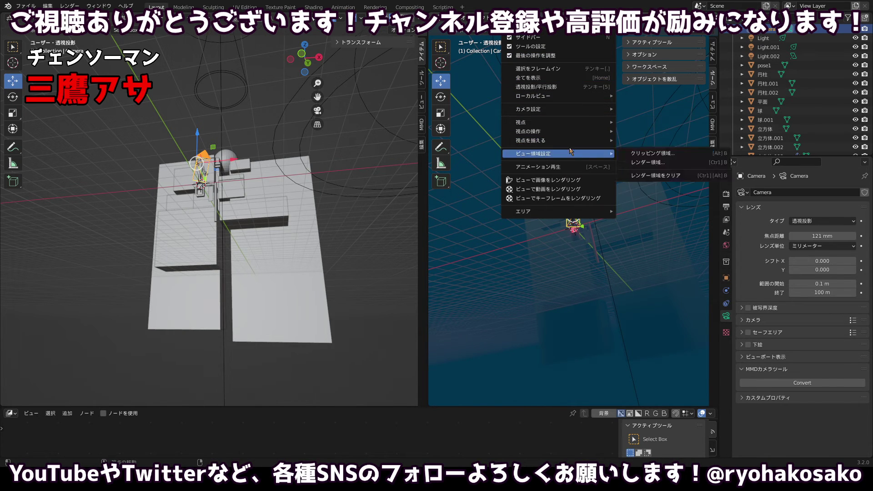
click(655, 122)
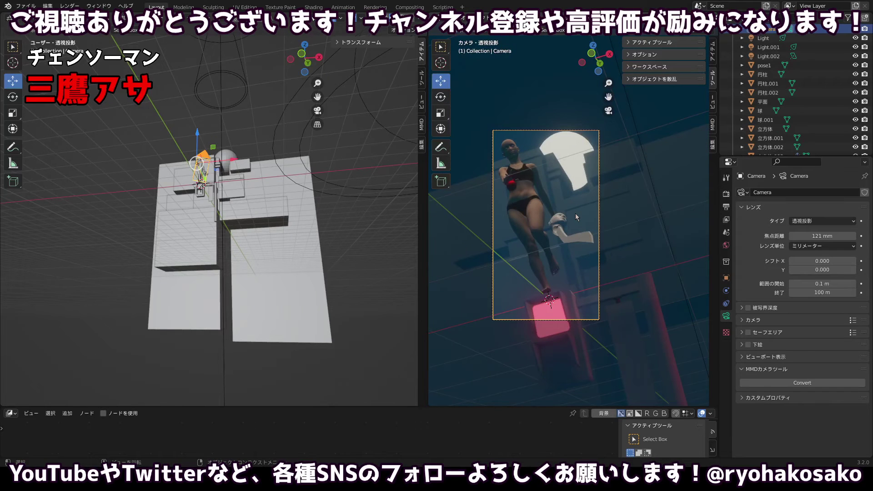
key(g)
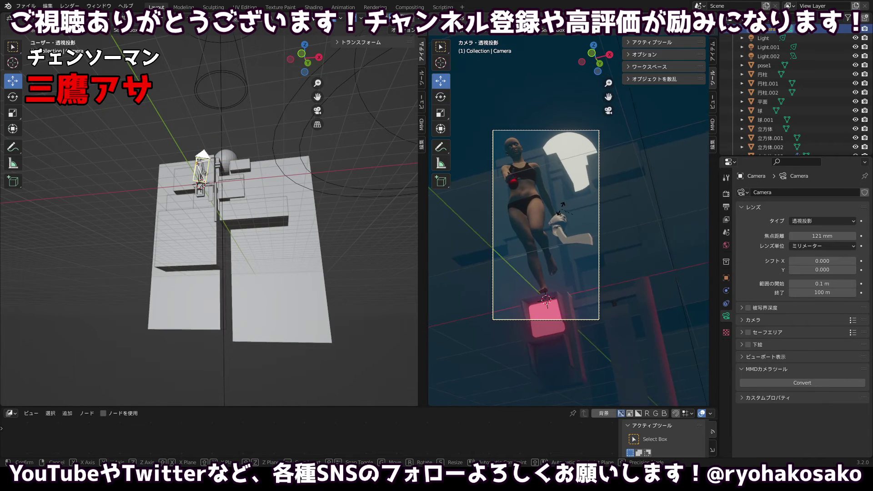
click(562, 211)
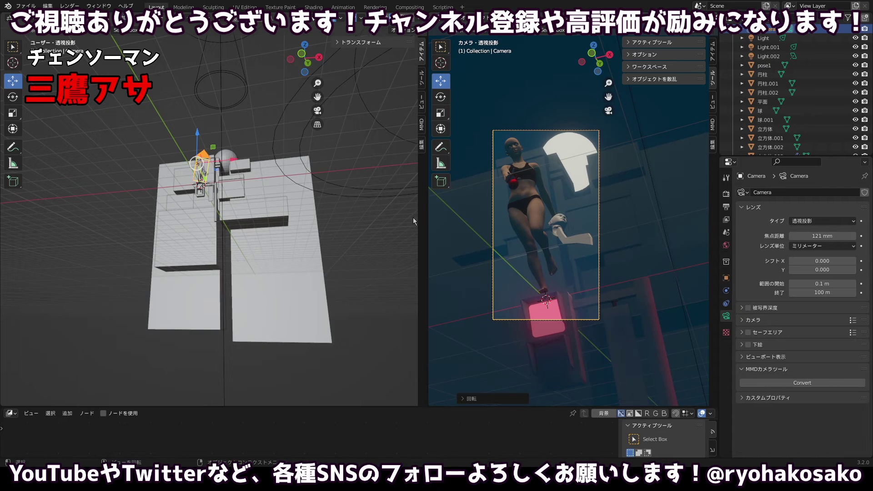
Raise the camera slightly along Z and set its focal length to 122 mm.
key(KP_Decimal)
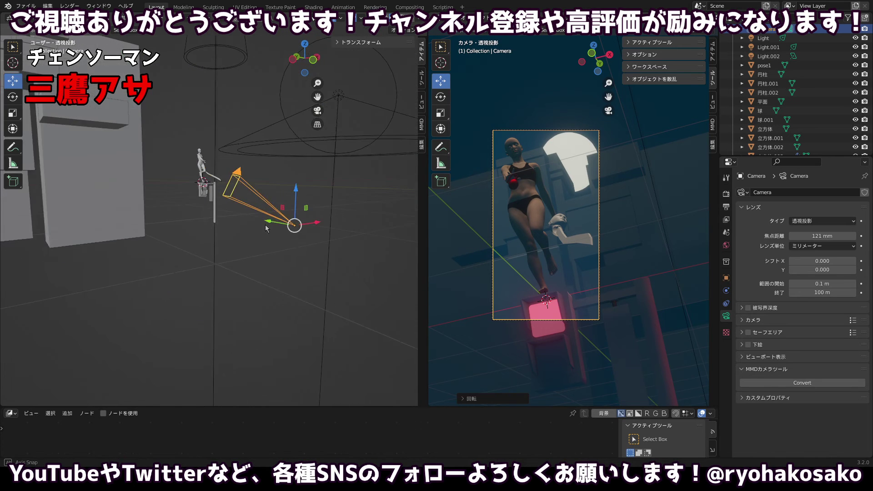
key(g)
key(z)
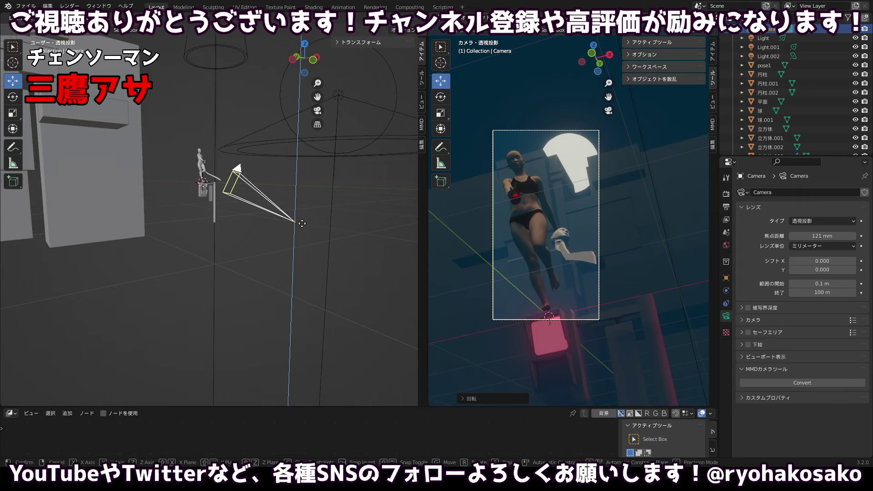
click(329, 216)
drag(343, 215, 358, 208)
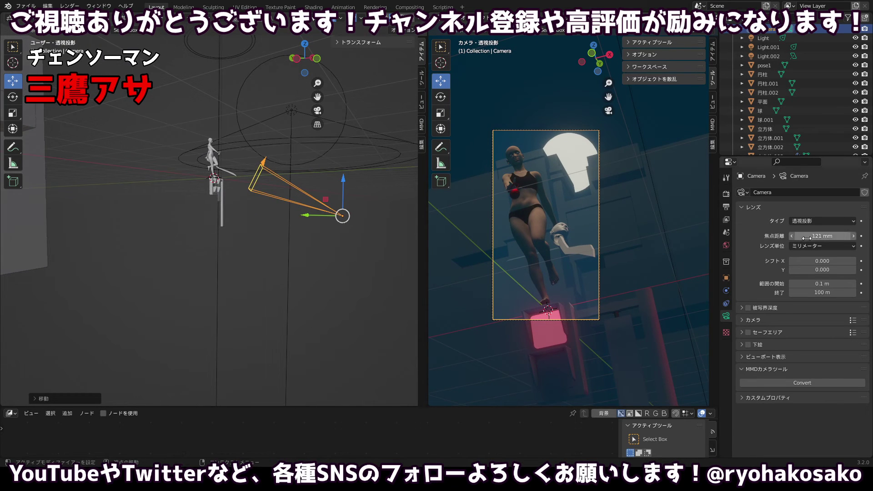
mouse_move(809, 237)
mouse_down()
mouse_move(828, 237)
mouse_move(798, 235)
mouse_move(808, 236)
mouse_up()
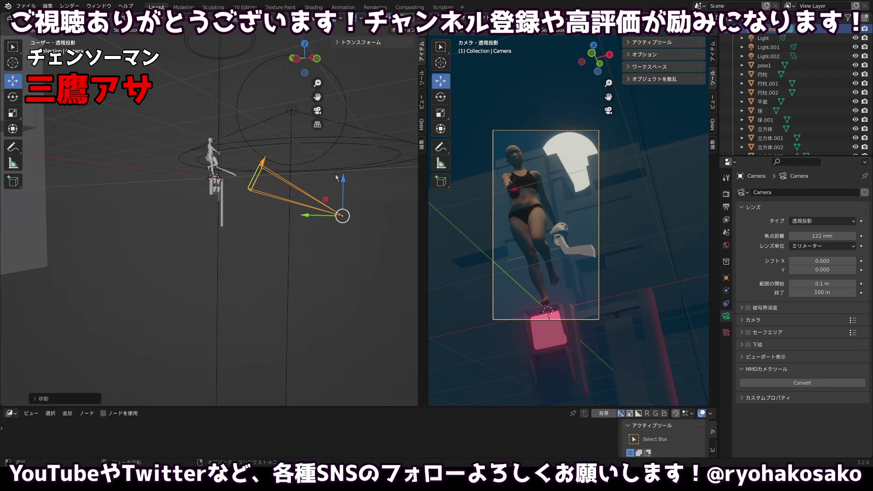
Move the sphere up along Z and sideways along X to the frame's upper corner, and scale it up.
click(573, 148)
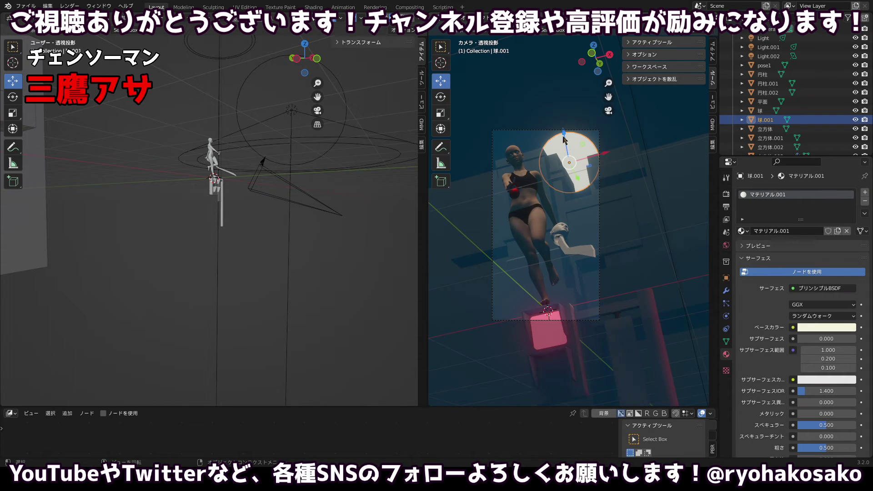
key(g)
key(z)
click(564, 114)
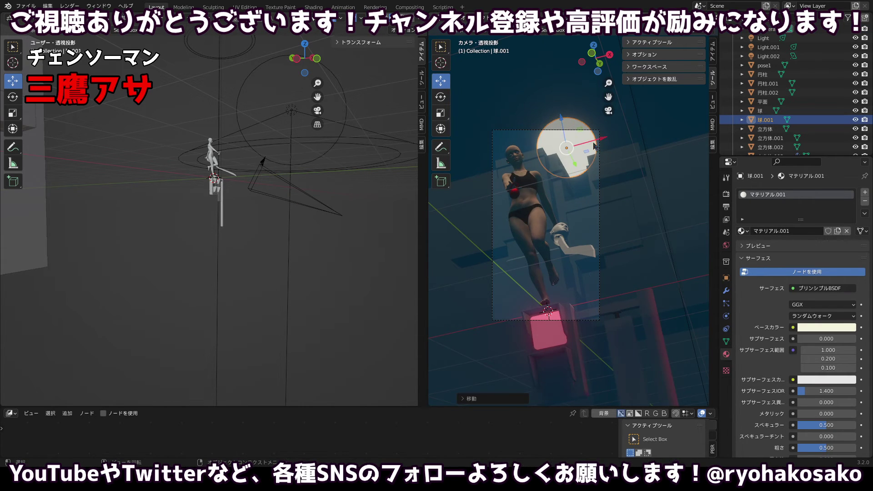
key(g)
key(x)
click(607, 141)
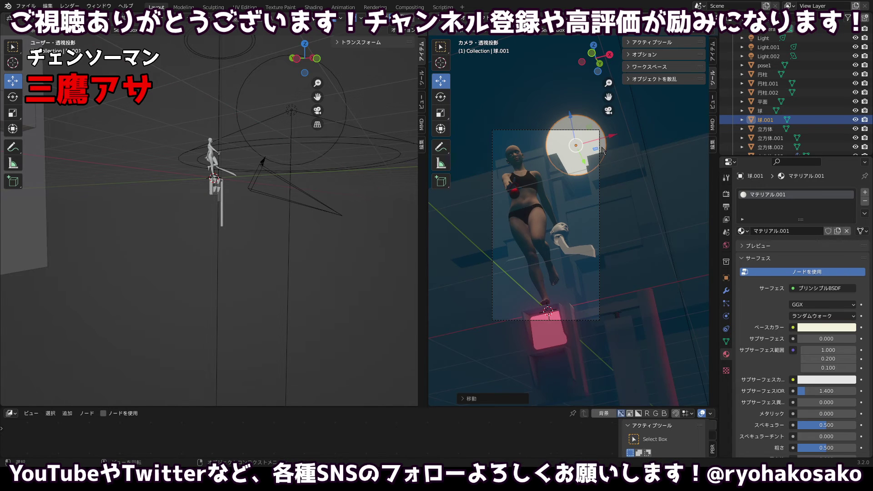
key(s)
click(607, 154)
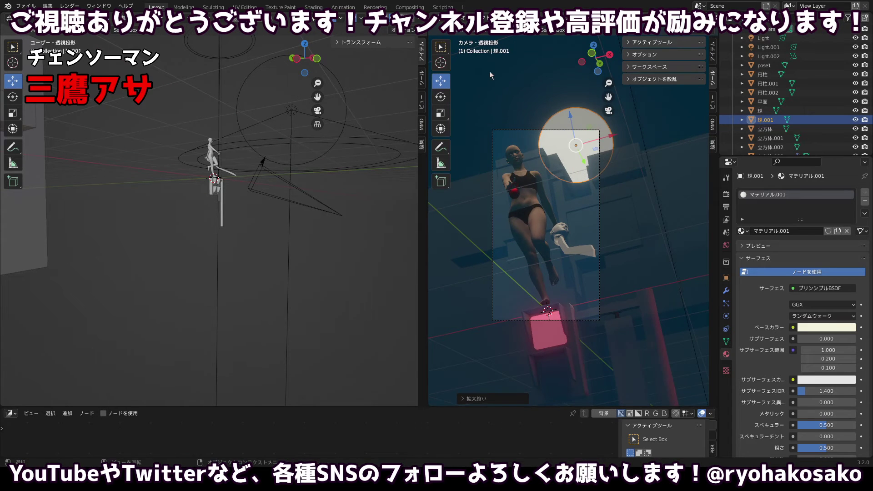
click(488, 69)
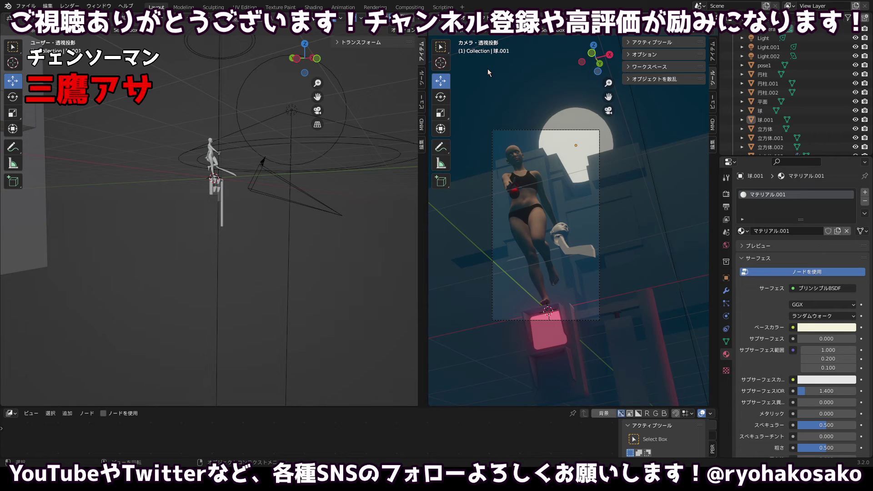
Render the scene as an image from the camera.
click(69, 5)
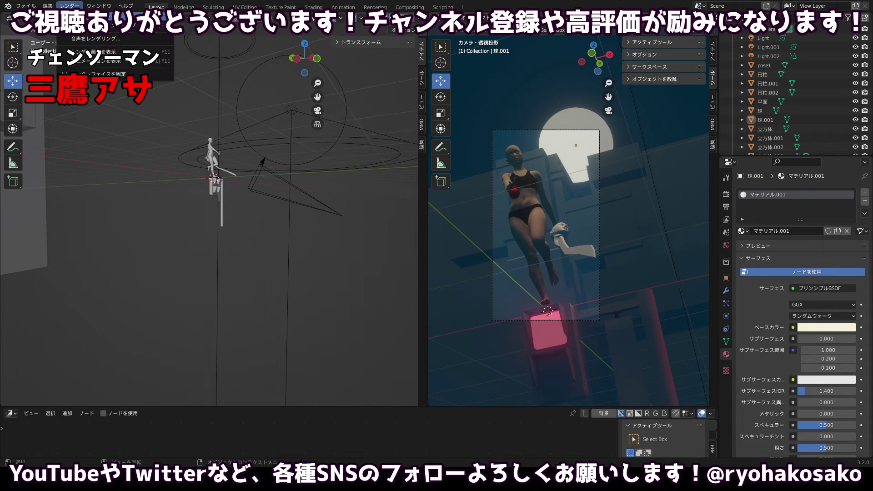
click(91, 17)
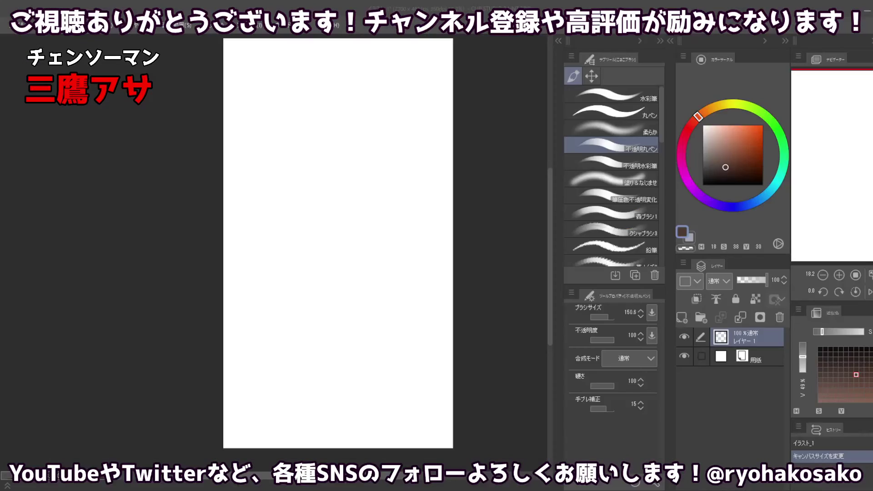
Switch to Clip Studio Paint, choose the 丸ペン brush at size 23.4, and try short test strokes on レイヤー 1, undoing them.
click(610, 111)
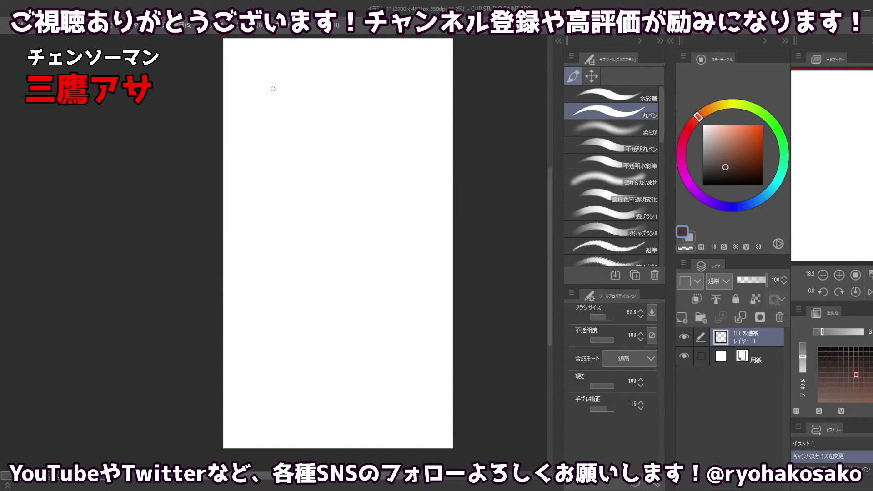
key(])
drag(267, 84, 291, 128)
key(ctrl+z)
key(ctrl+z)
key(ctrl+z)
key(ctrl+z)
key(ctrl+z)
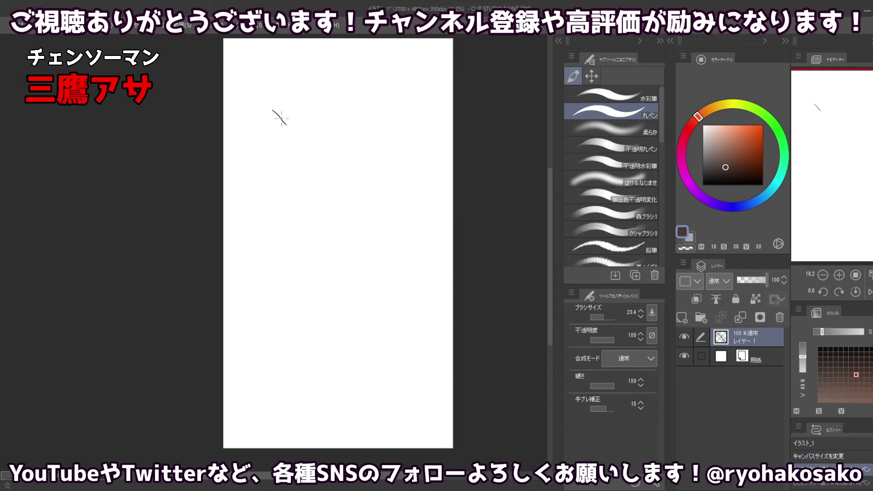
key(ctrl+z)
key(ctrl+z)
drag(340, 240, 408, 235)
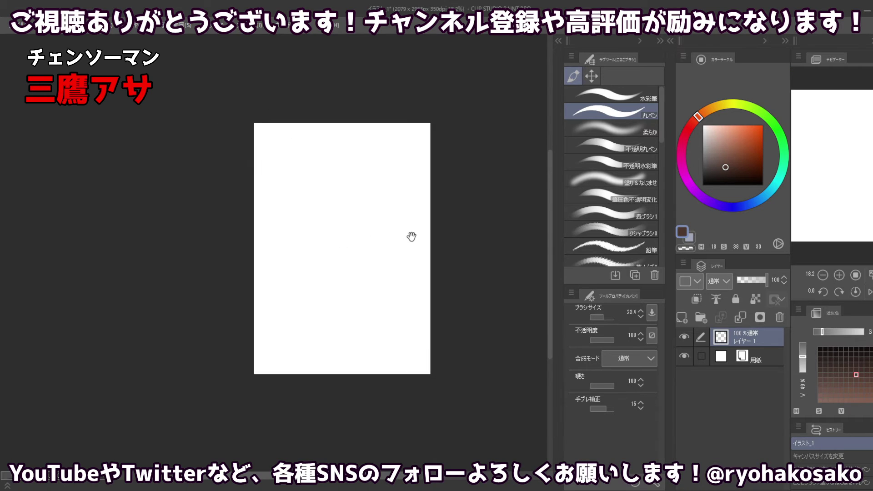
key(ctrl+y)
key(ctrl+y)
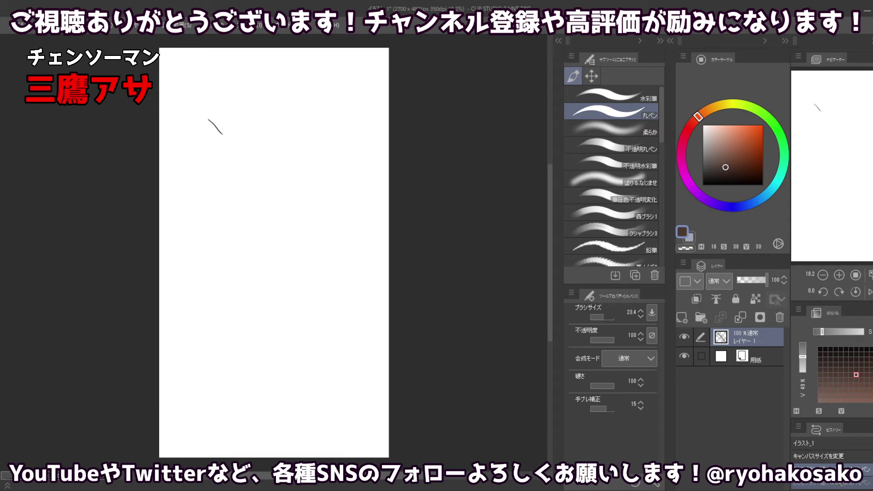
drag(271, 184, 322, 173)
drag(323, 174, 333, 178)
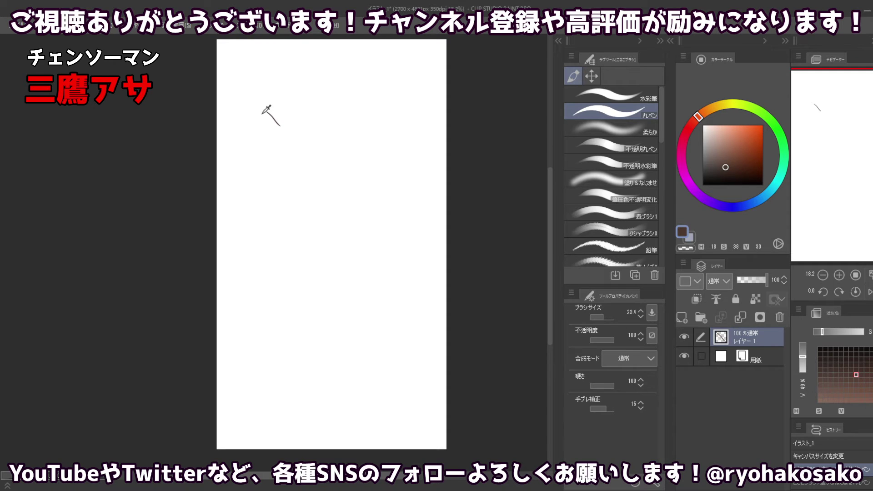
Enlarge the 丸ペン brush, sketch a short face line with it, and undo that line.
key(c)
mouse_move(267, 104)
ctrl+alt+mouse_down()
mouse_move(277, 125)
mouse_move(266, 102)
mouse_move(268, 109)
ctrl+alt+mouse_up()
key(c)
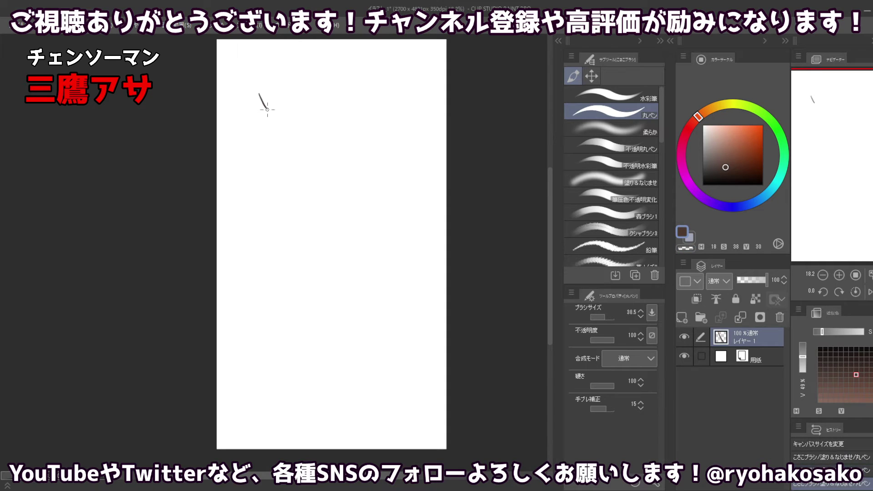
key(ctrl+z)
key(ctrl+y)
key(ctrl+z)
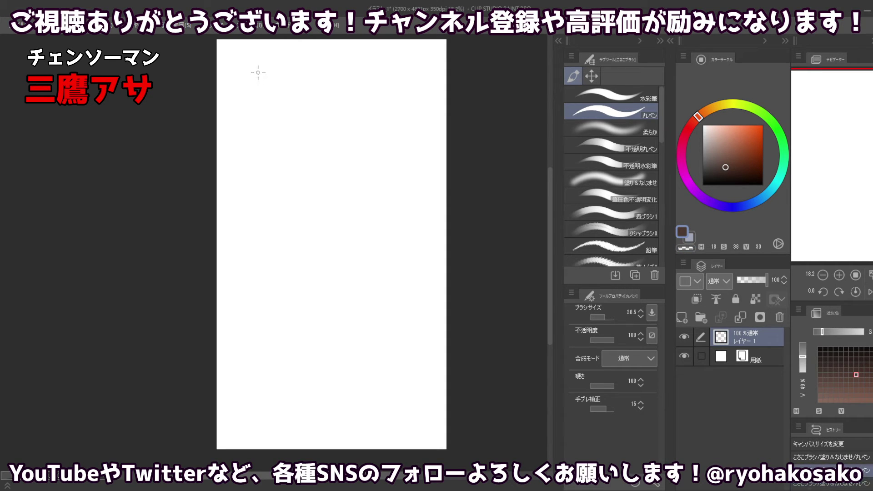
mouse_move(274, 121)
mouse_down()
mouse_move(260, 95)
mouse_move(270, 123)
mouse_move(301, 121)
mouse_move(314, 146)
mouse_move(316, 158)
mouse_move(282, 170)
mouse_move(280, 158)
mouse_move(307, 138)
mouse_up()
key(ctrl+z)
key(ctrl+z)
key(ctrl+z)
key(ctrl+z)
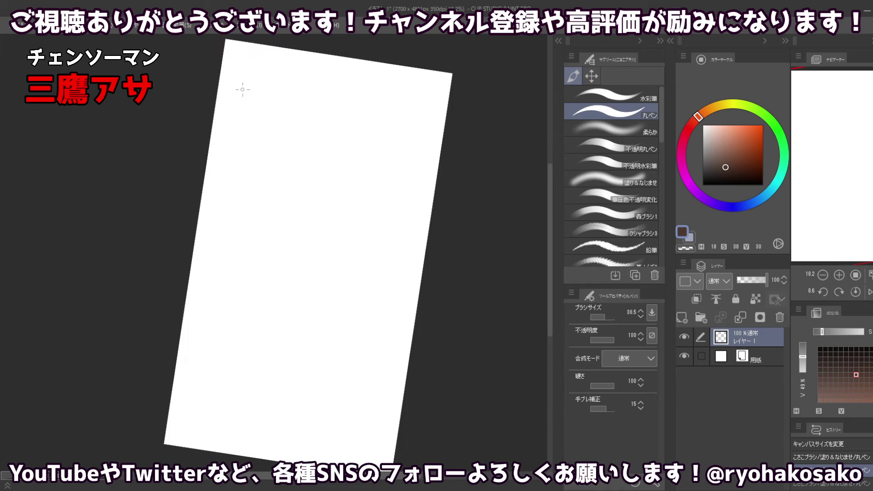
Sketch the curved chin line in the canvas's upper left area, redoing weak strokes and refining it with the transparent colour.
mouse_move(251, 85)
mouse_down()
mouse_move(274, 130)
mouse_move(265, 117)
mouse_move(273, 126)
mouse_move(283, 109)
mouse_move(272, 125)
mouse_move(248, 112)
mouse_move(269, 125)
mouse_up()
key(ctrl+z)
key(ctrl+z)
key(ctrl+z)
key(ctrl+z)
key(ctrl+z)
key(ctrl+z)
key(ctrl+z)
key(ctrl+z)
key(ctrl+z)
key(c)
key(c)
key(ctrl+z)
key(ctrl+y)
key(ctrl+z)
key(ctrl+z)
key(ctrl+z)
key(c)
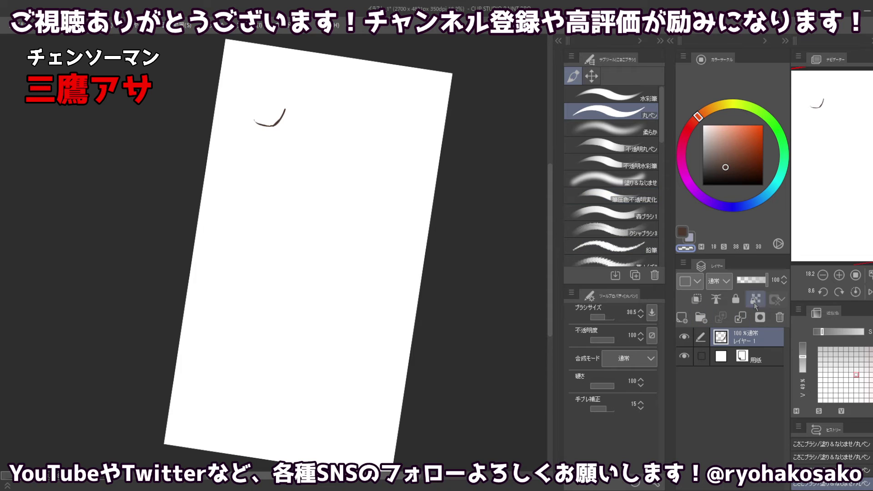
Reset the canvas rotation and rotate the chin line slightly clockwise with a transform.
click(856, 291)
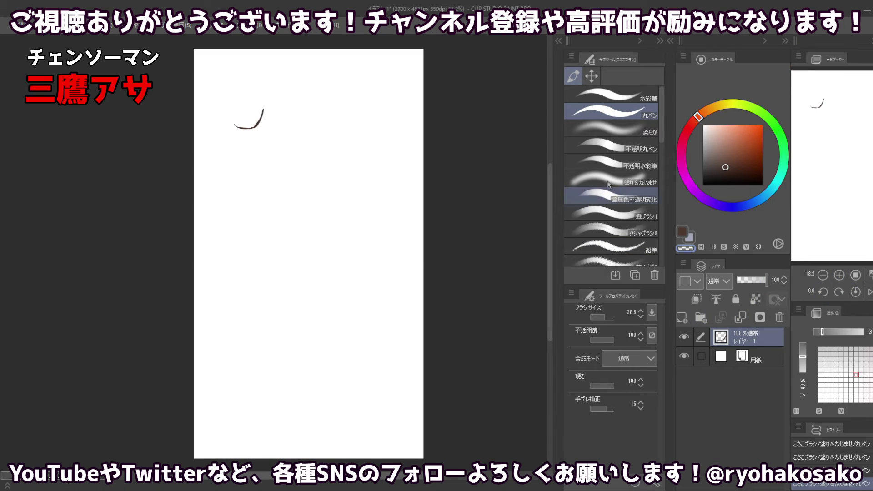
mouse_move(367, 147)
mouse_down()
mouse_move(397, 149)
mouse_move(388, 150)
mouse_move(385, 139)
mouse_up()
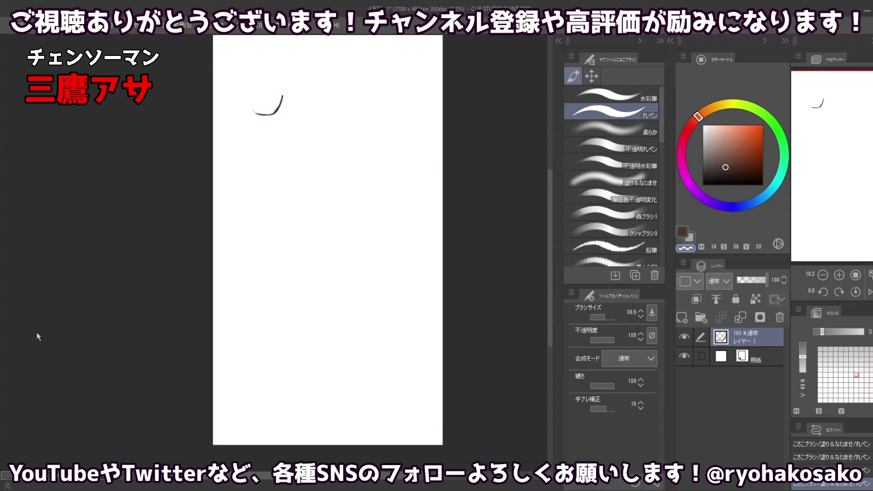
key(ctrl+t)
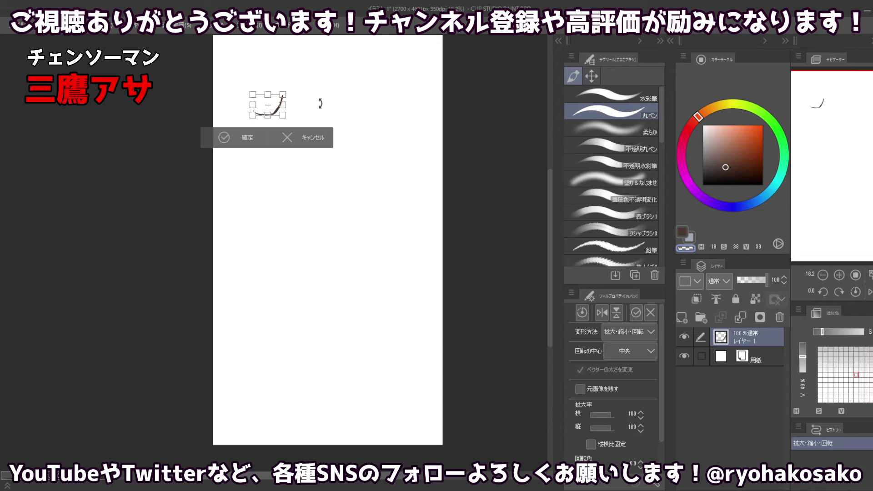
drag(315, 93, 314, 95)
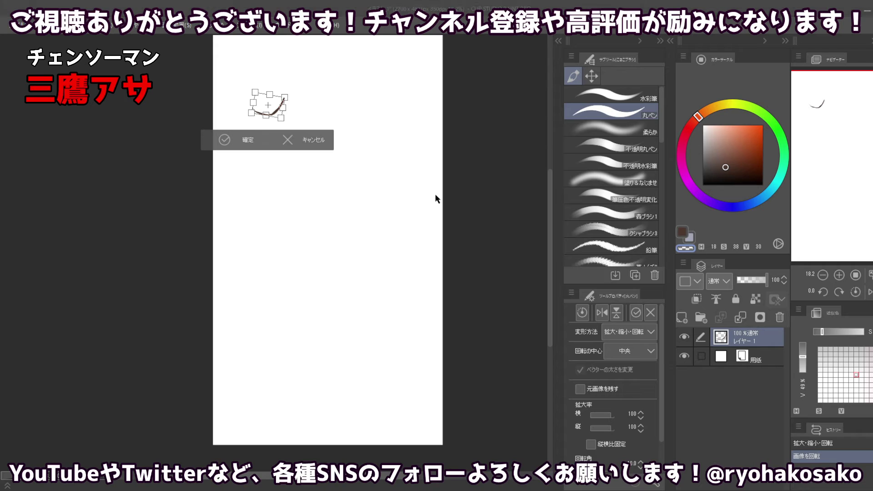
key(Return)
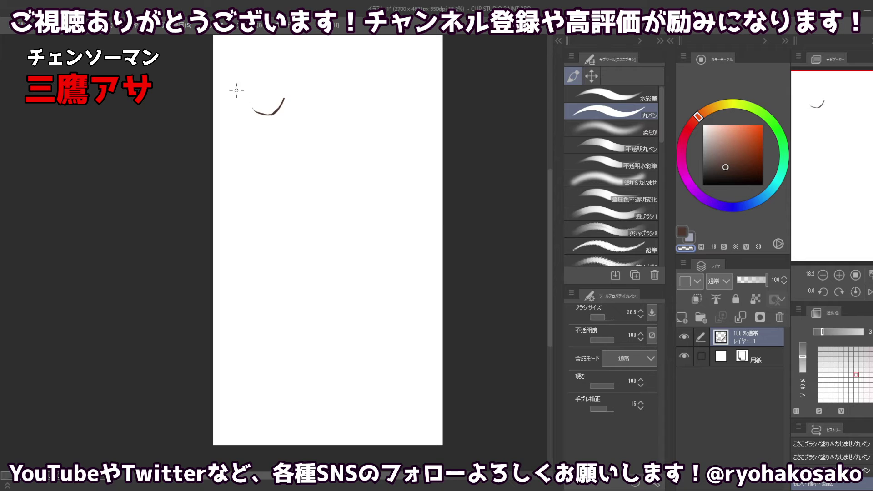
Extend the chin line upward into both cheeks, redrawing strokes until the jaw forms a U shape.
mouse_move(244, 94)
mouse_down()
mouse_move(282, 98)
mouse_move(249, 107)
mouse_move(283, 86)
mouse_move(283, 95)
mouse_move(282, 84)
mouse_move(283, 108)
mouse_move(284, 104)
mouse_up()
key(ctrl+z)
key(ctrl+z)
key(ctrl+z)
key(ctrl+z)
key(ctrl+z)
key(ctrl+z)
key(ctrl+z)
key(c)
key(c)
drag(236, 74, 253, 108)
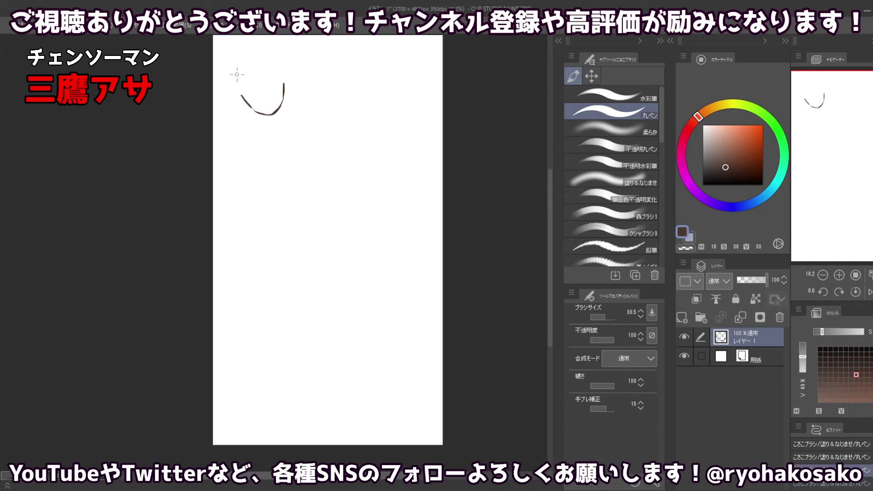
Sketch the sides and crown of the head above the jaw to form an oval, redoing unsatisfactory strokes.
key(ctrl+z)
key(ctrl+z)
key(ctrl+z)
mouse_move(258, 62)
mouse_down()
mouse_move(236, 87)
mouse_move(242, 93)
mouse_move(238, 82)
mouse_move(284, 89)
mouse_move(256, 61)
mouse_move(237, 74)
mouse_move(263, 61)
mouse_move(246, 63)
mouse_move(280, 70)
mouse_move(272, 62)
mouse_move(281, 72)
mouse_move(269, 67)
mouse_up()
key(ctrl+z)
key(ctrl+z)
key(ctrl+z)
key(ctrl+z)
key(ctrl+z)
key(ctrl+z)
key(ctrl+z)
key(ctrl+z)
key(ctrl+z)
key(ctrl+z)
Clean the crown of the head with the transparent colour and redraw its outline at brush size 45.7.
key(c)
key(bracketright)
key(bracketright)
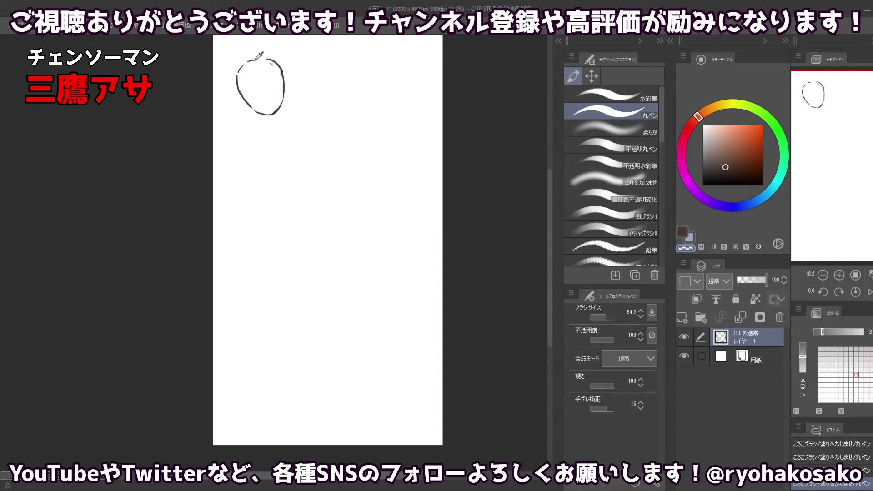
key(bracketleft)
key(c)
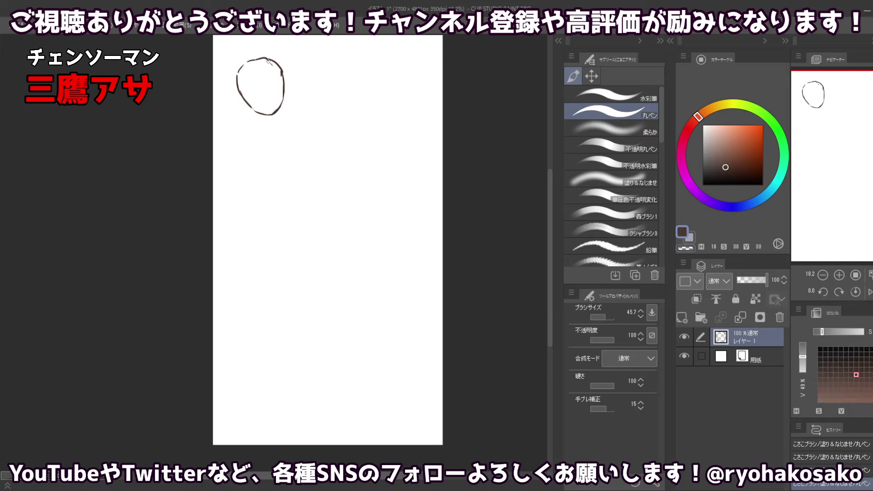
key(ctrl+z)
drag(268, 59, 238, 73)
key(ctrl+z)
Sketch two short neck lines below the head and trim the front one with the transparent colour.
mouse_move(266, 113)
mouse_down()
mouse_move(269, 123)
mouse_move(286, 119)
mouse_up()
drag(284, 77, 288, 89)
key(ctrl+z)
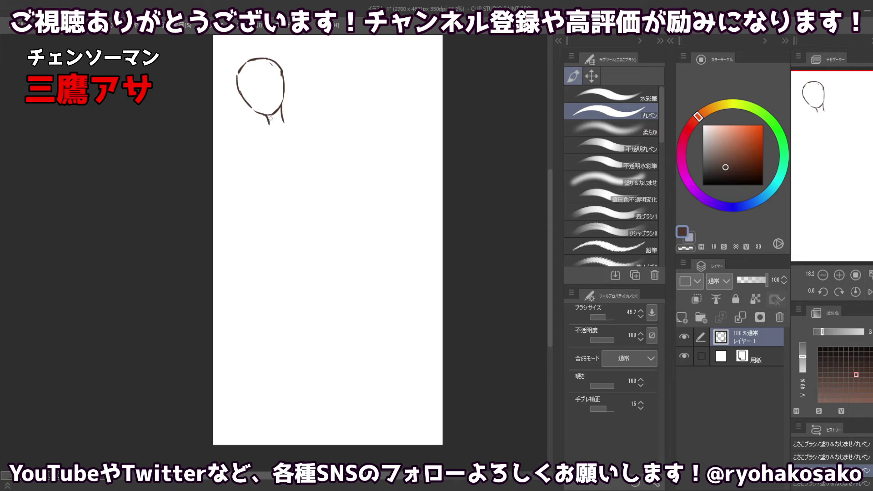
key(c)
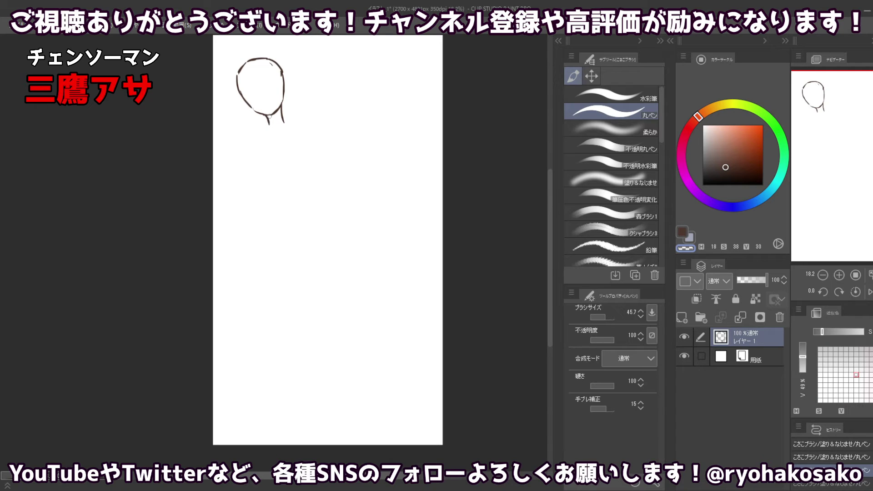
drag(268, 120, 264, 117)
key(c)
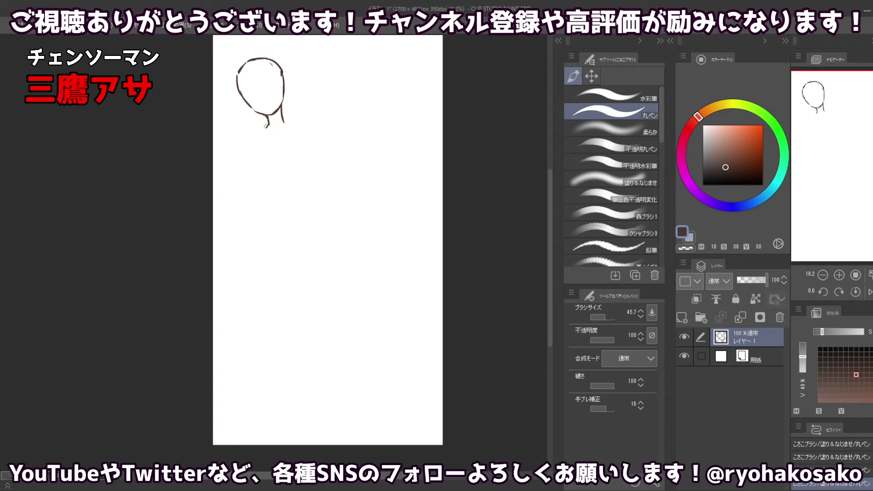
Compare the front neck line with undo and redo, and redraw it straighter and slightly longer.
key(ctrl+z)
key(ctrl+z)
key(ctrl+y)
key(ctrl+y)
key(ctrl+z)
key(ctrl+z)
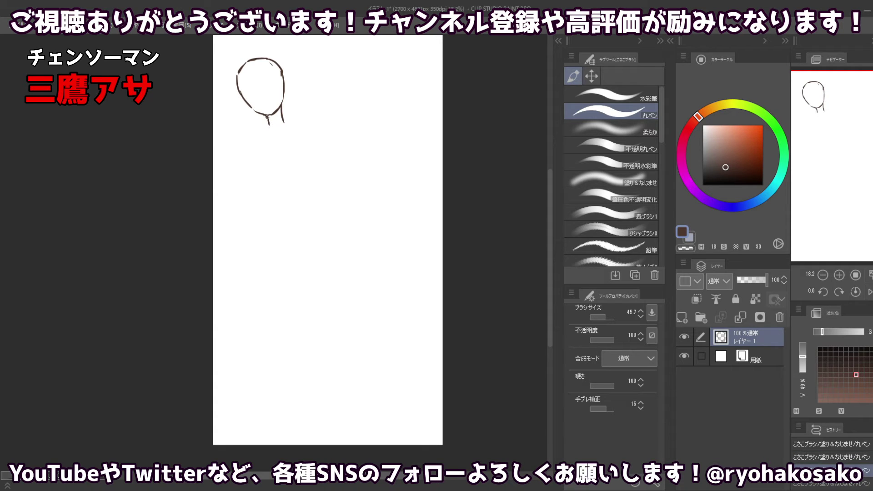
key(ctrl+y)
key(ctrl+y)
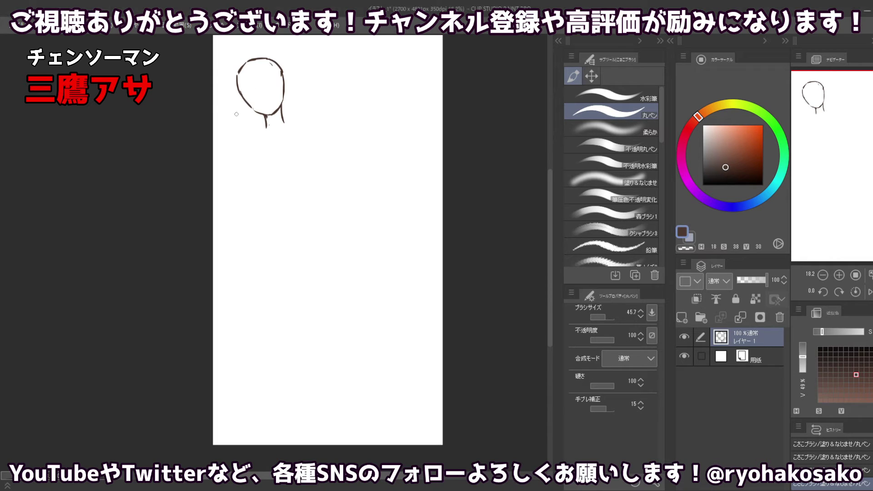
Trim the front neck line with the transparent colour to make it thinner.
scroll(254, 120, up, 2)
drag(282, 144, 289, 248)
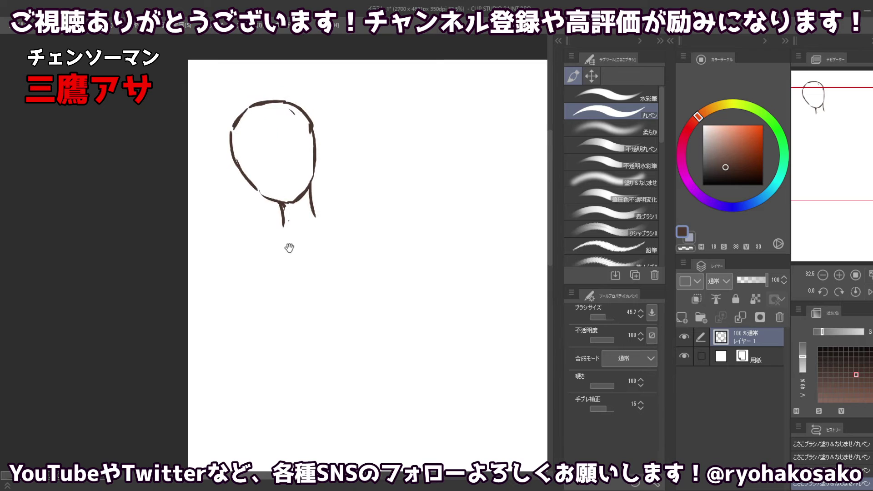
key(c)
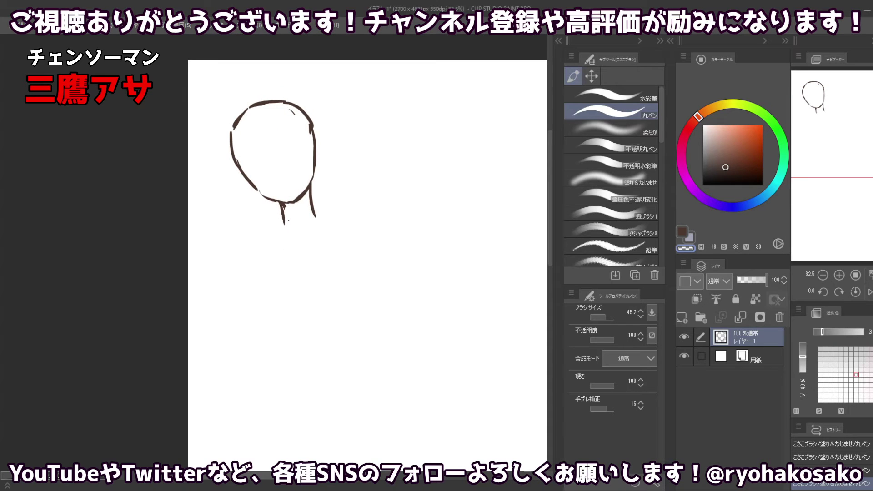
key(c)
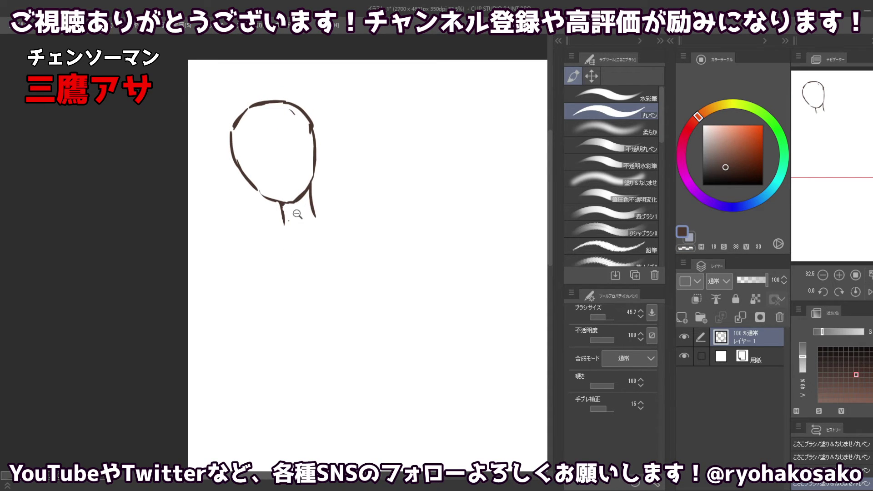
Sketch a short shoulder line in front of the neck's base, undoing and repeating strokes.
alt+click(298, 215)
drag(288, 222, 263, 224)
key(ctrl+z)
mouse_move(262, 224)
mouse_down()
mouse_move(253, 225)
mouse_move(265, 223)
mouse_up()
key(ctrl+z)
key(ctrl+z)
key(ctrl+z)
mouse_move(263, 223)
mouse_down()
mouse_move(254, 225)
mouse_move(357, 209)
mouse_move(349, 214)
mouse_move(366, 223)
mouse_move(354, 217)
mouse_up()
key(ctrl+z)
key(ctrl+z)
Reduce the brush size to 31.7 and sketch the shoulder behind the neck, curving down into the upper arm.
key([)
key(ctrl+z)
key(ctrl+z)
key(ctrl+z)
key(ctrl+z)
key(ctrl+z)
key(ctrl+z)
key(ctrl+z)
key(ctrl+z)
key(ctrl+z)
key(ctrl+z)
key(ctrl+z)
key(ctrl+z)
drag(357, 221, 366, 239)
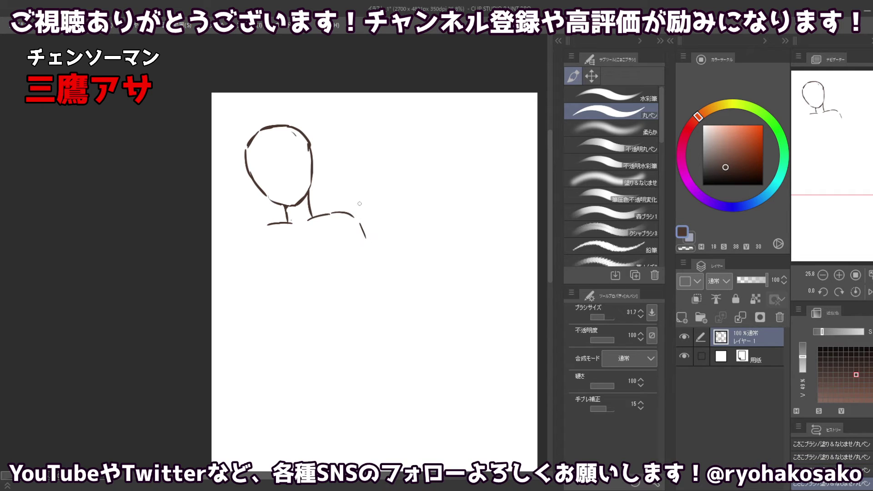
key(ctrl+z)
drag(346, 211, 369, 242)
scroll(357, 221, down, 2)
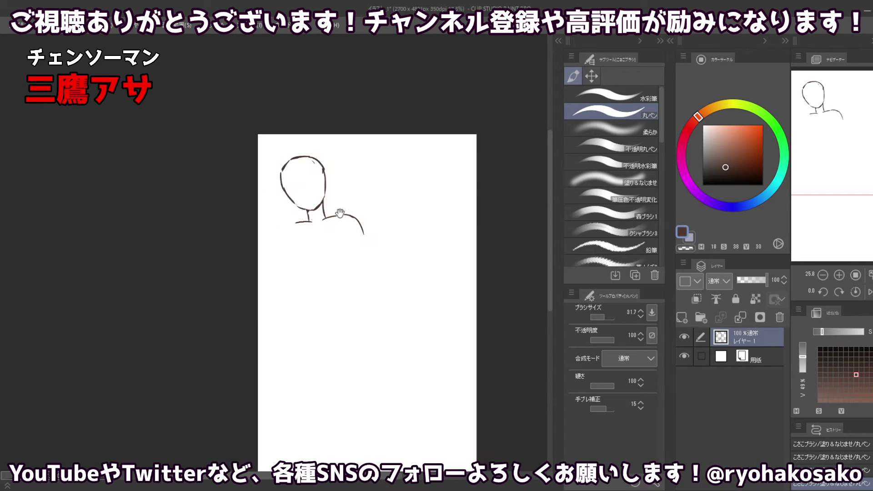
scroll(341, 216, up, 2)
Clean the front jaw line with the transparent colour and redraw it to close the gap near the chin.
key(c)
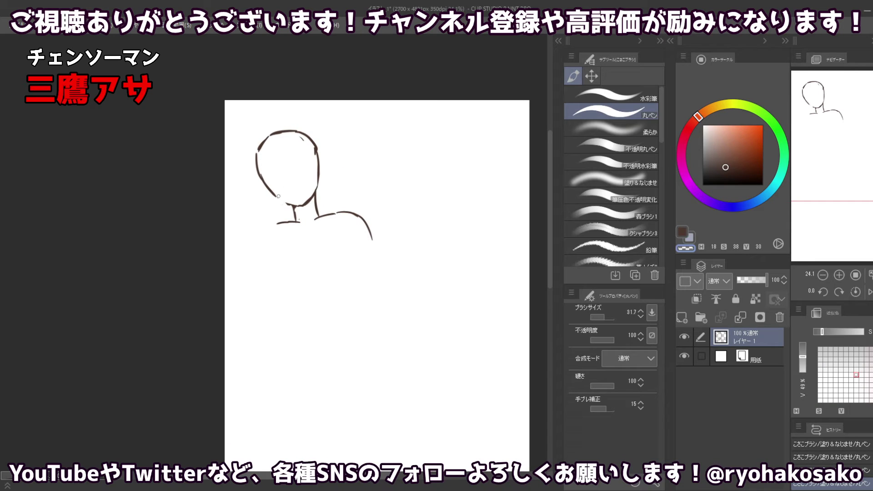
key(c)
key(ctrl+z)
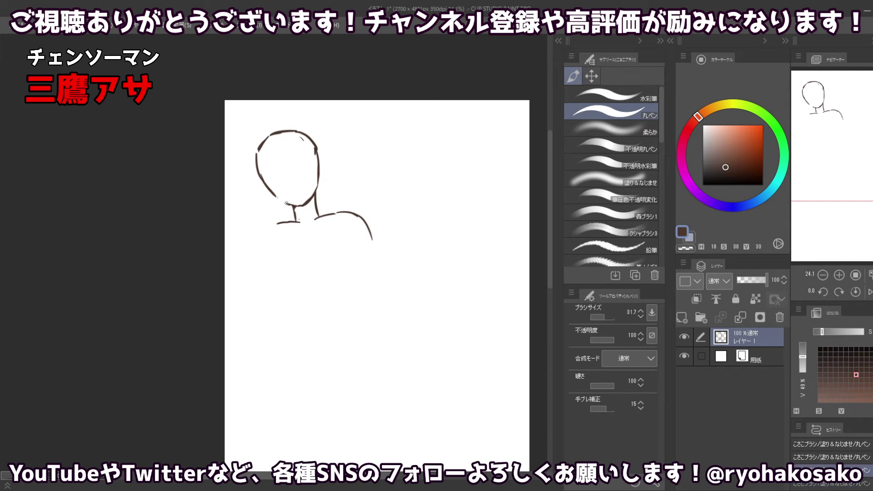
key(ctrl+y)
key(ctrl+z)
key(ctrl+y)
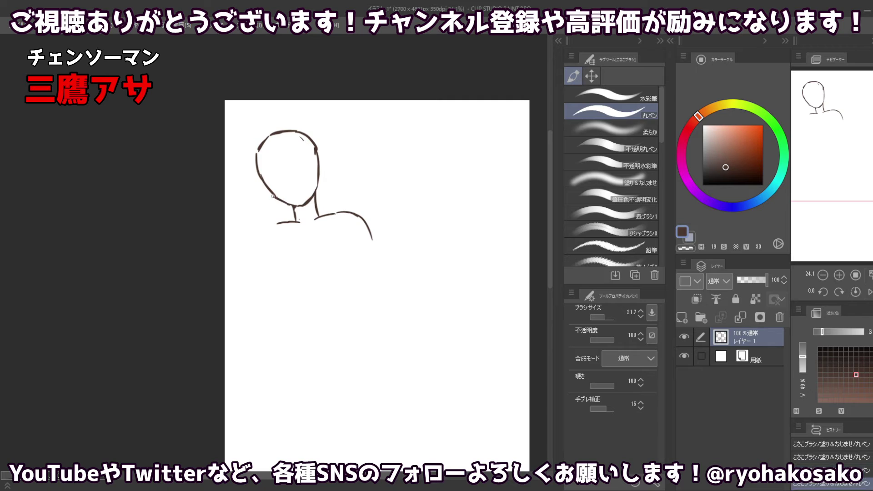
scroll(275, 195, down, 2)
scroll(308, 187, up, 1)
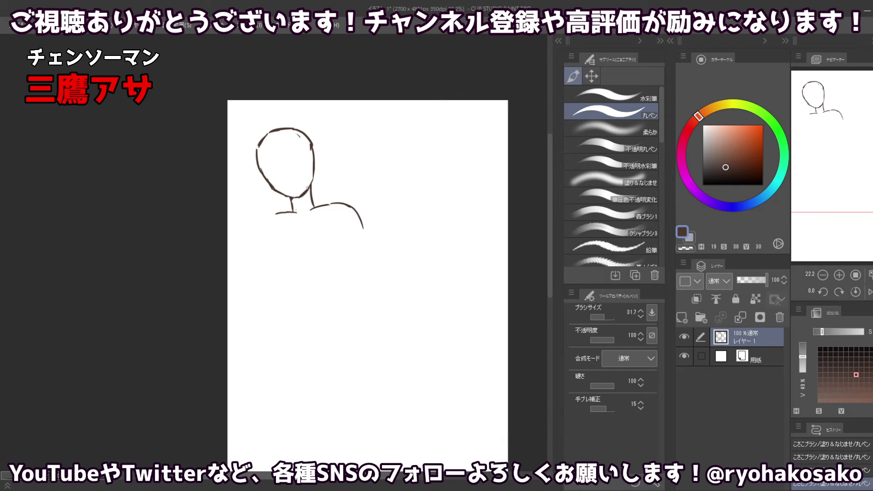
Erase the rear neck line where it meets the jaw and redraw it as a cleaner stroke.
key(c)
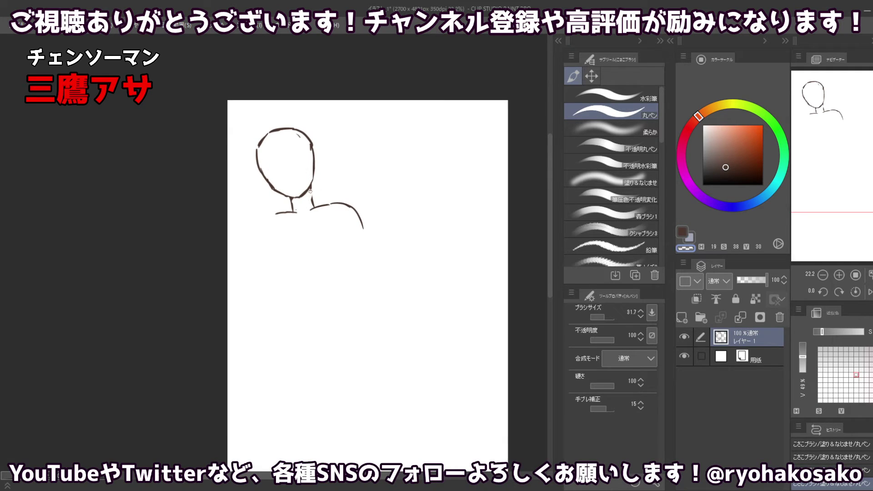
key(c)
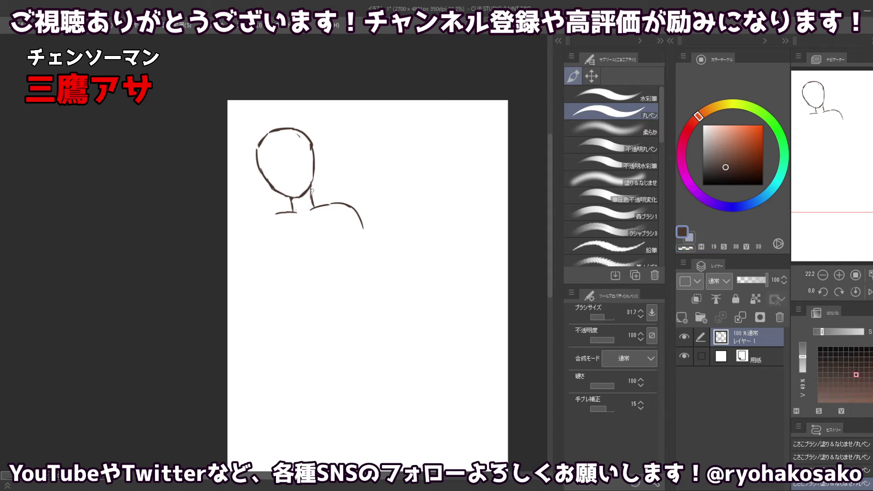
drag(313, 182, 311, 199)
Erase the shoulder line in front of the neck and replace it with a short diagonal stroke at brush size 32.0.
key(c)
mouse_move(274, 209)
mouse_down()
mouse_move(276, 217)
mouse_move(304, 218)
mouse_move(287, 216)
mouse_up()
key(bracketleft)
key(bracketleft)
key(bracketleft)
key(bracketleft)
key(bracketleft)
key(c)
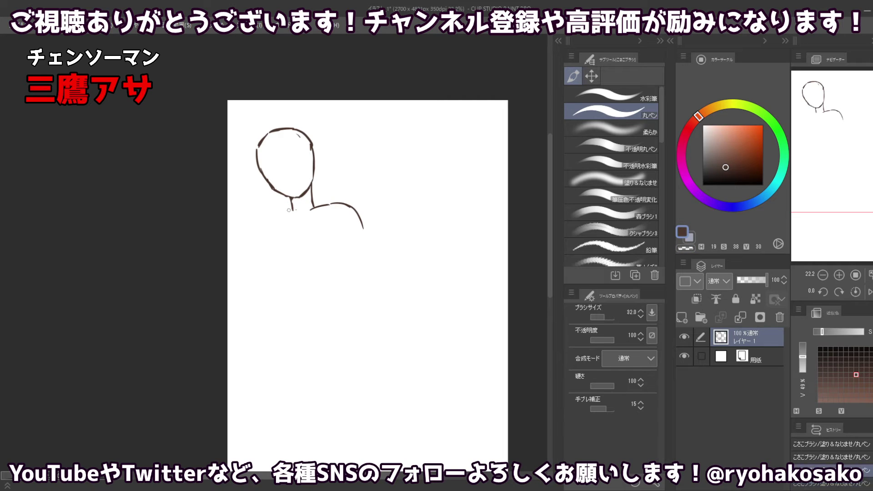
Erase the shoulder curve behind the neck using a larger brush with the transparent colour.
key(c)
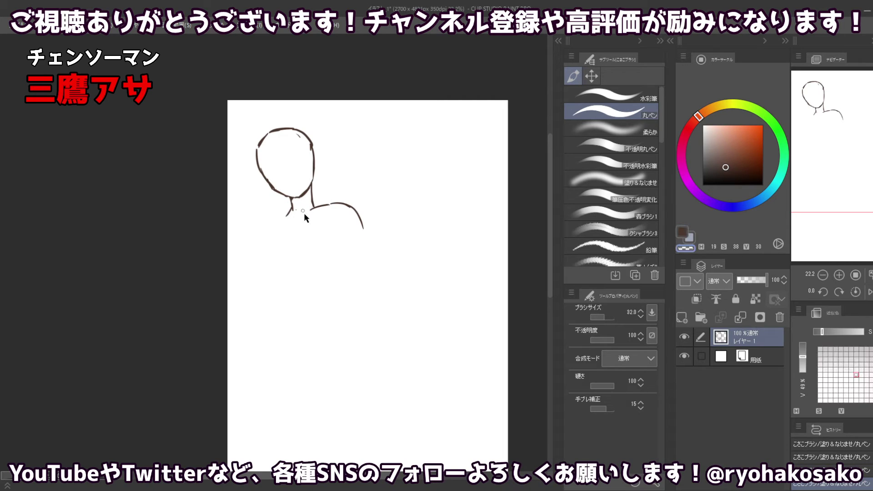
key(bracketright)
key(bracketright)
key(bracketright)
key(bracketright)
mouse_move(312, 209)
mouse_down()
mouse_move(354, 203)
mouse_move(363, 227)
mouse_up()
Redraw the shoulder line from the base of the neck toward the right in dark brown at brush size 49.0.
key(bracketleft)
key(bracketleft)
key(bracketleft)
key(c)
drag(314, 204, 337, 206)
key(ctrl+z)
key(ctrl+z)
key(ctrl+z)
click(322, 206)
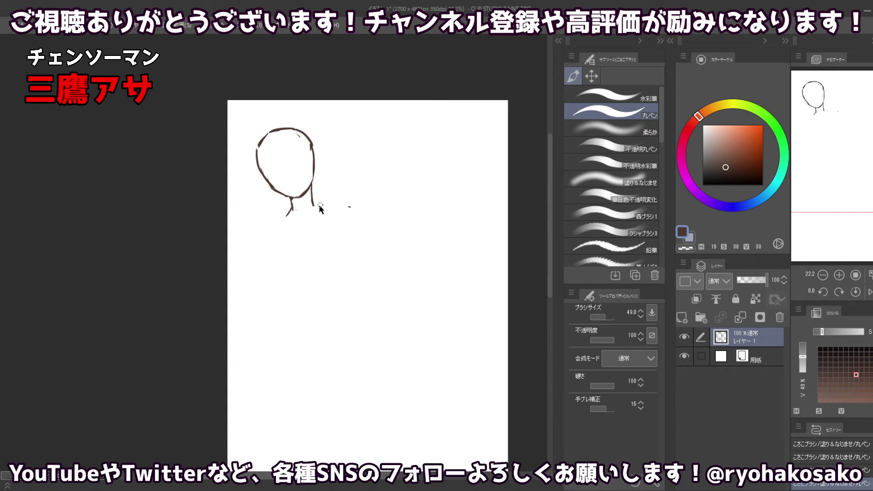
mouse_move(316, 202)
mouse_down()
mouse_move(356, 202)
mouse_move(327, 205)
mouse_move(337, 205)
mouse_up()
key(ctrl+z)
key(ctrl+z)
Draw the short curved strokes that round off the outer end of the right shoulder.
mouse_move(343, 205)
mouse_down()
mouse_move(354, 207)
mouse_move(335, 207)
mouse_move(368, 216)
mouse_move(344, 206)
mouse_move(351, 208)
mouse_up()
key(ctrl+z)
key(ctrl+z)
key(ctrl+z)
key(ctrl+z)
mouse_move(353, 213)
mouse_down()
mouse_move(358, 223)
mouse_move(352, 209)
mouse_move(359, 215)
mouse_up()
key(ctrl+z)
key(ctrl+z)
mouse_move(281, 213)
mouse_down()
mouse_move(254, 220)
mouse_move(272, 218)
mouse_move(257, 230)
mouse_move(259, 250)
mouse_up()
key(ctrl+z)
key(ctrl+z)
key(ctrl+z)
key(ctrl+z)
key(ctrl+z)
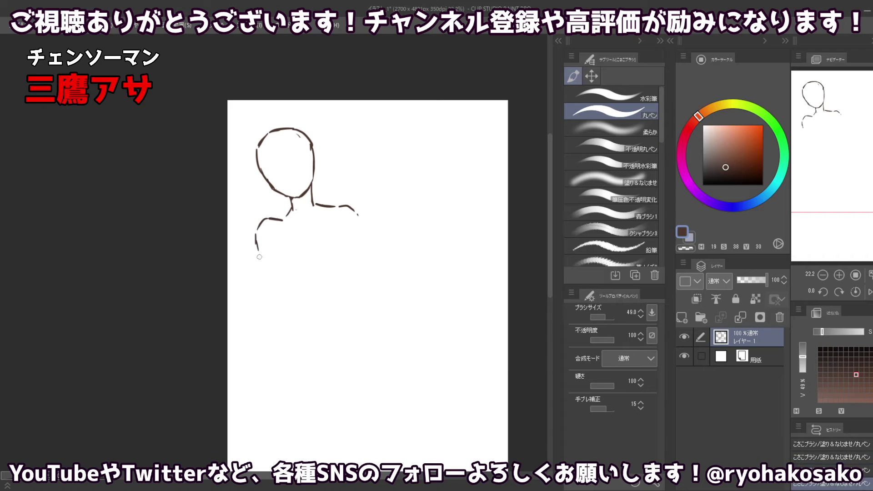
key(ctrl+z)
key(ctrl+z)
key(ctrl+z)
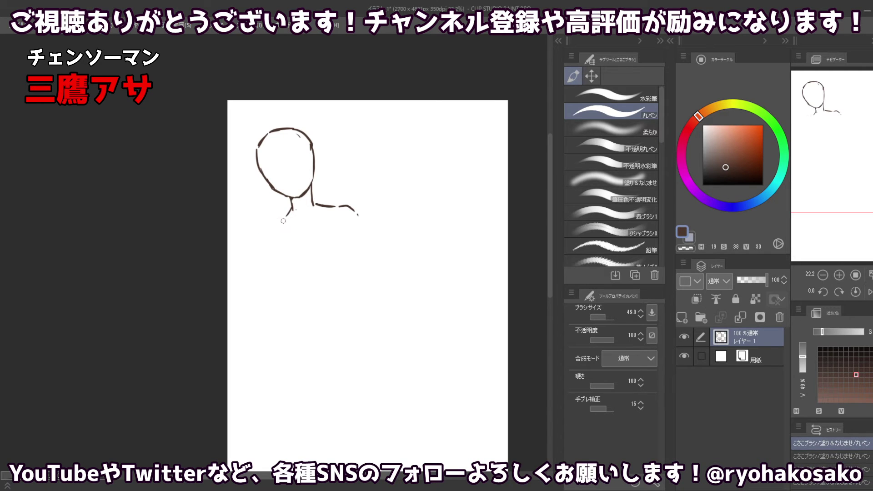
Draw the left shoulder line outward from the neck and remove the trial upper-arm strokes beneath it.
mouse_move(285, 220)
mouse_down()
mouse_move(260, 226)
mouse_move(275, 219)
mouse_move(264, 218)
mouse_move(258, 253)
mouse_up()
key(ctrl+z)
scroll(304, 213, down, 2)
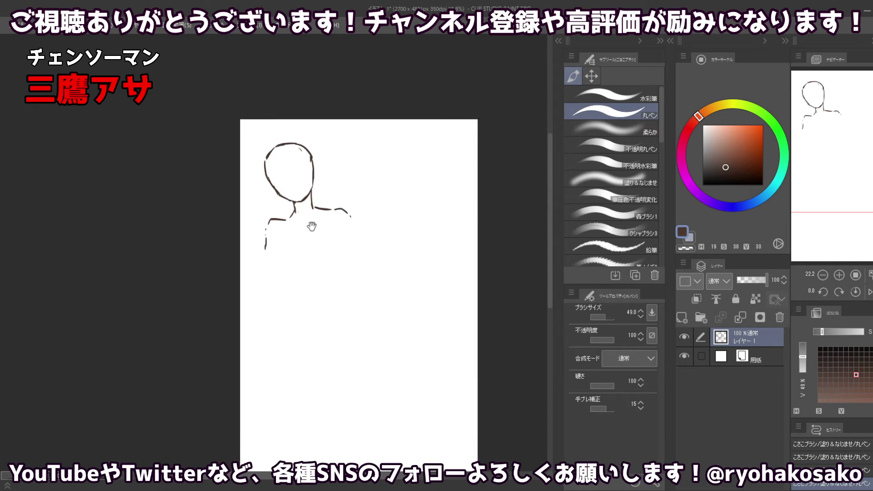
drag(311, 226, 302, 152)
drag(291, 190, 290, 188)
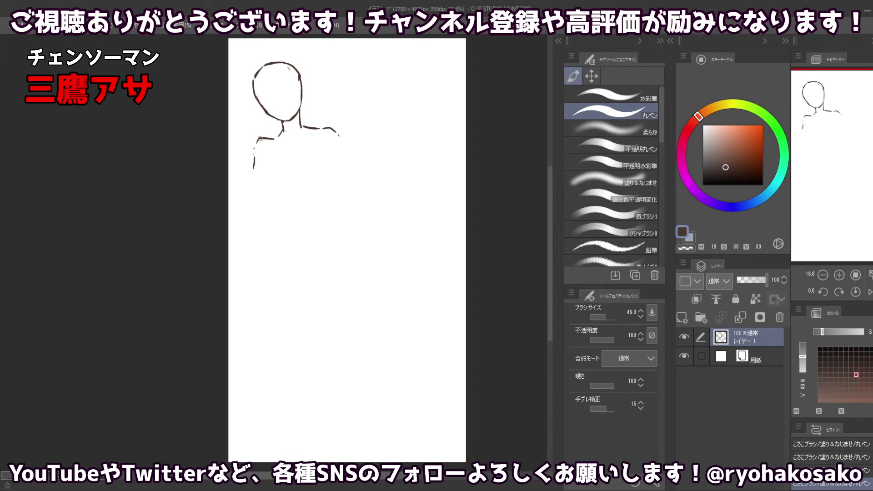
alt+click(246, 140)
mouse_move(253, 166)
mouse_down()
mouse_move(256, 140)
mouse_move(255, 168)
mouse_up()
alt+click(262, 140)
alt+click(260, 140)
key(c)
key(ctrl+z)
key(ctrl+z)
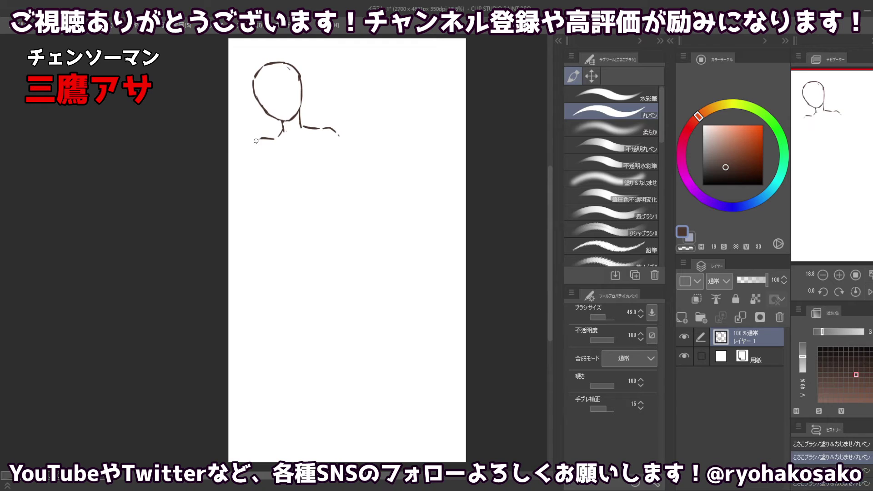
Draw the rounded left shoulder end and a slanted torso line running down from it toward the waist.
mouse_move(259, 140)
mouse_down()
mouse_move(256, 163)
mouse_move(255, 154)
mouse_move(272, 196)
mouse_up()
key(ctrl+z)
key(ctrl+z)
key(ctrl+z)
key(ctrl+z)
drag(258, 160, 268, 186)
key(ctrl+z)
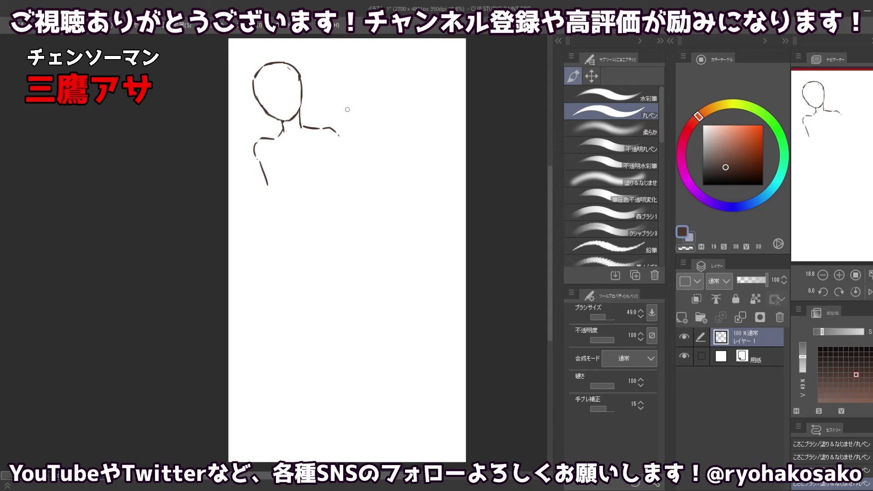
key(ctrl+z)
Draw the right side of the torso as a curve from the armpit over the chest to the waist.
mouse_move(325, 141)
mouse_down()
mouse_move(336, 154)
mouse_move(334, 190)
mouse_up()
key(ctrl+z)
key(ctrl+z)
key(ctrl+z)
click(325, 145)
key(ctrl+z)
key(ctrl+z)
Sketch a trial hip and upper thigh line on the left side of the figure below the waist.
drag(276, 209, 270, 238)
key(ctrl+z)
drag(270, 238, 269, 265)
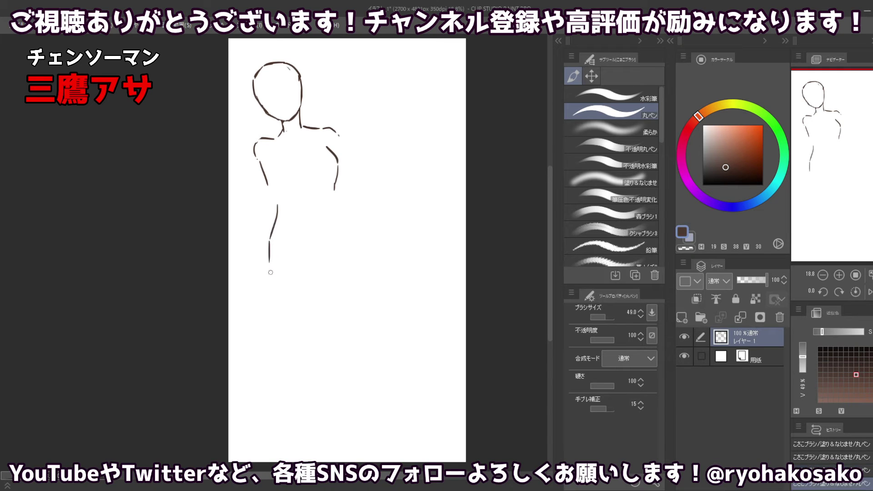
key(ctrl+z)
key(ctrl+z)
drag(277, 212, 275, 278)
Draw the right hip line flaring outward from the waist after several trial strokes.
drag(334, 210, 352, 241)
key(ctrl+z)
drag(349, 239, 355, 253)
key(ctrl+z)
key(ctrl+z)
drag(339, 199, 352, 249)
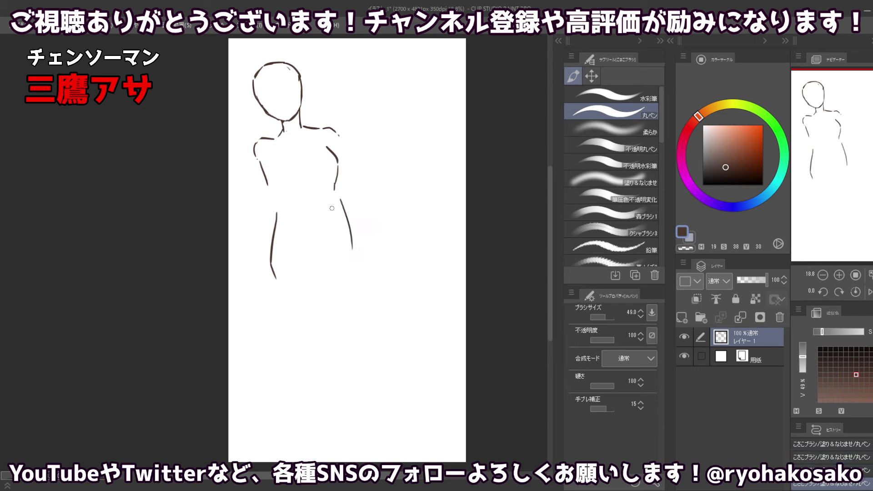
key(ctrl+z)
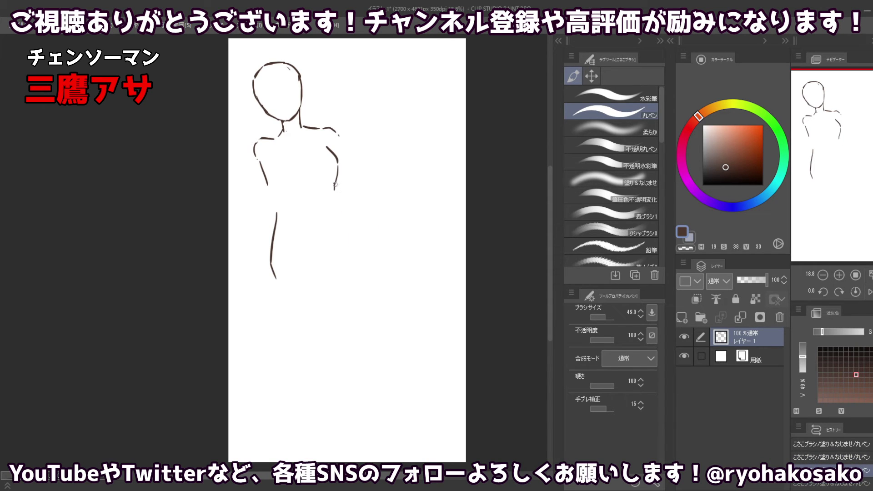
drag(335, 184, 347, 217)
key(ctrl+z)
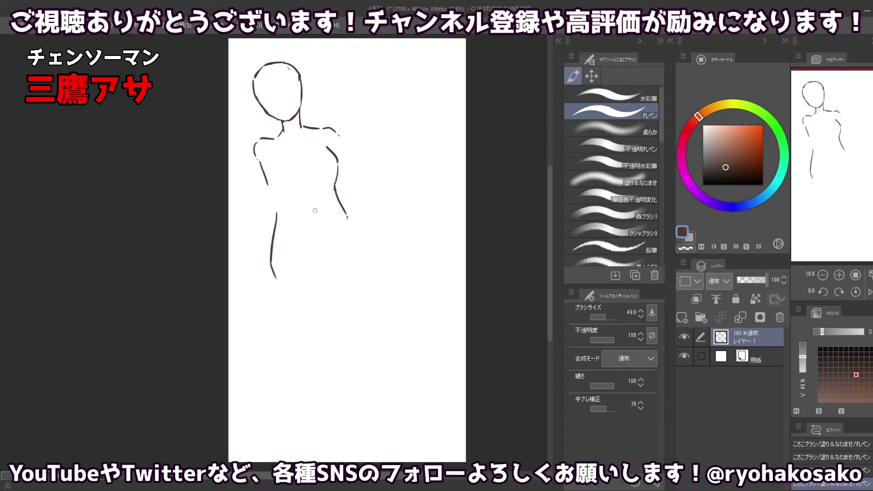
Erase the left hip line with the transparent colour and draw the right outer thigh line at brush size 40.8.
key(c)
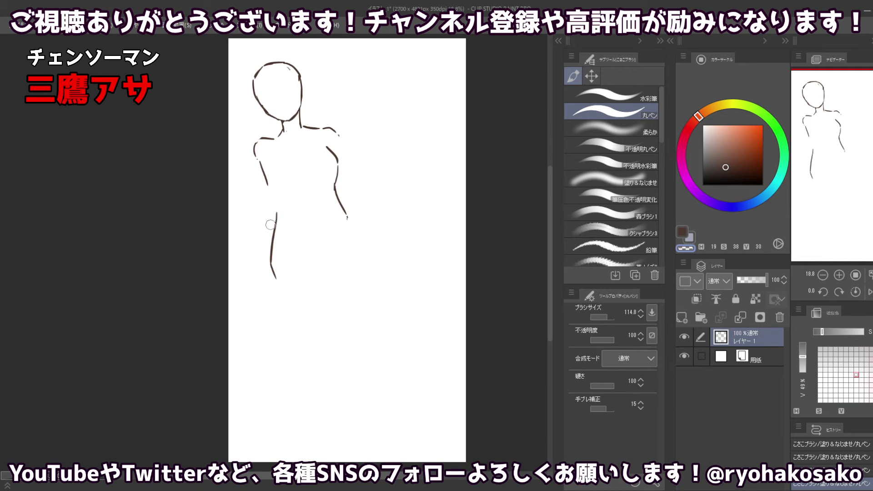
mouse_move(278, 209)
mouse_down()
mouse_move(270, 260)
mouse_move(271, 227)
mouse_move(279, 287)
mouse_up()
key(bracketleft)
key(bracketleft)
key(c)
mouse_move(344, 212)
mouse_down()
mouse_move(351, 271)
mouse_move(343, 296)
mouse_up()
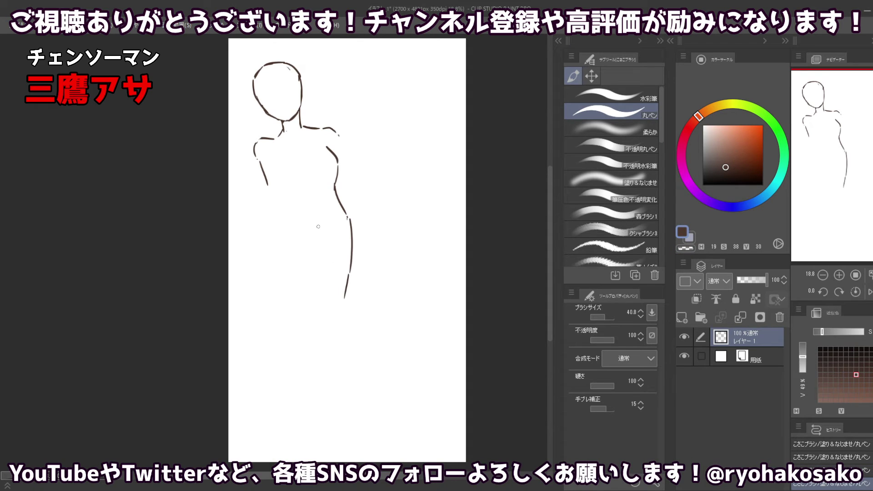
key(ctrl+z)
Draw a short, slightly curved stroke at the crotch to start the inner side of the right thigh.
drag(311, 228, 316, 276)
key(ctrl+z)
key(ctrl+z)
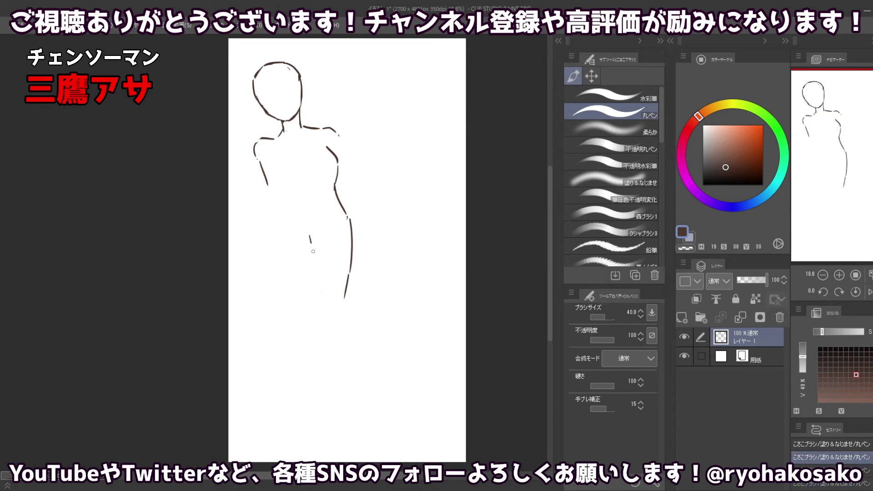
drag(313, 246, 318, 277)
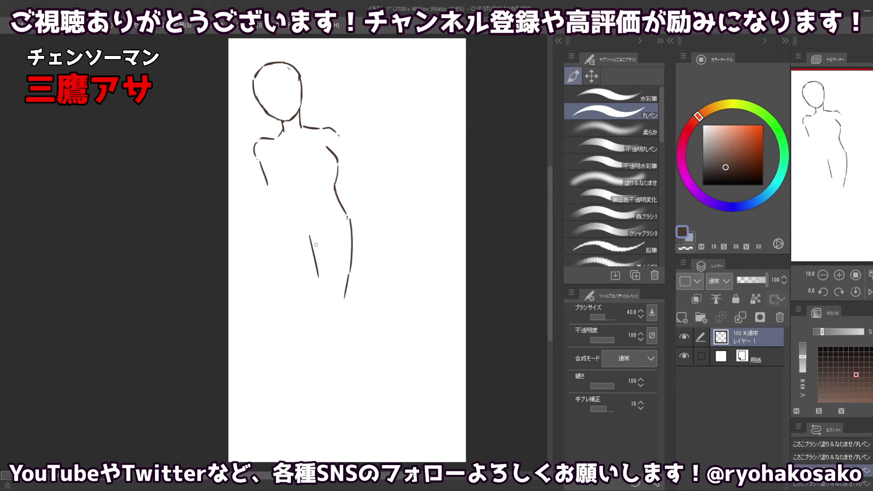
key(ctrl+z)
drag(307, 234, 309, 251)
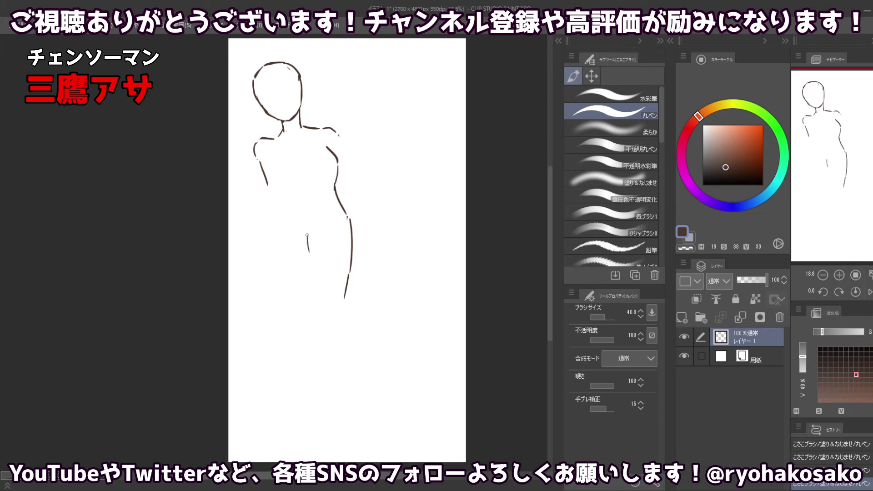
key(ctrl+z)
drag(309, 230, 313, 279)
key(ctrl+z)
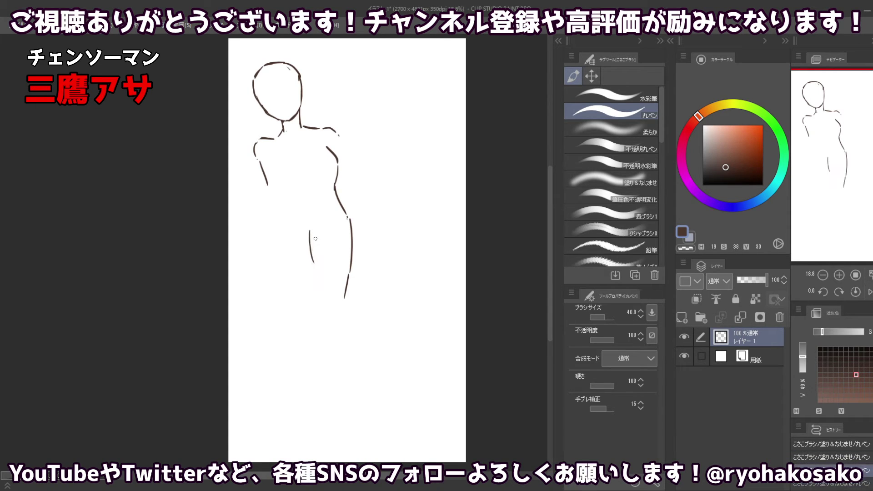
Draw the long inner line of the right thigh down to the knee and mark the knee's sides.
drag(314, 245, 320, 303)
key(ctrl+z)
key(ctrl+z)
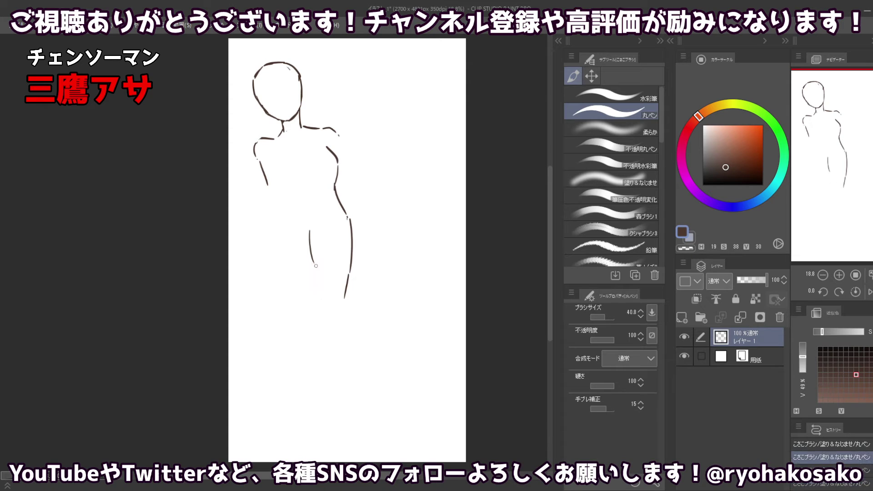
mouse_move(314, 245)
mouse_down()
mouse_move(318, 298)
mouse_move(342, 309)
mouse_move(323, 309)
mouse_up()
key(ctrl+z)
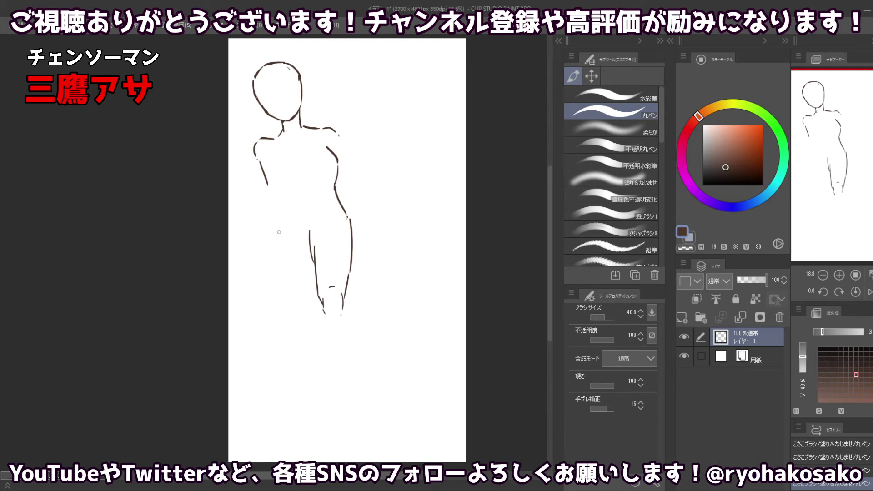
drag(274, 231, 291, 291)
key(ctrl+z)
key(ctrl+z)
drag(273, 250, 297, 308)
key(ctrl+z)
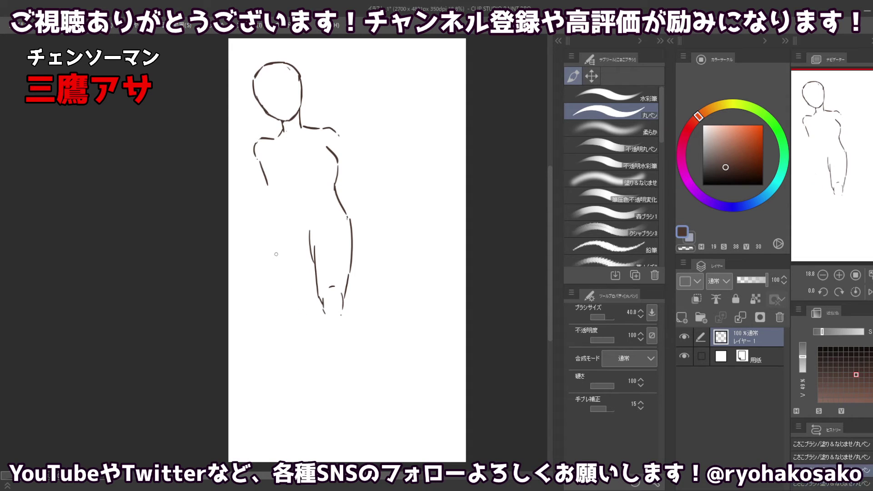
drag(274, 249, 316, 358)
key(ctrl+z)
key(ctrl+z)
drag(302, 315, 318, 380)
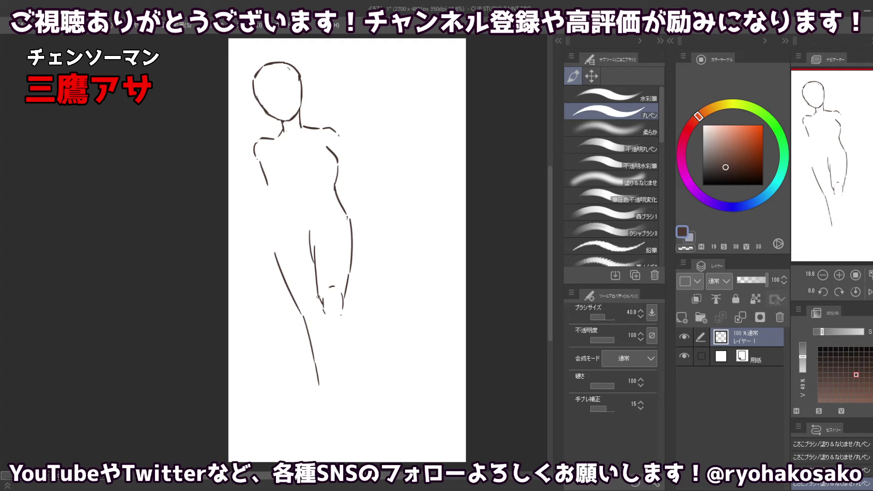
key(ctrl+z)
key(ctrl+z)
key(ctrl+z)
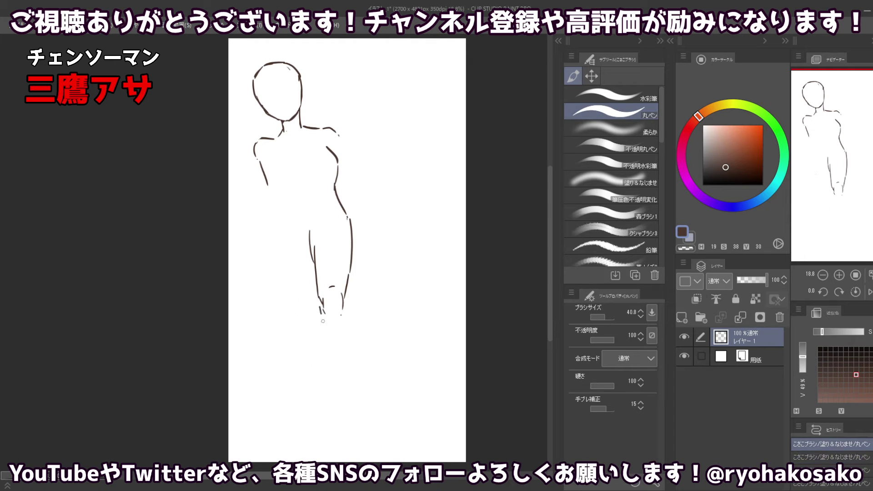
Draw the lower outline of the right leg's kneecap with short curved strokes.
key(ctrl+z)
mouse_move(320, 303)
mouse_down()
mouse_move(337, 322)
mouse_move(331, 314)
mouse_up()
key(ctrl+z)
key(ctrl+z)
key(c)
key(c)
key(ctrl+z)
key(ctrl+z)
key(ctrl+z)
key(ctrl+z)
drag(333, 316, 339, 317)
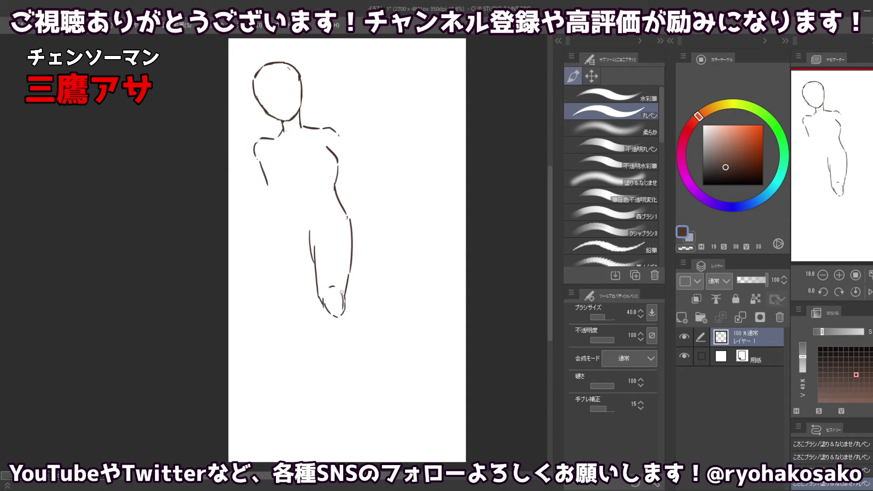
key(ctrl+z)
key(ctrl+z)
Draw the upper curve of the right leg's kneecap to round out its oval shape.
drag(335, 286, 343, 297)
key(ctrl+z)
key(c)
key(c)
key(ctrl+z)
Draw the outer calf line of the right leg, slanting down and outward from the knee.
drag(345, 295, 362, 323)
key(ctrl+z)
key(ctrl+z)
key(ctrl+z)
key(ctrl+z)
drag(349, 294, 366, 345)
Draw the inner lower-leg line of the right leg diagonally from beneath the knee toward the ankle.
drag(326, 310, 342, 339)
key(ctrl+z)
drag(325, 307, 341, 338)
key(ctrl+z)
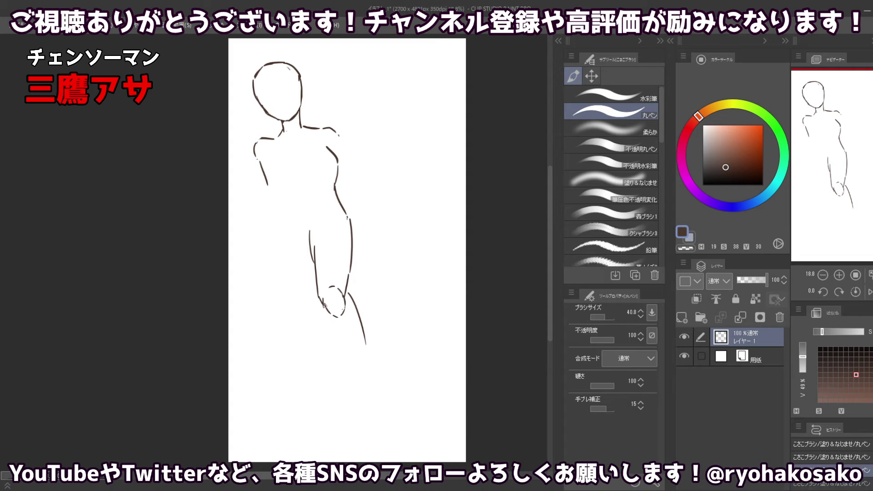
drag(325, 306, 346, 343)
key(ctrl+z)
drag(324, 306, 354, 361)
key(ctrl+z)
drag(327, 309, 359, 361)
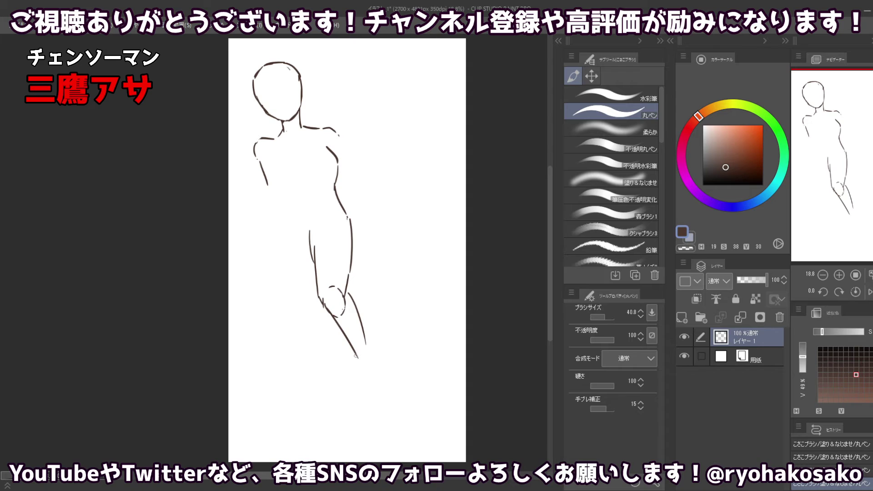
drag(276, 238, 291, 282)
key(ctrl+z)
drag(275, 241, 287, 275)
key(ctrl+z)
drag(273, 239, 299, 302)
key(ctrl+z)
drag(277, 234, 294, 298)
key(ctrl+z)
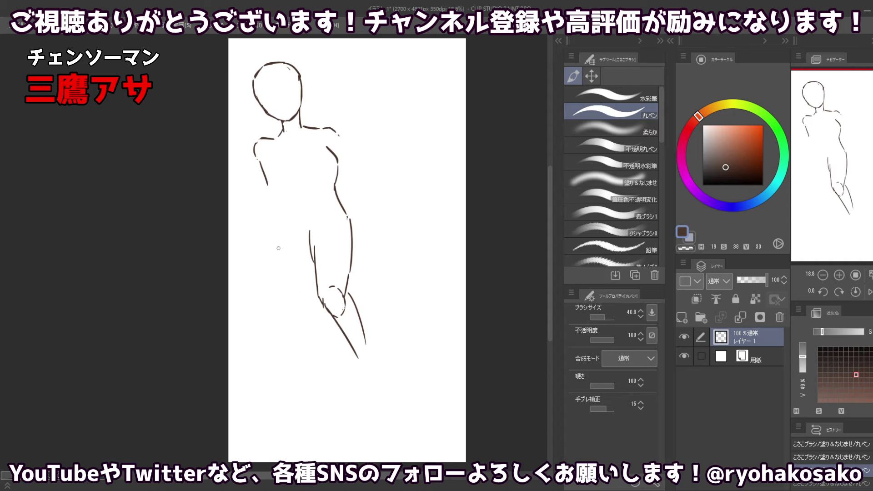
Draw the left leg's outer thigh line down to the knee and continue it with a short stroke below.
drag(276, 243, 309, 348)
key(ctrl+z)
key(ctrl+z)
key(ctrl+z)
key(ctrl+z)
drag(301, 313, 308, 348)
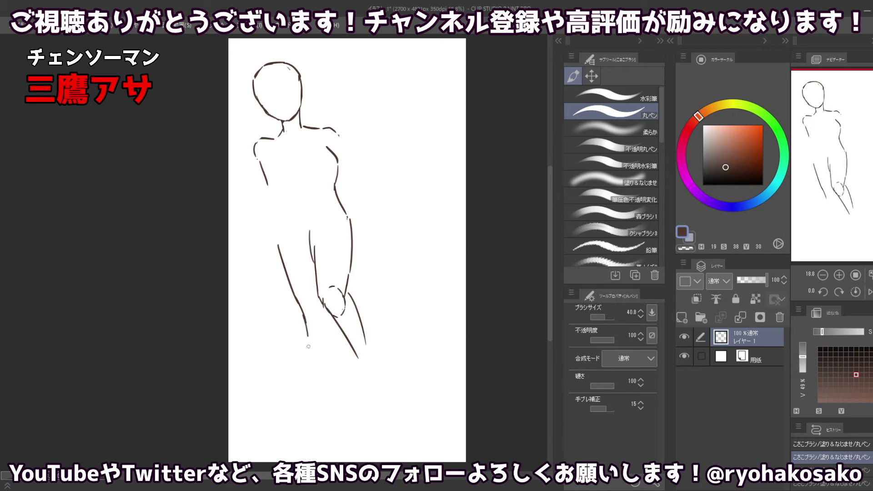
key(ctrl+z)
drag(302, 313, 324, 394)
key(ctrl+z)
drag(303, 313, 309, 358)
key(ctrl+z)
key(ctrl+z)
click(311, 335)
drag(305, 314, 317, 361)
key(ctrl+z)
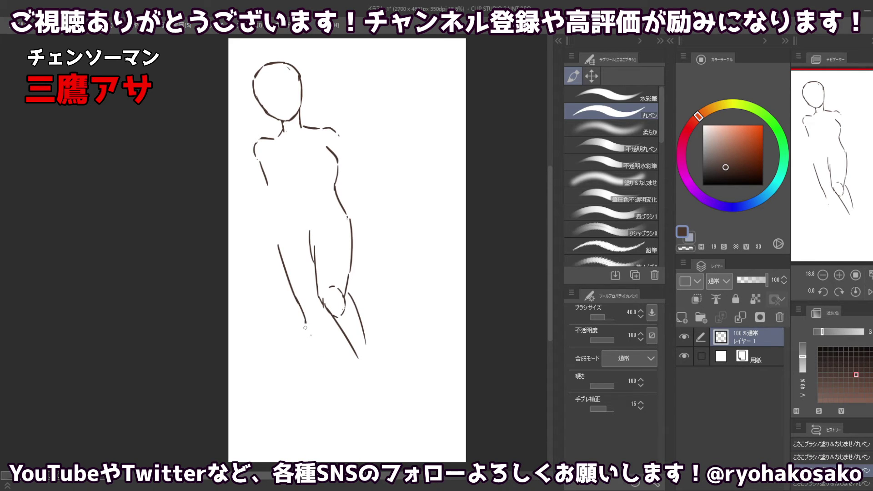
drag(305, 327, 319, 372)
key(ctrl+z)
key(ctrl+z)
drag(303, 312, 317, 359)
key(ctrl+z)
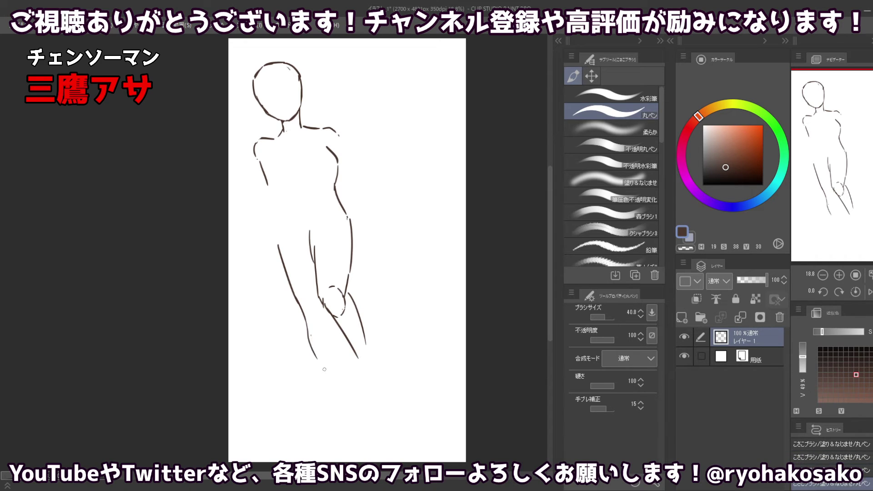
key(ctrl+z)
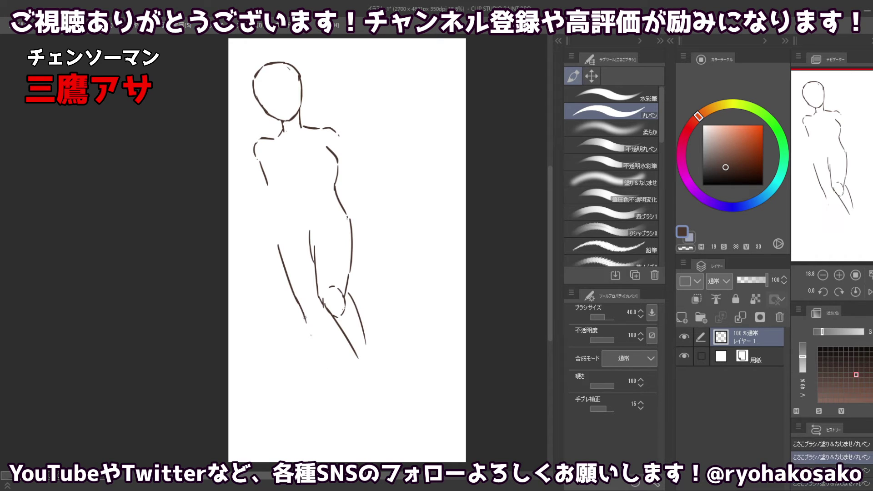
Draw the left leg's outer lower-leg line from the knee down toward the ankle.
drag(309, 334, 321, 356)
key(ctrl+z)
drag(305, 317, 337, 400)
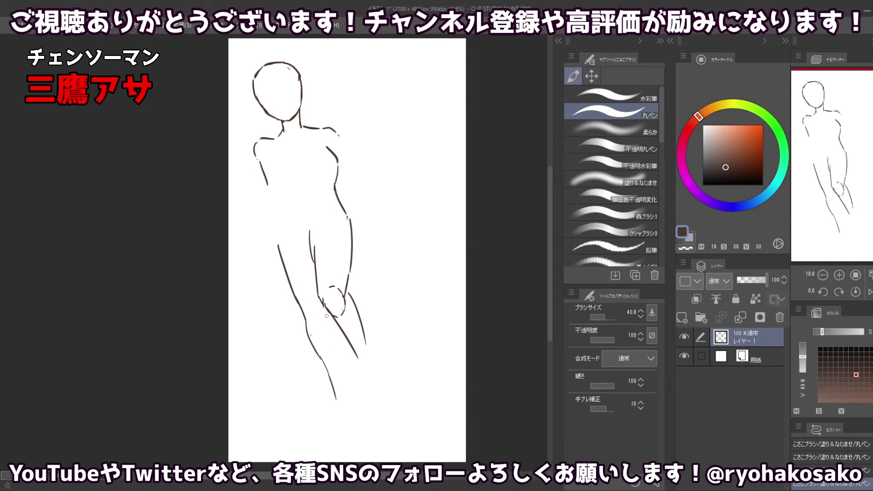
Sketch a short inner-leg stroke for the left leg just below the right kneecap.
key(ctrl+z)
drag(330, 322, 334, 336)
key(ctrl+z)
key(ctrl+z)
key(ctrl+z)
mouse_move(309, 309)
mouse_down()
mouse_move(311, 327)
mouse_move(326, 322)
mouse_move(319, 218)
mouse_move(327, 240)
mouse_up()
key(ctrl+z)
key(ctrl+z)
key(ctrl+z)
Erase the upper part of the left leg's outer calf line directly below the knee.
key(space)
key(c)
mouse_move(316, 288)
ctrl+alt+mouse_down()
mouse_move(332, 307)
mouse_move(328, 287)
ctrl+alt+mouse_up()
key(c)
mouse_move(326, 278)
mouse_down()
mouse_move(332, 297)
mouse_move(304, 290)
mouse_up()
key(ctrl+z)
key(c)
drag(303, 288, 323, 343)
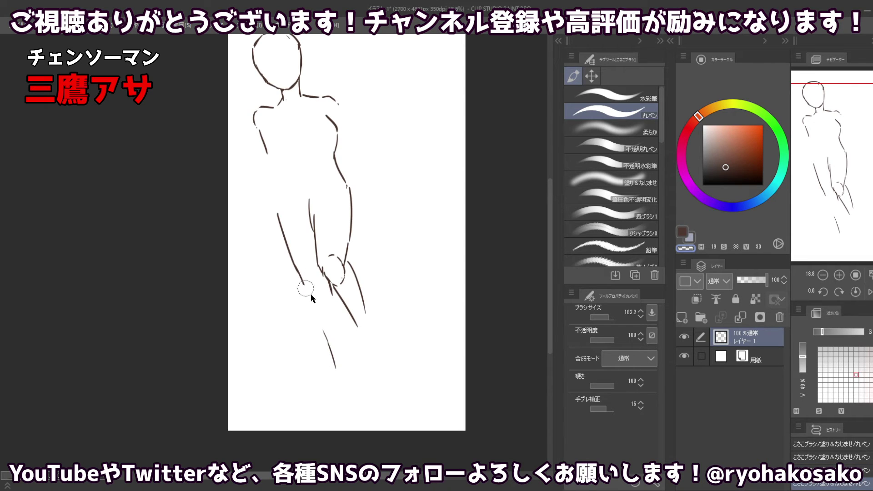
Clean up the doubled inner-thigh strokes between the legs into one contour, using a smaller brush.
ctrl+alt+drag(309, 288, 306, 288)
key([)
key(c)
drag(309, 194, 317, 233)
key(ctrl+z)
key([)
key(c)
Lasso-select the hips and legs, move them slightly down and to the right, and clear the selection.
click(591, 76)
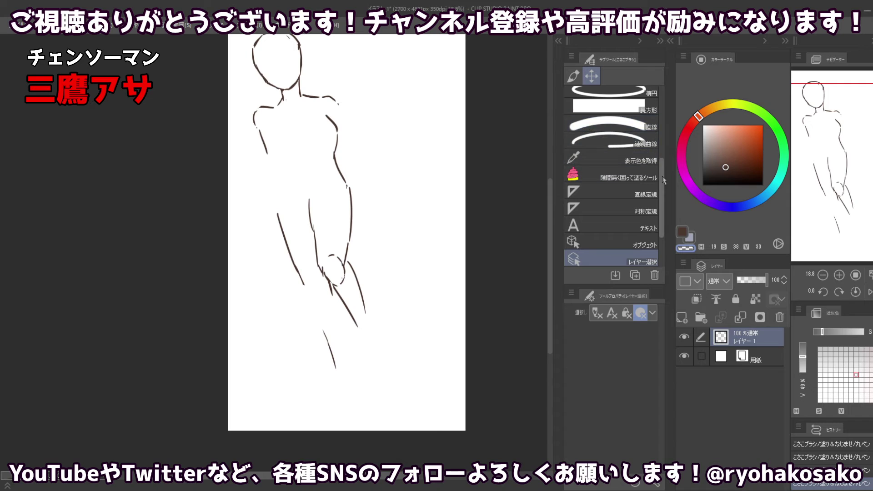
drag(662, 176, 662, 110)
click(637, 120)
mouse_move(401, 251)
mouse_down()
mouse_move(367, 383)
mouse_move(281, 322)
mouse_move(269, 210)
mouse_move(307, 183)
mouse_move(367, 180)
mouse_move(390, 200)
mouse_up()
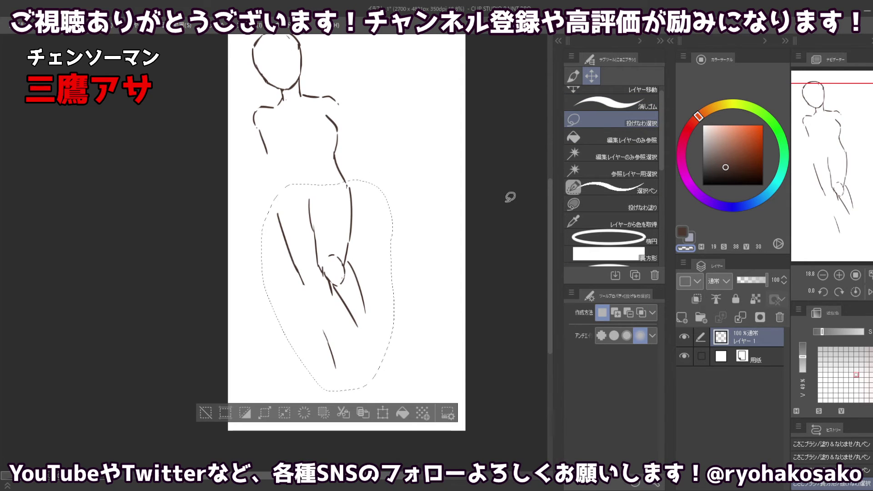
click(637, 90)
drag(357, 237, 363, 248)
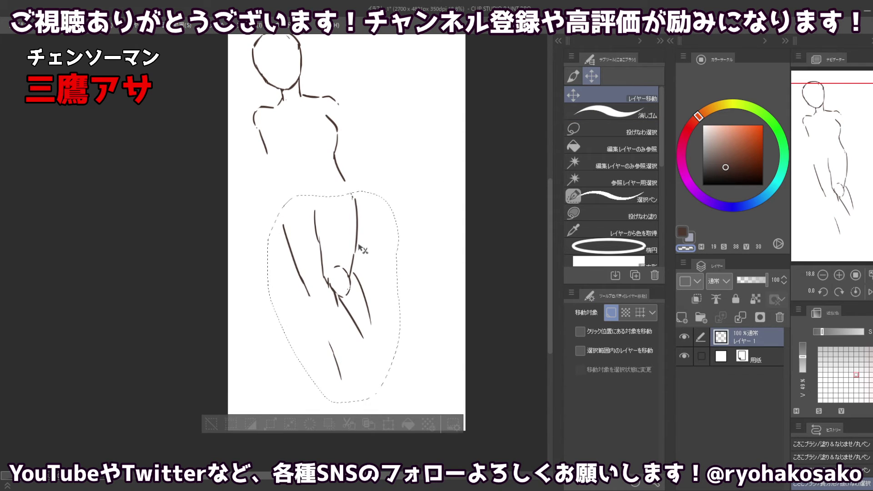
key(ctrl+d)
Erase the left leg's outer thigh line and redraw it thinner from hip to knee at brush size 28.5.
click(573, 76)
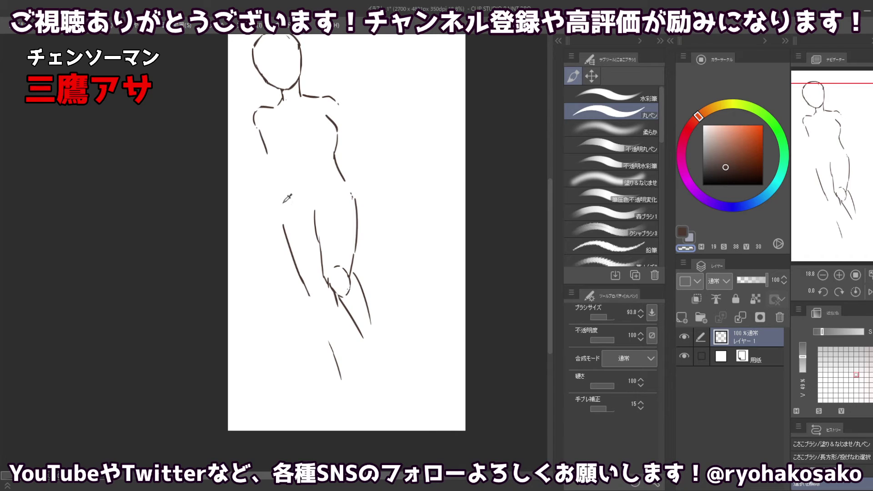
mouse_move(281, 219)
ctrl+alt+mouse_down()
mouse_move(276, 213)
mouse_move(304, 283)
ctrl+alt+mouse_up()
mouse_move(284, 235)
ctrl+alt+mouse_down()
mouse_move(277, 227)
mouse_move(298, 273)
ctrl+alt+mouse_up()
key(c)
key(ctrl+z)
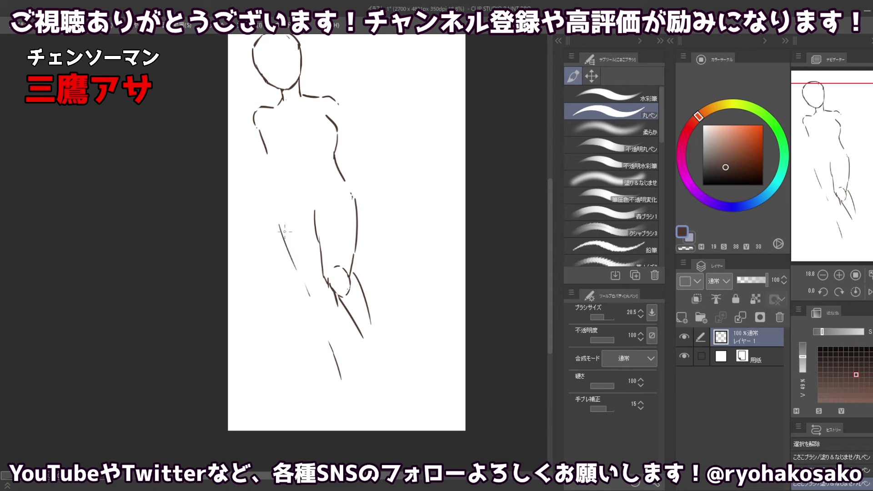
drag(279, 219, 308, 294)
key(ctrl+z)
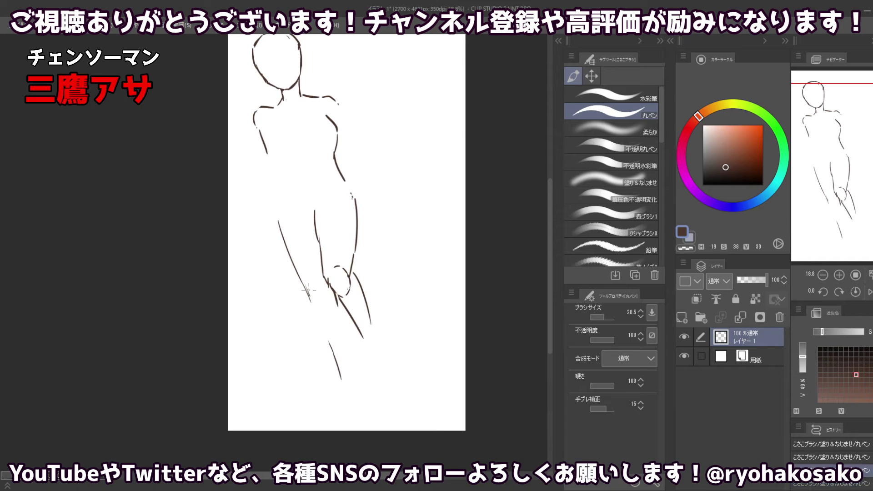
drag(304, 283, 311, 301)
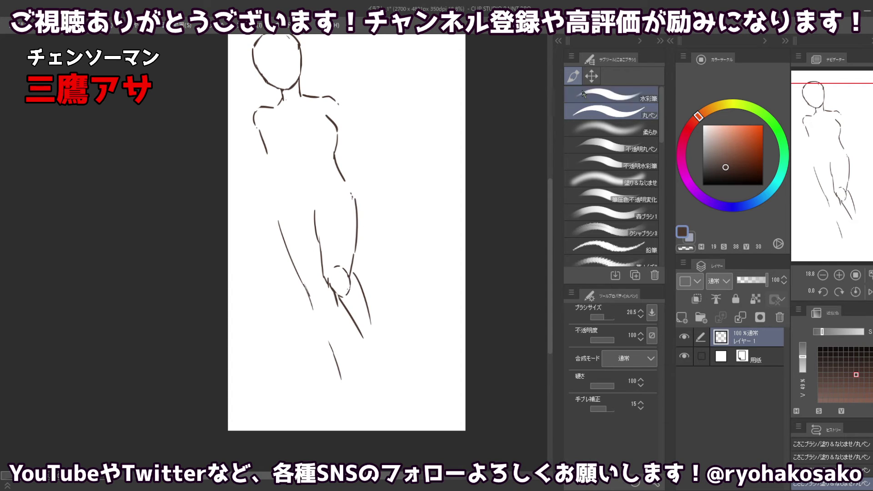
Lasso-select the right knee area, move it slightly upward, and clear the selection.
click(591, 76)
click(582, 127)
mouse_move(337, 262)
mouse_down()
mouse_move(326, 286)
mouse_move(338, 257)
mouse_move(349, 270)
mouse_move(361, 266)
mouse_move(387, 316)
mouse_move(367, 354)
mouse_move(334, 286)
mouse_up()
click(592, 100)
key(ctrl+d)
Erase the overlapping stray lines around the lower edge of the right kneecap.
click(573, 78)
key(c)
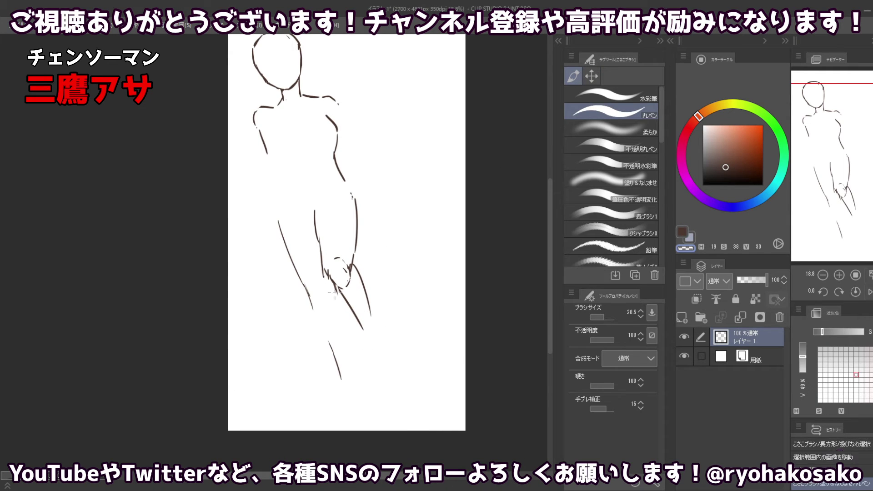
key(ctrl+z)
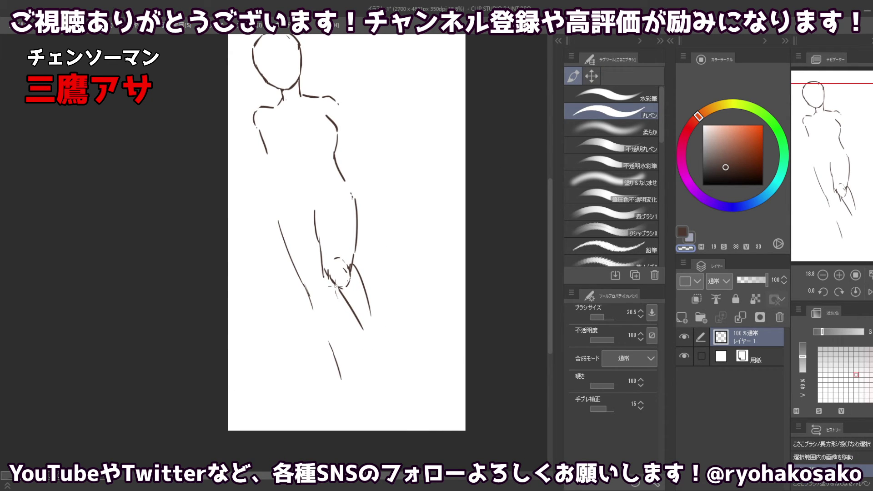
click(335, 286)
key(c)
Draw the left leg's inner knee line as a short vertical stroke descending from the right kneecap.
drag(334, 283, 343, 317)
key(ctrl+z)
key(ctrl+z)
mouse_move(336, 279)
mouse_down()
mouse_move(340, 307)
mouse_move(312, 314)
mouse_move(325, 358)
mouse_up()
key(c)
key(ctrl+z)
key(c)
key(ctrl+z)
key(ctrl+z)
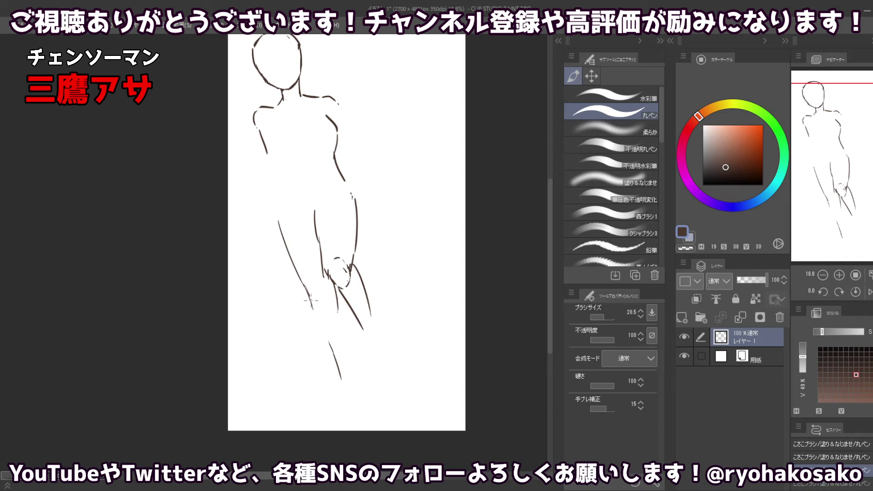
Draw a new outer calf line for the left leg from the knee and erase the old lower calf stroke.
drag(310, 296, 324, 358)
key(c)
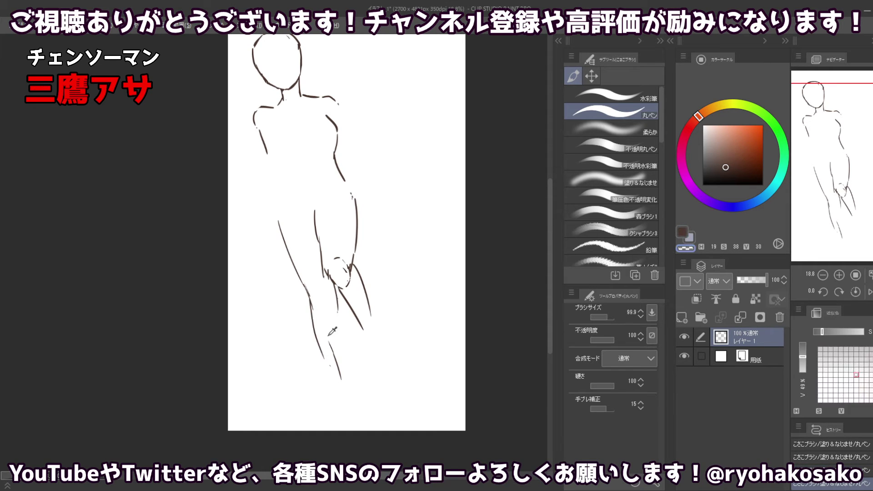
drag(325, 328, 352, 404)
Draw the left leg's inner calf line and extend its outer calf line to the ankle at brush size 24.9.
key(c)
key([)
drag(339, 310, 341, 320)
key(ctrl+z)
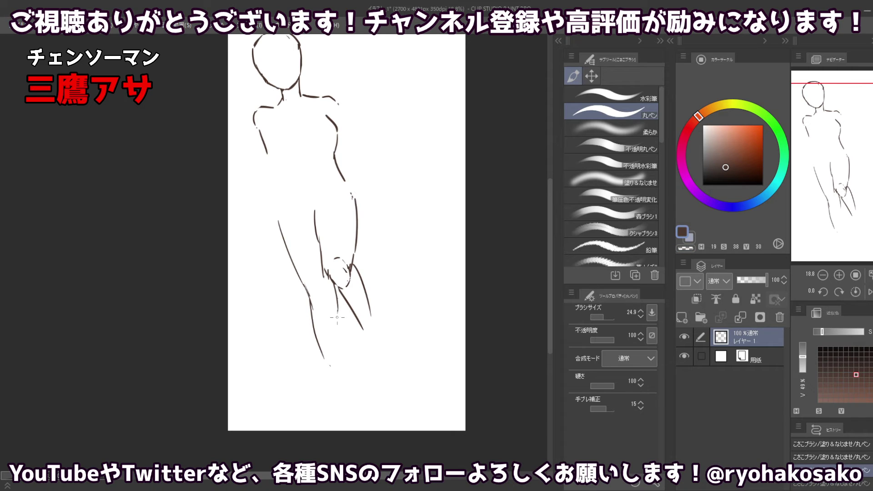
key(ctrl+z)
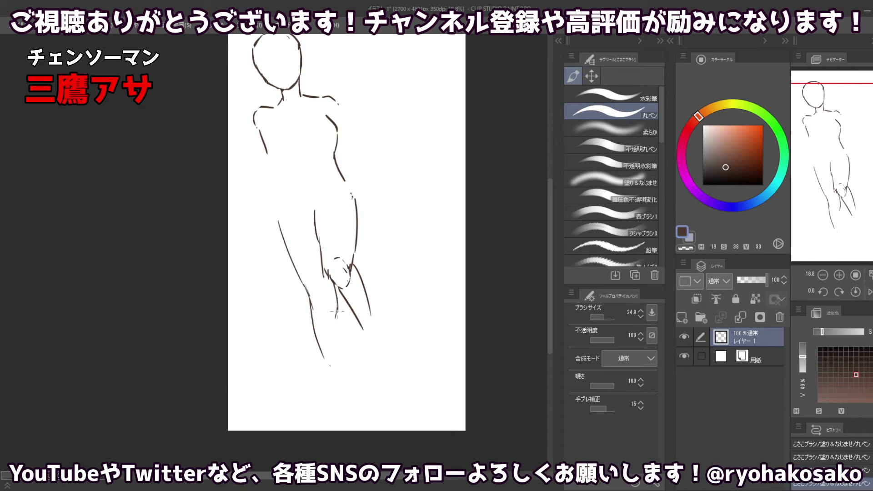
drag(337, 307, 343, 360)
key(ctrl+z)
key(ctrl+z)
key(ctrl+z)
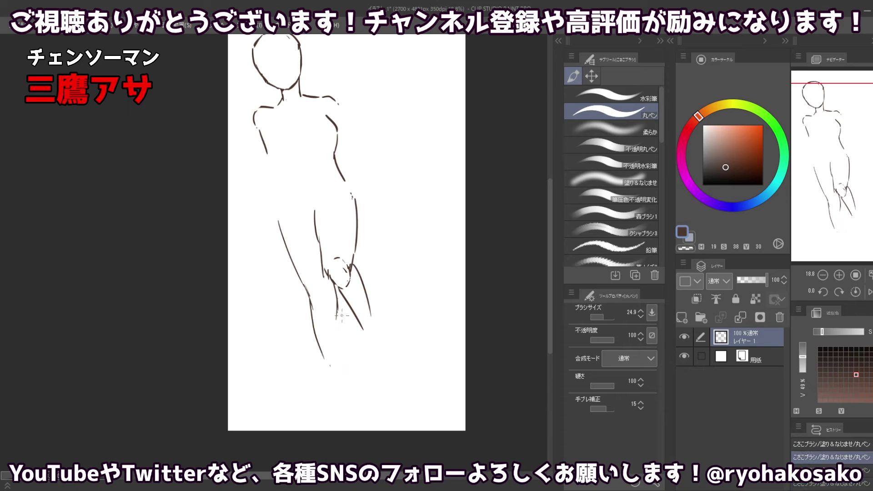
drag(336, 313, 350, 398)
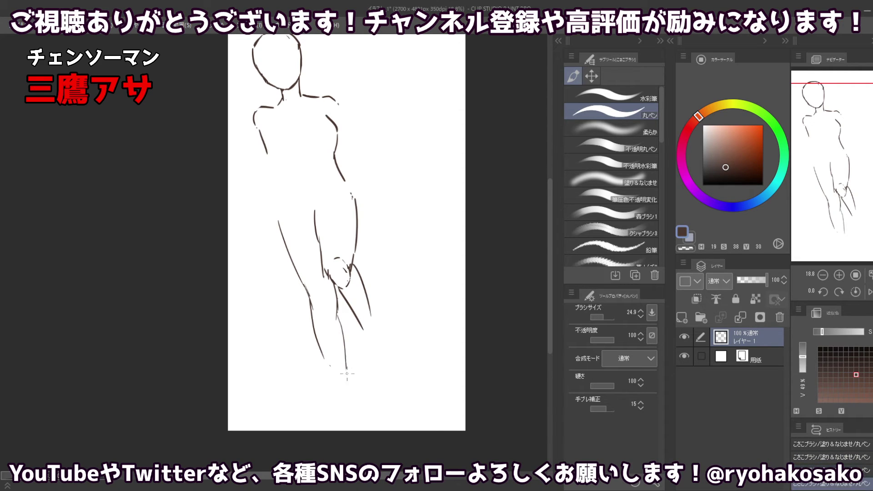
drag(320, 346, 339, 402)
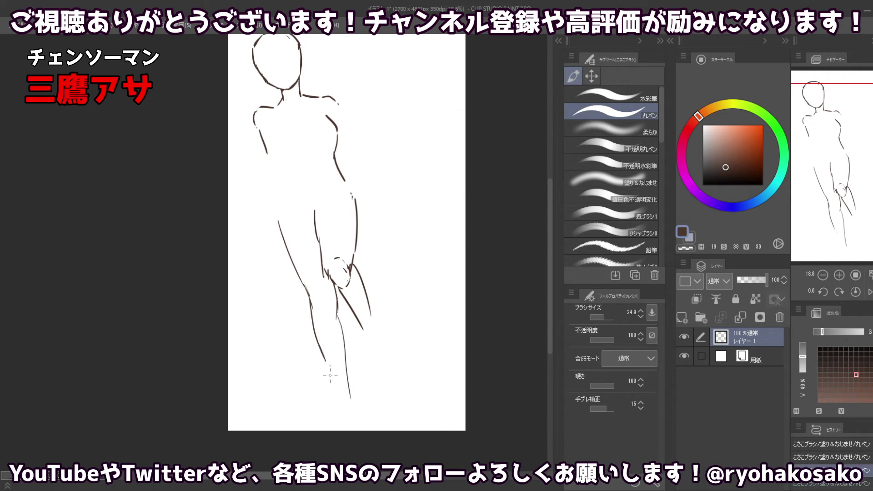
Erase the right shoulder line between the neck and the upper arm.
scroll(353, 321, up, 3)
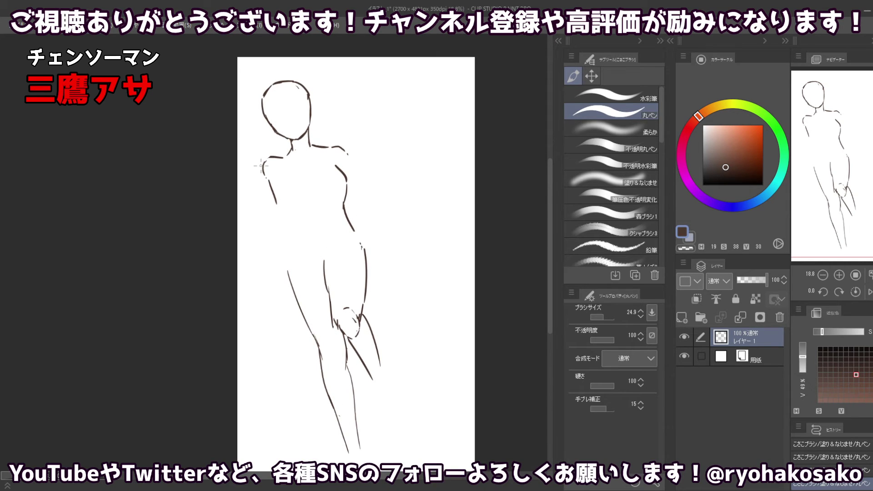
key(c)
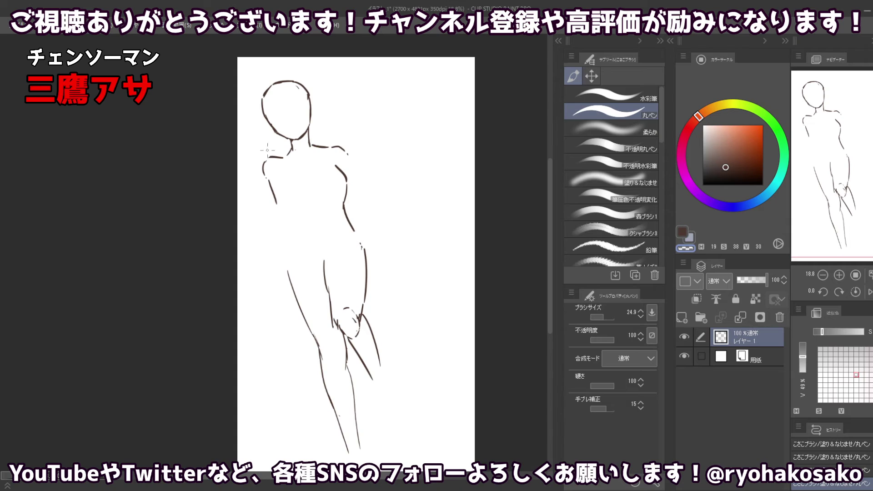
key(])
drag(313, 143, 348, 155)
key([)
Redraw the right shoulder line flatter from the neck, ending in a small curve at the shoulder tip.
key(c)
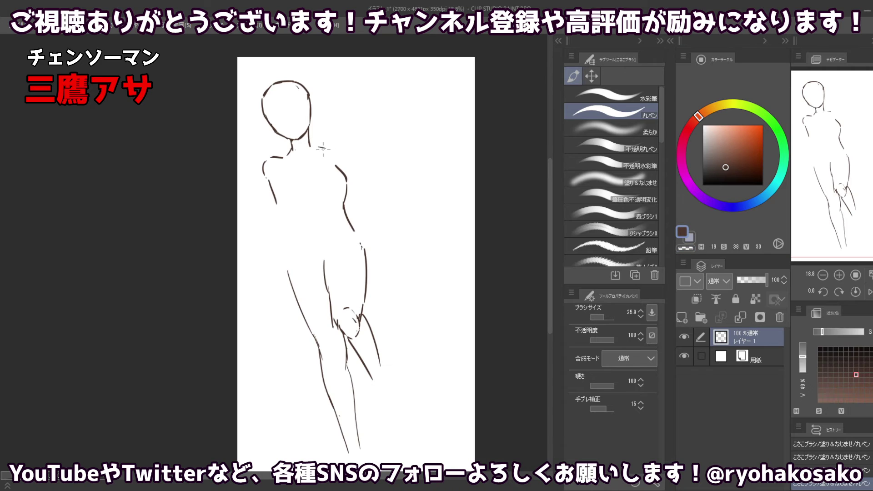
key(ctrl+z)
key(ctrl+z)
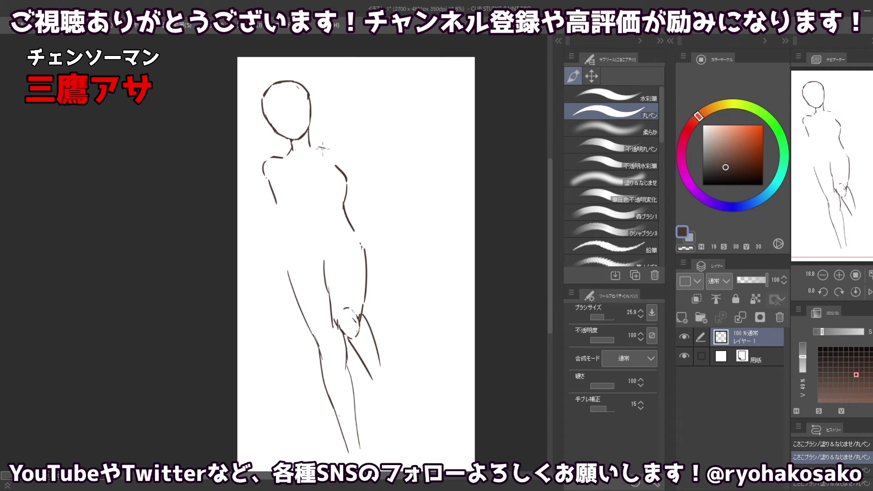
drag(318, 148, 350, 157)
key(ctrl+z)
key(ctrl+z)
key(ctrl+z)
key(ctrl+z)
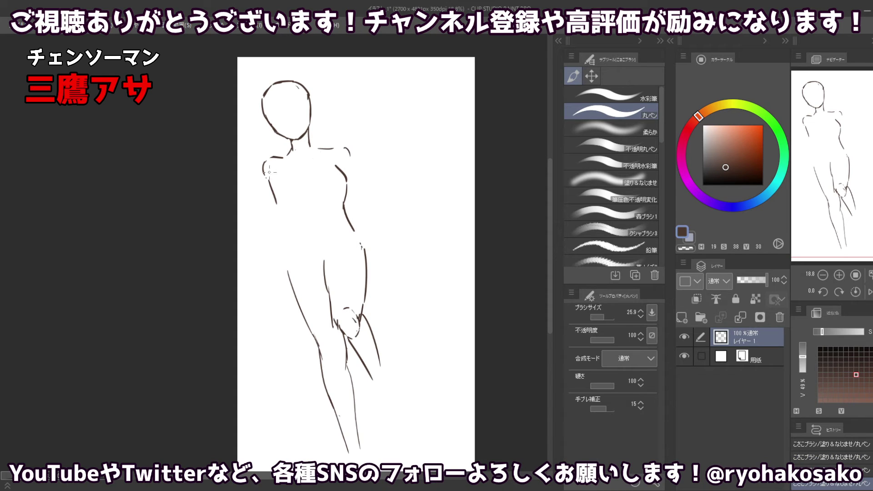
Draw the left side of the waist, connecting the chest line down to the outer thigh.
key(ctrl+z)
drag(269, 185, 286, 277)
key(ctrl+z)
key(ctrl+z)
key(ctrl+z)
key(ctrl+z)
drag(287, 212, 295, 278)
key(ctrl+z)
key(ctrl+z)
drag(283, 213, 289, 276)
scroll(282, 222, down, 3)
scroll(355, 266, up, 3)
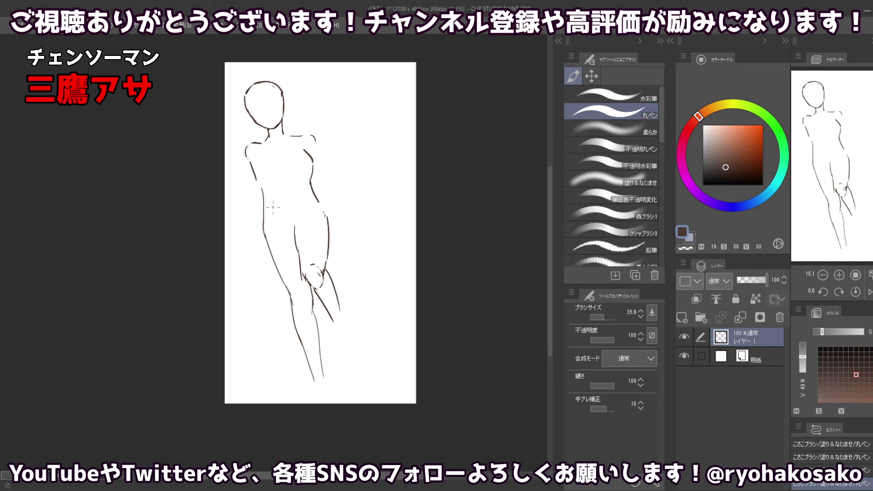
key(ctrl+z)
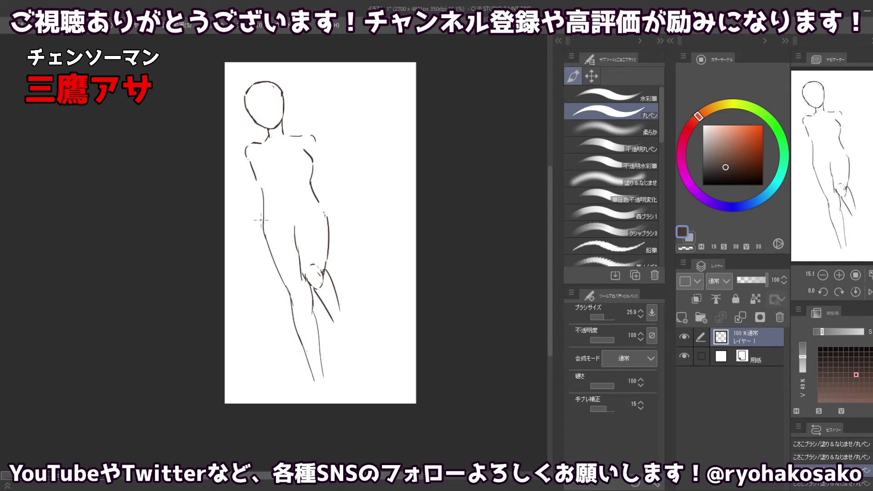
mouse_move(263, 220)
mouse_down()
mouse_move(323, 204)
mouse_move(261, 218)
mouse_move(302, 210)
mouse_up()
key(ctrl+z)
key(ctrl+z)
drag(304, 210, 317, 209)
key(ctrl+z)
key(ctrl+z)
Draw a curved waist line from the left hip across the body toward the right hip.
click(259, 220)
drag(260, 218, 323, 206)
key(ctrl+z)
key(ctrl+z)
drag(261, 218, 305, 204)
Finish the waist line at the right hip and erase the upper part of the inner-thigh line.
mouse_move(313, 204)
mouse_down()
mouse_move(323, 205)
mouse_move(295, 219)
mouse_move(295, 250)
mouse_move(300, 237)
mouse_up()
key(c)
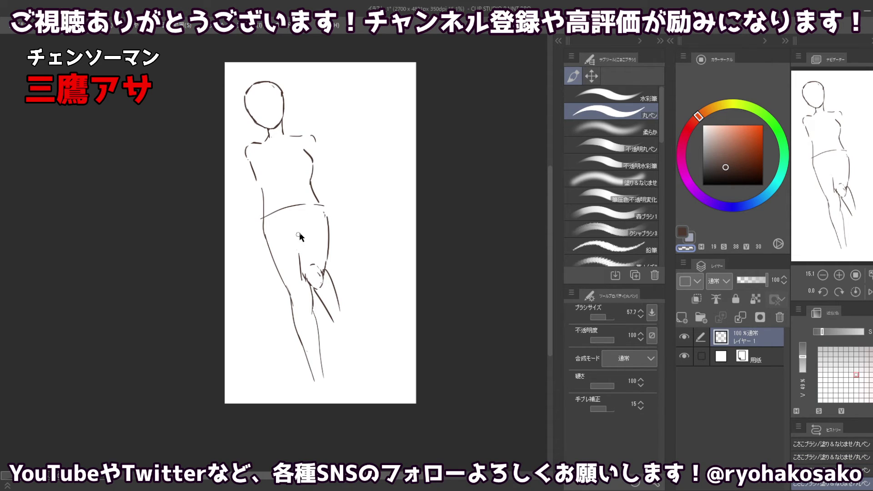
key(c)
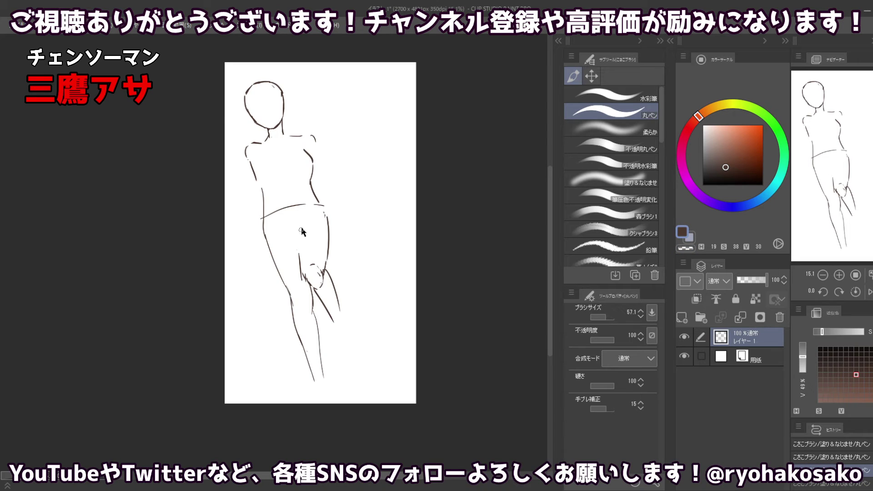
Draw the V-shaped pelvis line between the hips, curving up to both outer thighs, at brush size 20.4.
mouse_move(301, 230)
ctrl+alt+mouse_down()
mouse_move(291, 234)
mouse_move(310, 216)
ctrl+alt+mouse_up()
key(c)
click(291, 229)
key(c)
key(ctrl+z)
key(ctrl+z)
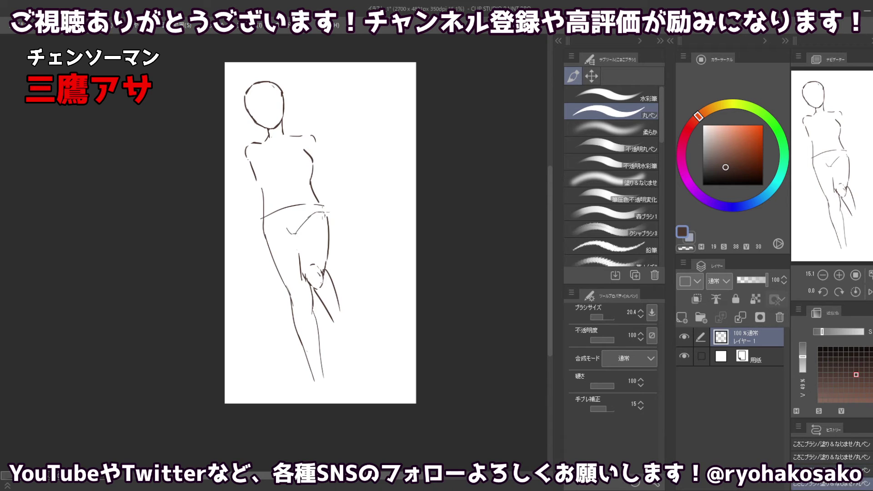
key(ctrl+z)
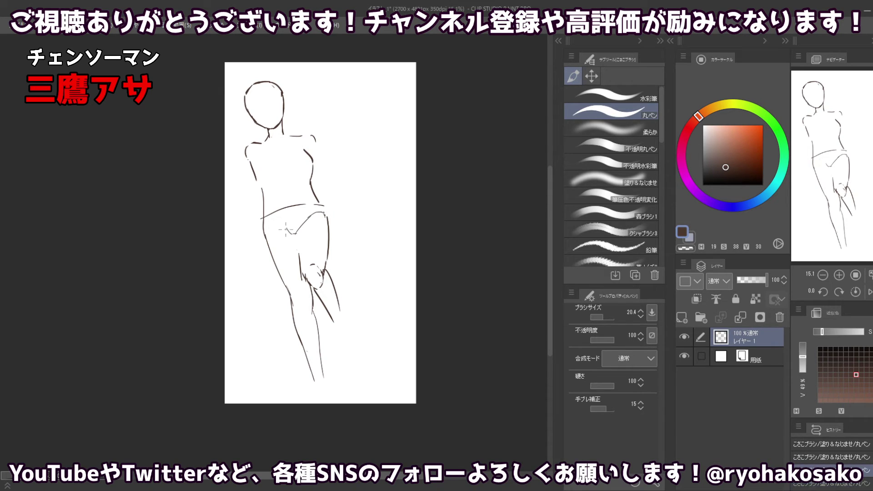
key(ctrl+z)
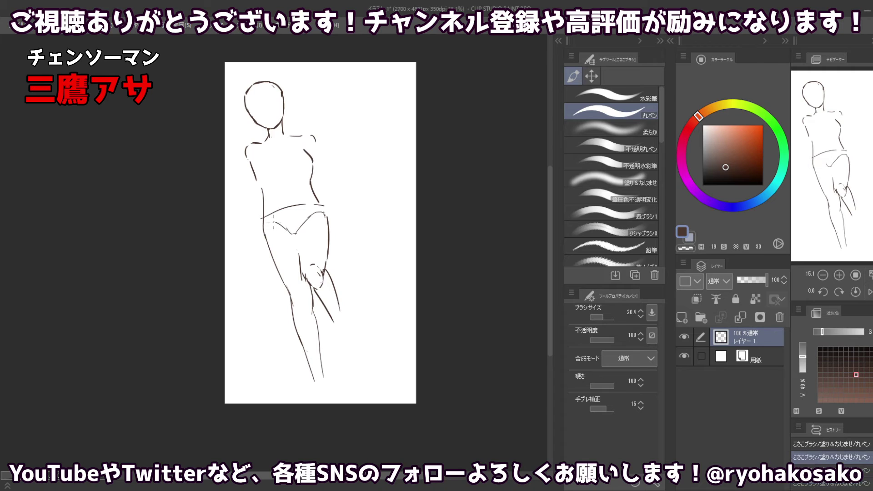
drag(273, 223, 262, 224)
Erase the rough excess on the left side of the V-shaped pelvis line.
alt+click(294, 221)
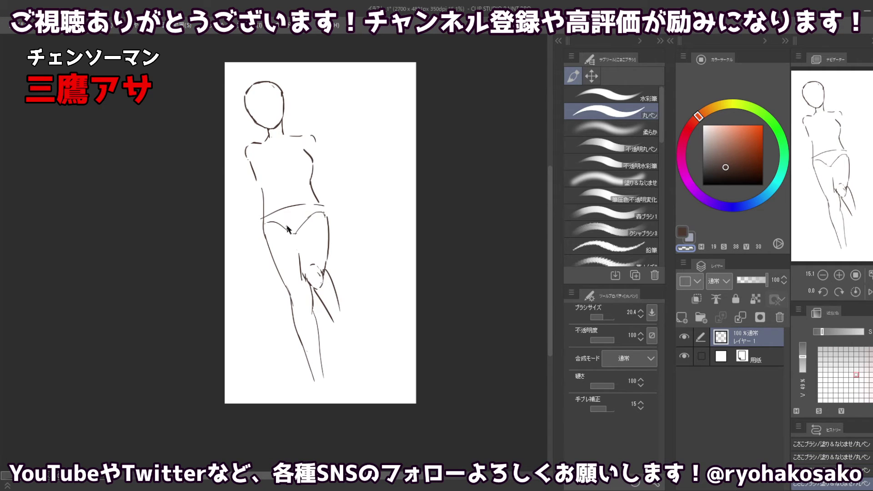
mouse_move(288, 228)
mouse_down()
mouse_move(295, 244)
mouse_move(283, 219)
mouse_up()
key(c)
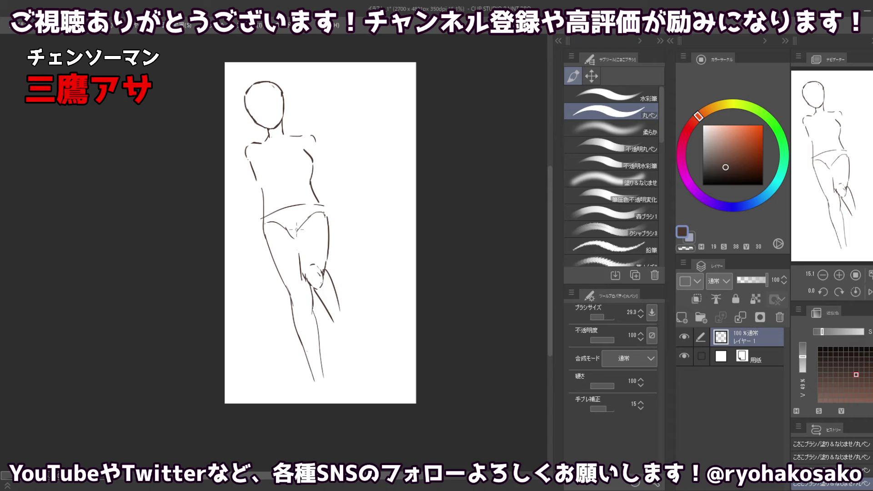
Scale the whole figure sketch down to 96 percent and apply the transformation.
drag(297, 222, 296, 255)
drag(304, 244, 280, 185)
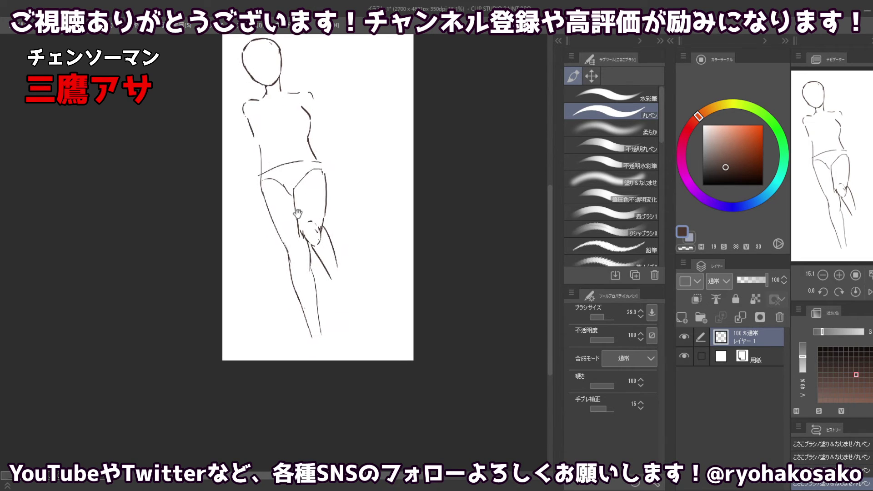
drag(301, 269, 298, 253)
mouse_move(310, 295)
mouse_down()
mouse_move(300, 281)
mouse_move(308, 308)
mouse_up()
drag(361, 268, 365, 261)
drag(366, 266, 379, 296)
drag(386, 276, 356, 264)
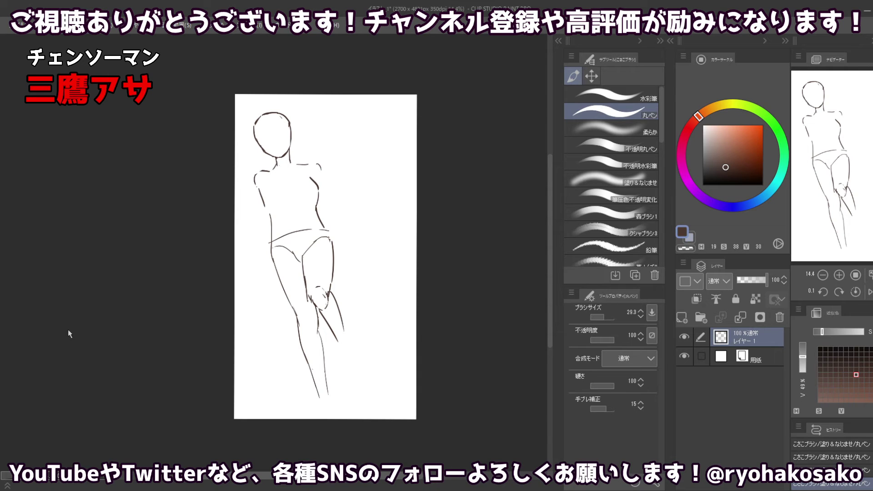
key(ctrl+t)
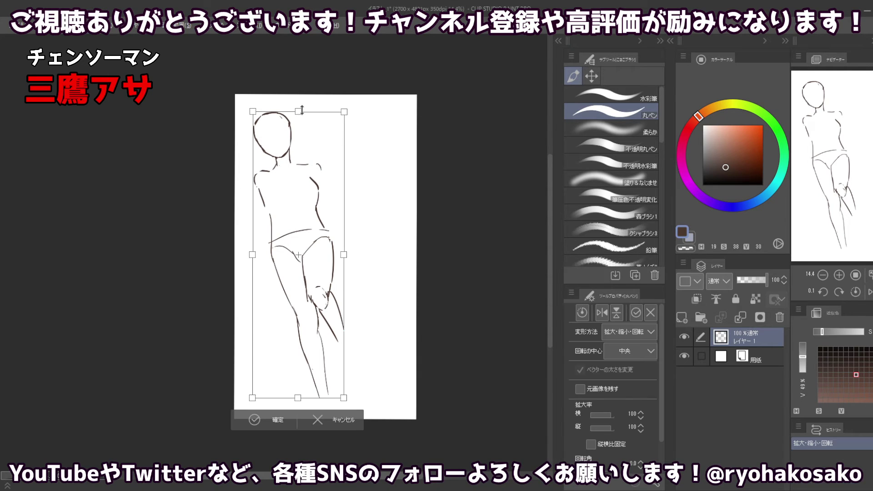
drag(299, 110, 298, 118)
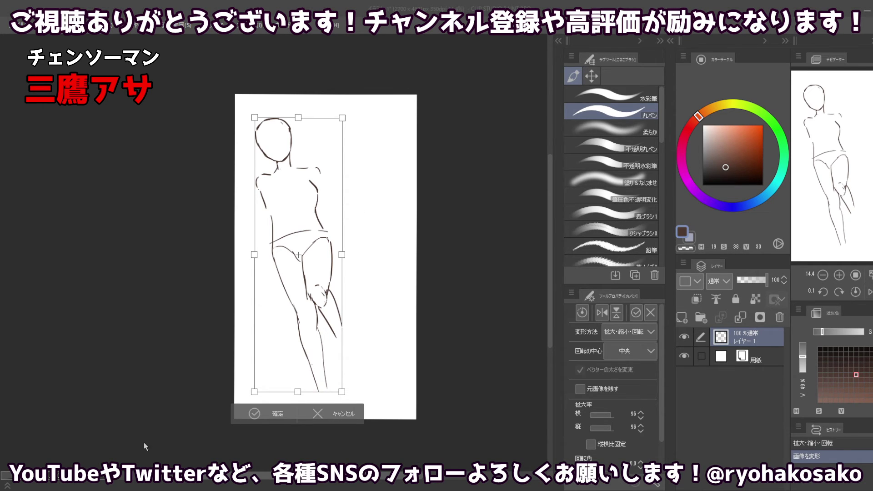
key(Return)
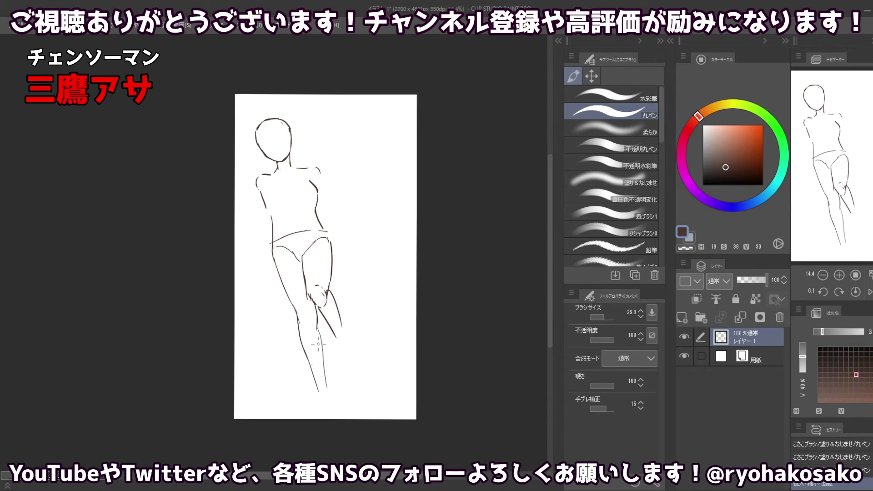
Sketch the standing leg's foot as a small arched line below the ankle.
mouse_move(320, 398)
mouse_down()
mouse_move(314, 394)
mouse_move(328, 390)
mouse_move(314, 399)
mouse_move(327, 389)
mouse_move(329, 399)
mouse_move(317, 401)
mouse_up()
key(ctrl+z)
key(c)
key(c)
key(ctrl+z)
key(ctrl+z)
key(ctrl+z)
key(ctrl+z)
key(ctrl+z)
key(ctrl+z)
mouse_move(328, 382)
mouse_down()
mouse_move(331, 398)
mouse_move(311, 393)
mouse_up()
key(c)
key(])
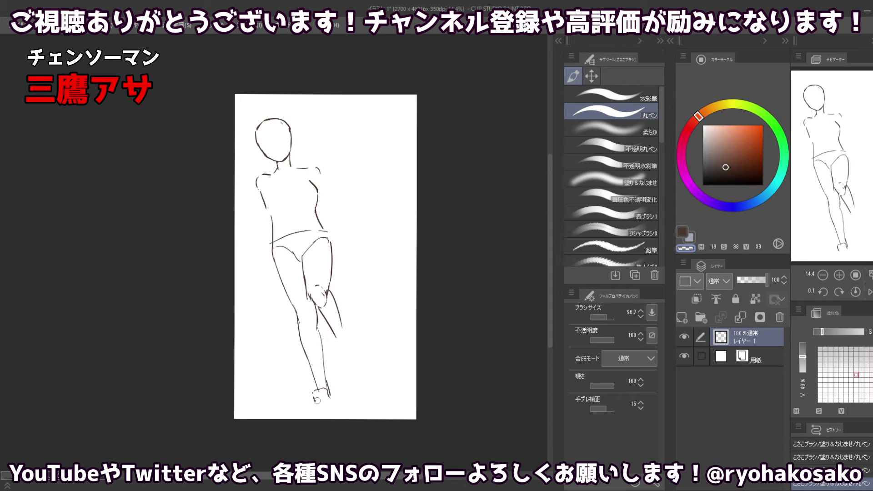
Refine the standing foot's outline and try a thin slanted ground line beneath it at brush size 12.5.
key(bracketleft)
key(bracketleft)
key(bracketleft)
key(bracketleft)
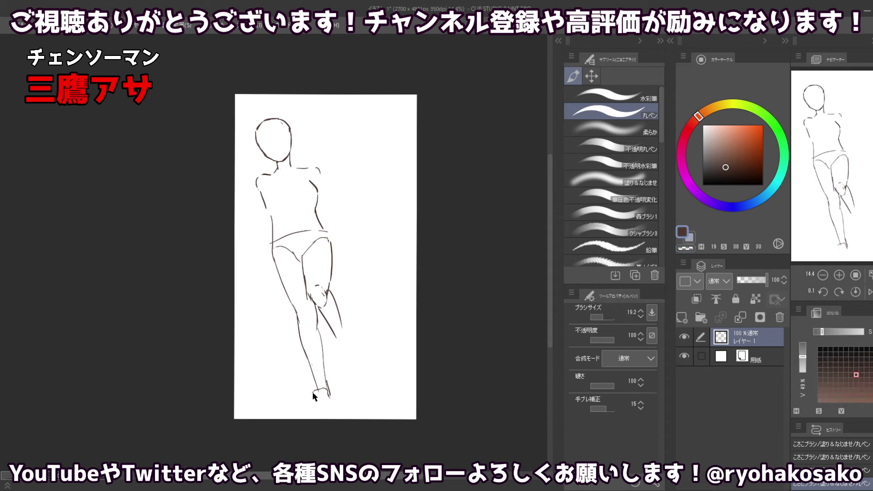
key(c)
key(ctrl+z)
drag(312, 401, 312, 399)
key(ctrl+z)
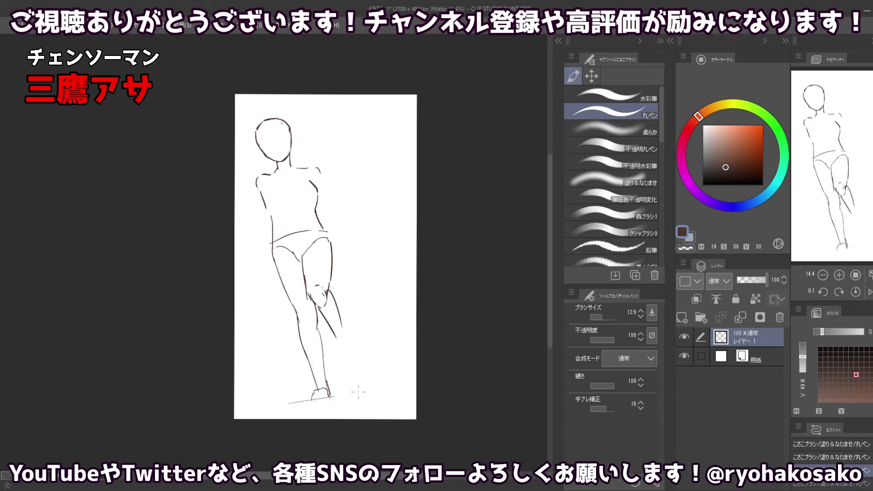
Add a new raster layer and sketch the slanted edges of a platform corner beneath the standing foot.
click(682, 317)
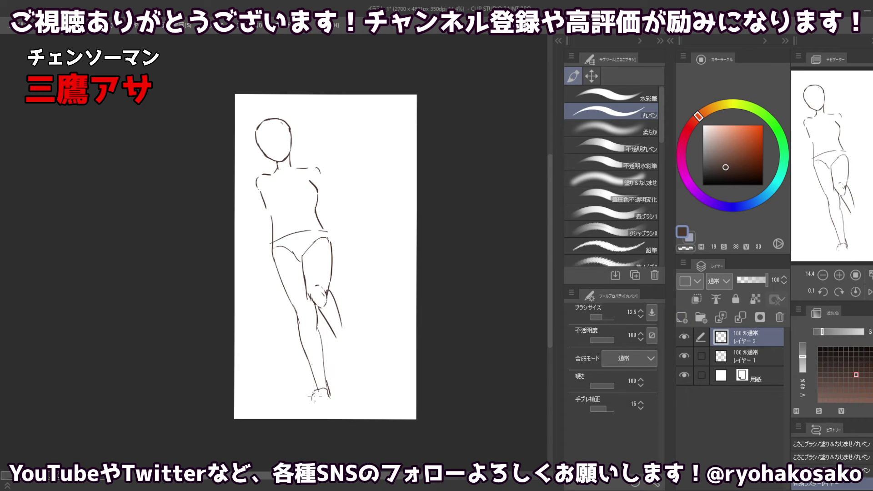
mouse_move(304, 403)
mouse_down()
mouse_move(360, 397)
mouse_move(332, 391)
mouse_move(341, 387)
mouse_move(360, 409)
mouse_up()
key(ctrl+z)
key(ctrl+z)
key(ctrl+z)
key(ctrl+z)
key(ctrl+z)
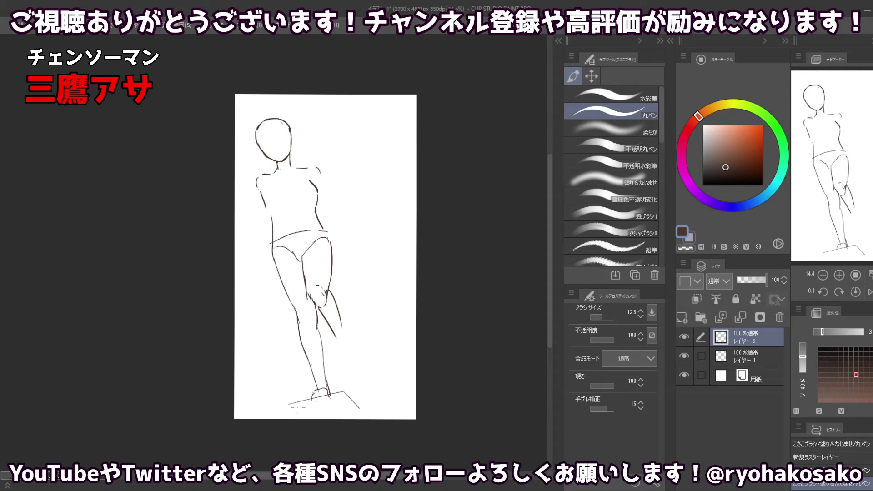
key(ctrl+z)
mouse_move(284, 407)
mouse_down()
mouse_move(291, 406)
mouse_move(295, 424)
mouse_move(290, 406)
mouse_up()
key(ctrl+z)
key(ctrl+z)
key(ctrl+z)
key(ctrl+z)
key(ctrl+z)
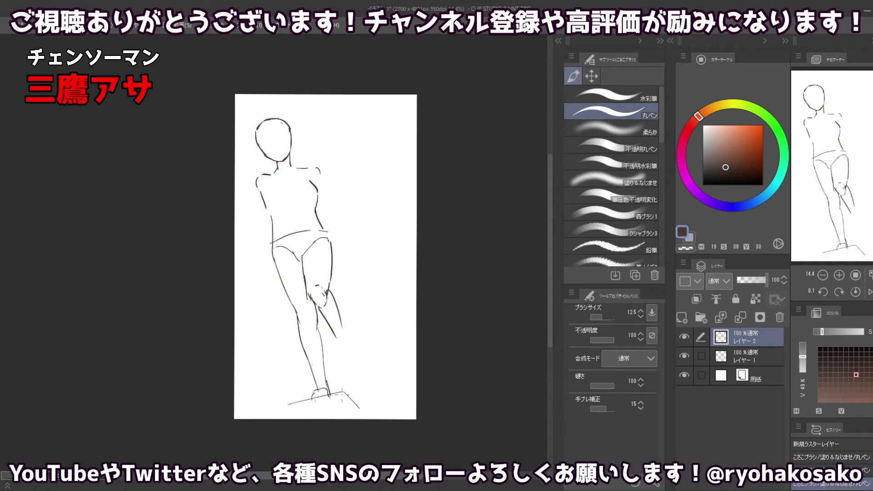
Draw a vertical edge down from the platform corner and a short angled edge beside it, and save the drawing.
drag(343, 394, 347, 411)
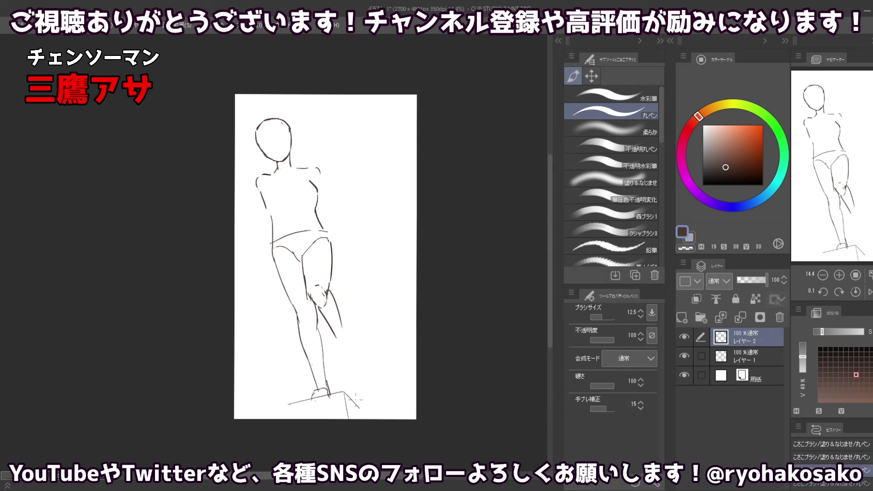
mouse_move(355, 395)
mouse_down()
mouse_move(384, 394)
mouse_move(376, 404)
mouse_up()
key(ctrl+z)
key(ctrl+z)
key(ctrl+z)
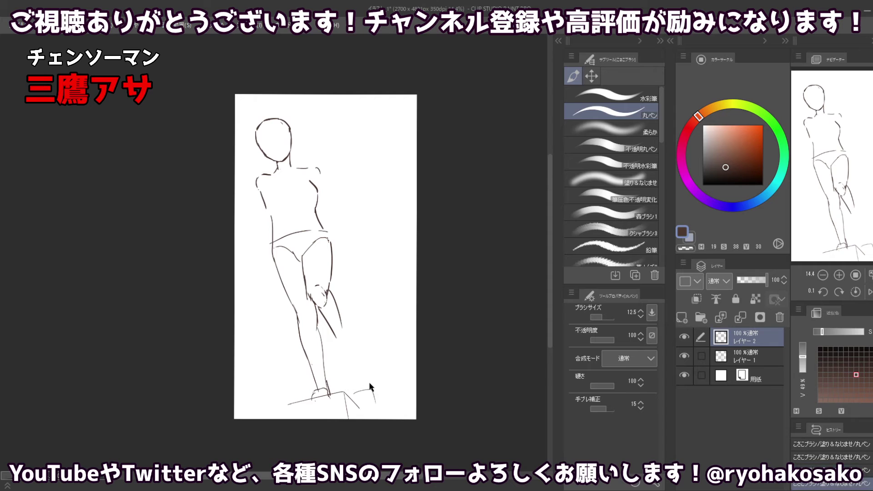
key(ctrl+s)
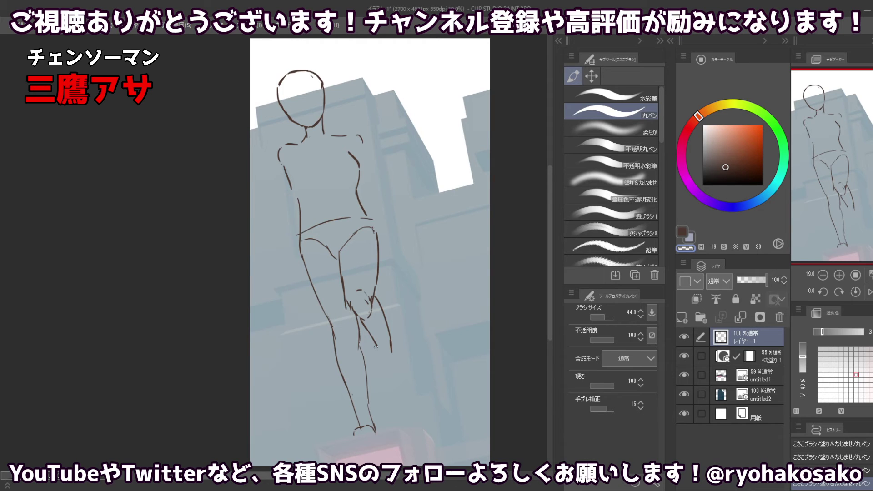
Extend the bent leg's inner calf line down toward the ankle at brush size 44.
key(c)
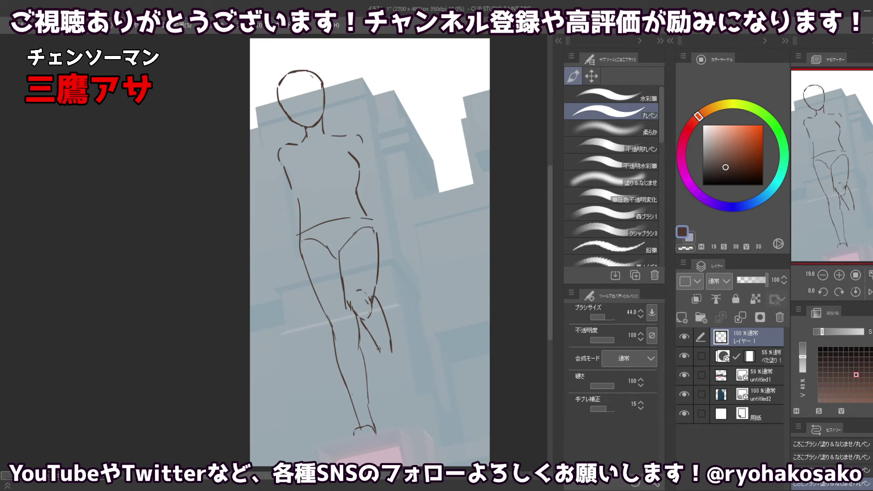
drag(381, 358, 386, 387)
key(ctrl+z)
key(ctrl+z)
key(ctrl+z)
key(ctrl+z)
drag(391, 350, 401, 372)
key(ctrl+z)
key(ctrl+z)
key(ctrl+z)
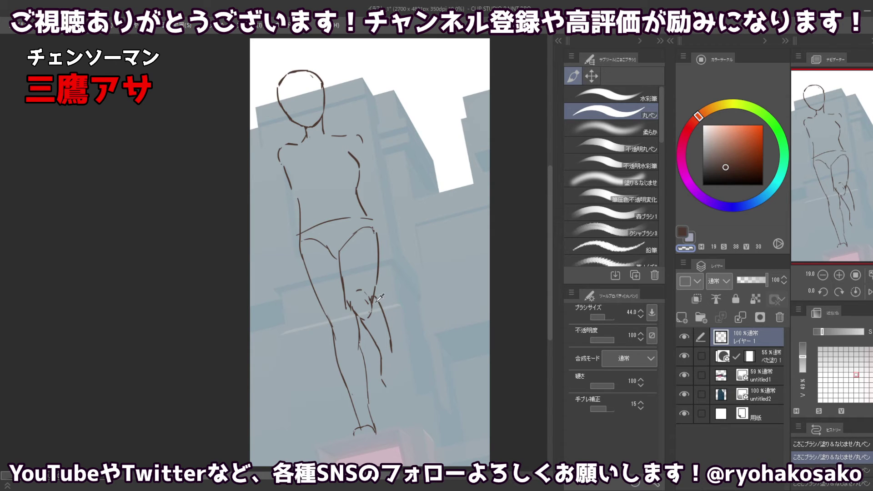
Rework the bent leg's outer calf line into a rounder curve just below the knee.
mouse_move(377, 301)
mouse_down()
mouse_move(390, 345)
mouse_move(382, 358)
mouse_move(374, 339)
mouse_move(381, 363)
mouse_up()
key(c)
key(ctrl+z)
key(ctrl+z)
key(ctrl+z)
key(ctrl+z)
key(c)
key(c)
key(ctrl+z)
key(ctrl+y)
key(ctrl+z)
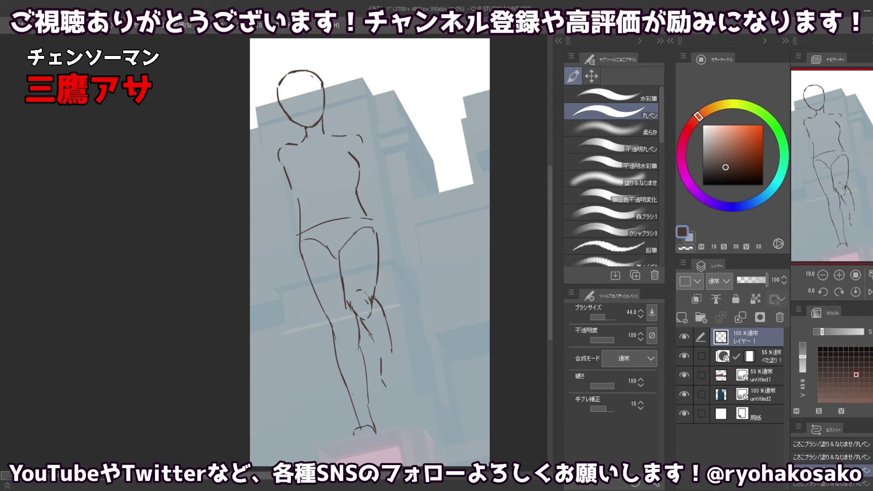
key(ctrl+y)
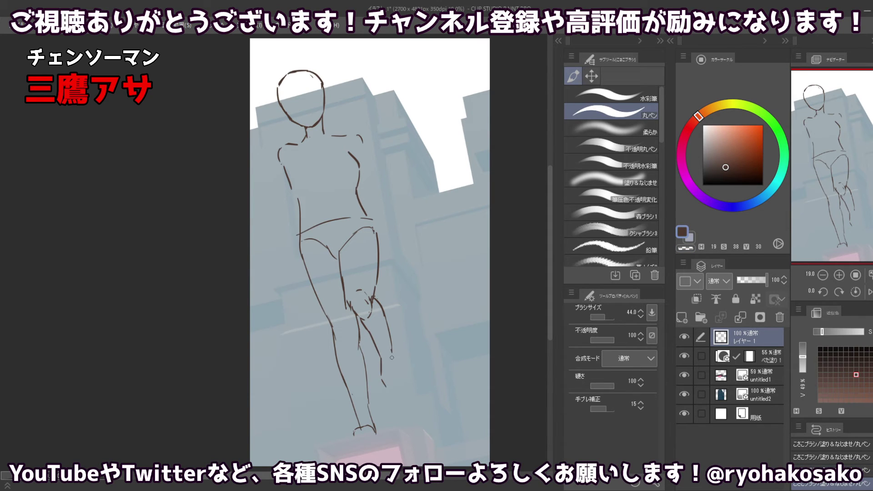
Extend the bent leg's outer calf line down to the ankle.
drag(390, 353, 404, 381)
key(ctrl+z)
key(c)
key(c)
key(ctrl+z)
key(ctrl+z)
key(ctrl+z)
key(ctrl+z)
Redraw the lower part of the bent leg's inner calf line and close the leg with a rounded foot tip.
mouse_move(393, 351)
mouse_down()
mouse_move(404, 384)
mouse_move(390, 395)
mouse_move(381, 371)
mouse_move(387, 396)
mouse_move(383, 378)
mouse_move(389, 397)
mouse_up()
key(ctrl+z)
key(ctrl+z)
key(ctrl+z)
key(ctrl+z)
key(c)
key(c)
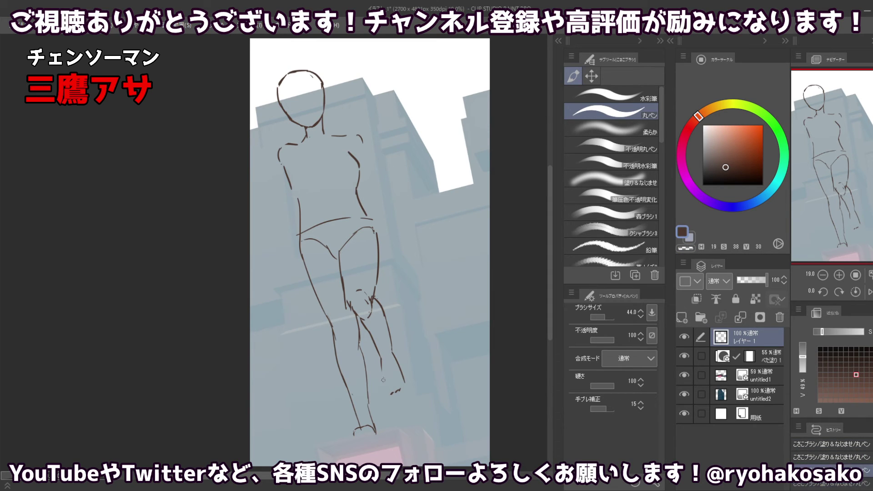
key(c)
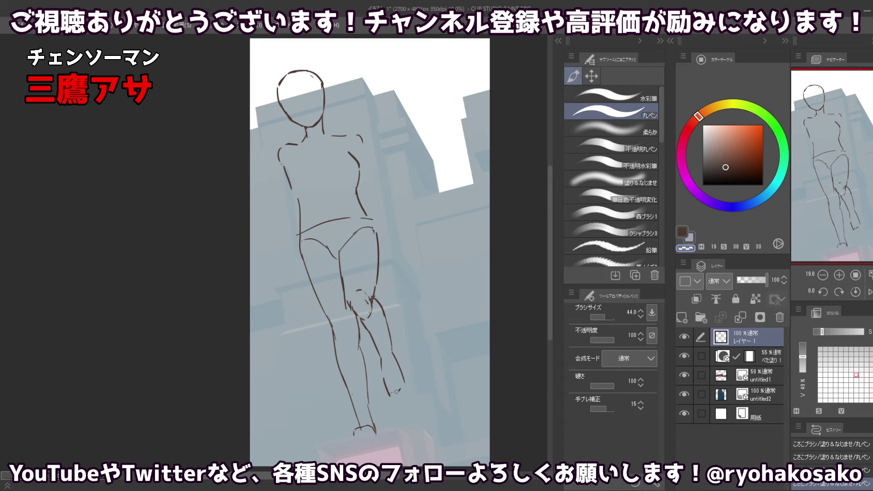
mouse_move(399, 390)
mouse_down()
mouse_move(406, 386)
mouse_move(399, 395)
mouse_move(385, 387)
mouse_up()
key(c)
key(ctrl+z)
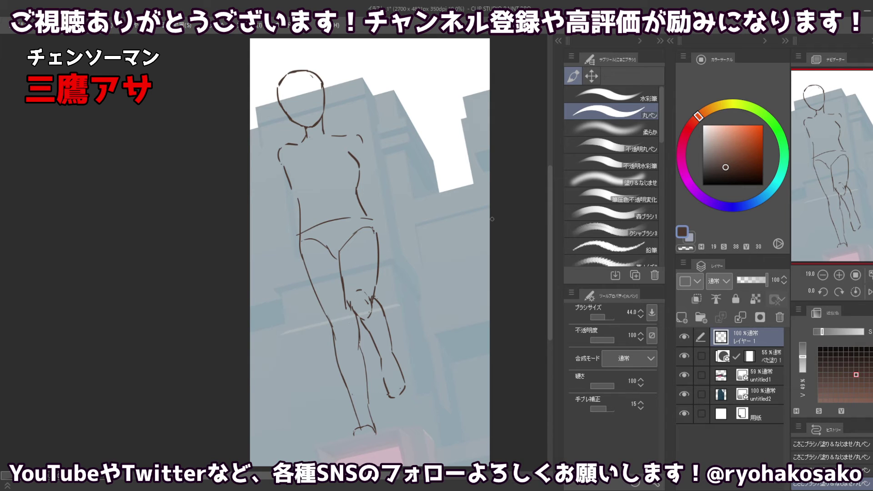
Lasso the bent leg's lower end, move it up toward the knee to shorten the calf, and deselect.
click(591, 76)
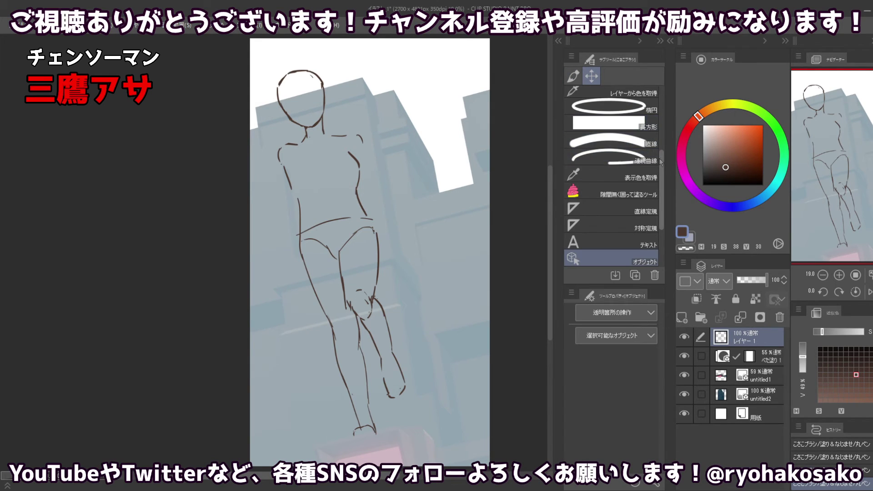
scroll(661, 163, up, 5)
click(599, 132)
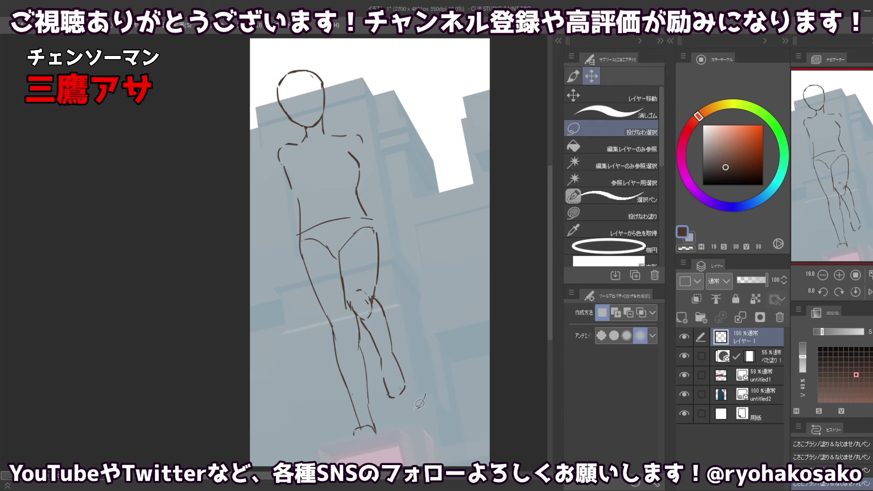
mouse_move(419, 404)
mouse_down()
mouse_move(387, 411)
mouse_move(374, 384)
mouse_move(372, 362)
mouse_move(411, 349)
mouse_move(400, 365)
mouse_up()
click(600, 103)
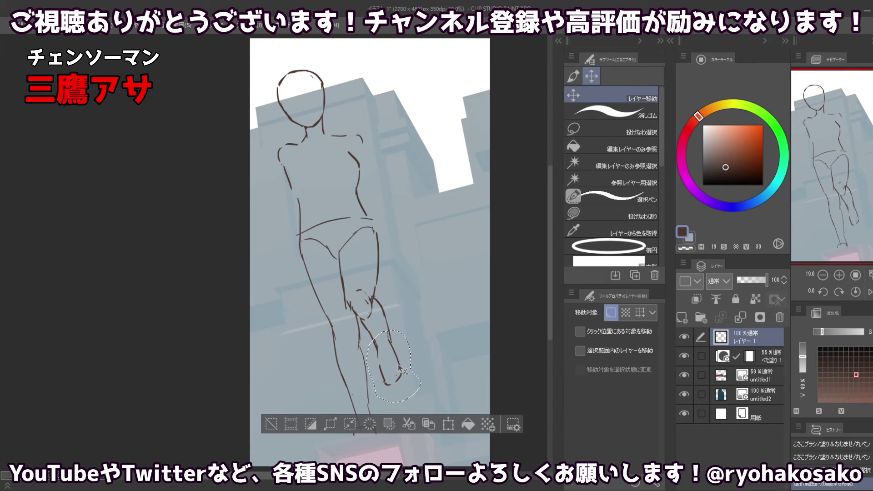
key(ctrl+d)
key(p)
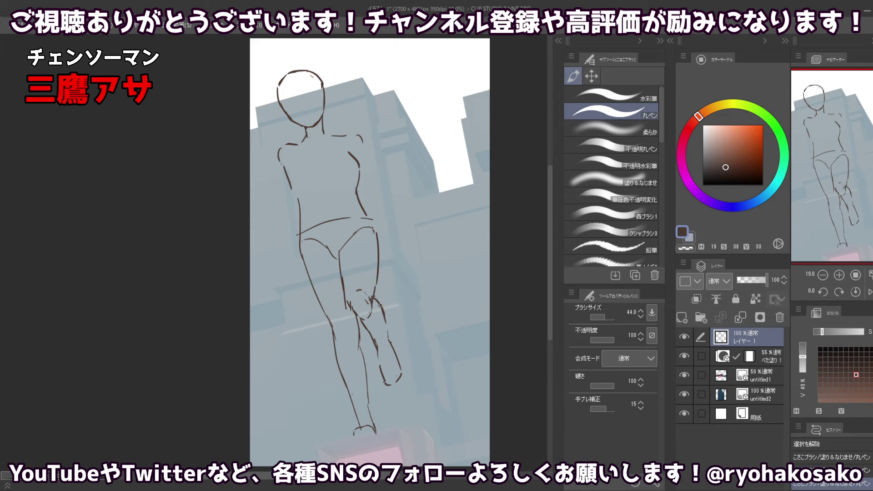
Erase the rough kneecap lines and the upper part of the bent leg's inner calf line.
key(c)
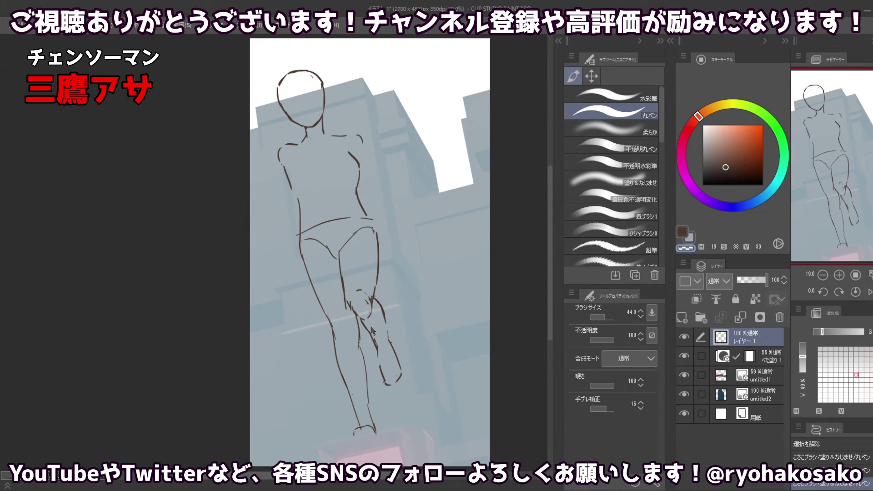
ctrl+alt+drag(373, 329, 363, 302)
ctrl+alt+drag(359, 300, 358, 298)
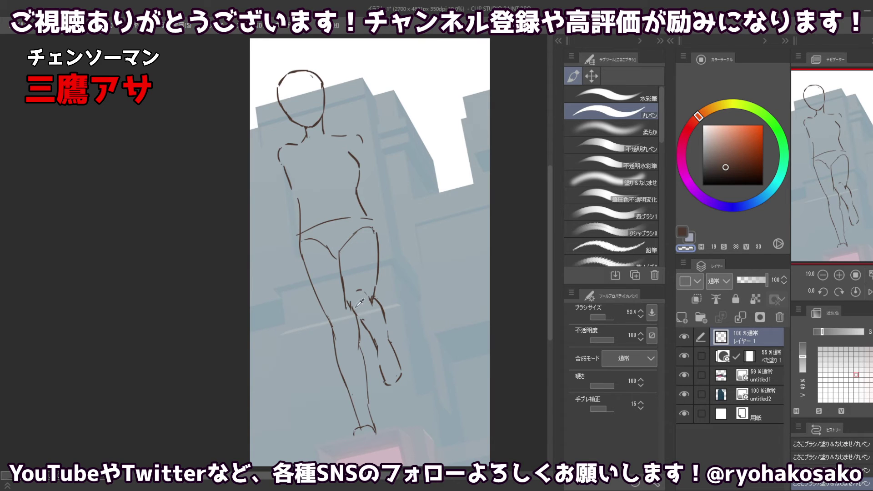
key(c)
mouse_move(362, 317)
mouse_down()
mouse_move(369, 330)
mouse_move(362, 312)
mouse_up()
key(ctrl+z)
key(c)
drag(345, 298, 372, 337)
key(c)
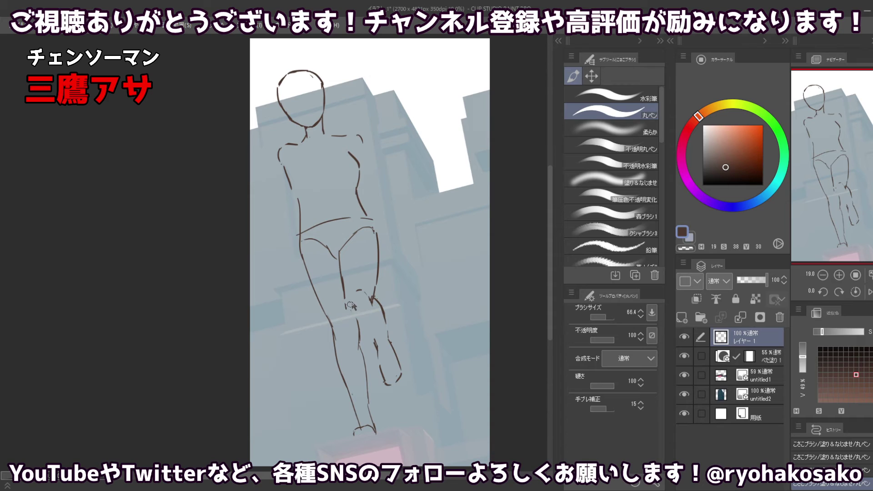
Redraw the bent leg's inner line from the knee down to the calf at brush size 21.2.
ctrl+alt+drag(350, 305, 350, 302)
key(c)
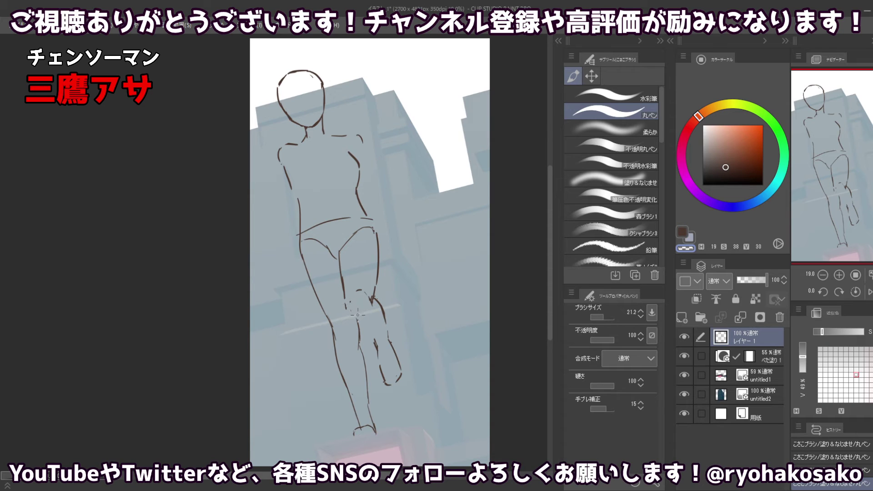
alt+click(349, 302)
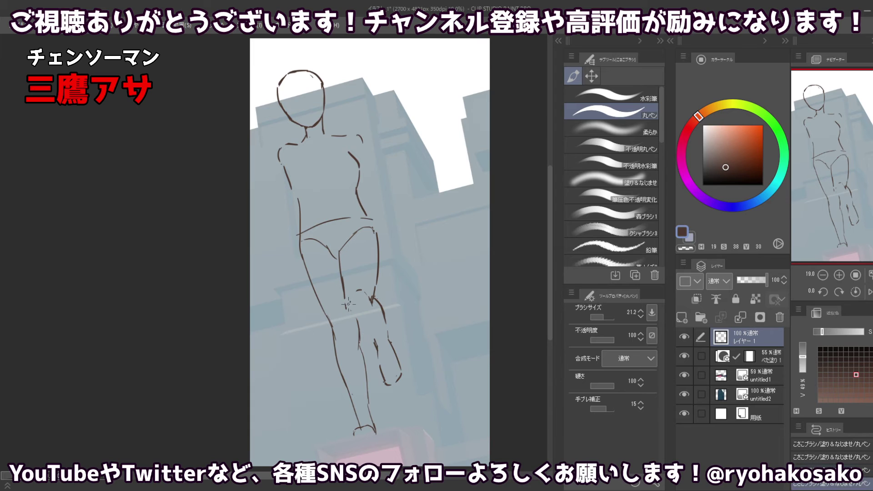
key(ctrl+z)
key(ctrl+y)
key(ctrl+z)
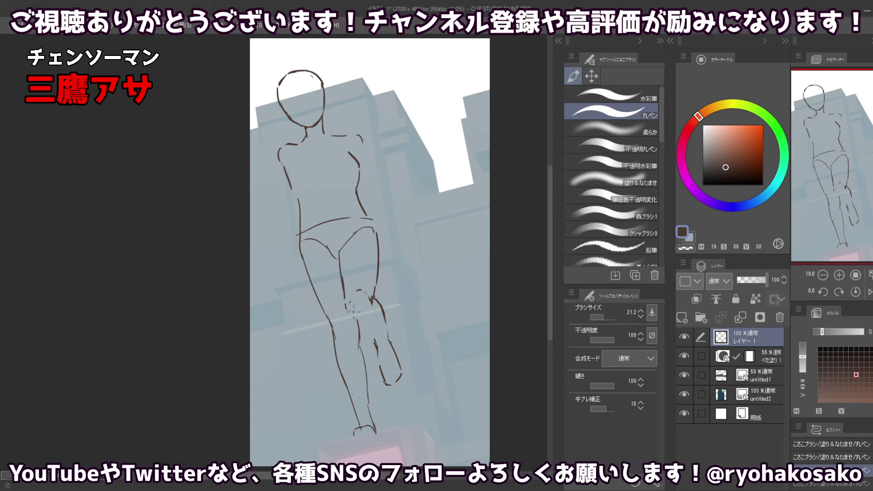
key(ctrl+y)
key(ctrl+z)
key(ctrl+y)
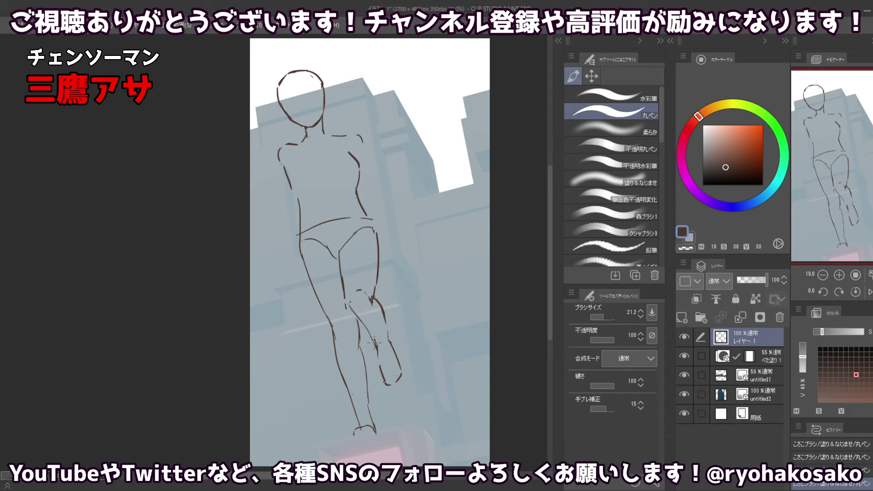
key(ctrl+z)
key(ctrl+z)
key(ctrl+y)
key(ctrl+y)
Erase the leftover marks around the bent leg's knee and the lower end of its inner thigh line.
key(c)
mouse_move(340, 291)
ctrl+alt+mouse_down()
mouse_move(346, 313)
mouse_move(355, 307)
ctrl+alt+mouse_up()
mouse_move(357, 290)
mouse_down()
mouse_move(371, 296)
mouse_move(369, 286)
mouse_up()
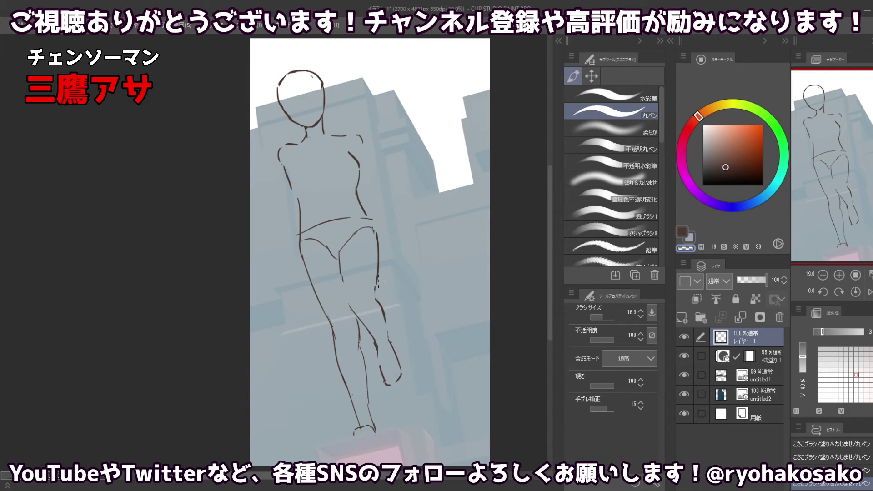
key(c)
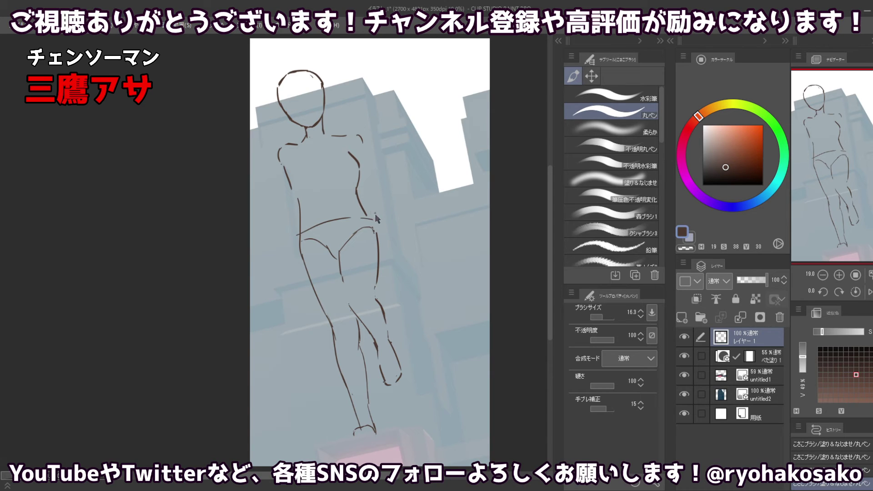
Erase the bent leg's outer thigh line and the stray end of the waistline at the hip.
key(c)
drag(381, 219, 375, 217)
mouse_move(382, 266)
mouse_down()
mouse_move(377, 250)
mouse_move(374, 289)
mouse_up()
drag(374, 251, 377, 287)
key(c)
key(ctrl+z)
key(ctrl+z)
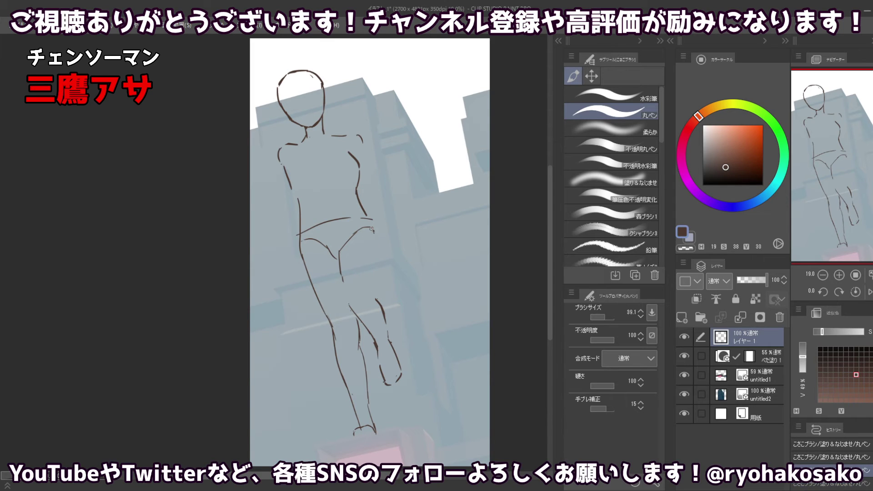
Redraw the bent leg's outer thigh line from the hip to just above the knee at brush size 39.1.
drag(371, 229, 375, 271)
key(ctrl+z)
drag(370, 230, 374, 271)
key(c)
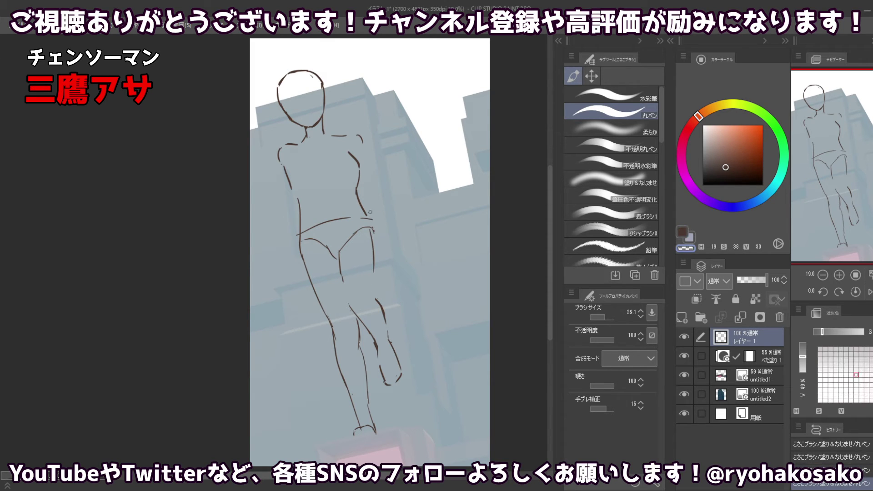
key(c)
drag(367, 215, 372, 291)
key(ctrl+z)
key(ctrl+z)
key(ctrl+z)
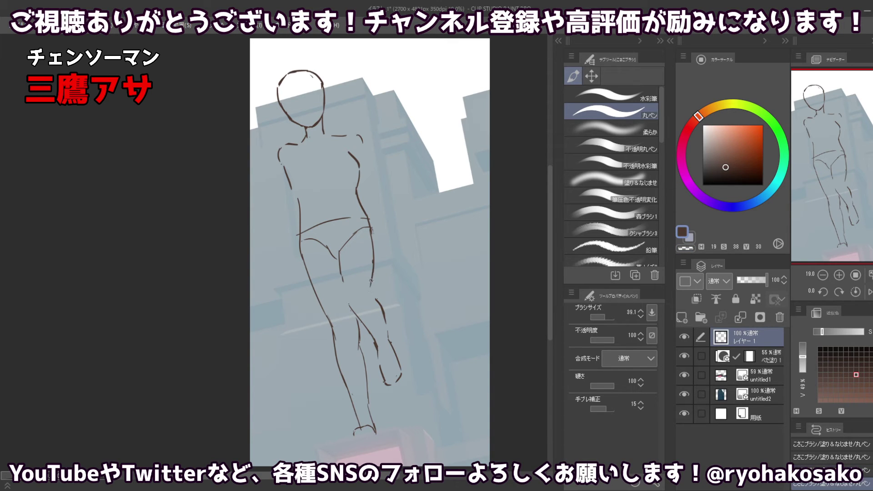
key(ctrl+z)
key(ctrl+y)
key(ctrl+z)
Draw the outer knee contour of the bent leg, curving from the thigh line toward the calf.
drag(374, 267, 369, 297)
key(ctrl+z)
key(ctrl+z)
mouse_move(373, 267)
mouse_down()
mouse_move(370, 292)
mouse_move(380, 303)
mouse_up()
key(ctrl+z)
key(ctrl+z)
key(ctrl+z)
Clean up the bent leg's outer calf line and join it to the knee contour.
key(c)
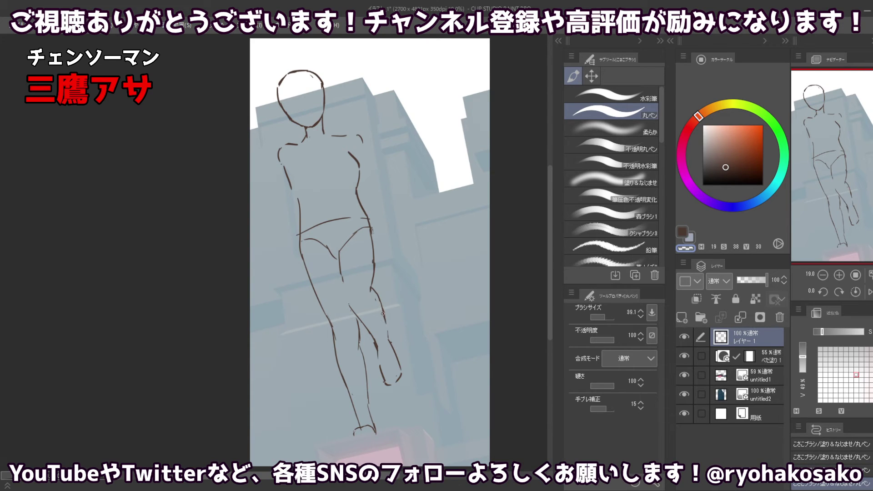
drag(382, 302, 387, 338)
key(c)
key(c)
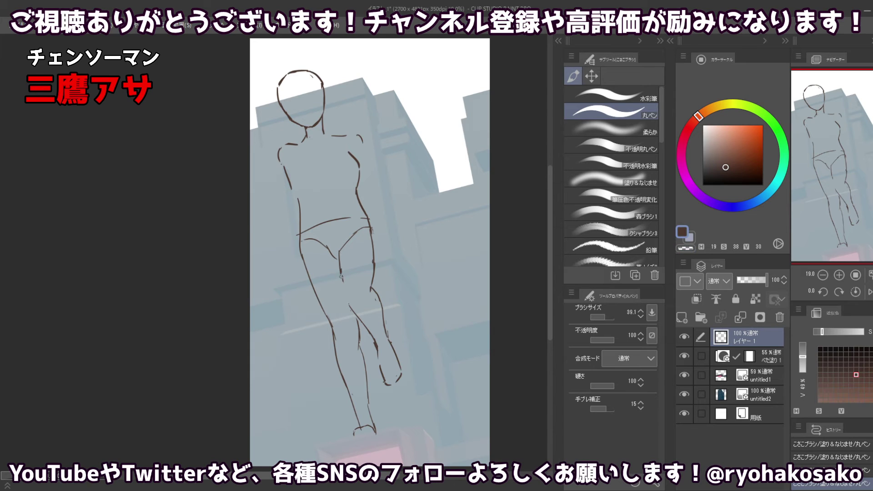
Extend the bent leg's inner thigh line from below the crotch down to the knee.
drag(341, 274, 350, 302)
key(ctrl+z)
key(ctrl+z)
key(ctrl+z)
key(ctrl+z)
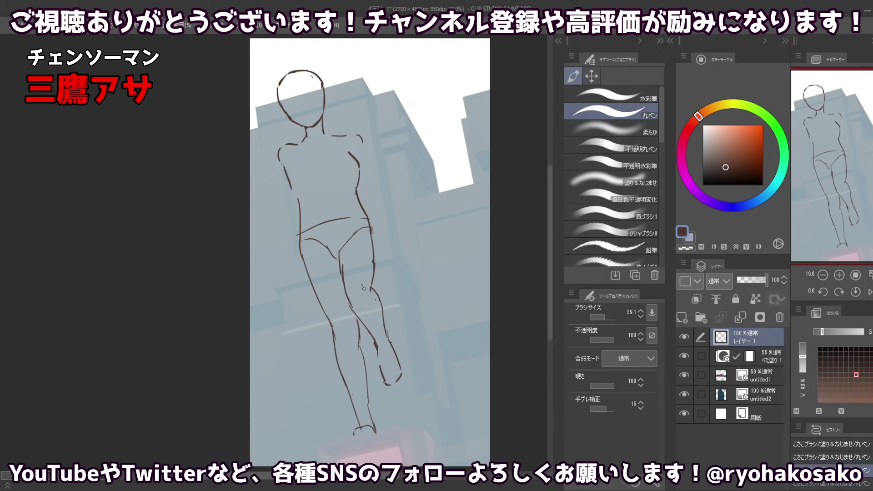
Sketch short kneecap marks on the bent leg and round off the inner side of the knee.
drag(363, 283, 369, 297)
key(ctrl+z)
key(ctrl+z)
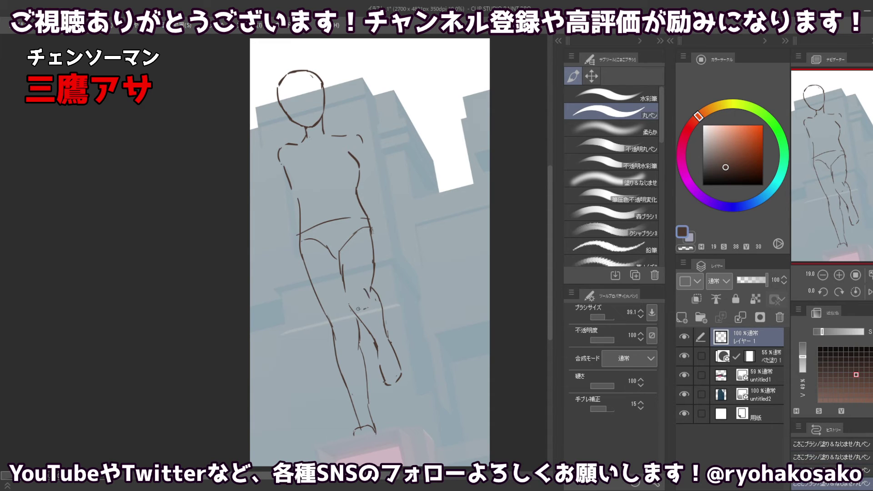
key(ctrl+z)
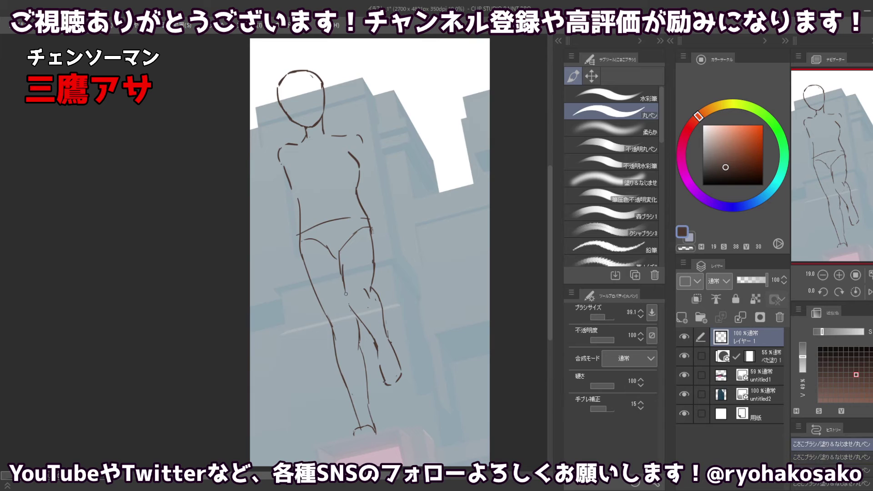
drag(348, 296, 350, 305)
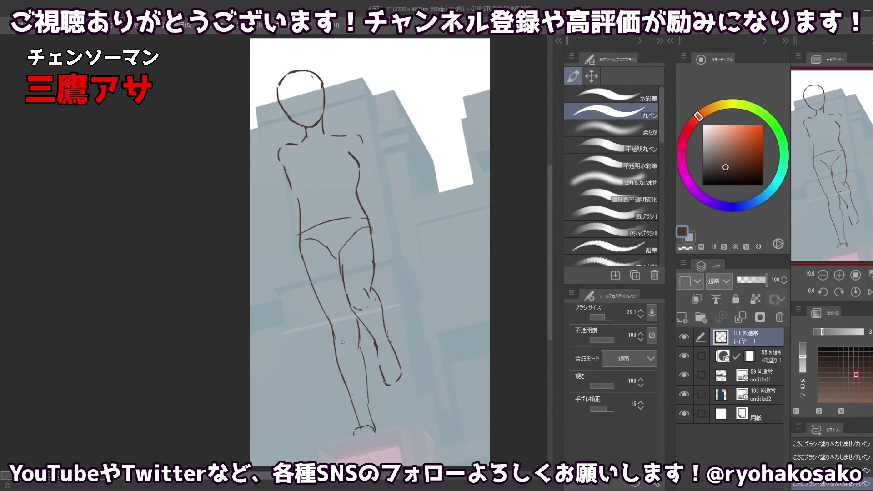
Redraw the standing leg's inner line below the bent knee and tidy the lines around the standing knee.
drag(349, 320, 352, 332)
key(c)
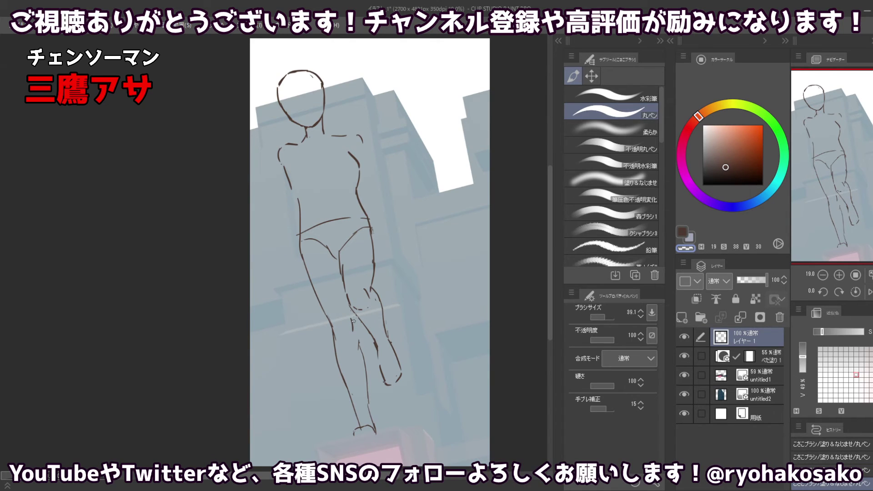
key(c)
drag(352, 314, 357, 348)
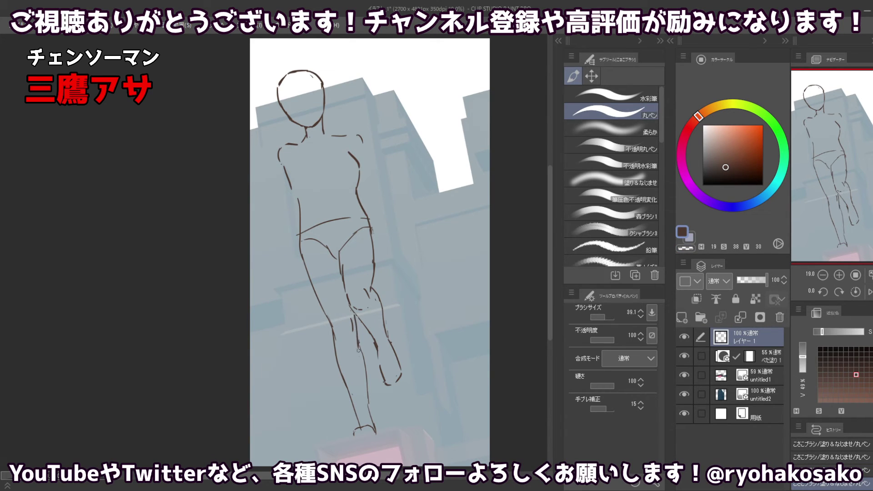
key(c)
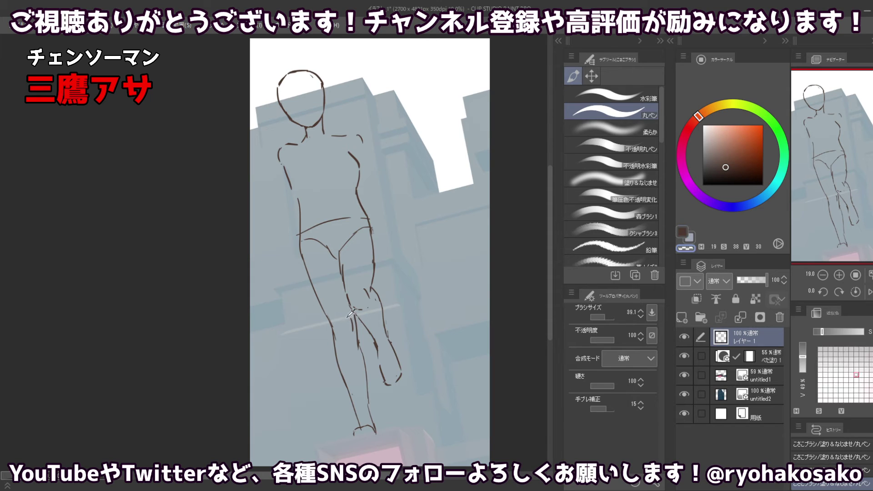
key(c)
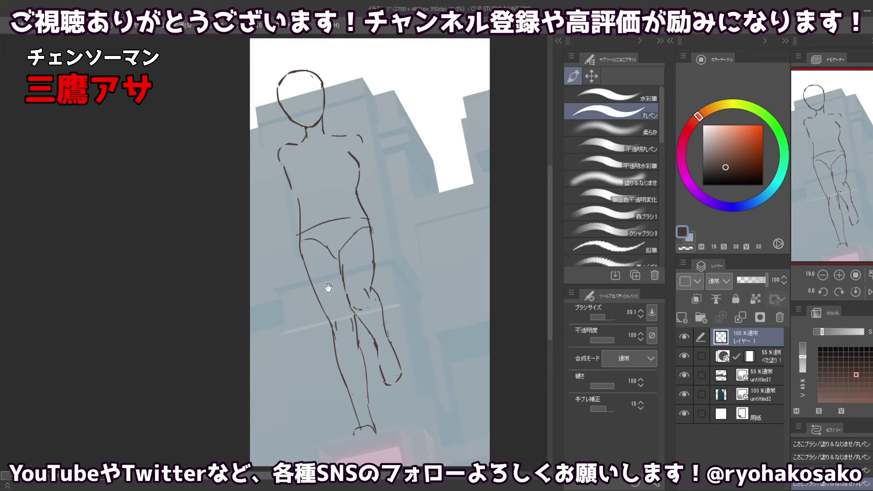
Erase the straight leg's outer calf line and redraw it from knee to ankle with a 33.6 round pen.
scroll(329, 287, down, 1)
scroll(341, 354, up, 1)
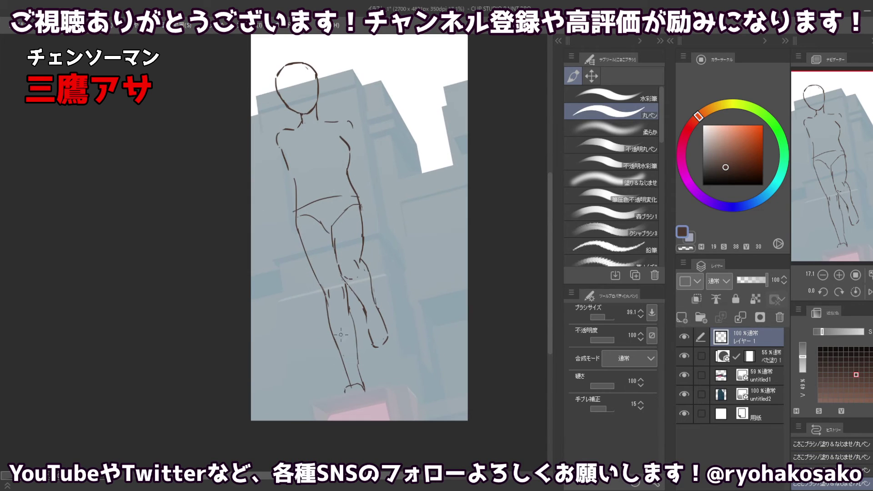
key(c)
drag(327, 299, 331, 330)
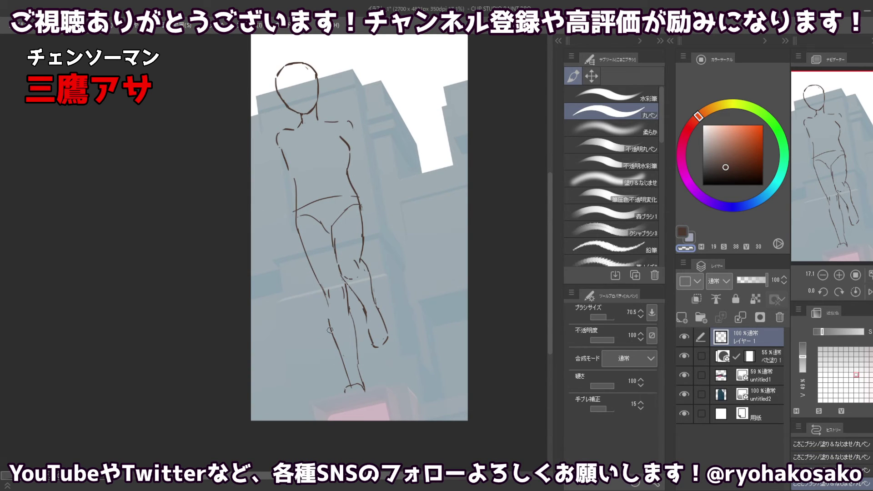
key(c)
drag(326, 300, 335, 335)
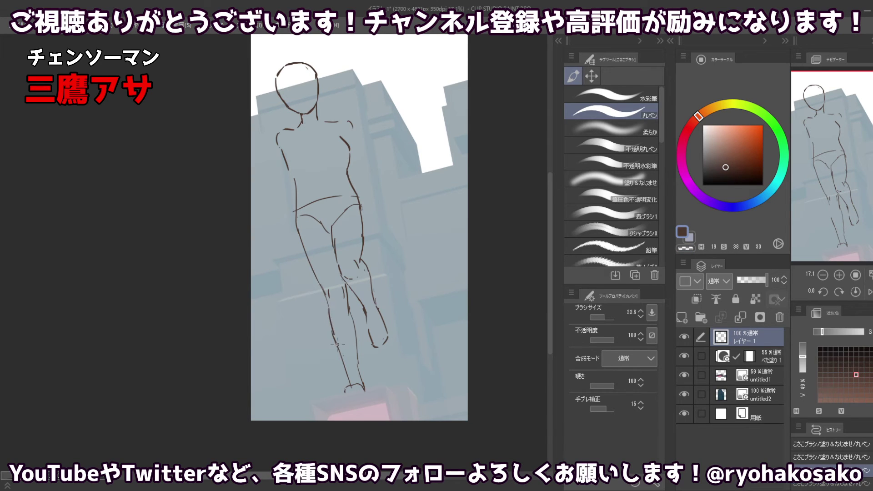
drag(326, 306, 349, 379)
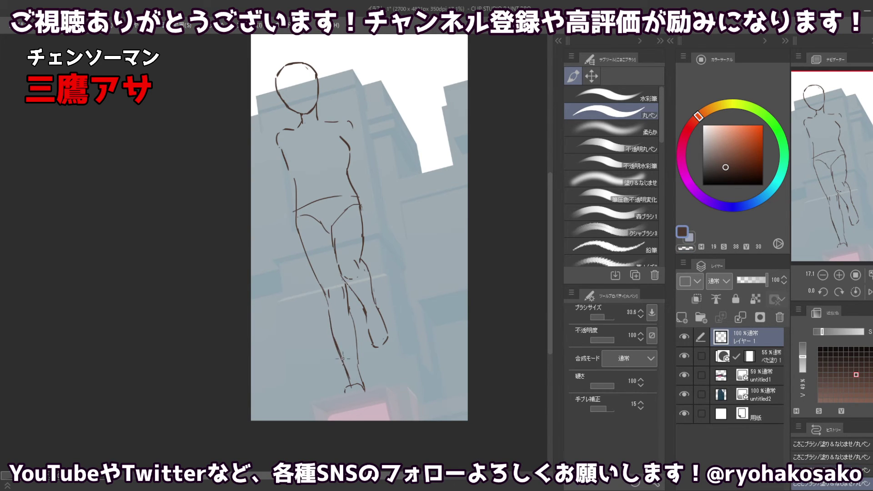
key(c)
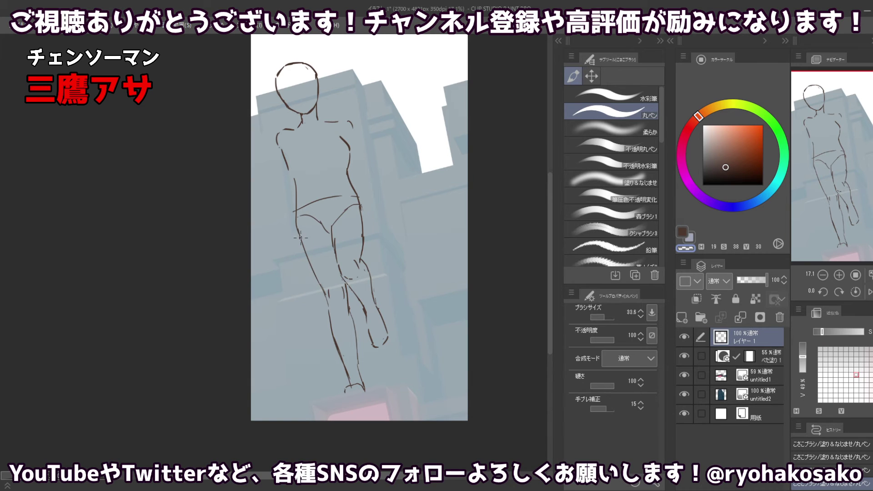
key([)
key([)
key([)
key([)
key([)
key([)
key([)
mouse_move(315, 171)
mouse_down()
mouse_move(332, 181)
mouse_move(312, 207)
mouse_move(313, 187)
mouse_move(312, 207)
mouse_up()
key(c)
key(ctrl+z)
key(ctrl+z)
Erase the torso's side line above the bent leg with a 247.3 transparent brush.
key(c)
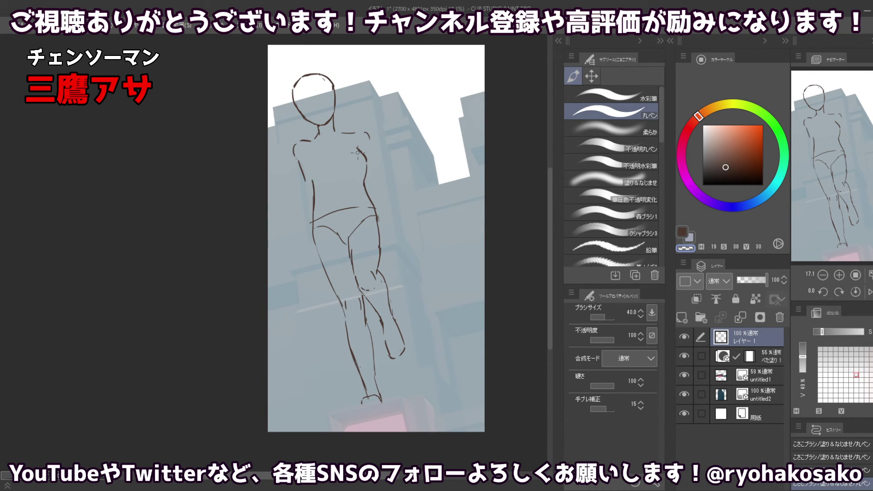
mouse_move(357, 152)
mouse_down()
mouse_move(373, 176)
mouse_move(361, 181)
mouse_move(382, 200)
mouse_up()
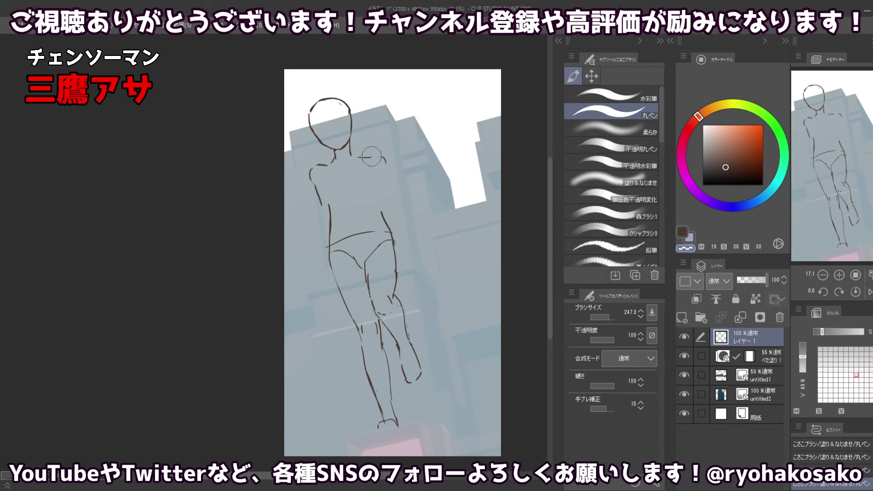
scroll(366, 187, down, 1)
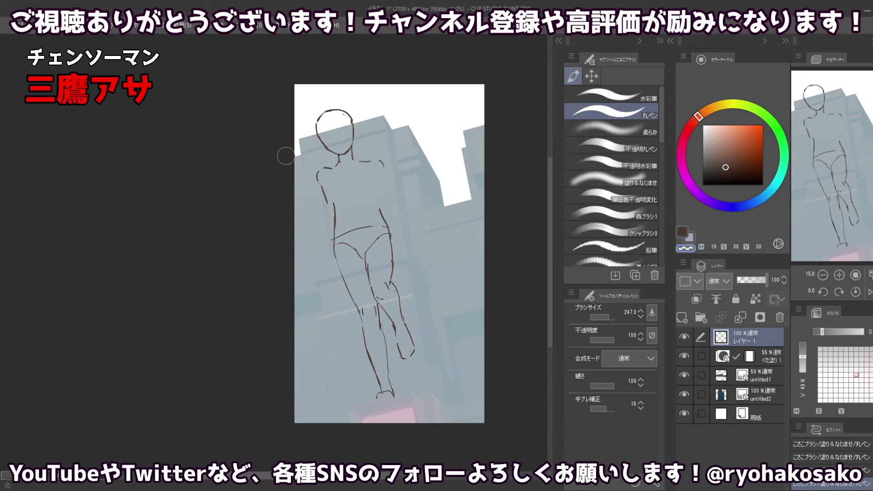
Lasso the shoulder line on the bent-leg side, shift it slightly closer to the neck, and deselect.
ctrl+alt+drag(366, 178, 360, 153)
click(591, 76)
click(584, 127)
mouse_move(406, 157)
mouse_down()
mouse_move(384, 180)
mouse_move(347, 180)
mouse_move(333, 198)
mouse_move(313, 203)
mouse_move(307, 136)
mouse_move(362, 98)
mouse_move(367, 156)
mouse_up()
click(586, 96)
key(ctrl+d)
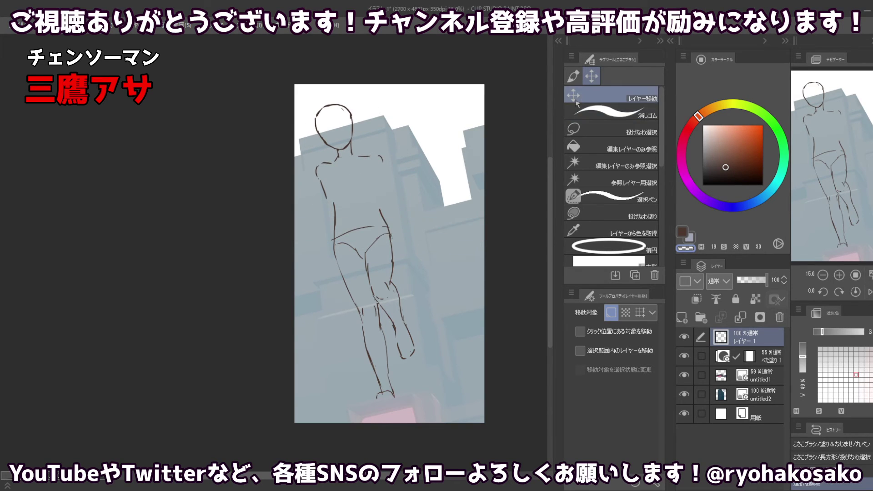
key(p)
key([)
key(c)
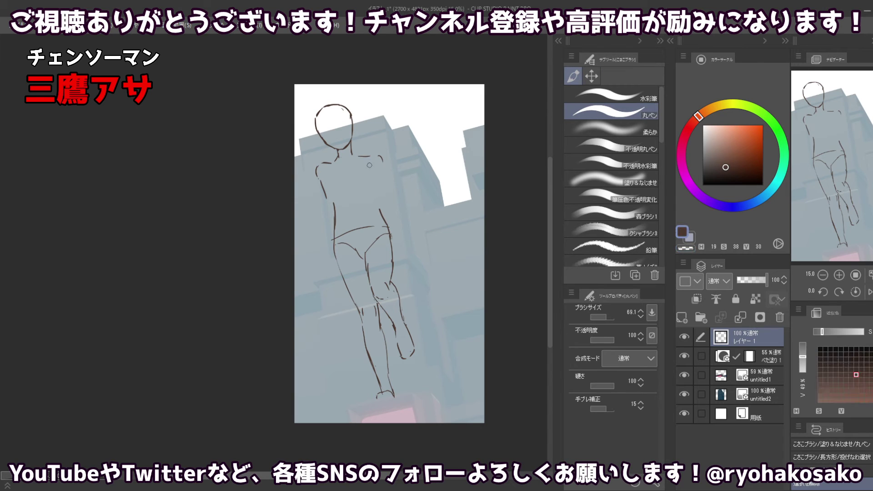
drag(375, 165, 380, 175)
drag(378, 169, 382, 185)
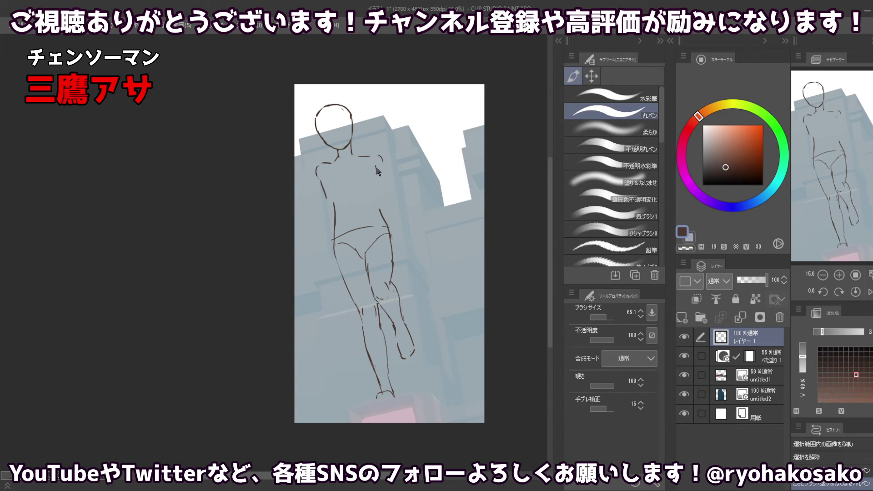
key(ctrl+z)
key(])
key(])
key(])
key(ctrl+z)
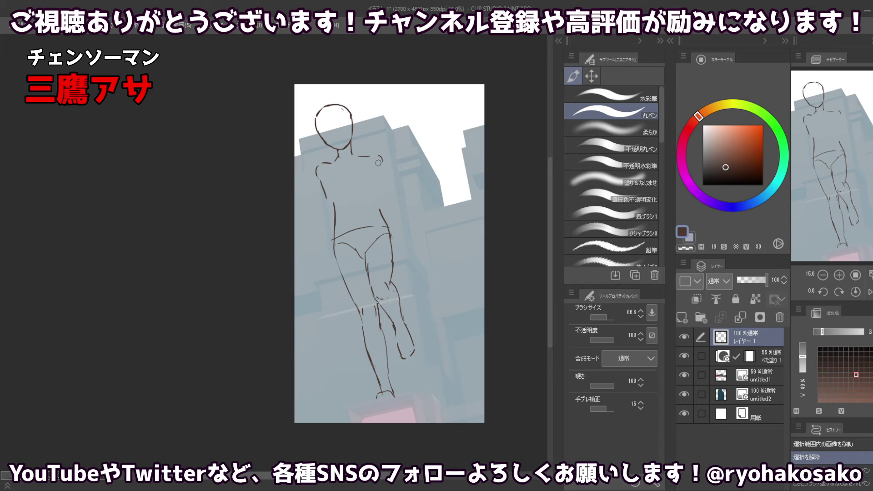
Reduce the round pen to size 41.9 and redraw the upper torso side line below the adjusted shoulder.
key(bracketleft)
key(bracketleft)
key(bracketleft)
key(bracketleft)
key(bracketleft)
key(bracketleft)
key(bracketleft)
key(bracketleft)
key(bracketleft)
key(bracketleft)
key(ctrl+y)
key(ctrl+z)
key(ctrl+y)
key(ctrl+z)
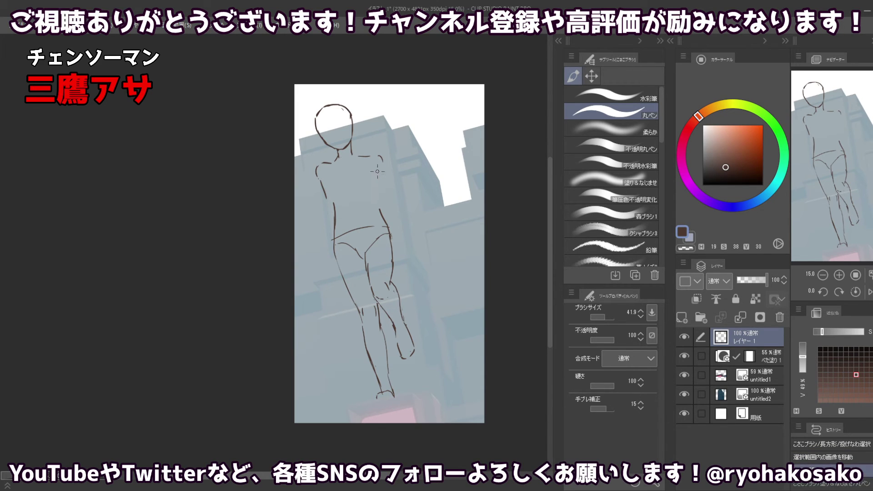
mouse_move(376, 172)
mouse_down()
mouse_move(377, 203)
mouse_move(378, 180)
mouse_move(373, 193)
mouse_move(374, 181)
mouse_move(388, 219)
mouse_up()
key(ctrl+z)
key(ctrl+z)
key(ctrl+z)
key(ctrl+z)
key(ctrl+z)
key(ctrl+z)
key(ctrl+z)
key(ctrl+z)
key(ctrl+z)
drag(380, 208, 388, 248)
key(ctrl+z)
key(ctrl+z)
key(ctrl+z)
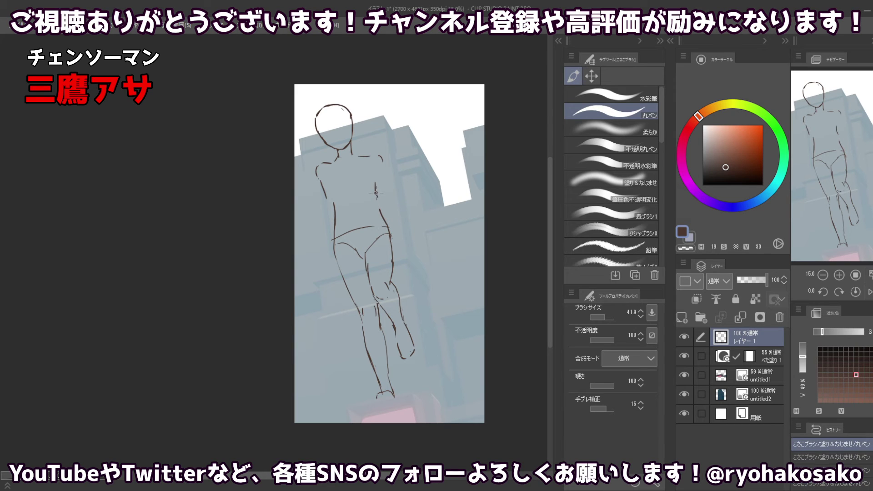
Extend the torso's side line from the waist down to the bent leg's hip.
drag(376, 188, 379, 201)
key(ctrl+z)
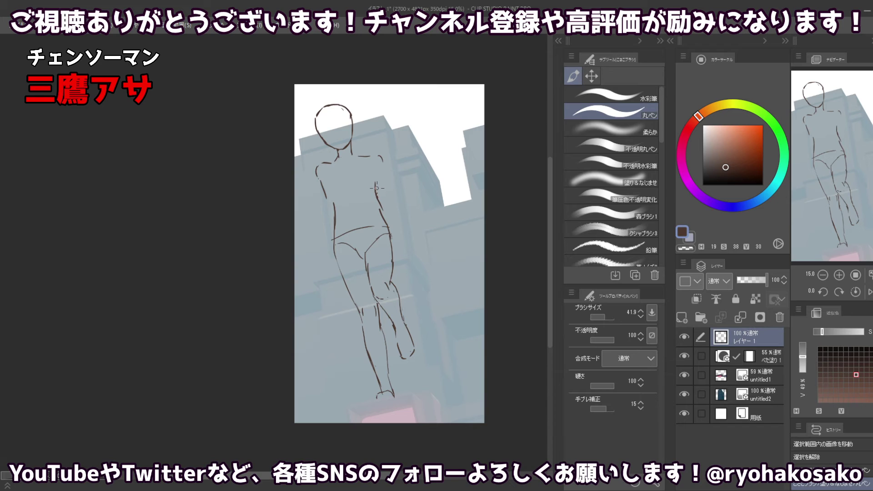
key(ctrl+z)
key(ctrl+y)
Erase the waistline and underwear lines across the hips and set the pen size to 24.8.
mouse_move(378, 197)
mouse_down()
mouse_move(389, 237)
mouse_move(384, 208)
mouse_move(390, 234)
mouse_move(387, 224)
mouse_move(371, 254)
mouse_move(376, 238)
mouse_move(366, 248)
mouse_move(382, 234)
mouse_move(357, 249)
mouse_move(346, 239)
mouse_move(340, 245)
mouse_move(356, 234)
mouse_up()
key(ctrl+z)
key(ctrl+z)
key(ctrl+z)
key(c)
key(c)
key(ctrl+z)
key(c)
key(c)
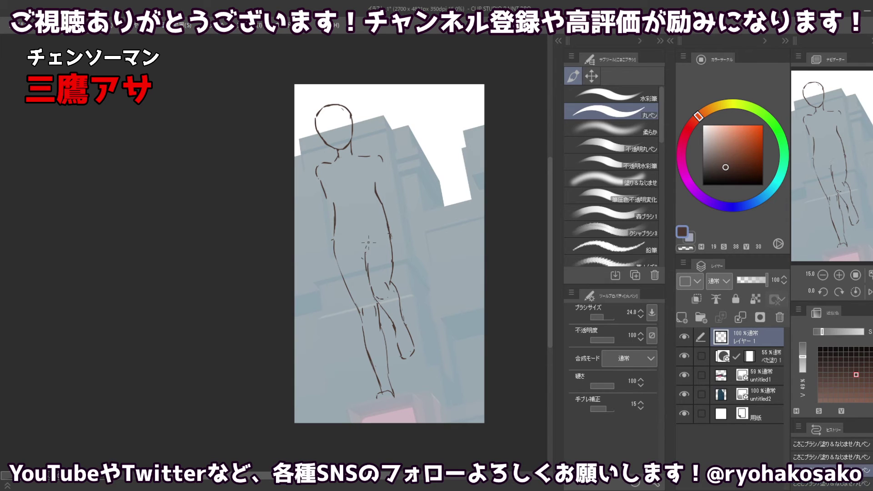
Draw a curved thigh-top line on the bent leg, from the inner thigh up to the hip.
mouse_move(365, 256)
mouse_down()
mouse_move(385, 227)
mouse_move(366, 244)
mouse_up()
key(ctrl+z)
key(ctrl+z)
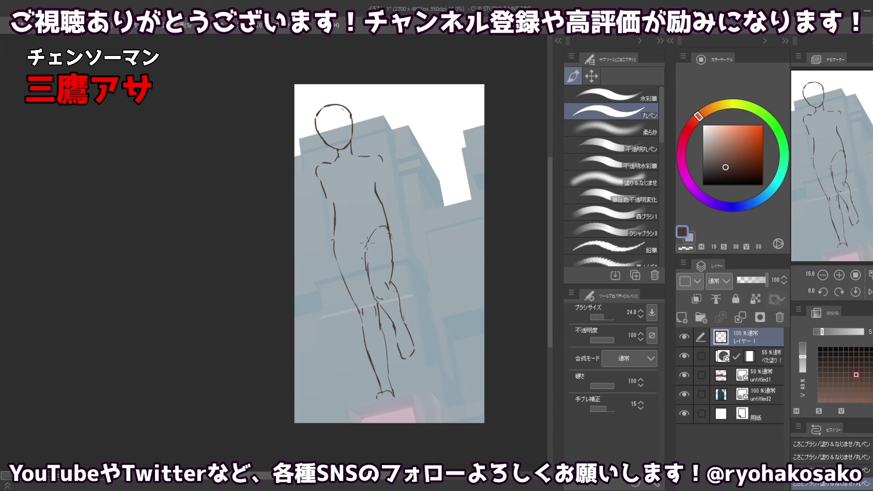
key(ctrl+z)
key(ctrl+z)
key(ctrl+y)
key(ctrl+y)
key(ctrl+z)
key(ctrl+y)
key(ctrl+z)
key(ctrl+y)
key(ctrl+z)
key(ctrl+y)
key(ctrl+z)
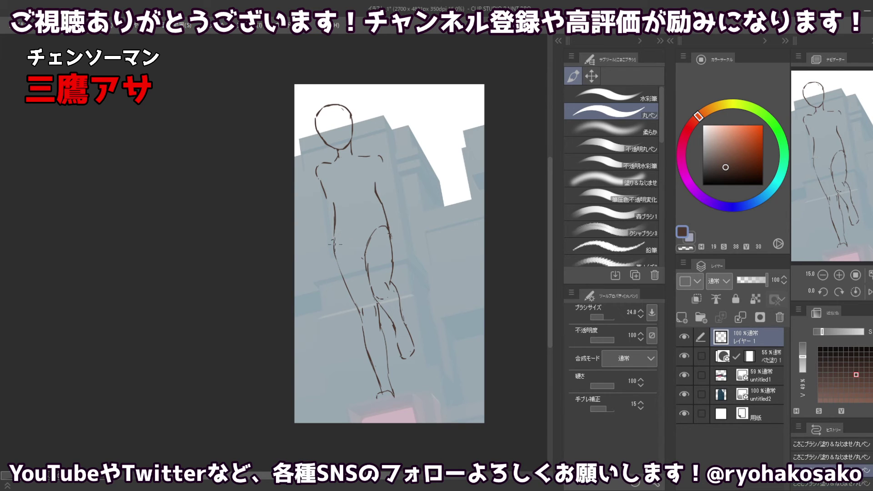
Draw the straight leg's groin line from the outer hip down to the crotch.
key(ctrl+y)
key(ctrl+z)
key(ctrl+y)
key(ctrl+z)
key(ctrl+y)
key(ctrl+z)
key(ctrl+y)
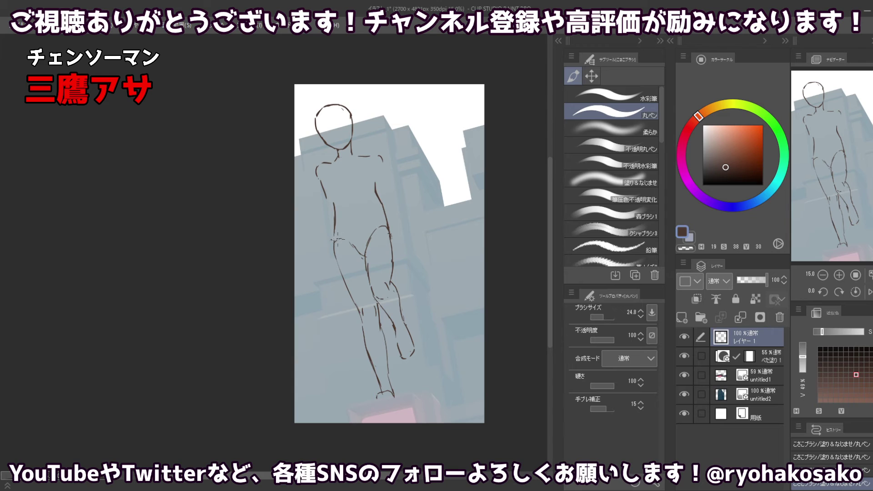
Draw a gently curved waistline across the hips, joining both sides of the torso.
key(ctrl+z)
drag(337, 229, 381, 221)
key(ctrl+z)
key(ctrl+z)
key(ctrl+y)
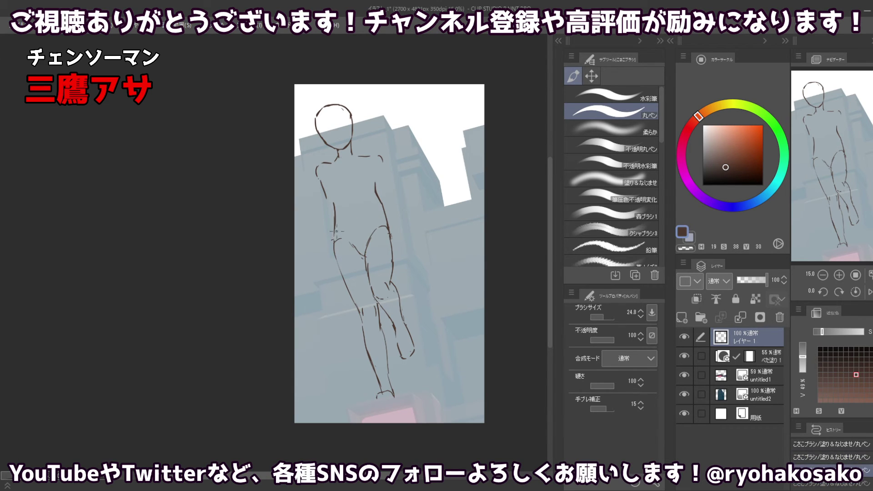
drag(334, 234, 386, 222)
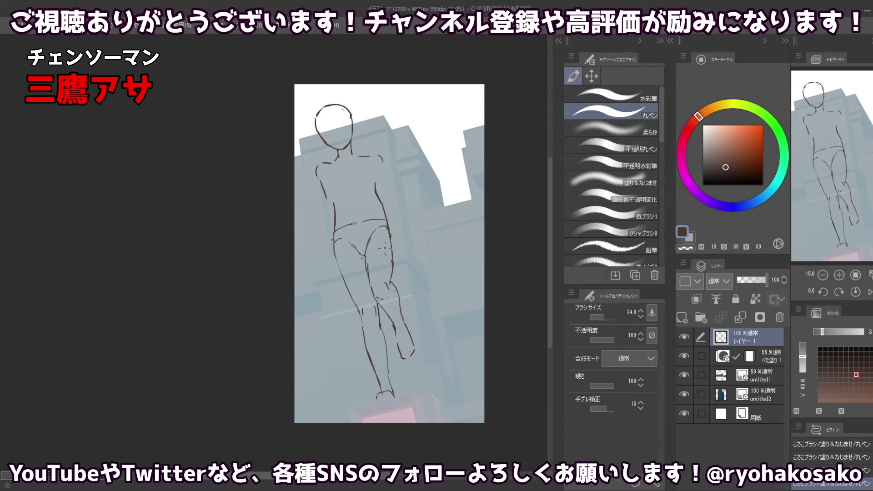
Erase the bent leg's inner thigh line near the crotch and redraw it joined to the thigh-top curve.
key(c)
mouse_move(378, 240)
mouse_down()
mouse_move(366, 257)
mouse_move(374, 231)
mouse_move(390, 235)
mouse_move(384, 227)
mouse_move(364, 253)
mouse_up()
key(c)
key(ctrl+z)
key(ctrl+z)
key(ctrl+z)
key(c)
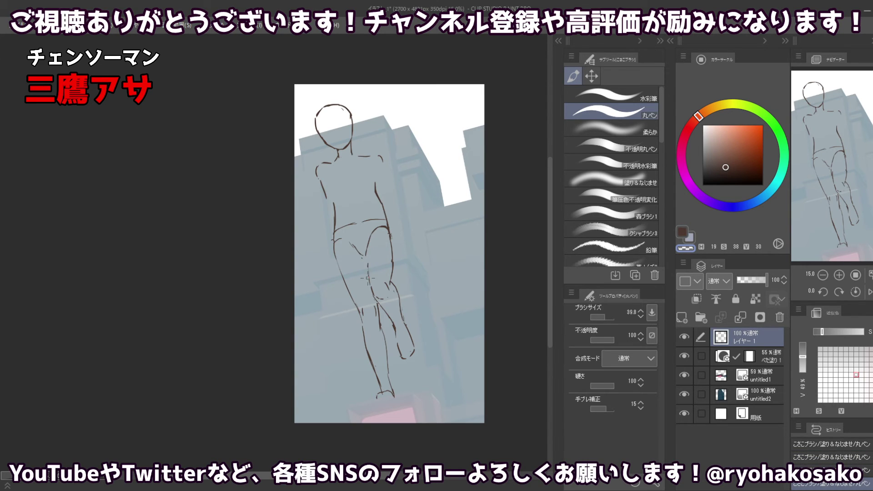
key(c)
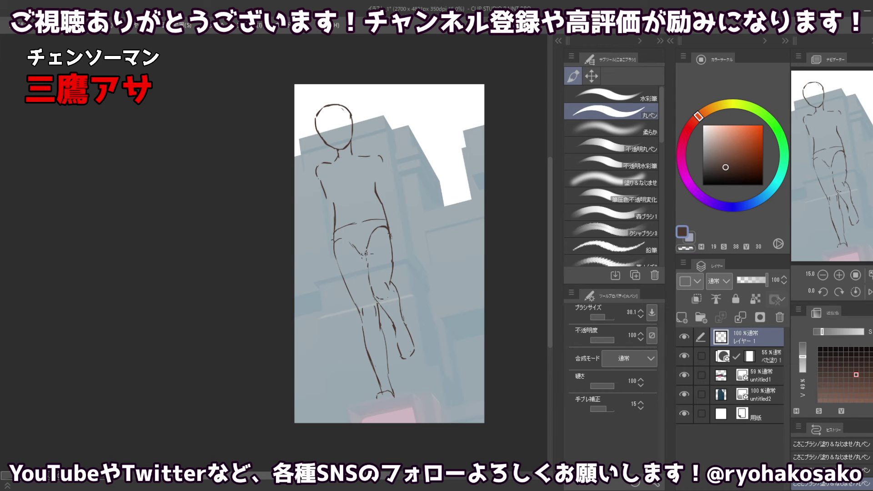
drag(365, 253, 381, 232)
Erase the straight leg's outer thigh line and redraw it from hip to knee with a 37.6 pen.
mouse_move(344, 255)
mouse_down()
mouse_move(352, 256)
mouse_move(352, 300)
mouse_up()
key(c)
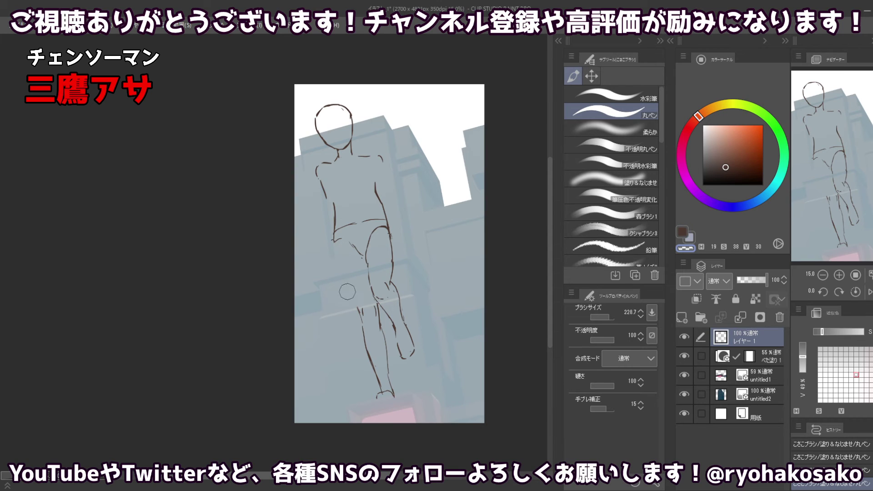
key(bracketleft)
key(bracketleft)
key(bracketleft)
drag(335, 237, 353, 302)
key(bracketleft)
key(bracketleft)
key(bracketleft)
key(bracketleft)
key(bracketleft)
key(bracketleft)
key(bracketleft)
key(bracketleft)
key(bracketleft)
key(bracketleft)
key(c)
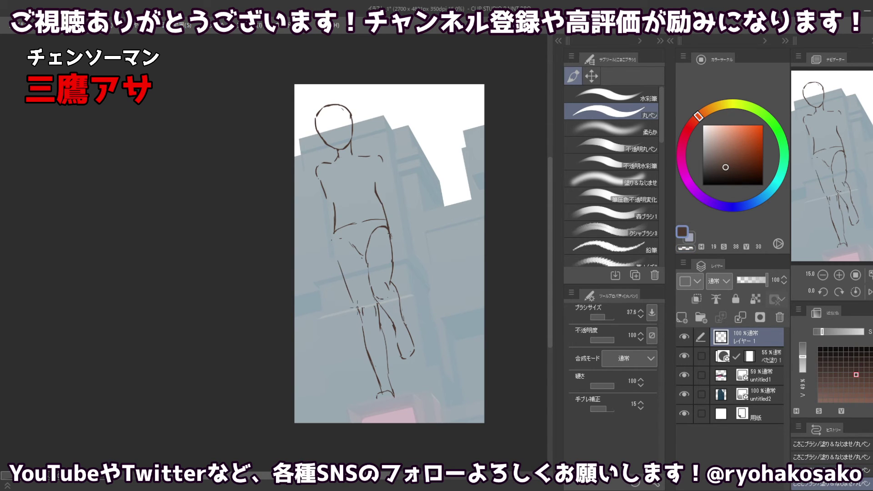
key(ctrl+z)
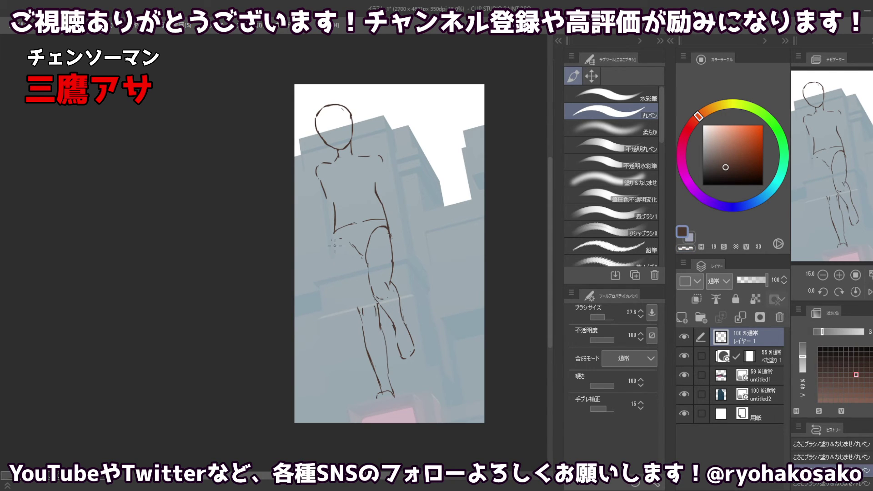
drag(333, 238, 354, 301)
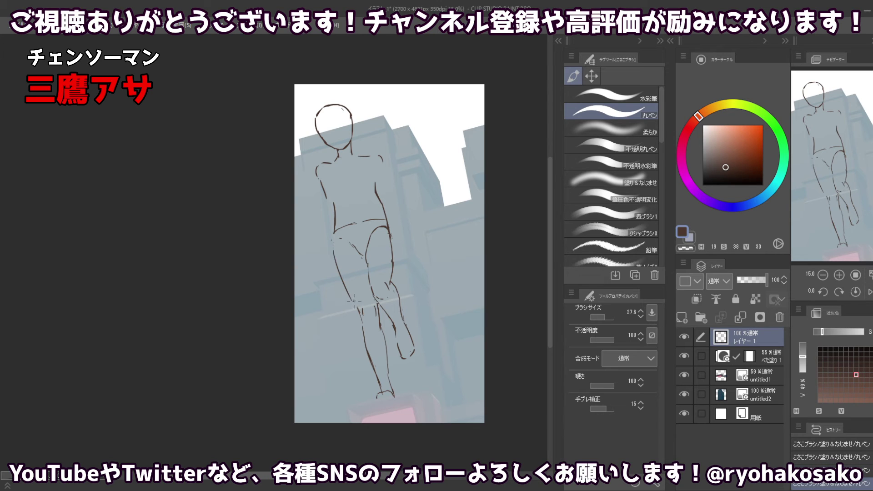
Erase the lower torso side and the bent leg's outer thigh line, and redraw the thigh with a rounder hip.
key(c)
mouse_move(387, 241)
mouse_down()
mouse_move(392, 260)
mouse_move(387, 231)
mouse_move(395, 224)
mouse_move(393, 267)
mouse_move(381, 230)
mouse_move(392, 224)
mouse_move(369, 240)
mouse_up()
key(c)
key(ctrl+z)
key(c)
key(c)
key(ctrl+y)
key(ctrl+z)
mouse_move(370, 240)
mouse_down()
mouse_move(384, 227)
mouse_move(393, 233)
mouse_move(386, 204)
mouse_move(389, 224)
mouse_up()
Clean up the straight leg's hip and redraw its rounded thigh-top curve with a 21.4 pen.
key(c)
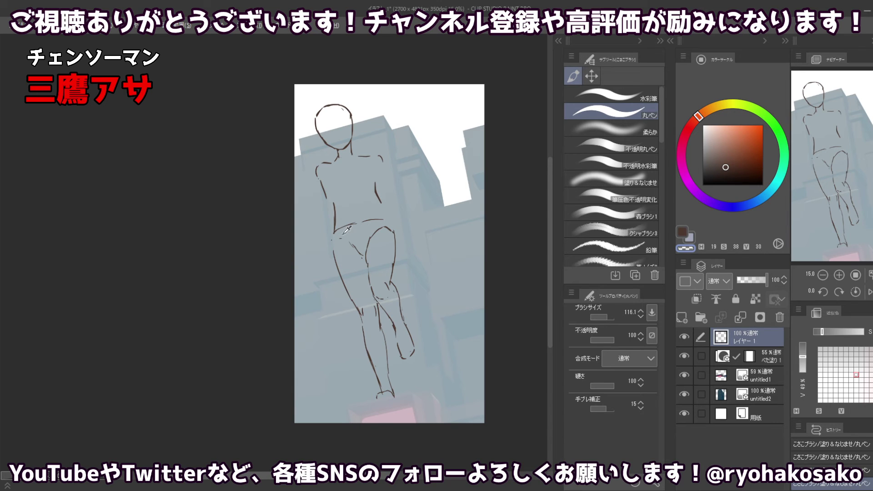
drag(343, 240, 341, 240)
key(c)
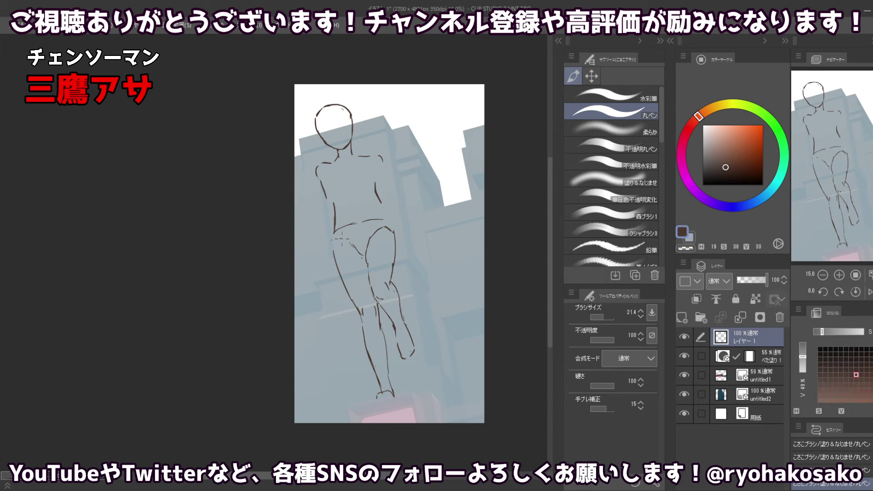
key(c)
key(c)
key(c)
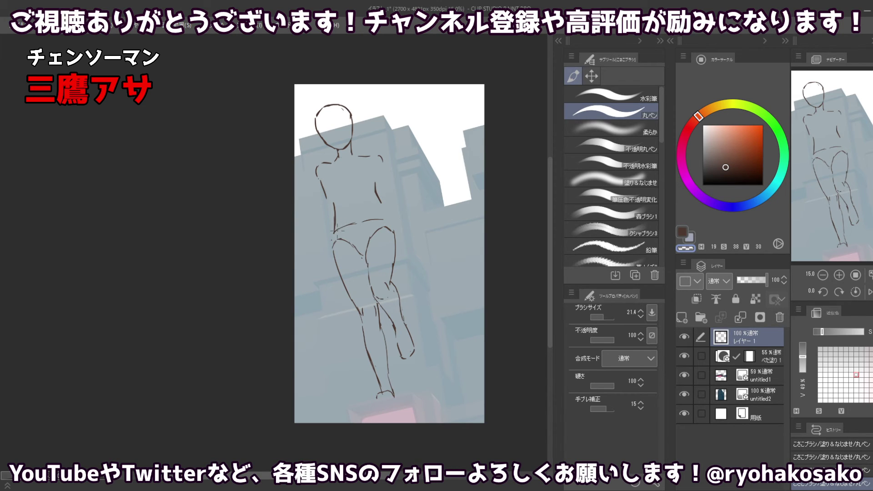
key(c)
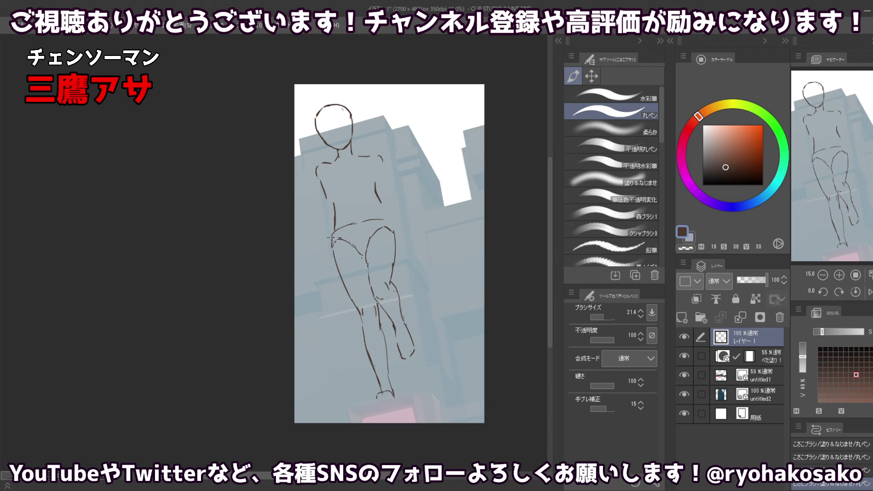
Remove the waistline across the hips and set the round pen to size 41.7.
key(ctrl+z)
key(ctrl+z)
mouse_move(333, 238)
mouse_down()
mouse_move(332, 247)
mouse_move(359, 223)
mouse_move(344, 229)
mouse_up()
key(ctrl+z)
key(c)
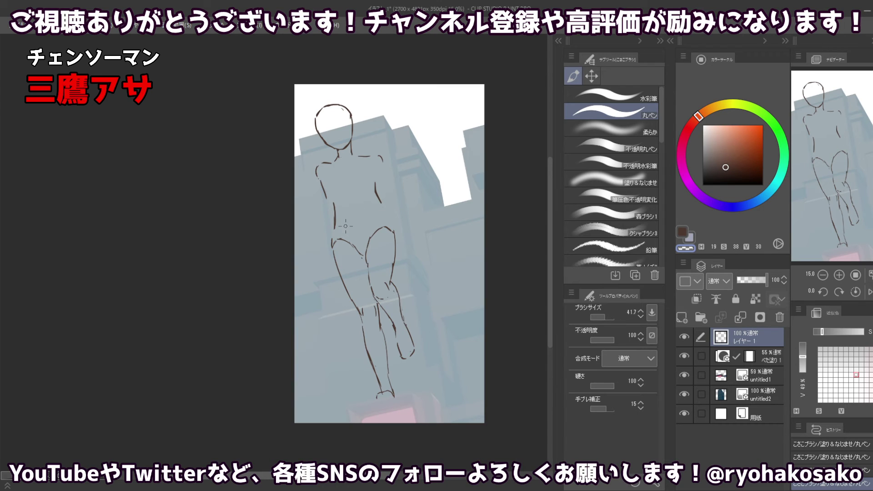
key(c)
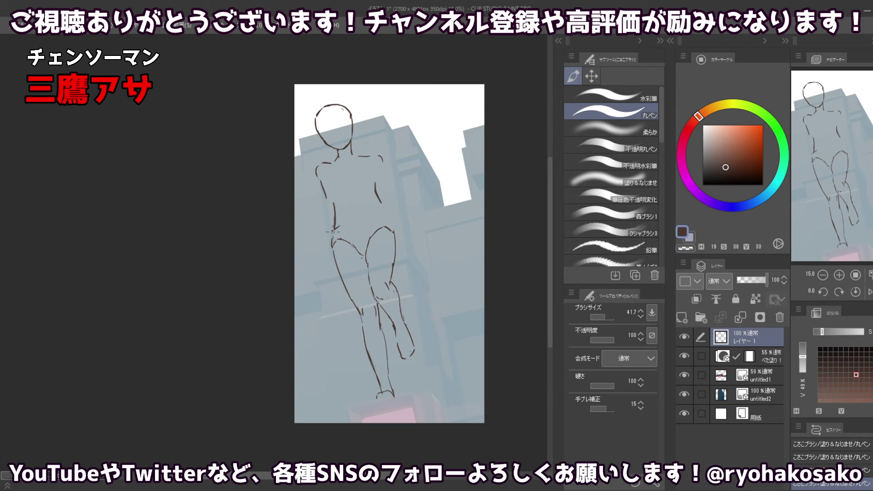
Step back and forth through the latest strokes, and draw a slanted waistline across the hips with the 41.7 round pen.
key(ctrl+z)
key(ctrl+y)
key(ctrl+z)
key(ctrl+y)
key(ctrl+z)
key(ctrl+z)
key(ctrl+y)
key(ctrl+y)
key(ctrl+z)
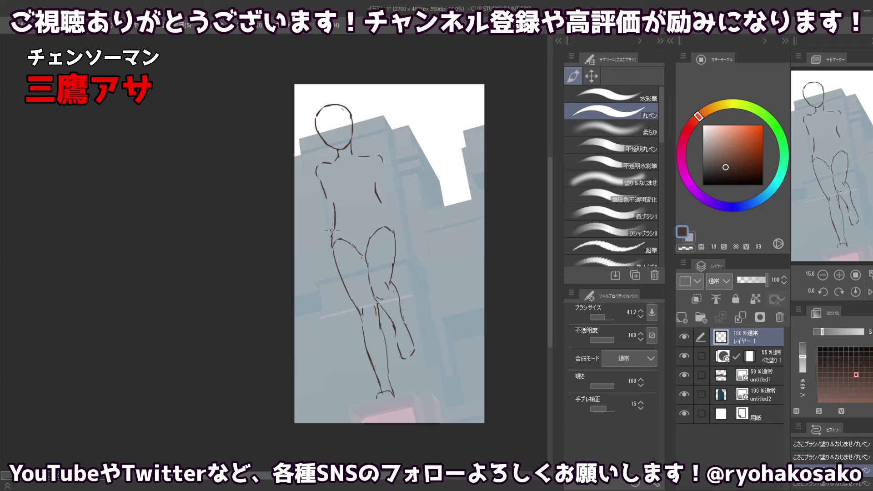
mouse_move(338, 226)
mouse_down()
mouse_move(381, 214)
mouse_move(393, 229)
mouse_up()
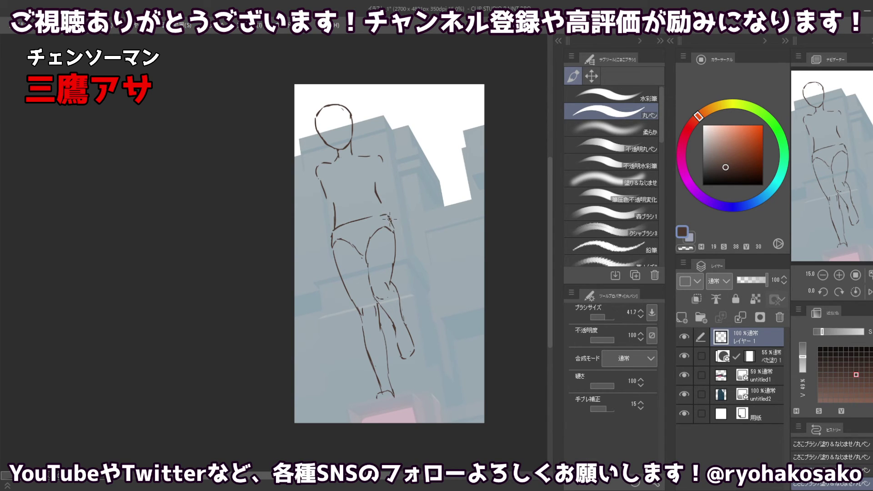
key(ctrl+z)
key(ctrl+z)
key(c)
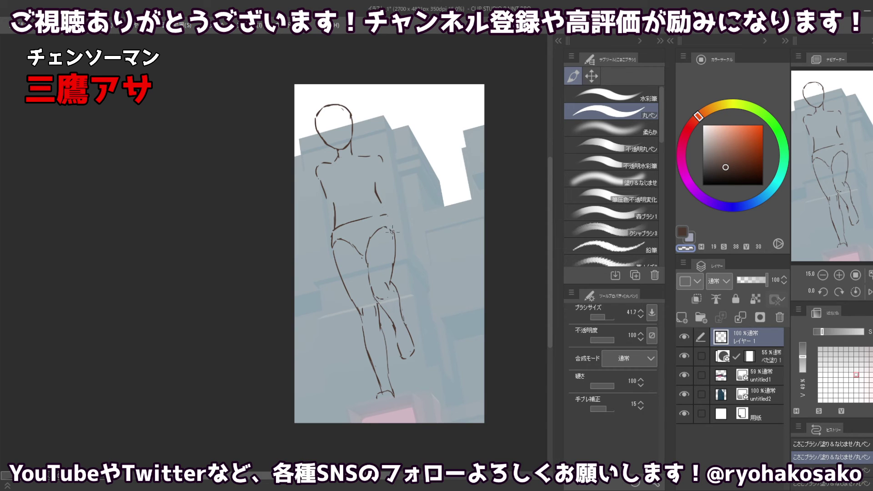
Clean up the waistline's end above the bent leg and extend the line to the outer hip.
click(388, 229)
key(c)
mouse_move(386, 224)
mouse_down()
mouse_move(393, 229)
mouse_move(375, 217)
mouse_move(382, 217)
mouse_up()
key(ctrl+z)
key(ctrl+y)
key(ctrl+z)
key(ctrl+z)
key(ctrl+z)
key(ctrl+z)
key(c)
key(c)
key(ctrl+z)
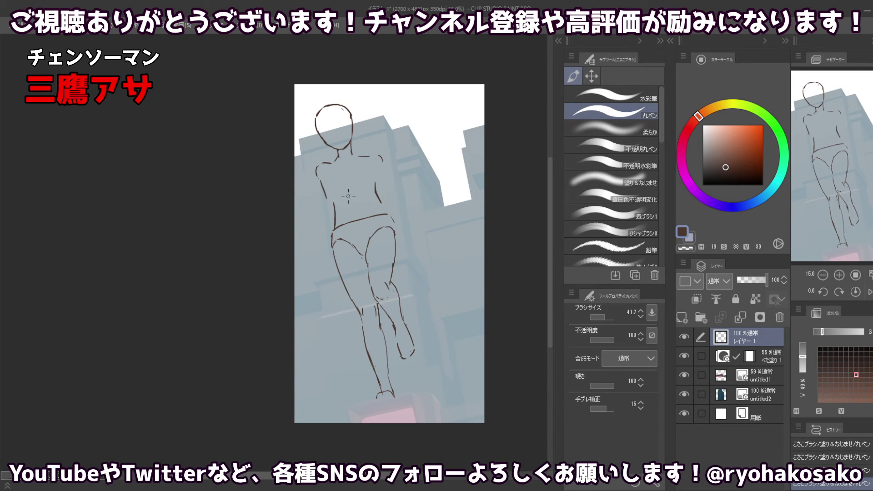
Try to erase and redraw the lower torso side above the straight leg, down to the waistline.
key(c)
ctrl+alt+drag(336, 196, 331, 237)
key(bracketleft)
key(bracketleft)
key(bracketleft)
key(bracketleft)
key(bracketleft)
key(bracketleft)
key(c)
key(ctrl+z)
key(ctrl+z)
key(c)
key(c)
key(ctrl+z)
key(ctrl+z)
key(ctrl+z)
drag(331, 201, 332, 226)
key(ctrl+z)
key(ctrl+z)
key(ctrl+z)
key(ctrl+z)
Lasso the waistline and upper hip curves, shift them slightly with the layer move tool, and deselect.
alt+click(361, 197)
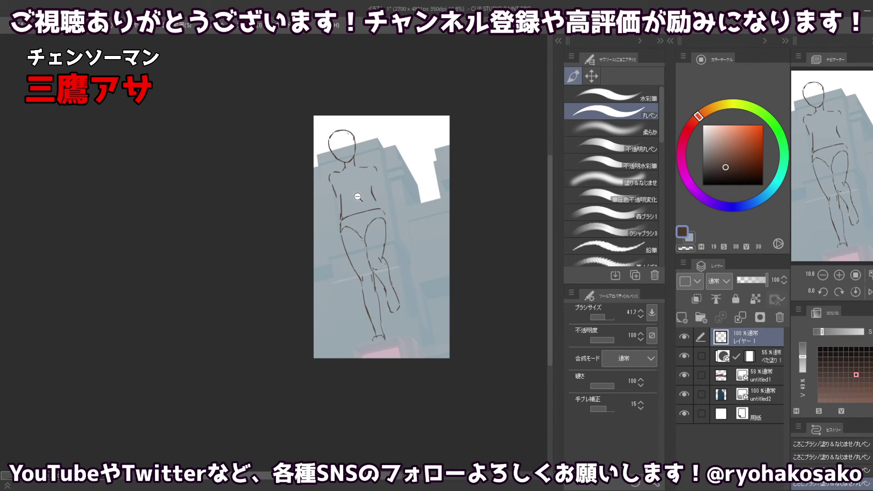
alt+click(361, 196)
scroll(361, 196, up, 1)
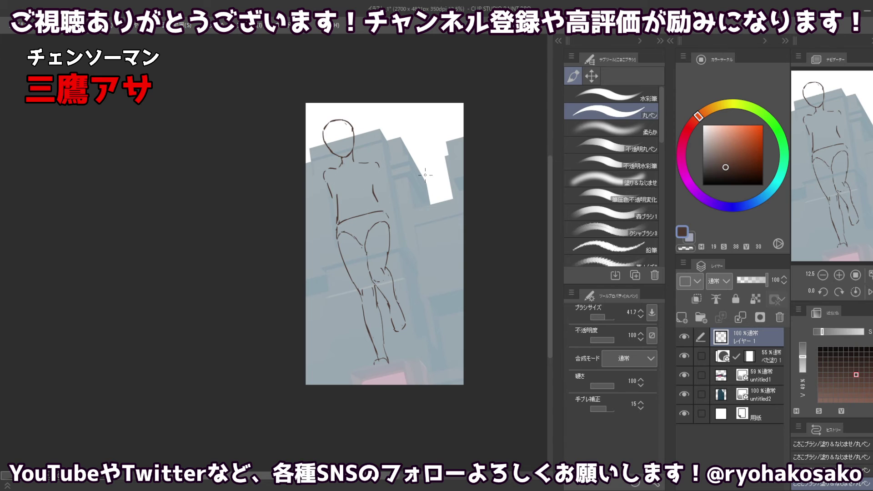
key(m)
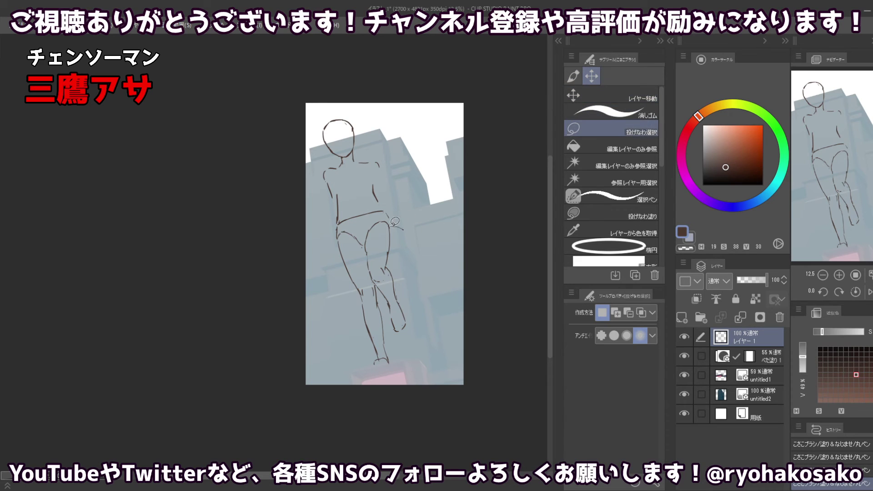
mouse_move(394, 223)
mouse_down()
mouse_move(371, 240)
mouse_move(336, 238)
mouse_move(343, 214)
mouse_move(370, 201)
mouse_move(384, 201)
mouse_move(406, 225)
mouse_move(385, 212)
mouse_up()
click(586, 97)
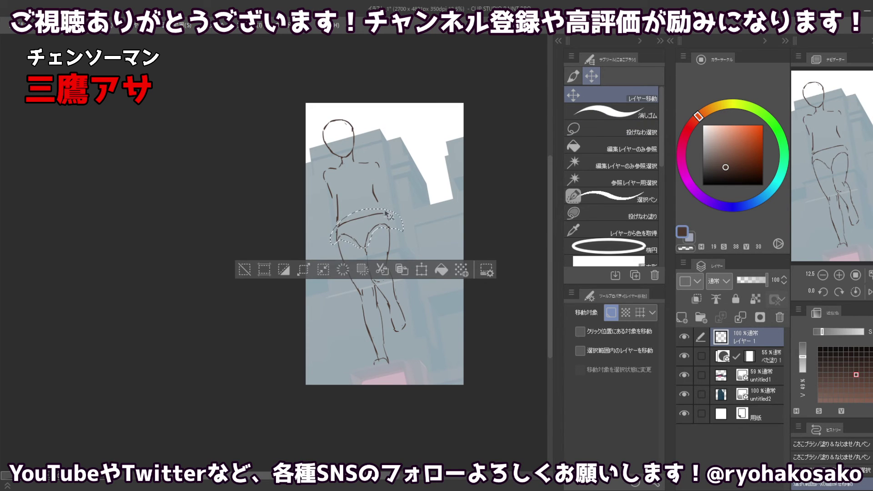
key(ctrl+d)
click(574, 76)
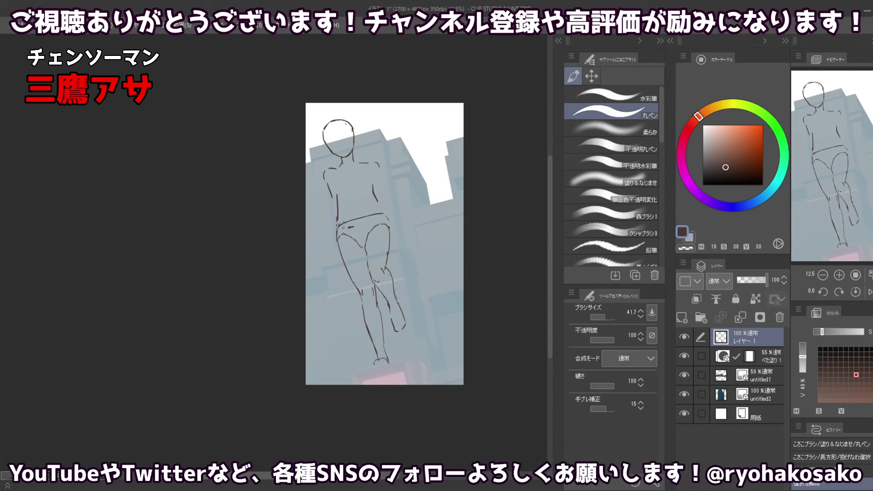
Lasso the waistline area again, nudge it slightly lower over the hips, and deselect.
click(591, 76)
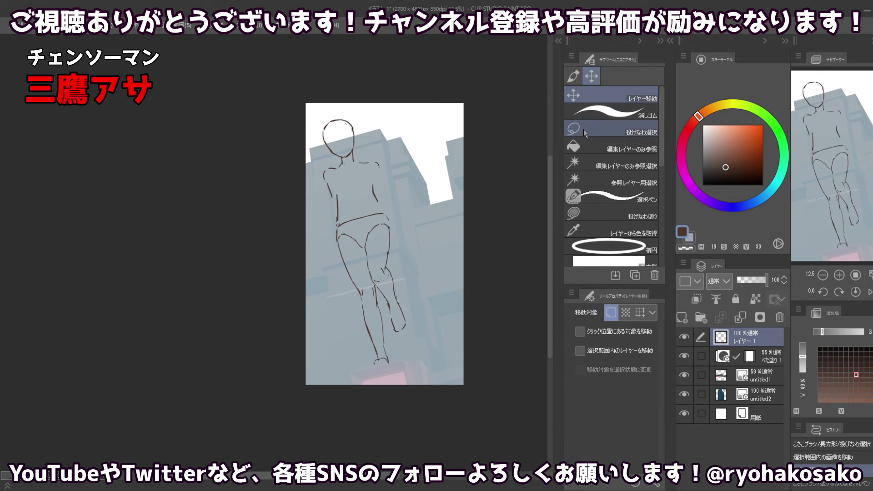
click(583, 130)
mouse_move(366, 224)
mouse_down()
mouse_move(338, 230)
mouse_move(341, 220)
mouse_move(392, 209)
mouse_move(375, 226)
mouse_up()
click(591, 95)
key(ctrl+d)
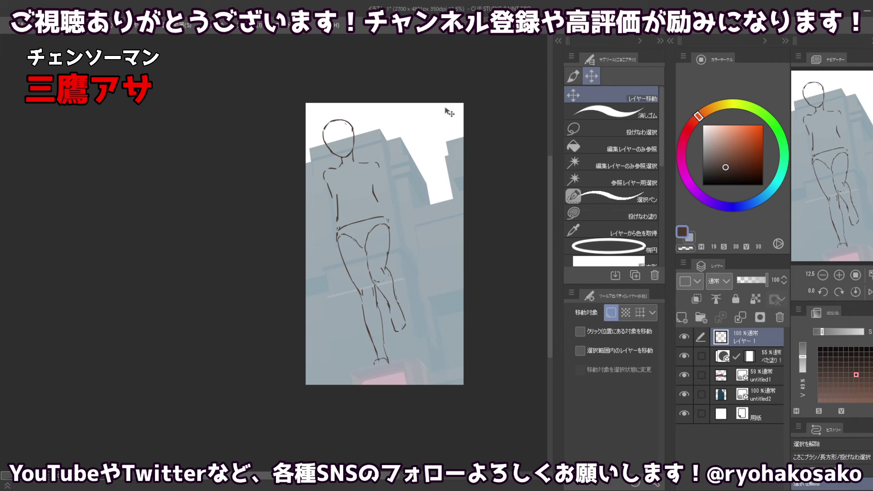
click(573, 76)
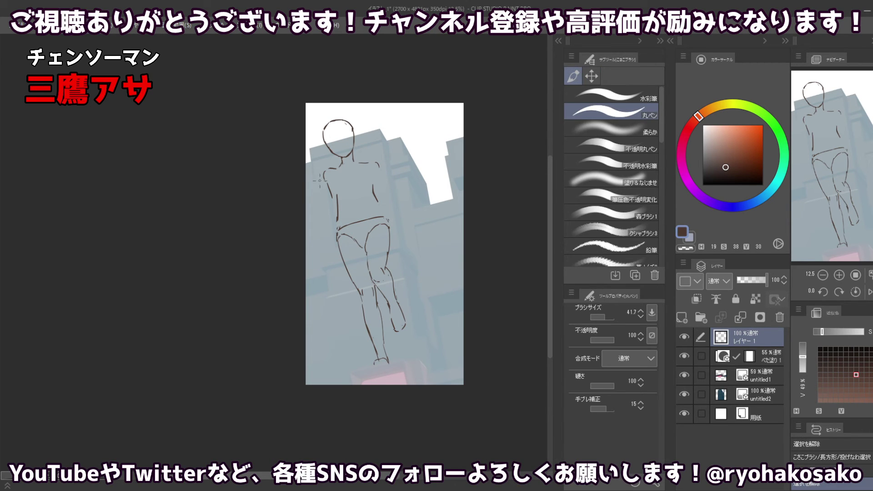
Erase the shoulder line on the bent-leg side and set the round pen to size 29.3.
key(c)
mouse_move(371, 146)
ctrl+alt+mouse_down()
mouse_move(379, 166)
mouse_move(373, 157)
mouse_move(358, 161)
mouse_move(373, 158)
ctrl+alt+mouse_up()
key(bracketleft)
key(bracketleft)
key(bracketleft)
key(bracketleft)
key(c)
key(ctrl+z)
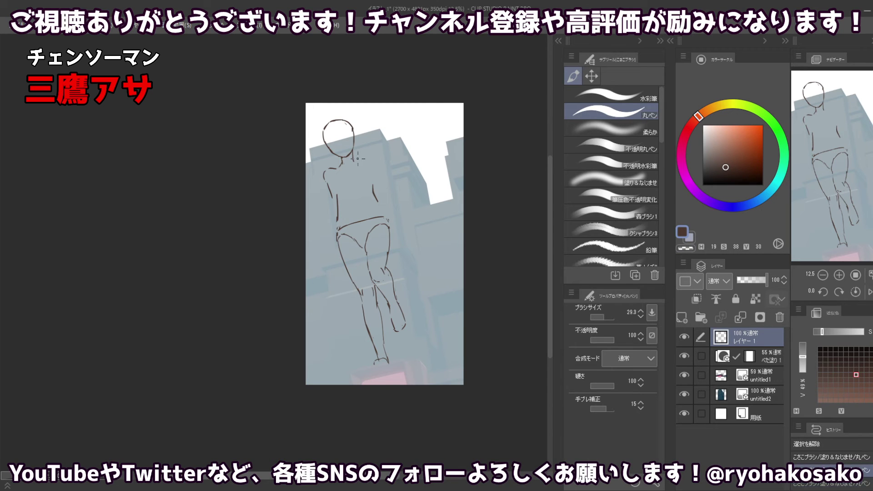
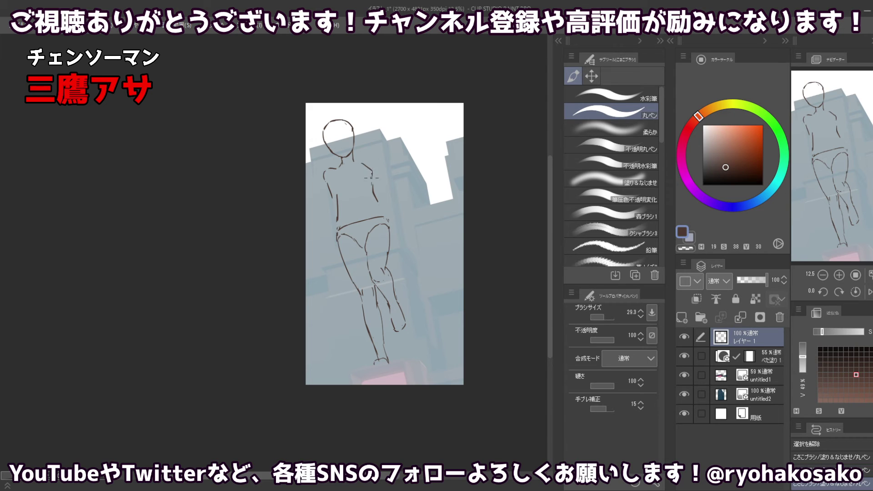
Redraw the torso side above the bent leg as one line from the shoulder down to the waistline.
drag(371, 172, 372, 181)
key(ctrl+z)
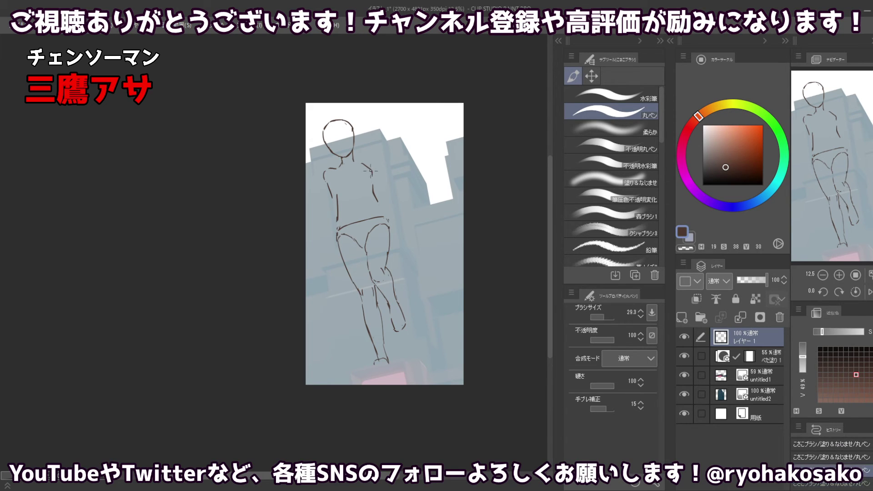
key(ctrl+z)
key(ctrl+d)
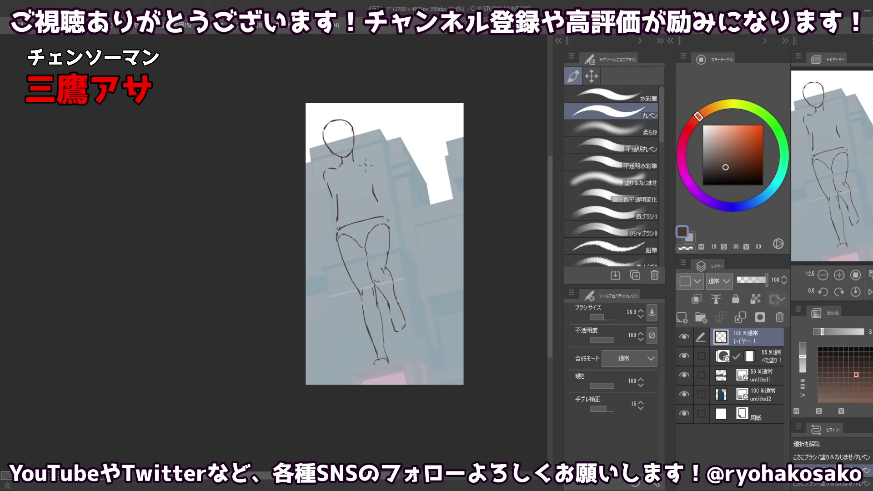
drag(371, 174, 387, 217)
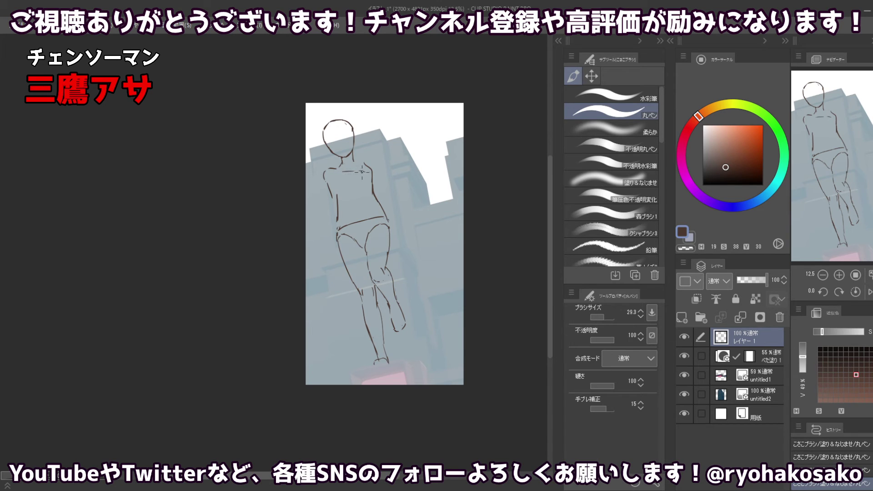
key(ctrl+z)
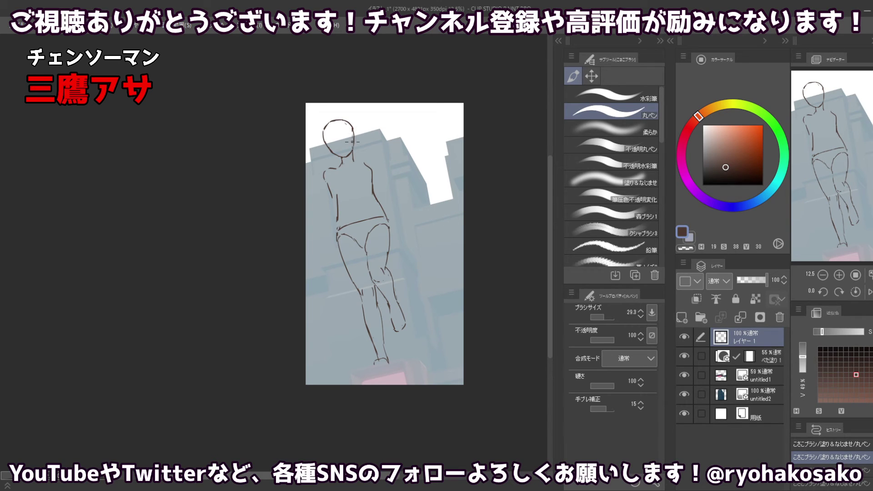
Try to lasso the head outline and move it slightly upward.
click(591, 76)
click(574, 129)
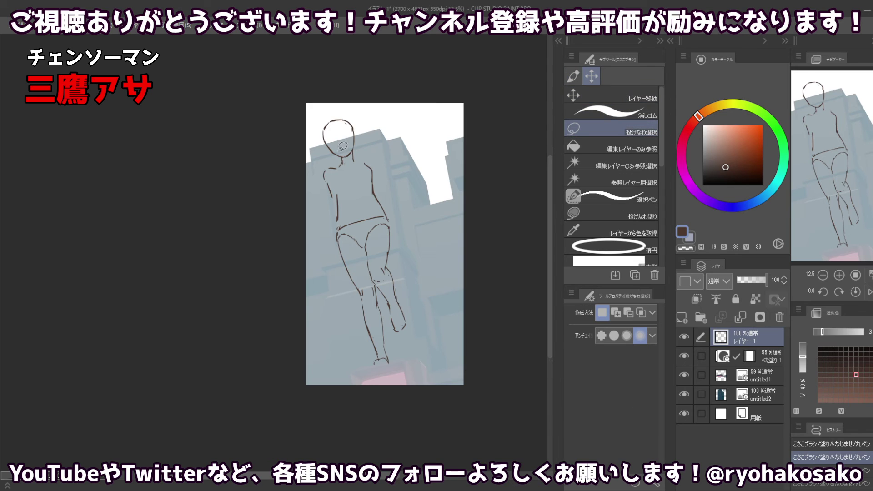
mouse_move(365, 142)
mouse_down()
mouse_move(342, 155)
mouse_move(324, 144)
mouse_move(370, 140)
mouse_move(349, 132)
mouse_up()
click(608, 96)
key(ctrl+d)
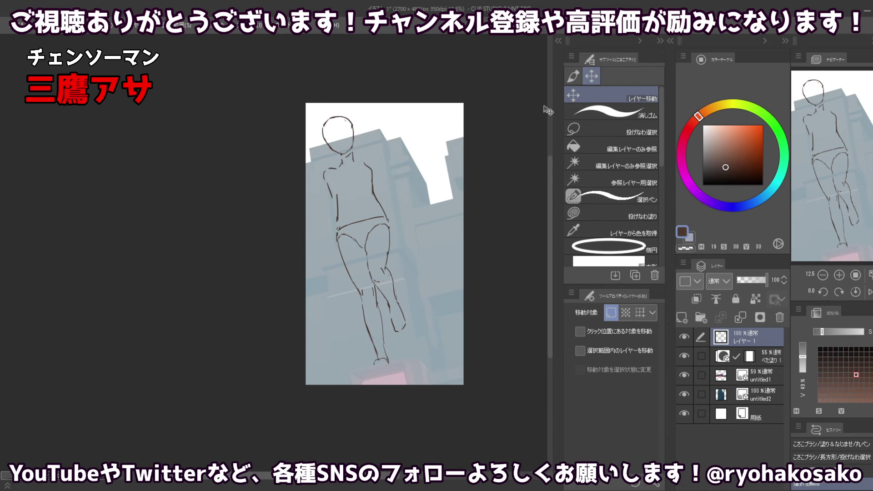
key(ctrl+z)
key(ctrl+z)
Lasso the head together with the neck, move them slightly up from the torso, and deselect.
click(591, 129)
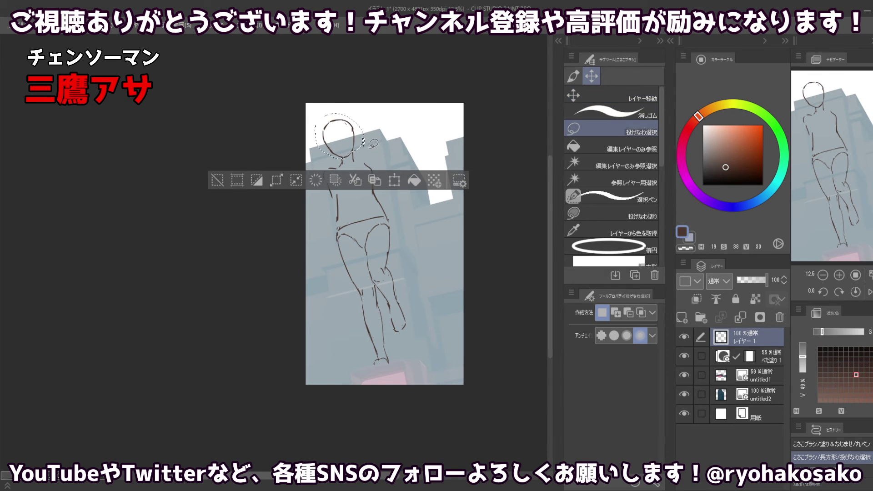
mouse_move(348, 162)
mouse_down()
mouse_move(366, 121)
mouse_move(348, 165)
mouse_move(350, 142)
mouse_up()
click(608, 96)
key(ctrl+d)
key(p)
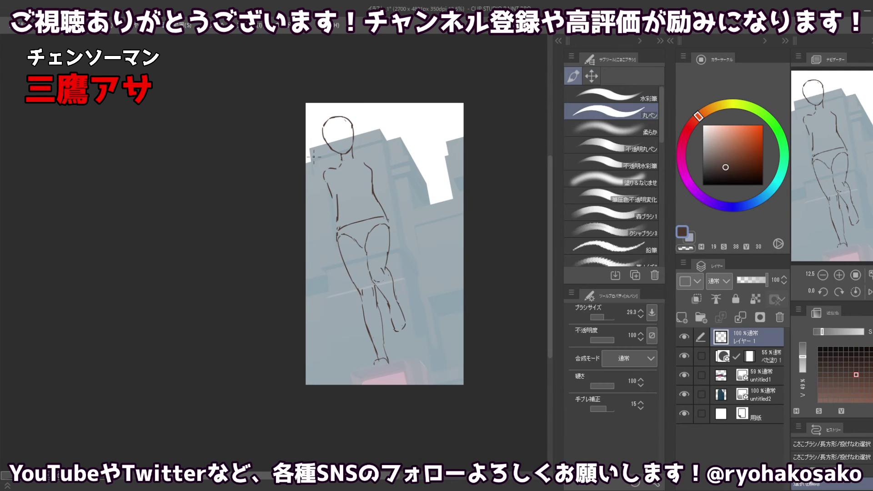
Erase the rough shoulder above the straight leg and redraw it as a rounded curve with a 24.4 pen.
scroll(318, 168, up, 2)
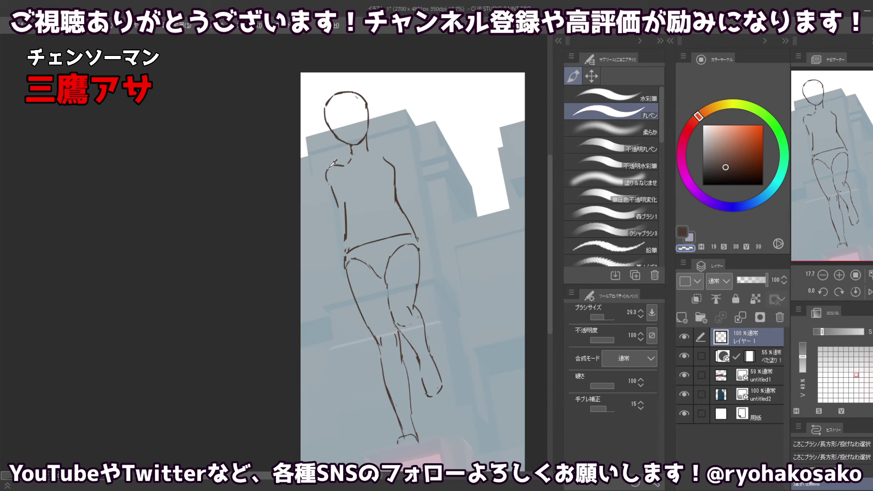
drag(339, 160, 330, 168)
drag(324, 171, 332, 166)
key(c)
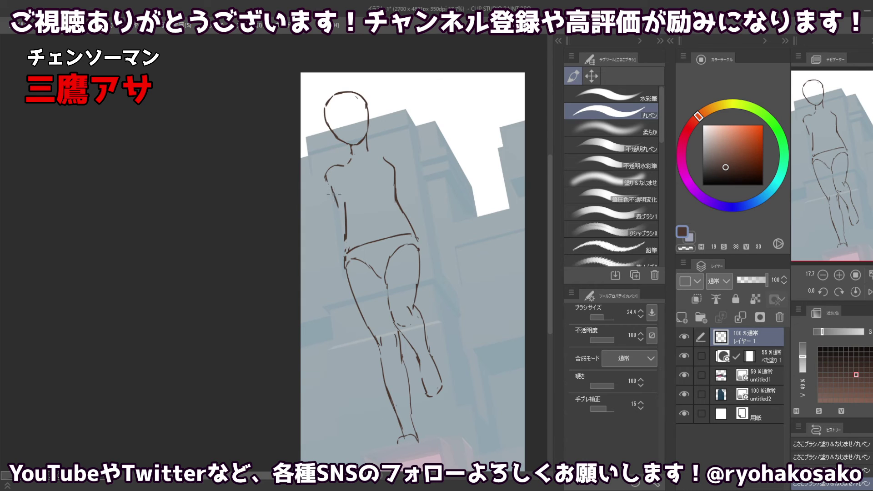
key(c)
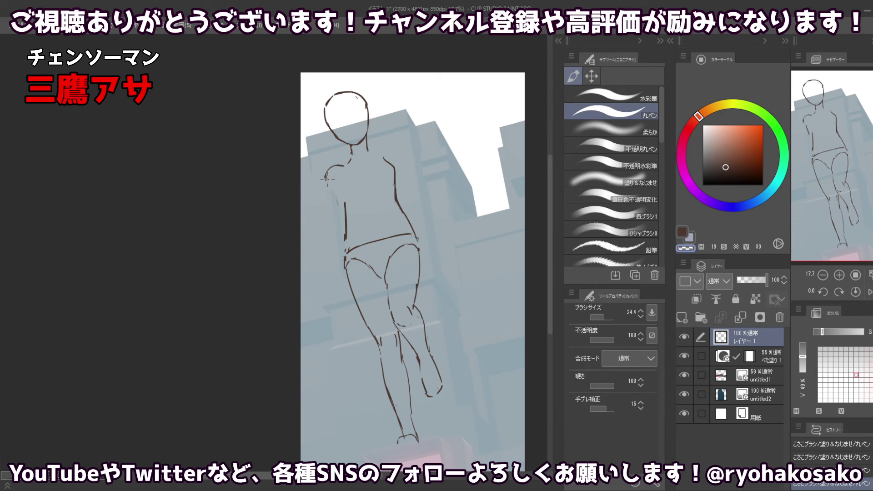
key(c)
drag(325, 174, 336, 164)
key(c)
key(c)
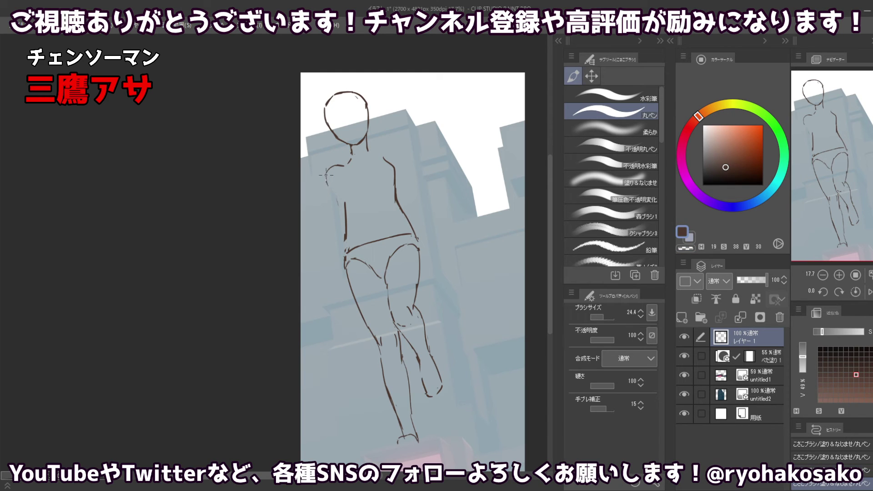
key(ctrl+z)
drag(326, 174, 331, 188)
Draw the shoulder on the bent-leg side and bring the upper arm's outer line down from it.
mouse_move(378, 152)
mouse_down()
mouse_move(396, 152)
mouse_move(412, 195)
mouse_up()
key(ctrl+z)
key(ctrl+z)
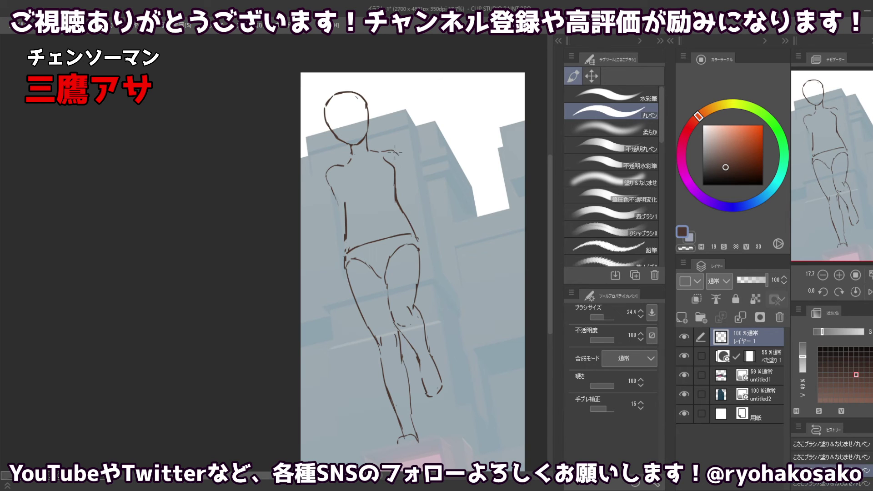
drag(396, 152, 413, 195)
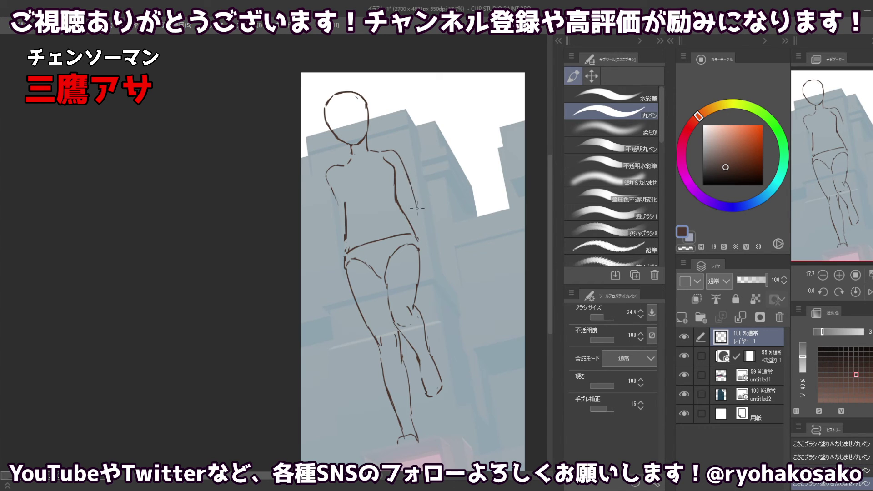
key(ctrl+z)
key(ctrl+z)
mouse_move(384, 151)
mouse_down()
mouse_move(404, 158)
mouse_move(417, 206)
mouse_up()
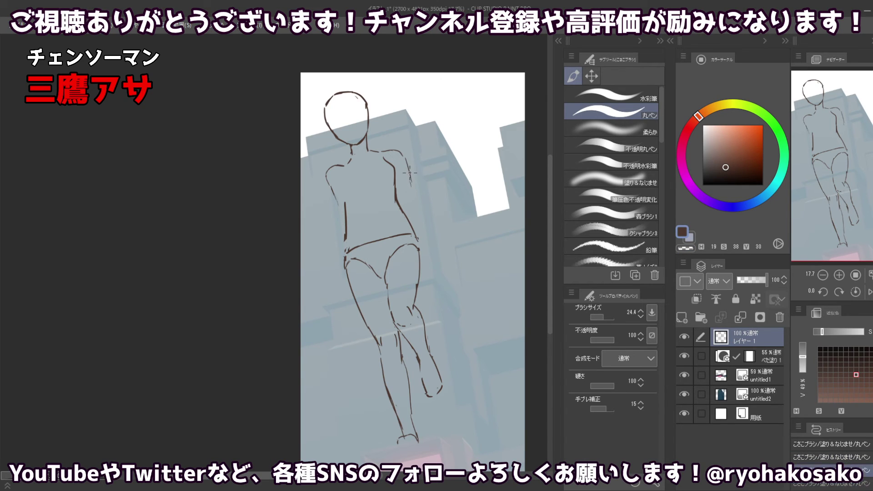
key(ctrl+z)
drag(408, 167, 416, 205)
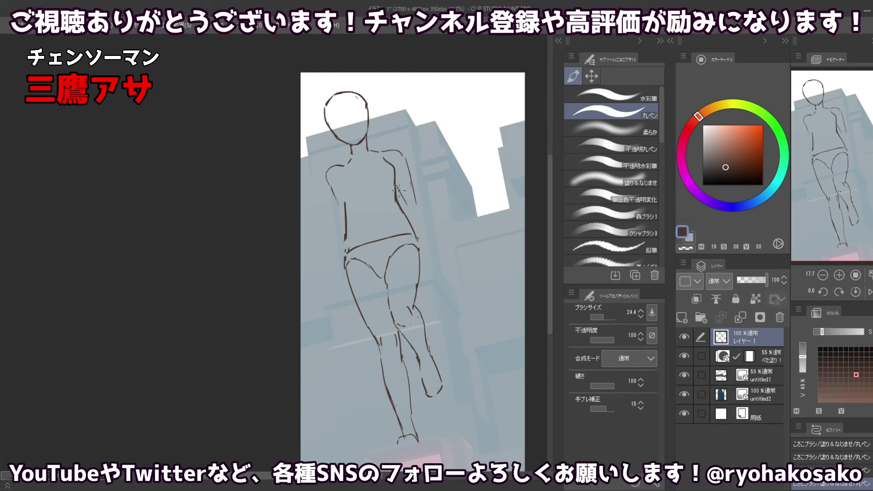
Draw the arm's inner line along the torso side and erase the upper arm's outer line.
key(ctrl+z)
drag(396, 184, 412, 224)
key(ctrl+z)
key(c)
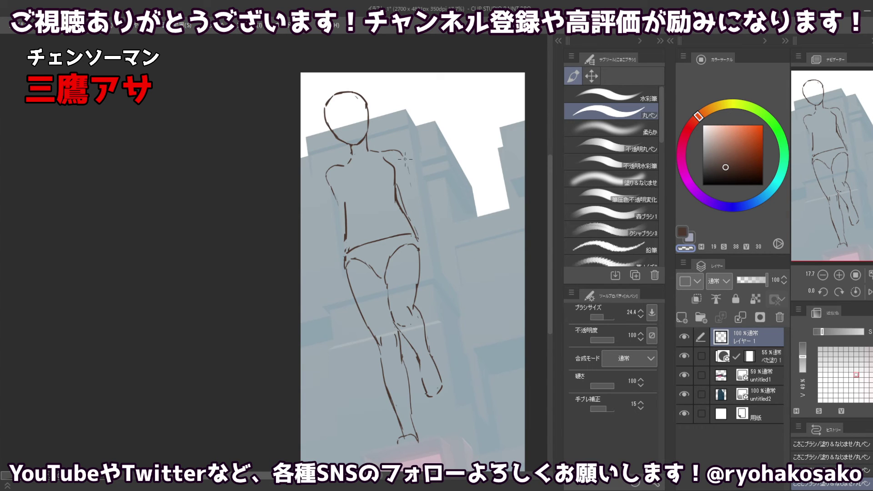
Redraw the arm's outer line from the shoulder down to the hip and clean up its lower end.
key(c)
drag(402, 152, 427, 228)
key(ctrl+z)
mouse_move(413, 195)
mouse_down()
mouse_move(426, 224)
mouse_move(413, 192)
mouse_move(428, 229)
mouse_up()
key(c)
key(c)
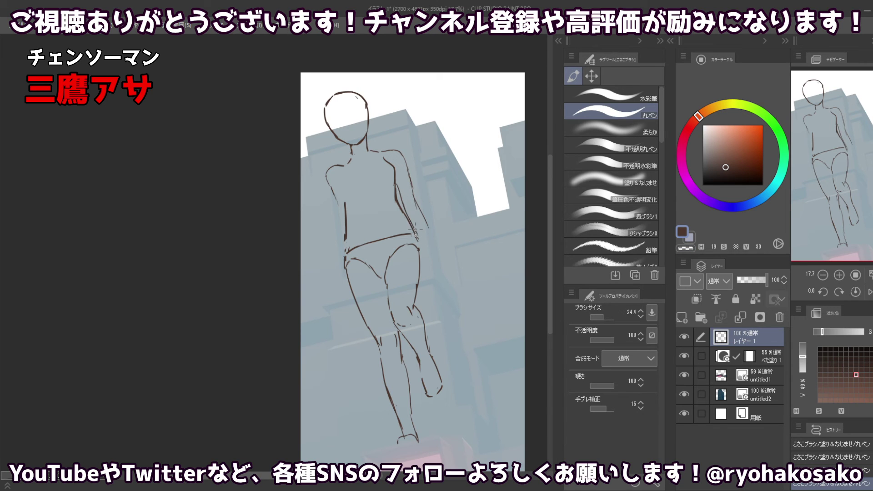
key(ctrl+z)
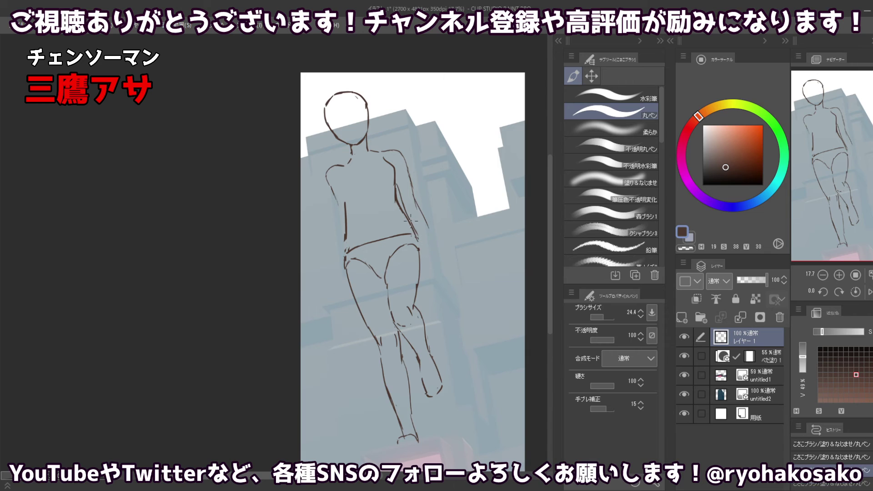
Extend the arm's inner line past the hip along the thigh, and erase the outer arm line at size 79.7.
drag(412, 221, 435, 271)
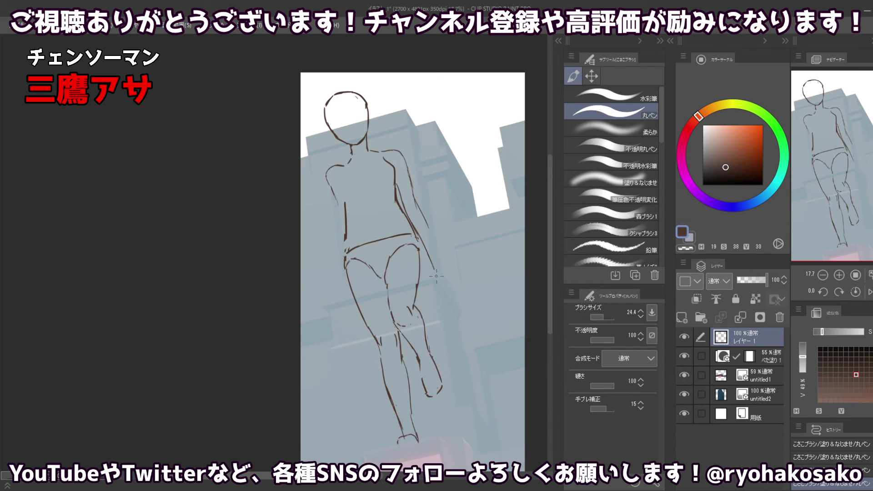
key(c)
mouse_move(407, 167)
mouse_down()
mouse_move(425, 222)
mouse_move(418, 217)
mouse_up()
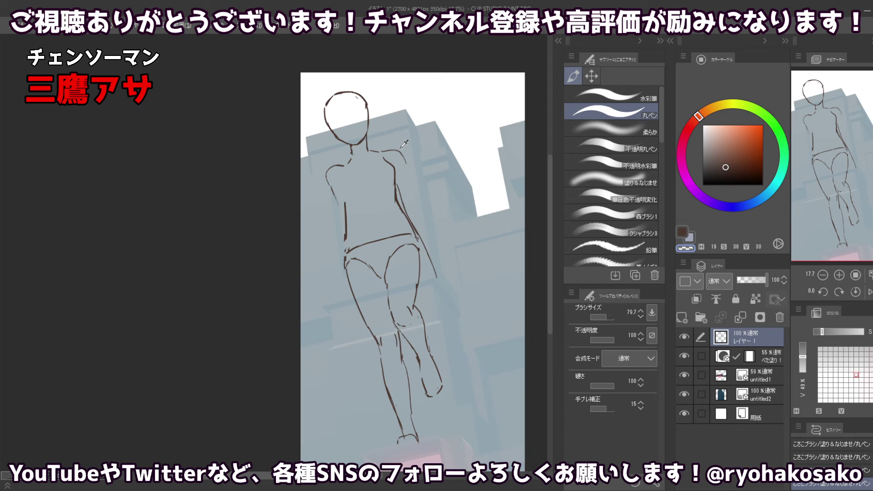
Lasso the lower part of the arm's inner line, rotate it about 2 degrees counterclockwise and shift it slightly up toward the torso.
drag(404, 159, 400, 175)
click(591, 76)
click(611, 129)
mouse_move(445, 246)
mouse_down()
mouse_move(440, 285)
mouse_move(428, 241)
mouse_up()
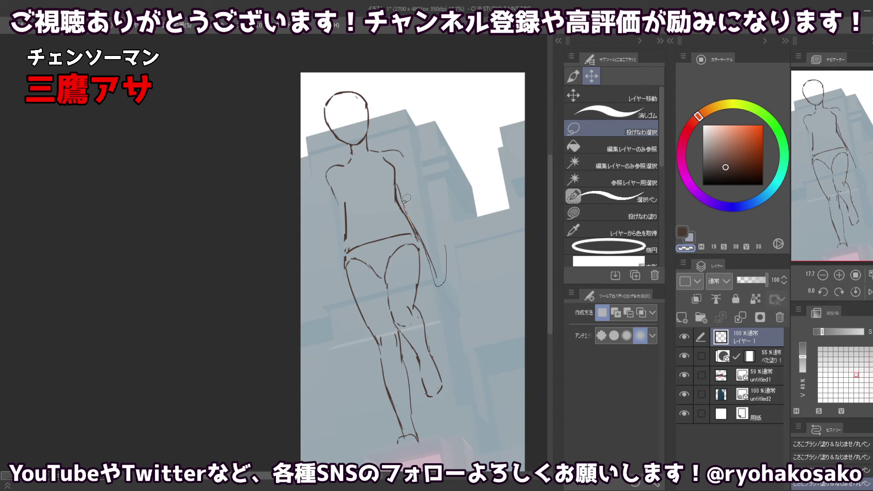
mouse_move(445, 218)
mouse_down()
mouse_move(446, 246)
mouse_move(428, 223)
mouse_move(431, 230)
mouse_up()
key(k)
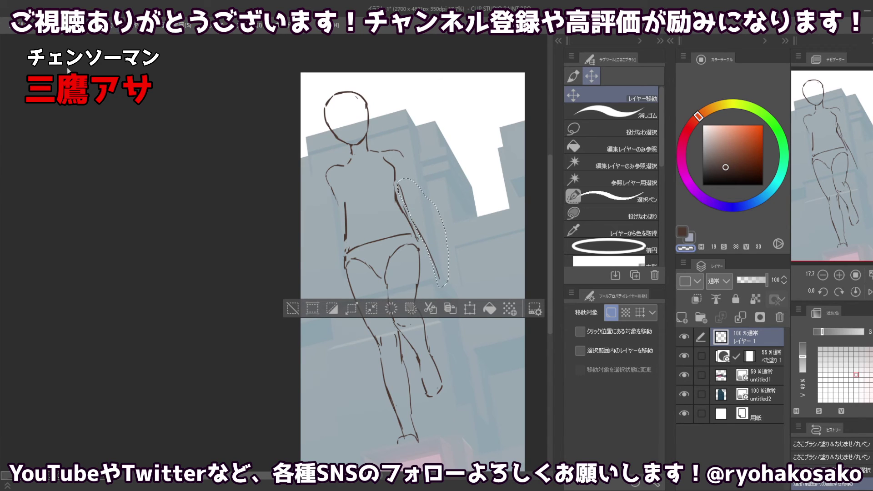
key(ctrl+t)
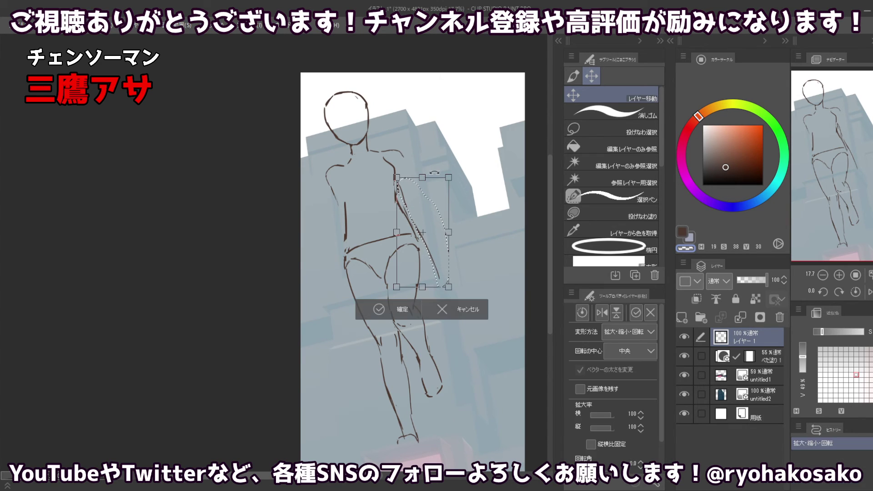
drag(435, 163, 434, 165)
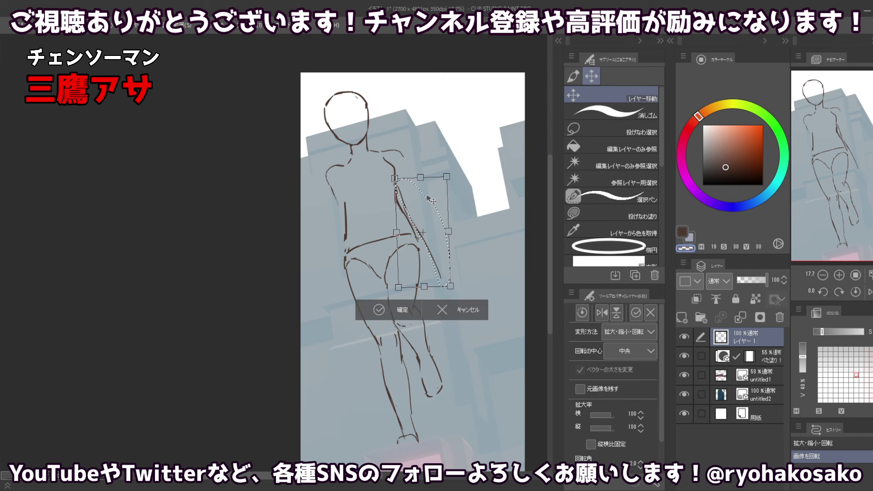
drag(427, 197, 434, 199)
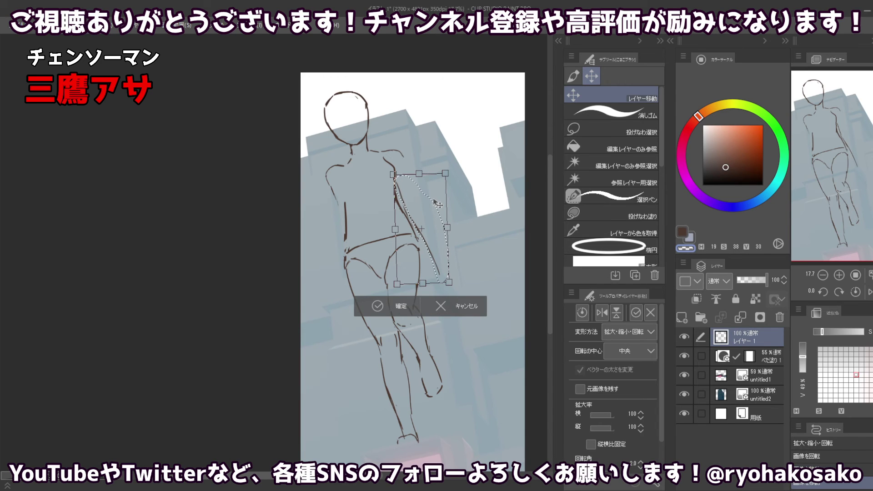
key(Return)
key(p)
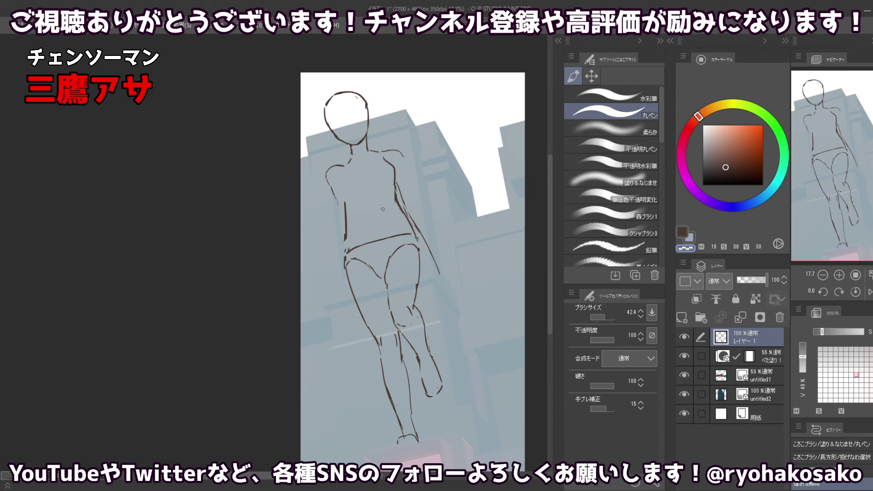
Erase part of the arm's inner line beside the waist and redraw it down from the armpit at brush size 42.4.
key(c)
mouse_move(402, 199)
mouse_down()
mouse_move(423, 243)
mouse_move(403, 193)
mouse_move(409, 214)
mouse_up()
key(ctrl+z)
key(c)
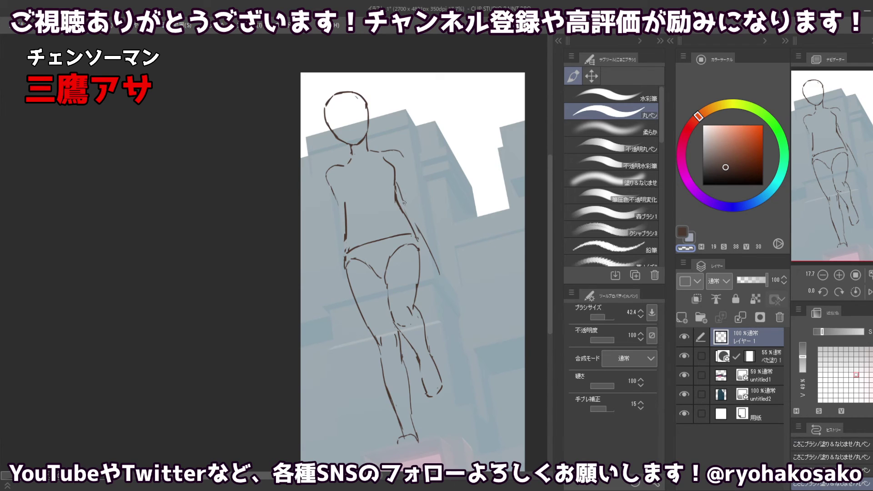
key(c)
key(c)
drag(400, 184, 411, 221)
key(c)
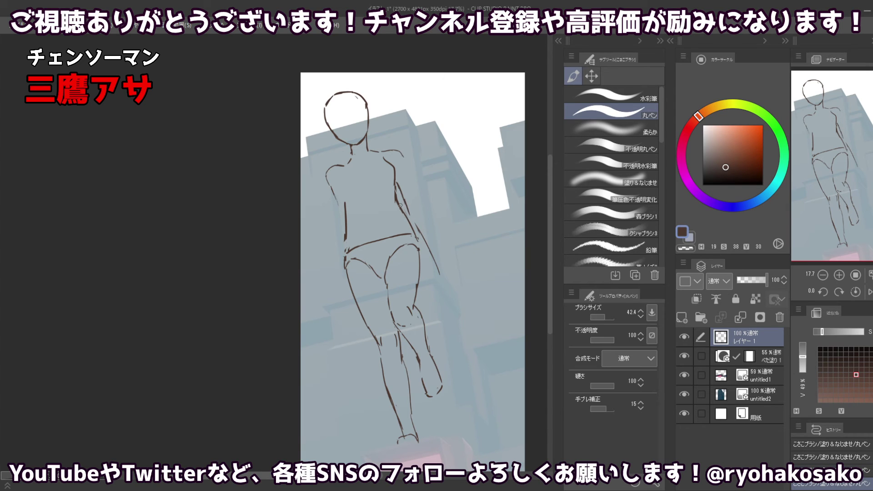
Rework the arm's inner line from the armpit past the waist to the hip at brush size 20.
key(ctrl+z)
key(ctrl+z)
key([)
key([)
key([)
key([)
key(c)
drag(396, 183, 419, 235)
key(c)
key(c)
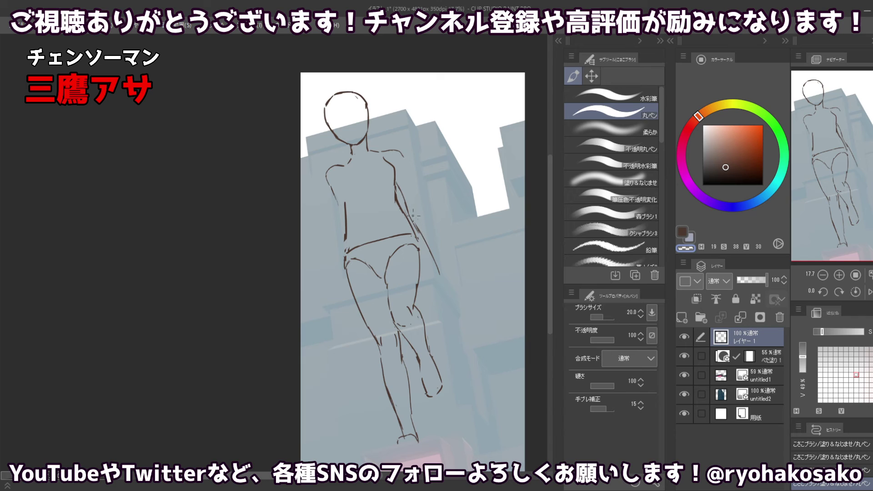
drag(413, 217, 428, 247)
key(c)
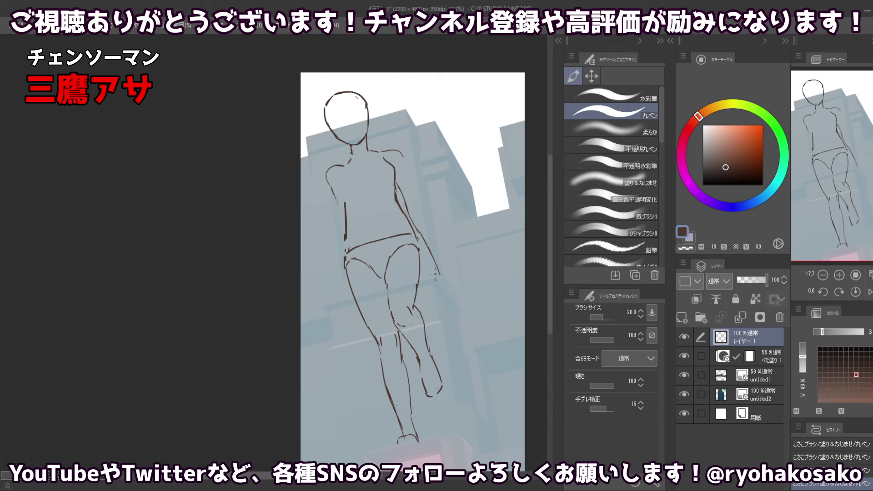
Finish the lower end of the arm's inner line with a short wrist stroke beside the thigh.
key(ctrl+z)
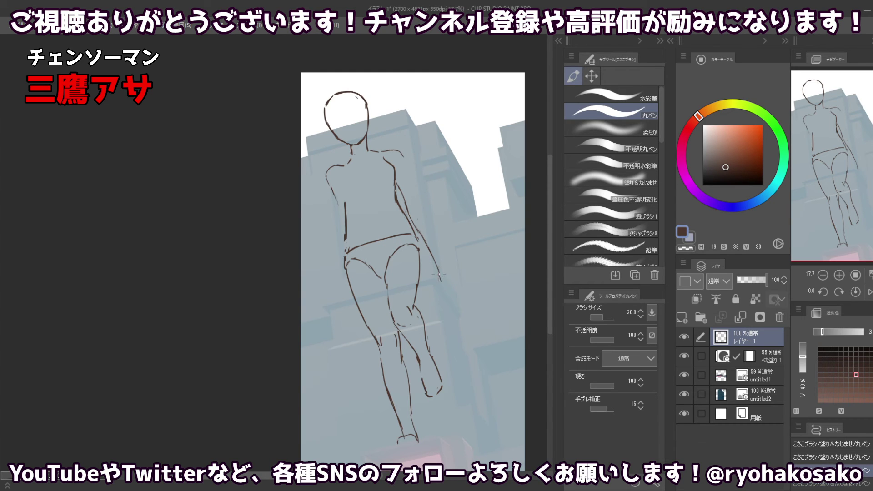
key(ctrl+z)
drag(438, 278, 437, 281)
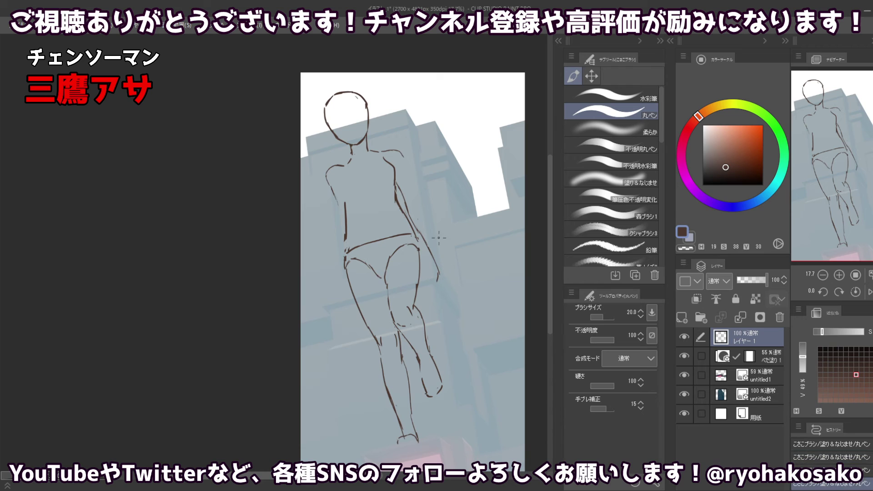
Draw the upper arm's outer line curving down from the shoulder on the bent-leg side.
drag(402, 154, 425, 209)
key(ctrl+z)
key(ctrl+z)
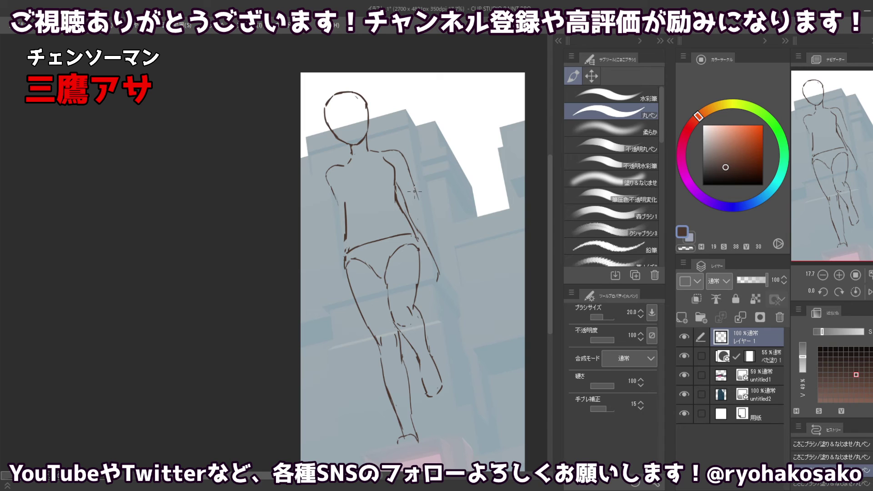
key(ctrl+z)
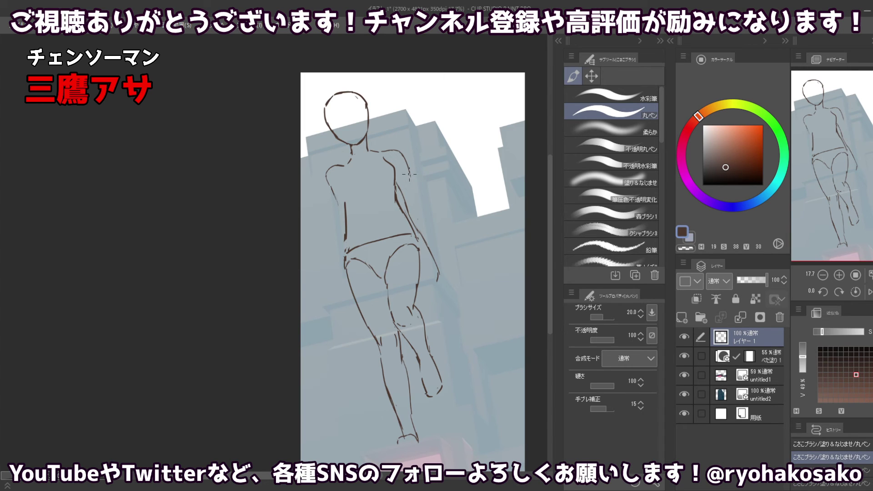
drag(410, 175, 432, 222)
key(ctrl+z)
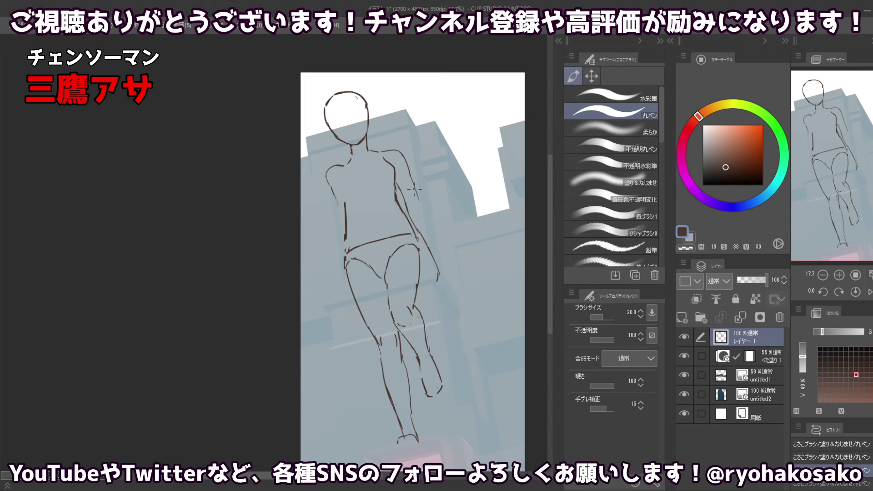
Extend the upper arm's outer line down to the elbow, undoing the trial forearm strokes.
mouse_move(414, 189)
mouse_down()
mouse_move(437, 254)
mouse_move(422, 203)
mouse_move(439, 237)
mouse_up()
key(ctrl+z)
key(ctrl+z)
key(ctrl+z)
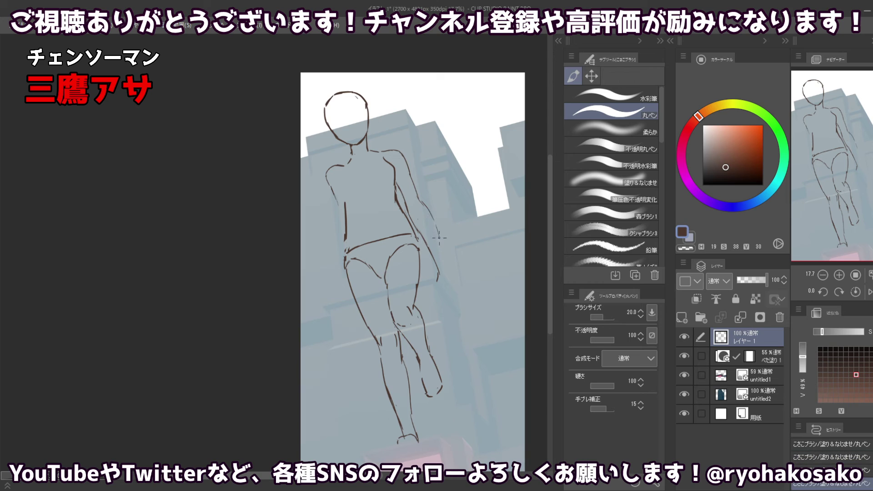
key(ctrl+z)
key(ctrl+z)
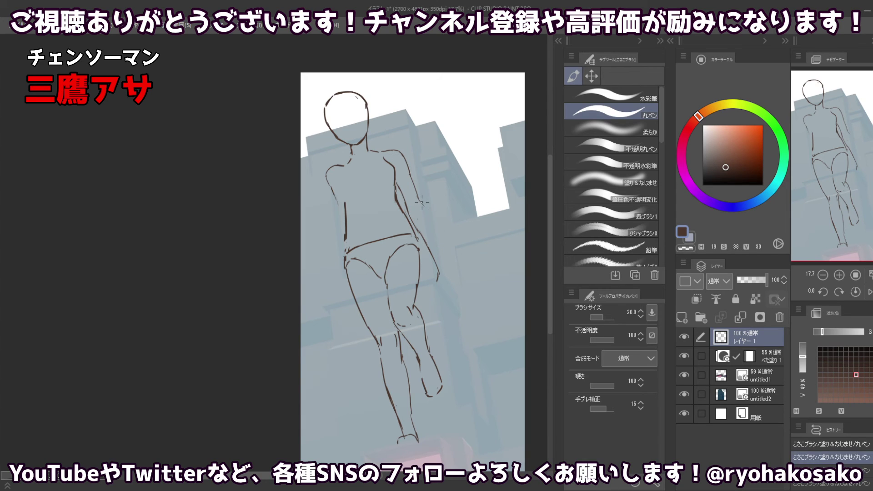
Draw the forearm's outer line from the elbow down to the wrist in one long stroke.
drag(420, 200, 426, 210)
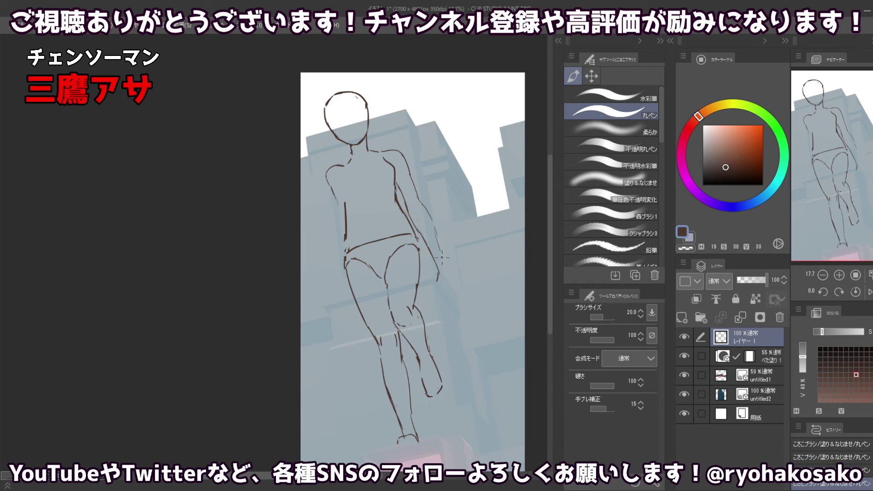
drag(441, 253, 449, 279)
key(ctrl+z)
key(ctrl+z)
key(ctrl+z)
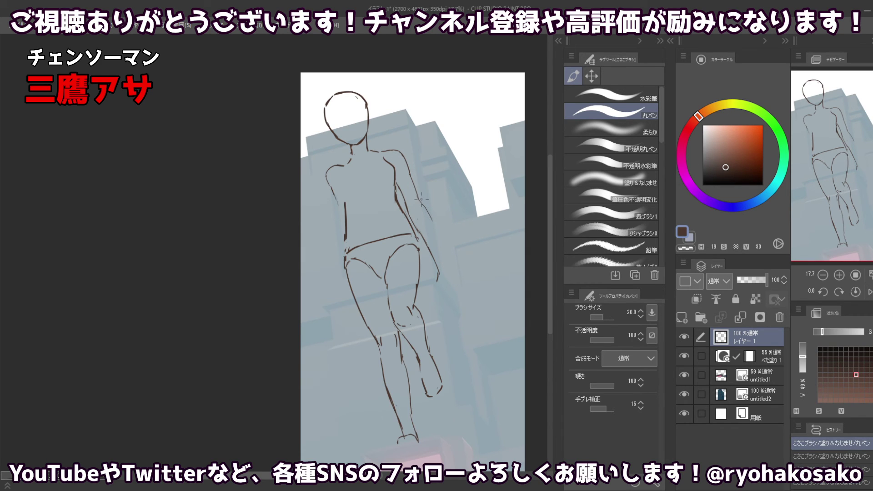
drag(419, 195, 448, 267)
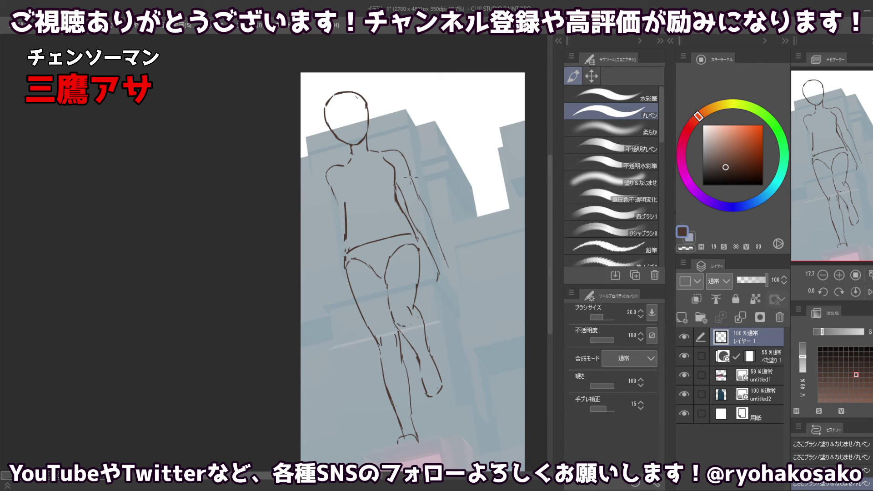
Clean up the shoulder line beside the neck on the bent-leg side and redraw it at brush size 32.4.
key(c)
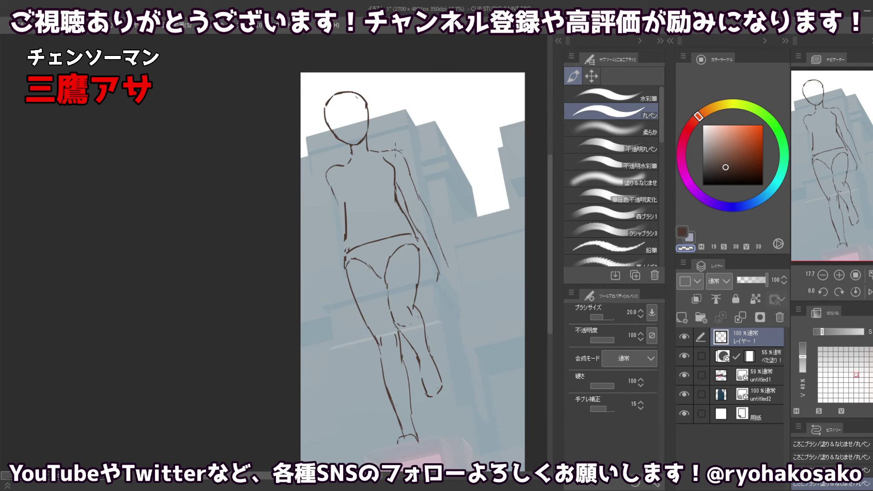
key(c)
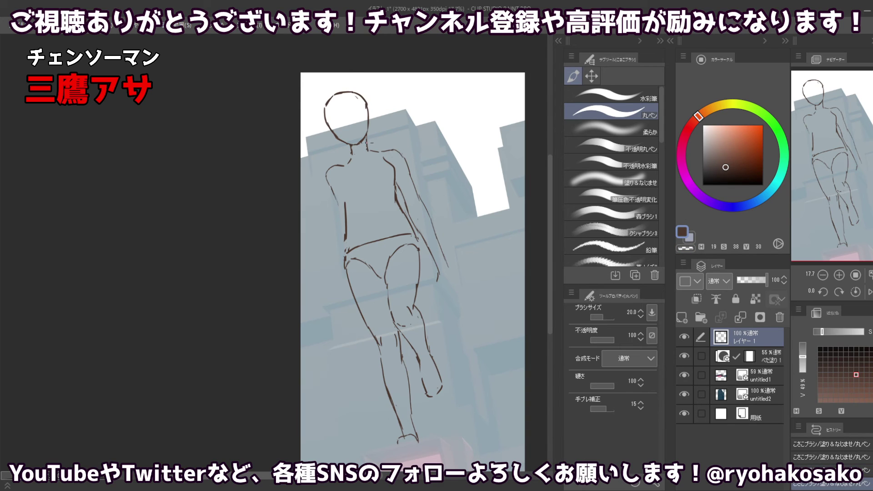
key(ctrl+z)
key(bracketright)
key(bracketright)
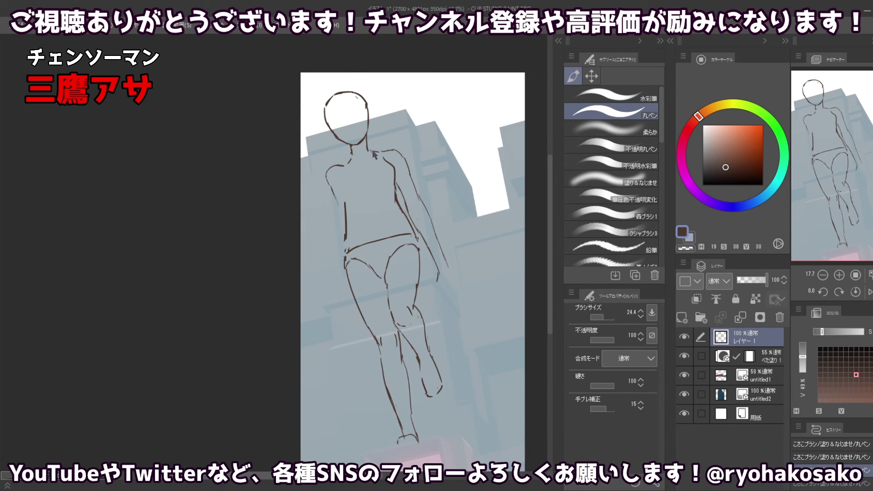
key(c)
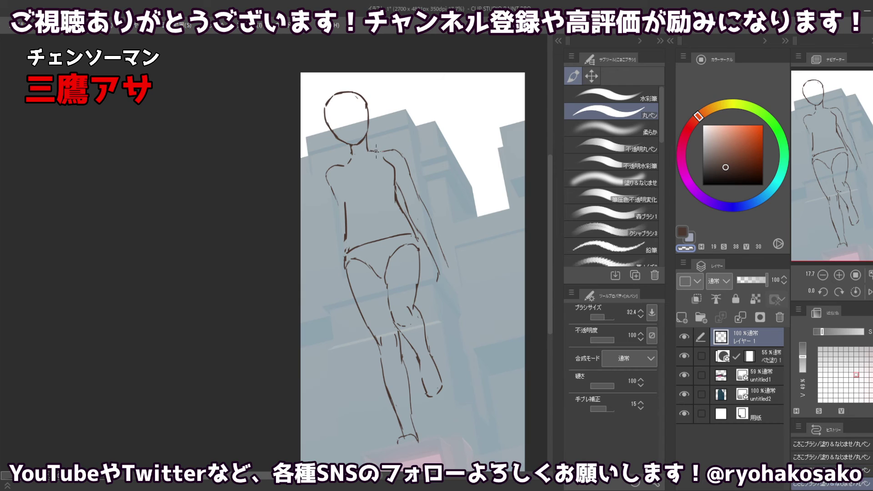
key(c)
drag(378, 151, 383, 160)
key(ctrl+z)
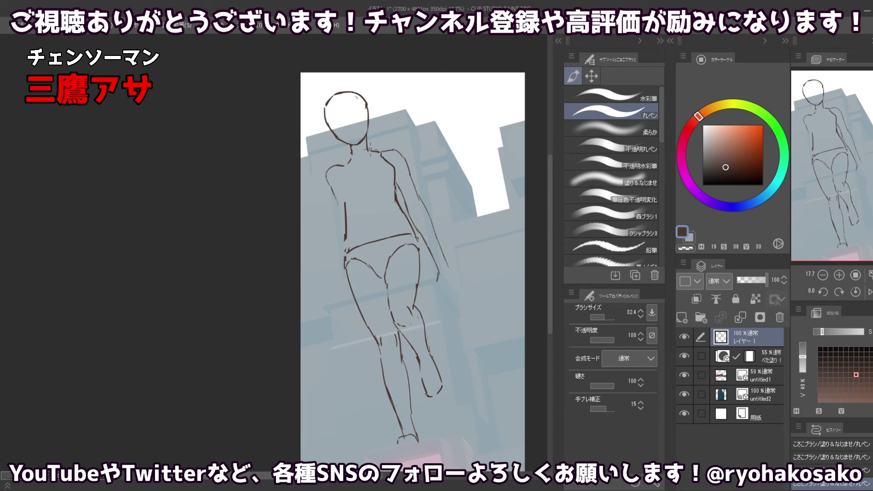
key(ctrl+z)
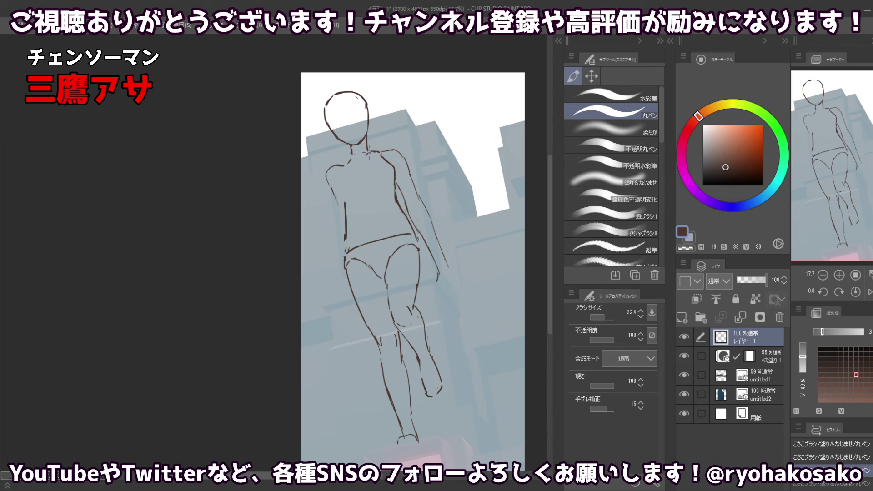
drag(369, 152, 367, 155)
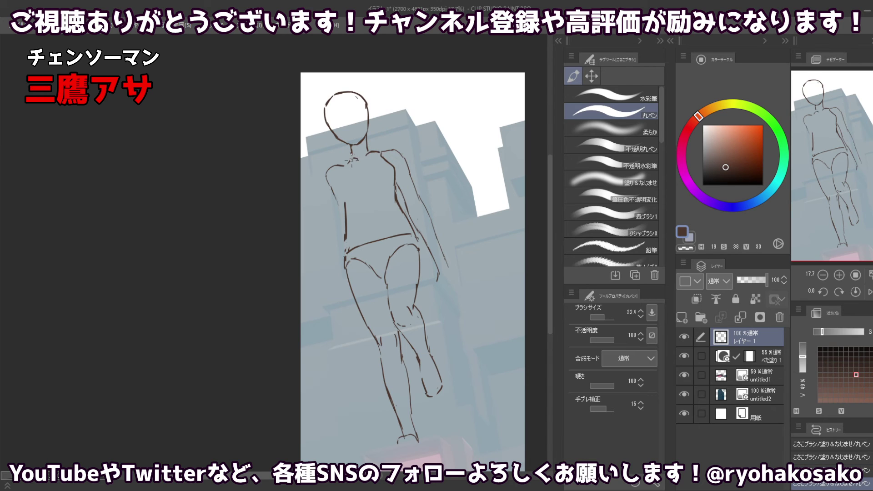
Draw a short line from the neck base toward the opposite shoulder and erase that side's old shoulder and arm line at size 41.9.
key(ctrl+z)
drag(358, 160, 343, 162)
key(ctrl+z)
key(ctrl+z)
key(c)
key(])
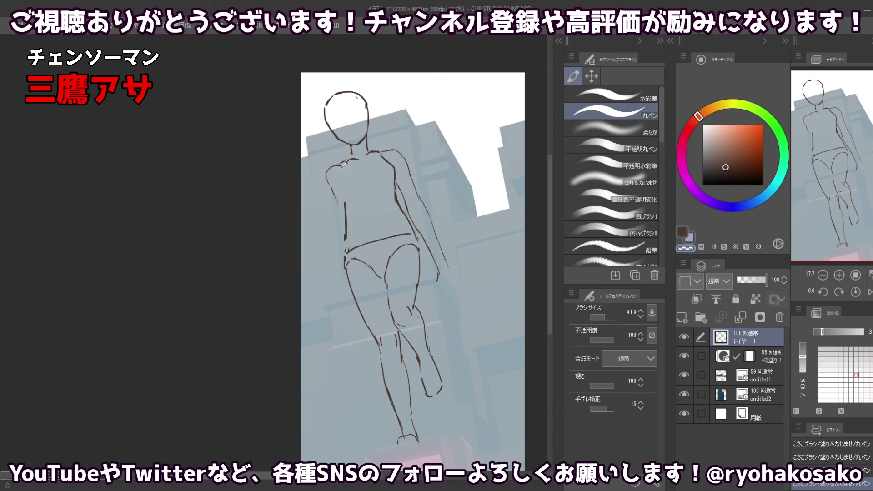
mouse_move(332, 168)
mouse_down()
mouse_move(343, 166)
mouse_move(336, 203)
mouse_up()
key(c)
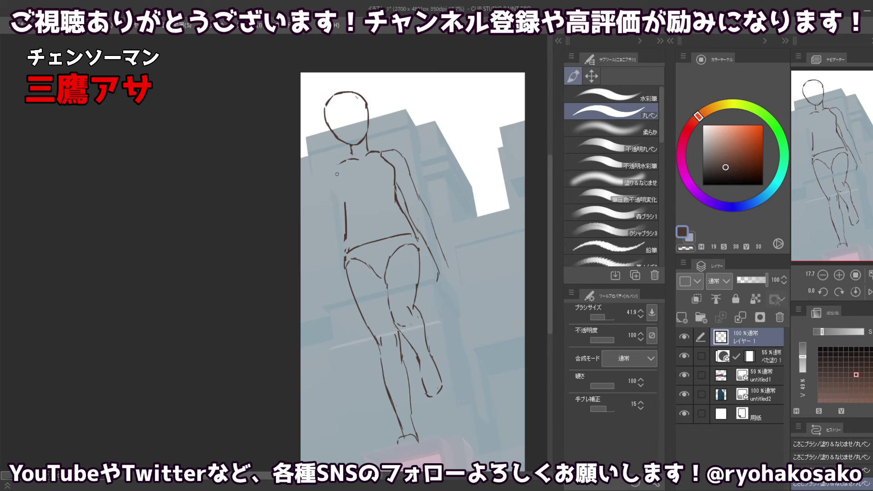
Redraw the erased shoulder farther out with a rounded contour and start the arm below it at brush size 25.8.
key(ctrl+z)
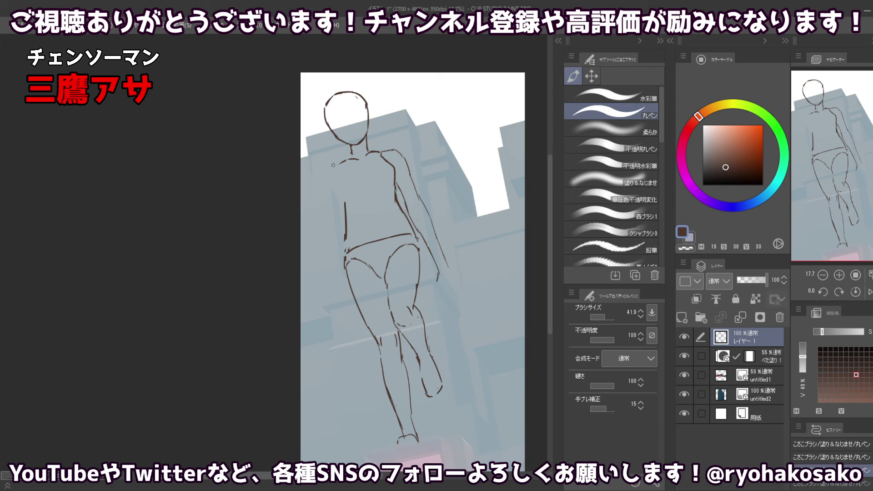
drag(336, 165, 323, 178)
key(ctrl+z)
key(ctrl+z)
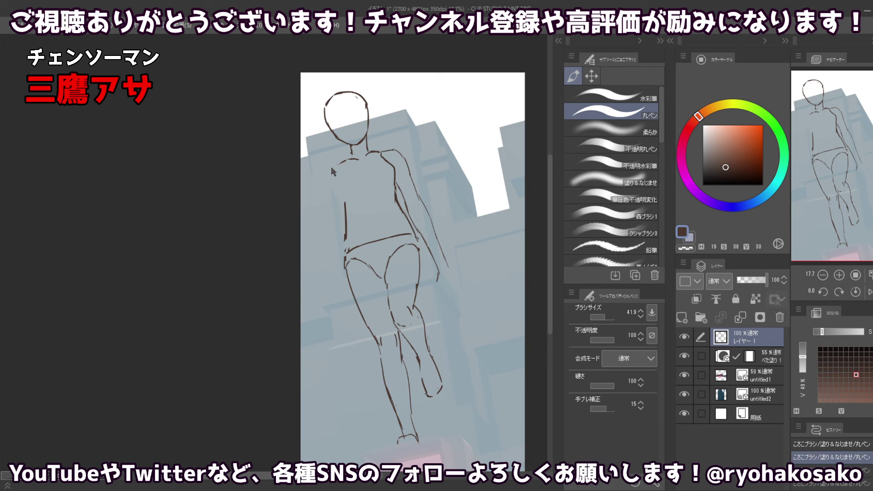
key([)
mouse_move(324, 169)
mouse_down()
mouse_move(329, 196)
mouse_move(322, 174)
mouse_move(329, 193)
mouse_move(336, 170)
mouse_move(337, 196)
mouse_up()
key(ctrl+z)
key(ctrl+z)
key(ctrl+z)
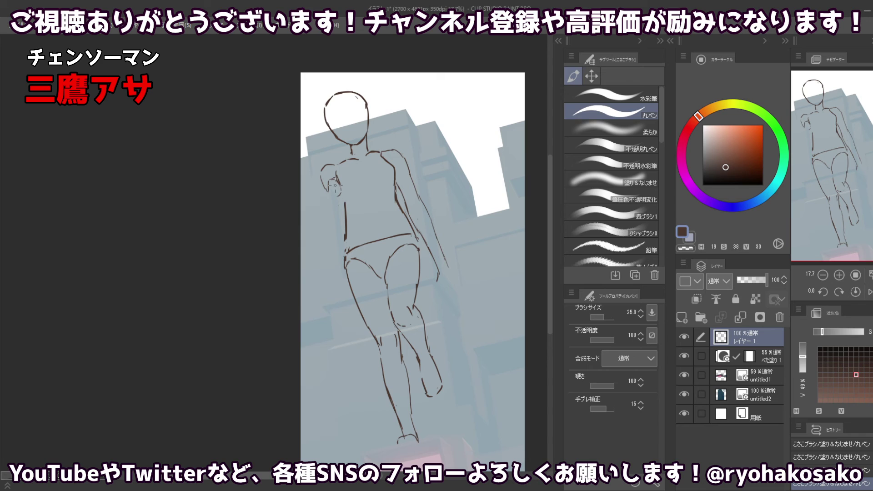
Draw the armpit line and the upper arm's outer line below the new shoulder, comparing versions with undo and redo.
key(ctrl+z)
mouse_move(327, 191)
mouse_down()
mouse_move(338, 210)
mouse_move(344, 193)
mouse_up()
key(ctrl+z)
key(ctrl+z)
key(ctrl+y)
key(ctrl+z)
key(ctrl+z)
key(ctrl+y)
key(ctrl+y)
key(ctrl+z)
key(ctrl+y)
key(ctrl+z)
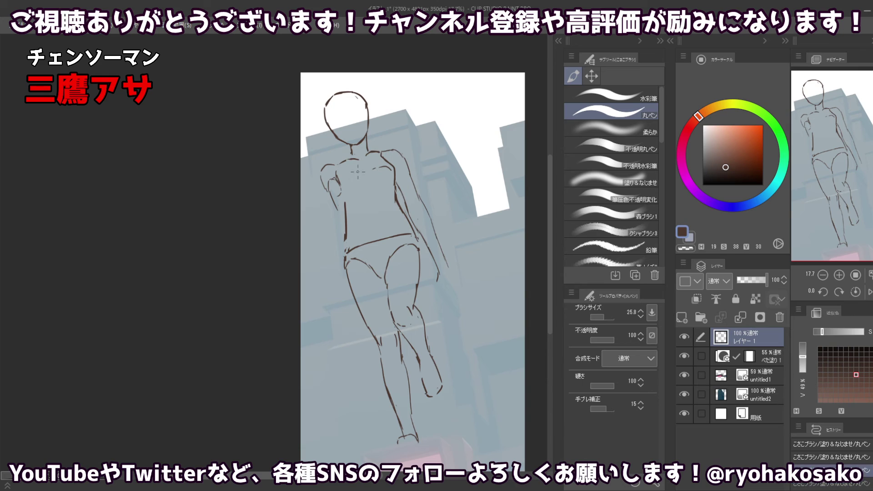
Sketch rough lines for the raised forearm and hand across the chest at brush size 25.6.
mouse_move(345, 175)
mouse_down()
mouse_move(338, 179)
mouse_move(357, 164)
mouse_move(314, 159)
mouse_move(329, 163)
mouse_move(318, 181)
mouse_move(331, 161)
mouse_move(323, 185)
mouse_move(343, 188)
mouse_move(343, 197)
mouse_up()
key(c)
key(c)
key(ctrl+z)
key(ctrl+z)
key(ctrl+z)
key([)
key(ctrl+z)
key(ctrl+z)
key(ctrl+z)
key(ctrl+z)
key(ctrl+z)
key(ctrl+z)
drag(357, 164, 349, 192)
key(ctrl+z)
key(ctrl+z)
key(ctrl+z)
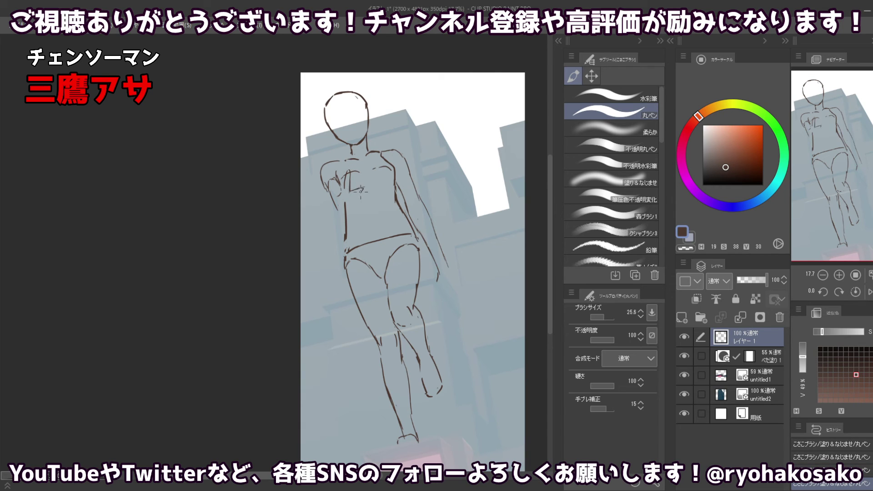
Rework the rough finger lines of the raised hand on the chest, comparing versions with undo and redo.
key(ctrl+z)
key(ctrl+z)
key(ctrl+z)
drag(350, 176, 350, 187)
key(ctrl+z)
key(ctrl+z)
key(c)
key(c)
key(ctrl+z)
key(ctrl+z)
key(ctrl+y)
key(ctrl+z)
key(ctrl+y)
key(ctrl+z)
key(ctrl+z)
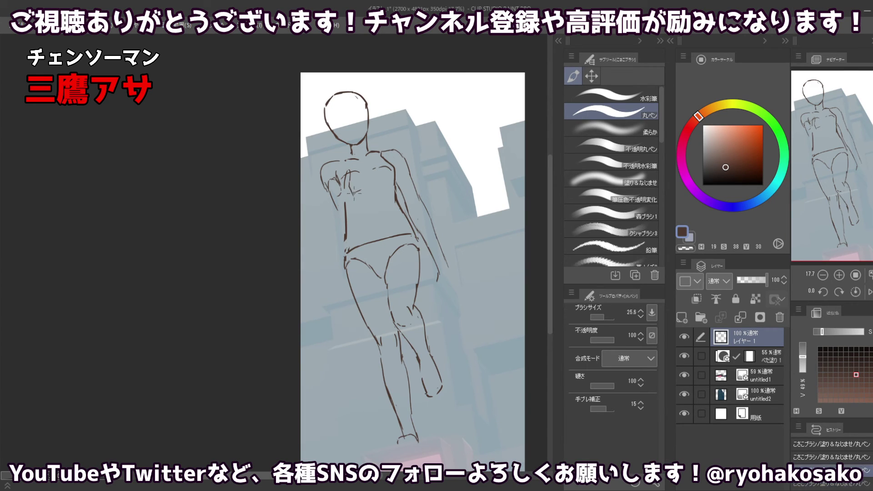
Sketch the raised hand's thumb and erase the surplus finger lines at size 104.4.
drag(357, 186, 345, 194)
key(ctrl+z)
key(ctrl+z)
key(ctrl+z)
key(ctrl+z)
key(ctrl+z)
key(c)
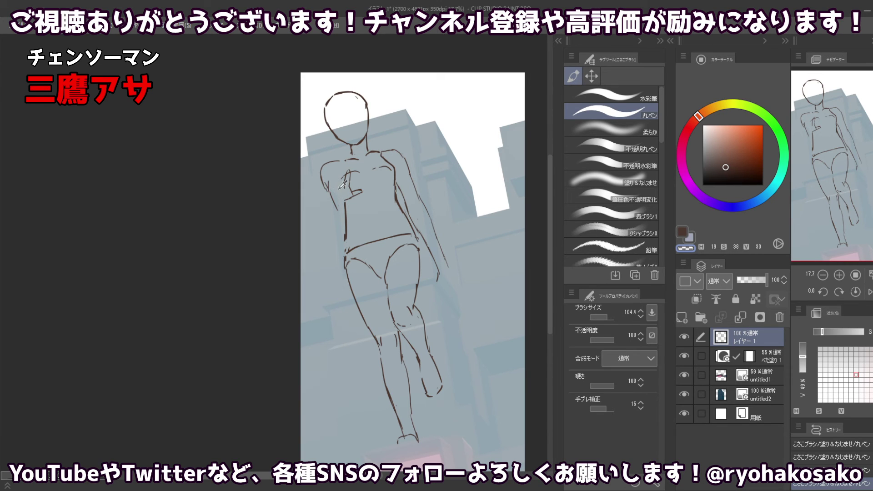
drag(344, 199, 350, 199)
mouse_move(346, 172)
ctrl+alt+mouse_down()
mouse_move(350, 164)
mouse_move(348, 172)
ctrl+alt+mouse_up()
key(c)
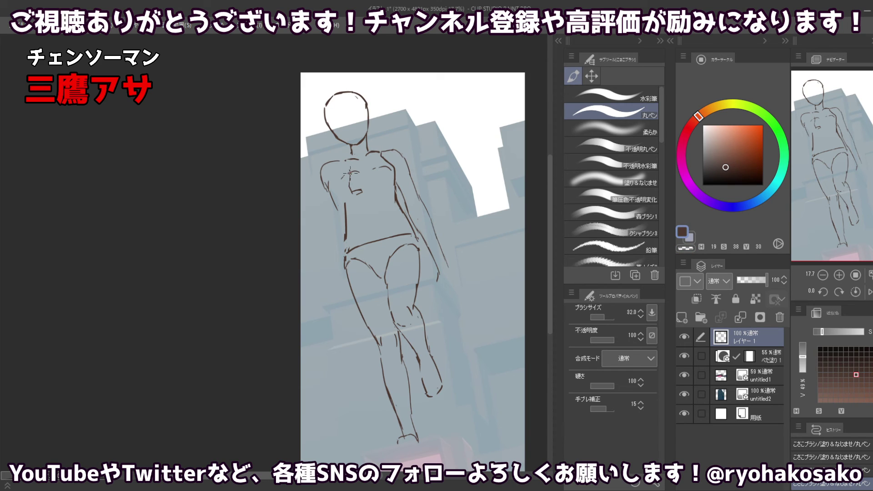
key(ctrl+z)
key(ctrl+z)
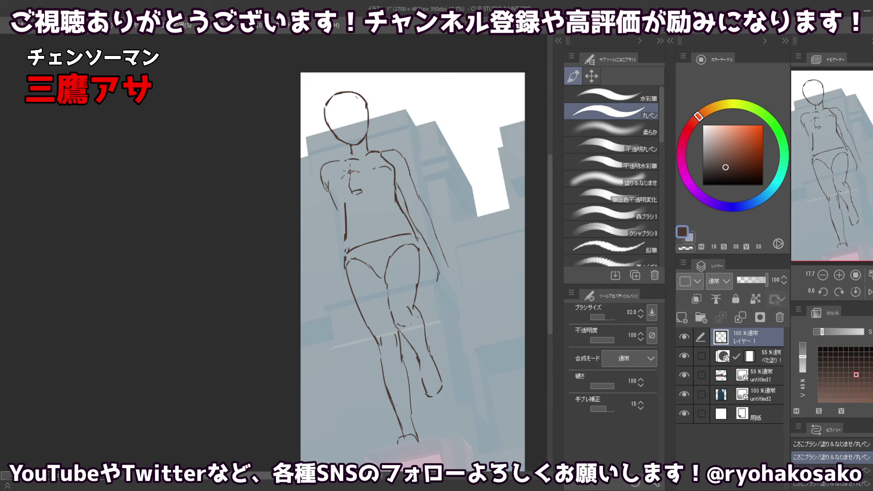
Draw the upright index finger and short marks for the neighbouring fingers at brush size 32.0.
drag(349, 171, 343, 187)
key(ctrl+z)
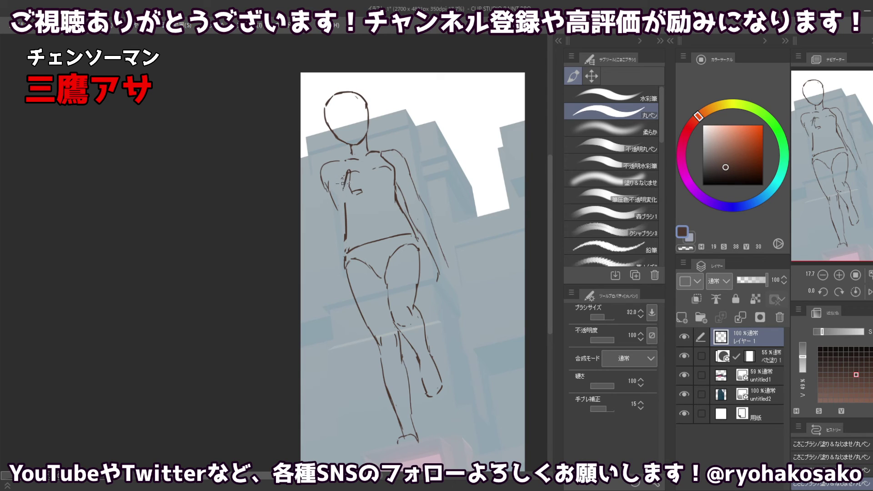
mouse_move(343, 190)
mouse_down()
mouse_move(337, 183)
mouse_move(338, 192)
mouse_up()
key(ctrl+z)
key(ctrl+z)
key(ctrl+y)
key(ctrl+z)
scroll(344, 214, up, 4)
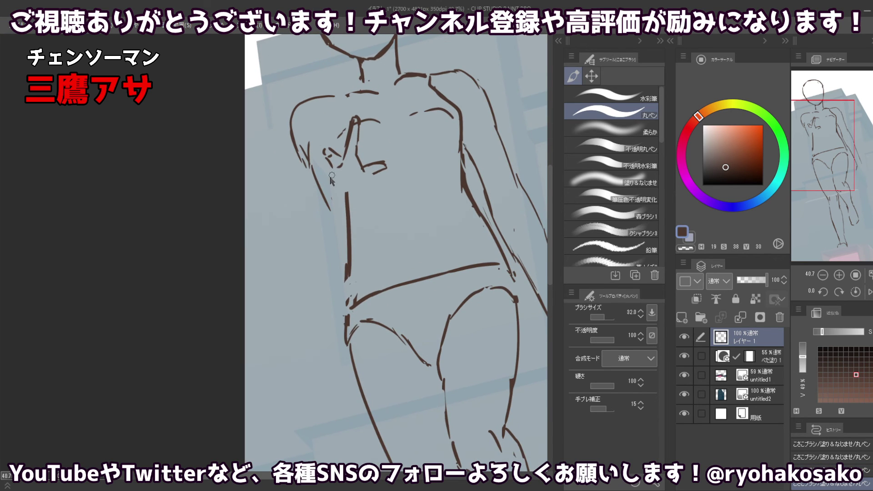
Erase the lower part of the upper arm's line beside the raised hand at size 28.2.
key([)
key(c)
drag(316, 176, 333, 221)
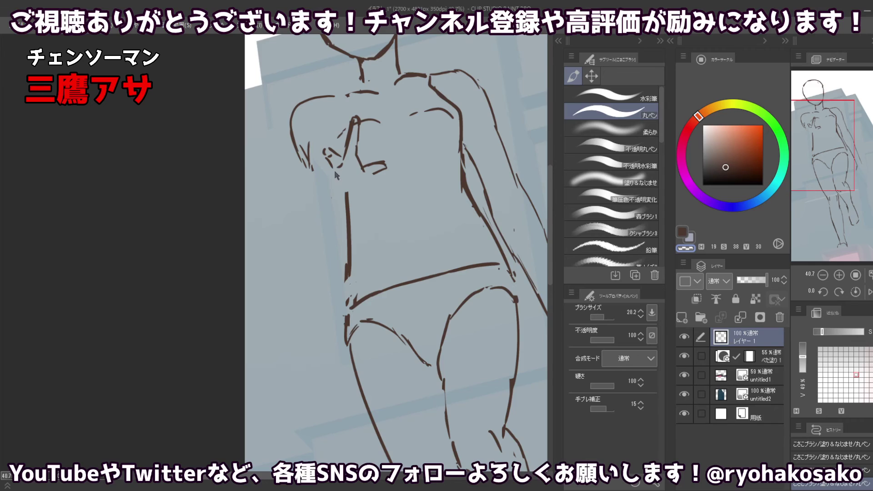
Draw a small narrow finger at the outer side of the raised hand at brush size 15.6.
key(bracketleft)
key(bracketleft)
key(bracketleft)
key(bracketleft)
key(bracketleft)
key(c)
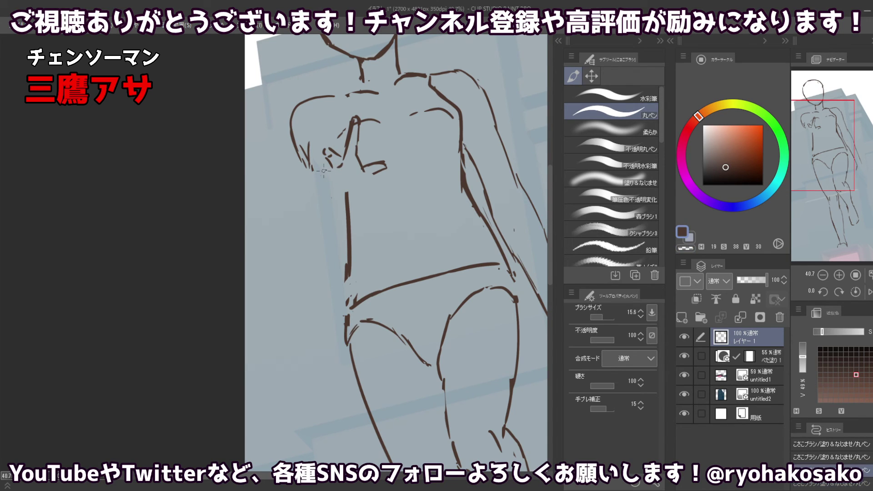
mouse_move(326, 170)
mouse_down()
mouse_move(315, 183)
mouse_move(327, 177)
mouse_up()
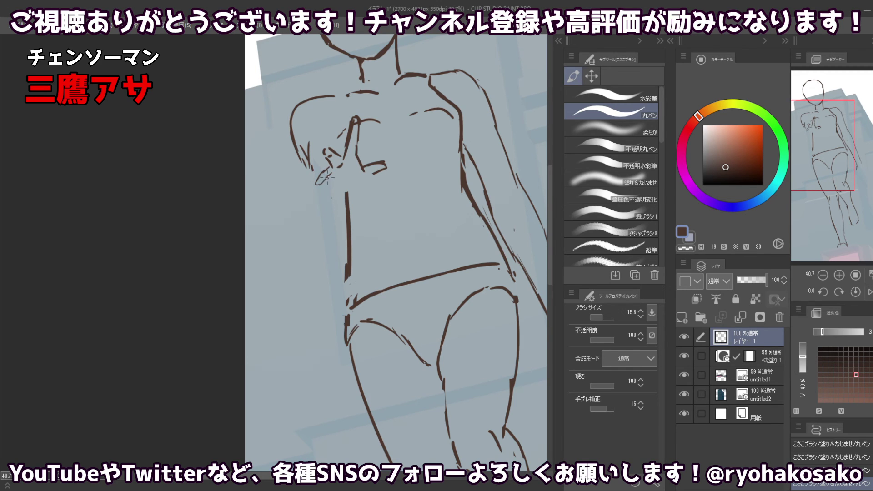
Add a second small finger just below the first outer finger, comparing versions with undo and redo.
drag(325, 181, 320, 196)
key(ctrl+z)
key(ctrl+z)
key(ctrl+z)
key(ctrl+z)
key(ctrl+z)
key(ctrl+z)
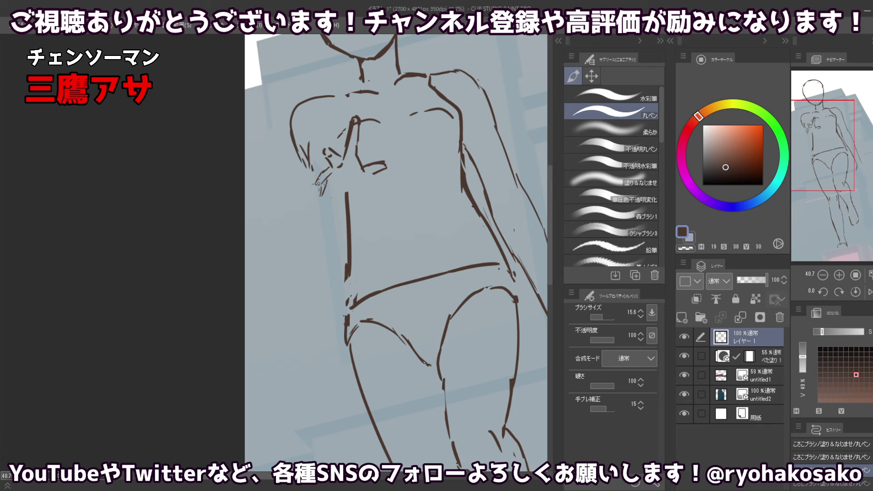
key(ctrl+z)
drag(328, 174, 320, 196)
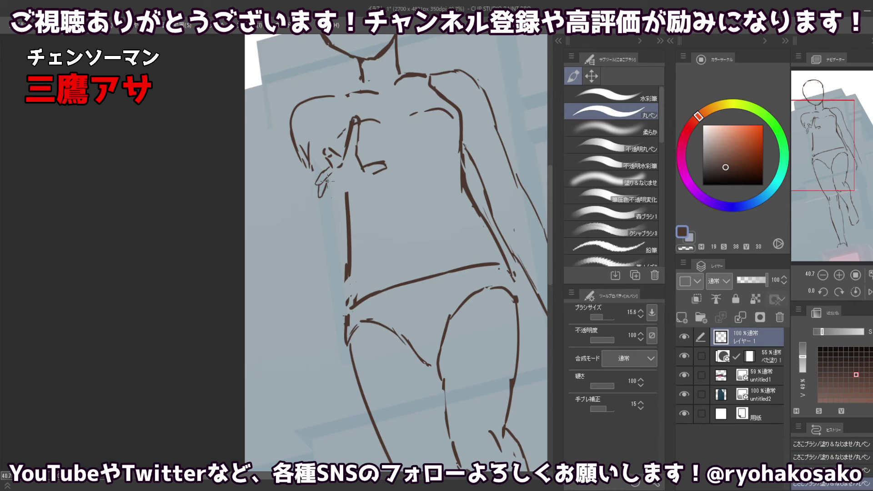
key(ctrl+z)
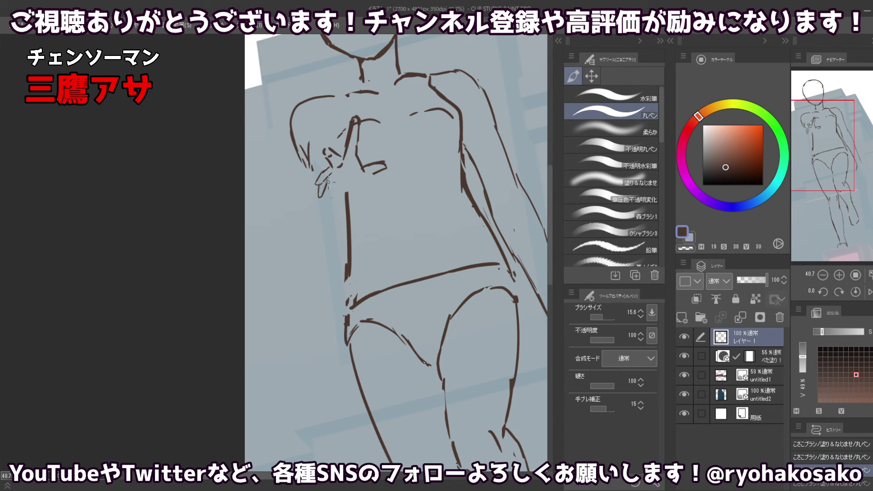
key(ctrl+y)
key(ctrl+z)
key(ctrl+y)
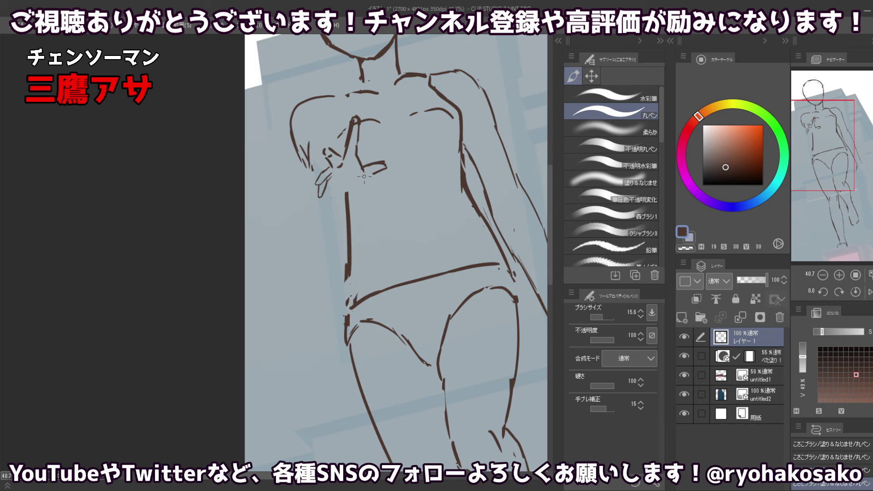
Erase the raised hand's thumb at size 58.3 and trim the thick lines at the index fingertip.
key(c)
ctrl+alt+drag(372, 157, 382, 175)
ctrl+alt+drag(362, 132, 349, 149)
key(ctrl+z)
alt+click(355, 121)
key(ctrl+z)
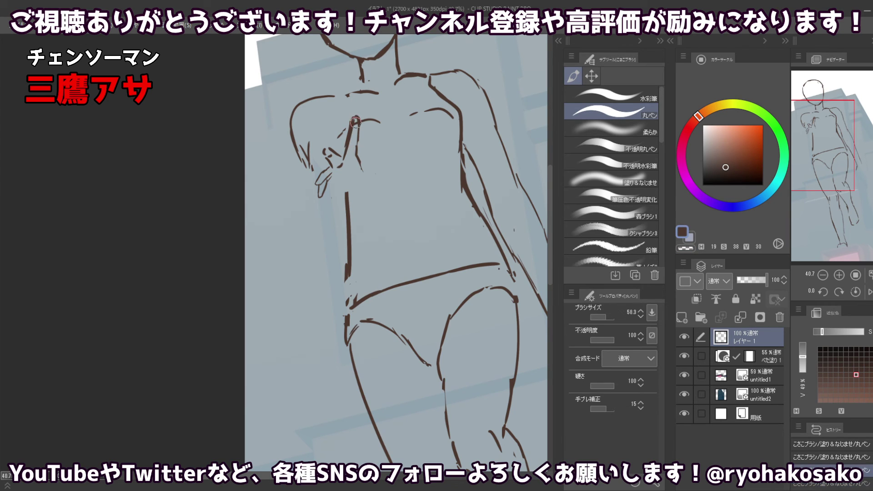
key(c)
drag(357, 119, 349, 151)
drag(356, 113, 358, 153)
Redraw the index finger's inner edge as one thin line at brush size 7.7 and clean up its lower end.
mouse_move(359, 150)
ctrl+alt+mouse_down()
mouse_move(356, 119)
mouse_move(358, 151)
ctrl+alt+mouse_up()
key(c)
key(ctrl+z)
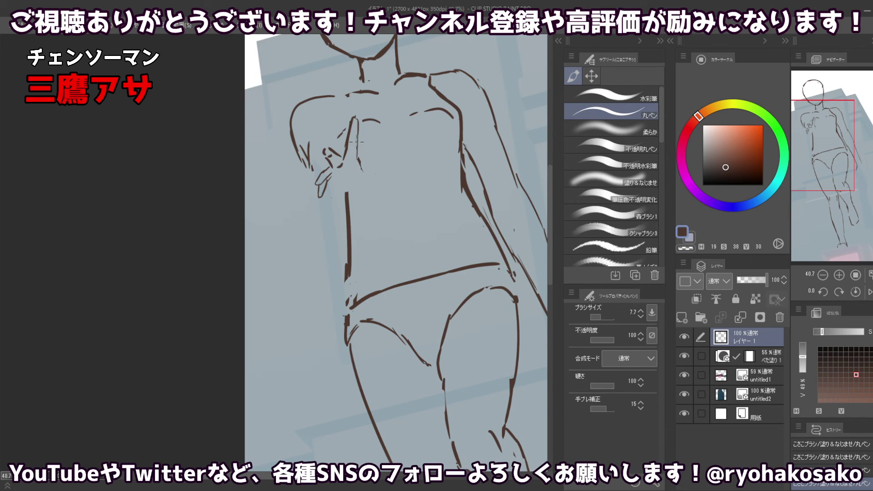
key(ctrl+z)
key(ctrl+z)
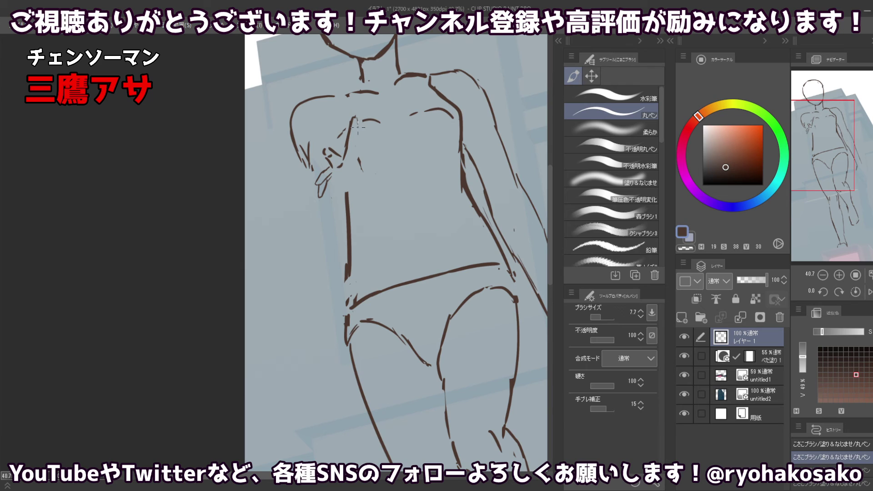
drag(356, 119, 357, 155)
key(c)
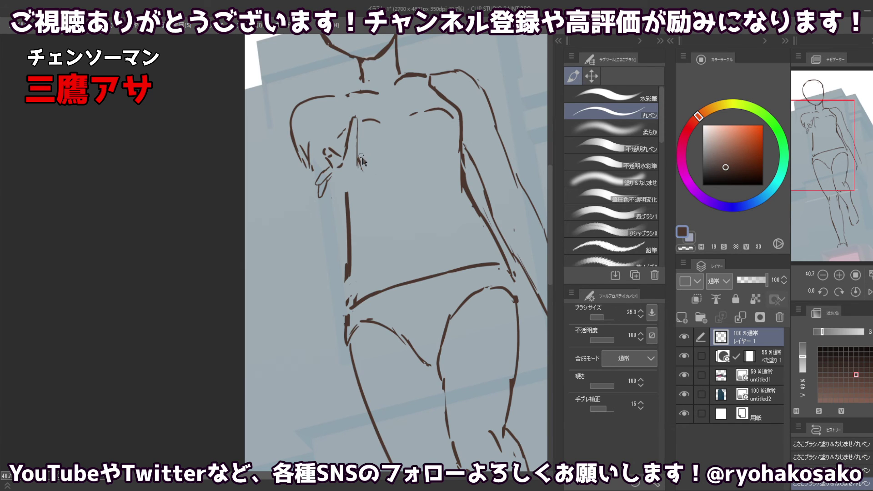
key(c)
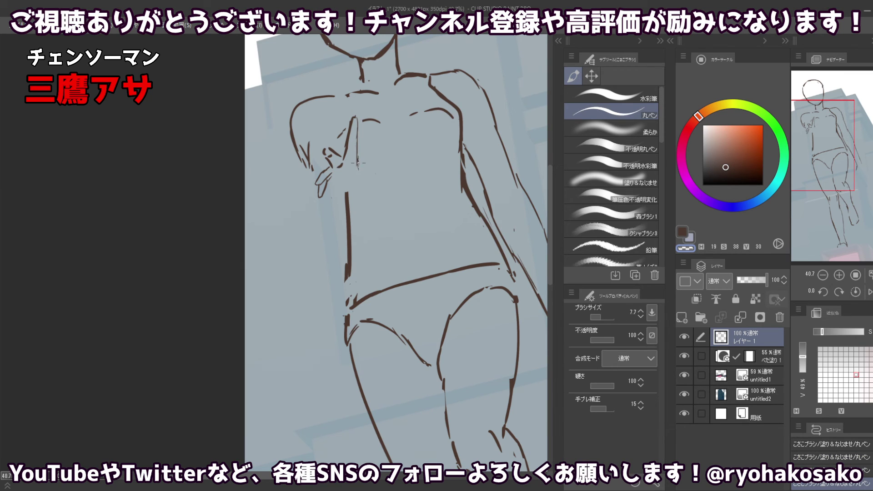
Draw a thin thumb pointing away from the base of the index finger at brush size 7.7, undoing unwanted strokes.
mouse_move(357, 157)
mouse_down()
mouse_move(367, 179)
mouse_move(357, 159)
mouse_move(366, 170)
mouse_move(381, 161)
mouse_move(372, 171)
mouse_move(364, 166)
mouse_move(382, 163)
mouse_up()
key(ctrl+z)
key(ctrl+z)
key(ctrl+z)
key(ctrl+z)
key(ctrl+z)
key(ctrl+z)
key(ctrl+z)
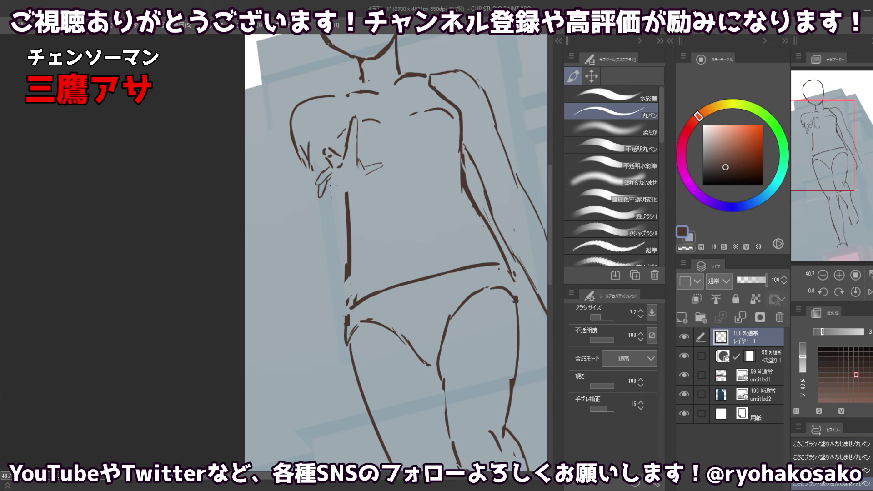
key(ctrl+z)
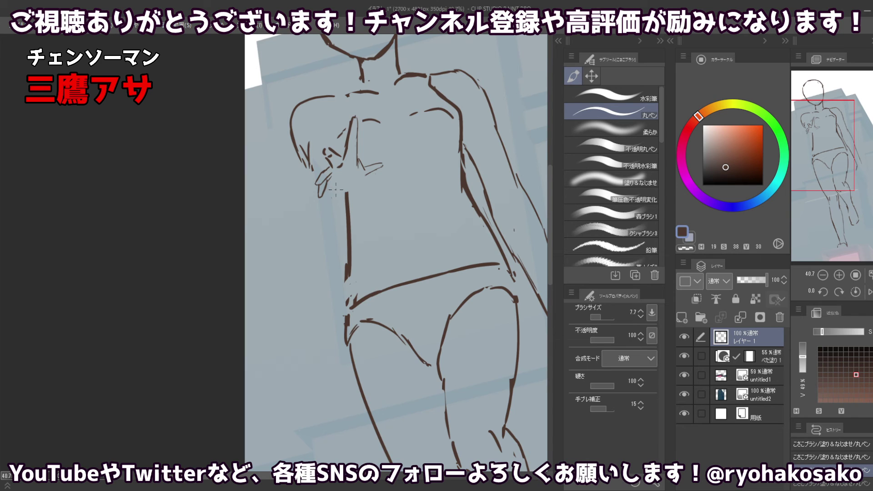
Draw the palm's curved lower edge from the small fingers toward the thumb, cleaning it up and continuing at brush size 22.5.
drag(328, 189, 348, 192)
key(c)
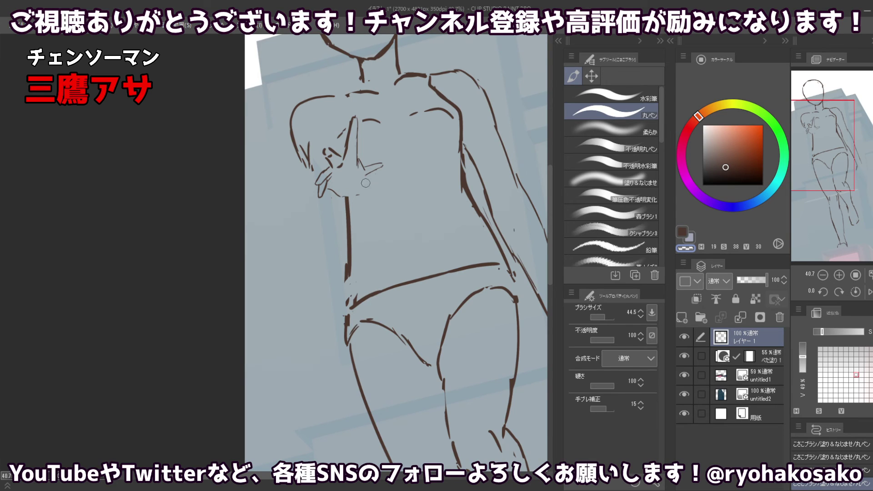
key(bracketleft)
key(bracketleft)
key(bracketleft)
key(c)
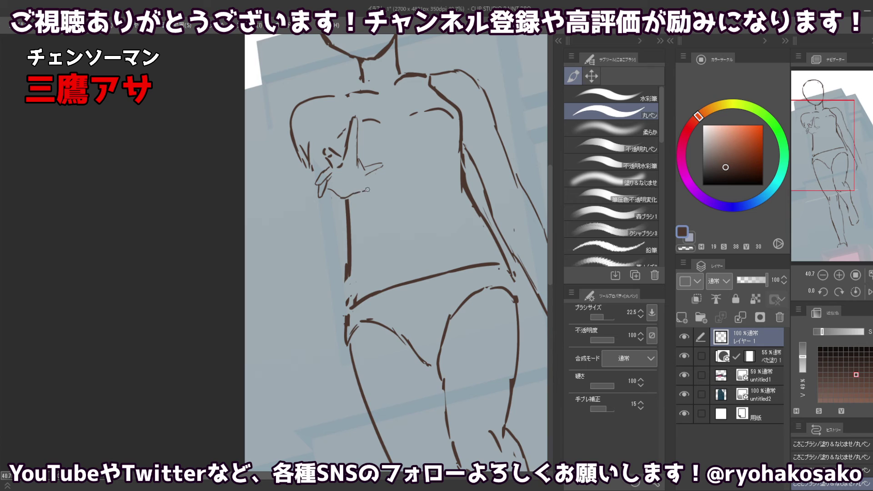
key(ctrl+z)
key(ctrl+z)
drag(357, 192, 375, 186)
key(ctrl+z)
Lasso the thumb, move it farther out from the palm, deselect it and return to the round pen.
click(591, 76)
click(576, 129)
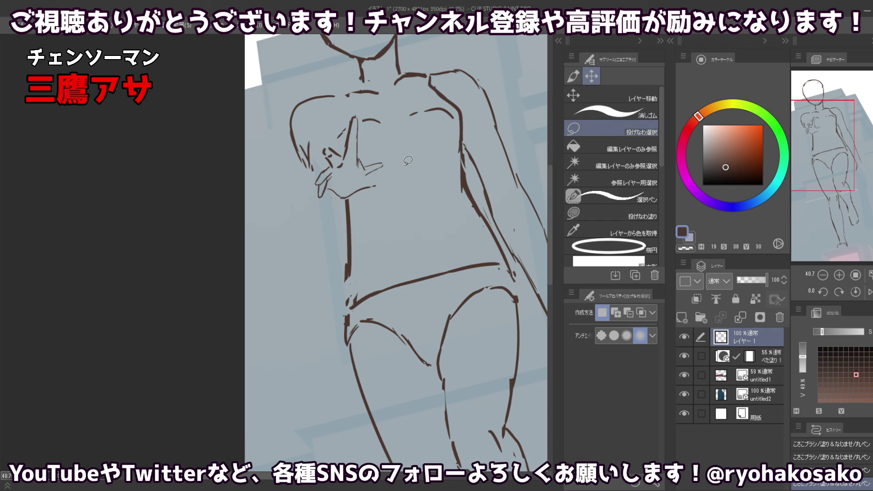
mouse_move(396, 163)
mouse_down()
mouse_move(362, 179)
mouse_move(366, 159)
mouse_move(395, 160)
mouse_move(390, 177)
mouse_up()
click(591, 96)
key(ctrl+d)
key(p)
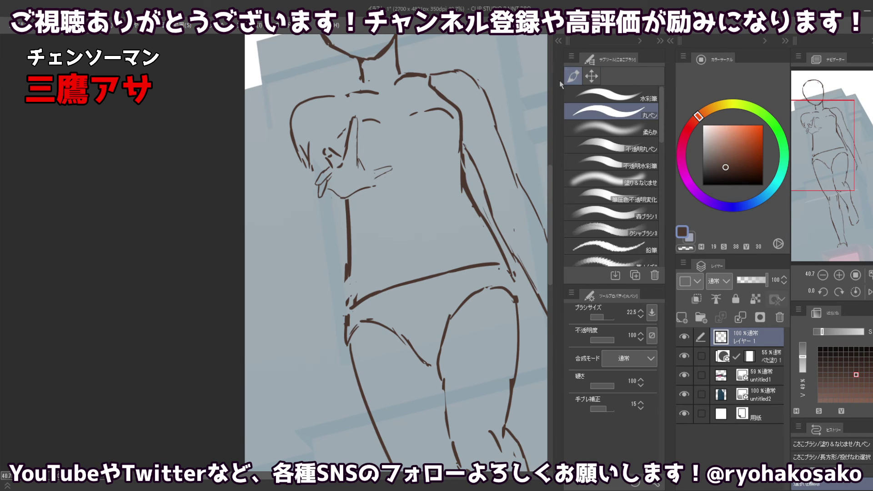
Connect the palm's lower edge to the moved thumb and tidy the join at size 22.5.
key(c)
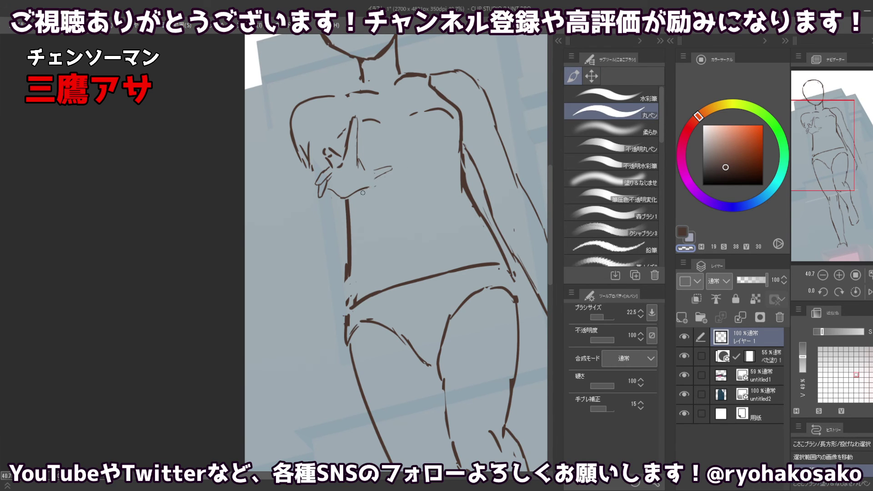
mouse_move(380, 182)
mouse_down()
mouse_move(370, 188)
mouse_move(378, 178)
mouse_up()
key(c)
key(c)
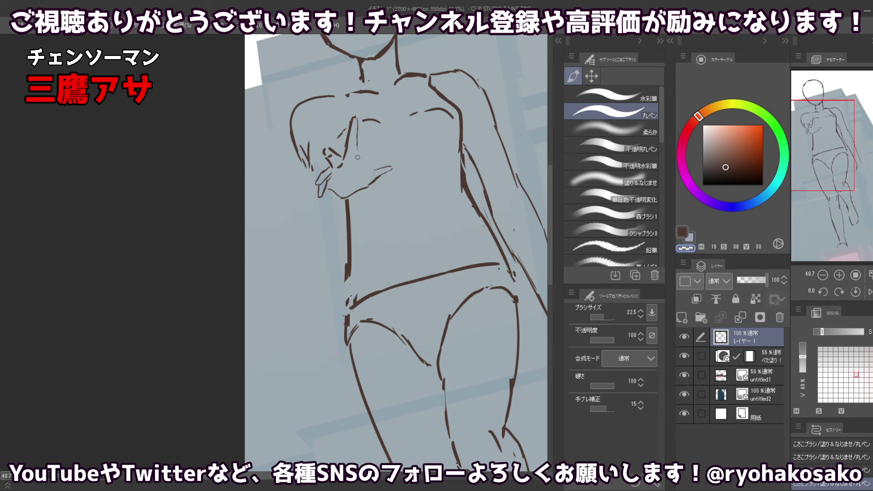
Draw the palm edge between the index finger and the thumb at brush size 10.1.
key(c)
key([)
key([)
key(c)
key(c)
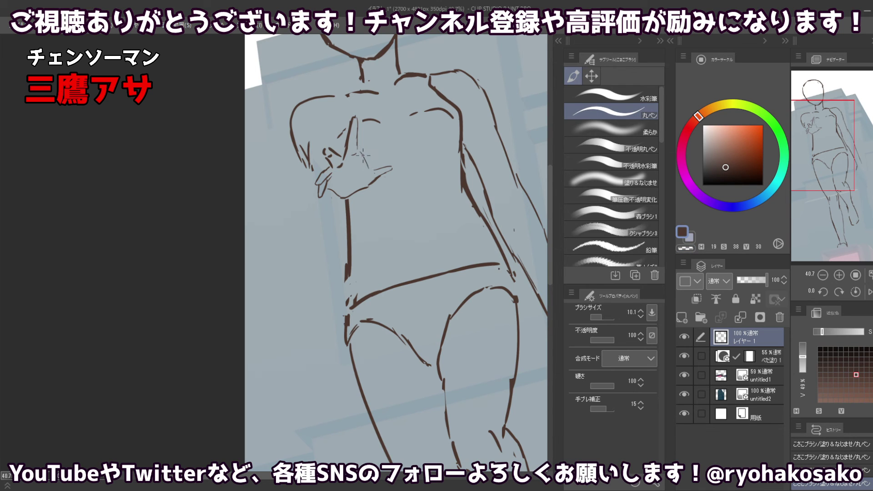
scroll(369, 155, down, 4)
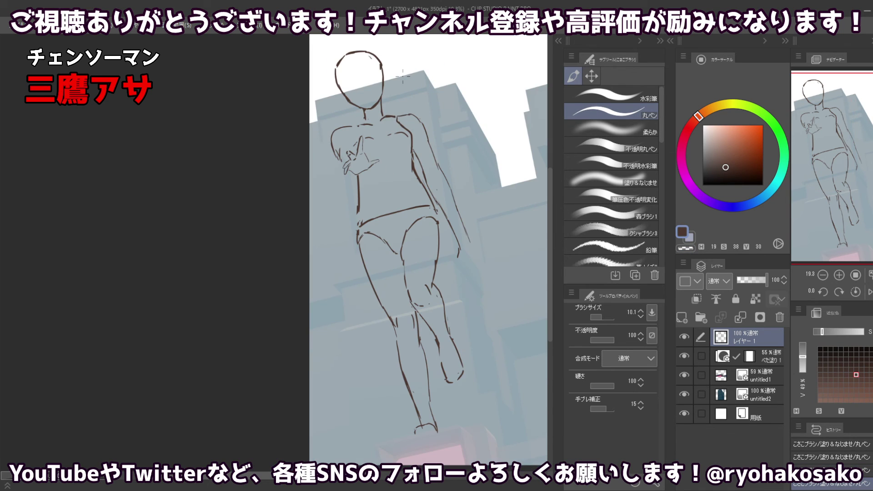
Erase the stray marks beside the index finger at size 24.0 and check the whole figure.
scroll(362, 137, up, 5)
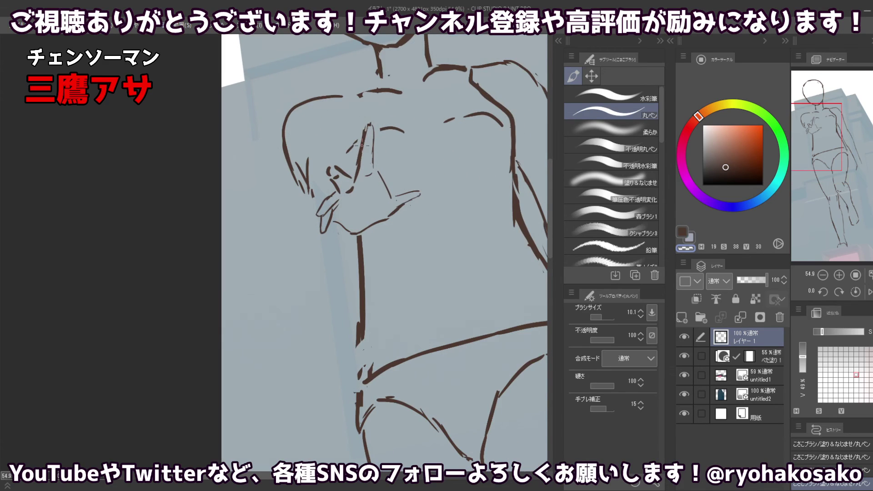
drag(361, 126, 361, 129)
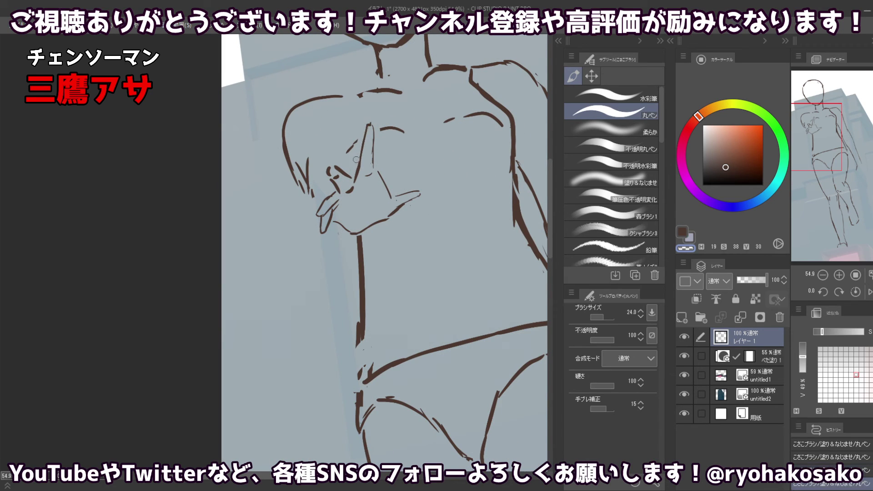
scroll(356, 160, down, 2)
scroll(355, 150, down, 2)
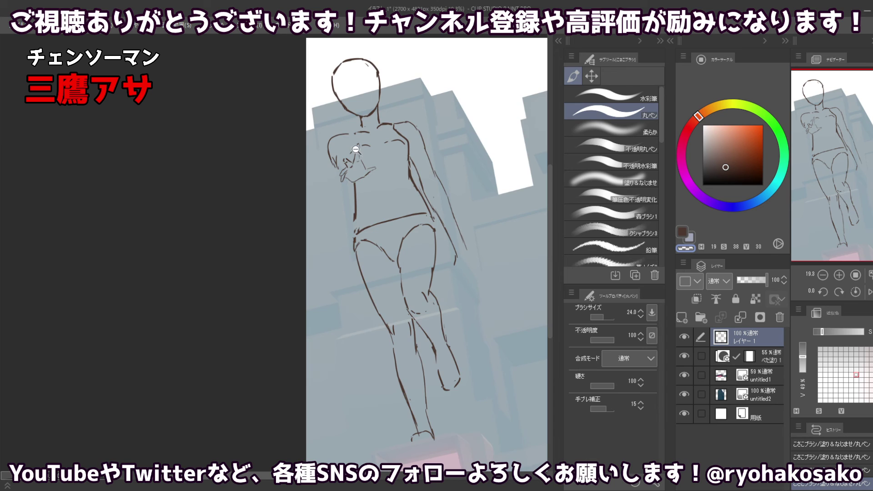
scroll(355, 149, up, 2)
key(alt)
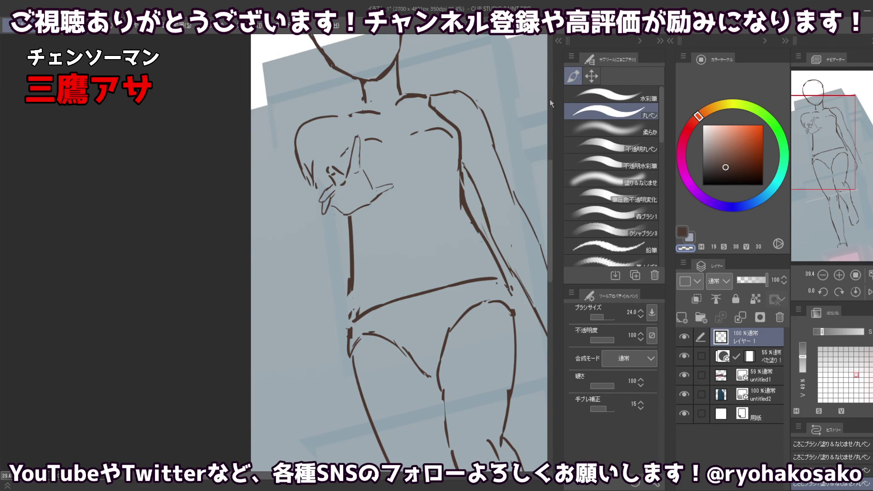
Lasso the index finger, transform it to make it slightly shorter, apply the change and deselect.
click(591, 76)
click(600, 130)
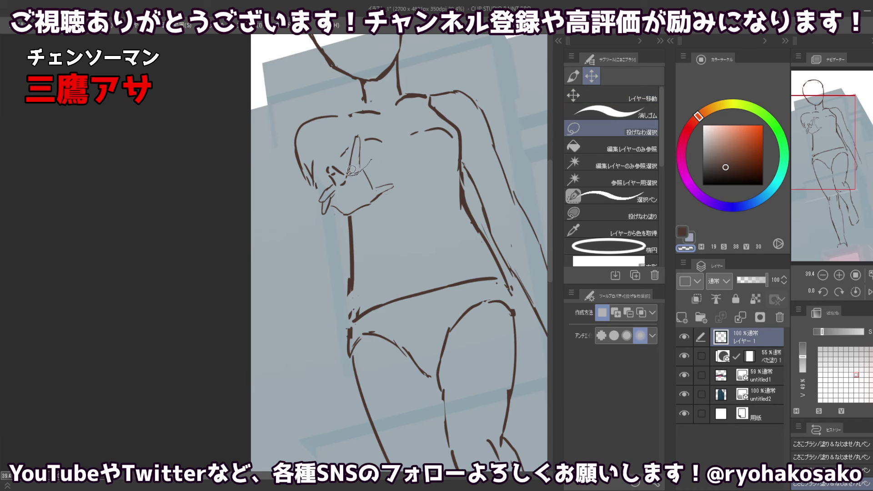
mouse_move(351, 169)
mouse_down()
mouse_move(348, 153)
mouse_move(364, 131)
mouse_move(352, 172)
mouse_up()
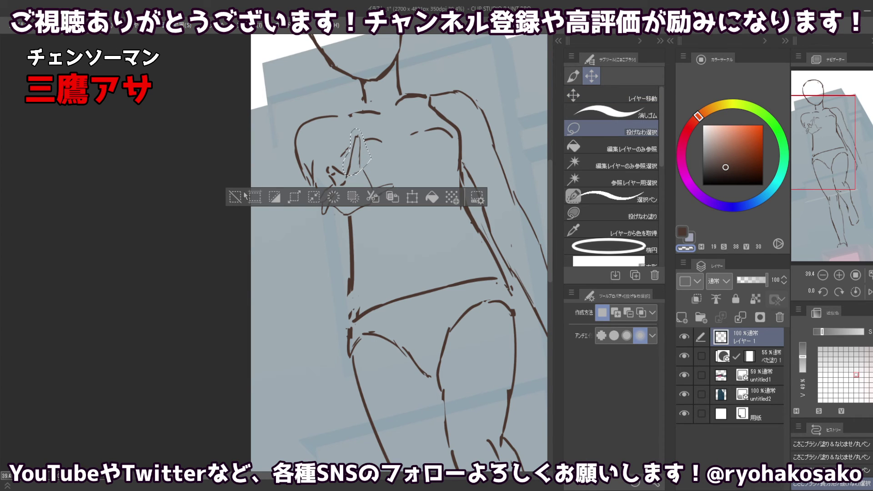
key(ctrl+shift+t)
drag(356, 128, 357, 135)
key(Return)
key(ctrl+d)
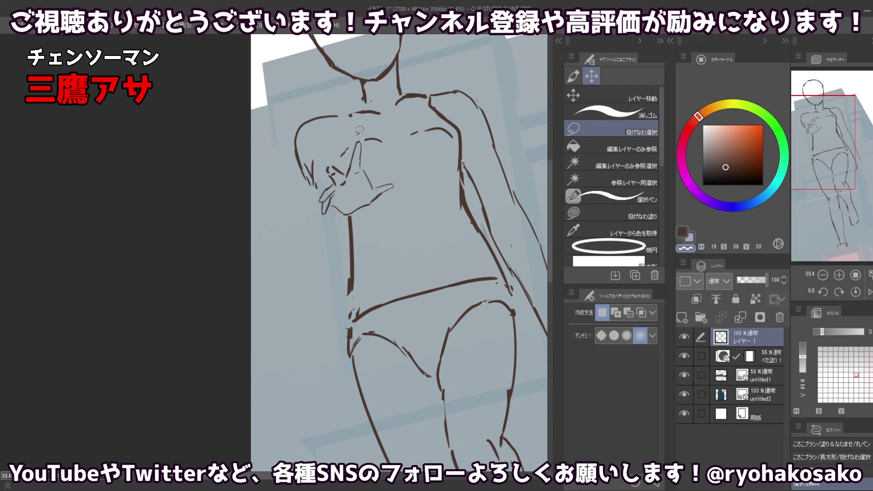
Erase the old outer outline of the raised arm at size 109.8 and sketch a new inner edge for its upper arm.
drag(302, 200, 284, 161)
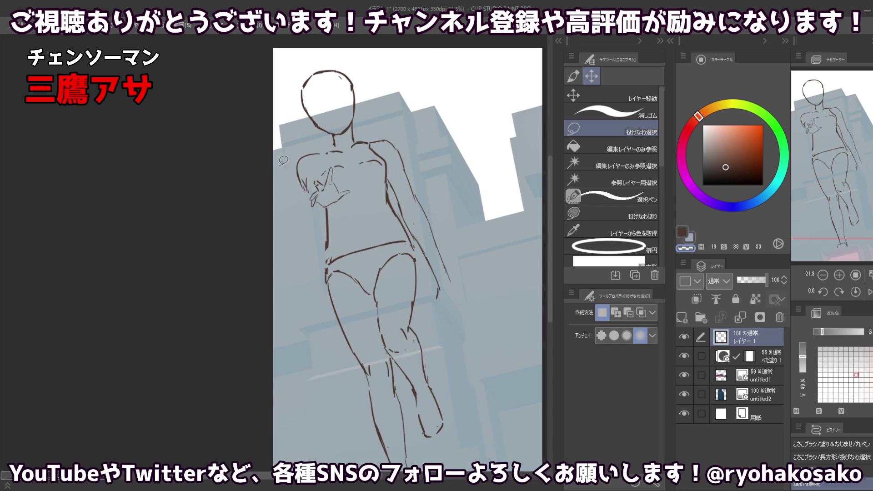
scroll(295, 194, up, 2)
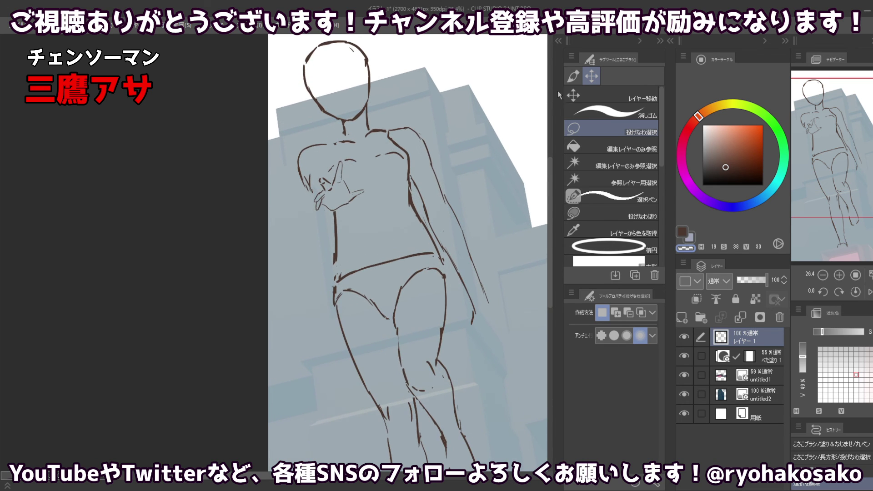
key(p)
key(c)
key(c)
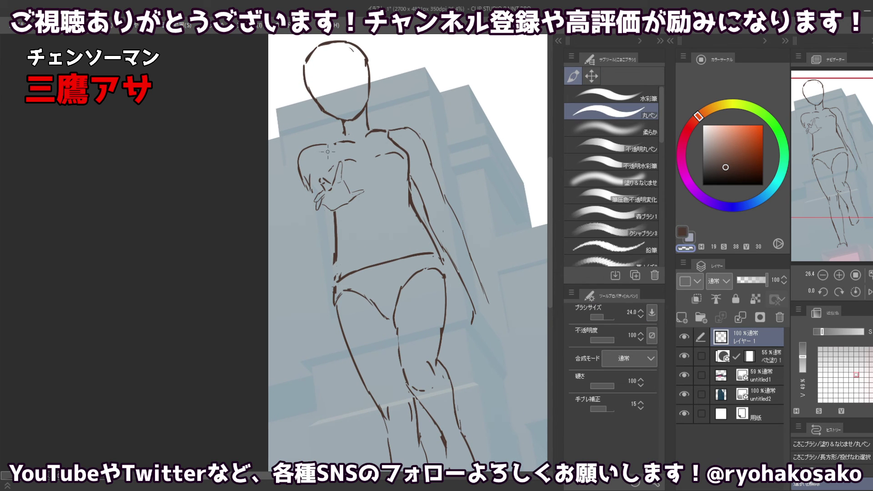
key(c)
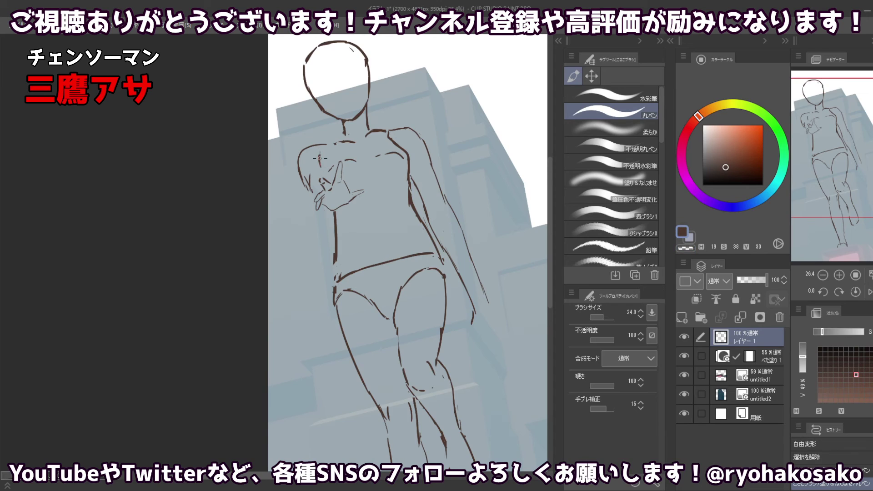
mouse_move(320, 155)
mouse_down()
mouse_move(323, 179)
mouse_move(298, 166)
mouse_move(294, 147)
mouse_move(301, 187)
mouse_move(308, 166)
mouse_move(309, 193)
mouse_up()
key(c)
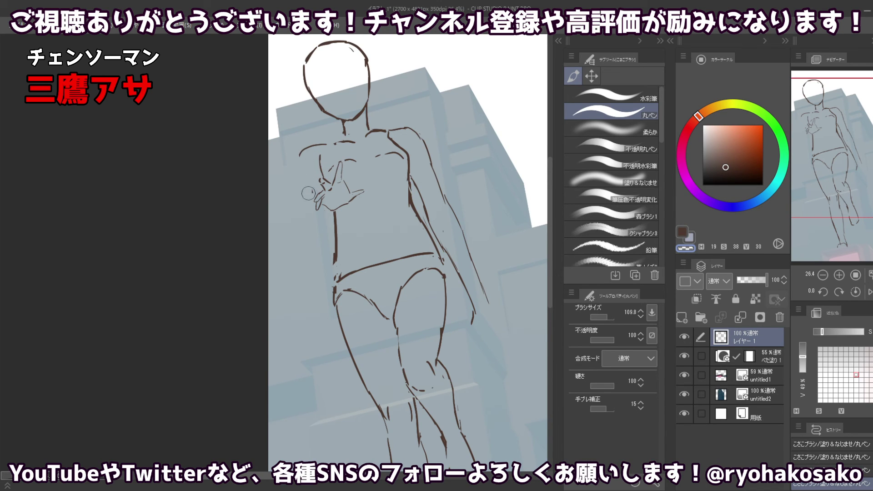
key(c)
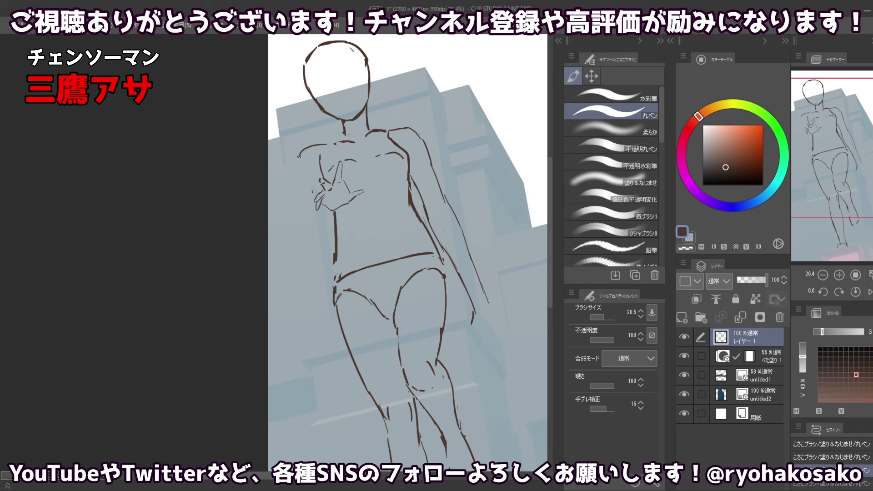
Redraw the raised arm's outer contour from the shoulder to the hand at brush size 28.5, undoing unsatisfactory strokes.
key(c)
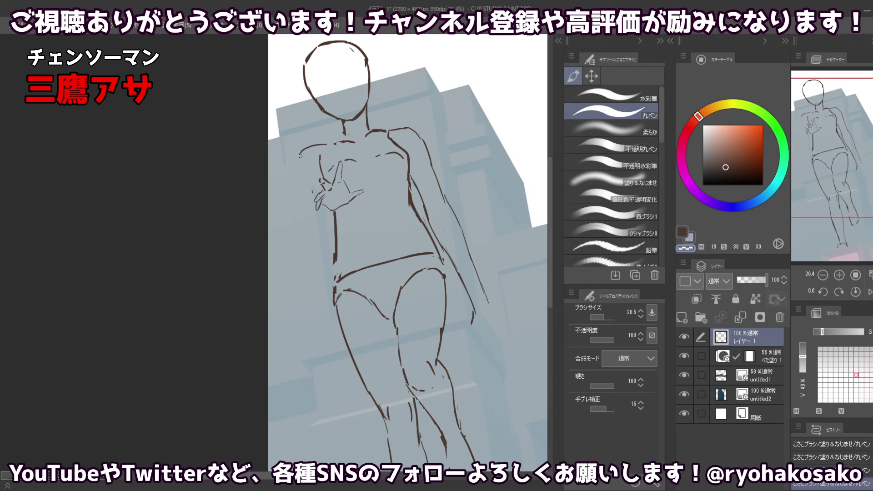
key(c)
mouse_move(300, 152)
mouse_down()
mouse_move(312, 193)
mouse_move(311, 191)
mouse_up()
key(ctrl+z)
key(ctrl+z)
key(ctrl+z)
key(ctrl+z)
key(ctrl+z)
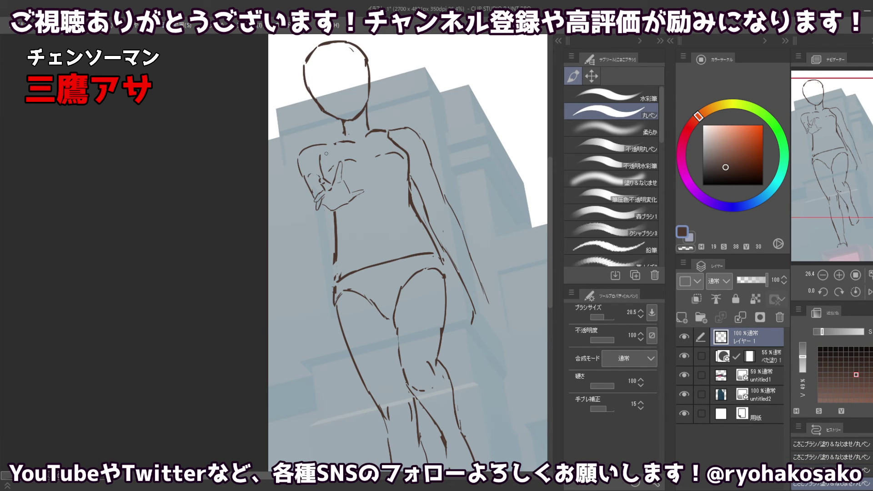
Erase the raised arm's inner edge and redraw it from the armpit to the fingers at size 28.5.
key(c)
drag(320, 156, 322, 171)
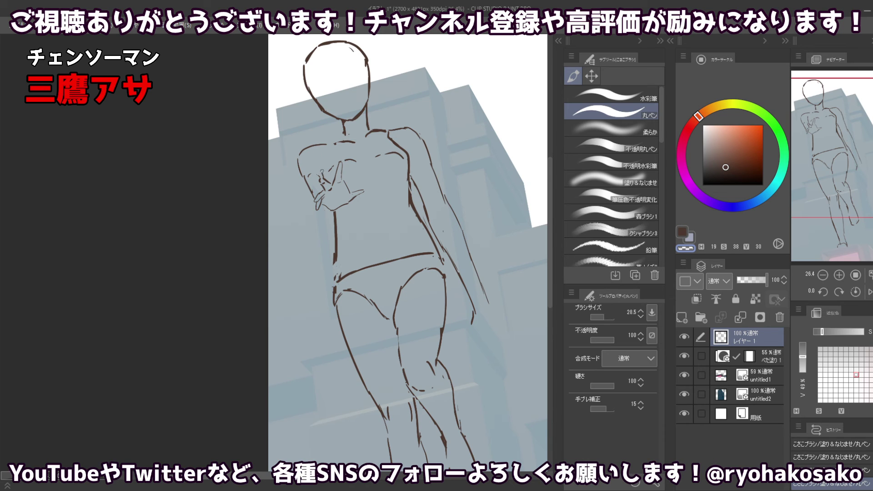
key(c)
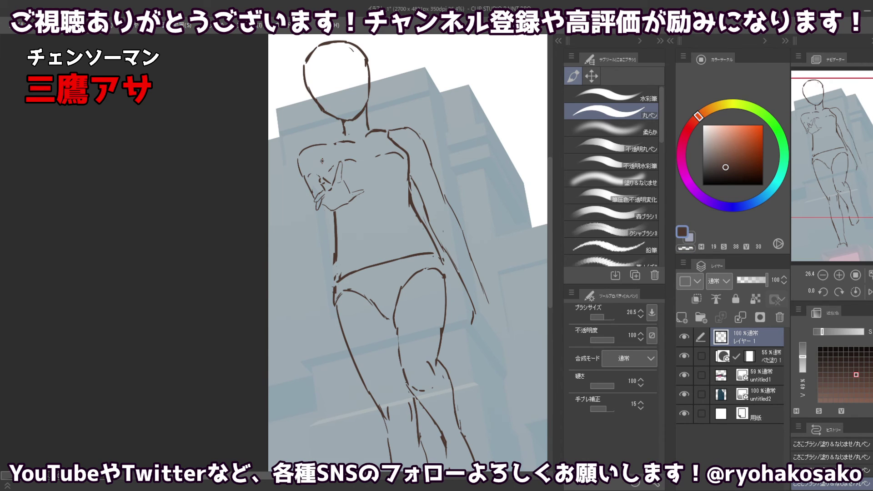
key(ctrl+z)
drag(318, 155, 331, 181)
key(ctrl+z)
key(ctrl+z)
key(ctrl+z)
key(c)
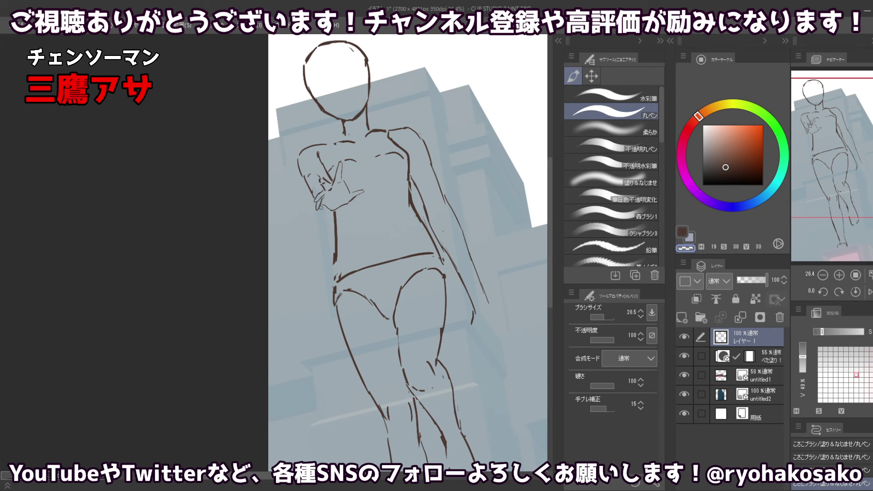
Erase the outer forearm line beside the fingers and redraw it, comparing versions with undo and redo.
key(ctrl+z)
key(c)
drag(319, 204, 327, 211)
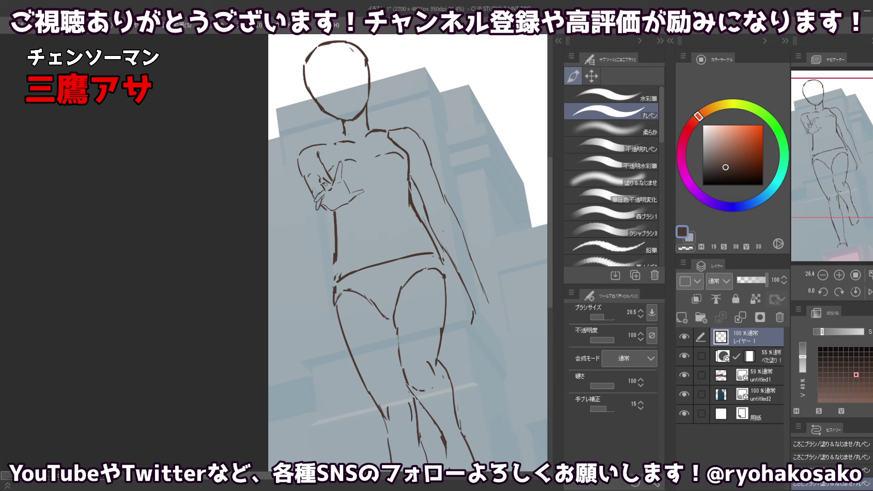
key(c)
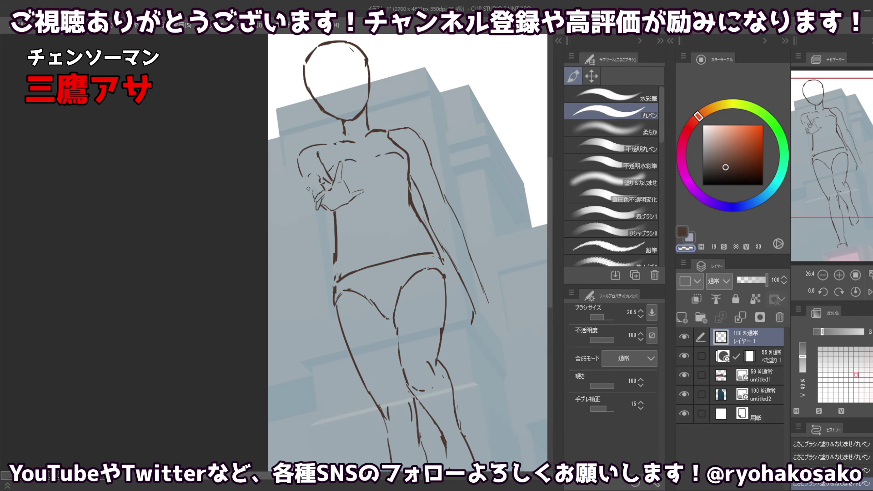
key(c)
key(ctrl+z)
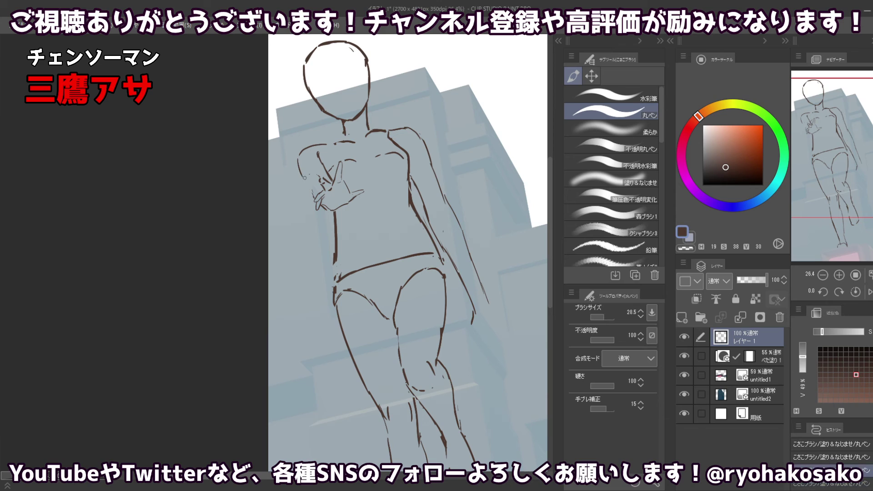
key(ctrl+y)
key(ctrl+z)
key(ctrl+y)
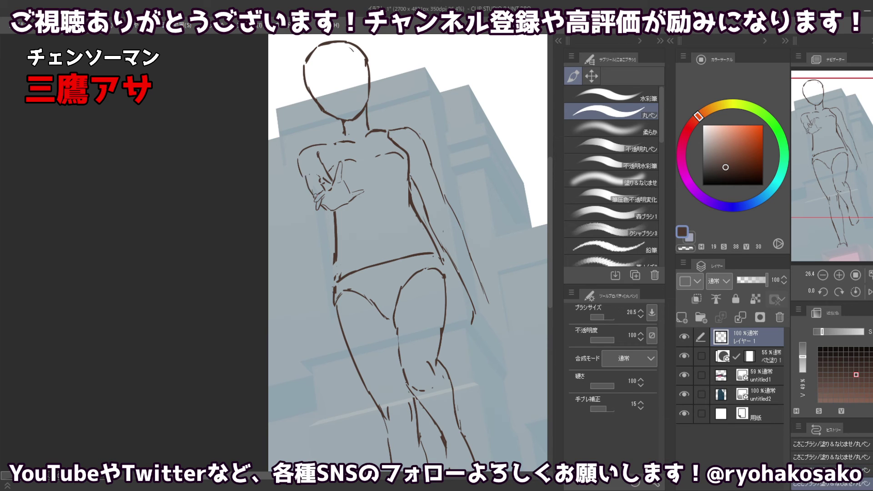
key(ctrl+z)
Refine the raised arm's outer contour around the elbow, reducing the brush size to 17.8 and undoing poor strokes.
drag(305, 178, 308, 195)
key(ctrl+z)
key(ctrl+y)
key(c)
key(ctrl+z)
key(c)
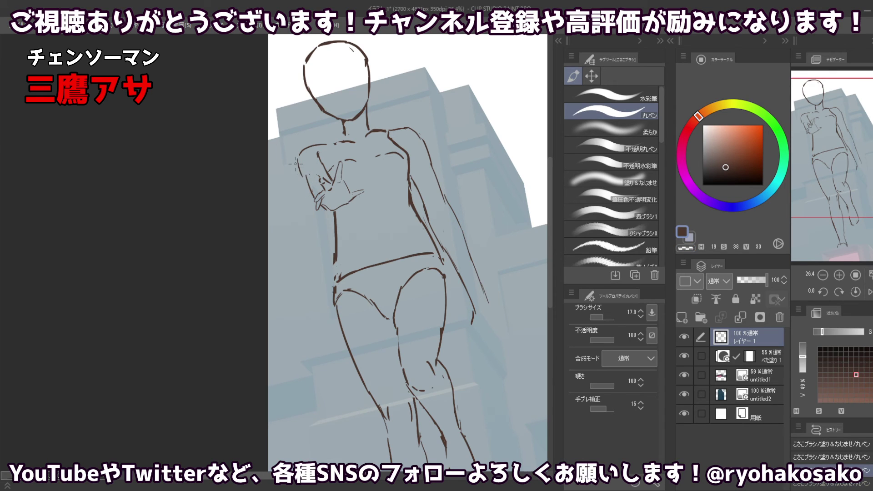
key(ctrl+z)
drag(303, 177, 302, 177)
key(c)
key(c)
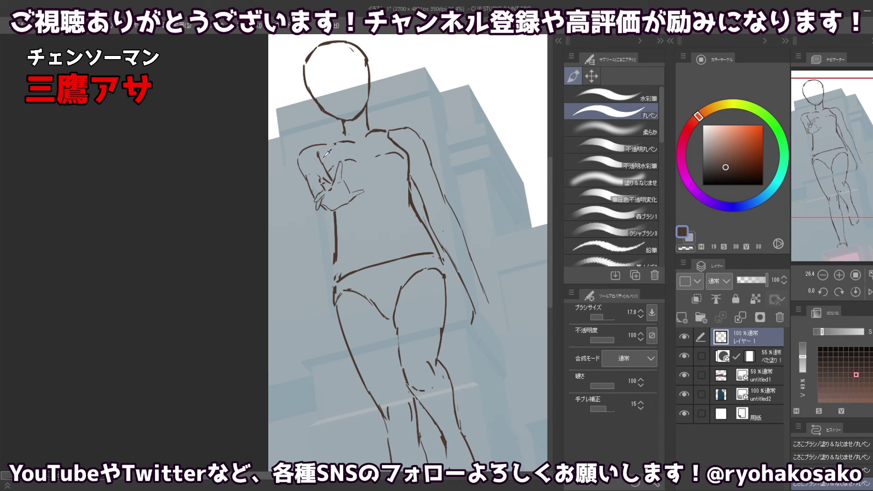
Erase the raised arm's inner line at size 30.0 and redraw it from the armpit at size 23.5.
key(c)
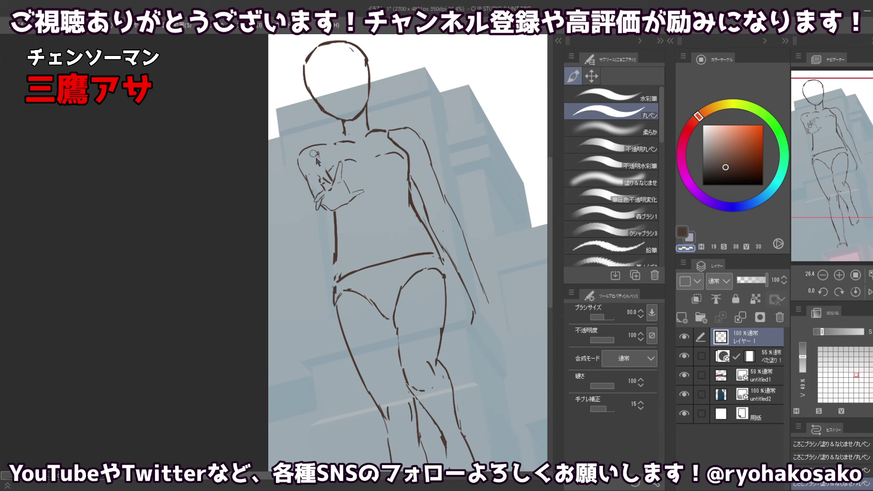
key(c)
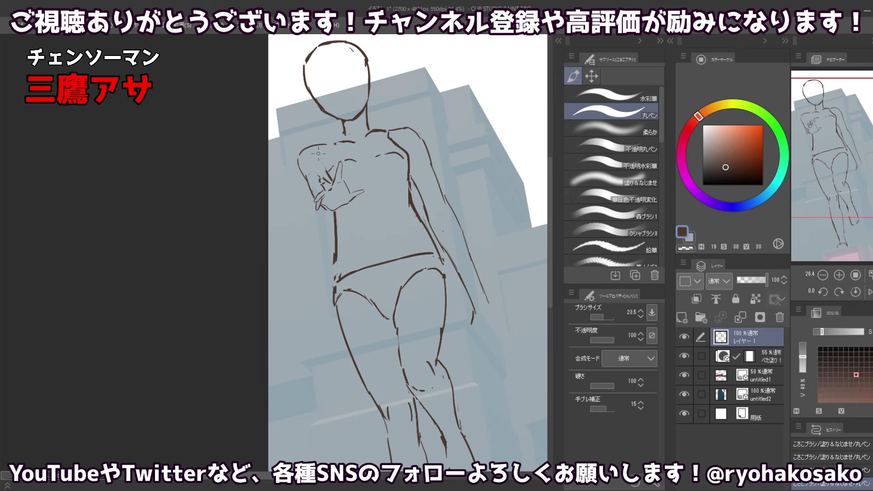
key(c)
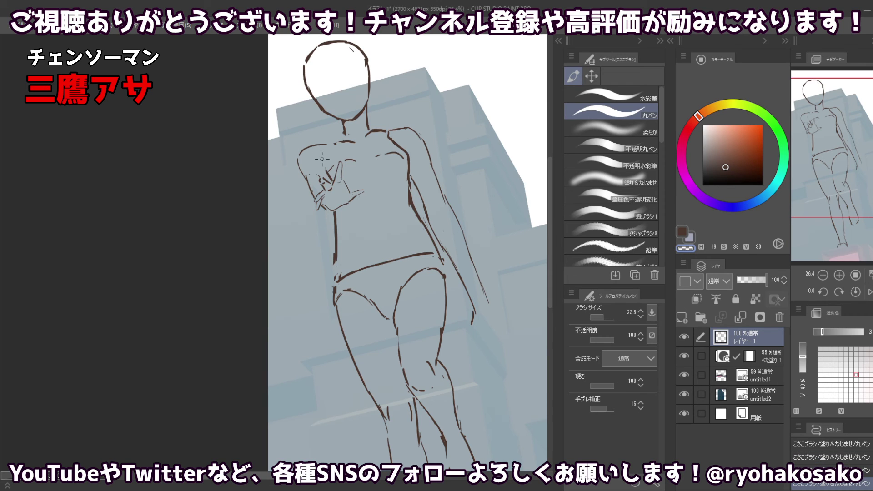
key(c)
key(ctrl+z)
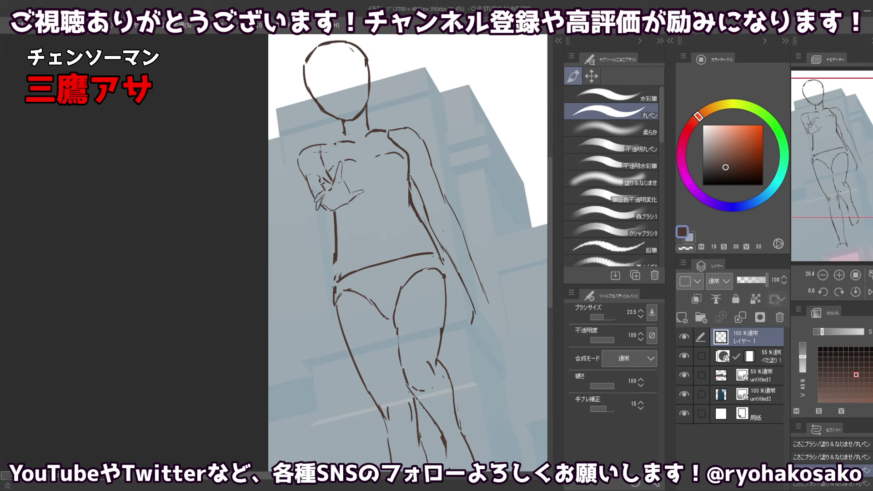
key(ctrl+y)
key(ctrl+z)
key(ctrl+z)
key(ctrl+y)
key(ctrl+y)
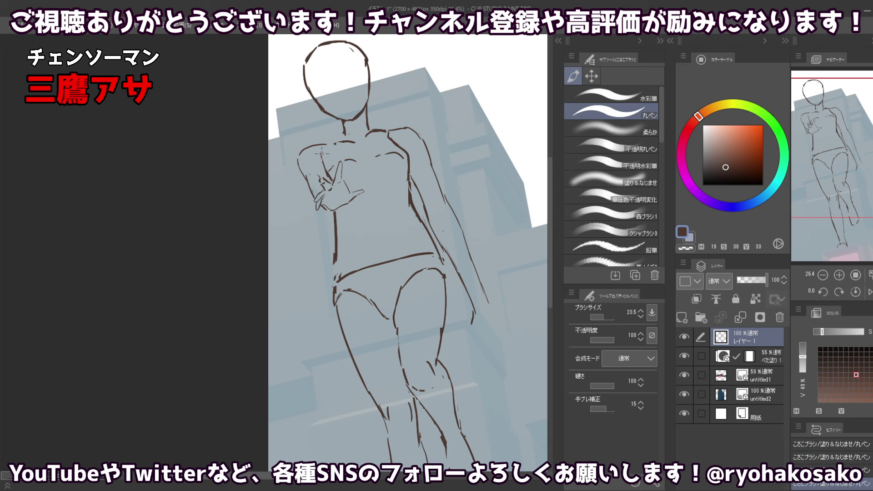
Compare the redrawn inner arm line with its earlier version, keep it and trim it just above the fingers.
key(ctrl+z)
key(ctrl+z)
key(ctrl+z)
key(ctrl+y)
key(ctrl+y)
key(ctrl+y)
key(c)
drag(321, 158, 326, 175)
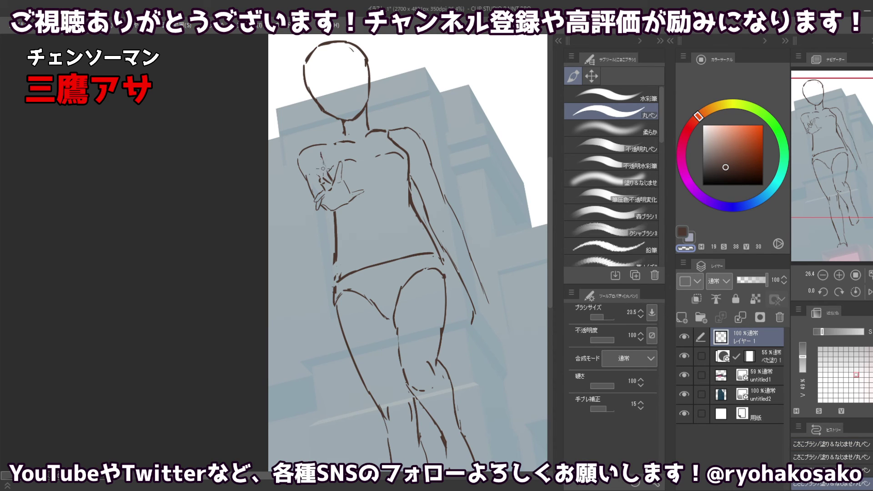
key(c)
Tidy the chest marks and sketch the line beneath the bust beside the raised hand at size 23.5.
scroll(327, 166, down, 5)
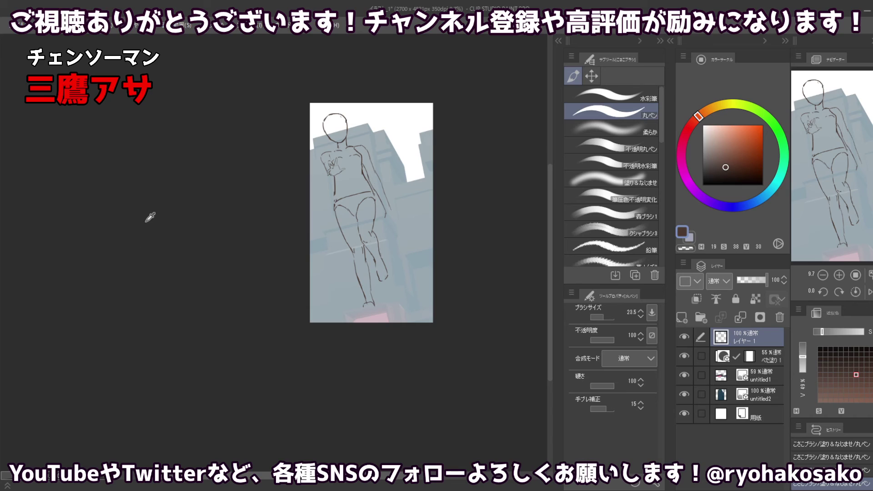
scroll(340, 191, up, 3)
key(c)
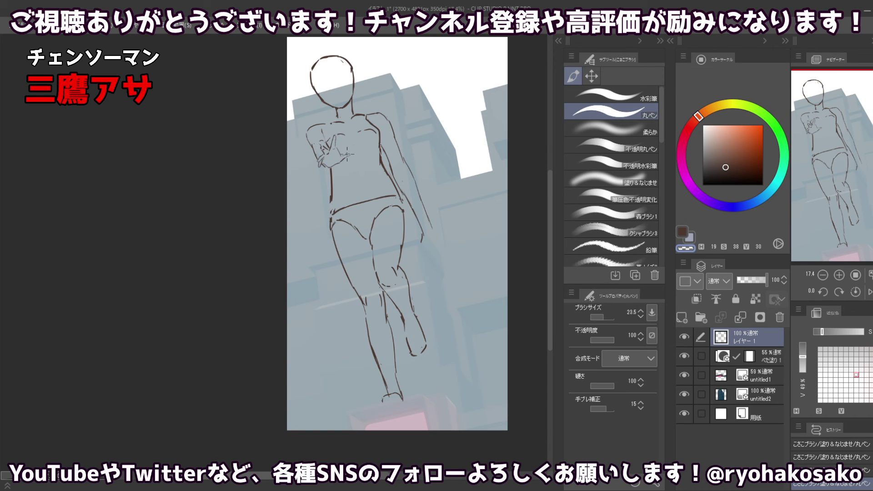
key(c)
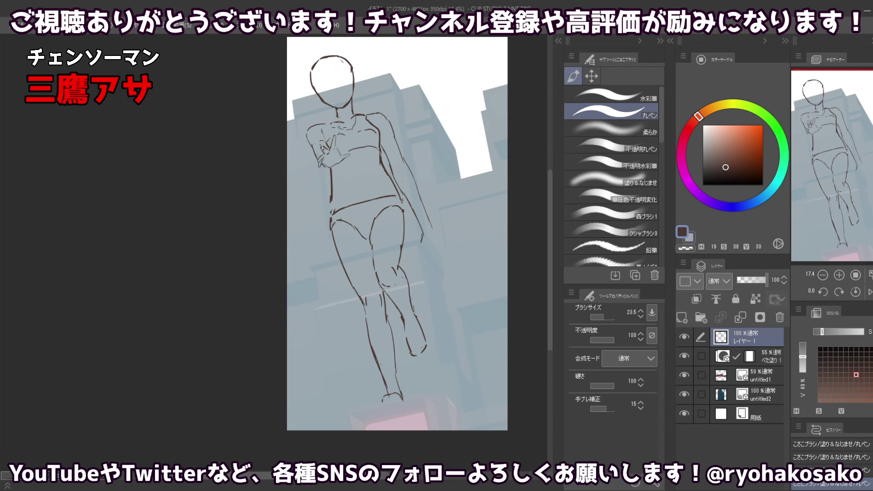
alt+click(363, 148)
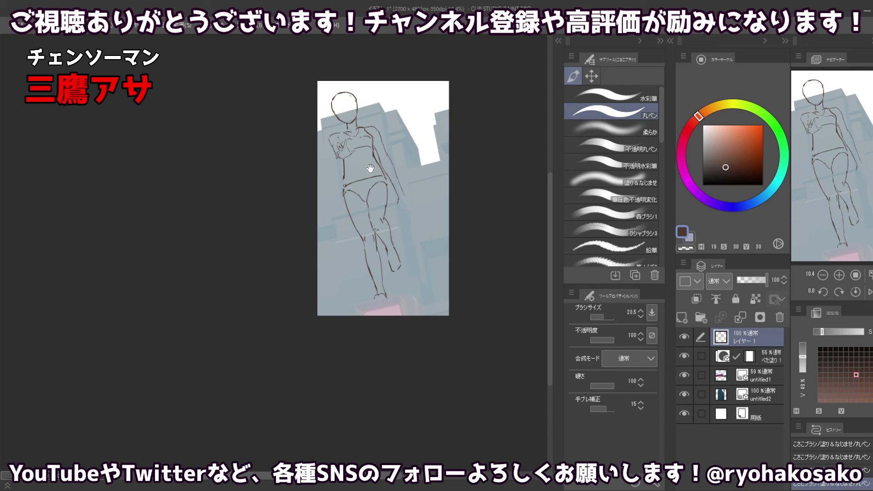
scroll(361, 149, up, 3)
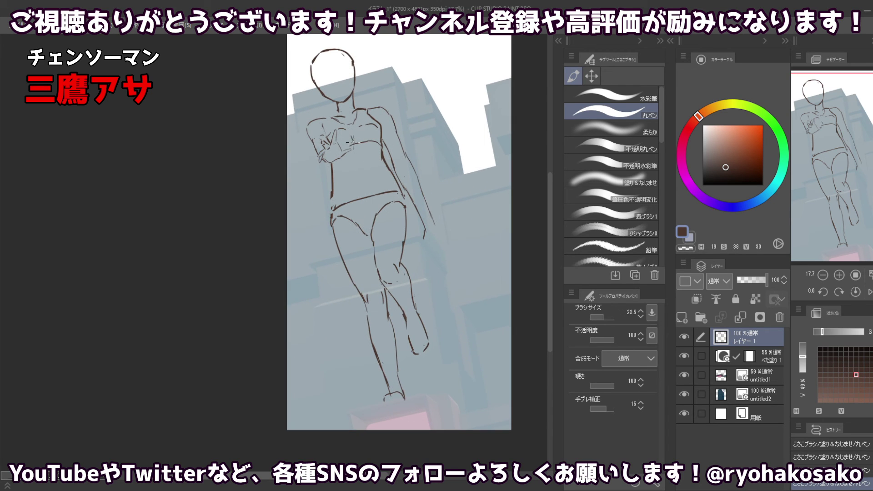
Undo the last stroke, rework the chest lines beside the raised hand and check the whole figure.
key(ctrl+z)
key(c)
mouse_move(352, 137)
mouse_down()
mouse_move(376, 144)
mouse_move(360, 146)
mouse_up()
key(c)
ctrl+drag(319, 166, 343, 169)
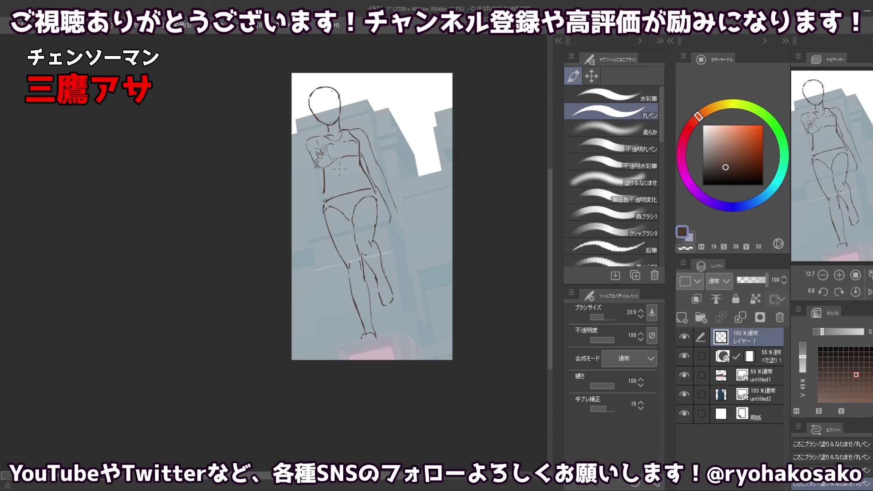
scroll(346, 169, up, 1)
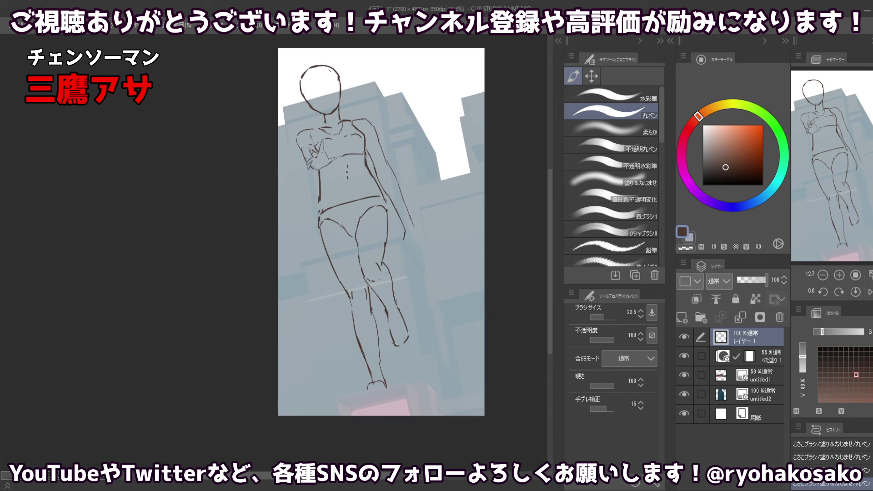
Lasso the head, shoulders and raised arm, move them slightly up and to the left, deselect and return to the round pen.
click(591, 76)
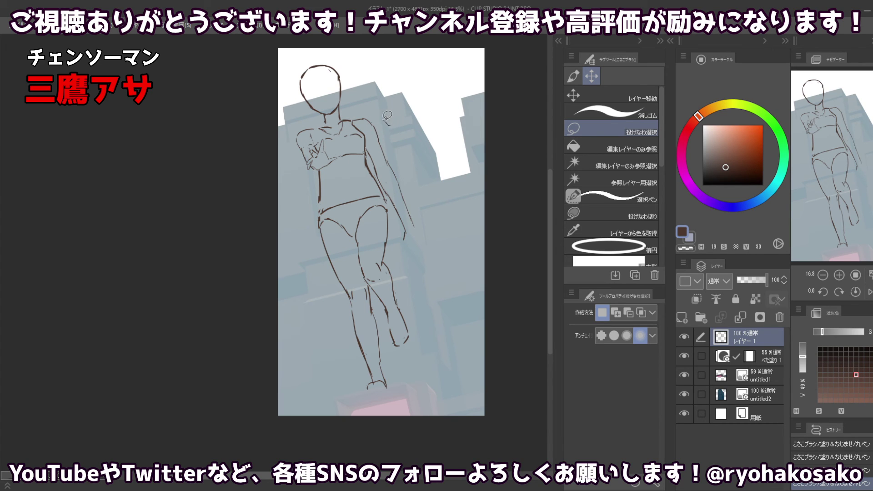
mouse_move(380, 117)
mouse_down()
mouse_move(383, 134)
mouse_move(336, 145)
mouse_move(340, 160)
mouse_move(324, 169)
mouse_move(296, 162)
mouse_move(286, 78)
mouse_move(374, 81)
mouse_up()
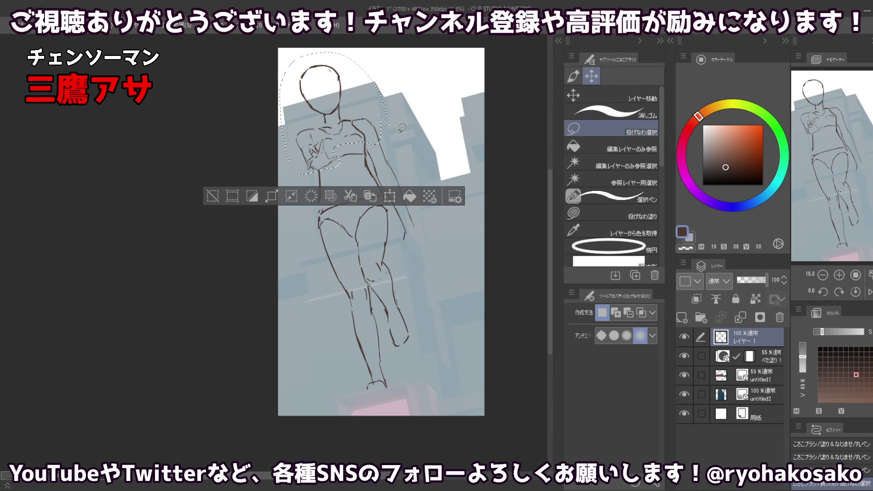
click(573, 95)
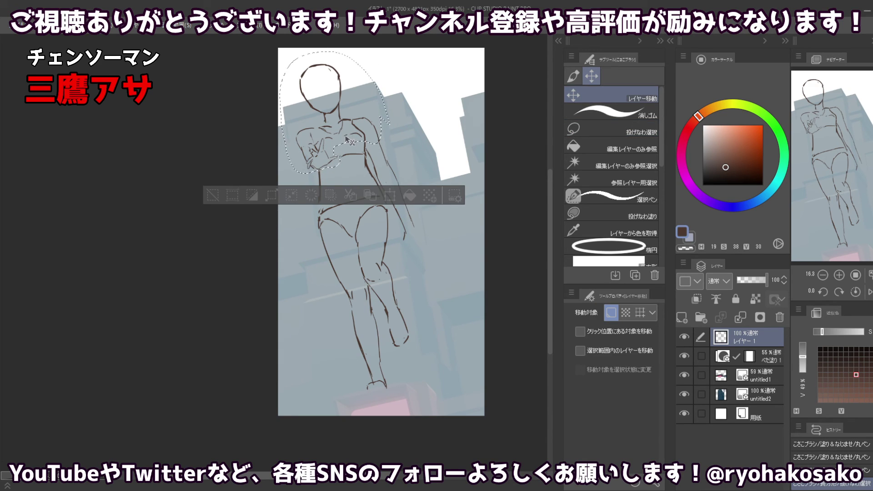
drag(351, 142, 349, 139)
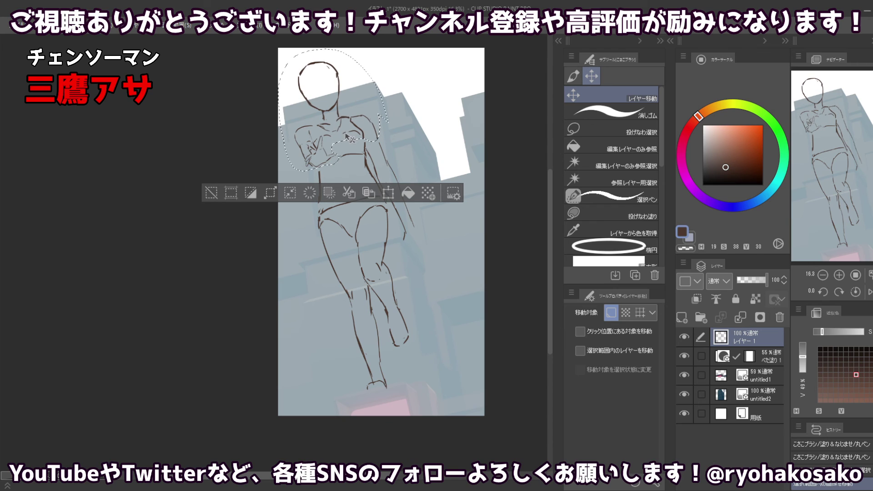
key(ctrl+d)
key(p)
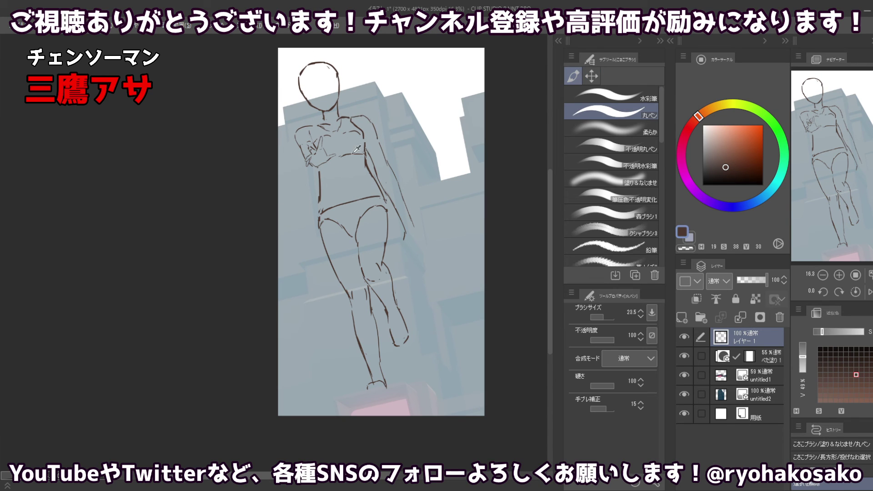
Redraw the line beneath the bust toward the lowered arm and undo the stray stroke.
drag(343, 161, 355, 155)
drag(346, 155, 364, 152)
key(c)
key(ctrl+z)
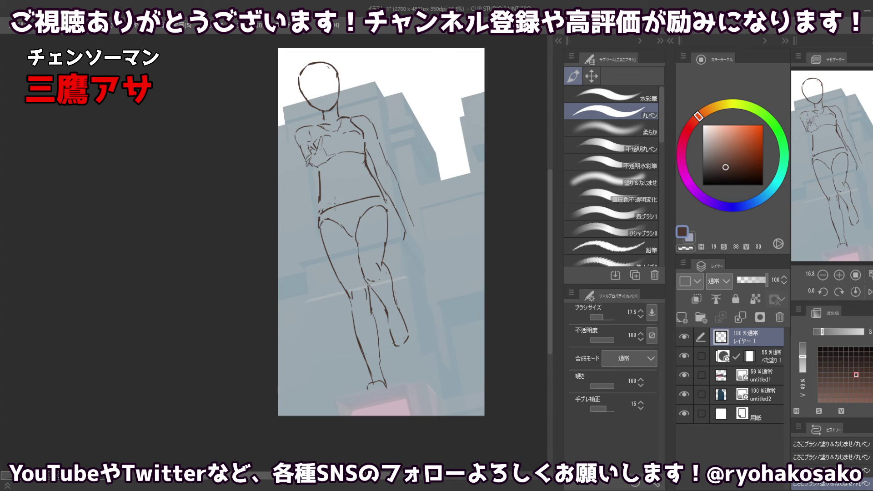
Rework the waistline above the hips at size 15.1, undoing the strokes that do not fit.
key(c)
ctrl+alt+drag(330, 201, 382, 197)
key(c)
mouse_move(351, 201)
mouse_down()
mouse_move(380, 195)
mouse_move(322, 212)
mouse_move(303, 193)
mouse_move(344, 206)
mouse_up()
key(ctrl+z)
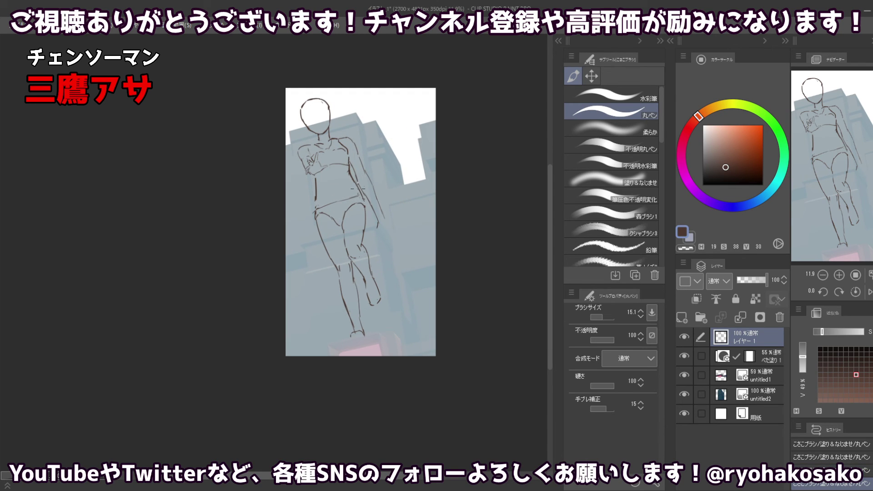
scroll(357, 202, up, 2)
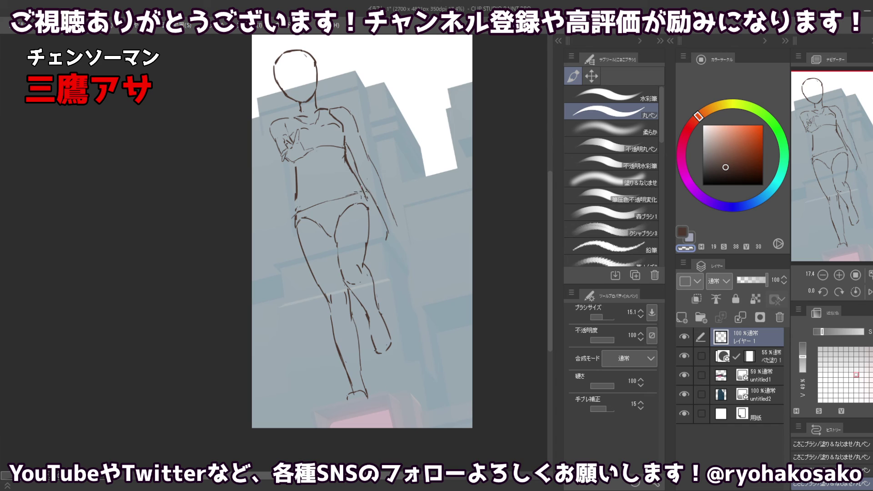
key(c)
key(ctrl+z)
mouse_move(355, 196)
mouse_down()
mouse_move(365, 193)
mouse_move(346, 197)
mouse_up()
key(ctrl+z)
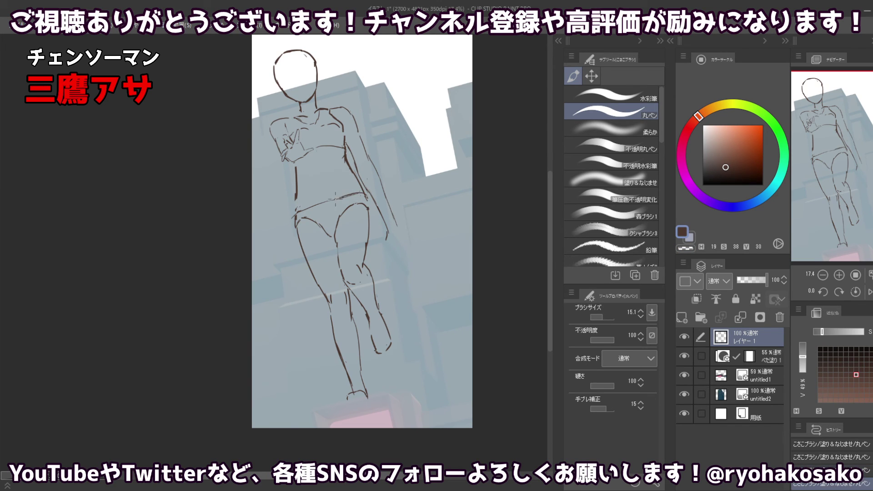
Check the whole figure and reshape the shoulder above the lowered arm with a flatter top, using size 43.5.
scroll(299, 182, down, 4)
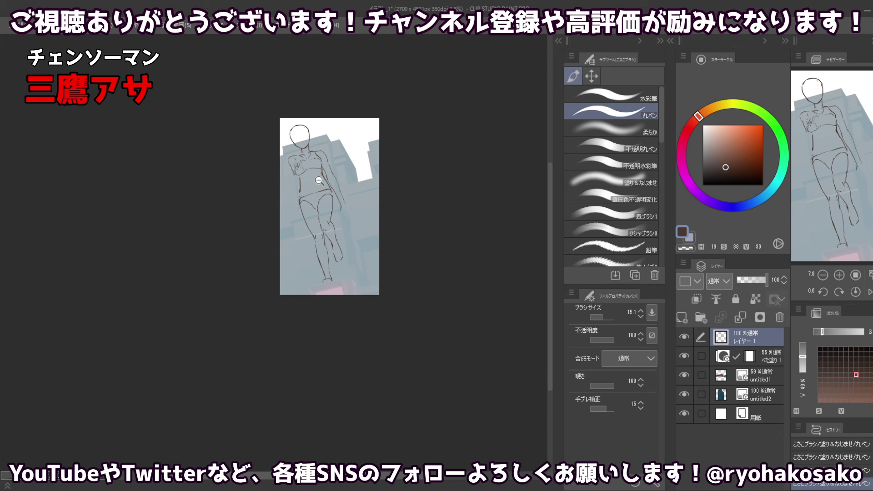
scroll(319, 180, up, 3)
scroll(336, 152, up, 2)
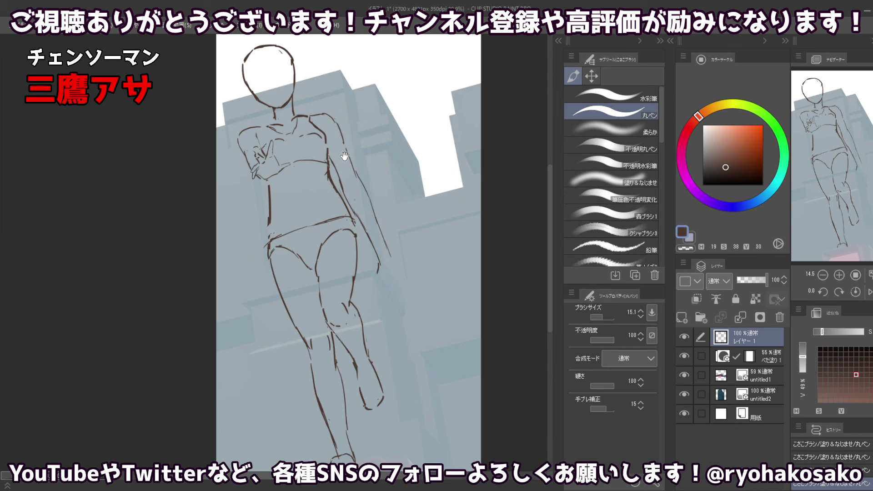
drag(339, 157, 389, 167)
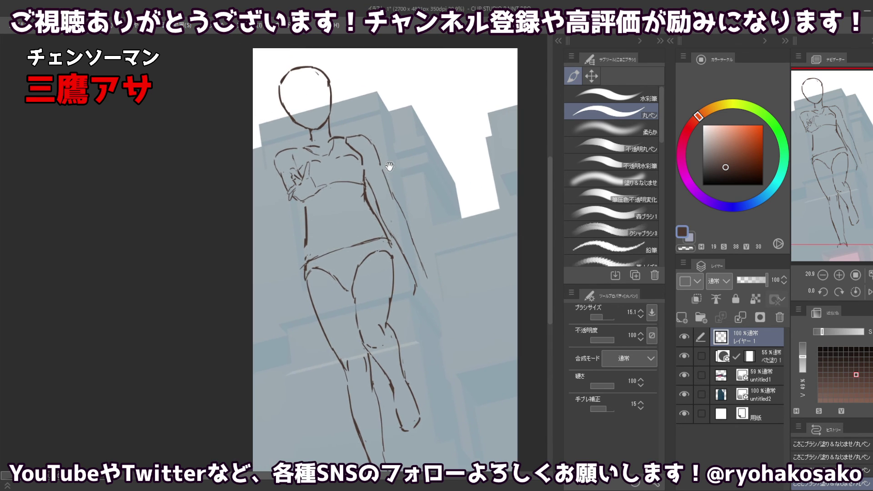
key(c)
ctrl+alt+drag(351, 136, 368, 139)
key(c)
key(c)
click(354, 142)
key(c)
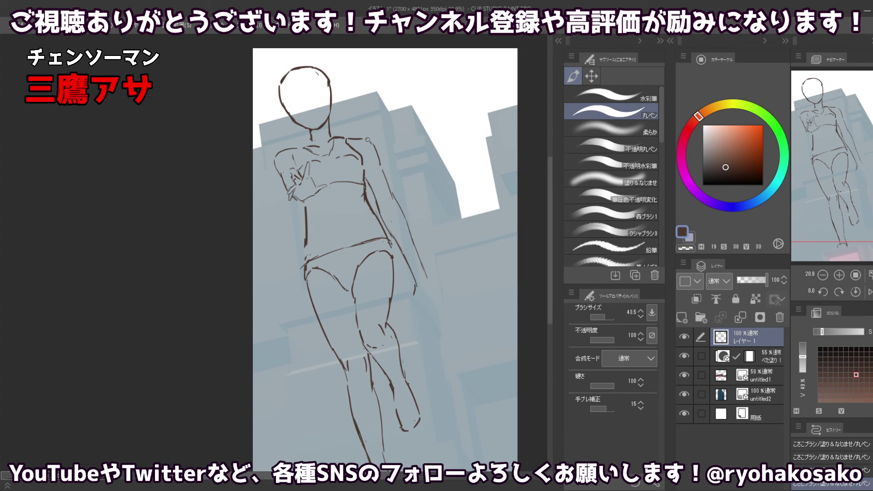
Lasso the raised hand in front of the chest, then cut and paste it onto its own layer.
scroll(368, 141, down, 3)
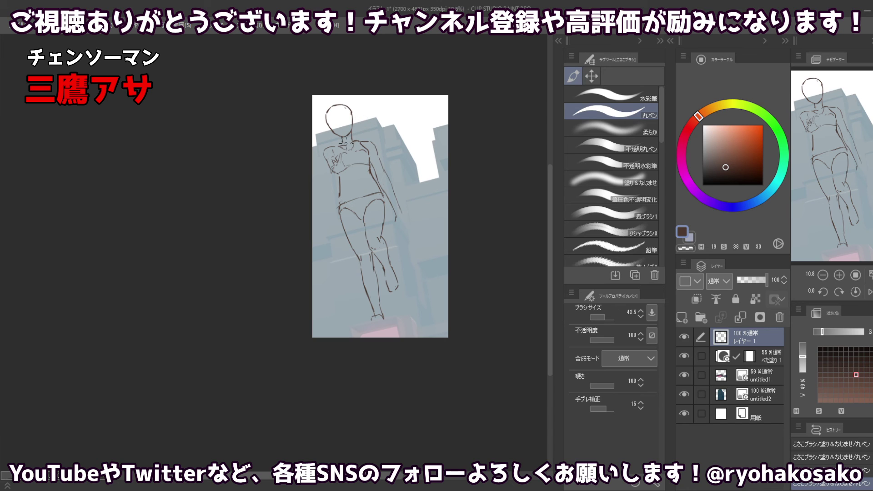
scroll(346, 151, up, 4)
key(k)
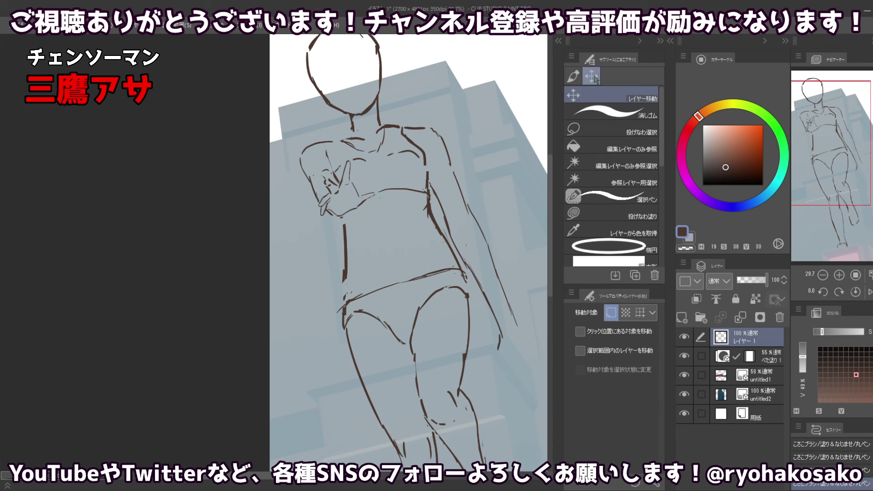
click(600, 129)
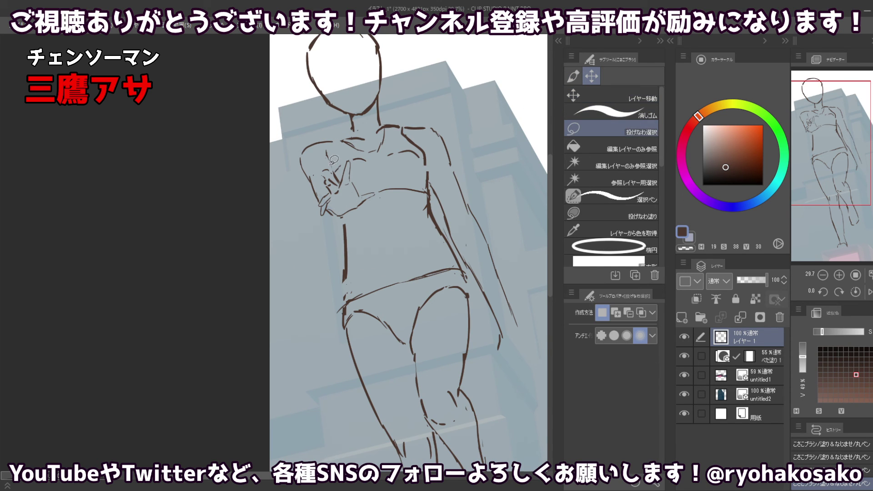
key(p)
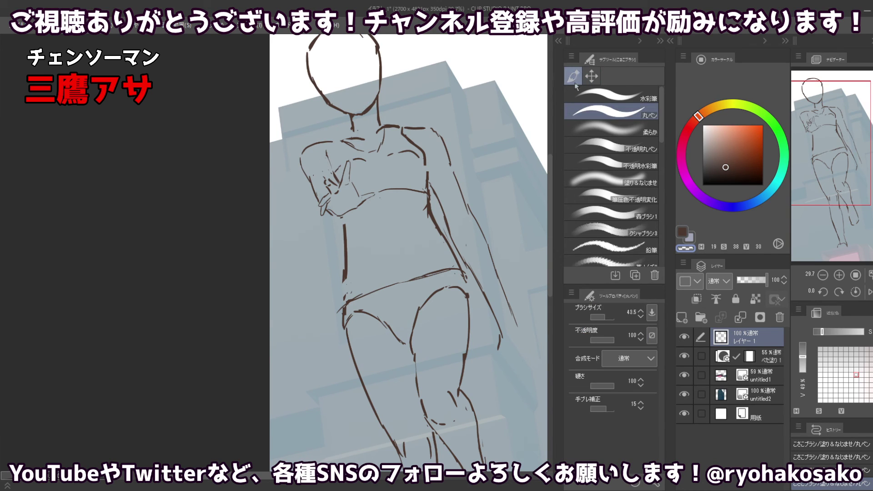
click(591, 76)
mouse_move(356, 218)
mouse_down()
mouse_move(332, 221)
mouse_move(319, 209)
mouse_move(325, 172)
mouse_move(341, 181)
mouse_move(361, 159)
mouse_move(375, 201)
mouse_up()
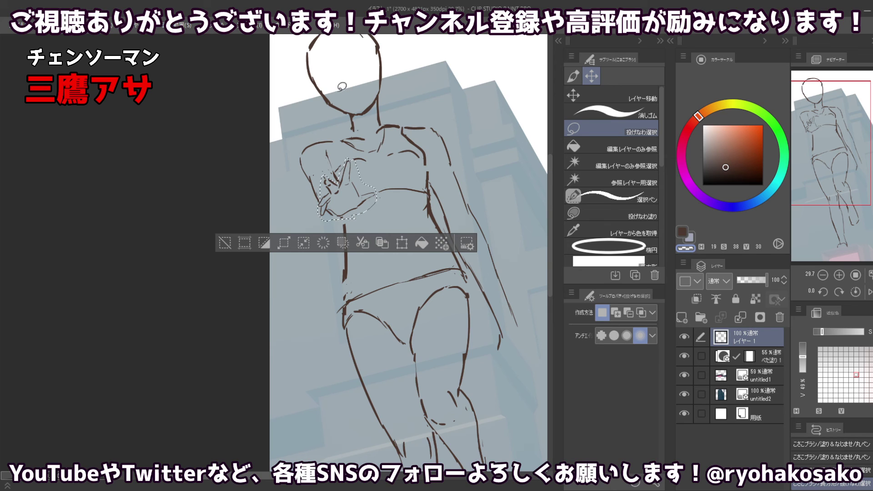
key(ctrl+v)
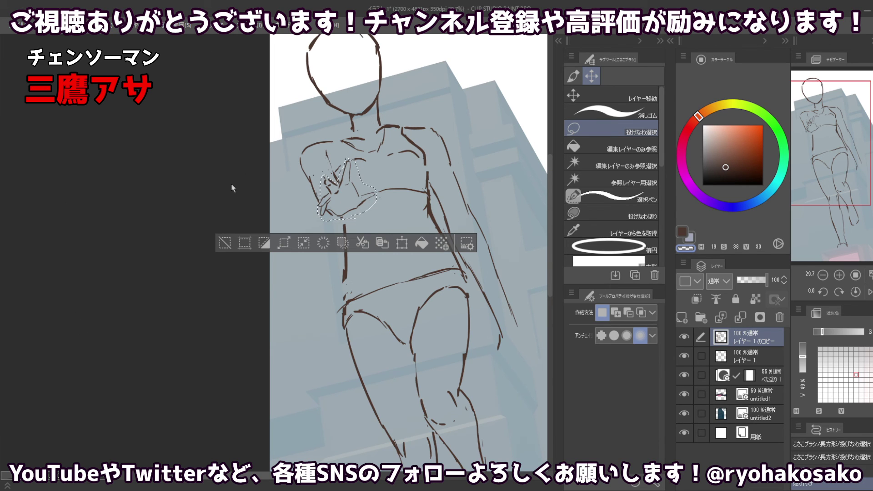
Adjust the pasted hand slightly with a scale and rotate transform, apply it and deselect.
key(ctrl+t)
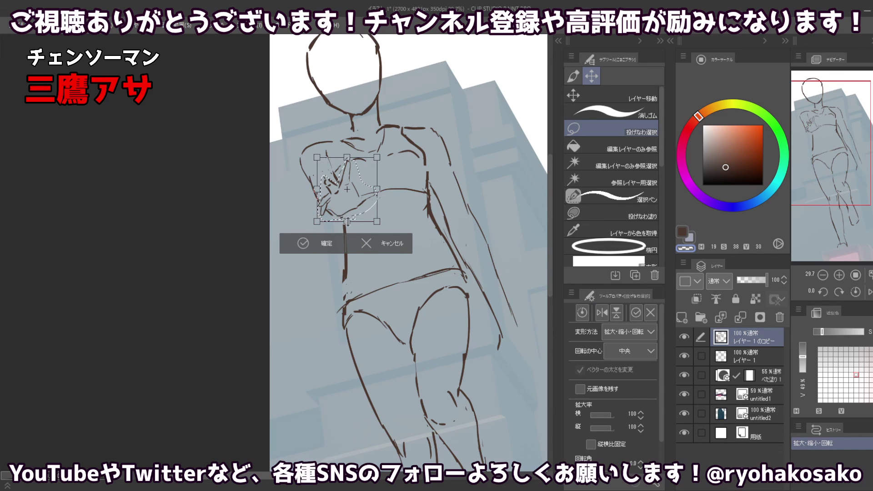
drag(347, 221, 359, 208)
key(Return)
key(ctrl+d)
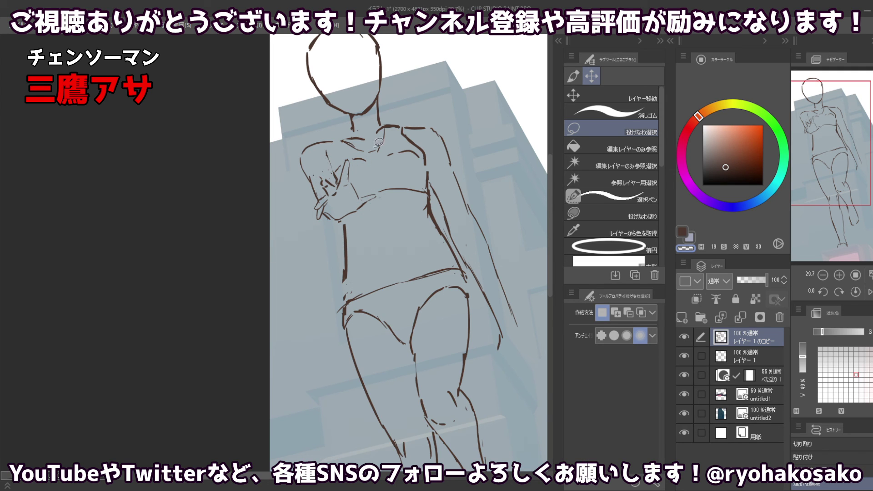
scroll(379, 154, down, 3)
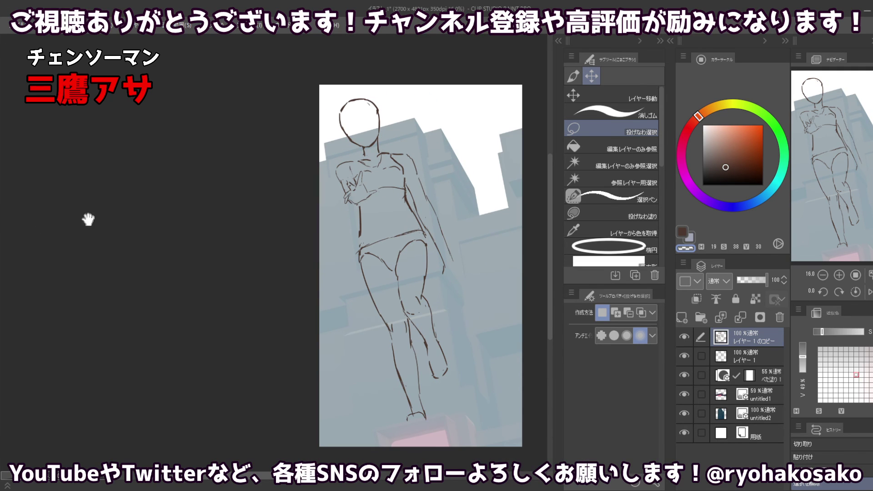
Return to the round pen and sketch a short curved line at the end of the lowered arm at size 32.9.
click(573, 76)
drag(410, 229, 408, 166)
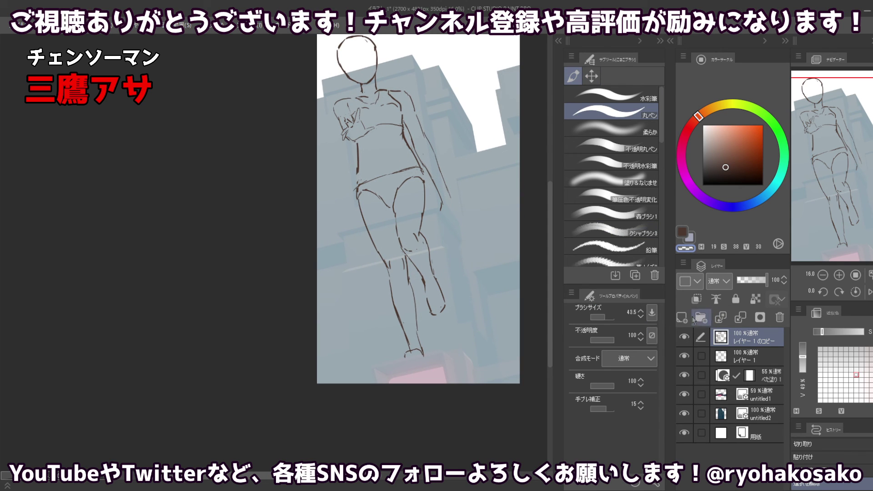
scroll(448, 207, up, 1)
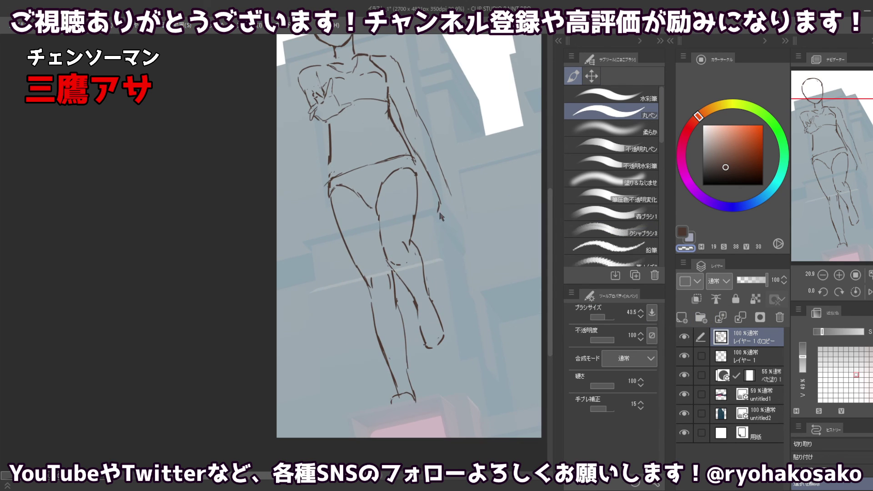
mouse_move(442, 216)
ctrl+alt+mouse_down()
mouse_move(449, 198)
mouse_move(437, 224)
ctrl+alt+mouse_up()
key(c)
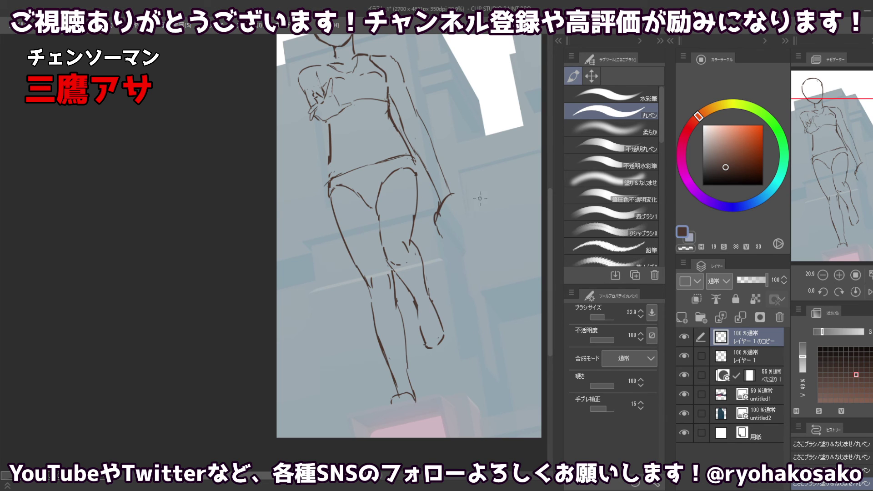
Sketch a rounded outline at the end of the lowered arm with a small mark inside, undoing the first attempts.
mouse_move(457, 195)
mouse_down()
mouse_move(480, 204)
mouse_move(479, 234)
mouse_up()
key(ctrl+z)
key(ctrl+z)
key(ctrl+z)
key(ctrl+z)
drag(456, 169, 445, 170)
mouse_move(461, 210)
mouse_down()
mouse_move(478, 228)
mouse_move(482, 201)
mouse_move(471, 209)
mouse_up()
key(c)
key(c)
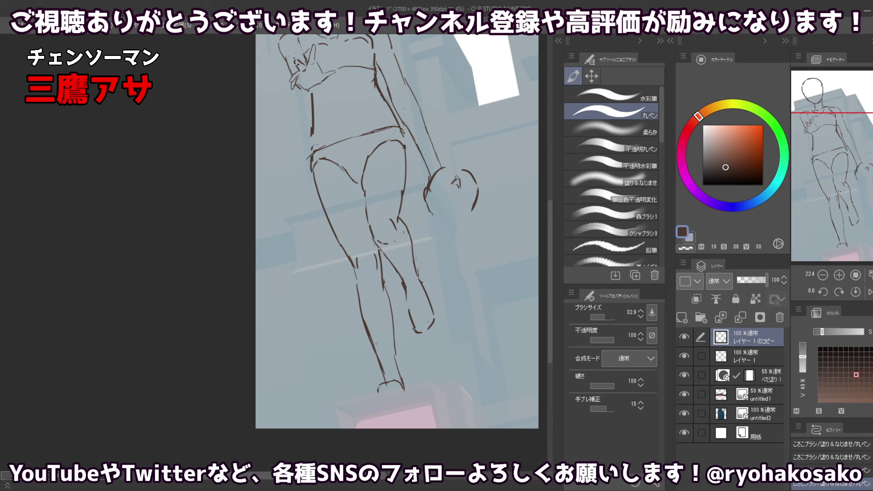
Undo the last mark and build up the top and outer edge of the rounded shape with short strokes at size 16.3.
key(ctrl+z)
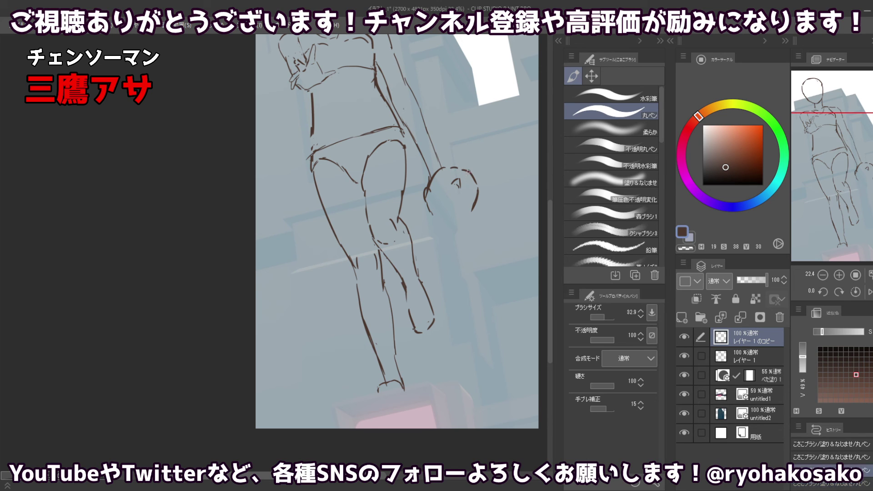
key([)
drag(453, 168, 463, 160)
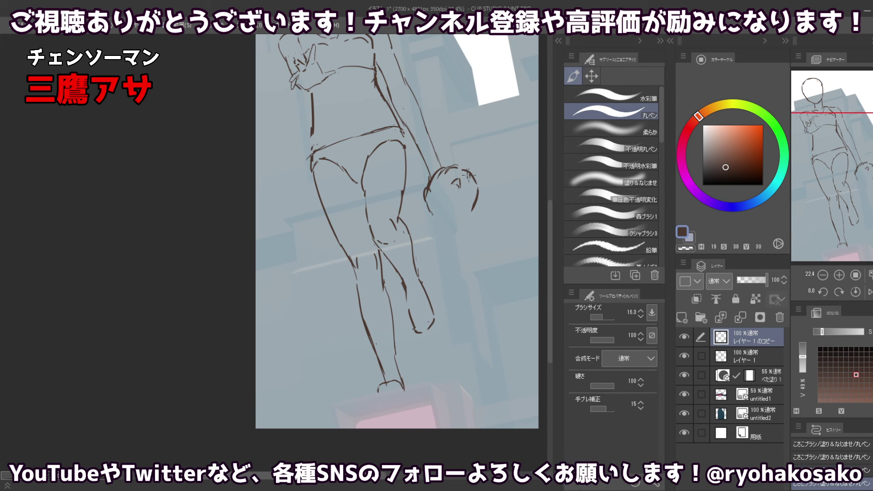
mouse_move(468, 174)
mouse_down()
mouse_move(439, 174)
mouse_move(431, 182)
mouse_move(473, 195)
mouse_up()
mouse_move(458, 166)
mouse_down()
mouse_move(467, 169)
mouse_move(447, 164)
mouse_move(470, 172)
mouse_up()
key(ctrl+z)
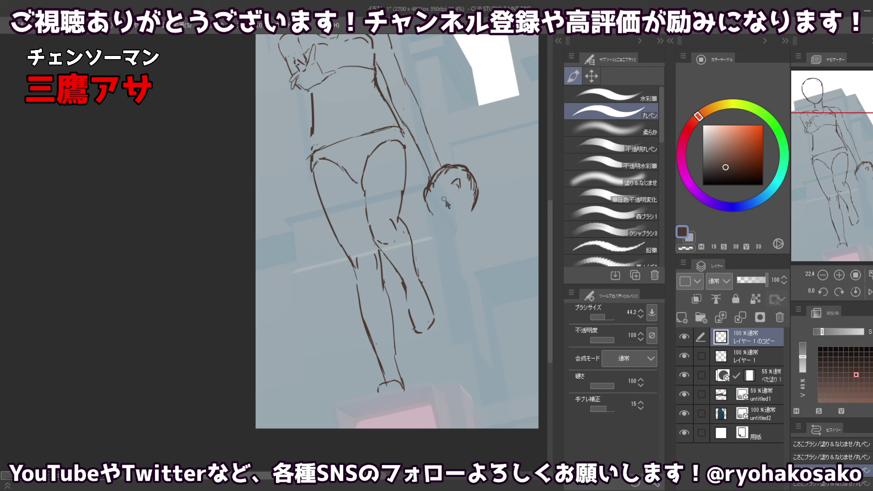
Sketch the inner contour lines of the rounded shape at size 36.9, undoing and redrawing the first tries.
key([)
mouse_move(444, 199)
mouse_down()
mouse_move(450, 194)
mouse_move(464, 216)
mouse_up()
key(ctrl+z)
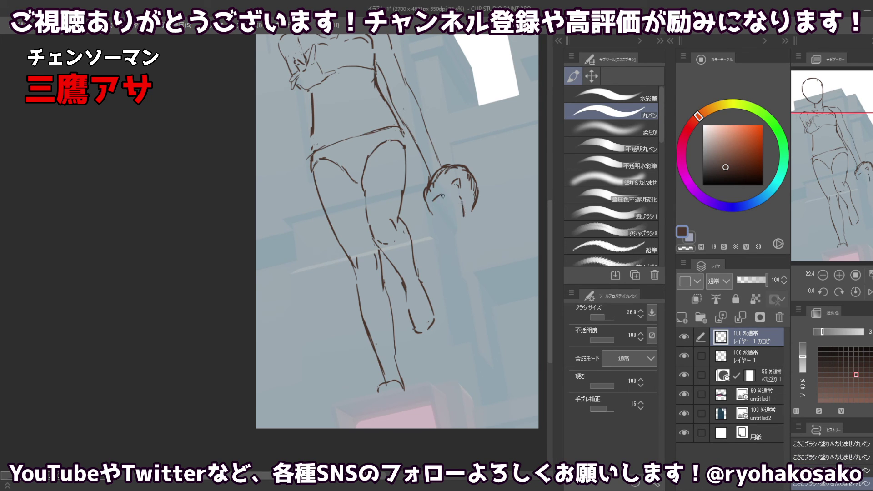
key(ctrl+z)
key(ctrl+z)
key(ctrl+z)
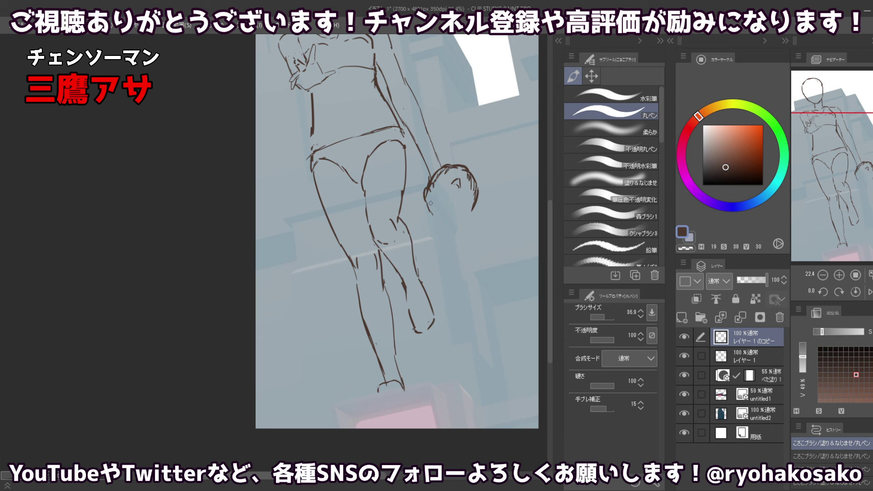
drag(431, 203, 463, 205)
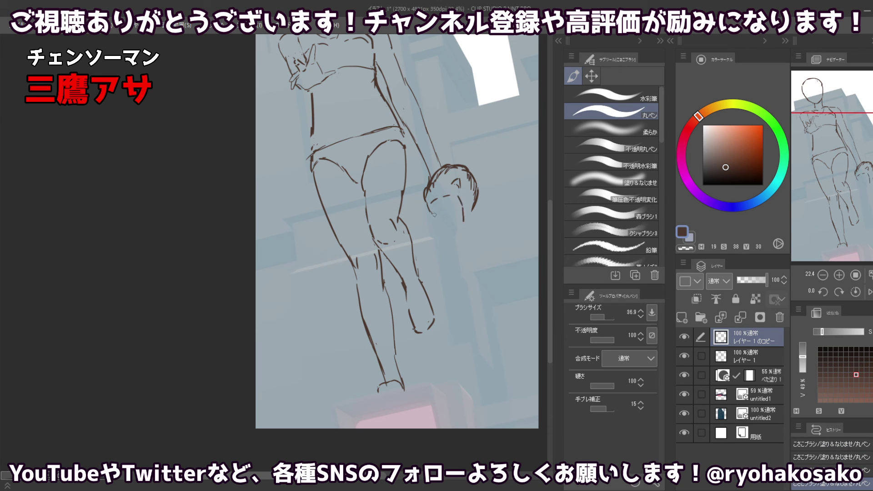
Touch up the inner side of the rounded shape near the wrist and extend its edge downward.
key(c)
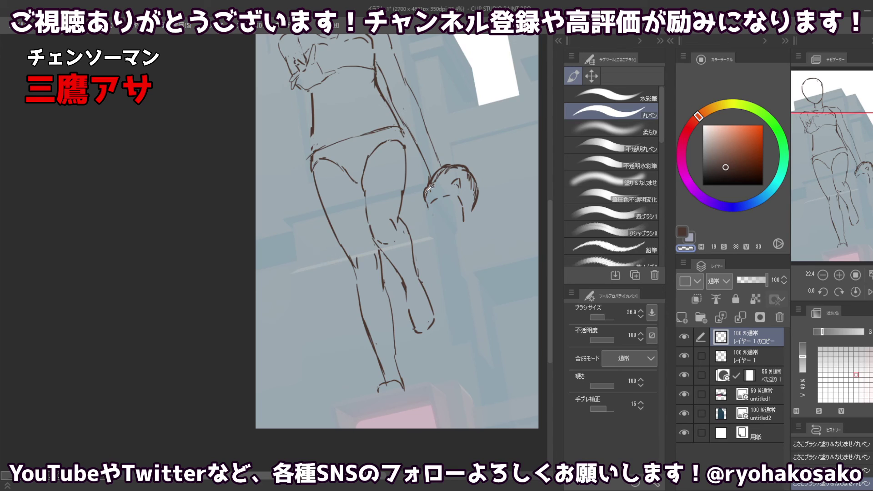
key(c)
drag(426, 198, 428, 202)
key(ctrl+z)
key(ctrl+z)
key(c)
key(c)
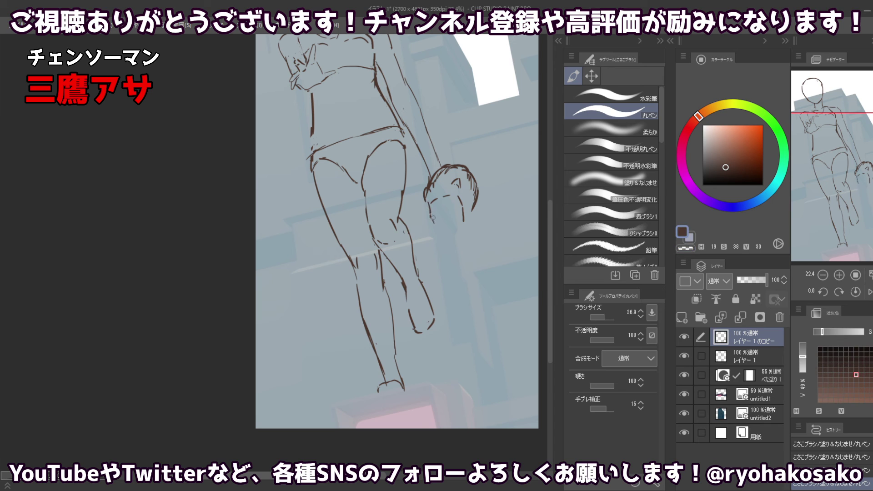
drag(432, 218, 440, 232)
Check the figure, then erase and rework the lower edge line of the rounded shape, undoing unwanted changes.
ctrl+alt+click(439, 199)
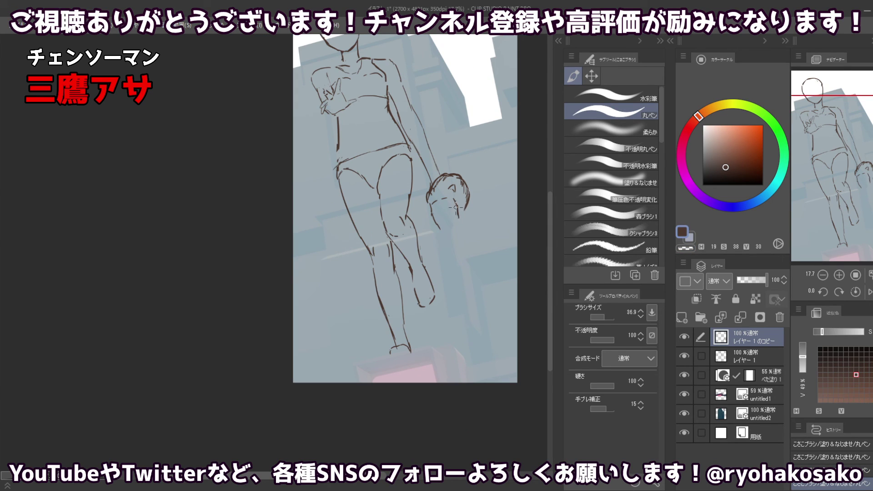
alt+click(448, 209)
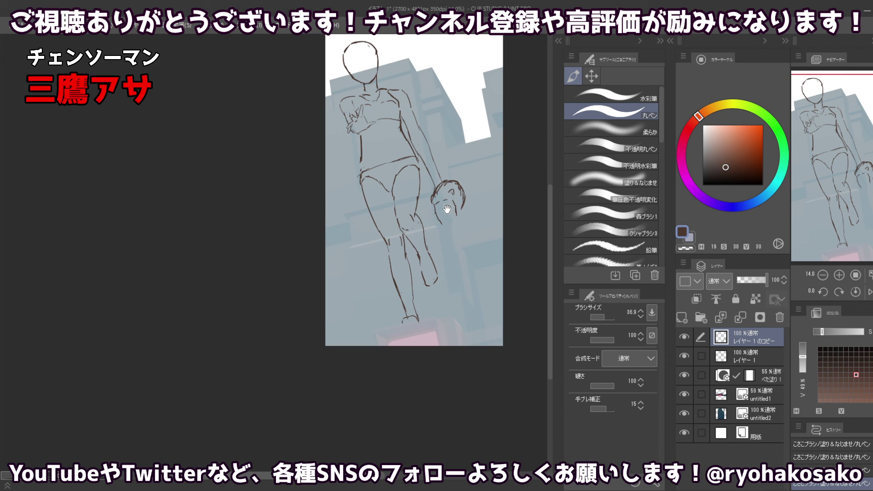
mouse_move(449, 217)
mouse_down()
mouse_move(458, 217)
mouse_move(429, 203)
mouse_move(436, 237)
mouse_up()
key(c)
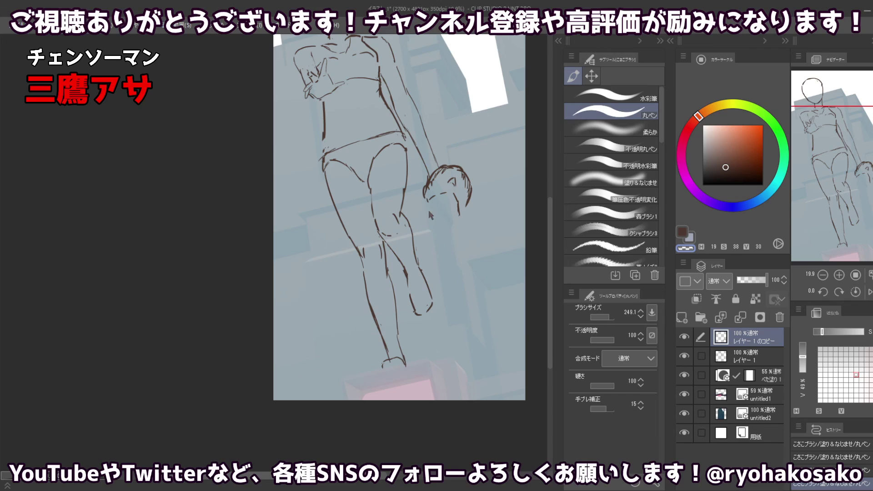
mouse_move(435, 203)
ctrl+alt+mouse_down()
mouse_move(422, 196)
mouse_move(443, 241)
mouse_move(422, 182)
ctrl+alt+mouse_up()
key(c)
key(ctrl+z)
key(ctrl+z)
key(c)
key(c)
Draw a longer line slanting down from beneath the rounded shape beside the bent leg at size 19.0, replacing the shorter one.
scroll(441, 233, up, 2)
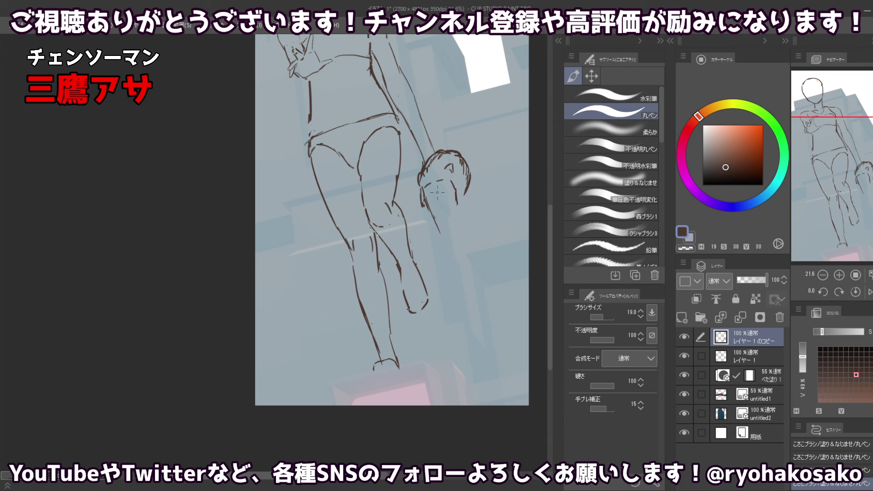
drag(437, 218, 455, 246)
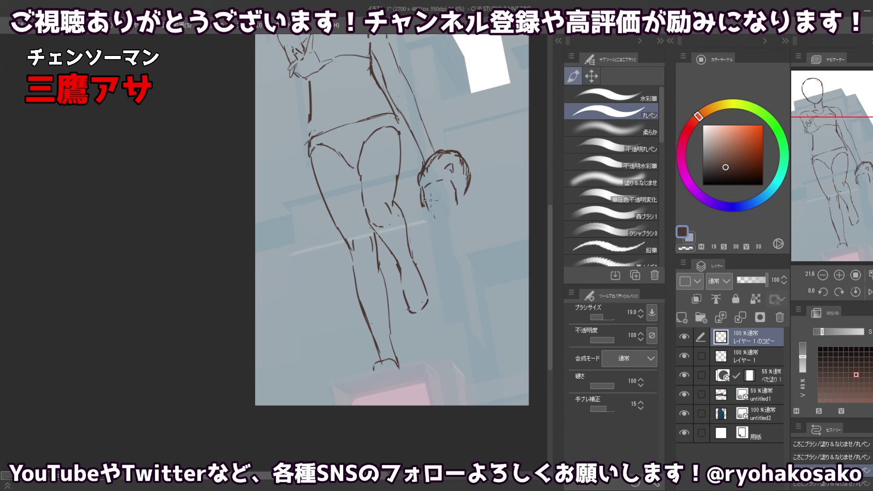
drag(437, 215, 461, 260)
key(ctrl+z)
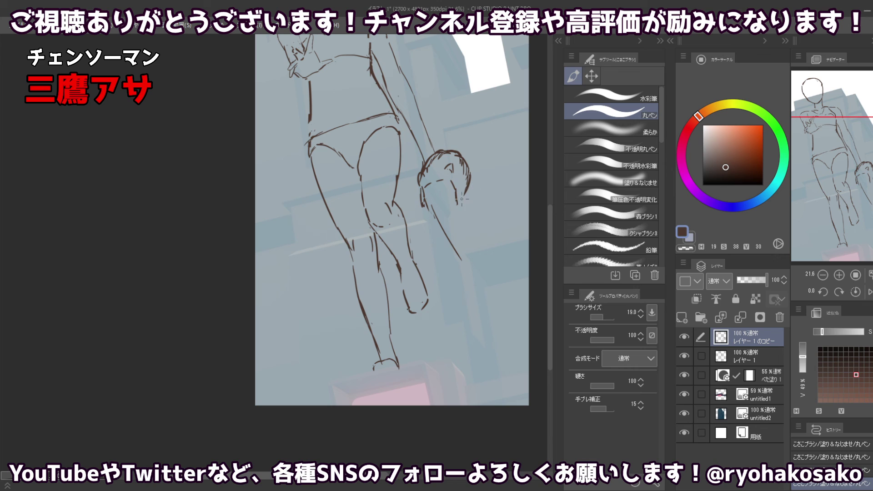
Draw a second slanting line beneath the rounded shape, parallel to the existing one, undoing and redrawing the first tries.
drag(455, 195, 474, 239)
key(ctrl+z)
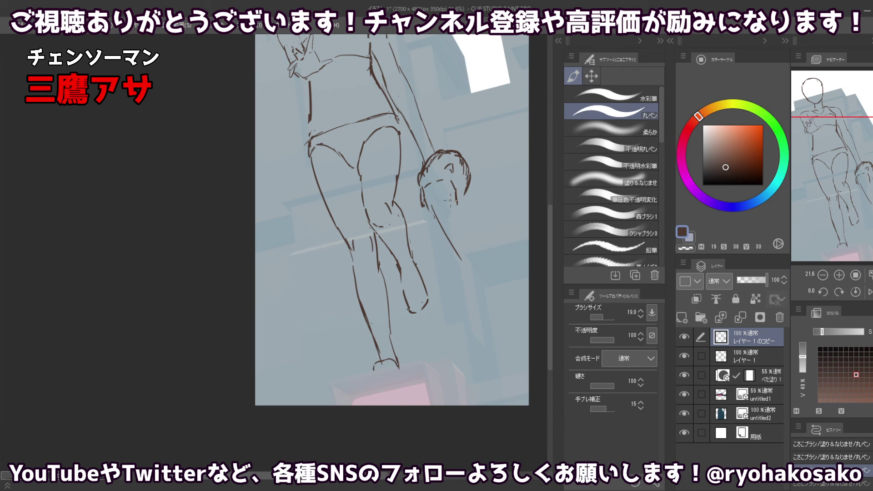
click(448, 197)
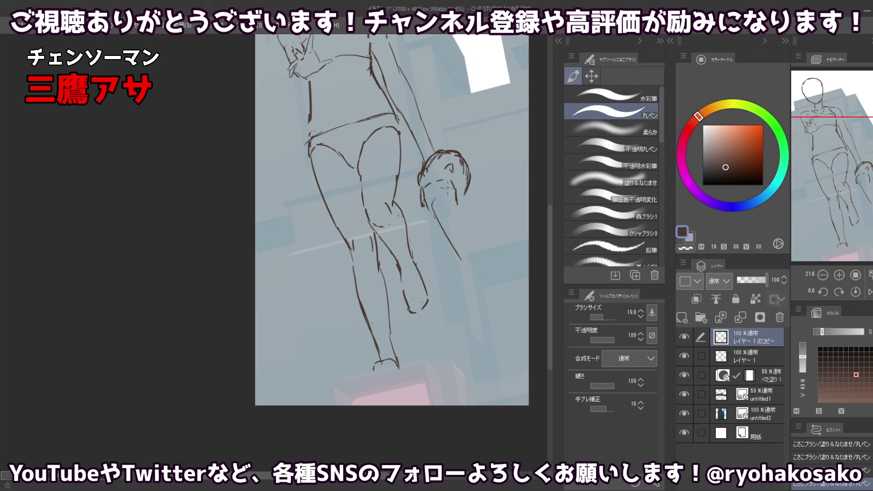
drag(449, 190, 469, 234)
key(ctrl+z)
key(ctrl+z)
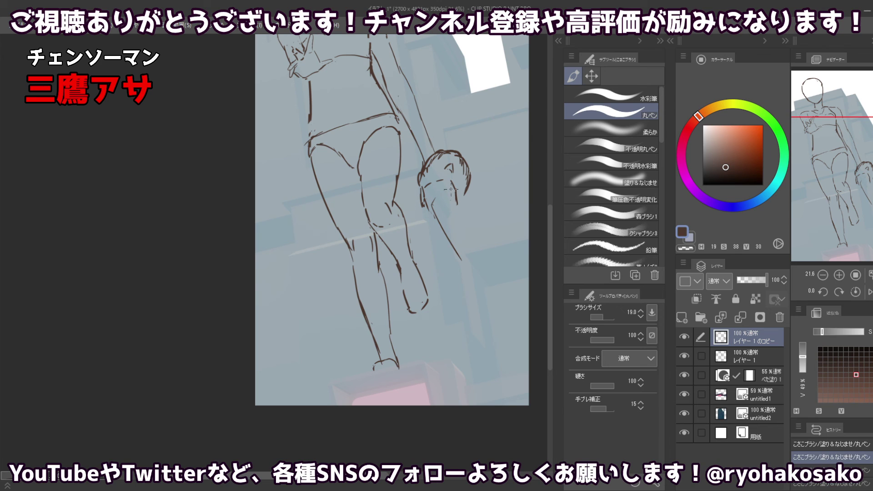
drag(450, 189, 464, 231)
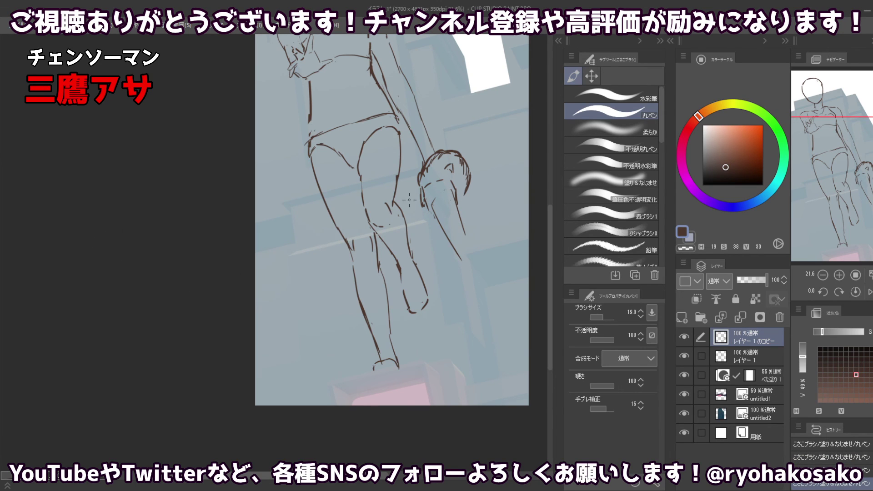
Erase the longer slanting line beneath the rounded shape and redraw it as a shorter stroke.
key(c)
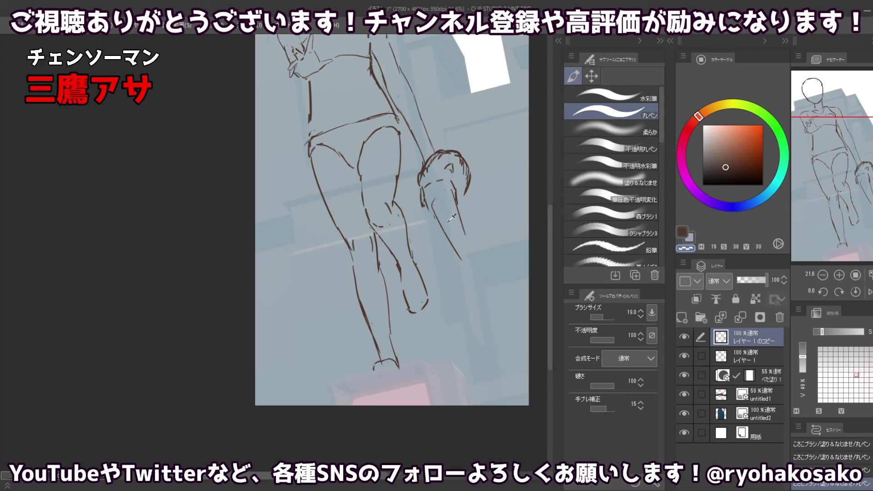
key(c)
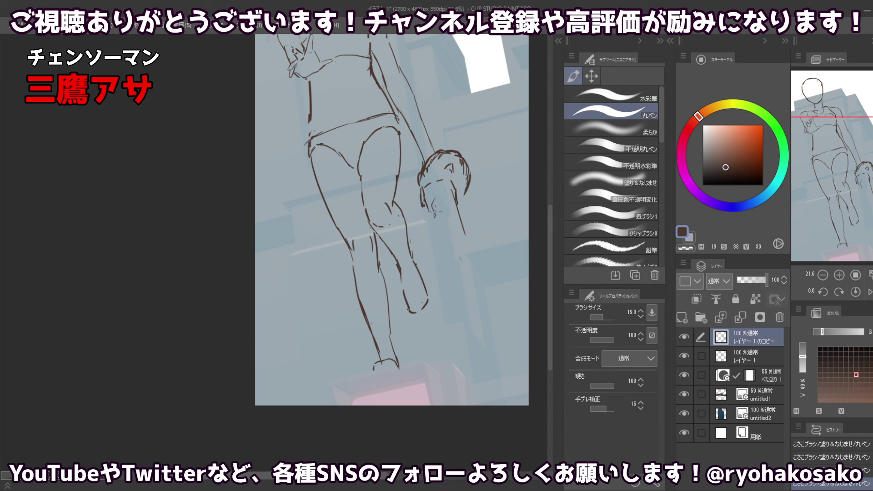
key(ctrl+z)
key(ctrl+z)
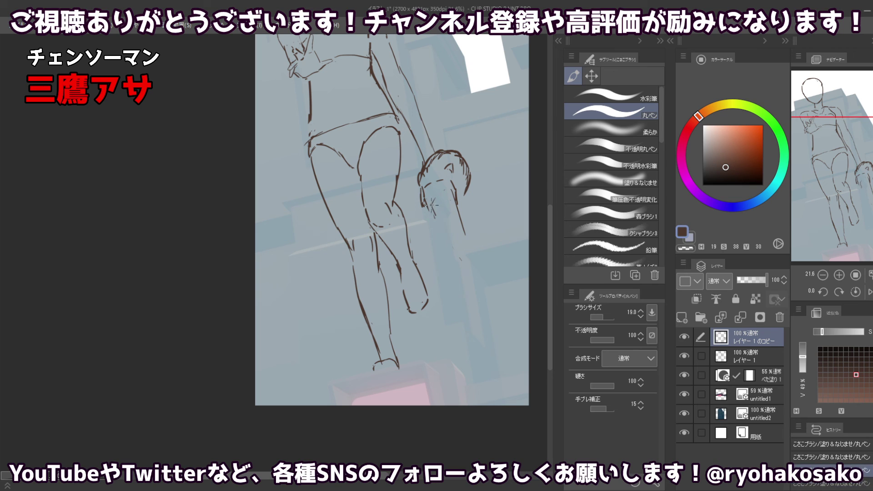
drag(431, 204, 441, 238)
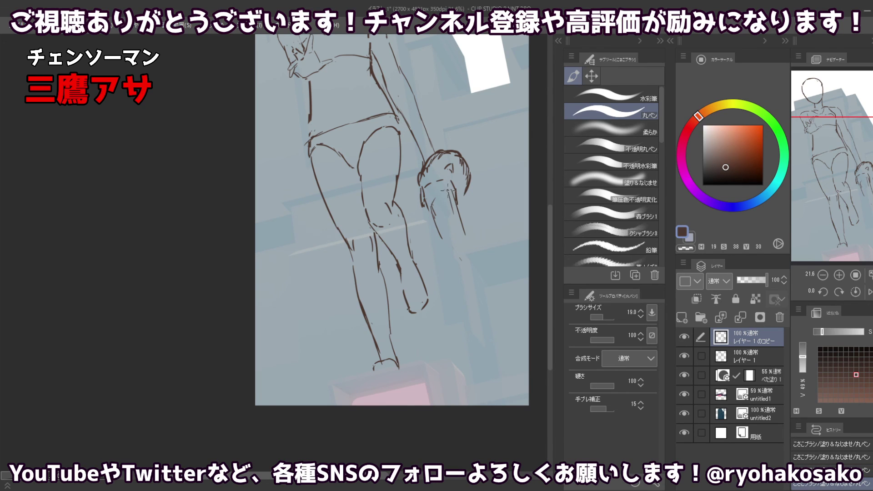
key(ctrl+z)
key(ctrl+y)
Lasso the rounded shape, rotate it slightly counterclockwise, shift it into place at the wrist and deselect it.
key(c)
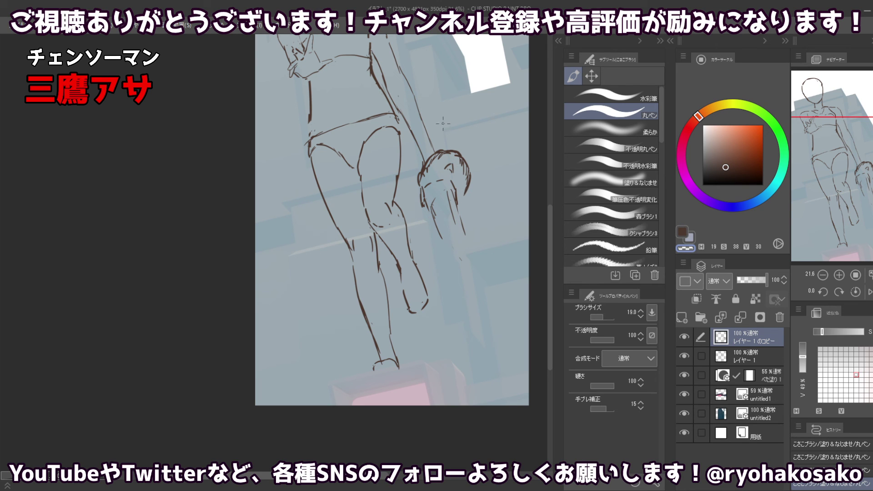
click(591, 76)
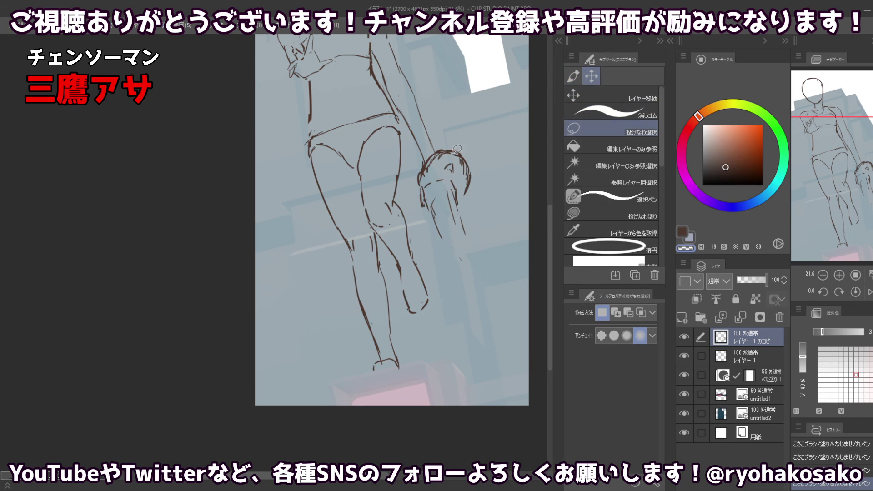
mouse_move(415, 202)
mouse_down()
mouse_move(423, 160)
mouse_move(440, 146)
mouse_move(473, 152)
mouse_move(478, 189)
mouse_move(458, 197)
mouse_move(437, 190)
mouse_move(416, 207)
mouse_up()
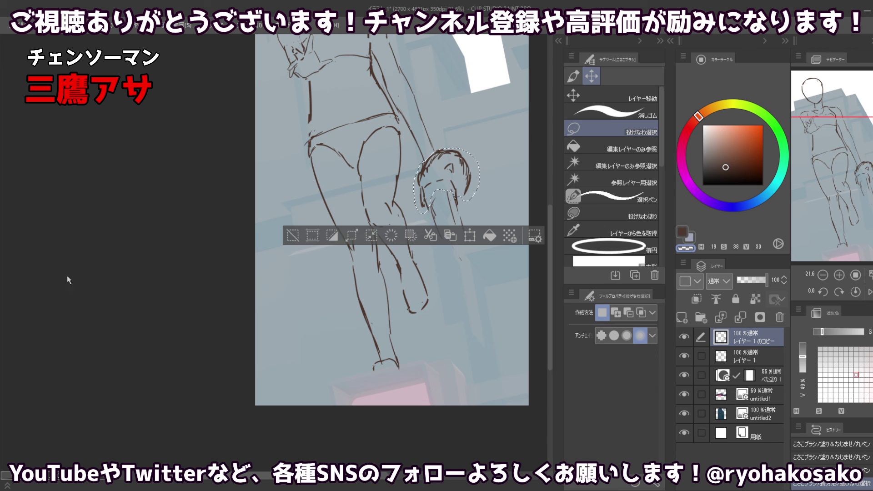
key(ctrl+t)
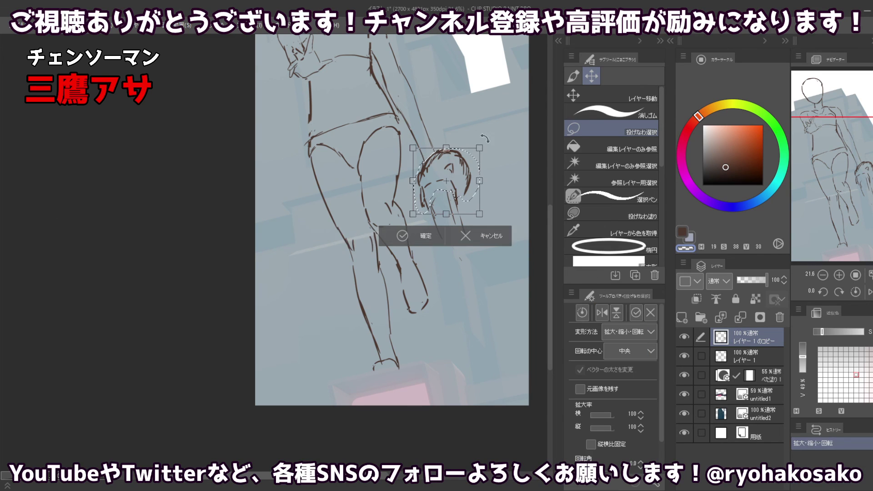
drag(486, 136, 480, 131)
drag(469, 172, 470, 176)
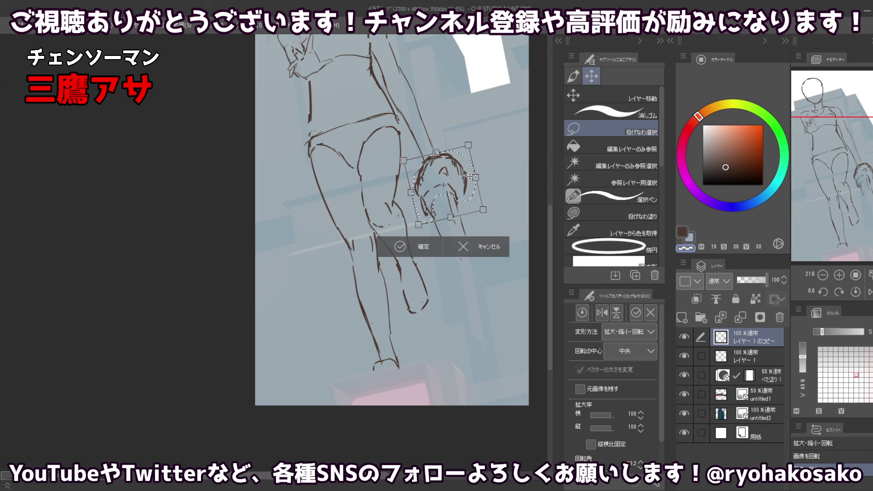
key(Return)
key(ctrl+d)
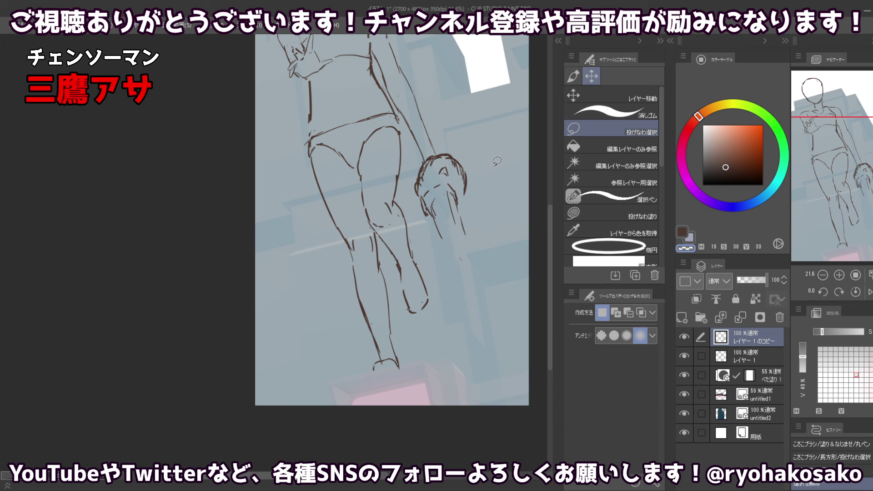
Rework the slanting lines beneath the rotated shape with a size 15.4 round pen, erasing the old strokes.
key(p)
scroll(377, 186, down, 2)
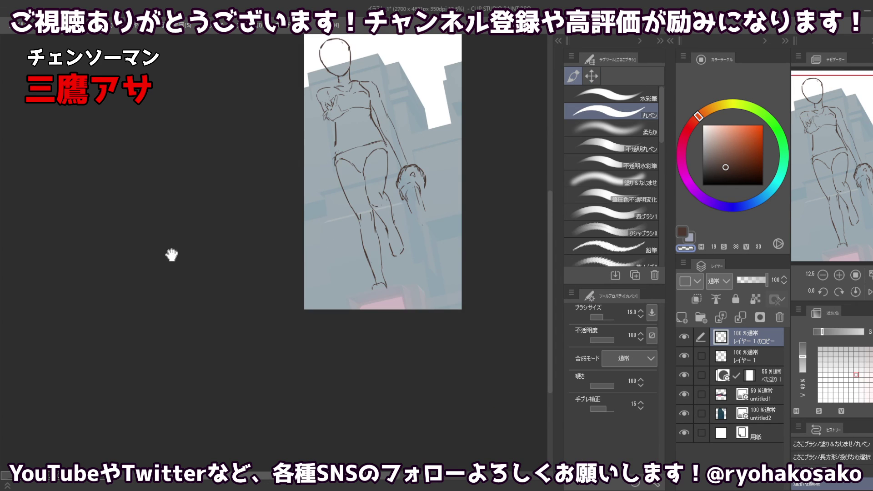
scroll(415, 205, up, 2)
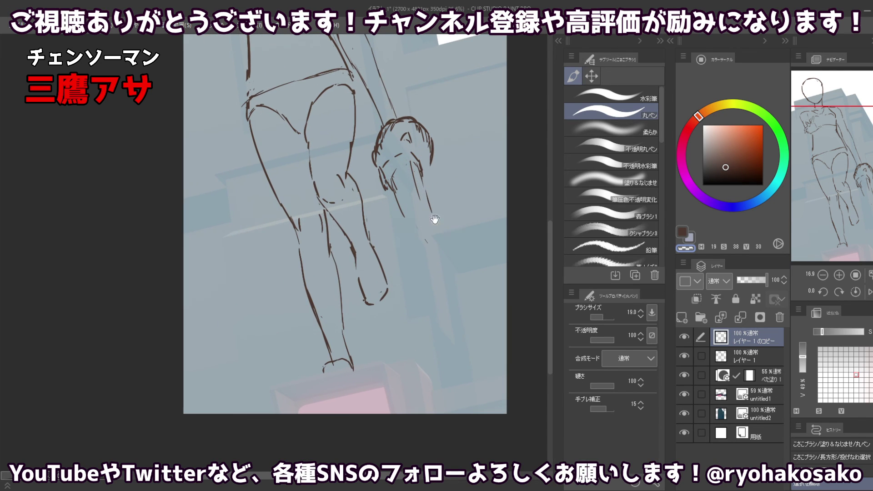
ctrl+alt+drag(431, 197, 440, 196)
mouse_move(433, 213)
mouse_down()
mouse_move(413, 166)
mouse_move(422, 207)
mouse_move(404, 181)
mouse_move(407, 198)
mouse_move(403, 166)
mouse_move(412, 201)
mouse_up()
key(bracketleft)
key(c)
key(ctrl+z)
mouse_move(407, 161)
mouse_down()
mouse_move(418, 226)
mouse_move(416, 195)
mouse_move(412, 248)
mouse_up()
key(c)
key(c)
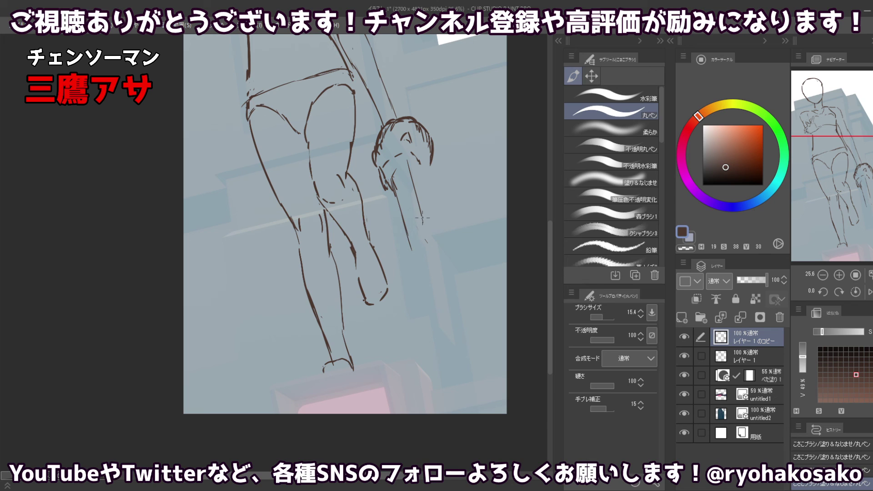
Compare the slanting lines beneath the rounded shape by undoing and redoing, and take back the outer stroke.
key(ctrl+z)
key(ctrl+z)
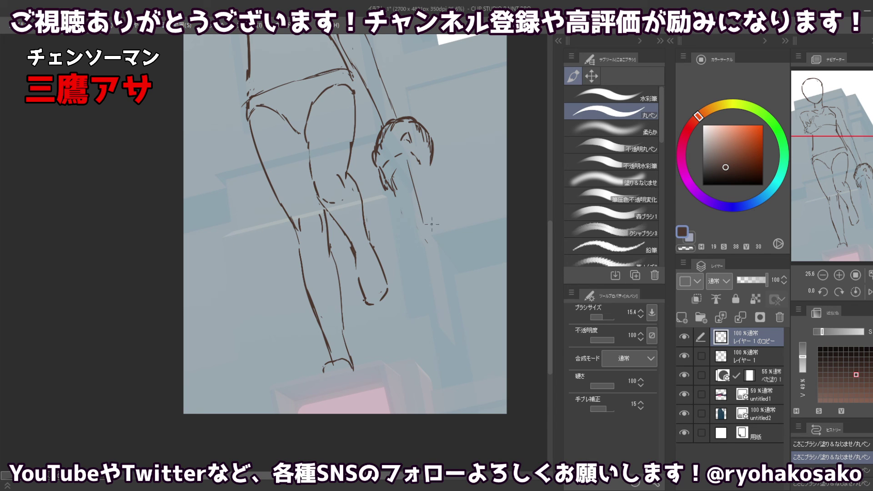
key(ctrl+y)
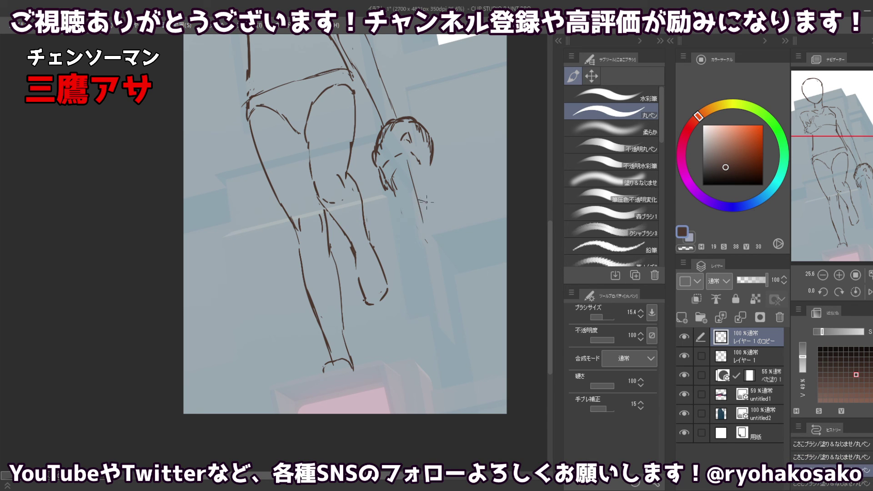
key(ctrl+y)
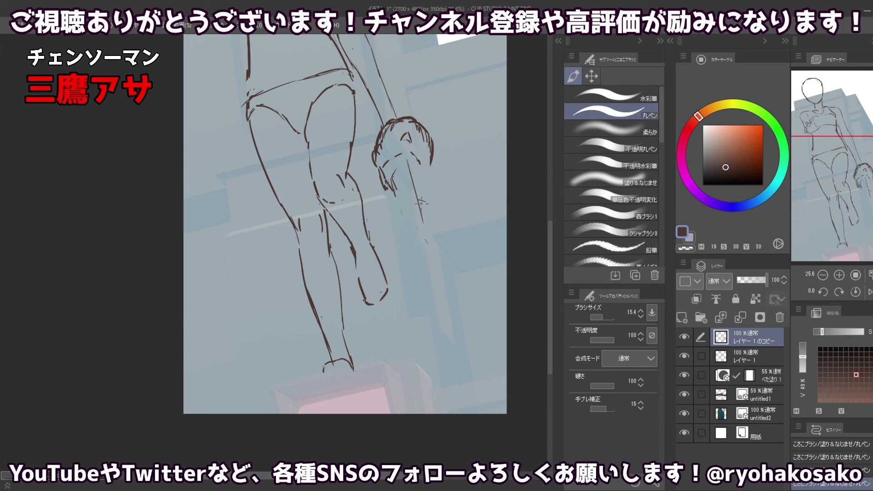
key(ctrl+z)
key(ctrl+z)
key(ctrl+y)
key(ctrl+y)
key(ctrl+z)
Replace the slanting lines with a curved stroke running outward beneath the rounded shape at size 28.6, undoing unwanted tries.
key(c)
mouse_move(414, 174)
mouse_down()
mouse_move(424, 213)
mouse_move(468, 205)
mouse_move(488, 217)
mouse_up()
key(c)
key(ctrl+z)
key(ctrl+z)
key(ctrl+z)
key(ctrl+z)
key(ctrl+z)
mouse_move(423, 205)
mouse_down()
mouse_move(462, 200)
mouse_move(485, 211)
mouse_up()
scroll(456, 187, down, 2)
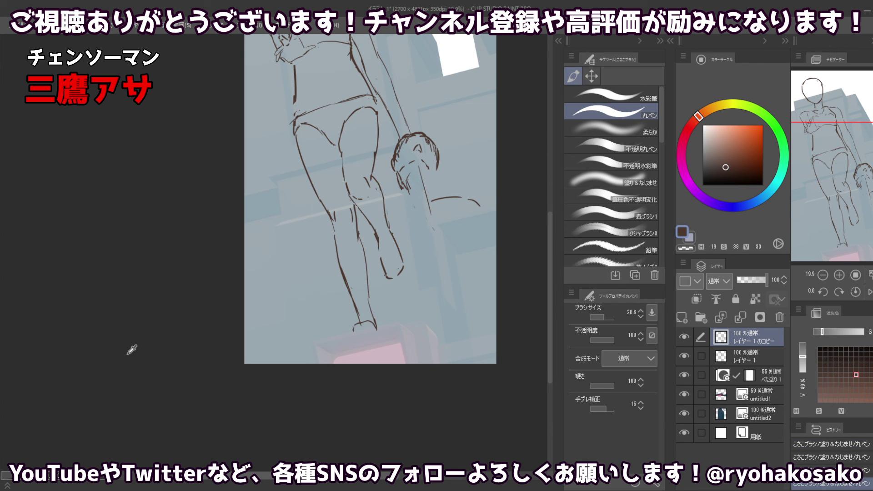
Close the curved stroke into a pointed tail shape and join it to the rounded shape, undoing unwanted strokes.
key(c)
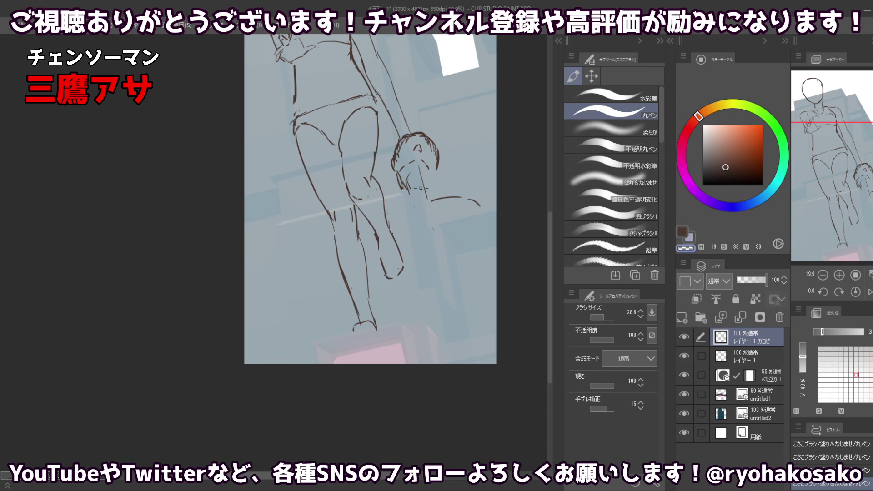
key(c)
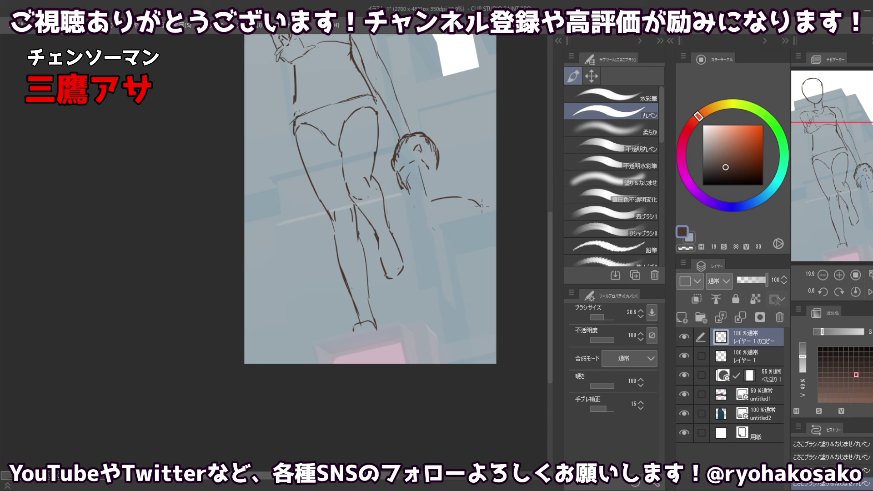
mouse_move(480, 204)
mouse_down()
mouse_move(493, 229)
mouse_move(489, 243)
mouse_move(466, 221)
mouse_move(421, 207)
mouse_move(417, 178)
mouse_up()
key(ctrl+z)
key(ctrl+z)
key(ctrl+z)
key(ctrl+z)
drag(425, 208, 414, 178)
key(ctrl+z)
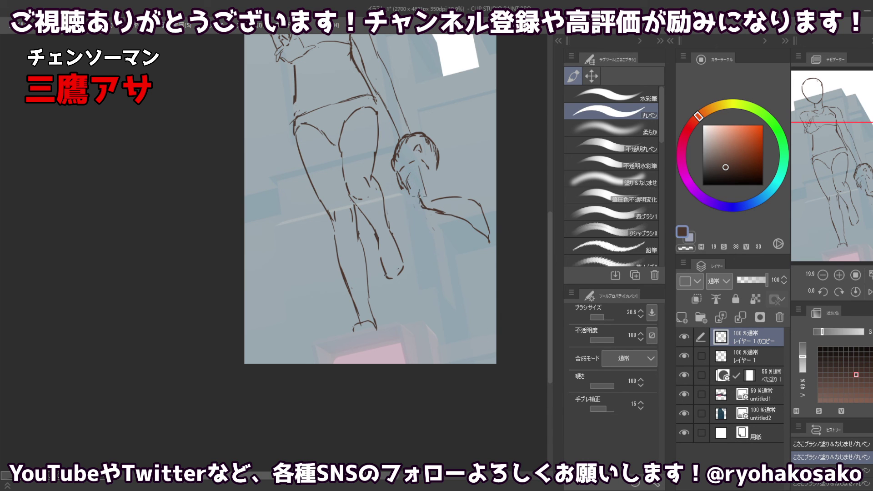
Rework the short lines where the tail shape meets the rounded shape, undoing tries, and check the whole figure.
scroll(407, 177, down, 2)
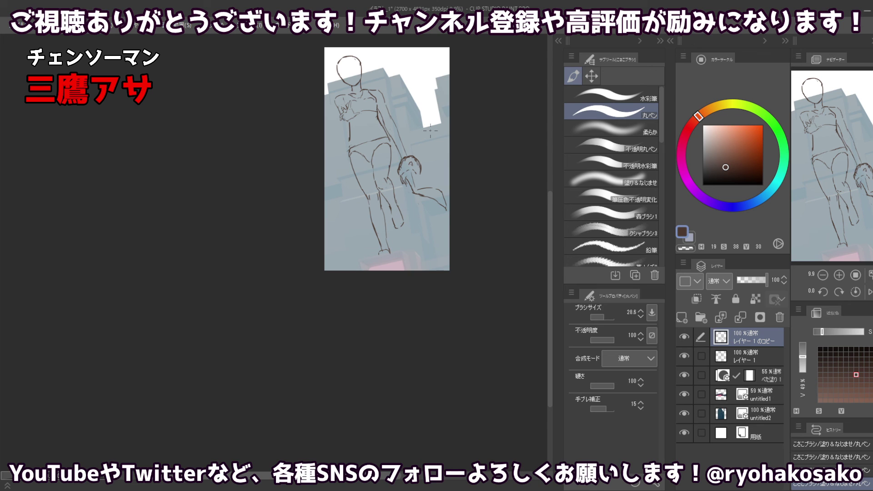
scroll(401, 159, up, 2)
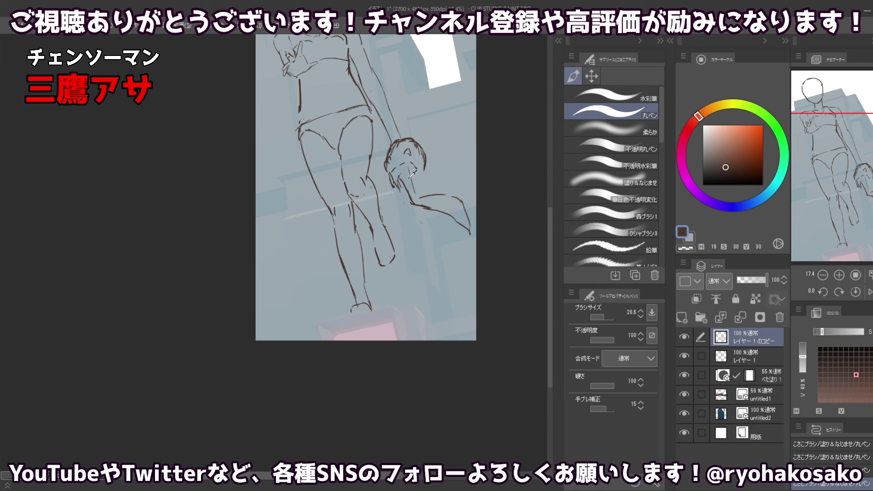
key(c)
drag(409, 170, 419, 197)
key(ctrl+z)
key(ctrl+z)
key(ctrl+z)
drag(418, 154, 412, 162)
drag(418, 175, 405, 170)
ctrl+alt+click(404, 195)
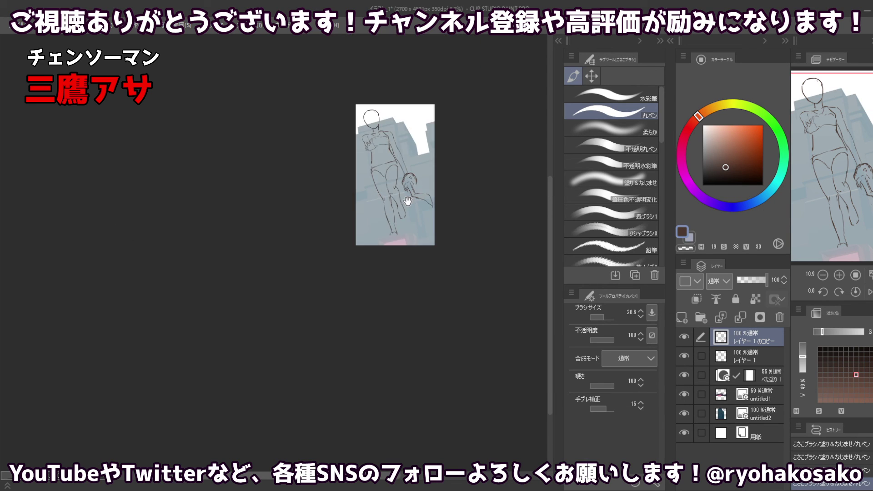
drag(406, 207, 420, 209)
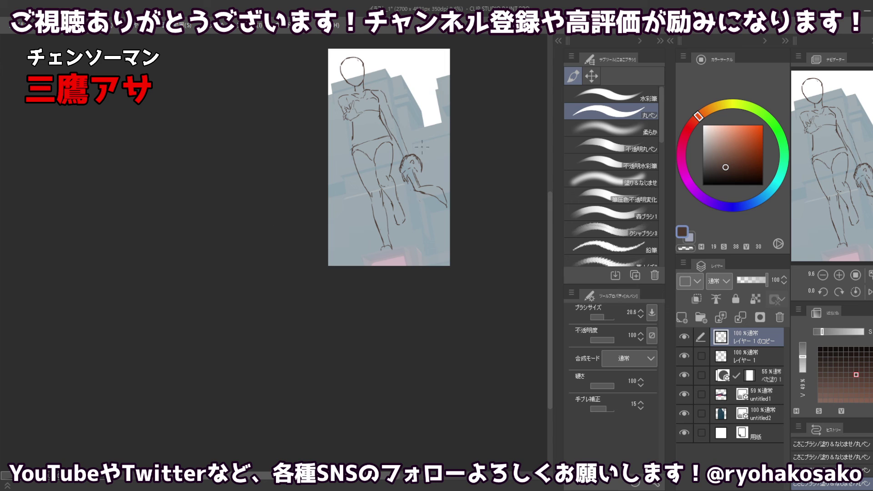
Nudge the レイヤー 1 のコピー layer slightly left with the layer move tool.
click(585, 81)
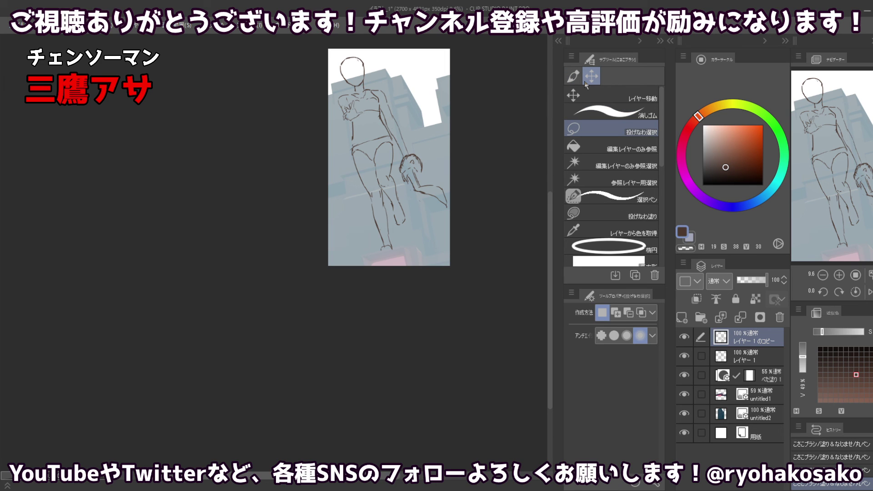
click(574, 104)
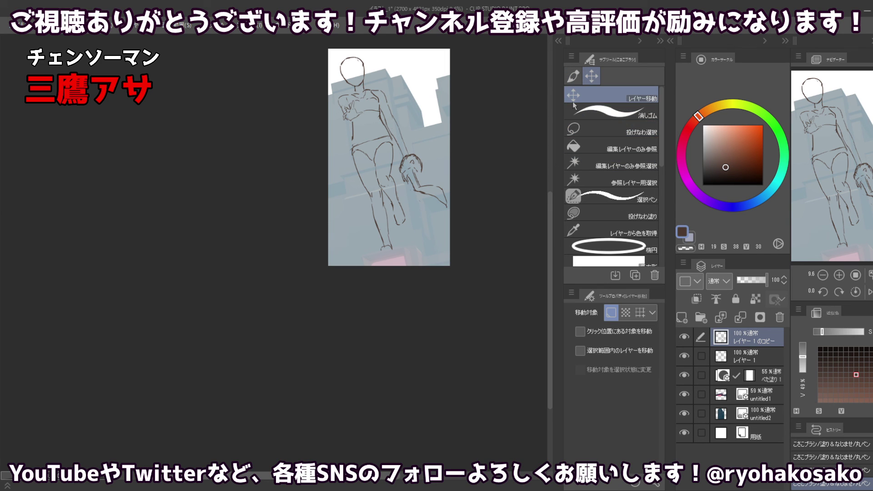
key(Left)
key(Left)
key(Left)
key(Left)
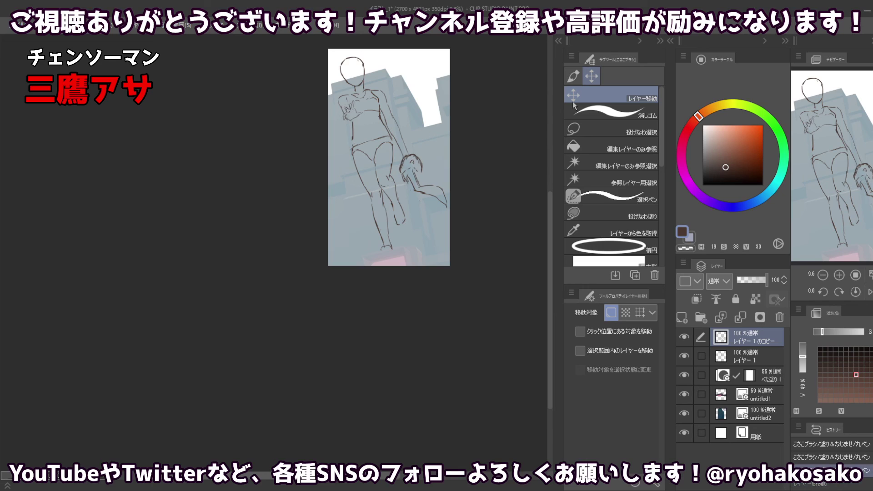
Add レイヤー 1 to the layer selection and nudge both sketch layers left and down.
ctrl+click(737, 358)
key(Left)
key(Left)
key(Left)
key(Left)
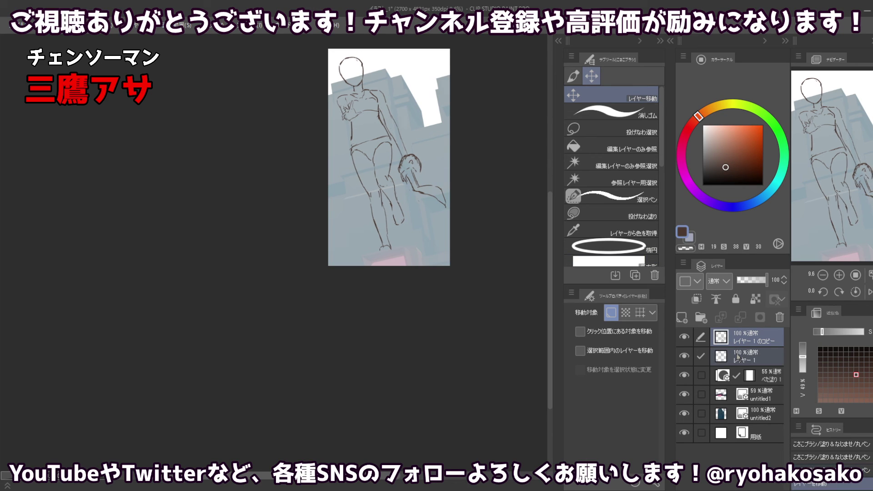
key(Down)
key(Down)
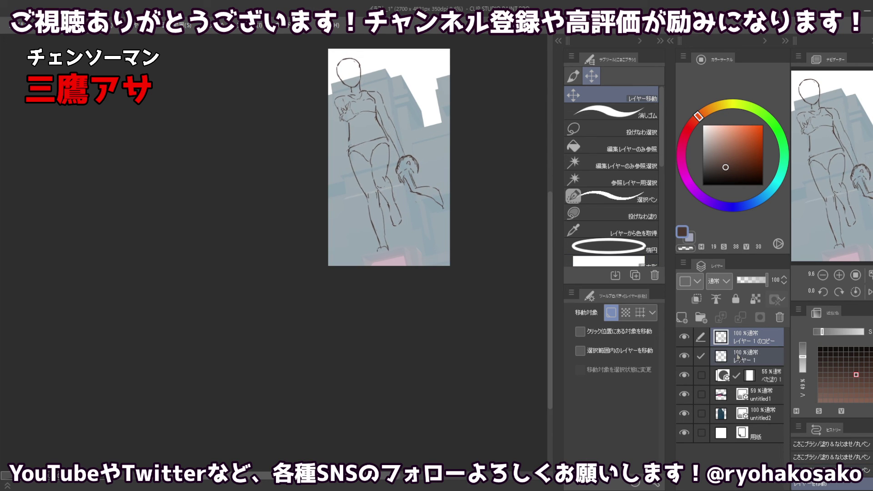
Nudge both sketch layers right and further down, finishing with a small correction to the left.
key(Right)
key(Right)
key(Right)
key(Down)
key(Down)
key(Right)
key(Right)
key(Right)
key(Right)
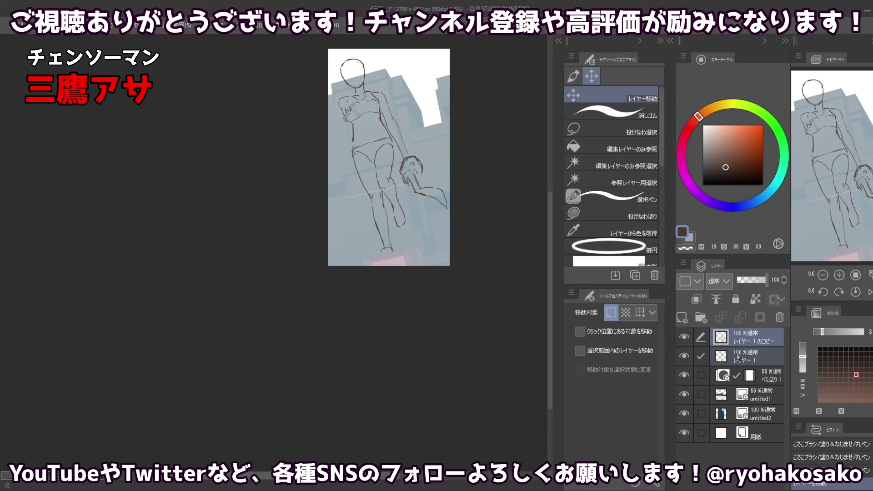
key(Left)
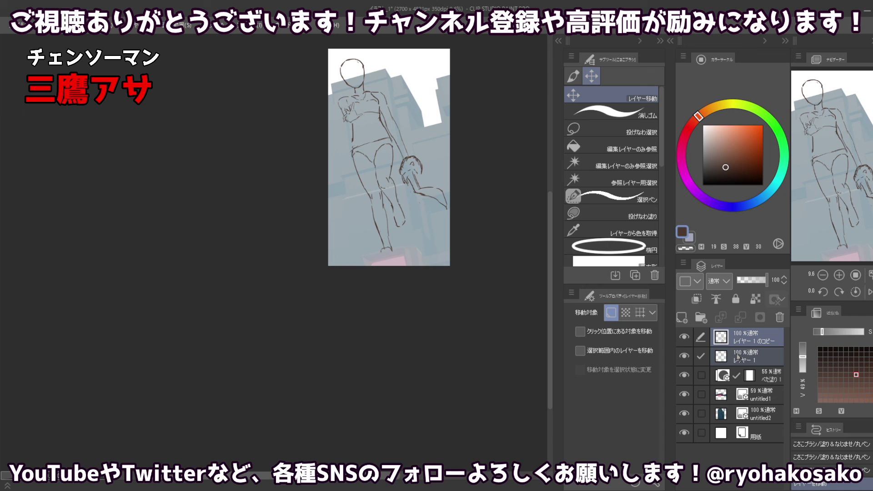
Keep only レイヤー 1 のコピー selected and switch to the 丸ペン brush.
ctrl+click(747, 351)
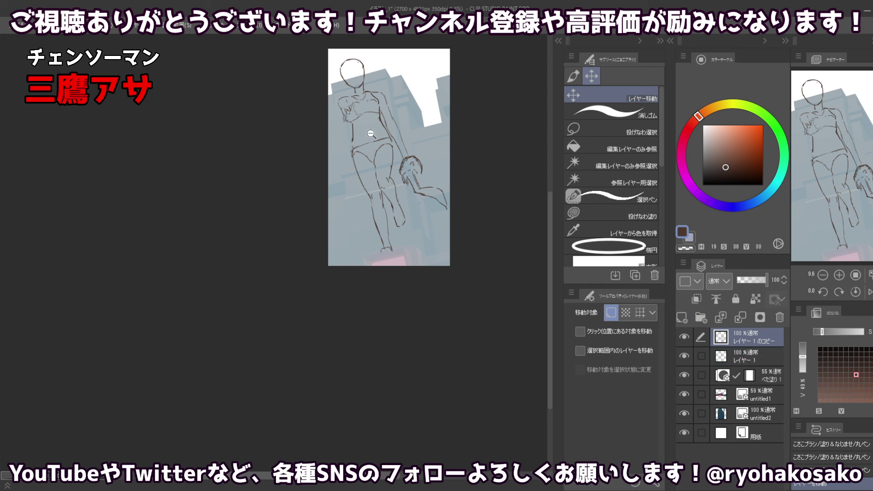
scroll(371, 133, up, 4)
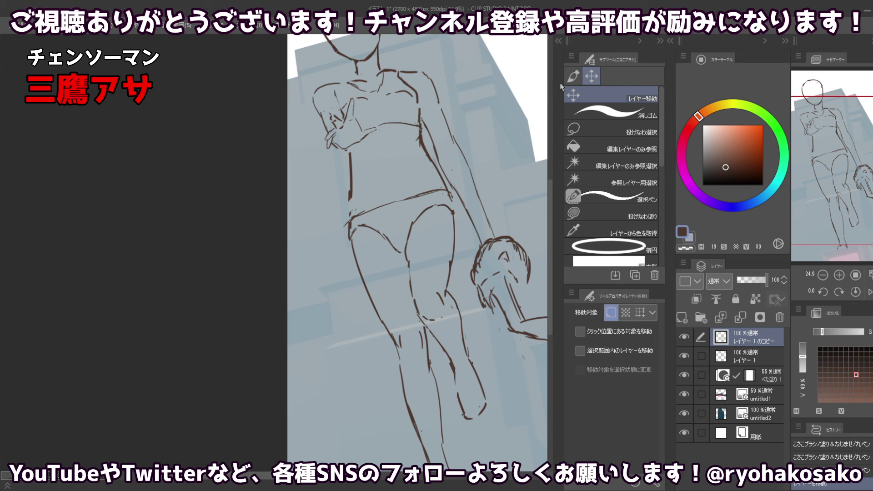
key(p)
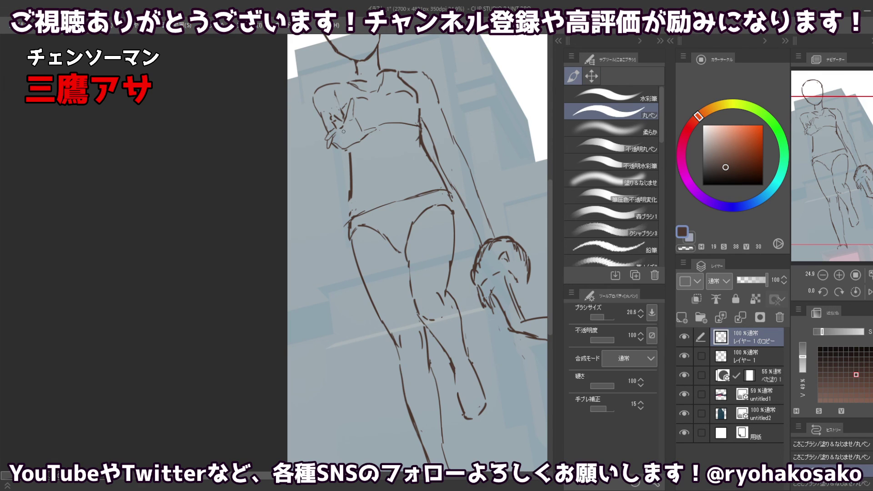
scroll(342, 134, down, 1)
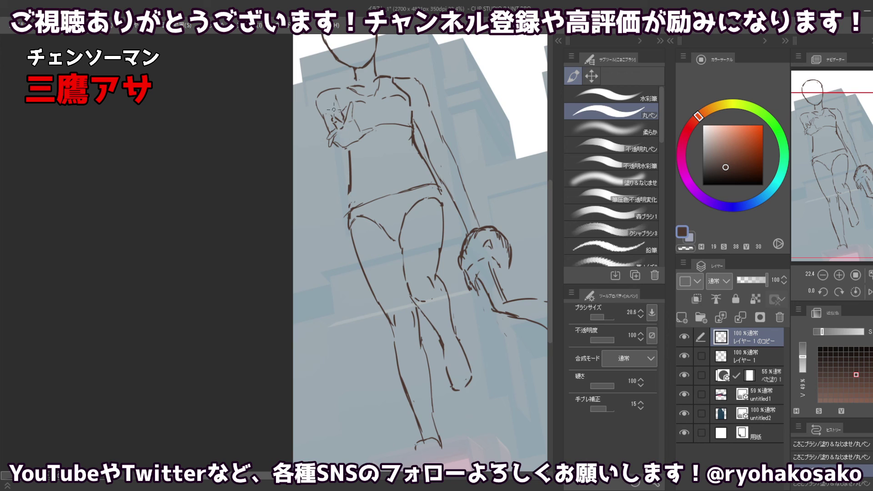
scroll(350, 132, up, 2)
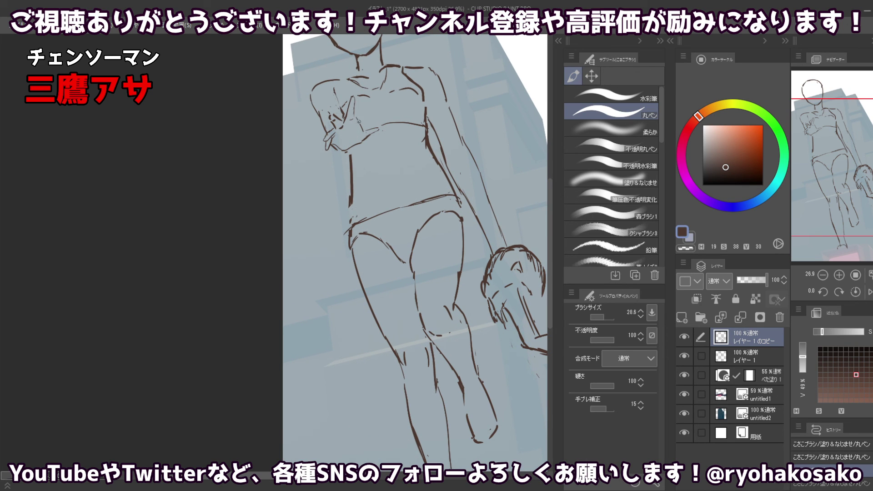
Try short finger lines below and beside the raised hand at the chest, undoing each attempt.
mouse_move(344, 134)
mouse_down()
mouse_move(367, 135)
mouse_move(356, 123)
mouse_move(366, 135)
mouse_move(366, 161)
mouse_up()
key(ctrl+z)
key(ctrl+z)
key(ctrl+z)
key(ctrl+z)
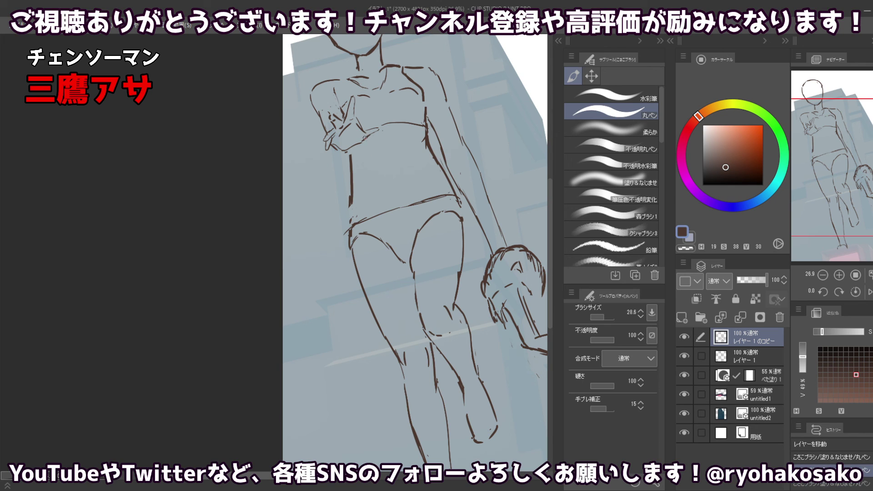
key(ctrl+z)
key(ctrl+z)
mouse_move(347, 123)
mouse_down()
mouse_move(365, 117)
mouse_move(374, 148)
mouse_move(367, 130)
mouse_up()
key(ctrl+z)
key(ctrl+z)
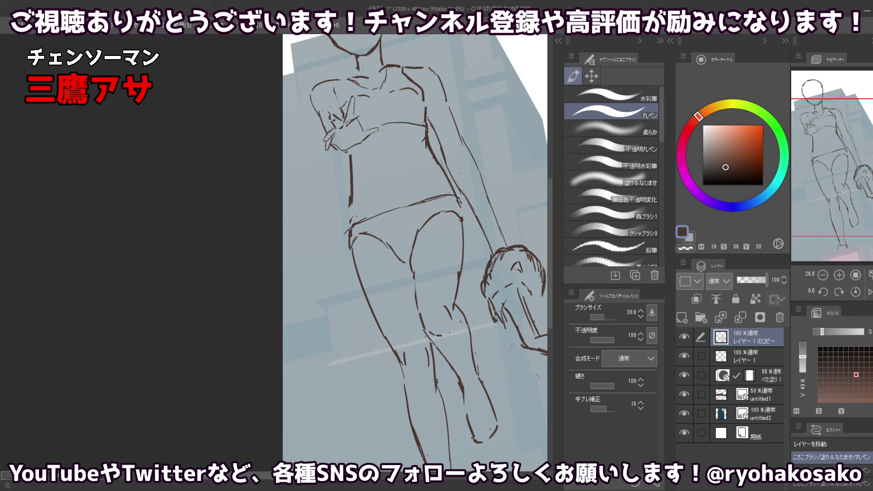
key(ctrl+z)
Try a pair of short lines extending the chest hand toward the torso's centre, undoing the surplus strokes.
mouse_move(346, 127)
mouse_down()
mouse_move(359, 116)
mouse_move(377, 149)
mouse_move(368, 130)
mouse_move(369, 154)
mouse_move(377, 153)
mouse_up()
key(ctrl+z)
key(ctrl+z)
key(ctrl+z)
key(ctrl+z)
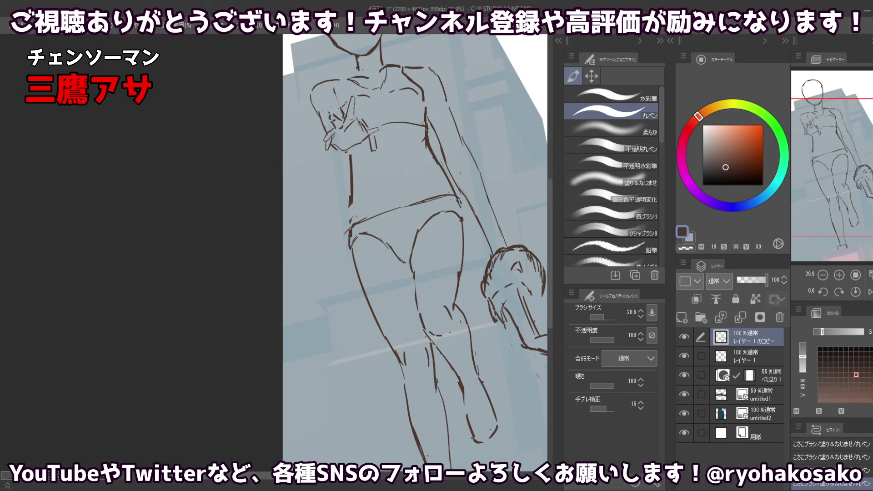
Try outlining the back of the chest hand and its fingers, trimming strokes with the transparent colour.
mouse_move(348, 120)
mouse_down()
mouse_move(343, 129)
mouse_move(346, 110)
mouse_up()
key(c)
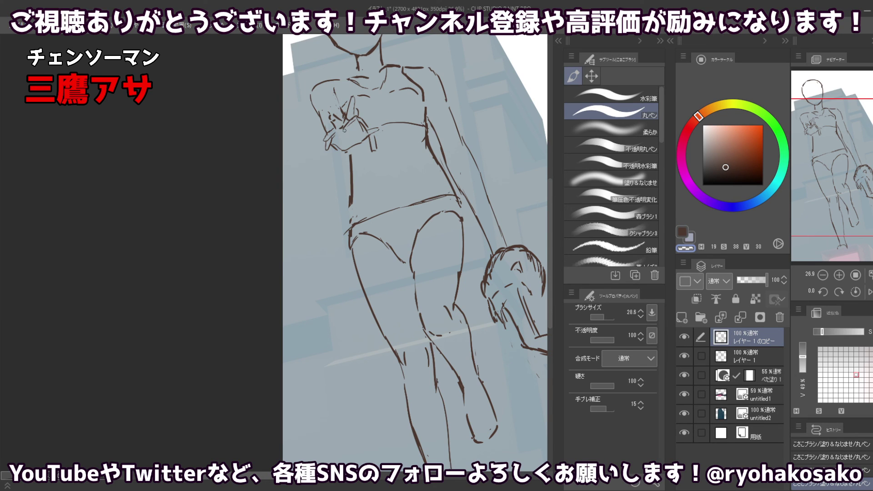
key(c)
mouse_move(355, 120)
mouse_down()
mouse_move(342, 136)
mouse_move(349, 125)
mouse_up()
key(c)
key(c)
key(c)
key(c)
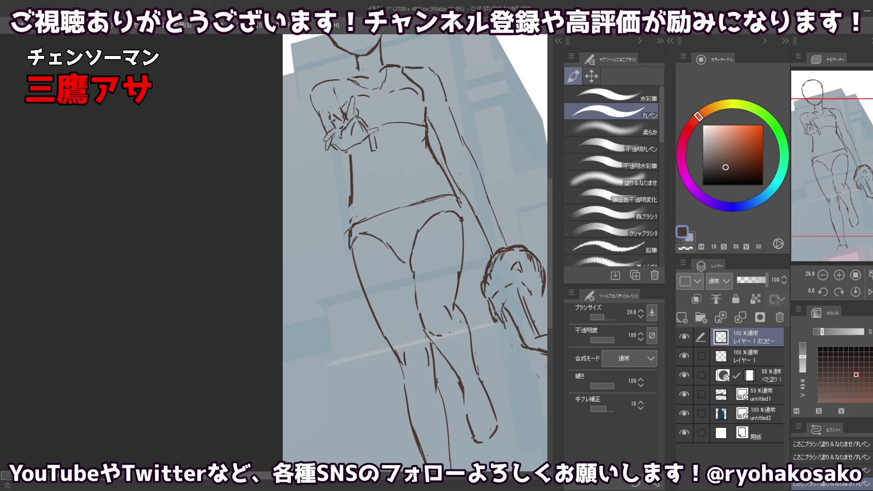
key(ctrl+z)
key(ctrl+z)
mouse_move(344, 129)
mouse_down()
mouse_move(336, 130)
mouse_move(342, 141)
mouse_up()
Undo the layer nudge and all trial hand lines on レイヤー 1 のコピー.
key(k)
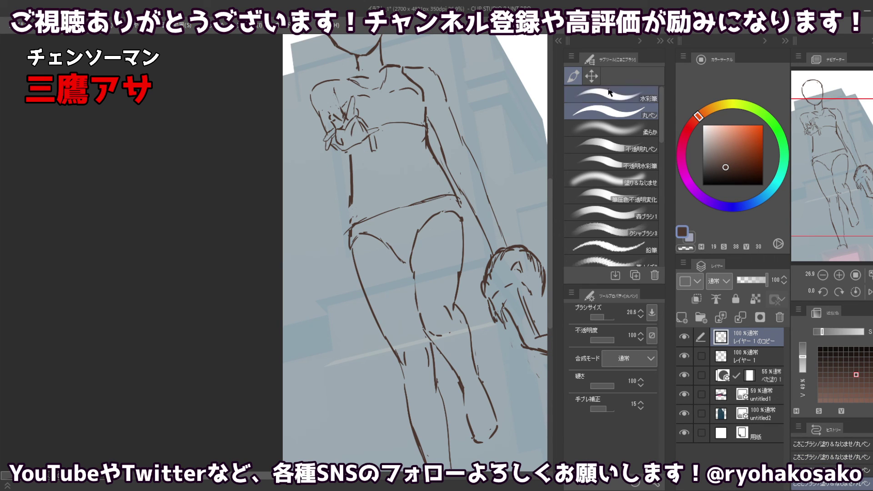
drag(375, 150, 382, 144)
key(ctrl+z)
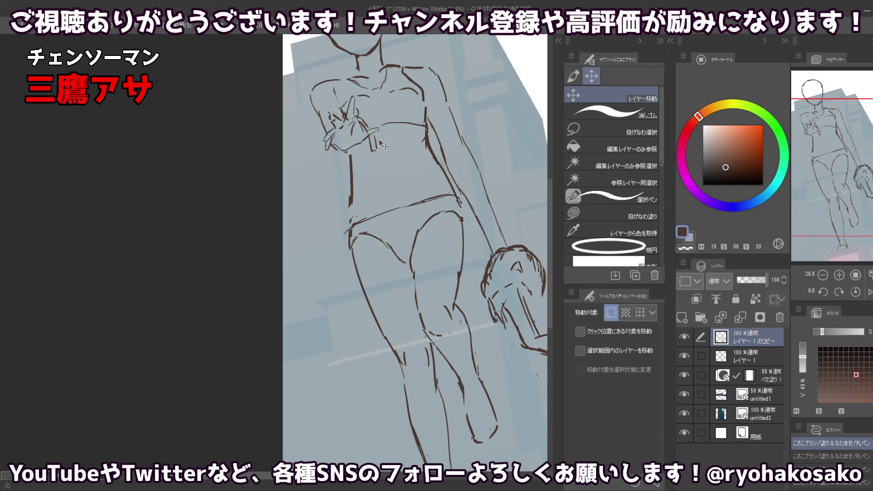
key(ctrl+z)
key(ctrl+z)
key(ctrl+z)
key(ctrl+z)
key(ctrl+z)
key(ctrl+z)
key(ctrl+z)
key(ctrl+z)
Create a new raster layer above the sketch and try first 丸ペン lines over the chest hand, undoing them.
click(682, 317)
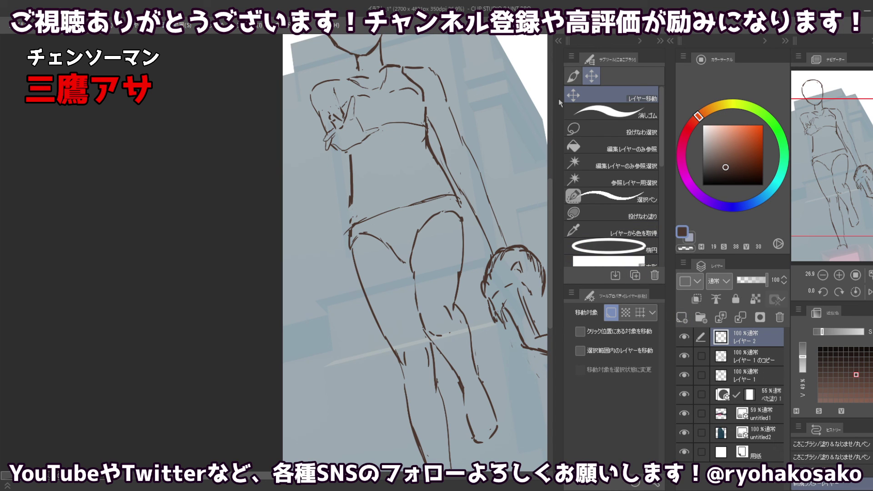
key(p)
mouse_move(347, 128)
mouse_down()
mouse_move(369, 116)
mouse_move(382, 137)
mouse_move(355, 123)
mouse_move(353, 131)
mouse_move(360, 116)
mouse_up()
key(ctrl+z)
key(ctrl+z)
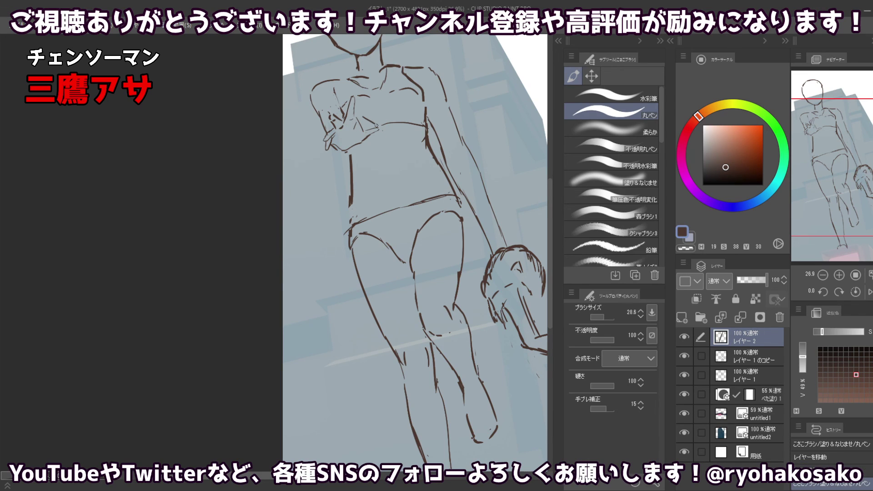
key(ctrl+z)
Try short lines on レイヤー 2 between the chest hand and the torso's centre, undoing them.
drag(386, 149, 377, 134)
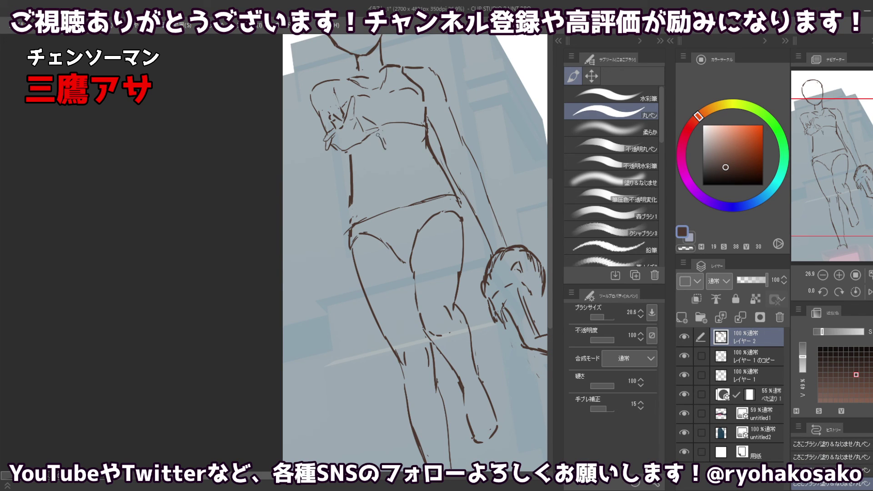
key(ctrl+z)
key(ctrl+z)
key(ctrl+z)
key(ctrl+z)
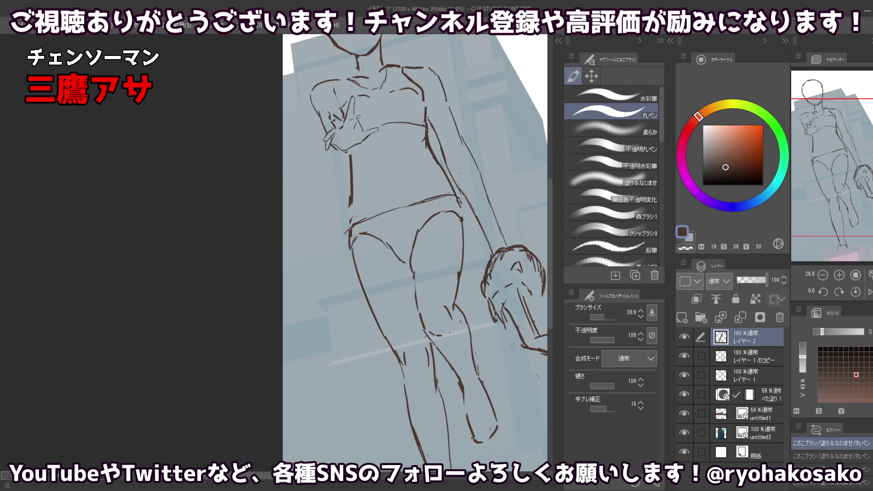
drag(359, 116, 371, 124)
key(ctrl+z)
key(ctrl+z)
key(ctrl+z)
key(ctrl+z)
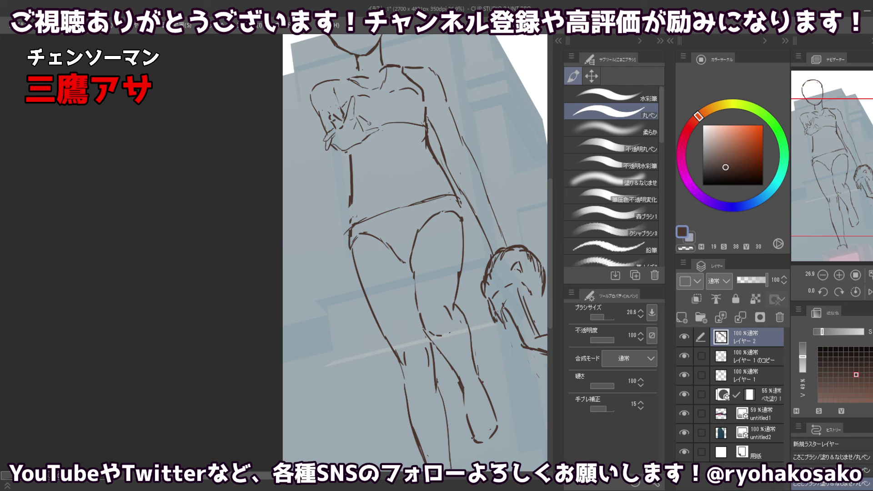
Draw the first palm and finger lines of the chest hand on レイヤー 2, trimming and undoing surplus strokes.
mouse_move(347, 130)
mouse_down()
mouse_move(355, 120)
mouse_move(375, 143)
mouse_move(353, 135)
mouse_up()
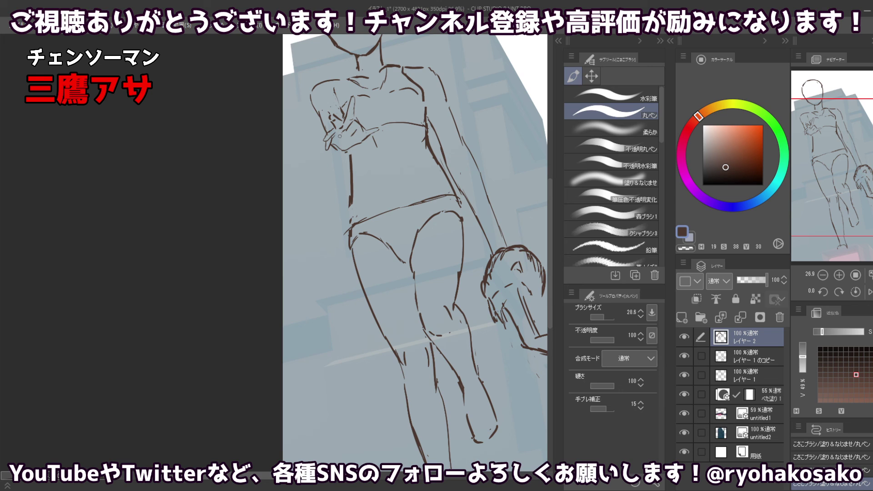
key(c)
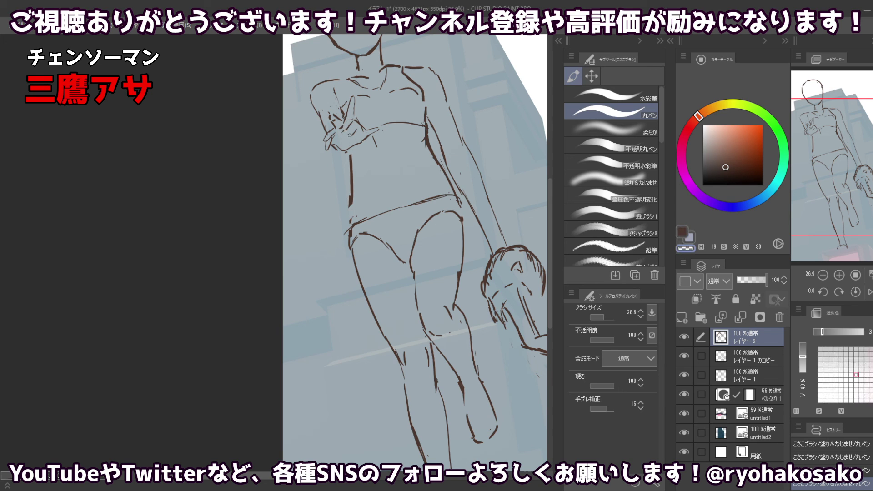
key(c)
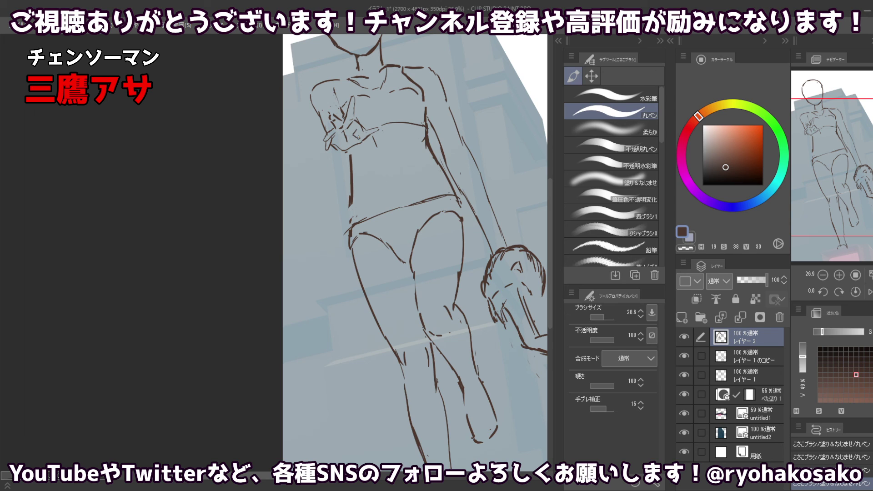
key(ctrl+z)
key(ctrl+z)
key(ctrl+z)
Redraw the short line across the back of the chest hand and add finger lines along its lower edge.
drag(358, 137, 356, 134)
key(ctrl+z)
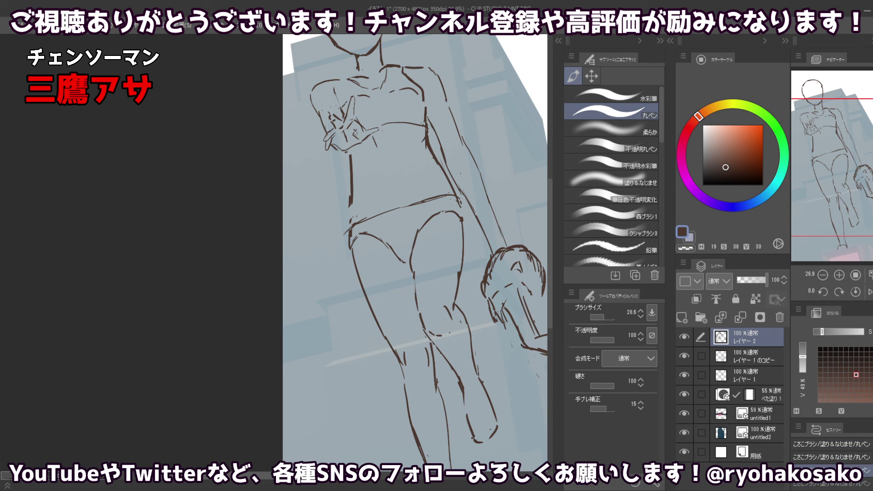
key(ctrl+z)
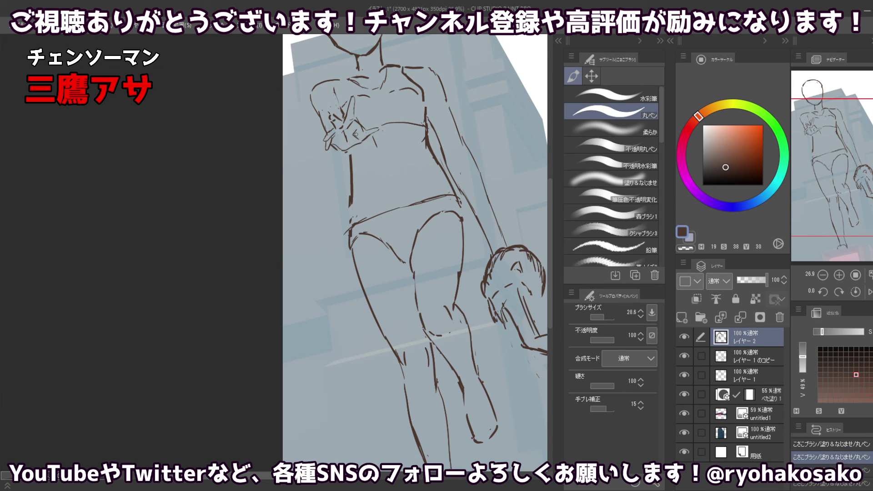
key(ctrl+z)
drag(357, 131, 364, 137)
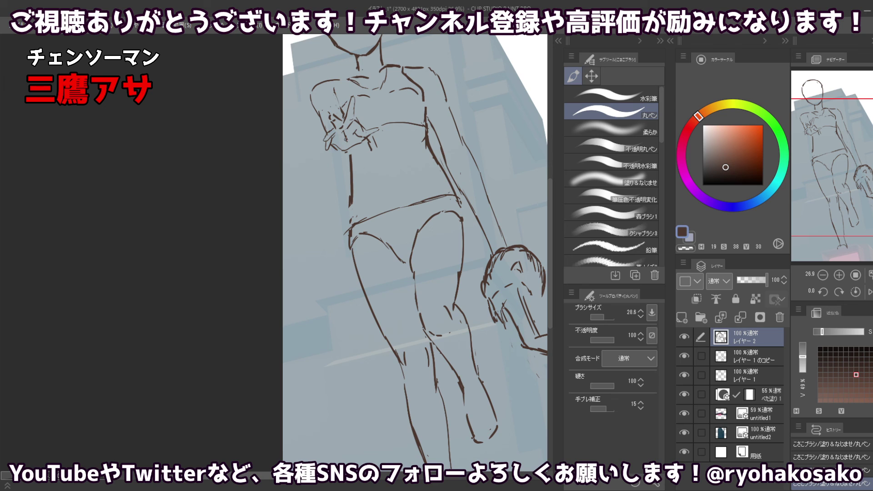
drag(340, 141, 356, 151)
key(ctrl+z)
Lower the opacity of レイヤー 1 のコピー and レイヤー 1 to 41% and make レイヤー 2 active again.
click(743, 354)
click(750, 280)
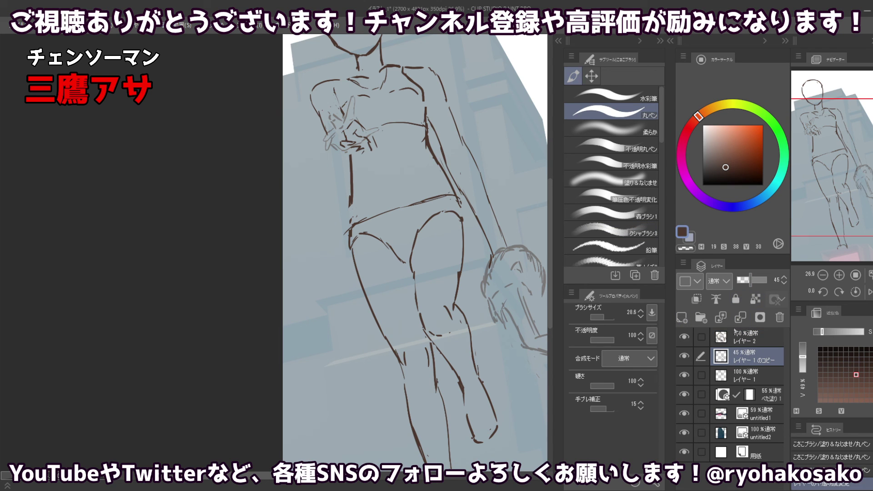
key(ctrl+z)
ctrl+click(732, 377)
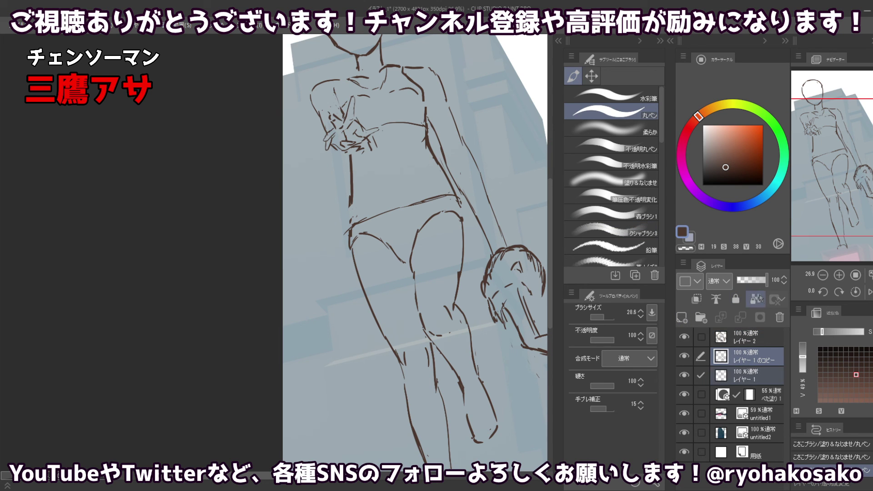
click(749, 280)
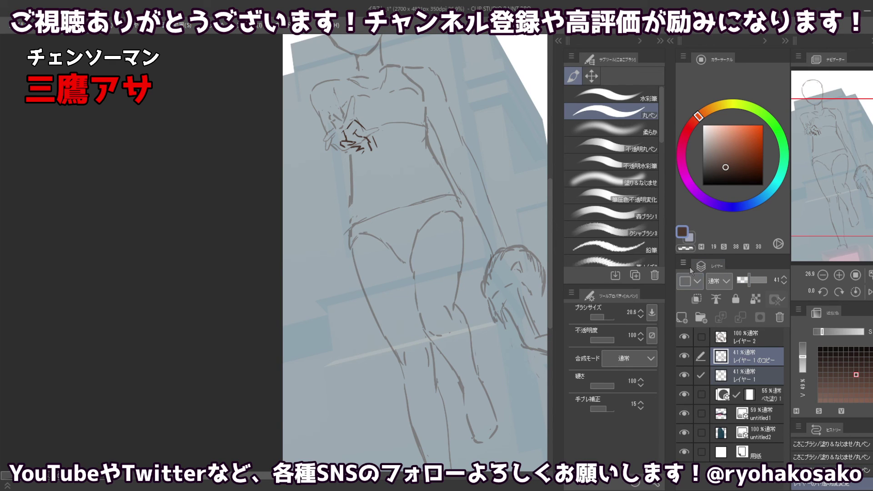
click(745, 337)
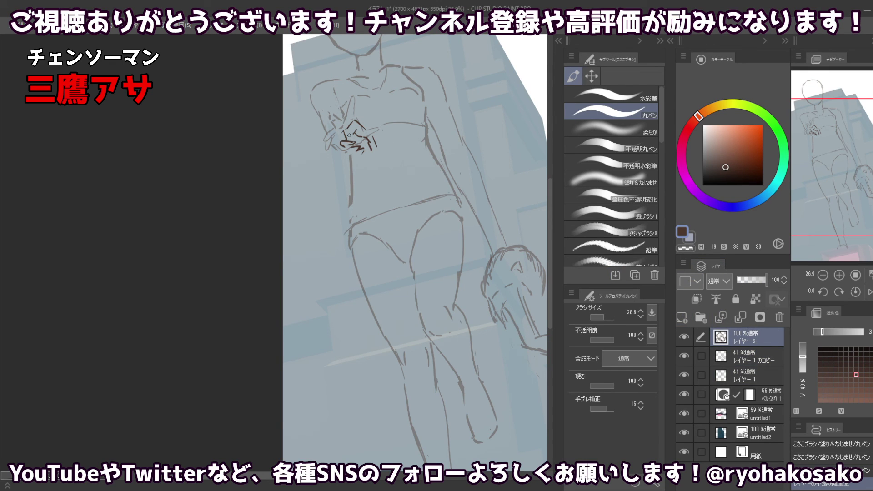
Draw the curled fingers and rounded lower outline of the chest hand on レイヤー 2, erasing and undoing stray strokes.
key(c)
click(342, 145)
key(ctrl+z)
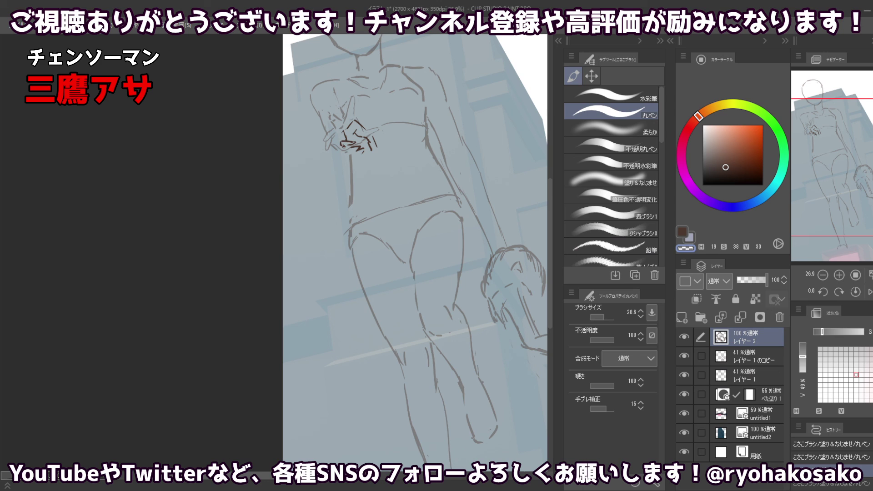
key(c)
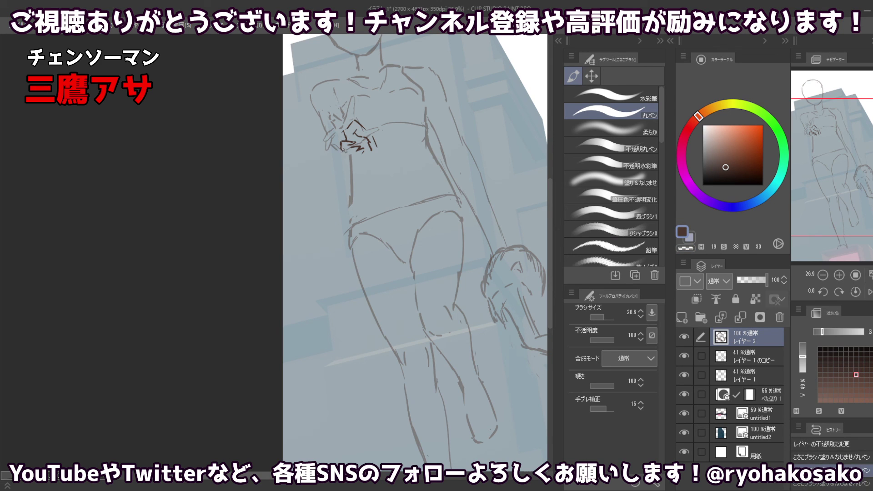
mouse_move(341, 150)
mouse_down()
mouse_move(347, 156)
mouse_move(365, 145)
mouse_move(347, 159)
mouse_move(363, 161)
mouse_move(348, 159)
mouse_move(373, 140)
mouse_move(377, 146)
mouse_move(362, 132)
mouse_move(376, 153)
mouse_move(353, 165)
mouse_up()
key(c)
key(c)
key(ctrl+z)
key(c)
key(c)
key(ctrl+z)
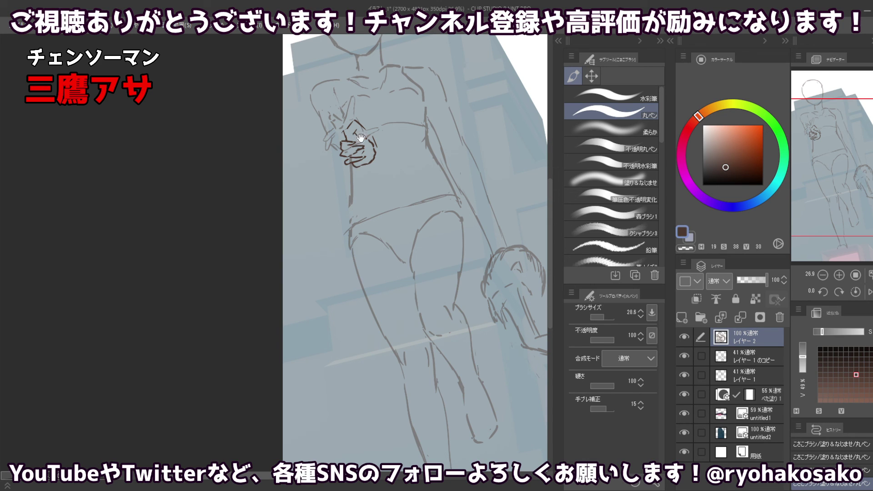
Refine the short lines at the upper edge of the curled hand, redoing strokes and trimming with the transparent colour.
key(c)
key(c)
drag(357, 129, 363, 136)
key(ctrl+z)
key(c)
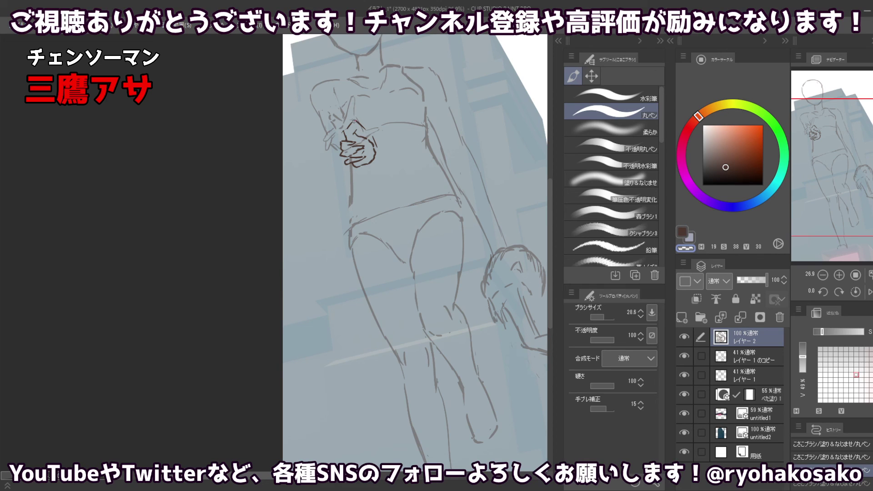
key(c)
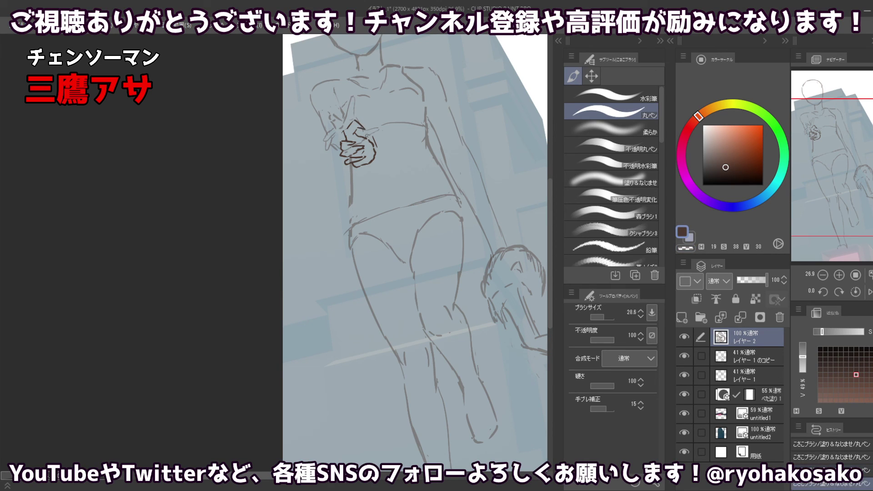
drag(360, 129, 367, 135)
key(ctrl+z)
key(c)
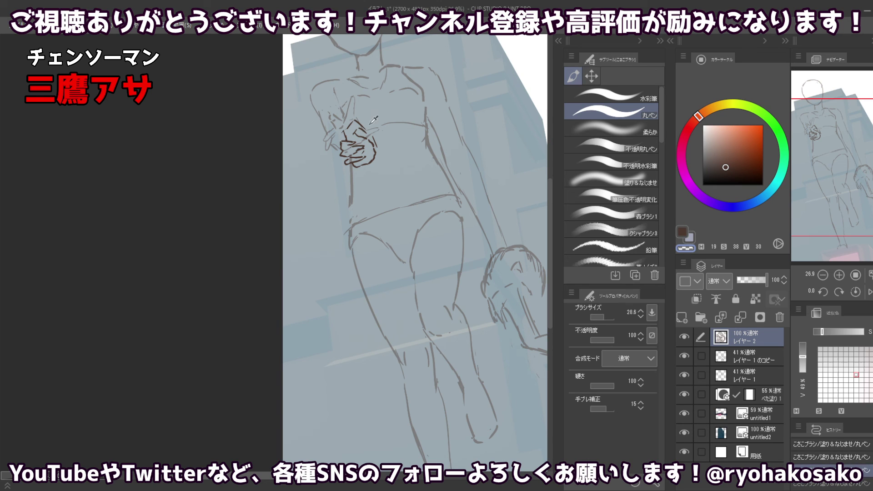
Rework the lines where the curled hand meets the wrist and trim them with the transparent 丸ペン at size 12.1.
drag(369, 134, 373, 140)
key(c)
key(ctrl+z)
key(ctrl+z)
key(ctrl+y)
key(ctrl+z)
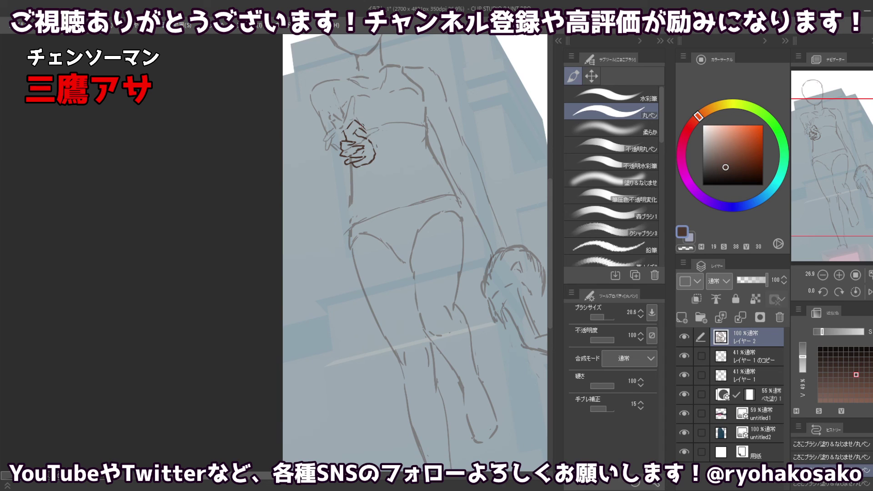
key(ctrl+z)
key(c)
mouse_move(361, 122)
mouse_down()
mouse_move(379, 138)
mouse_move(359, 123)
mouse_up()
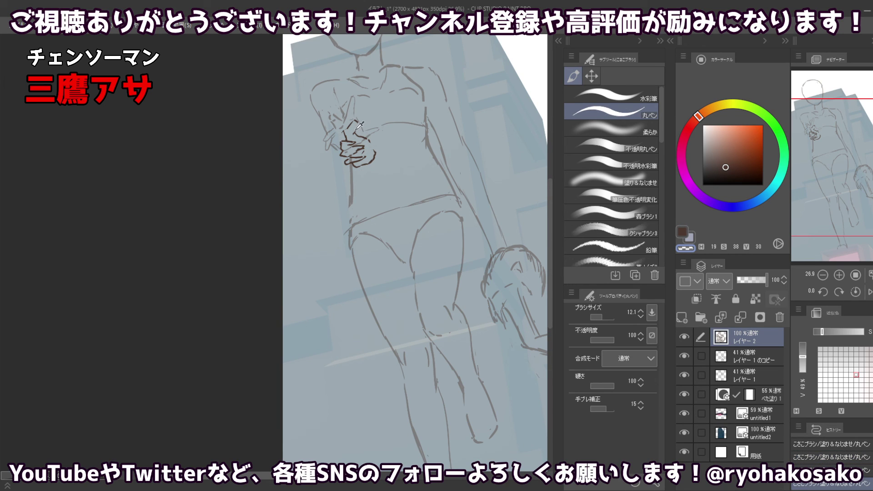
Add a line along the upper edge of the curled hand and erase stray marks with the transparent 丸ペン at size 35.8.
key(c)
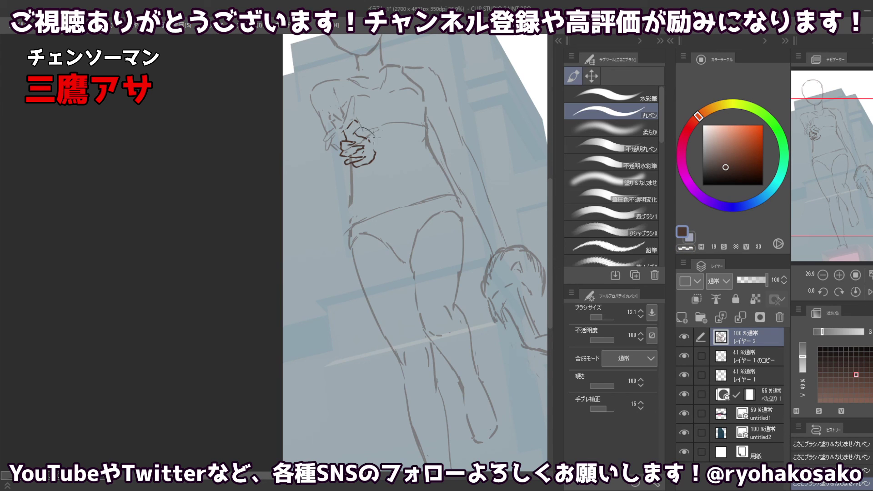
drag(359, 126, 376, 142)
key(alt)
key(c)
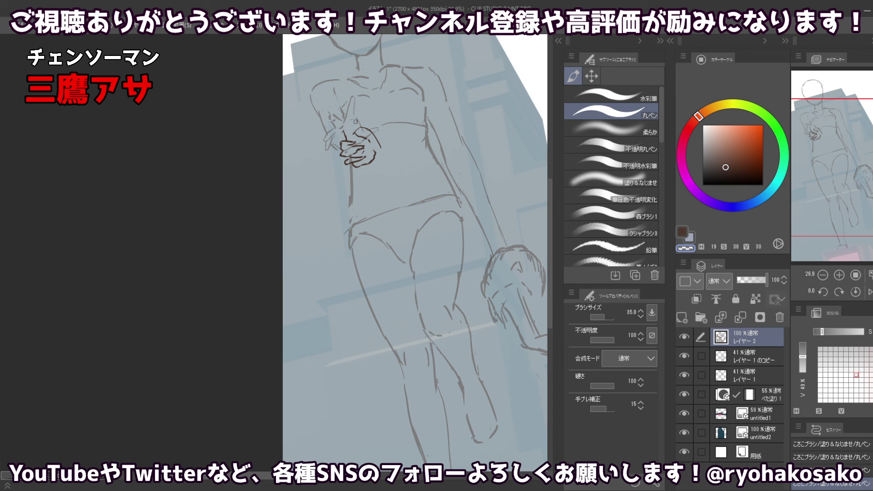
key(c)
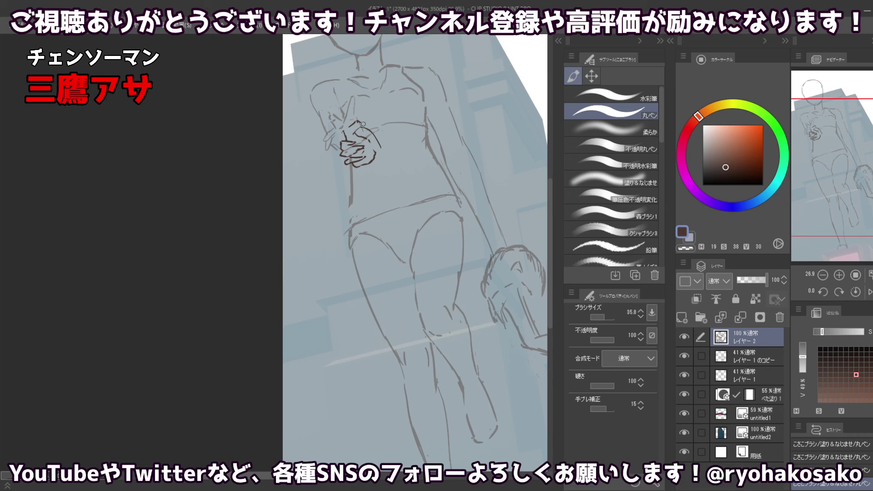
Redraw the wrist and thumb-side lines above the curled hand on レイヤー 2, undoing unwanted strokes, and shift the layer slightly.
key(ctrl+z)
drag(359, 120, 367, 125)
drag(372, 128, 381, 149)
key(ctrl+z)
drag(356, 117, 355, 119)
key(ctrl+z)
key(ctrl+z)
key(ctrl+z)
mouse_move(356, 121)
mouse_down()
mouse_move(350, 114)
mouse_move(354, 139)
mouse_up()
key(k)
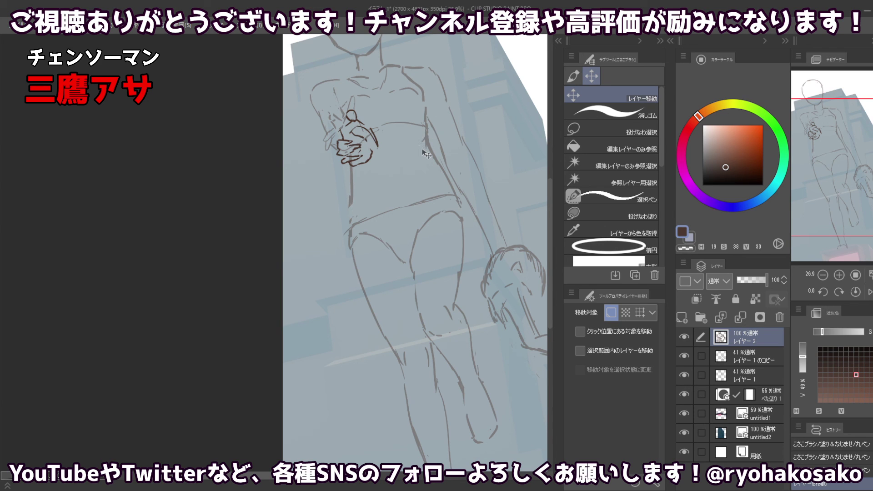
Restore the opacity of レイヤー 1 のコピー and レイヤー 1 to 100% and make レイヤー 2 active again.
click(742, 352)
shift+click(734, 373)
click(761, 280)
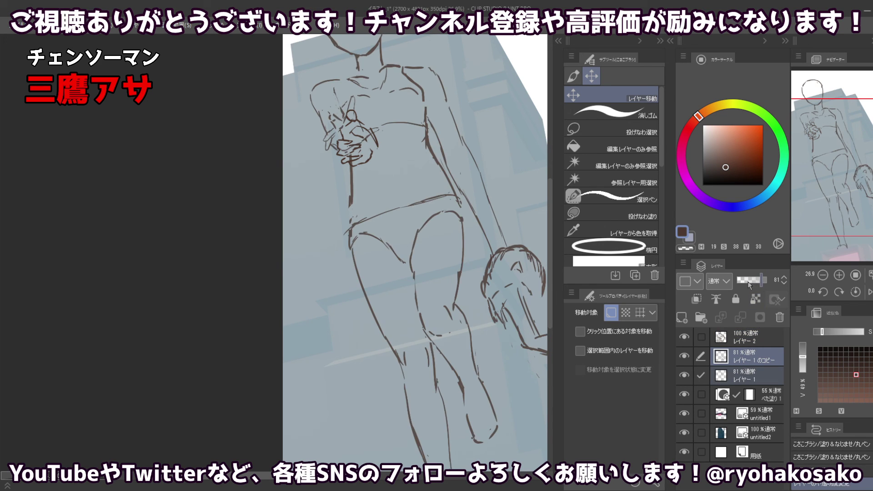
drag(406, 210, 388, 247)
scroll(388, 247, down, 4)
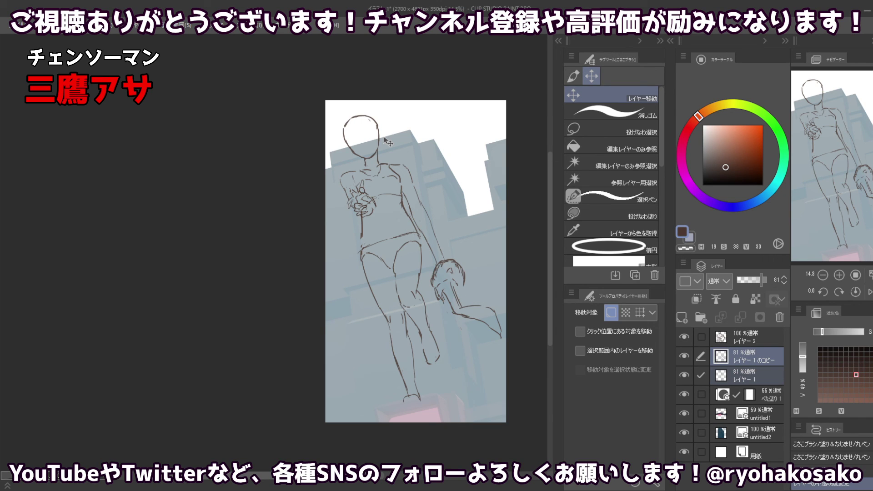
click(739, 336)
click(733, 362)
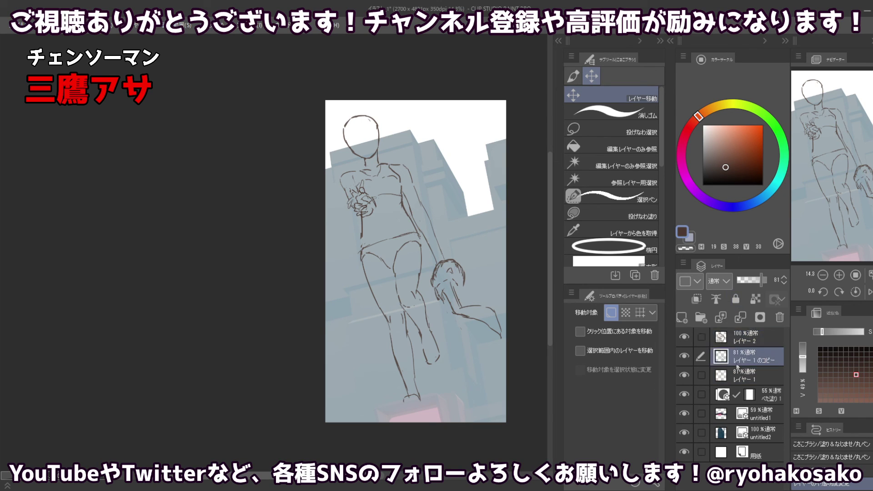
shift+click(738, 370)
click(766, 280)
click(744, 338)
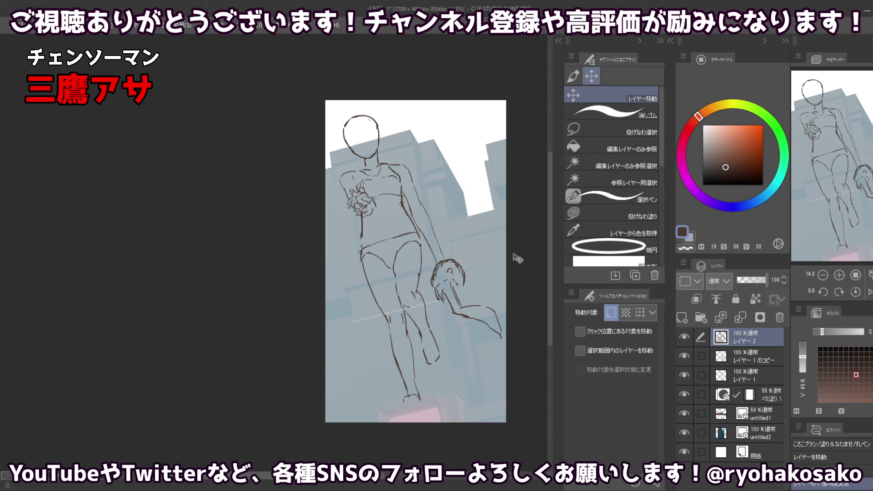
Retouch the short lines above the raised hand on レイヤー 2, undoing test strokes and trimming with the transparent 丸ペン.
scroll(357, 190, up, 4)
key(p)
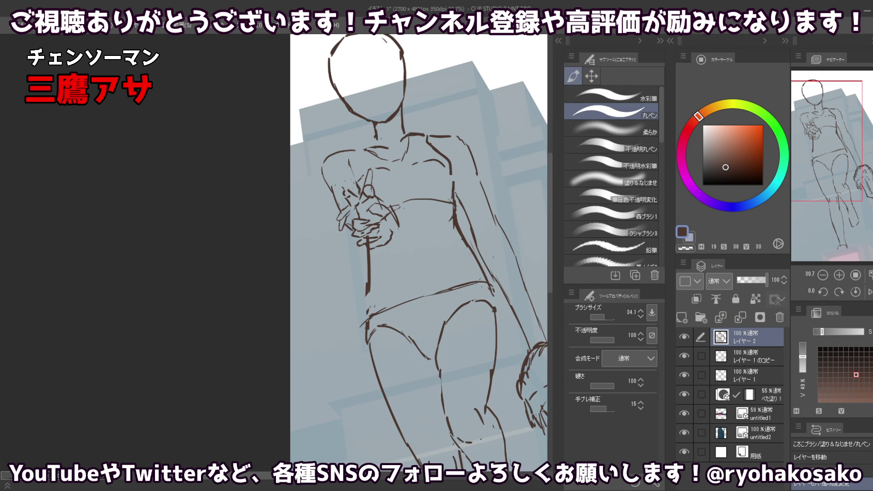
drag(365, 187, 369, 182)
mouse_move(366, 190)
mouse_down()
mouse_move(369, 182)
mouse_move(368, 189)
mouse_up()
key(ctrl+z)
key(ctrl+z)
key(c)
drag(368, 190, 369, 183)
drag(368, 189, 370, 183)
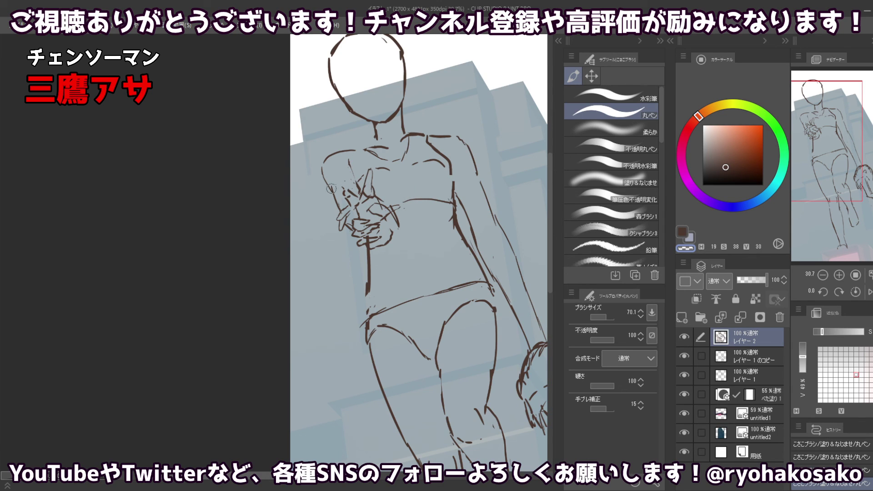
drag(344, 190, 336, 199)
Lasso the chest hand across レイヤー 1 のコピー and レイヤー 2, nudge it very slightly toward the left, and deselect it.
click(738, 361)
click(591, 76)
click(591, 132)
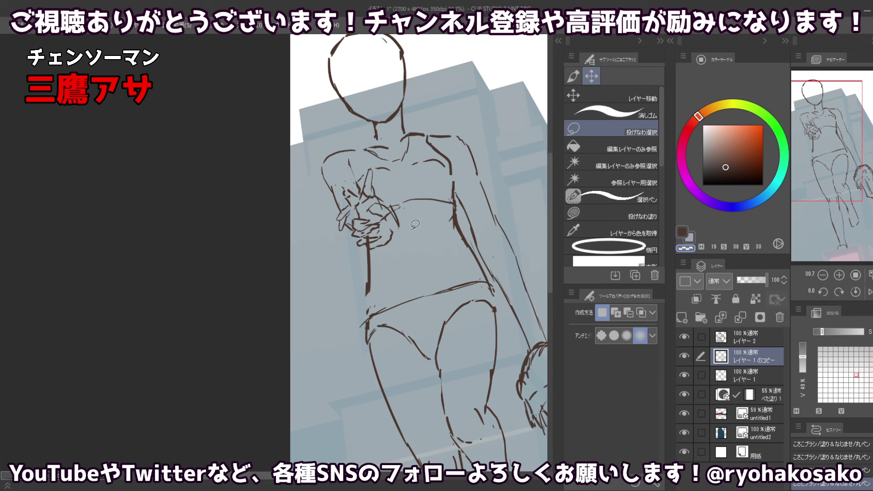
mouse_move(414, 224)
mouse_down()
mouse_move(319, 241)
mouse_move(418, 191)
mouse_up()
ctrl+click(737, 342)
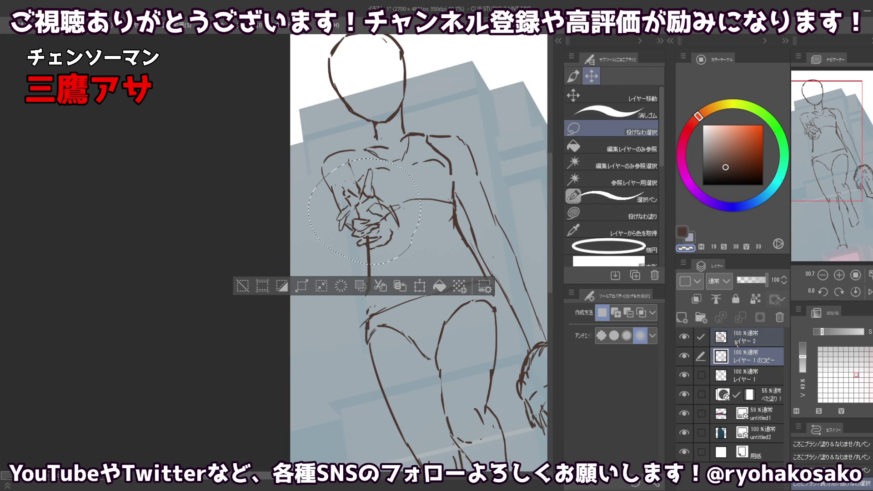
click(574, 100)
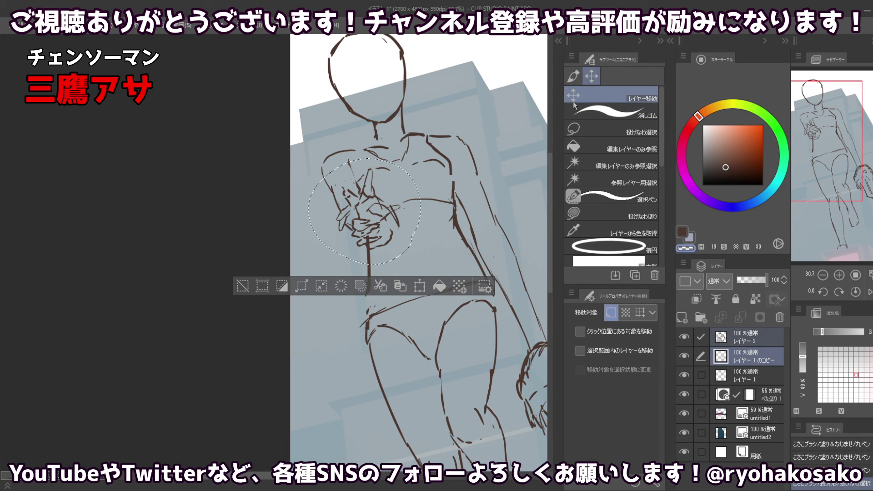
key(Left)
key(Left)
key(Left)
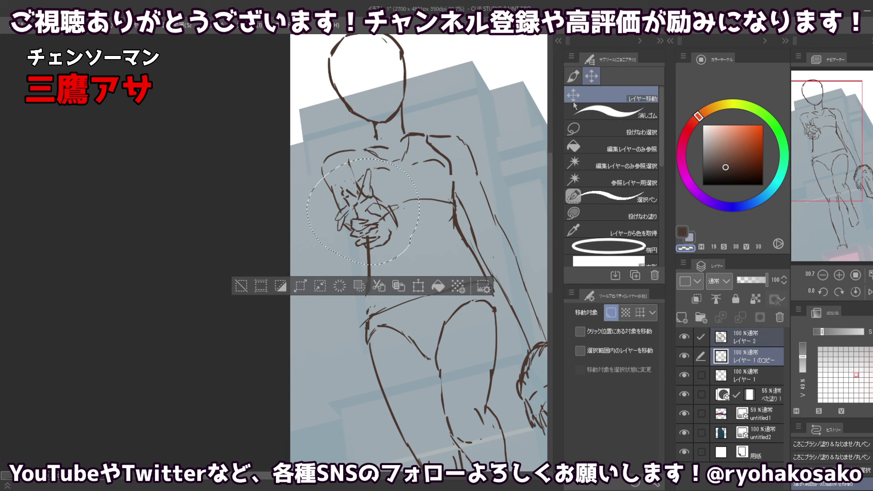
key(Right)
key(Right)
key(Right)
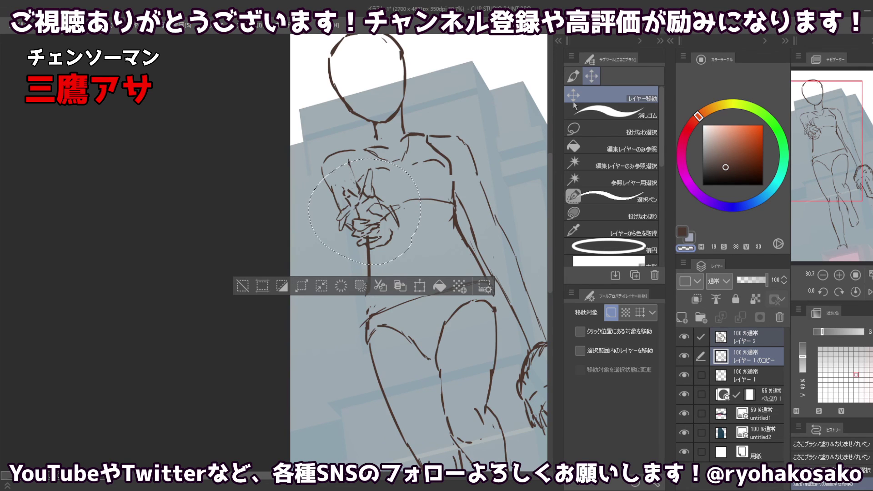
key(Left)
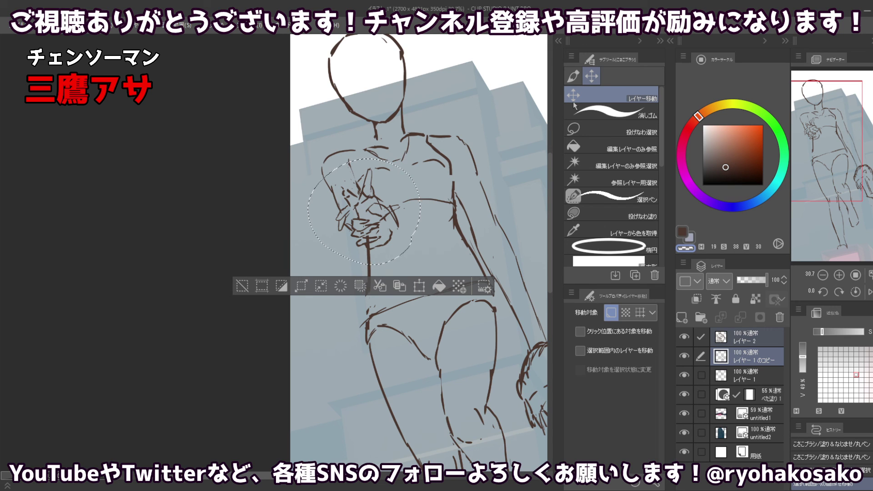
click(574, 76)
key(ctrl+d)
Rework the outer line of the raised forearm near the hand on レイヤー 1, undoing unwanted strokes.
click(750, 377)
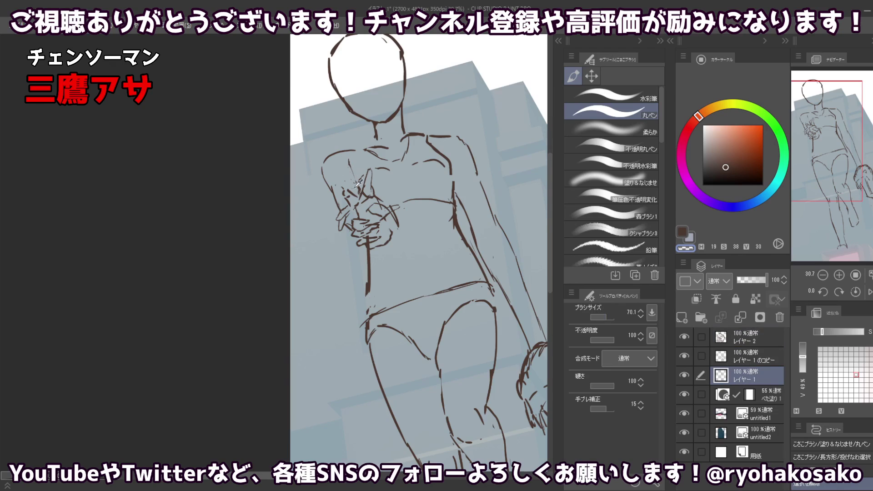
drag(341, 192, 342, 214)
key(ctrl+z)
key(c)
key(ctrl+z)
key(ctrl+z)
key(c)
drag(341, 209, 347, 224)
key(c)
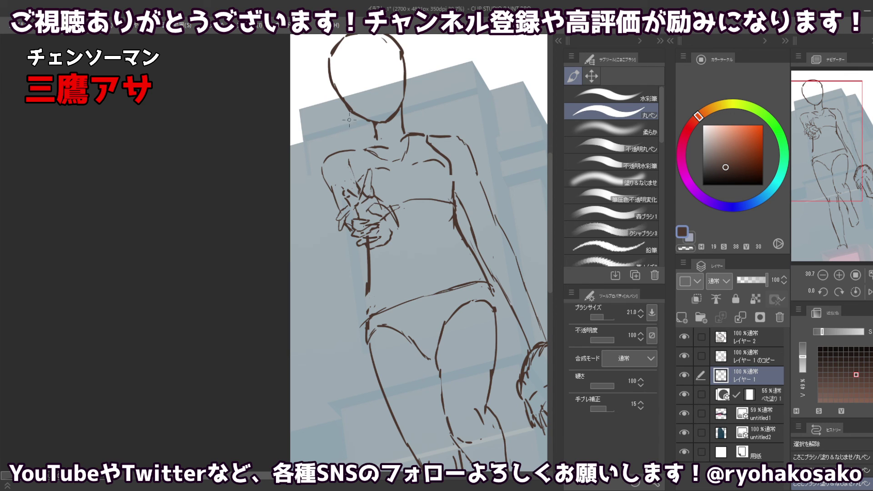
Erase the shoulder line of the raised arm and redraw it as a rounded contour with the 丸ペン at size 28.6.
key(c)
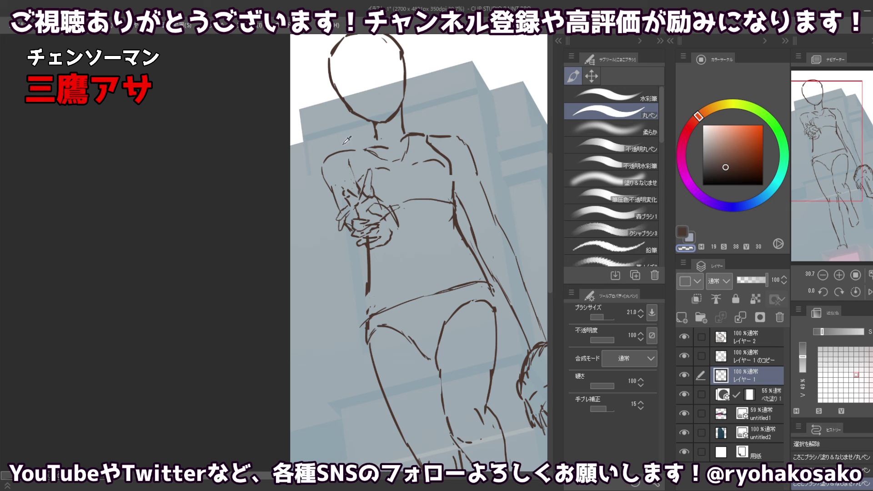
mouse_move(349, 148)
mouse_down()
mouse_move(357, 150)
mouse_move(344, 153)
mouse_up()
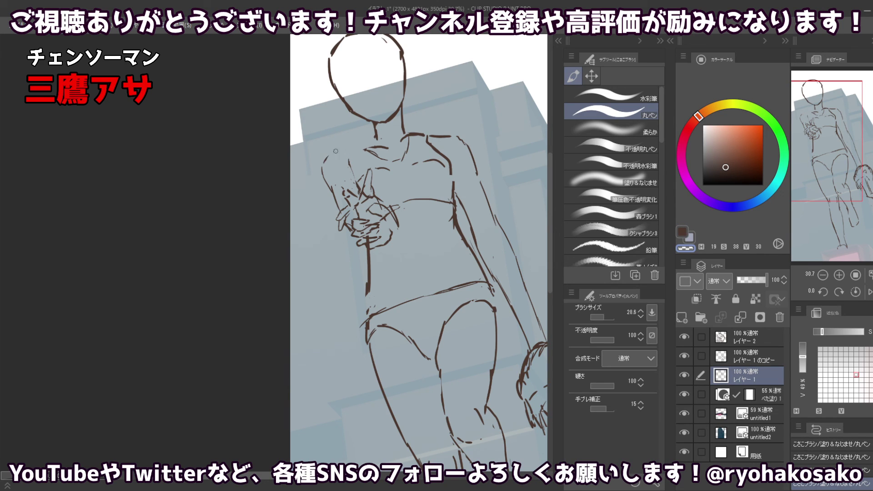
key(c)
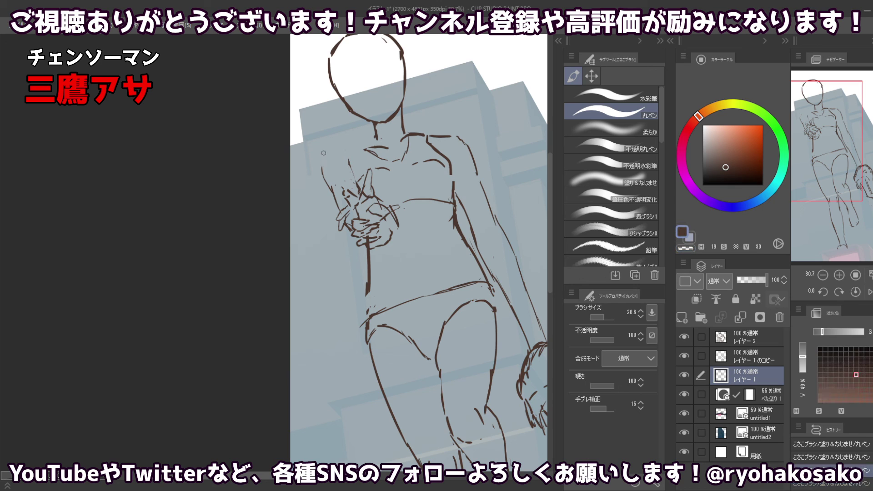
drag(321, 159, 324, 154)
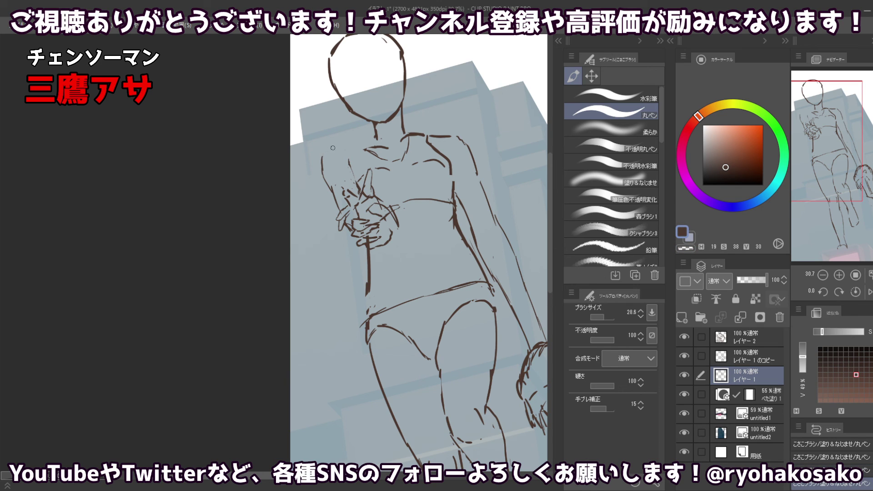
key(ctrl+z)
key(ctrl+y)
key(ctrl+z)
drag(333, 148, 353, 146)
key(ctrl+z)
key(ctrl+y)
key(c)
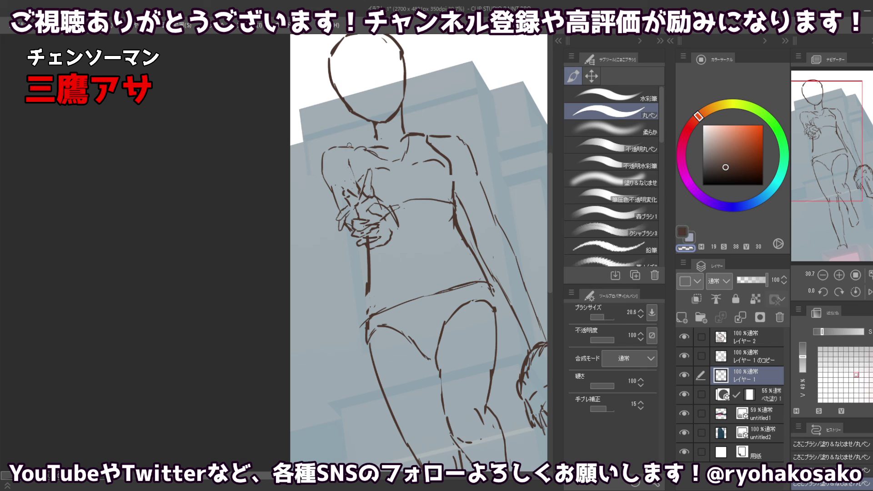
drag(339, 144, 322, 160)
key(c)
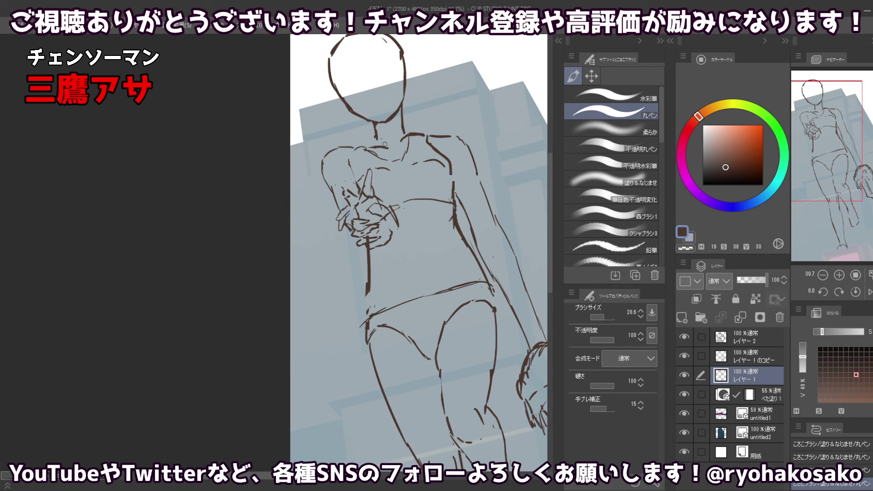
Compare the shoulder strokes by undoing and redoing them, and draw the inner line from the shoulder toward the raised hand.
key(c)
key(c)
key(ctrl+z)
key(ctrl+y)
key(ctrl+z)
key(ctrl+y)
key(ctrl+z)
key(ctrl+z)
drag(355, 149, 352, 175)
alt+click(367, 158)
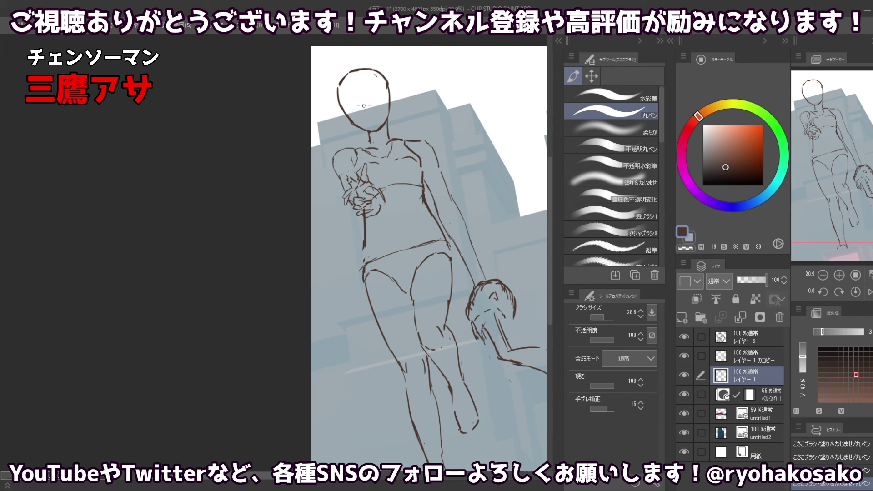
alt+click(387, 135)
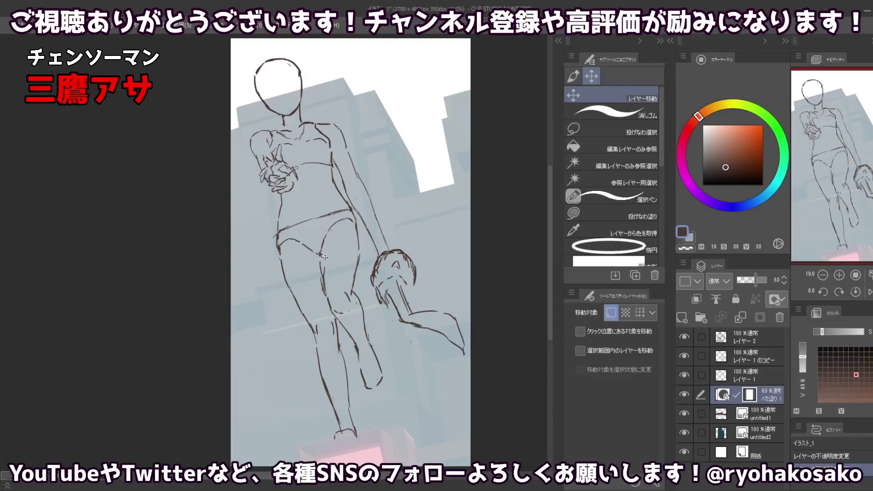
Lasso the blade below the lowered hand on レイヤー 1 のコピー, shift it slightly up toward the leg, and deselect it.
key(ctrl+shift)
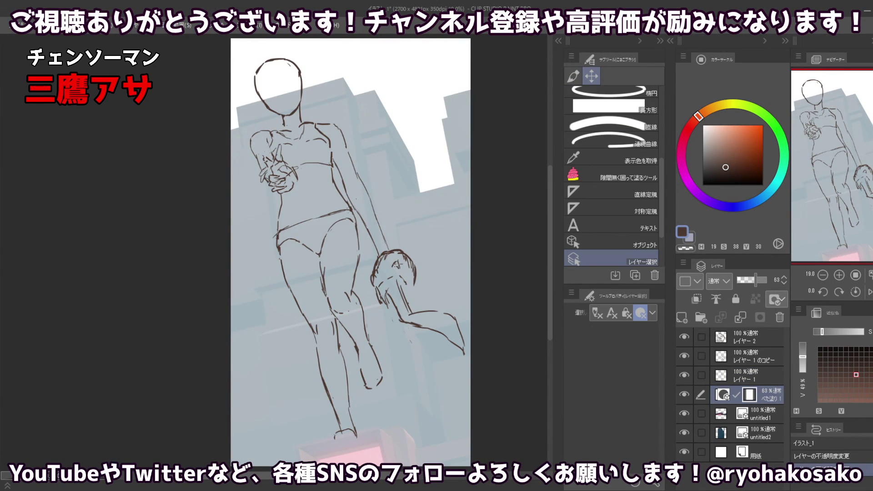
ctrl+shift+click(398, 265)
ctrl+shift+click(403, 263)
click(711, 357)
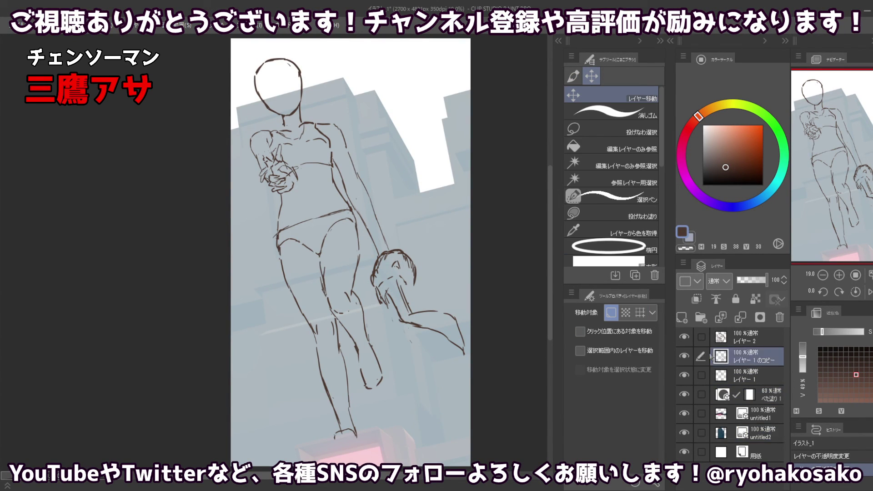
click(683, 357)
click(683, 358)
click(609, 129)
mouse_move(464, 307)
mouse_down()
mouse_move(474, 325)
mouse_move(439, 382)
mouse_move(399, 338)
mouse_move(391, 309)
mouse_move(464, 321)
mouse_move(426, 305)
mouse_up()
click(575, 97)
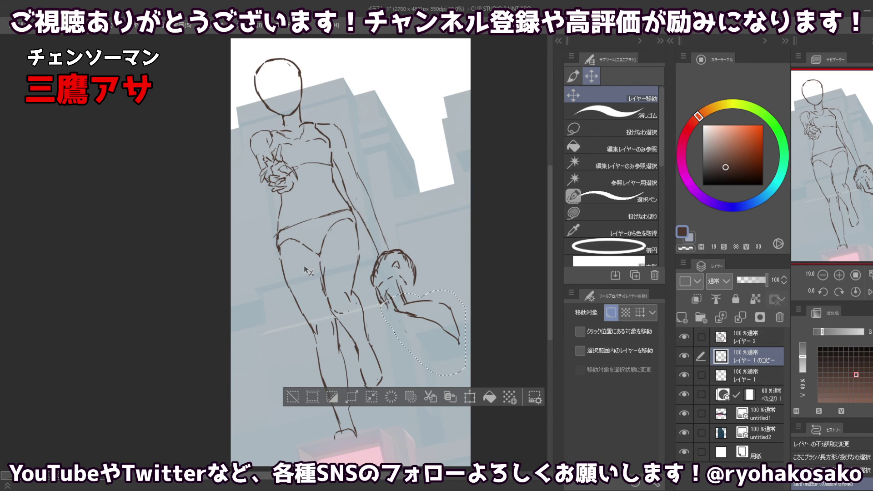
key(ctrl+d)
click(573, 76)
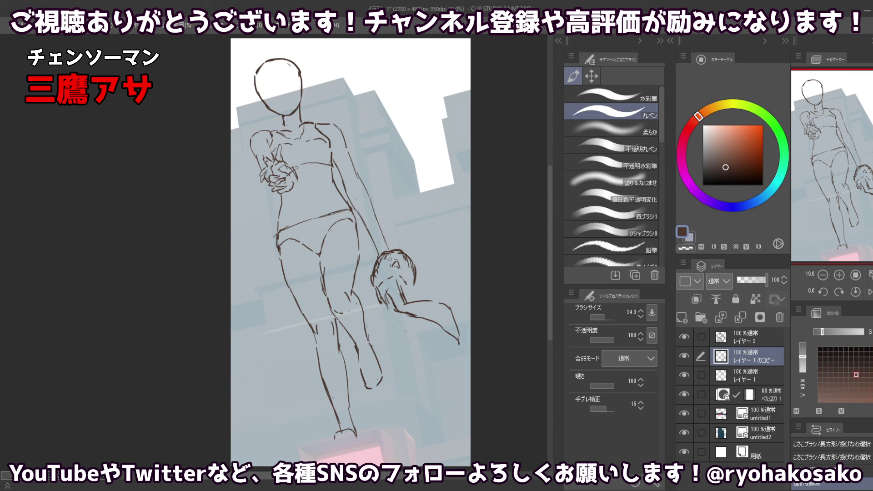
Reshape the outer curve and extend the tip of the blade, alternating drawing and transparent colours with the 丸ペン at size 34.3.
key(c)
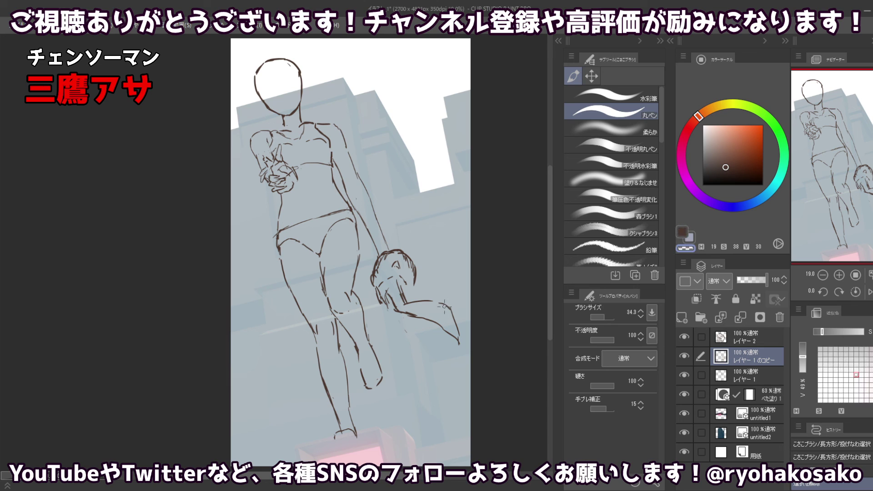
key(c)
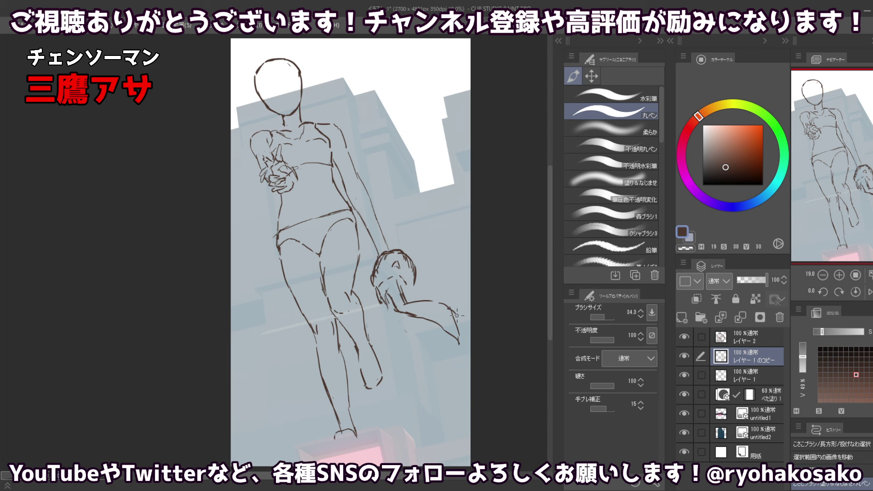
mouse_move(461, 341)
mouse_down()
mouse_move(460, 334)
mouse_move(459, 352)
mouse_up()
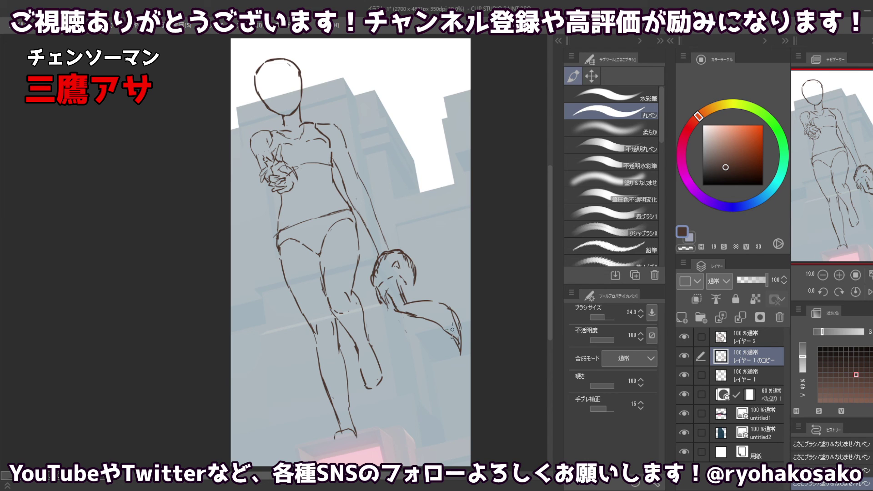
key(c)
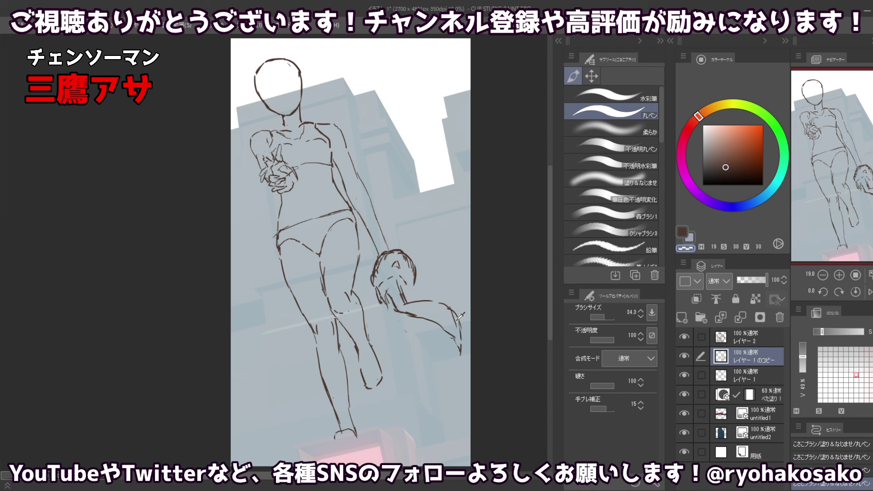
key(c)
drag(415, 239, 396, 246)
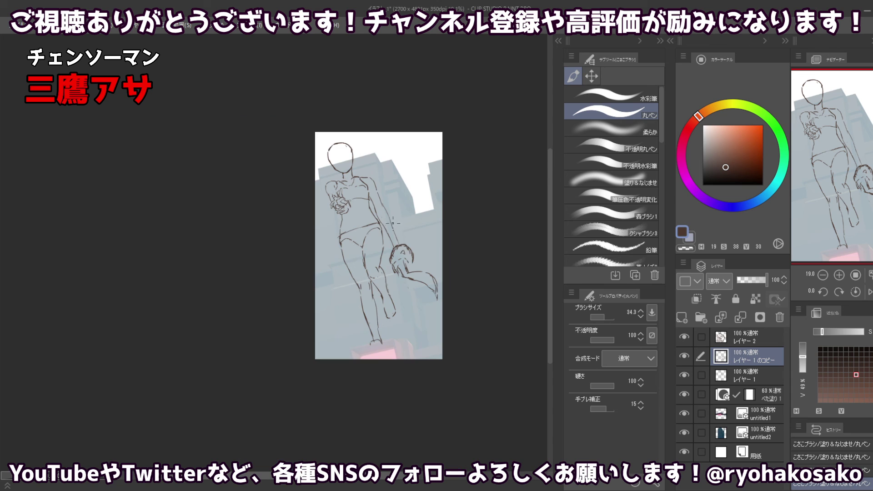
Touch up the inner edge of the blade beside the lowered hand, alternating drawing and transparent colours at size 34.3.
drag(411, 312, 428, 320)
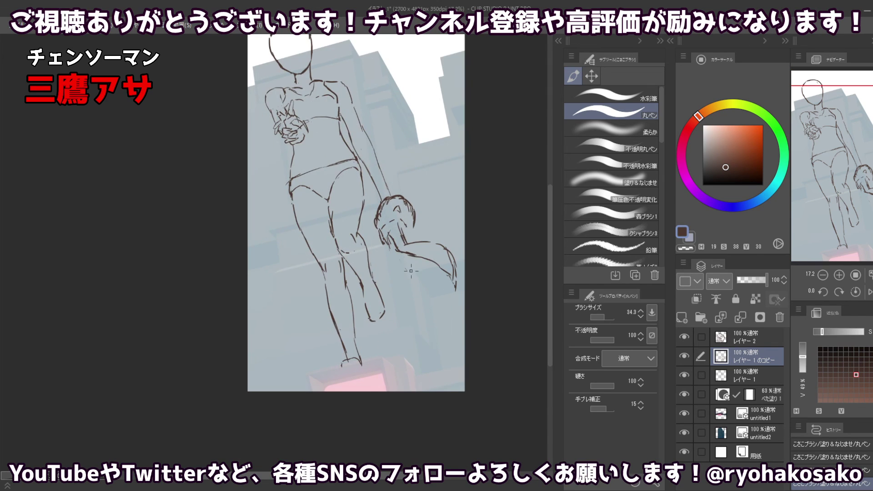
drag(412, 260, 425, 256)
key(c)
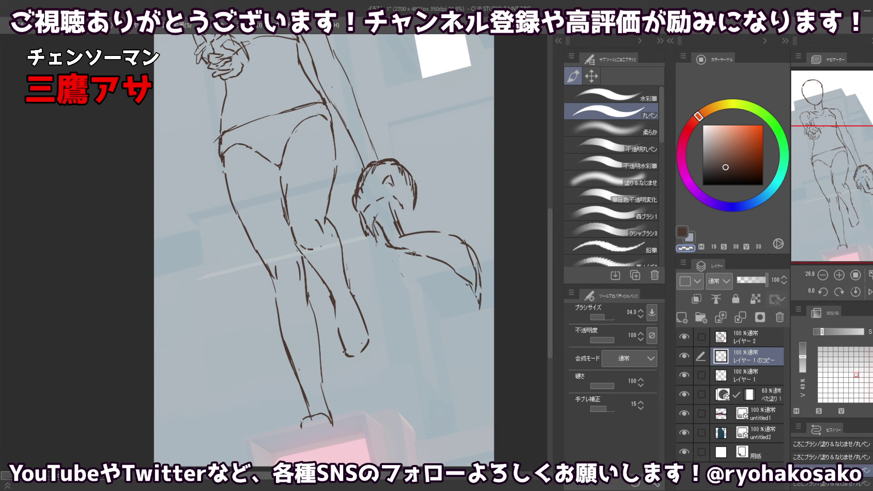
key(c)
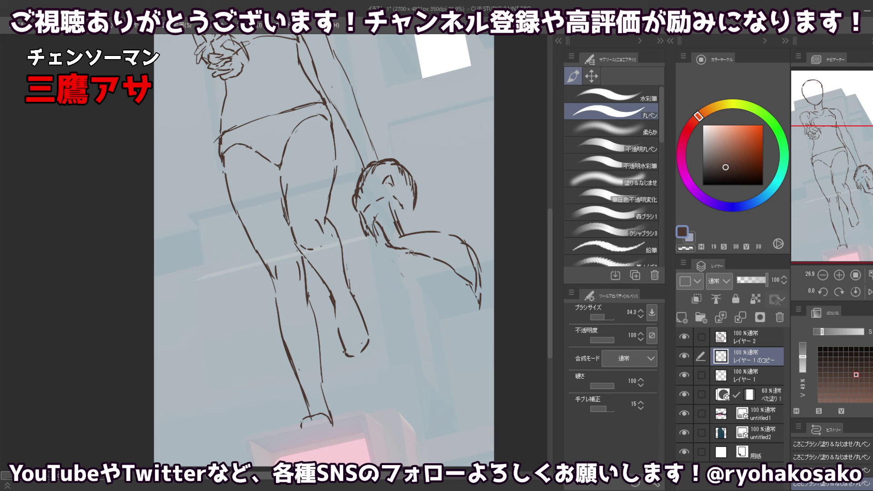
key(ctrl+minus)
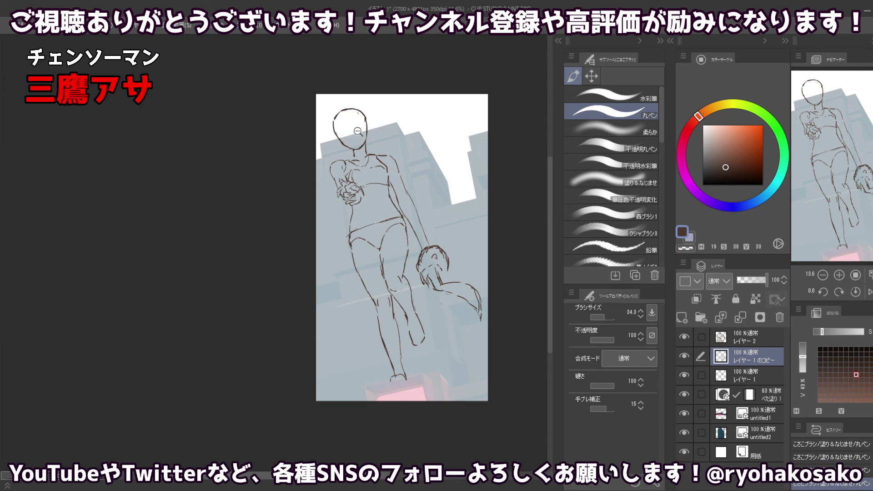
Duplicate the three sketch layers レイヤー 2, レイヤー 1 のコピー and レイヤー 1.
scroll(359, 130, up, 3)
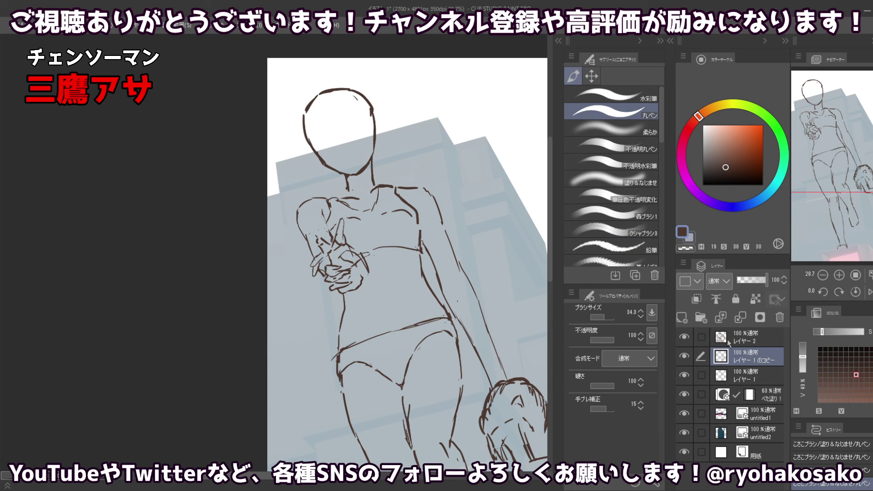
click(727, 339)
shift+click(724, 374)
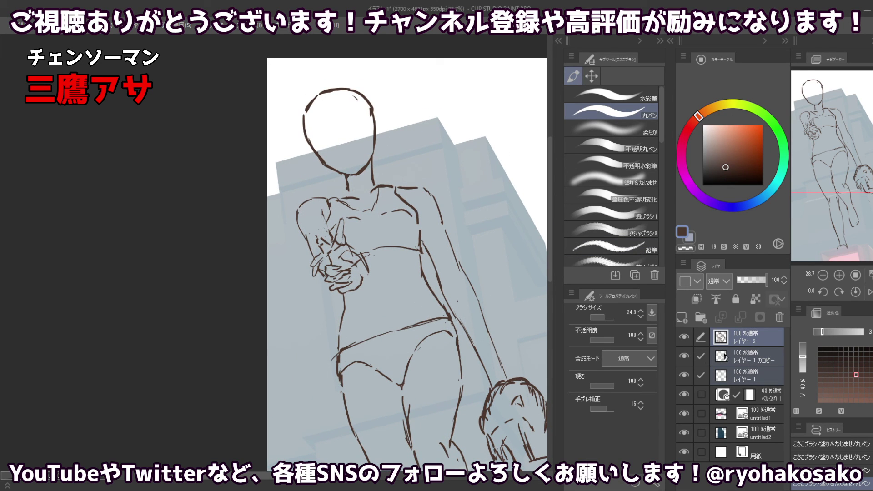
key(ctrl+c)
key(ctrl+v)
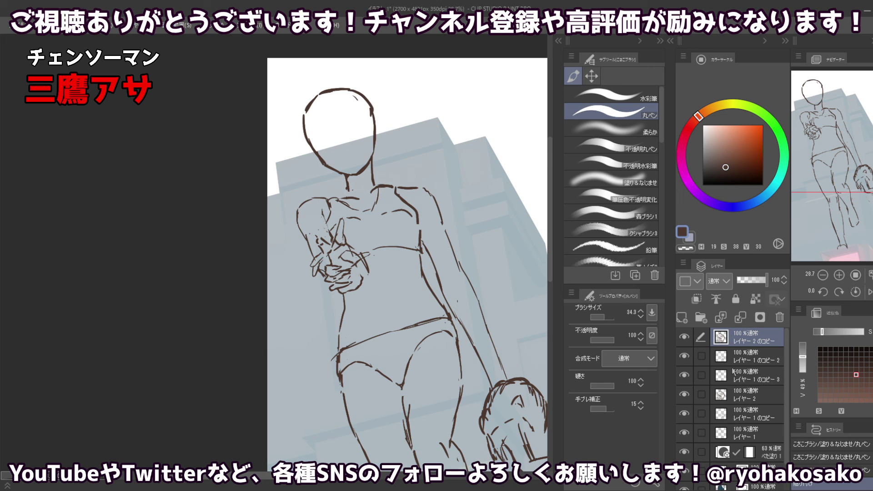
Group the three duplicated sketch layers into a folder and place it below the untitled2 layer.
shift+click(730, 379)
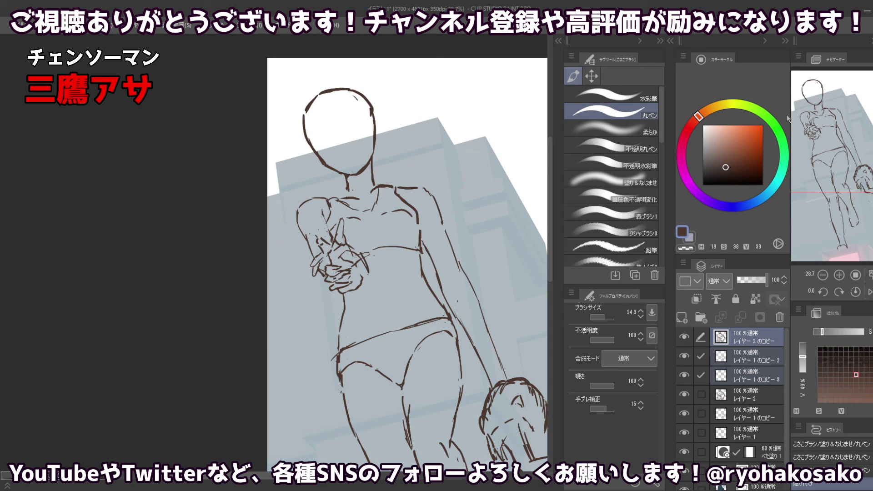
key(ctrl+g)
click(719, 338)
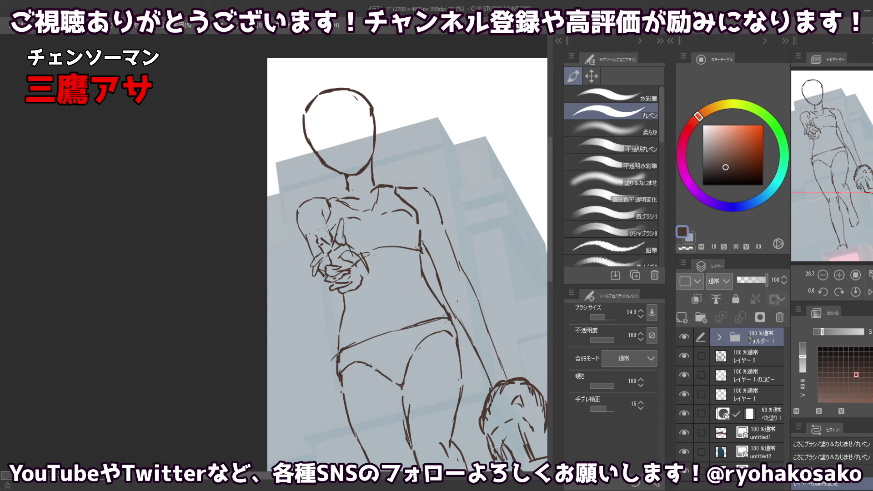
drag(750, 339, 751, 460)
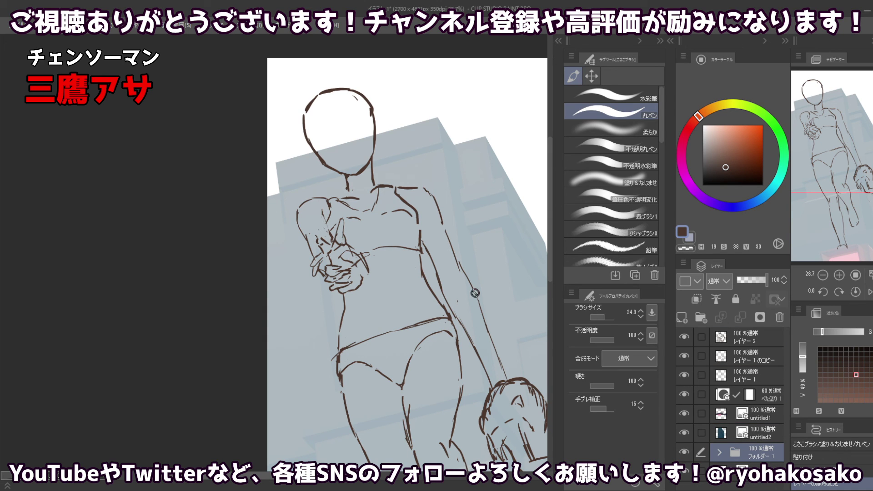
Toggle the visibility of the original sketch layers to find the head and body lines, and make レイヤー 1 active.
click(742, 343)
drag(410, 153, 446, 148)
scroll(335, 141, up, 5)
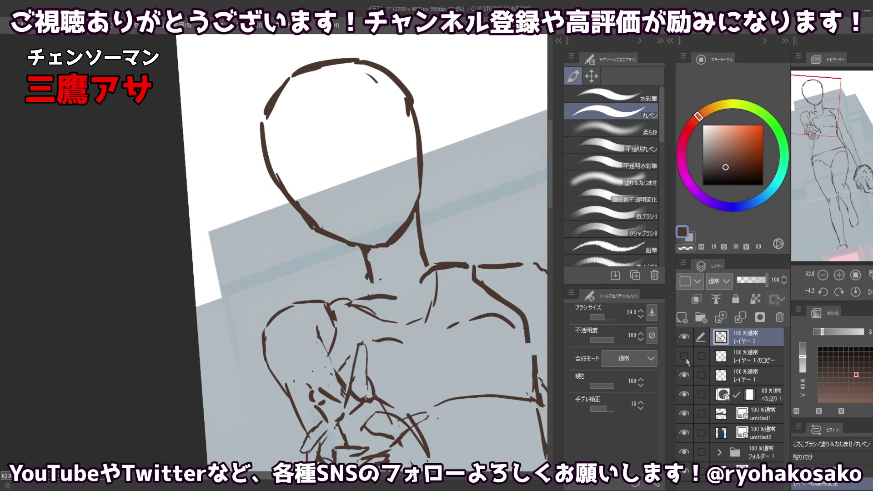
click(684, 356)
click(683, 375)
click(684, 375)
click(740, 378)
click(684, 375)
click(684, 375)
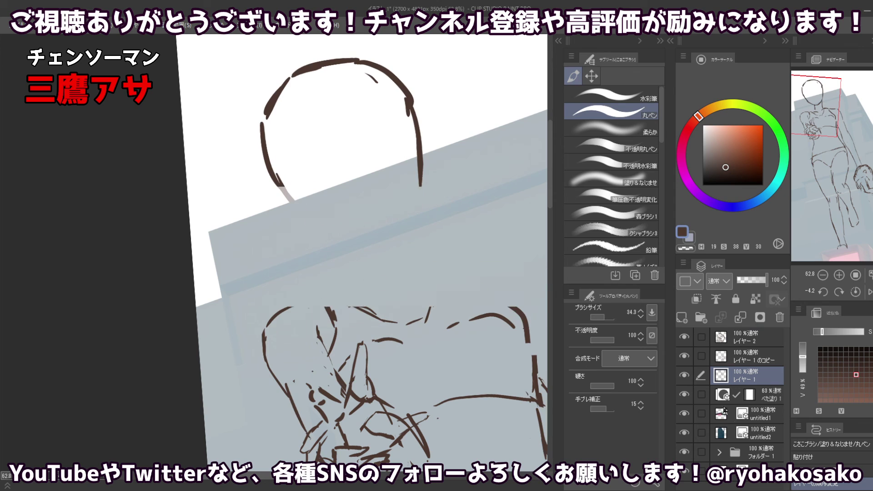
Hide the backup folder フォルダー 1 and check by toggling the visibility of レイヤー 1.
click(683, 473)
click(684, 472)
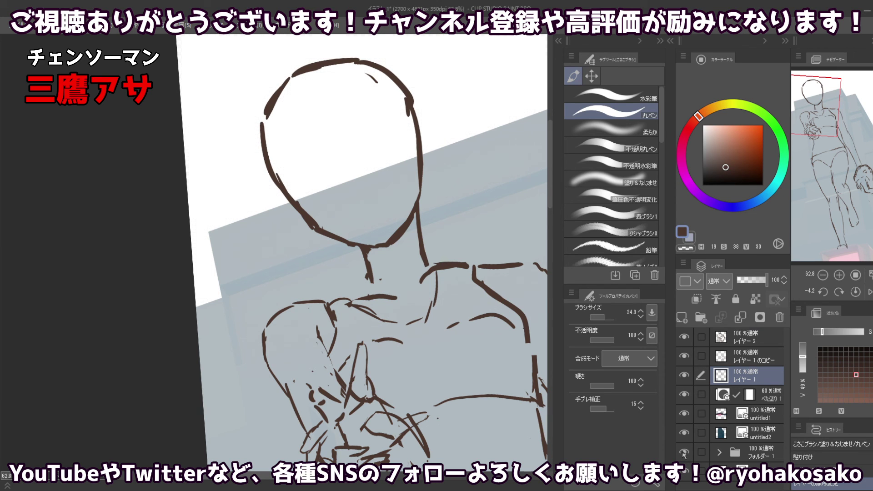
click(683, 375)
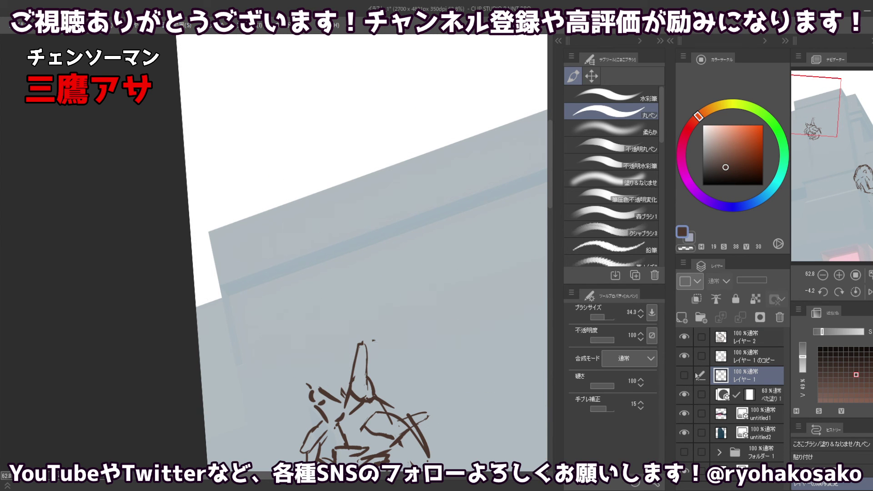
click(684, 375)
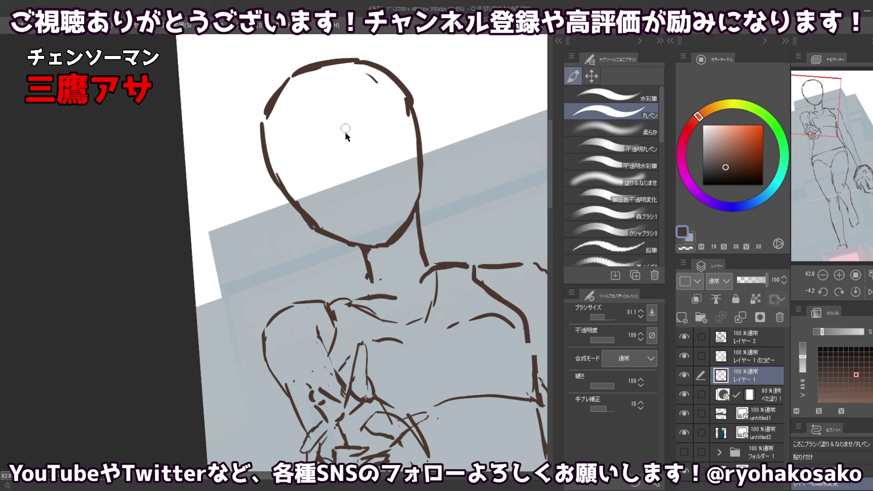
Draw a slanted centre guide line down the face on レイヤー 1 with the 丸ペン at size 15.3.
mouse_move(344, 130)
ctrl+alt+mouse_down()
mouse_move(337, 105)
mouse_move(363, 176)
ctrl+alt+mouse_up()
key(ctrl+z)
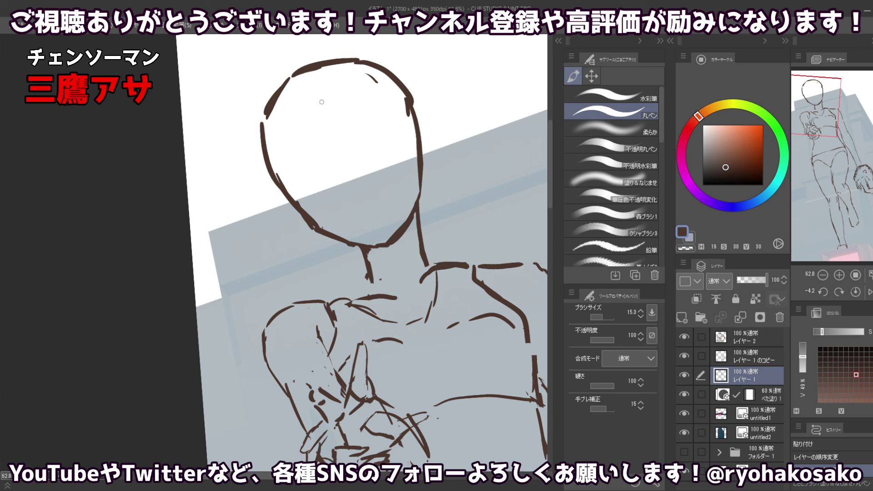
drag(321, 97, 354, 172)
key(ctrl+z)
drag(321, 97, 354, 167)
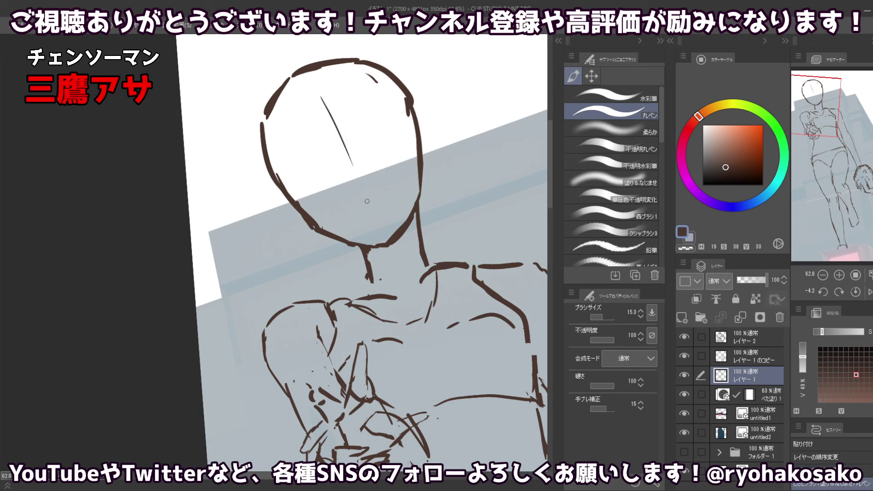
drag(341, 134, 368, 206)
key(ctrl+z)
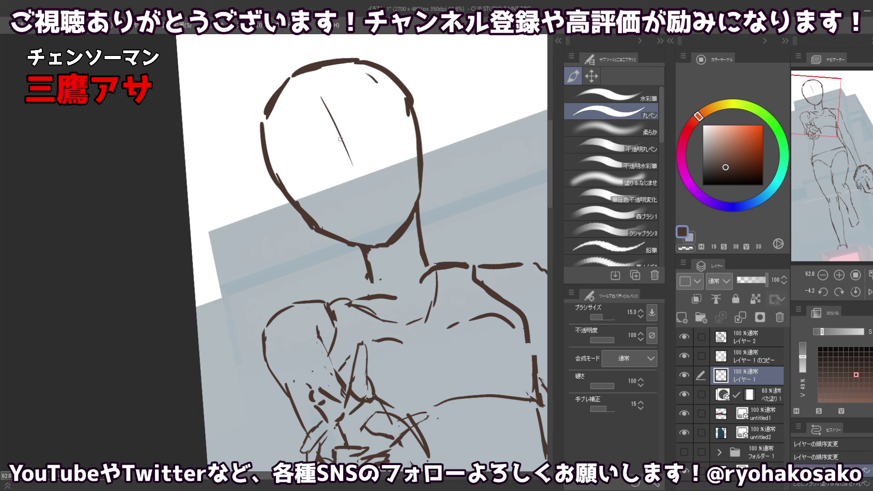
drag(351, 159, 372, 209)
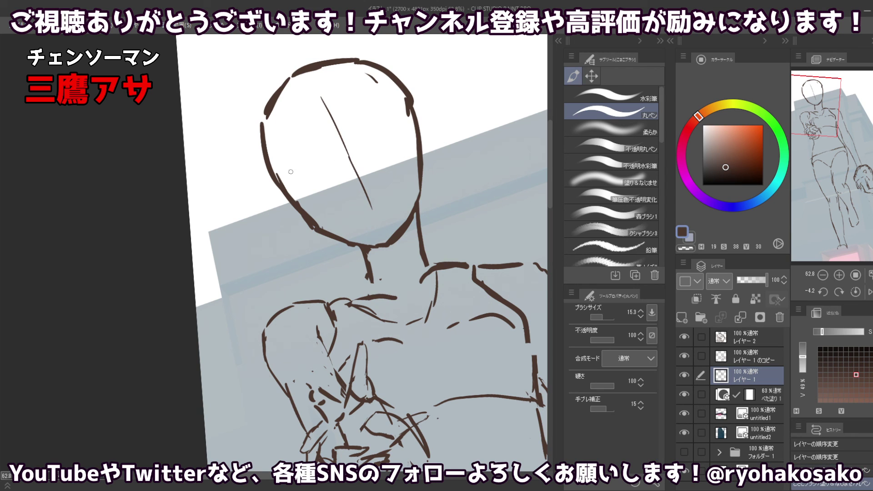
Draw a curved eye-level guide across the face, undoing the first attempt and rebuilding it from shorter strokes.
mouse_move(291, 172)
mouse_down()
mouse_move(326, 138)
mouse_move(390, 119)
mouse_up()
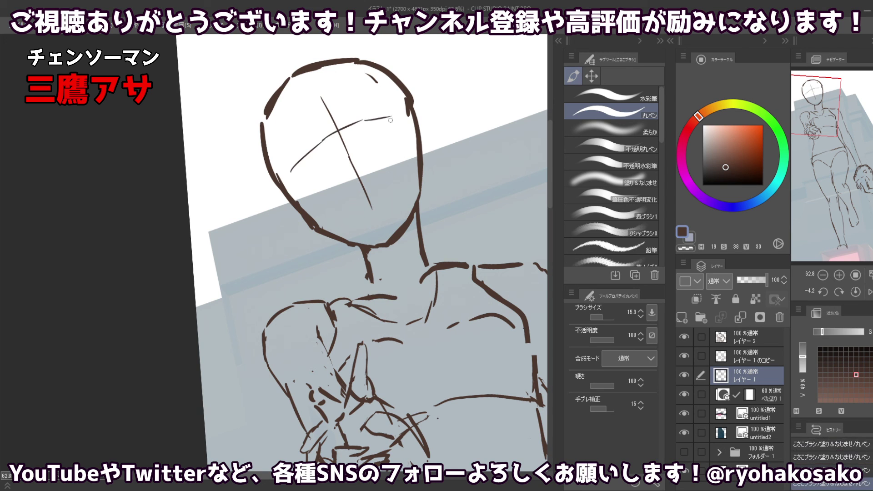
key(ctrl+z)
key(ctrl+z)
key(ctrl+z)
drag(289, 174, 311, 152)
drag(319, 142, 379, 118)
drag(381, 119, 397, 120)
scroll(397, 120, down, 3)
scroll(377, 168, up, 2)
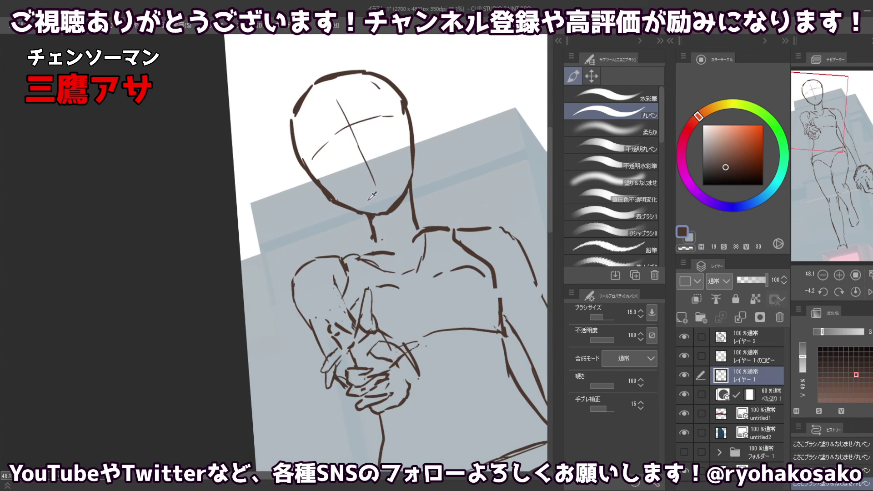
Erase the jaw line between the chin and the neck using the transparent colour, and return to the drawing colour.
key(c)
mouse_move(394, 214)
mouse_down()
mouse_move(402, 191)
mouse_move(391, 216)
mouse_up()
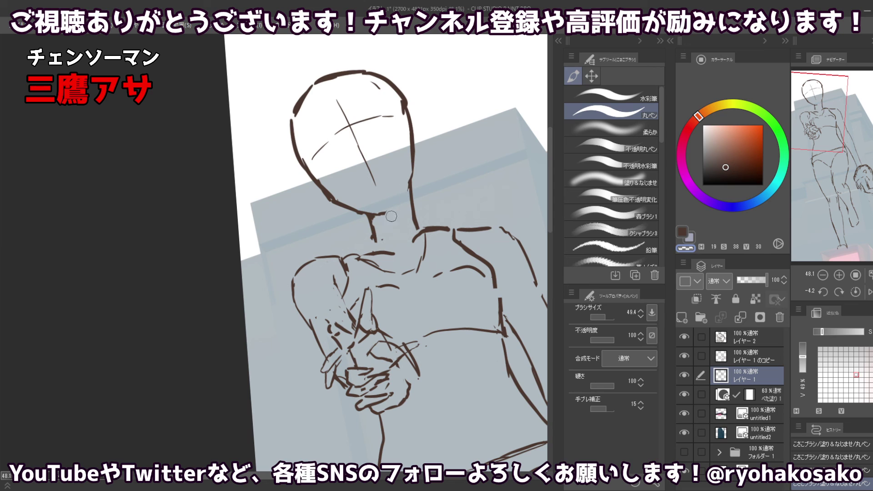
key(c)
key(])
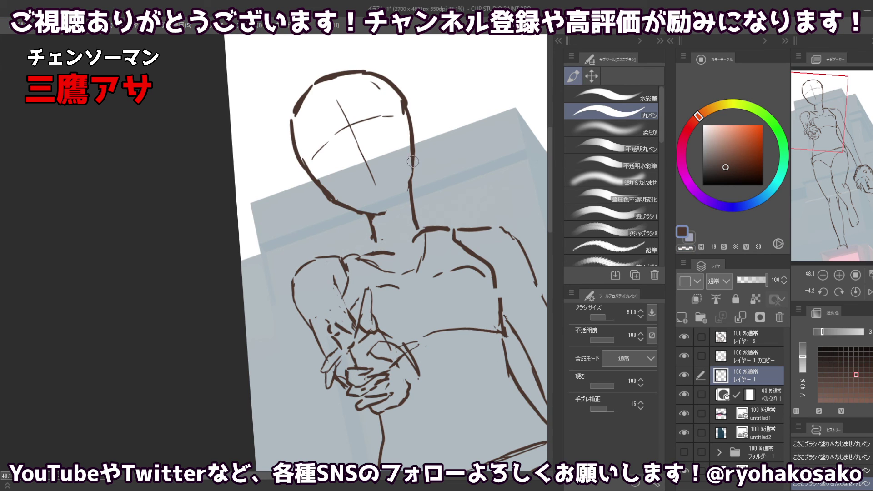
Redraw the jaw line from the cheek down to the chin at size 22.3, undoing and repeating the strokes.
drag(413, 161, 393, 203)
key(c)
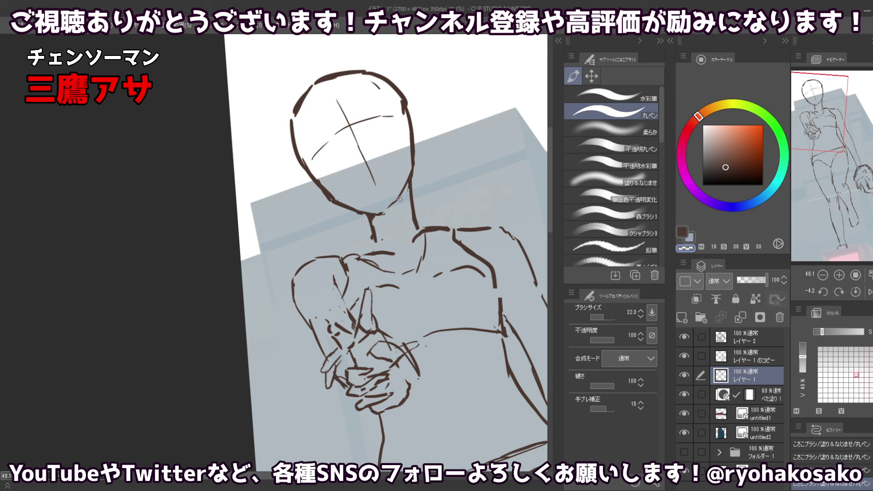
key(c)
key(ctrl+z)
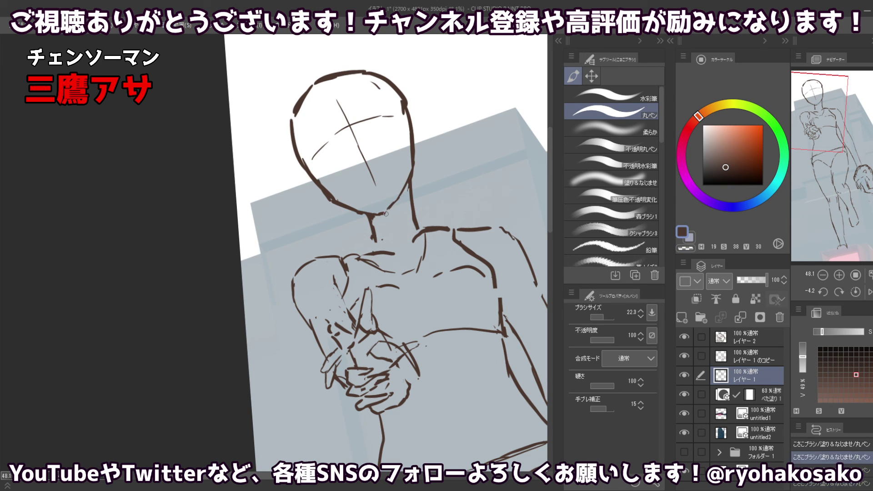
mouse_move(386, 213)
mouse_down()
mouse_move(411, 186)
mouse_move(387, 214)
mouse_up()
key(ctrl+z)
key(ctrl+z)
key(ctrl+z)
key(ctrl+z)
key(ctrl+z)
key(ctrl+z)
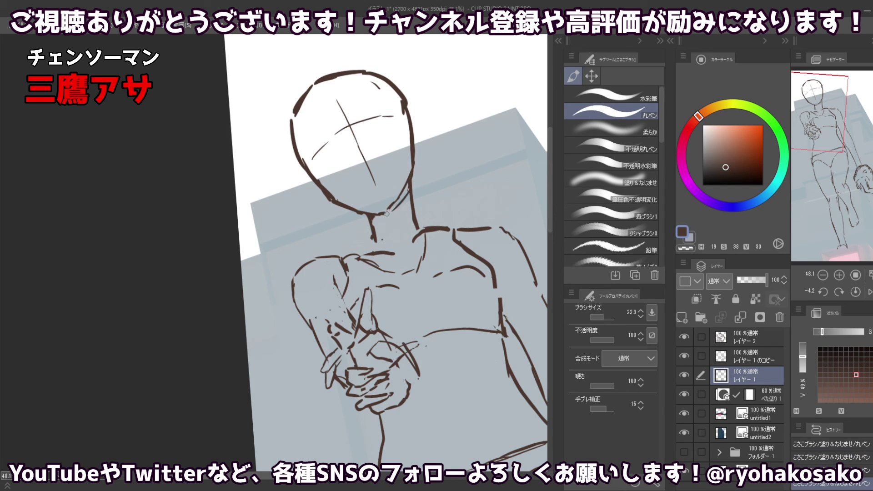
mouse_move(387, 209)
mouse_down()
mouse_move(407, 186)
mouse_move(402, 199)
mouse_up()
Sketch small ears on both sides of the head with the 丸ペン at size 22.3.
scroll(352, 133, down, 5)
scroll(369, 178, up, 5)
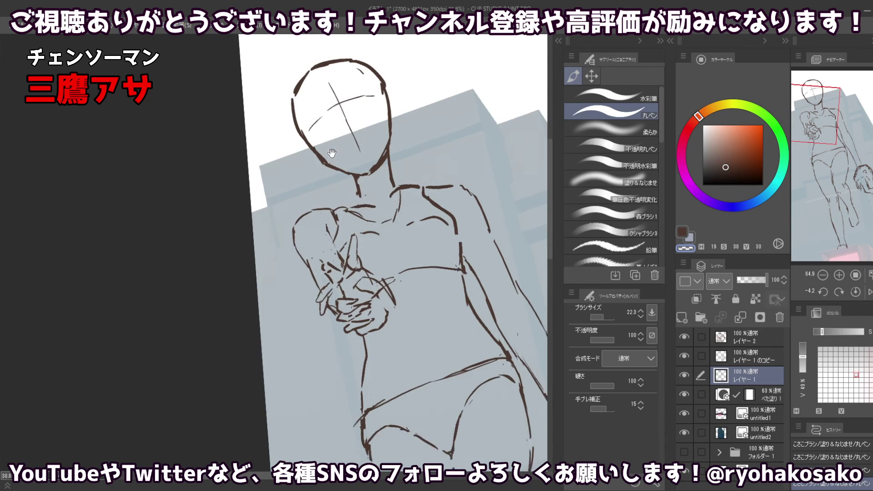
scroll(348, 169, down, 2)
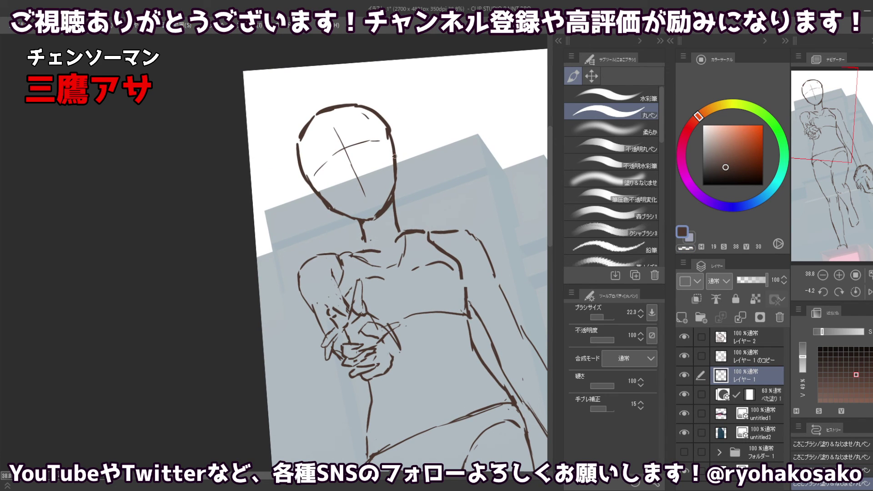
drag(394, 156, 402, 171)
key(ctrl+z)
key(ctrl+z)
drag(317, 193, 317, 204)
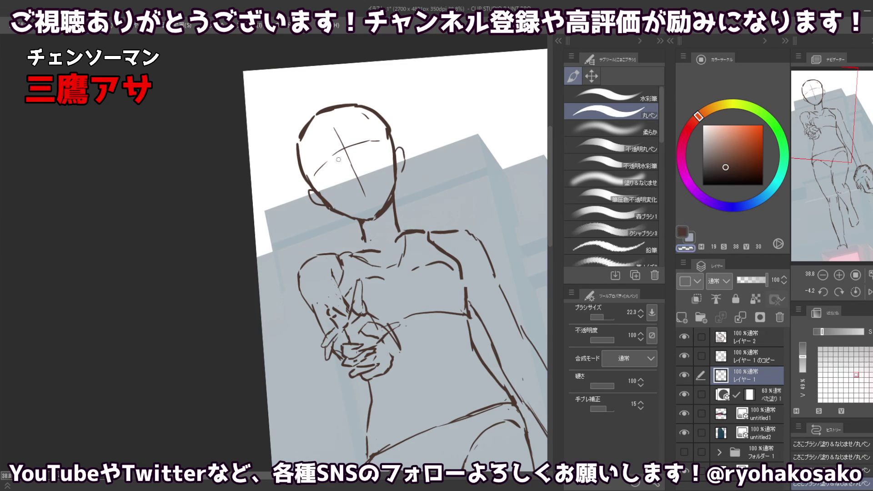
Add a new raster layer above レイヤー 2 for the facial features.
drag(358, 146, 373, 144)
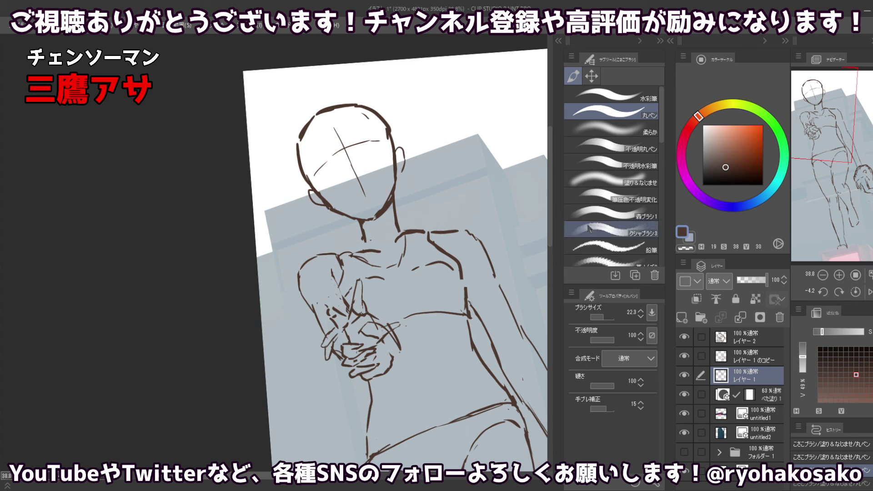
click(738, 345)
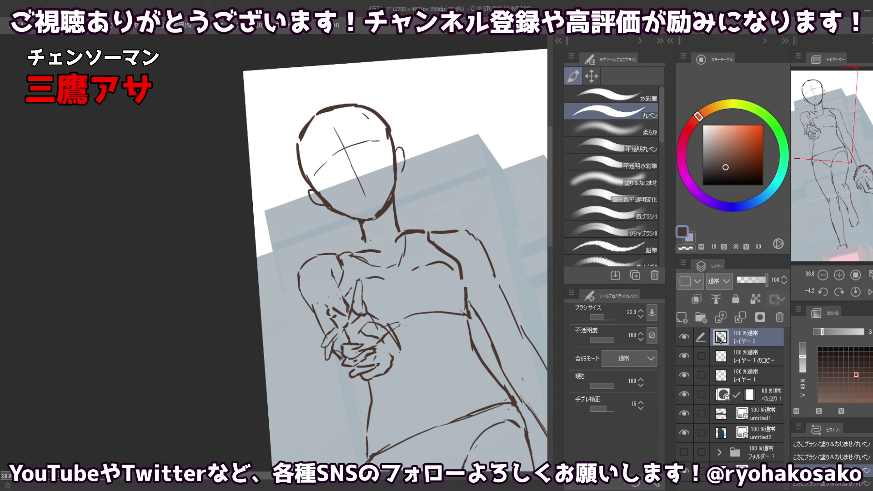
click(681, 316)
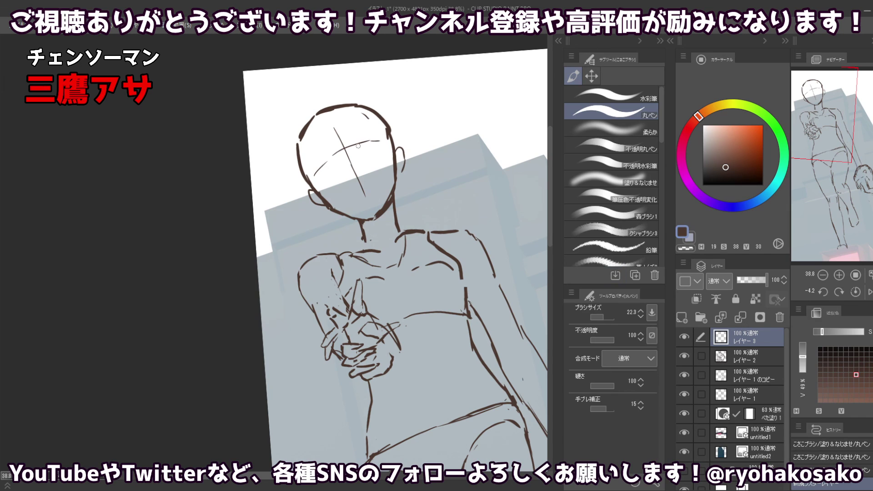
Draw the upper eyelid line along the eye-level guide on レイヤー 3 at size 12.1, undoing and retrying strokes.
drag(353, 147, 371, 135)
key(ctrl+z)
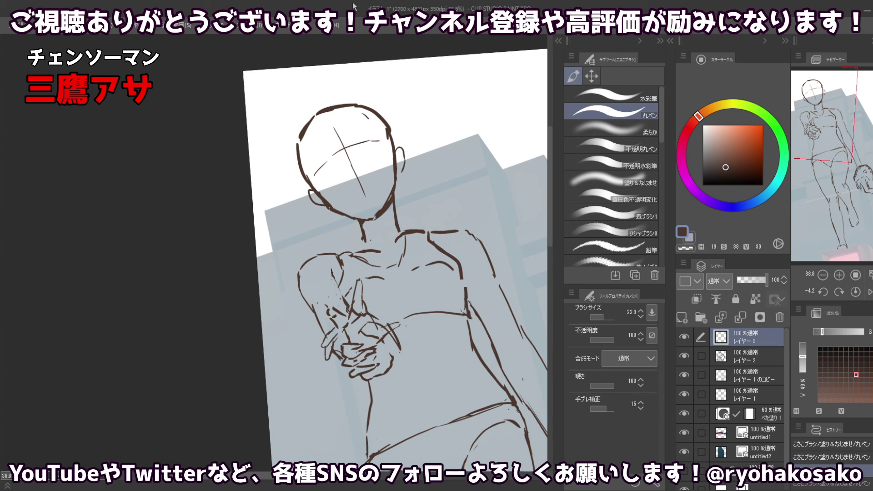
scroll(359, 140, up, 2)
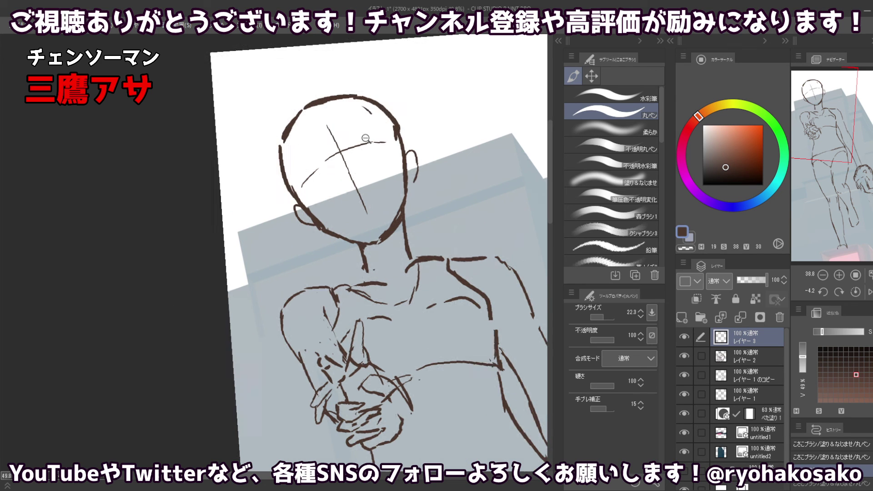
key([)
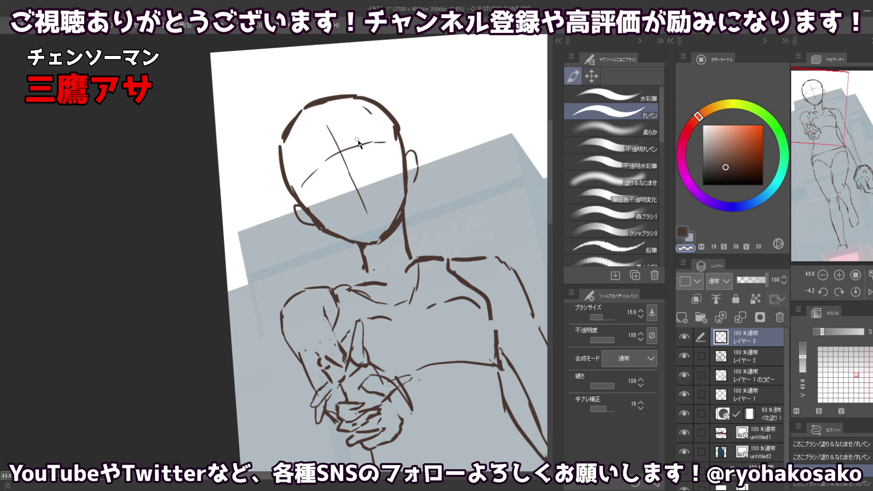
key([)
key(c)
mouse_move(350, 149)
mouse_down()
mouse_move(387, 135)
mouse_move(384, 145)
mouse_up()
key(ctrl+z)
key(ctrl+z)
key(ctrl+z)
key(ctrl+z)
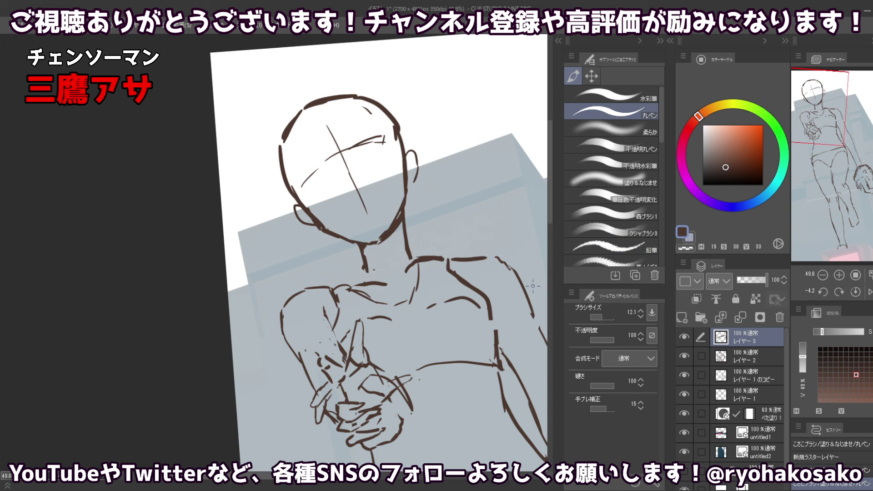
Lower the opacity of レイヤー 1 to 36% and make レイヤー 3 active again.
click(707, 391)
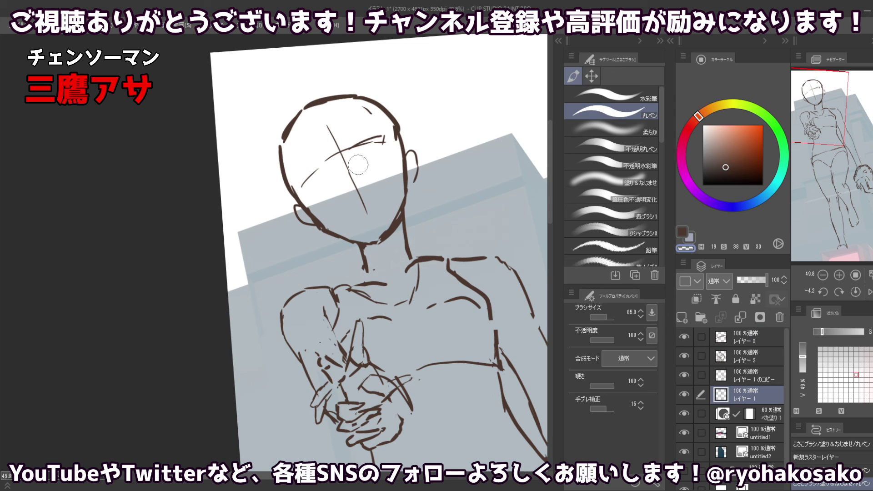
click(750, 280)
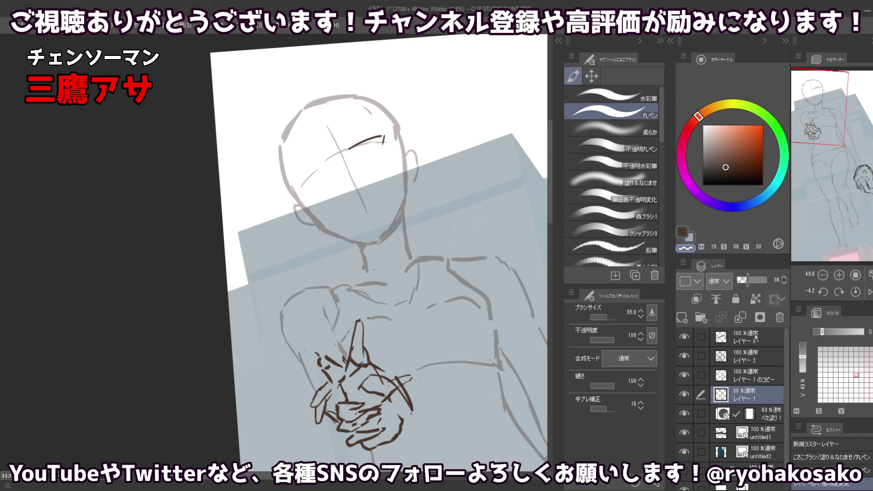
click(748, 364)
click(745, 338)
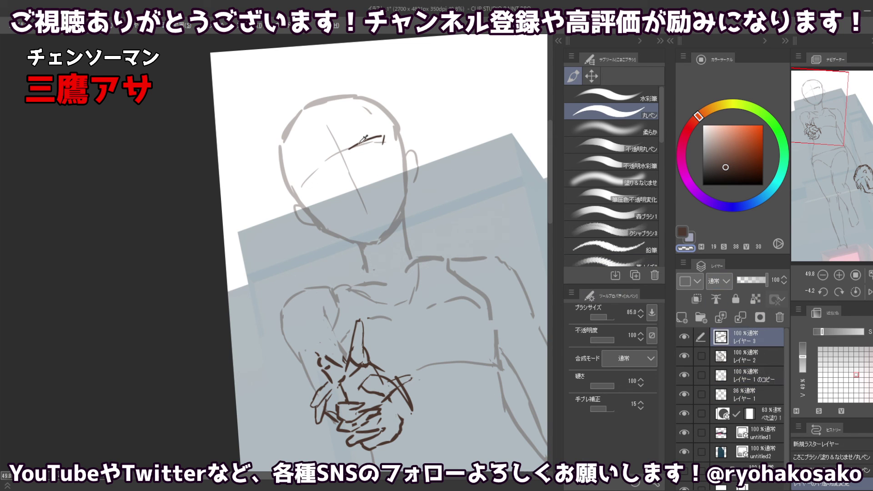